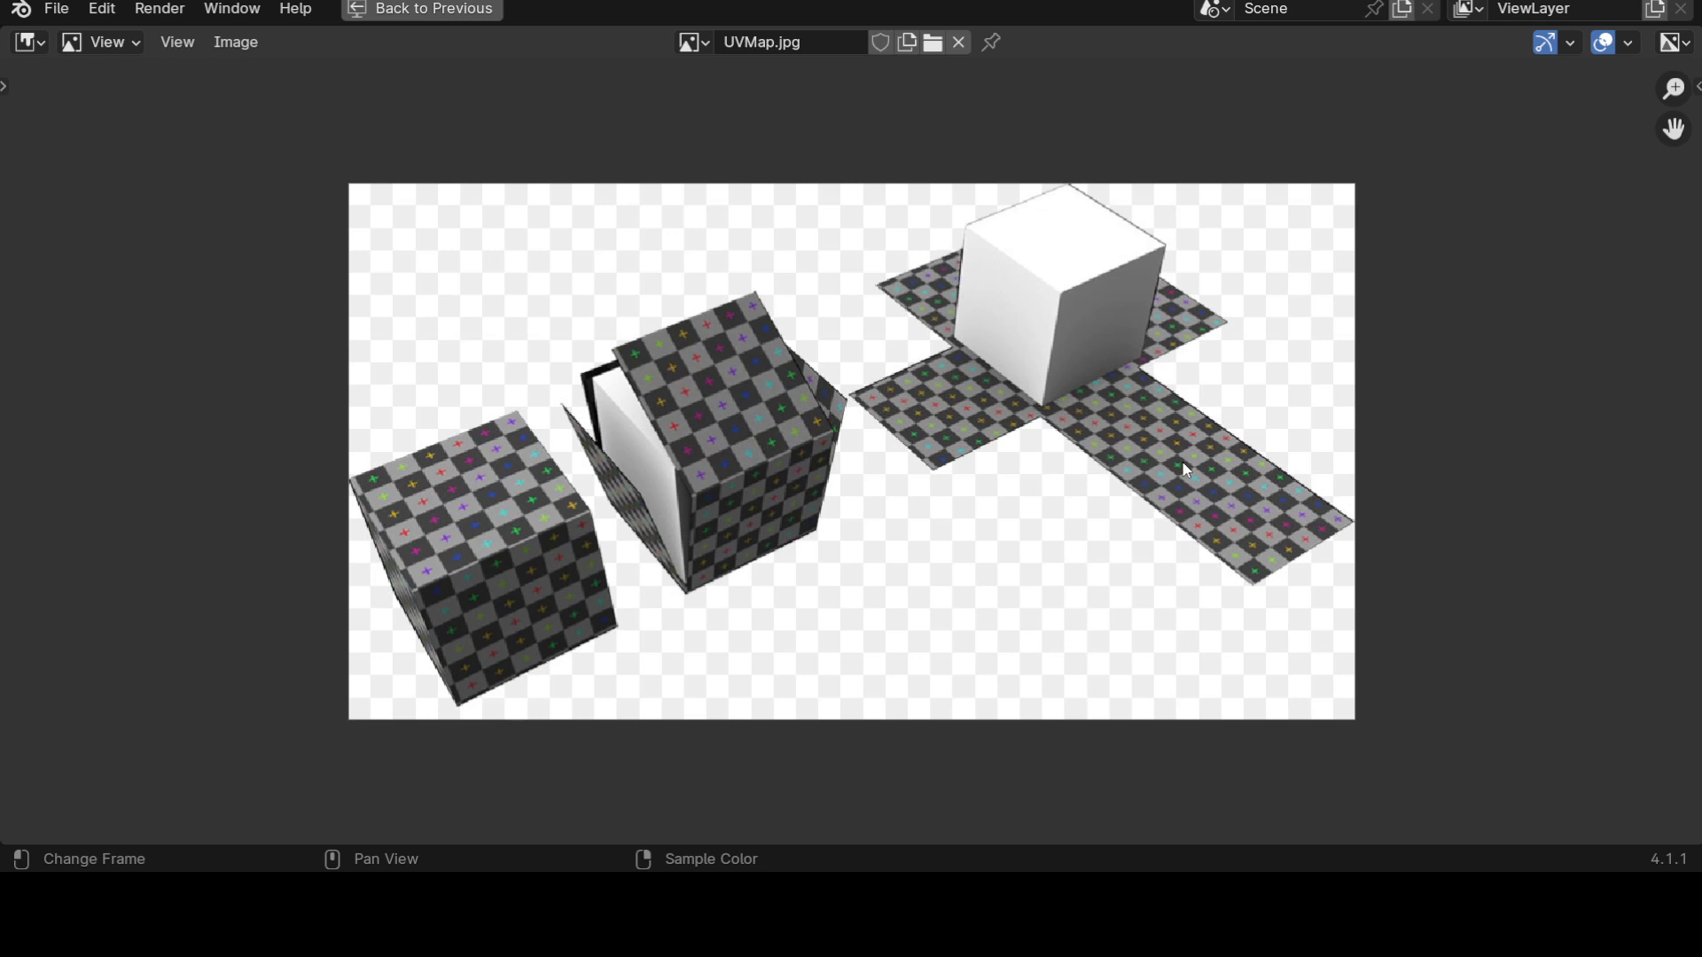
Restore the maximized image area to the normal layout, change it to a Properties editor and enlarge it.
key(ctrl+space)
middle_drag(624, 550, 780, 568)
click(1327, 484)
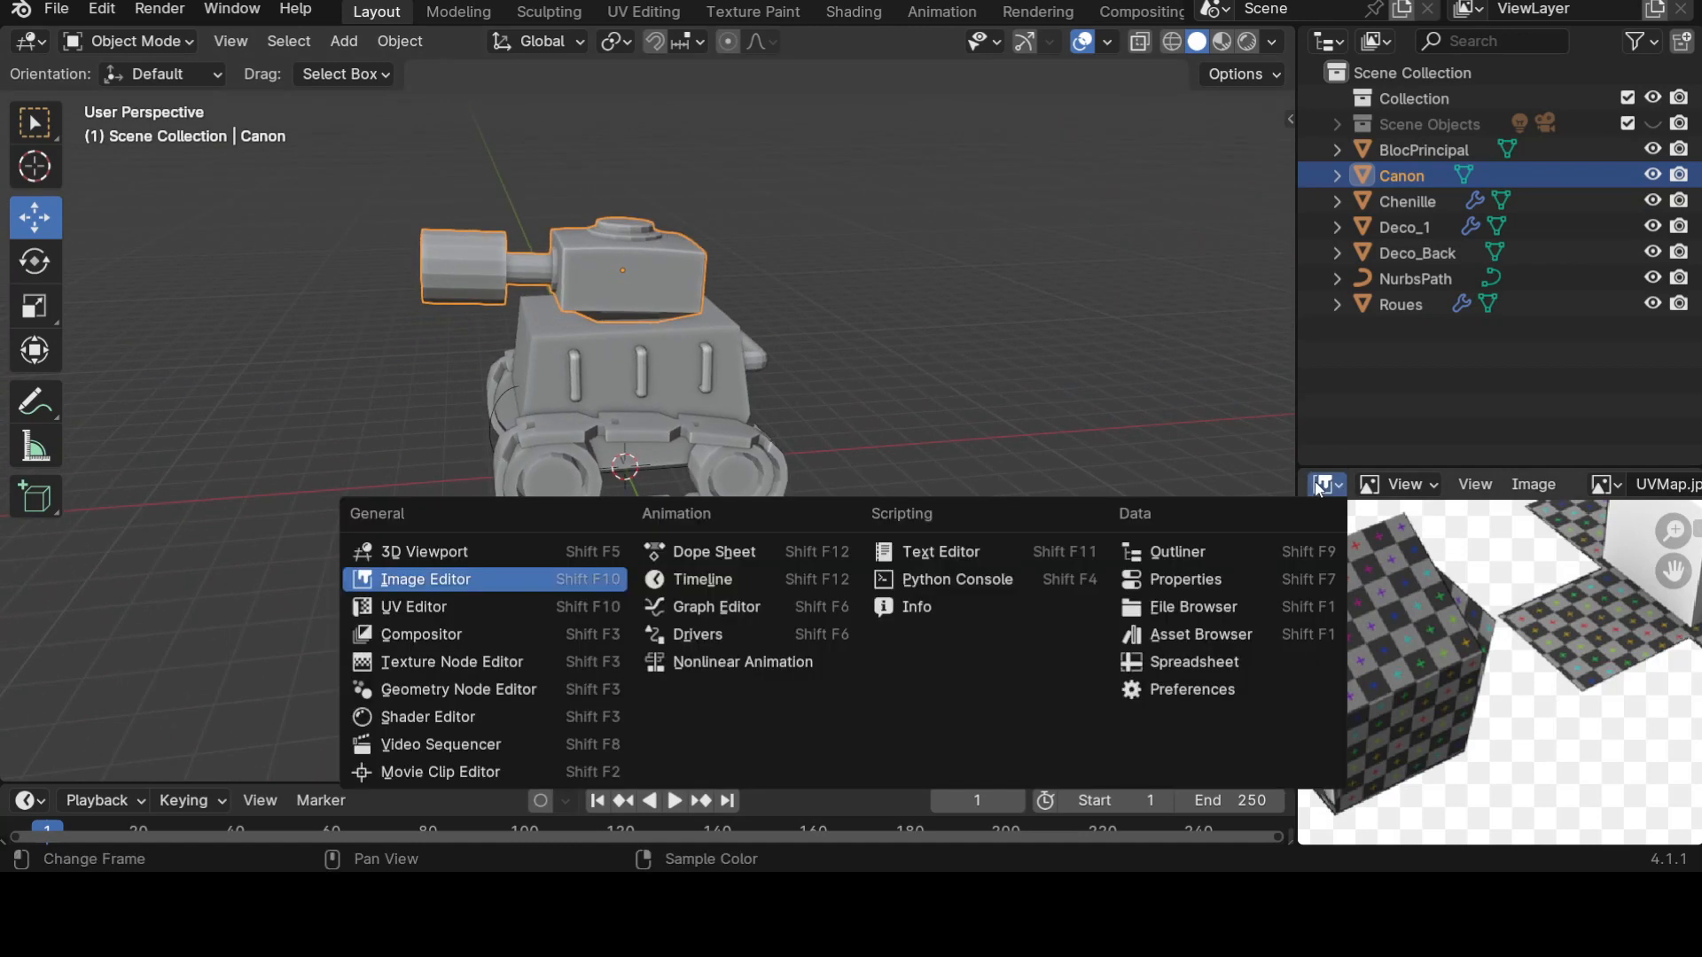
click(1182, 579)
drag(1422, 467, 1422, 380)
Show the transform values in the 3D viewport and apply the scale and rotation of the Canon object.
middle_drag(737, 548, 835, 560)
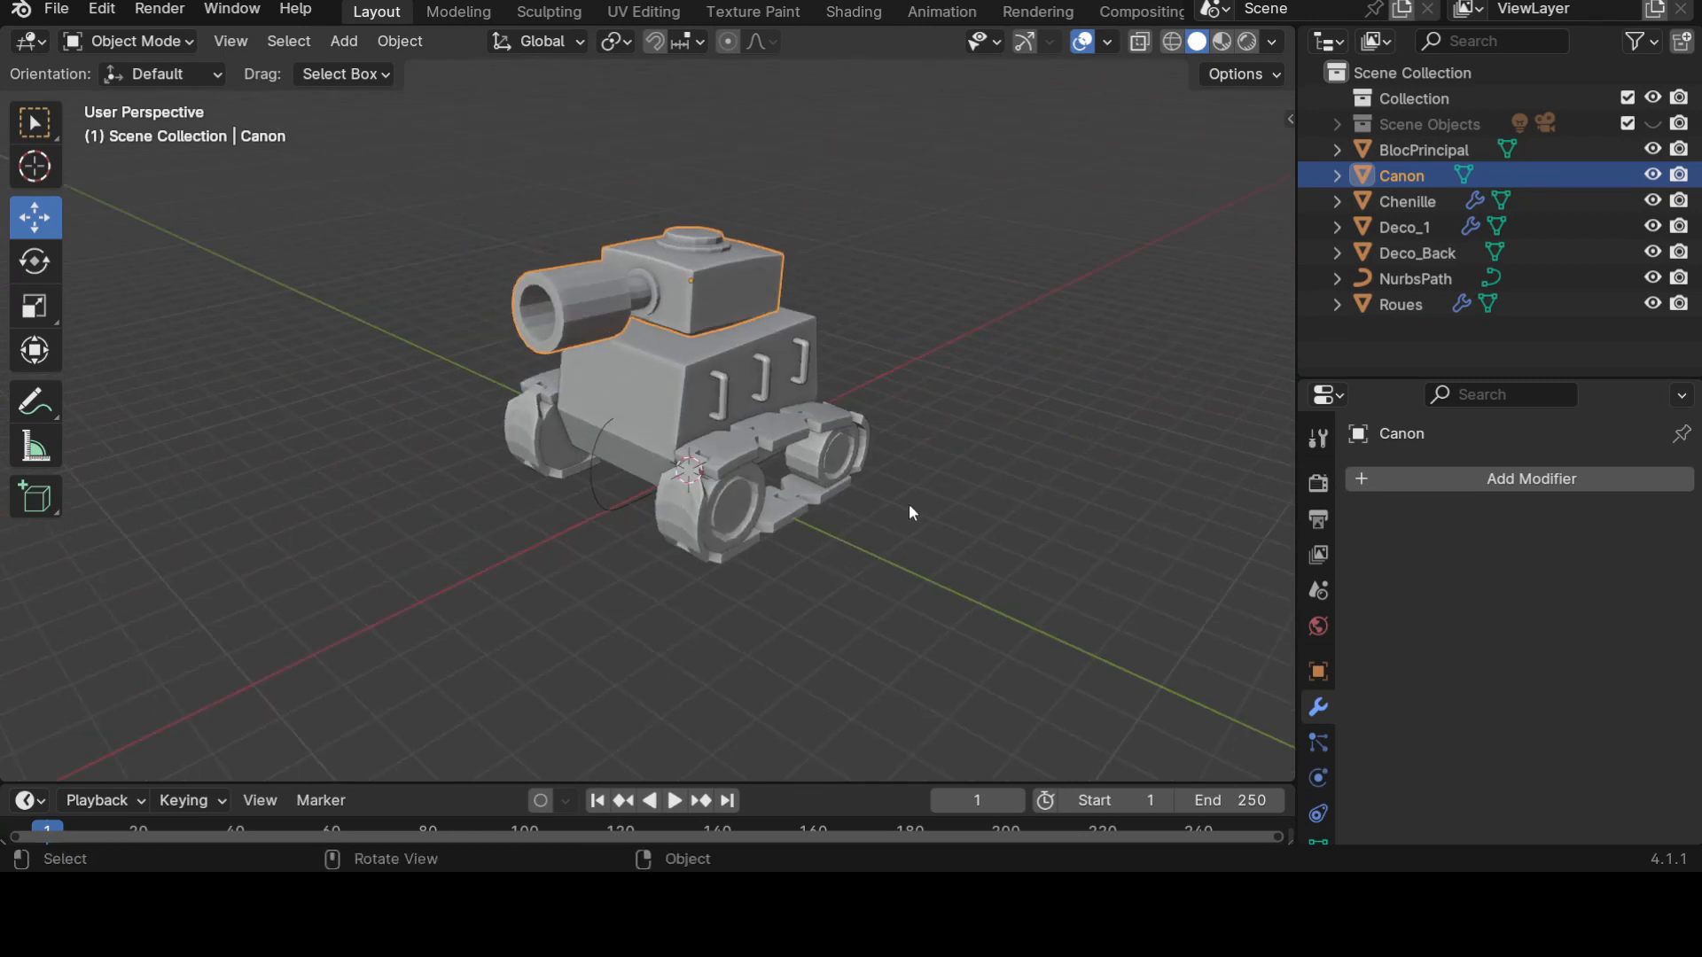
mouse_move(970, 484)
middle_down()
mouse_move(878, 482)
mouse_move(920, 435)
mouse_move(947, 490)
middle_up()
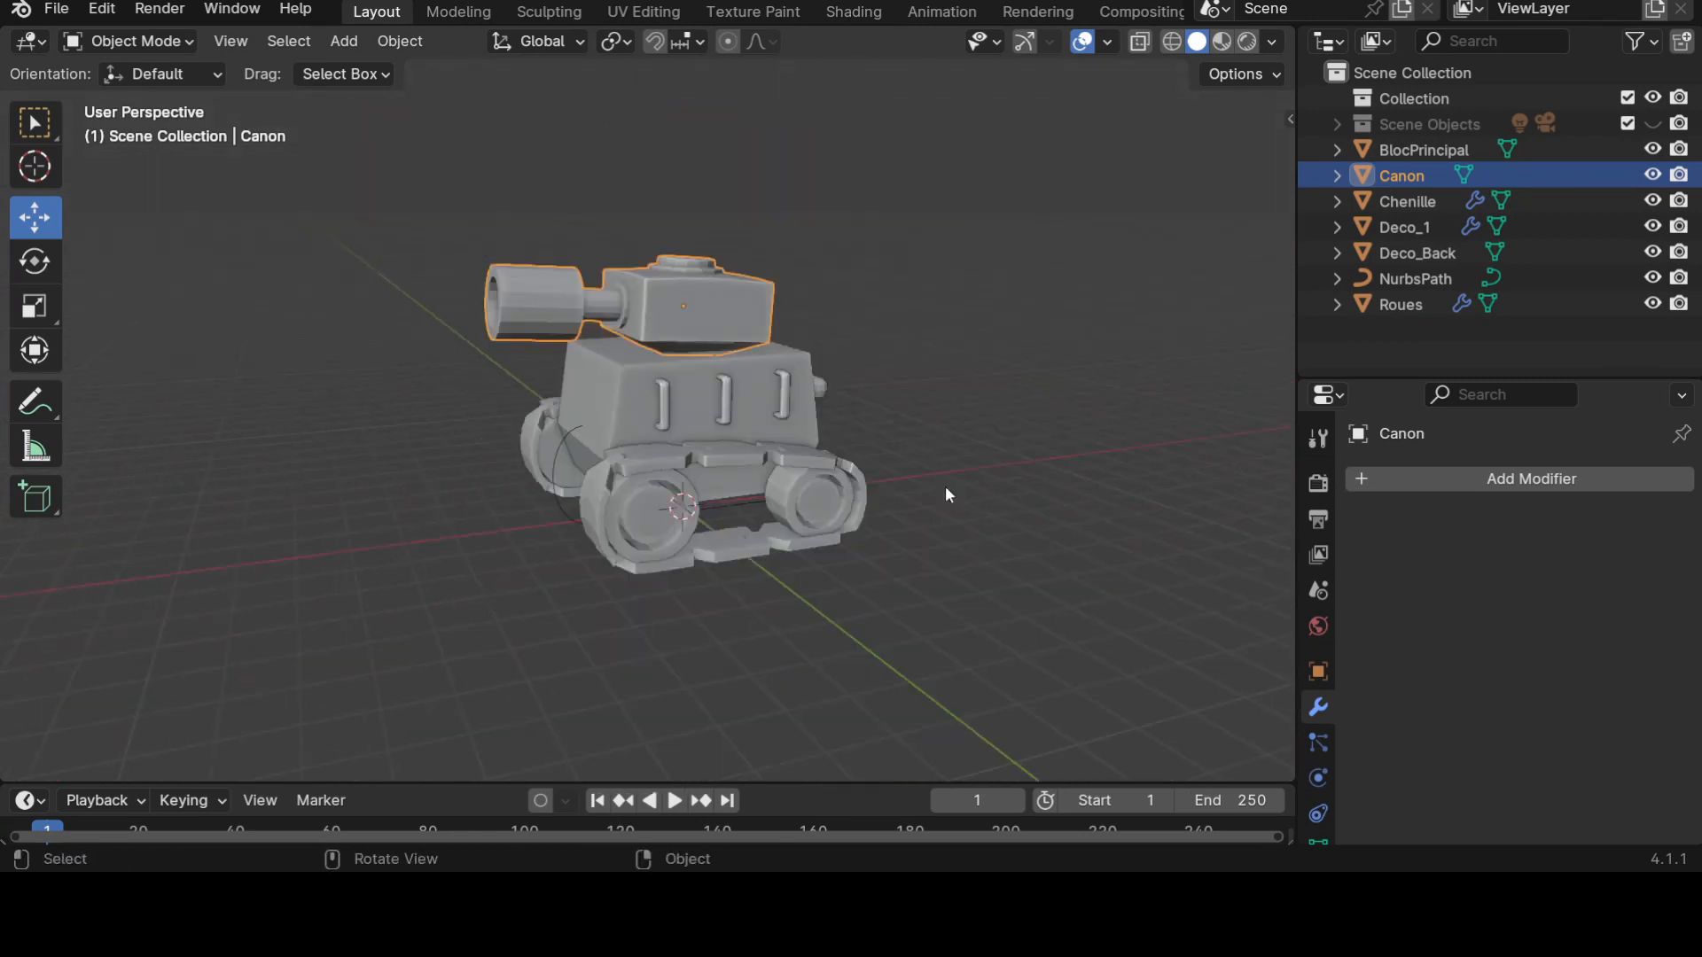
key(n)
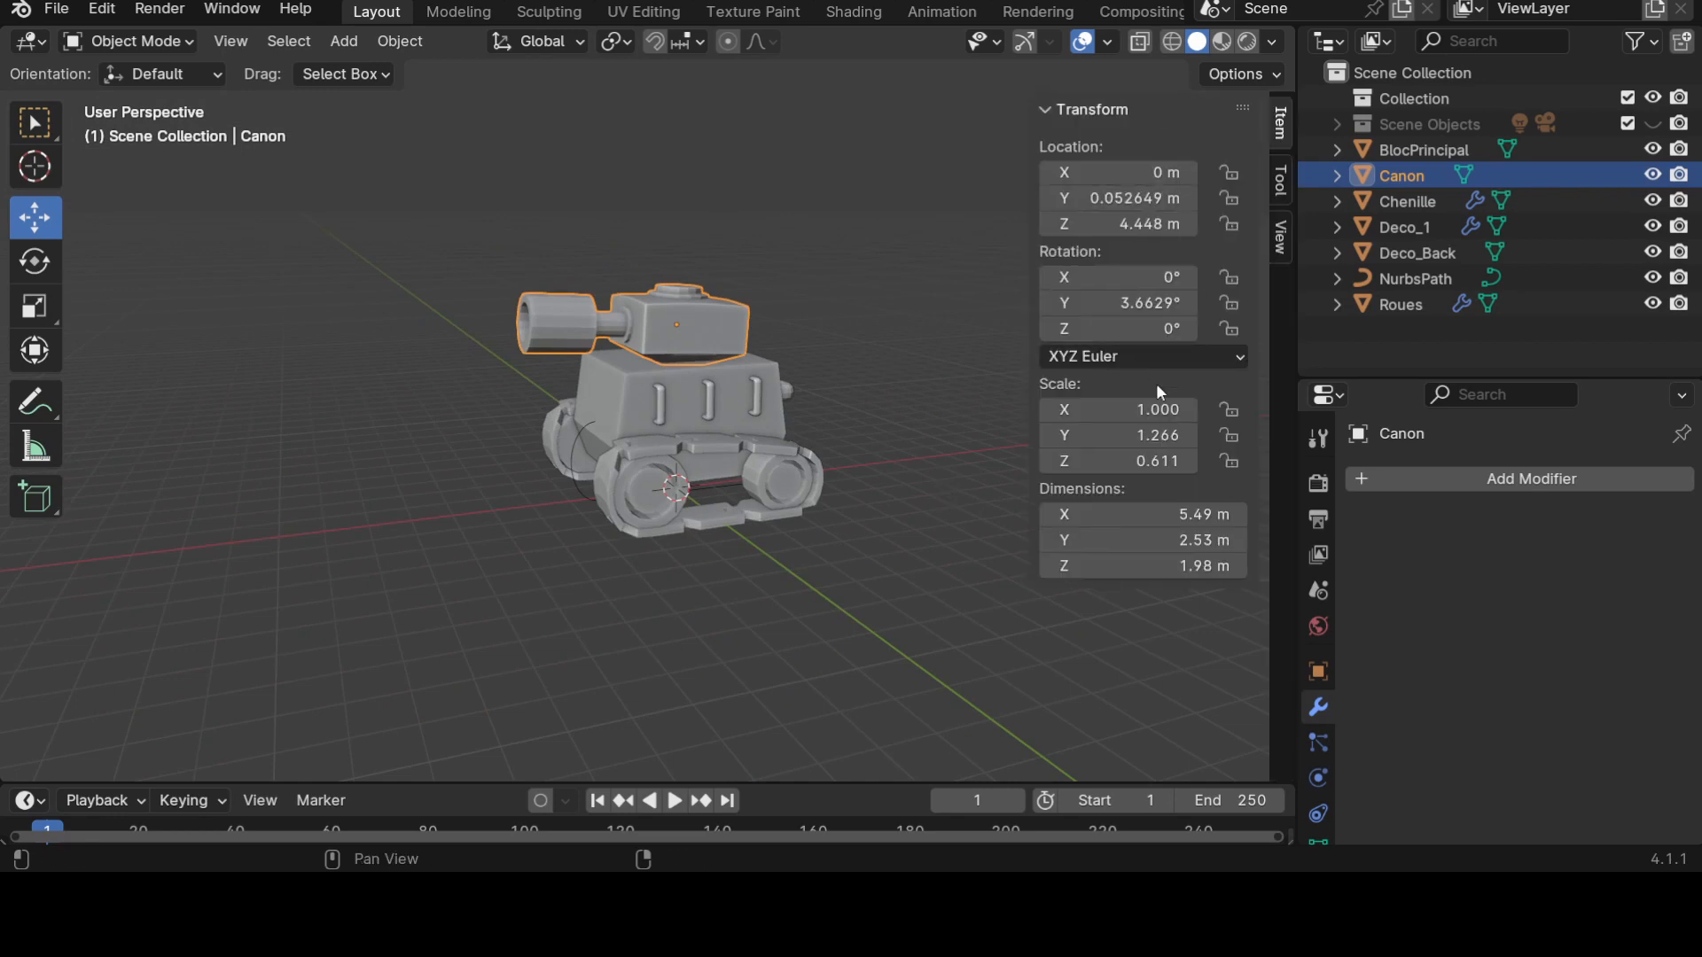
scroll(875, 454, up, 4)
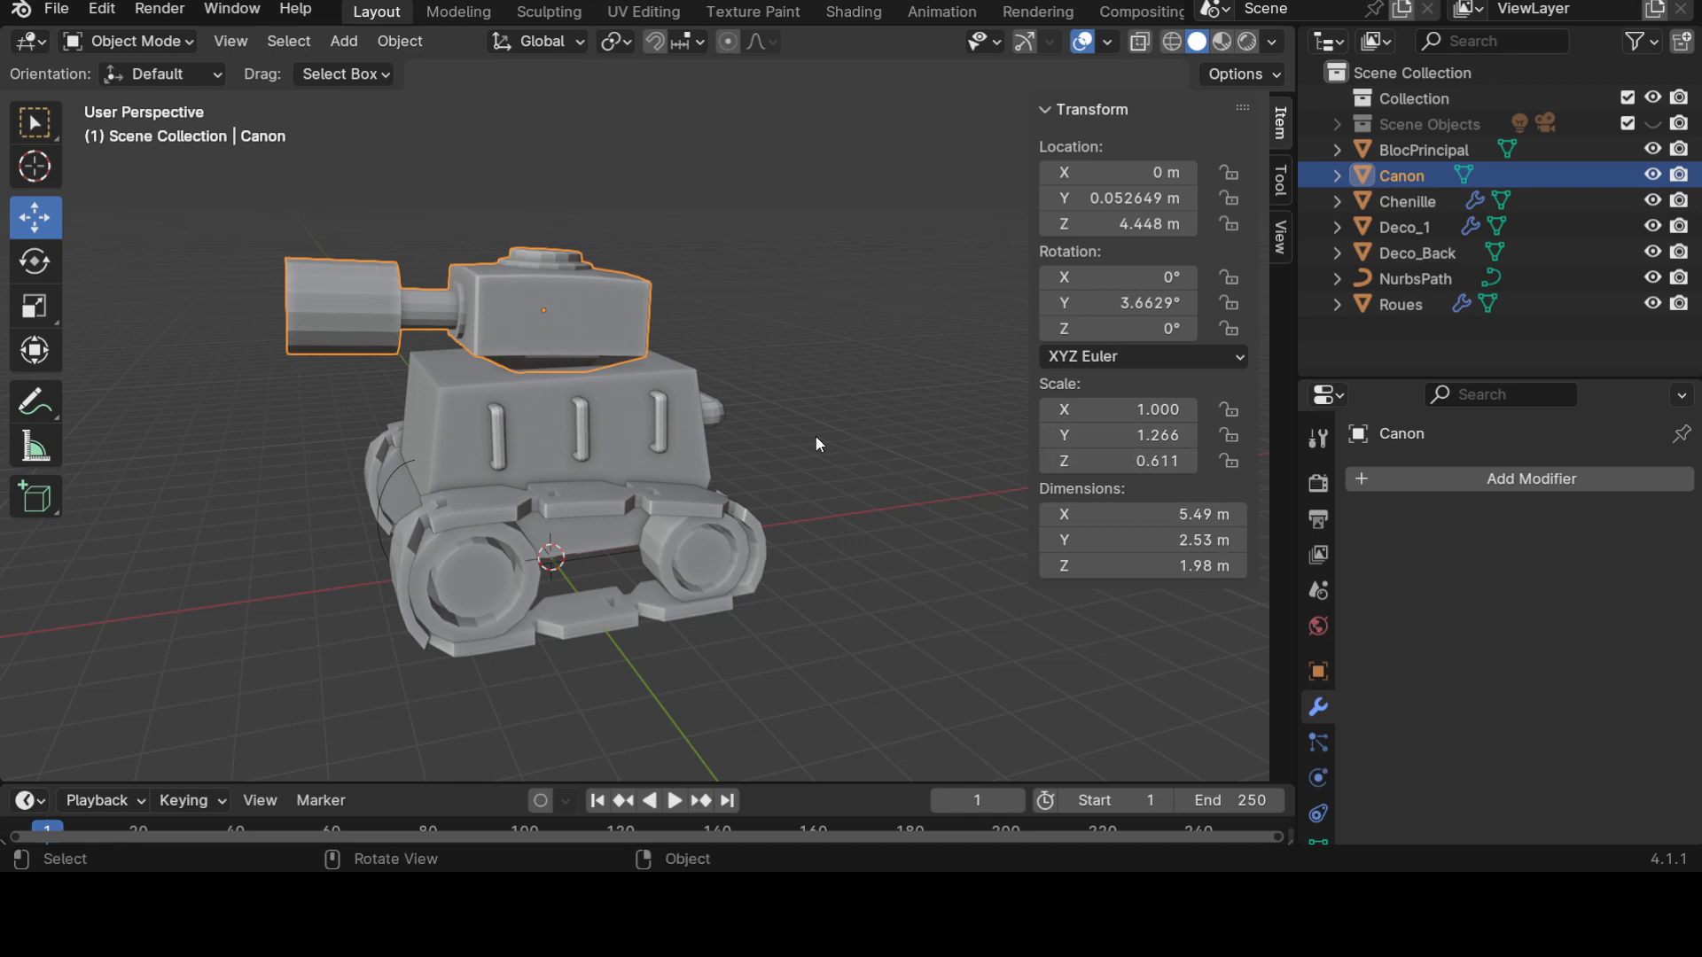
key(ctrl+a)
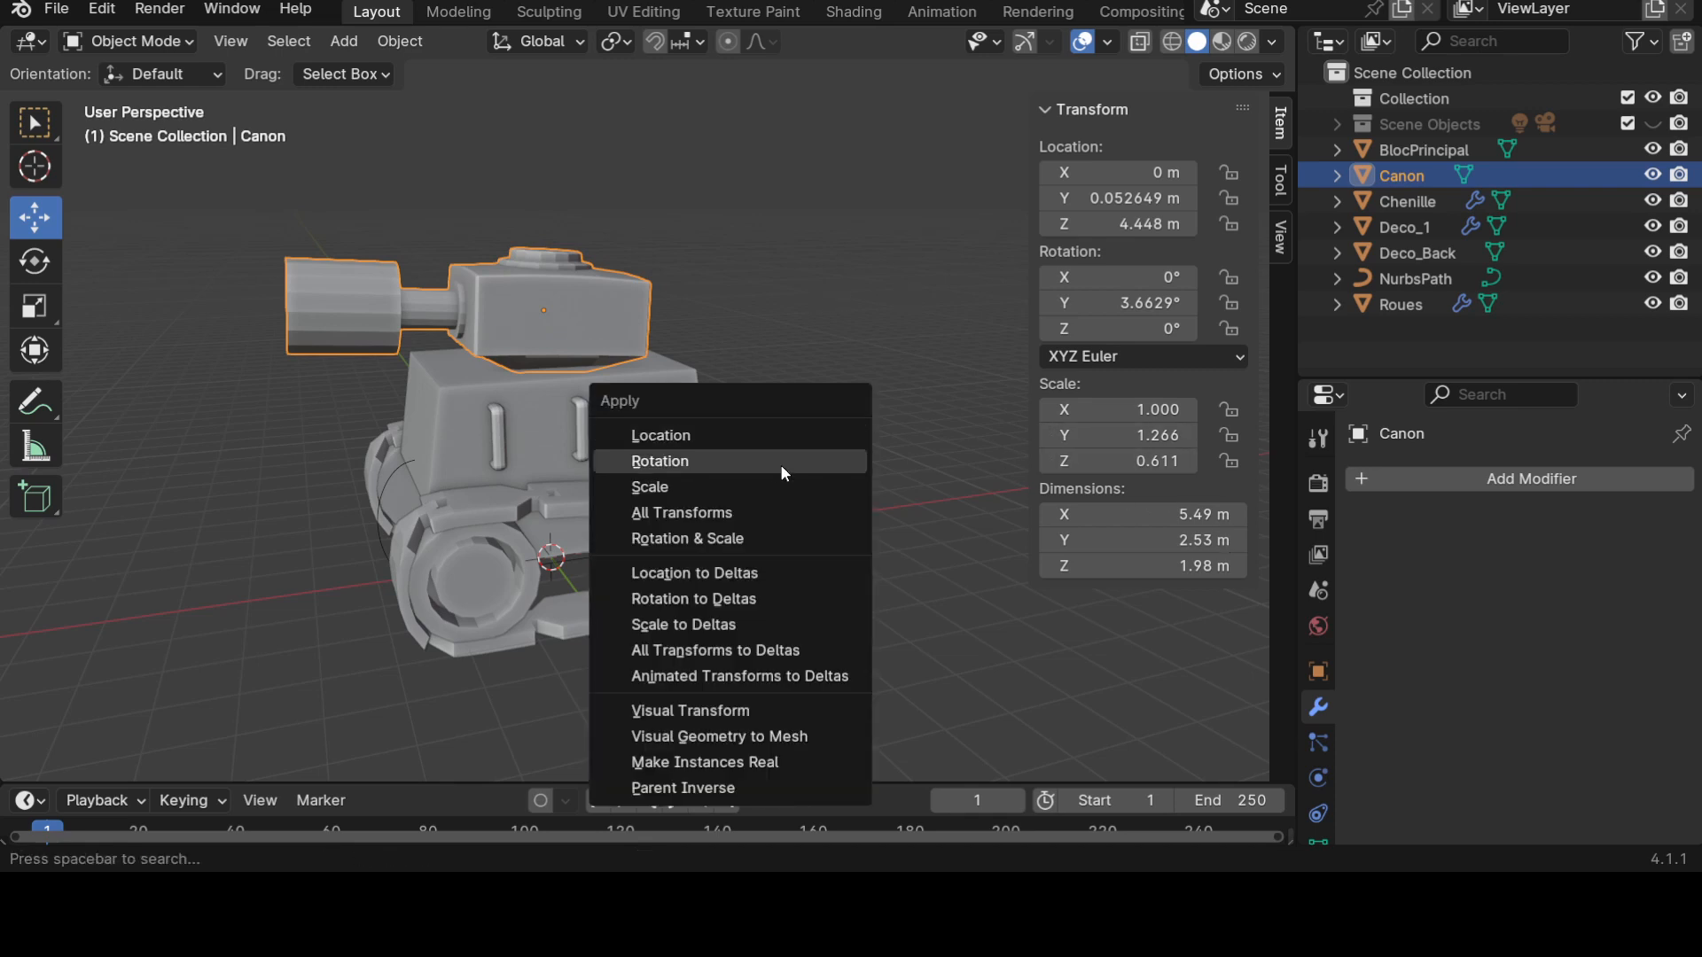
click(732, 485)
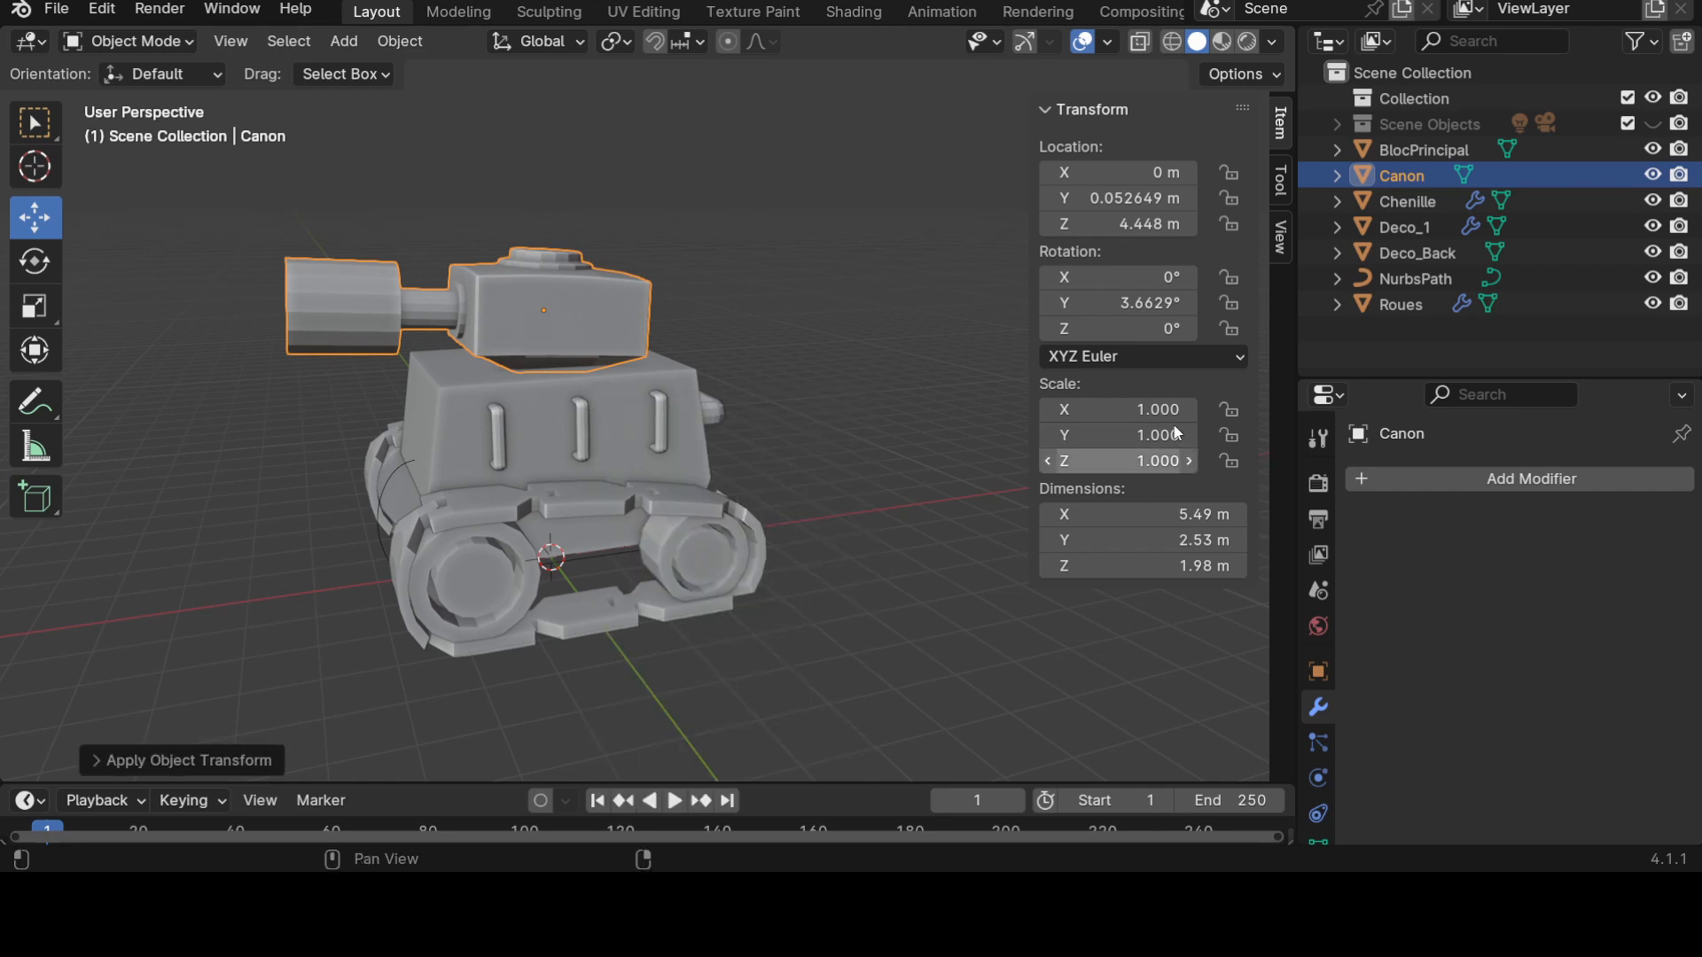
key(ctrl+a)
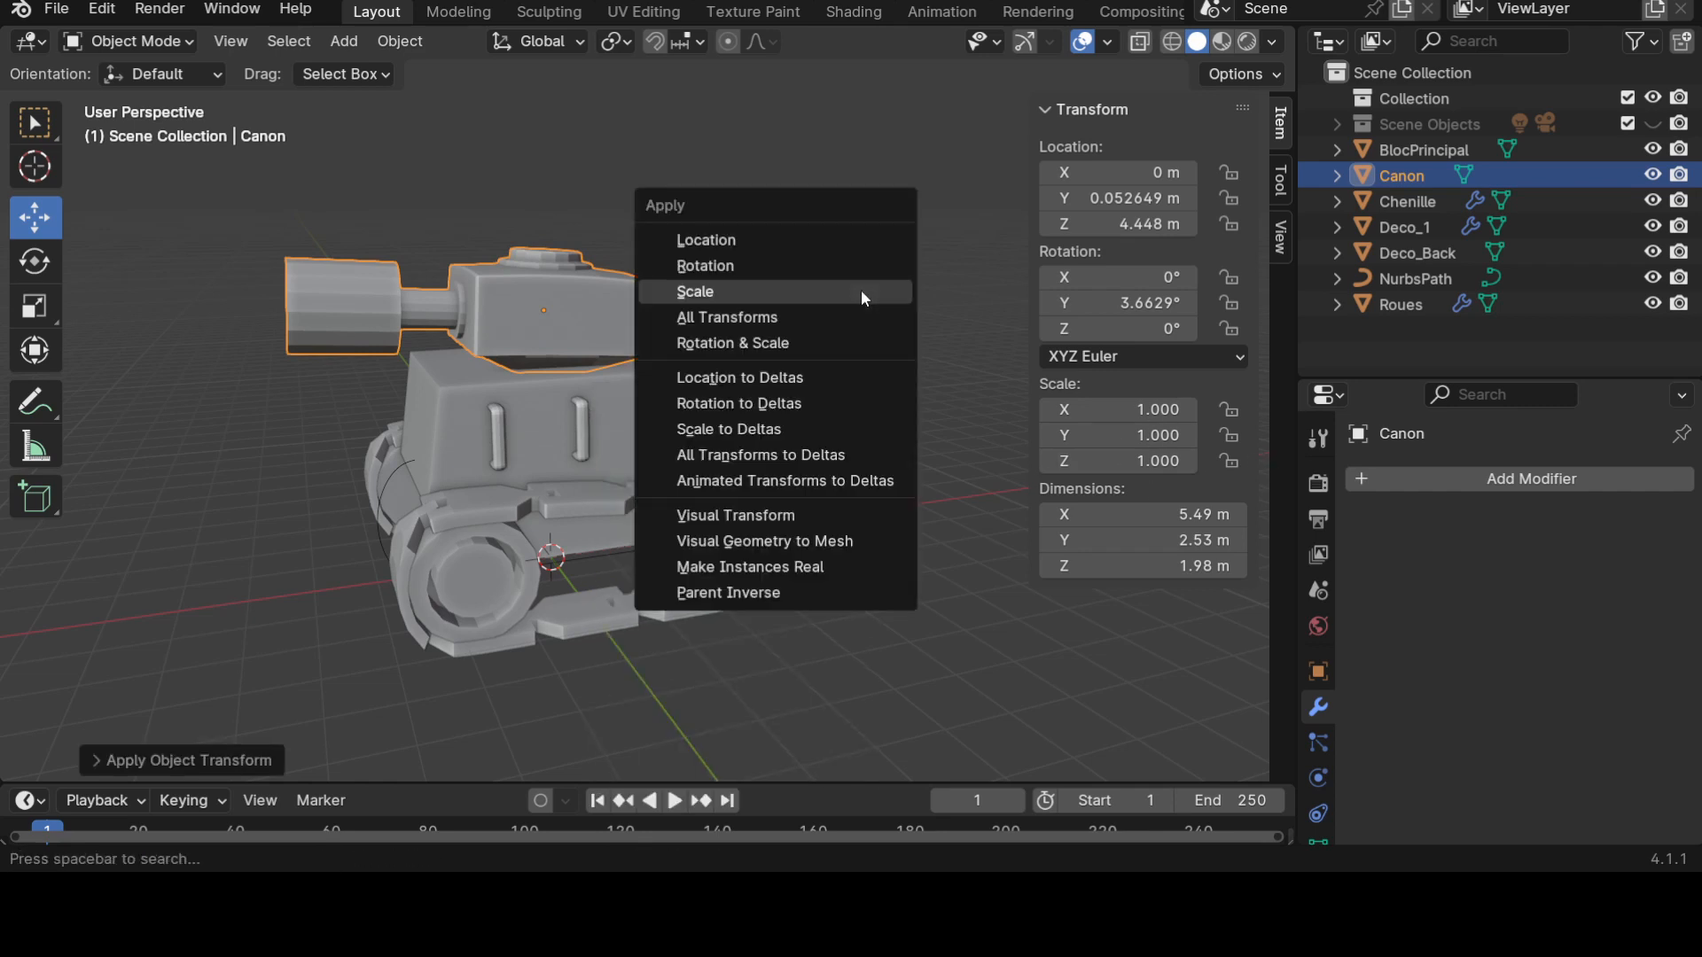
click(853, 258)
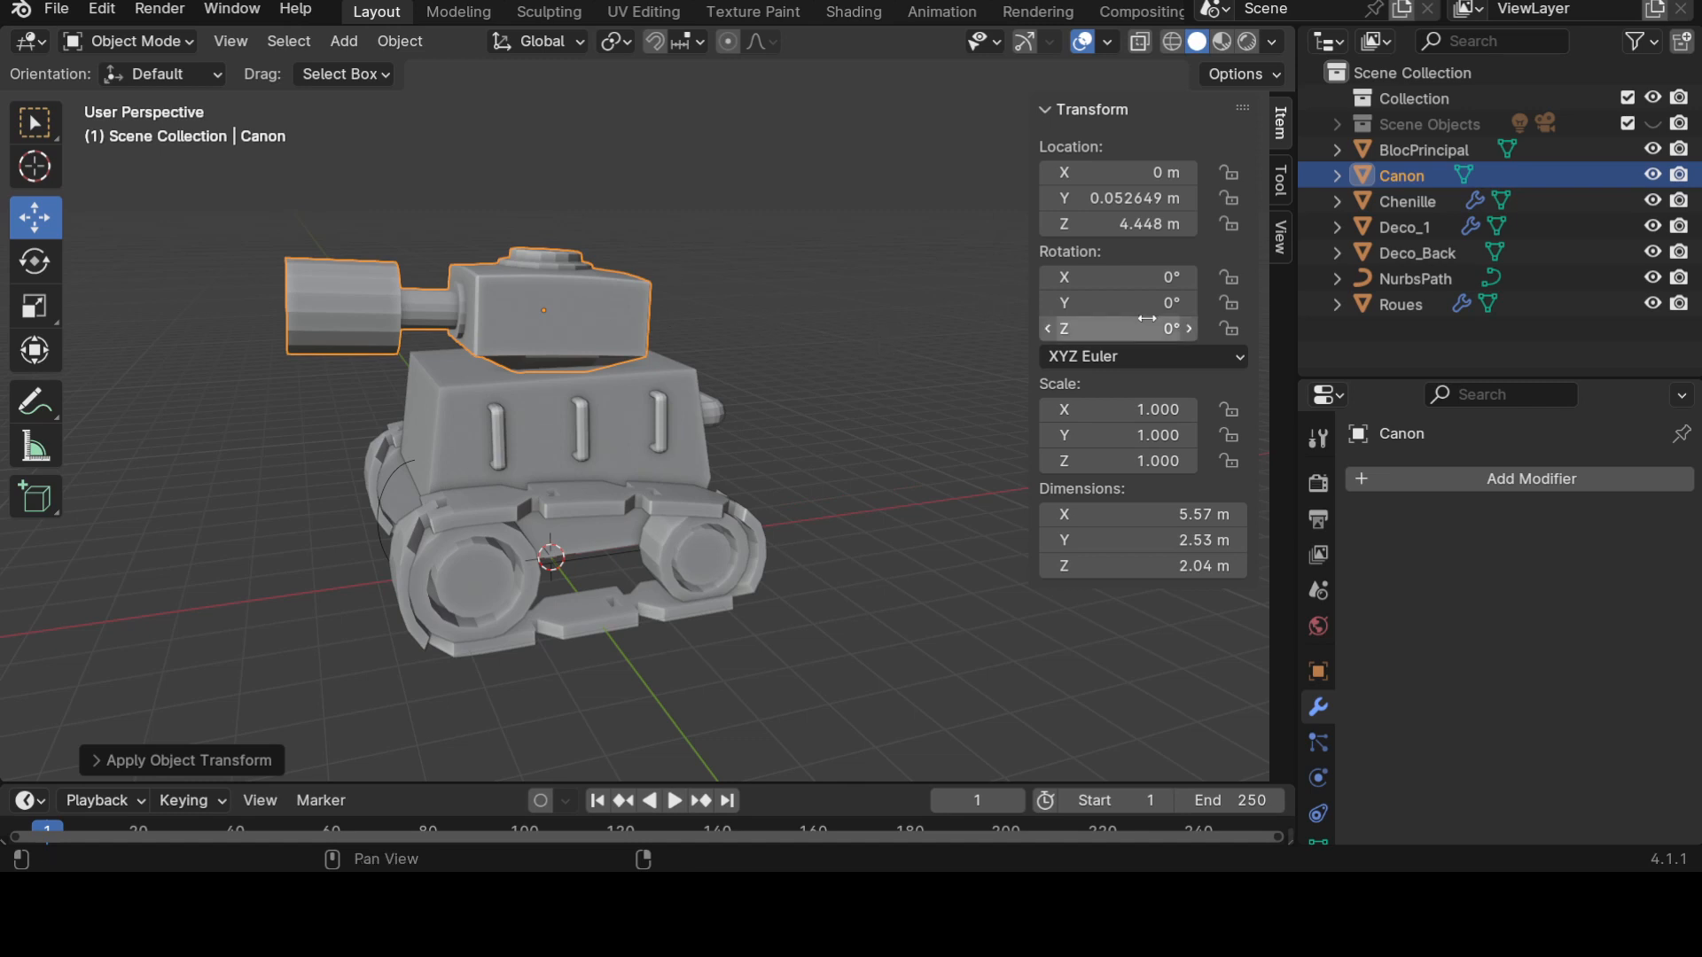
Apply the scale of the tank's main body, BlocPrincipal.
middle_drag(1010, 429, 609, 401)
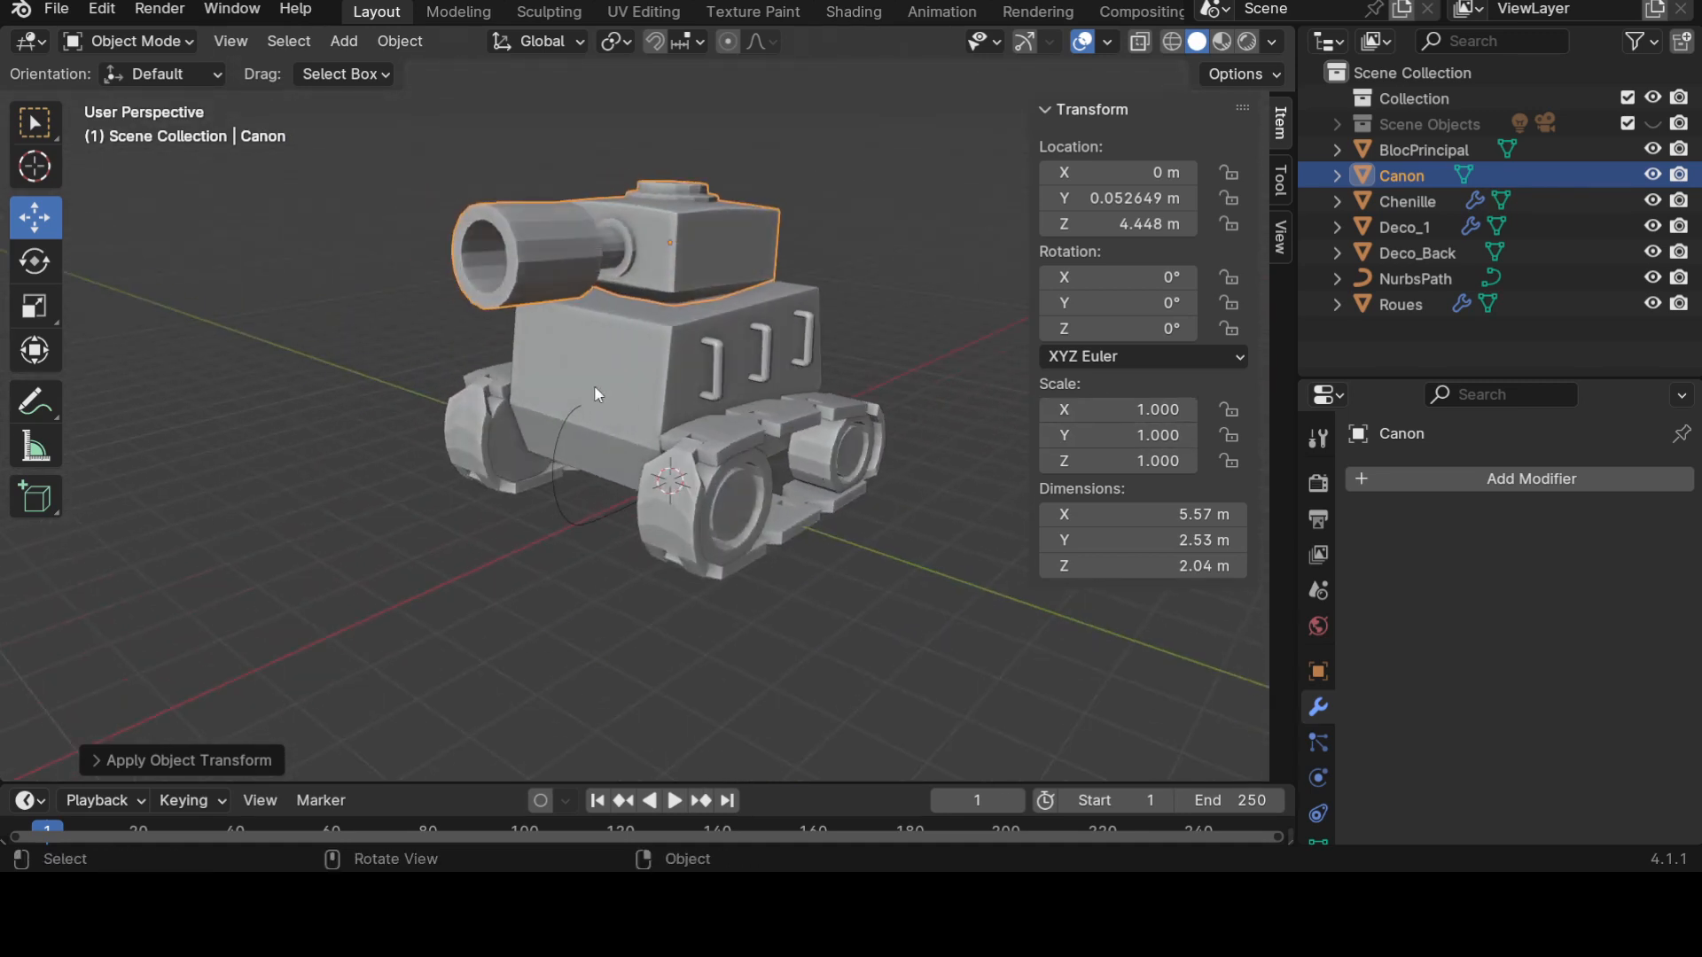
click(594, 383)
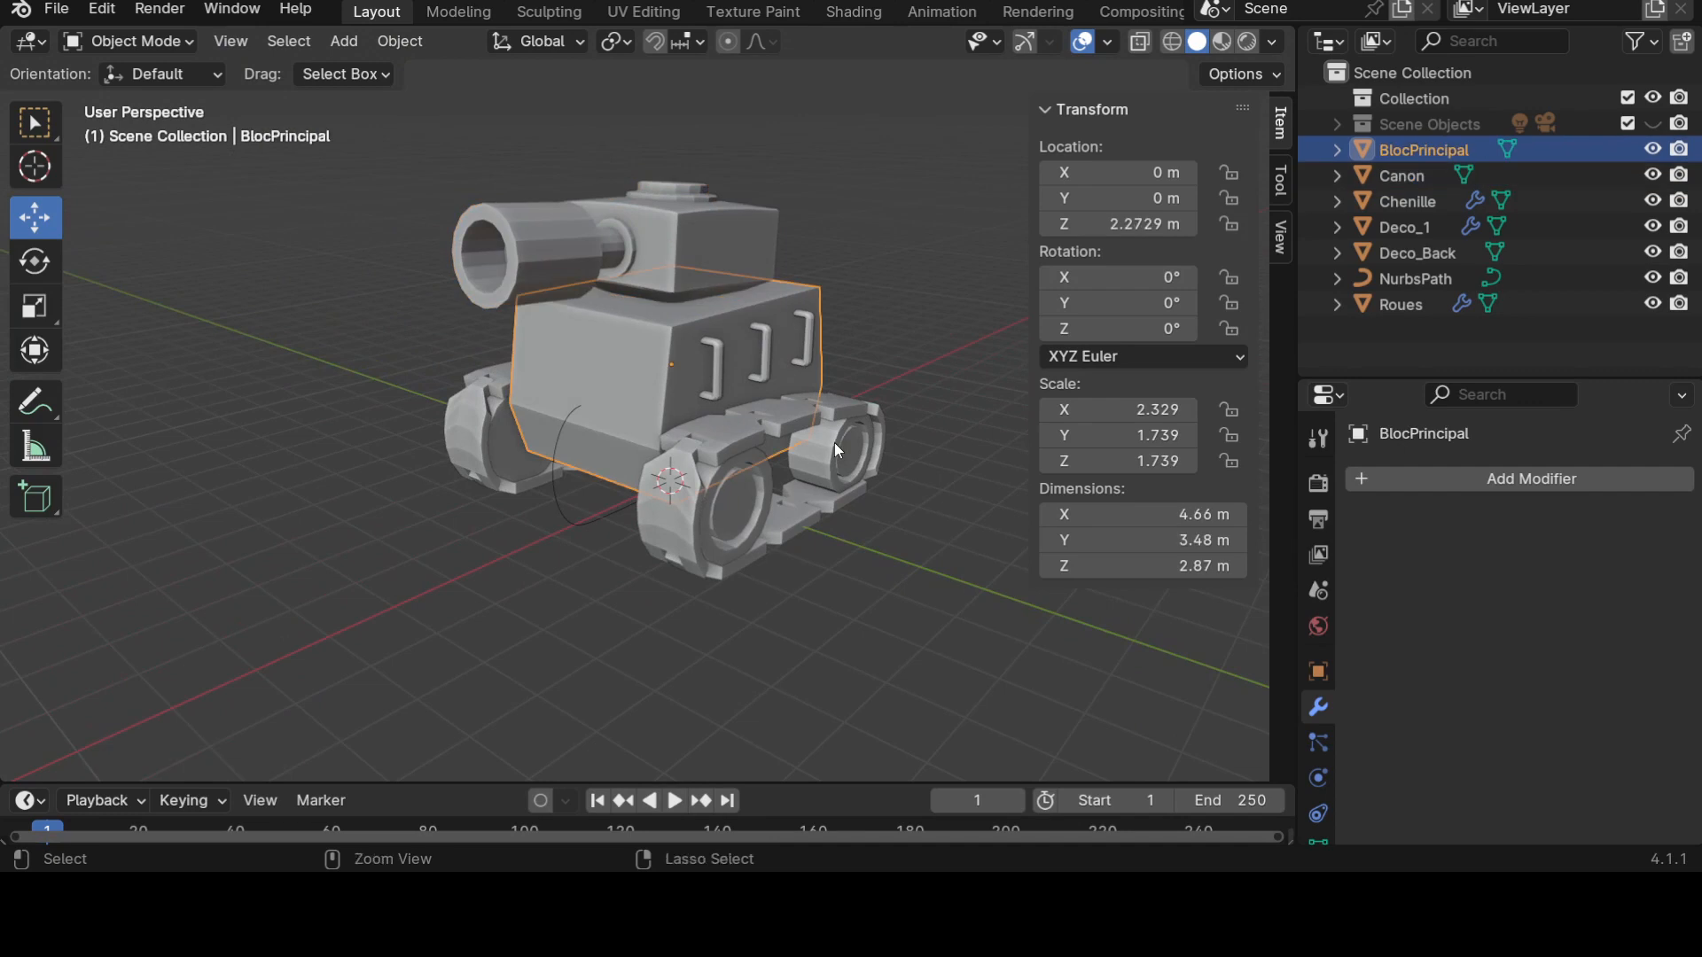
key(ctrl+a)
click(791, 476)
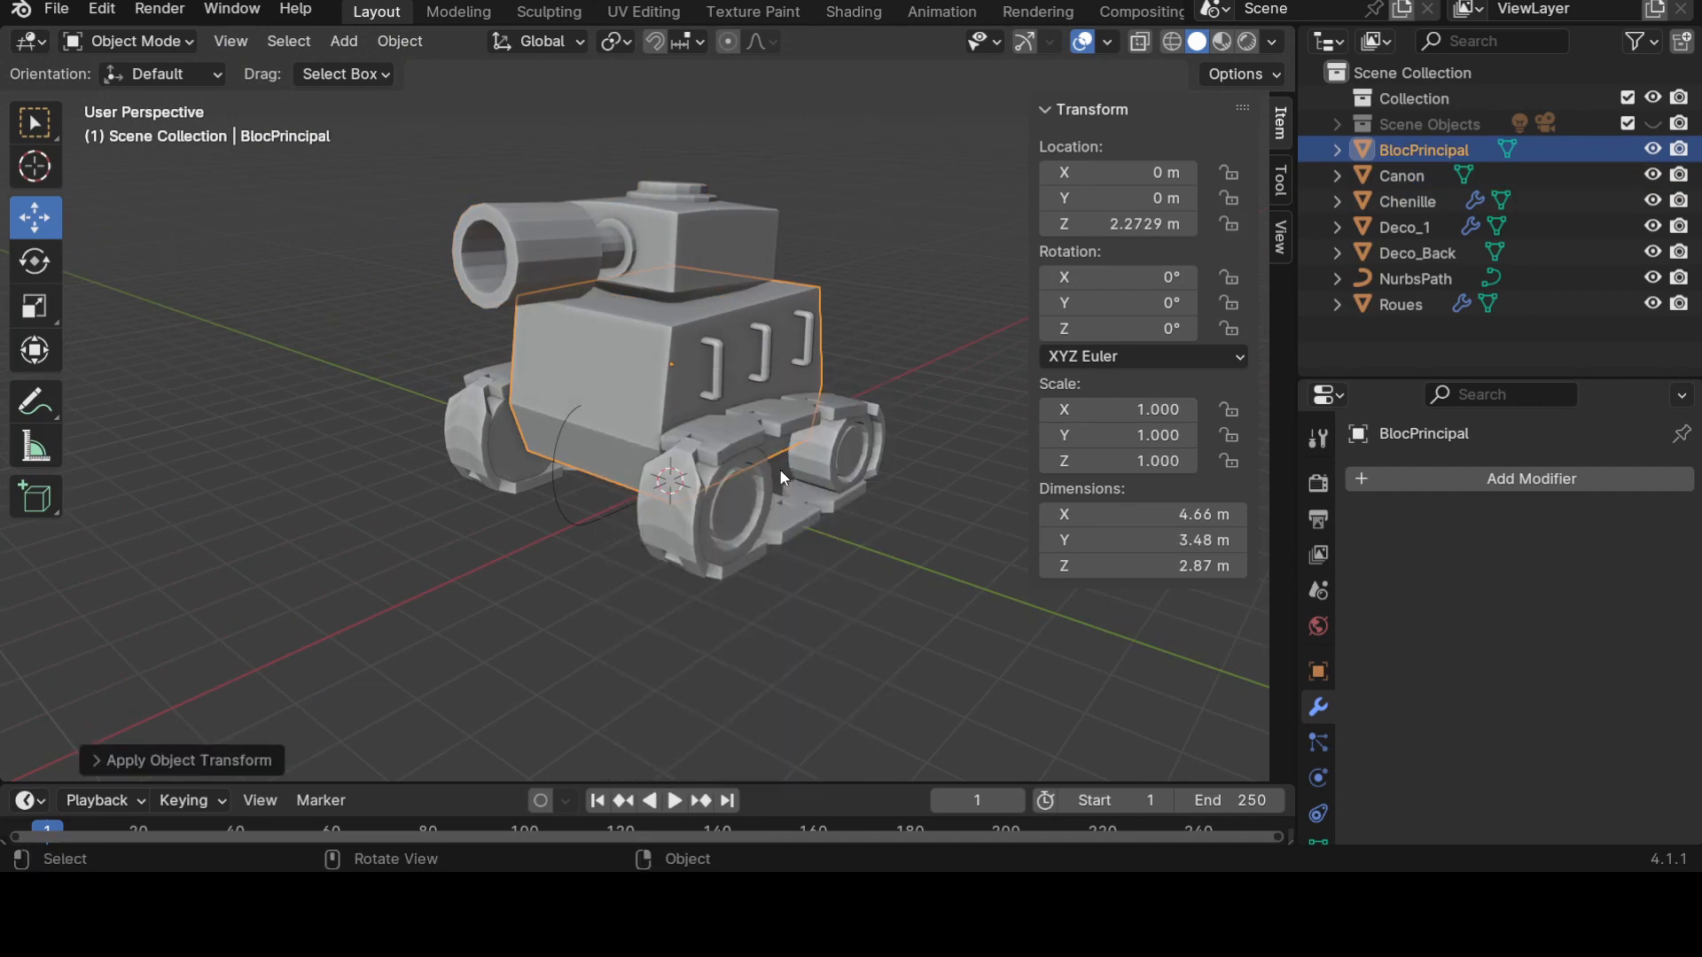
Apply the scale of the wheels (Roues) and the tracks (Chenille).
click(508, 447)
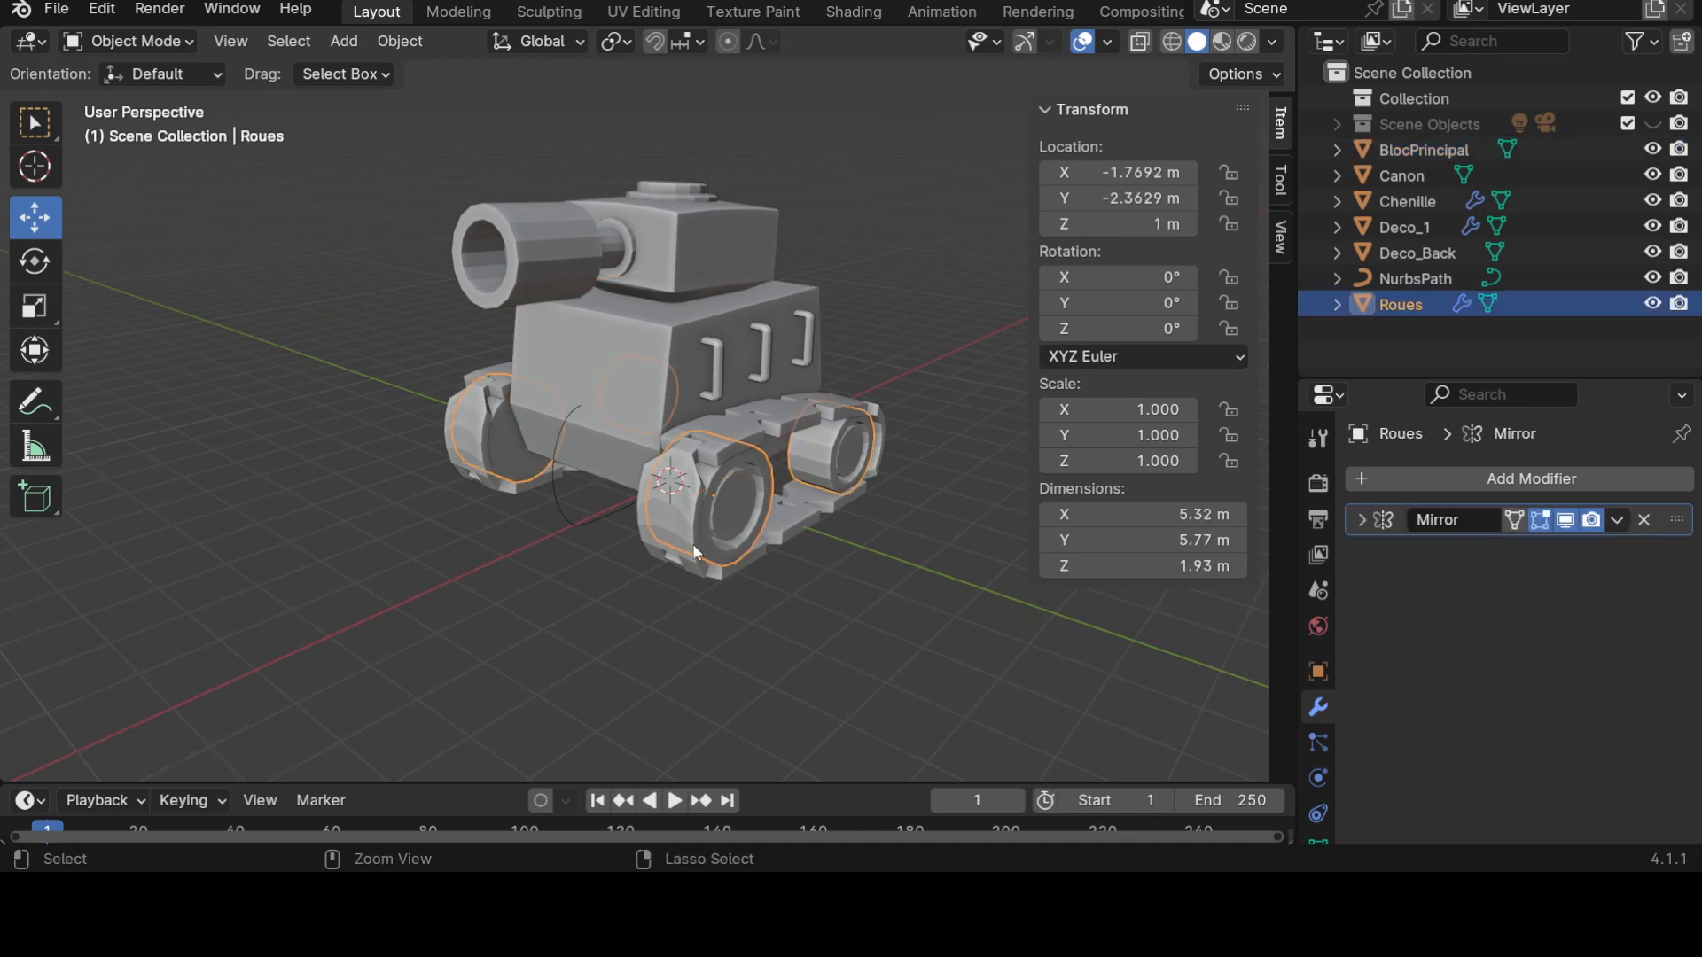
key(ctrl+a)
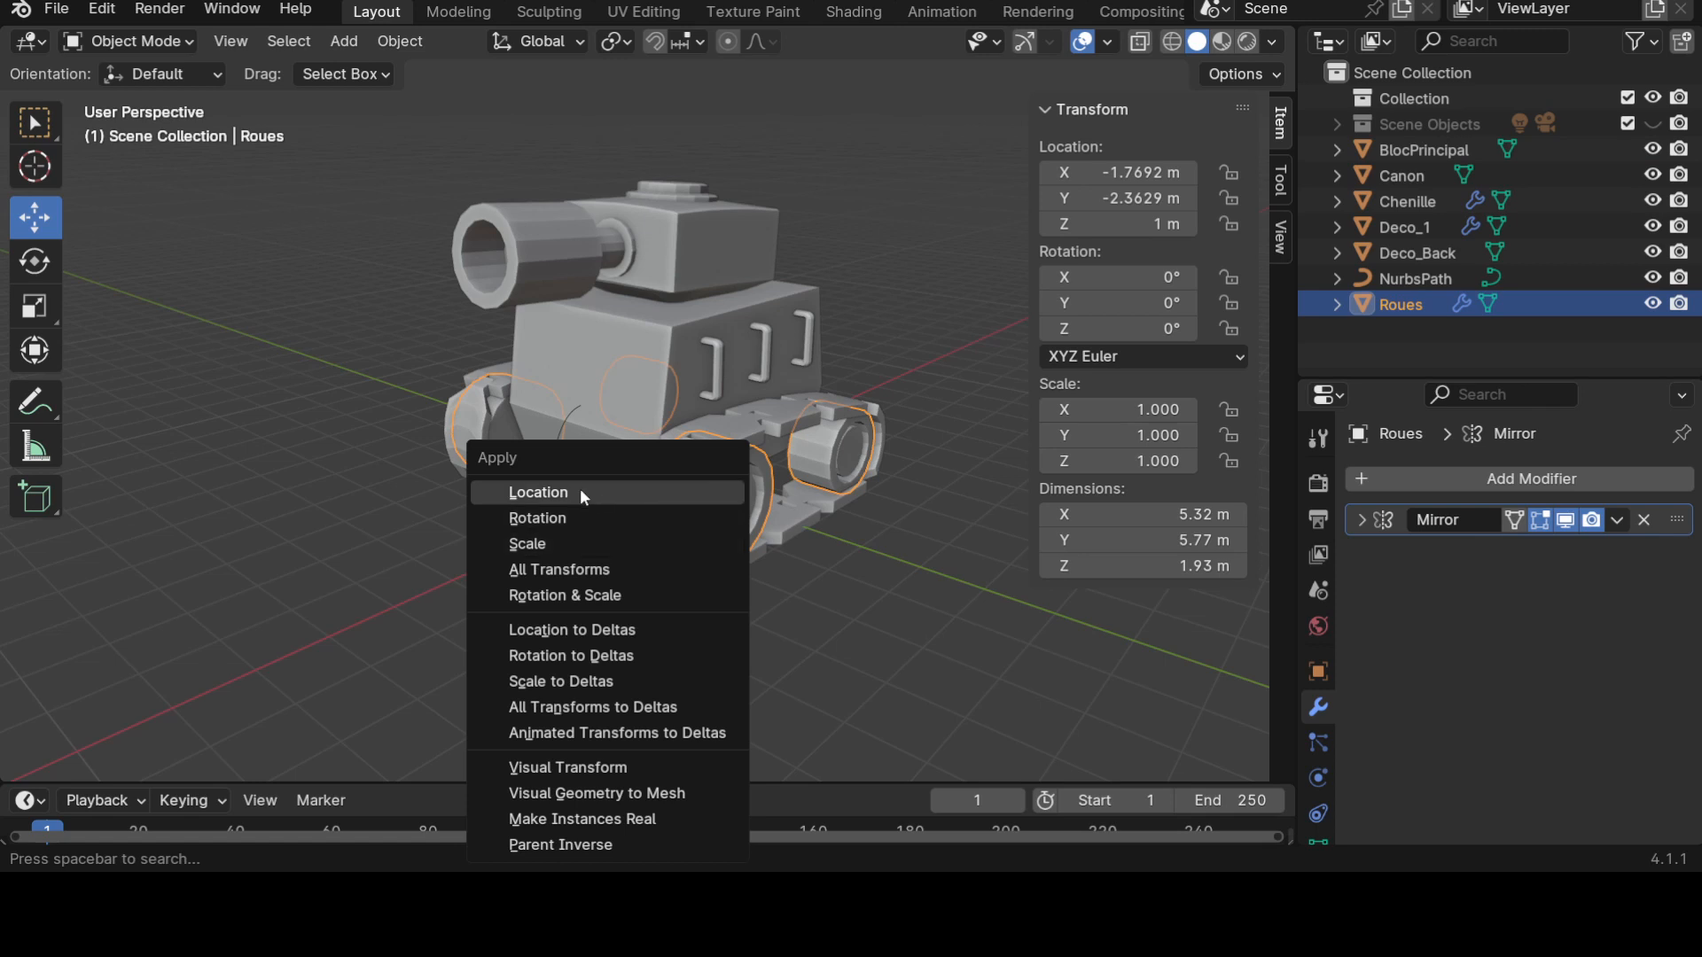
click(542, 550)
click(802, 514)
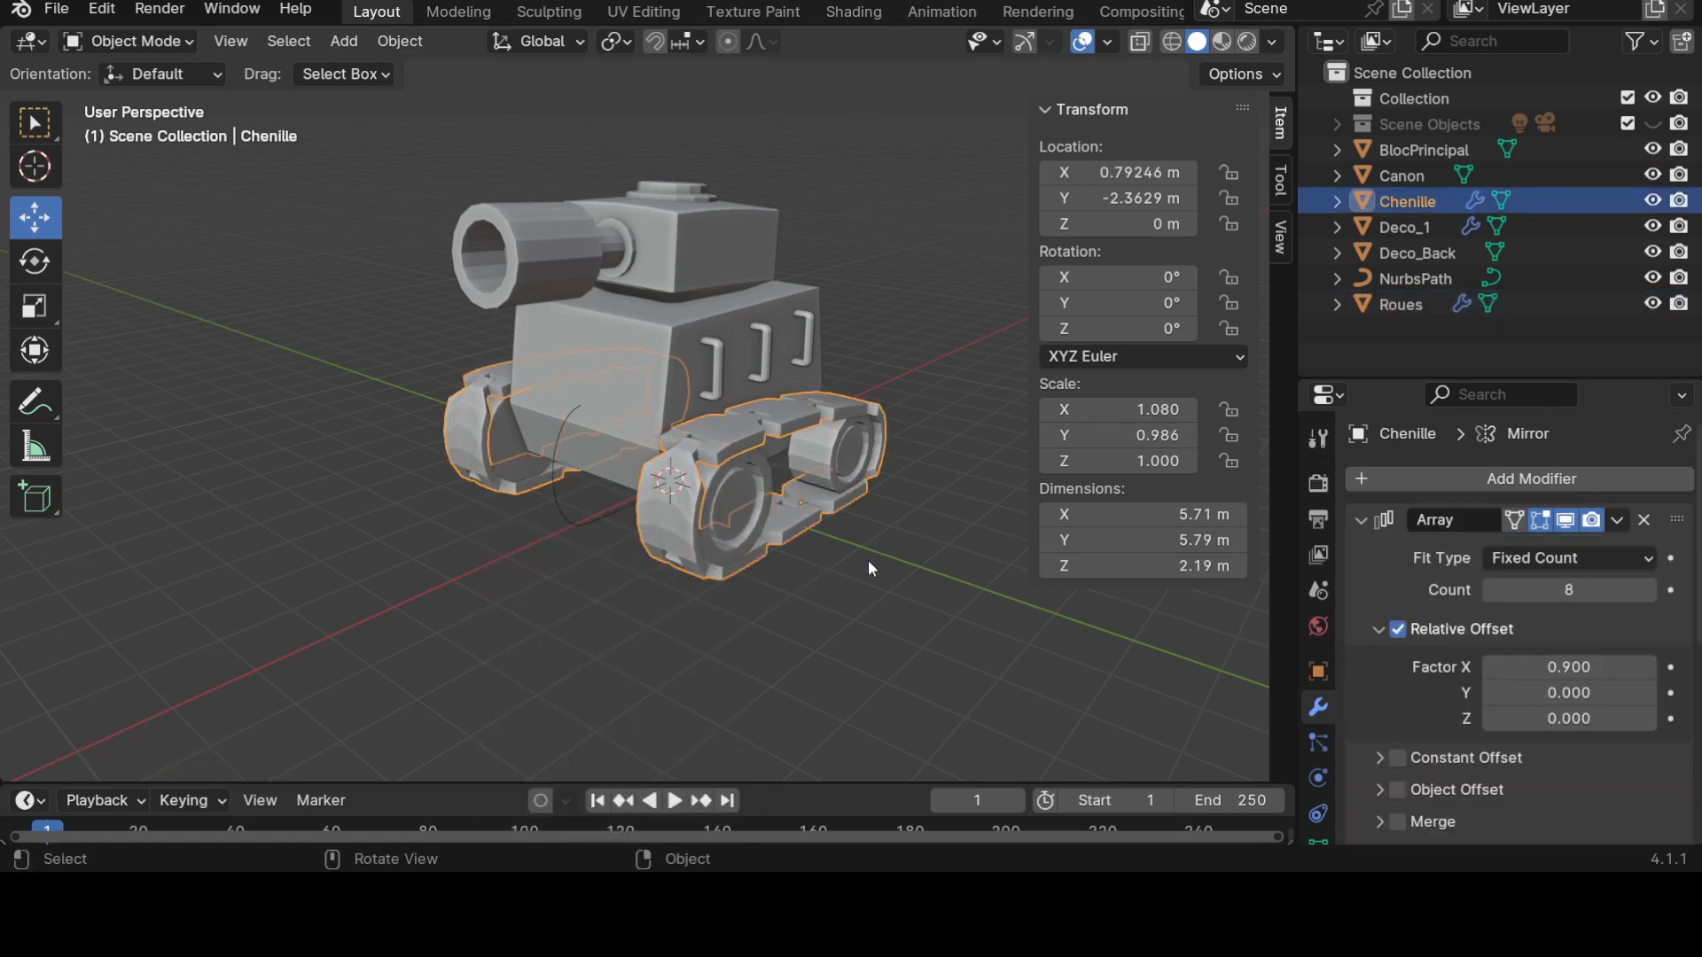
key(ctrl+a)
click(742, 540)
Apply the scale and rotation of the rear handle, Deco_Back.
middle_drag(789, 583, 789, 631)
click(731, 365)
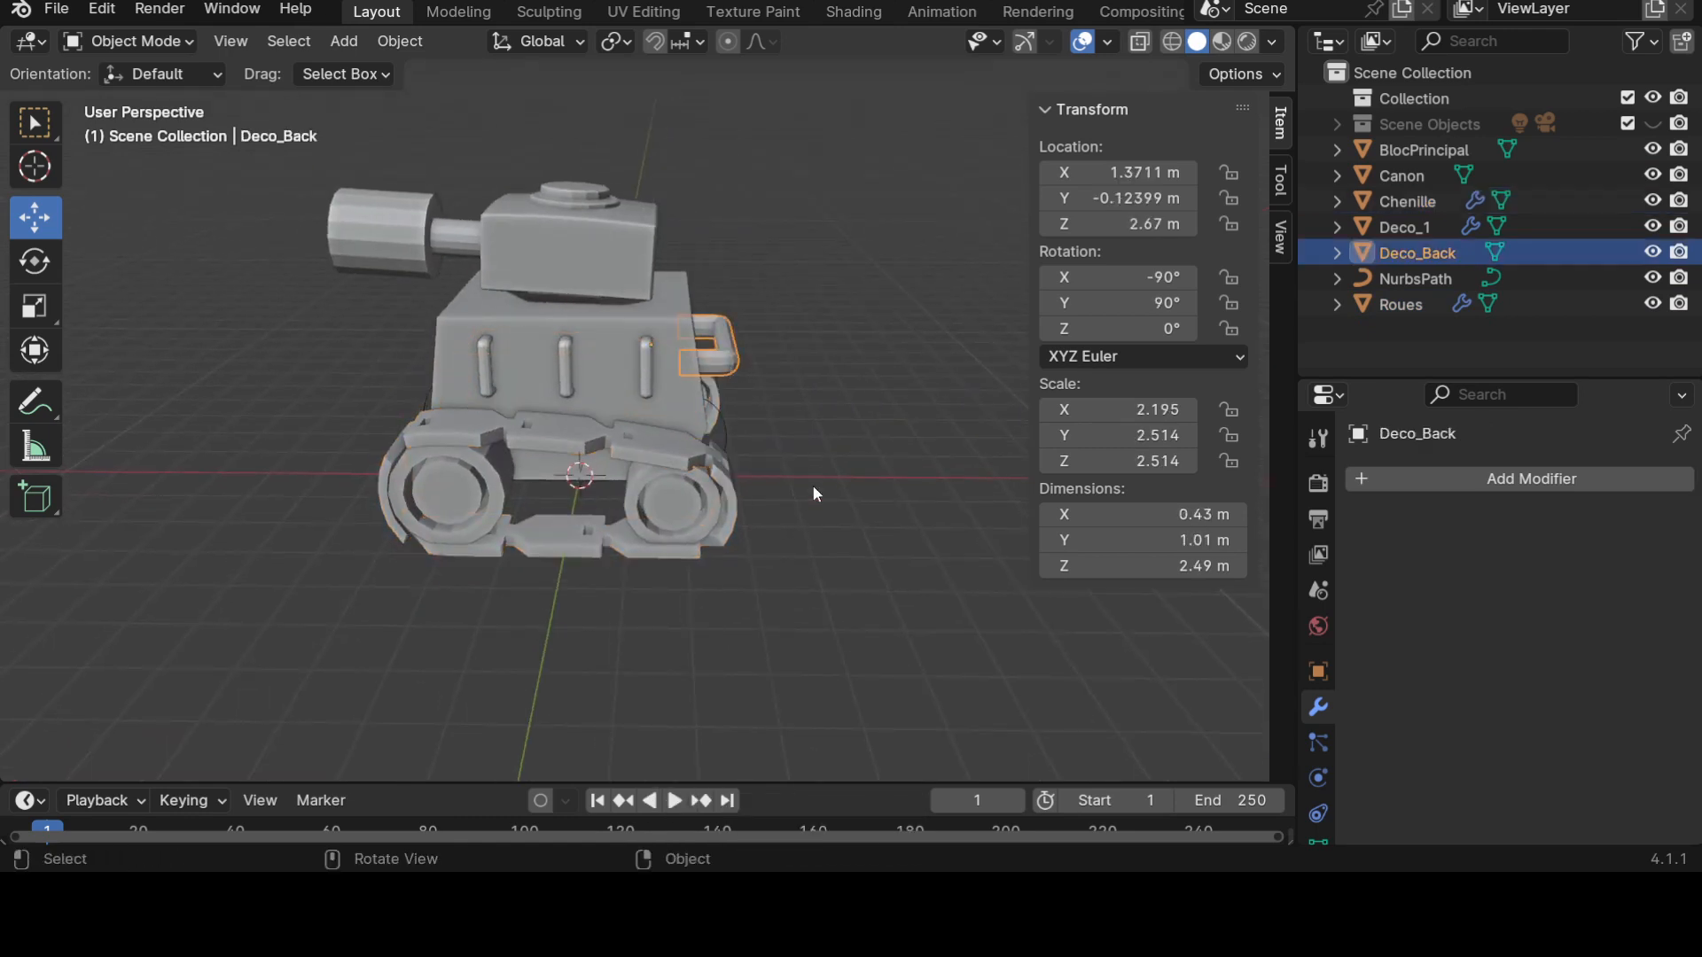
key(ctrl+a)
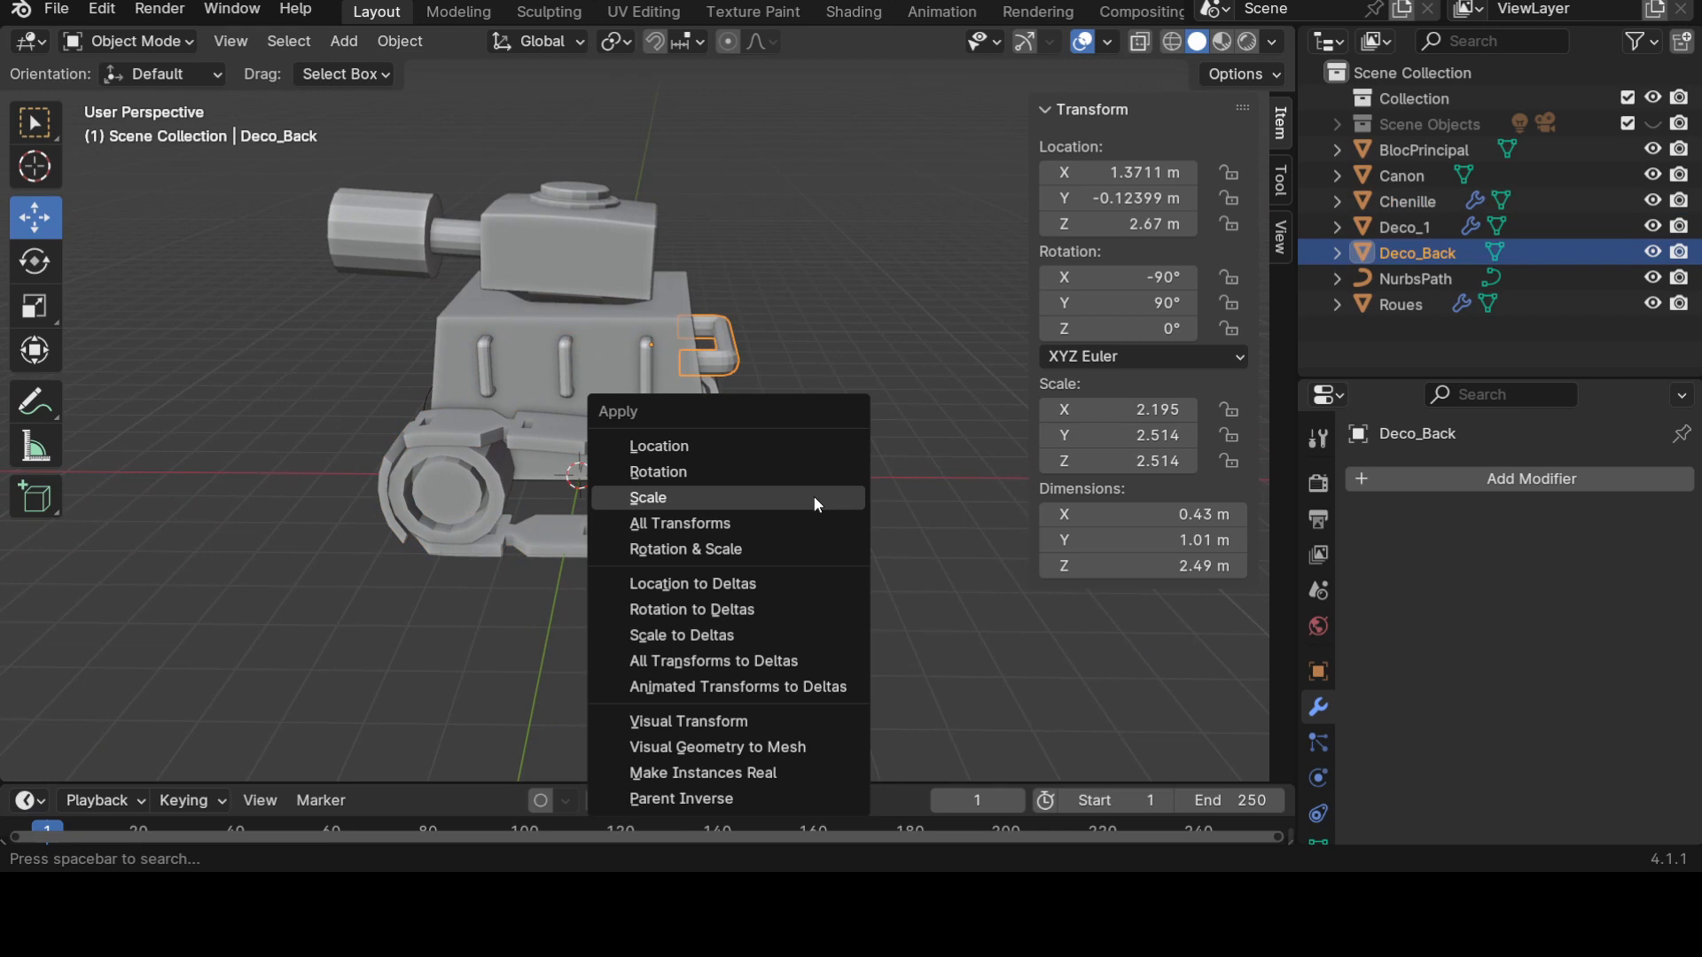
click(817, 503)
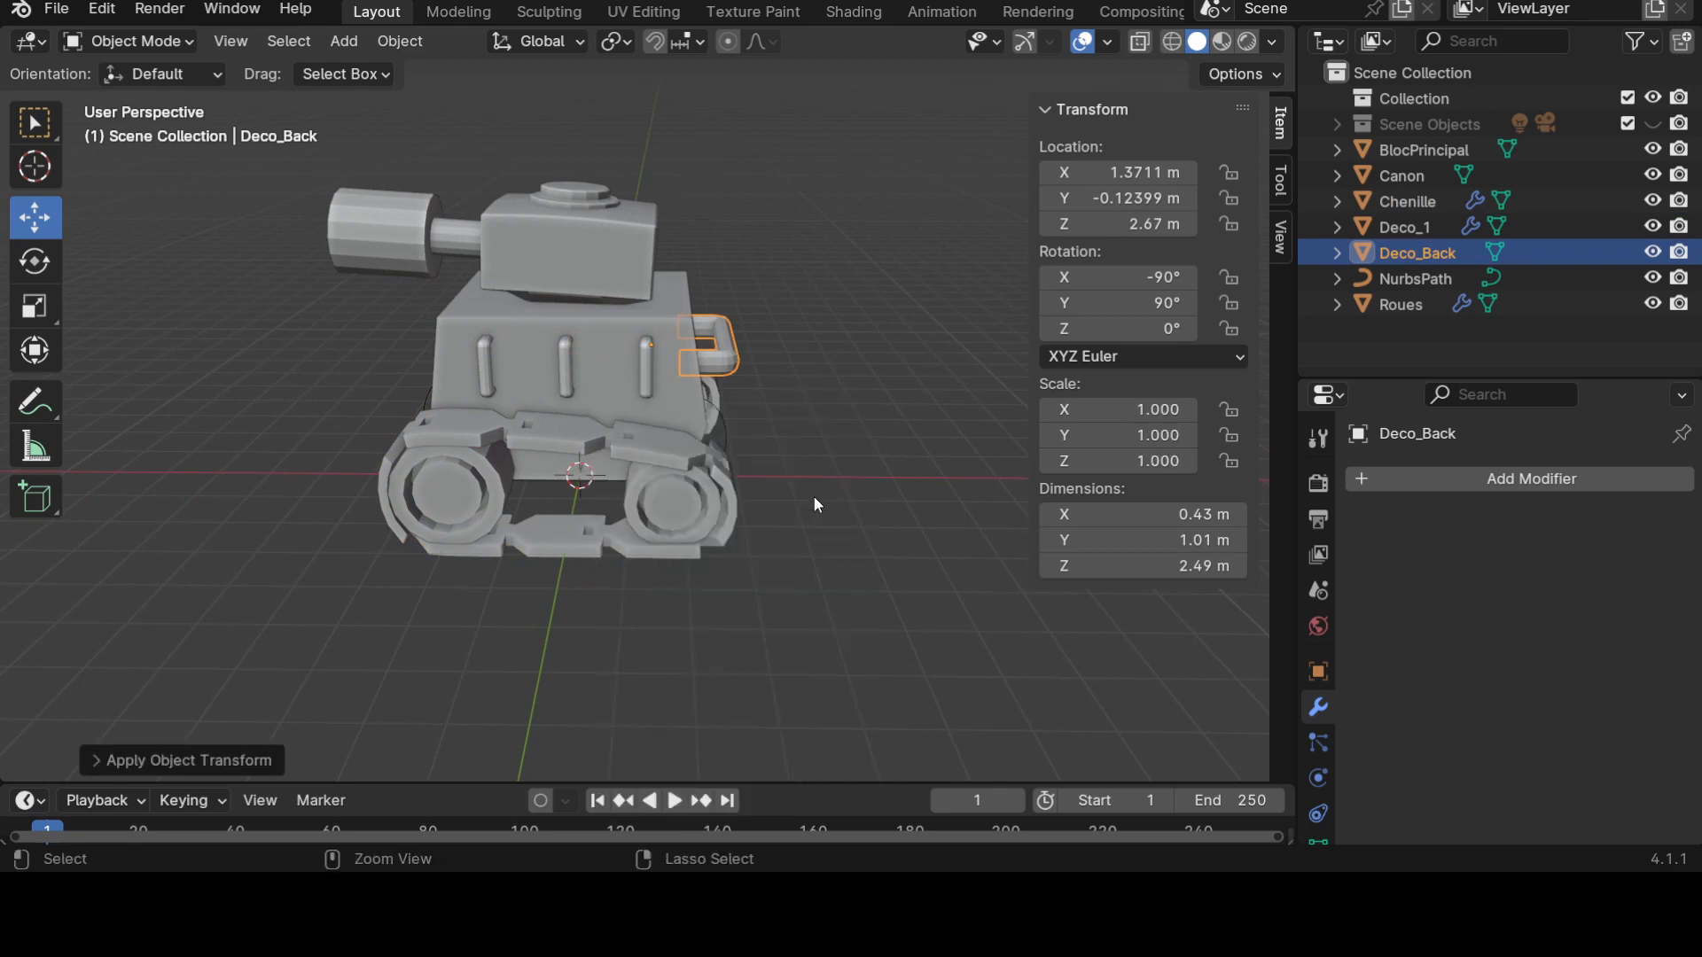
key(ctrl+a)
click(803, 476)
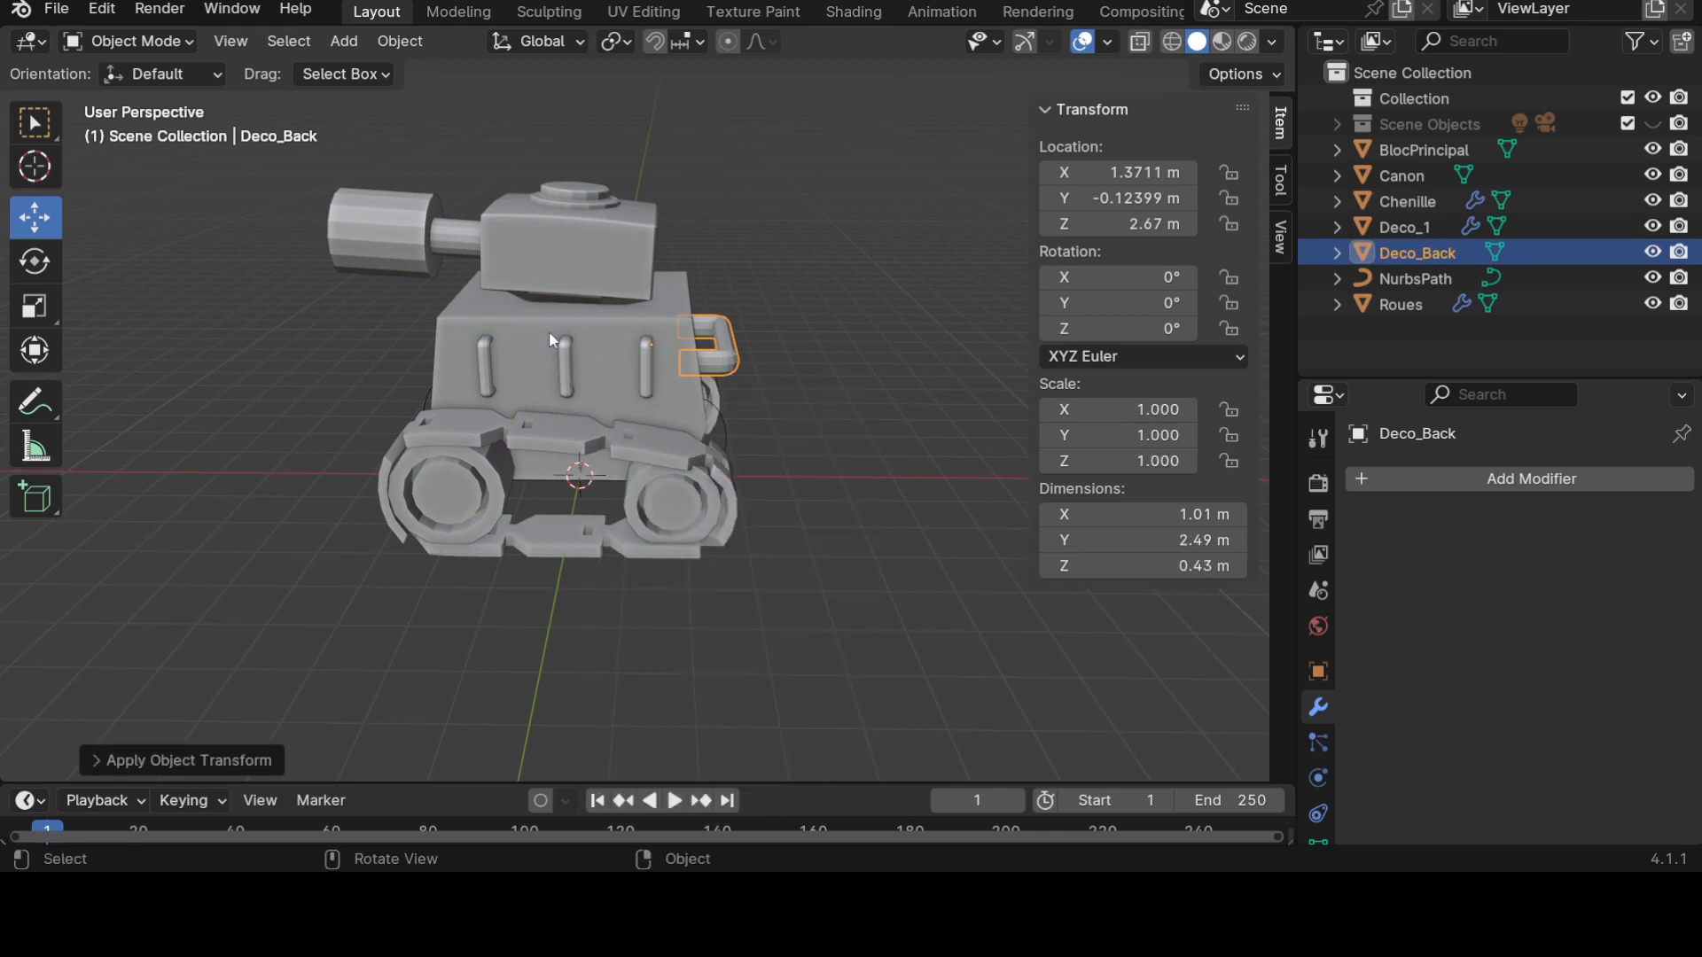
Check the rotation and scale values of Deco_1, Chenille, Roues and BlocPrincipal.
click(568, 358)
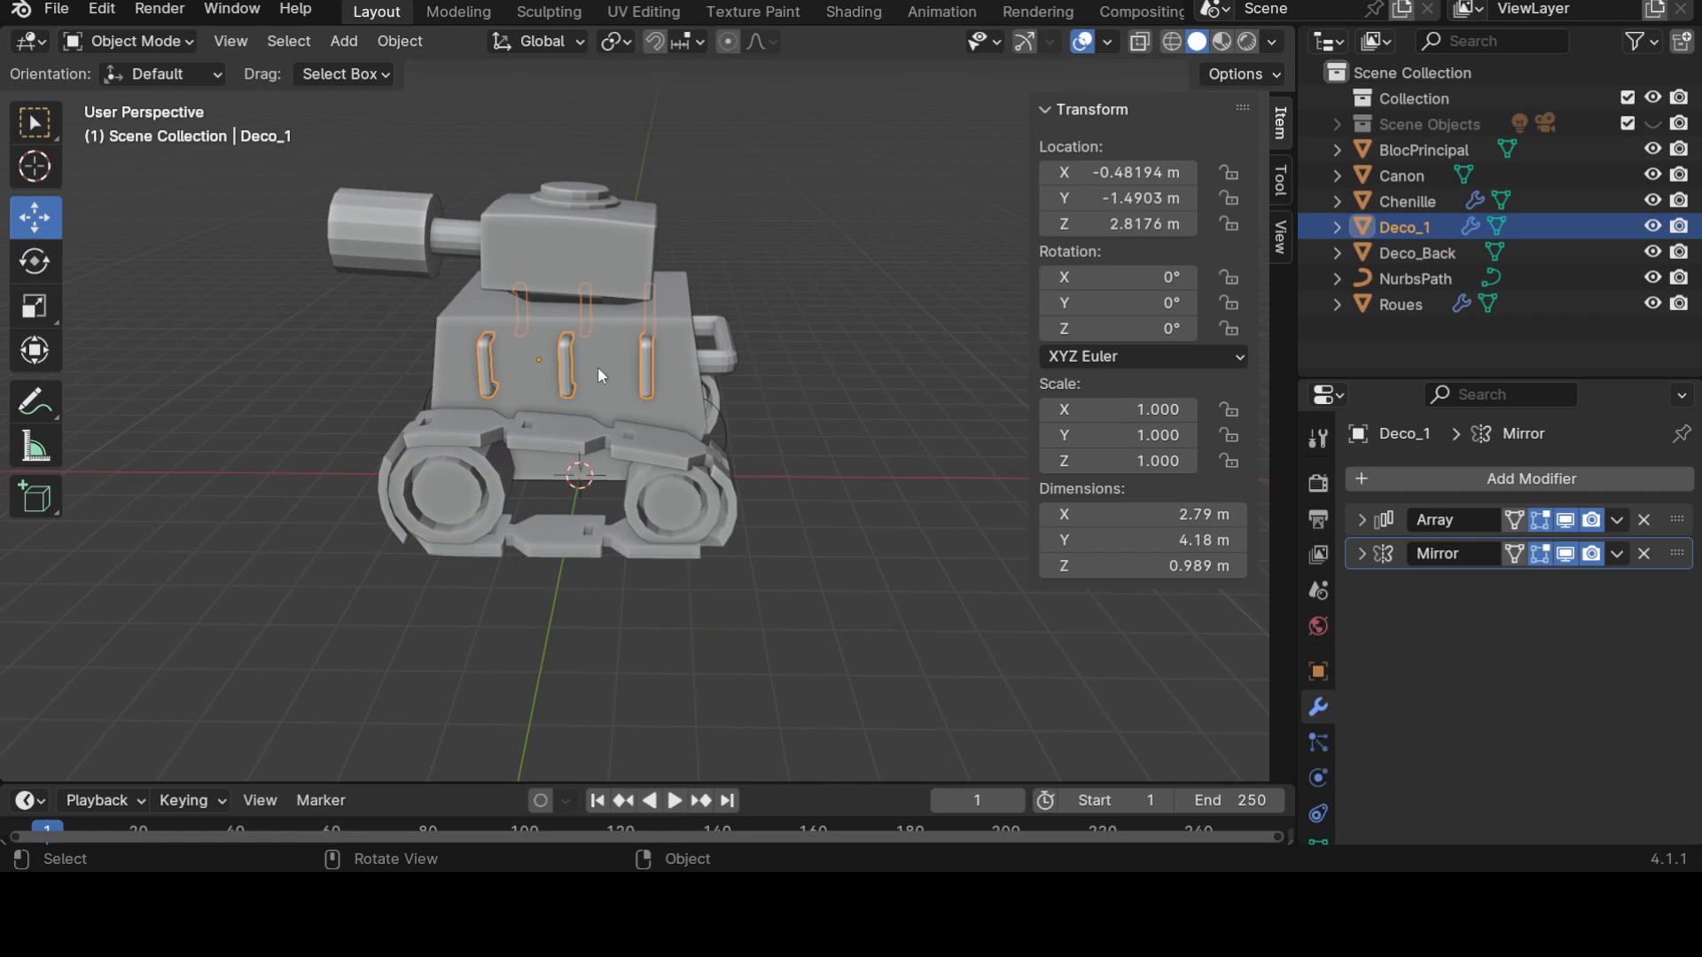
click(583, 453)
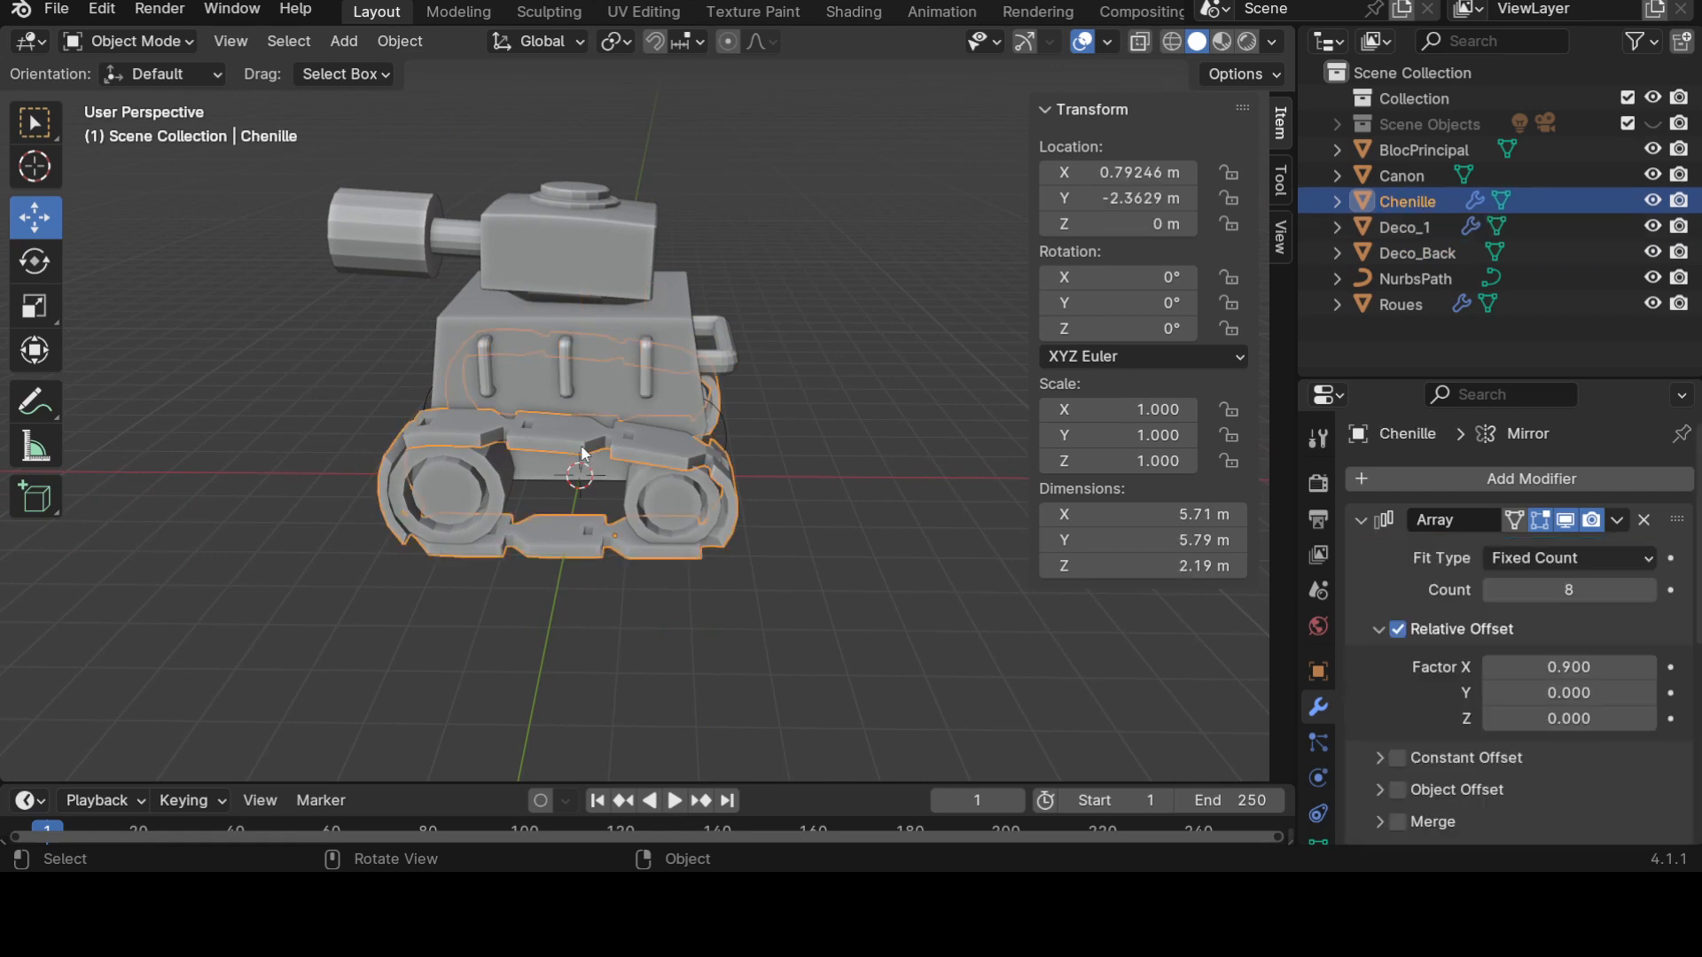
click(658, 513)
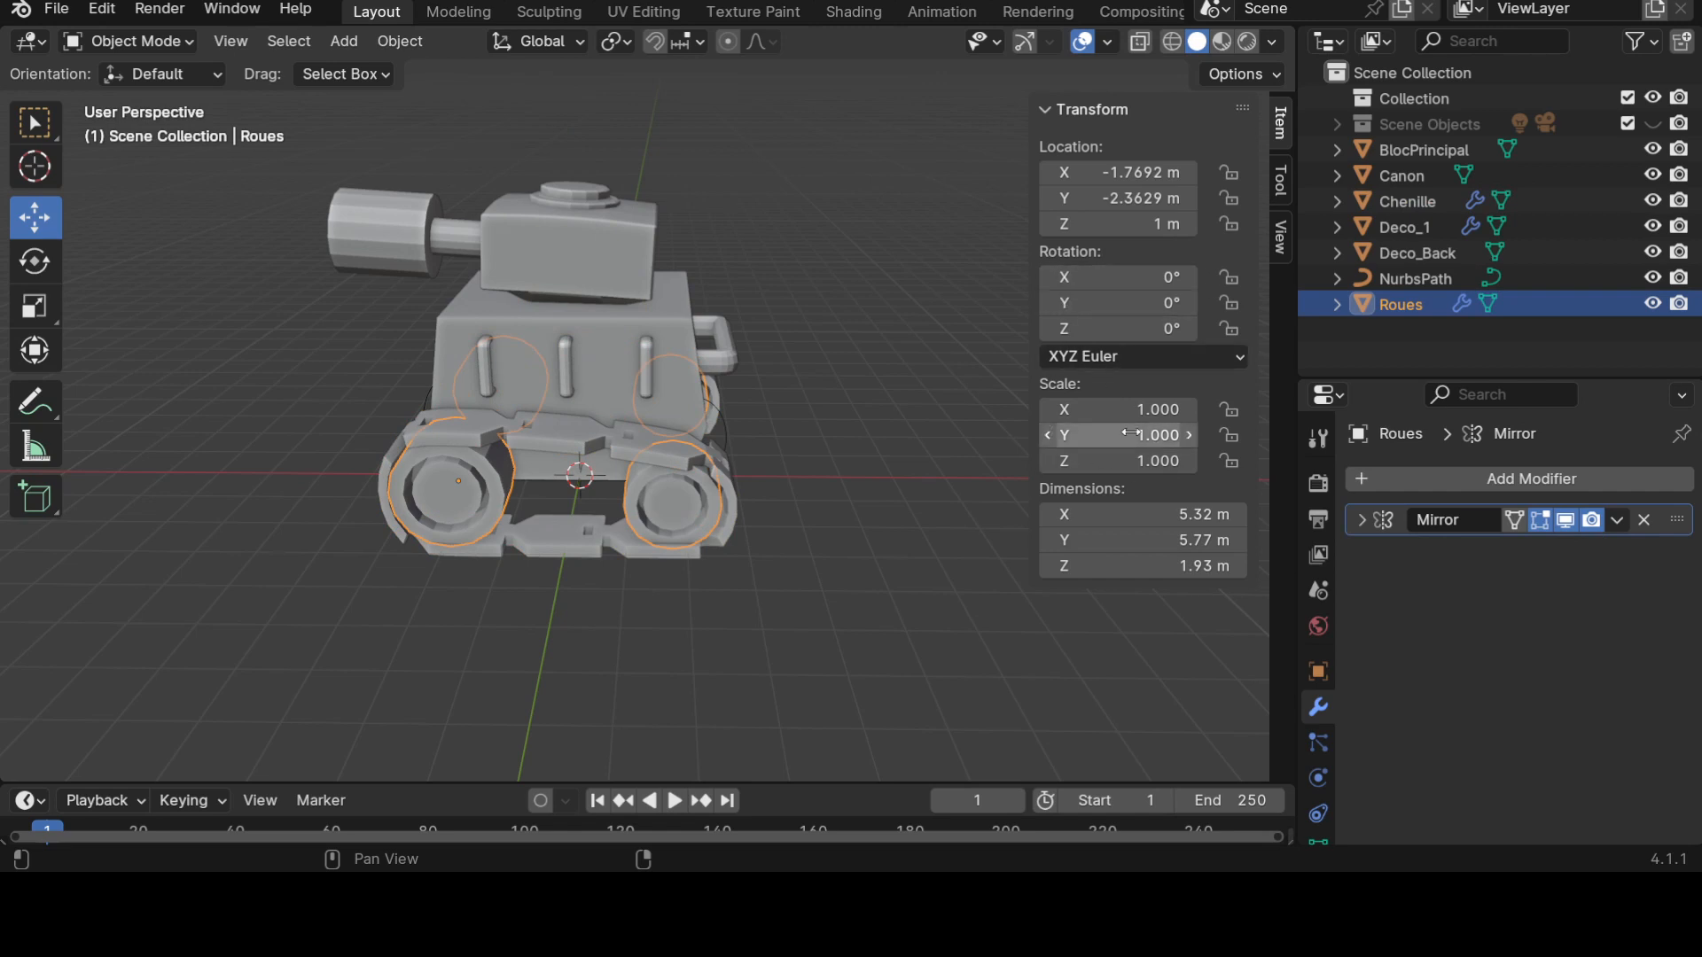
middle_drag(796, 484, 642, 280)
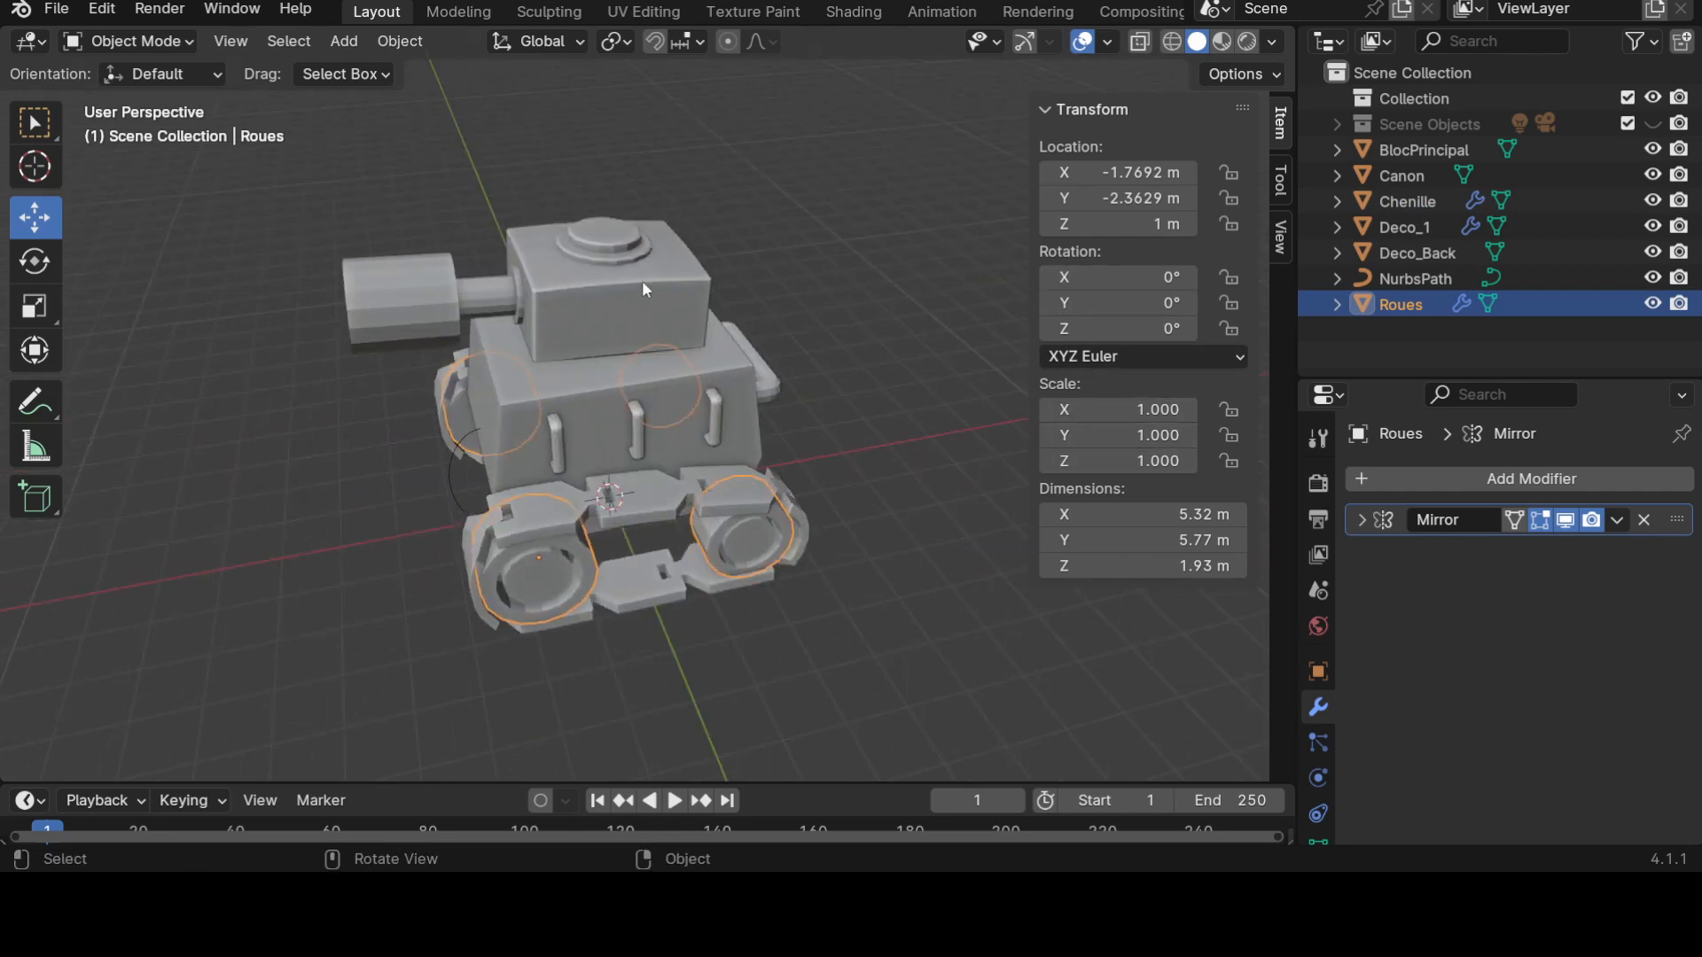
click(642, 280)
click(553, 435)
click(529, 417)
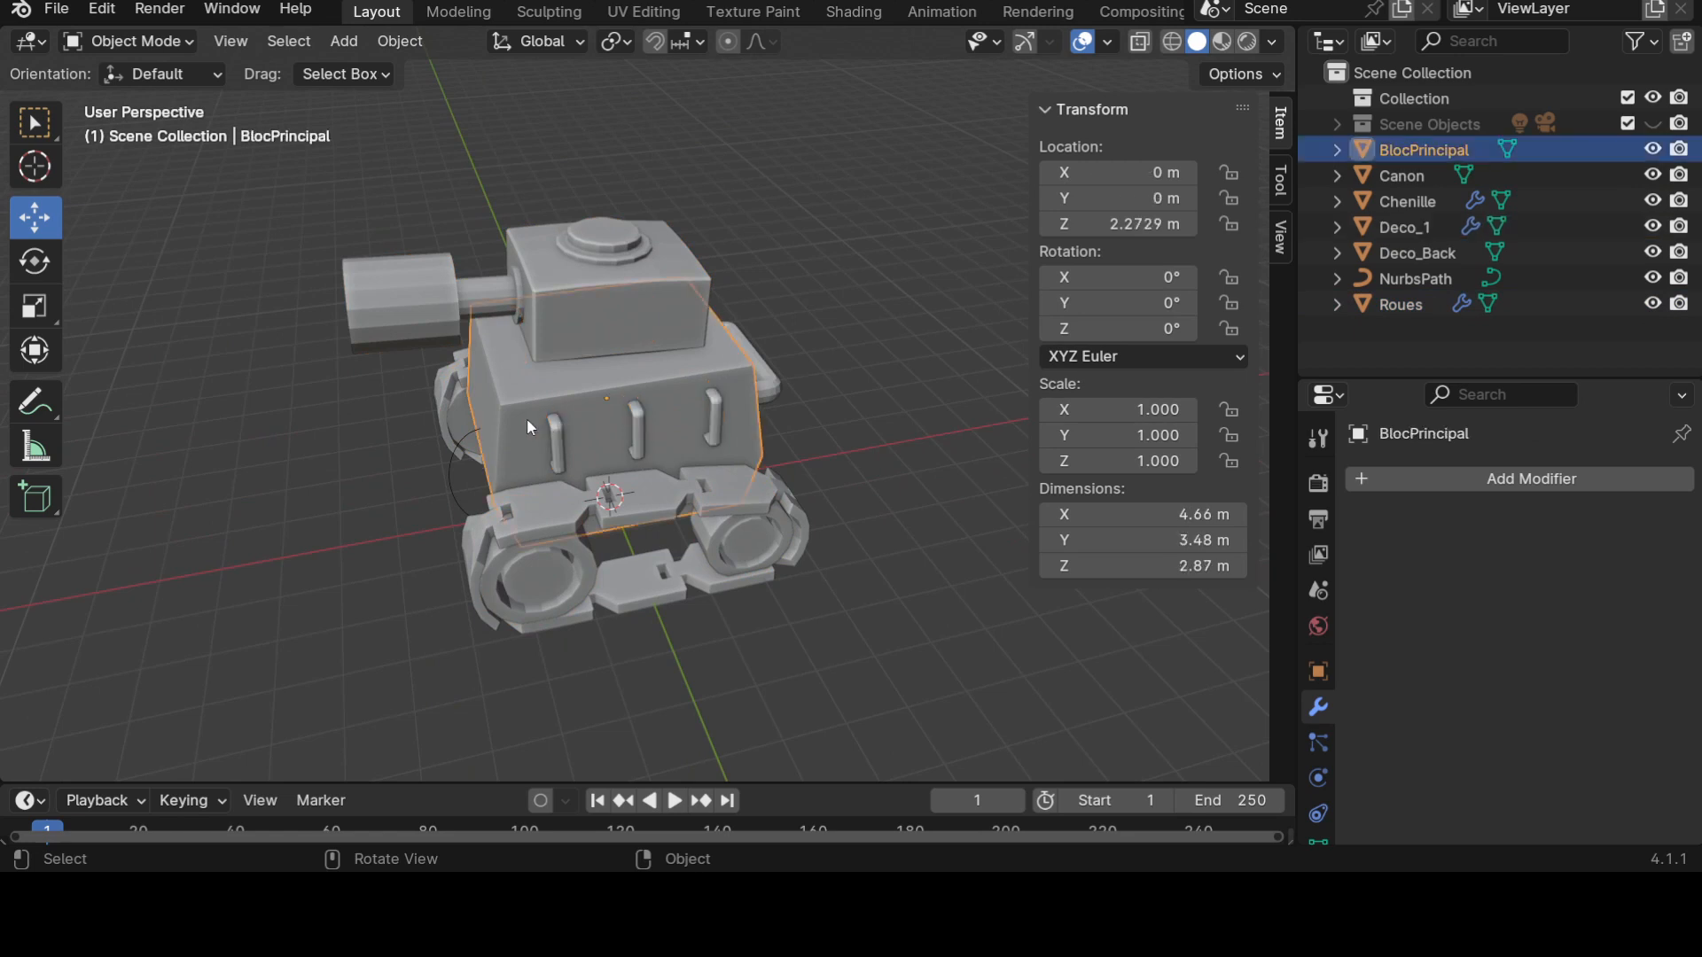
Hide the transform values in the 3D viewport, keeping BlocPrincipal selected.
middle_drag(444, 452, 598, 447)
middle_drag(567, 502, 496, 509)
scroll(514, 506, down, 3)
middle_drag(842, 483, 953, 429)
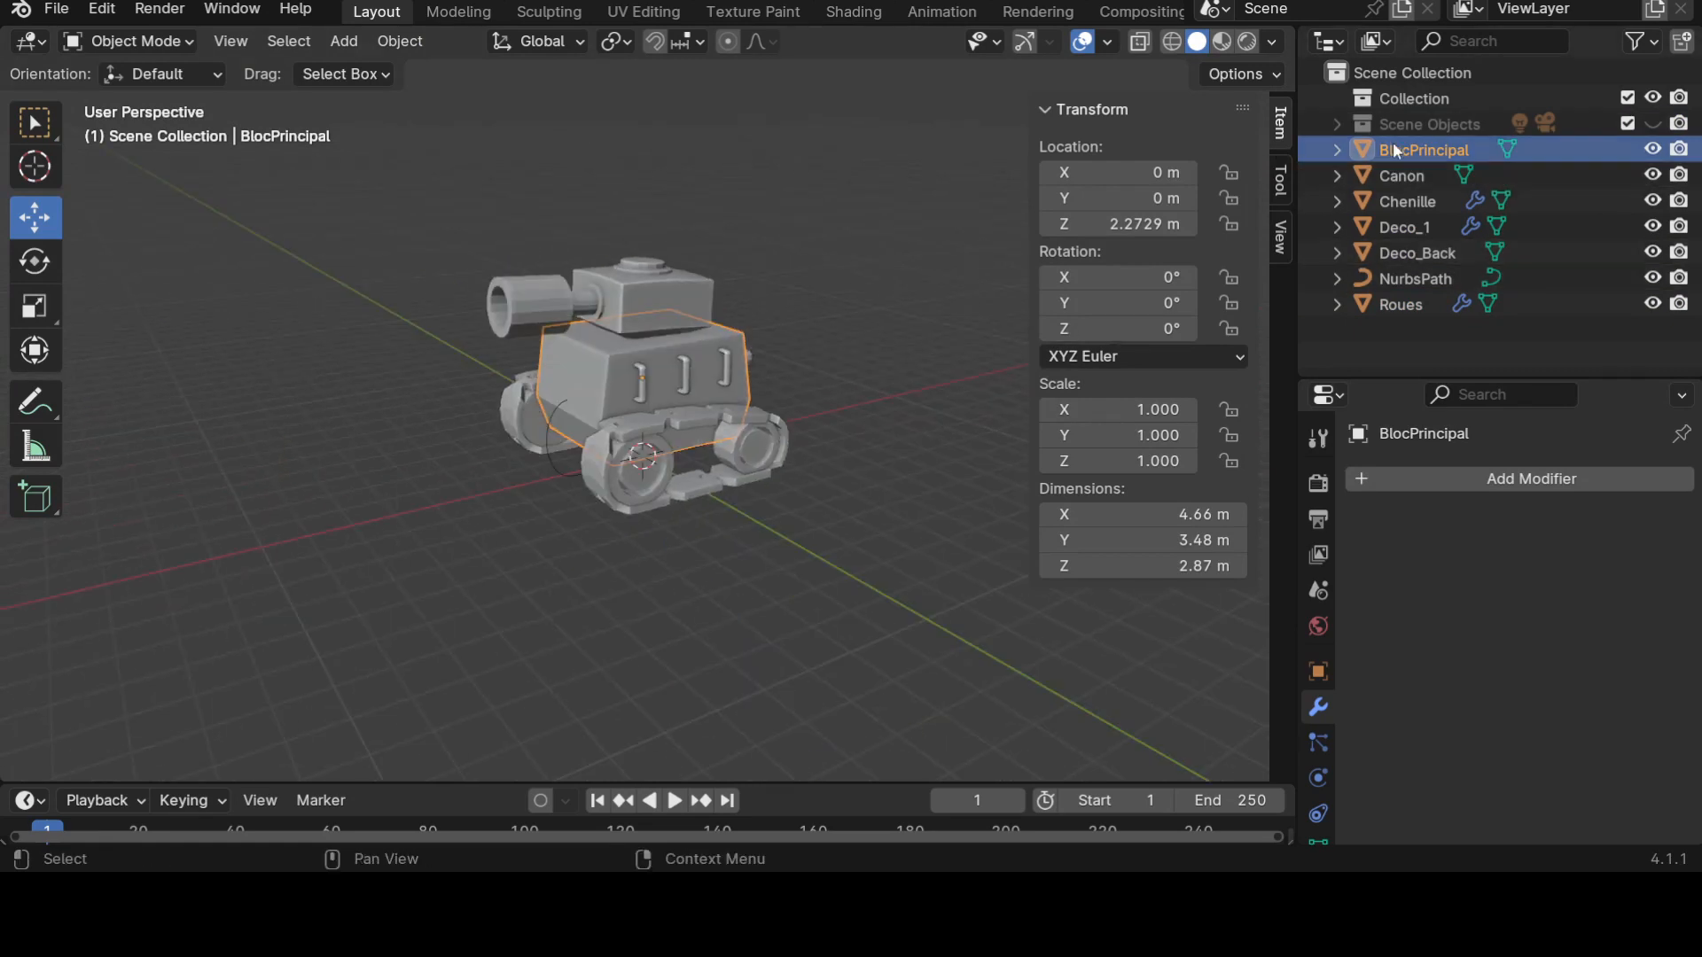
middle_drag(791, 426, 738, 409)
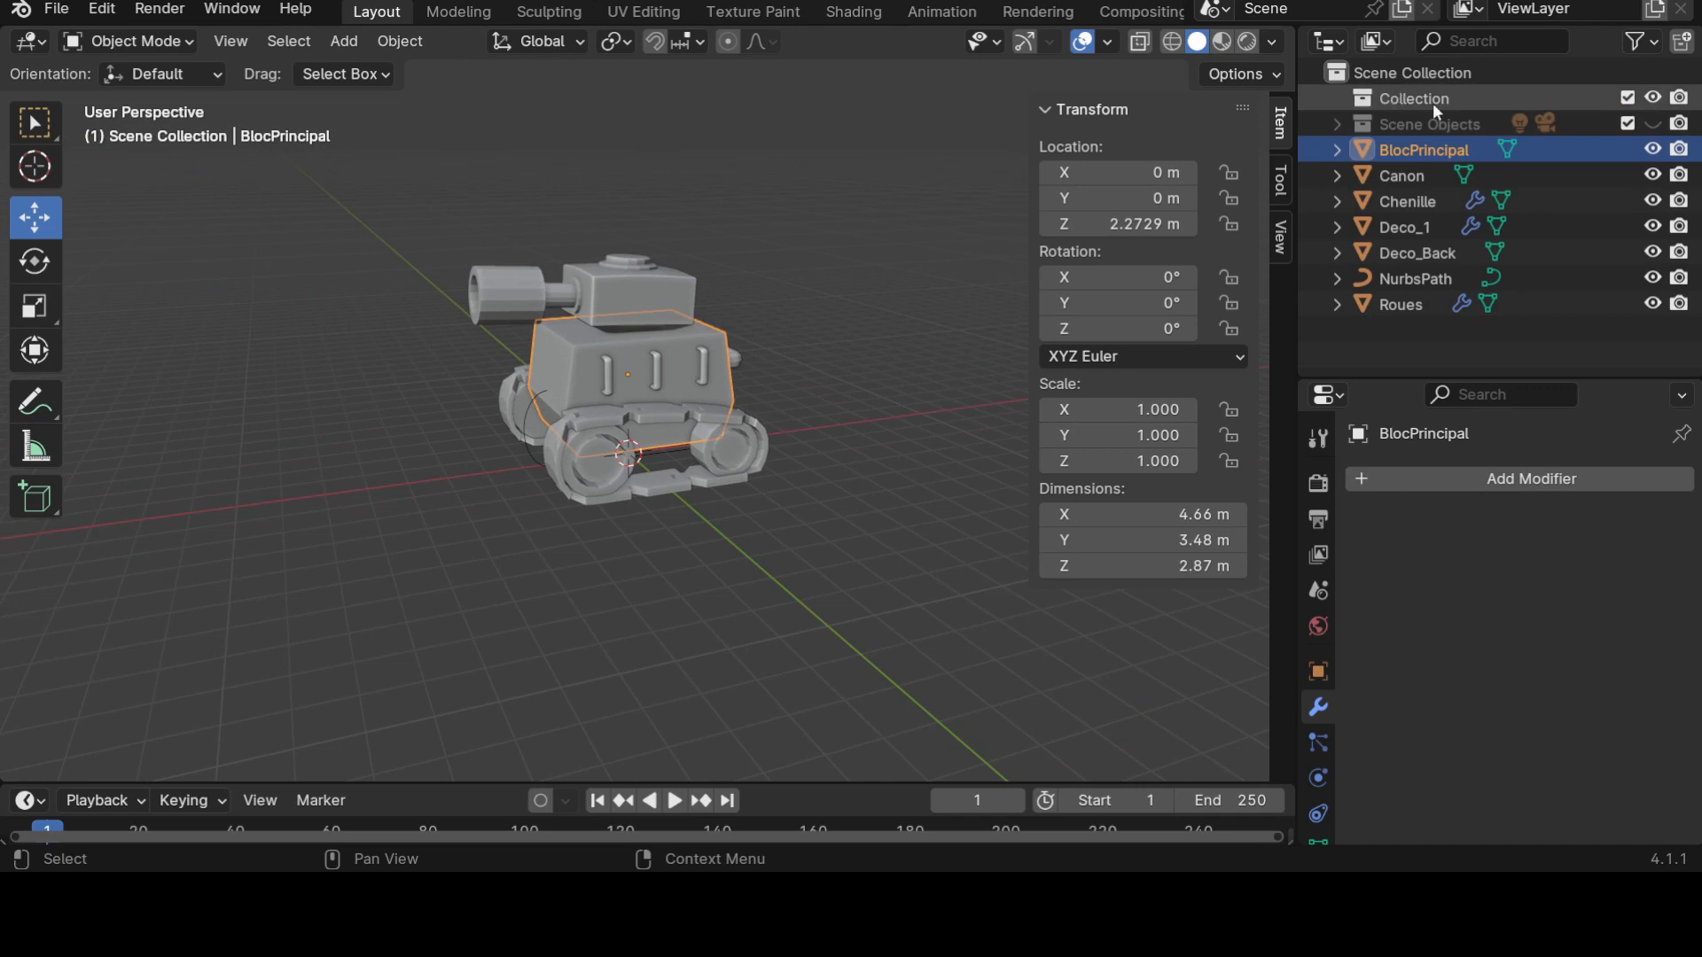
scroll(986, 311, up, 3)
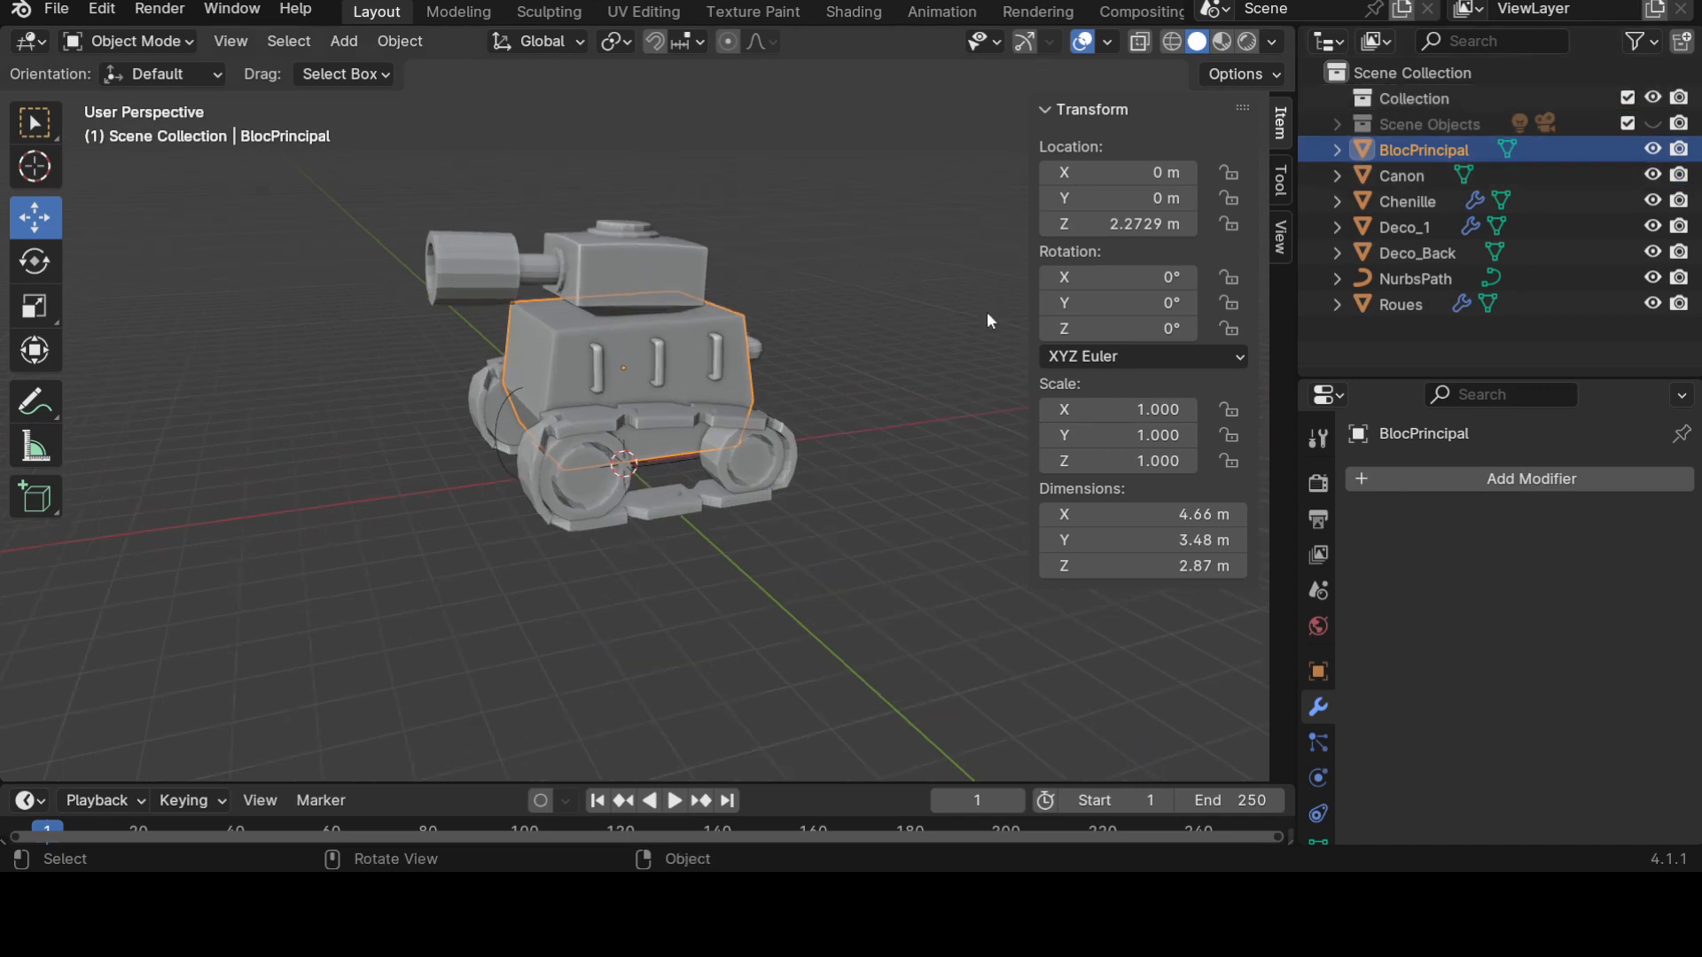
key(n)
middle_drag(1064, 355, 756, 136)
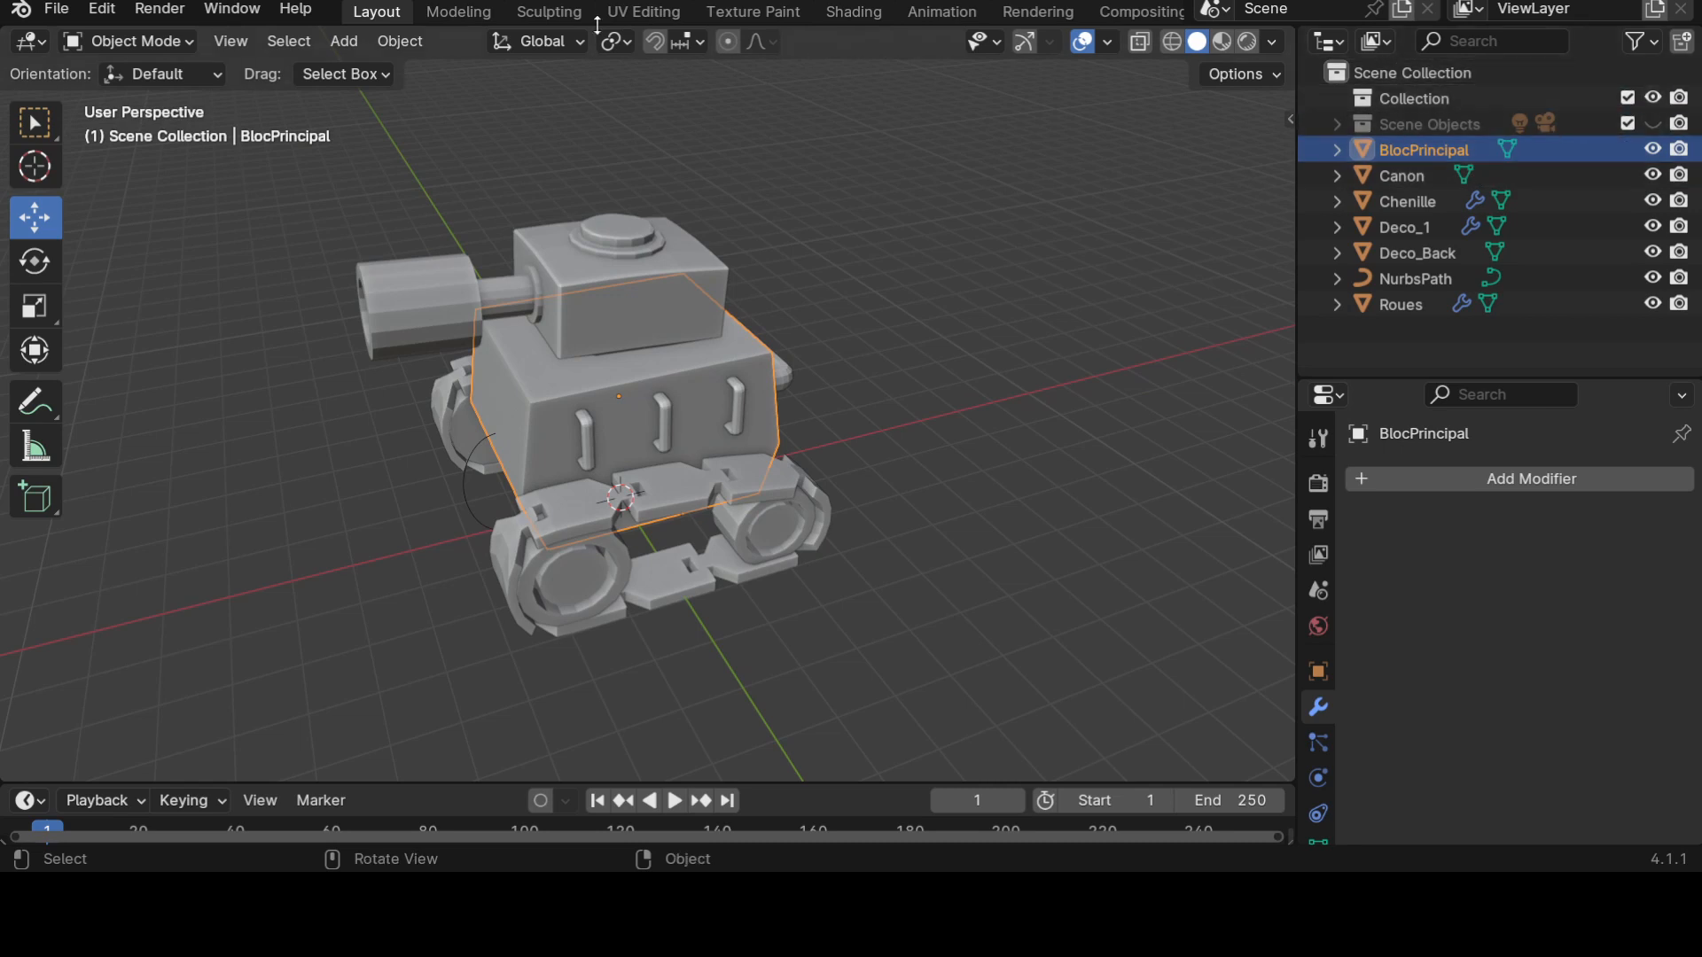
Examine the UV Editing workspace with the body's current UV layout, and return to the Layout workspace.
click(631, 13)
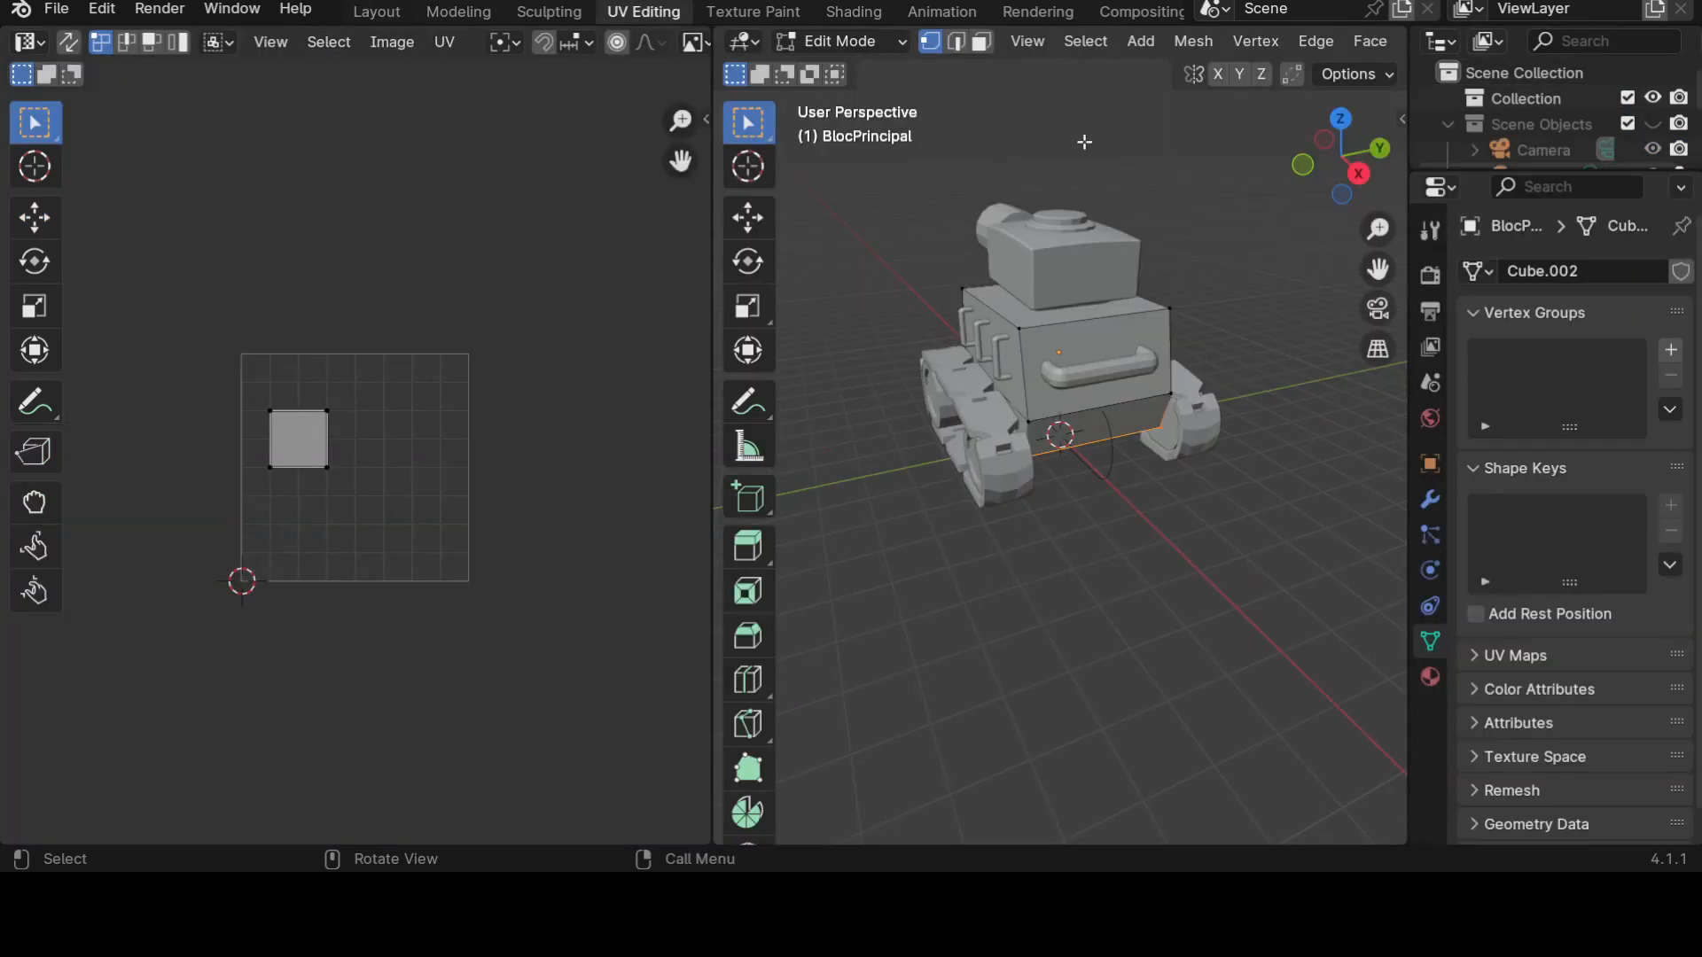
click(374, 12)
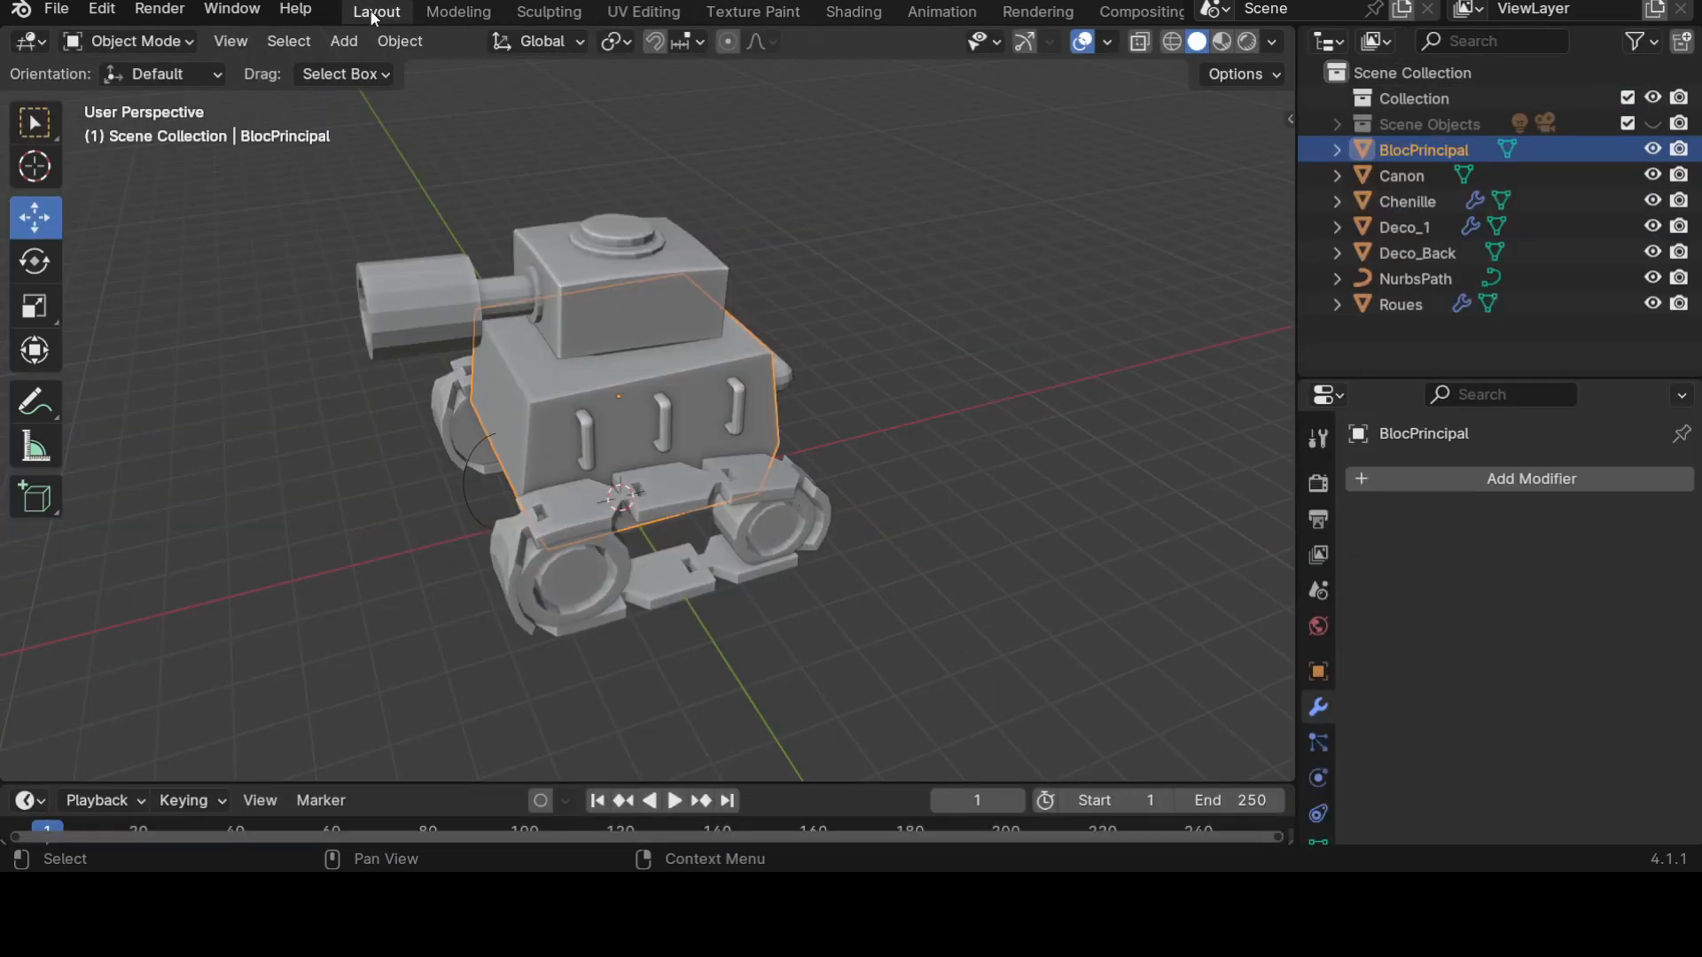
click(457, 11)
click(549, 12)
click(643, 11)
scroll(1141, 18, down, 5)
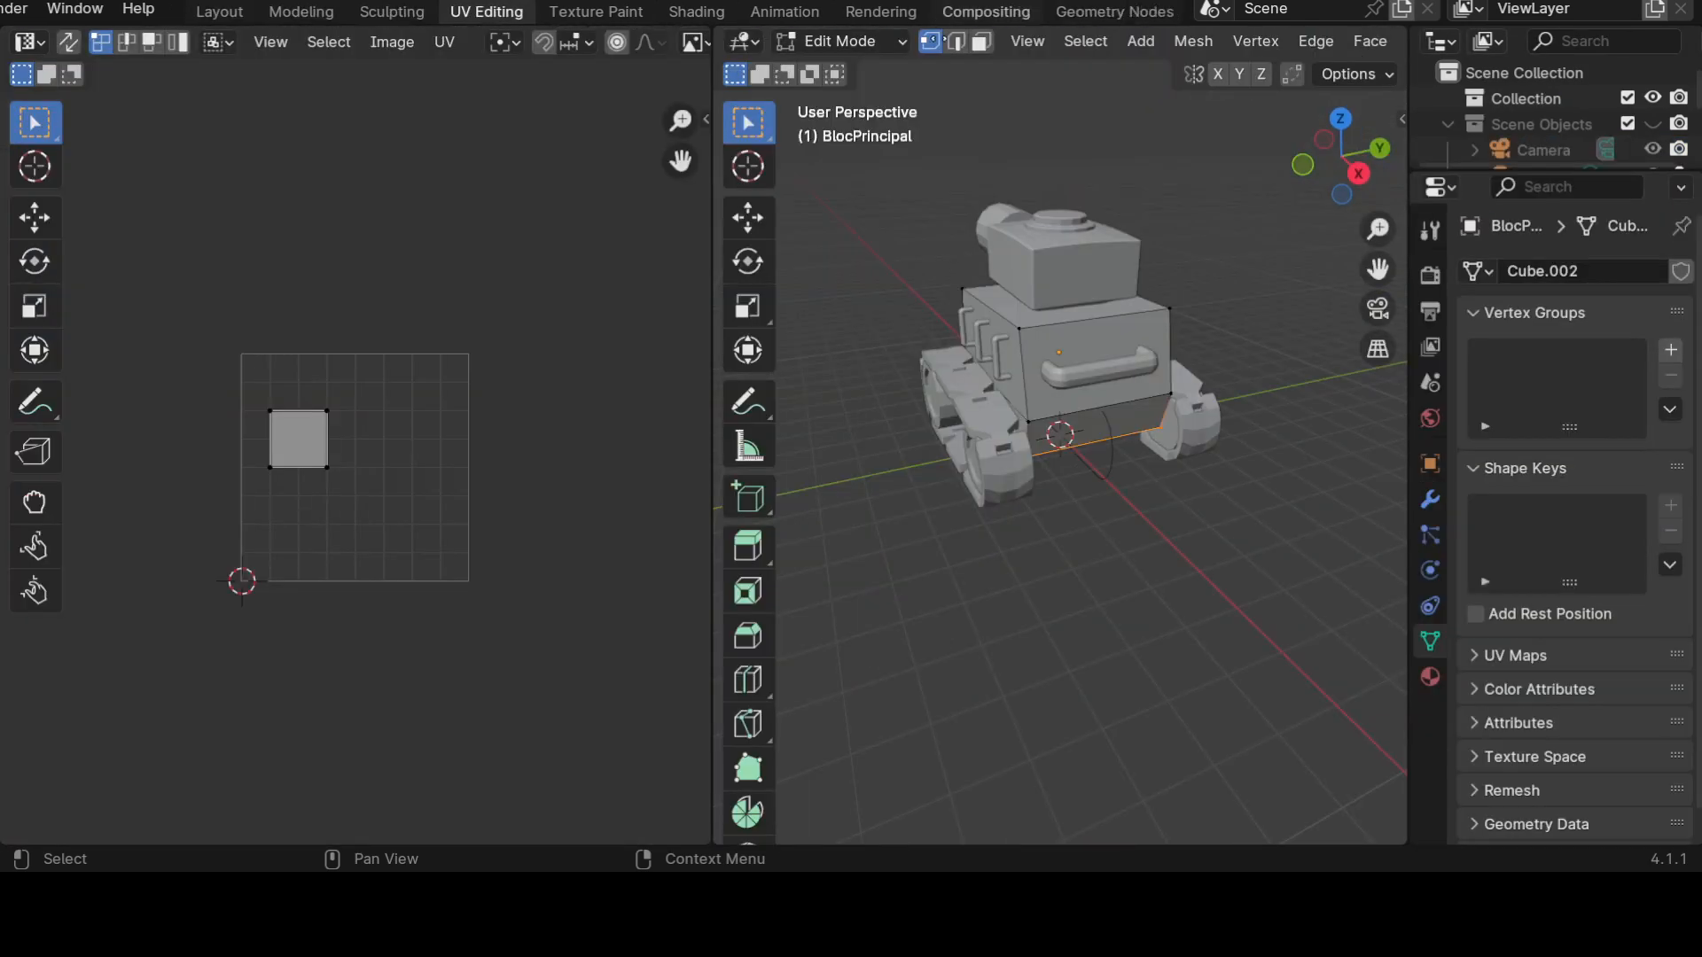
scroll(177, 12, up, 5)
click(380, 12)
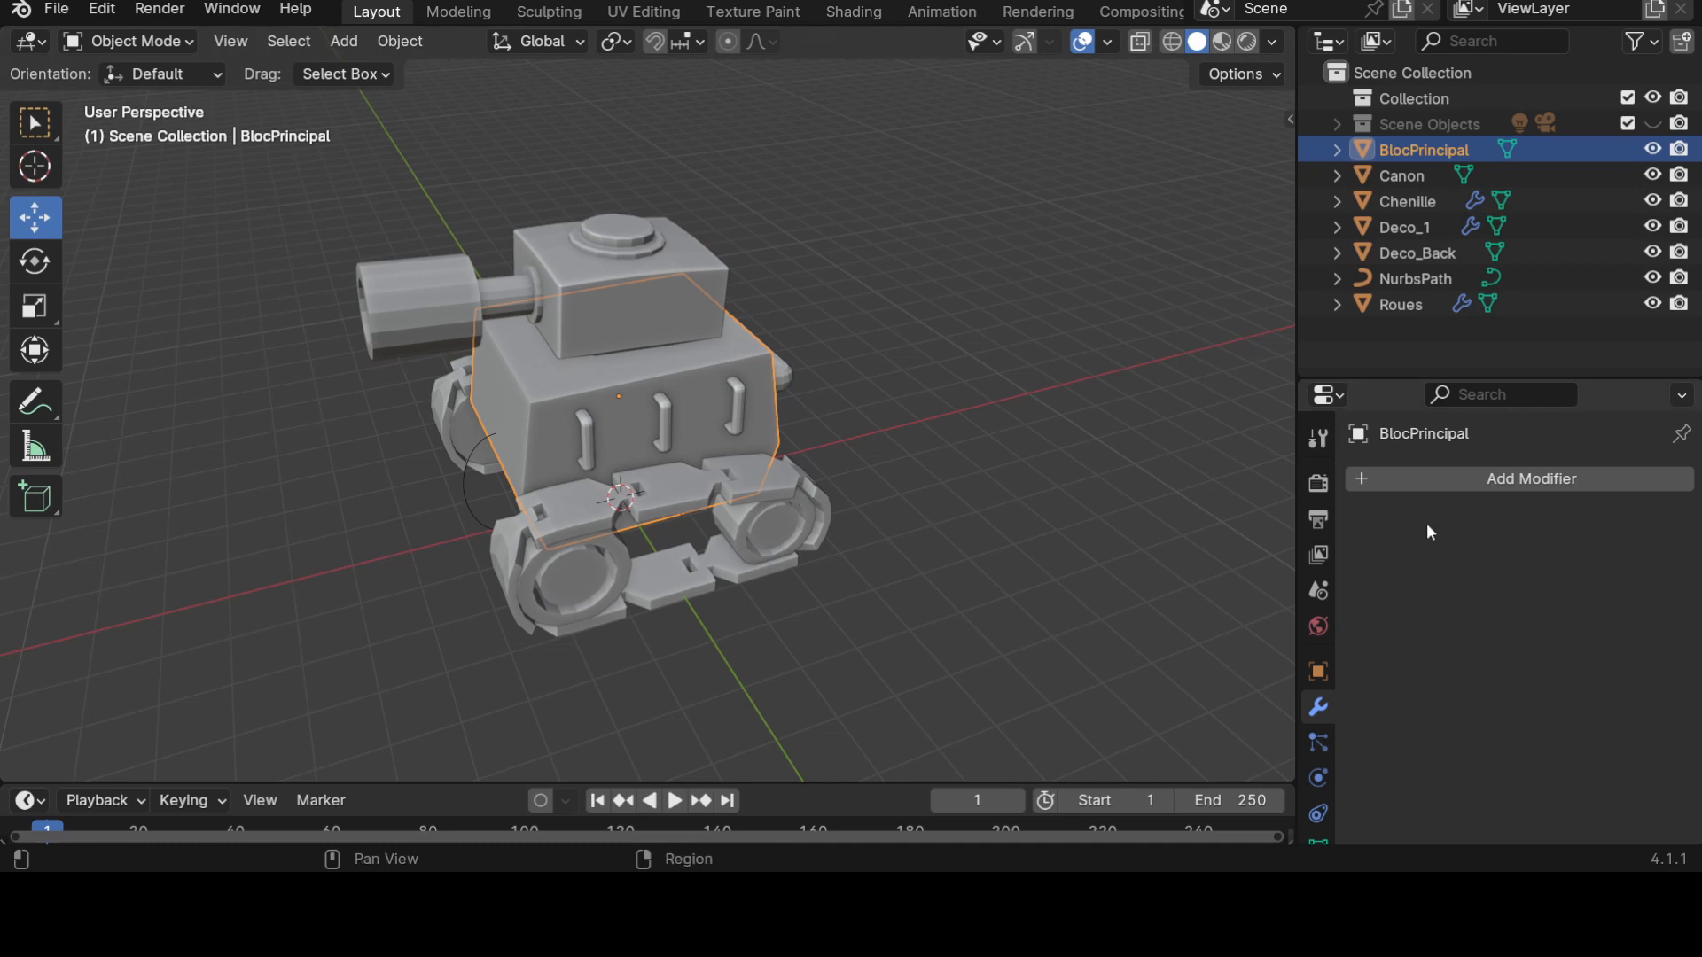
click(635, 13)
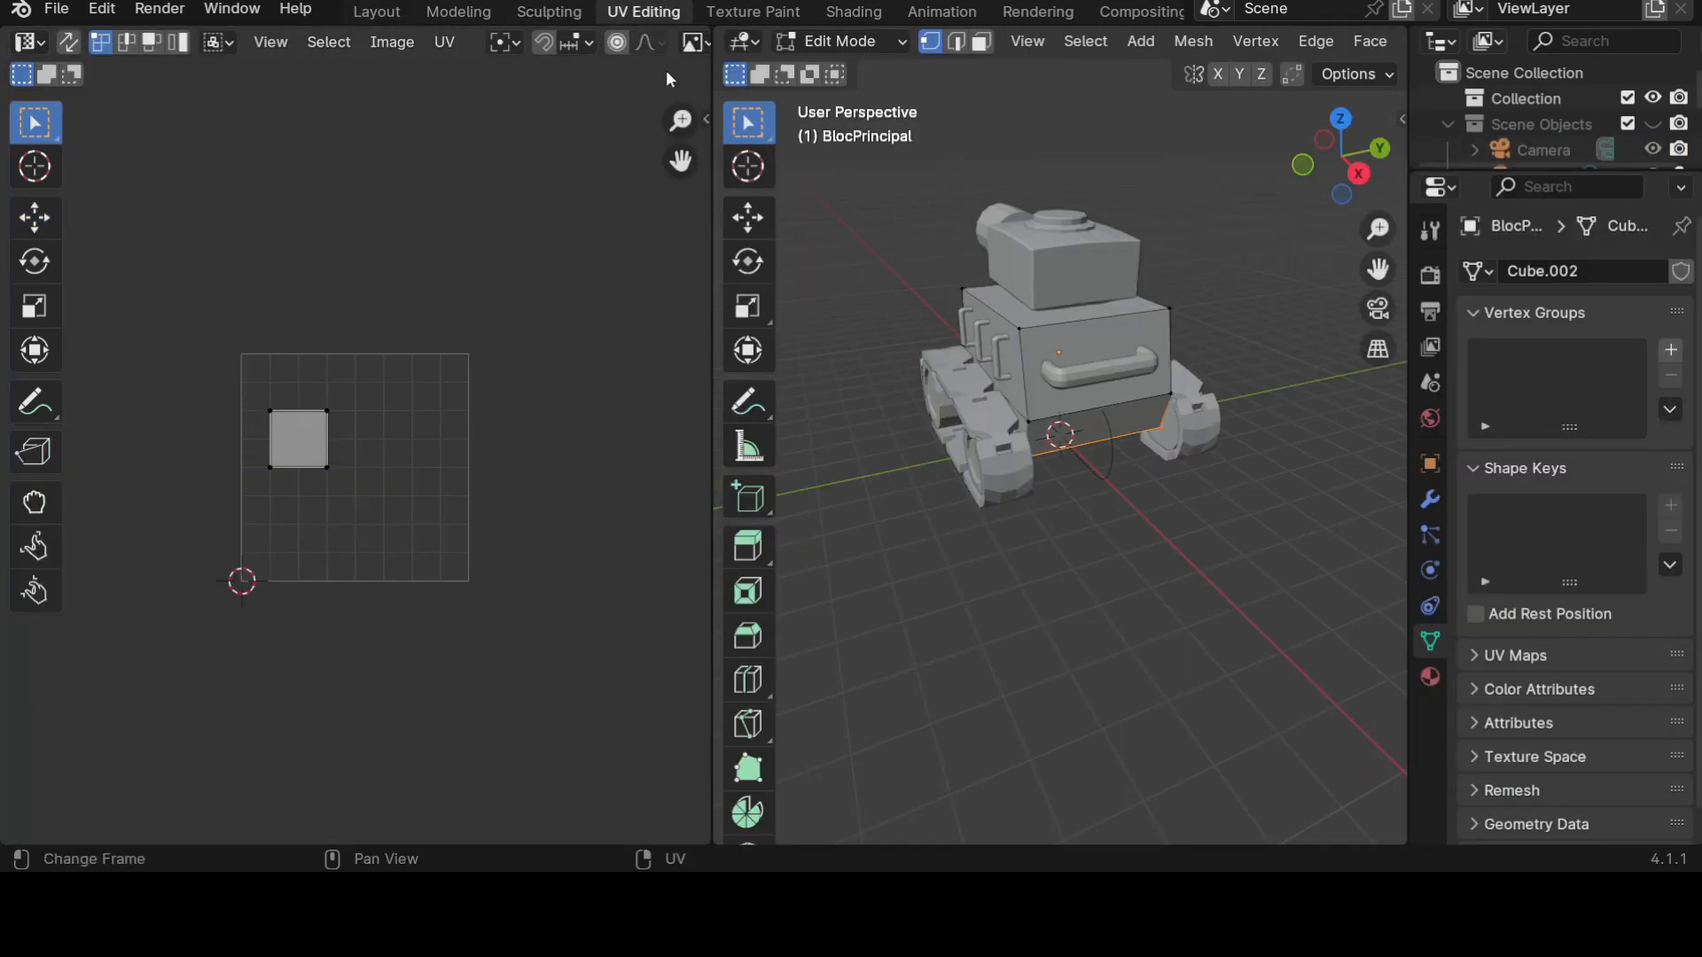
click(377, 13)
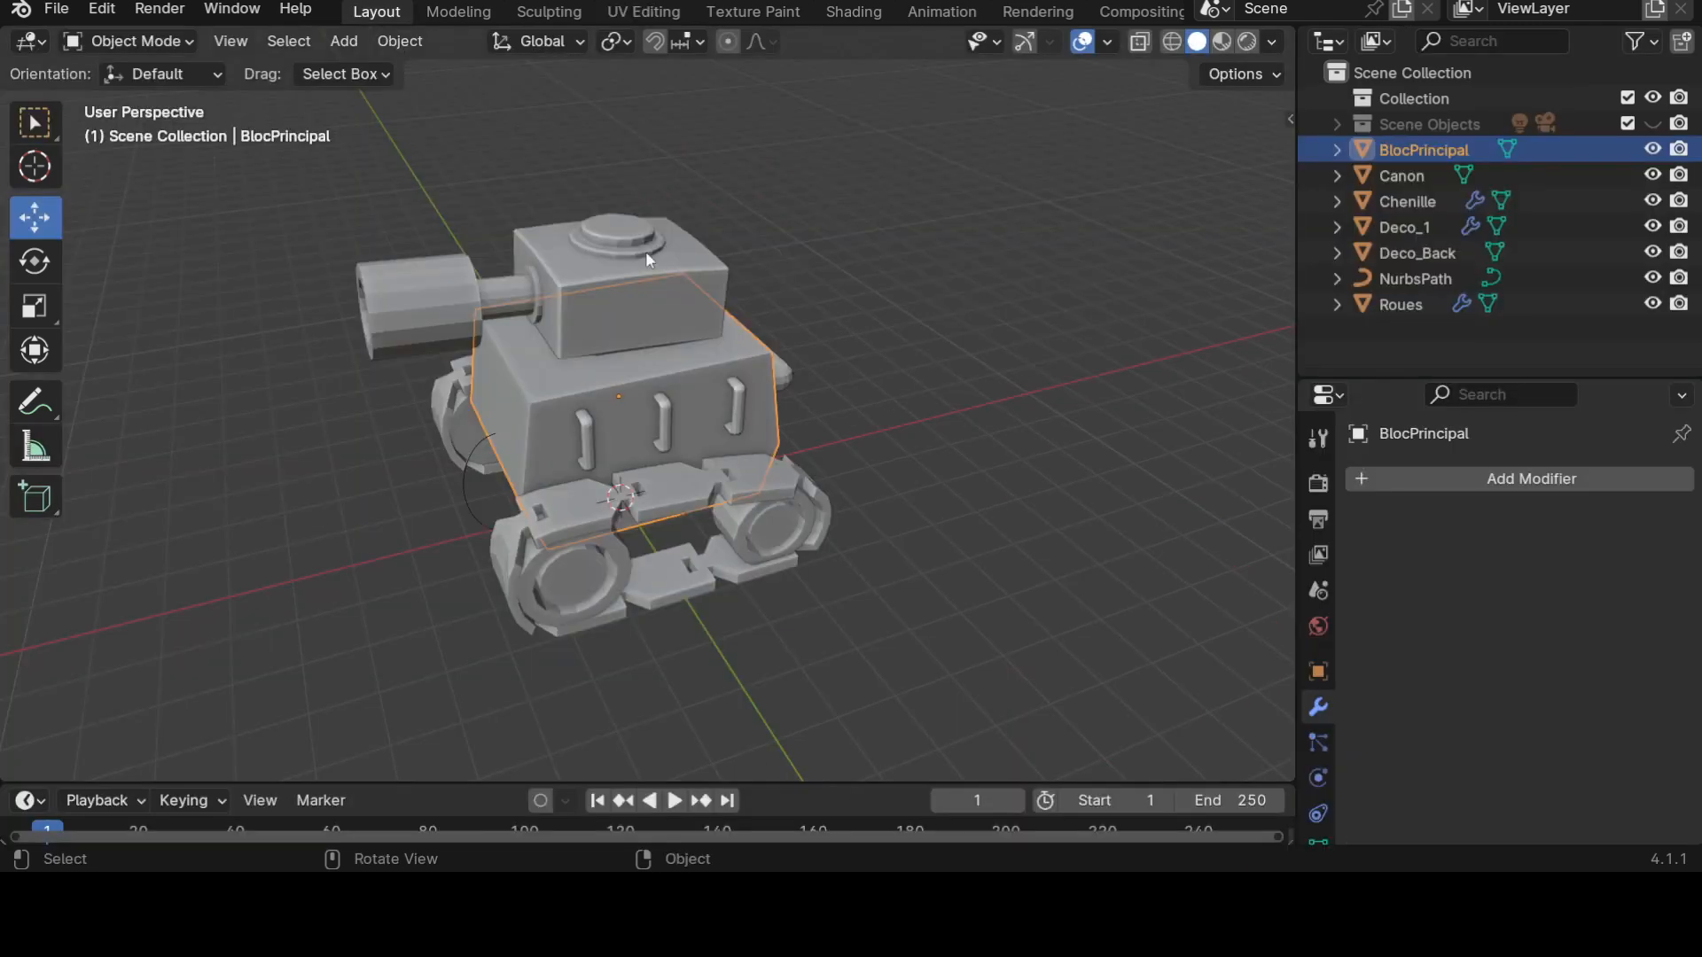
Split the 3D viewport vertically into two side-by-side areas and narrow the outliner and properties column to give them more room.
right_click(1294, 283)
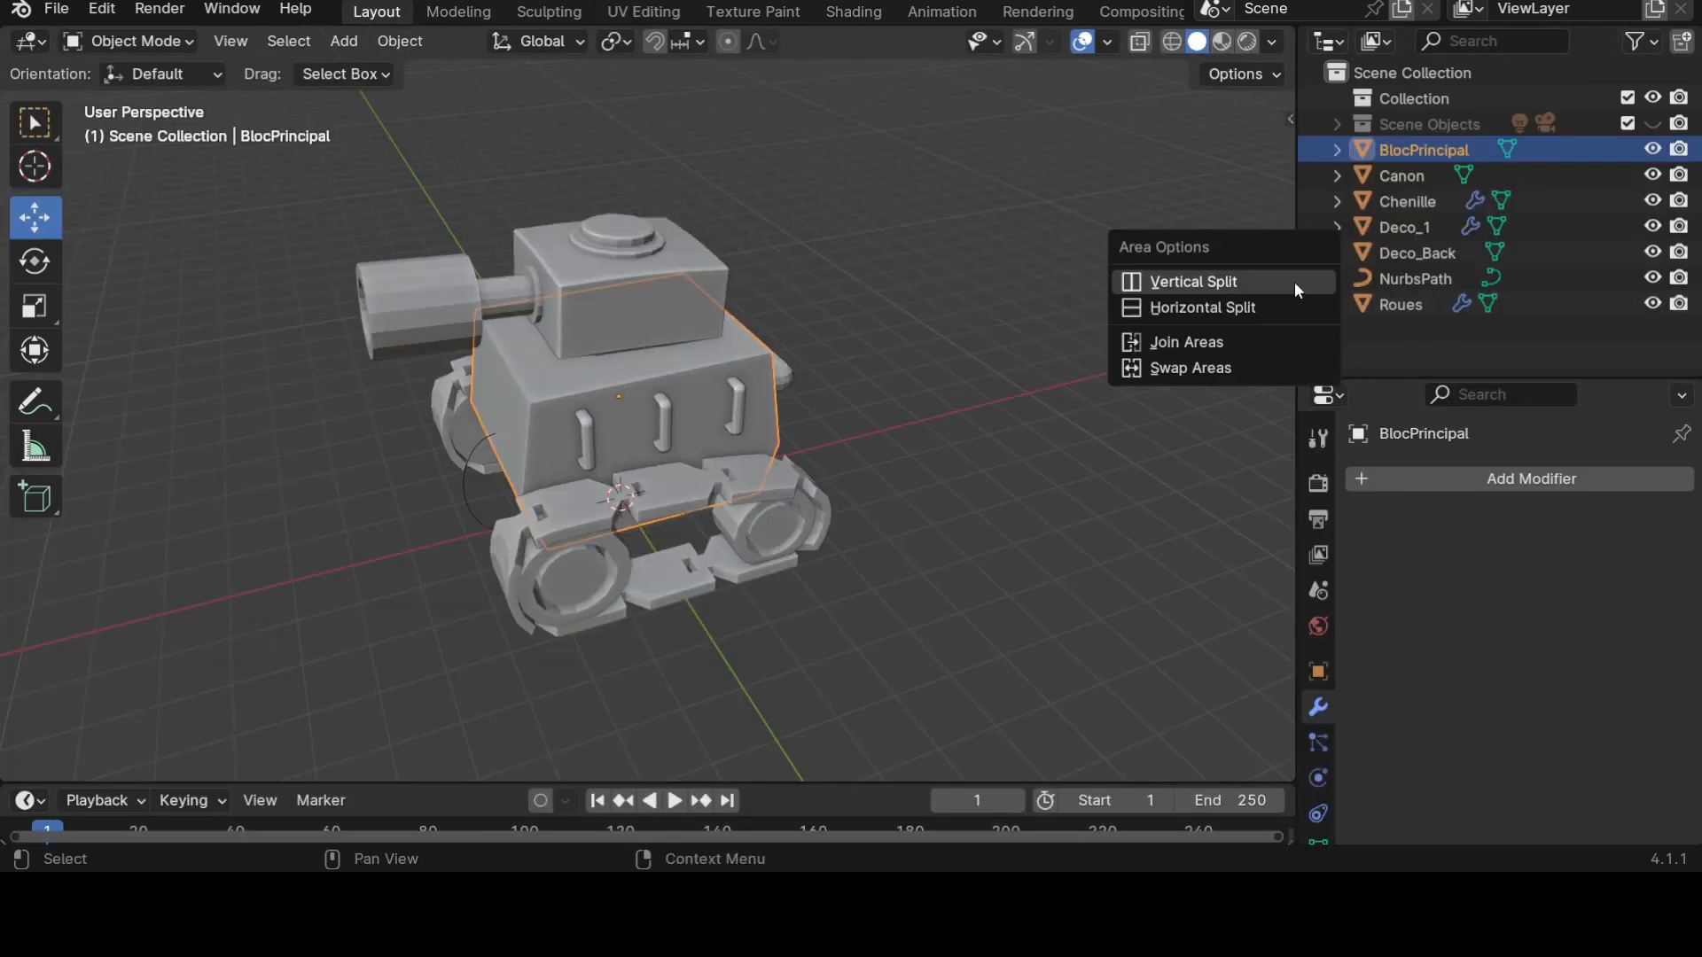
click(1186, 285)
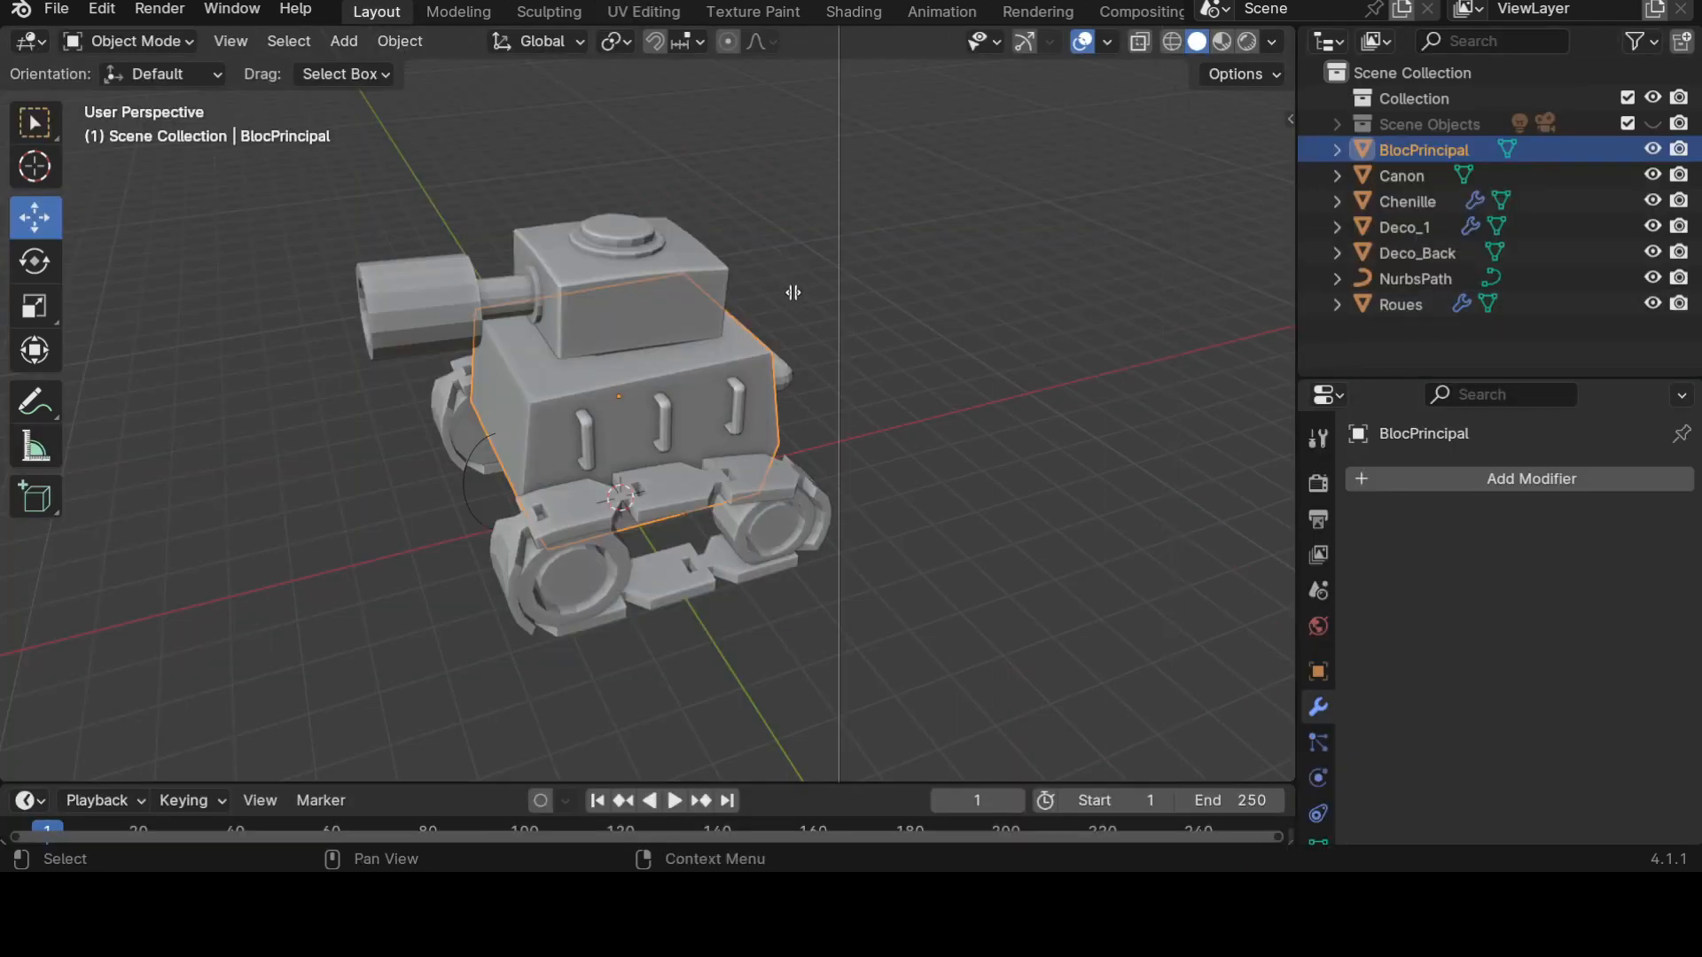
click(734, 288)
drag(1292, 326, 1516, 329)
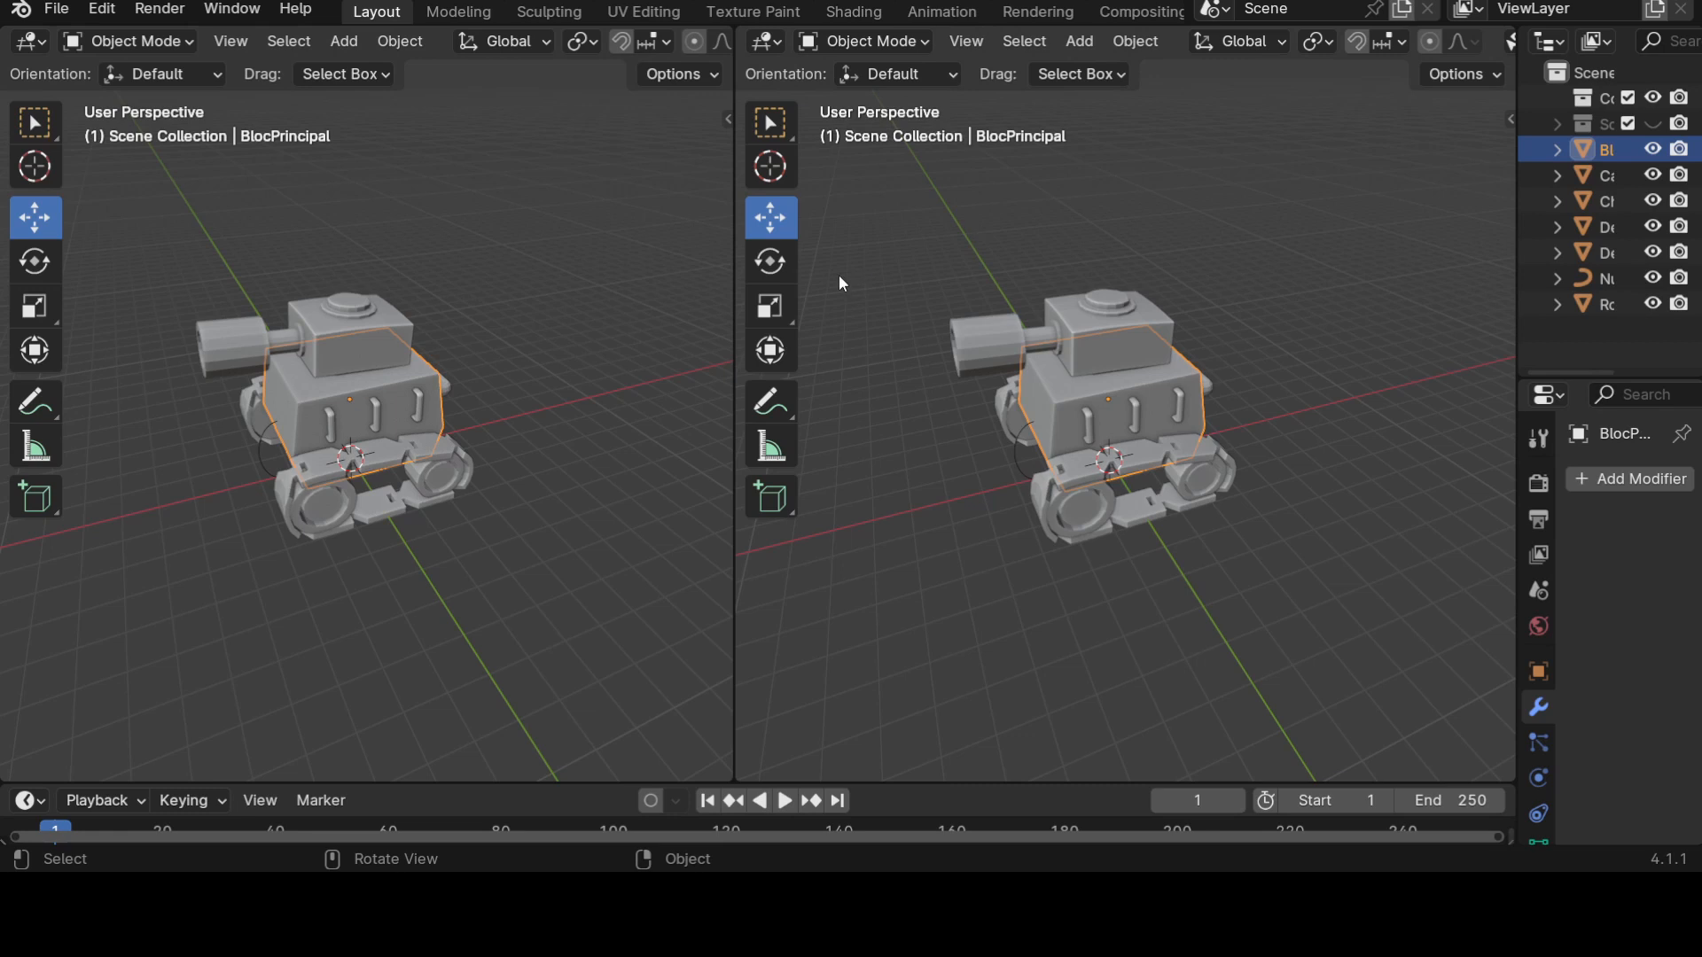
Turn the second viewport area into a UV Editor and unlink the Tank.png image from it.
click(764, 42)
click(758, 167)
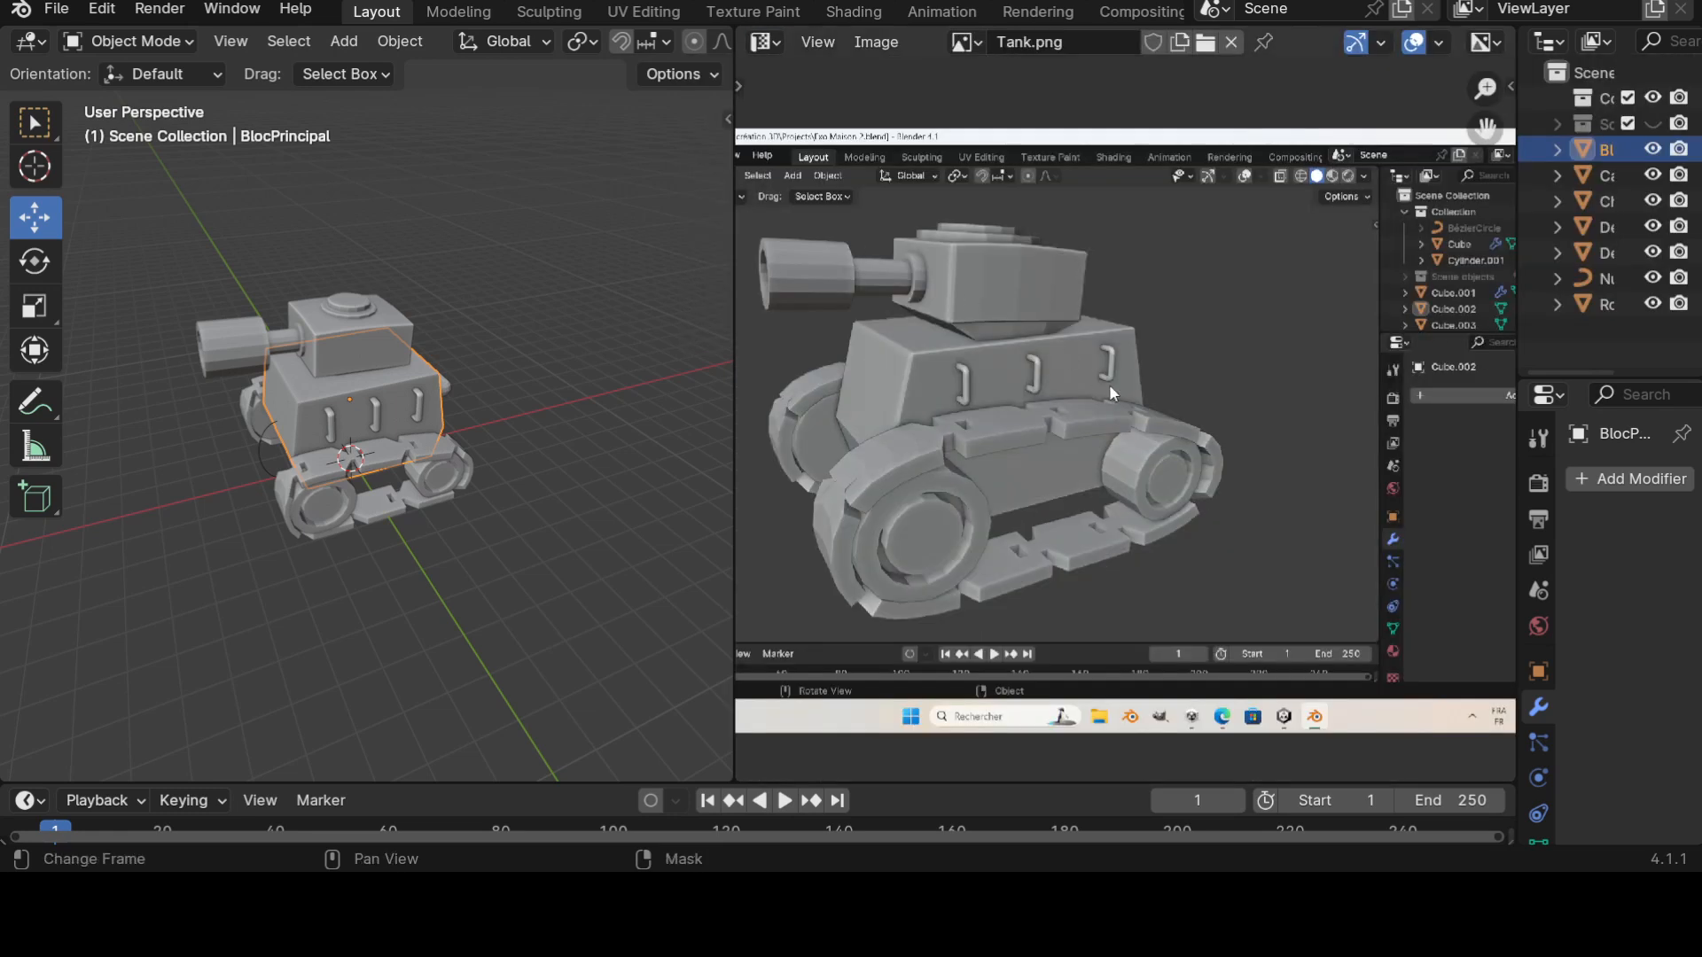
scroll(1125, 425, down, 3)
click(1232, 44)
scroll(1255, 397, up, 6)
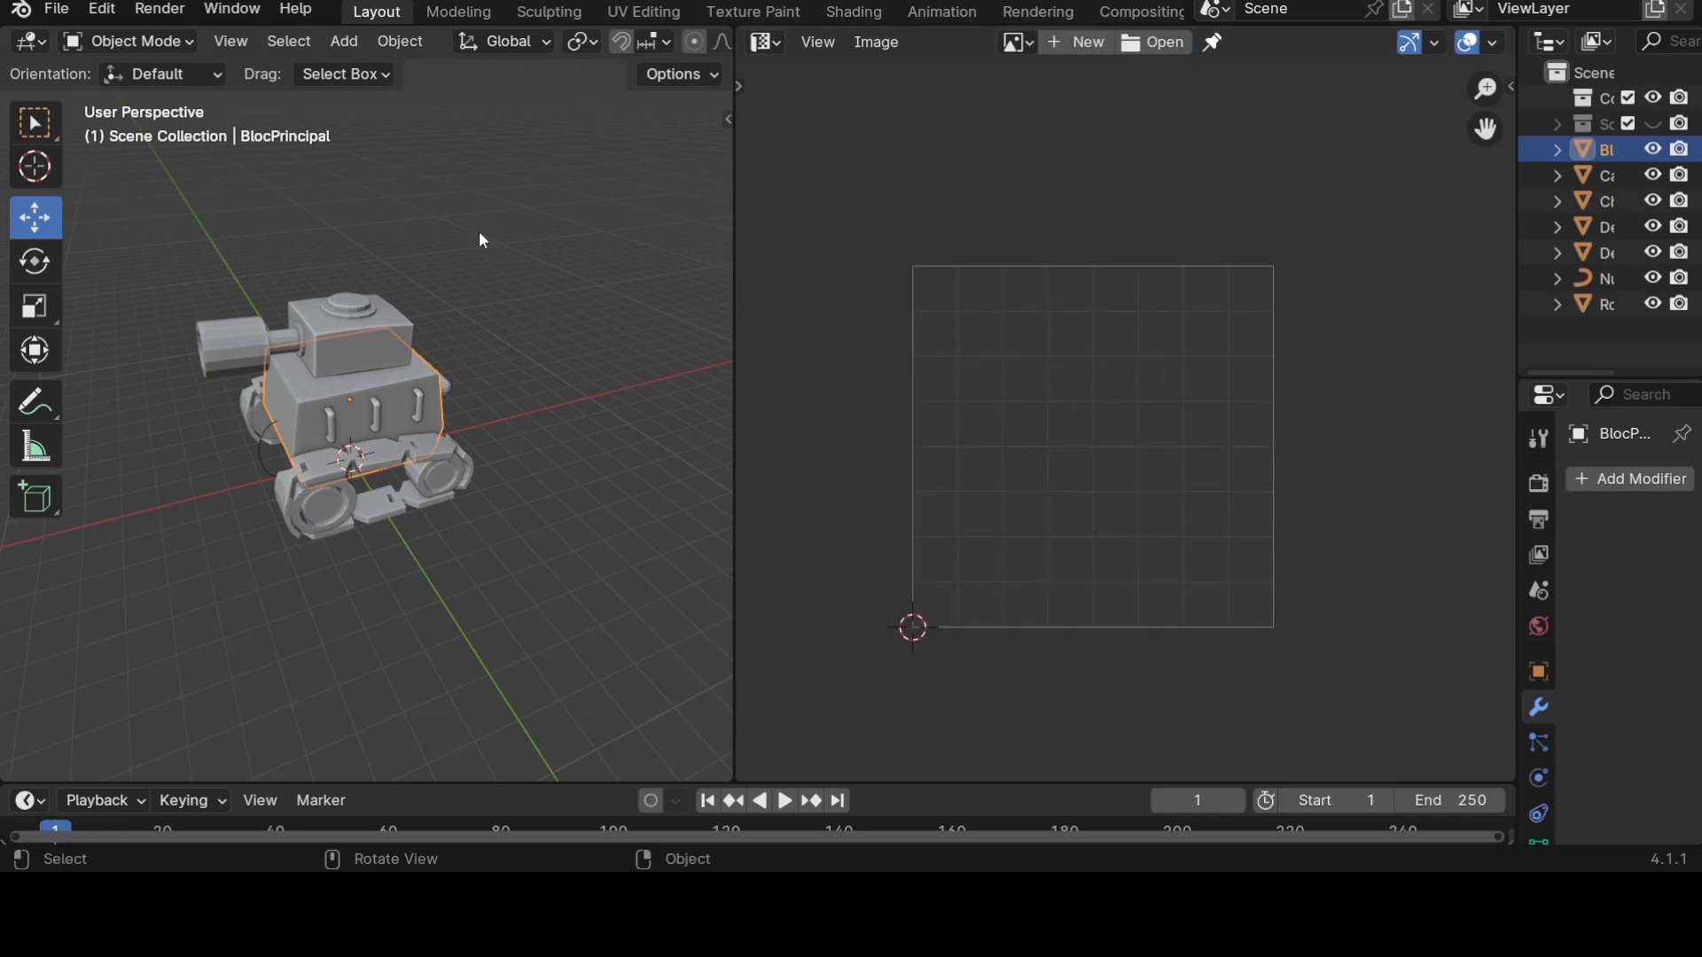
Remove the timeline by joining its area into the UV Editor and the 3D viewport above it.
right_click(916, 783)
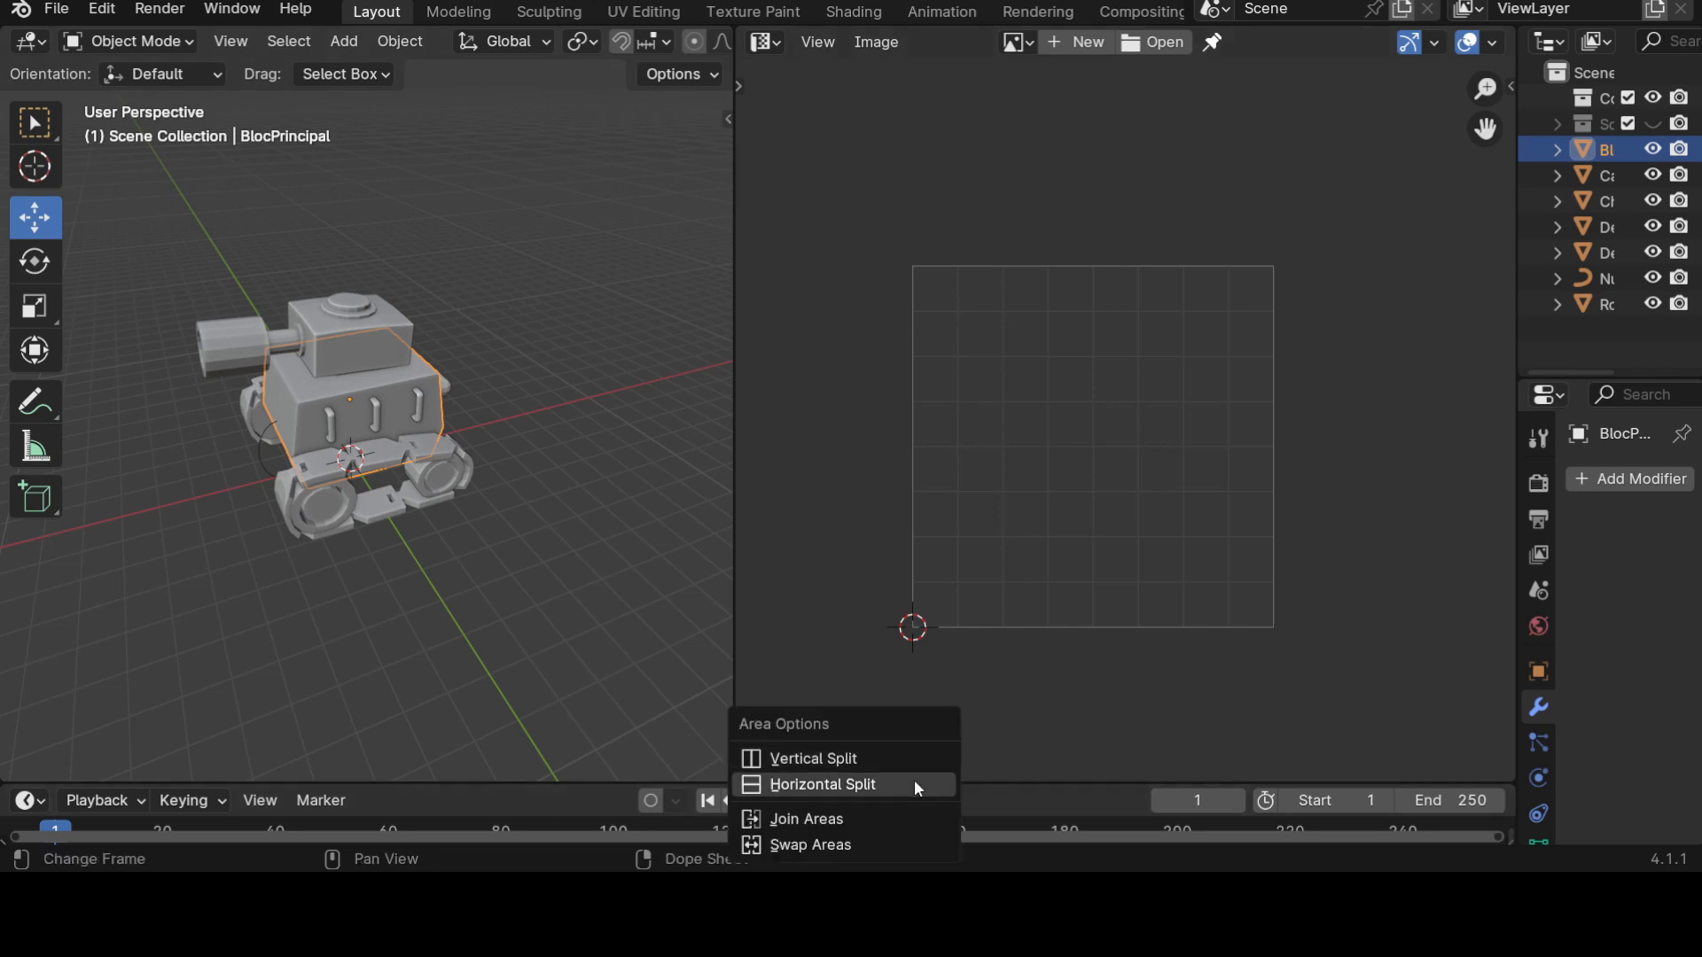
click(896, 821)
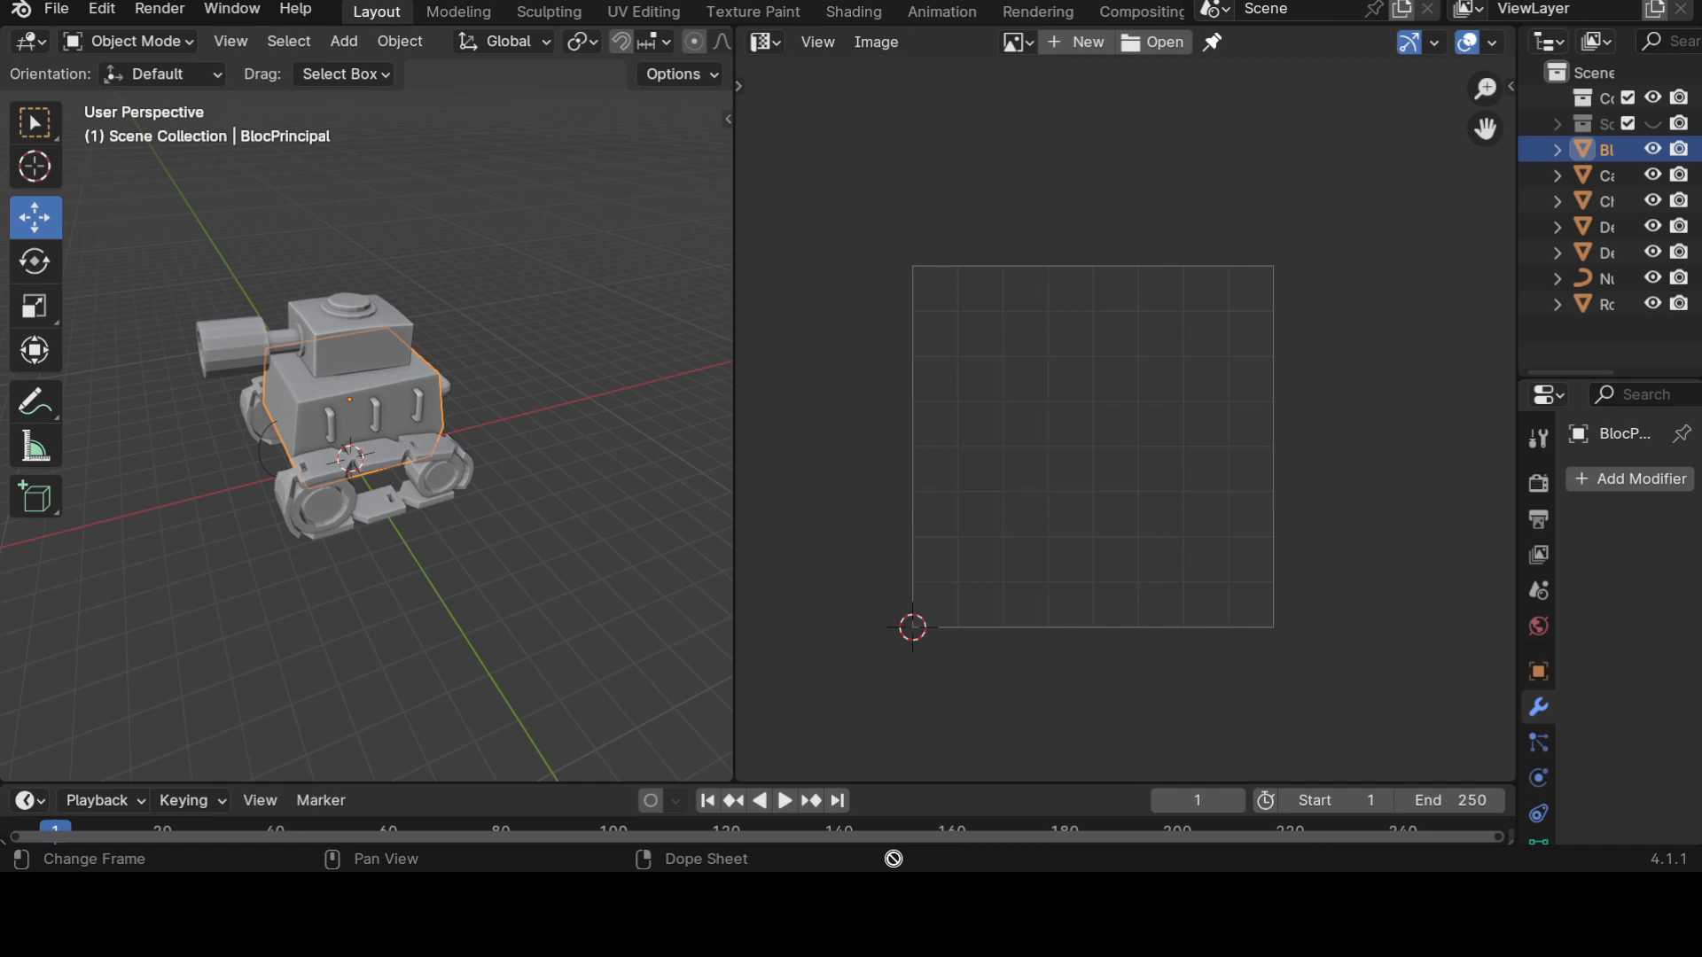
right_click(902, 784)
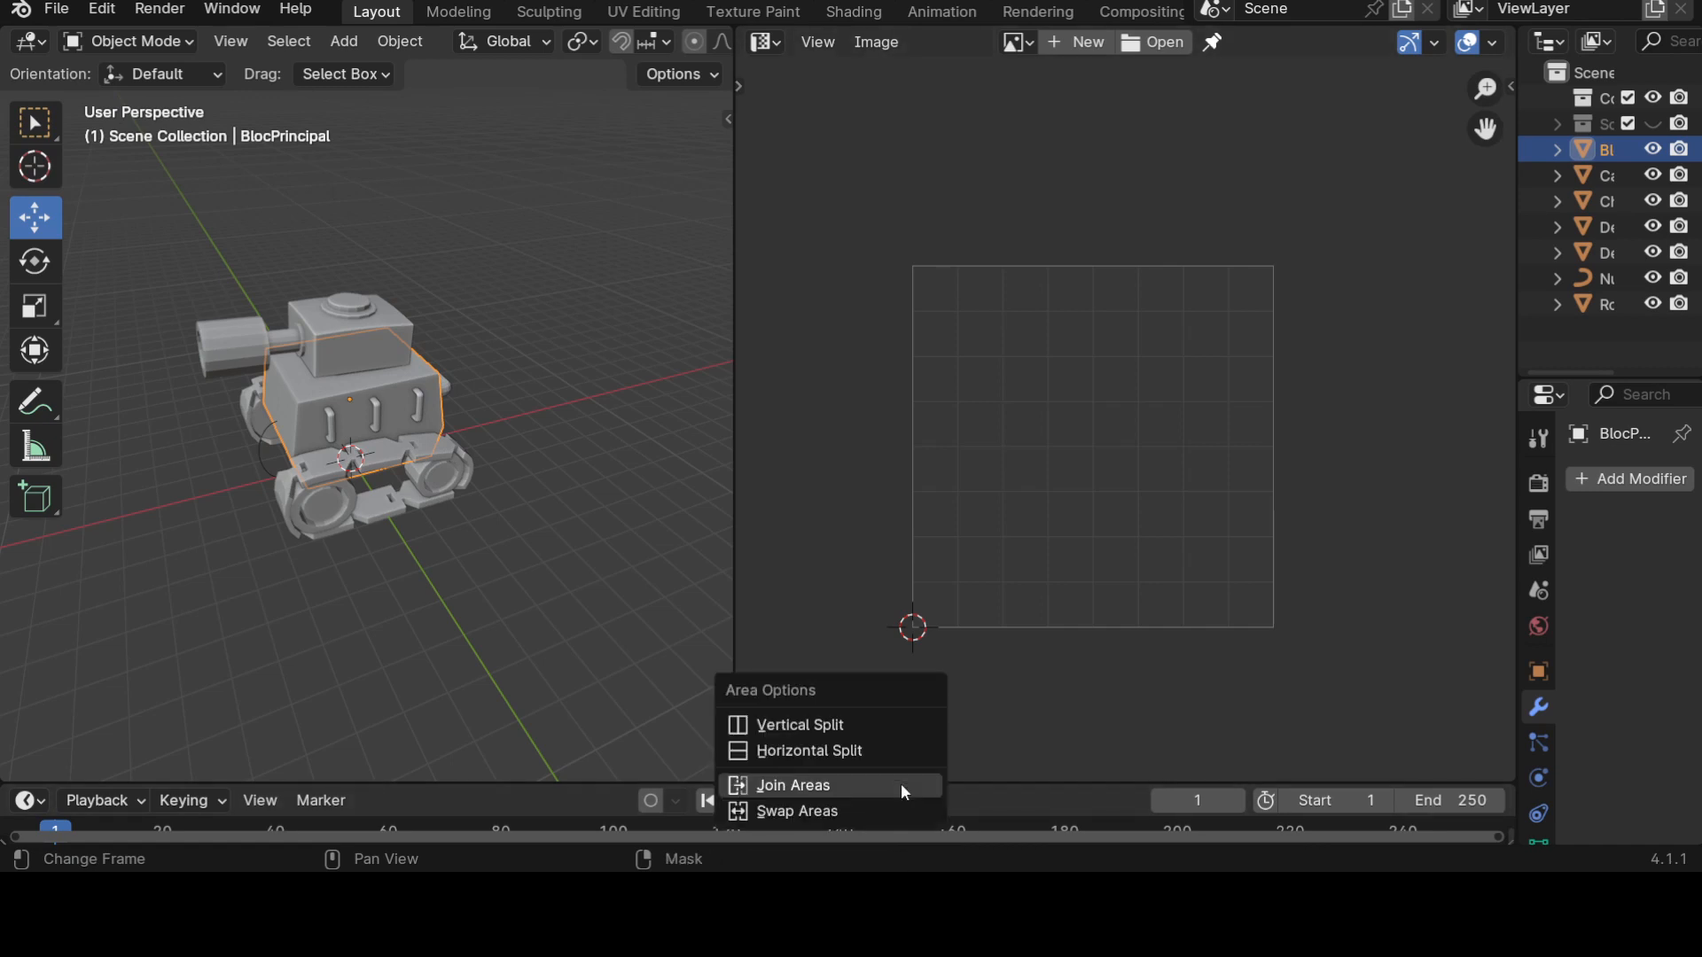
click(904, 787)
click(895, 803)
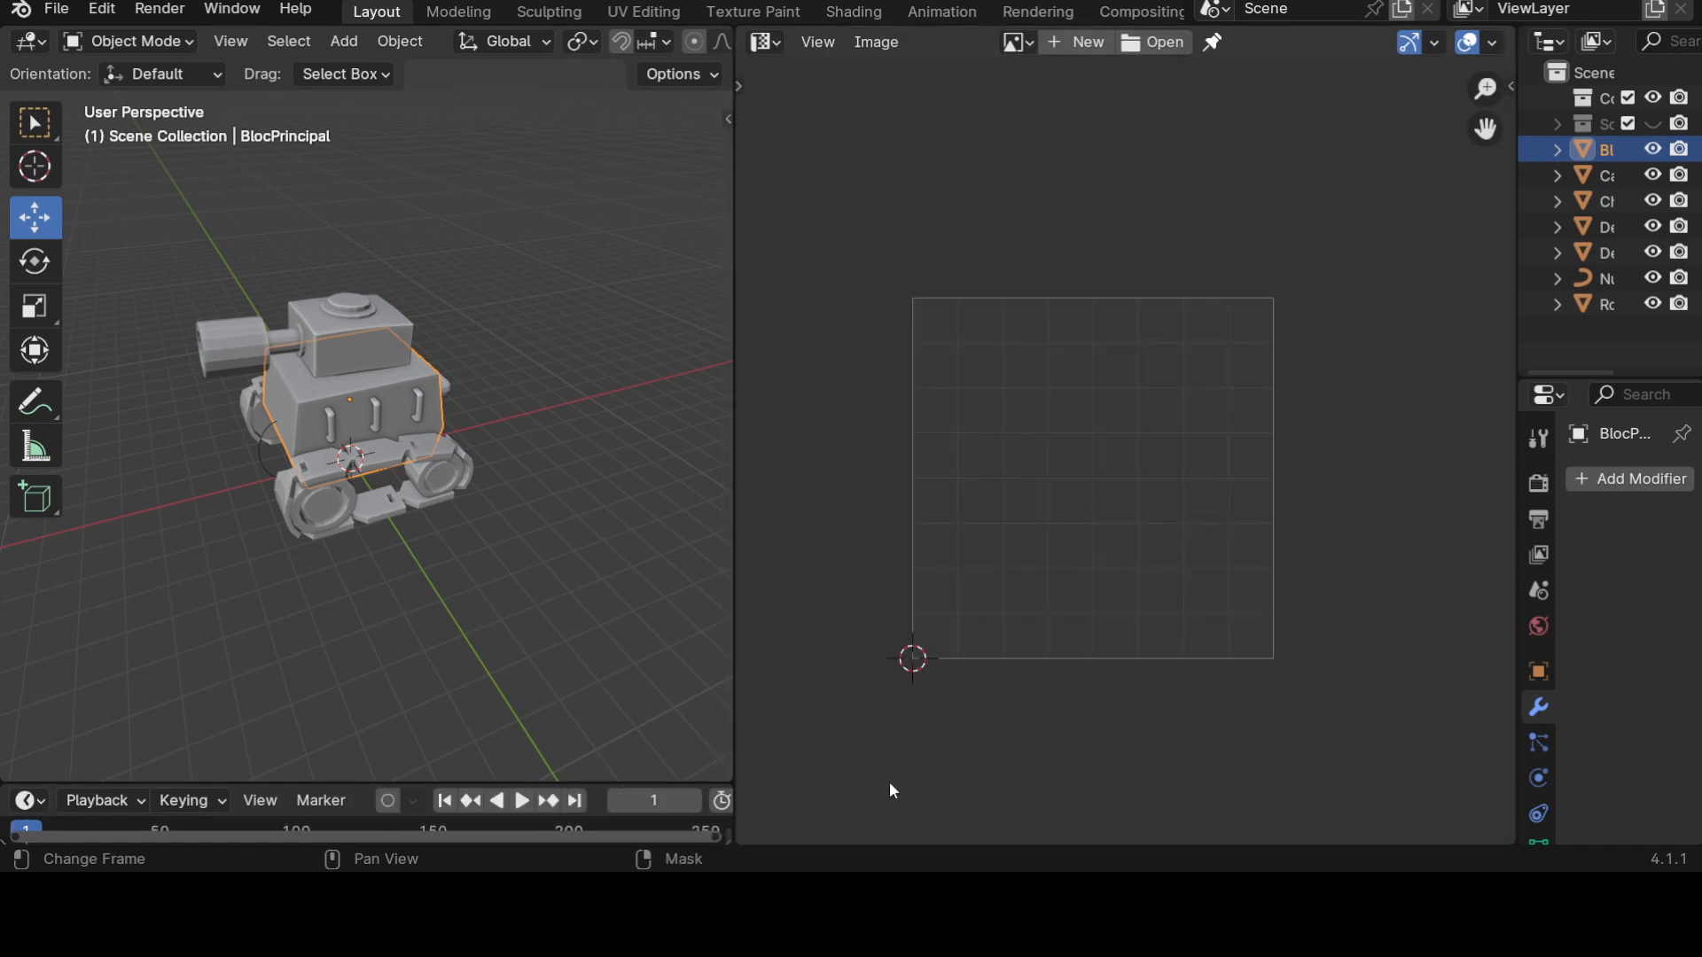
right_click(584, 789)
click(583, 790)
click(587, 811)
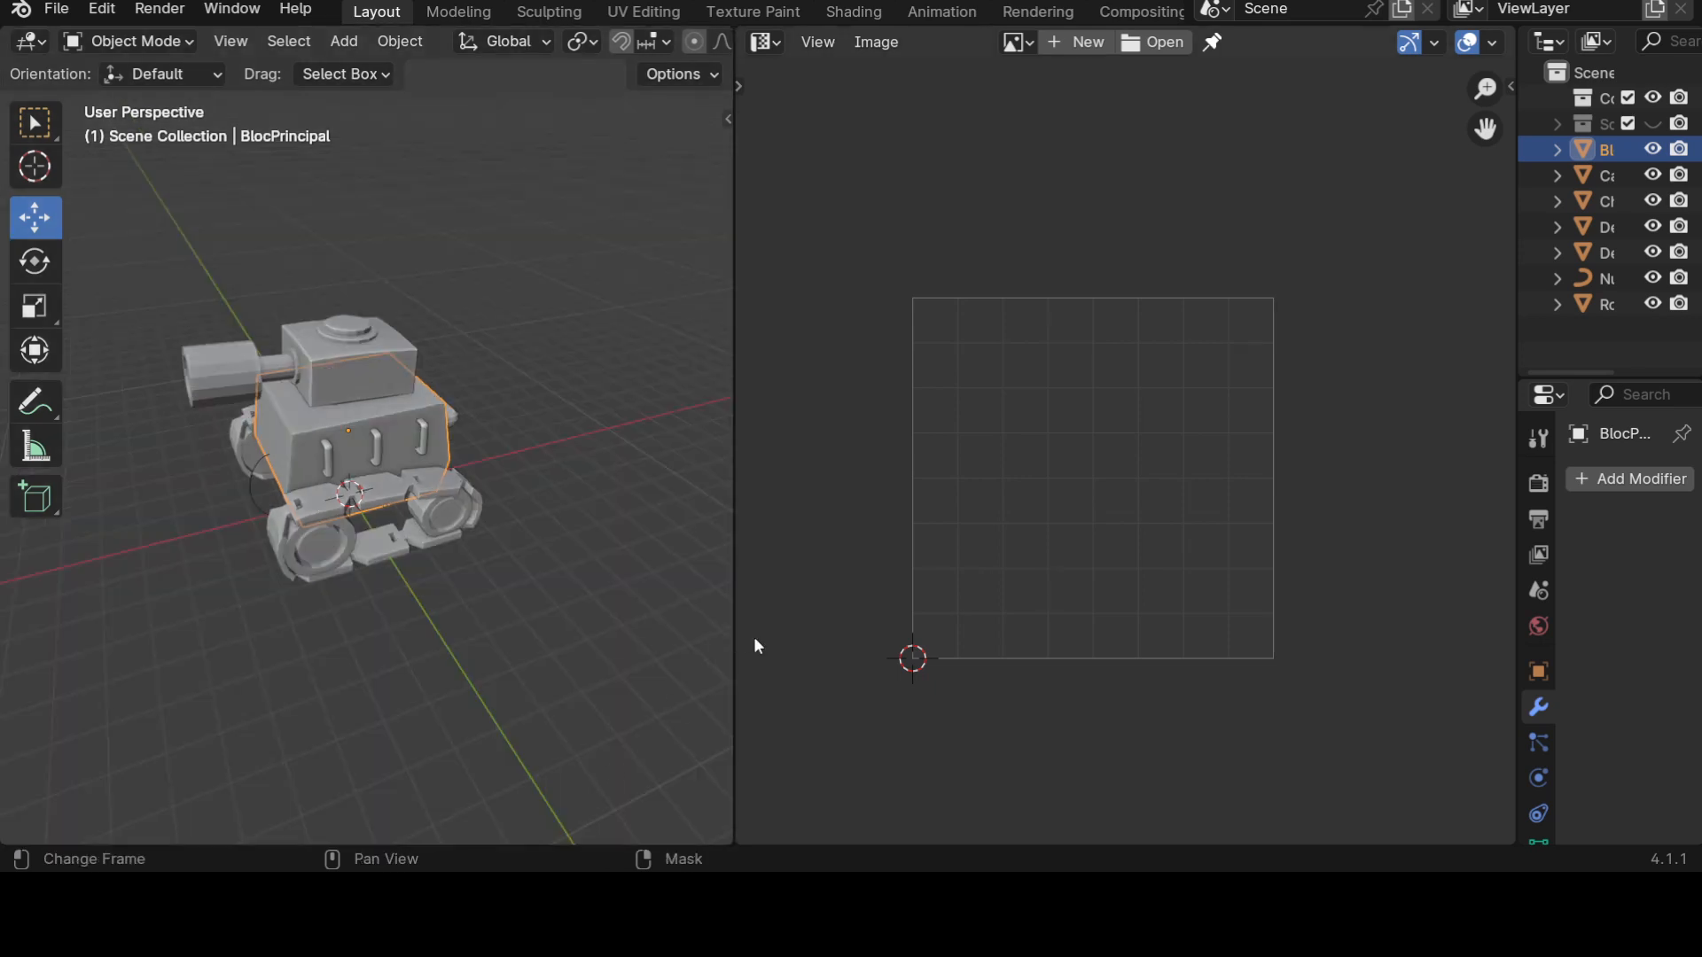
Hide the tool strip in the 3D viewport to free space around the tank.
scroll(509, 656, up, 2)
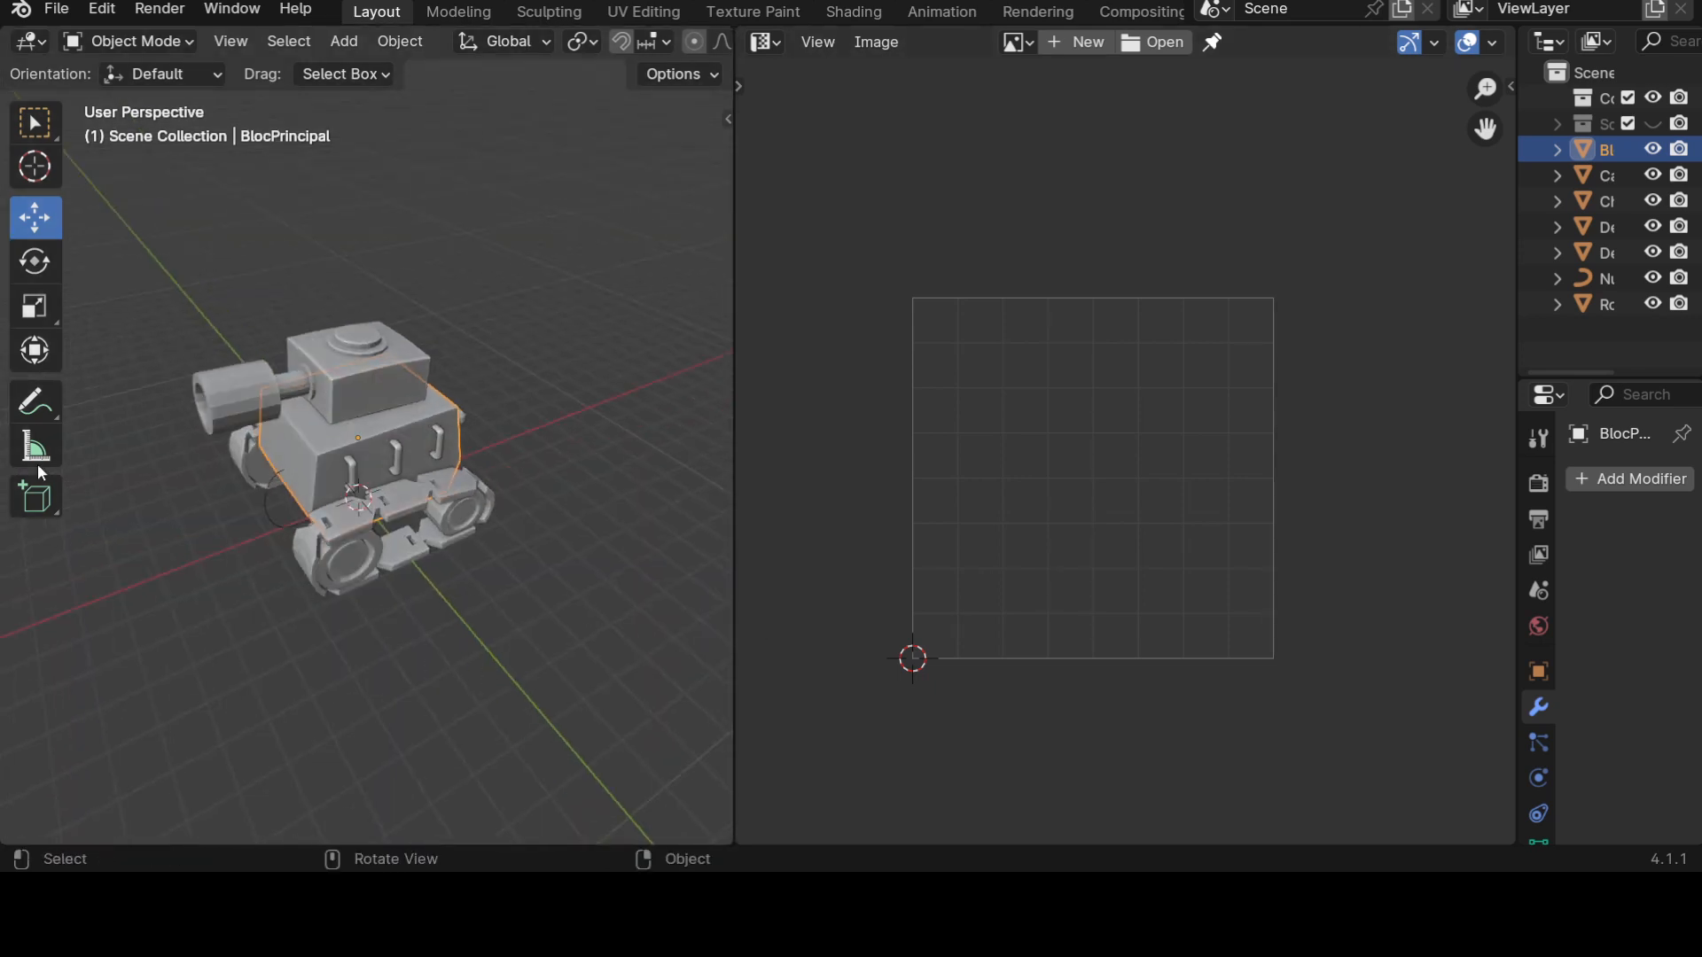
drag(60, 278, 2, 244)
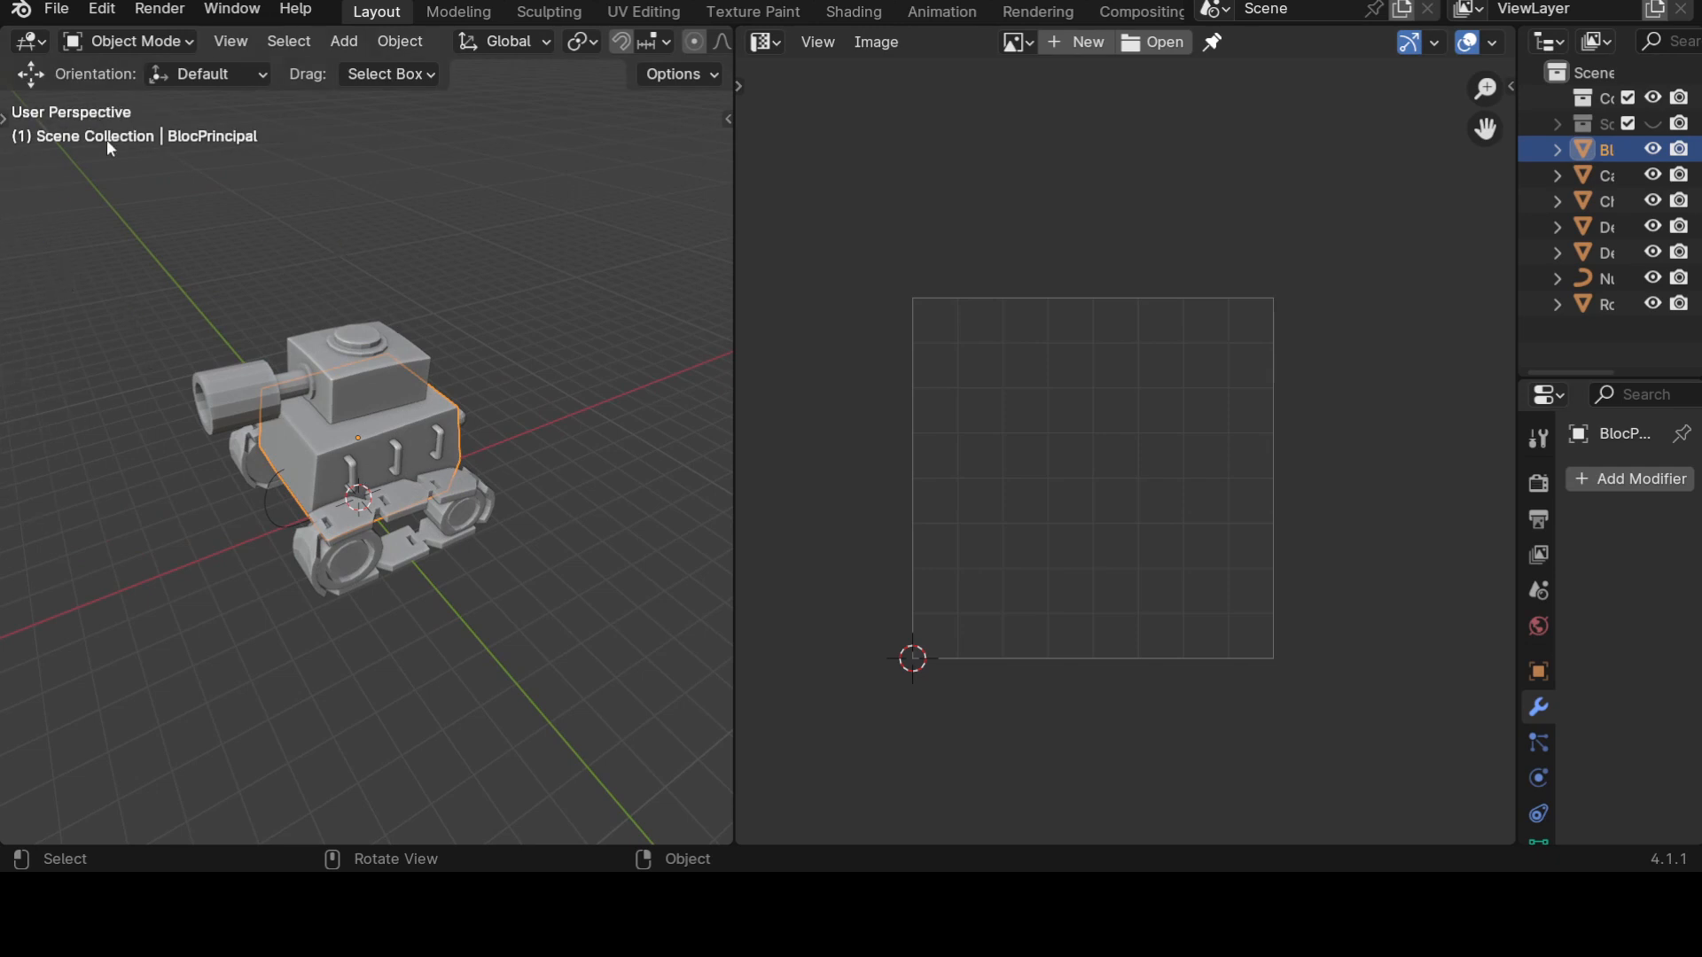
middle_drag(461, 456, 390, 349)
key(t)
key(t)
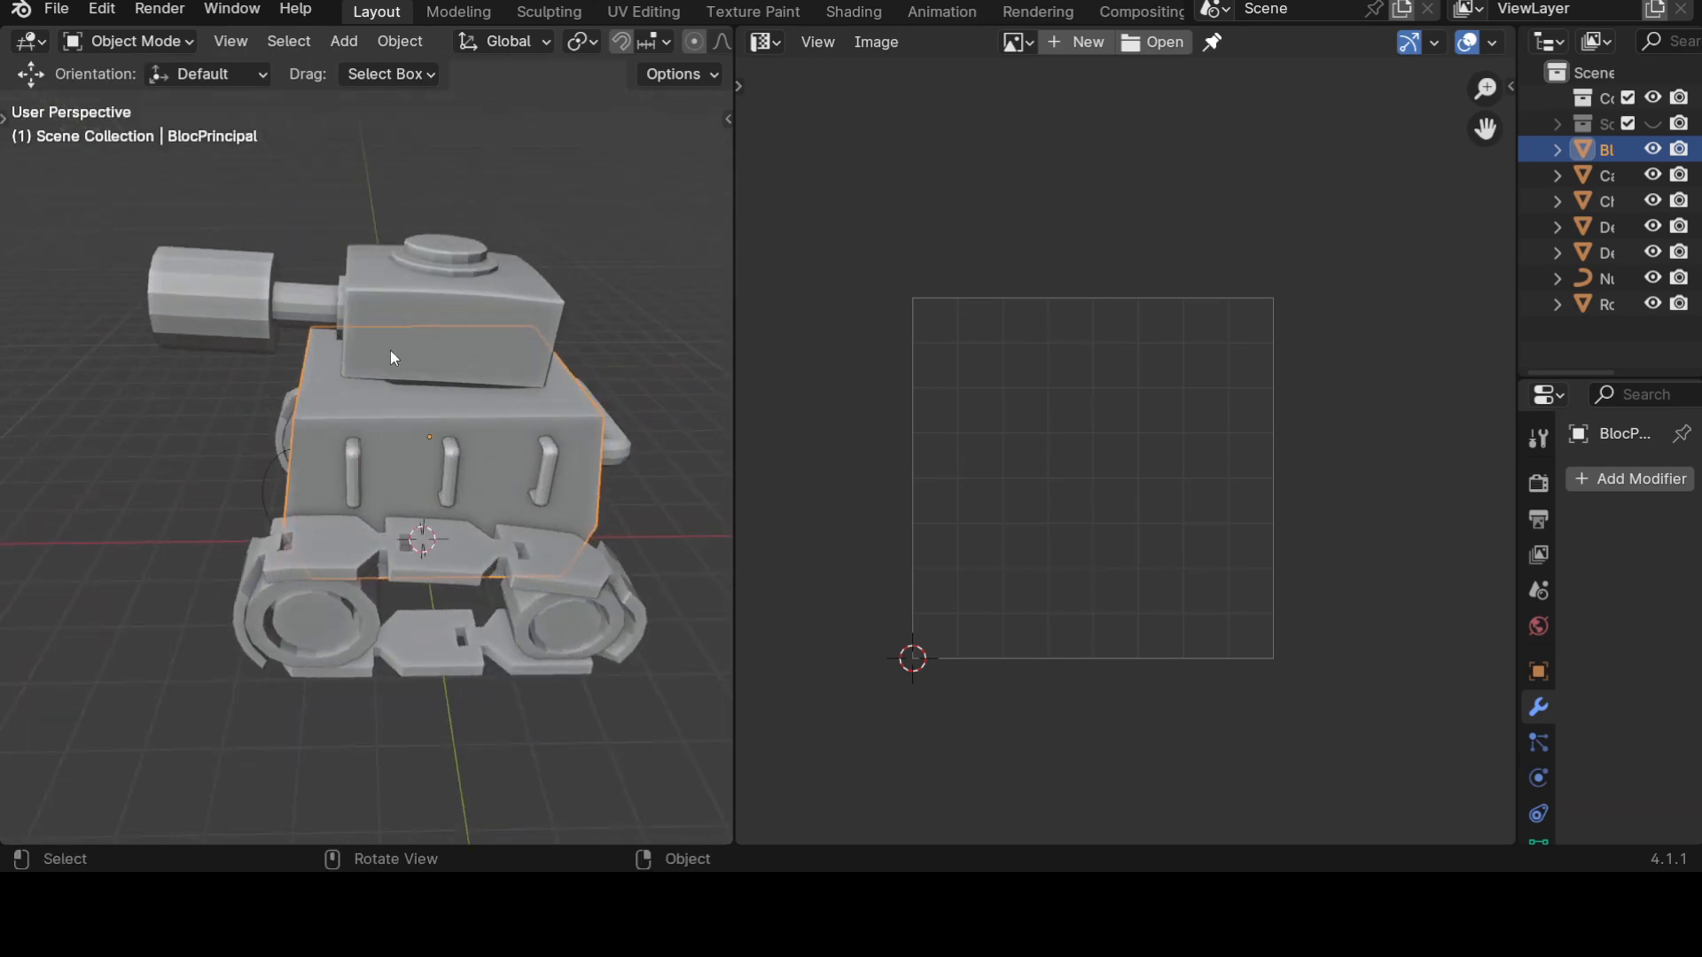
Select the rear handle, Deco_Back, on the back of the tank.
click(229, 305)
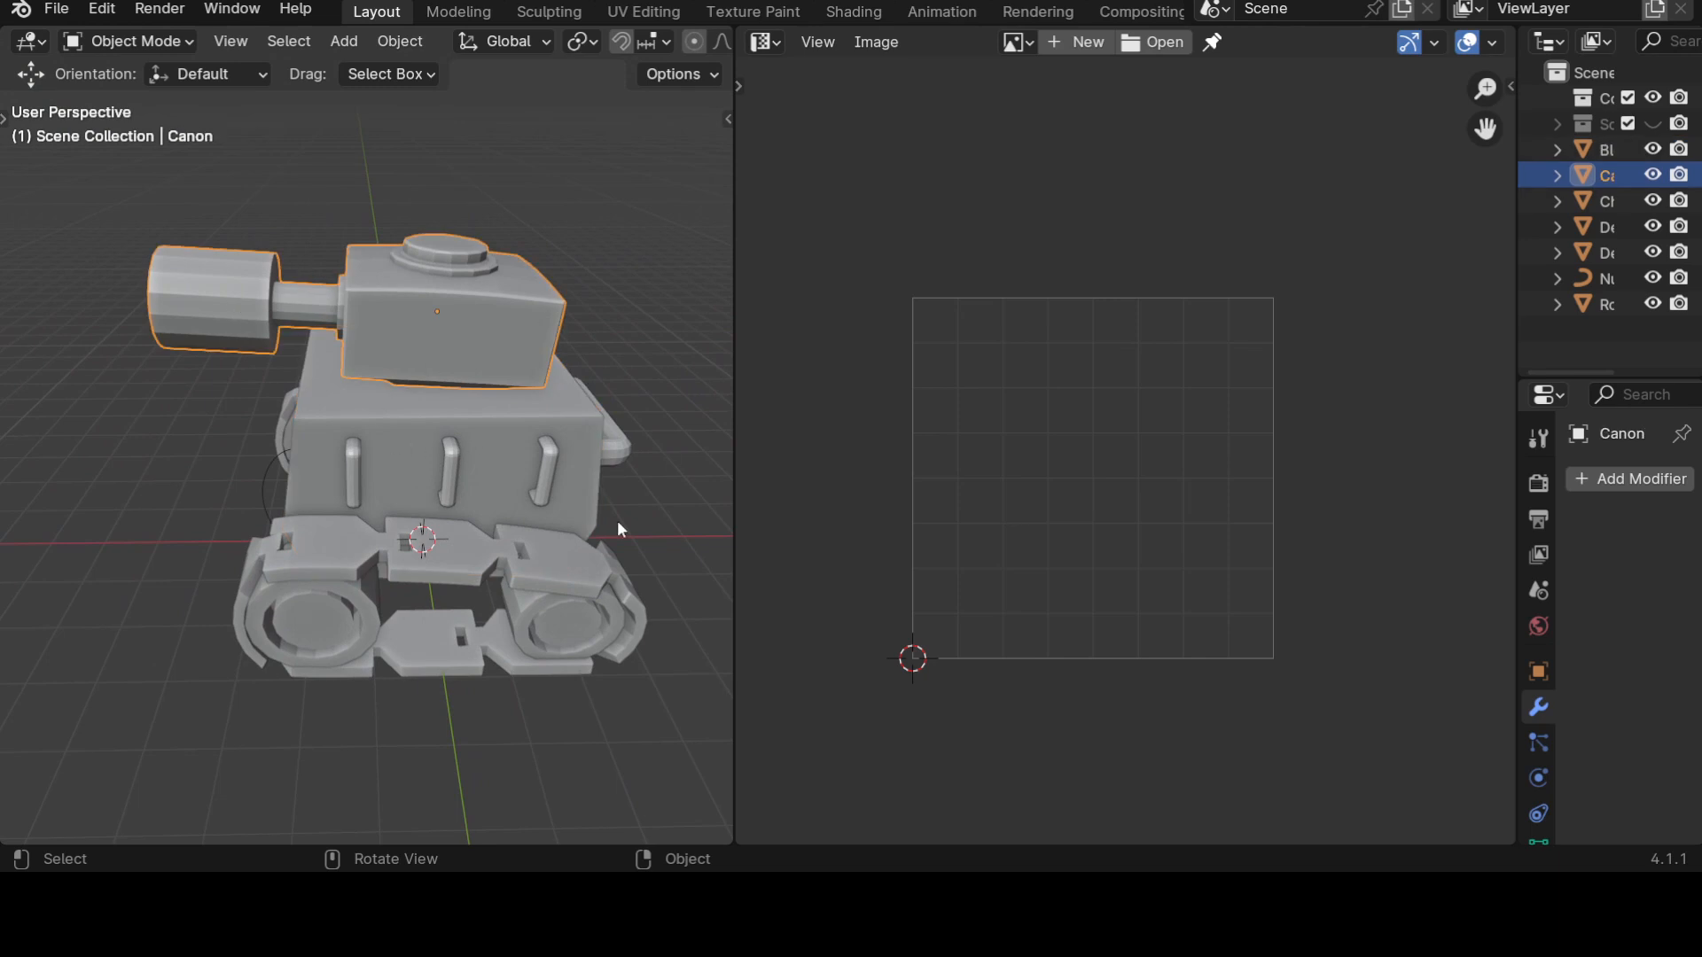
middle_drag(287, 364, 407, 444)
middle_drag(629, 437, 573, 578)
click(550, 445)
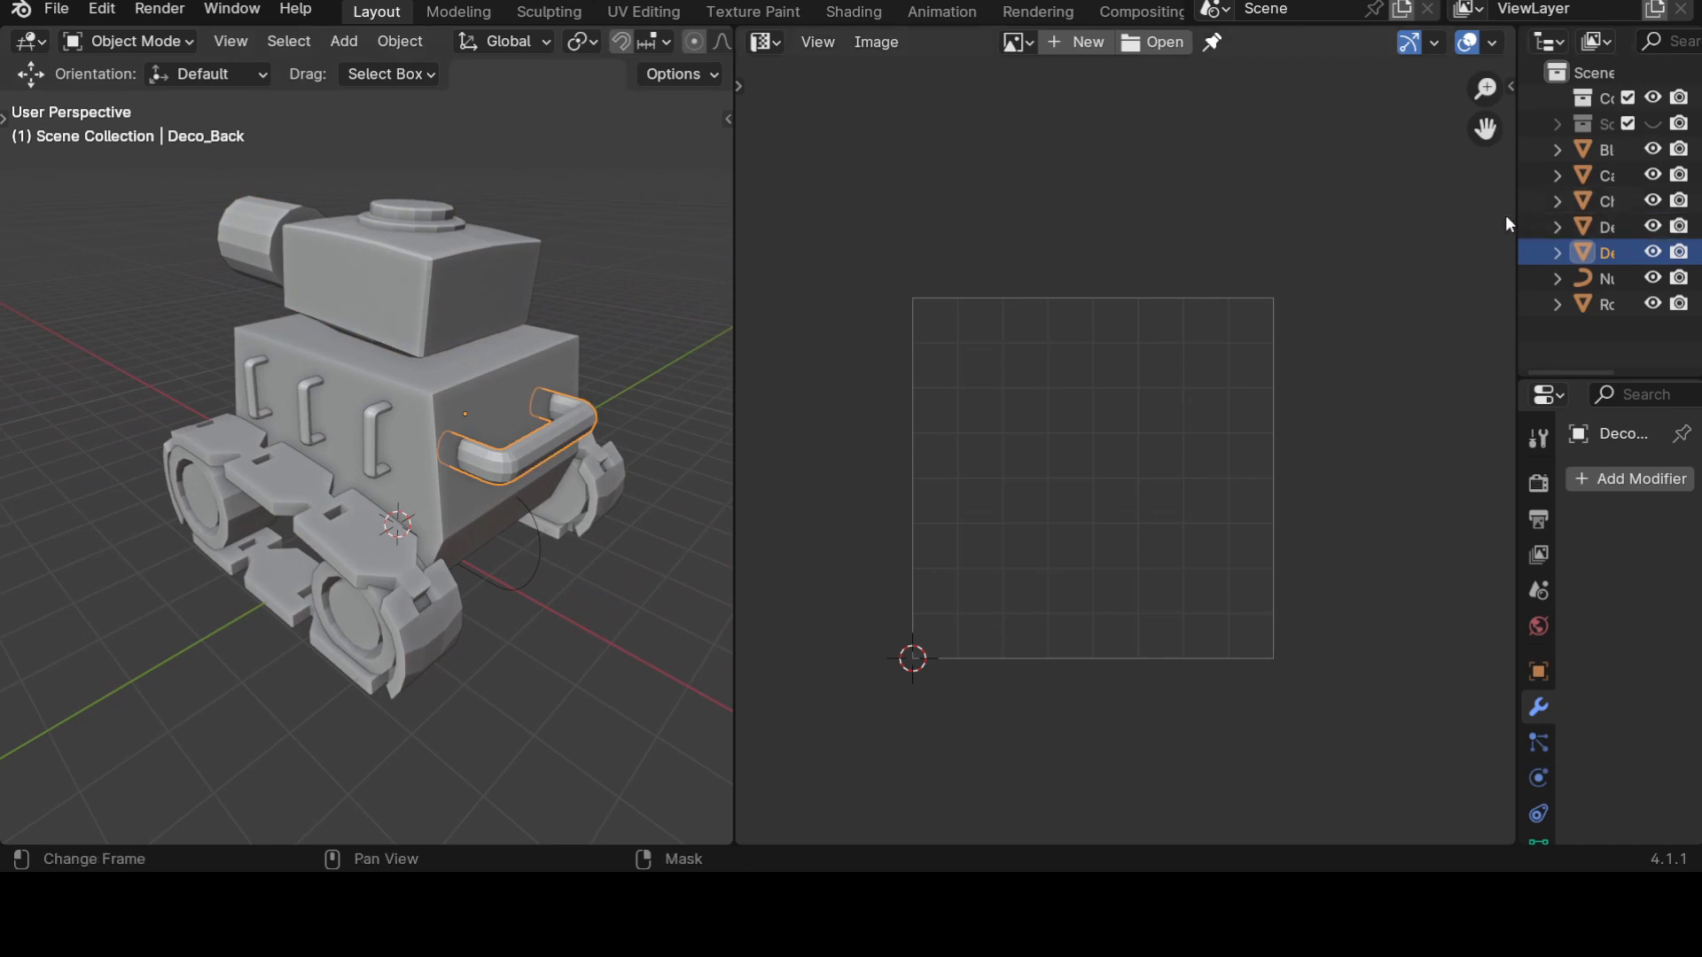
Adjust the width of the outliner and properties column so the object names are readable beside the UV Editor.
drag(1518, 222, 1329, 262)
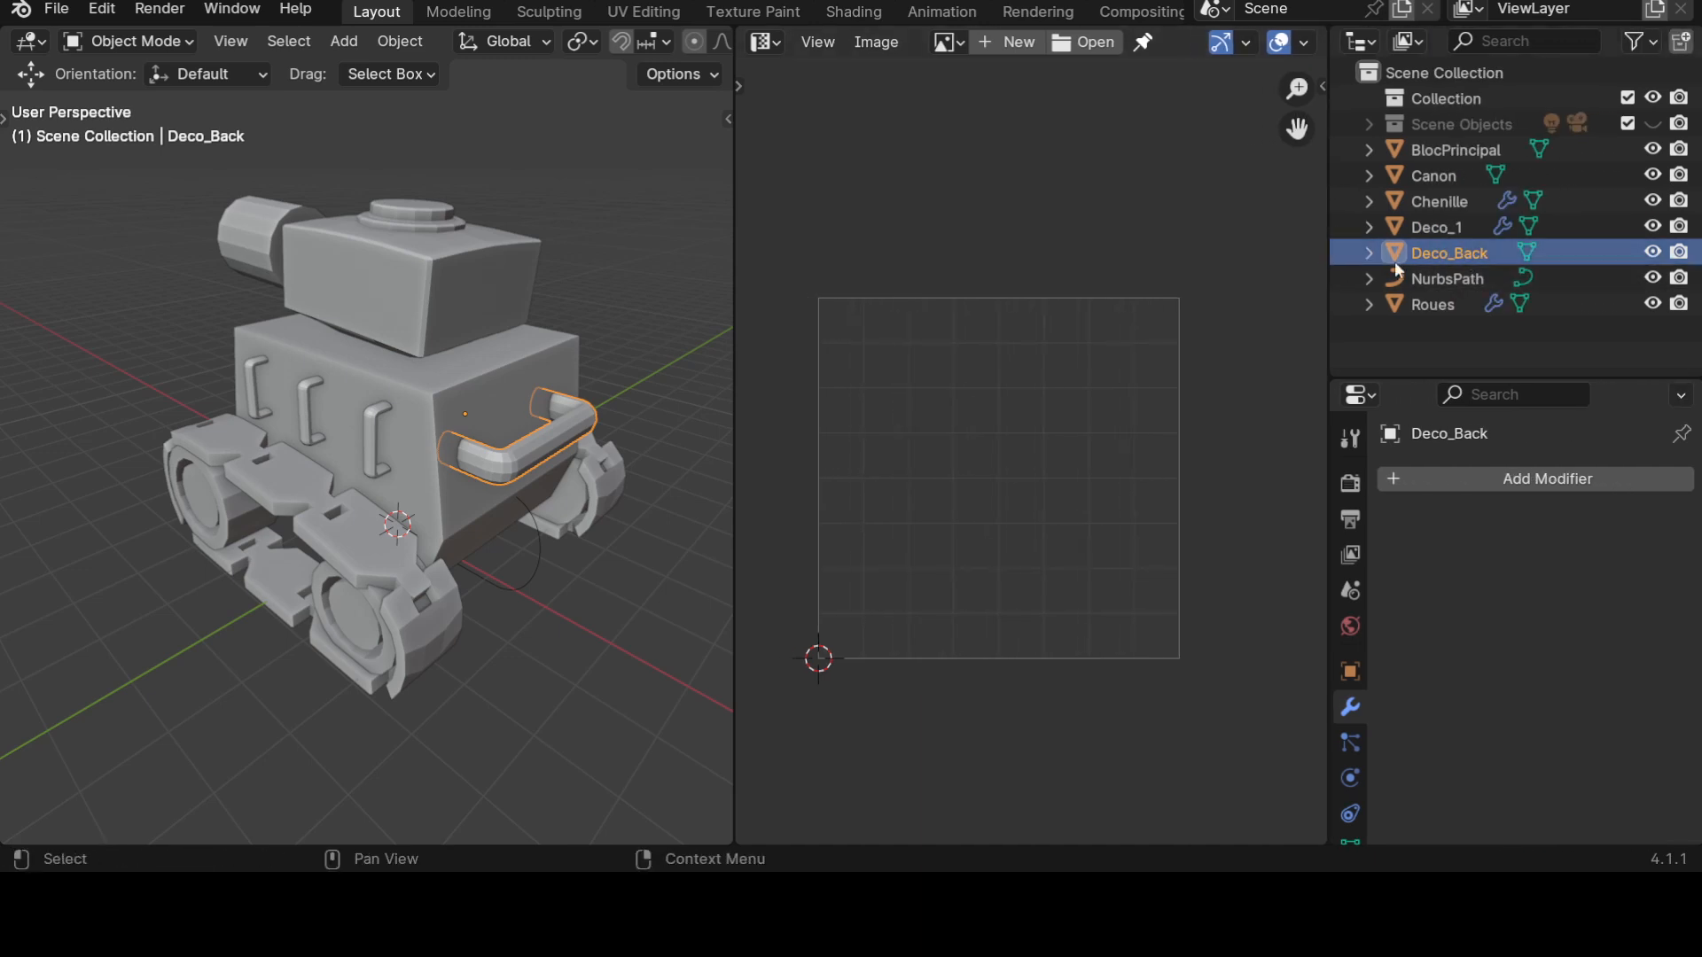
double_click(1438, 256)
click(1222, 199)
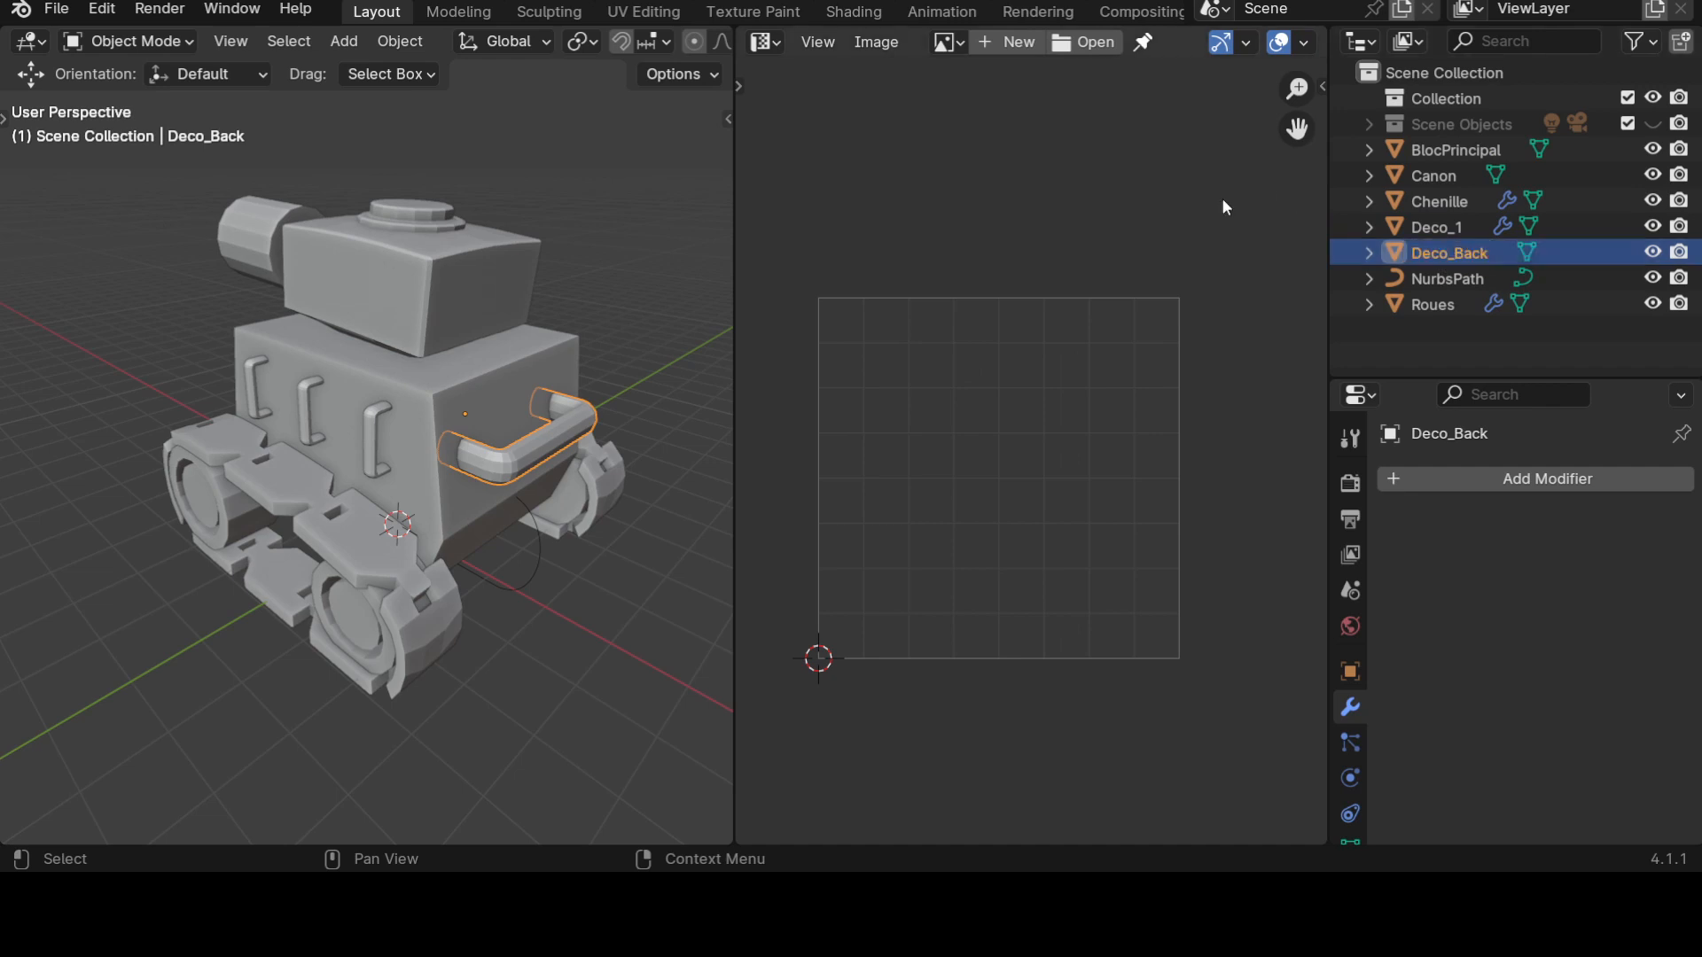
drag(1327, 220, 1459, 235)
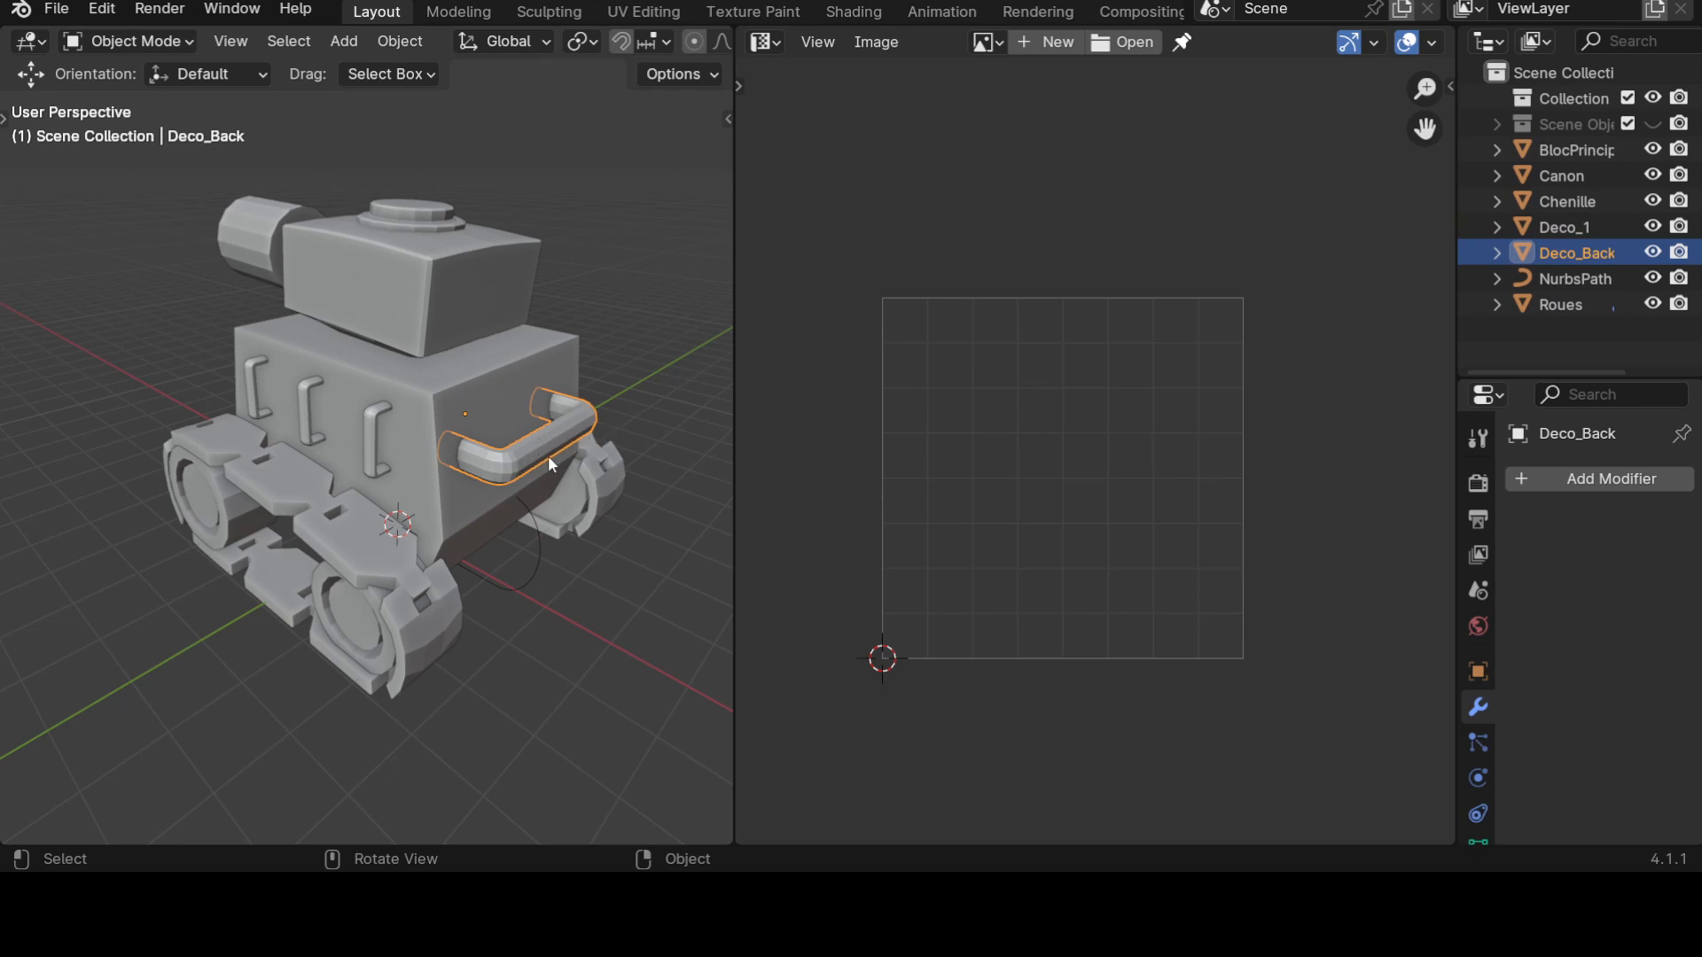
Isolate the rear handle in local view, and return to the full tank.
scroll(561, 438, up, 1)
shift+middle_drag(612, 509, 535, 572)
scroll(536, 544, down, 3)
scroll(582, 551, up, 1)
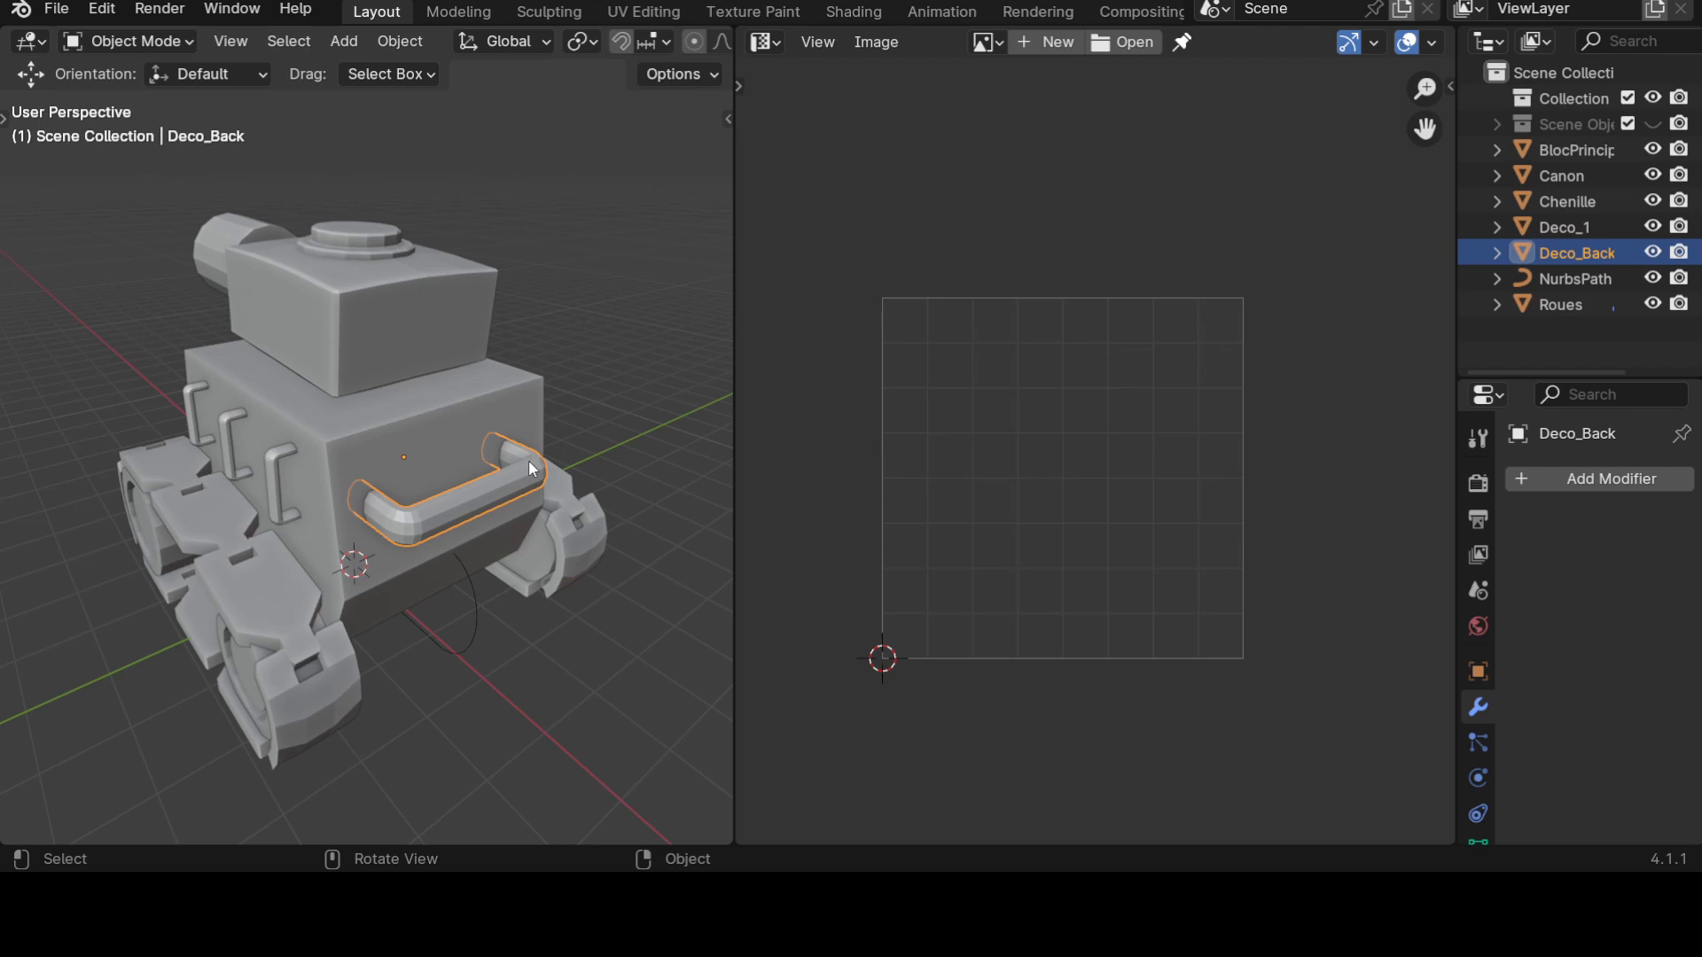
key(KP_Divide)
scroll(529, 460, down, 3)
middle_drag(528, 460, 454, 589)
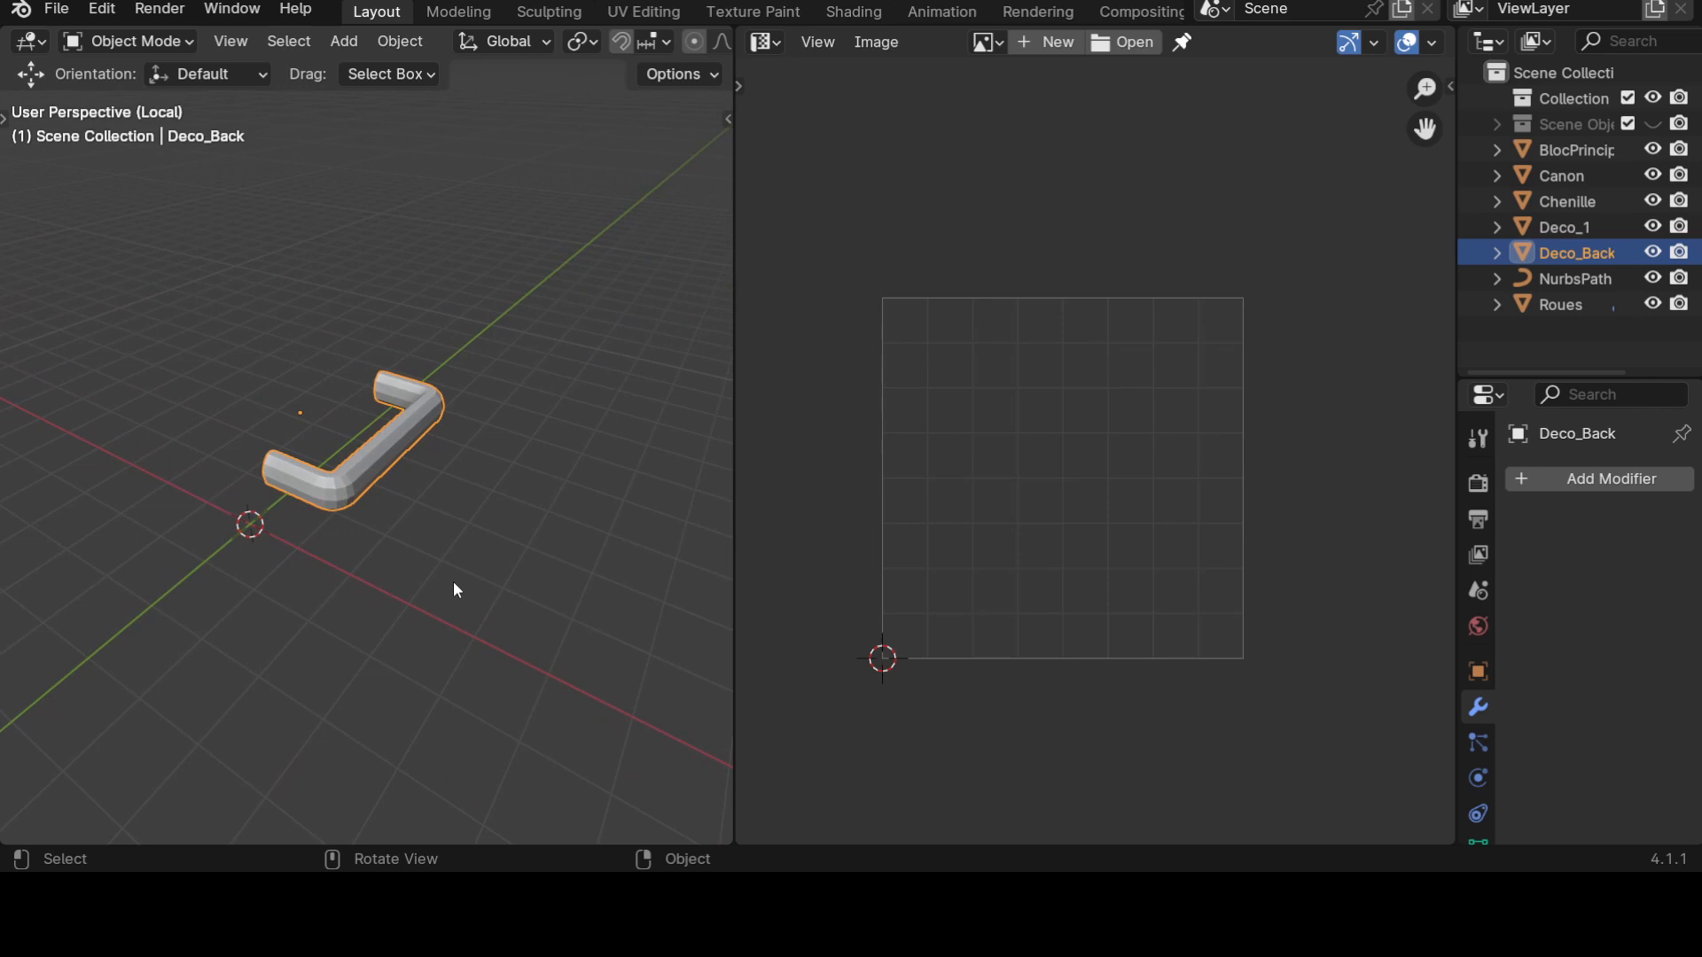
key(KP_Divide)
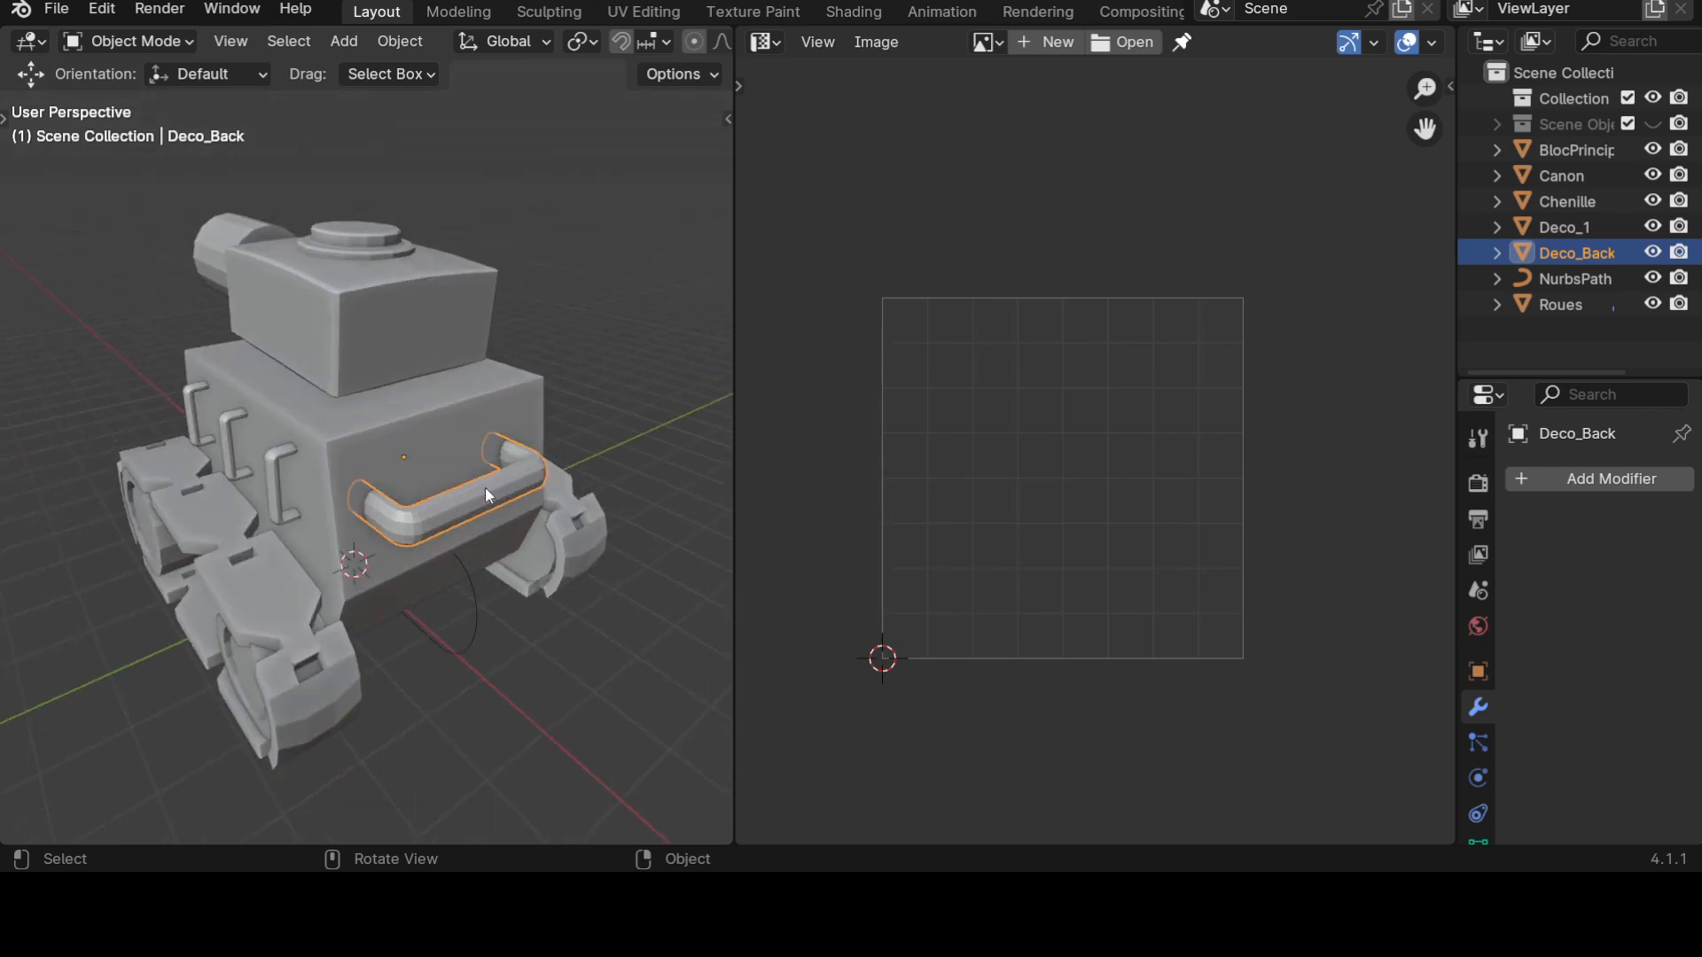
Hide every object except the rear handle, and reveal all hidden objects again with nothing selected.
middle_drag(430, 665, 555, 635)
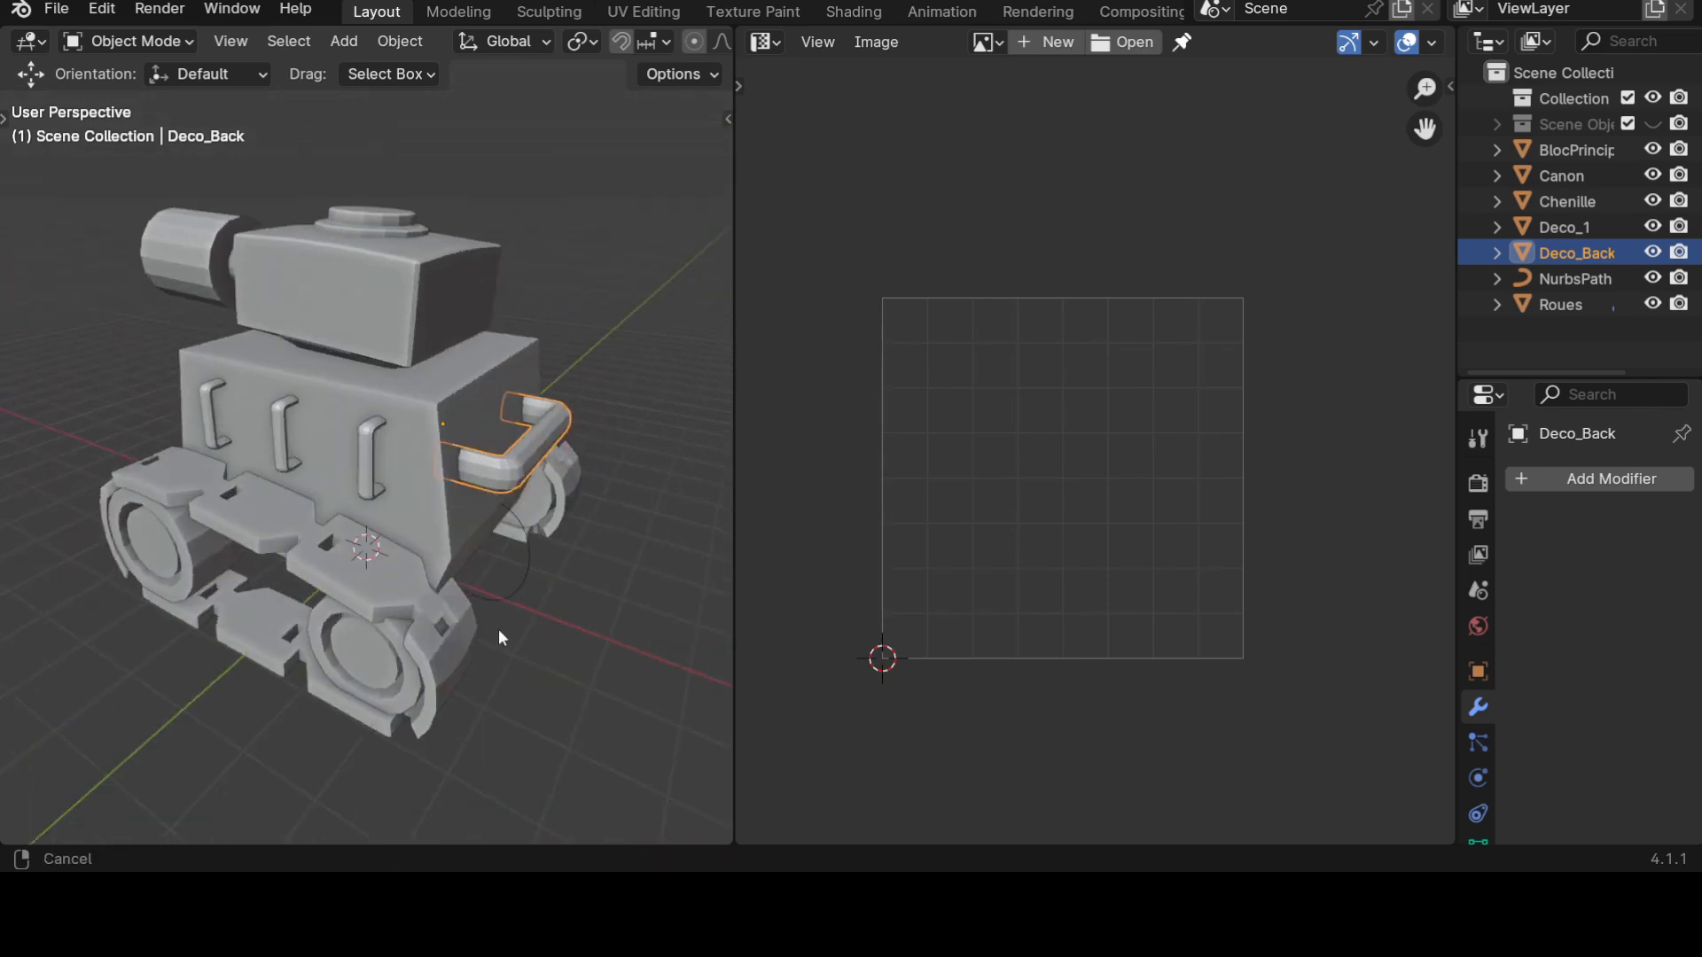
middle_drag(441, 638, 404, 661)
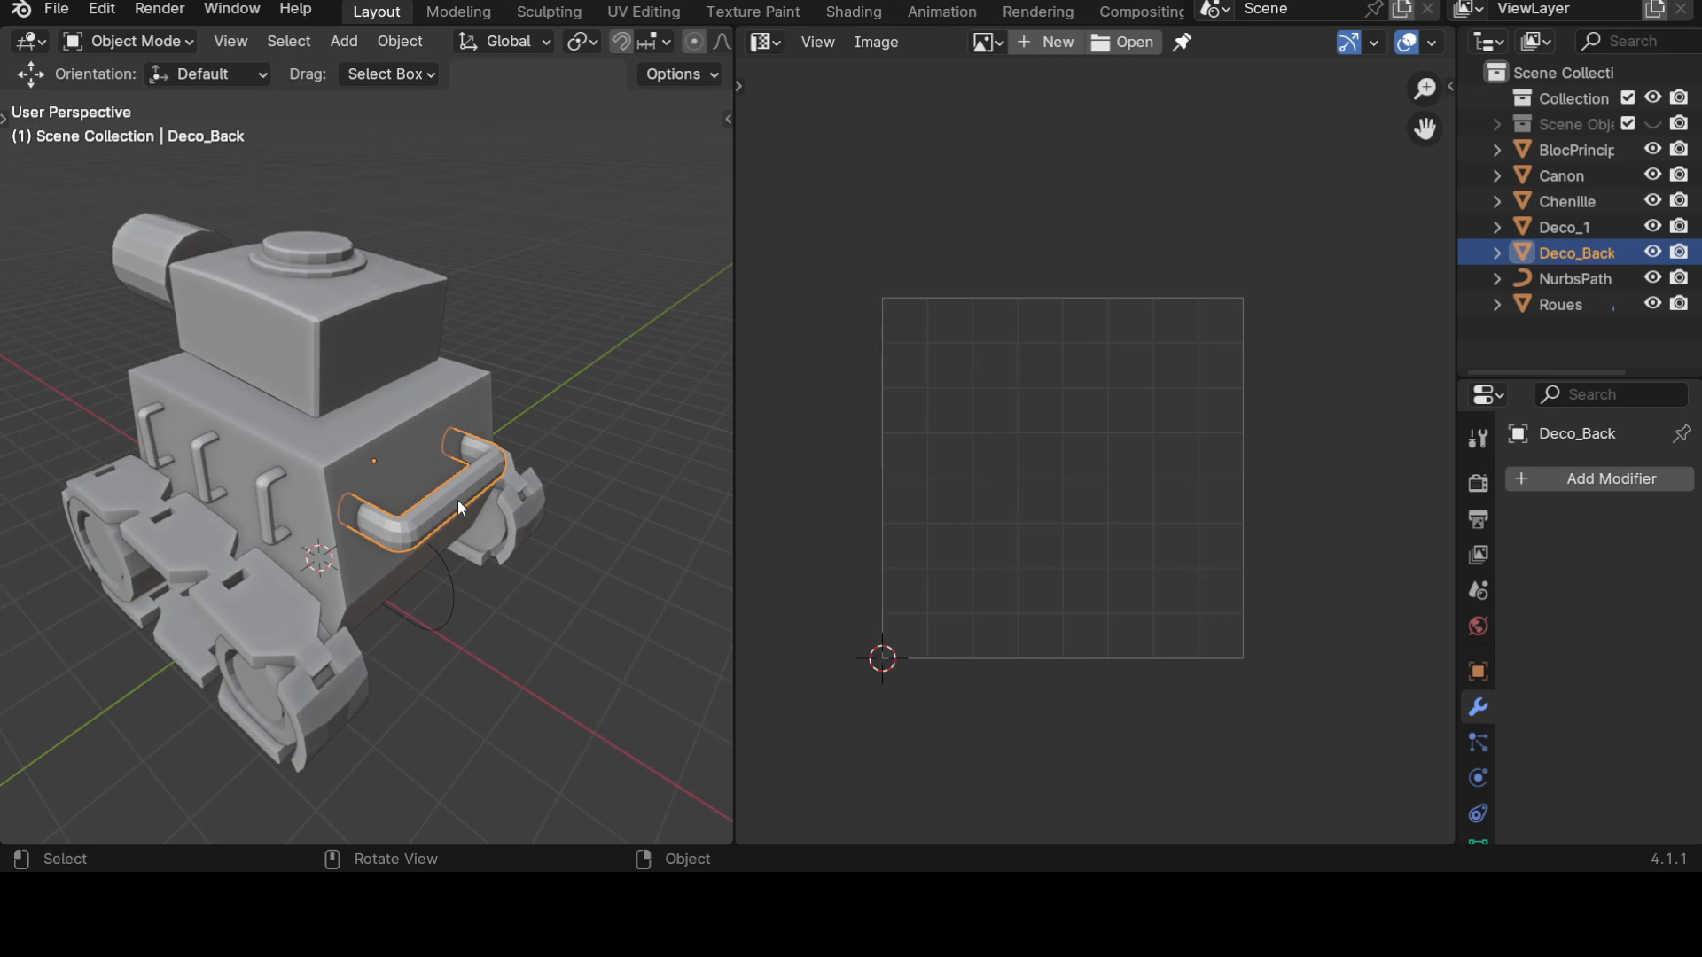
key(shift)
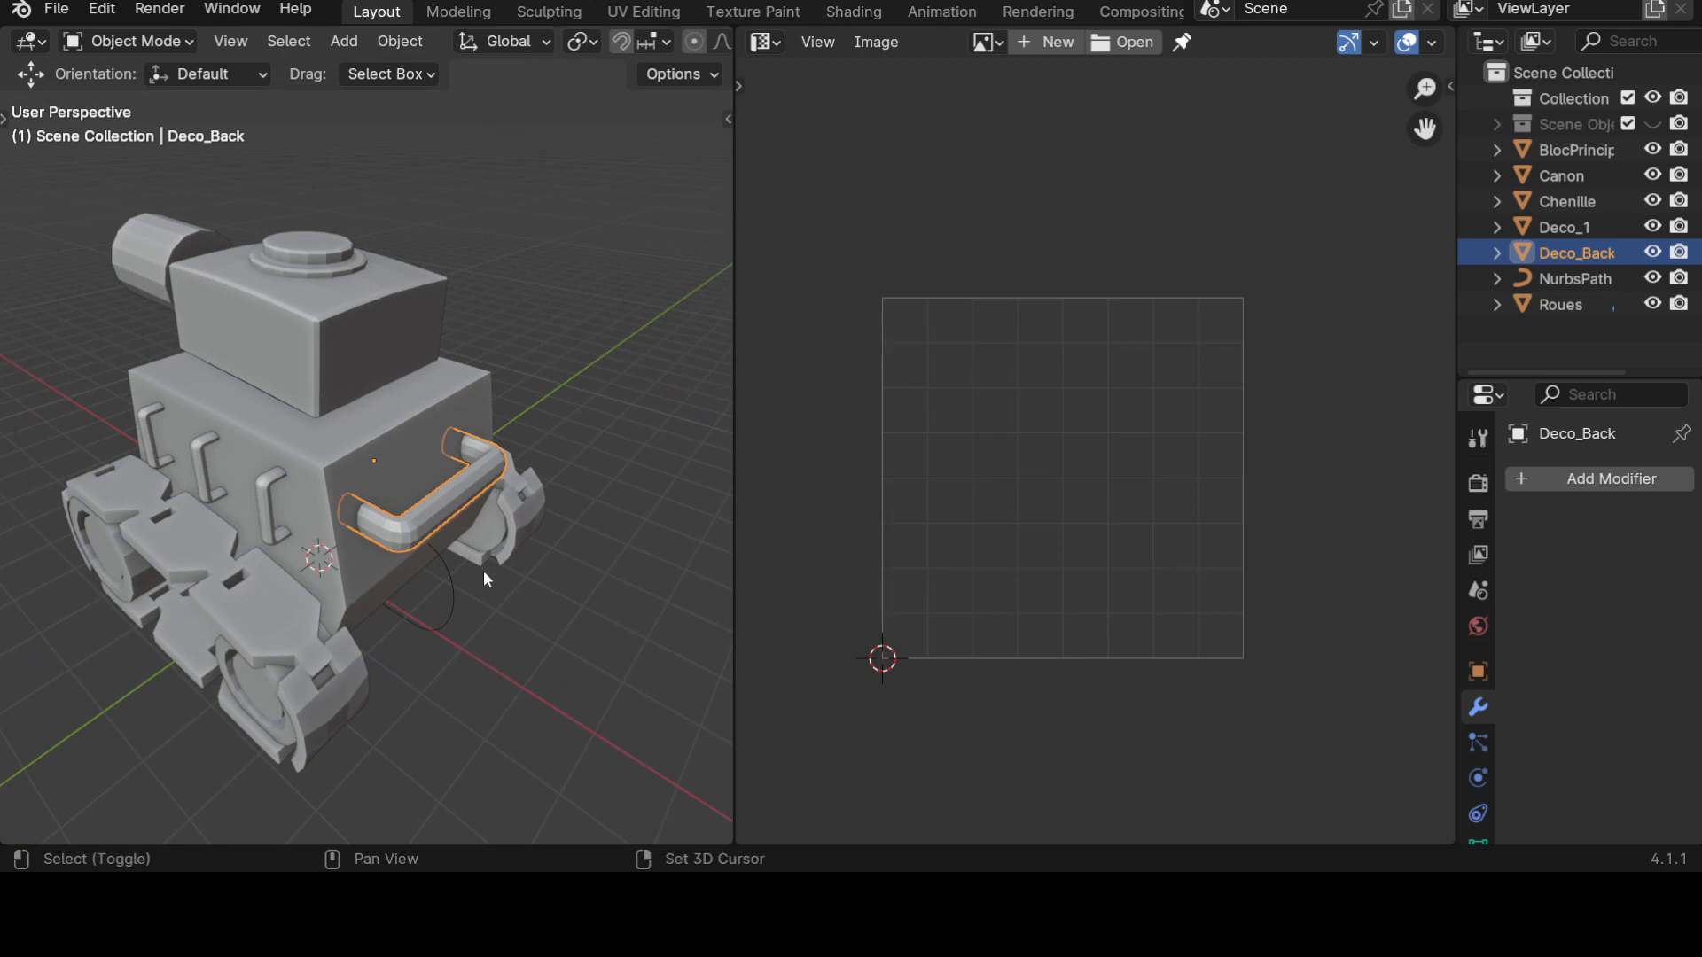
key(shift+h)
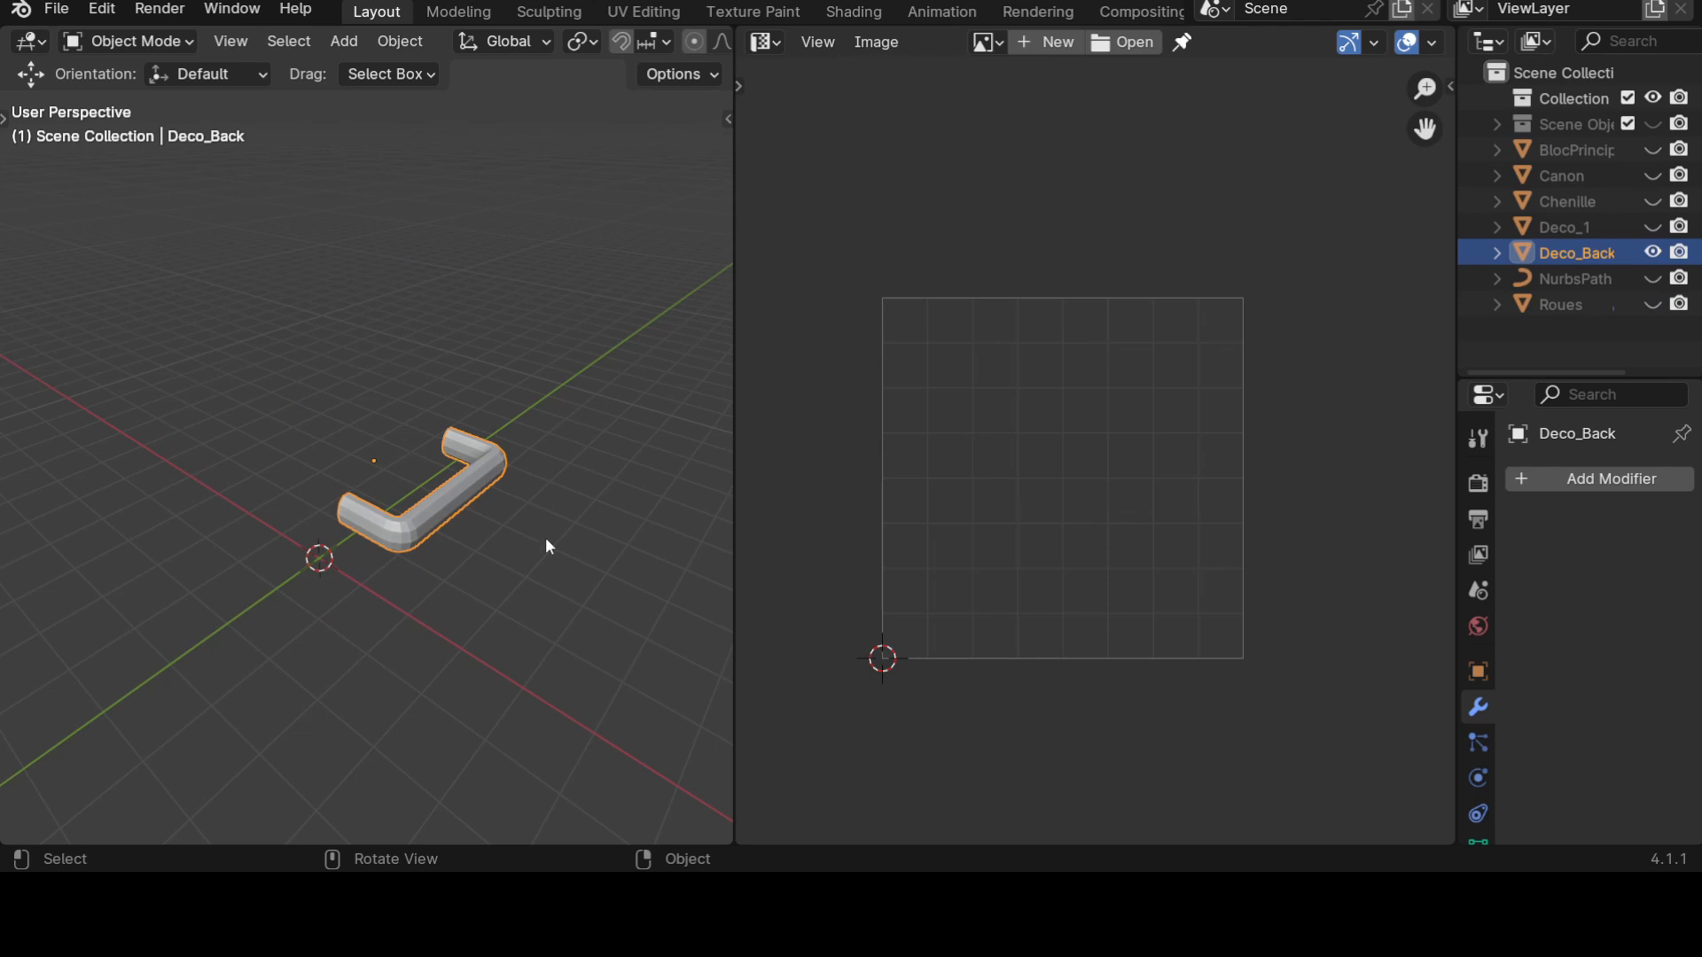
mouse_move(566, 572)
middle_down()
mouse_move(528, 582)
mouse_move(553, 588)
middle_up()
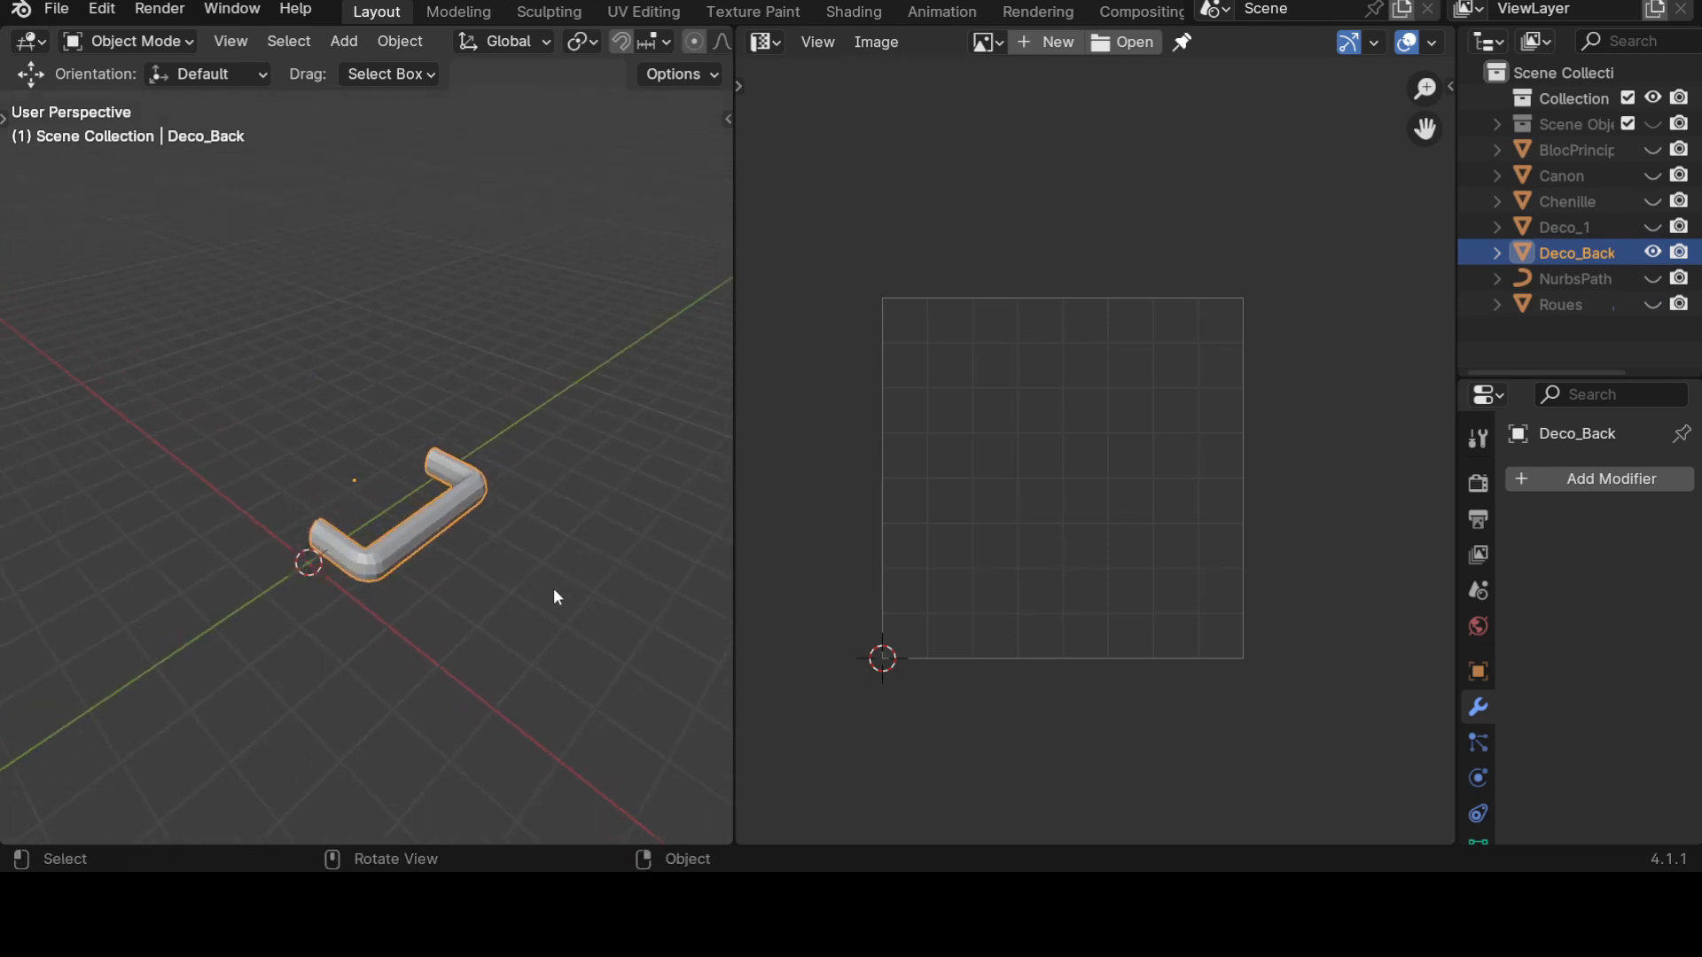
key(alt+h)
middle_drag(573, 619, 572, 630)
click(587, 626)
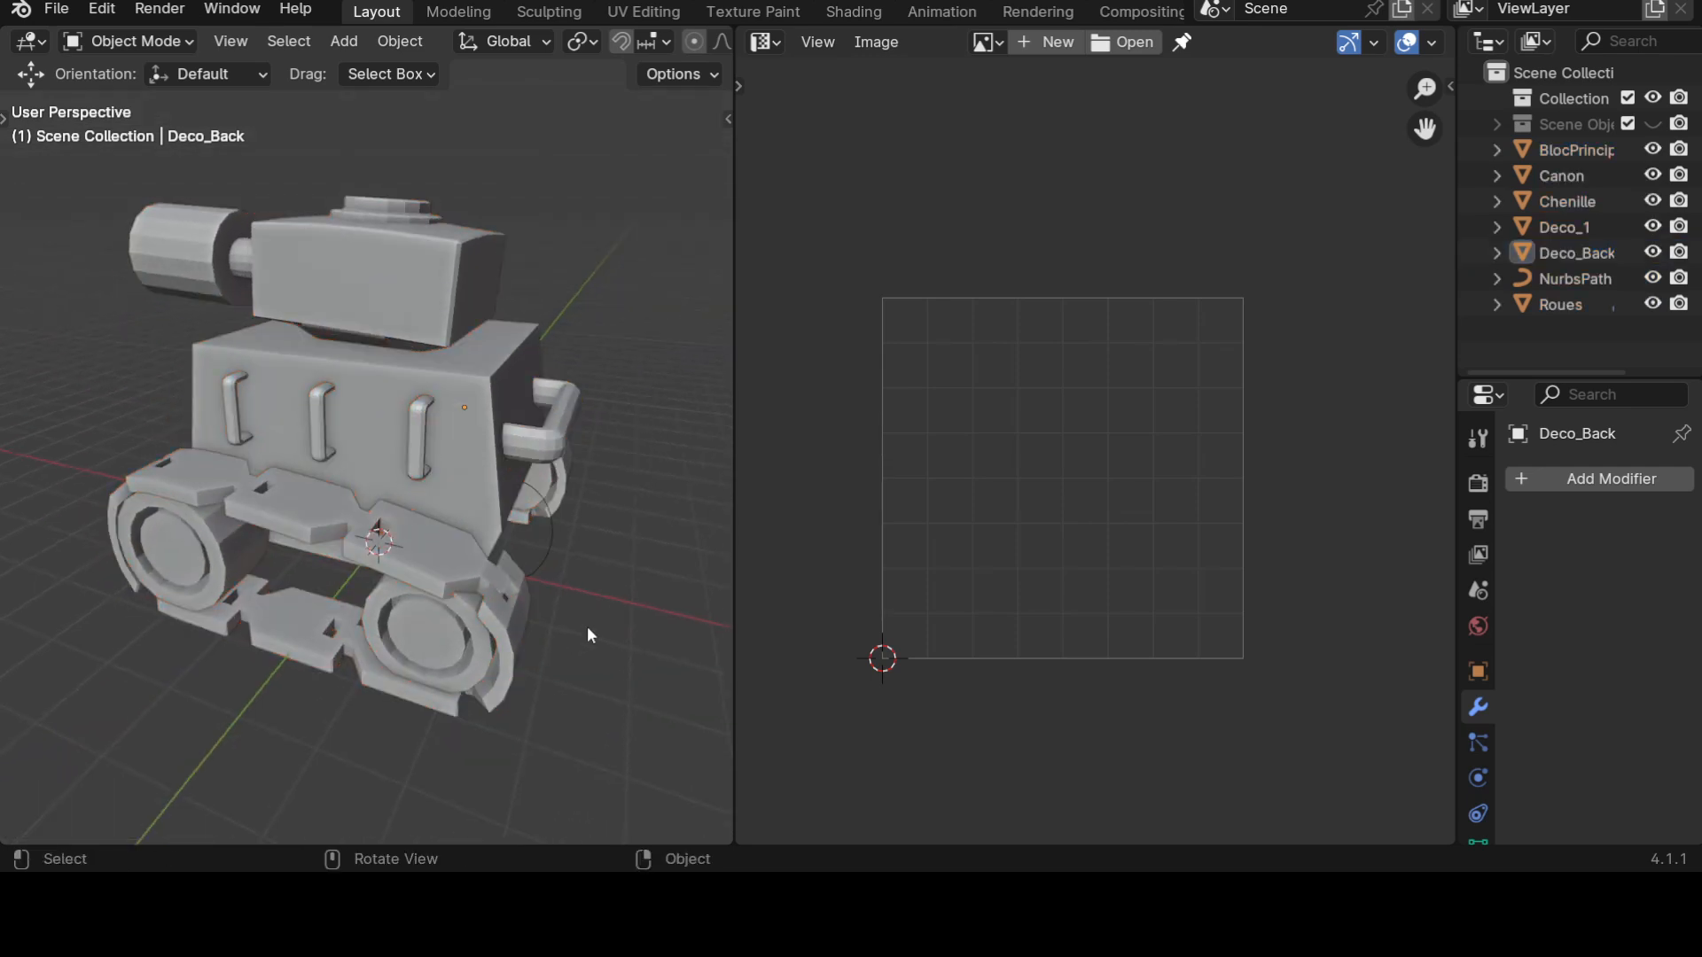
Select the rear handle, Deco_Back, and isolate it in local view.
click(552, 420)
key(KP_Divide)
middle_drag(567, 512, 525, 655)
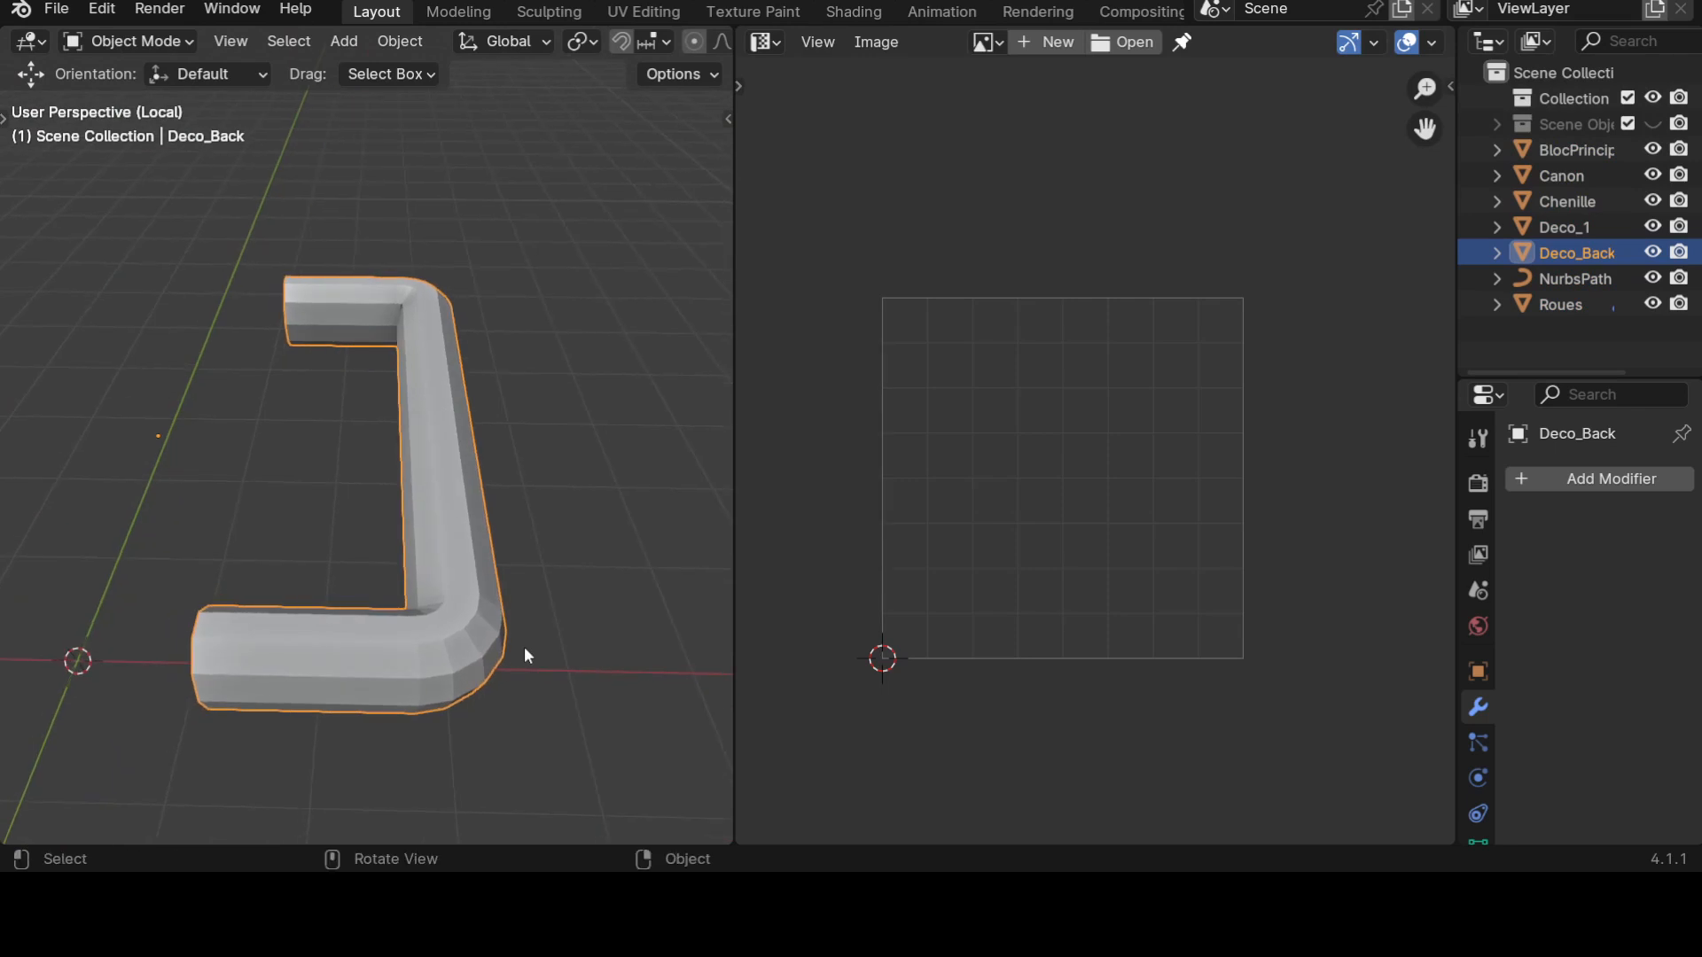
middle_drag(544, 596, 692, 709)
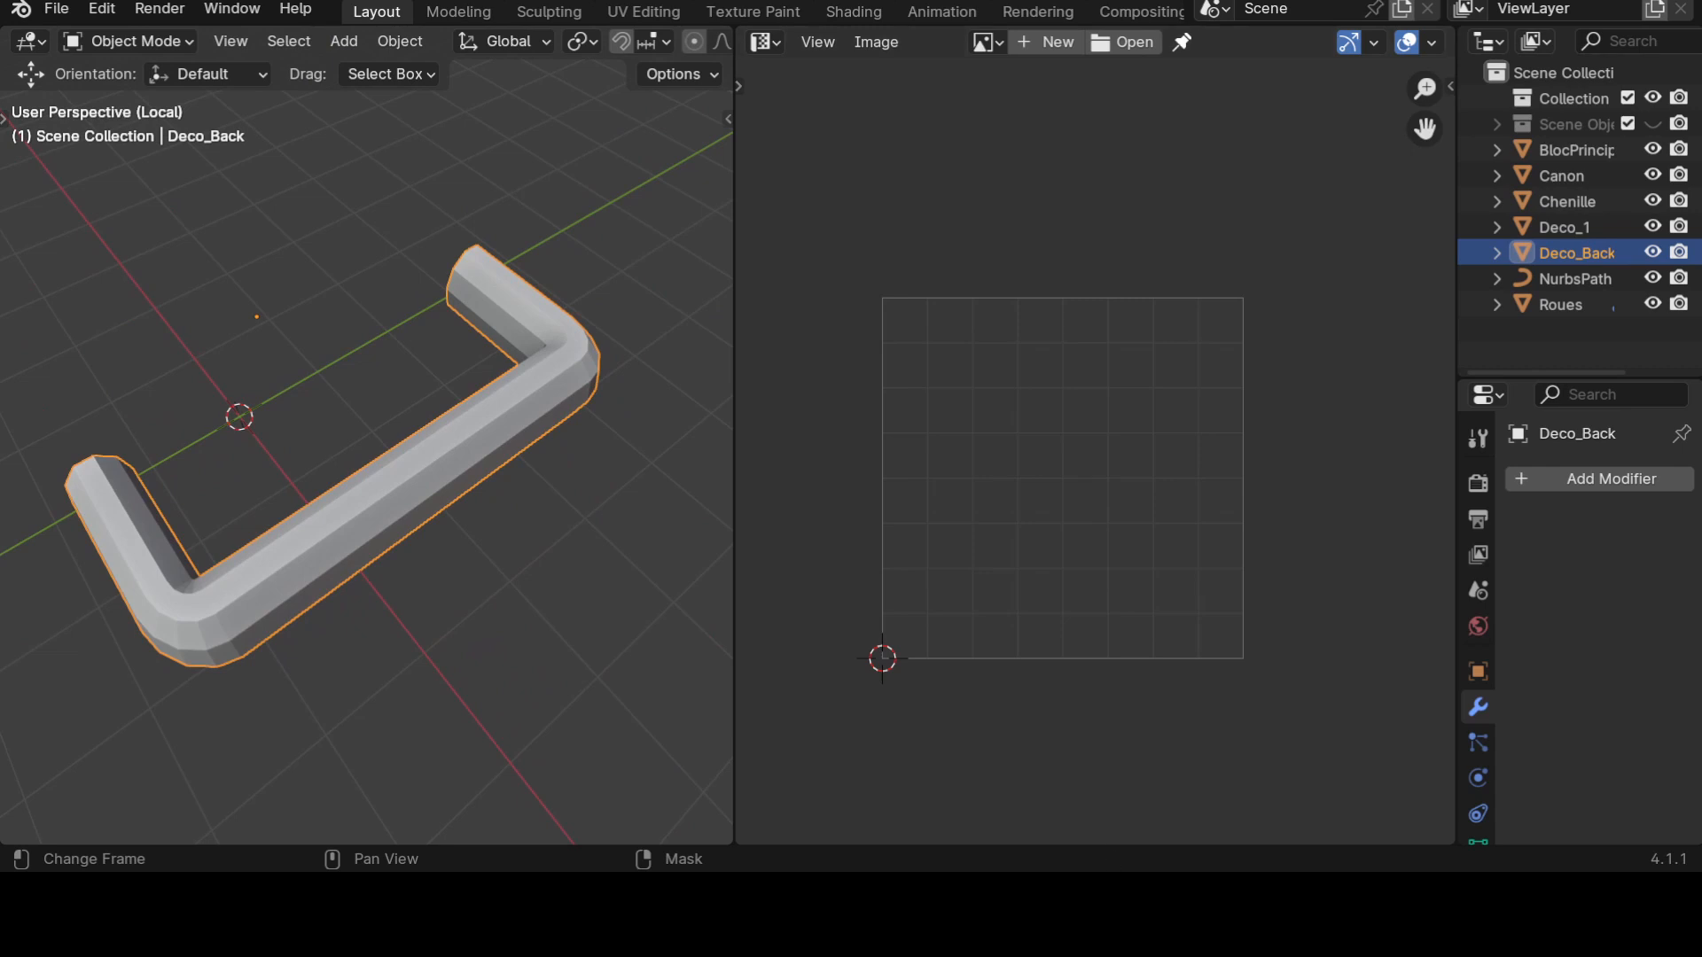
middle_drag(333, 525, 284, 550)
Enter Edit Mode on the rear handle, deselect all its geometry and switch to edge selection, viewing the handle's inner side.
key(Tab)
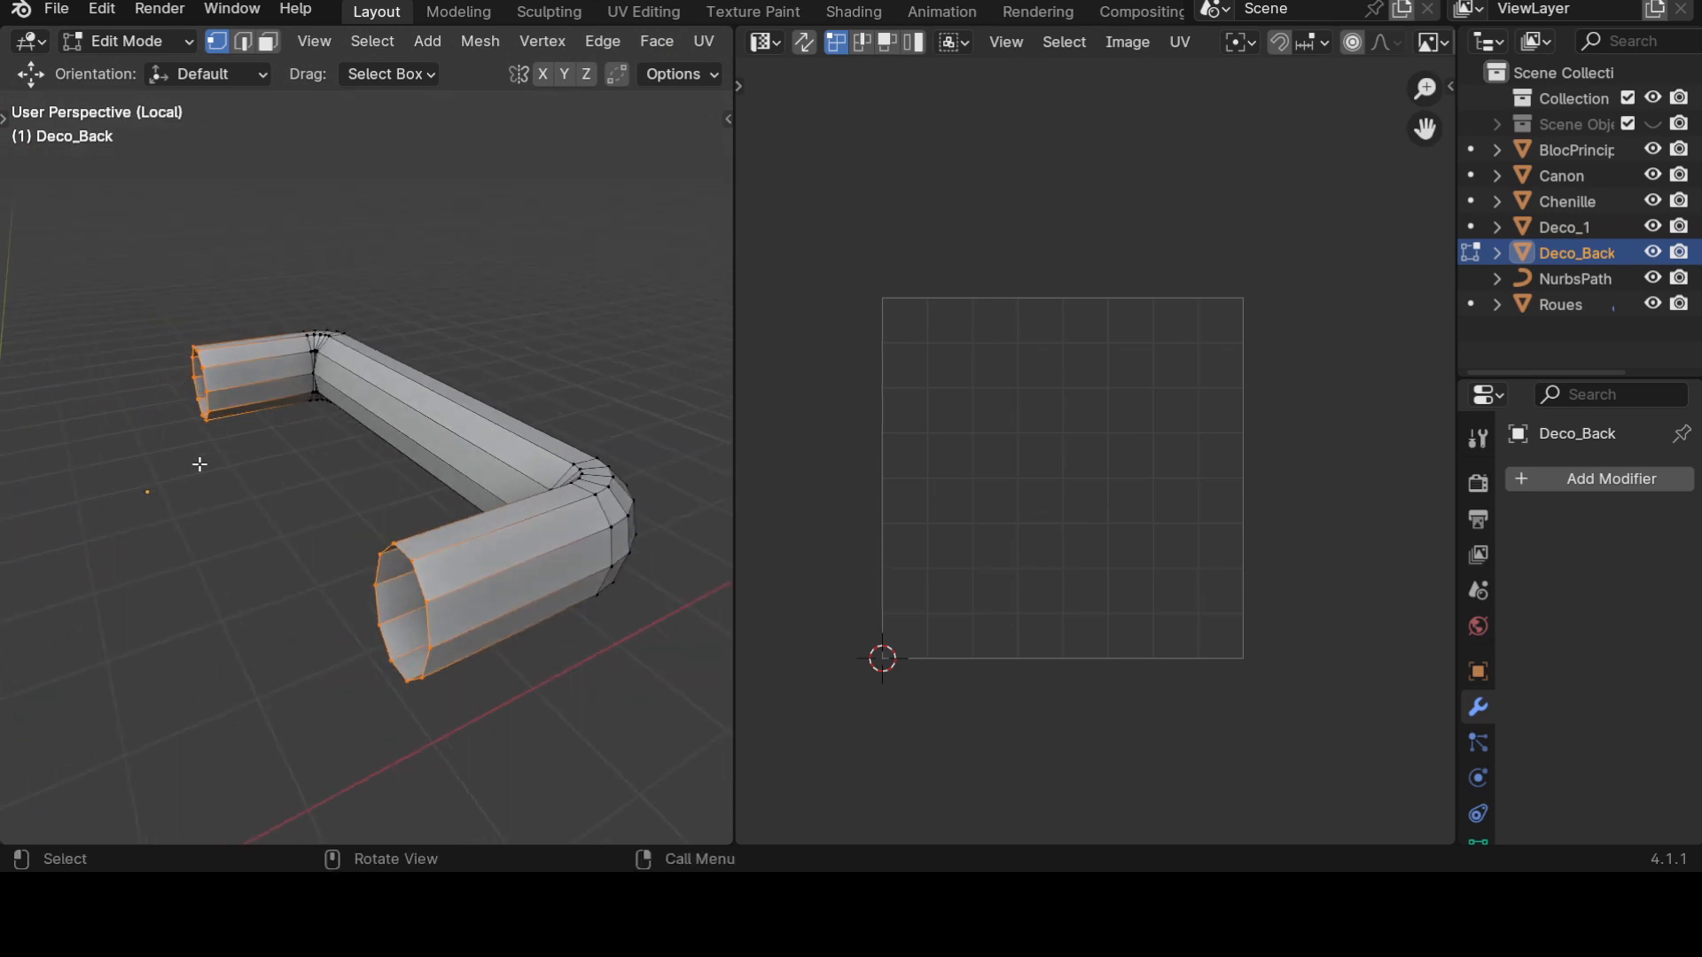
key(alt+a)
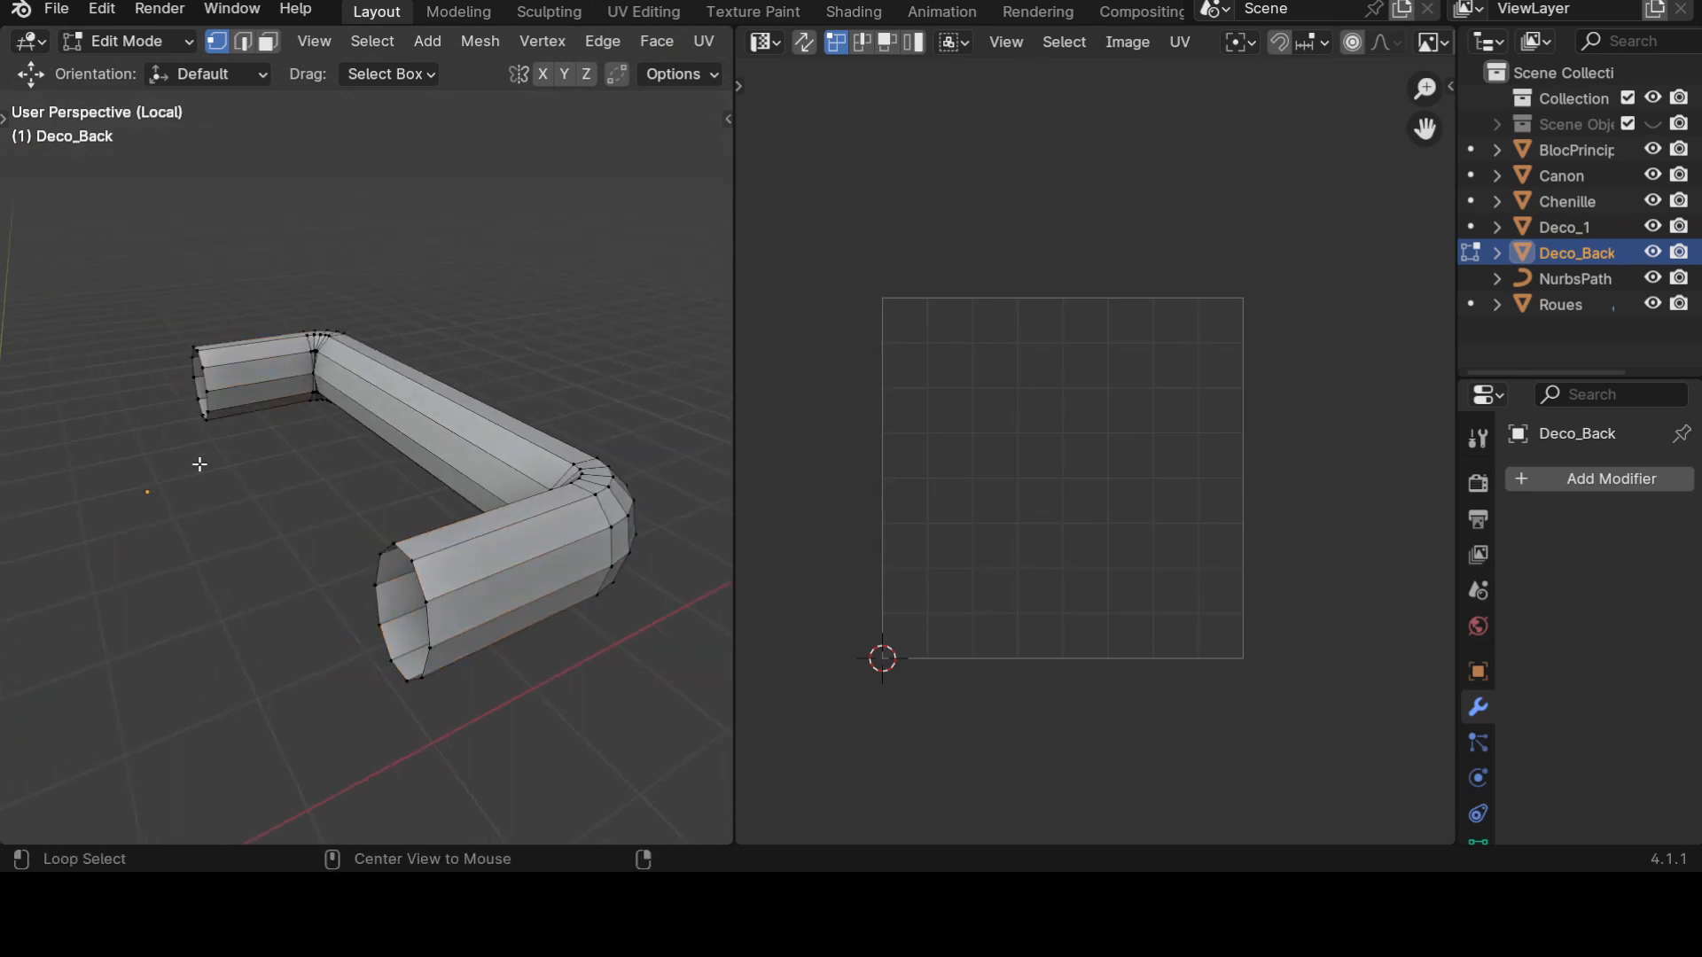
middle_drag(304, 486, 391, 524)
key(2)
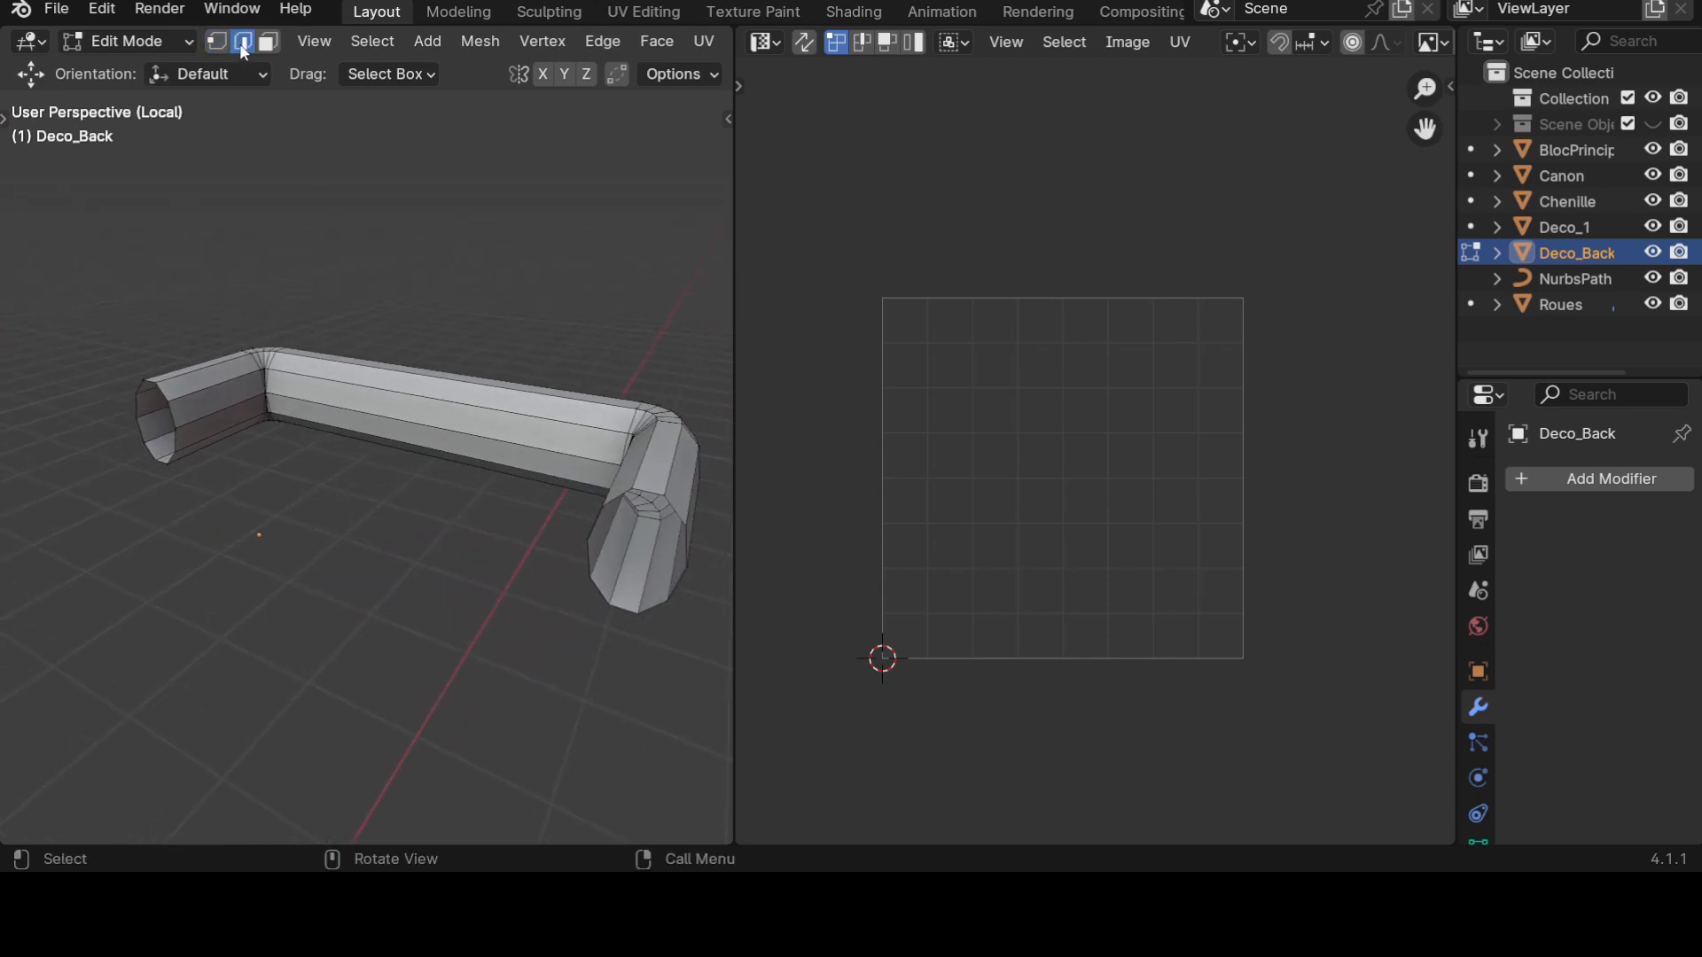
mouse_move(284, 570)
middle_down()
mouse_move(248, 528)
mouse_move(290, 563)
middle_up()
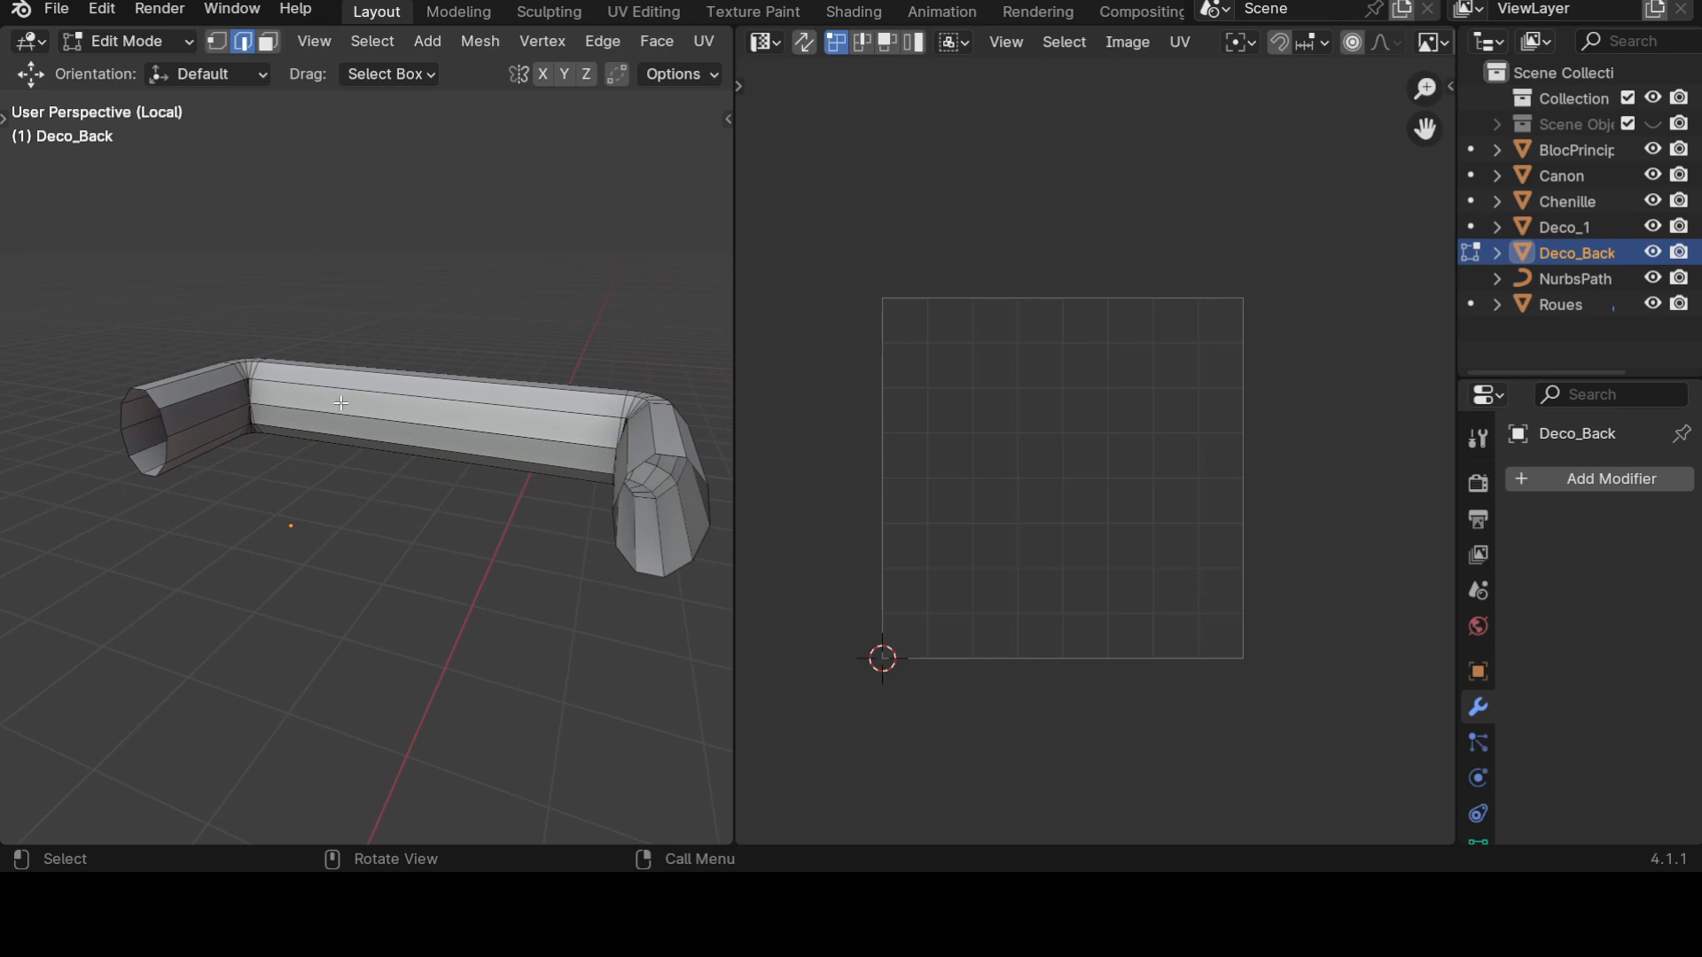
middle_drag(558, 477, 597, 506)
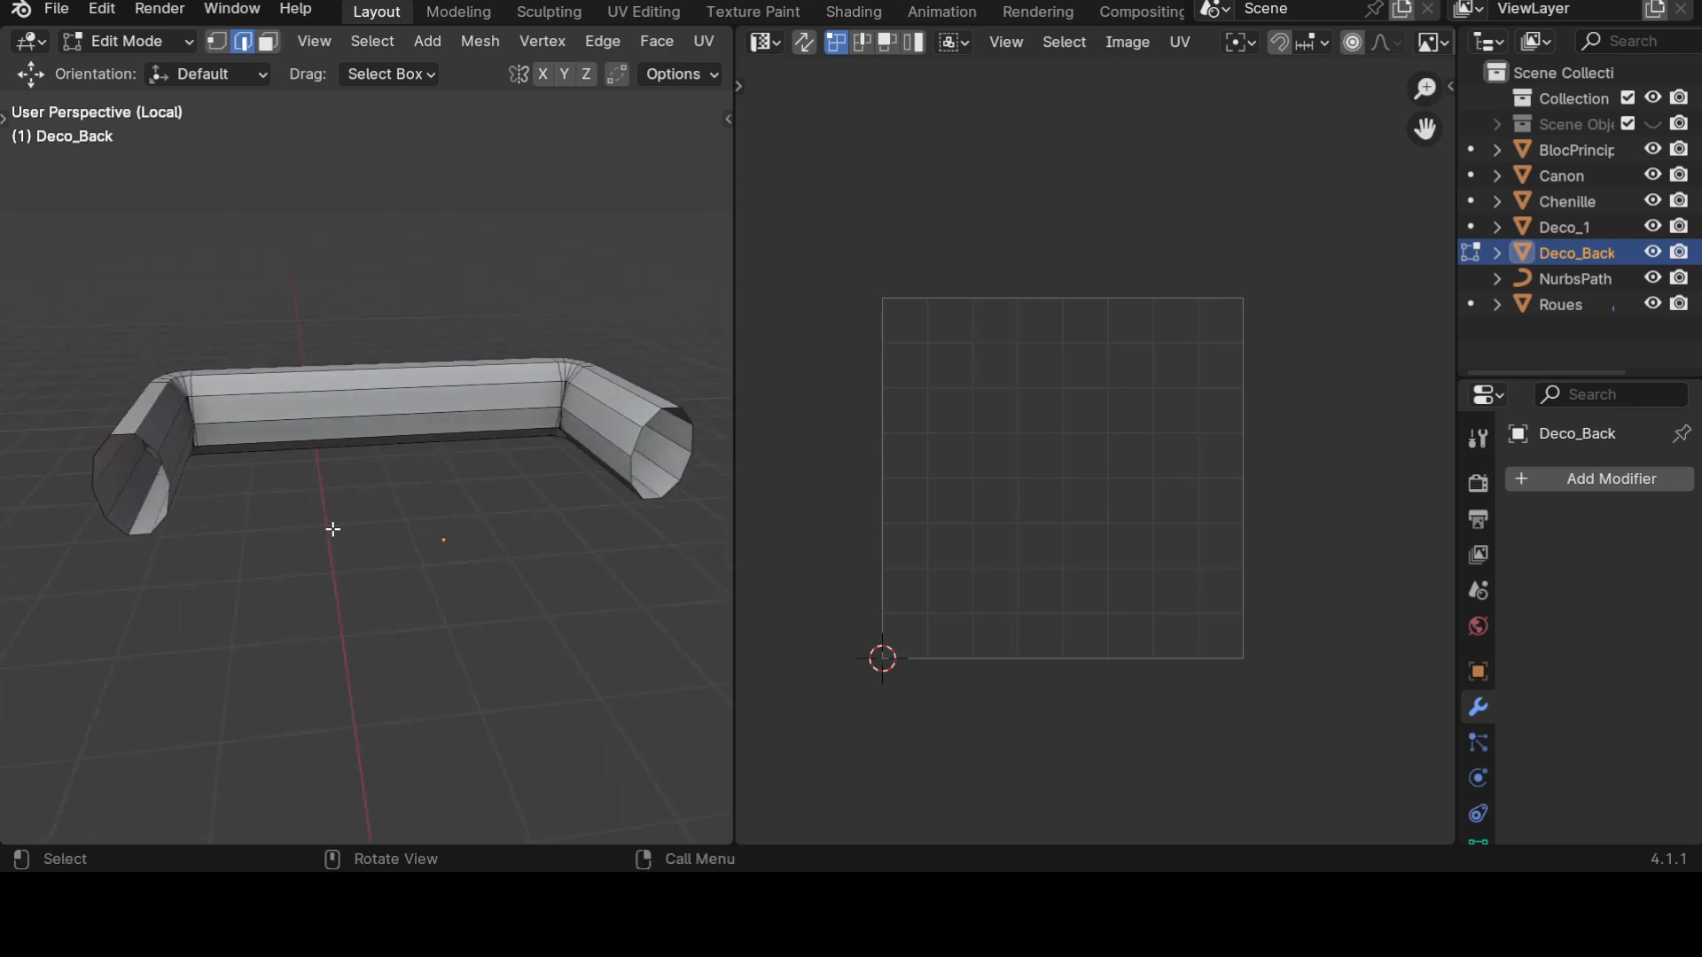
middle_drag(331, 524, 251, 528)
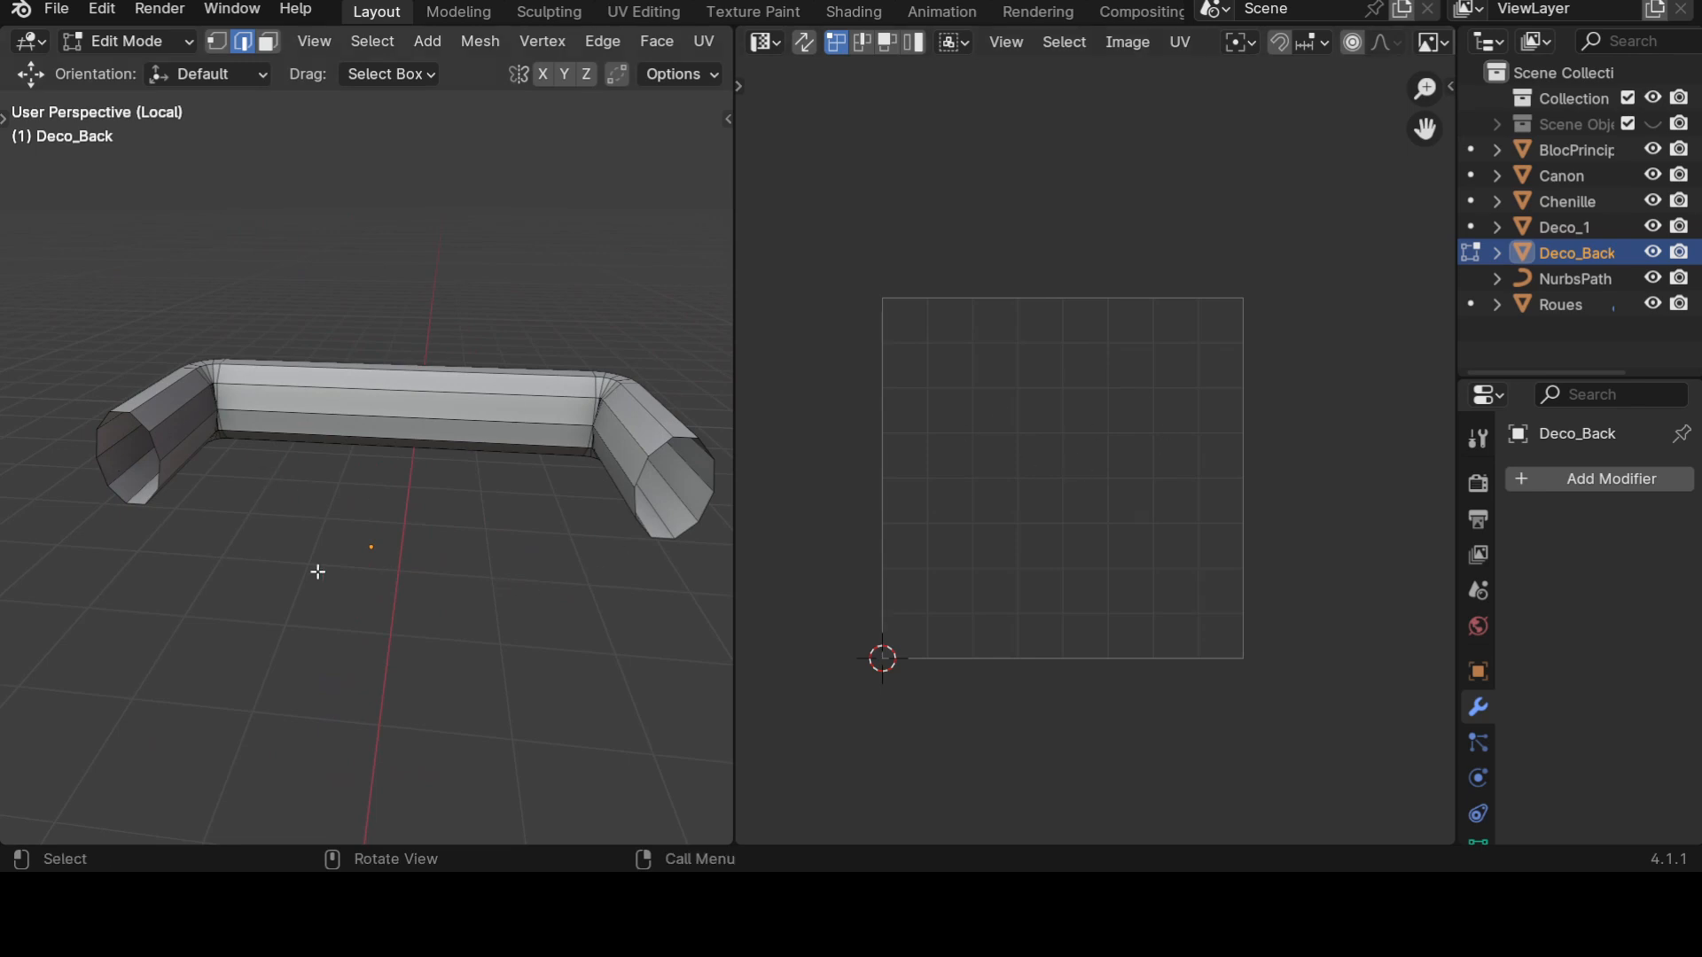
scroll(202, 525, up, 2)
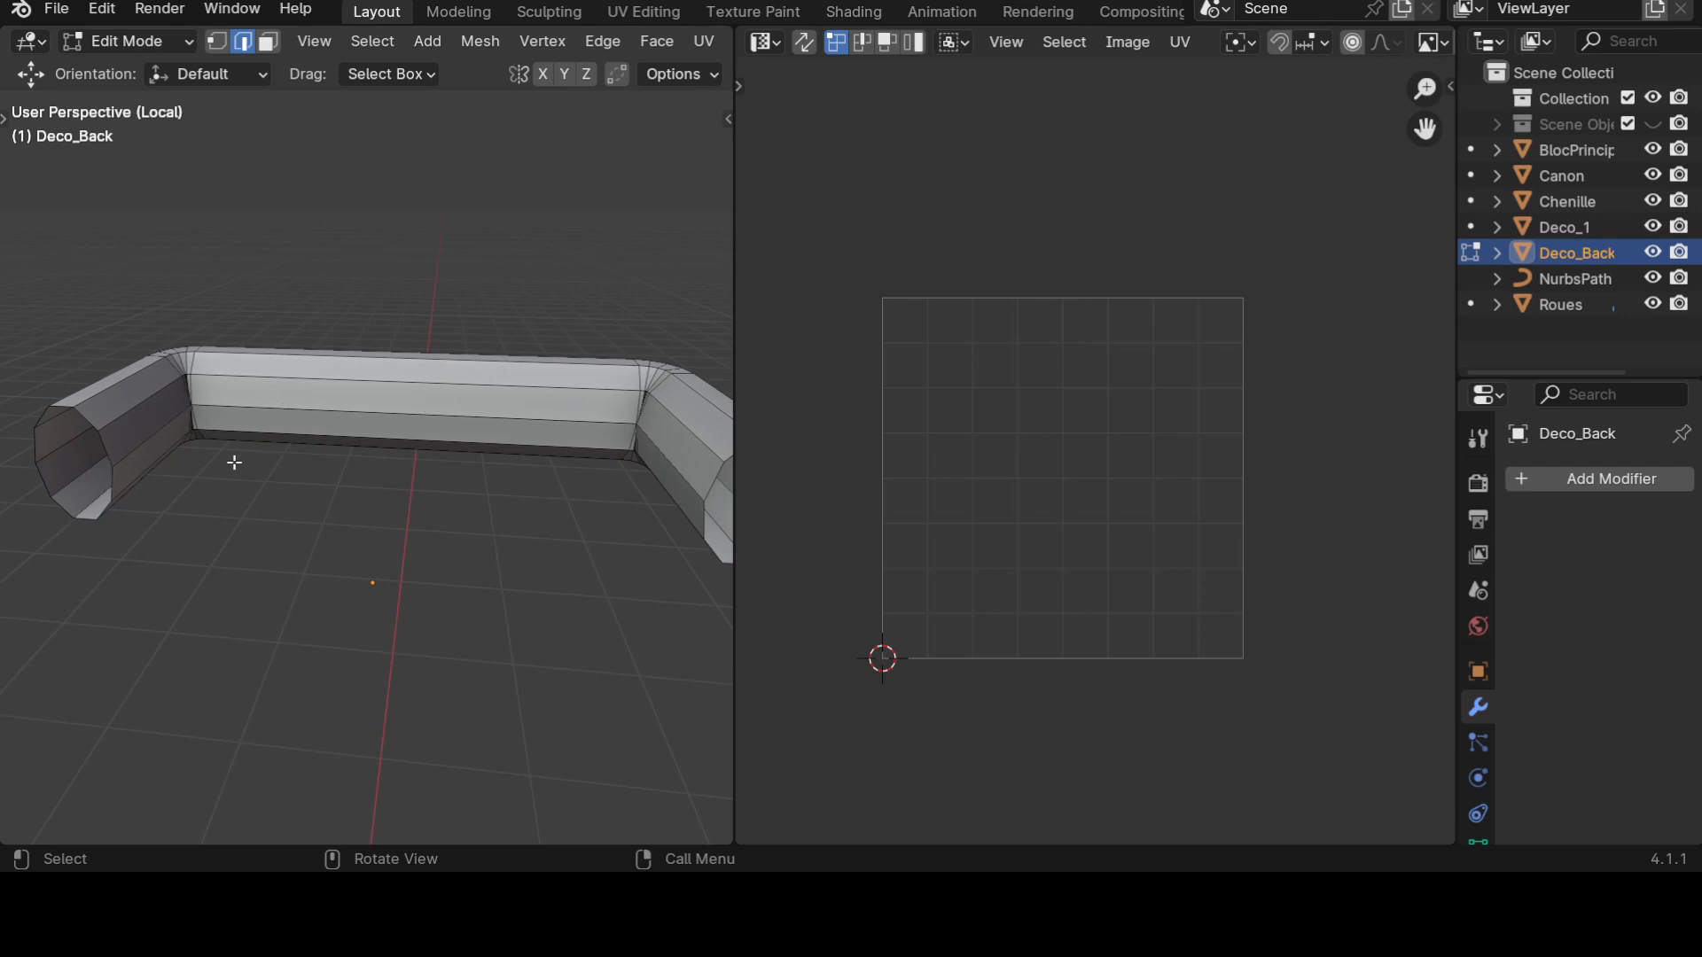
click(148, 436)
shift+click(238, 409)
middle_drag(372, 461, 285, 467)
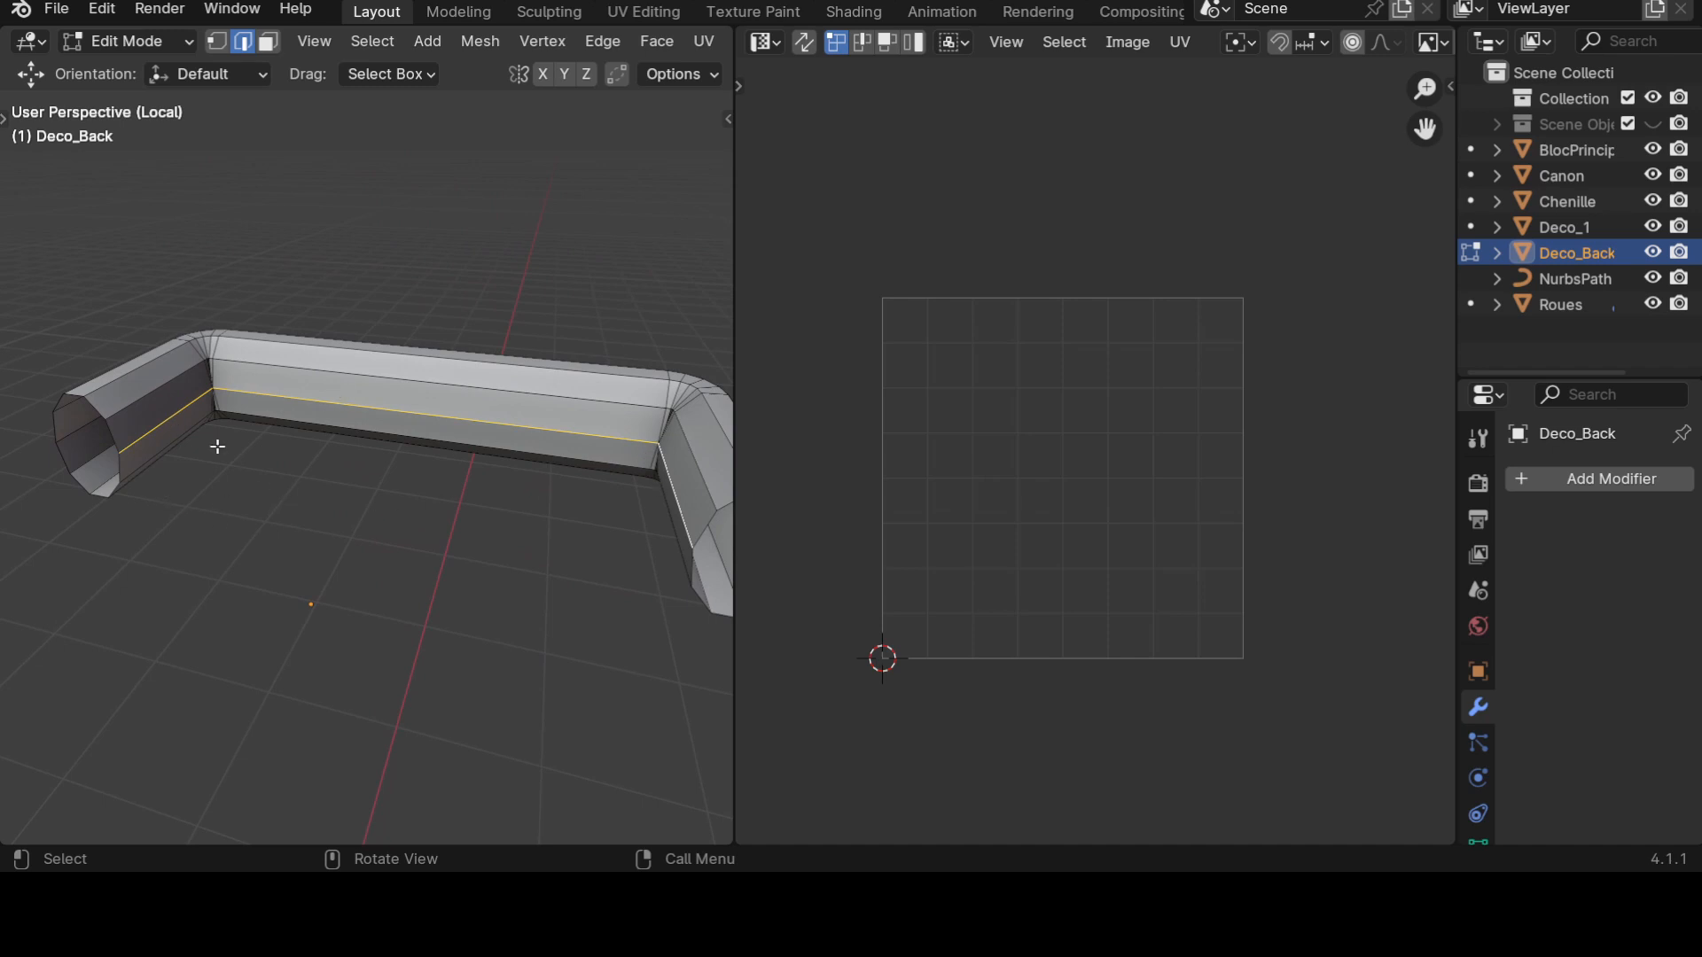
shift+click(280, 401)
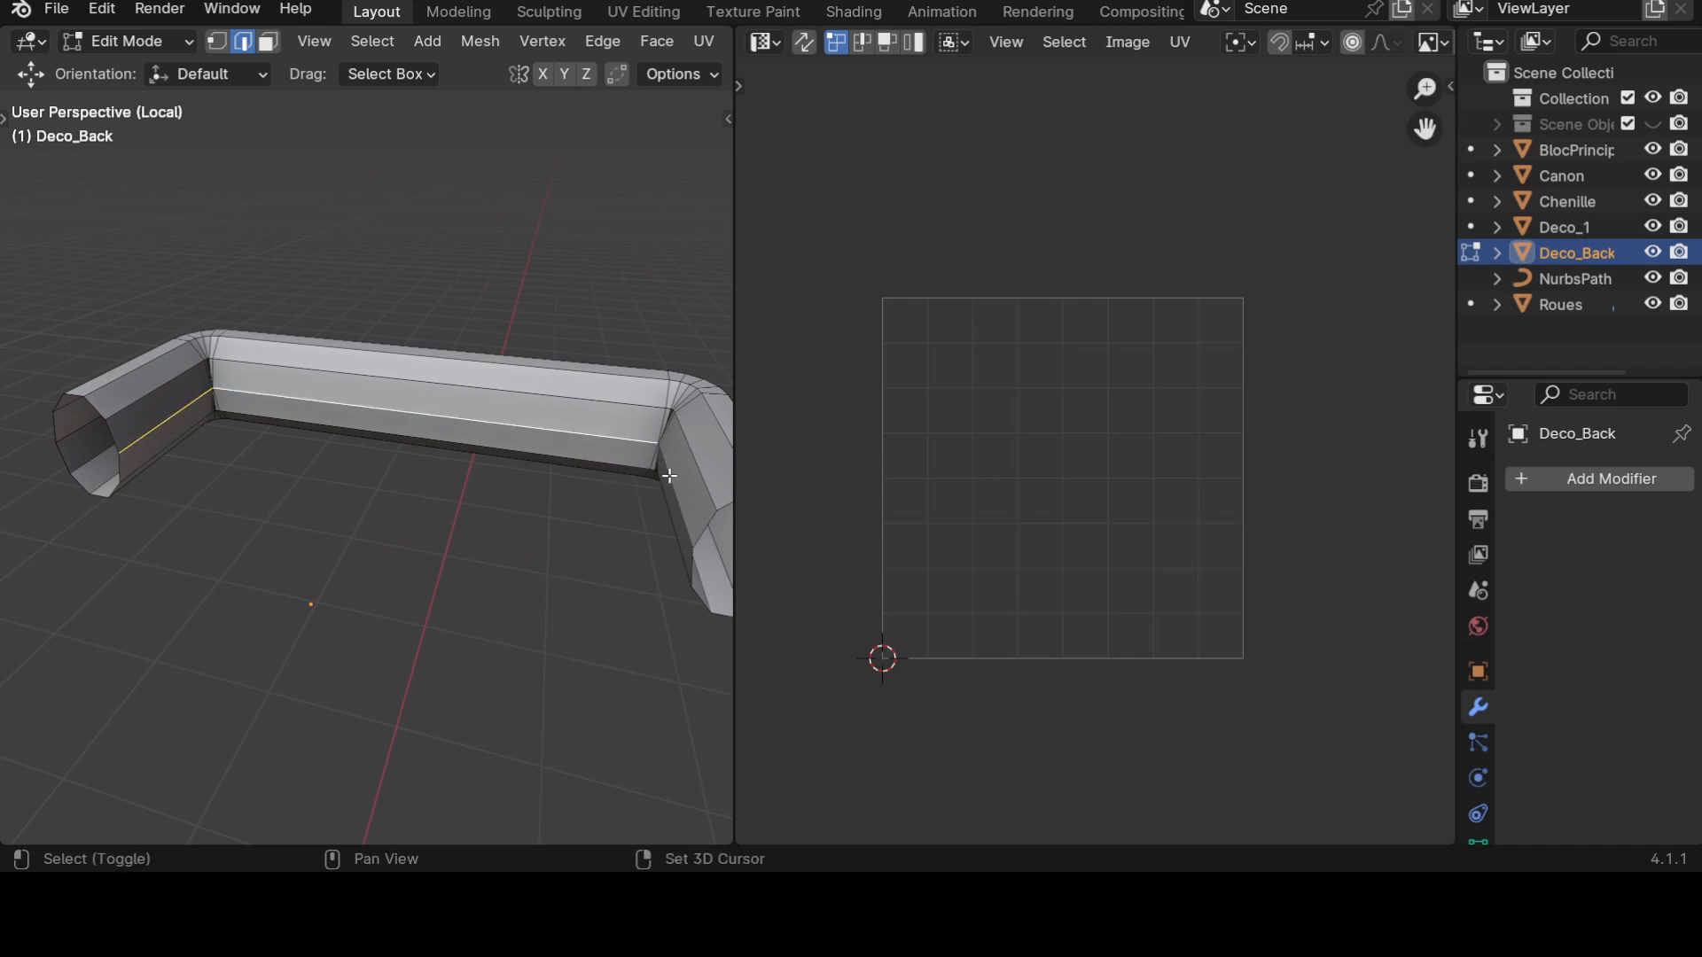
middle_drag(434, 581, 582, 522)
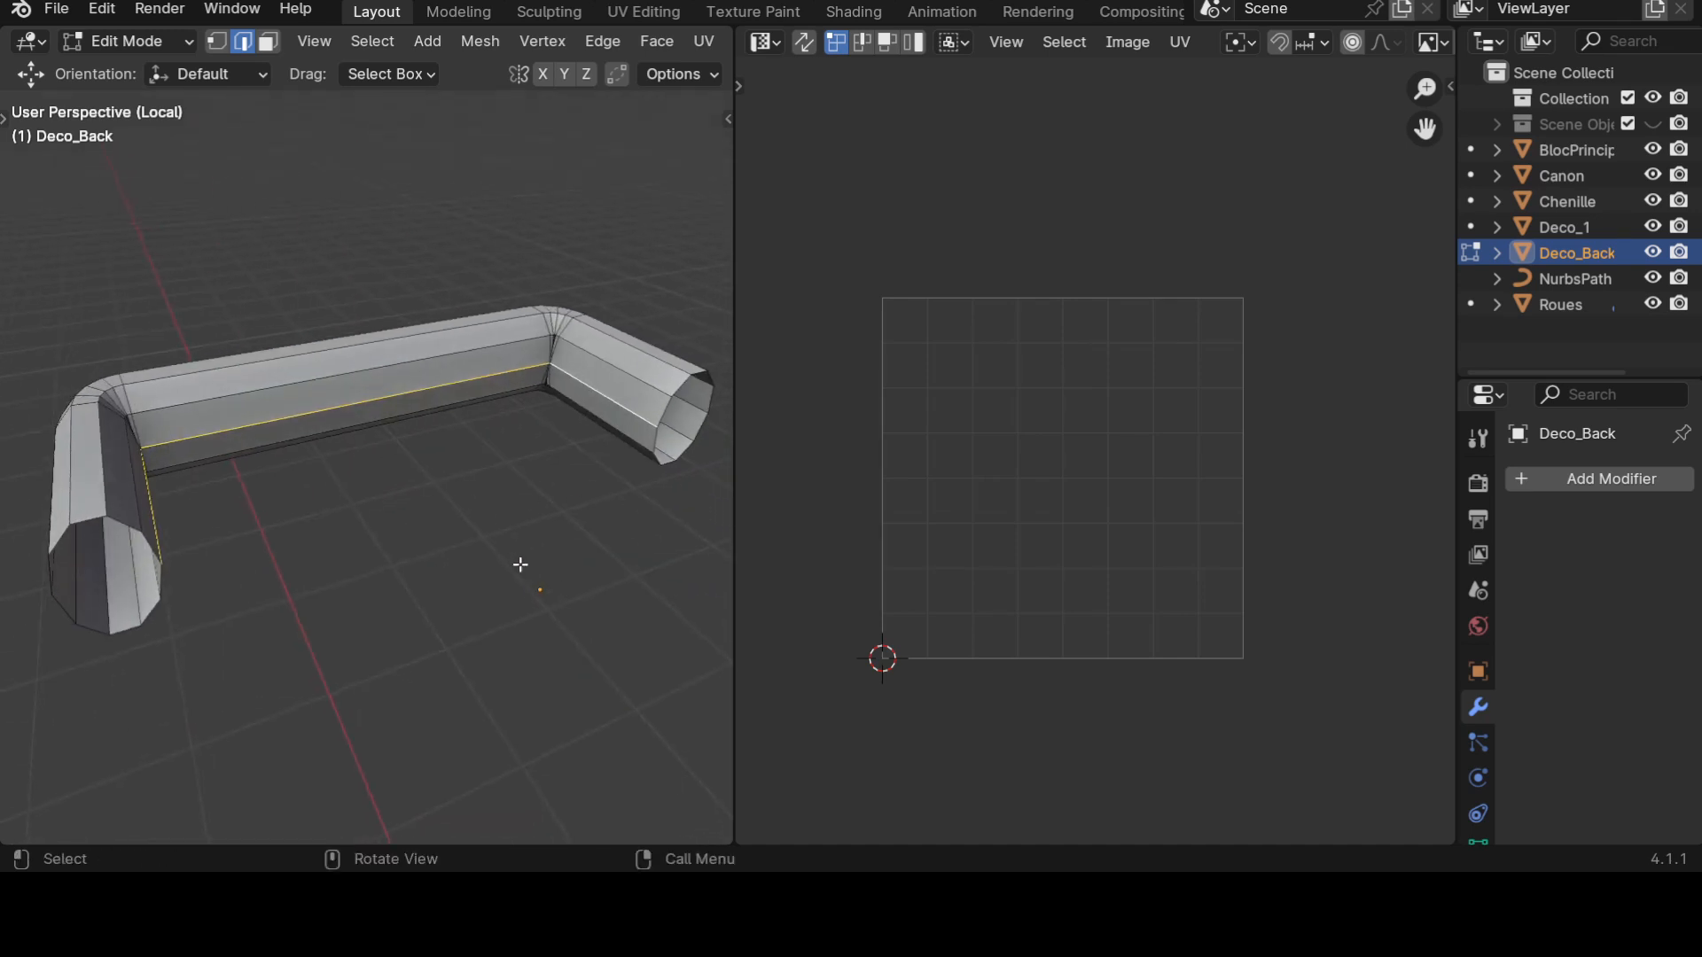
middle_drag(532, 620, 414, 638)
click(413, 637)
Select the lengthwise edge loop running along the rear handle's inner side and mark it as a seam.
scroll(408, 635, up, 1)
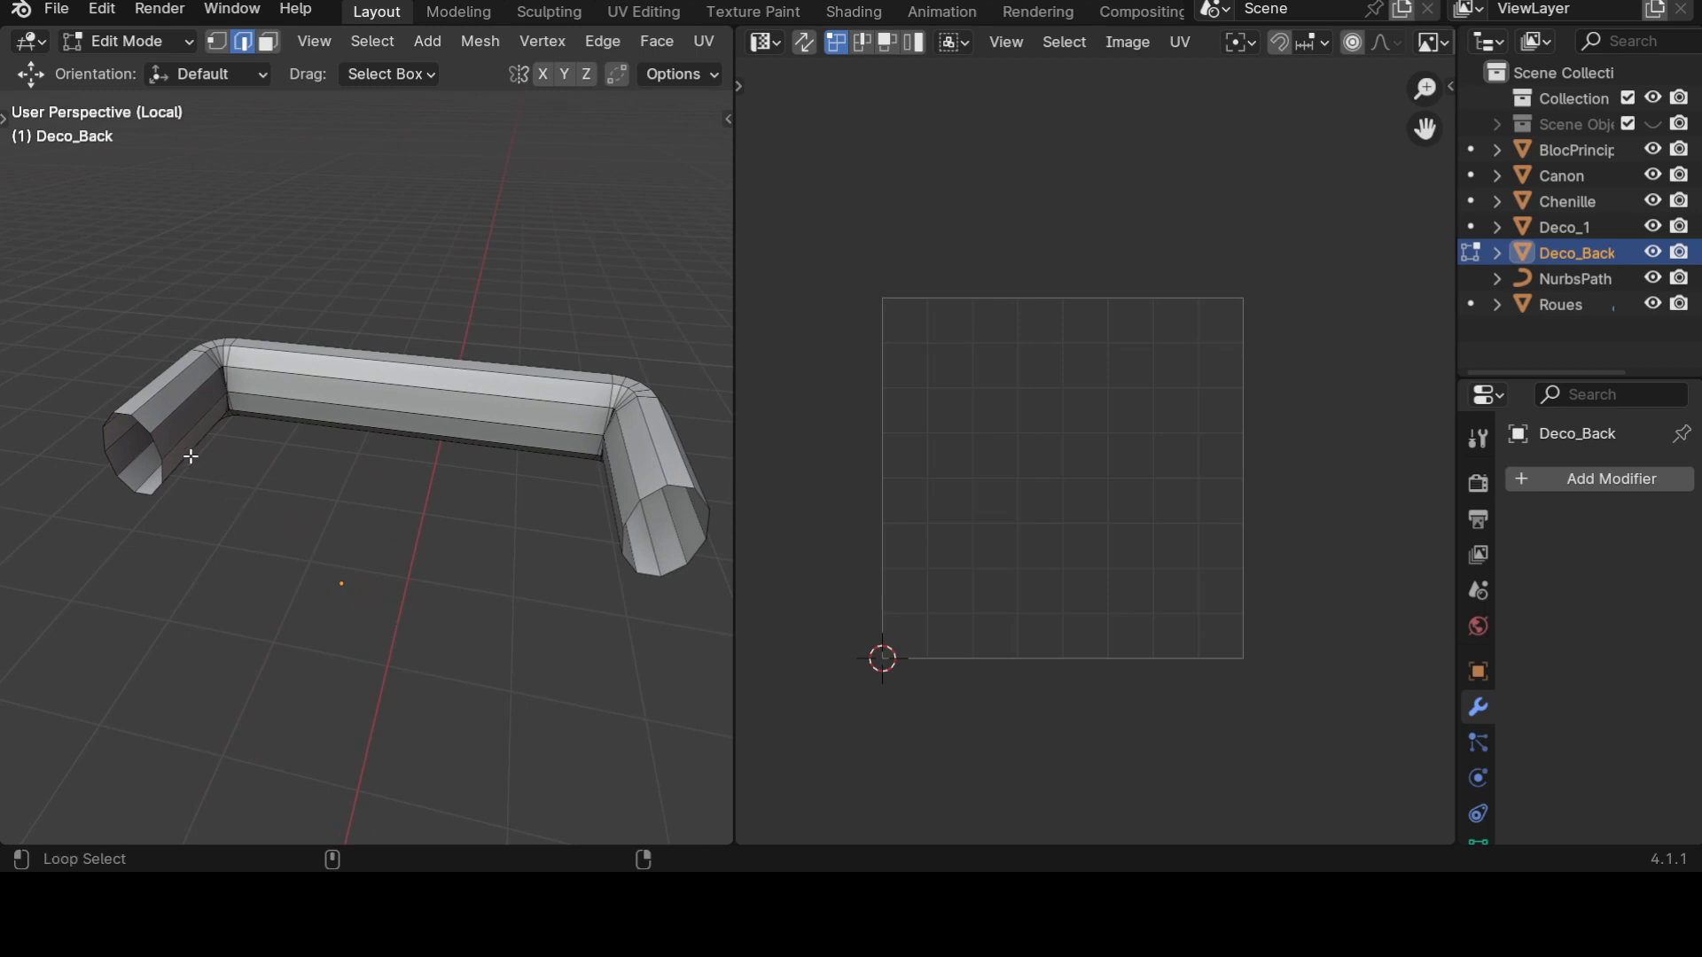
alt+click(193, 425)
middle_drag(192, 425, 323, 536)
key(ctrl+e)
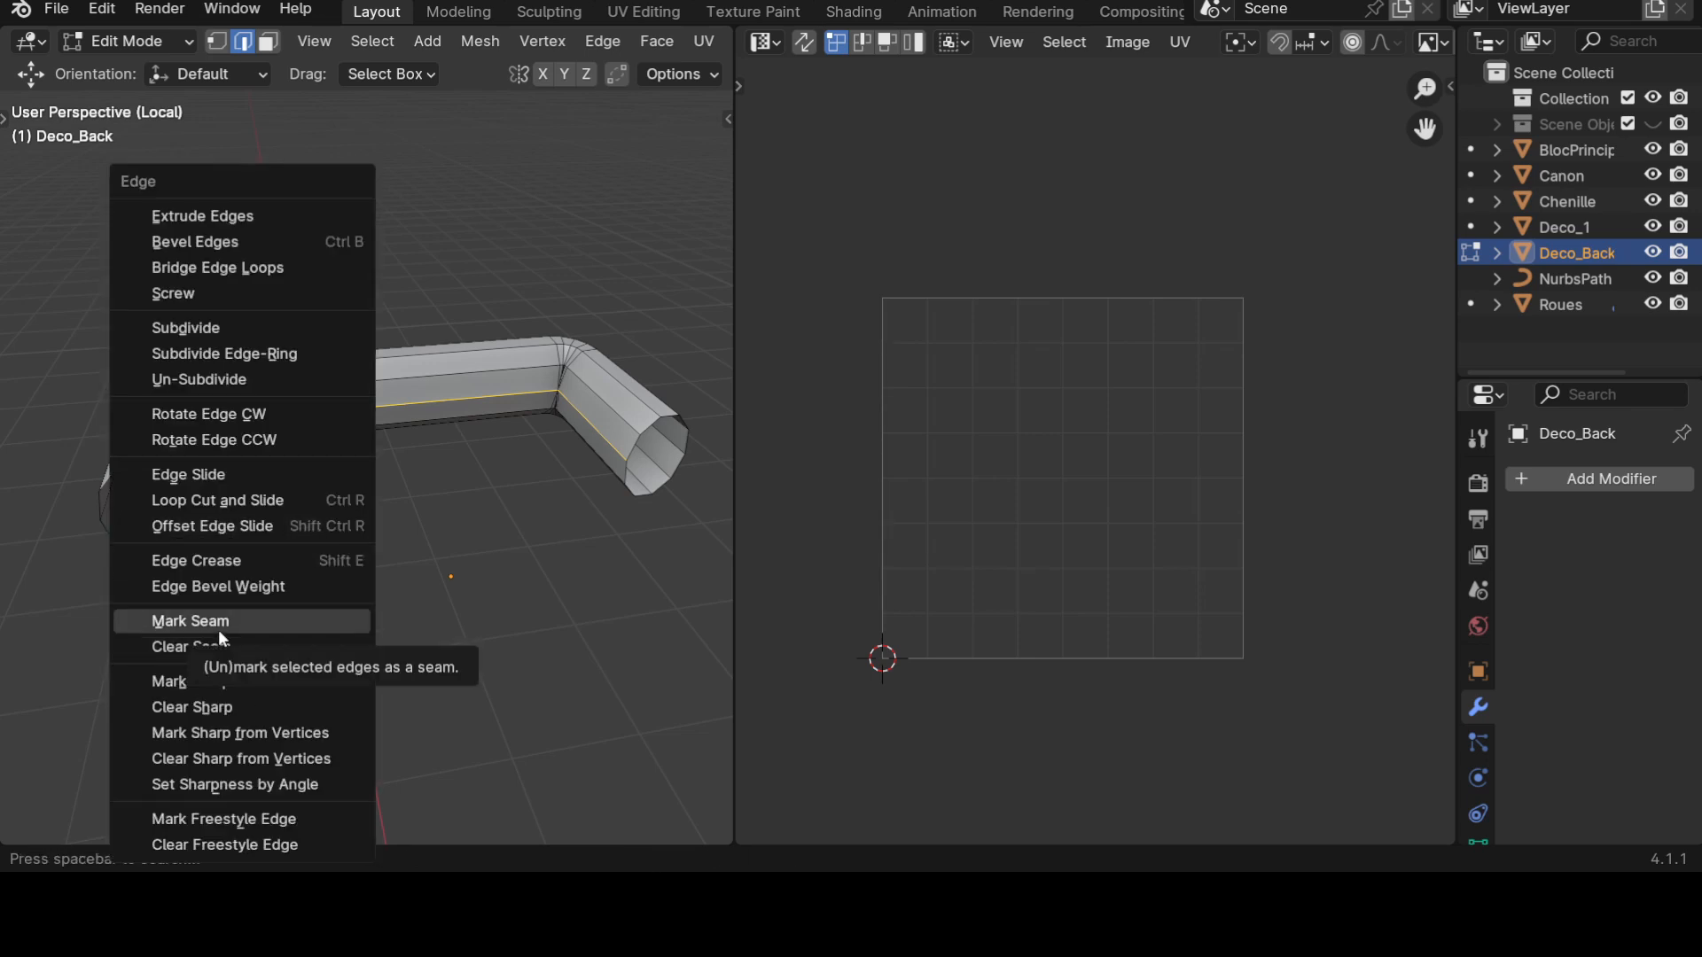
click(189, 621)
click(467, 625)
Select the rear handle's entire mesh, unwrap it, and fit the resulting UV island in the UV Editor.
middle_drag(387, 578, 431, 629)
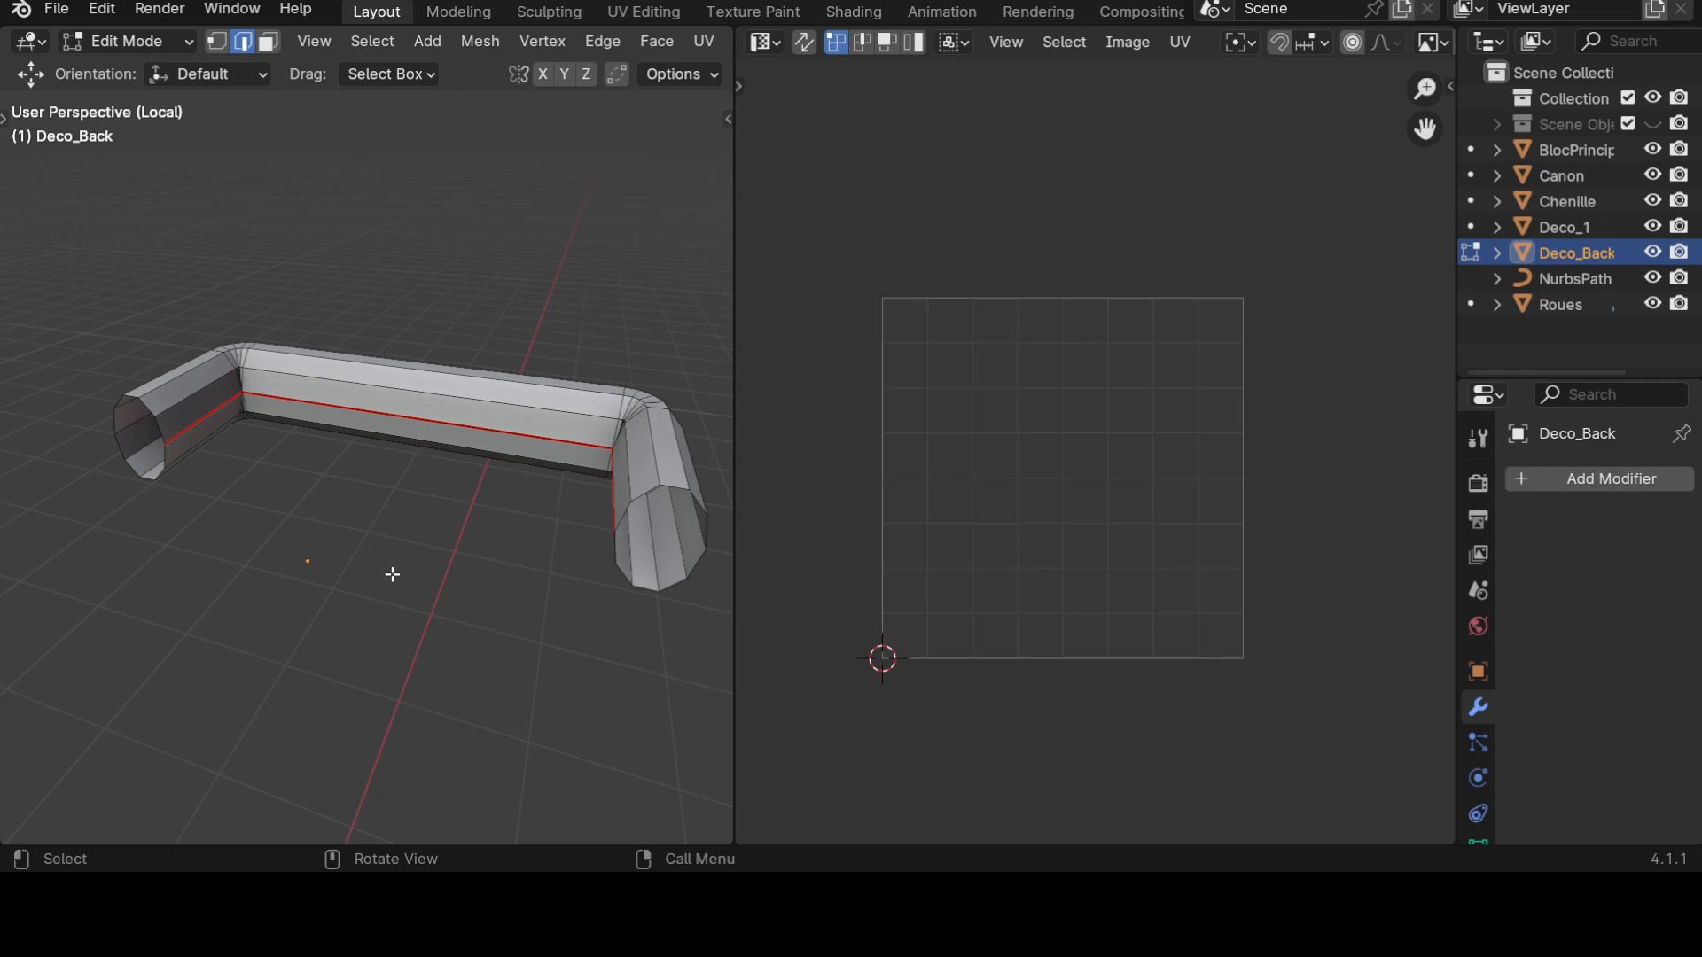
key(a)
key(u)
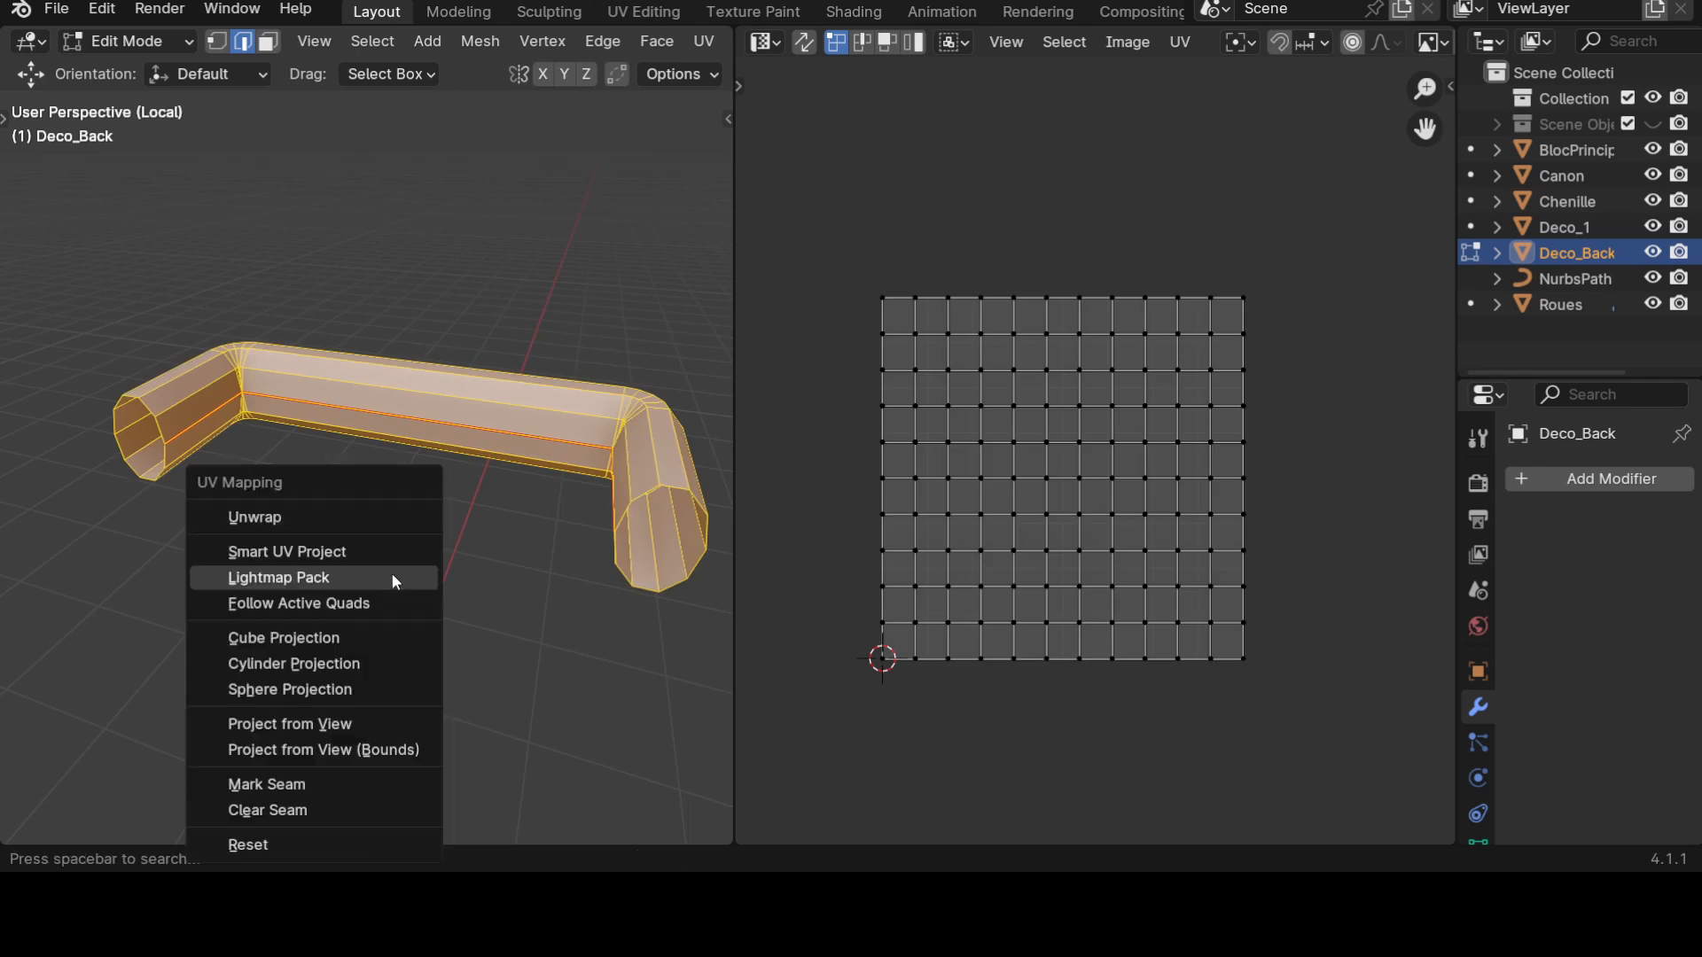
click(290, 523)
scroll(986, 532, up, 3)
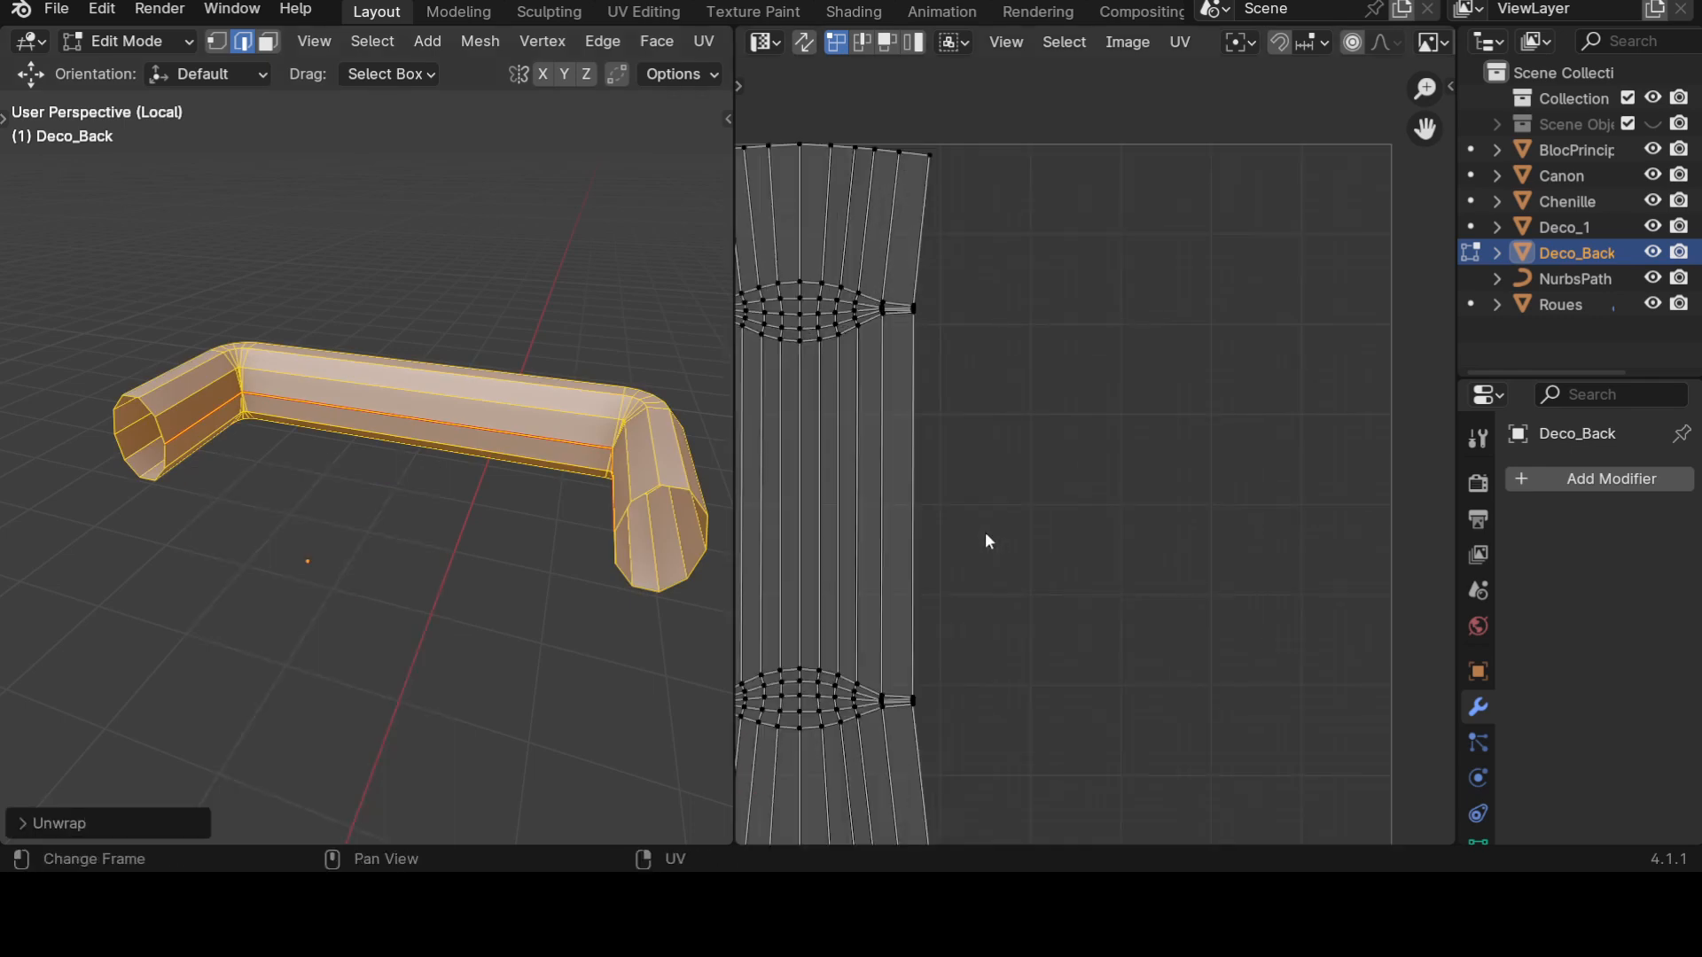
scroll(979, 535, down, 2)
shift+middle_drag(965, 546, 1052, 502)
scroll(1051, 503, down, 2)
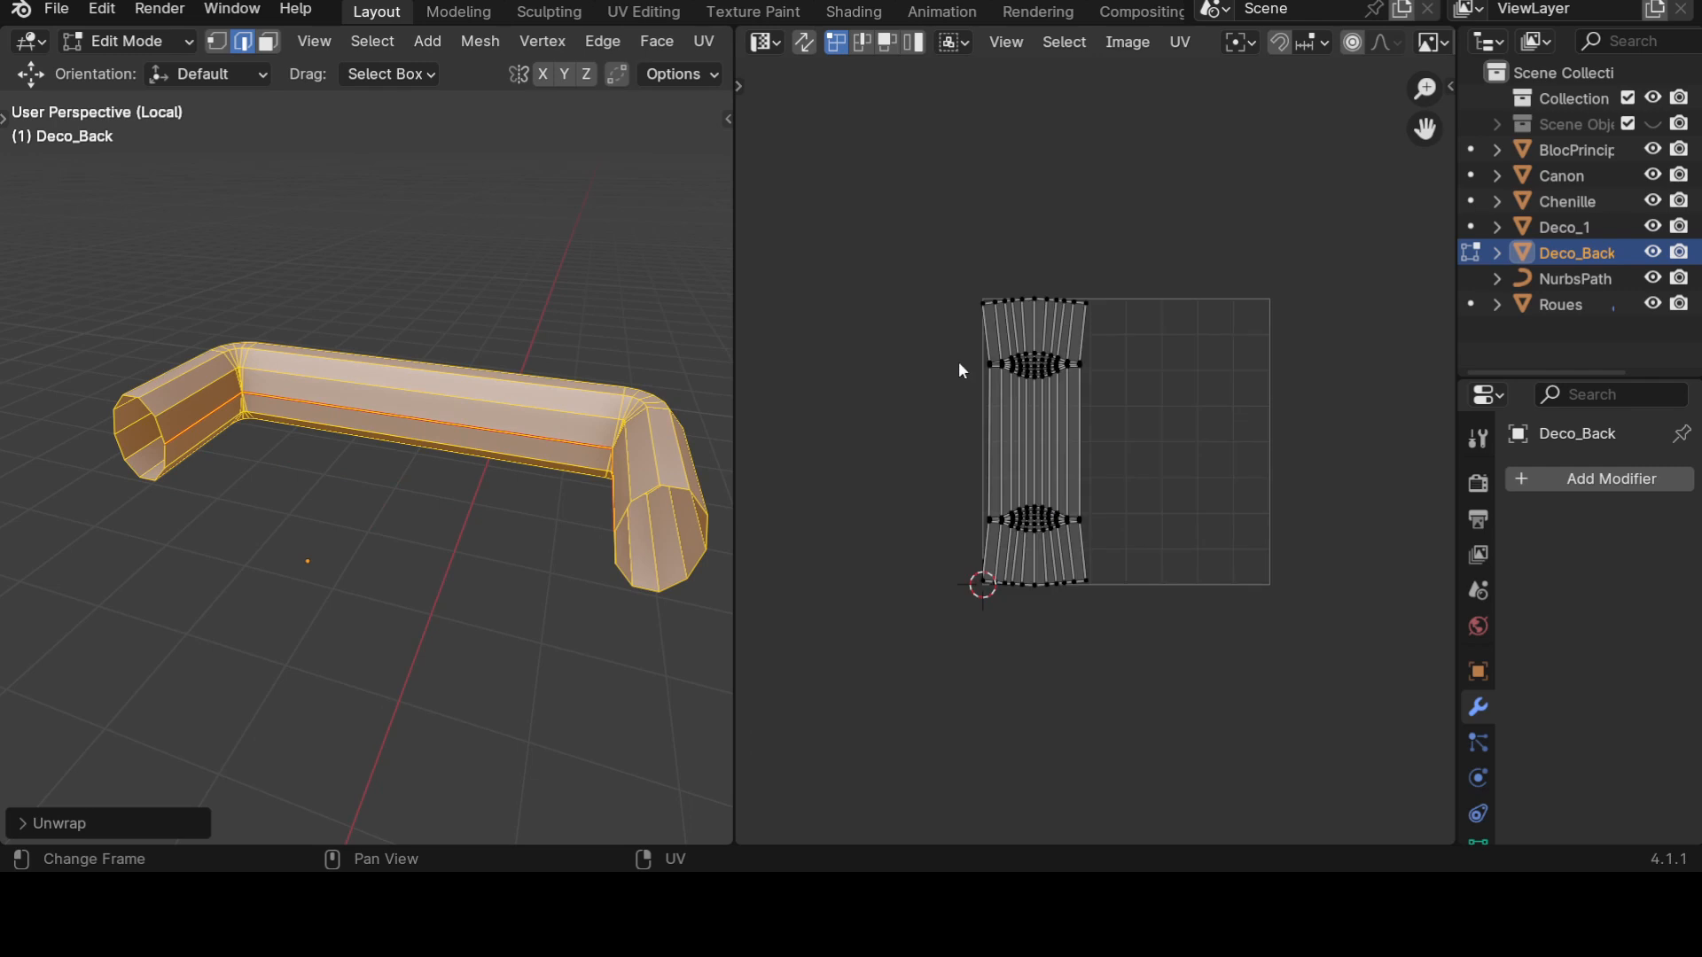
scroll(973, 424, up, 2)
scroll(452, 579, down, 3)
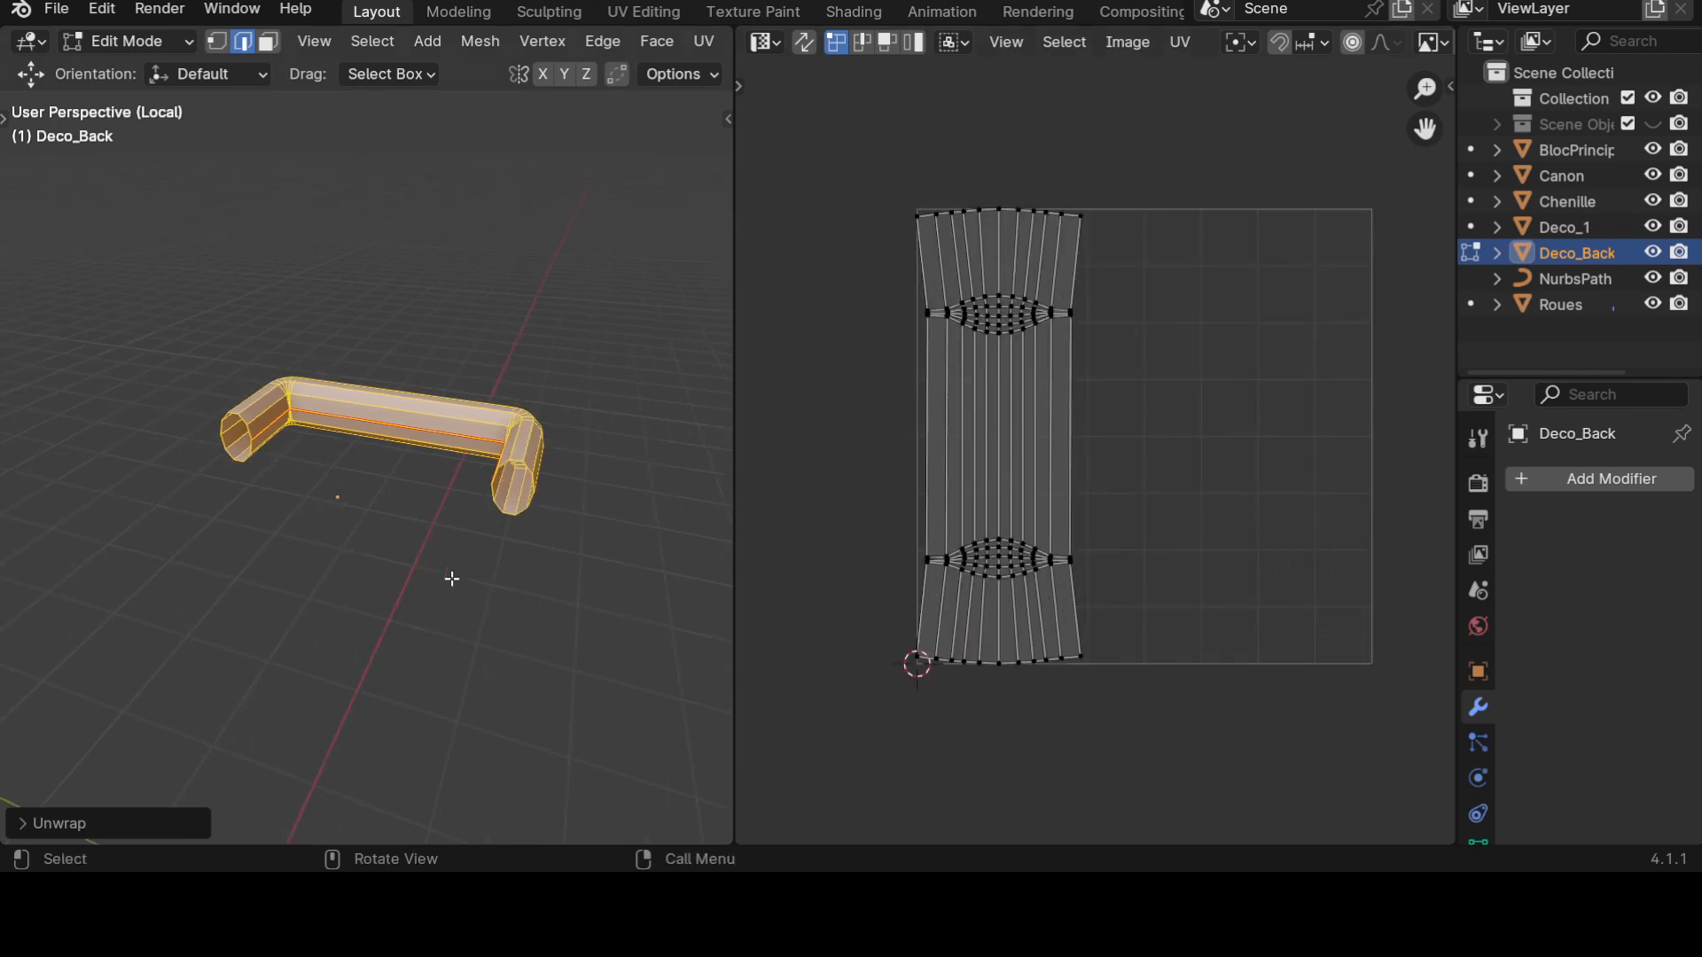
Return the rear handle to Object Mode and leave local view to show the full tank.
key(Tab)
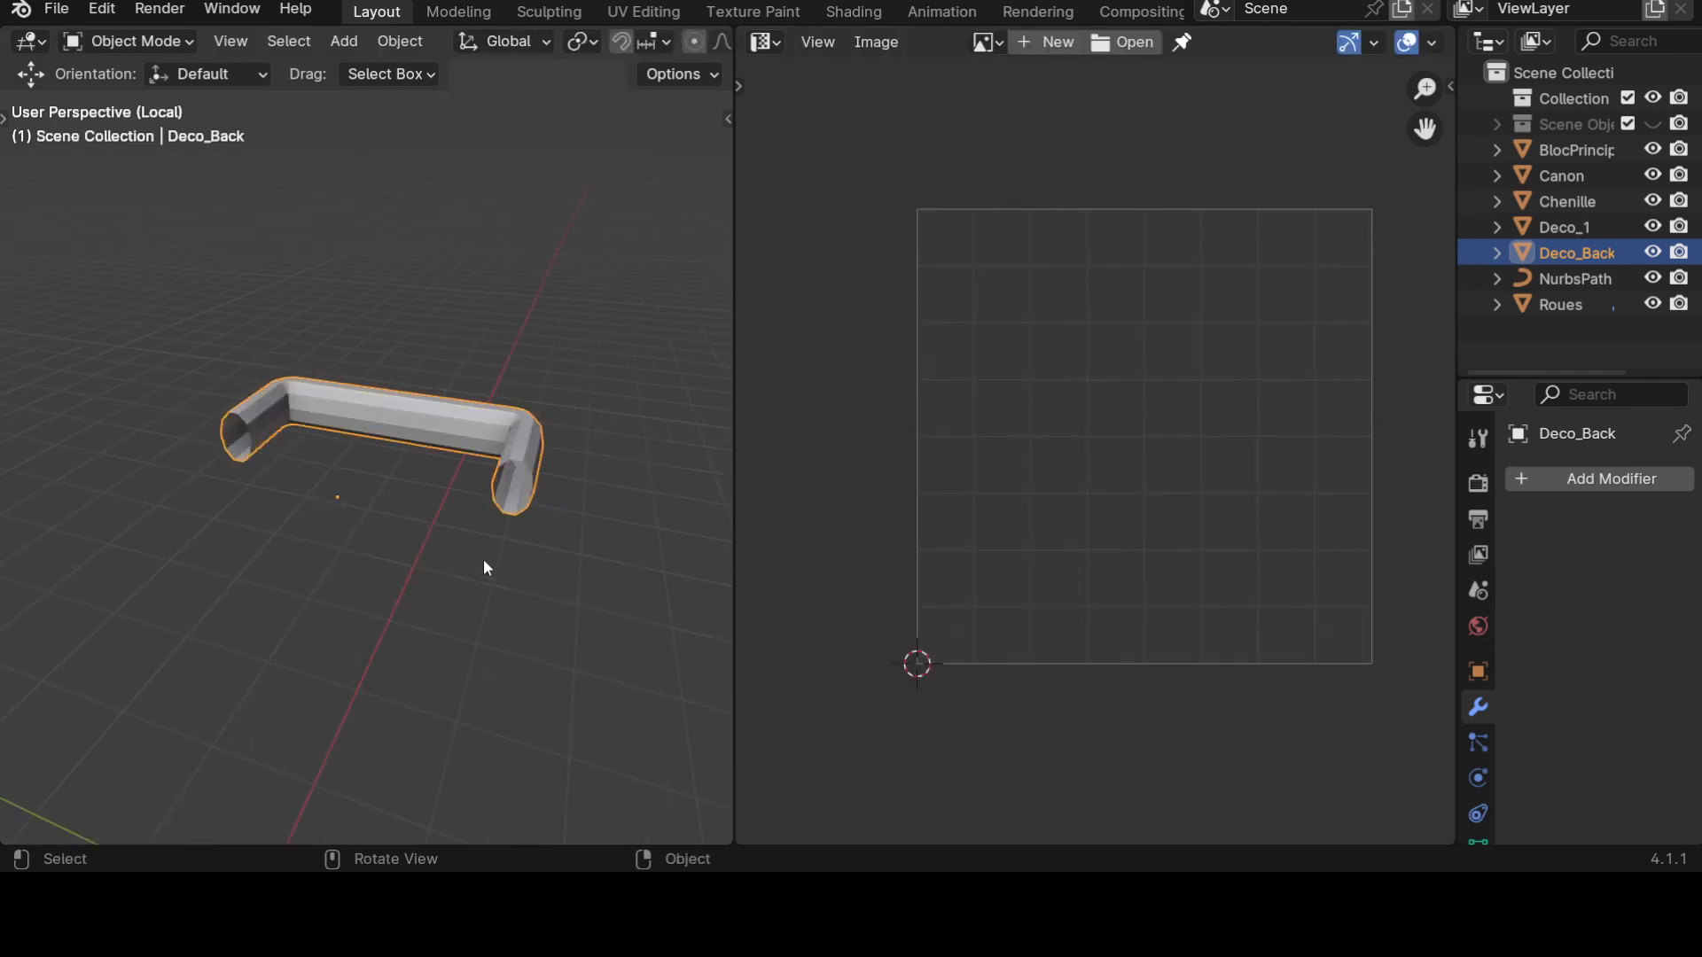
key(KP_Divide)
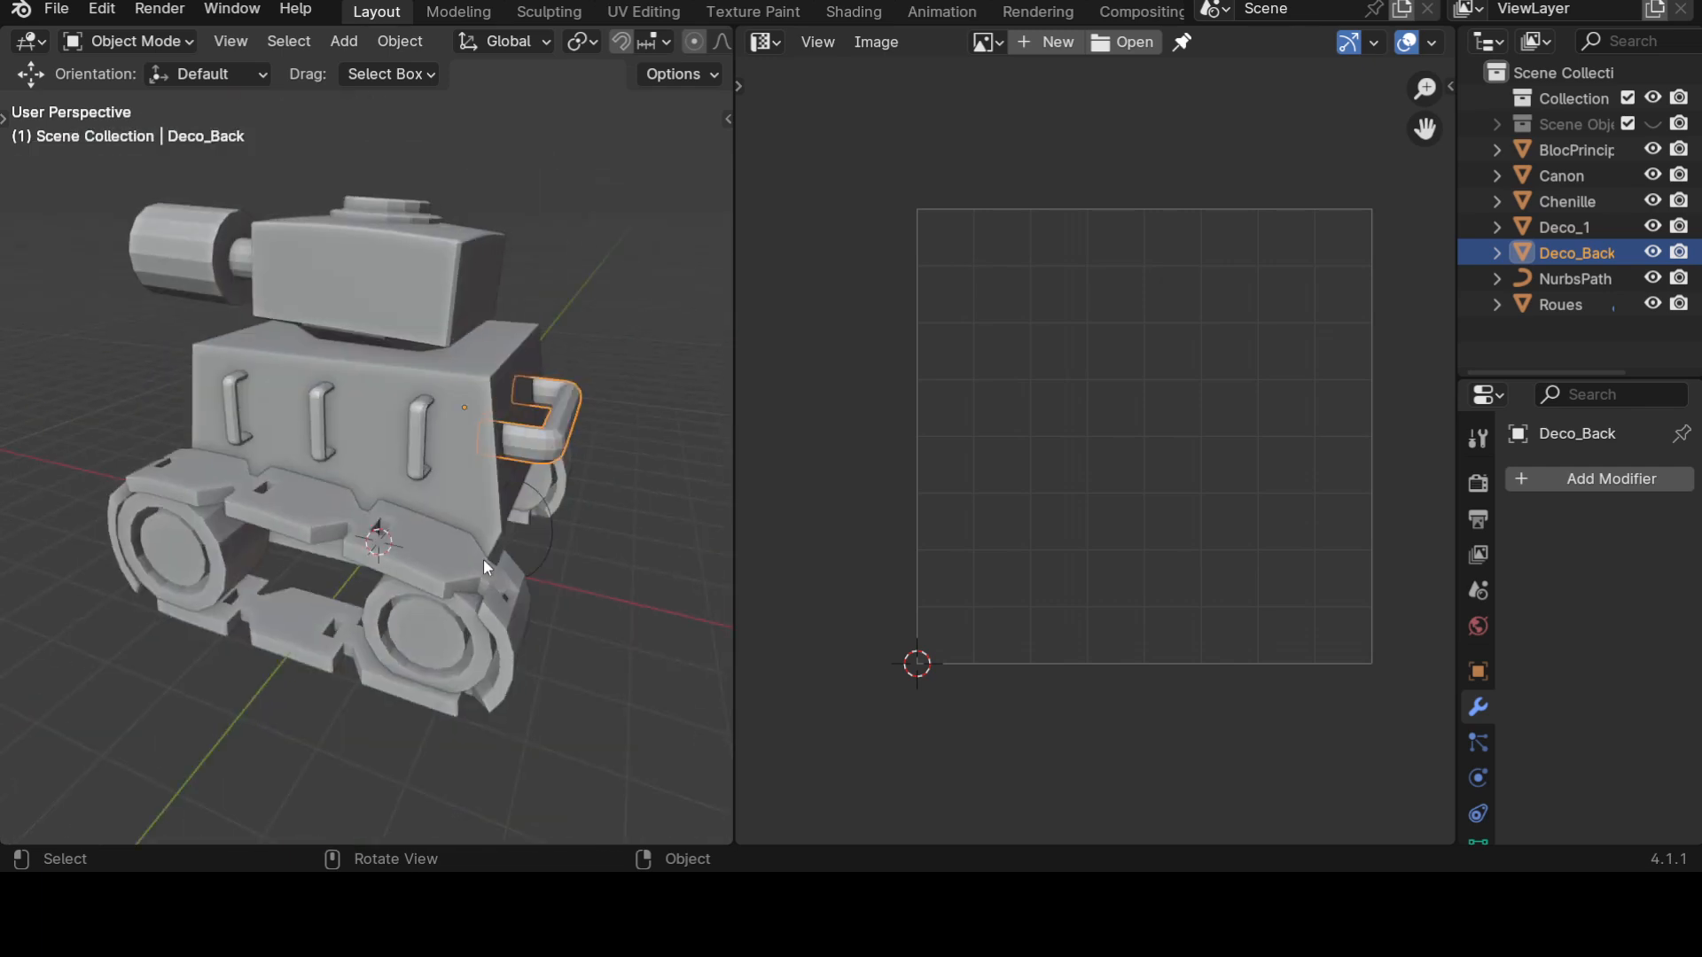
middle_drag(497, 557, 353, 503)
Select the side handles, Deco_1, and isolate them in local view.
click(379, 481)
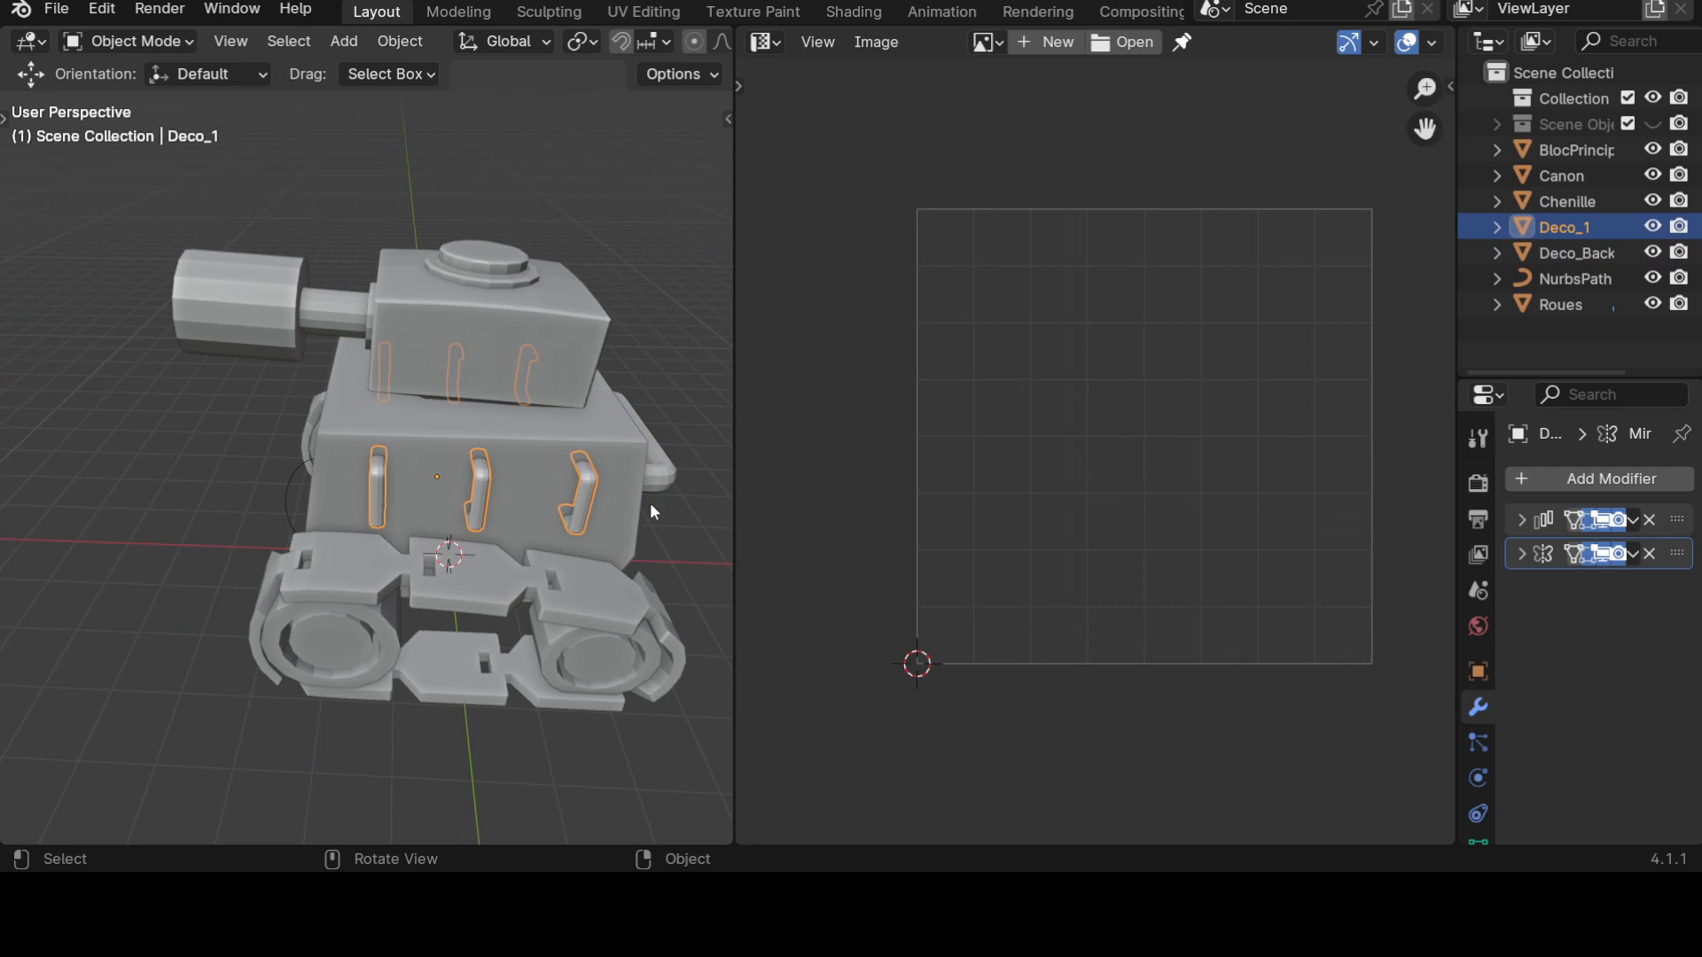
middle_drag(641, 468, 588, 529)
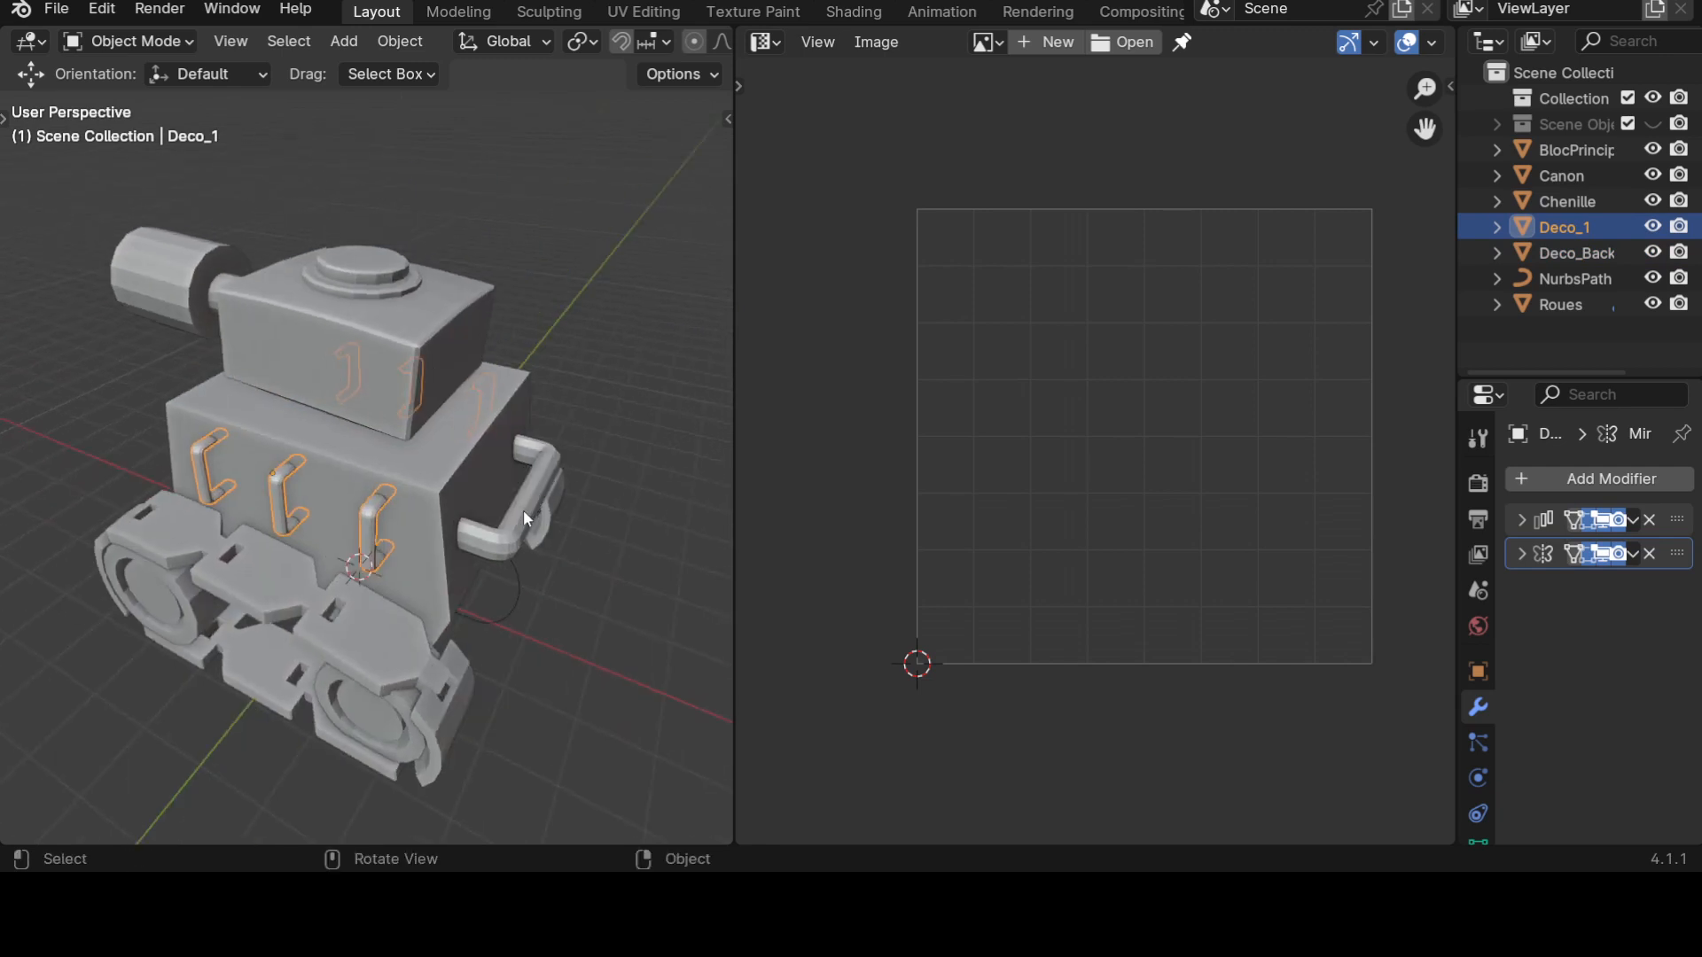
middle_drag(390, 630, 487, 639)
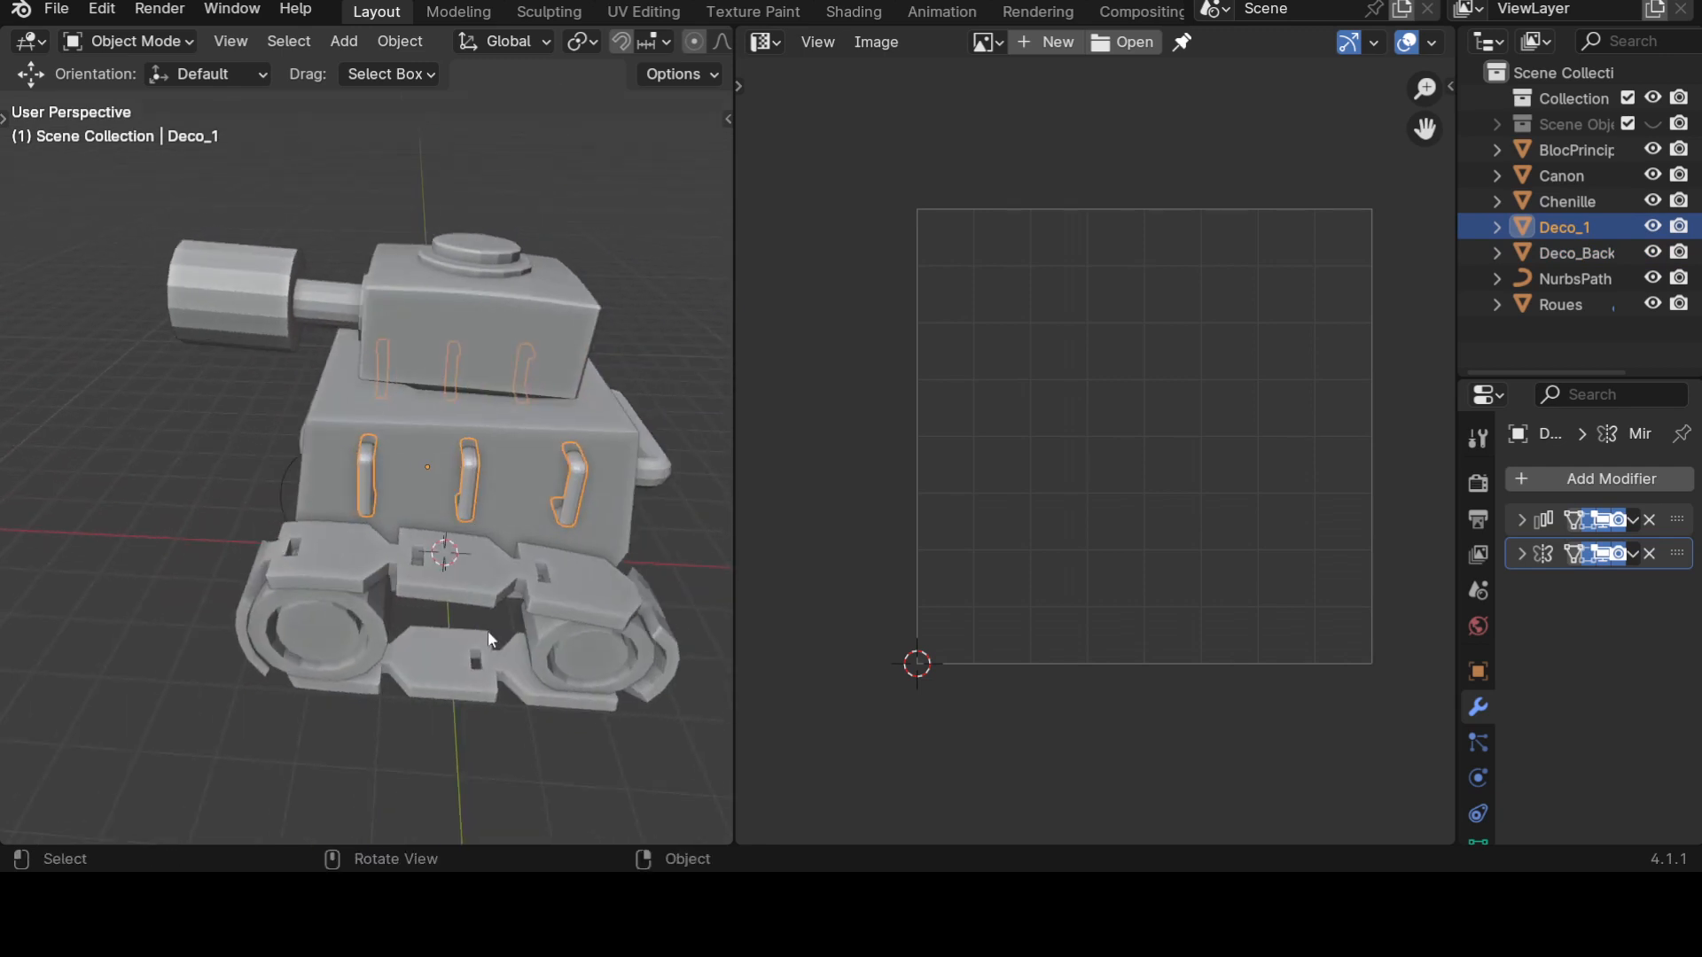
key(KP_Divide)
scroll(487, 630, down, 2)
middle_drag(485, 629, 511, 702)
scroll(612, 667, down, 3)
scroll(510, 702, up, 1)
scroll(479, 422, up, 2)
scroll(477, 422, down, 2)
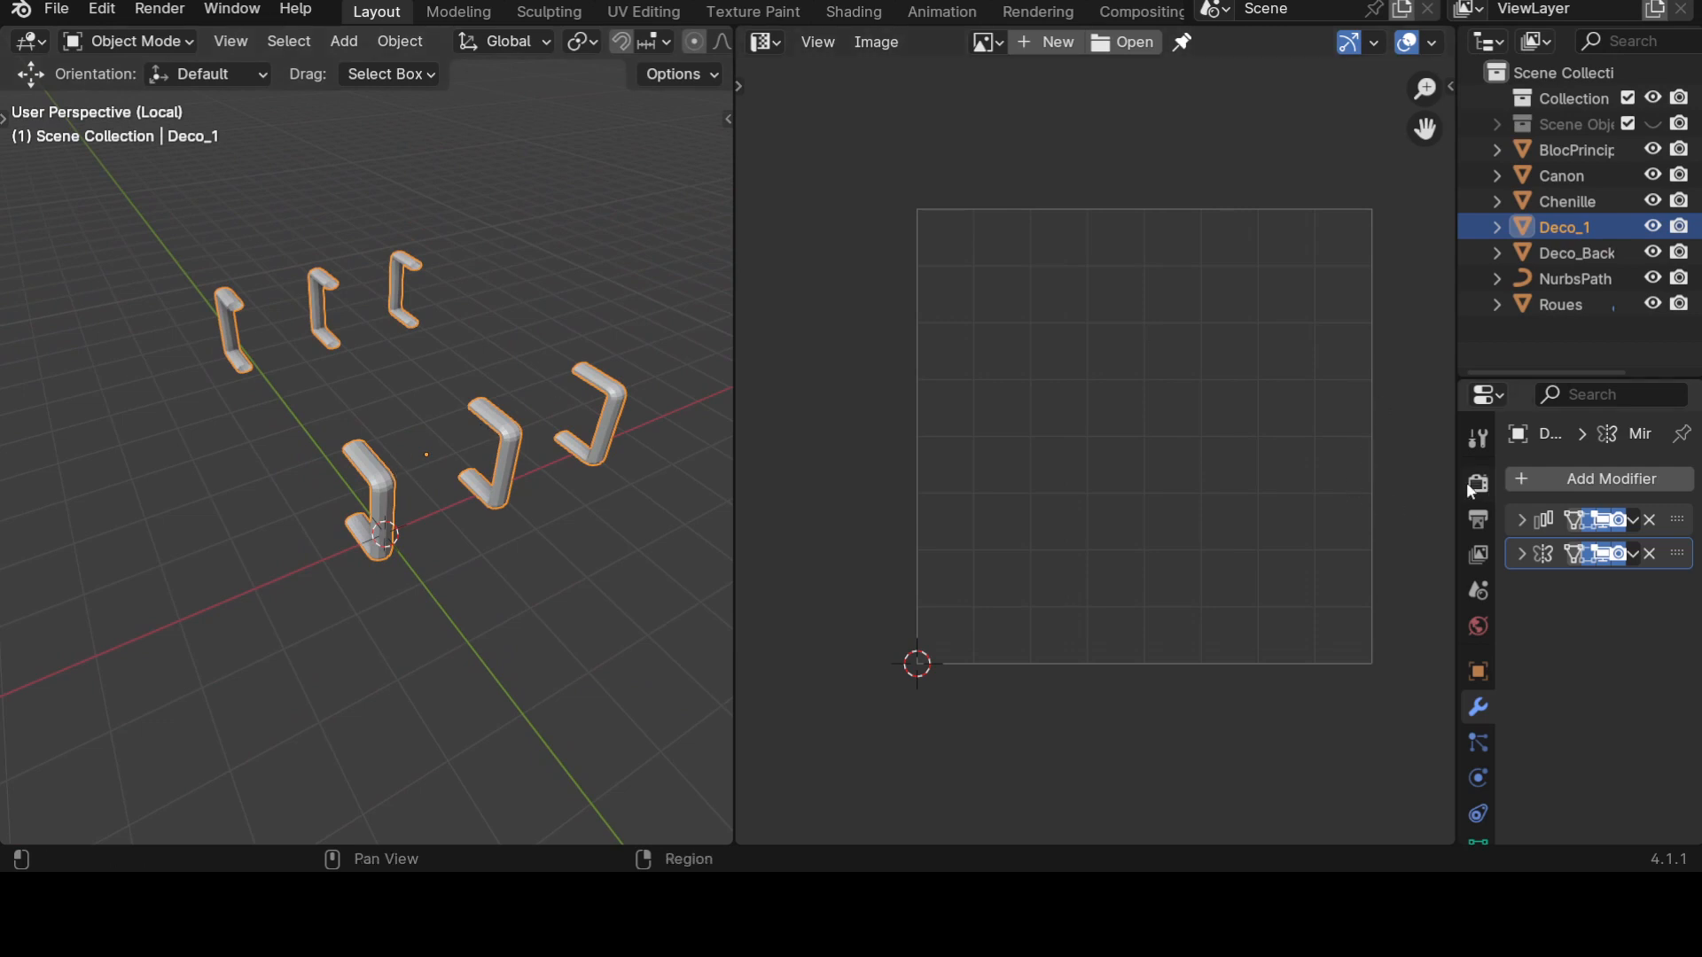
Widen the Properties editor and turn off viewport display of Deco_1's Array and Mirror modifiers.
drag(1457, 486, 1274, 487)
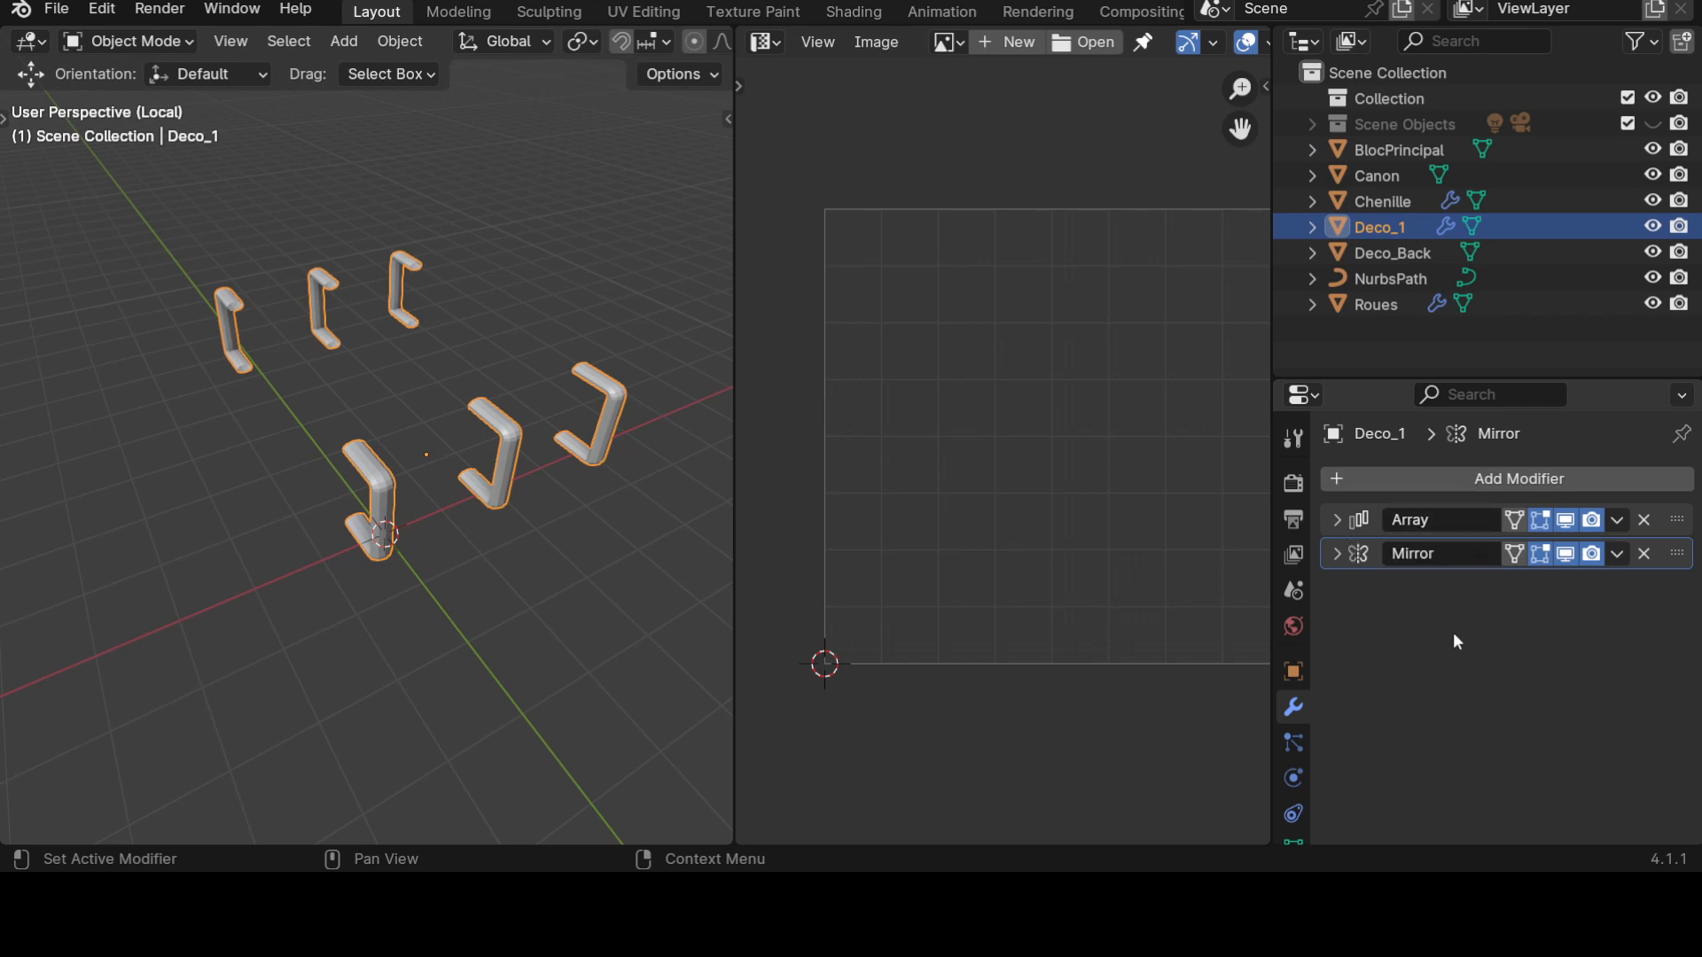
click(1566, 520)
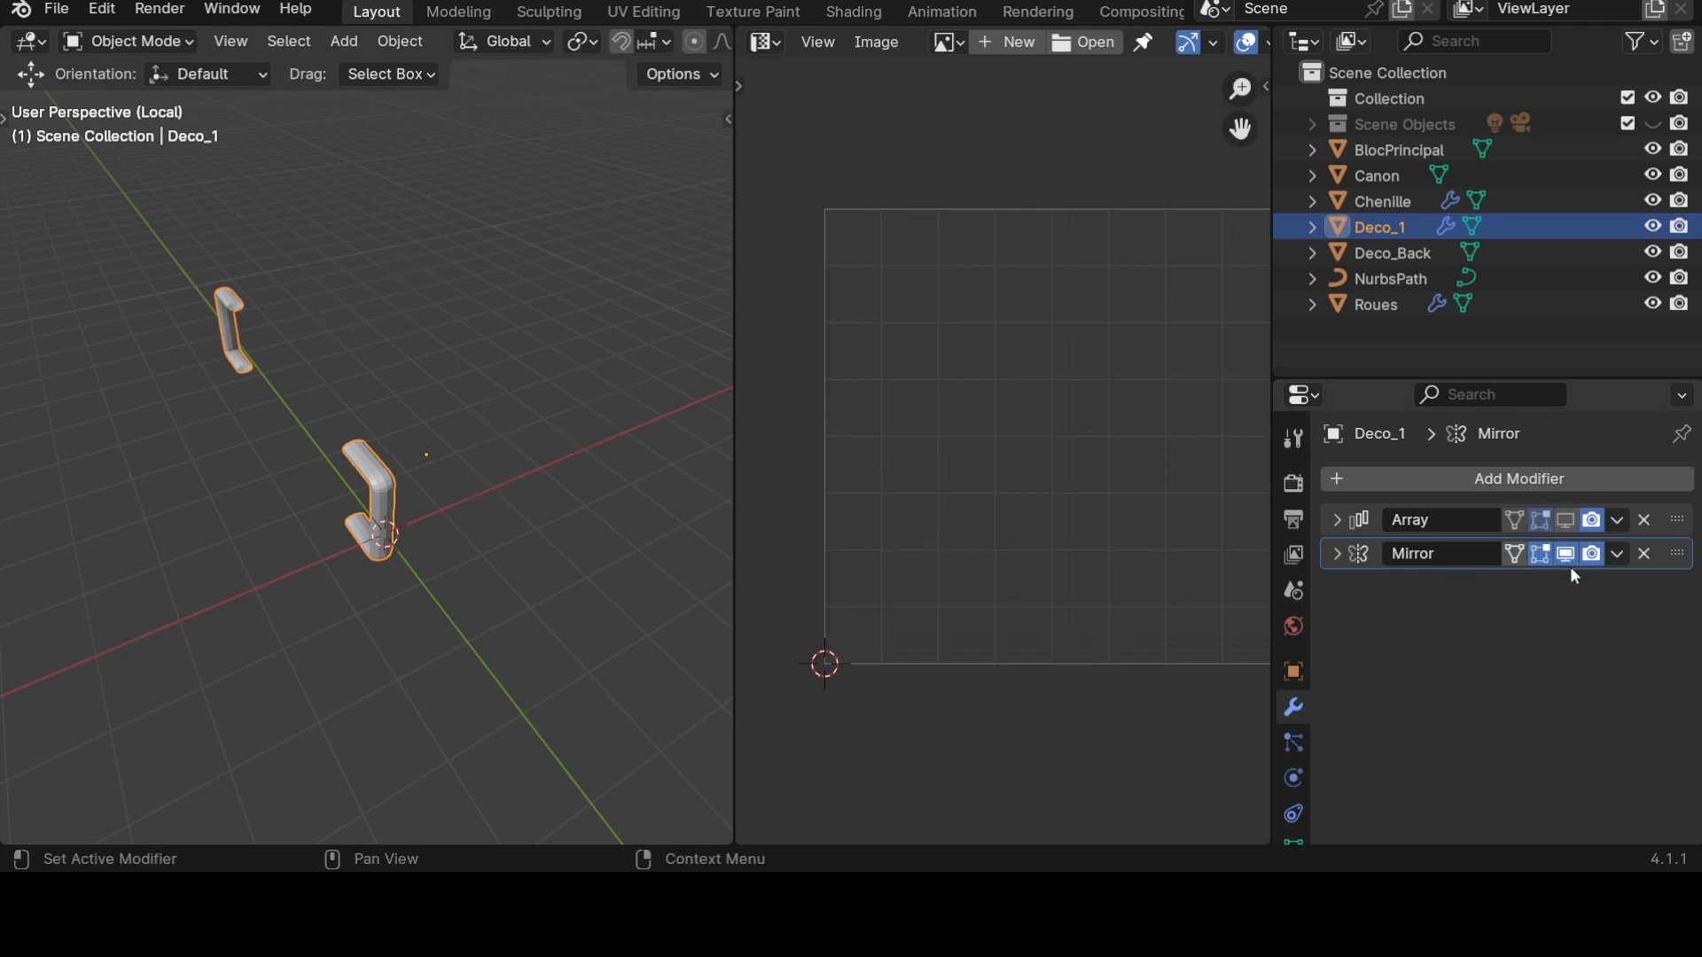
click(1567, 555)
scroll(381, 563, up, 3)
scroll(396, 571, down, 2)
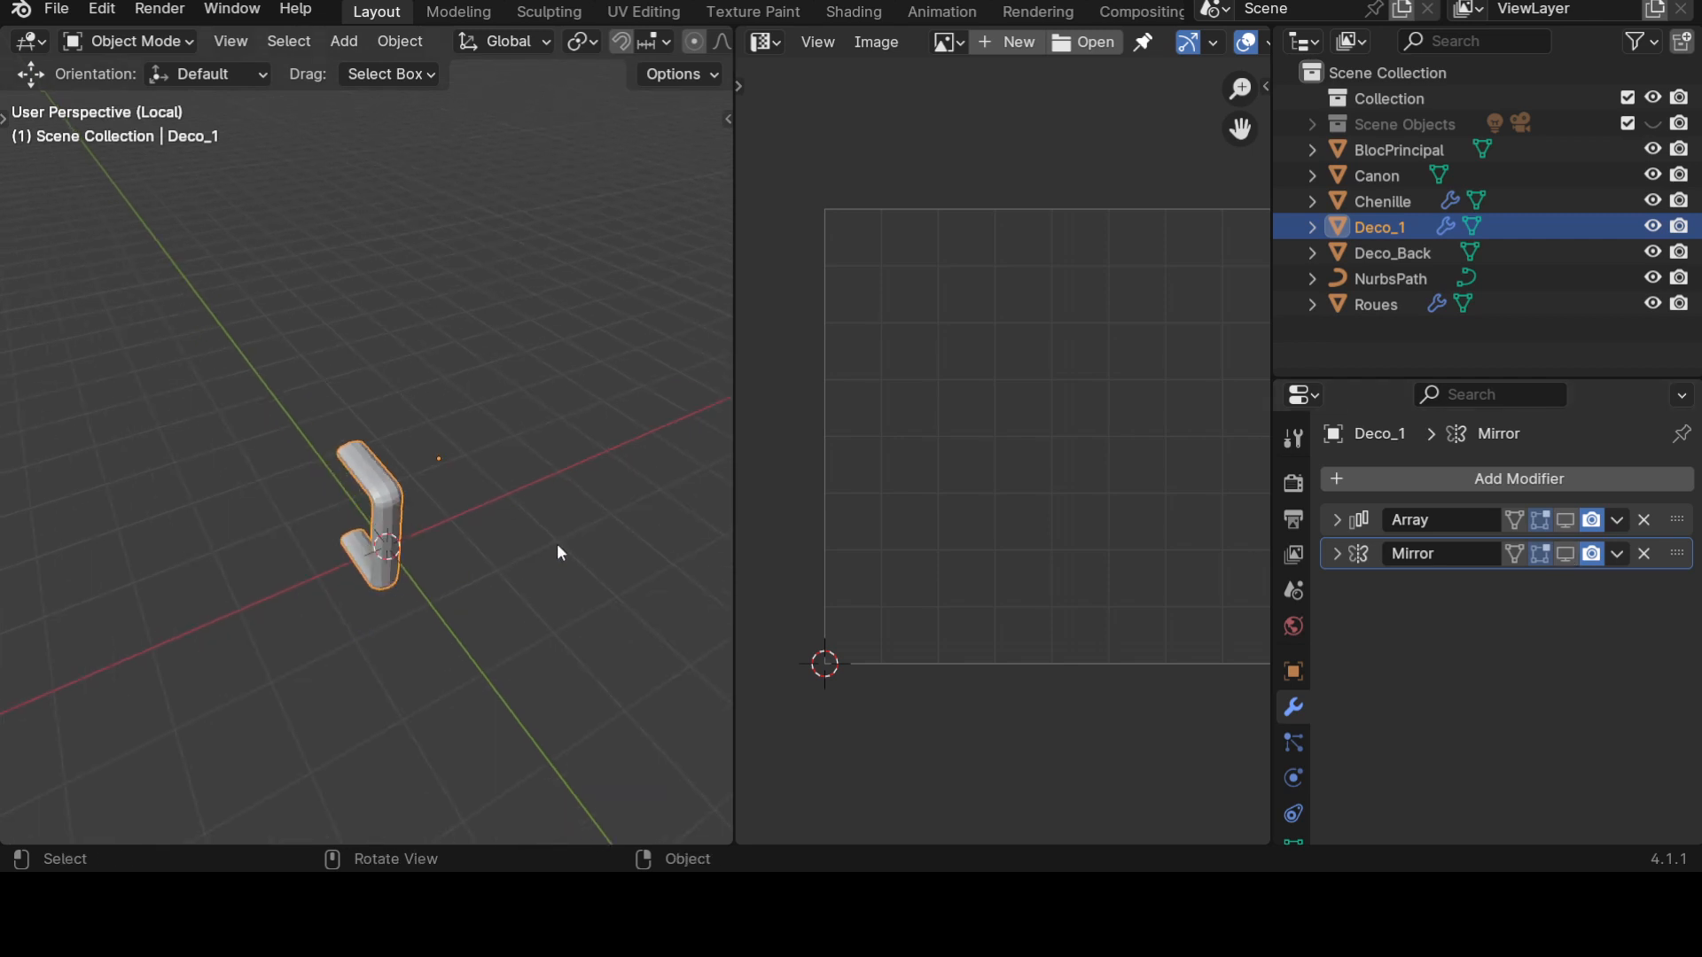
Turn viewport display of Deco_1's Mirror and Array modifiers back on.
click(1567, 554)
scroll(612, 439, down, 2)
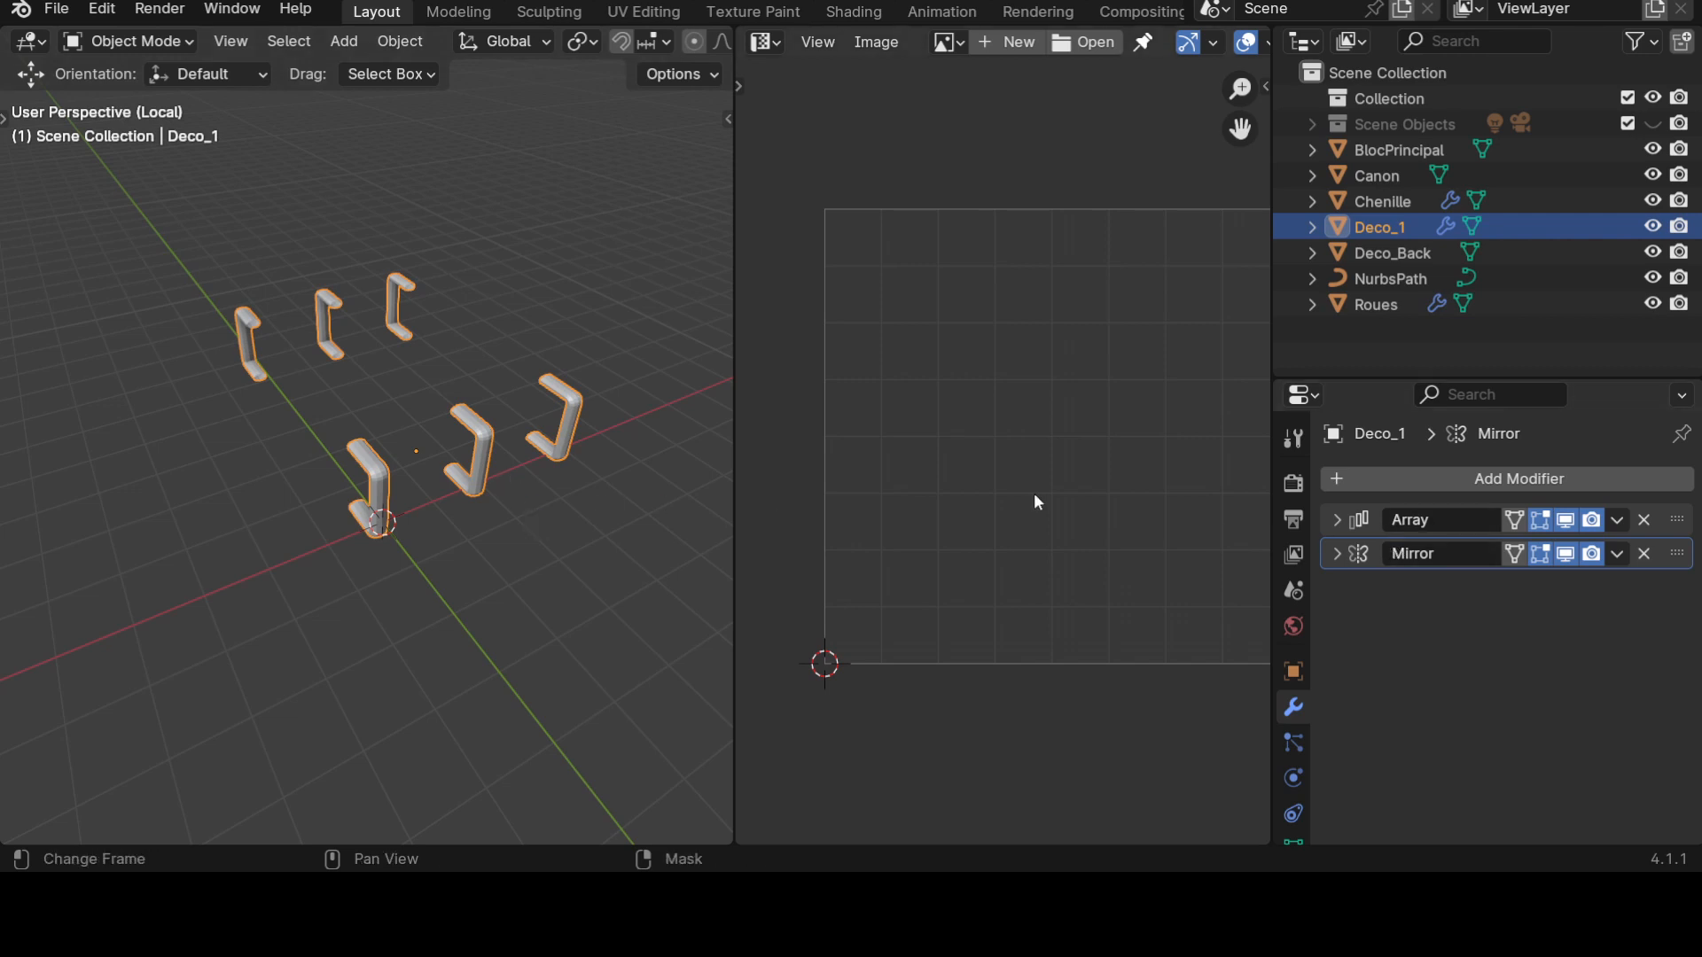
scroll(802, 487, down, 2)
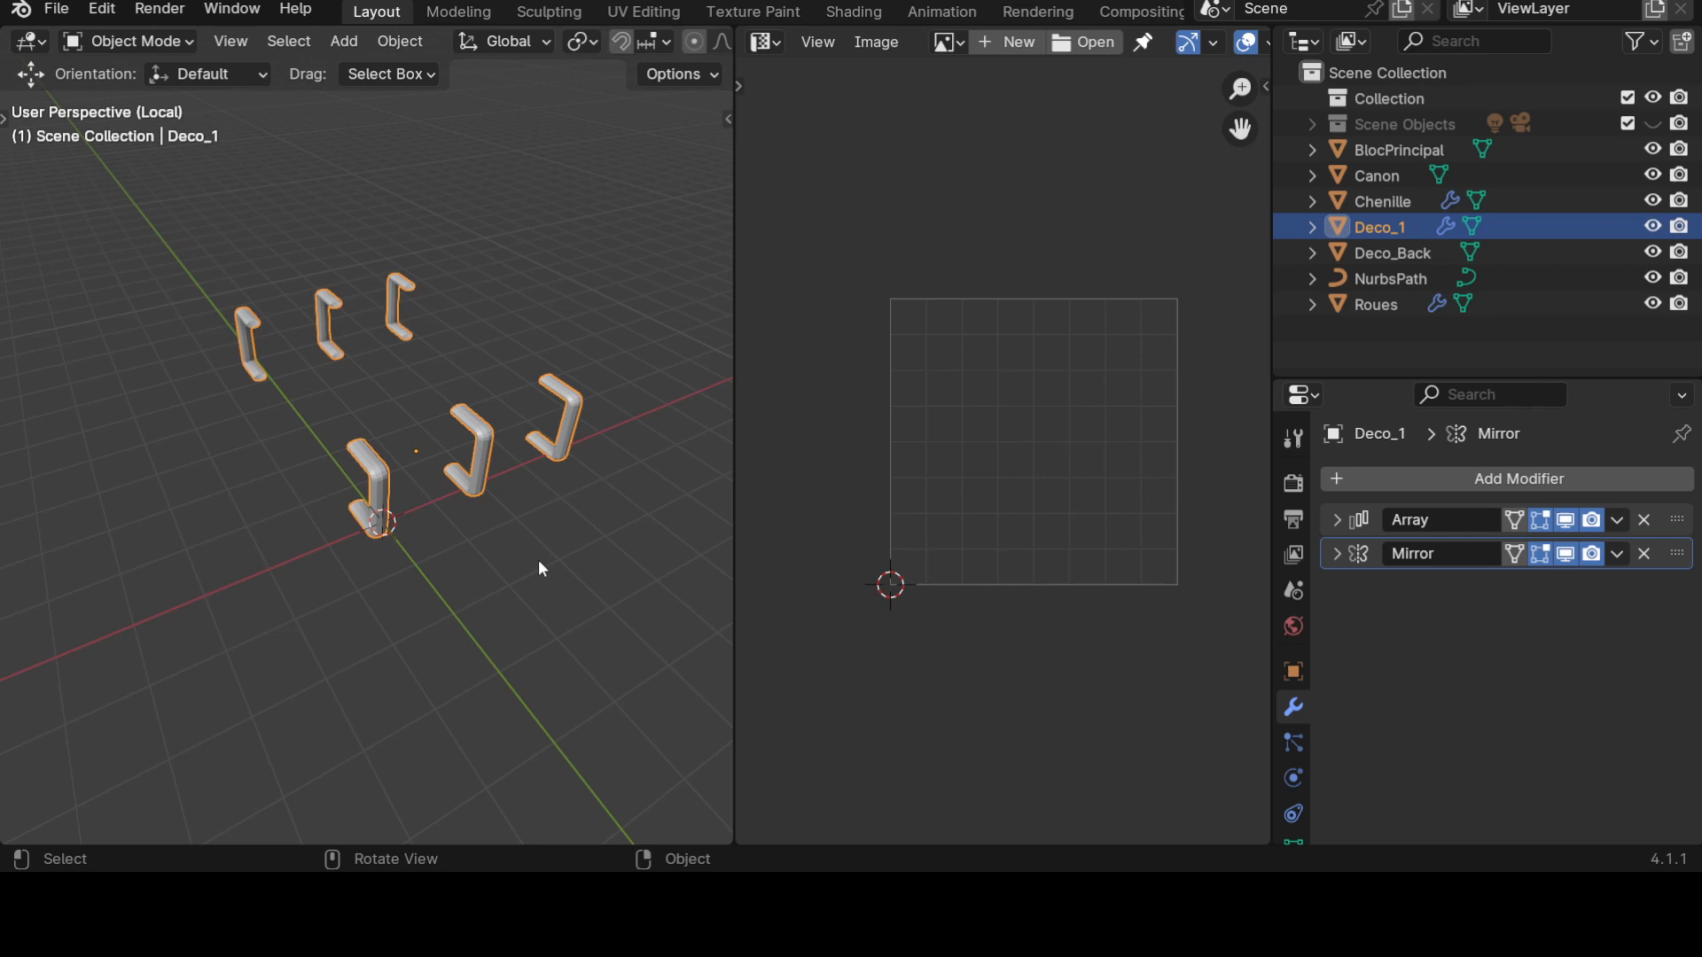
Leave local view and hide all of the tank's objects.
key(KP_Divide)
scroll(539, 560, down, 5)
middle_drag(530, 563, 788, 479)
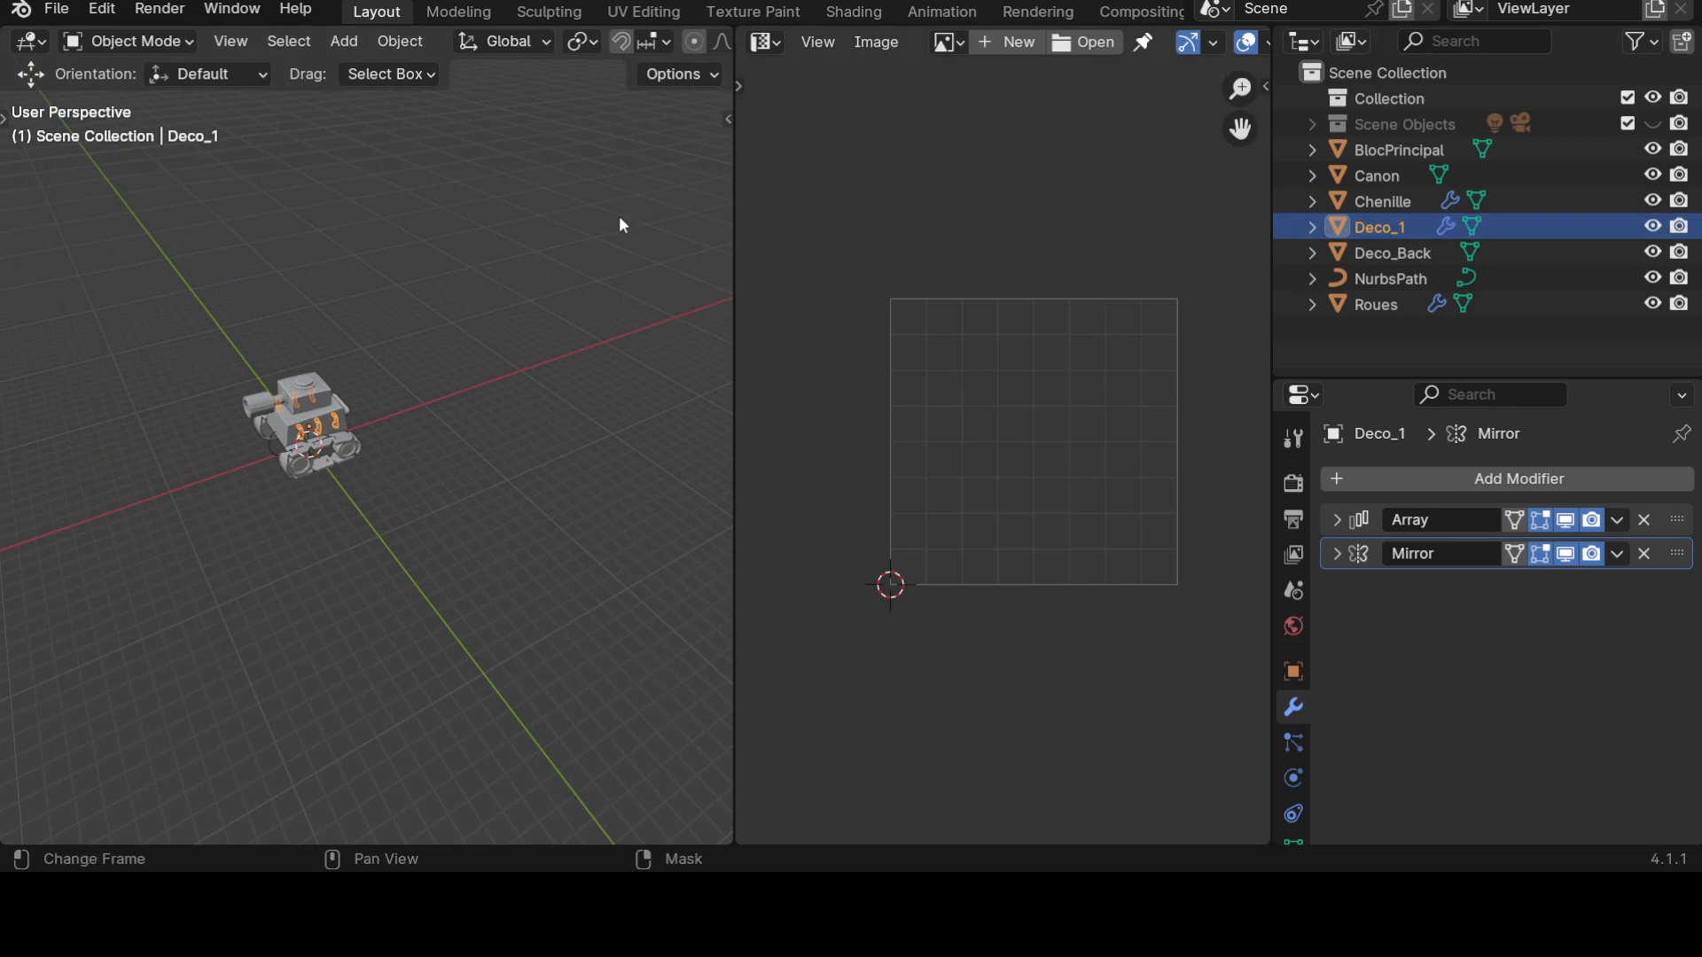
key(a)
key(h)
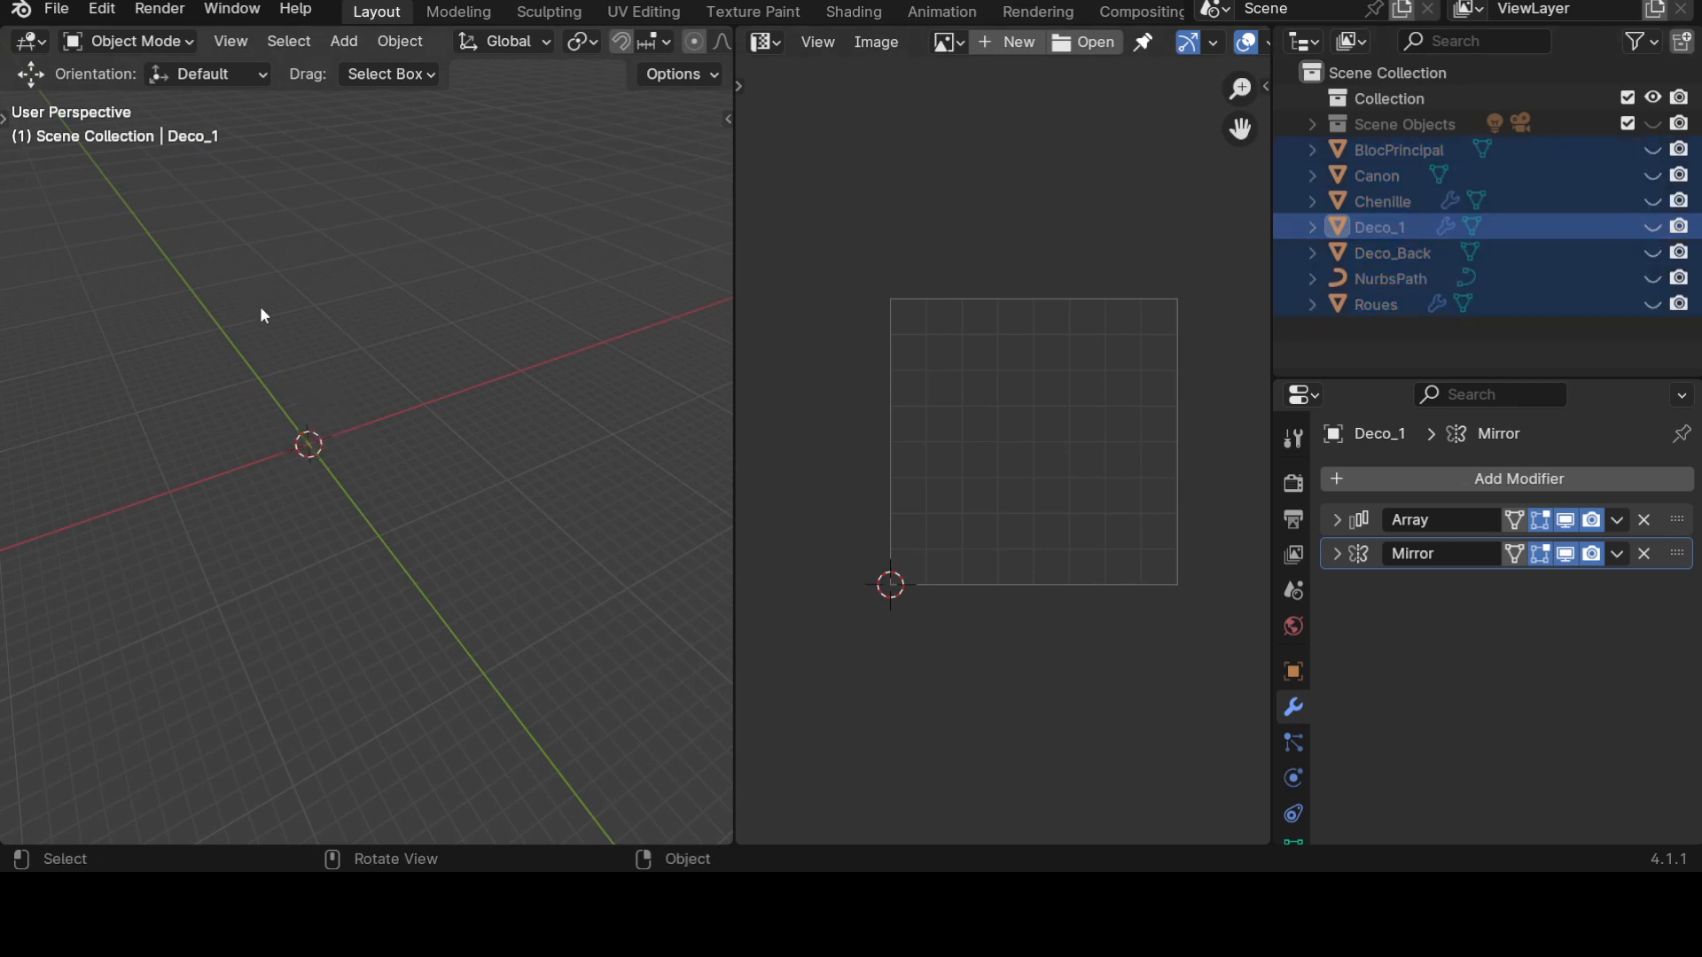
Add a mesh cube at the world origin and select it.
key(shift+a)
mouse_move(362, 373)
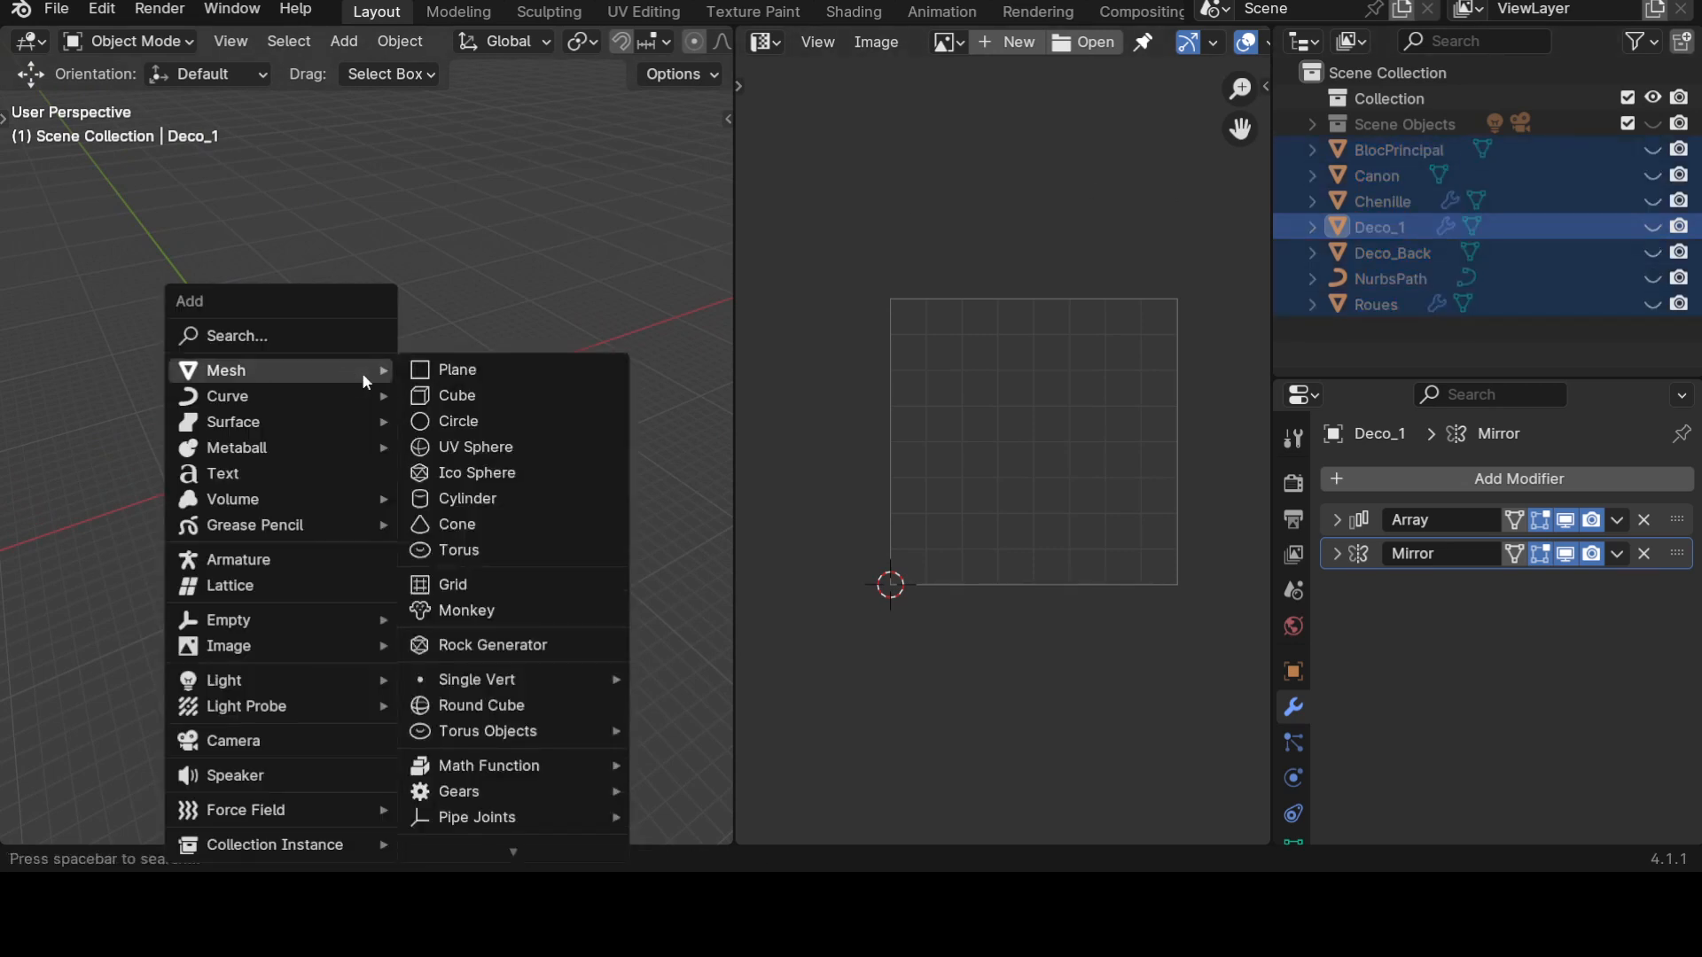
click(486, 395)
scroll(441, 463, up, 7)
shift+middle_drag(146, 521, 367, 470)
click(456, 394)
key(KP_Decimal)
scroll(456, 391, down, 4)
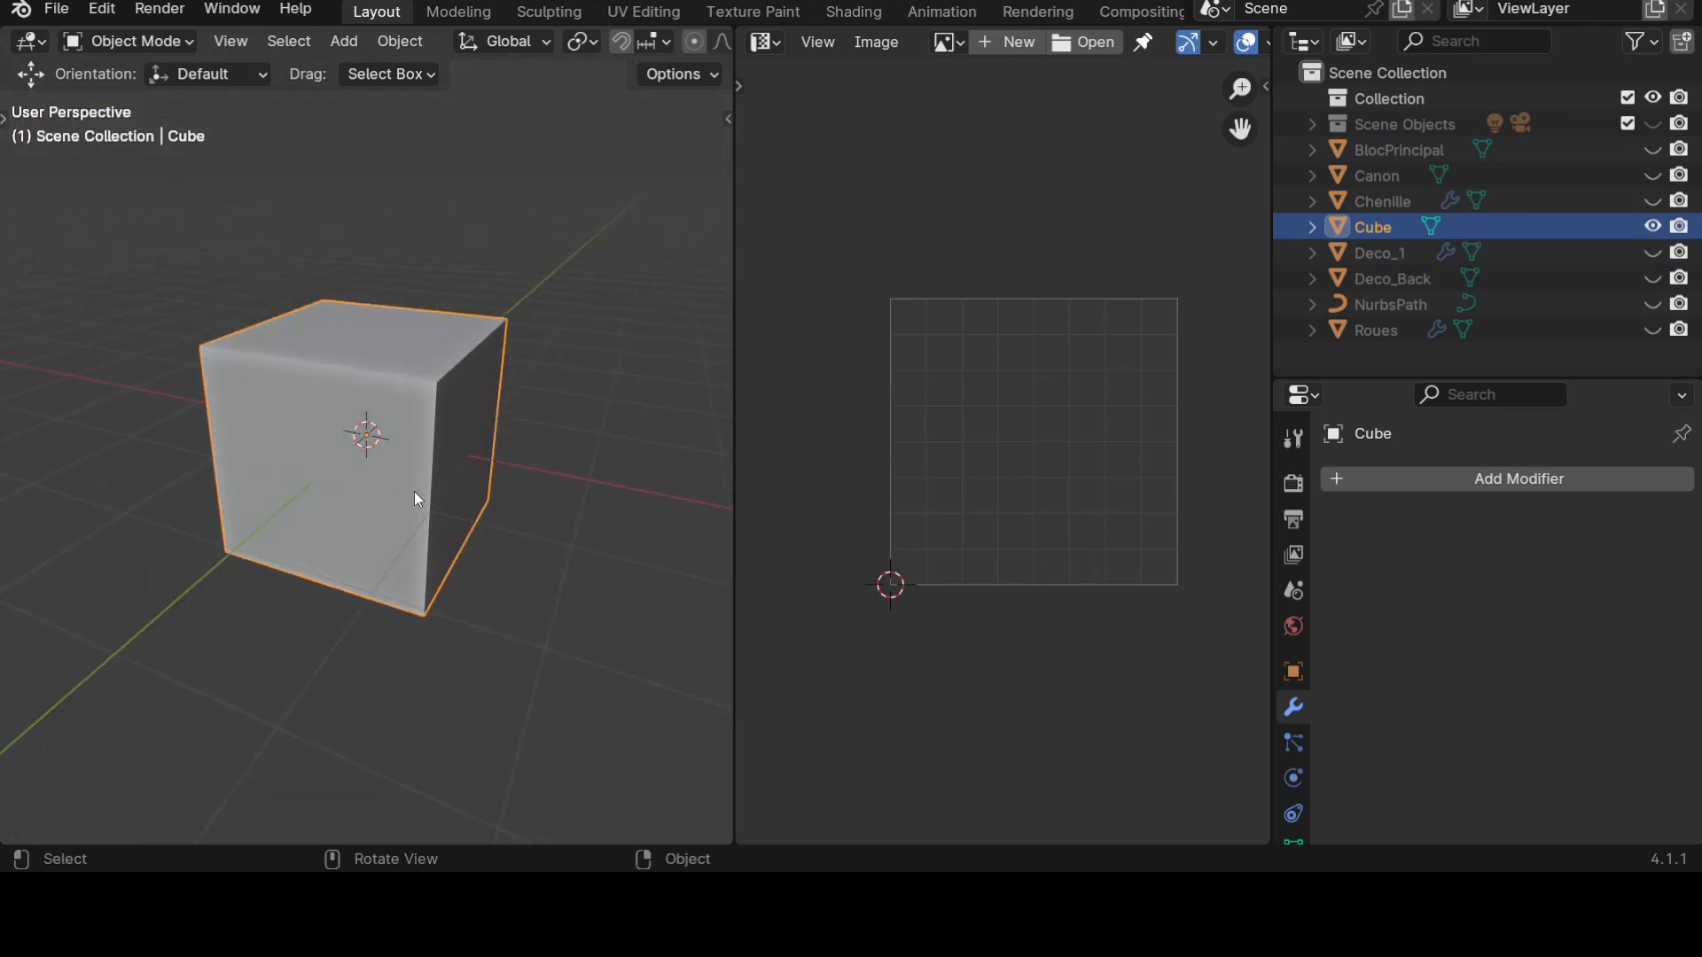
Enter Edit Mode on the cube and create a new material with a red base color.
key(Tab)
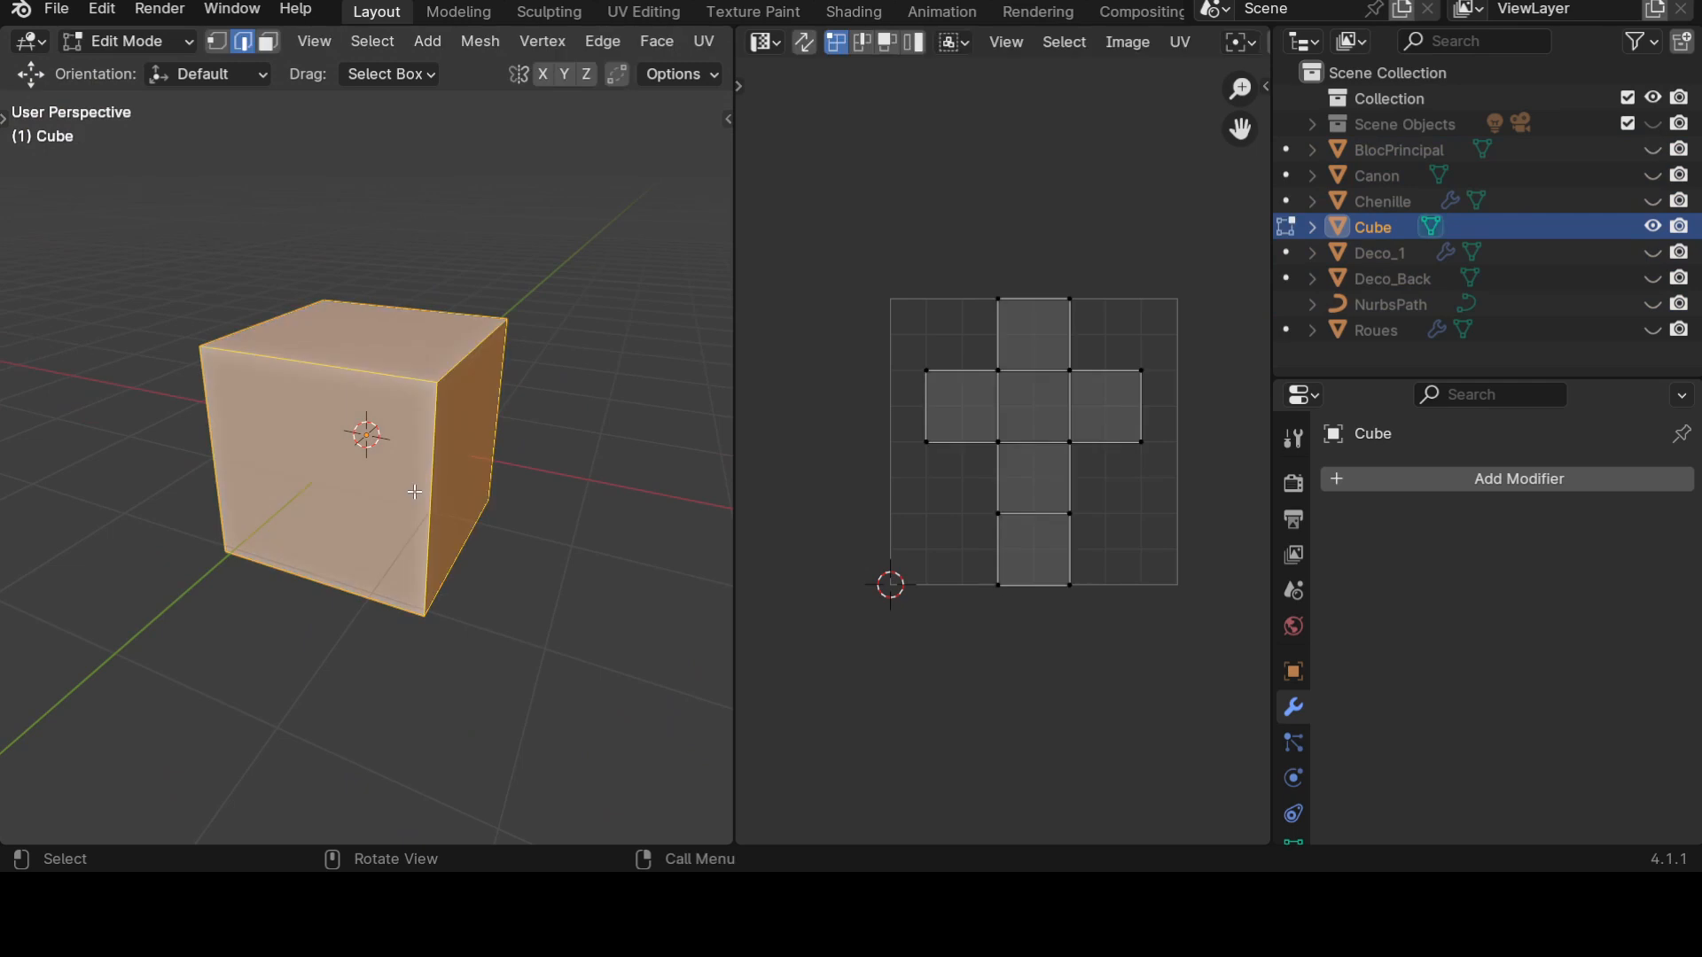
scroll(1293, 797, down, 2)
click(1293, 810)
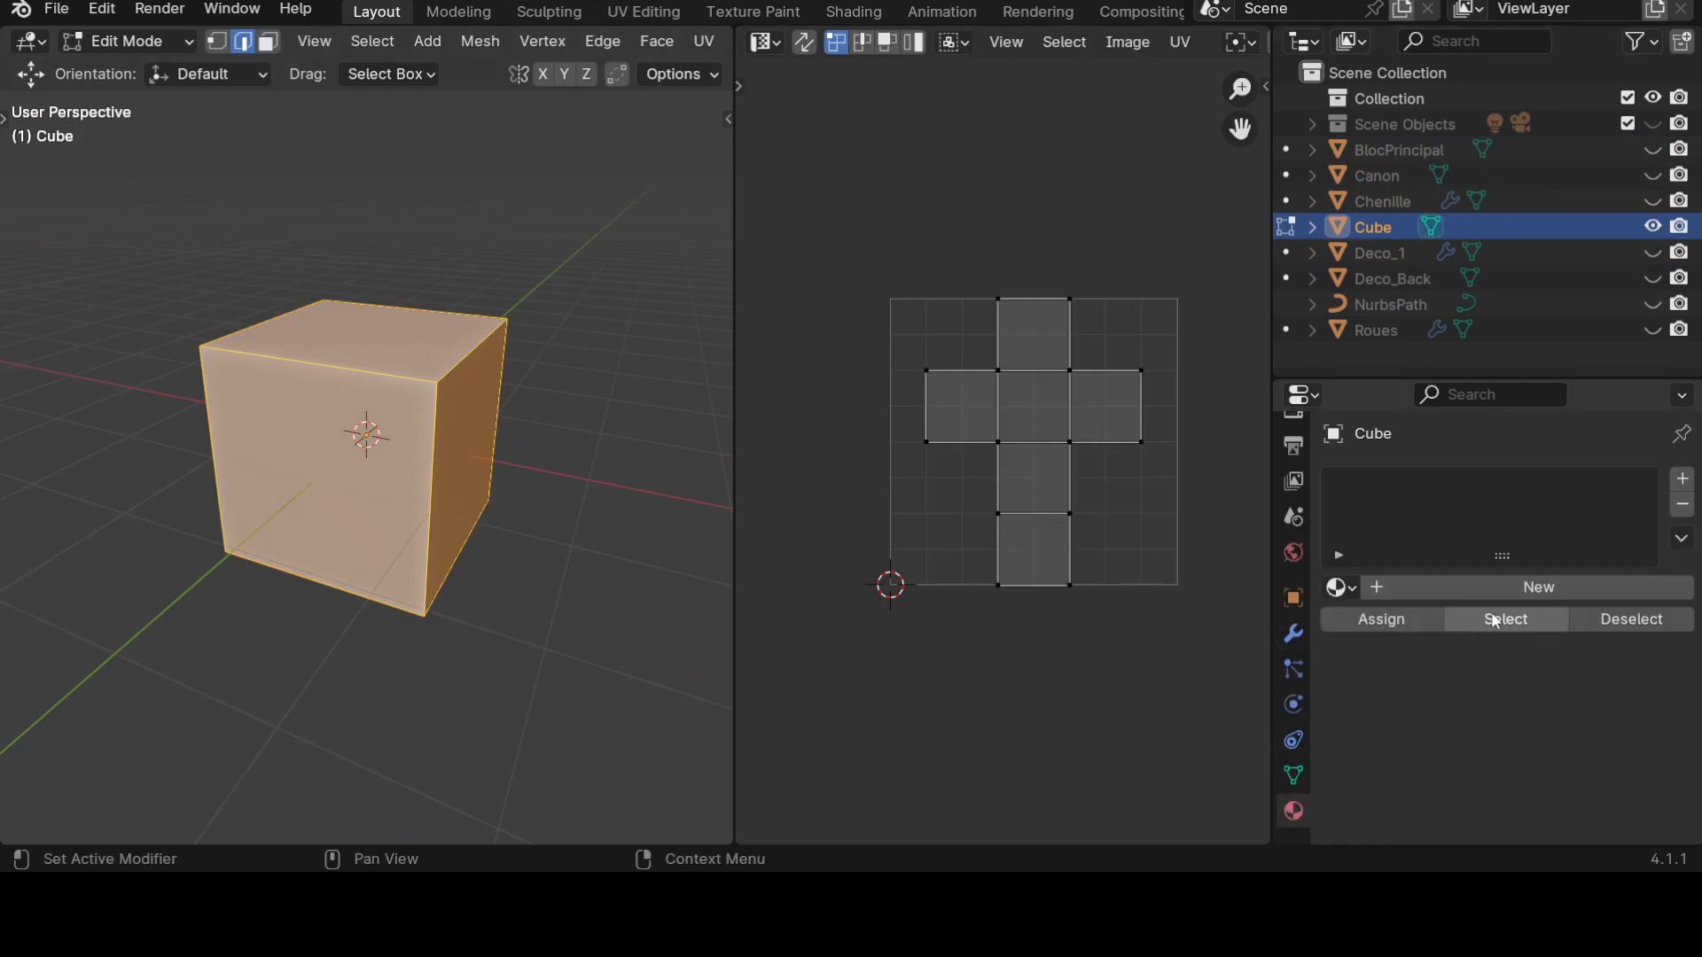
click(1484, 588)
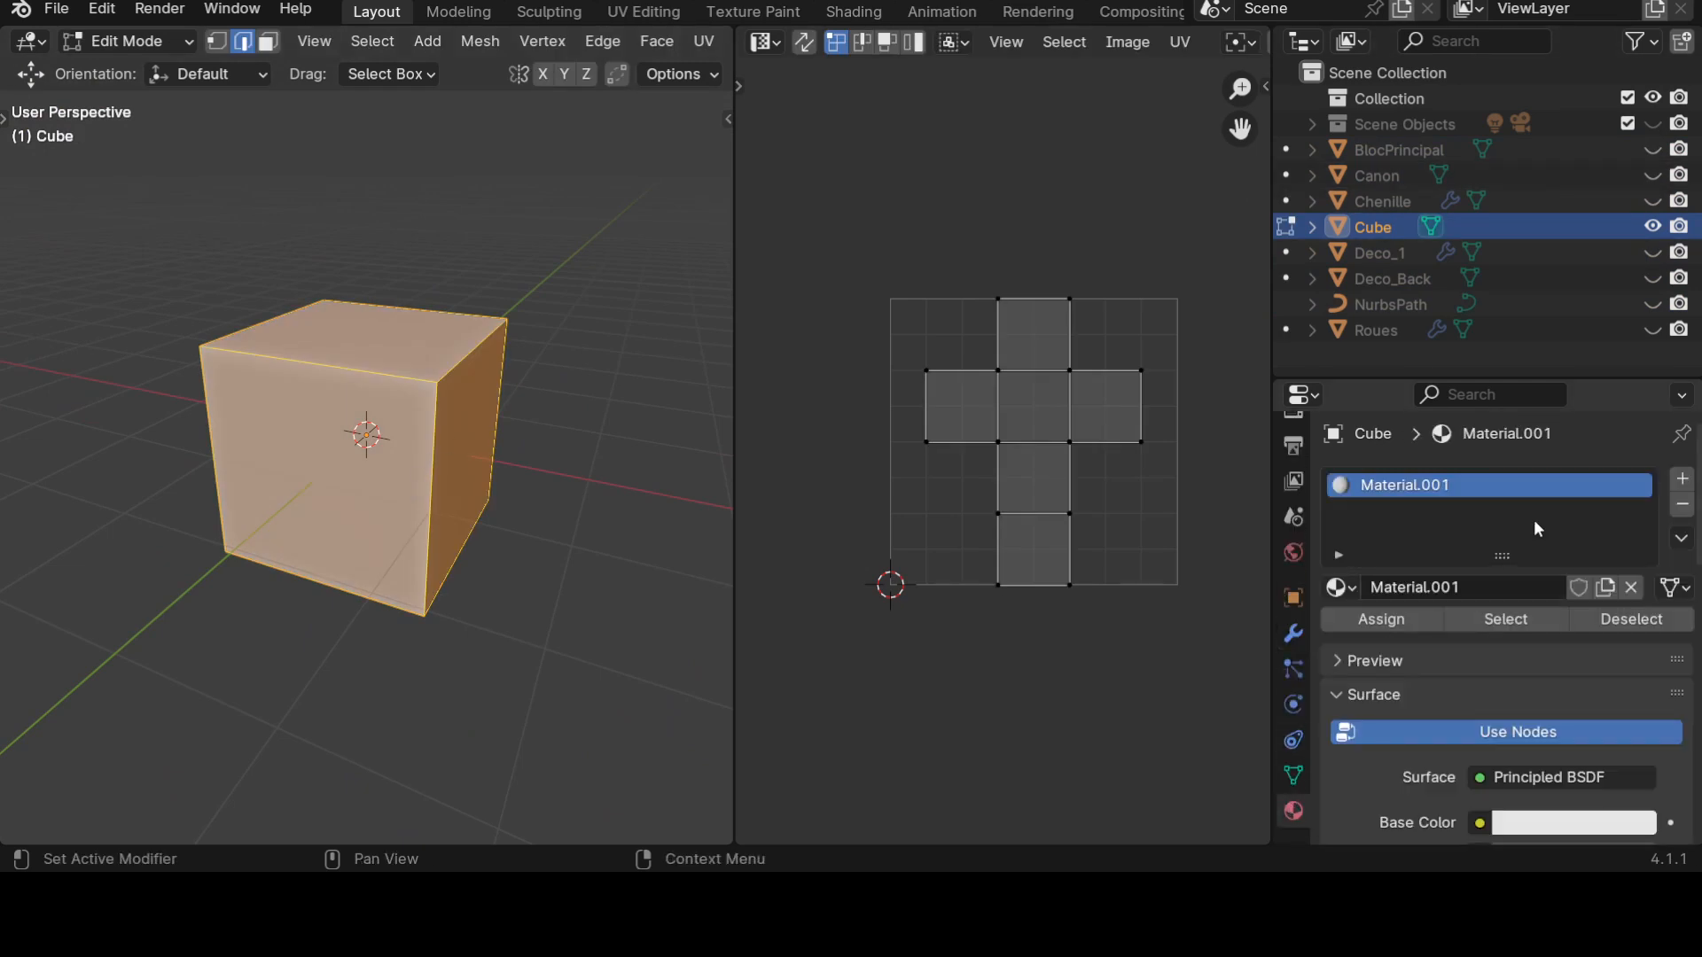
click(1570, 825)
drag(1514, 629, 1486, 631)
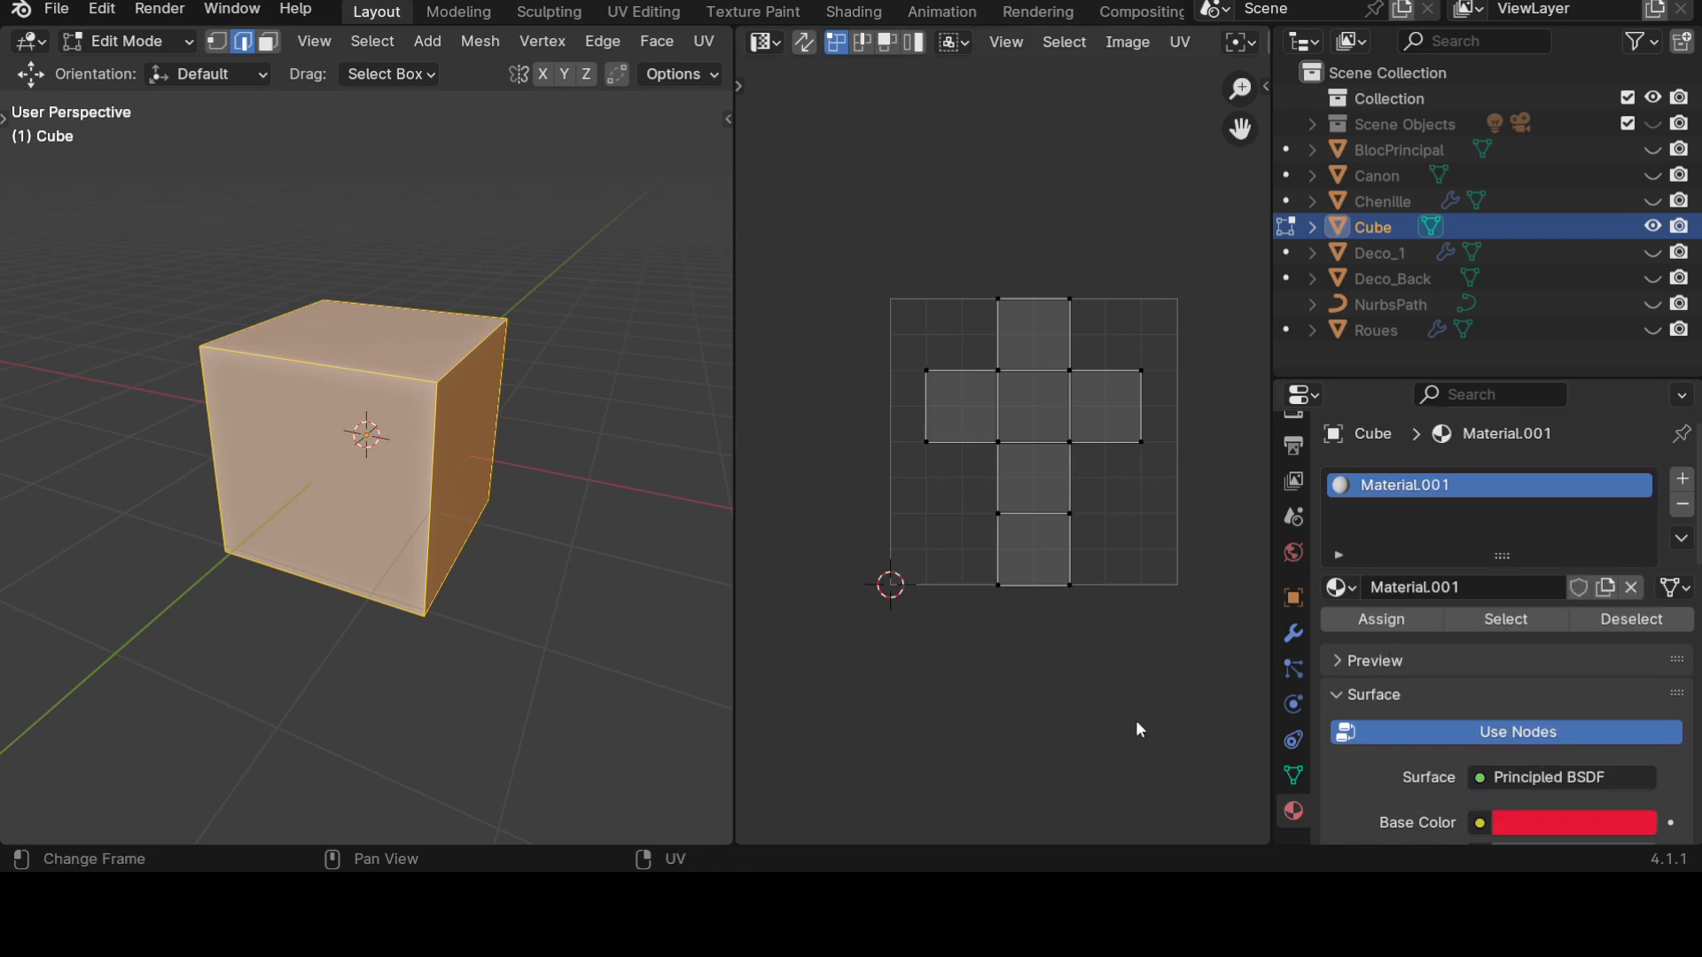
Add a second material slot to the cube with a new material and a green base color.
click(1682, 479)
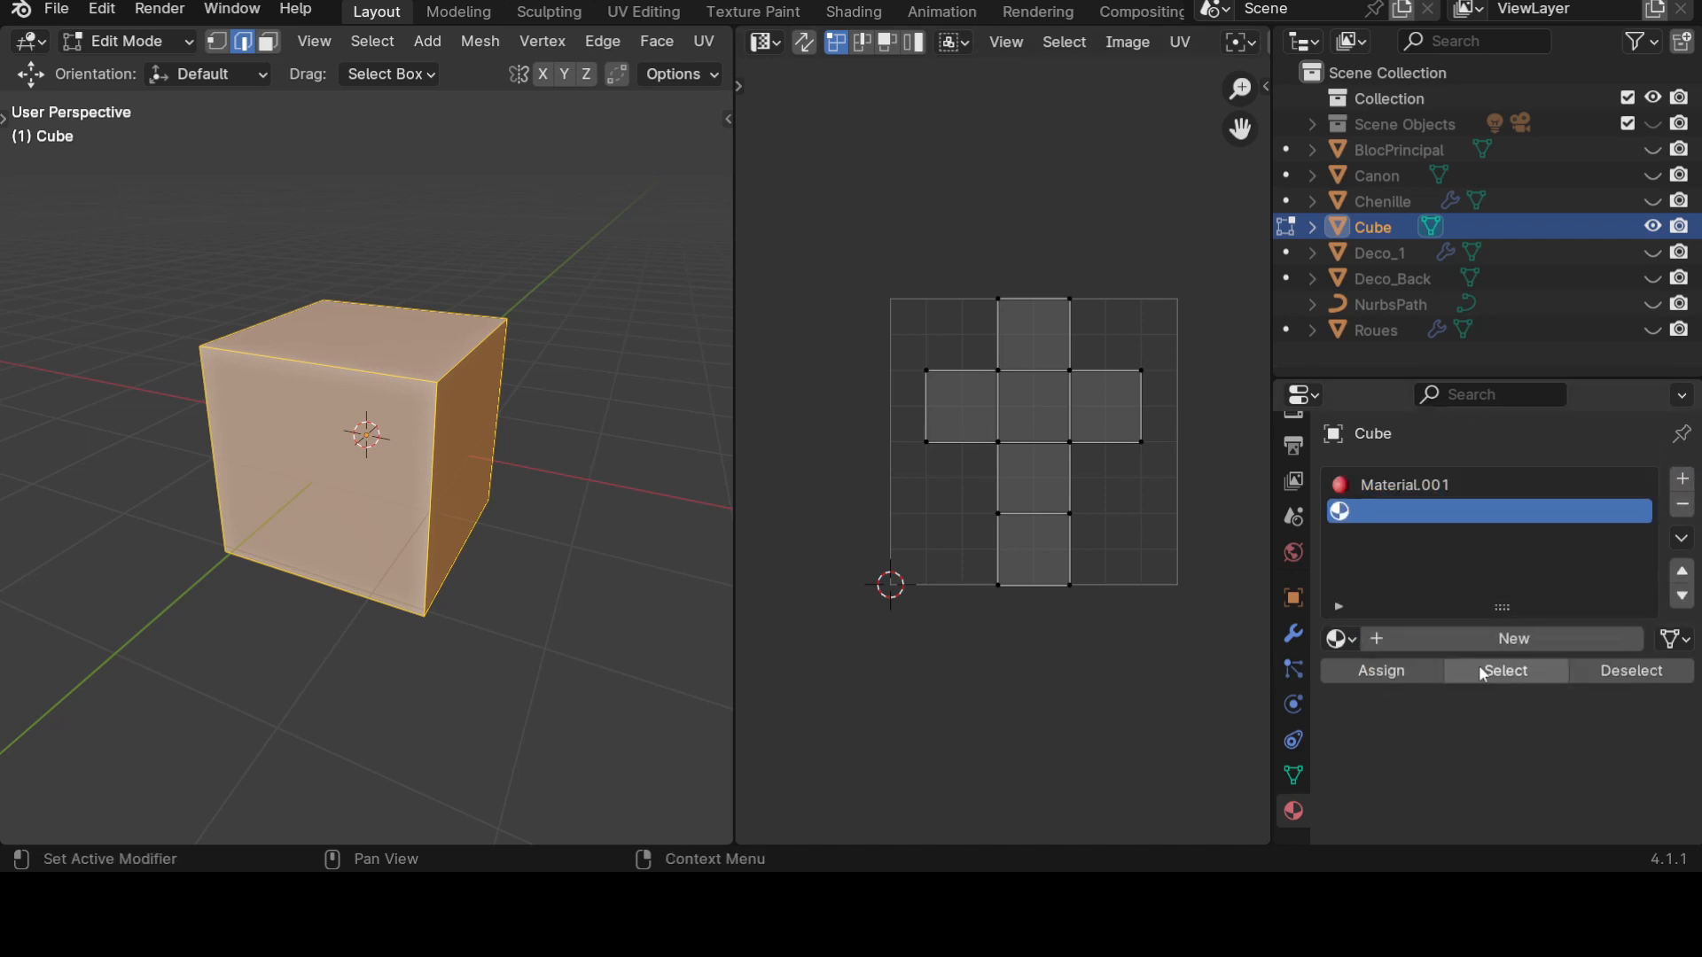
click(1438, 643)
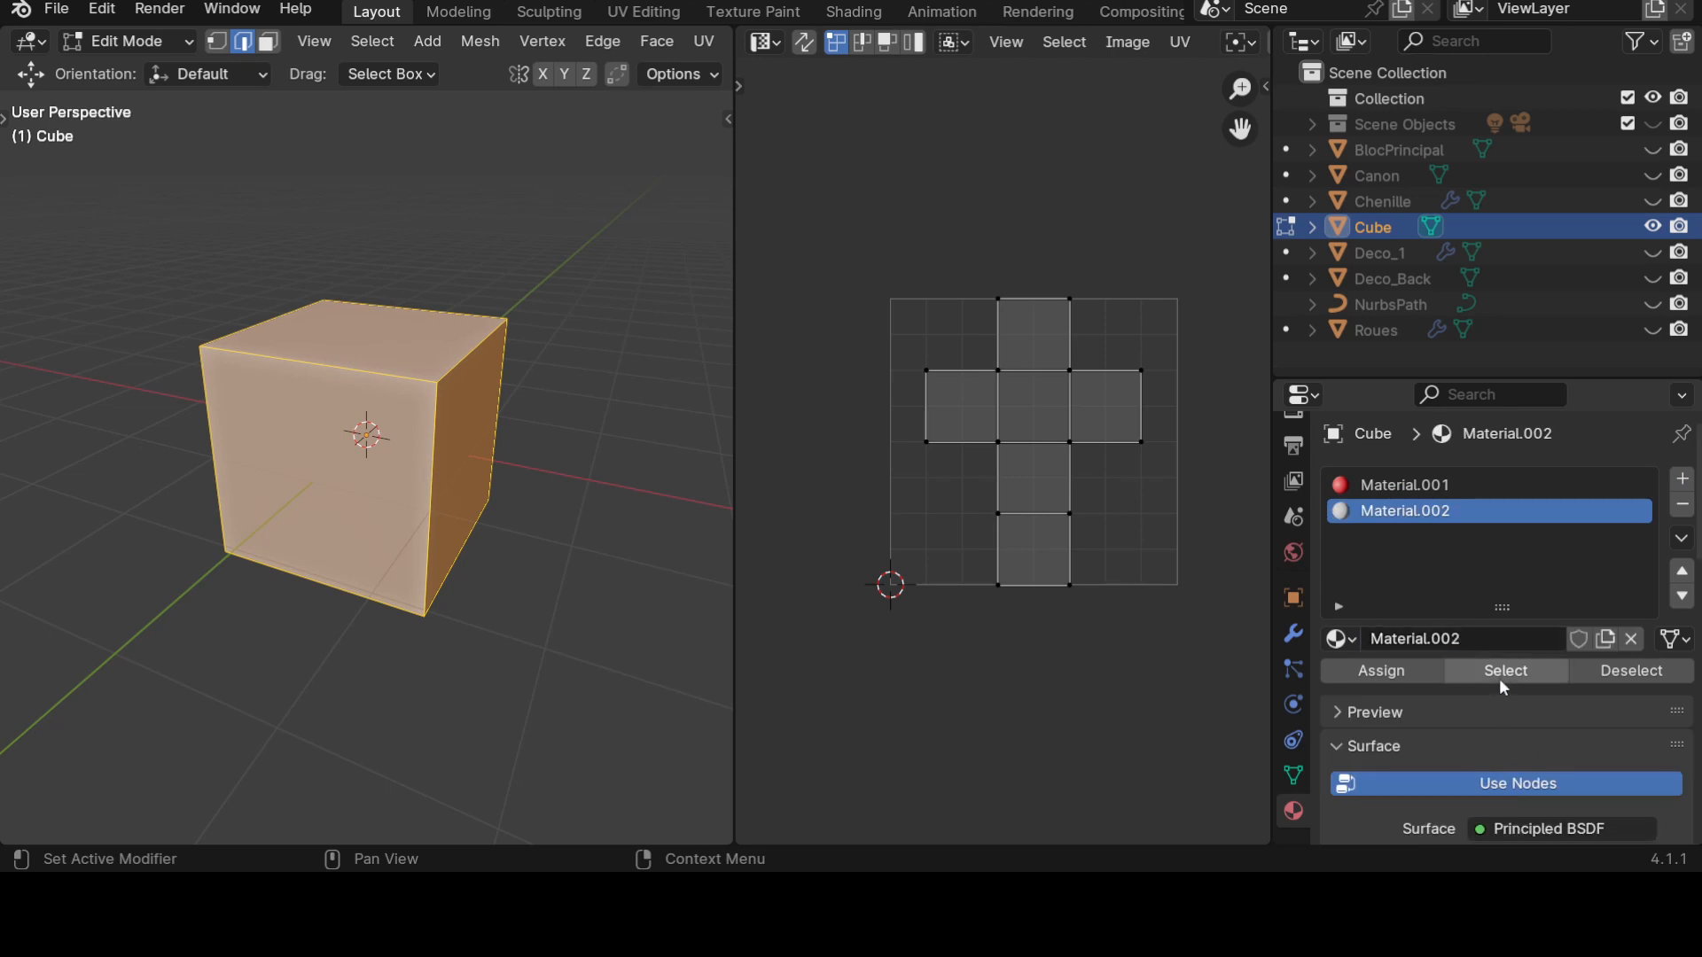
scroll(1498, 670, down, 5)
click(1524, 718)
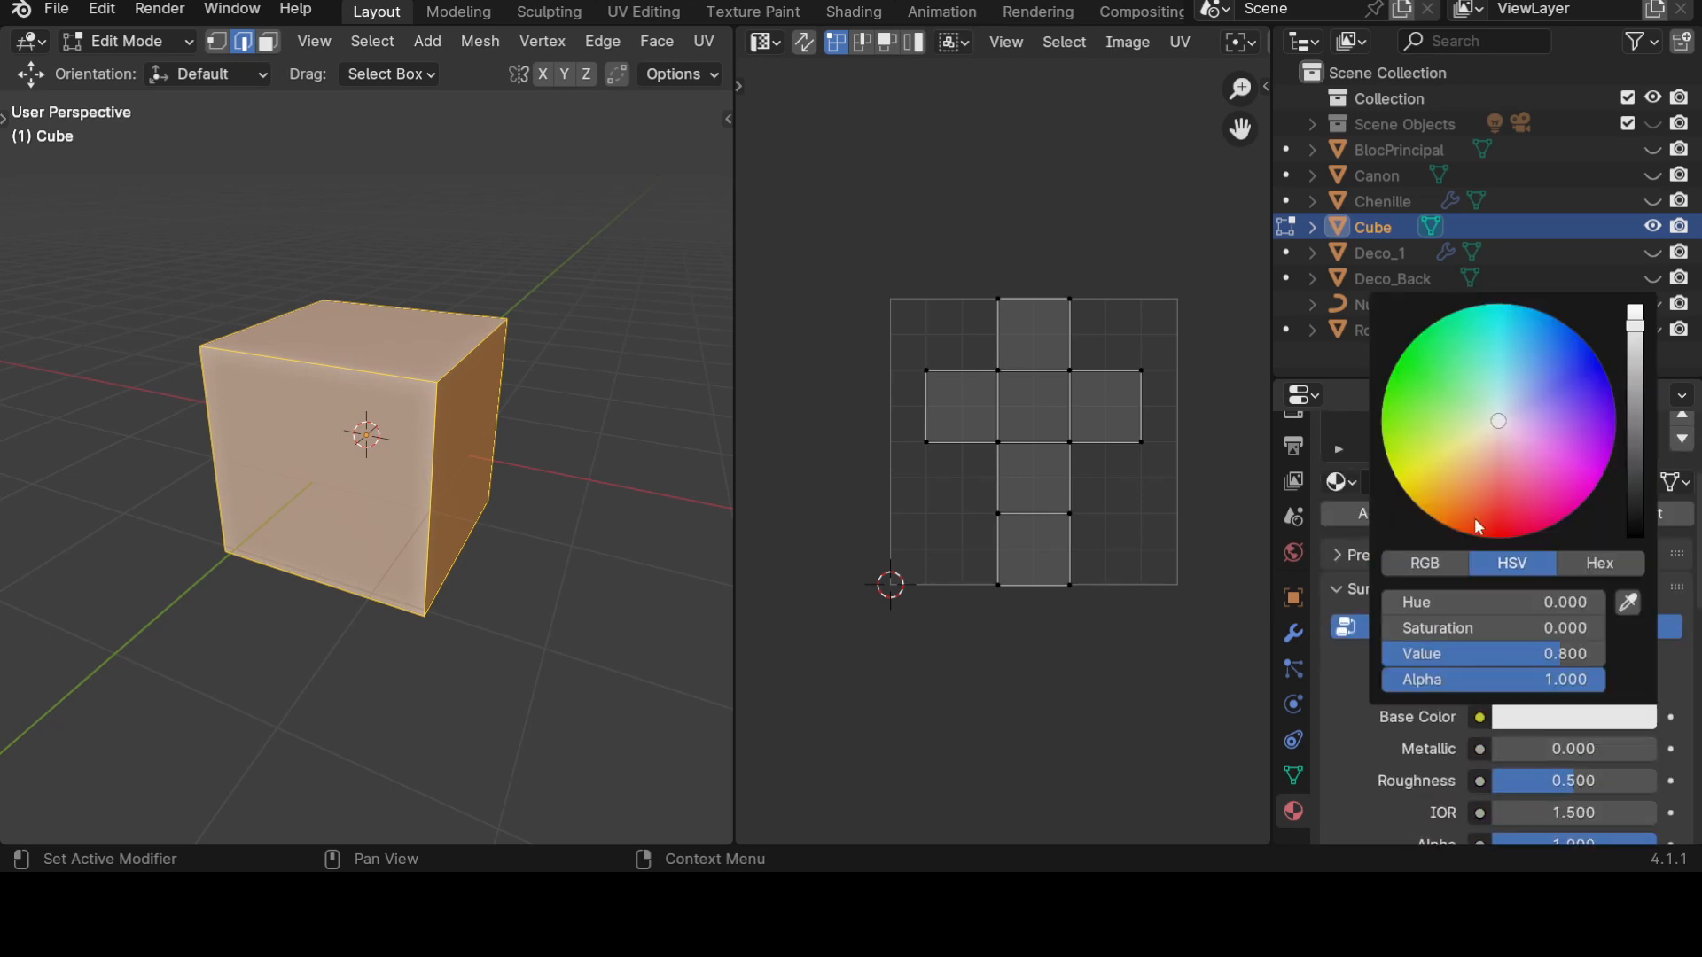
click(1421, 360)
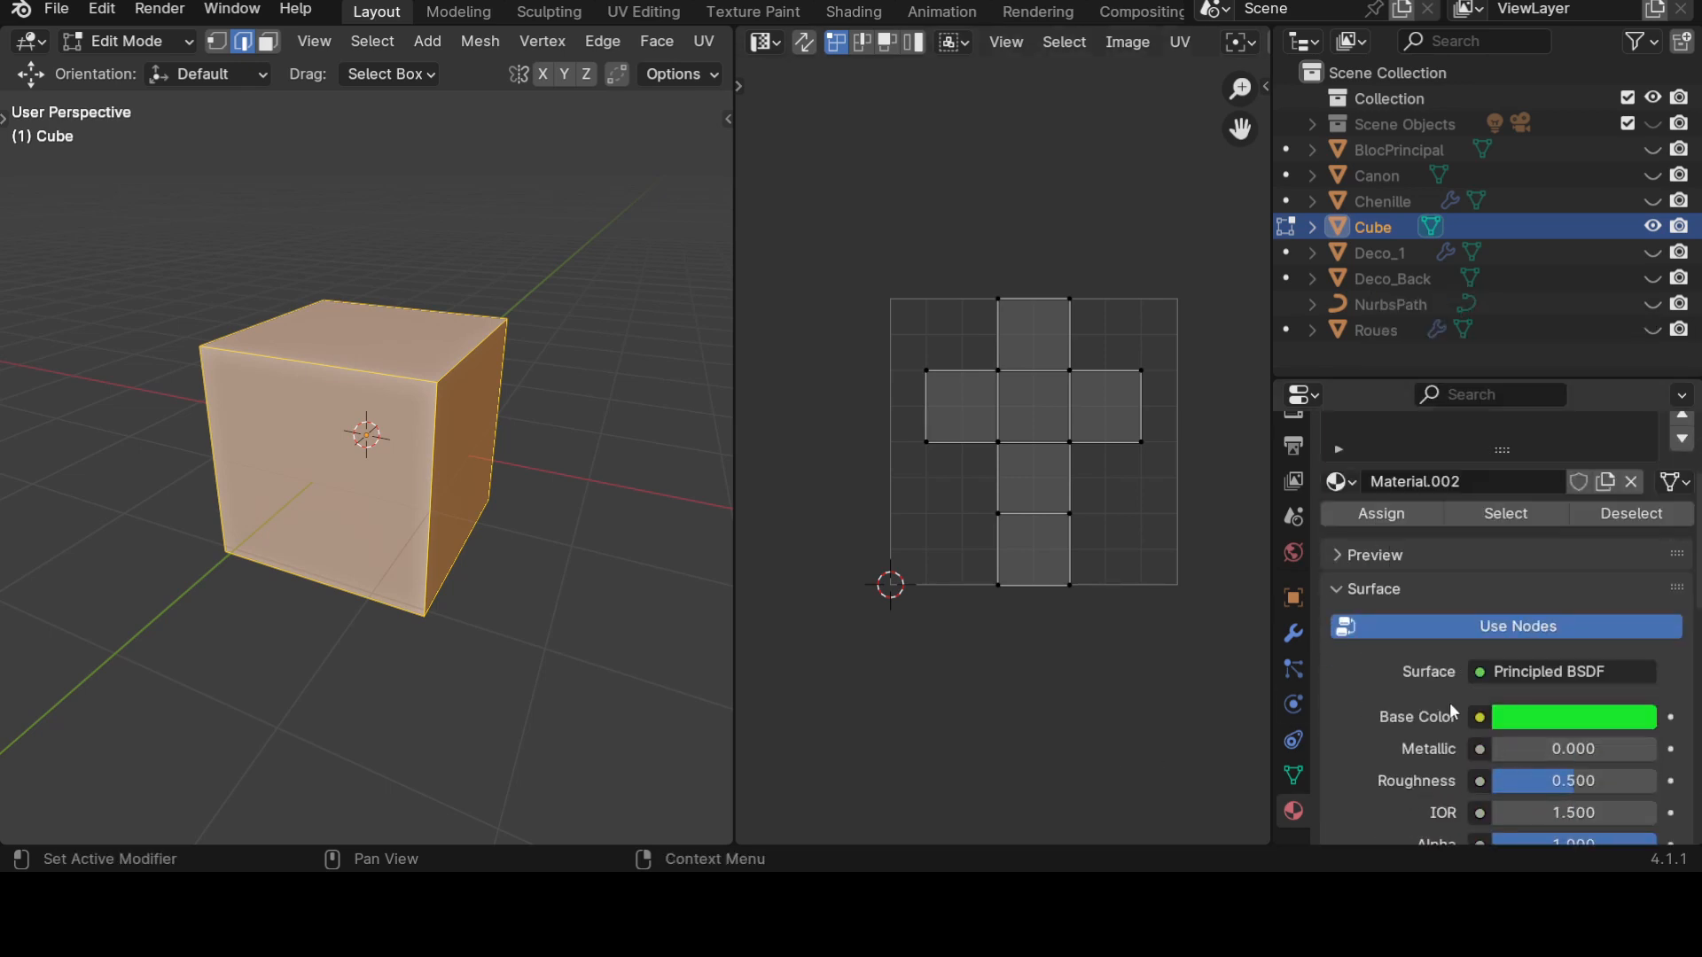
scroll(626, 556, up, 3)
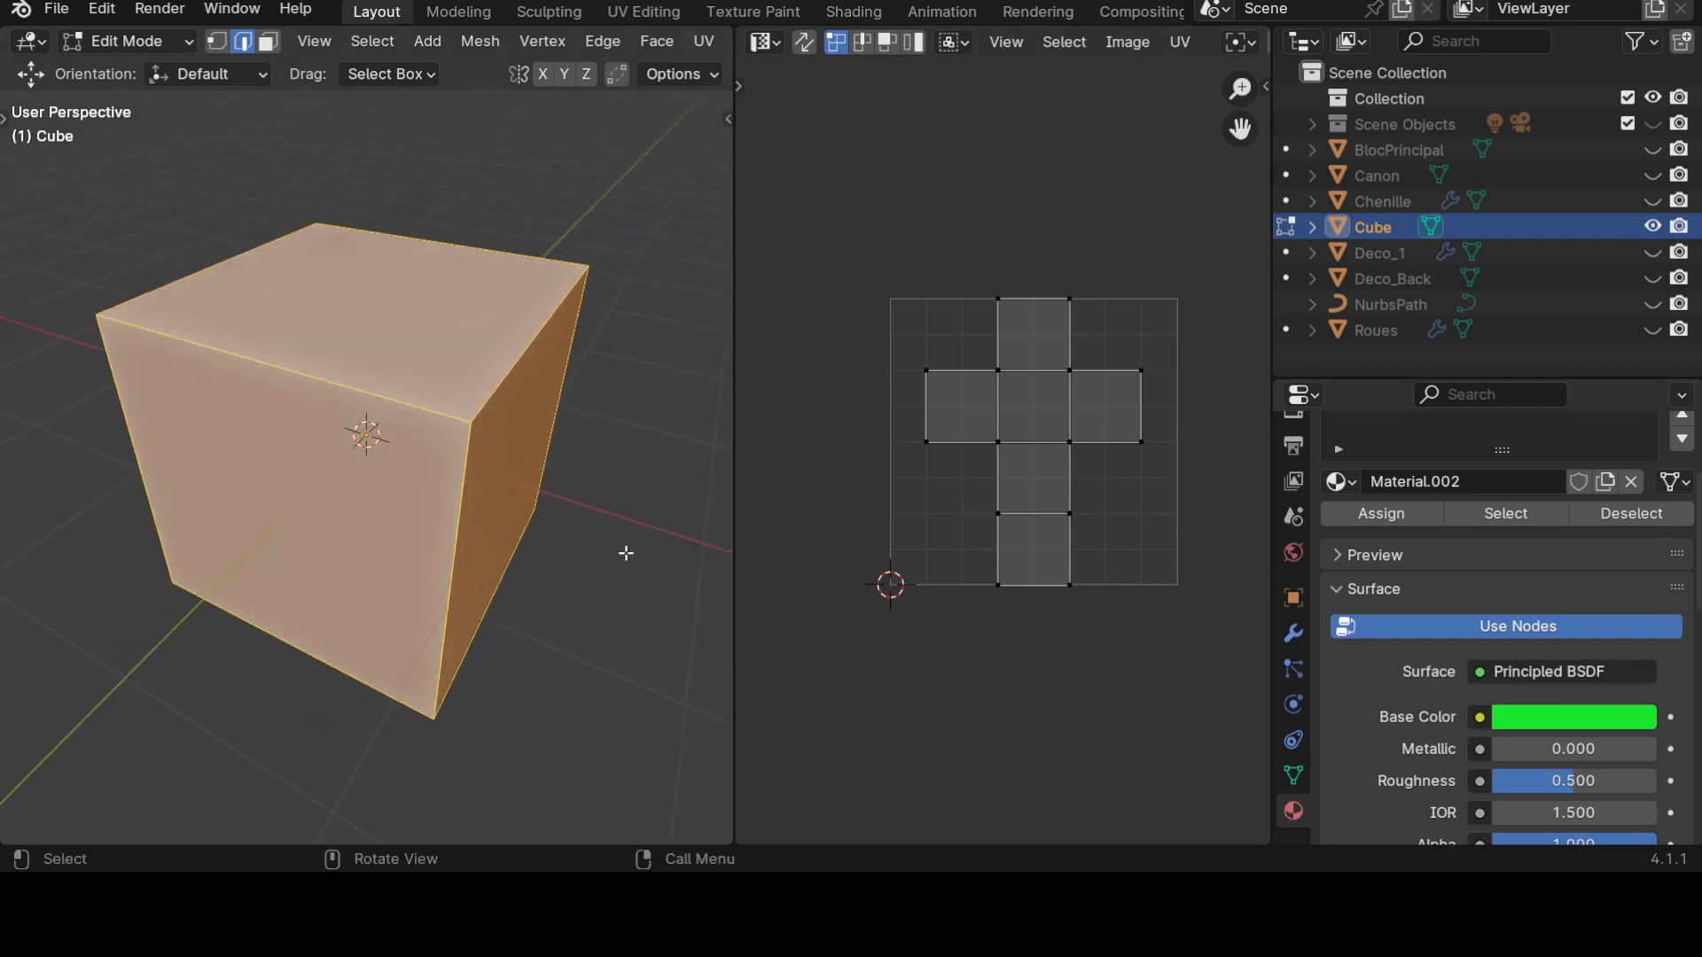
Switch the 3D viewport to Material Preview shading and view the cube in Object Mode.
scroll(660, 42, down, 1)
middle_drag(658, 42, 73, 61)
middle_drag(502, 44, 188, 49)
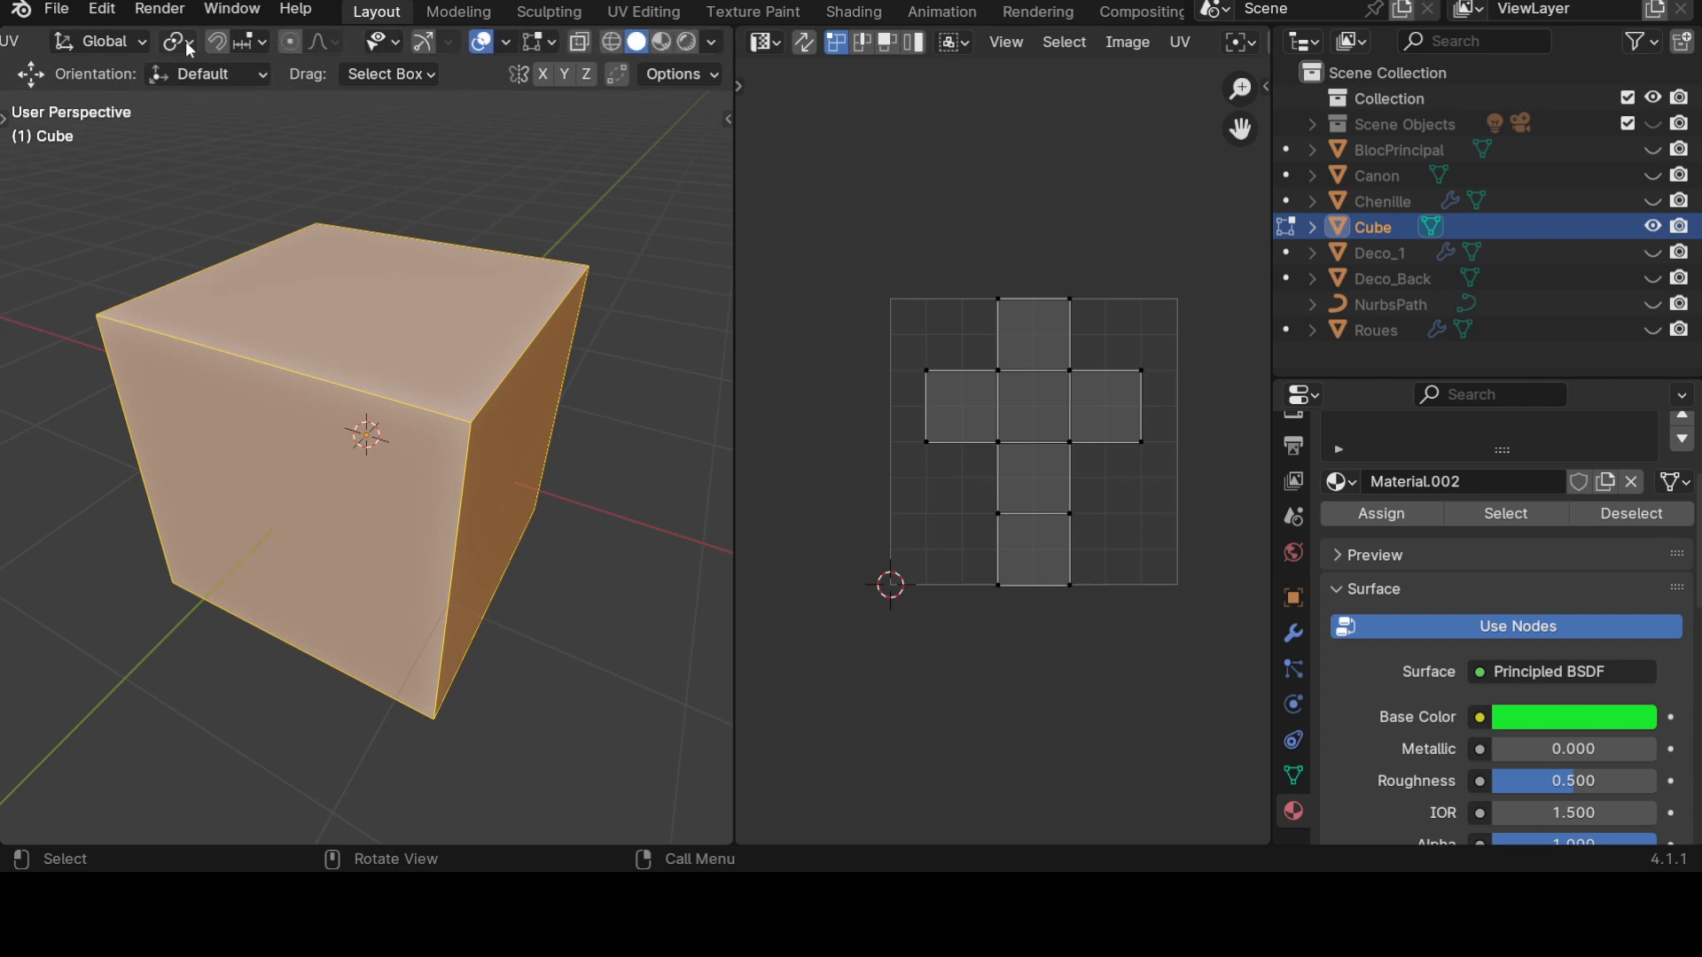
click(660, 42)
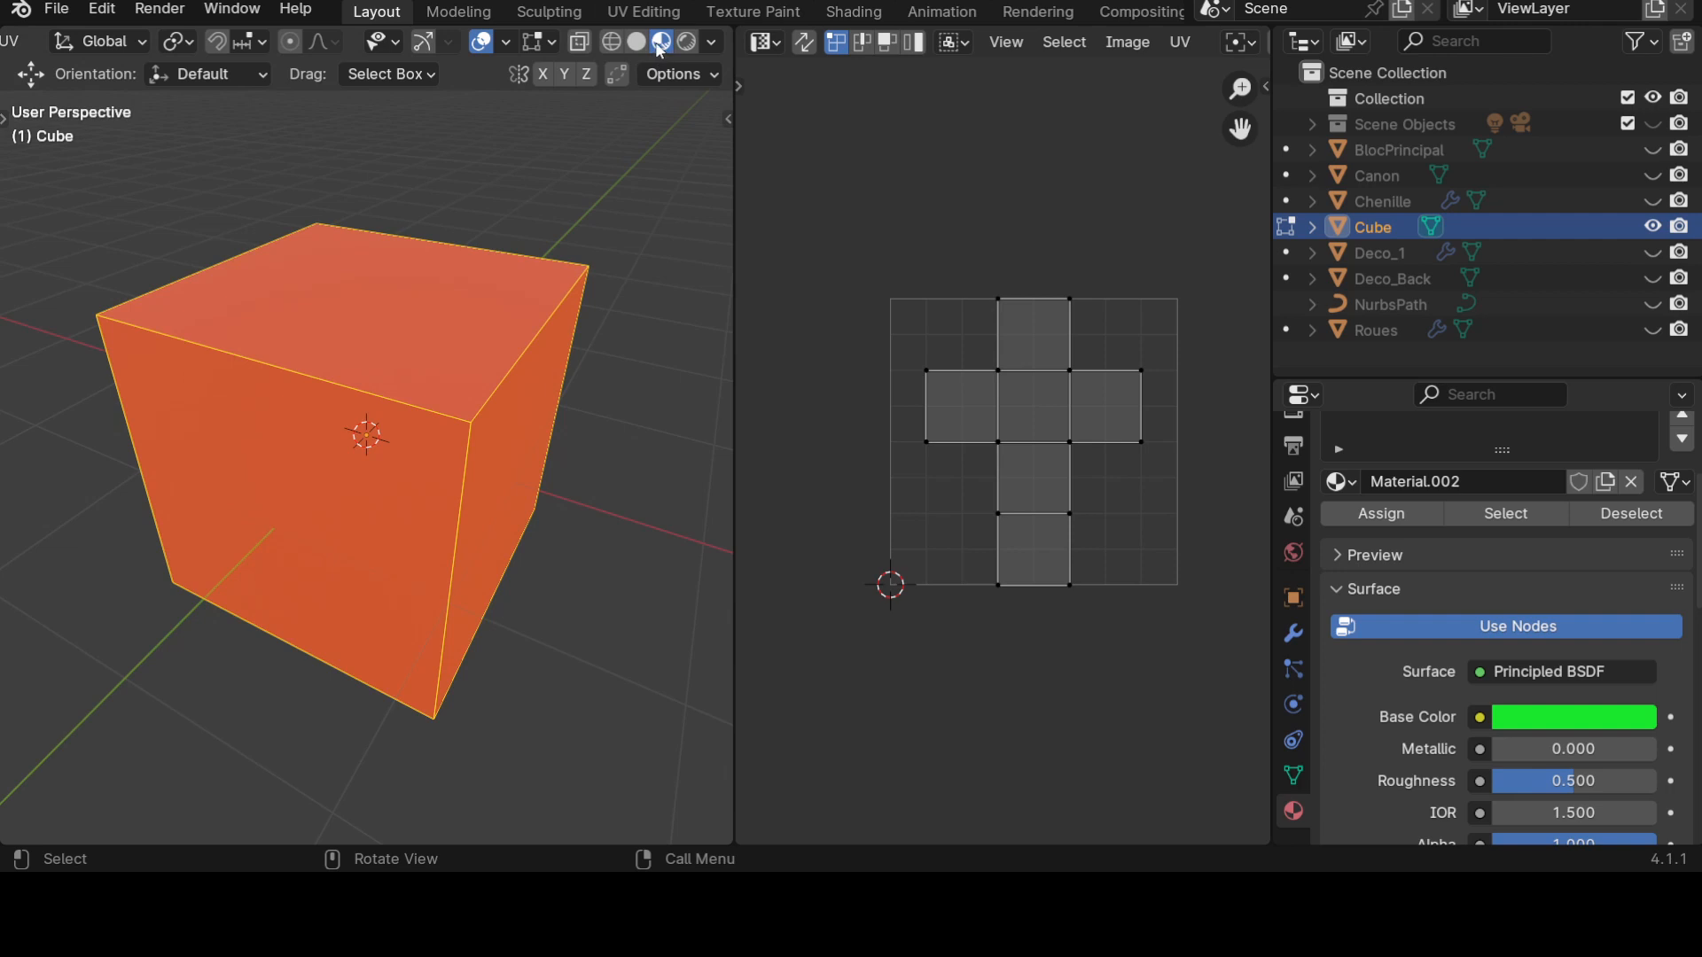
scroll(597, 449, down, 3)
middle_drag(596, 448, 608, 486)
key(Tab)
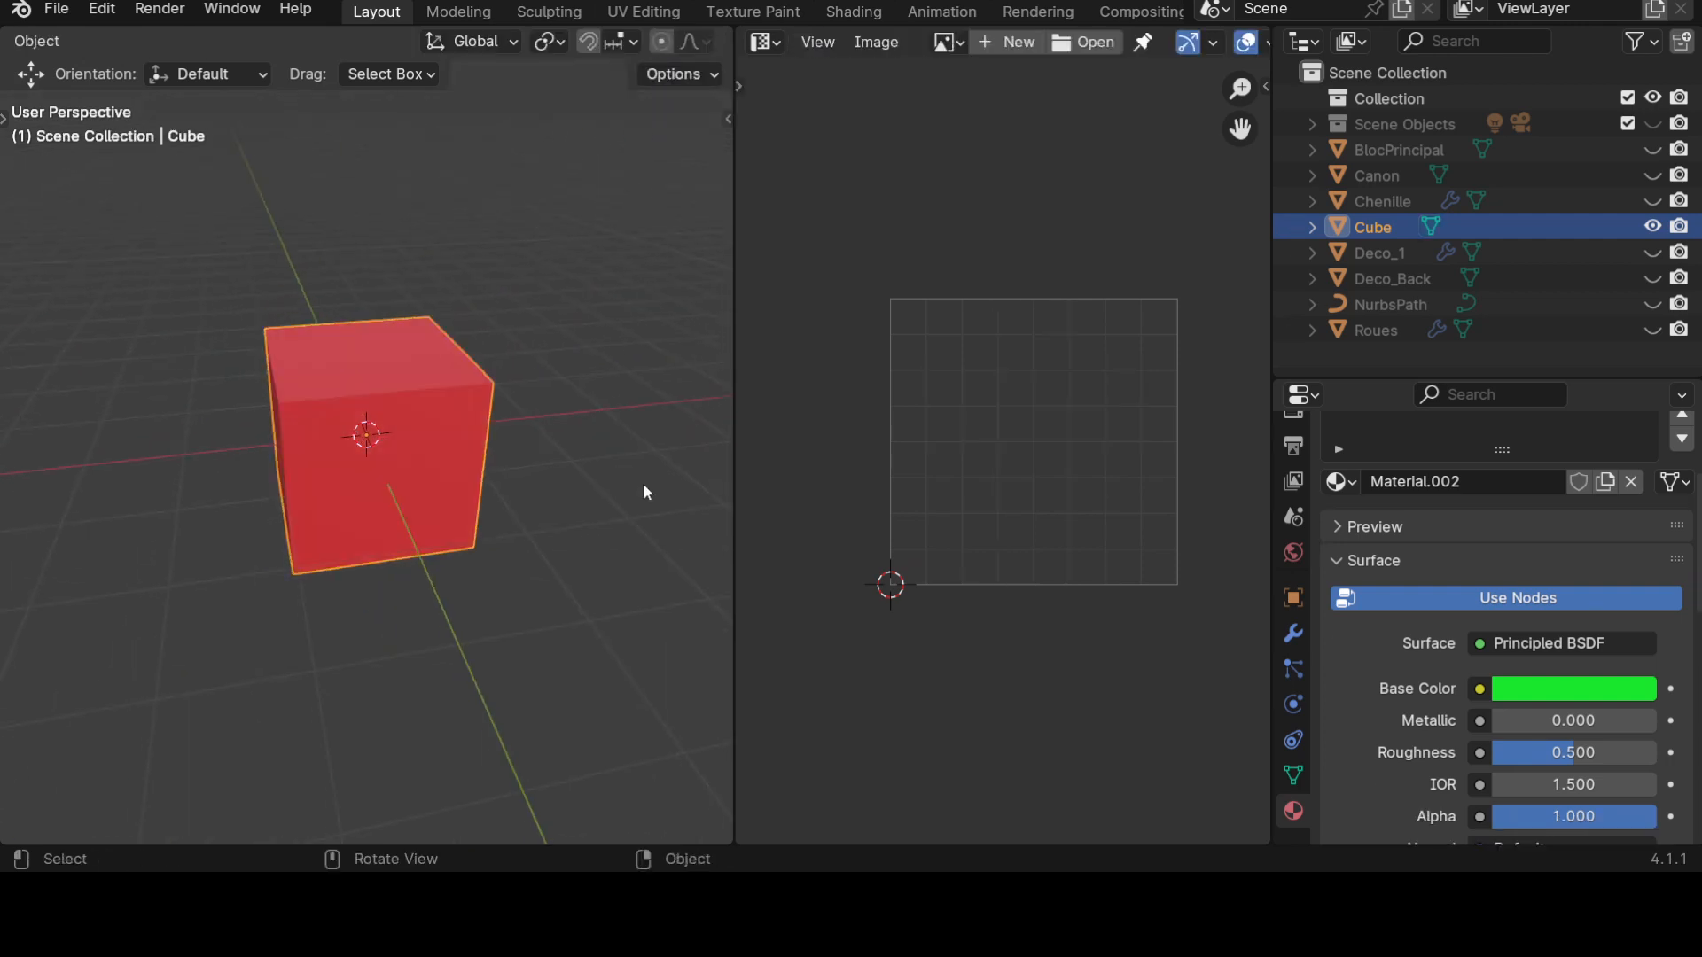
scroll(1555, 613, up, 4)
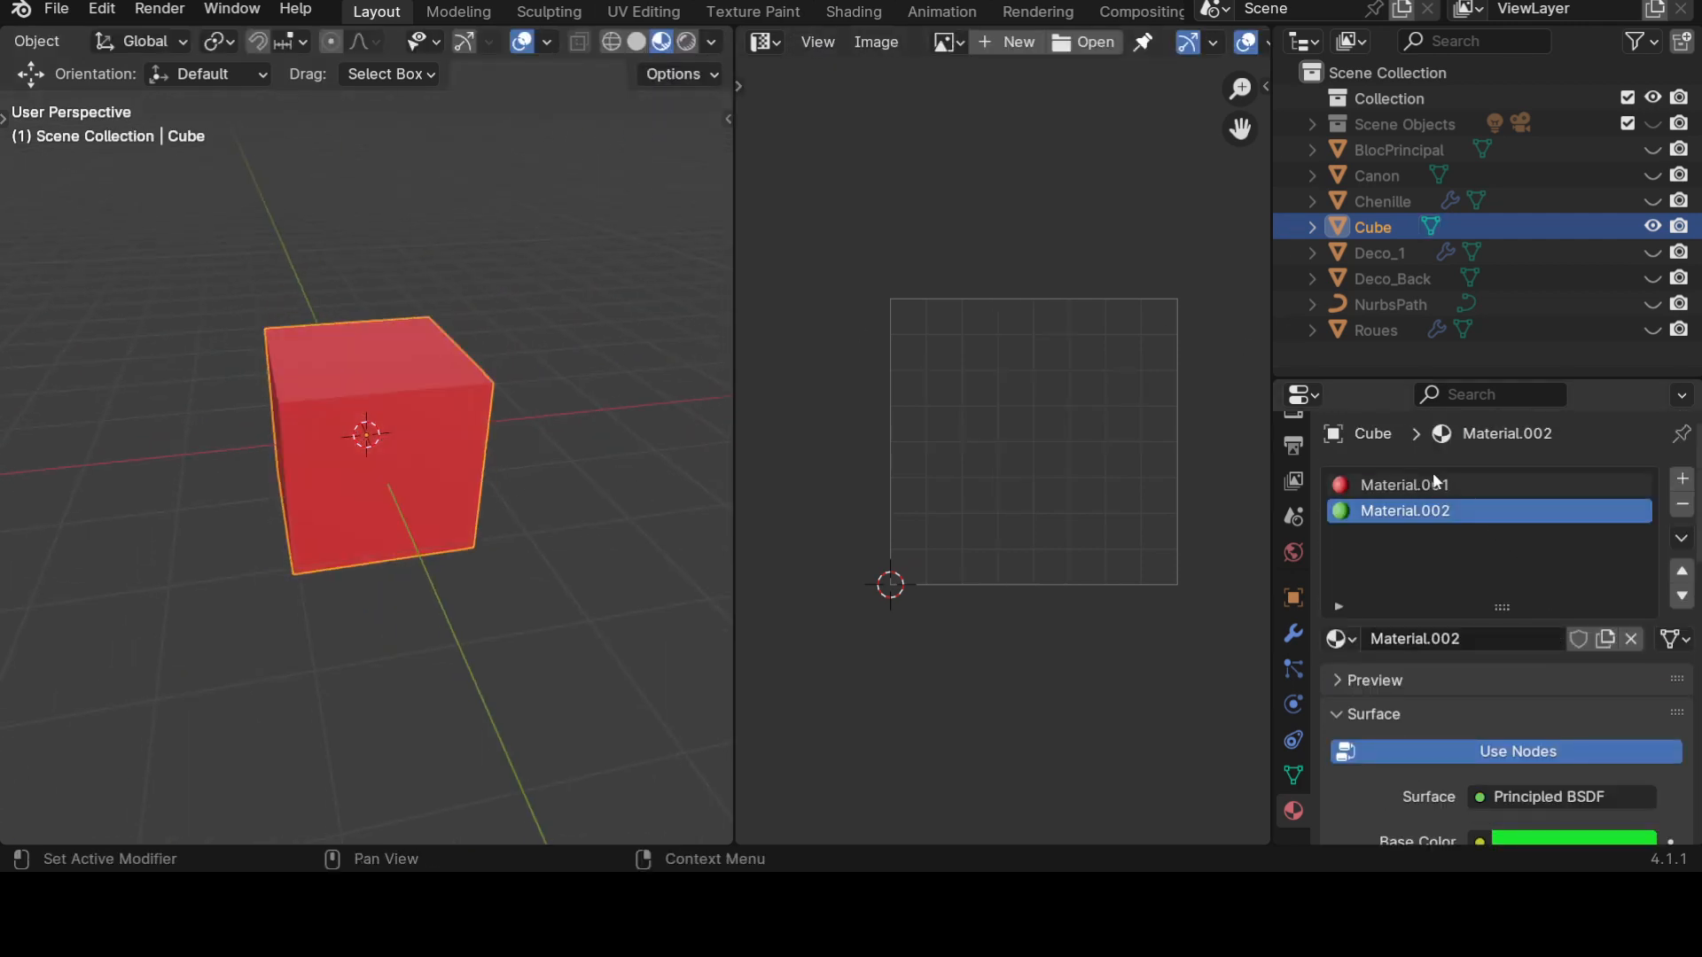
In Edit Mode, assign the green Material.002 to the cube's top face and two opposite side faces.
key(Tab)
middle_drag(631, 572, 351, 489)
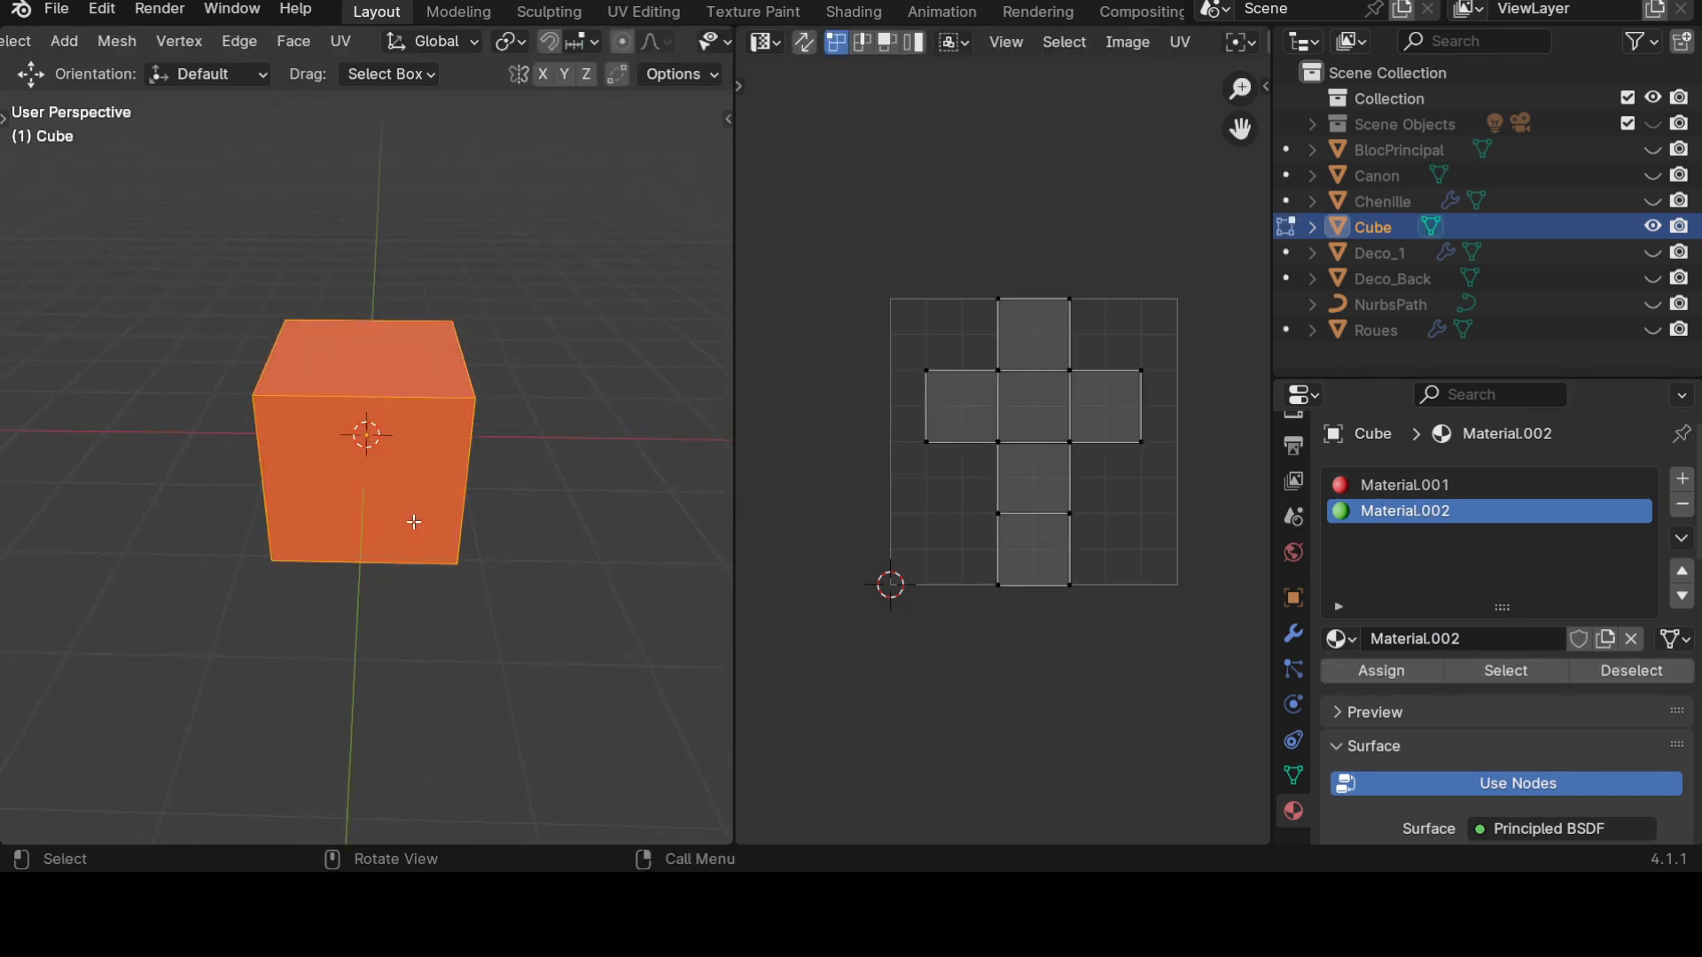
click(374, 499)
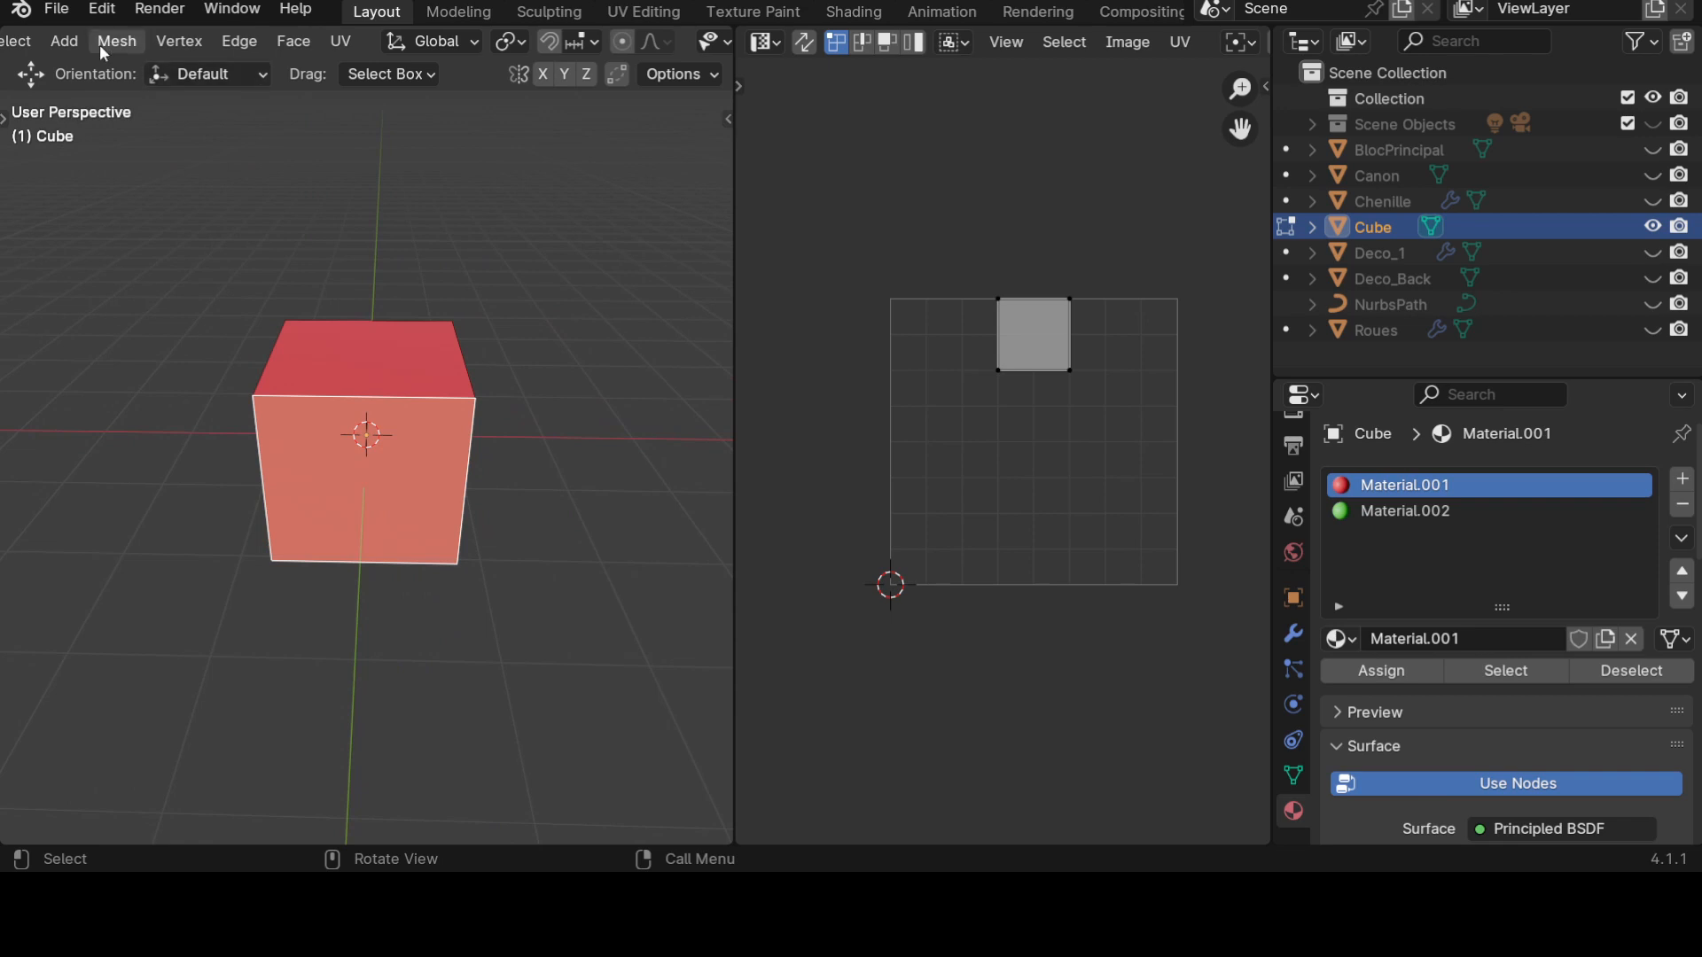
scroll(266, 42, left, 5)
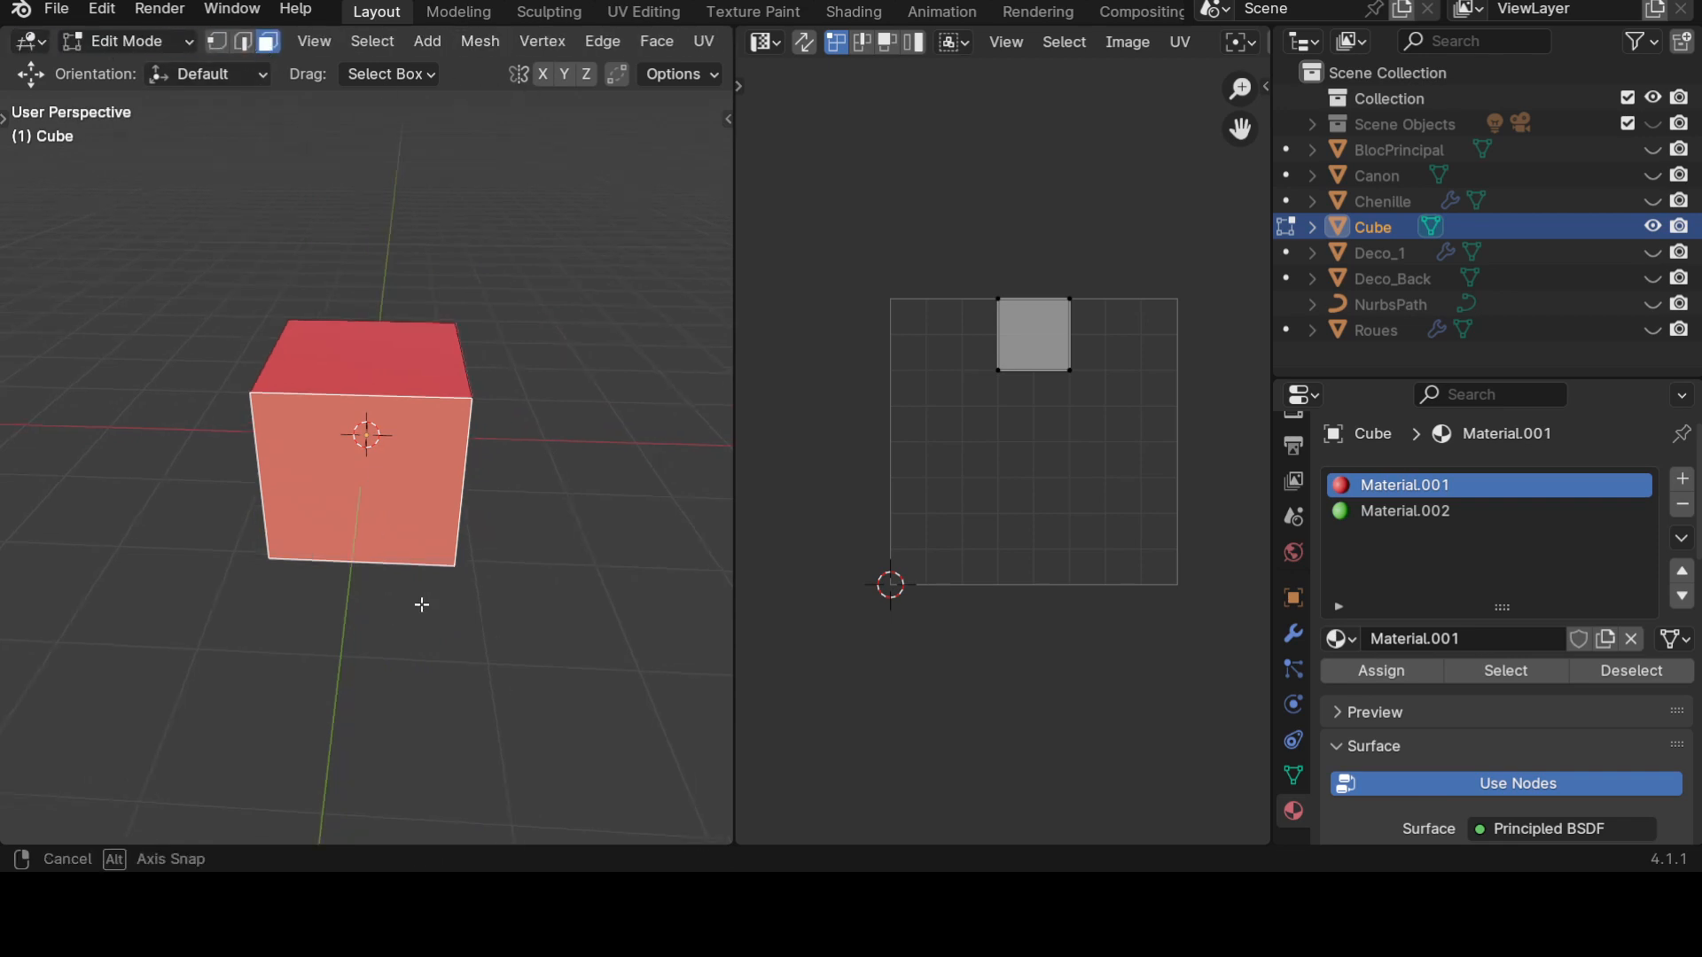
middle_drag(418, 600, 364, 381)
shift+click(364, 369)
middle_drag(548, 524, 498, 492)
shift+click(434, 441)
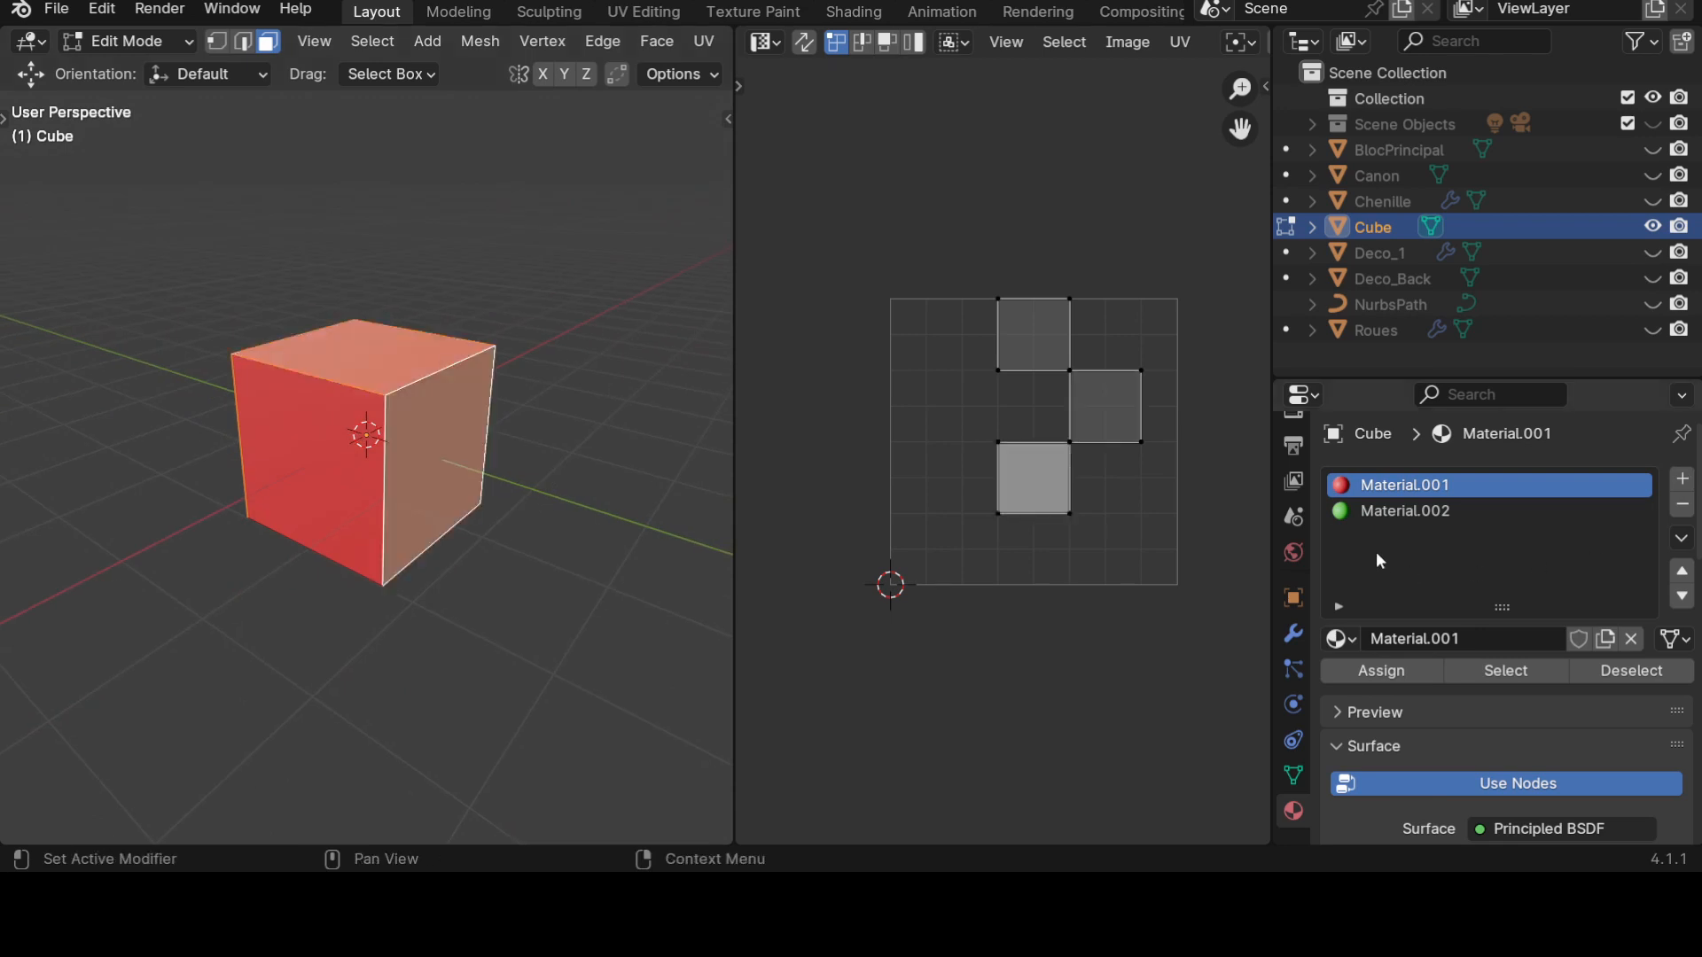
click(1375, 511)
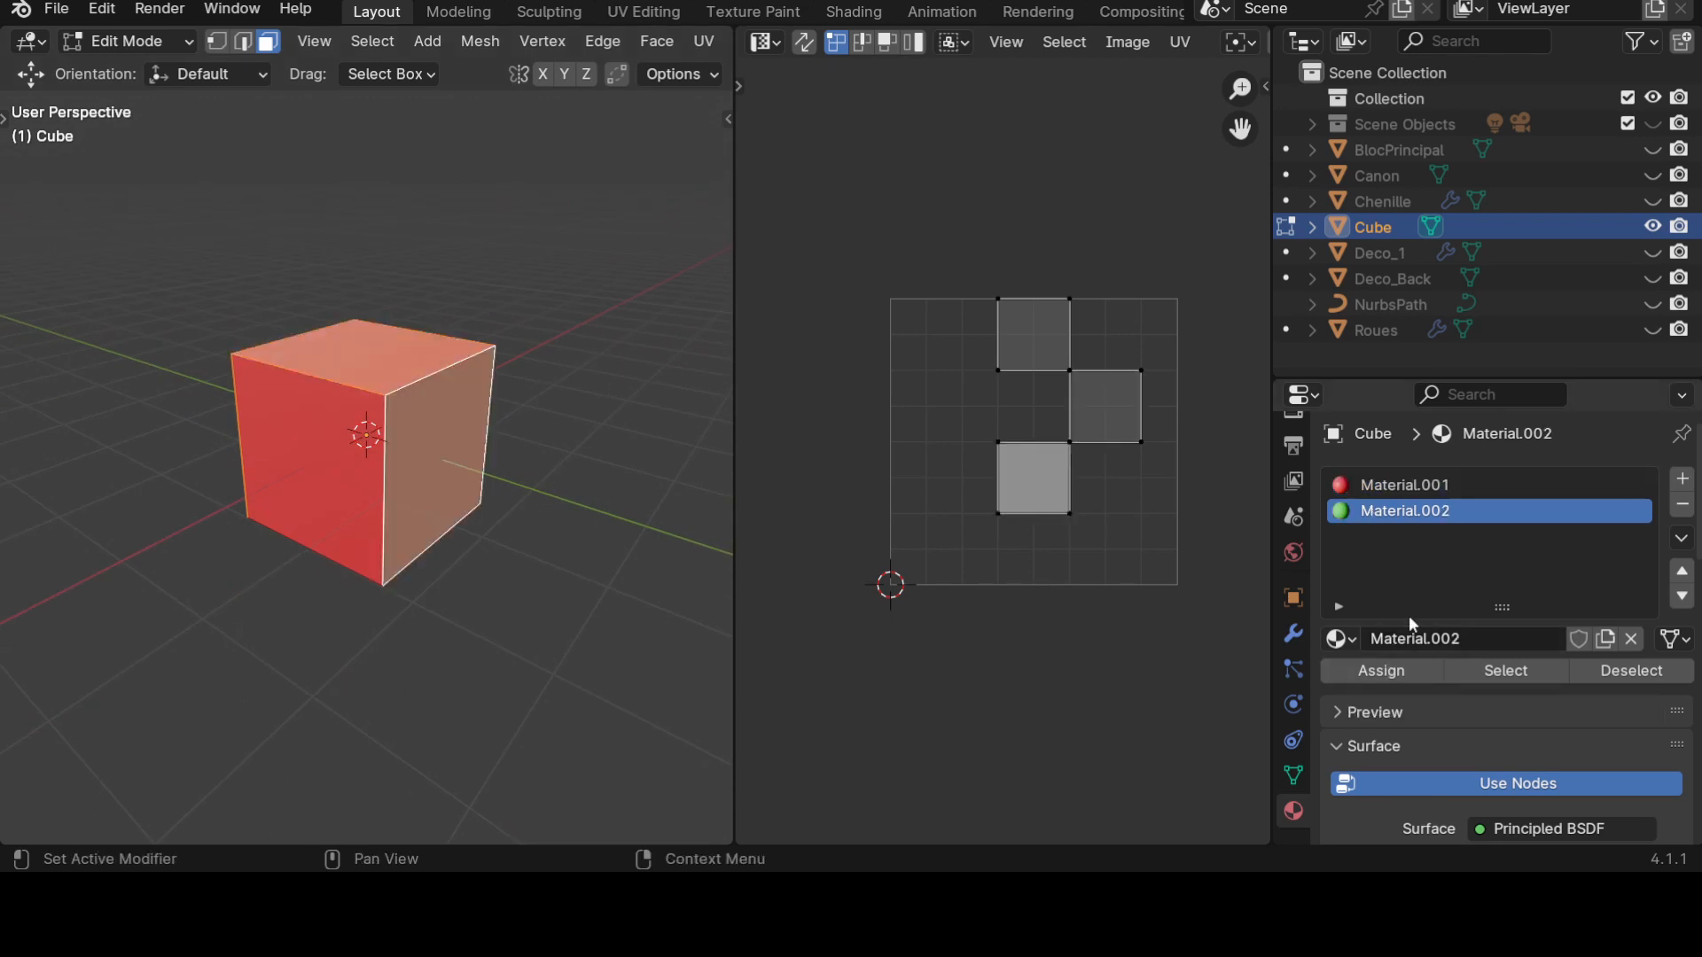
click(1376, 671)
click(531, 692)
middle_drag(532, 691, 429, 315)
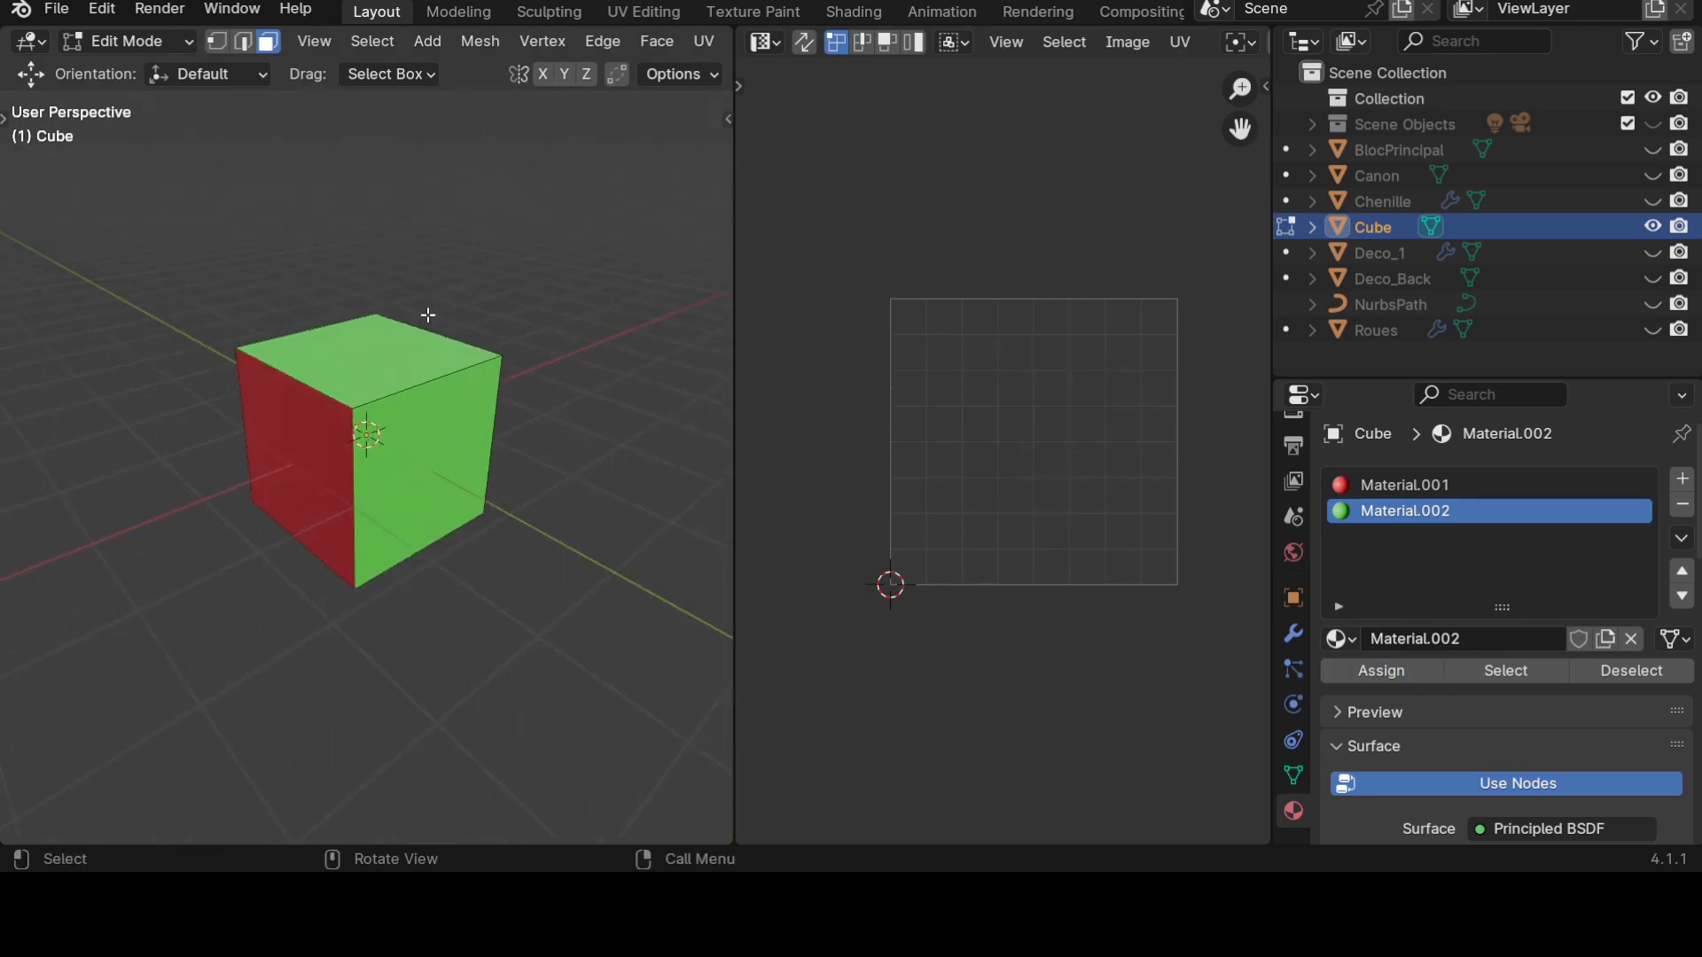
scroll(448, 493, up, 2)
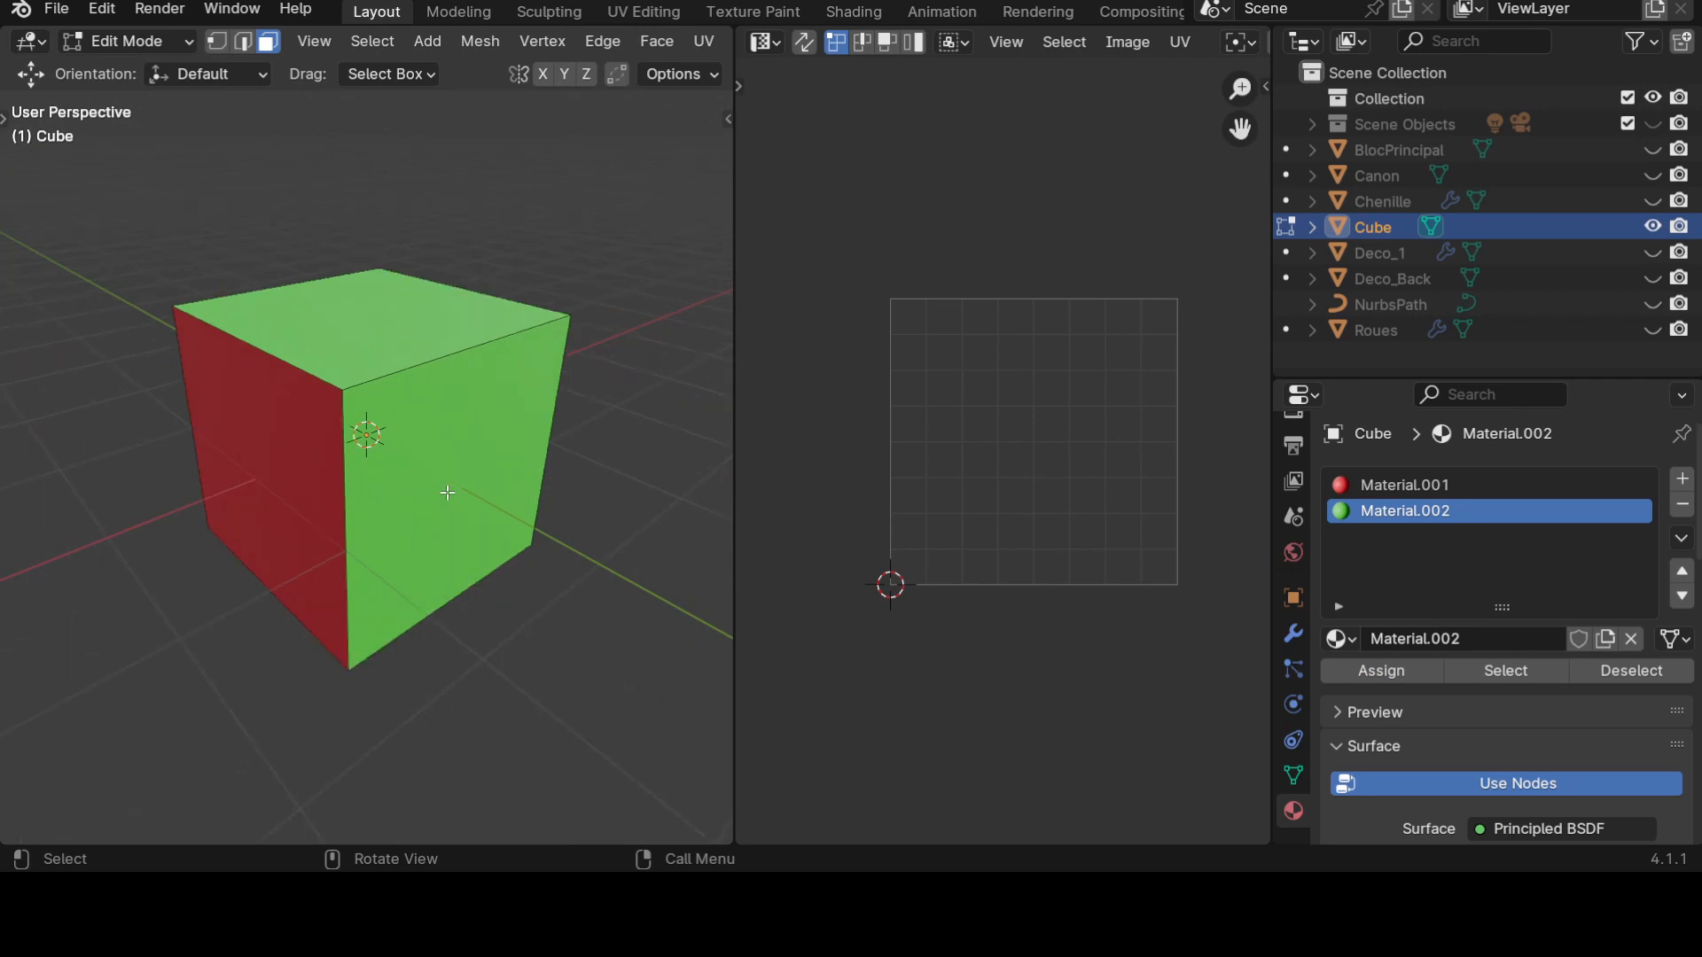
middle_drag(412, 508, 509, 540)
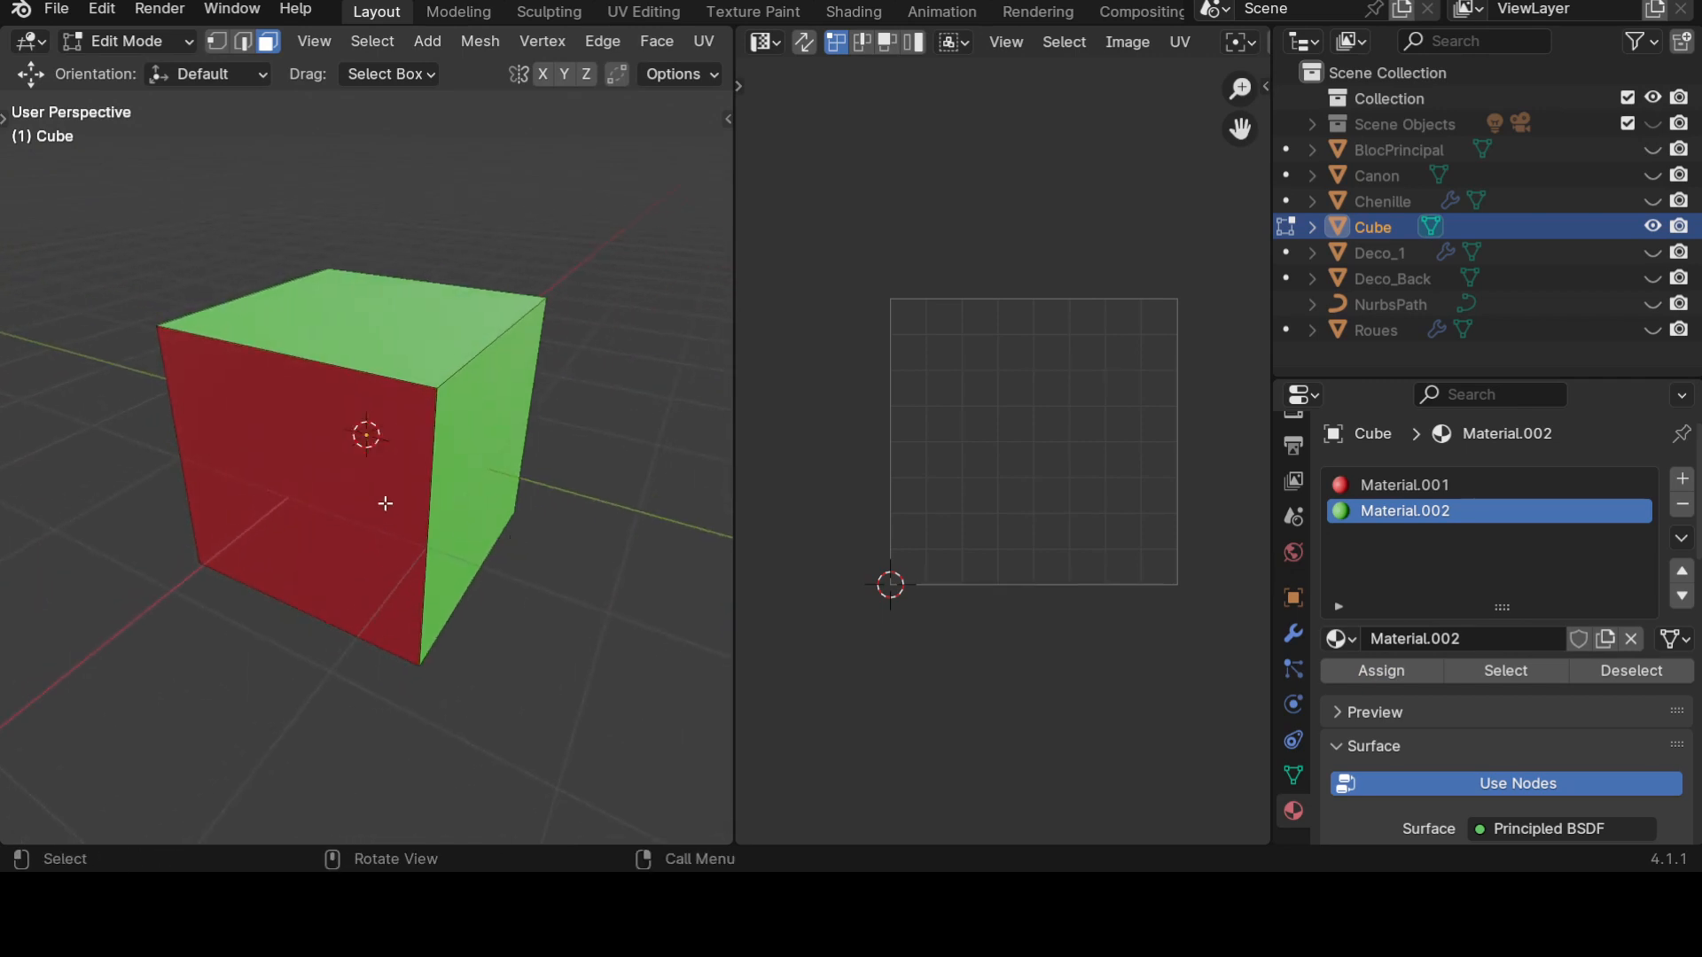
Select several of the cube's edges in edge select mode, mark them as seams and clear the selection.
click(337, 443)
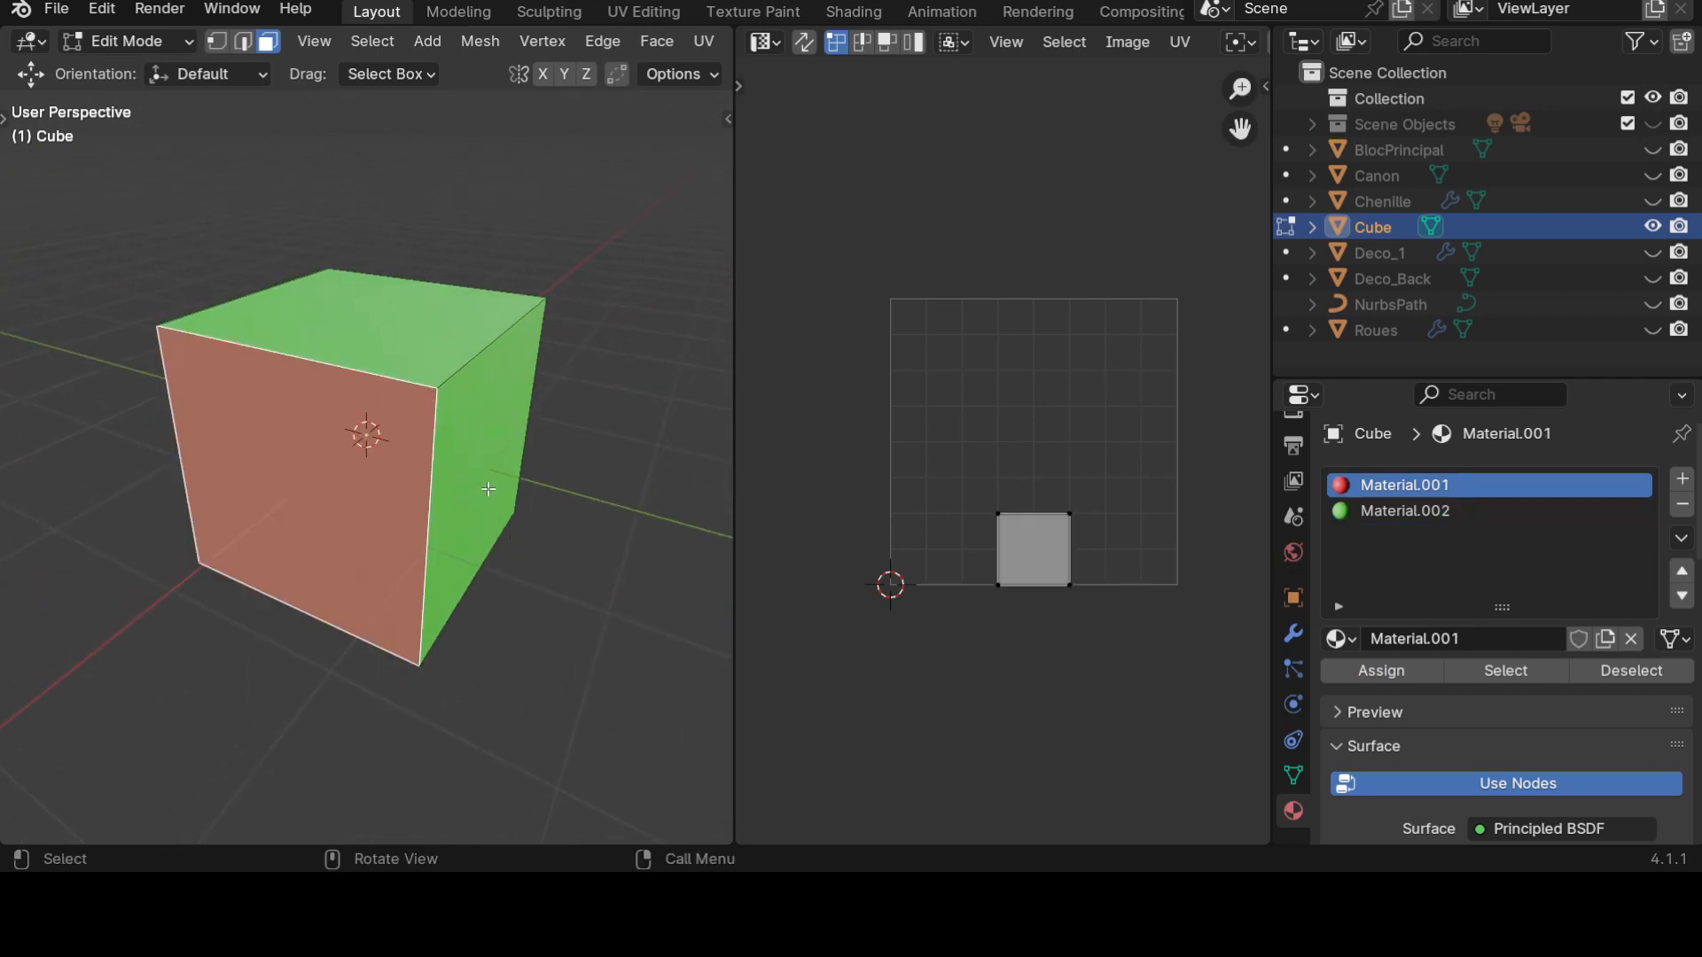
click(527, 518)
key(2)
click(443, 517)
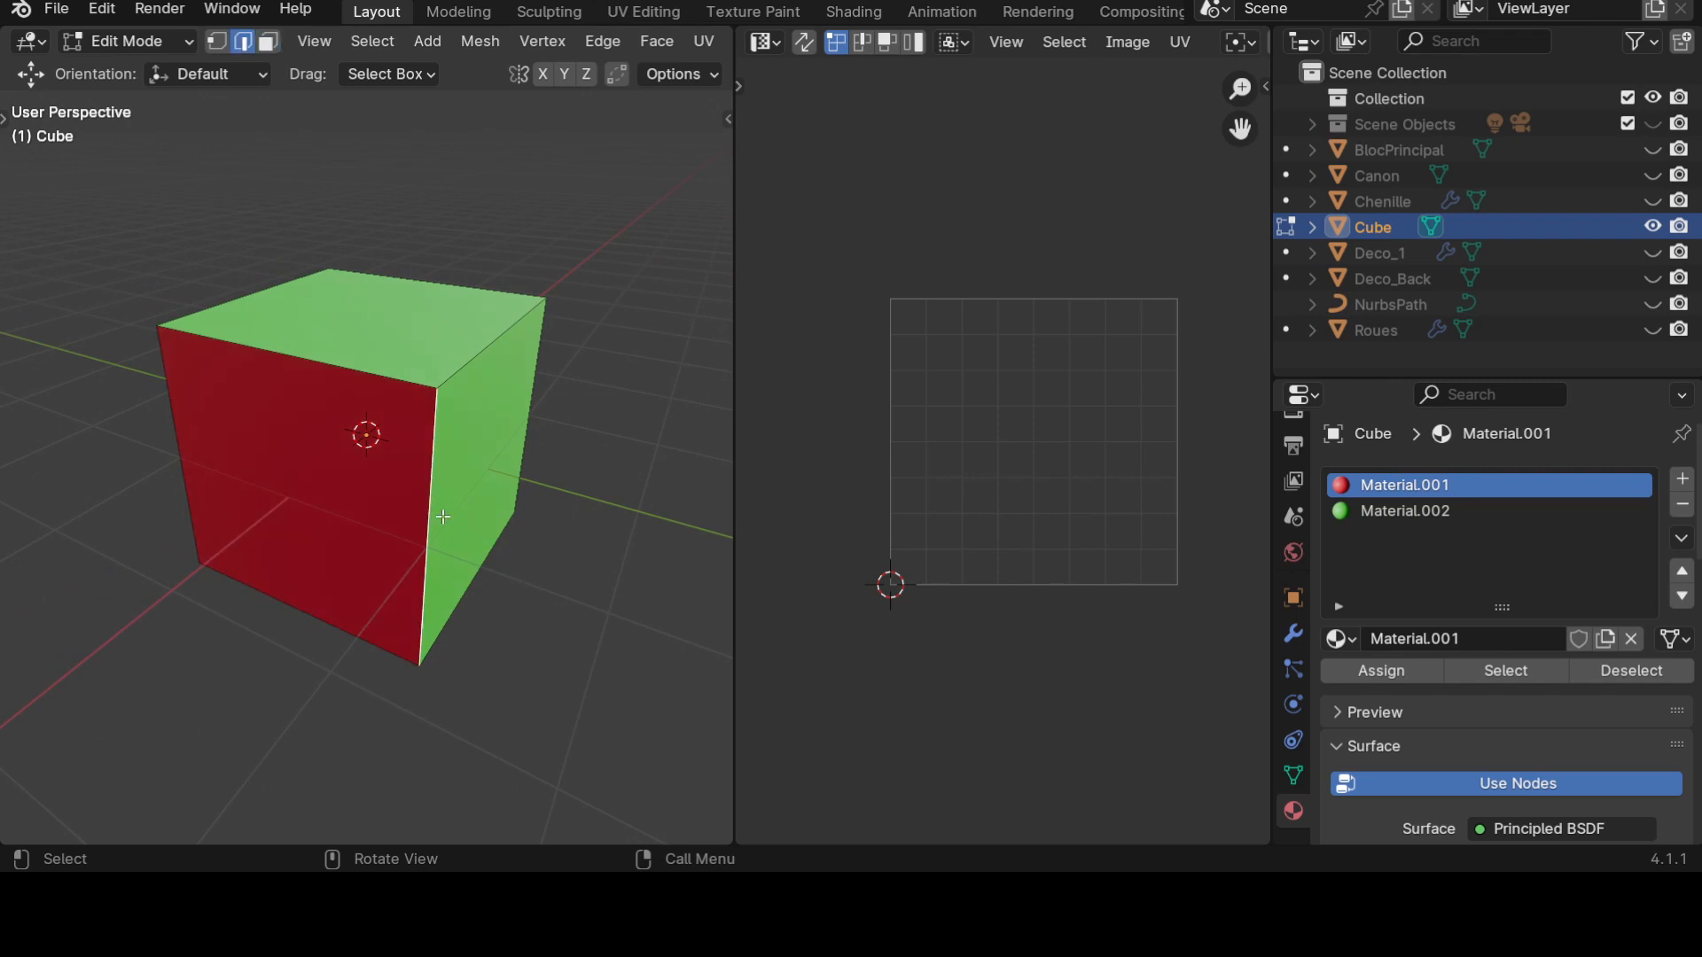
shift+click(346, 368)
shift+click(186, 426)
alt+middle_drag(195, 426, 290, 555)
shift+click(456, 362)
shift+click(538, 417)
middle_drag(597, 478, 559, 553)
key(ctrl+e)
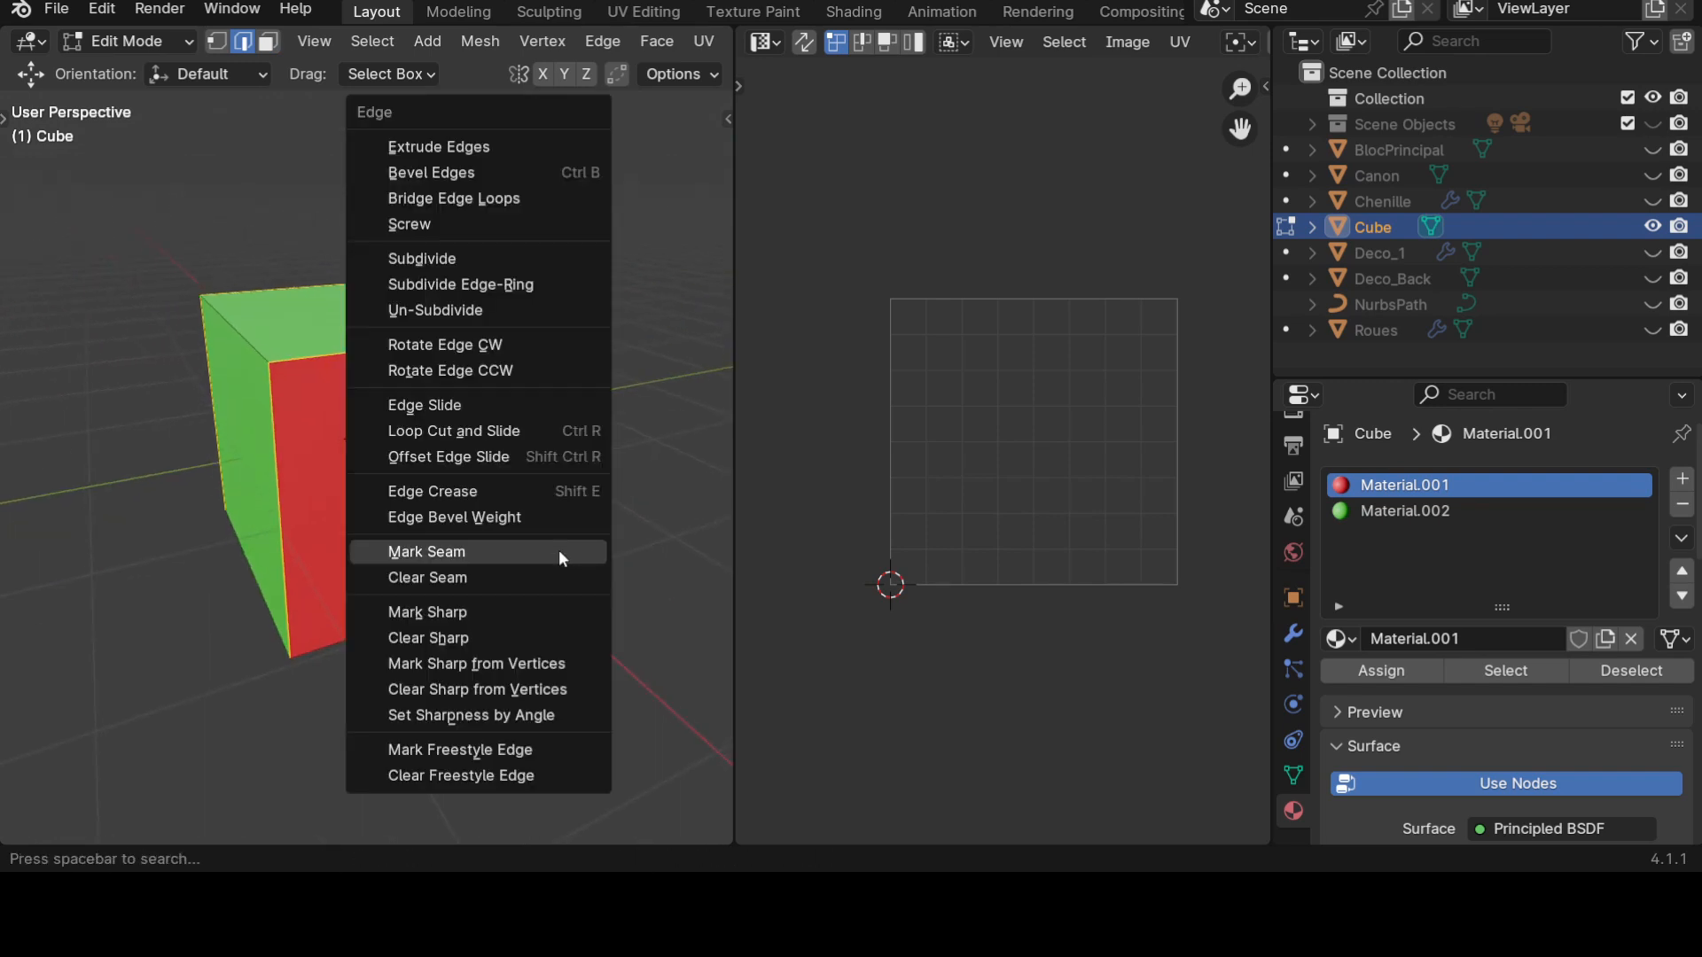
click(559, 552)
key(alt+a)
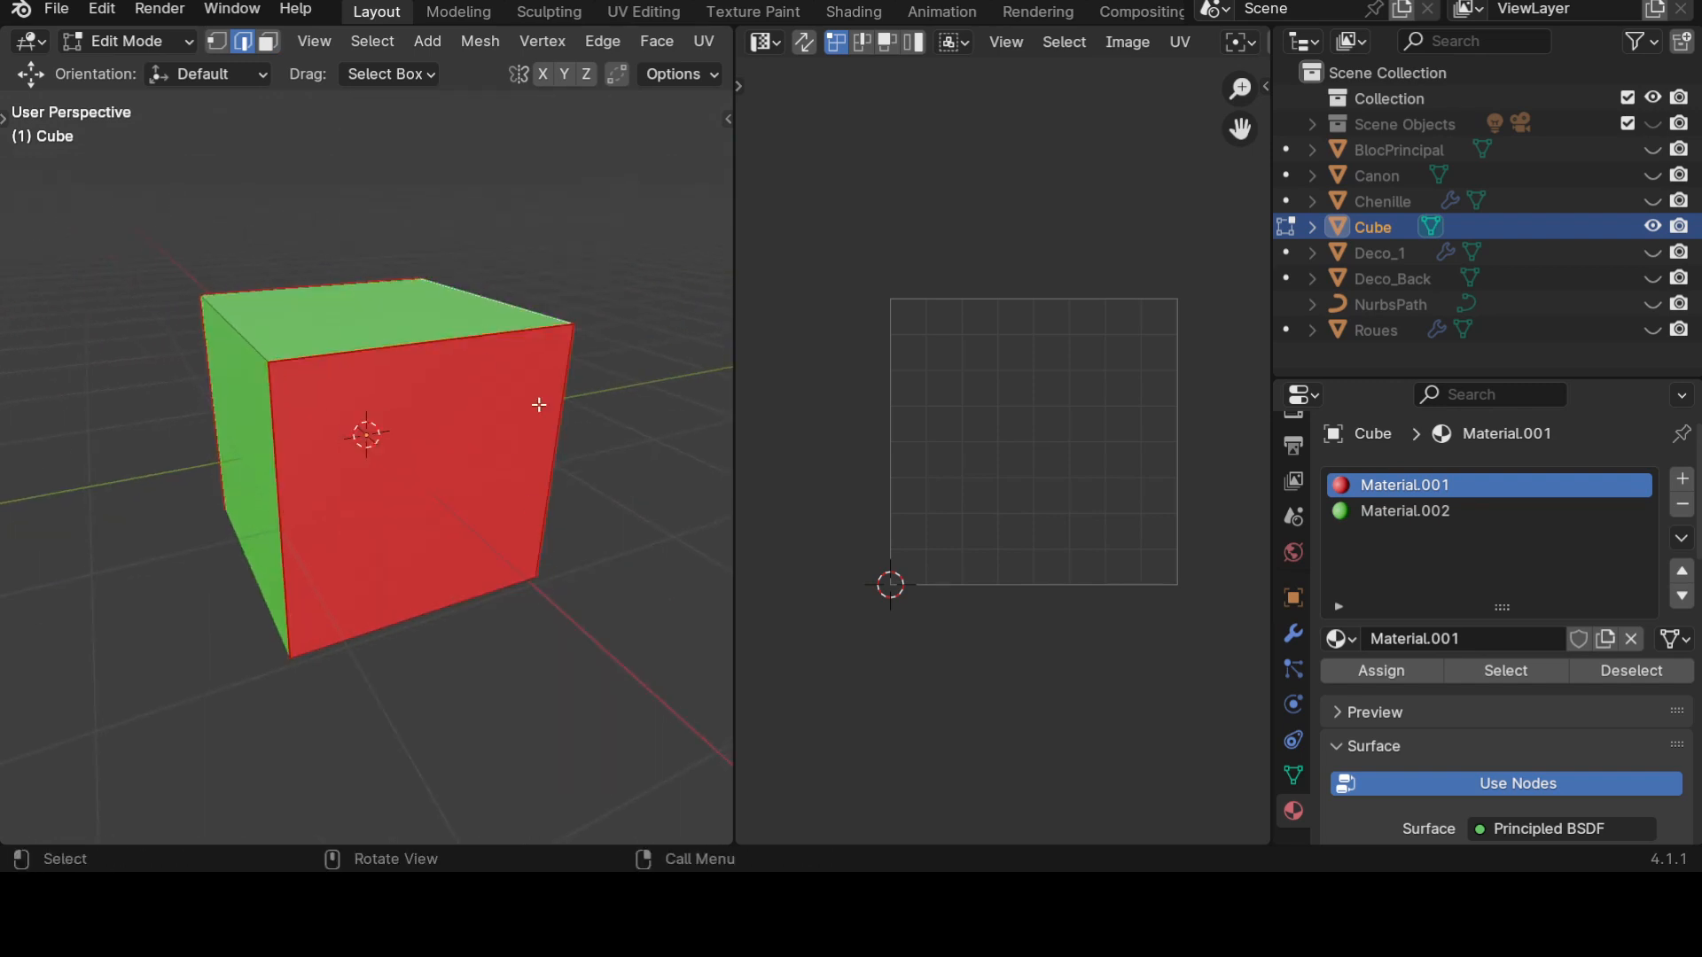
Select the whole cube and unwrap it along the marked seams.
key(ctrl+e)
click(561, 483)
key(a)
click(562, 518)
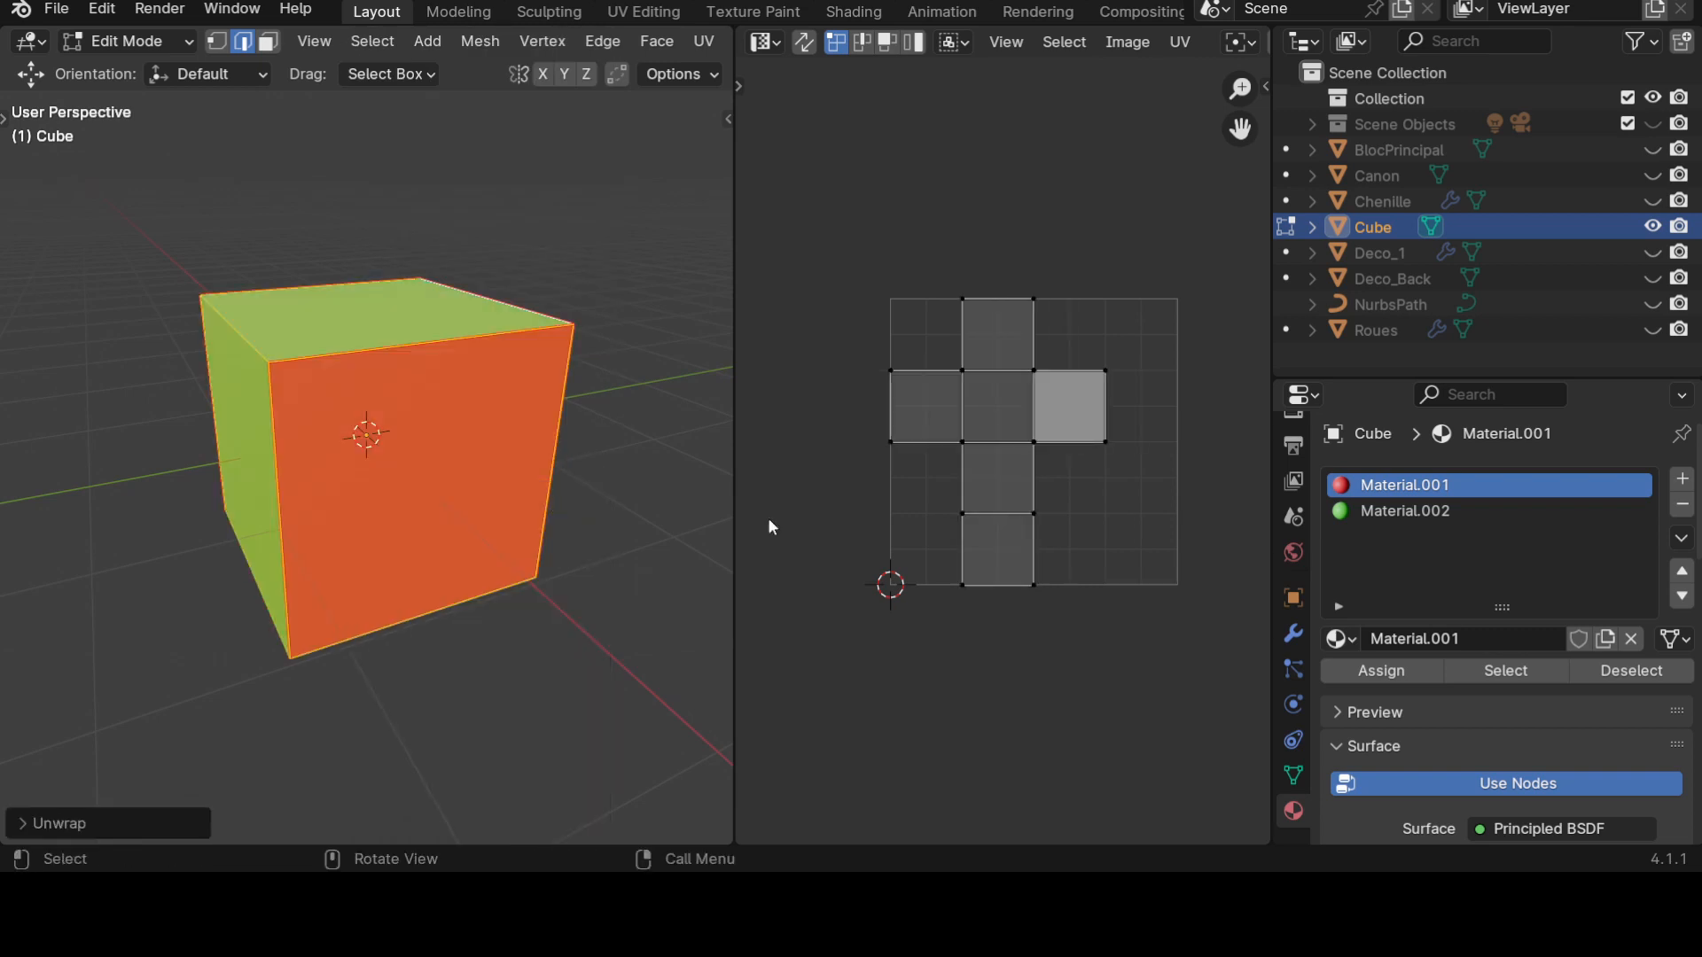
scroll(964, 527, up, 1)
middle_drag(612, 525, 372, 519)
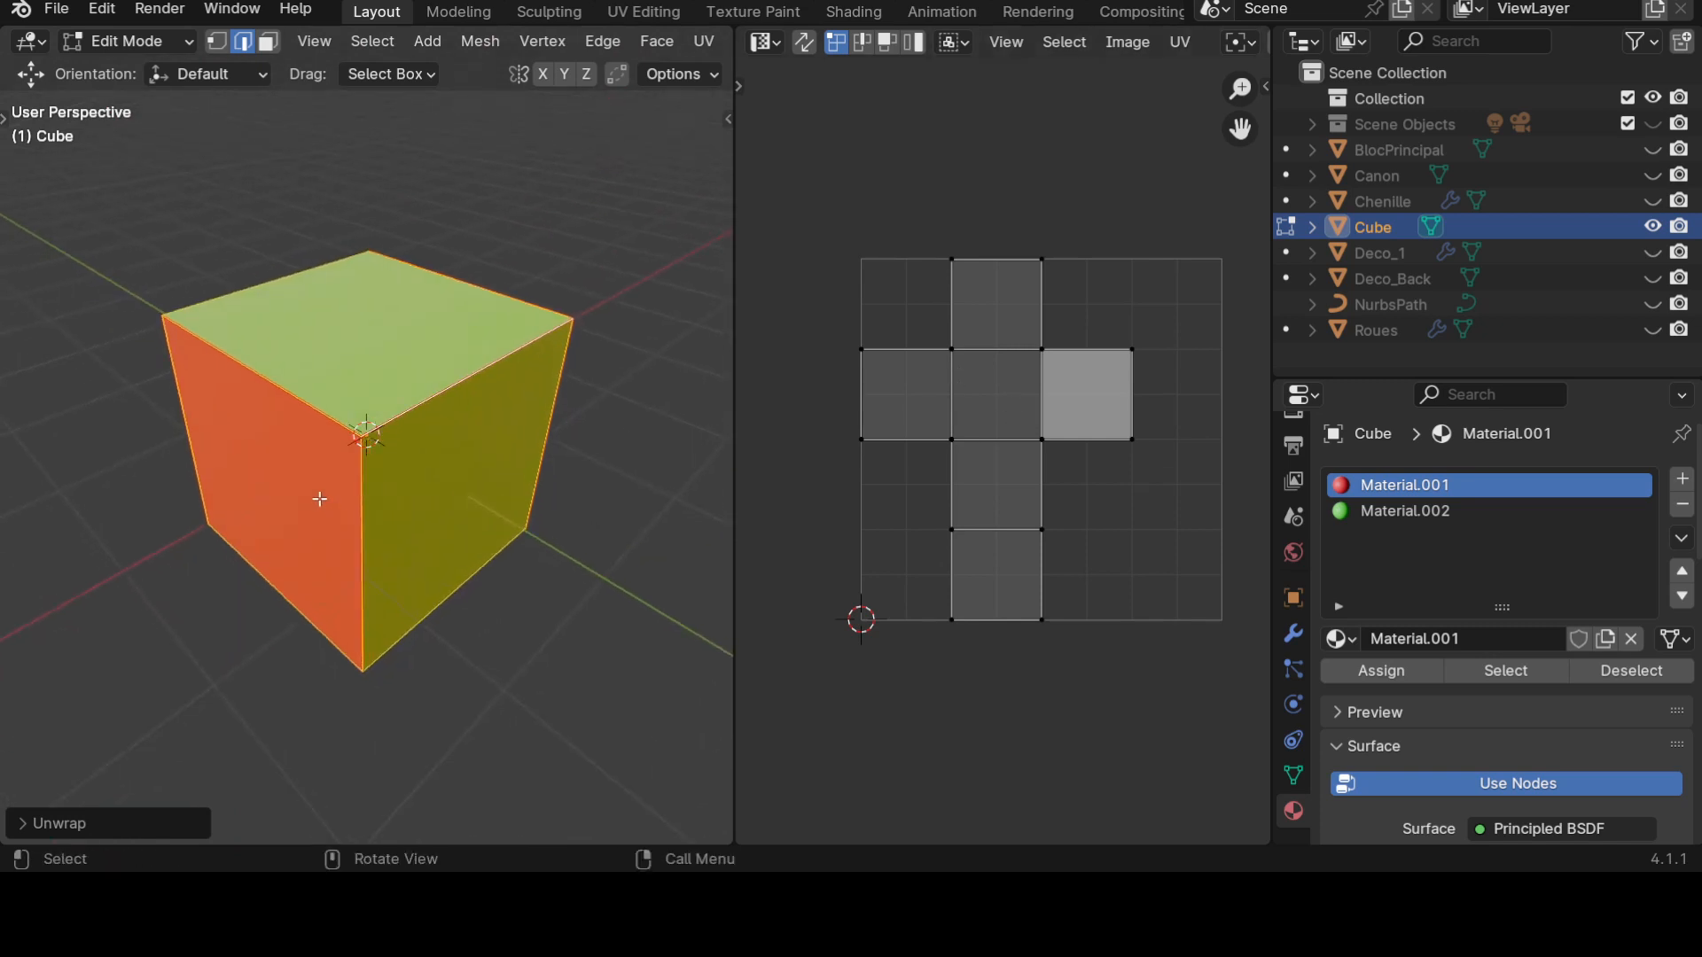
Turn on UV sync selection, switch to face select mode and select the cube's red side face.
click(320, 499)
shift+click(398, 346)
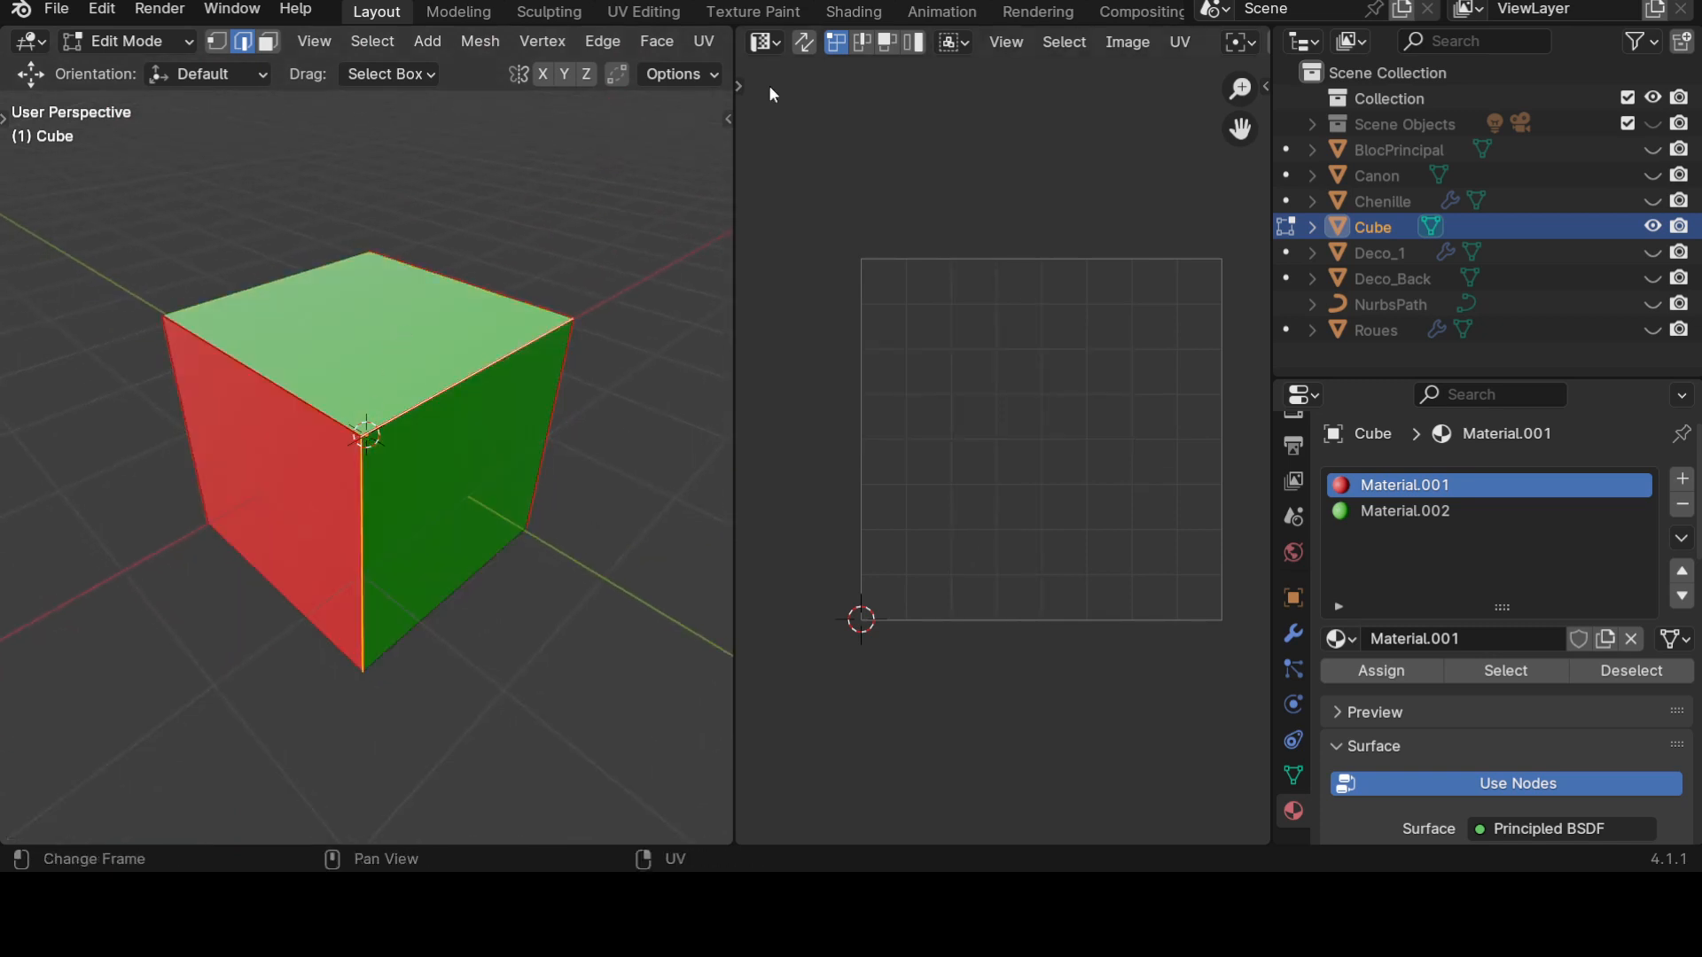
click(803, 43)
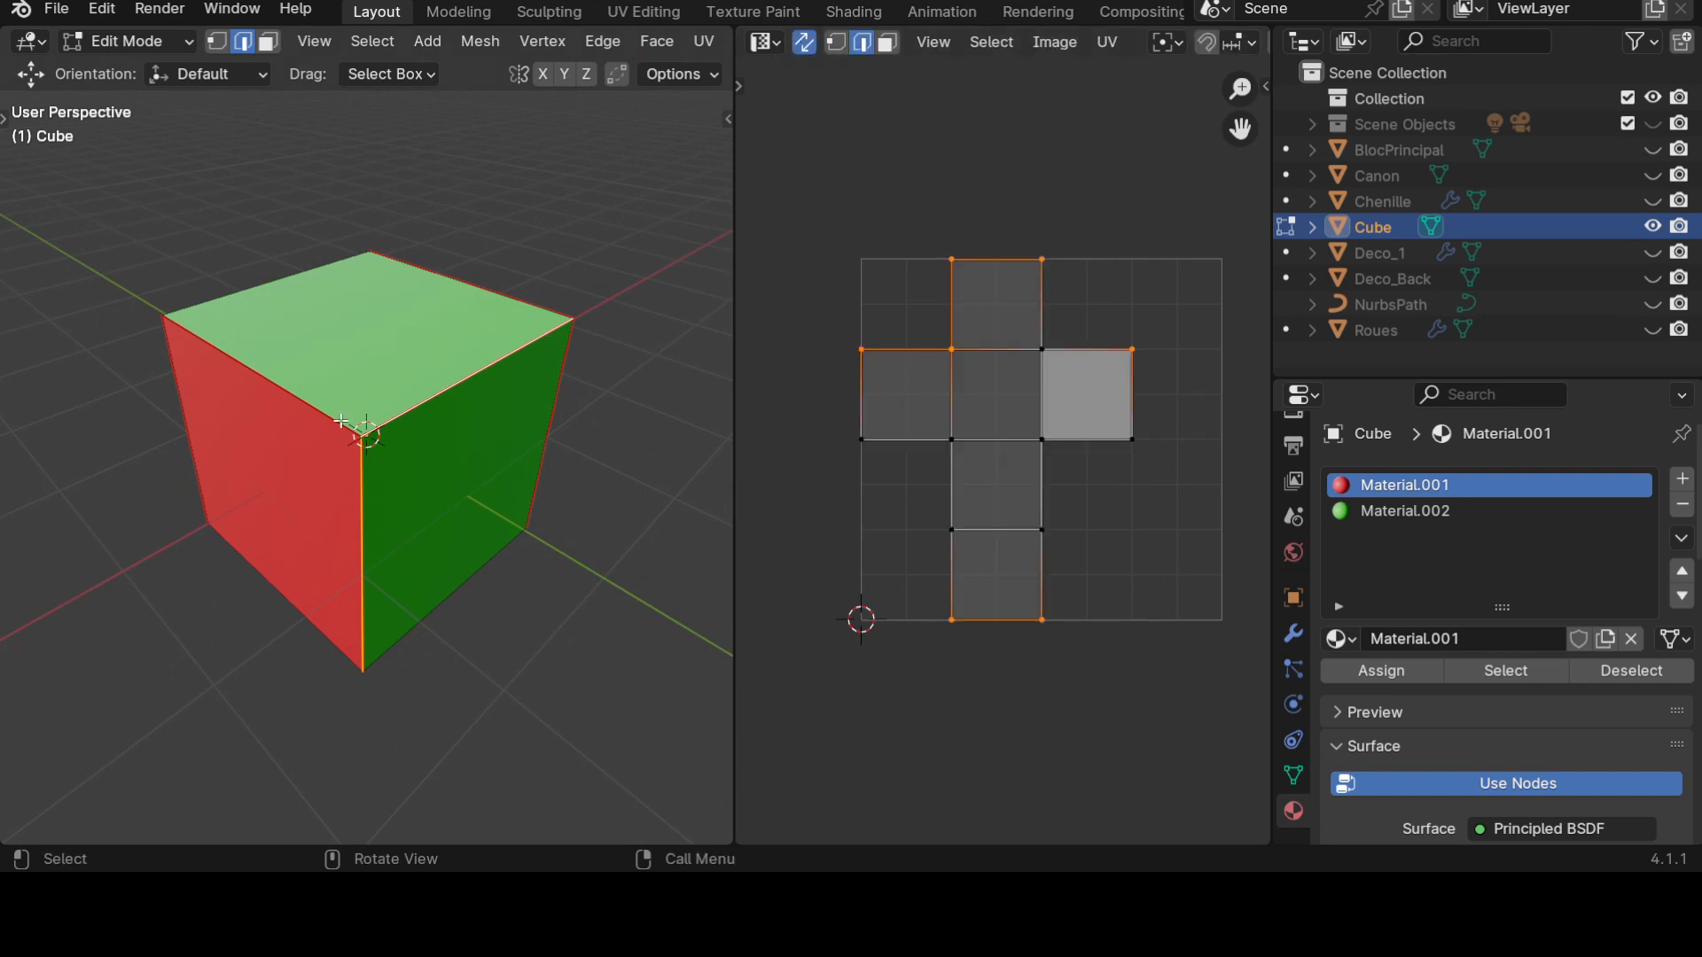
click(268, 40)
click(251, 412)
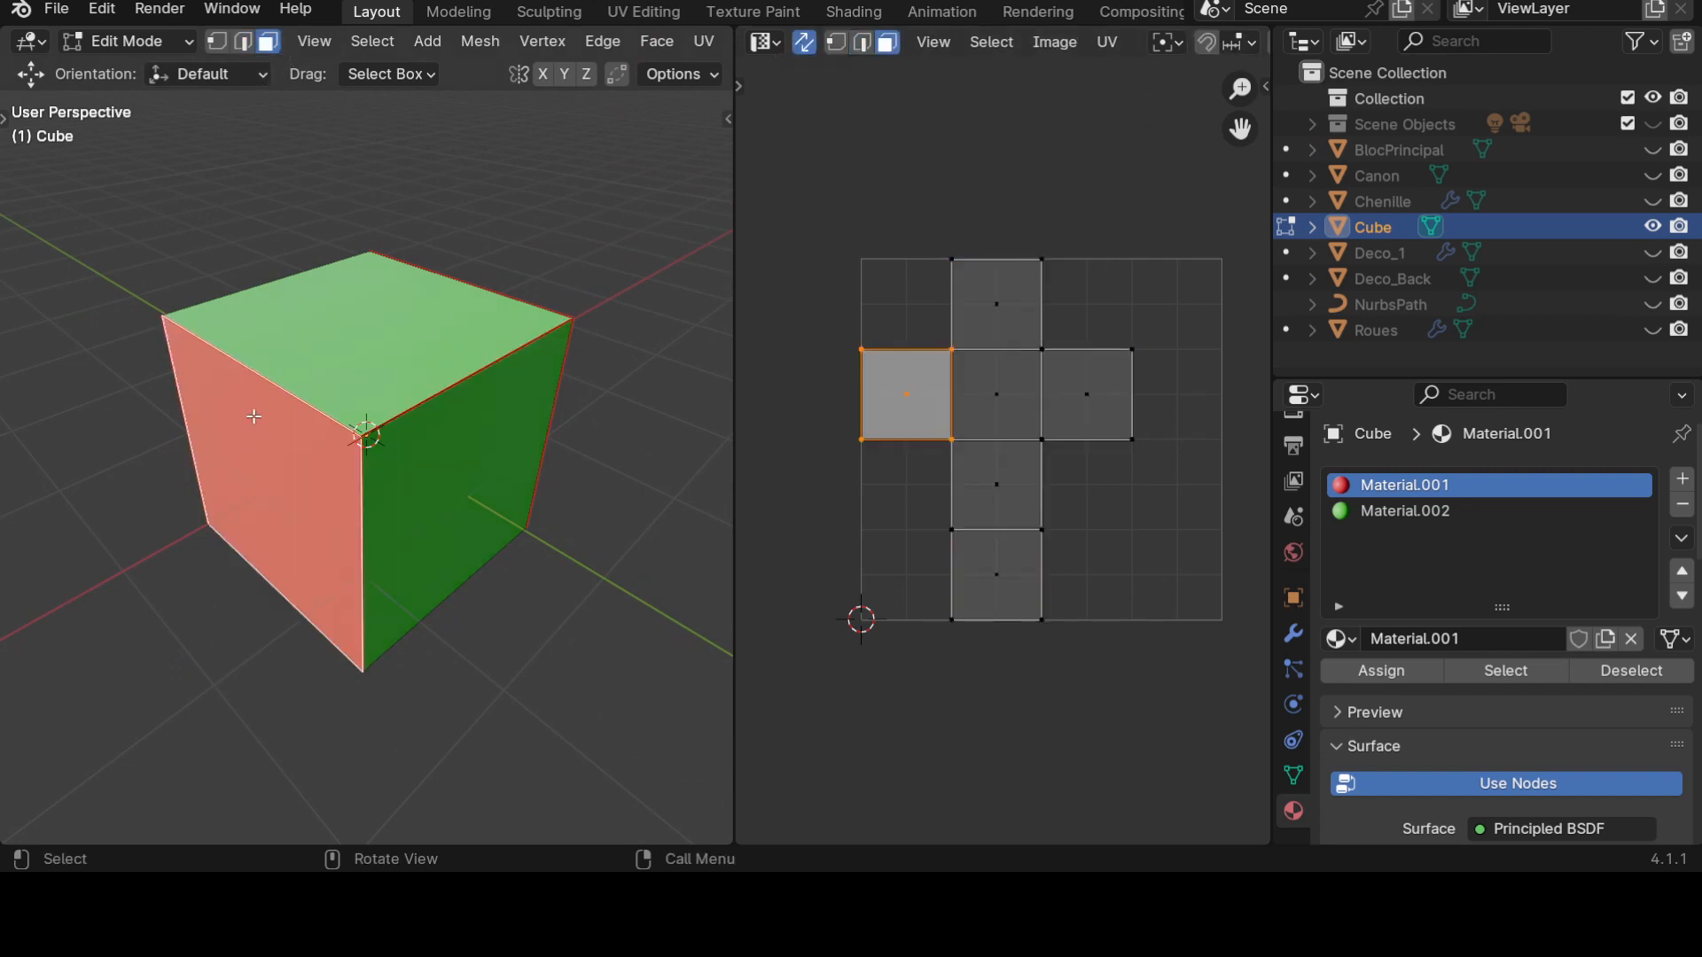
Select the red side face and the green top face, together and separately, to compare their UV squares.
shift+click(399, 368)
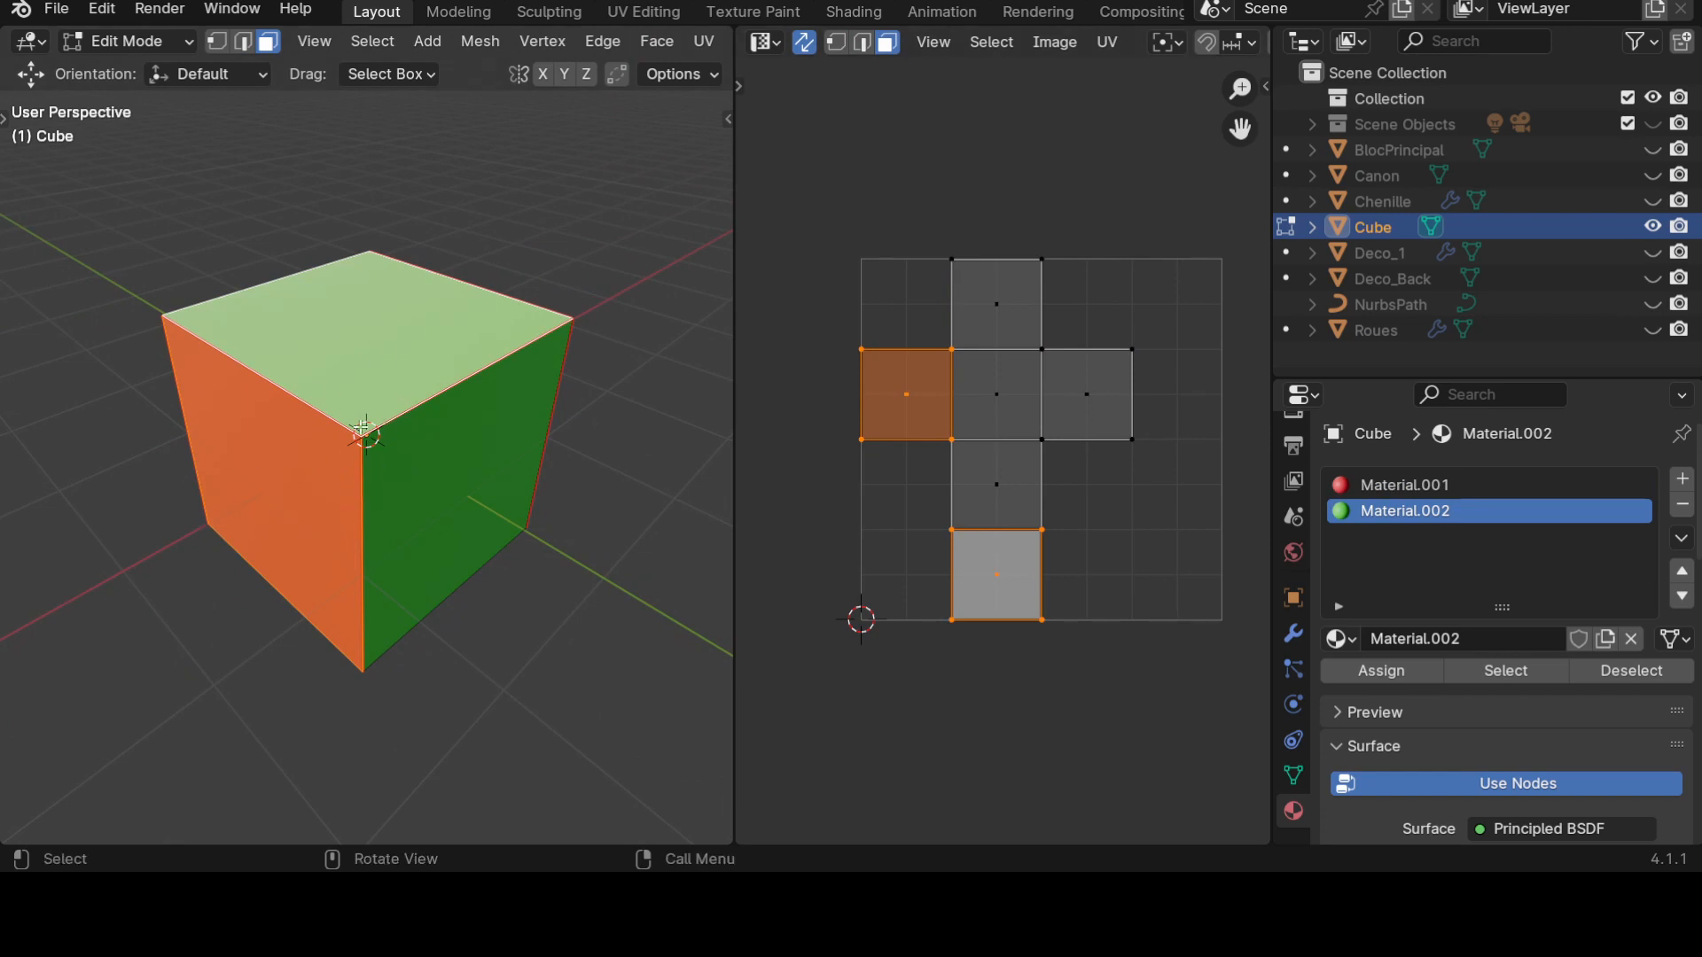
click(301, 497)
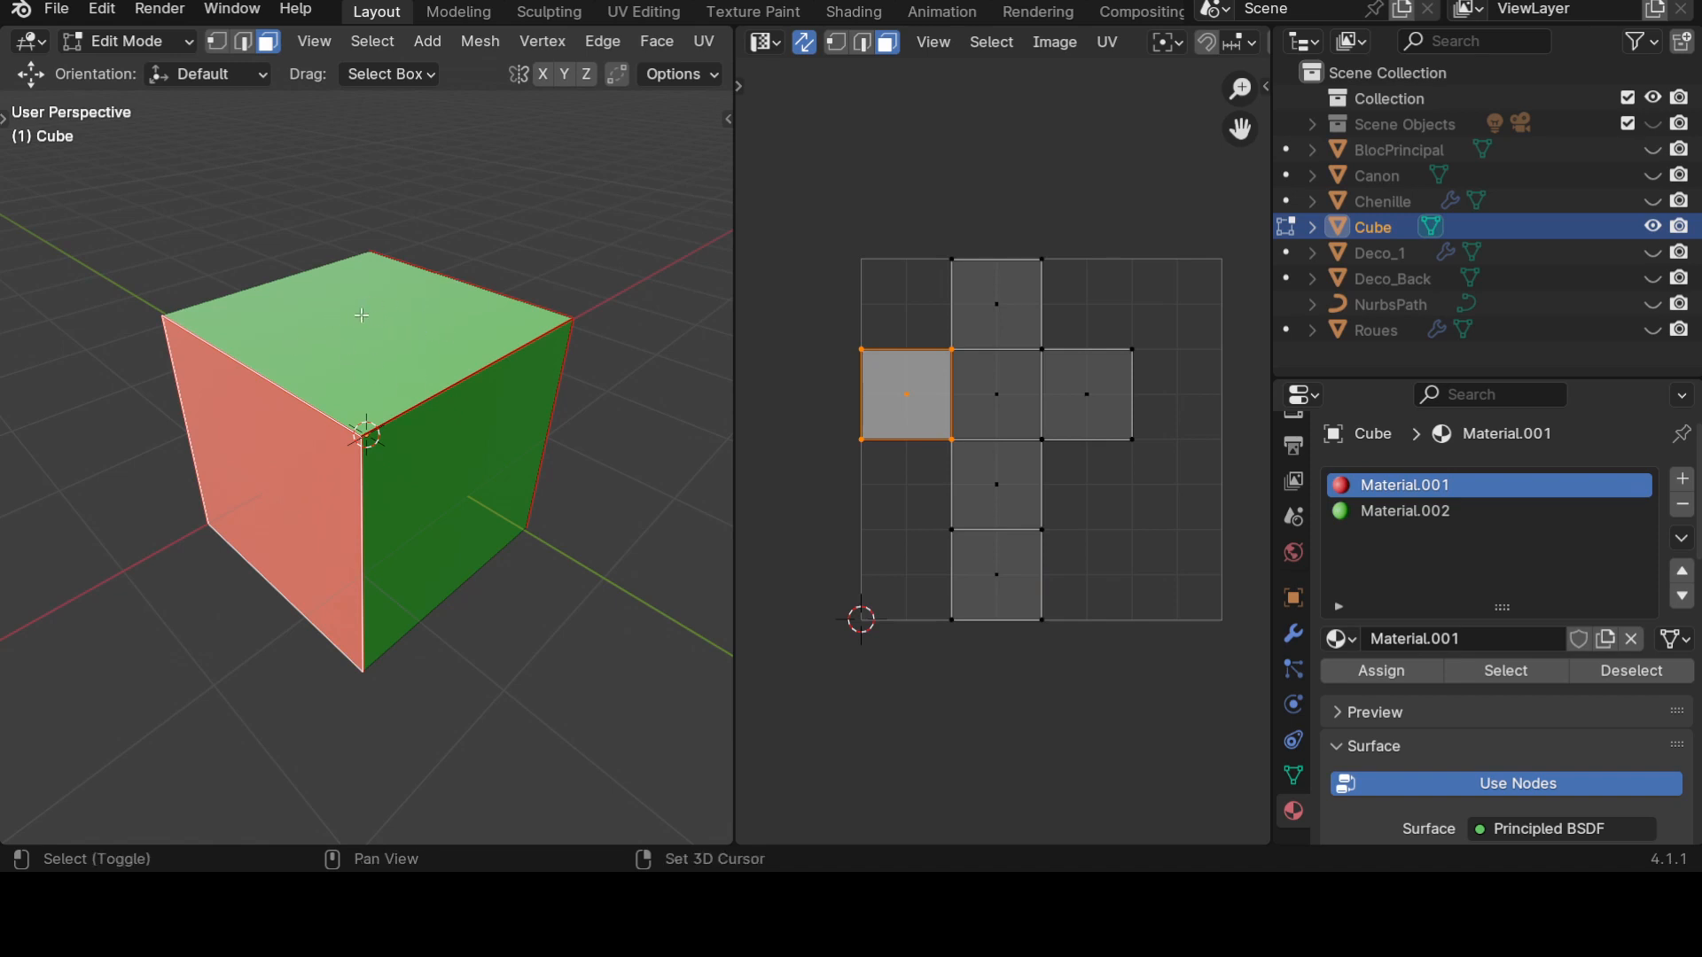
shift+click(380, 323)
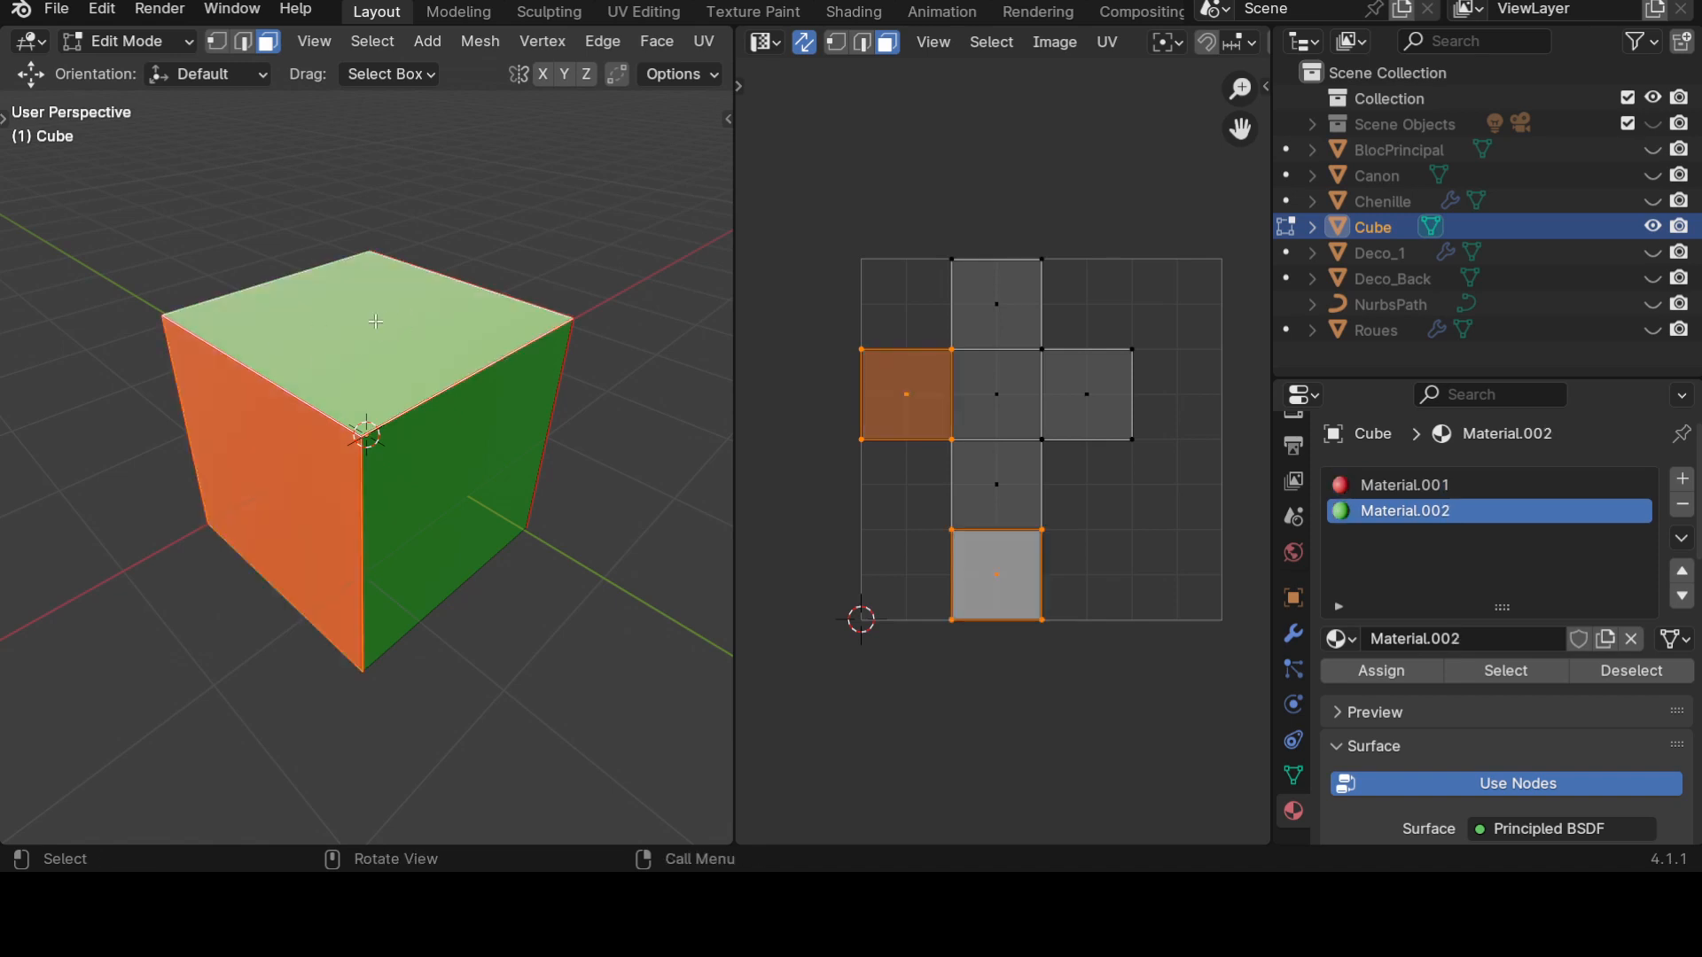
click(305, 343)
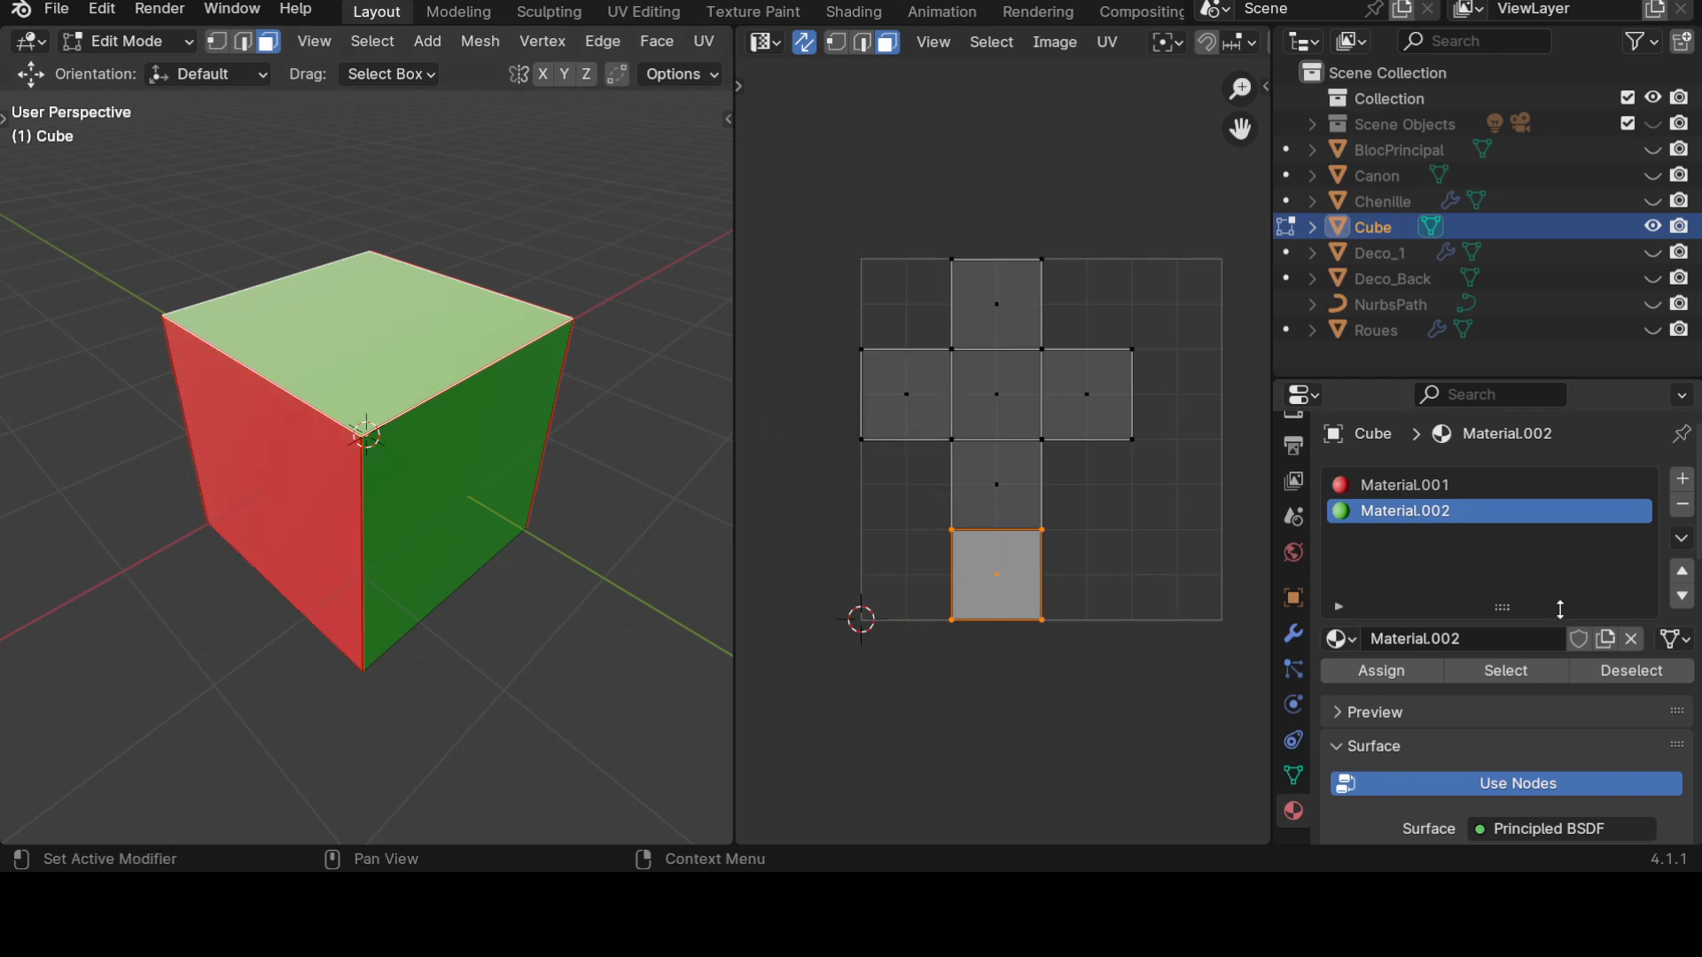
click(306, 485)
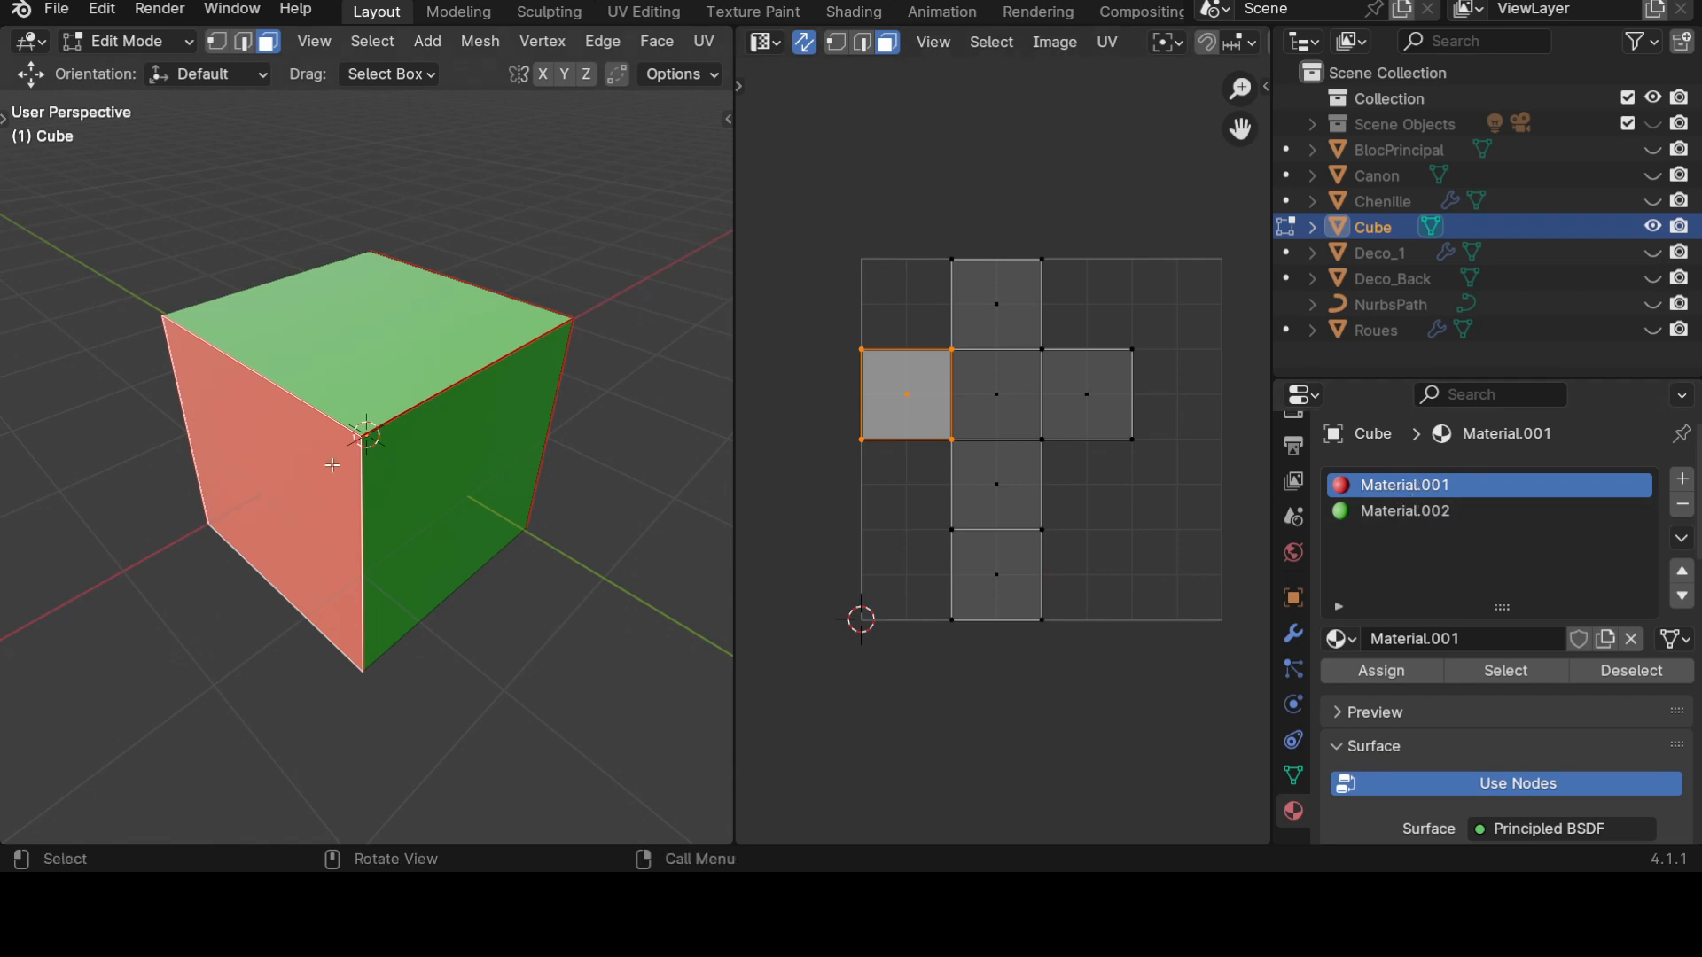
shift+click(290, 487)
shift+click(290, 487)
Select the green side face, alone and together with the green top face, to compare where they lie in the UV layout.
click(439, 484)
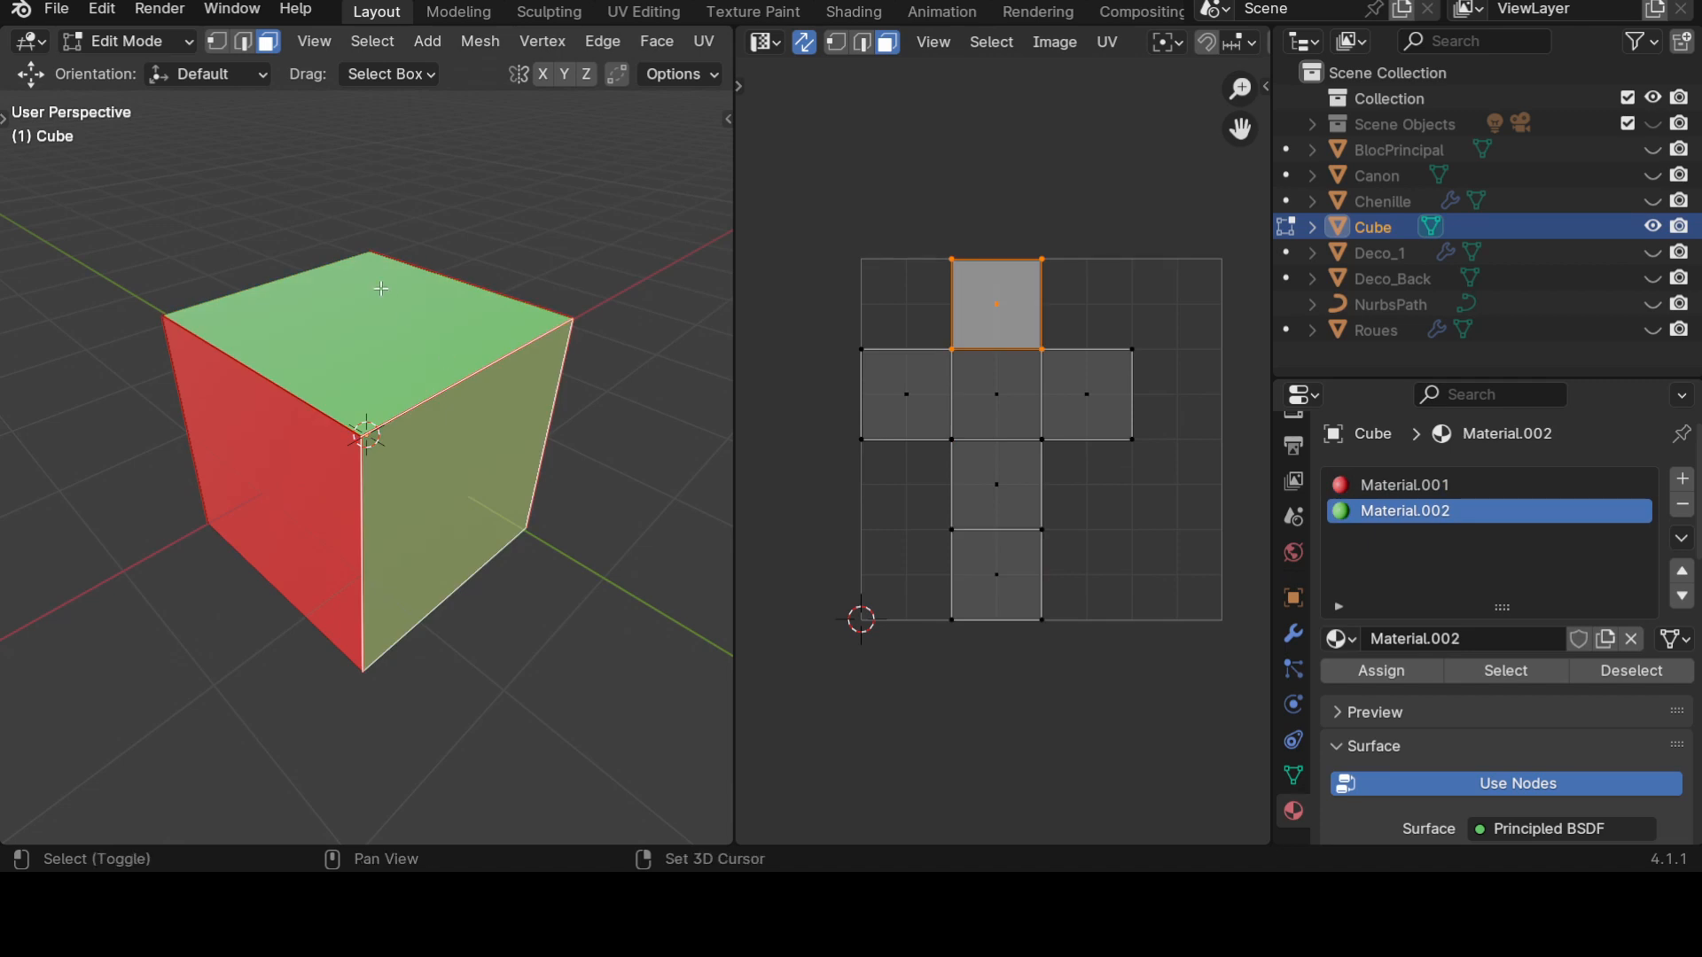
shift+click(382, 337)
middle_drag(589, 532, 501, 529)
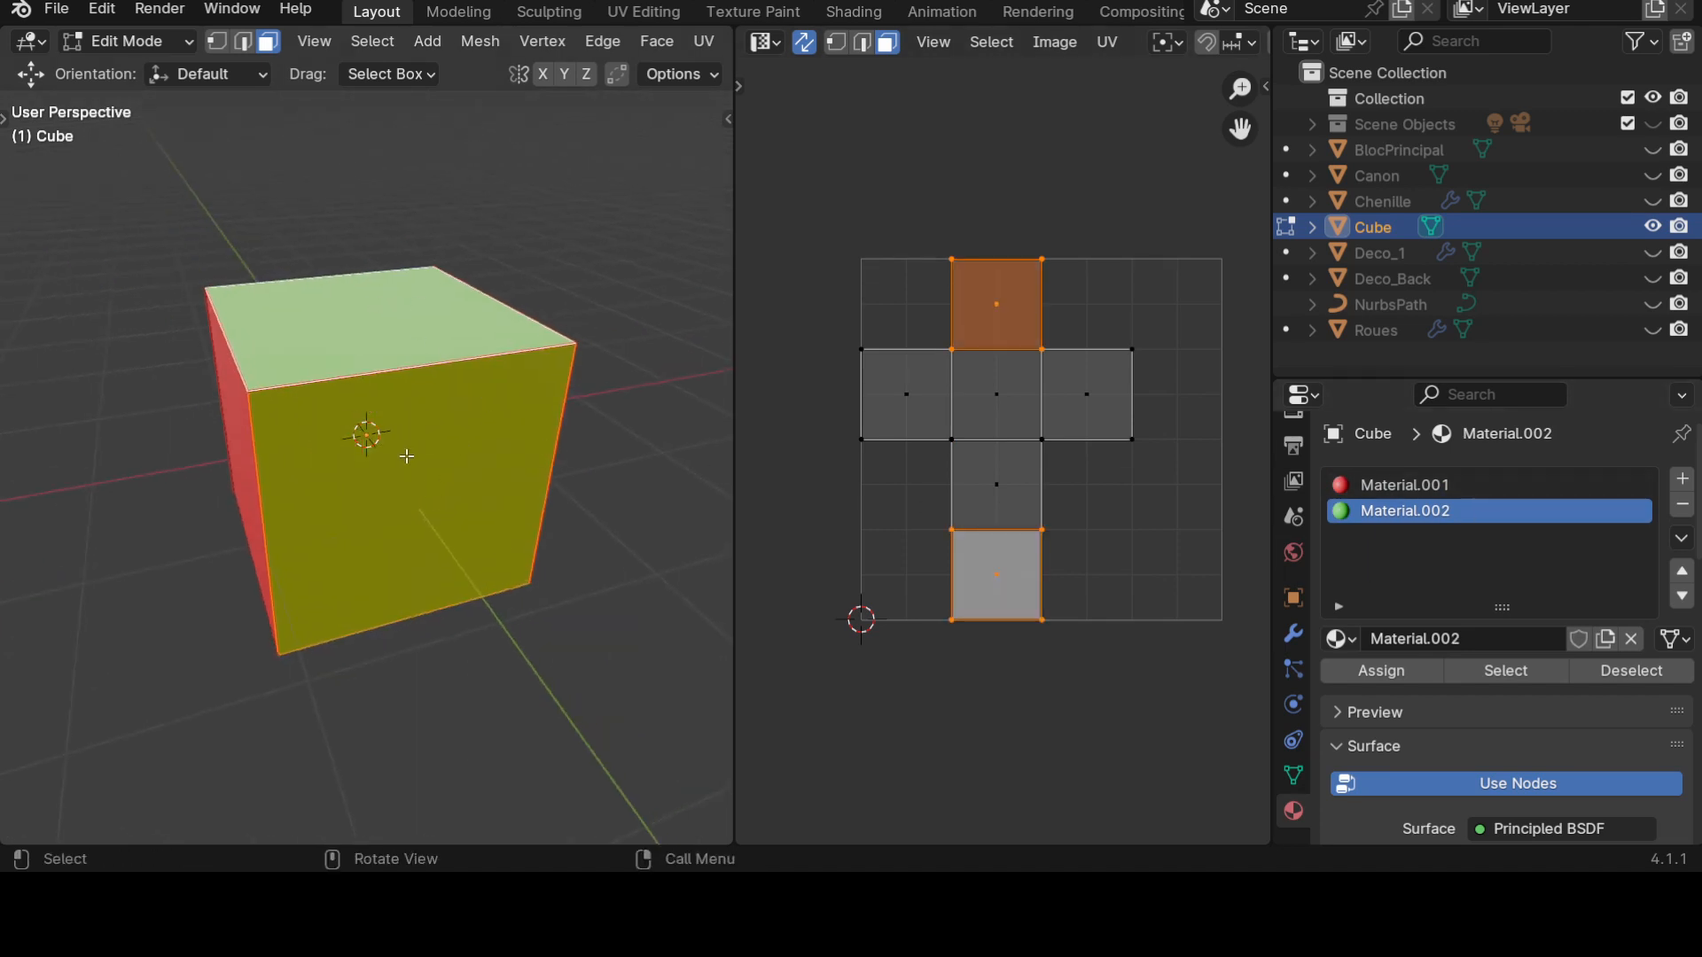
middle_drag(402, 544, 488, 584)
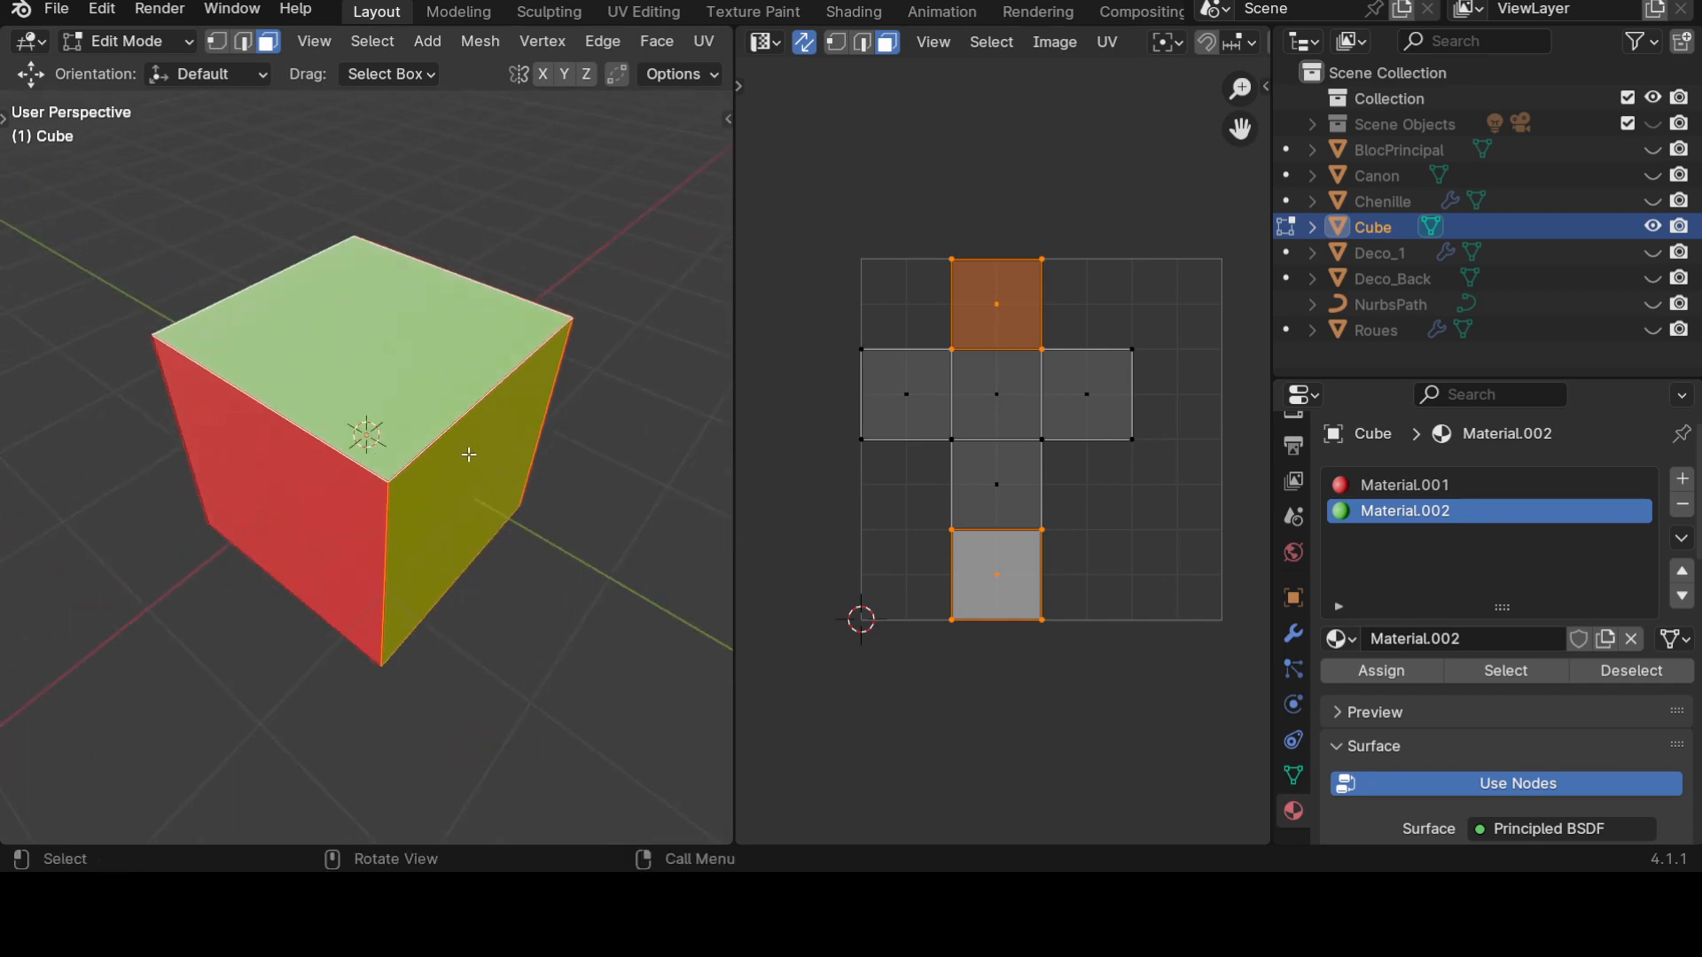
click(481, 492)
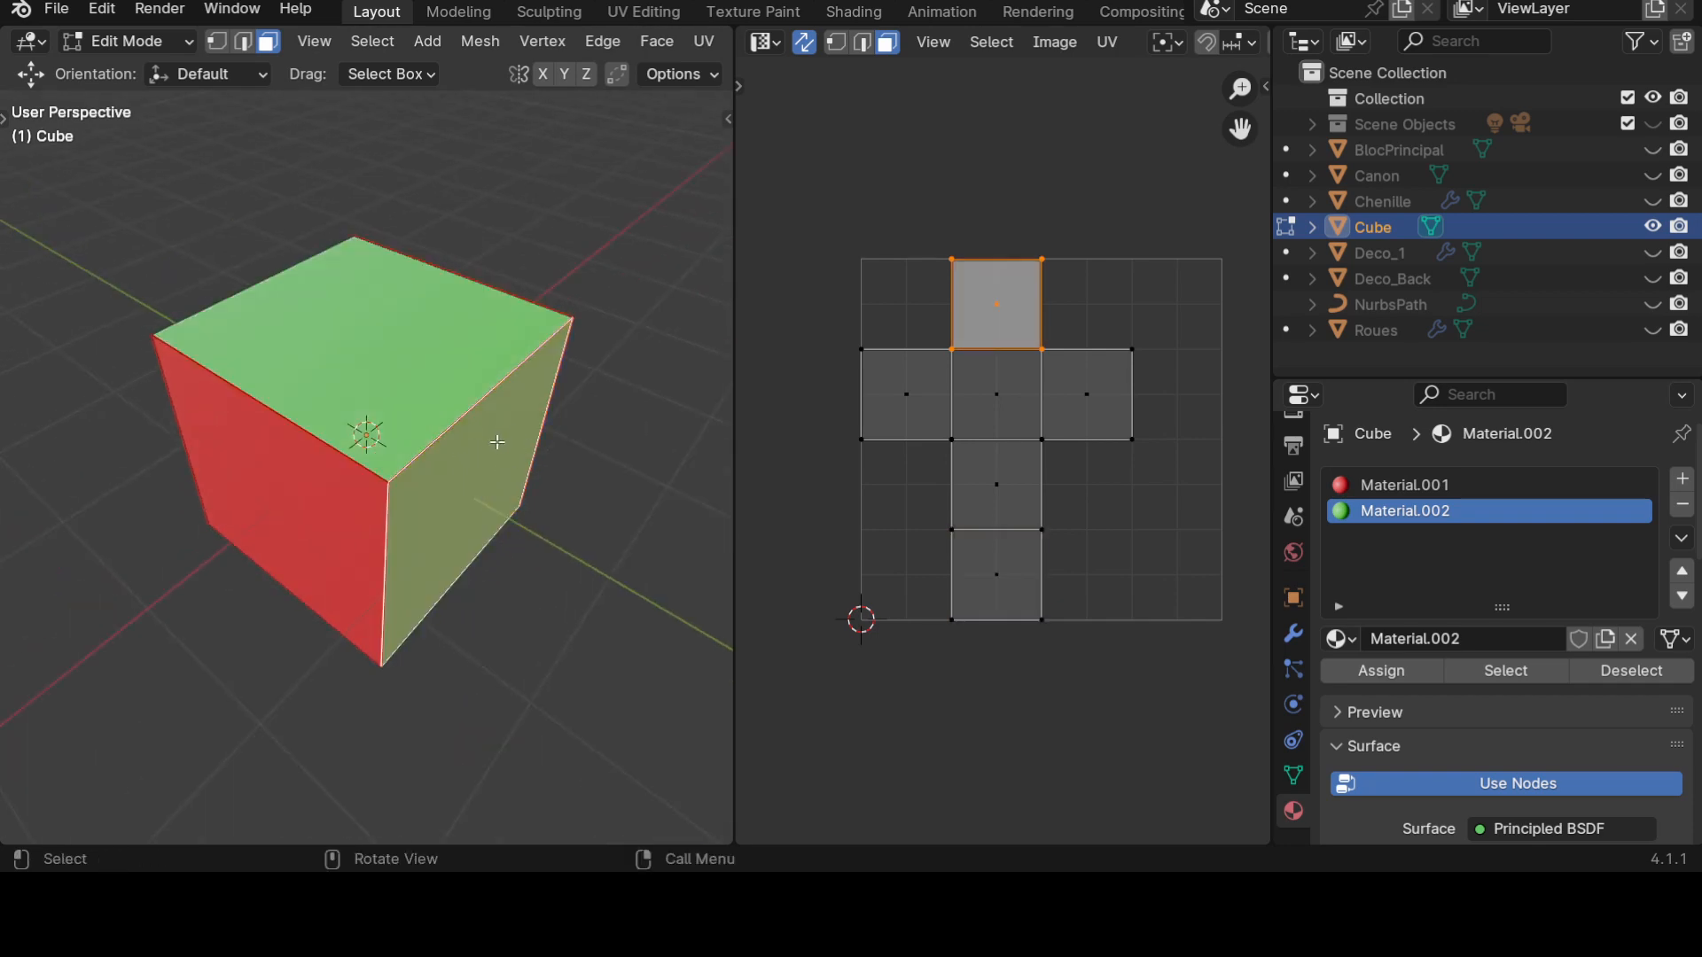
middle_drag(386, 375, 406, 414)
scroll(501, 479, down, 3)
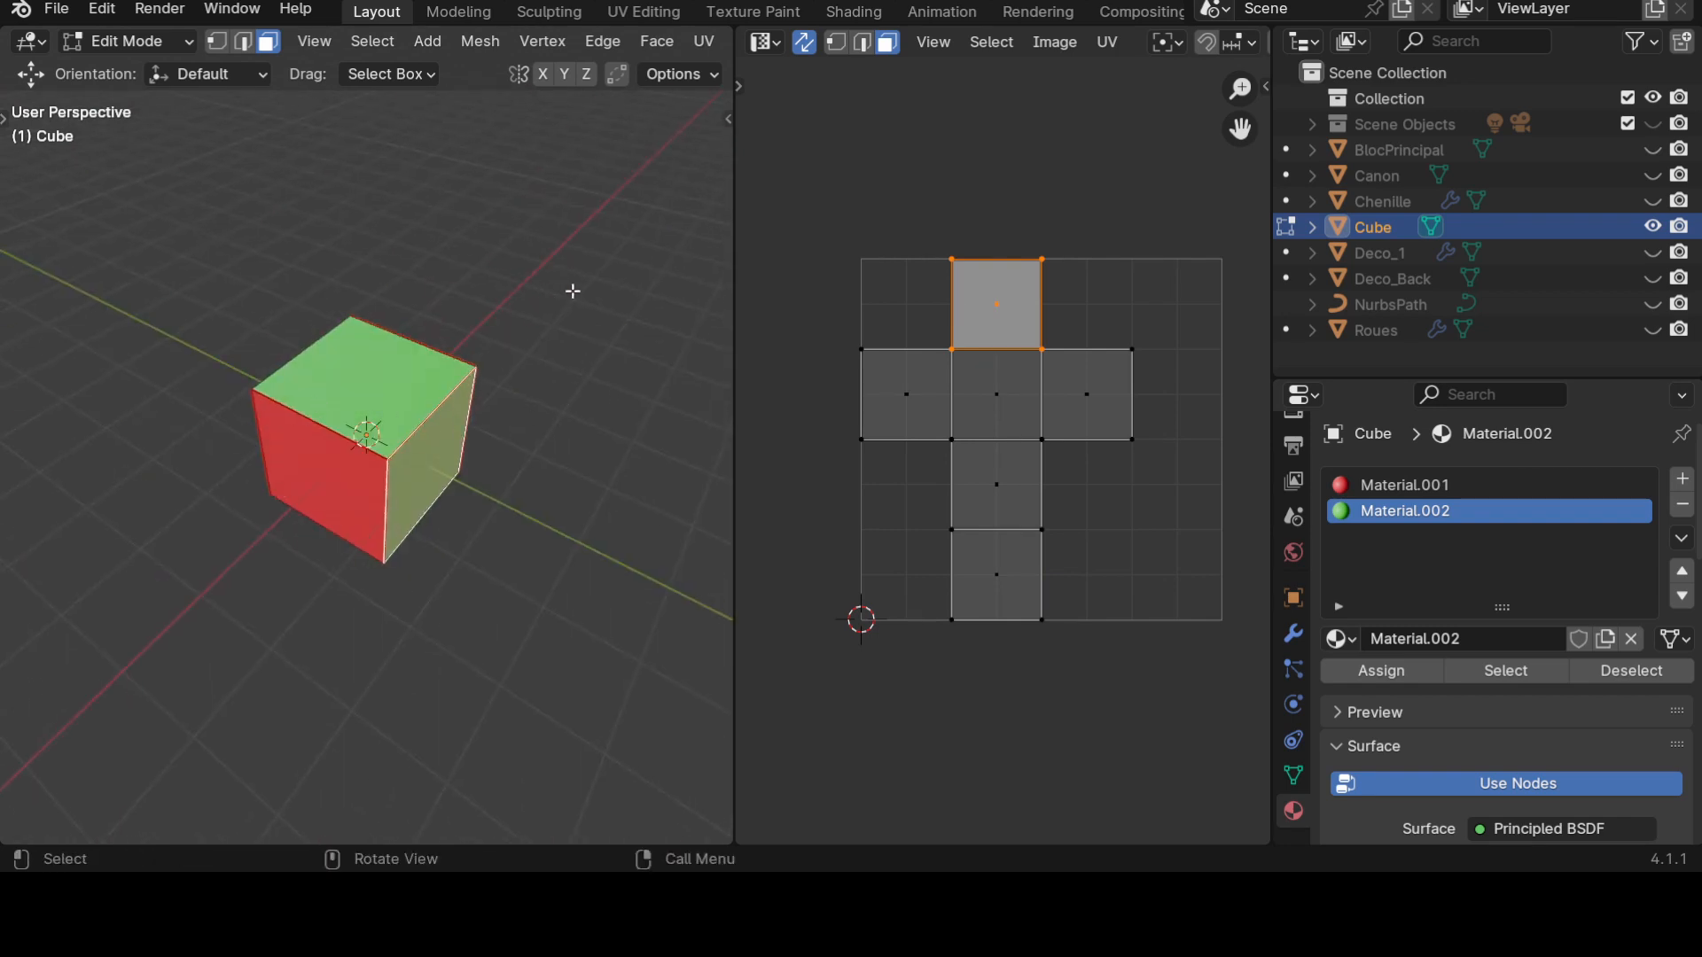
Return to Object Mode, add an ico sphere and move it off the cube to the empty space beside it.
key(Tab)
key(shift+a)
mouse_move(572, 289)
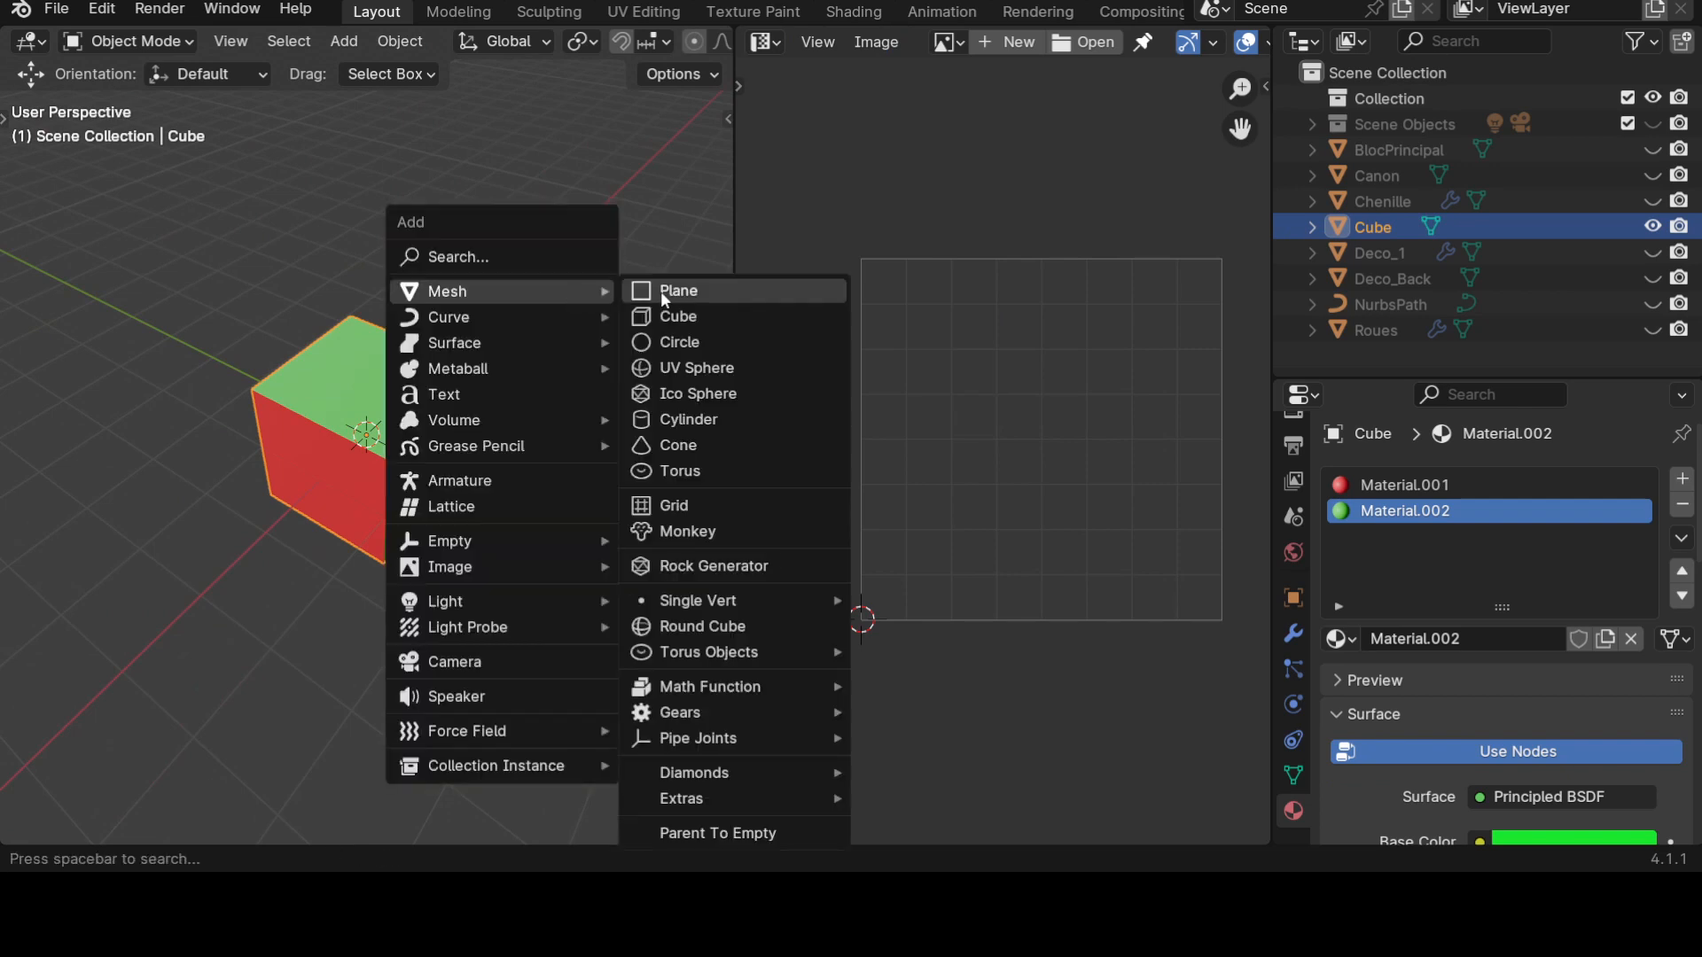
click(694, 398)
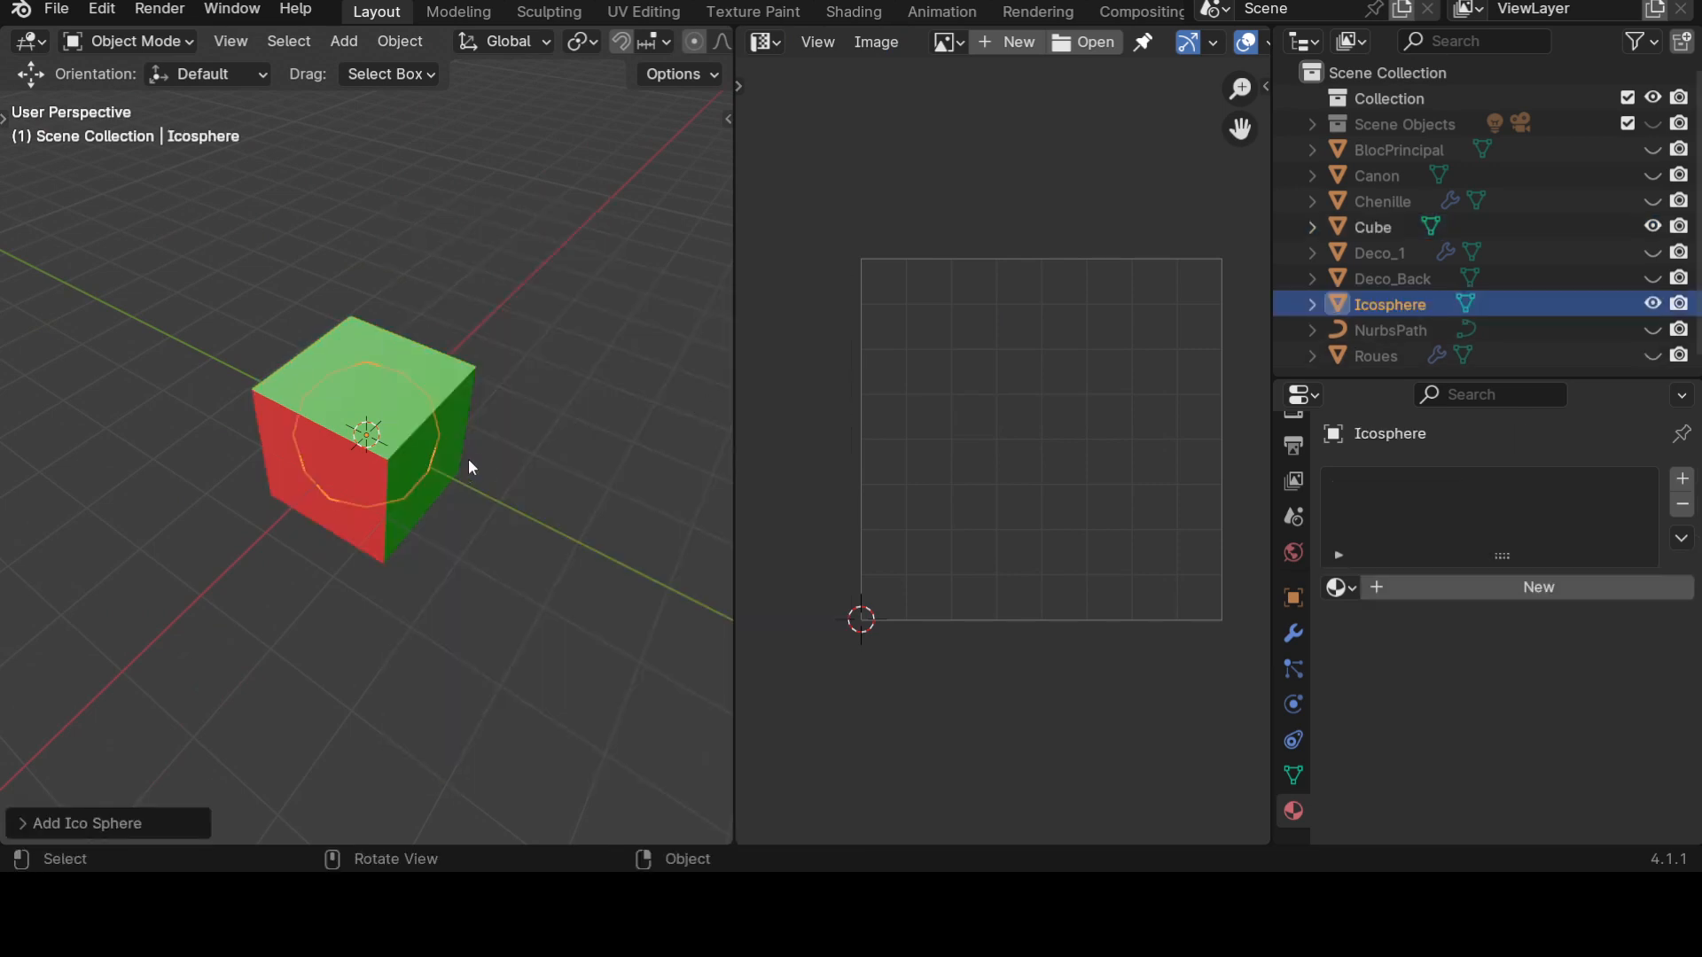
key(g)
click(619, 319)
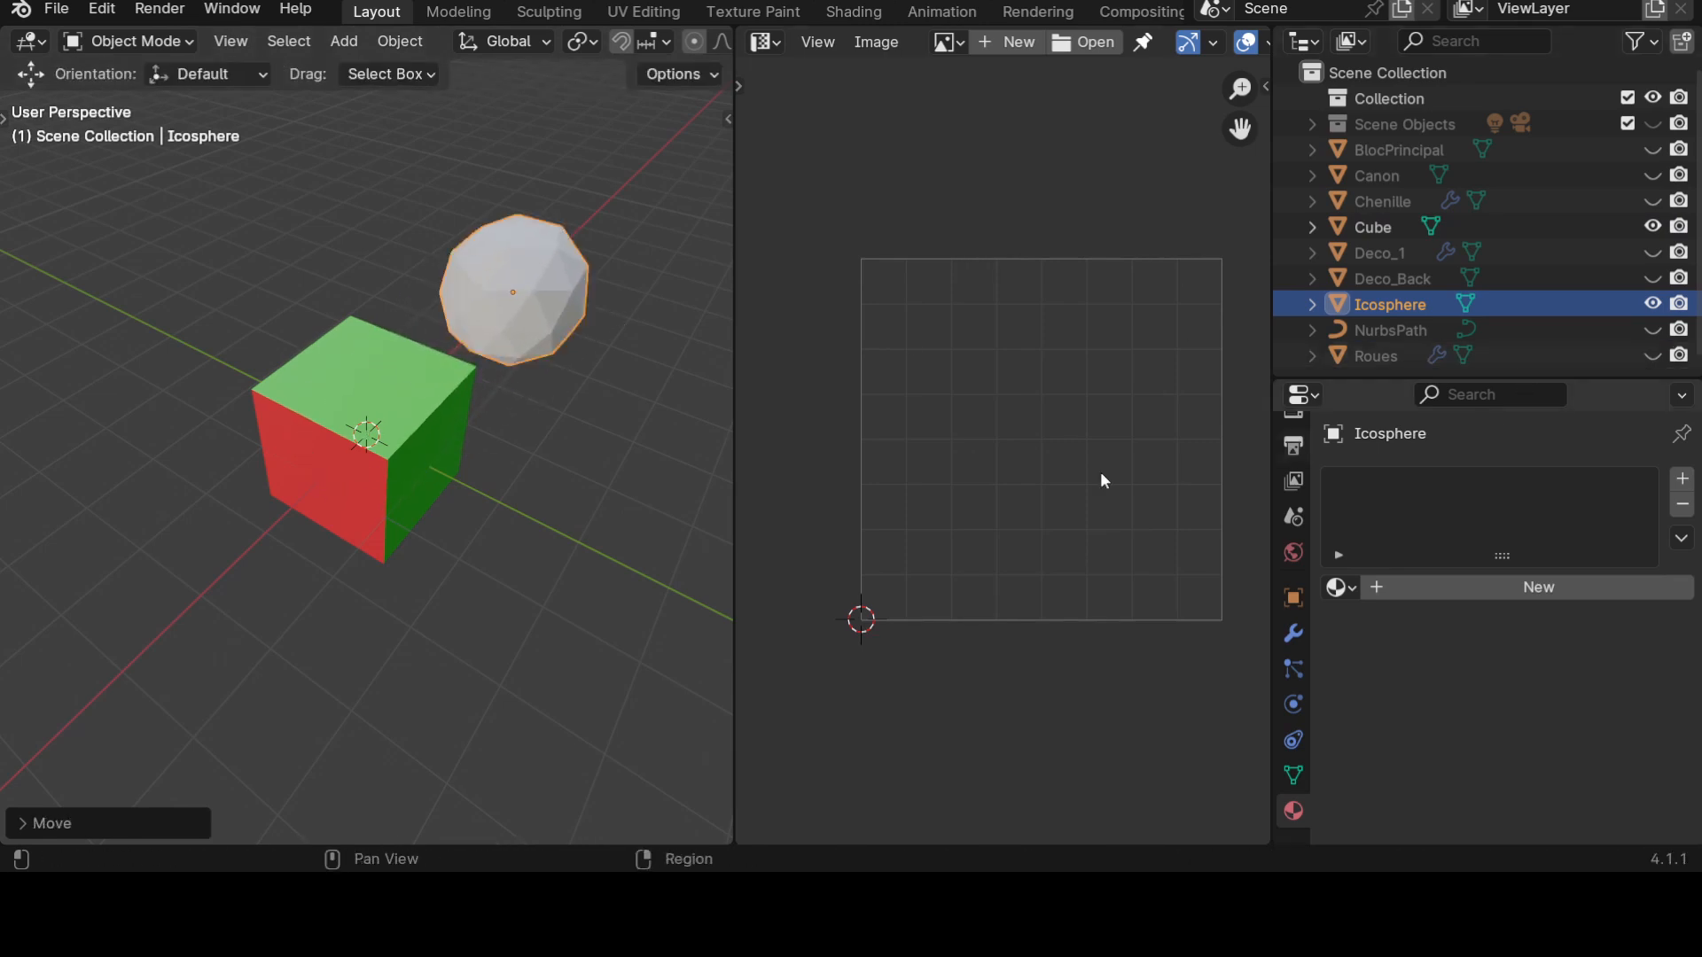
Assign the existing red Material.001 to the ico sphere.
click(1339, 588)
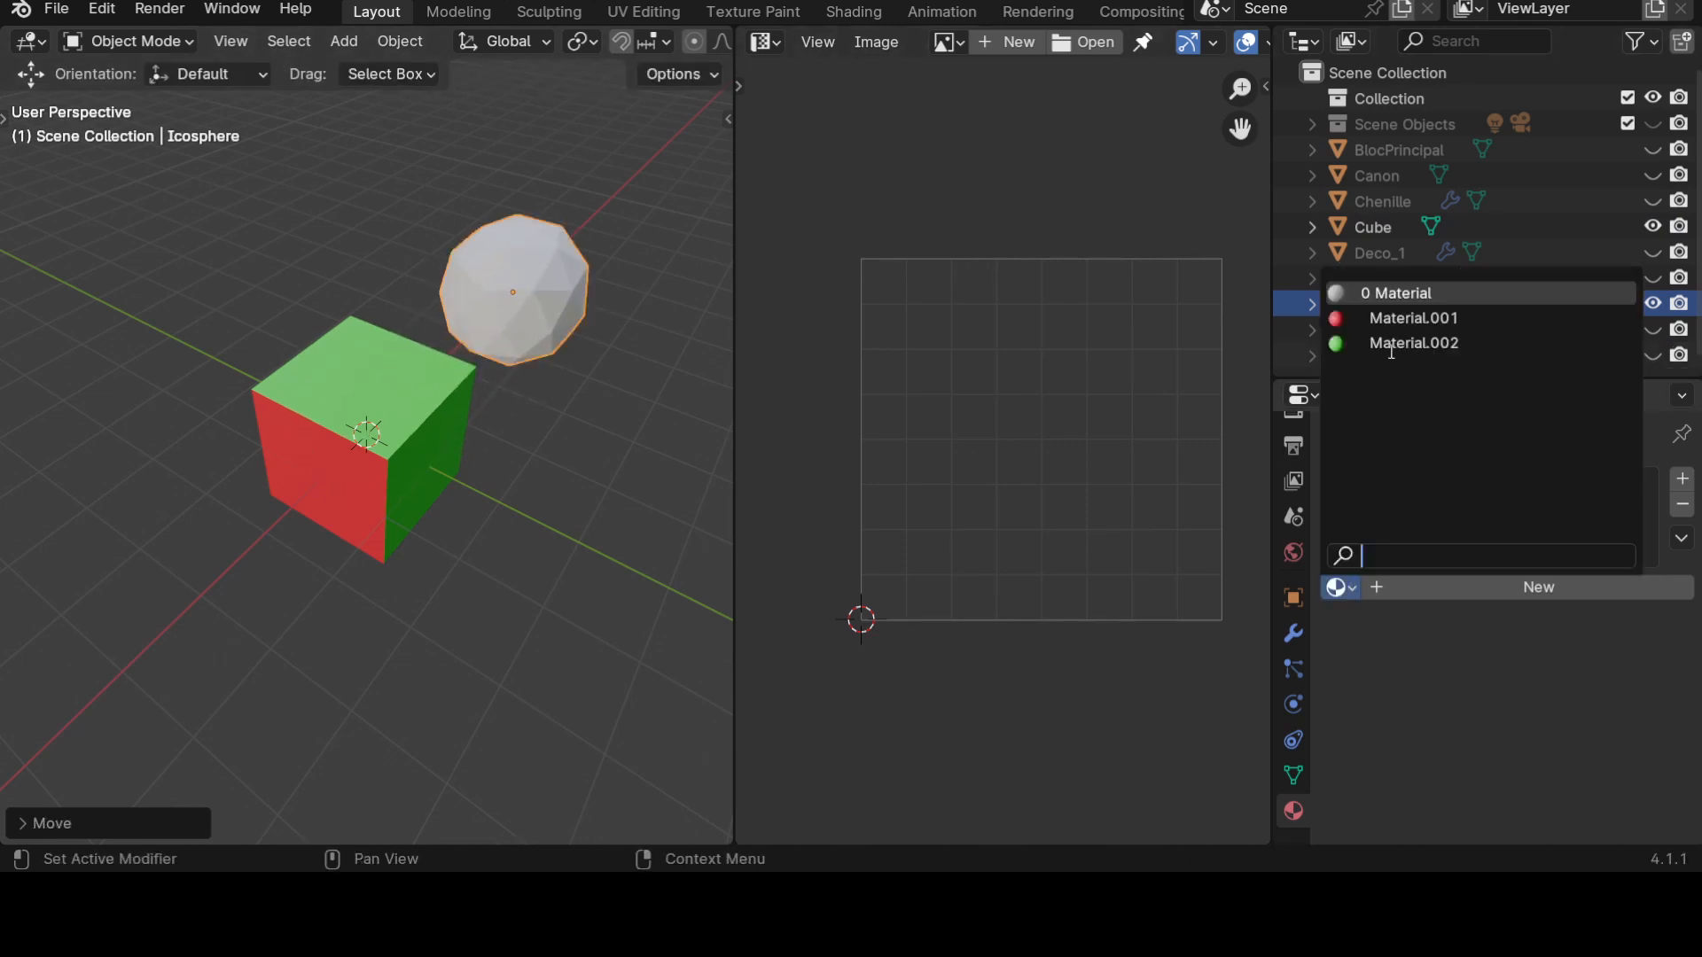
click(1414, 317)
middle_drag(464, 570, 499, 679)
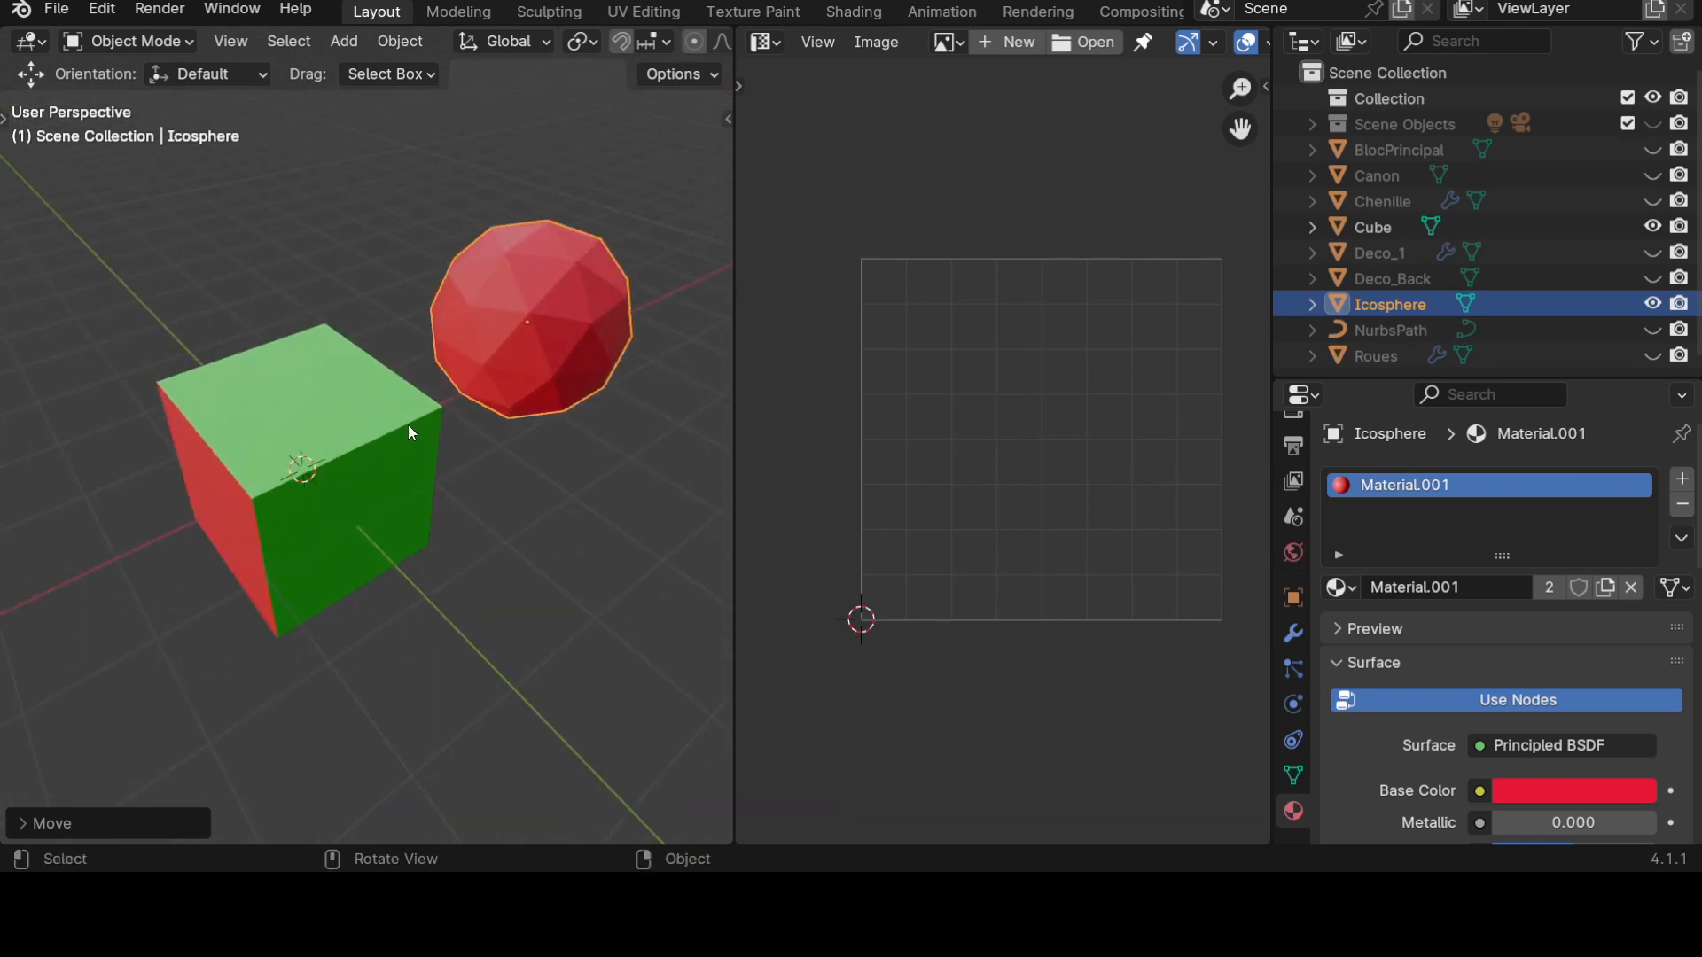
middle_drag(429, 615, 308, 592)
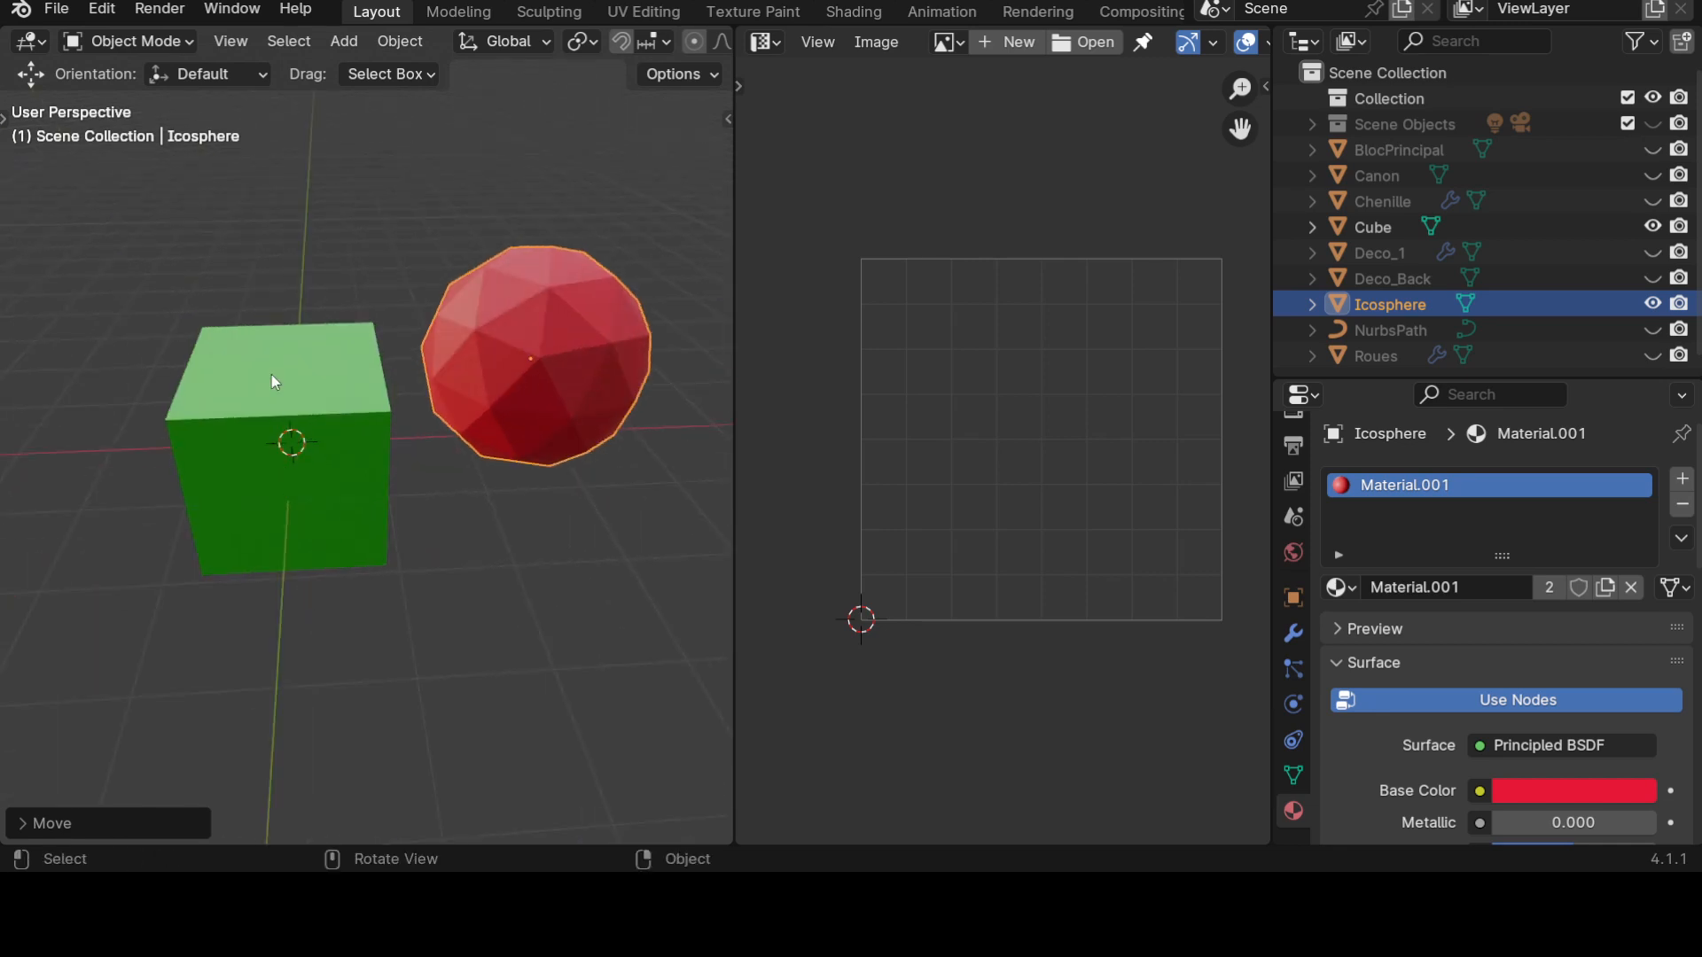
middle_drag(302, 385, 300, 395)
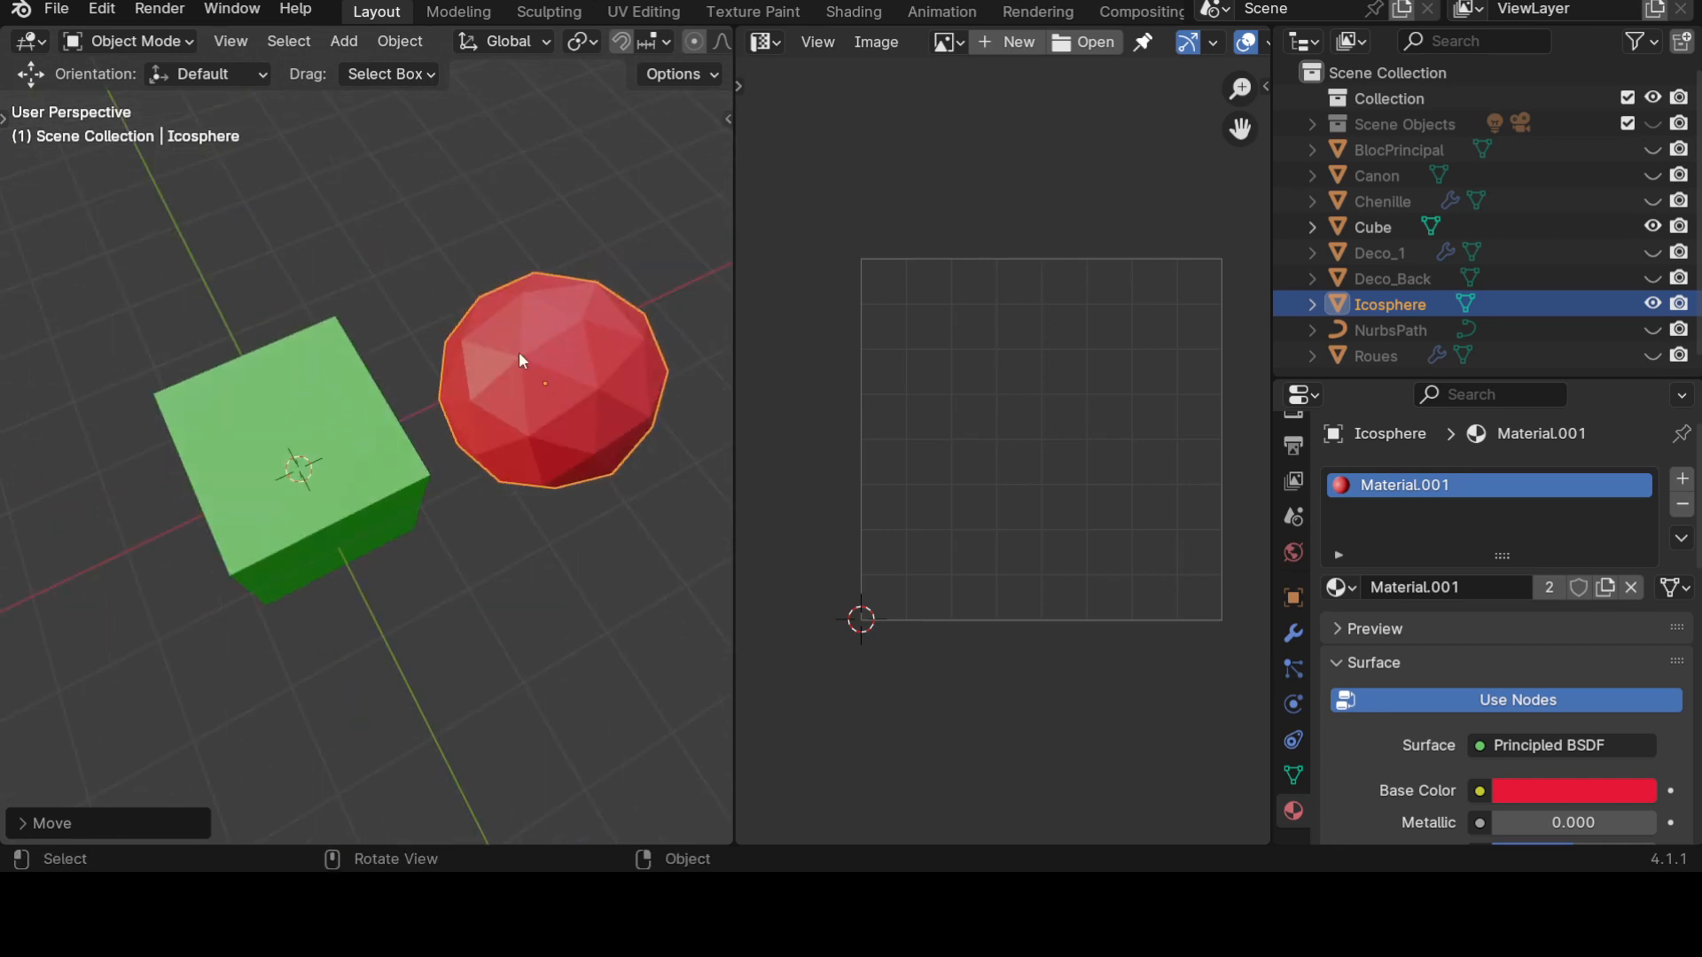
Examine the red ico sphere and the green-and-red cube side by side from several angles.
click(598, 375)
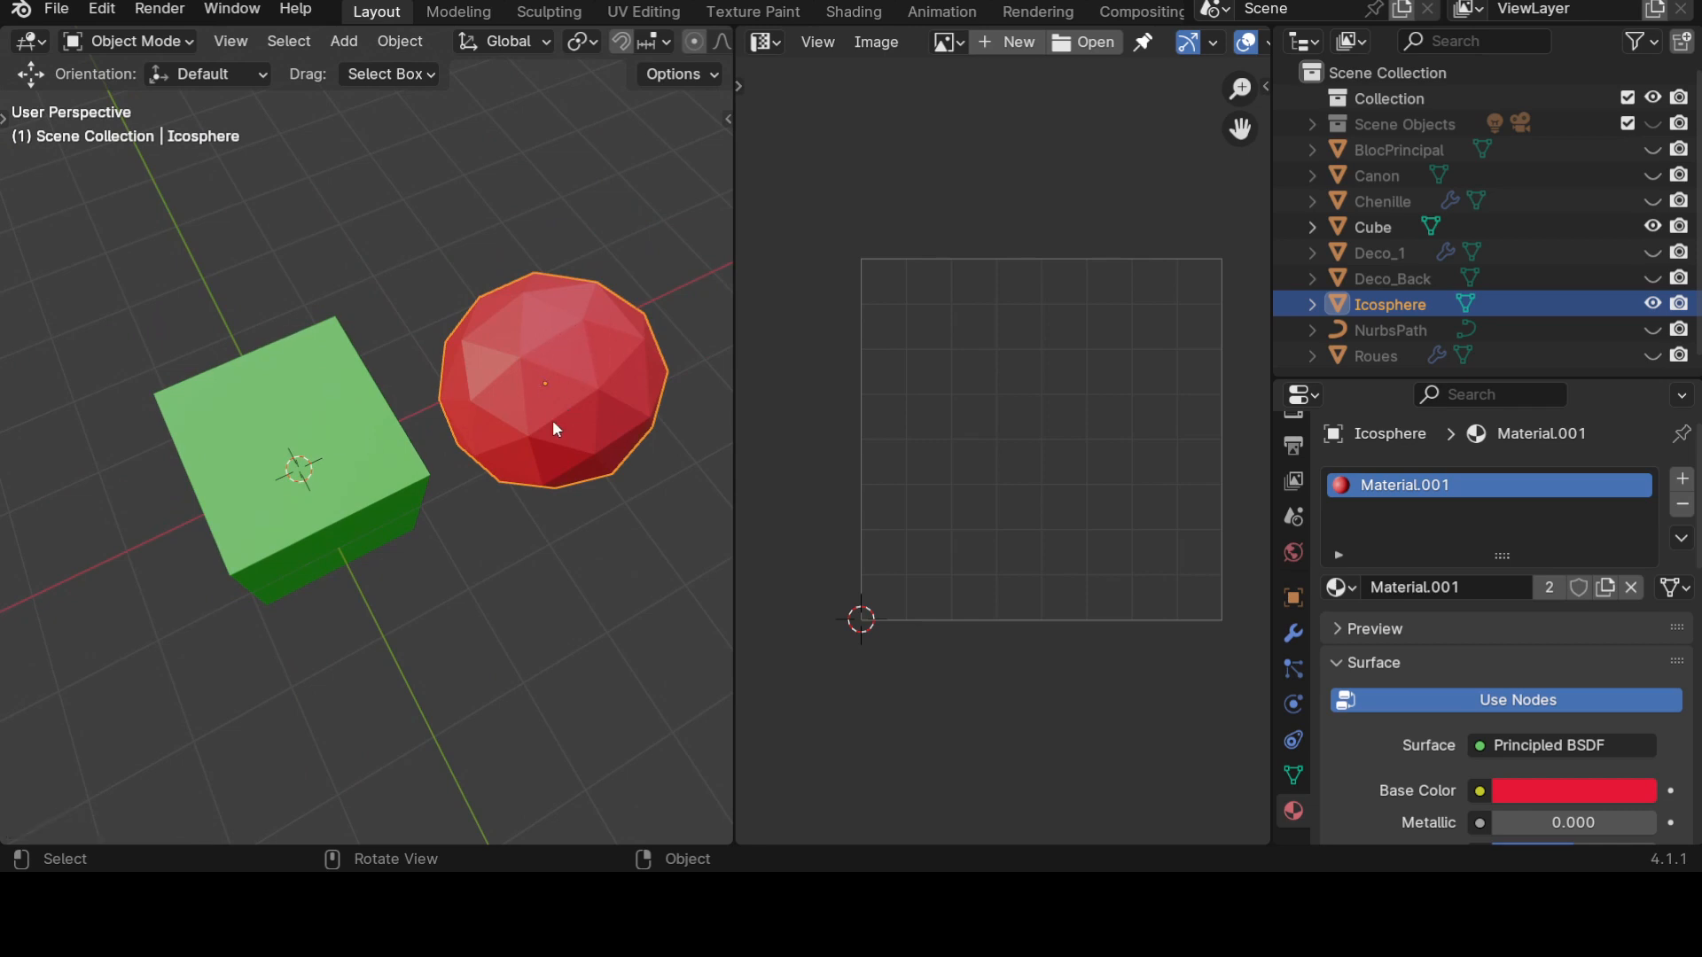
drag(577, 453, 593, 396)
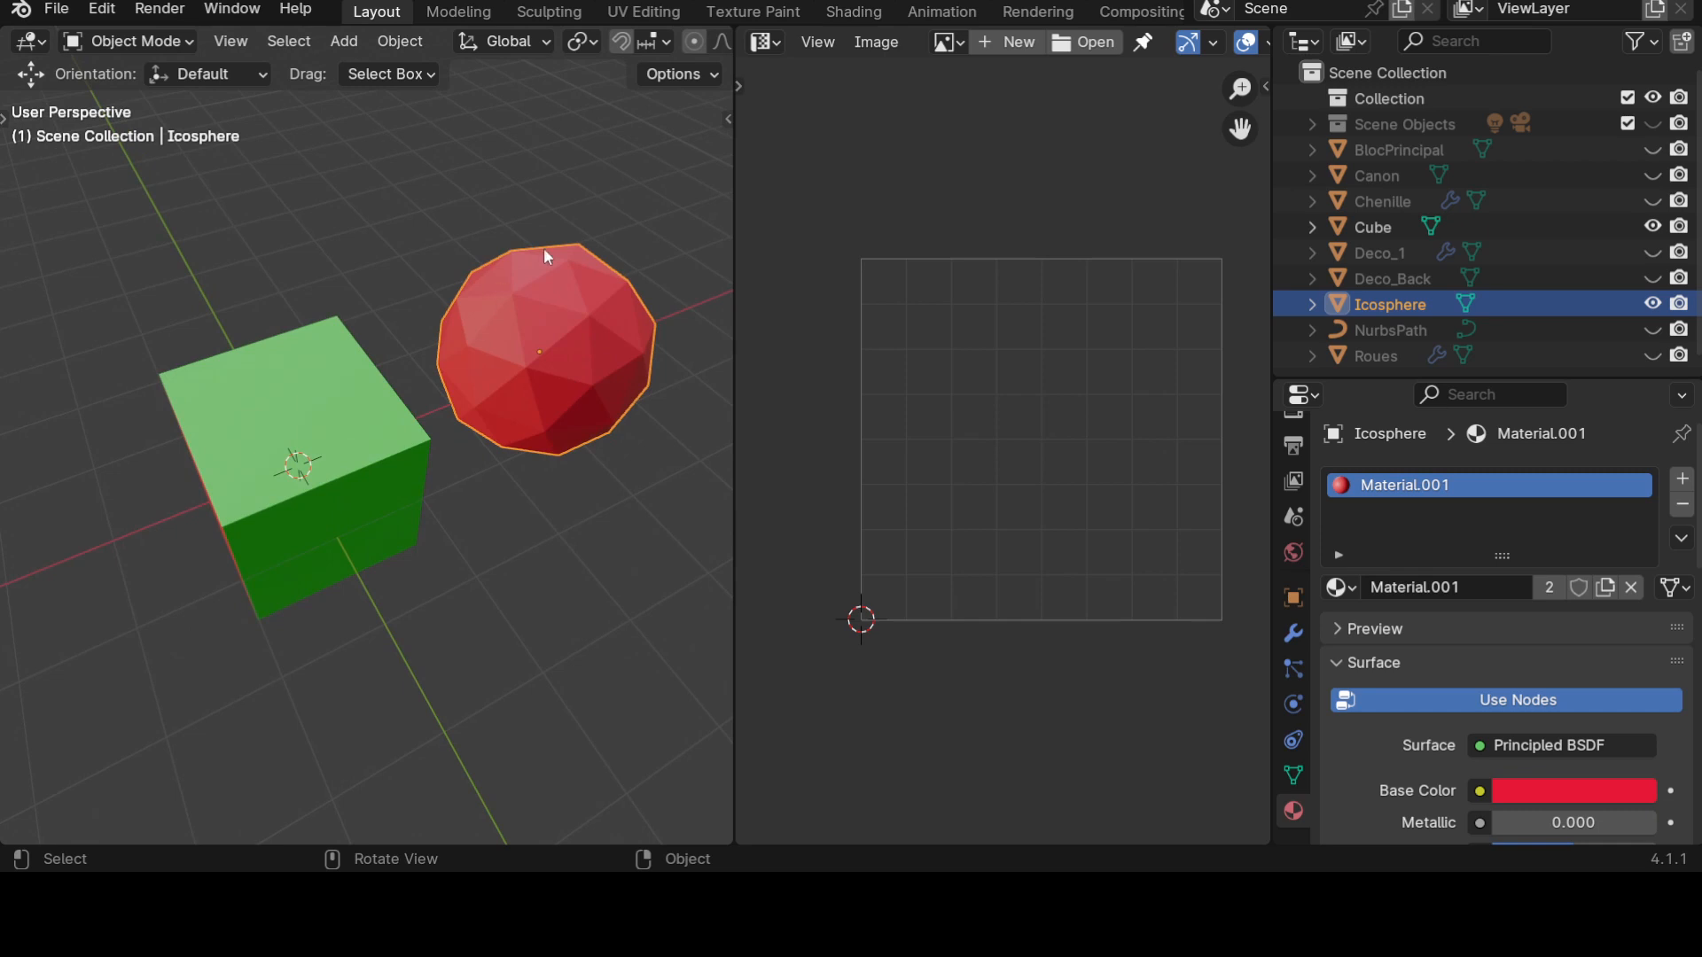
scroll(585, 322, up, 1)
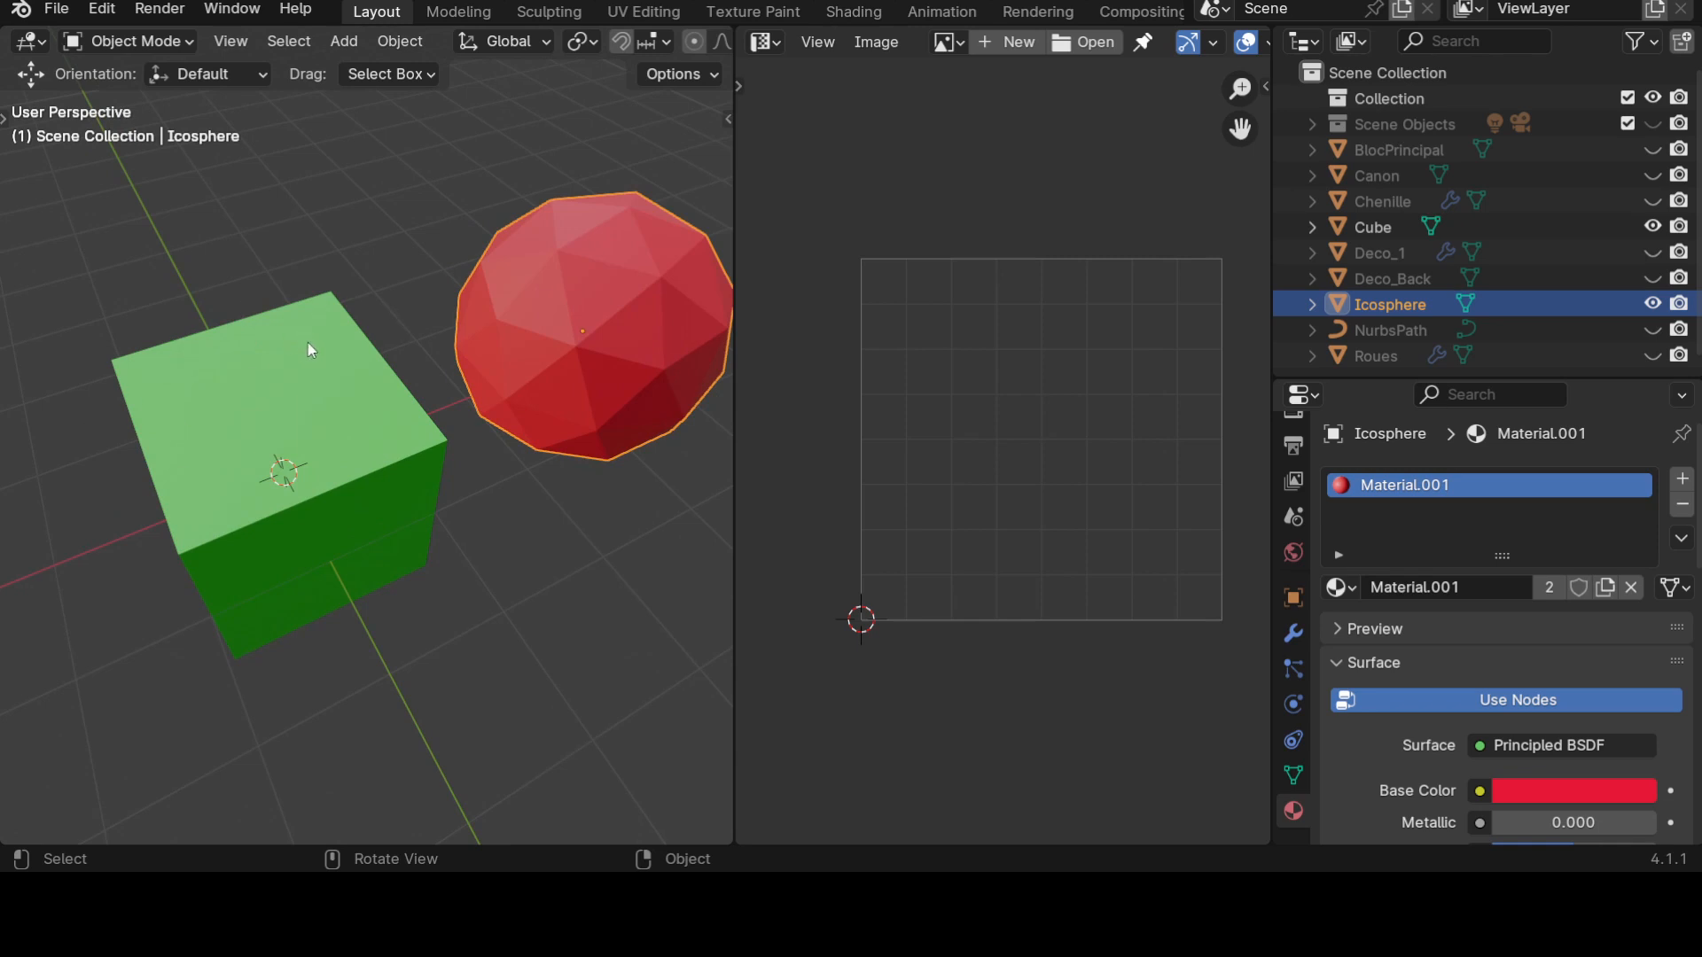
middle_drag(298, 434, 364, 459)
scroll(606, 267, up, 1)
shift+middle_drag(608, 269, 458, 429)
scroll(492, 426, up, 3)
scroll(492, 425, down, 3)
scroll(494, 432, down, 3)
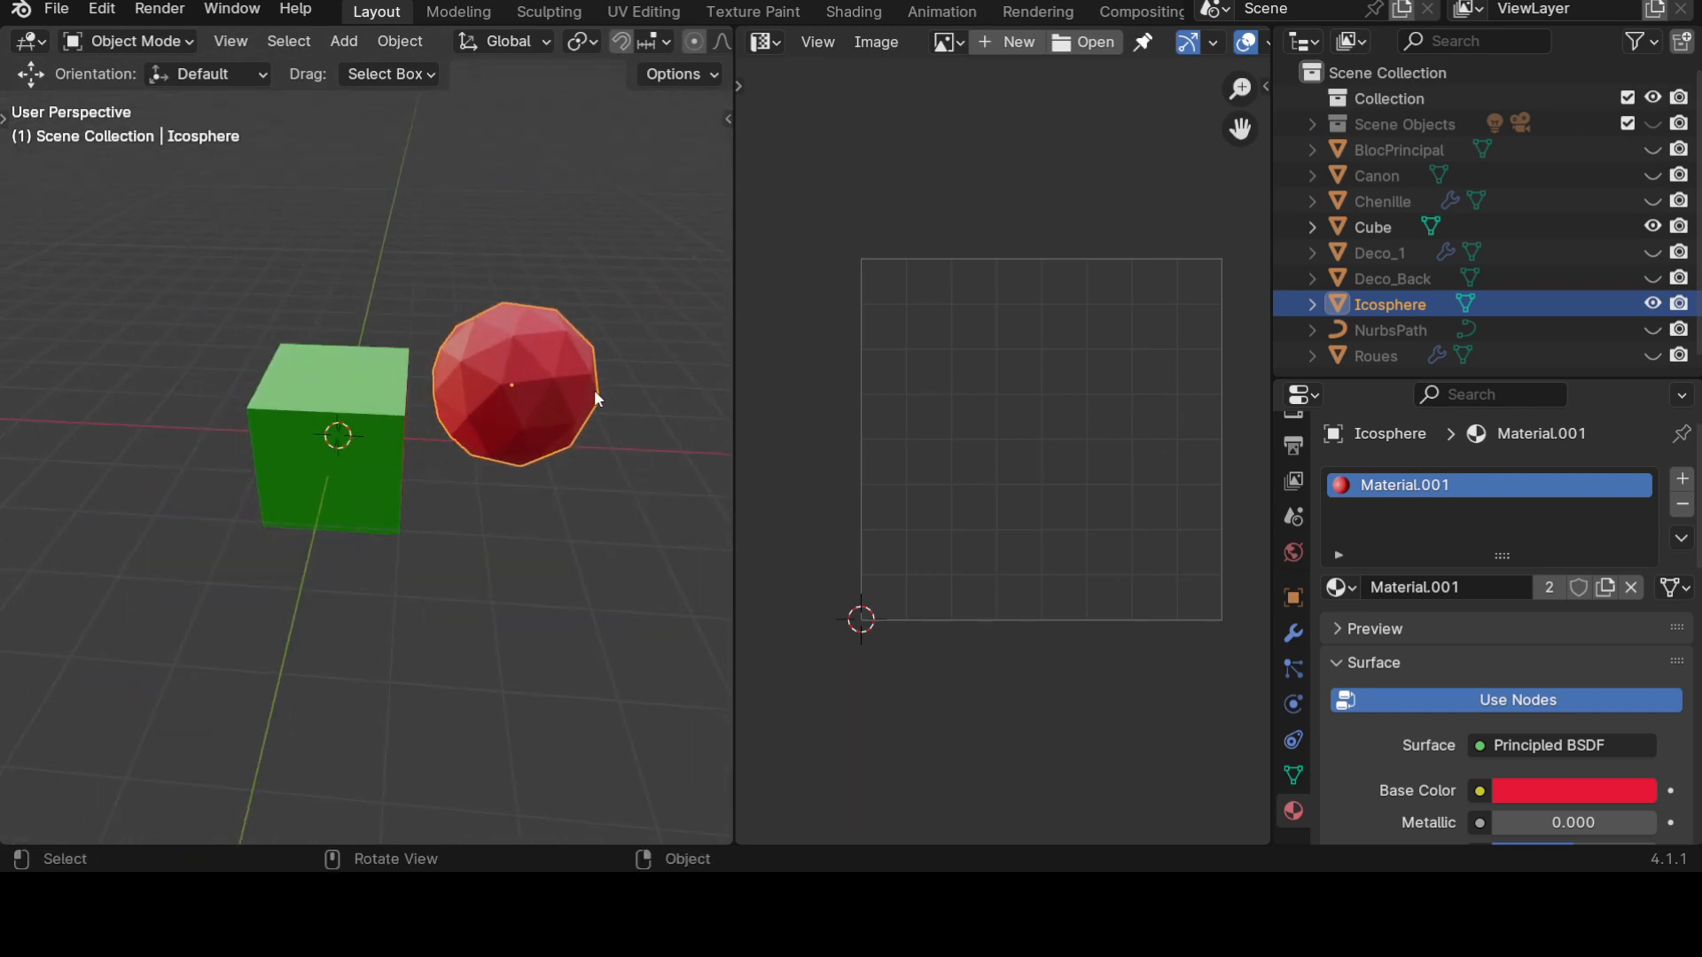
Delete the ico sphere and the demo cube from the scene.
key(Delete)
click(339, 413)
key(x)
click(339, 413)
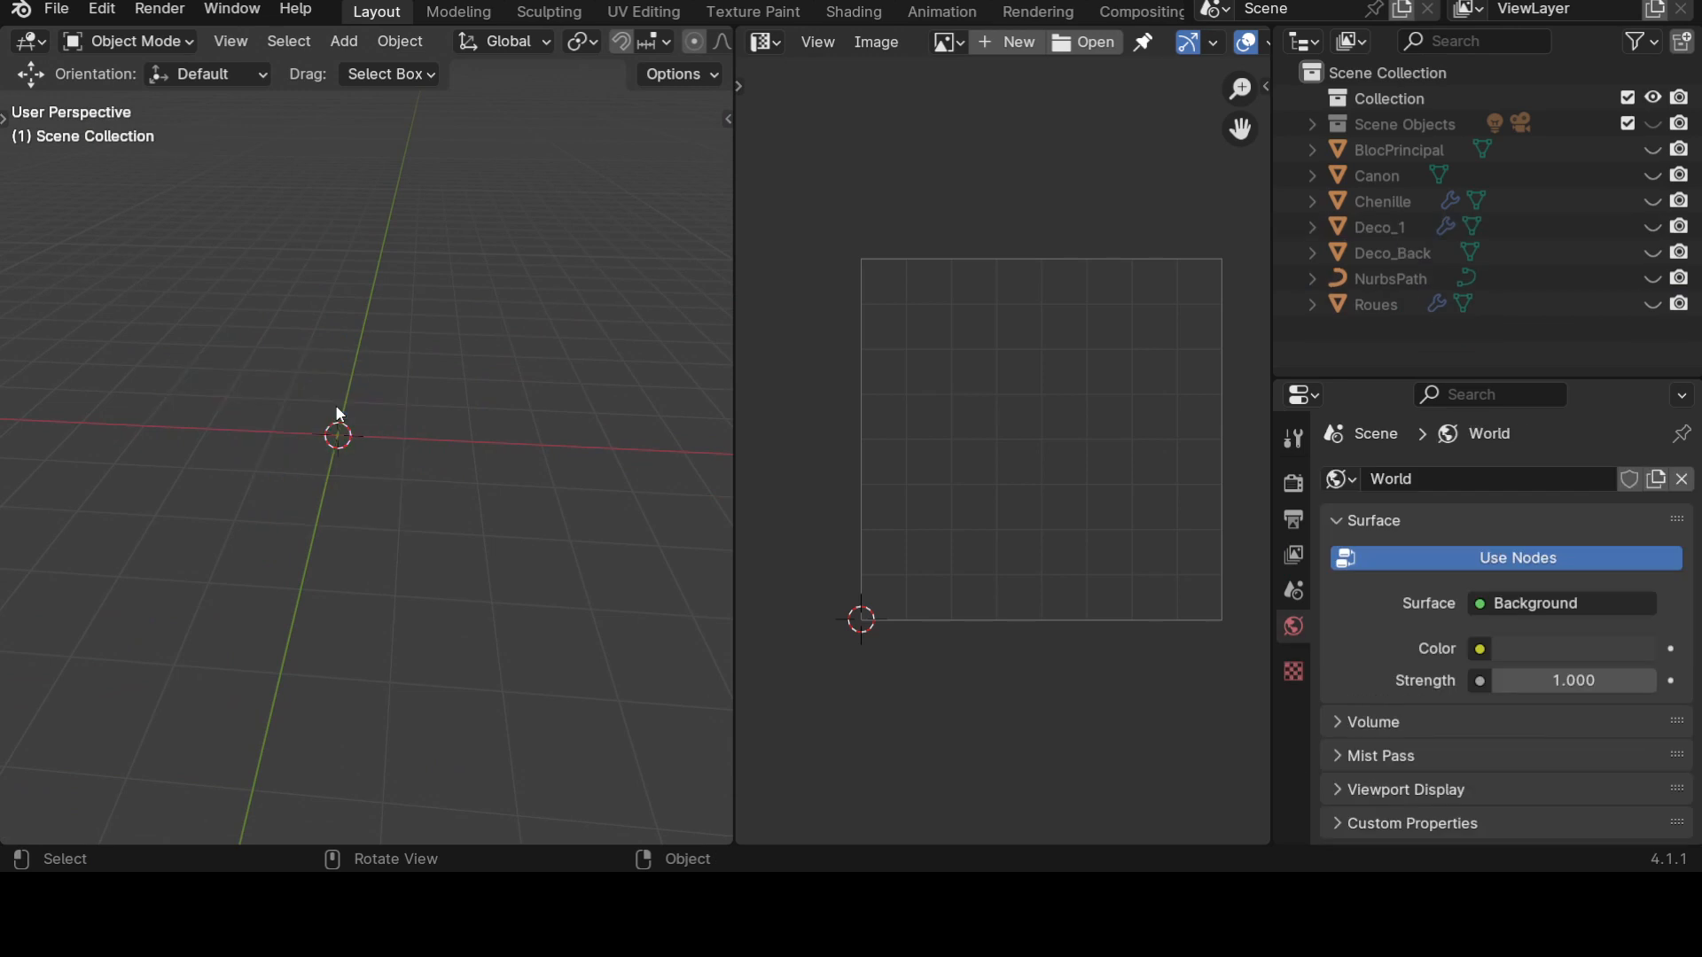
Unhide all of the tank's hidden objects.
middle_drag(411, 458, 521, 454)
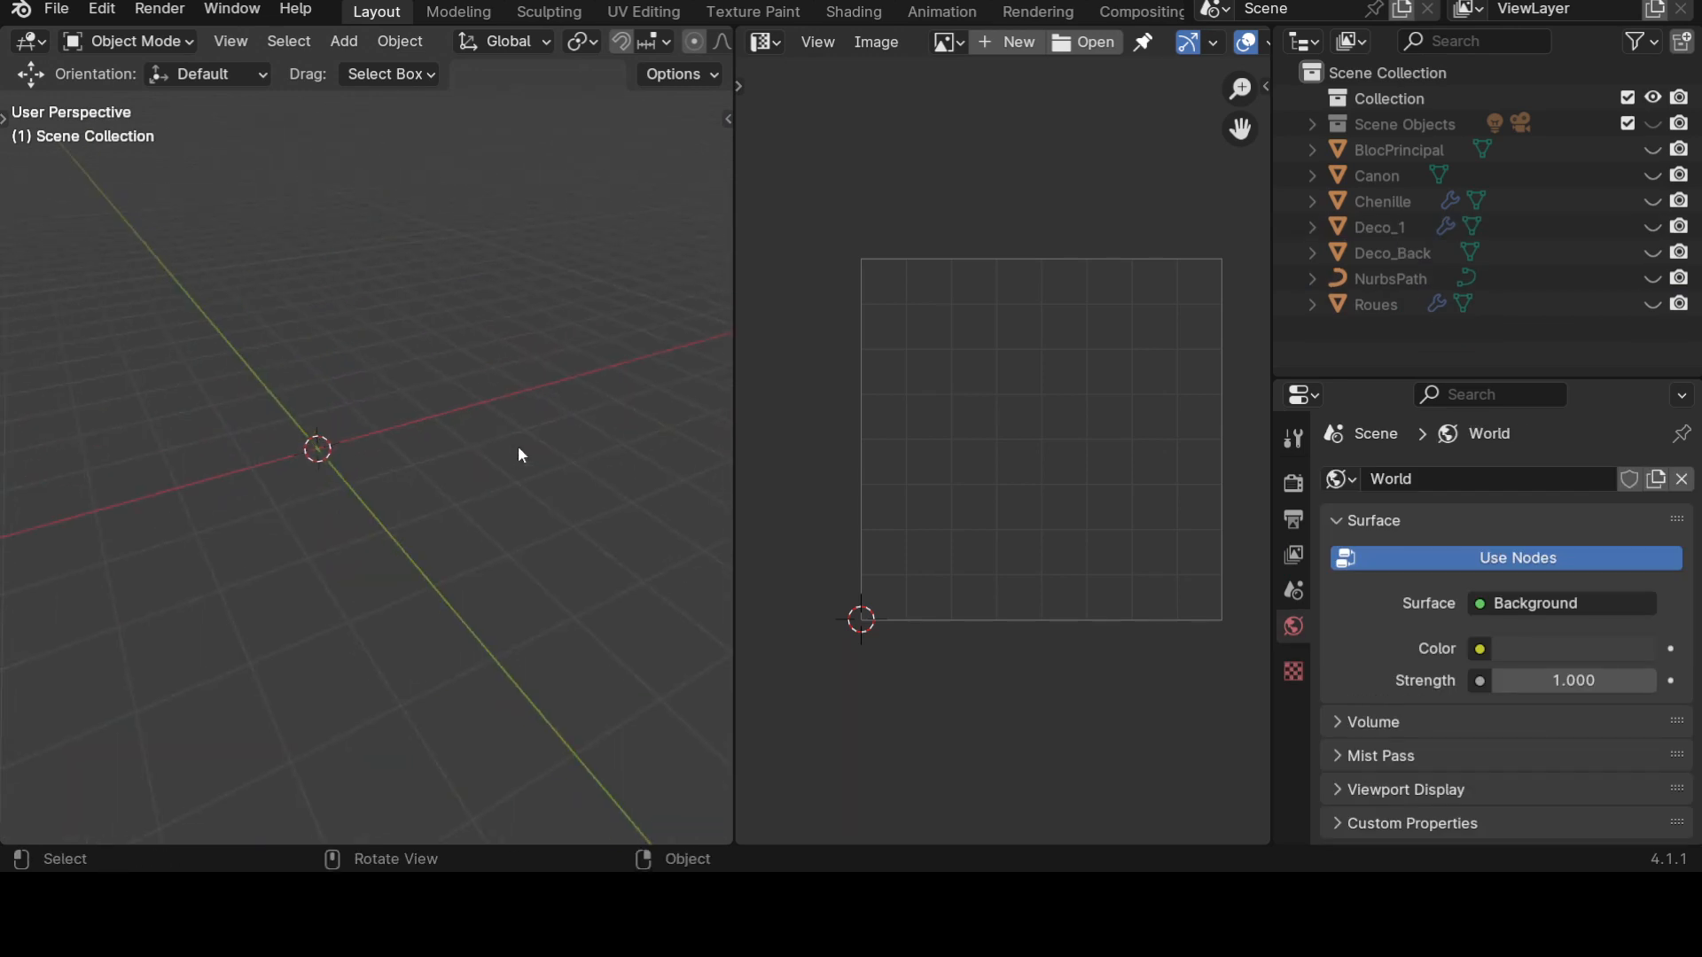
key(alt+h)
scroll(518, 445, down, 4)
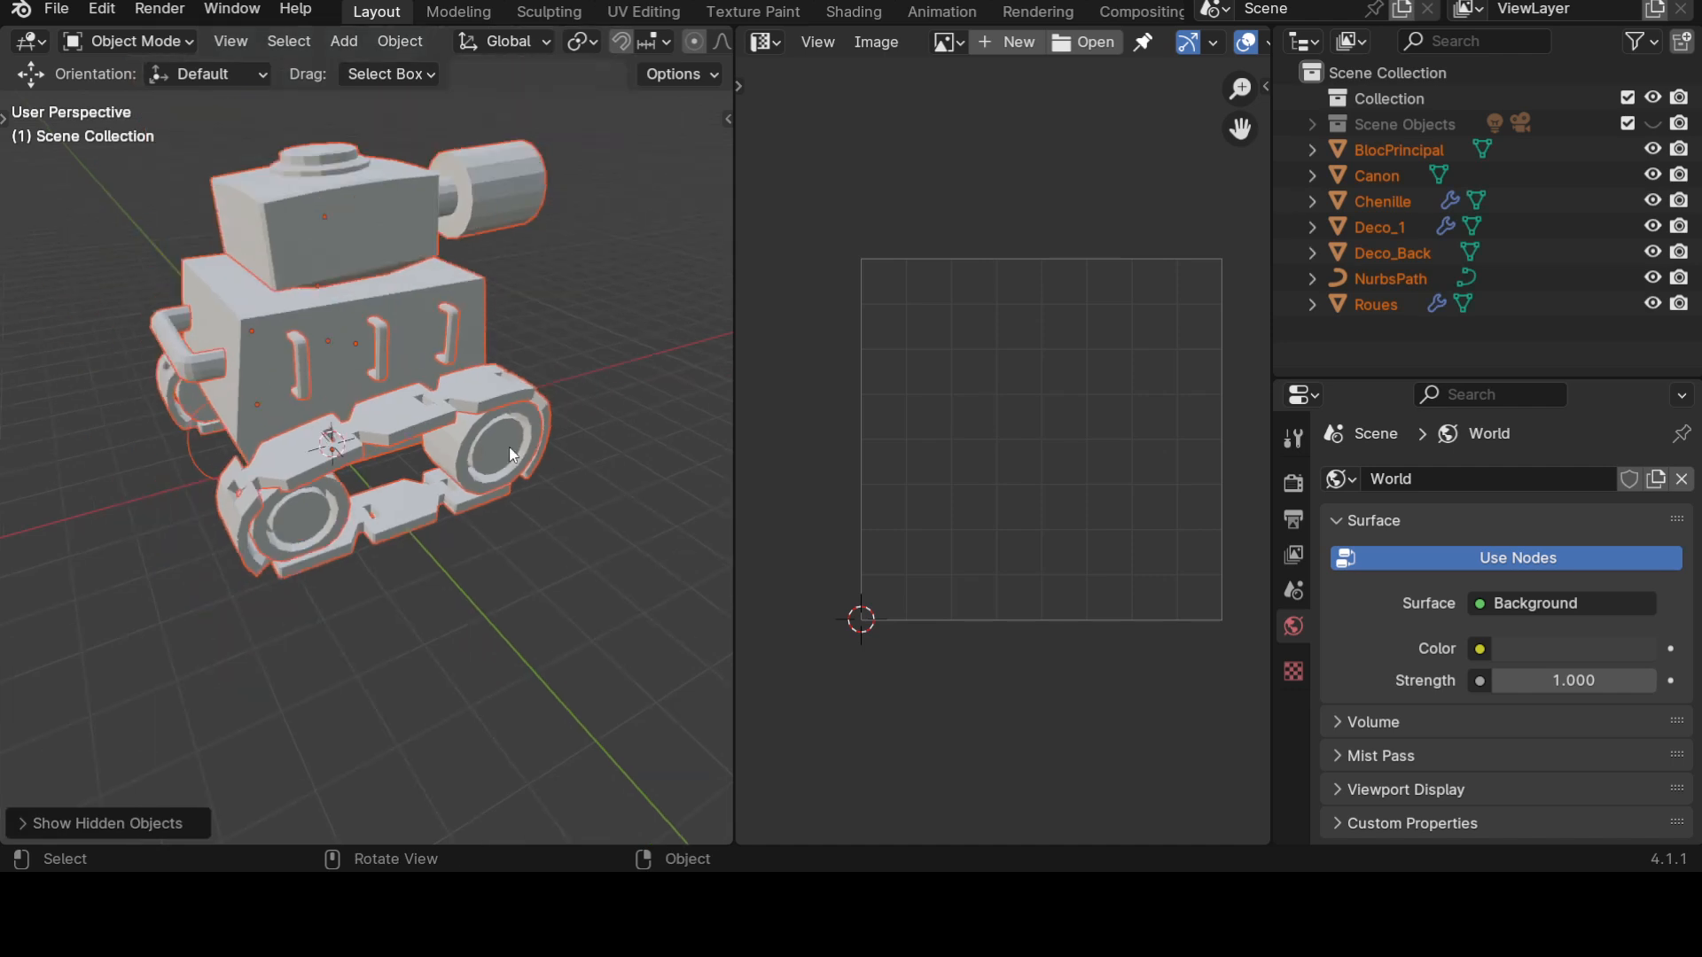
middle_drag(273, 567, 523, 532)
scroll(493, 583, up, 4)
scroll(630, 40, down, 5)
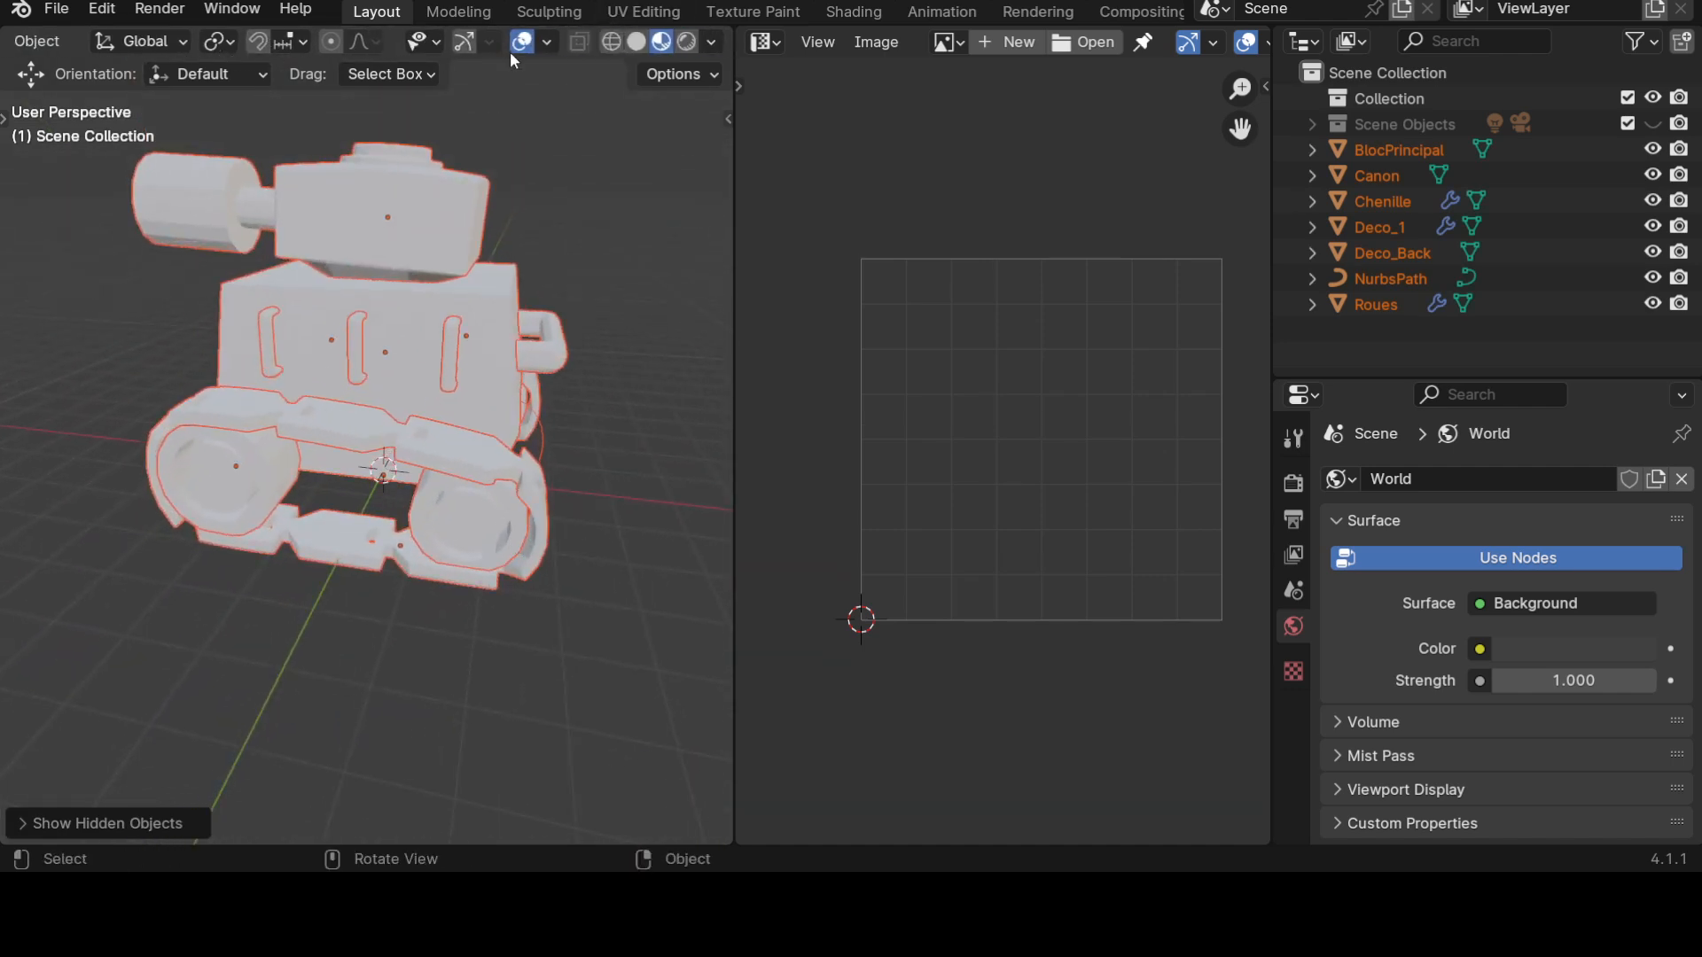
Switch the 3D viewport to solid shading and deselect all the tank's parts.
click(637, 41)
middle_drag(550, 270, 575, 370)
click(657, 513)
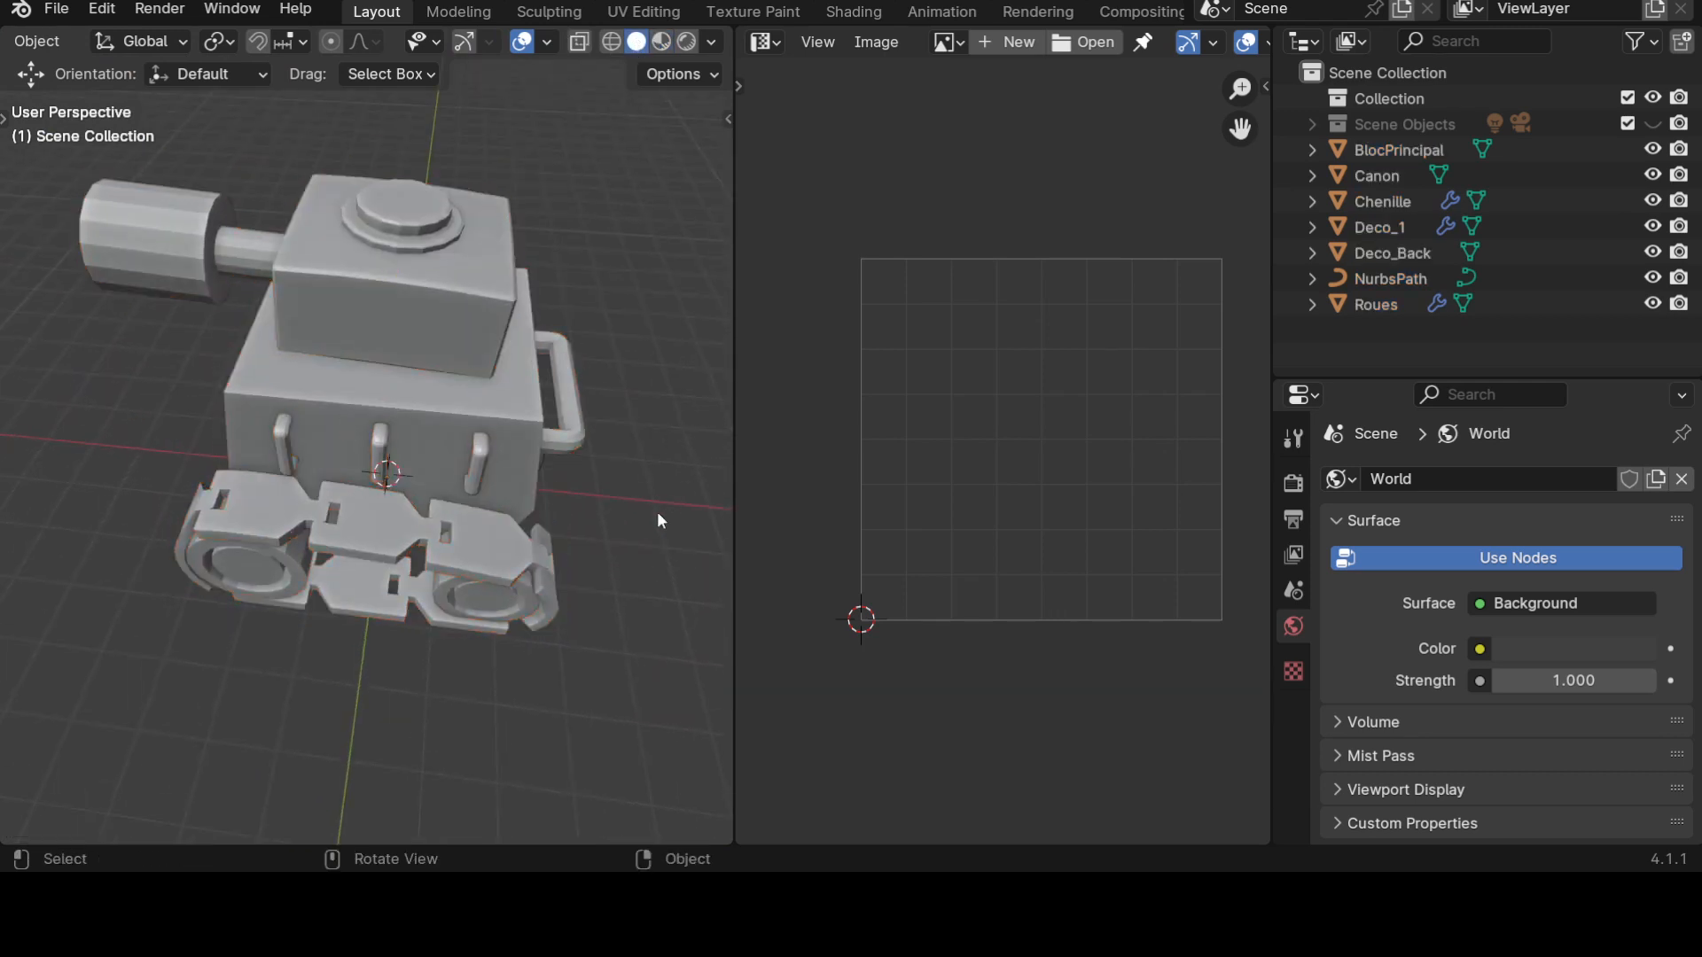
Isolate Deco_1 in local view and turn off the viewport display of its Array and Mirror modifiers.
click(285, 455)
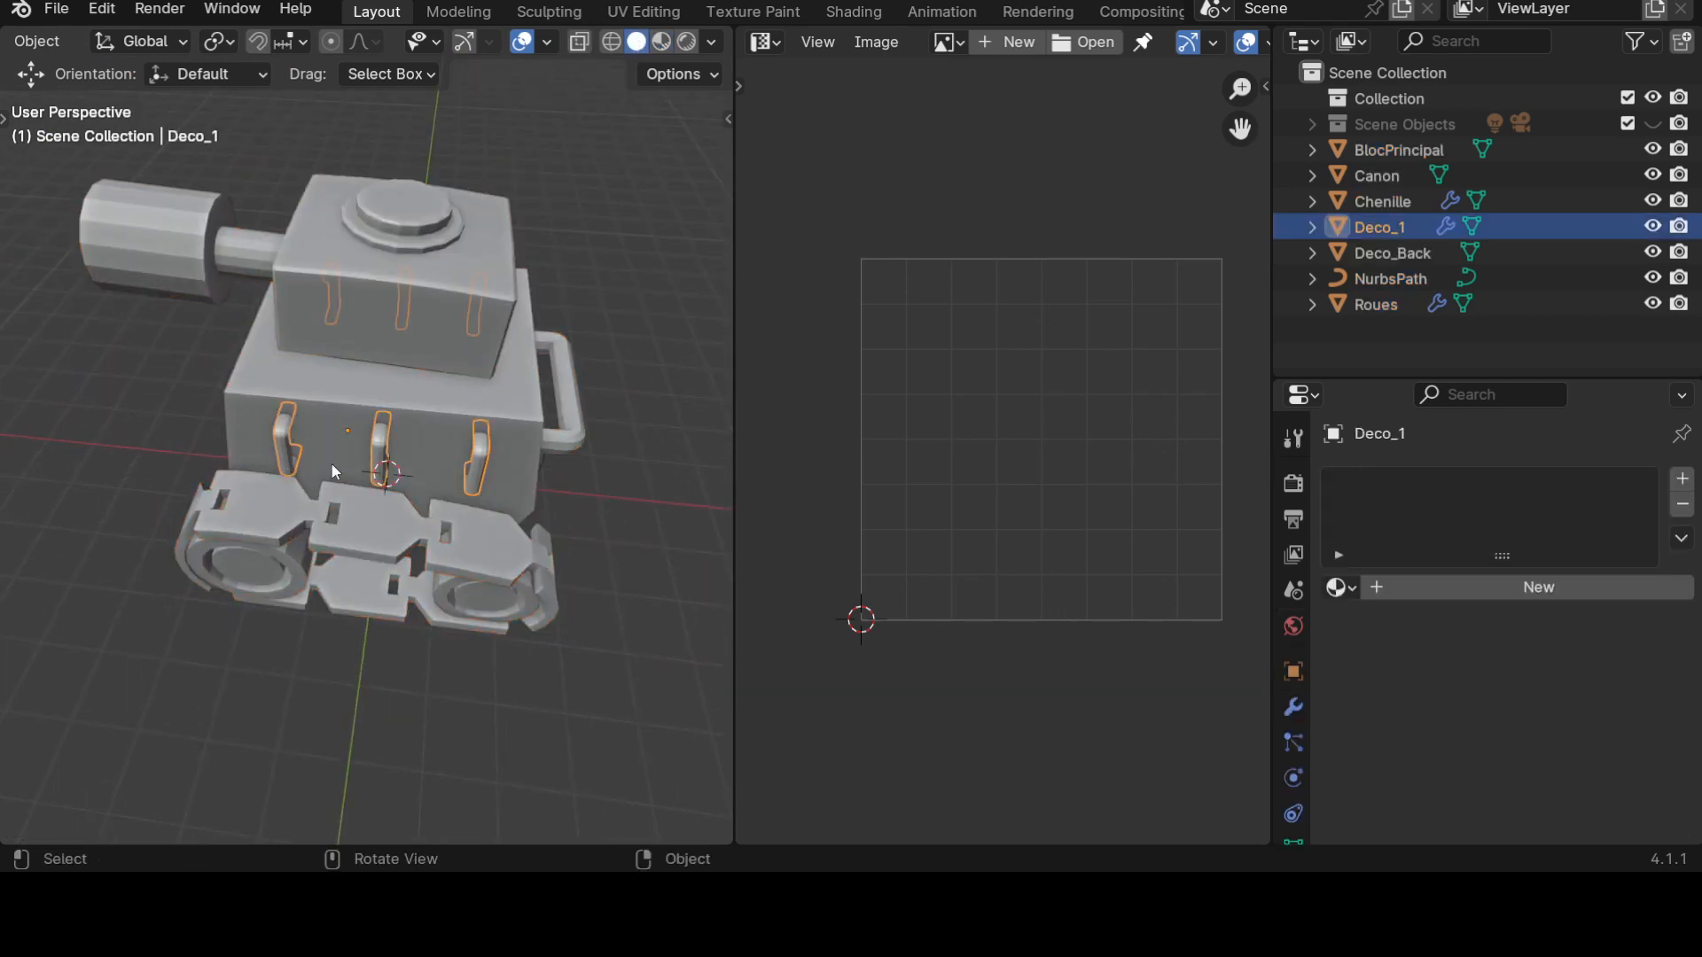
key(KP_Divide)
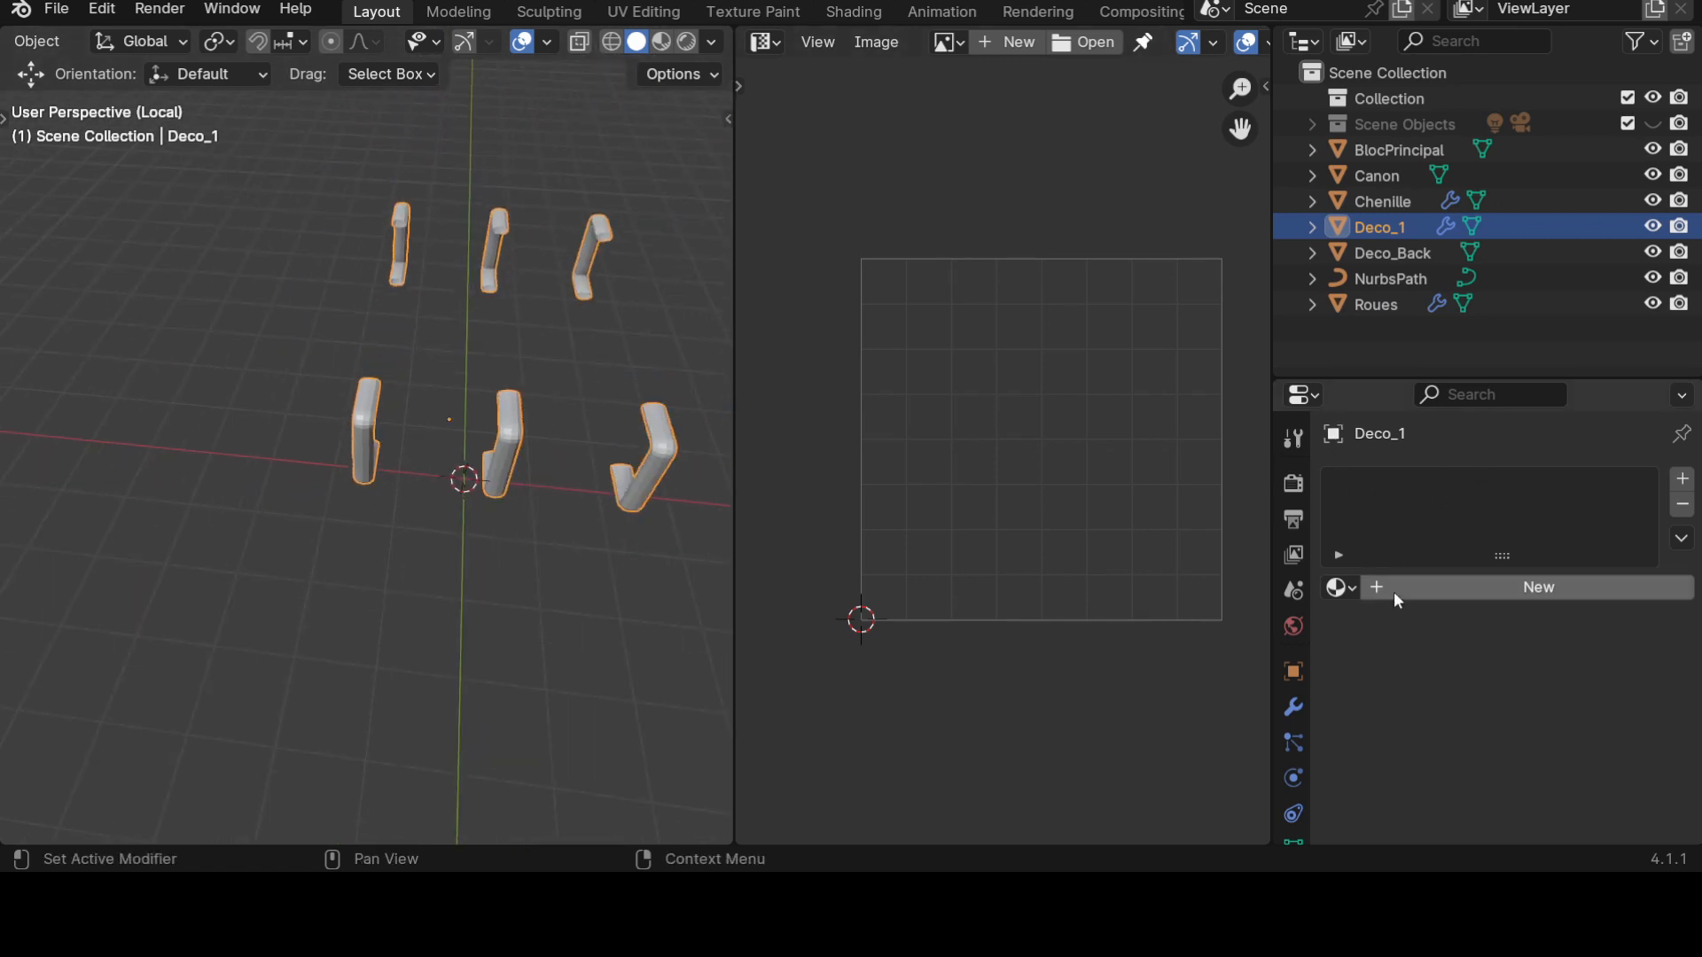
click(1293, 709)
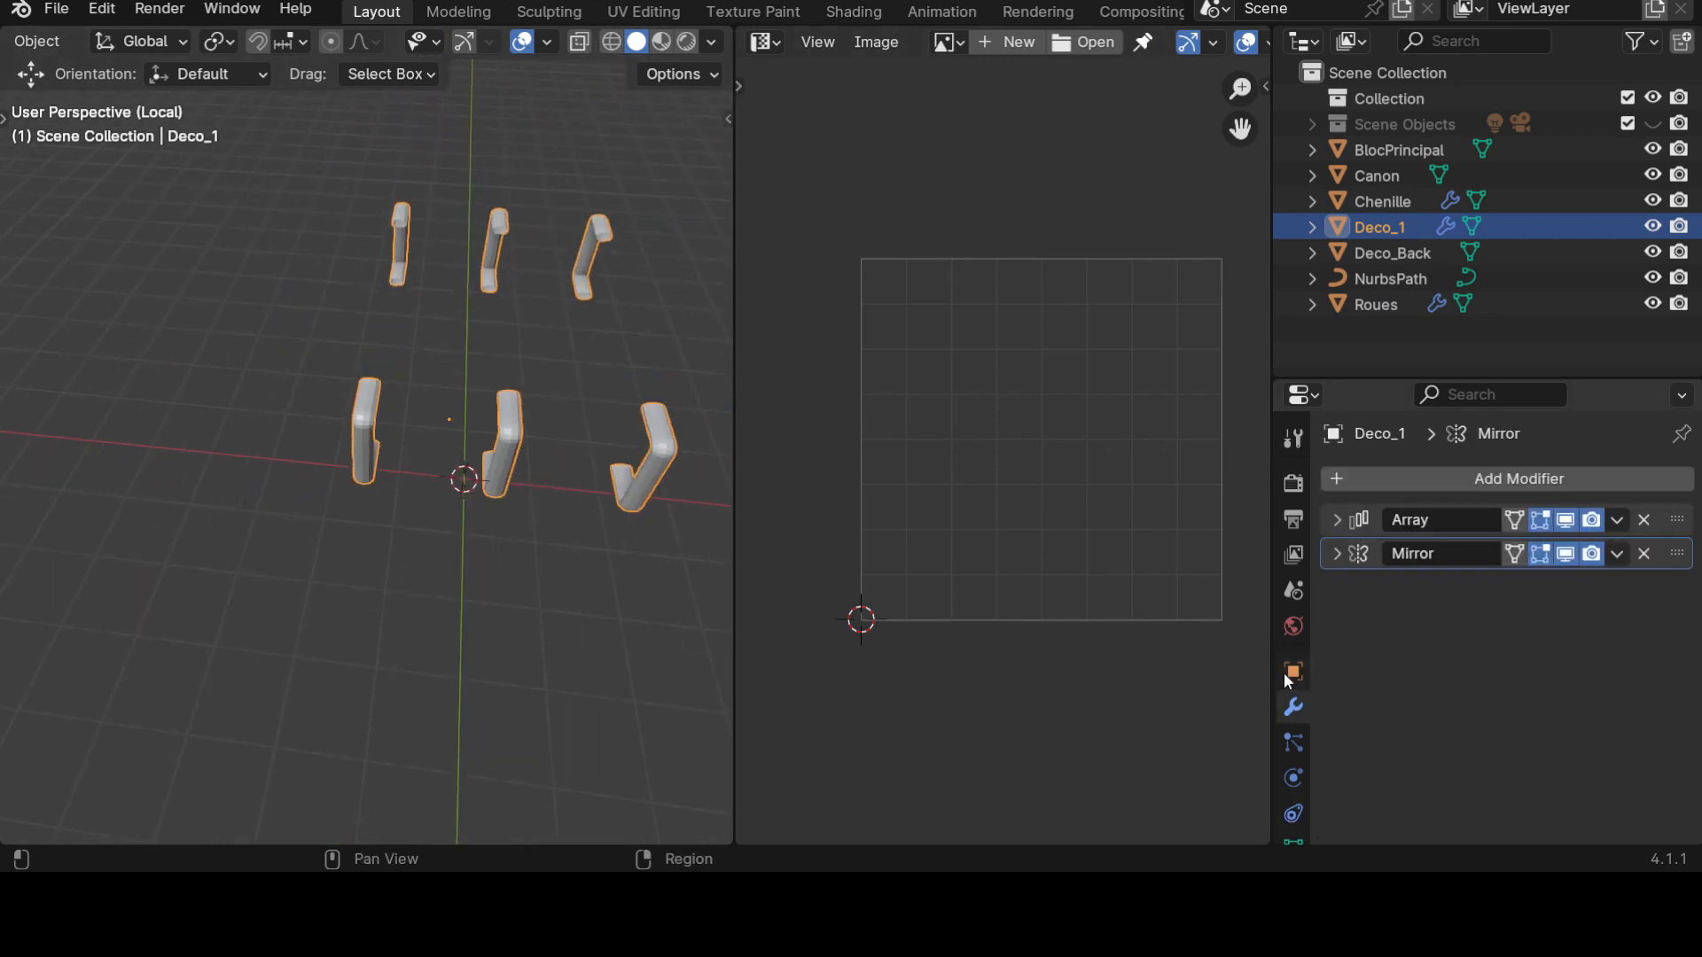
click(1565, 523)
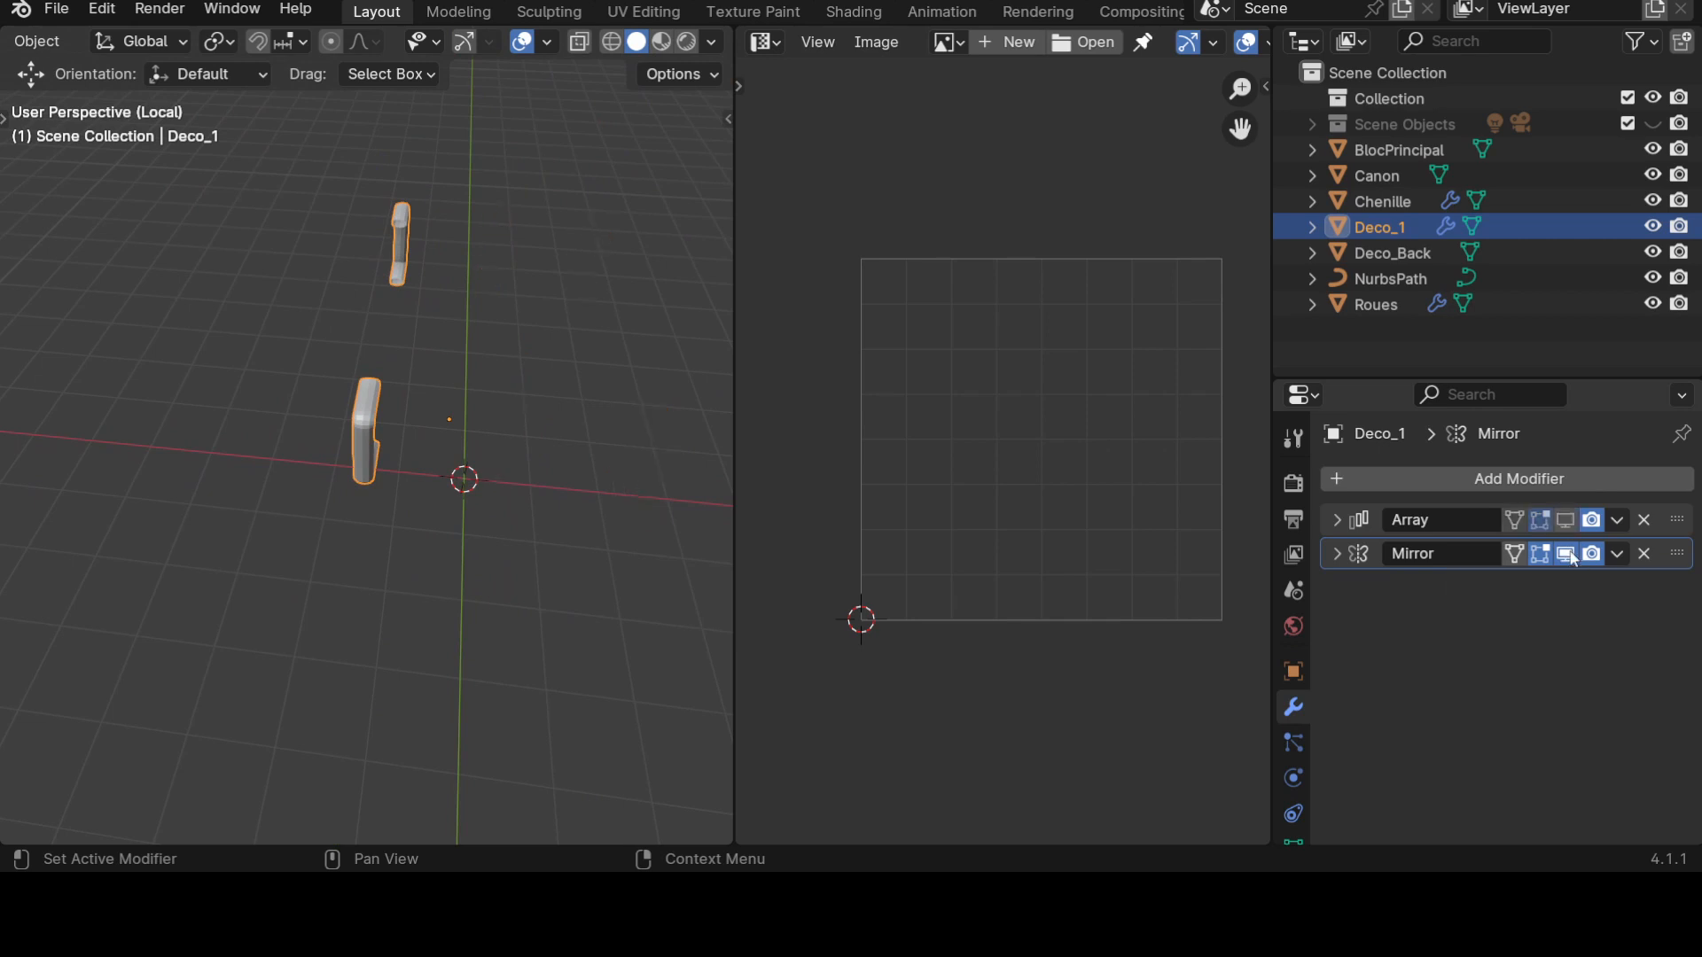
click(1567, 554)
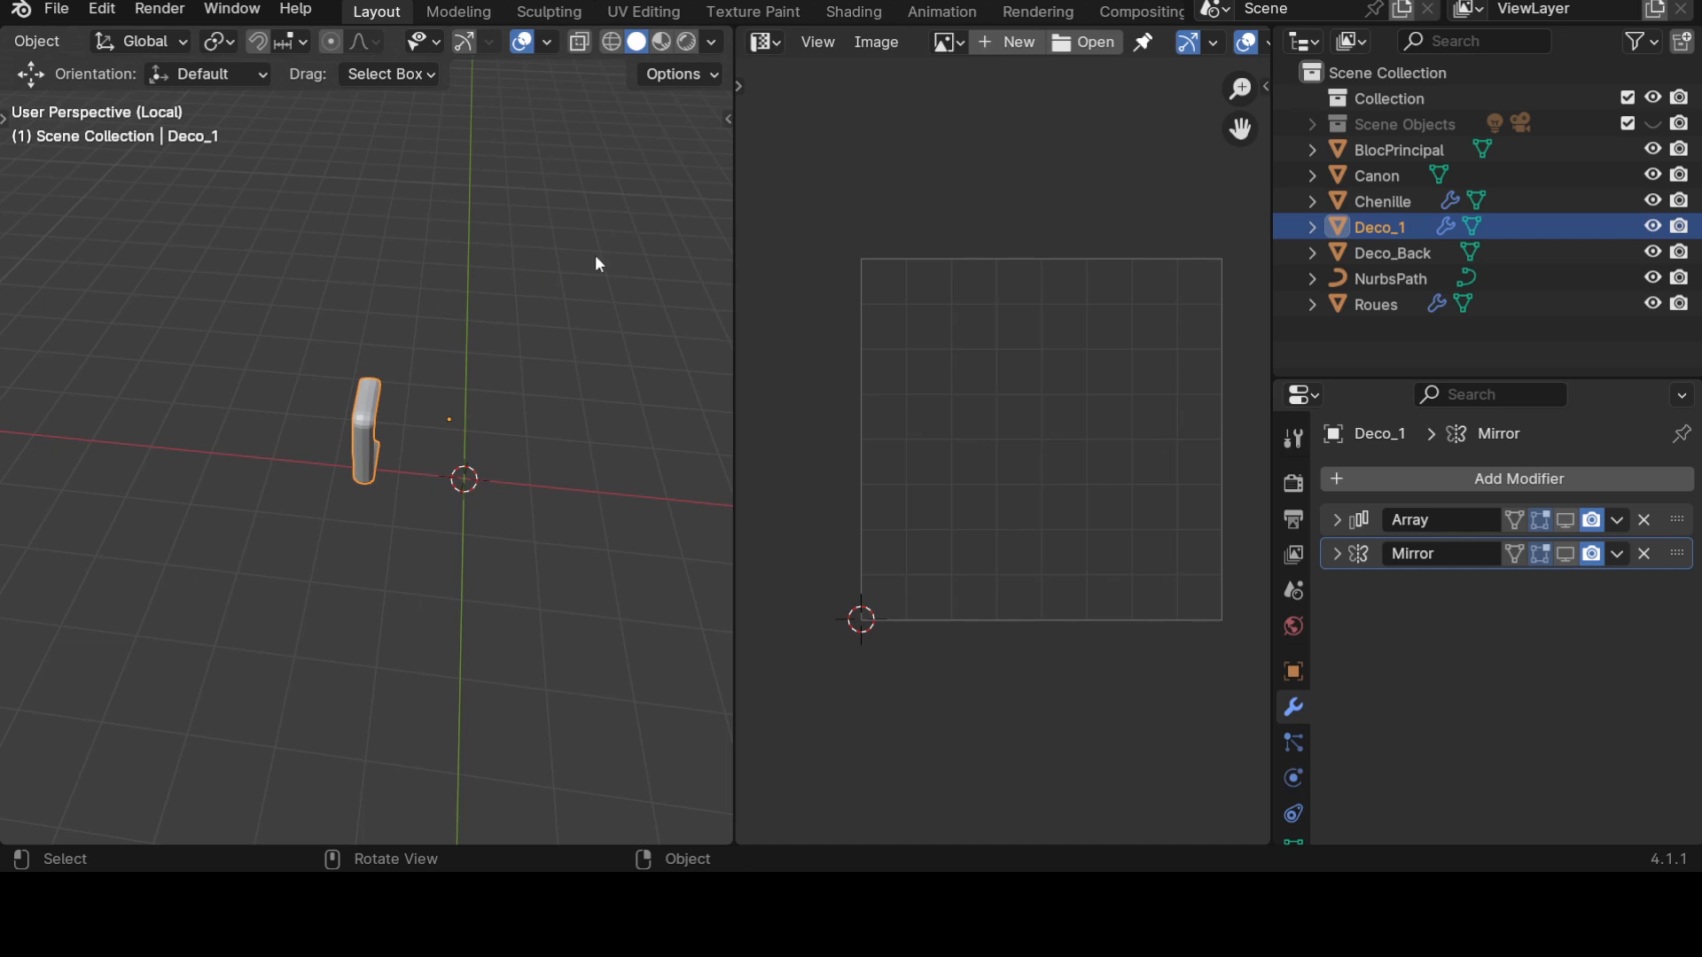
middle_drag(383, 463, 502, 455)
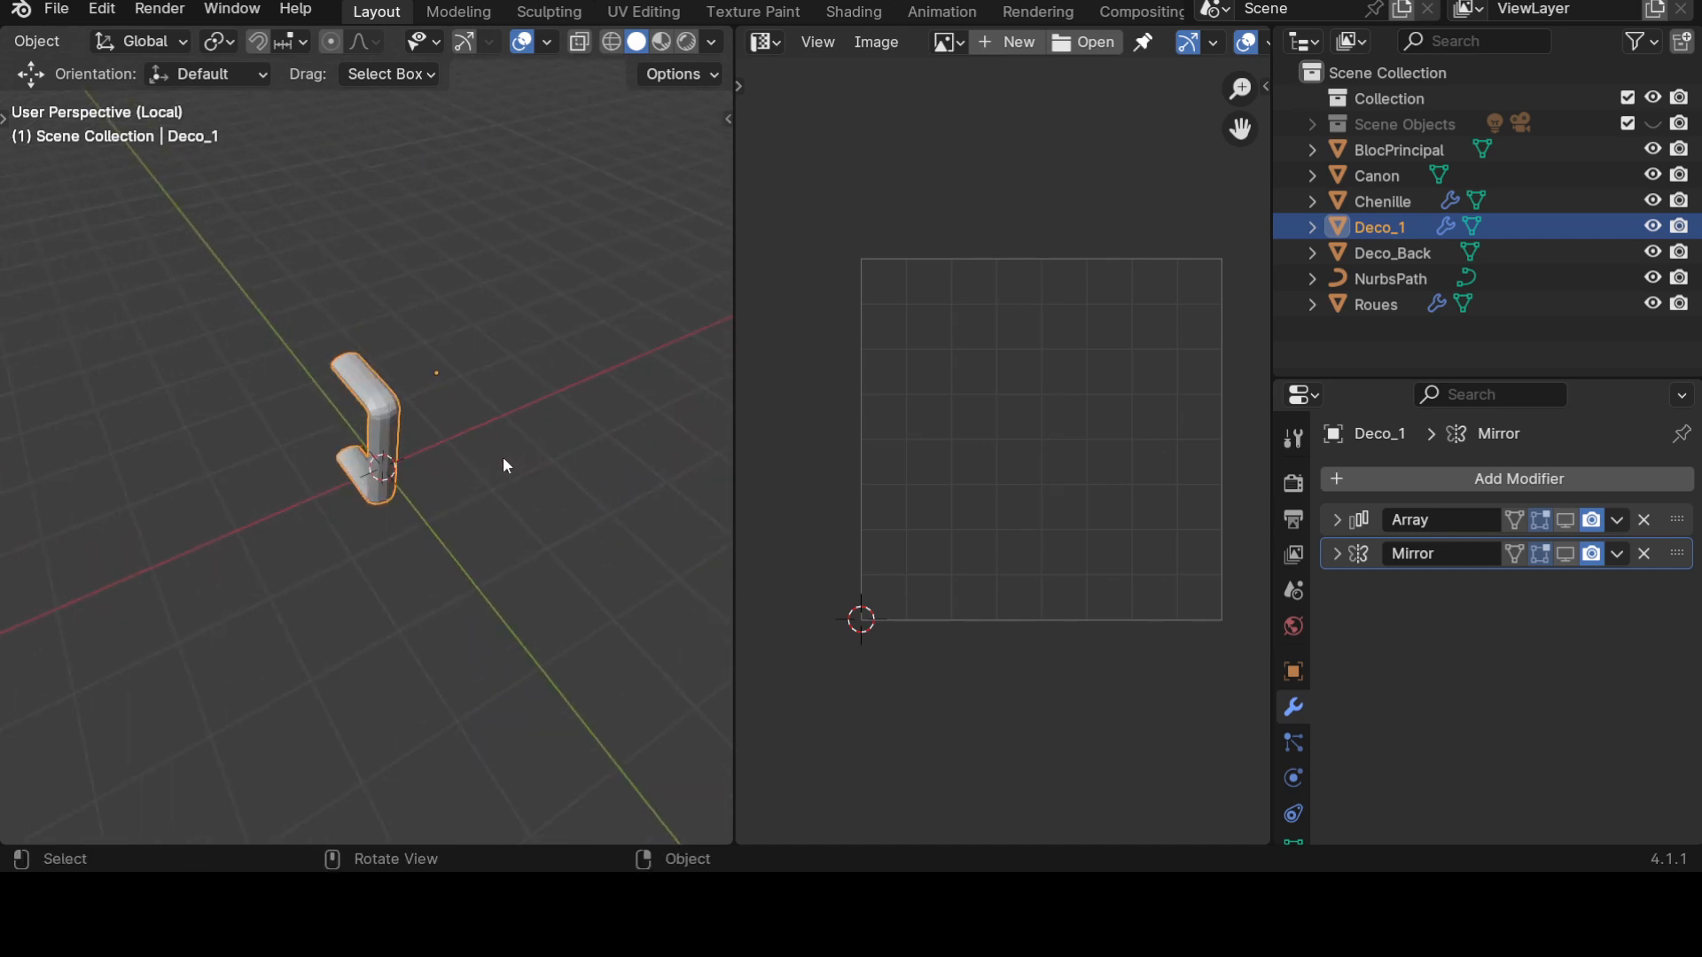
Inspect the handle's mesh and current UV layout in Edit Mode, and check its scale in Object Mode.
key(Tab)
scroll(421, 557, up, 2)
middle_drag(421, 557, 609, 552)
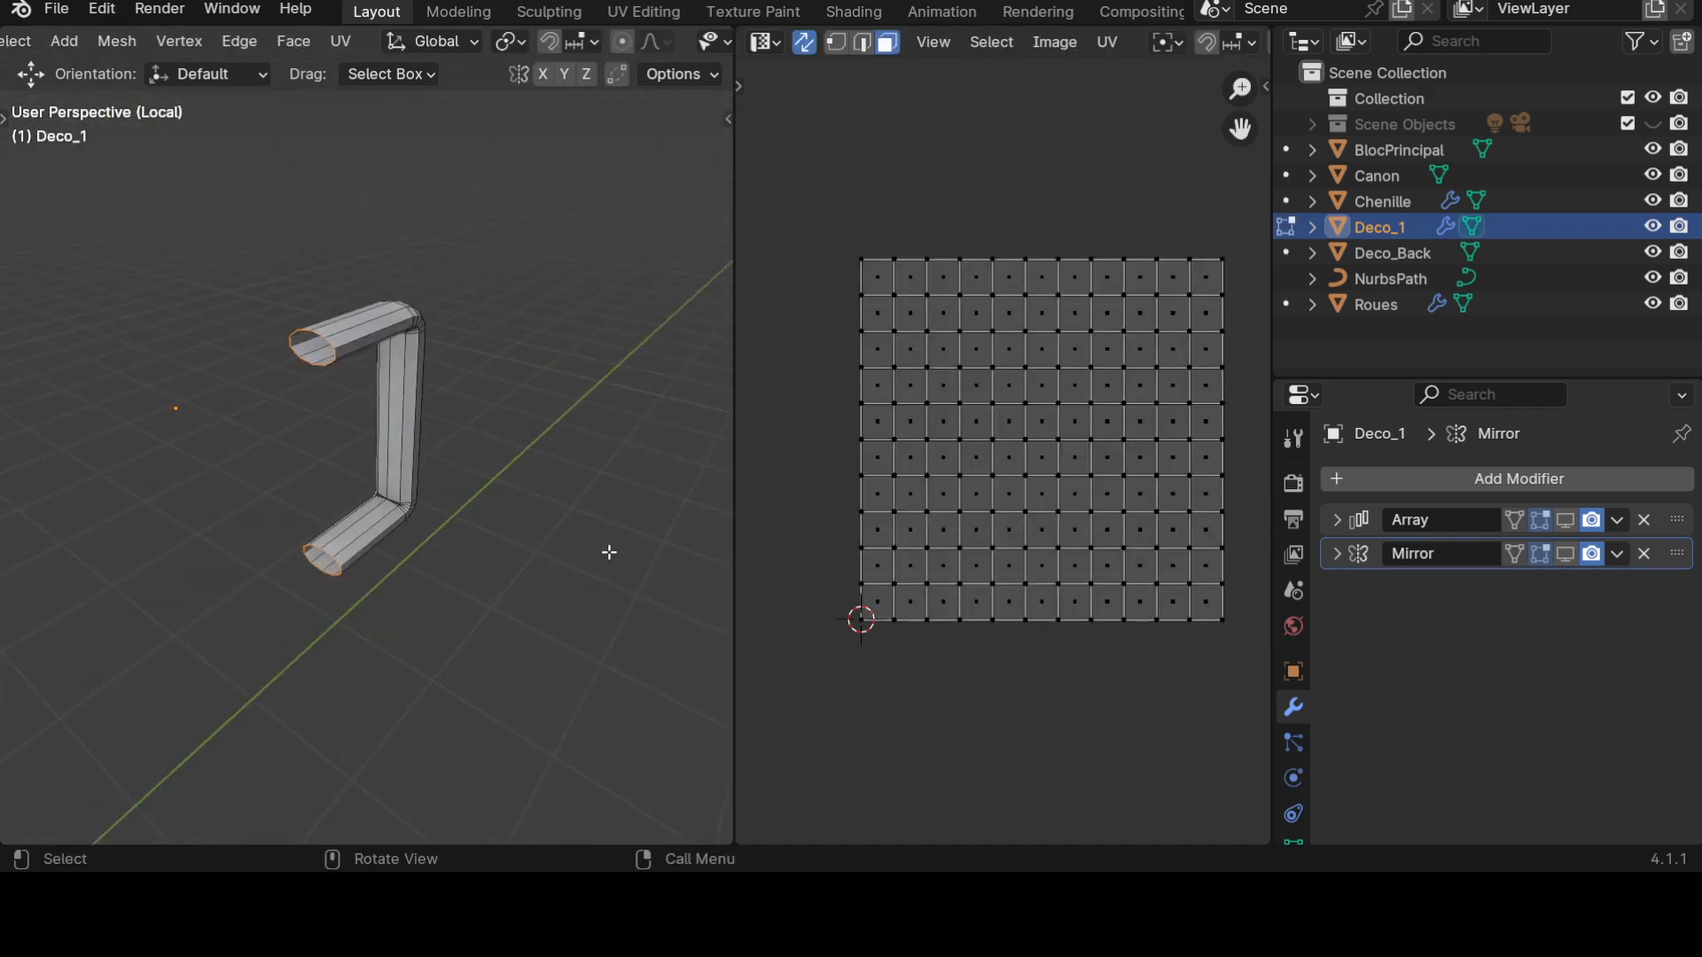
scroll(507, 454, up, 2)
key(Tab)
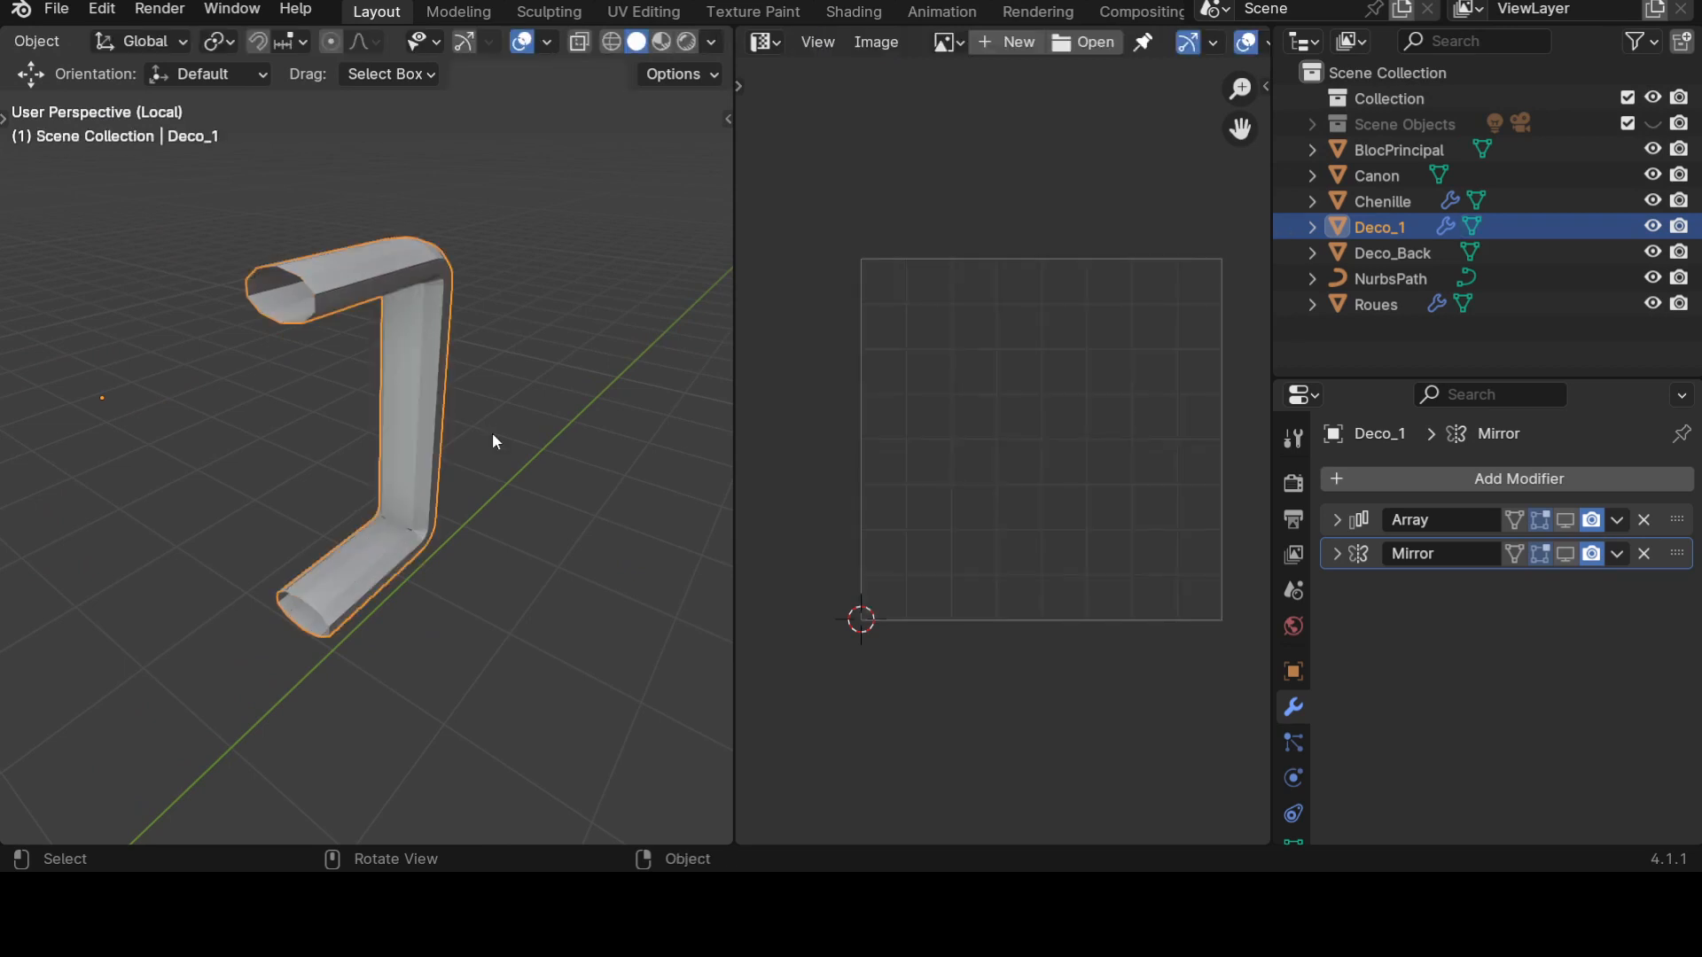
key(n)
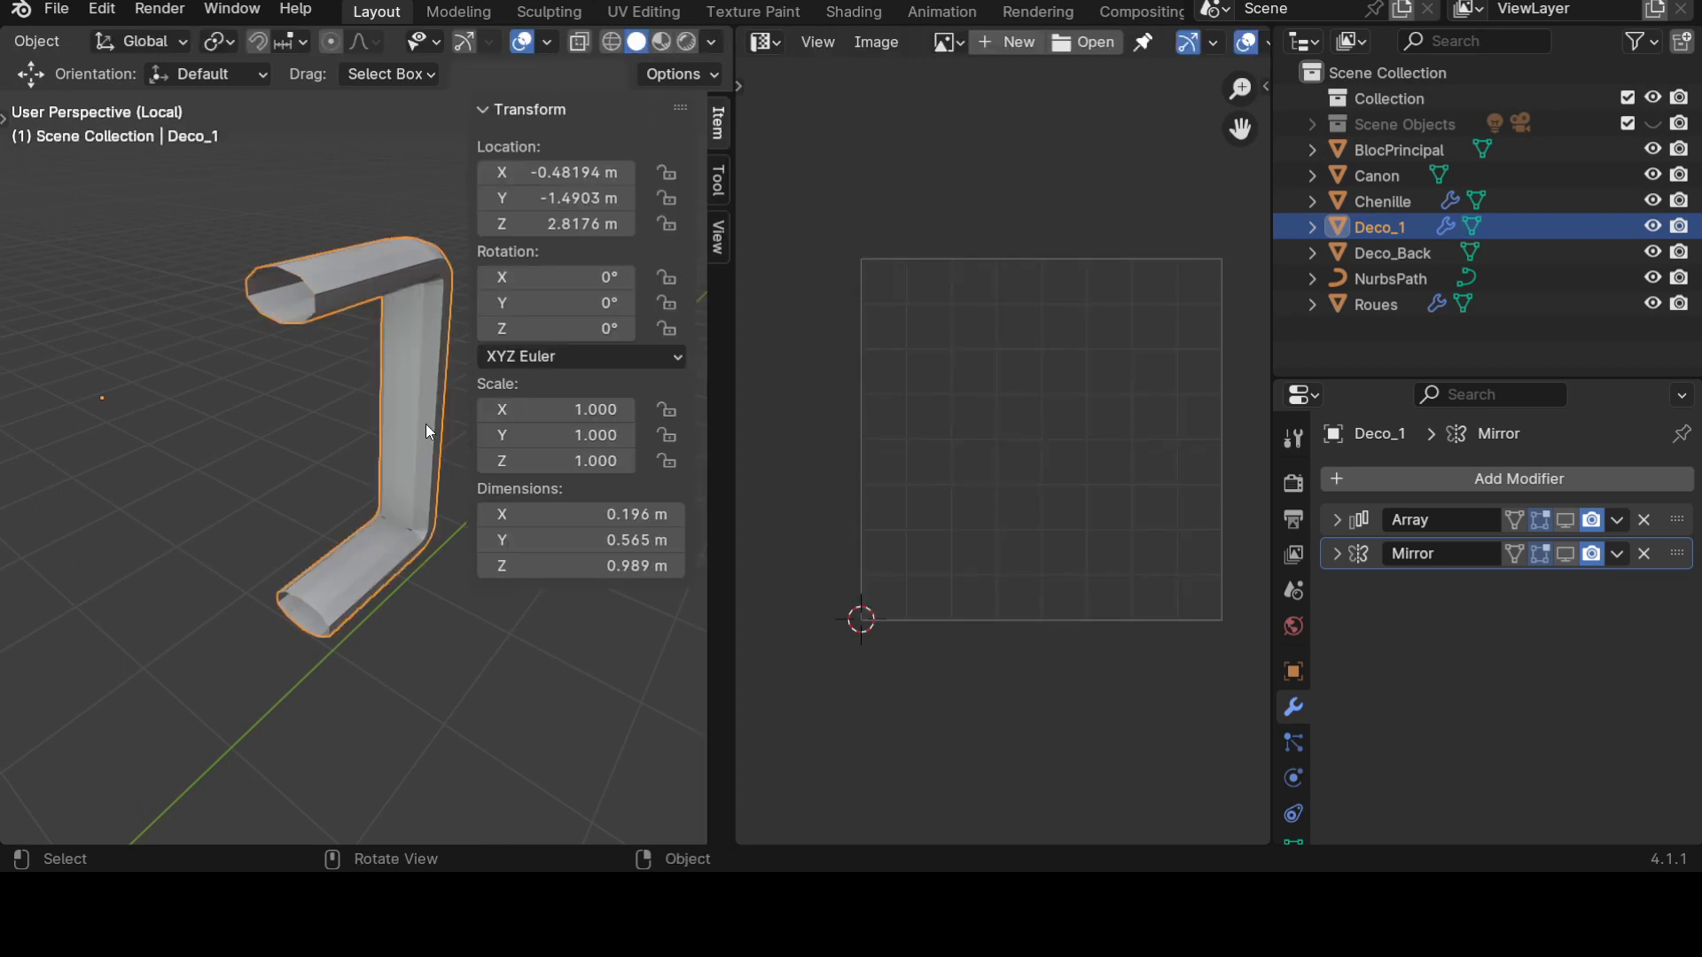
key(n)
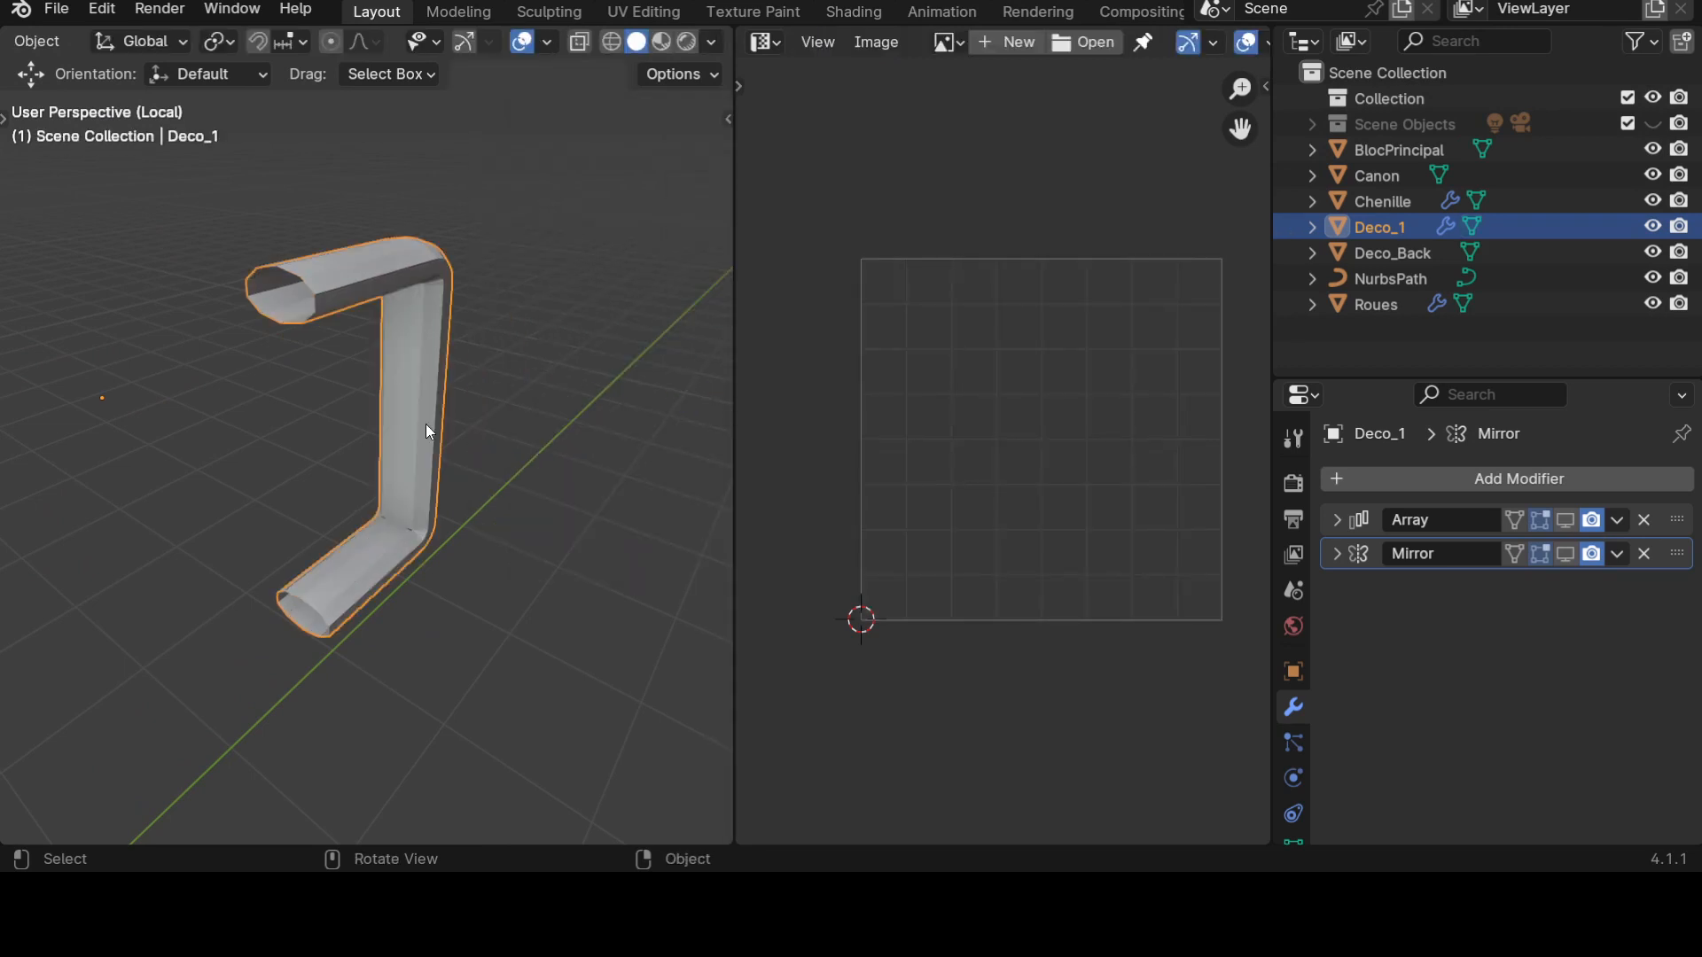
Enter Edit Mode, select the ring of faces around the handle's upper arm to locate it in the UV layout, and clear the selection.
key(Tab)
middle_drag(426, 432, 555, 380)
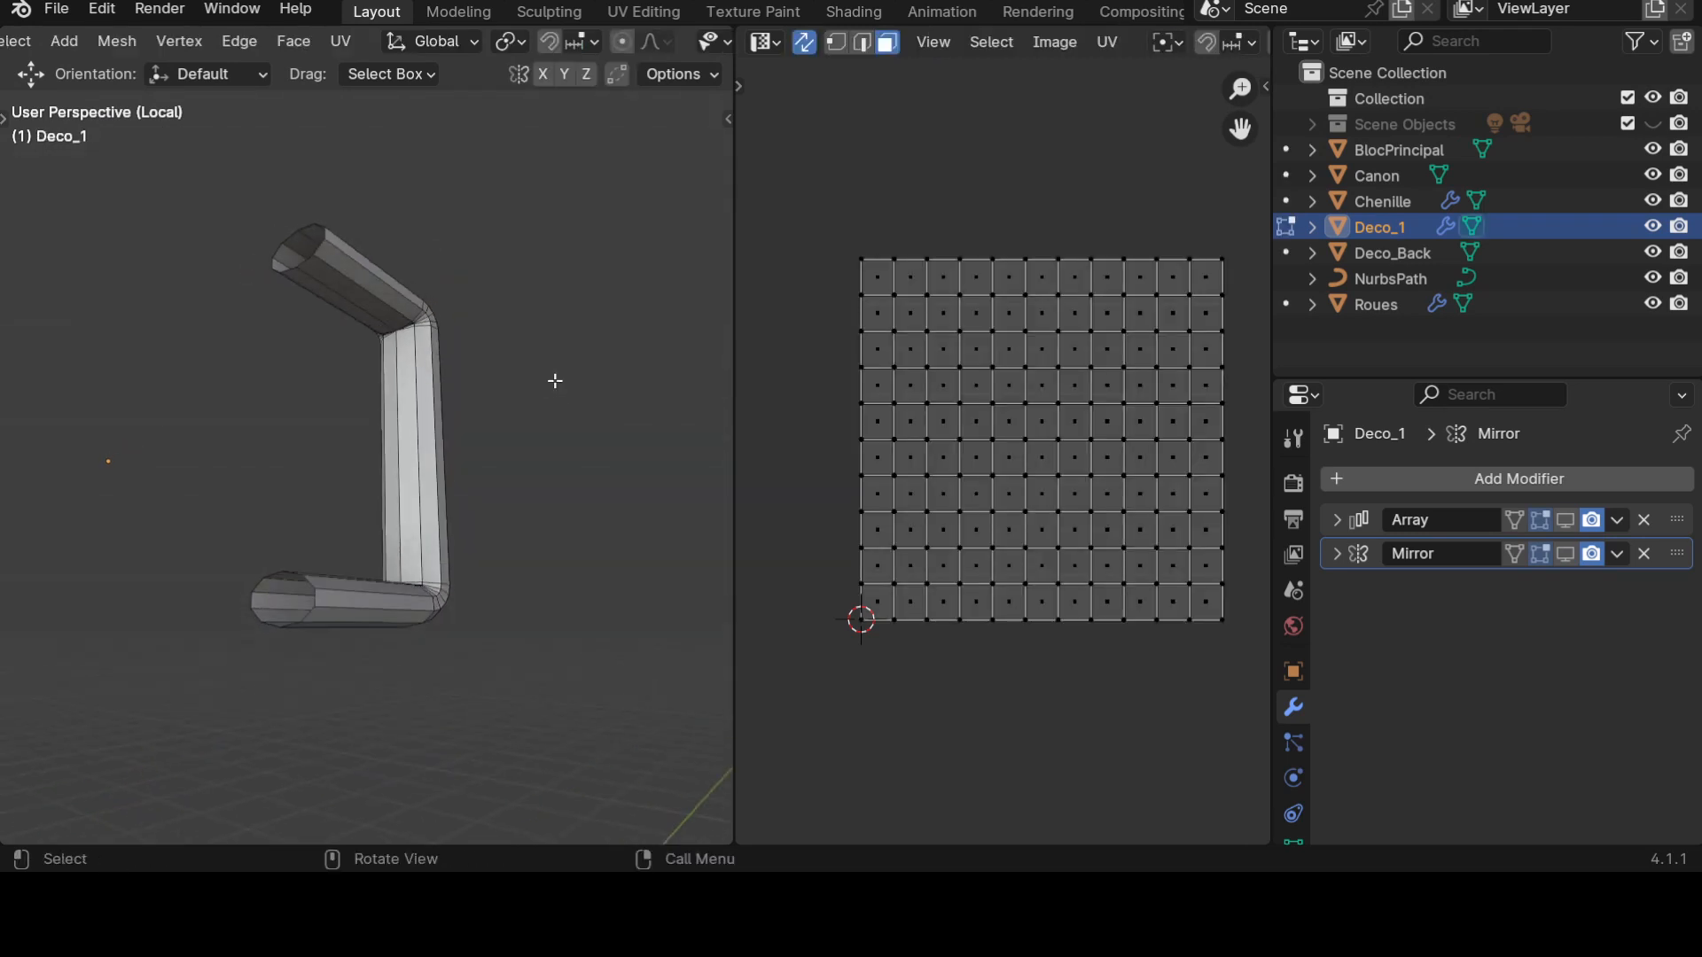
scroll(542, 398, up, 3)
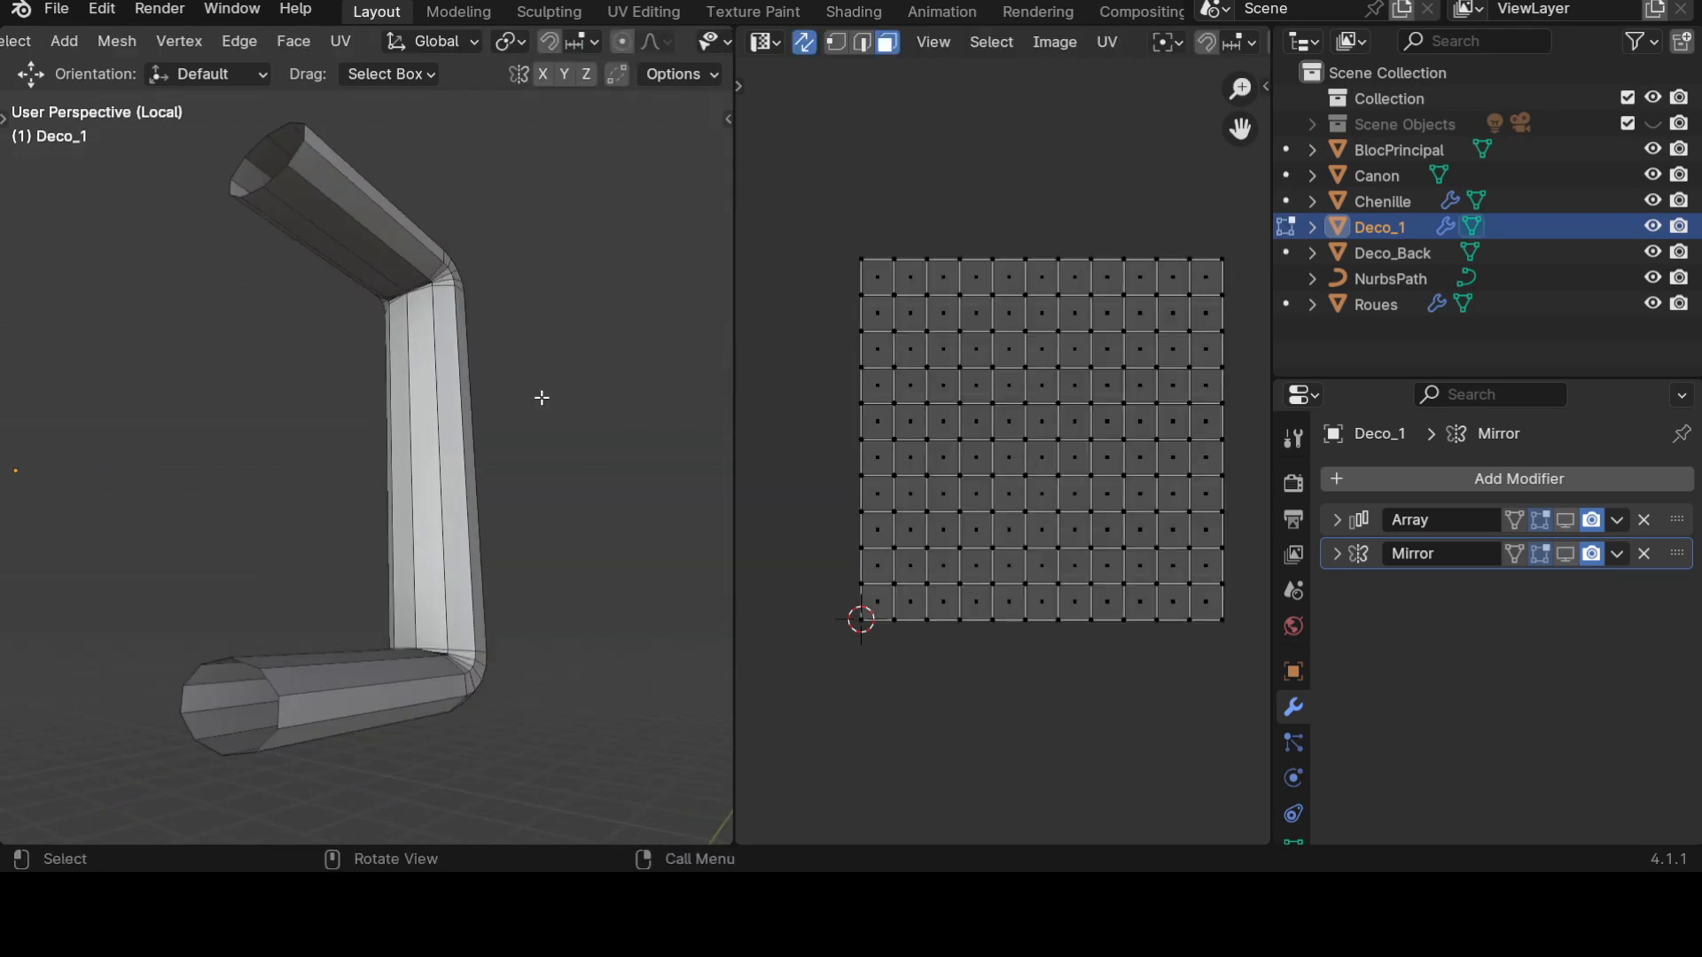
alt+click(351, 218)
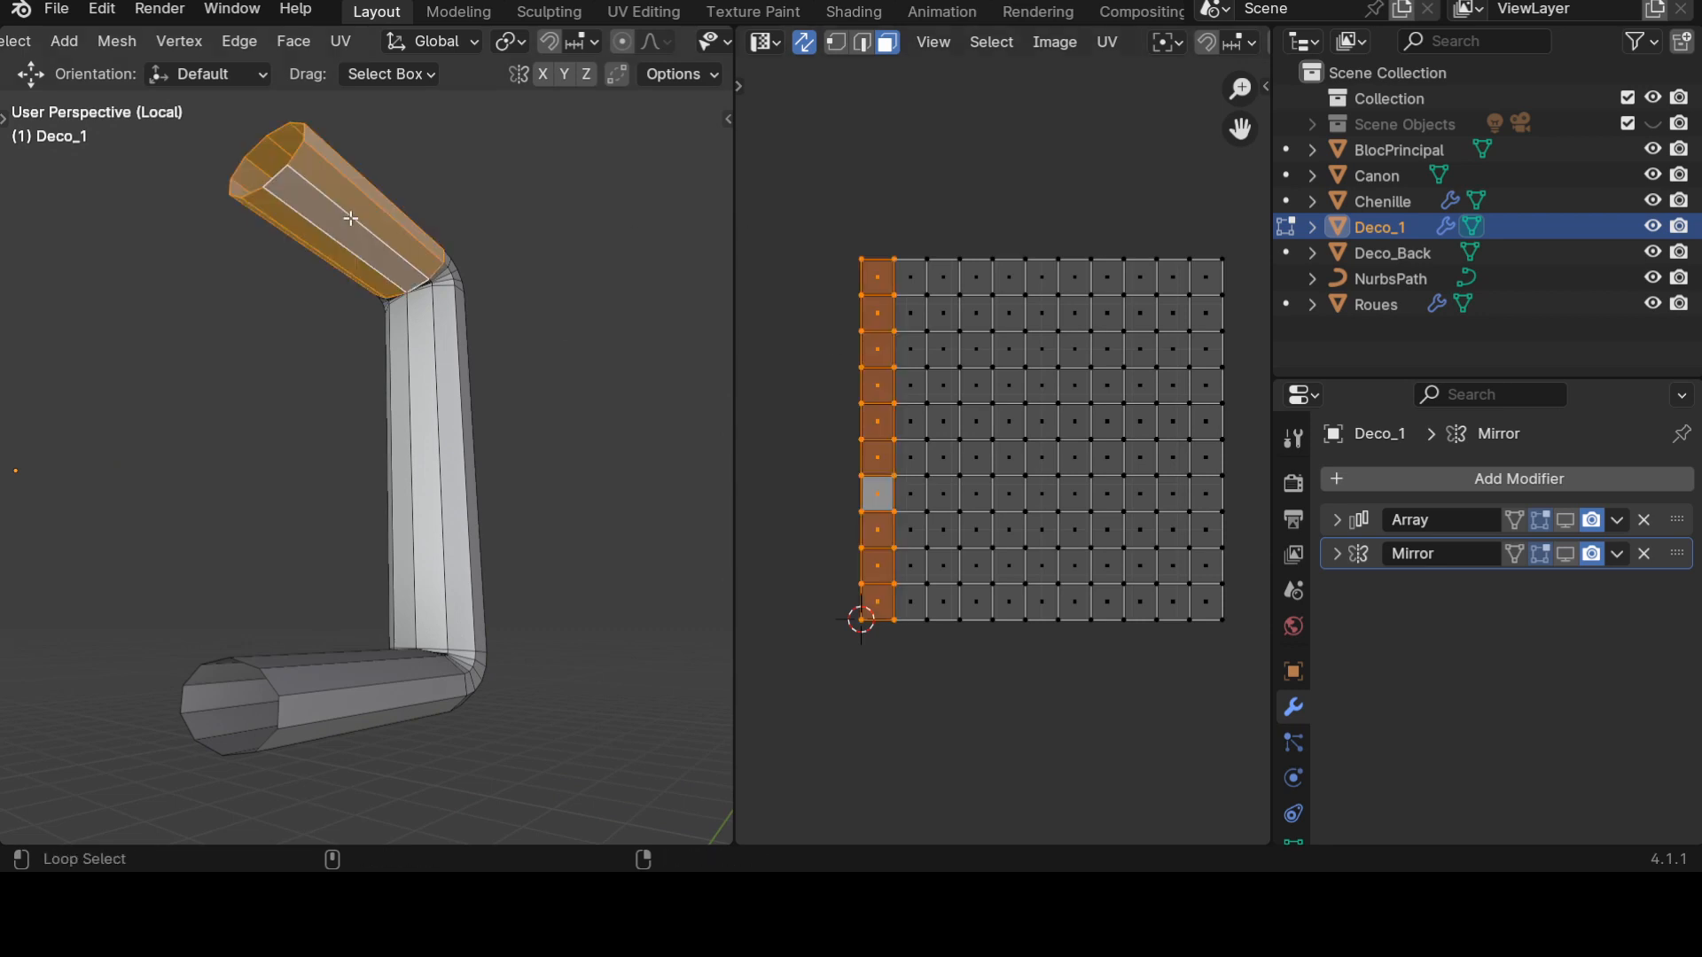
click(565, 291)
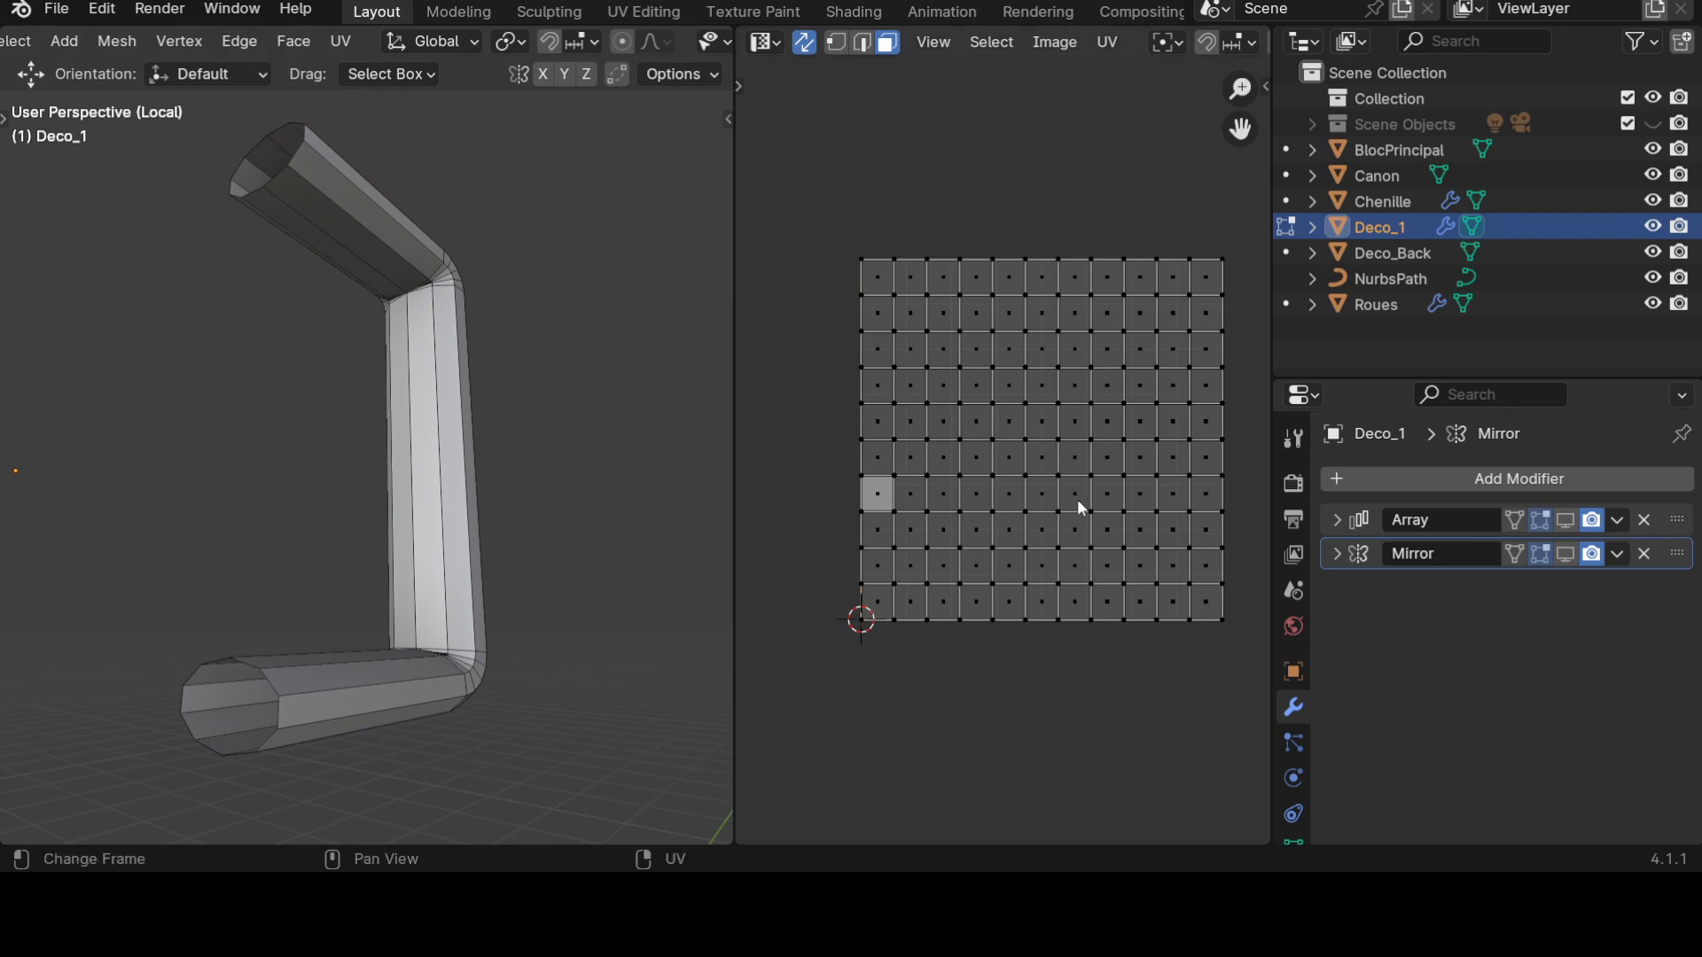
In edge select mode, select the lengthwise edge loop along the handle's inner side and mark it as a seam.
scroll(197, 42, down, 3)
scroll(508, 36, down, 2)
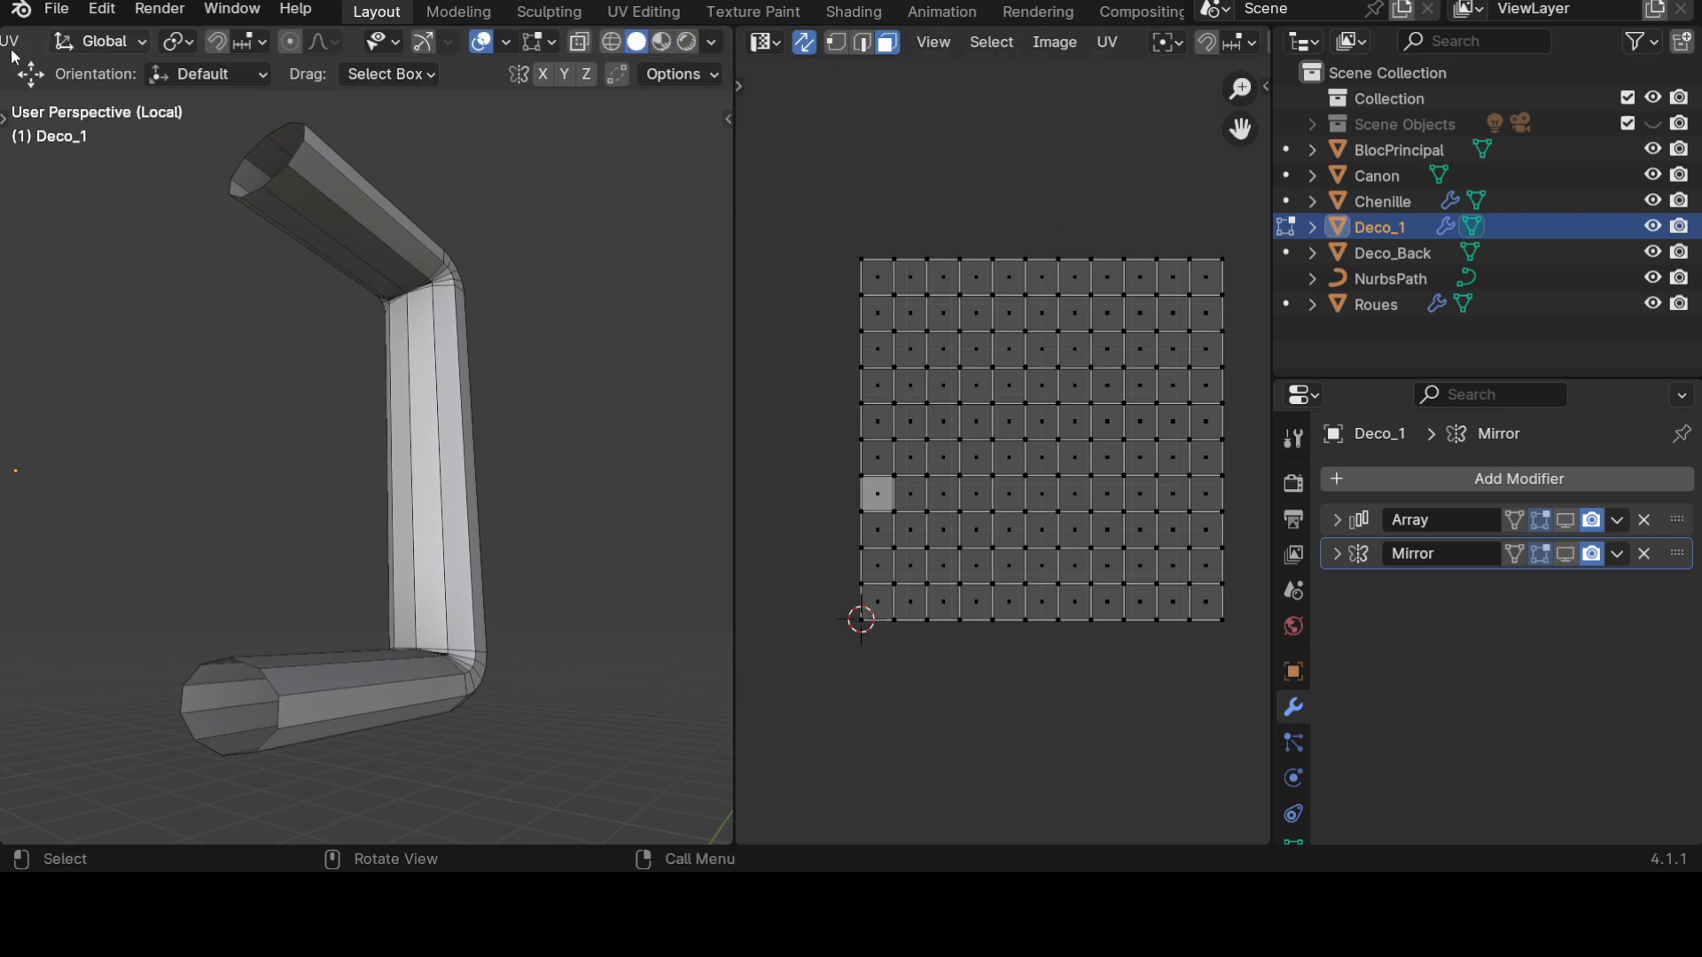
scroll(238, 39, up, 5)
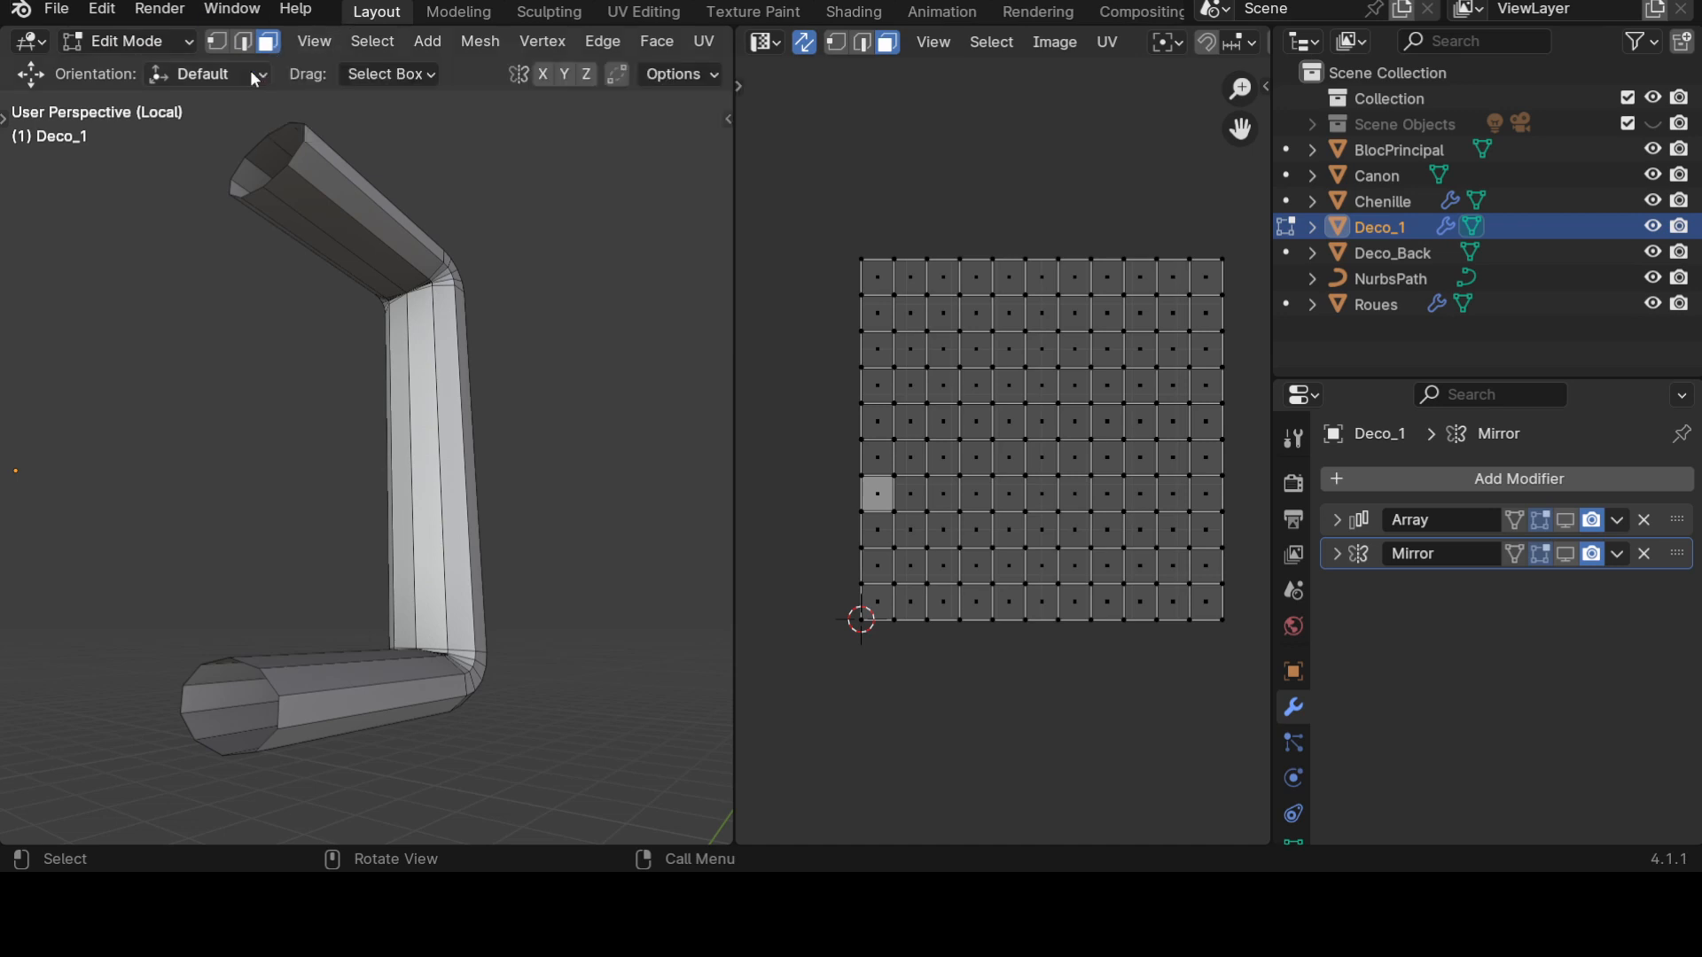
click(245, 43)
scroll(477, 311, up, 2)
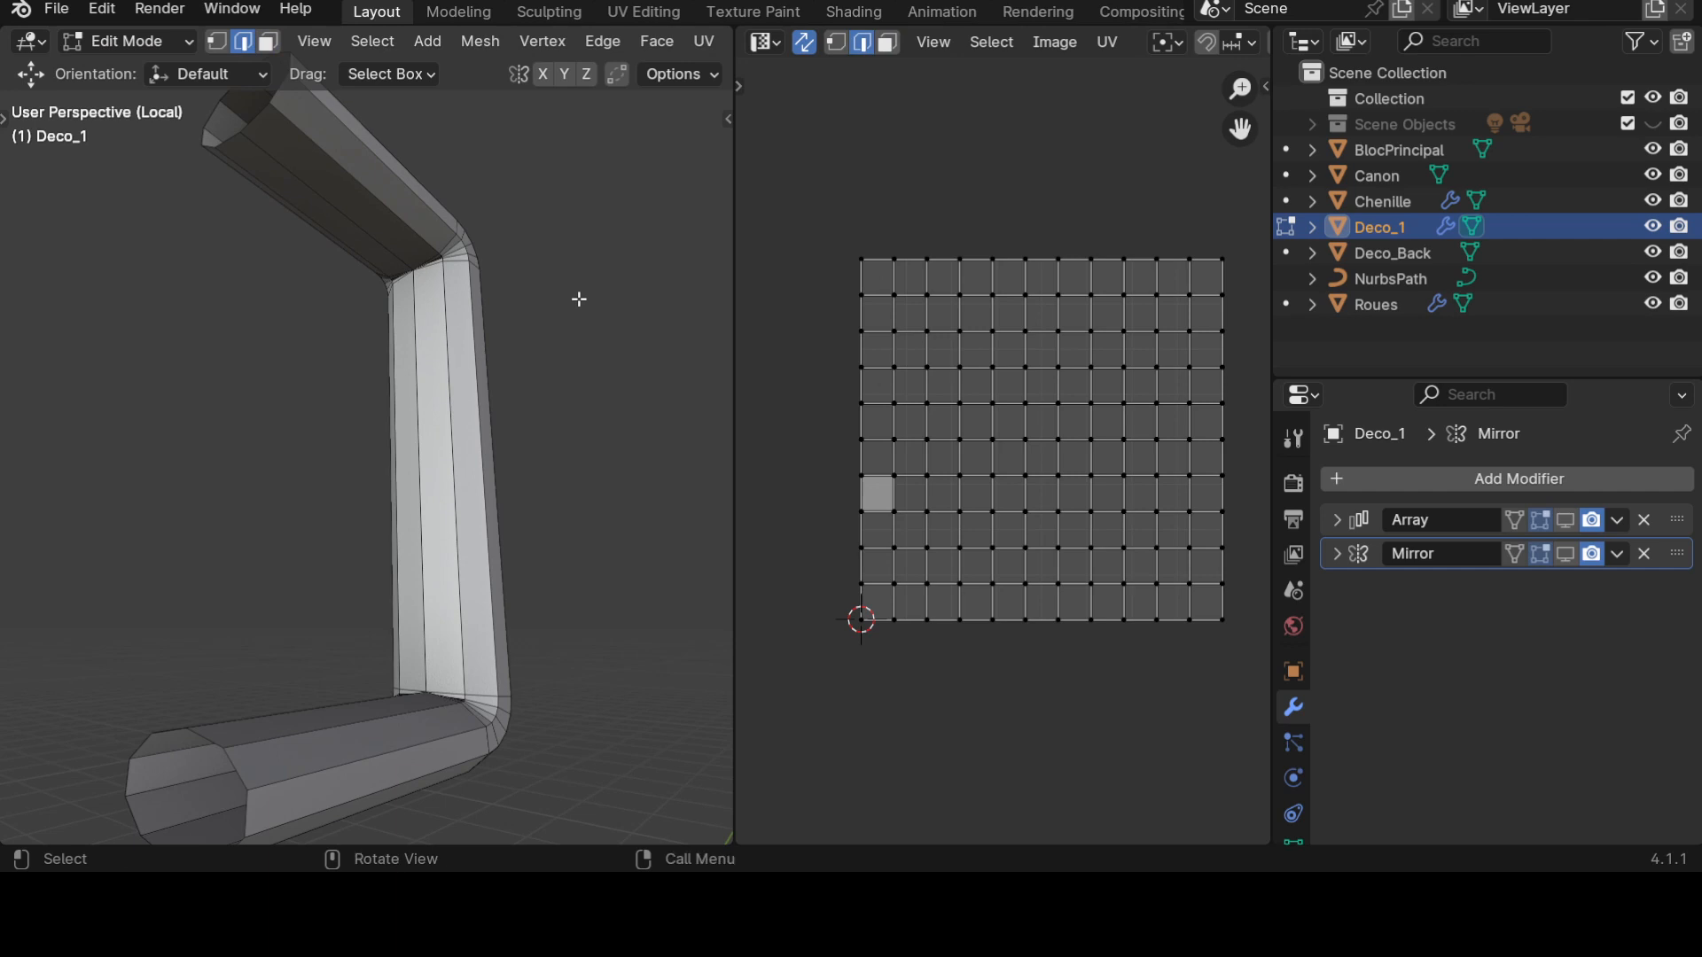
mouse_move(517, 335)
middle_down()
mouse_move(463, 358)
mouse_move(544, 339)
middle_up()
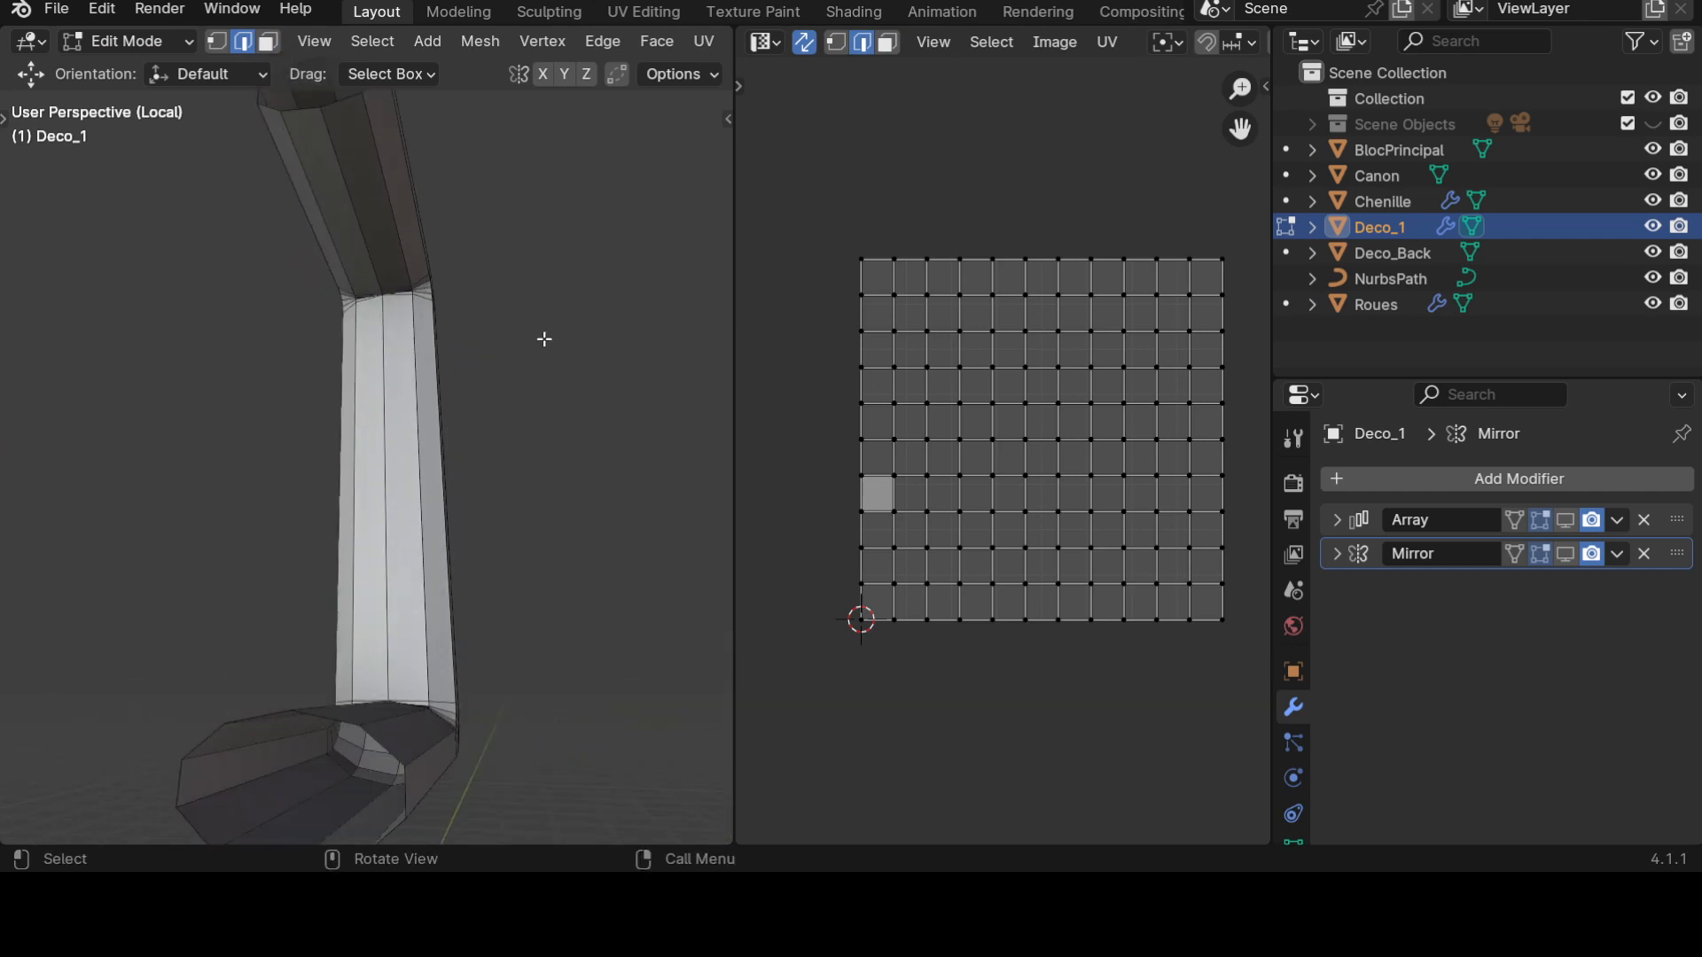
alt+click(381, 388)
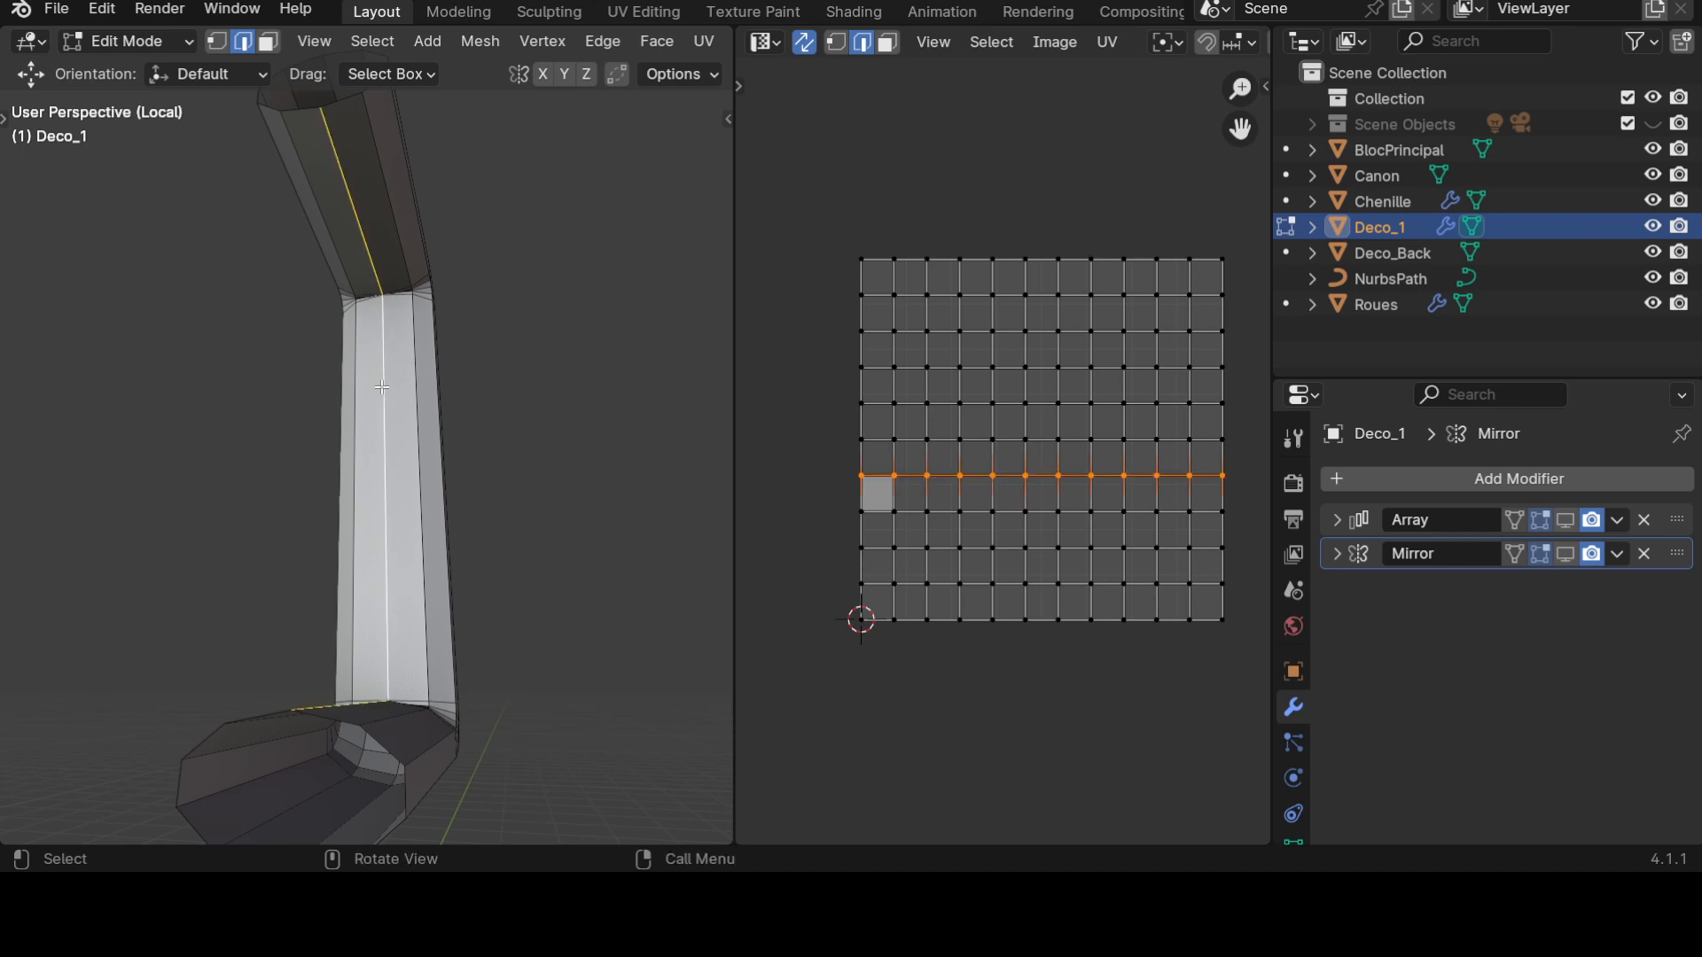
scroll(387, 479, down, 5)
middle_drag(394, 576, 448, 490)
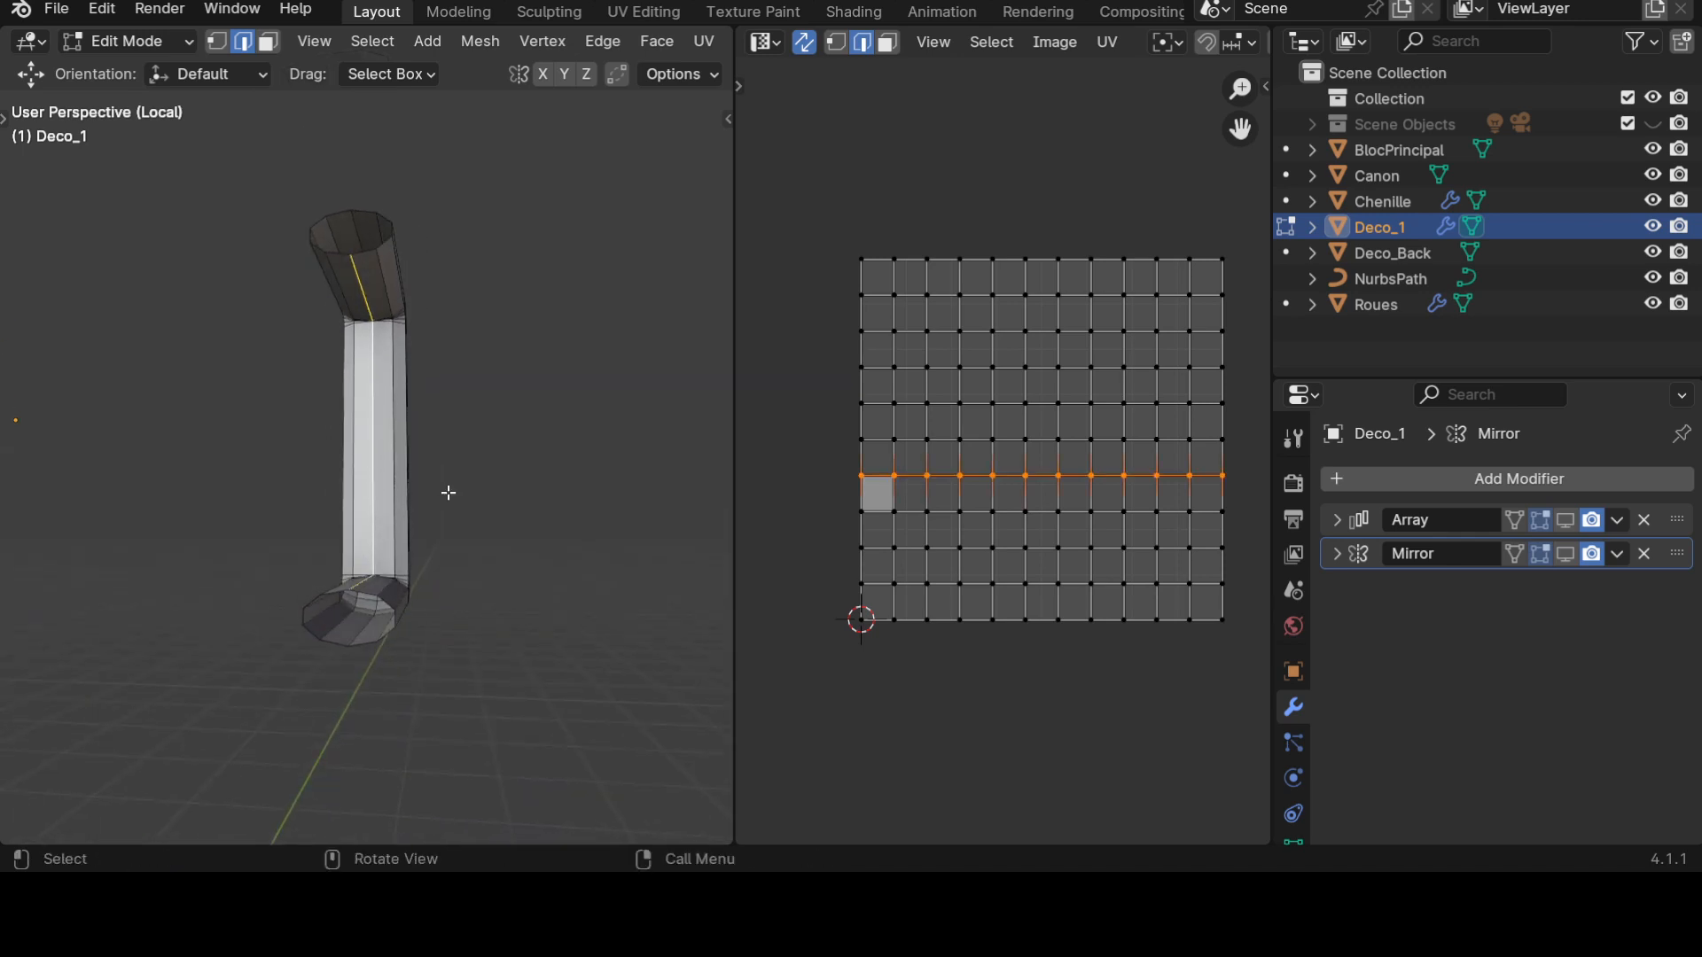
key(ctrl+e)
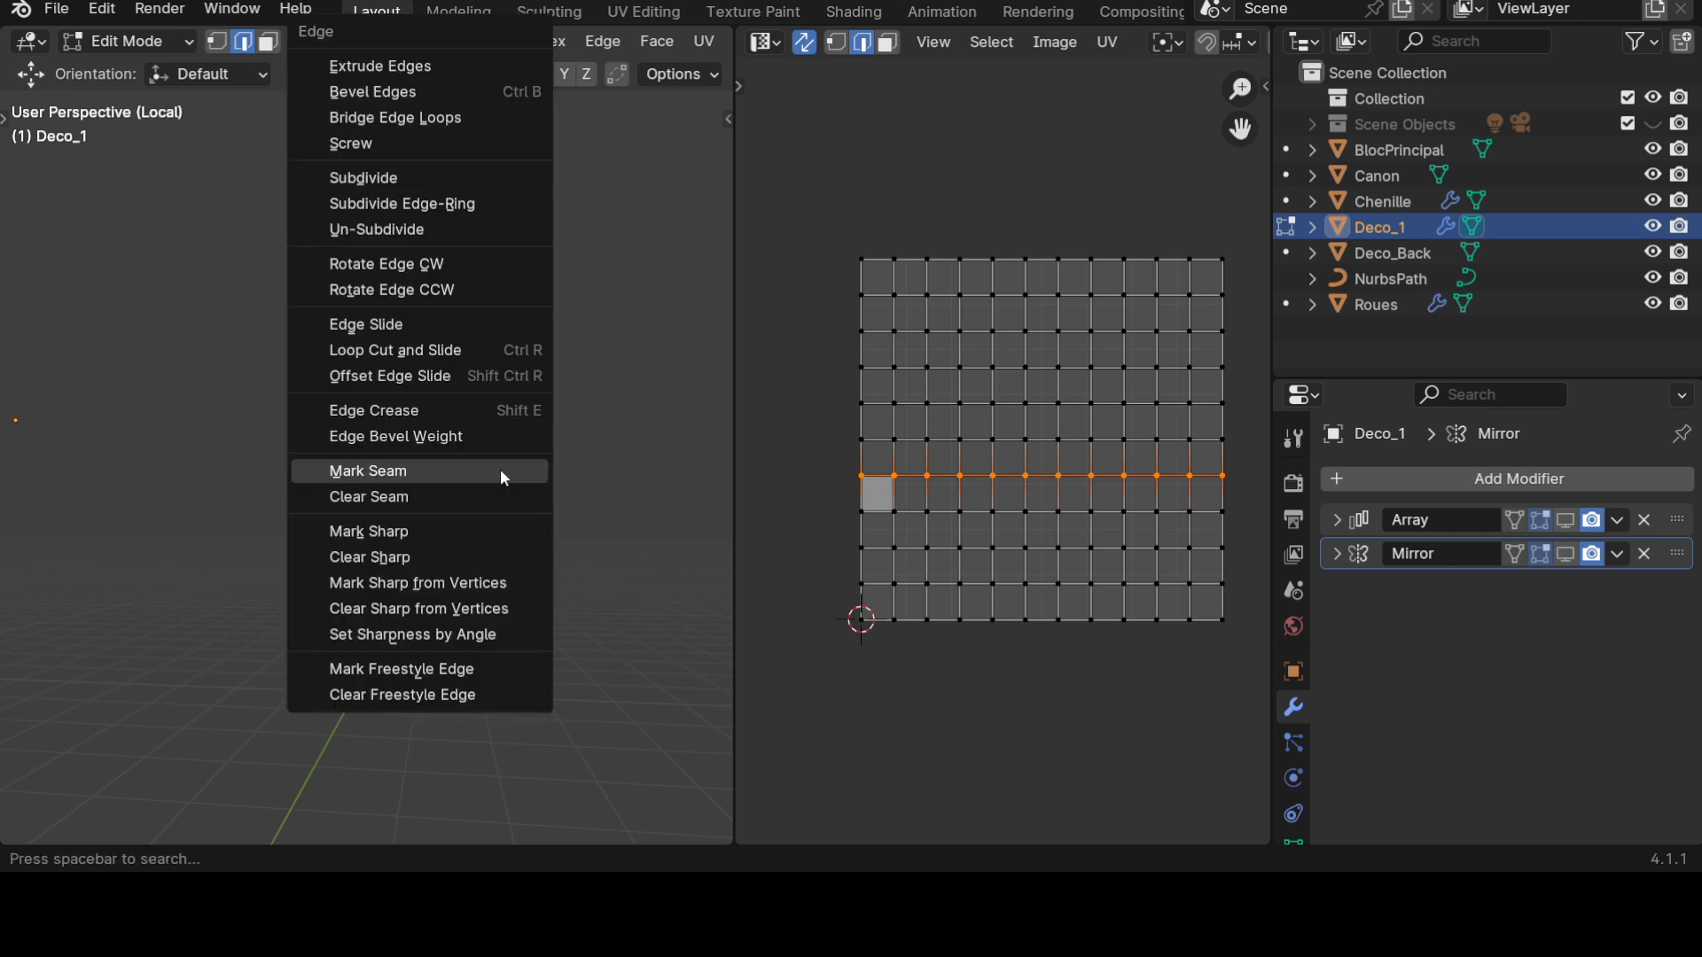
click(500, 470)
middle_drag(502, 476, 445, 562)
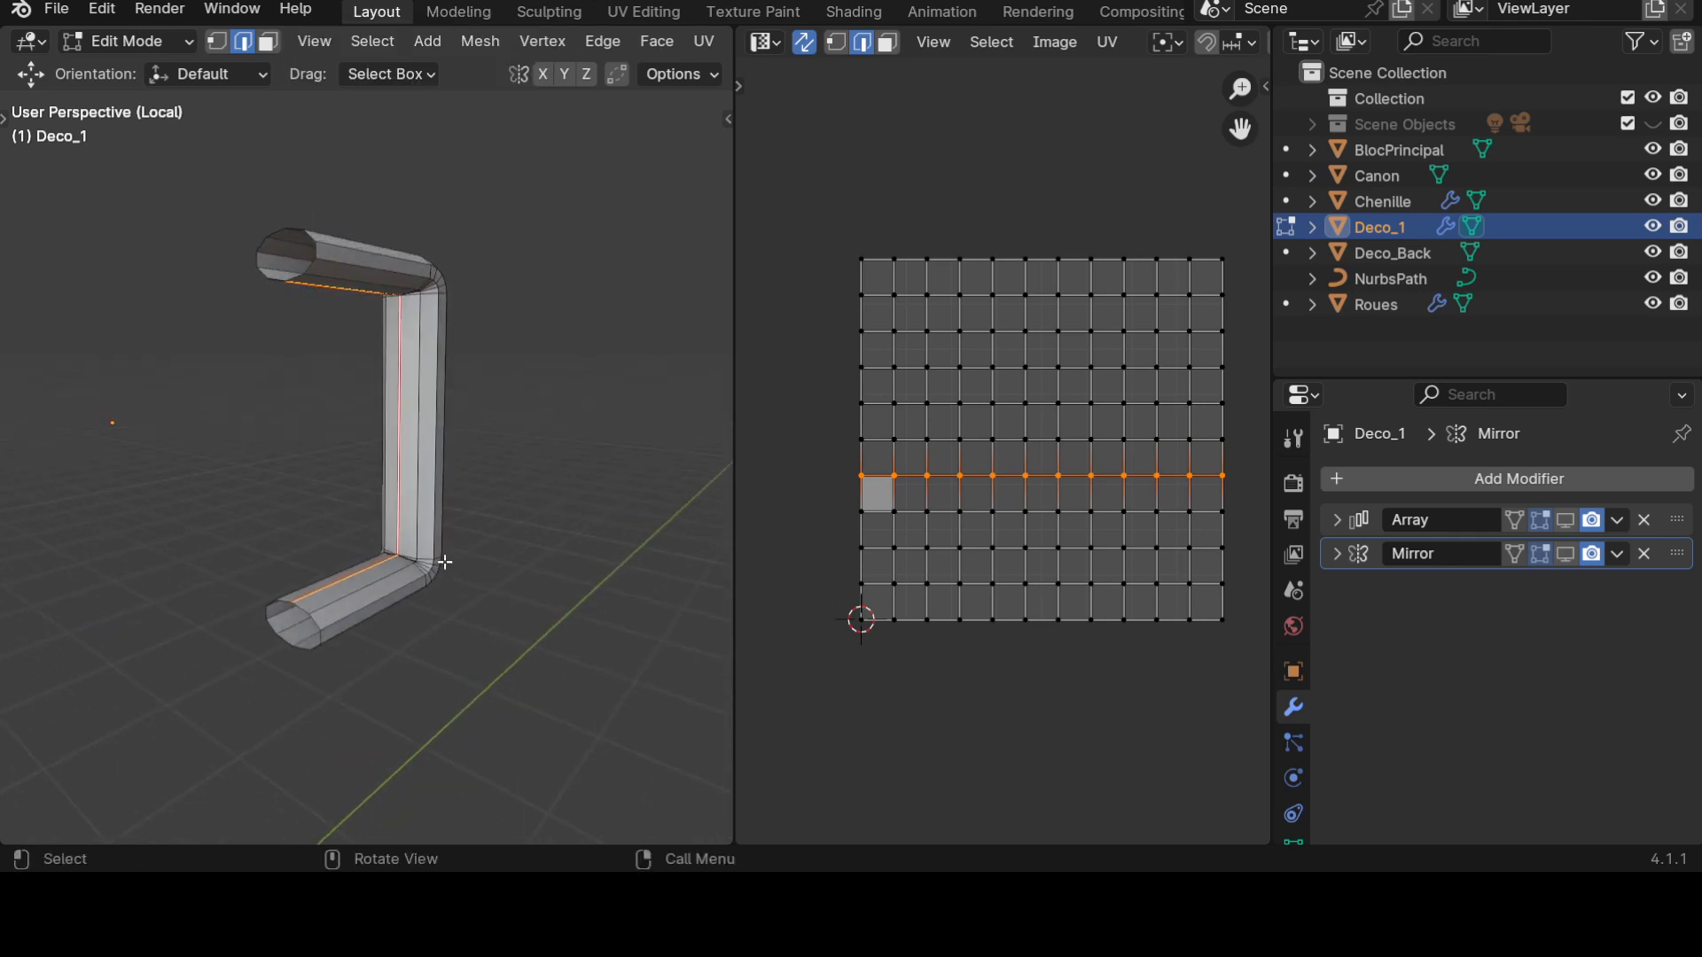
Turn the Array modifier's viewport display back on in Object Mode and enable its on-cage display in Edit Mode.
scroll(480, 527, down, 3)
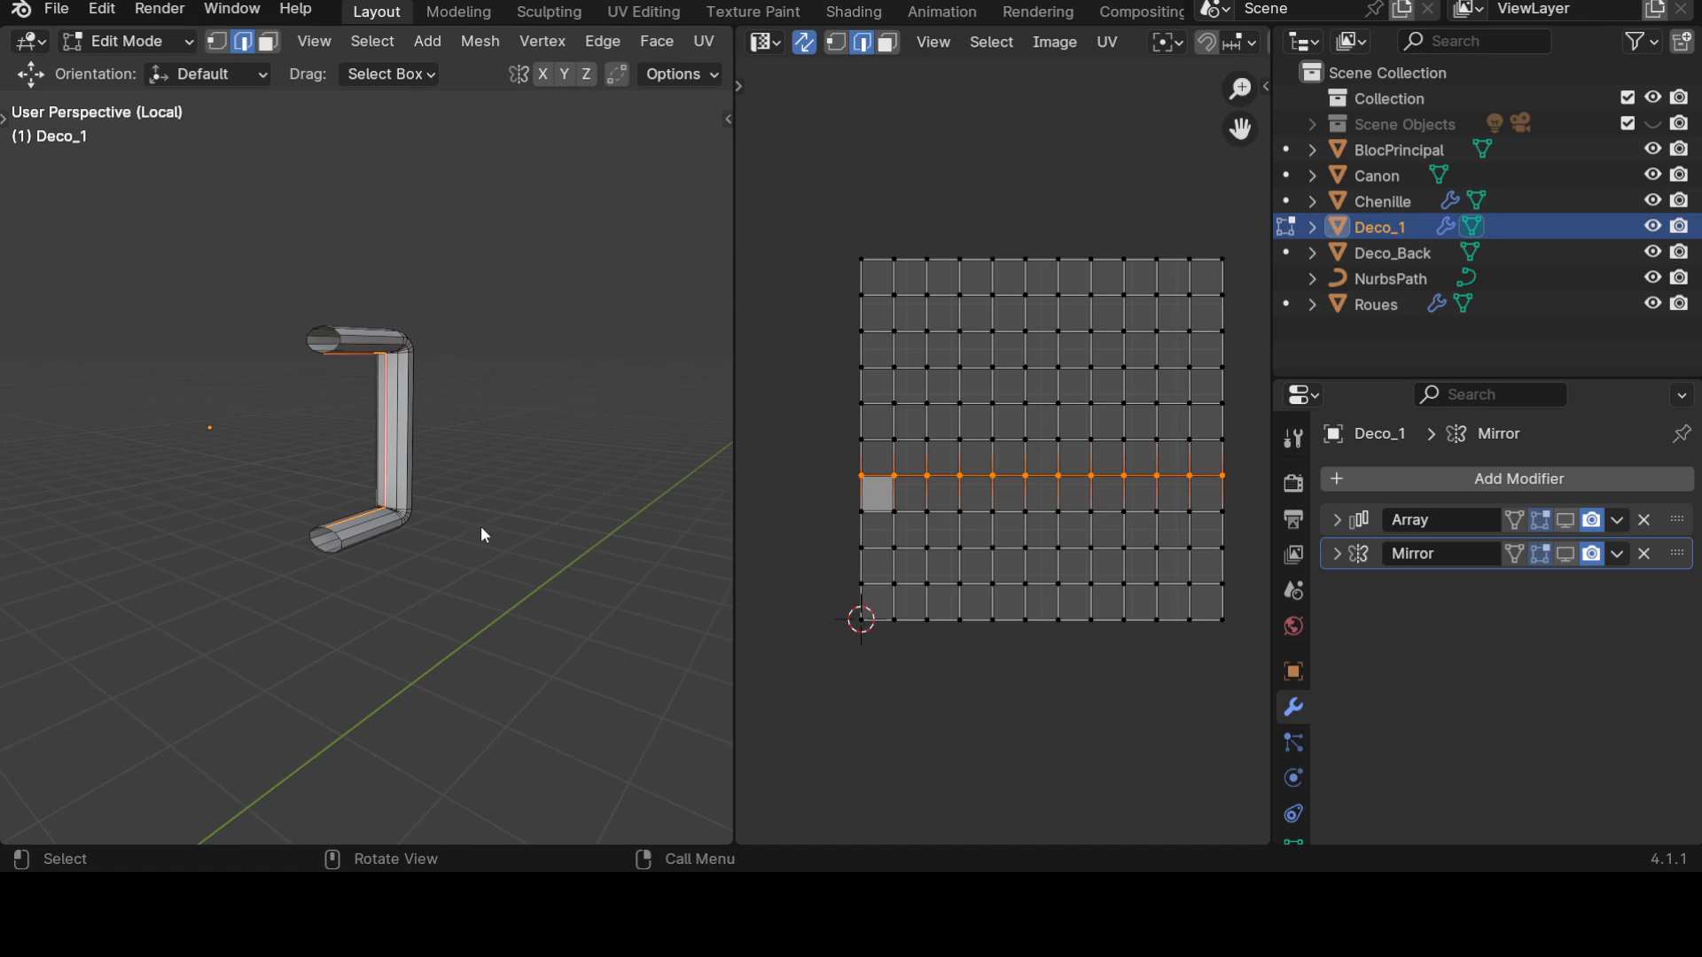
key(Tab)
click(1565, 521)
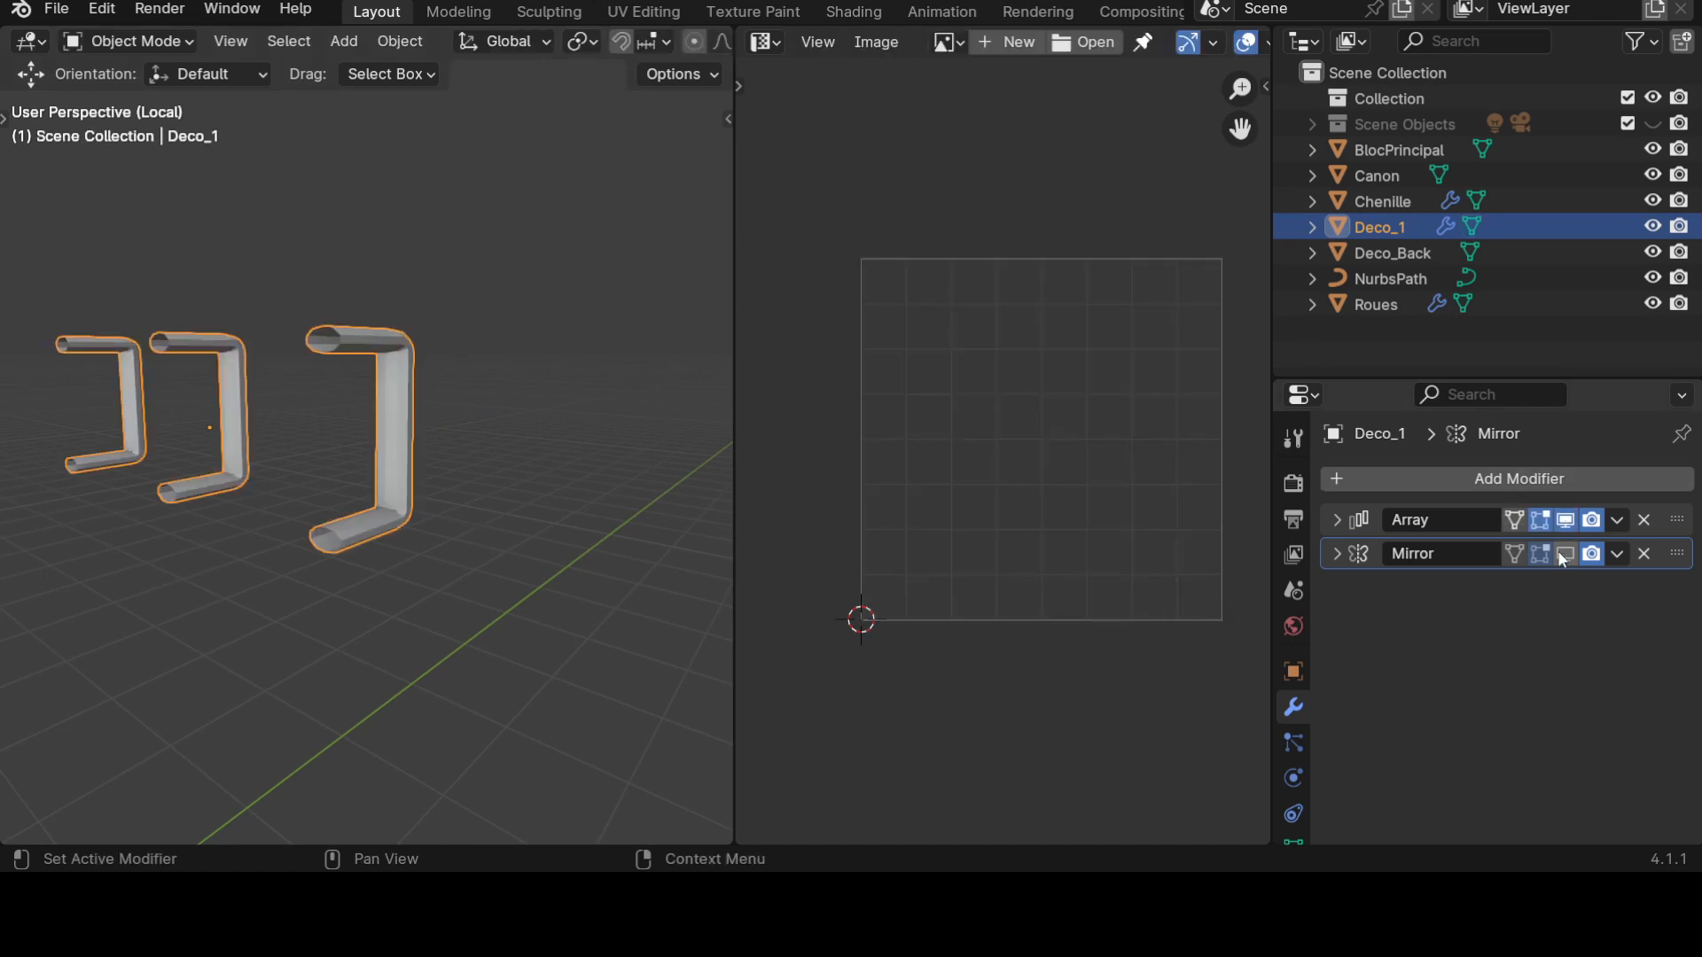
click(1561, 564)
key(Tab)
middle_drag(289, 577, 372, 585)
click(1516, 519)
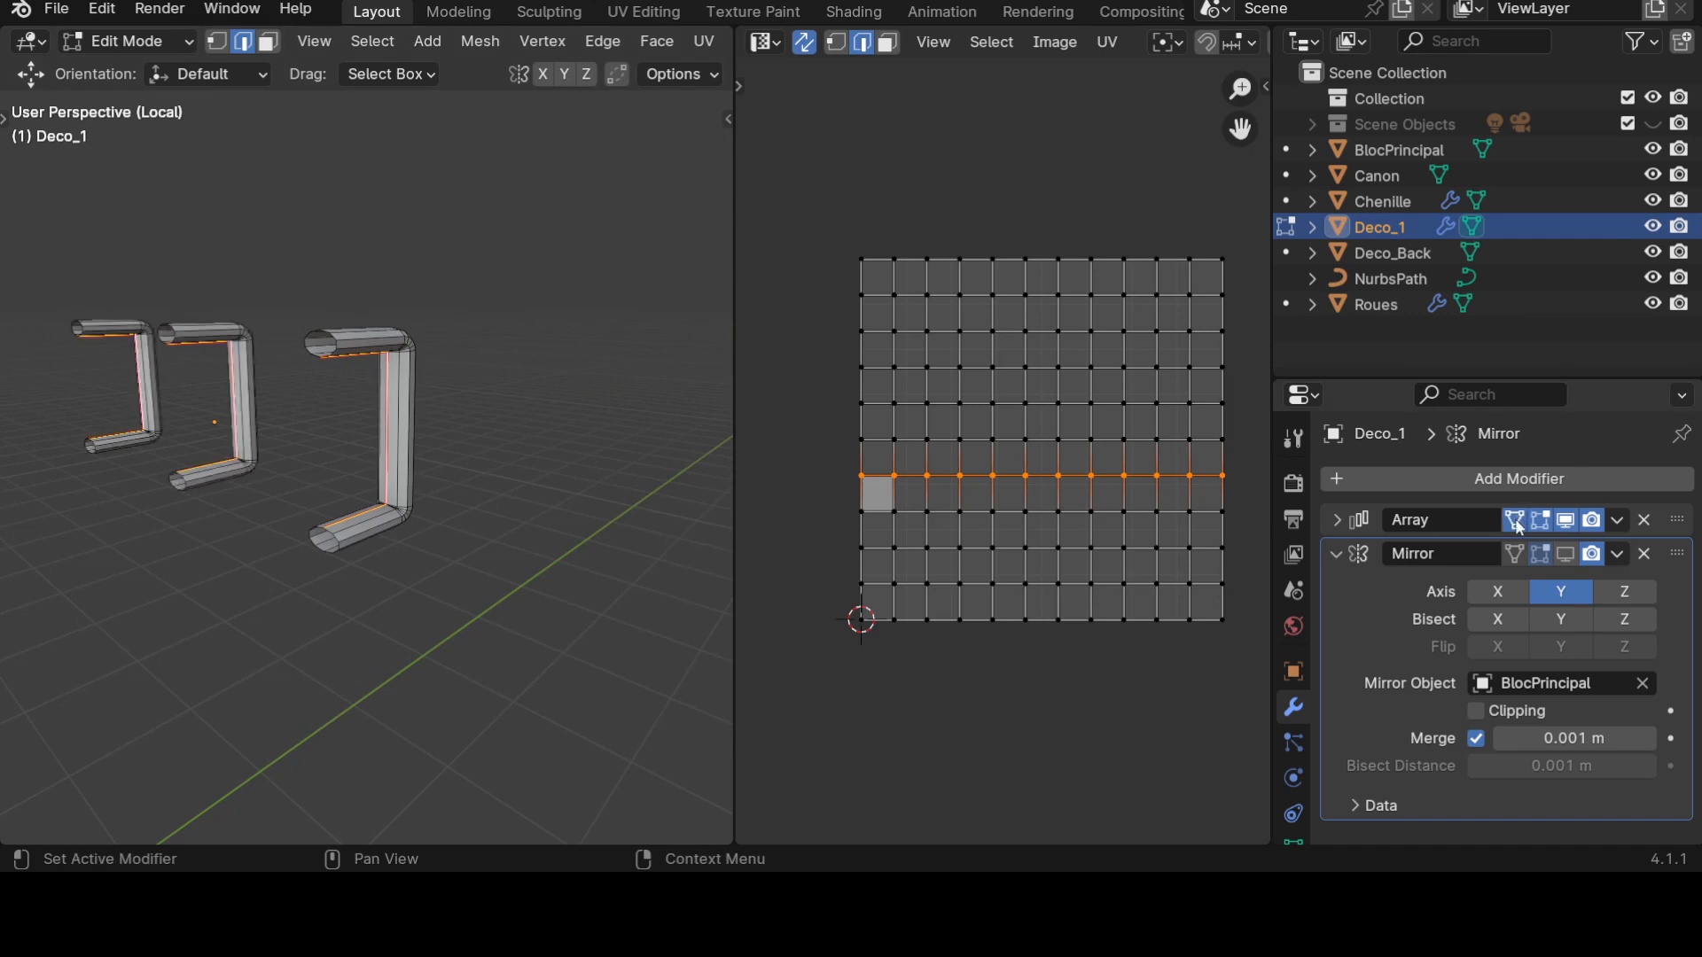
Turn on the Mirror modifier's viewport and on-cage display, and return to Object Mode.
middle_drag(423, 450, 113, 562)
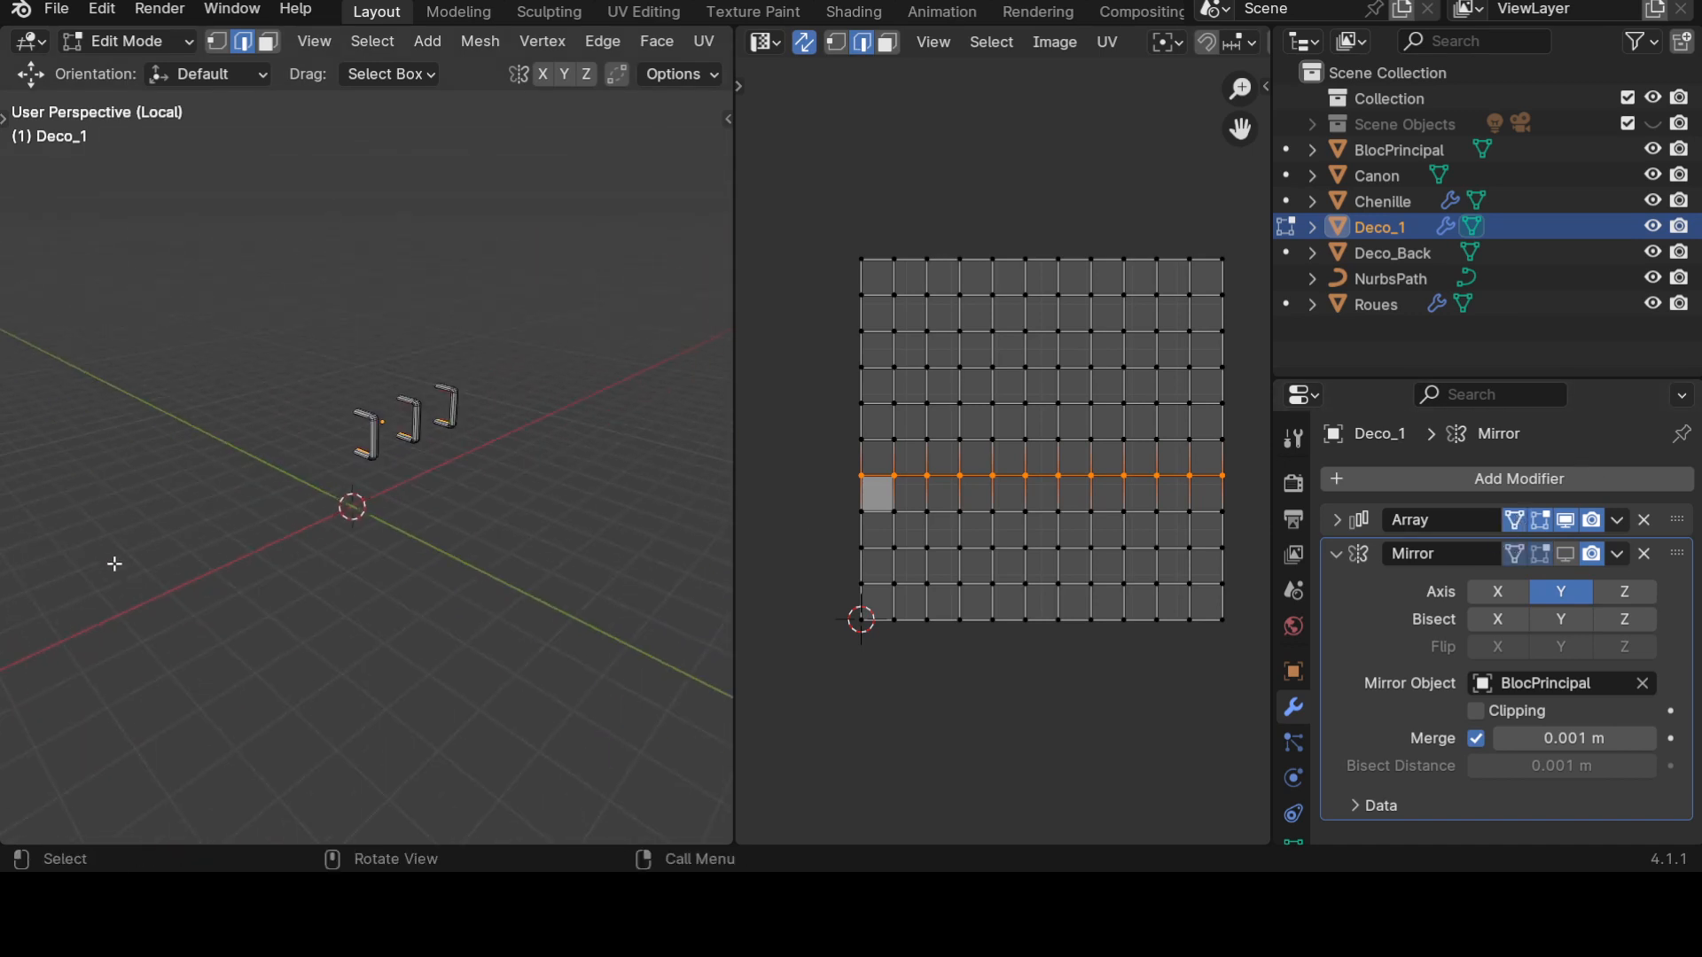
click(1566, 554)
scroll(535, 543, up, 5)
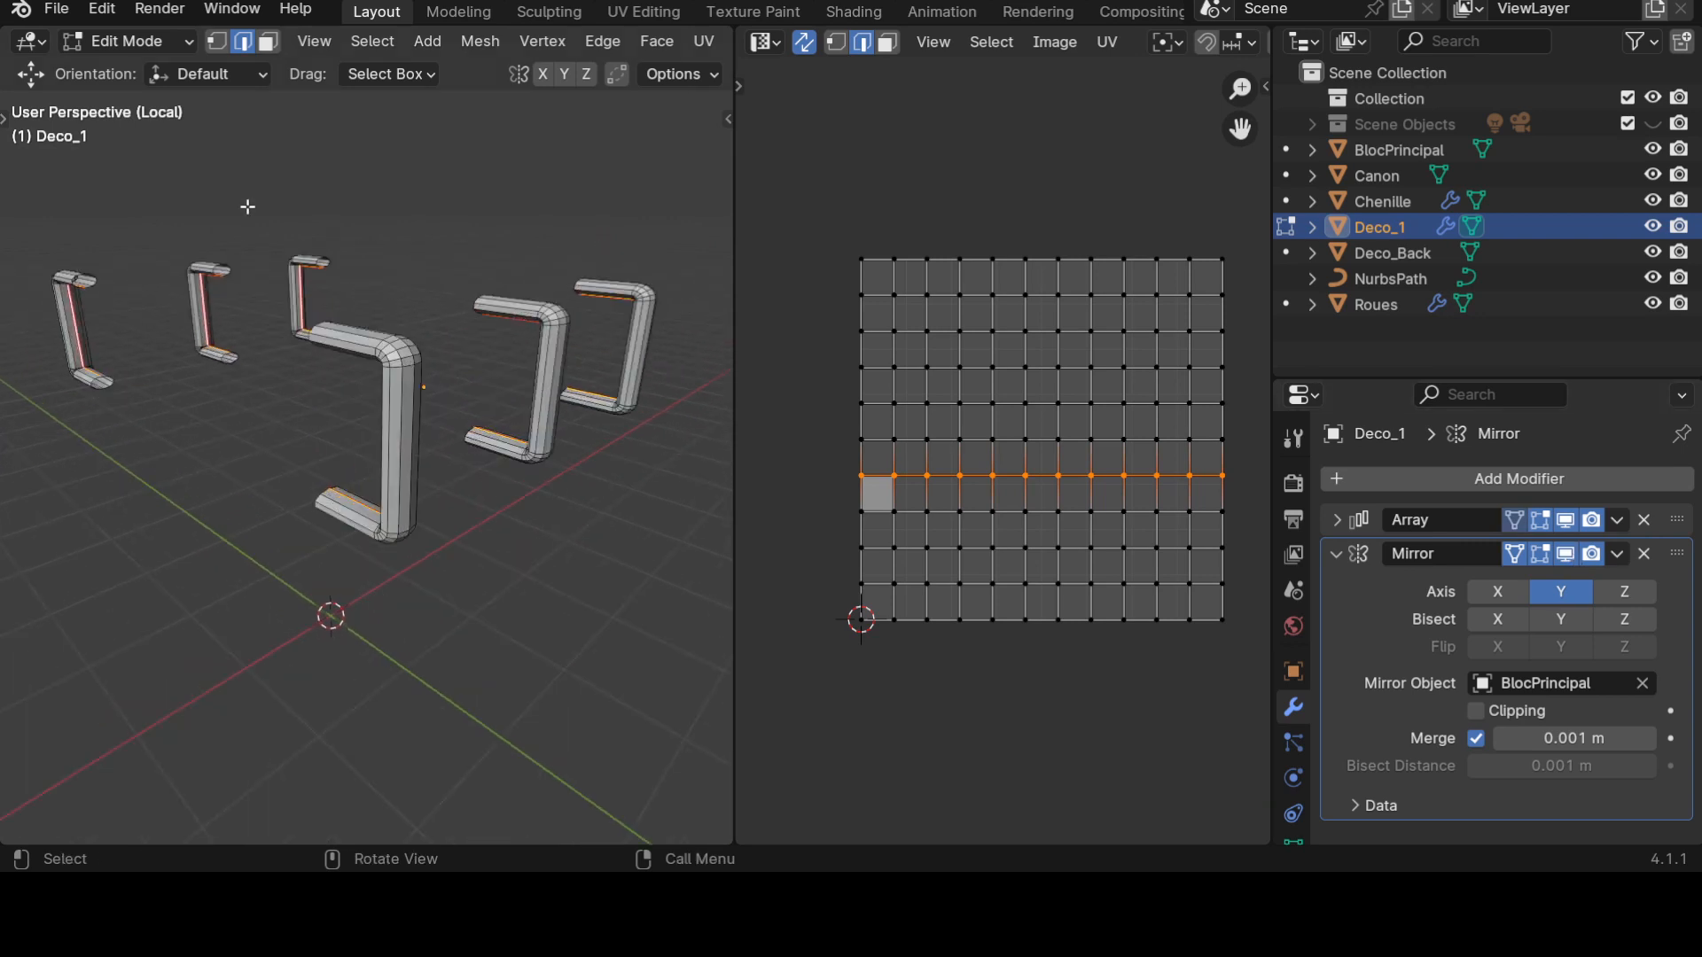
click(1334, 555)
key(Tab)
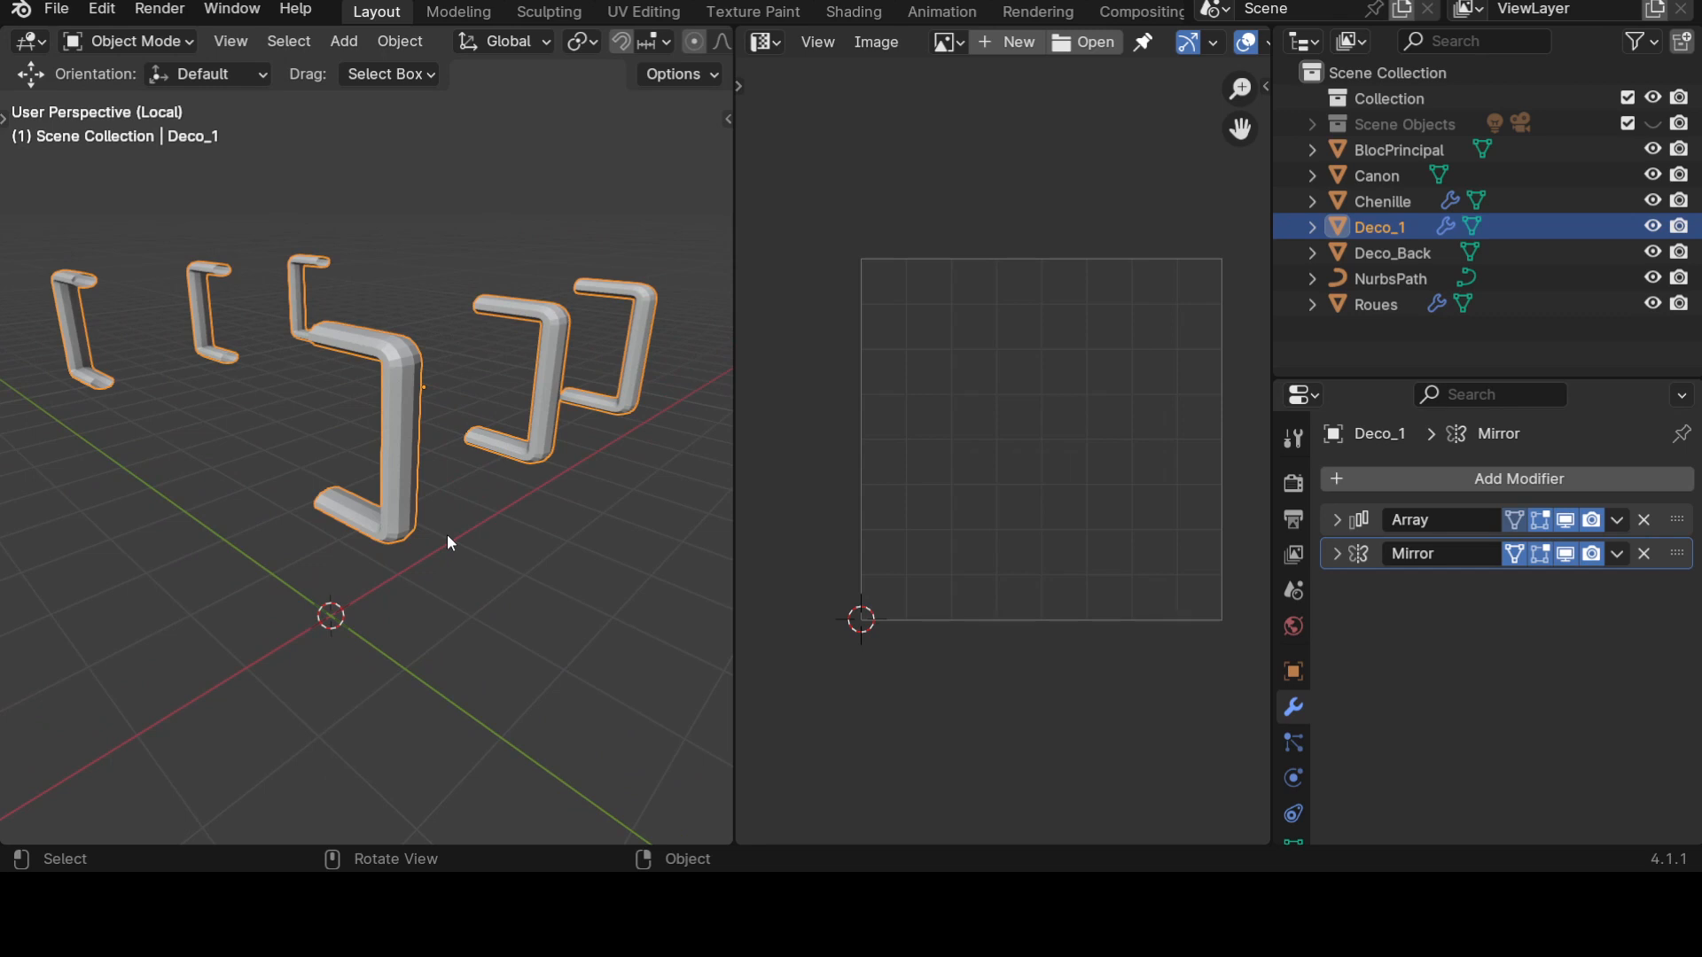
Leave local view, isolate BlocPrincipal in local view and enter Edit Mode.
key(KP_Divide)
middle_drag(510, 544, 544, 657)
click(578, 606)
click(530, 381)
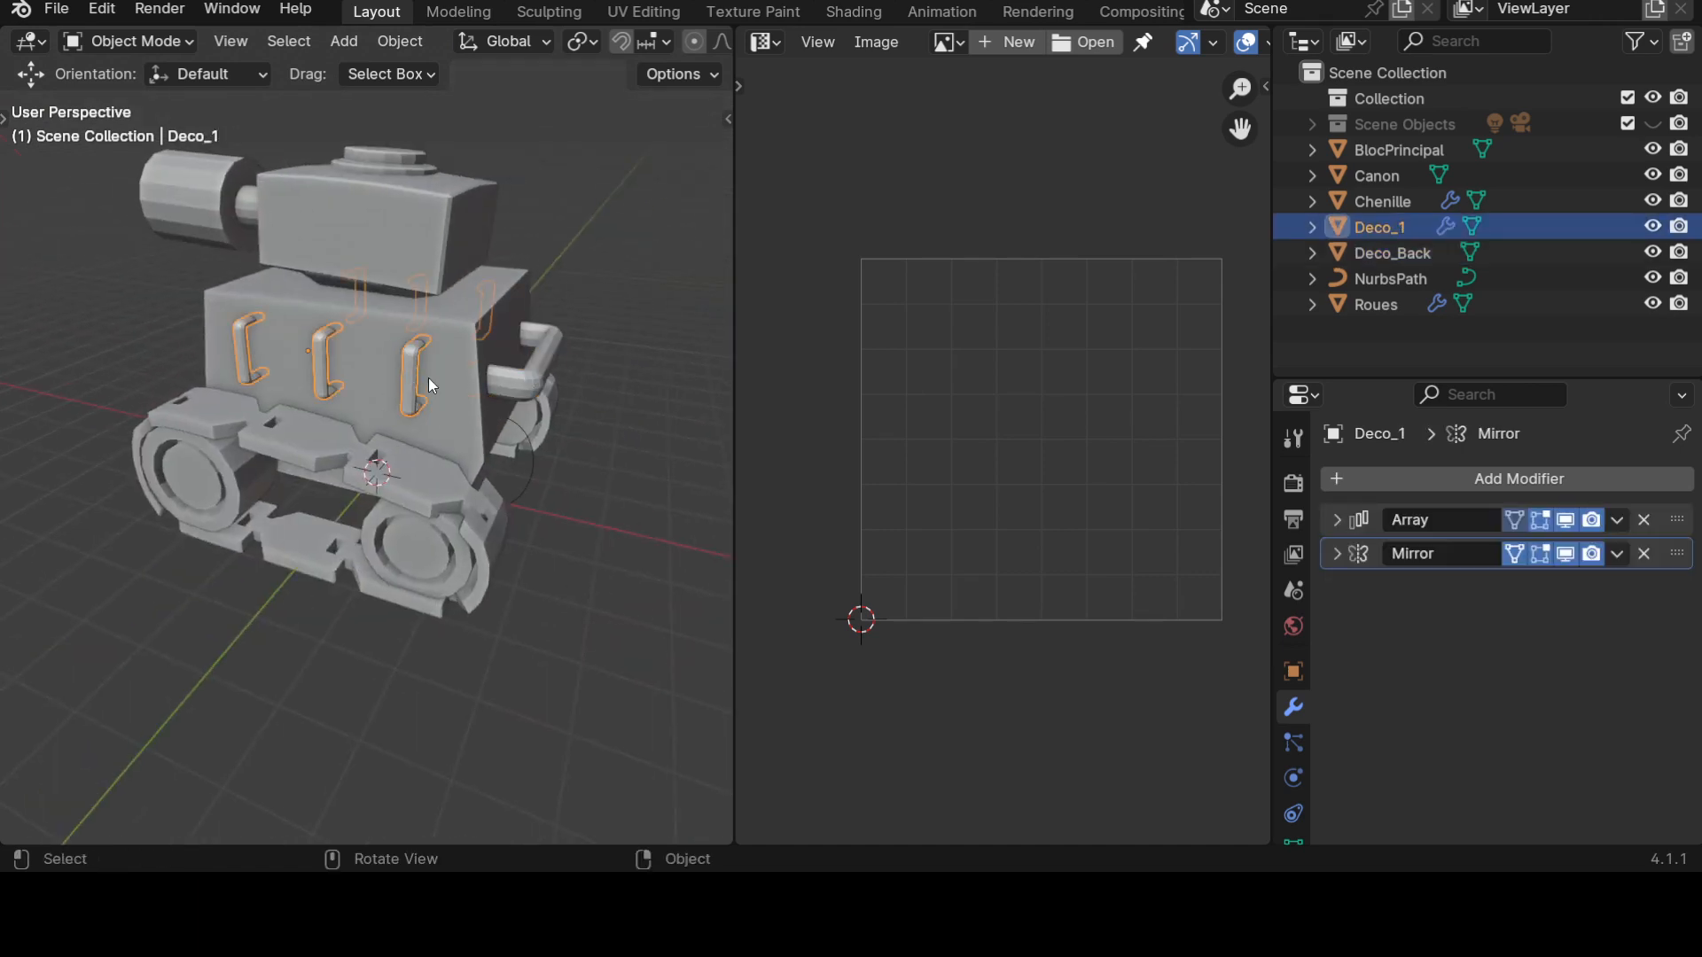
click(485, 416)
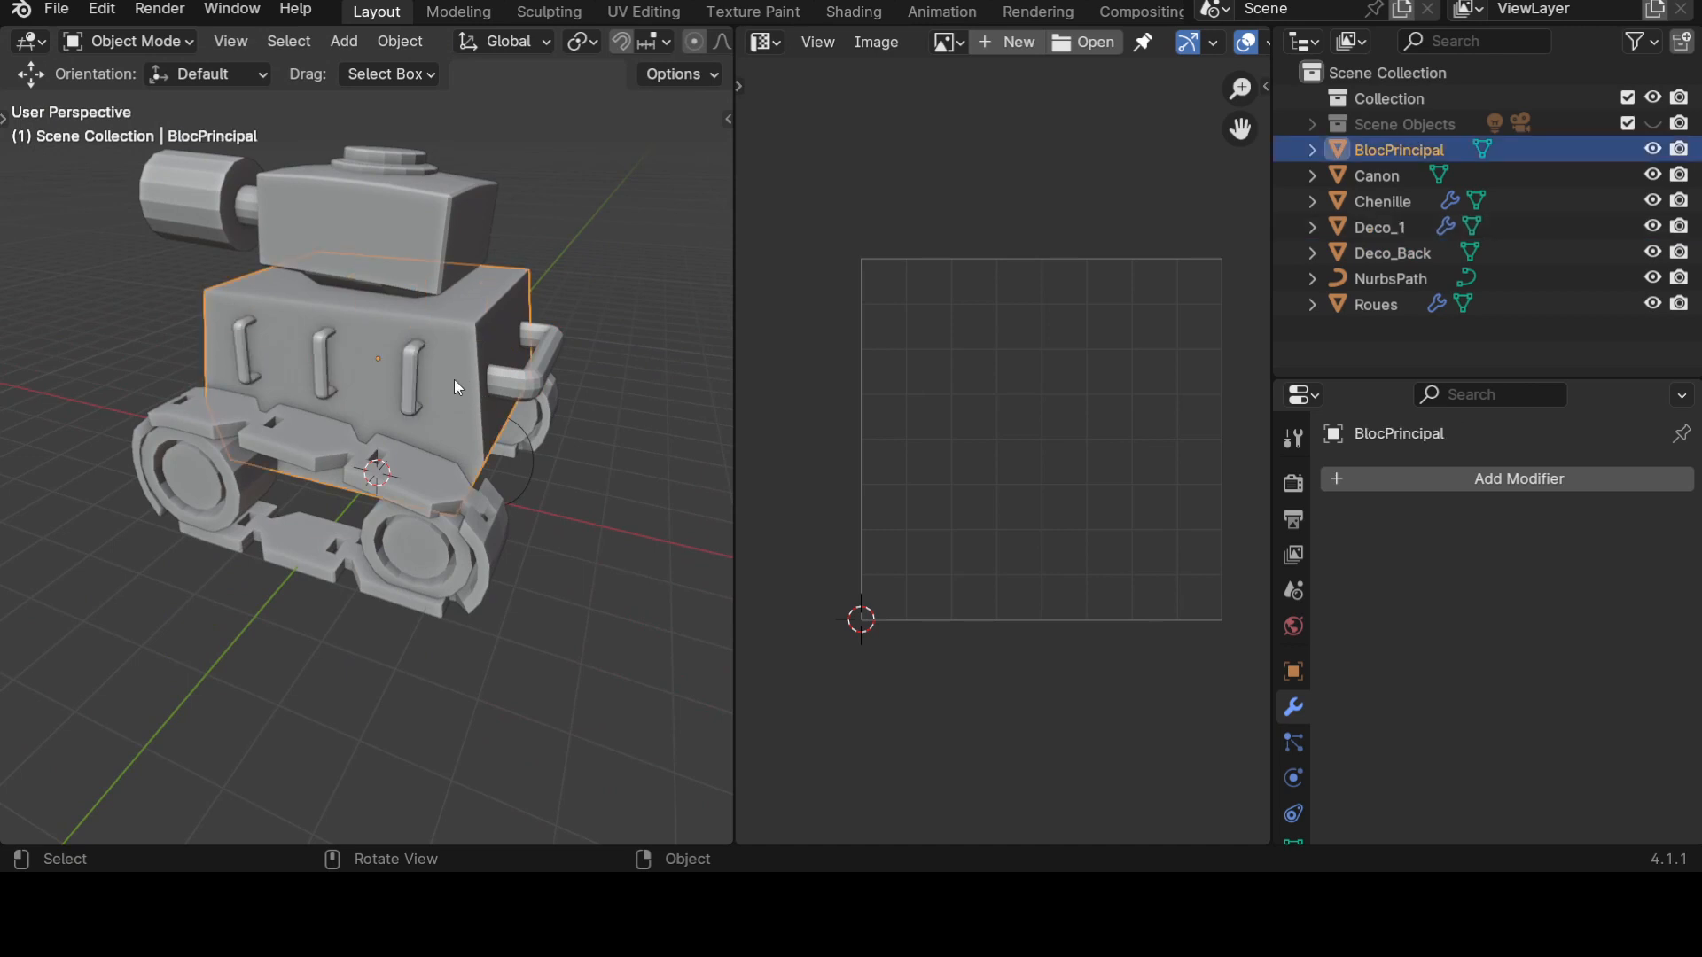
key(slash)
key(Tab)
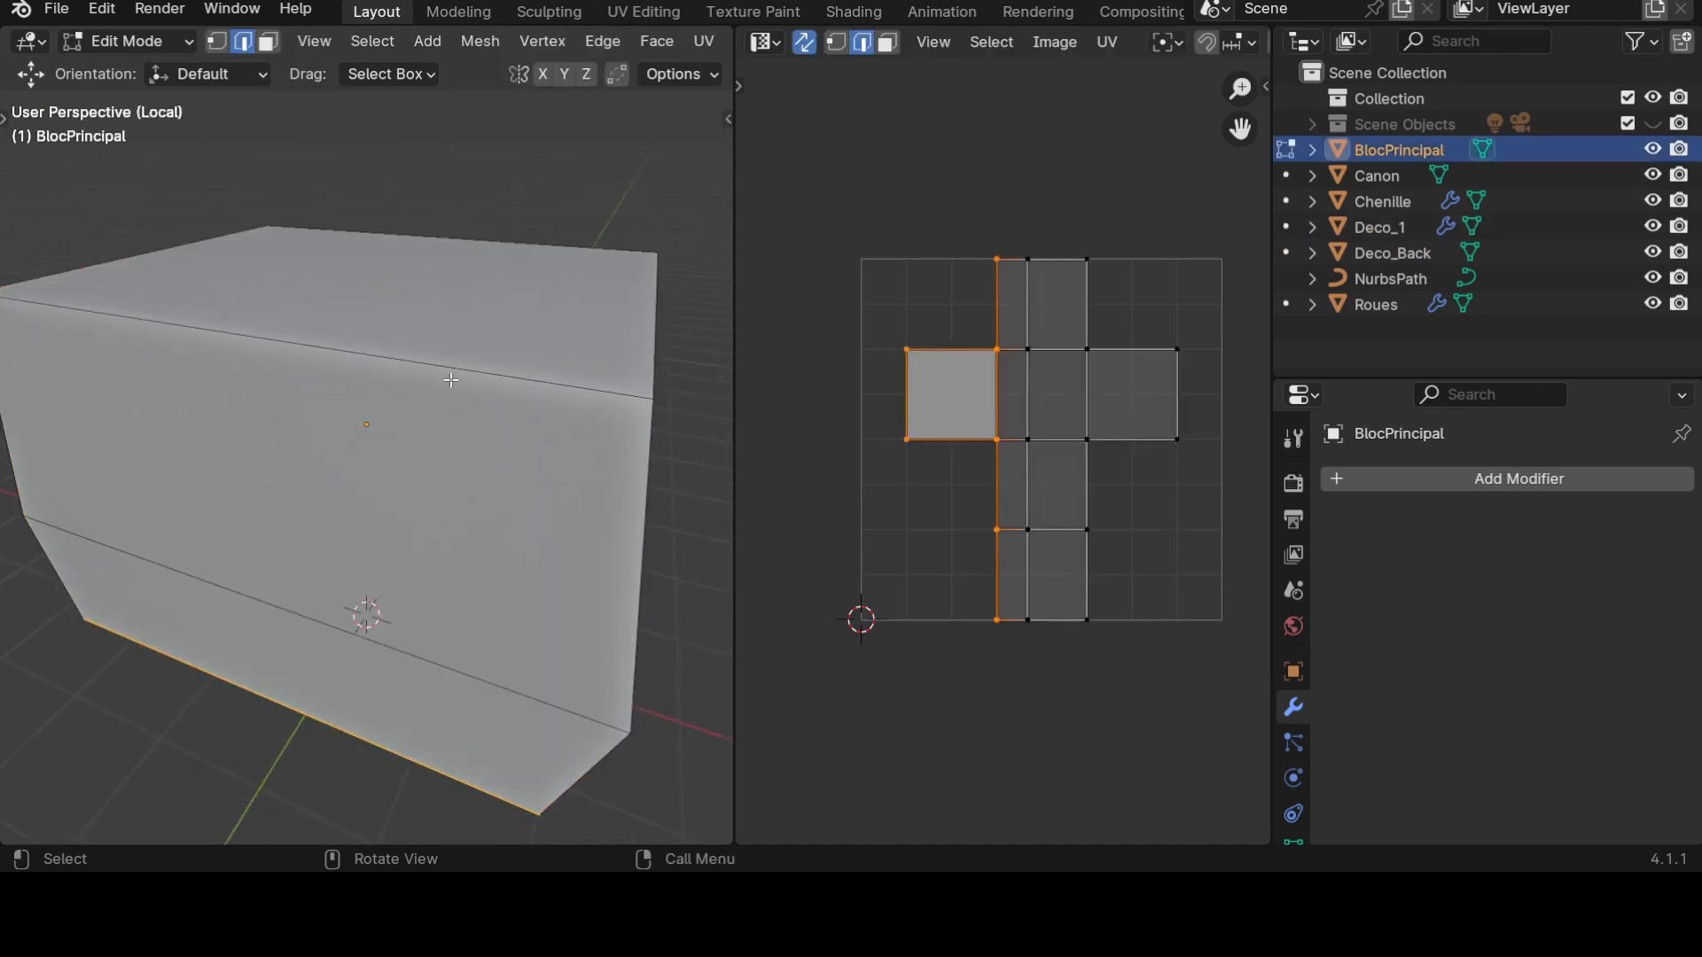
Clear BlocPrincipal's edge selection and maximize the 3D viewport.
scroll(459, 398, down, 3)
middle_drag(377, 585, 501, 541)
click(526, 630)
middle_drag(526, 665, 418, 707)
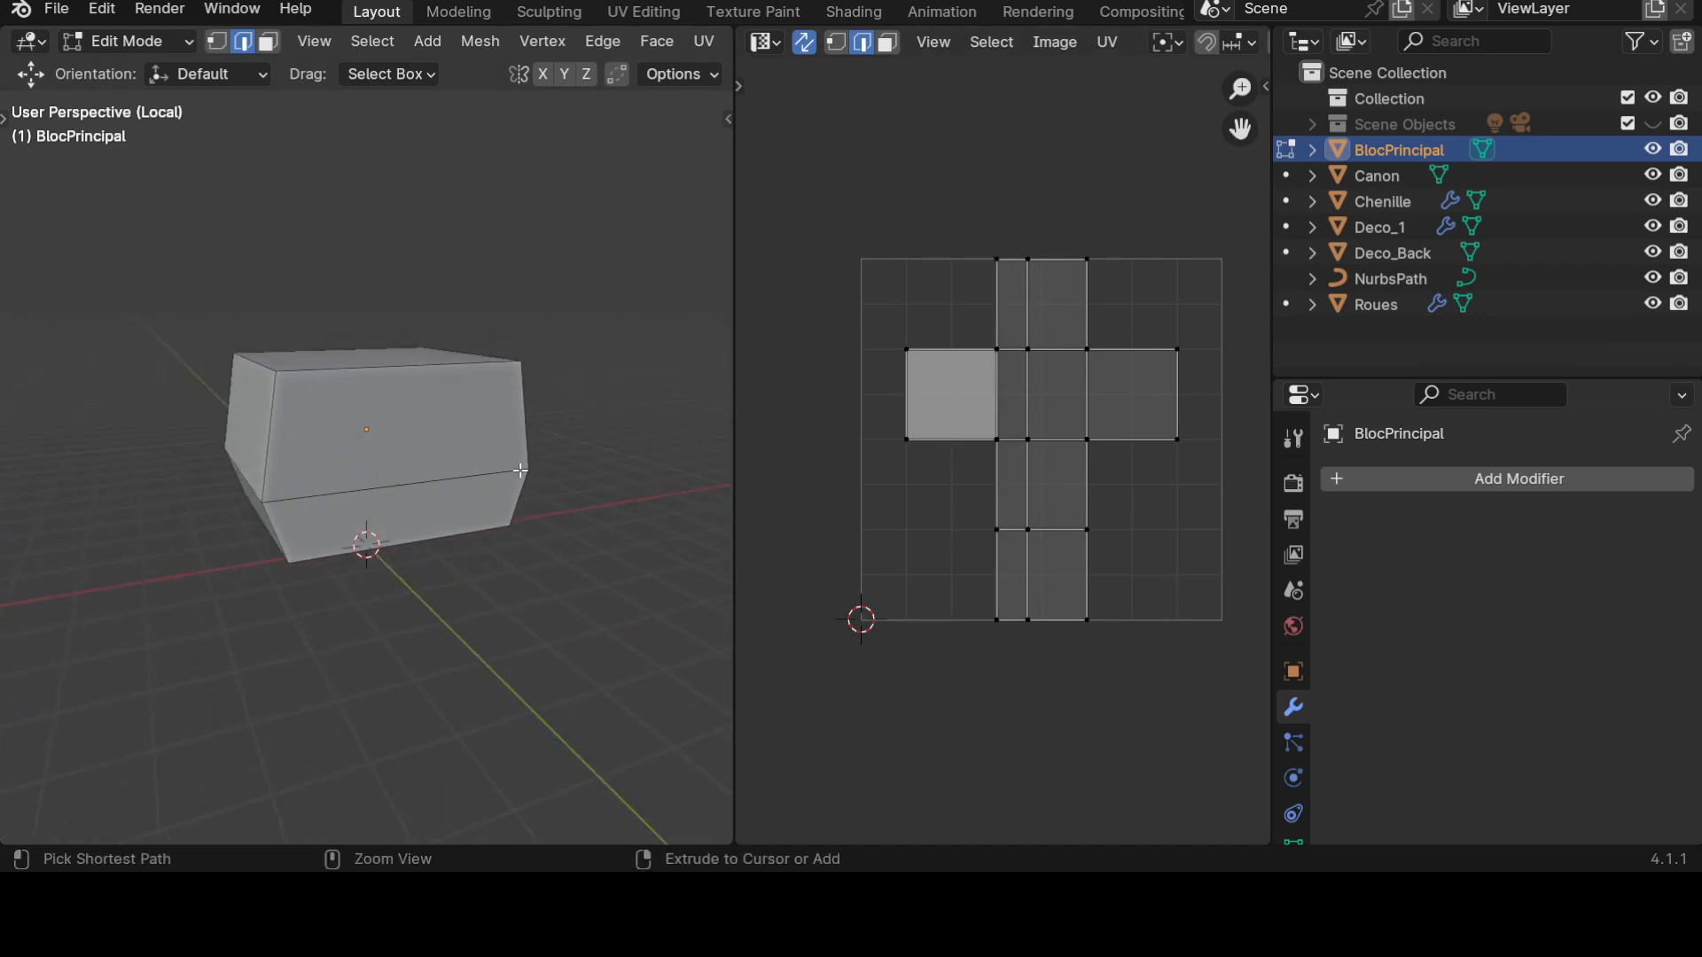
key(ctrl+space)
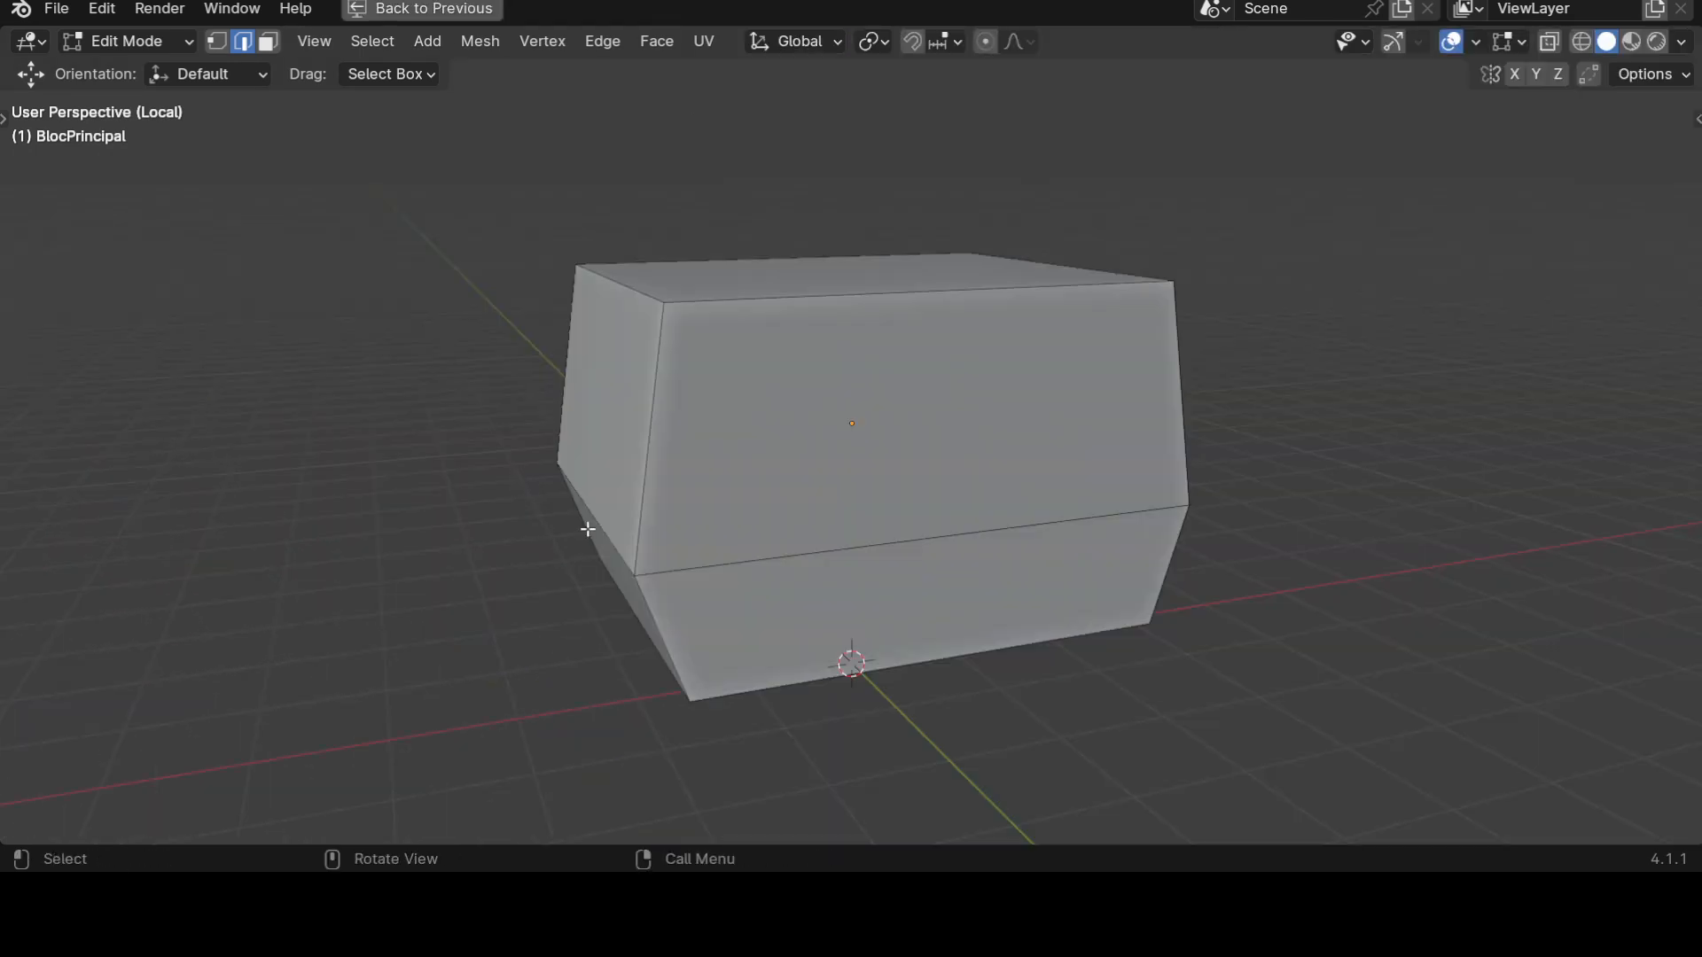
Select the edge ring made of the four upper corner edges of the body block.
click(642, 441)
middle_drag(643, 441, 984, 630)
click(648, 479)
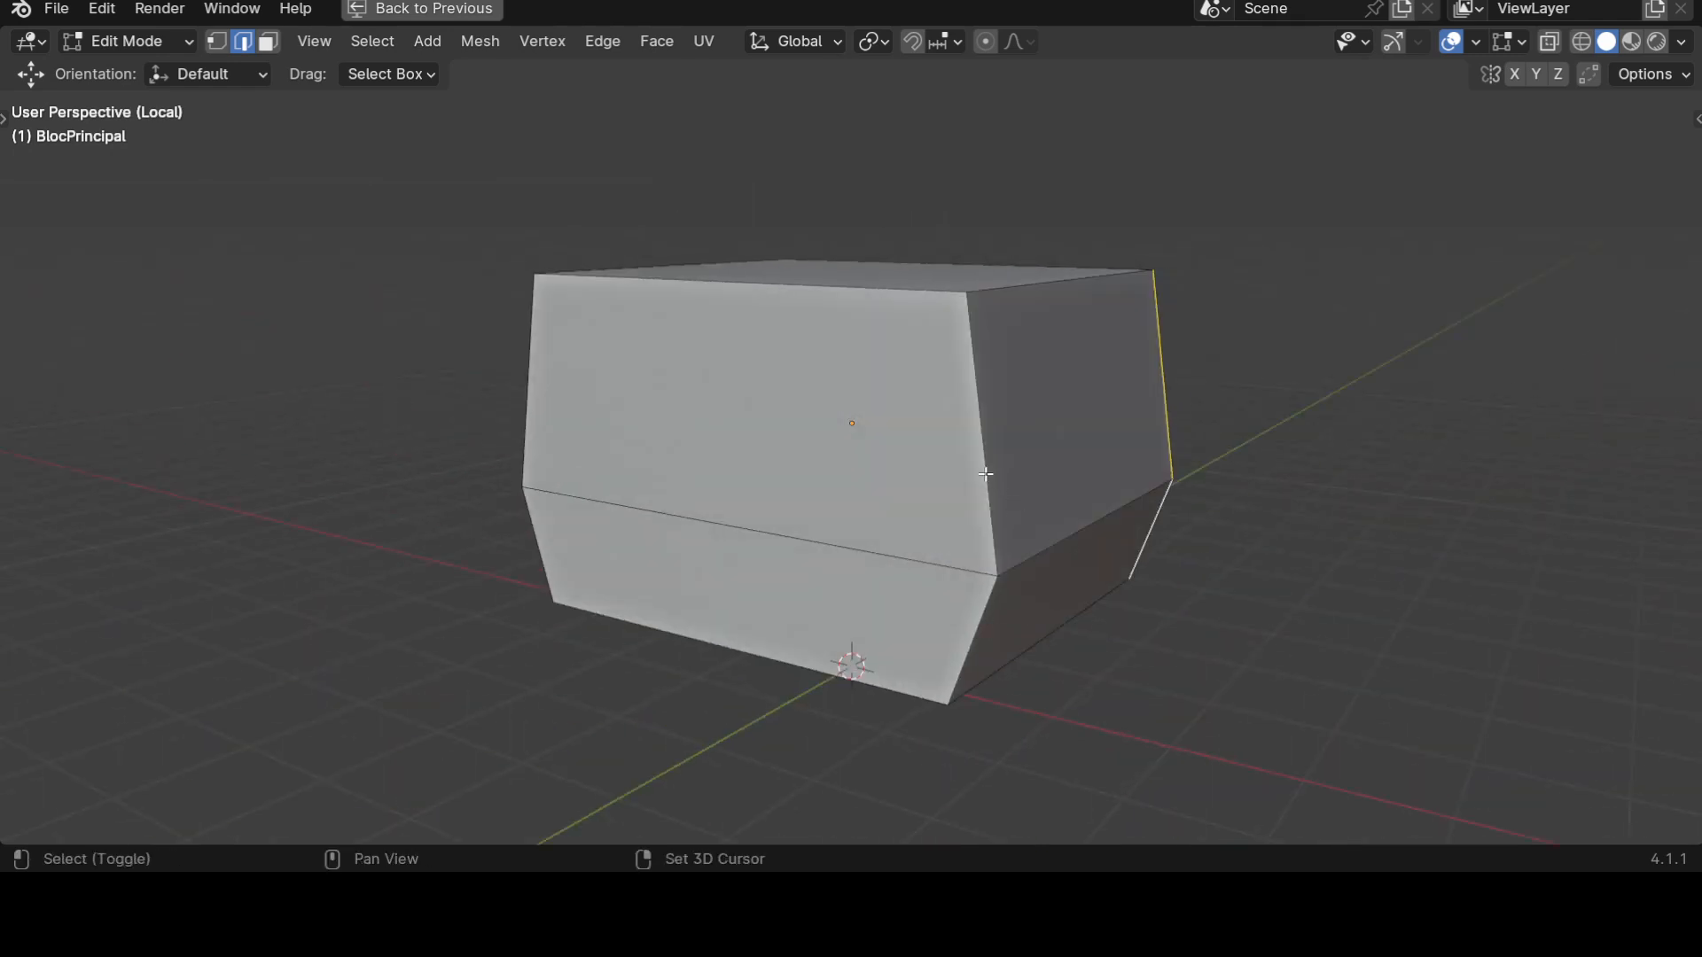
middle_drag(1405, 487, 969, 519)
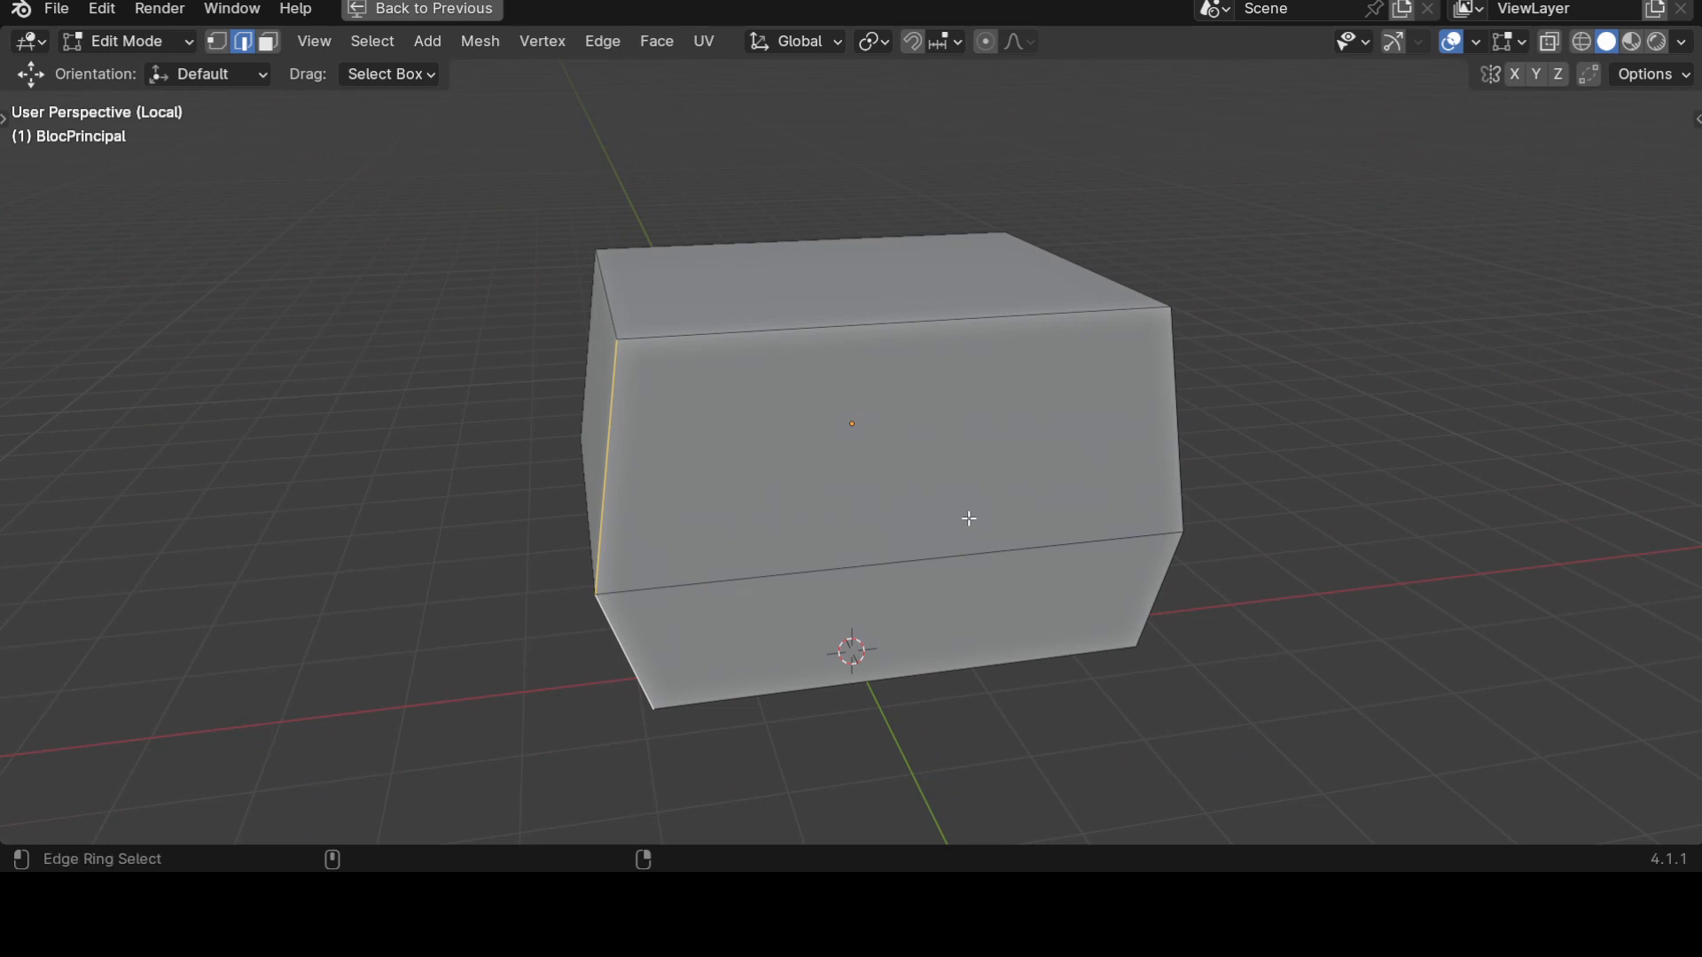
ctrl+alt+click(609, 421)
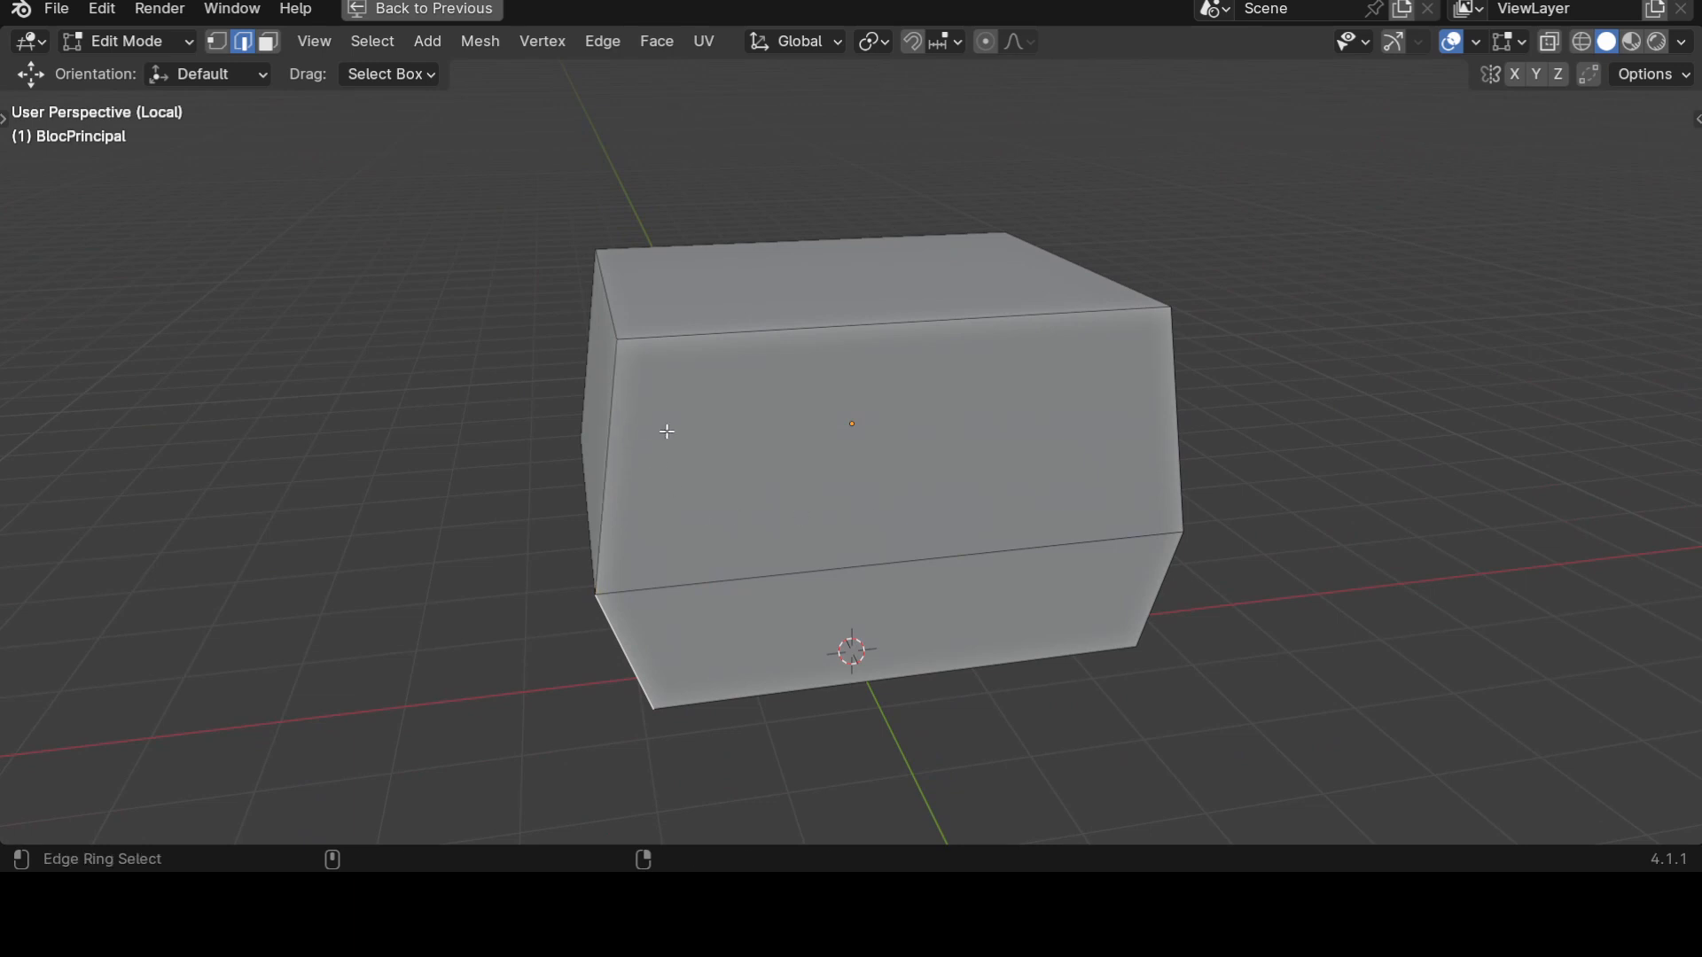
ctrl+alt+click(616, 418)
middle_drag(1046, 468, 832, 493)
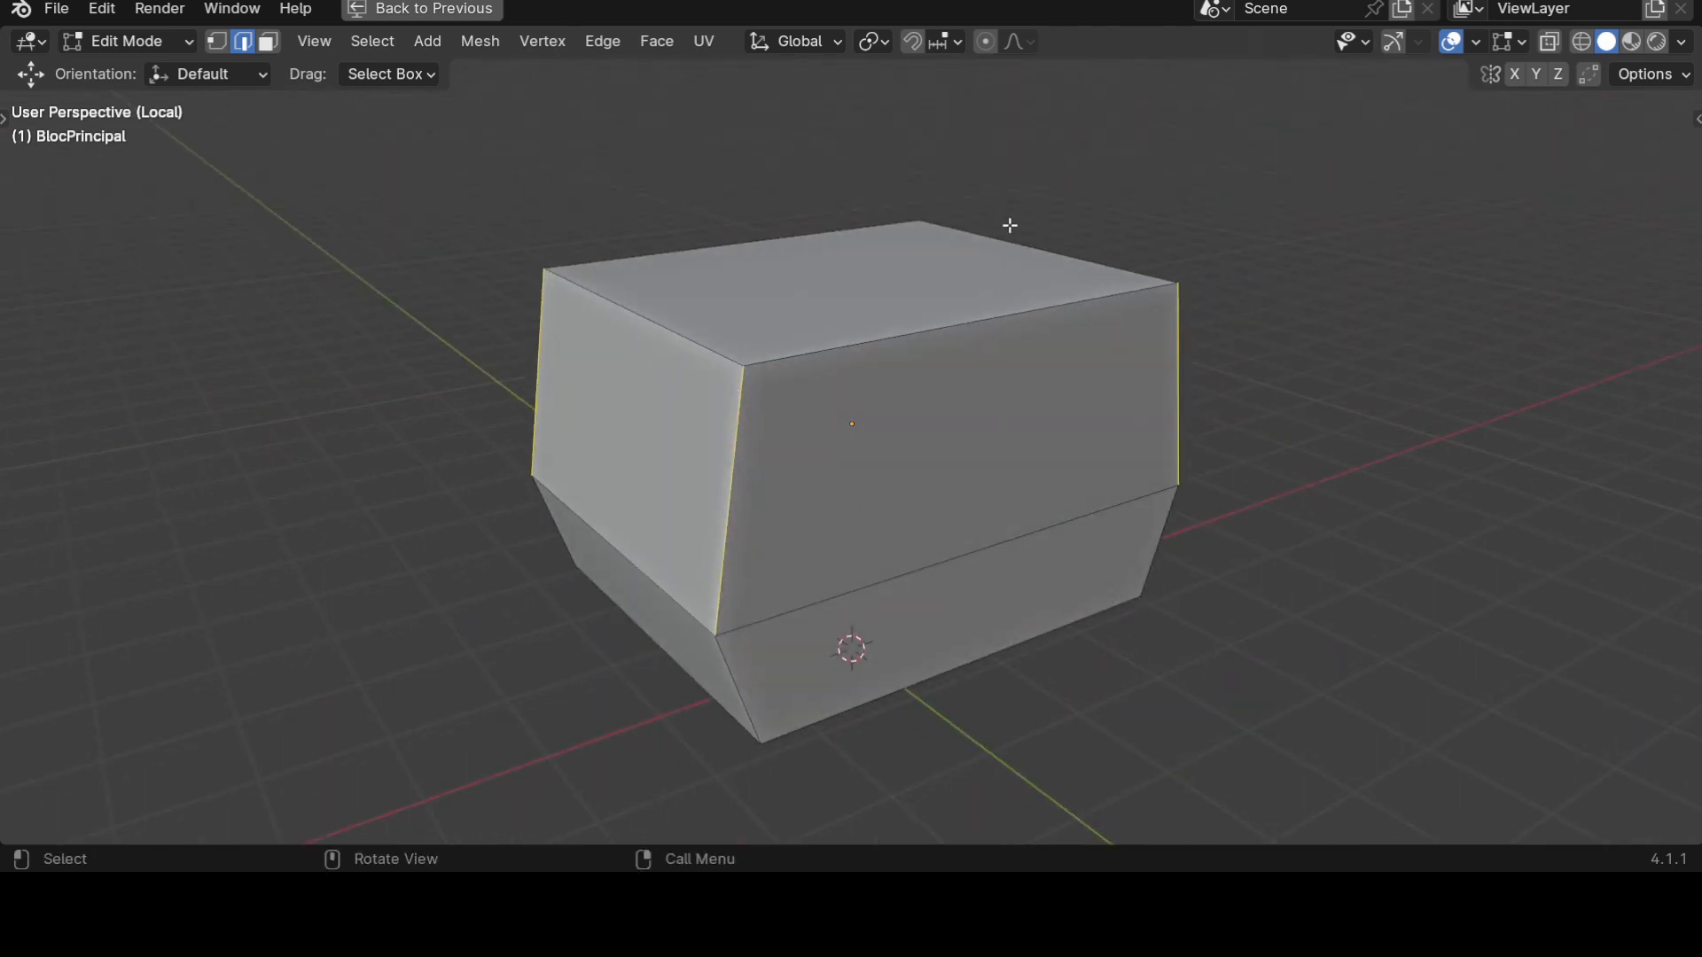
Show the block in wireframe and add the ring of lower corner edges to the selection.
click(1591, 44)
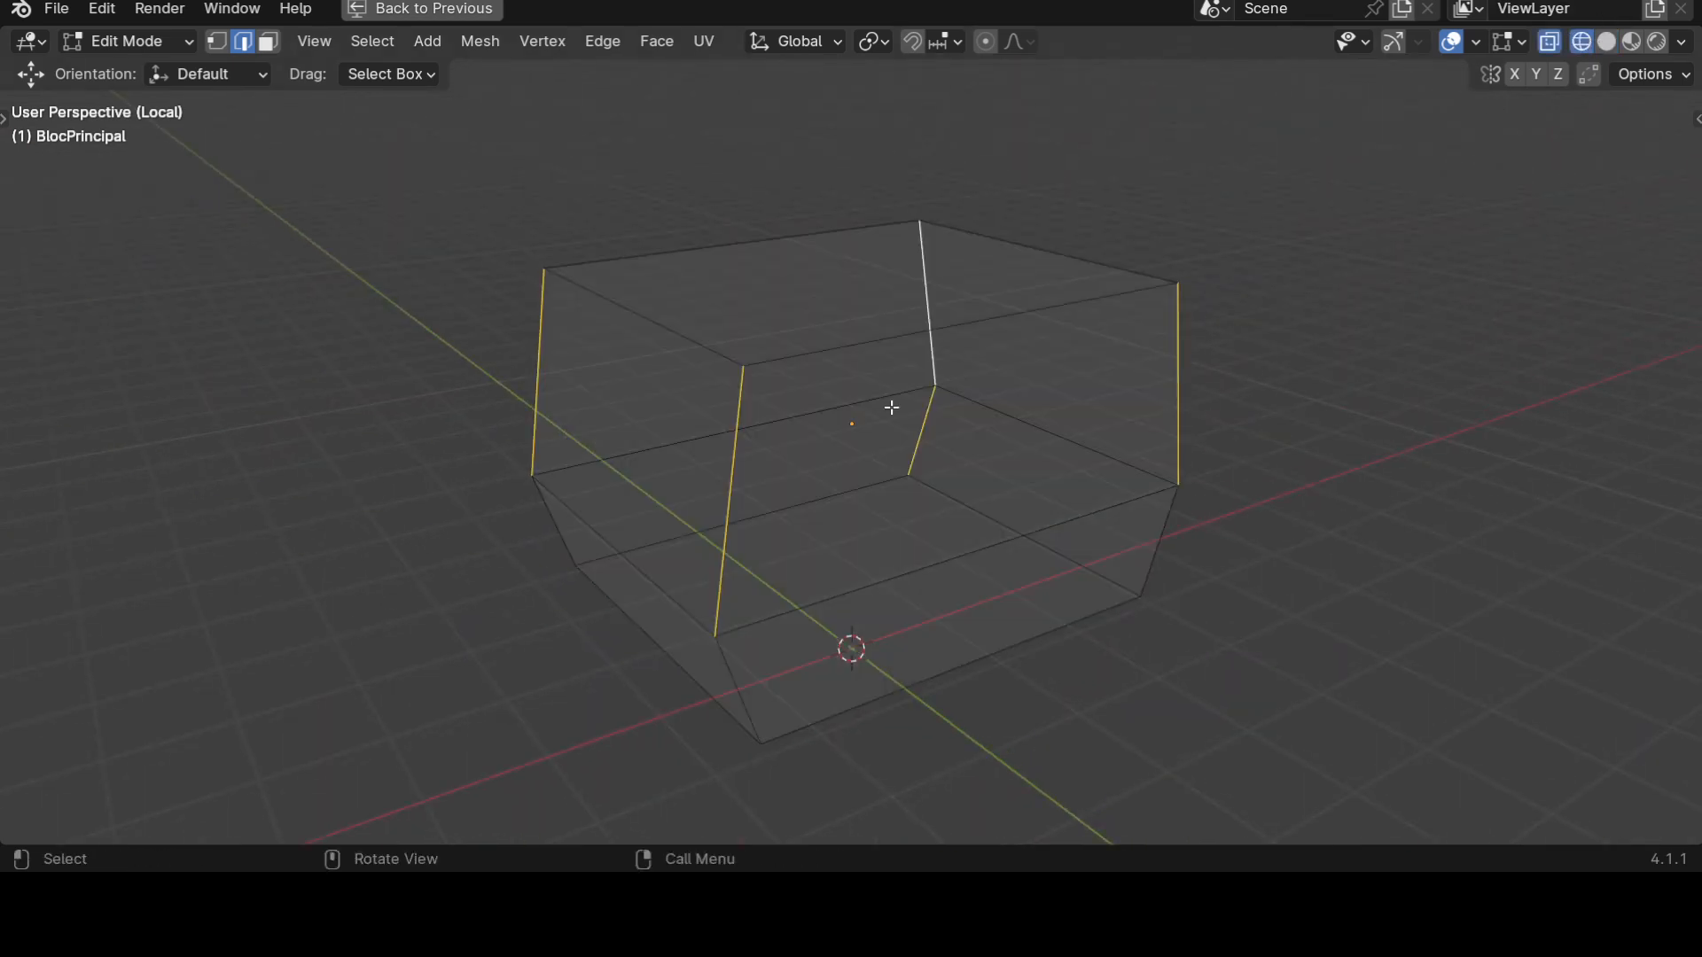
middle_drag(1090, 582, 1251, 601)
key(ctrl)
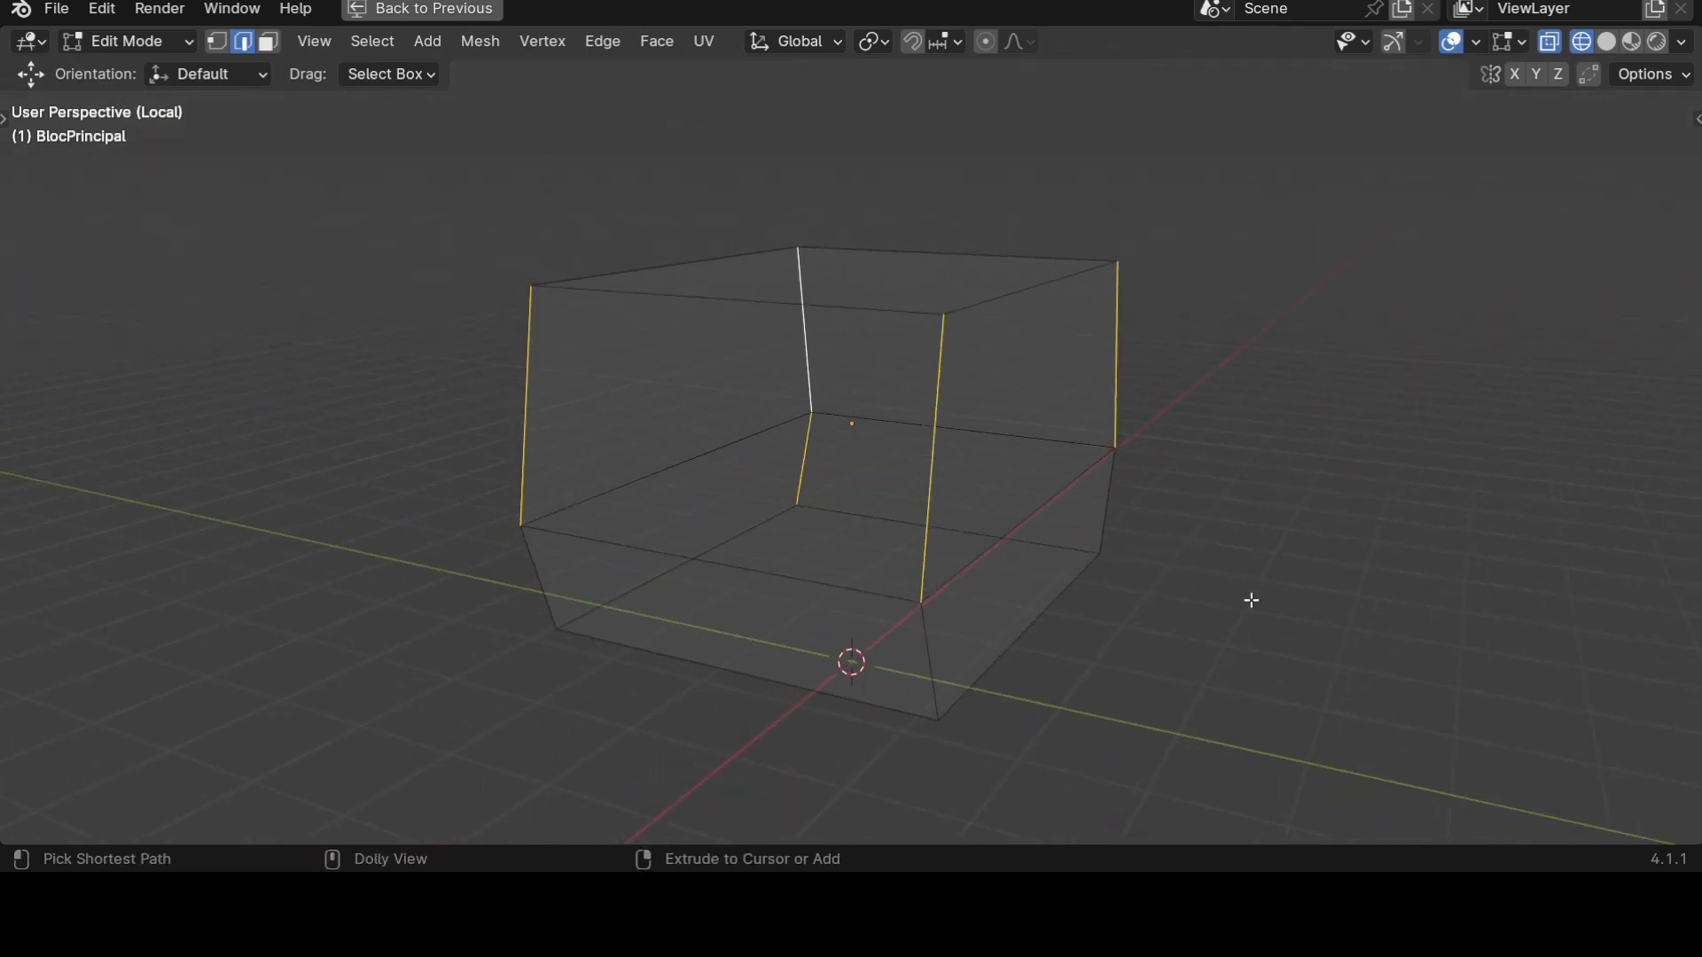
ctrl+alt+shift+click(929, 646)
mouse_move(1074, 663)
middle_down()
mouse_move(1140, 680)
mouse_move(1032, 681)
middle_up()
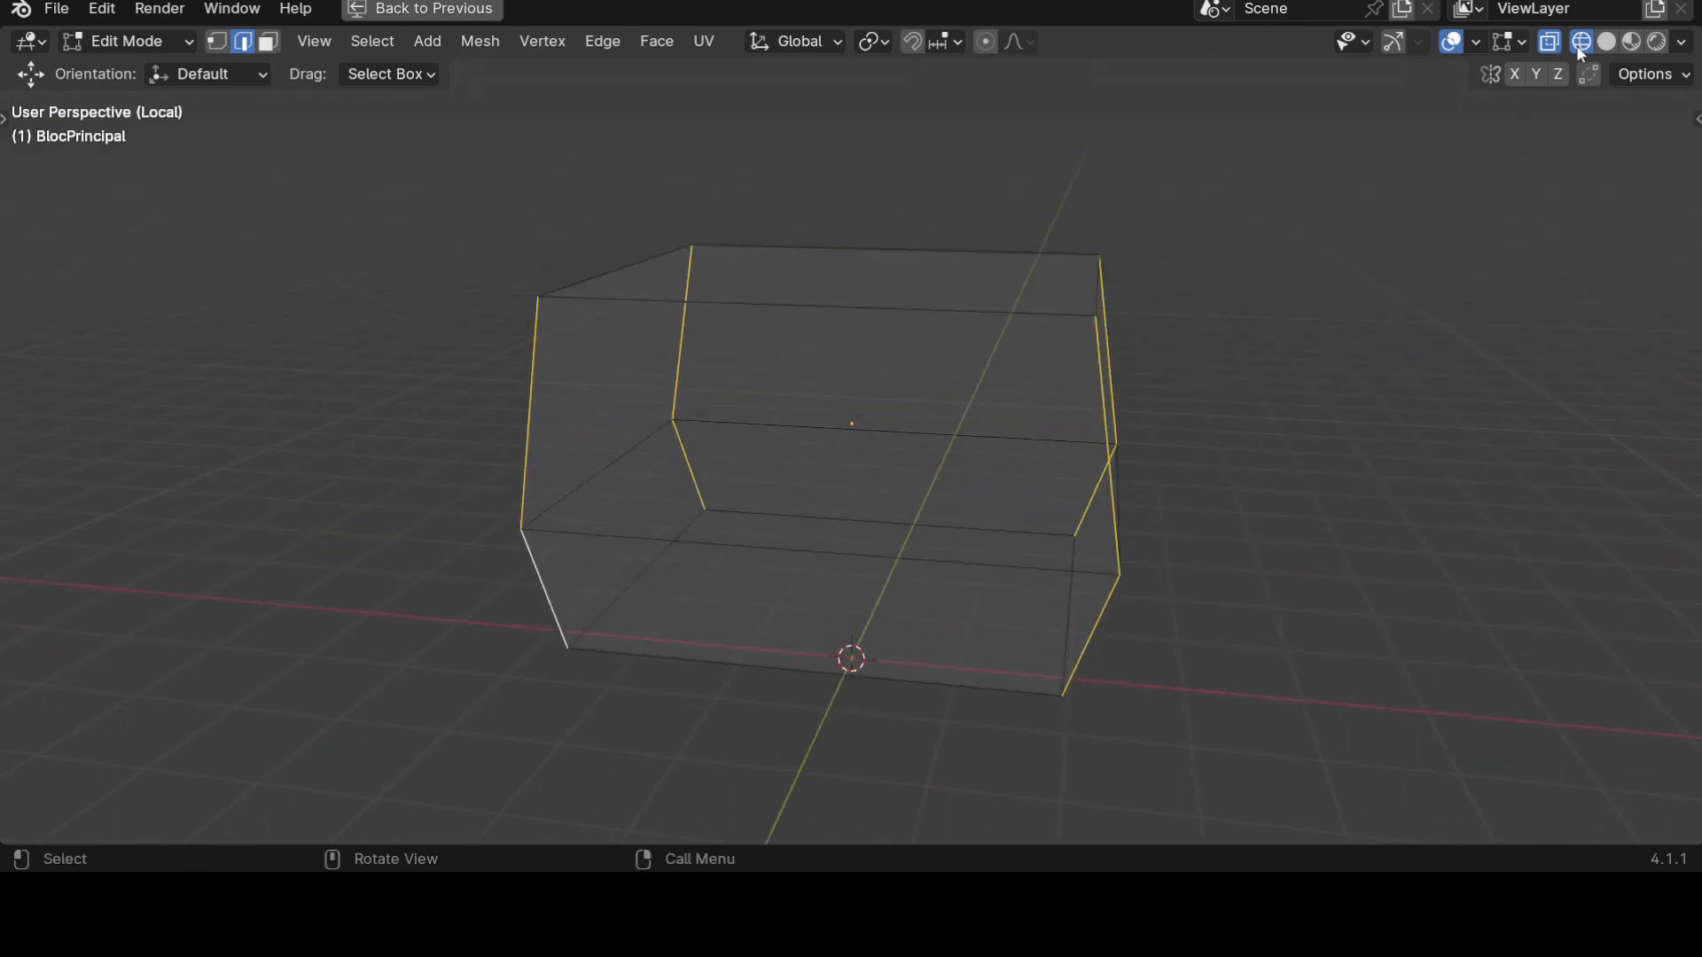
Return to solid display, mark the selected corner edges as seams and restore the split layout.
click(1551, 42)
click(1607, 41)
middle_drag(1019, 541, 1107, 540)
key(ctrl)
key(ctrl+e)
click(1106, 539)
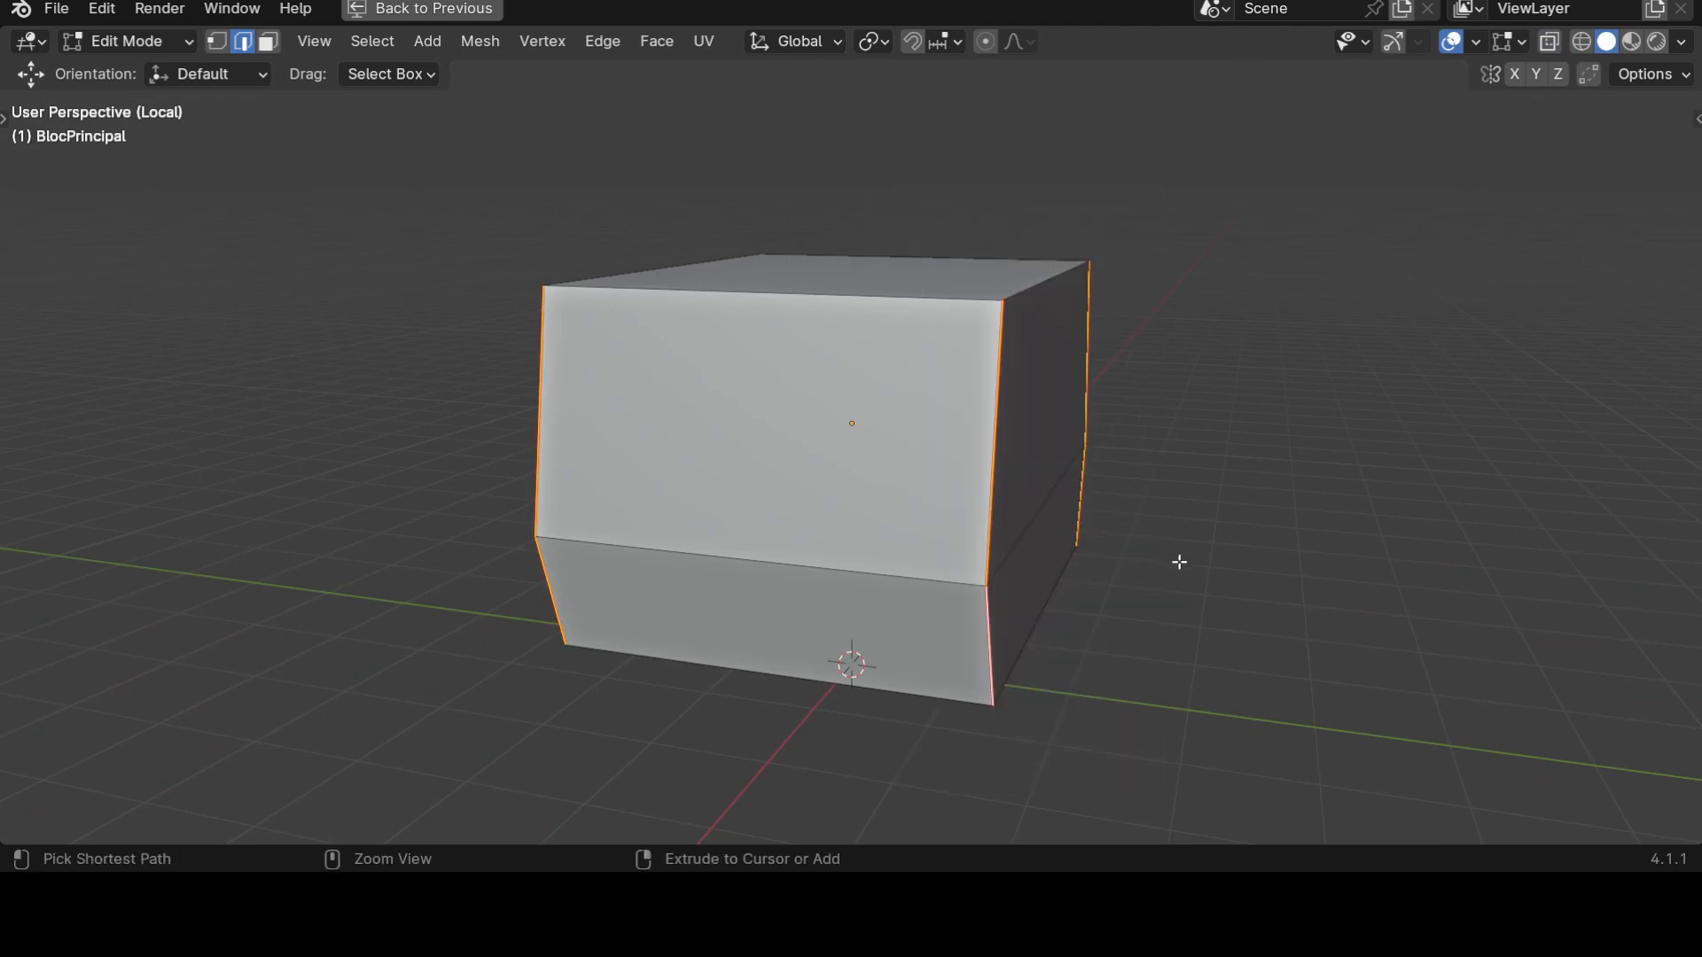
key(ctrl+space)
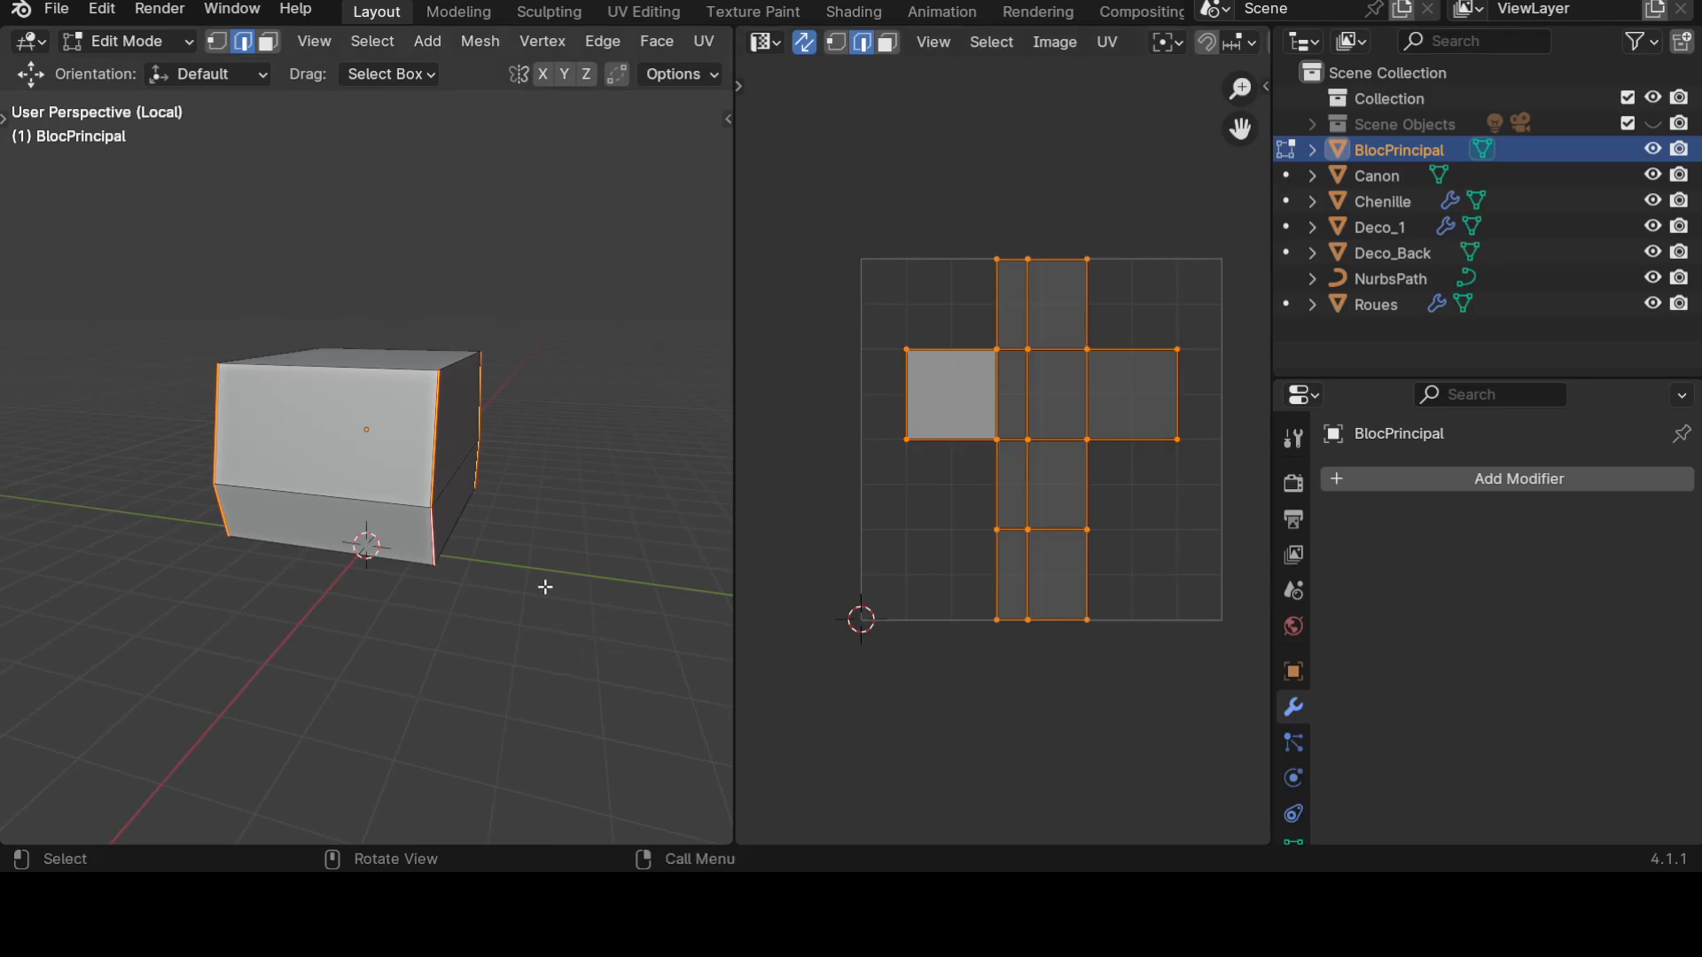
Try unwrapping the whole BlocPrincipal mesh with only the corner edges as seams.
key(a)
key(u)
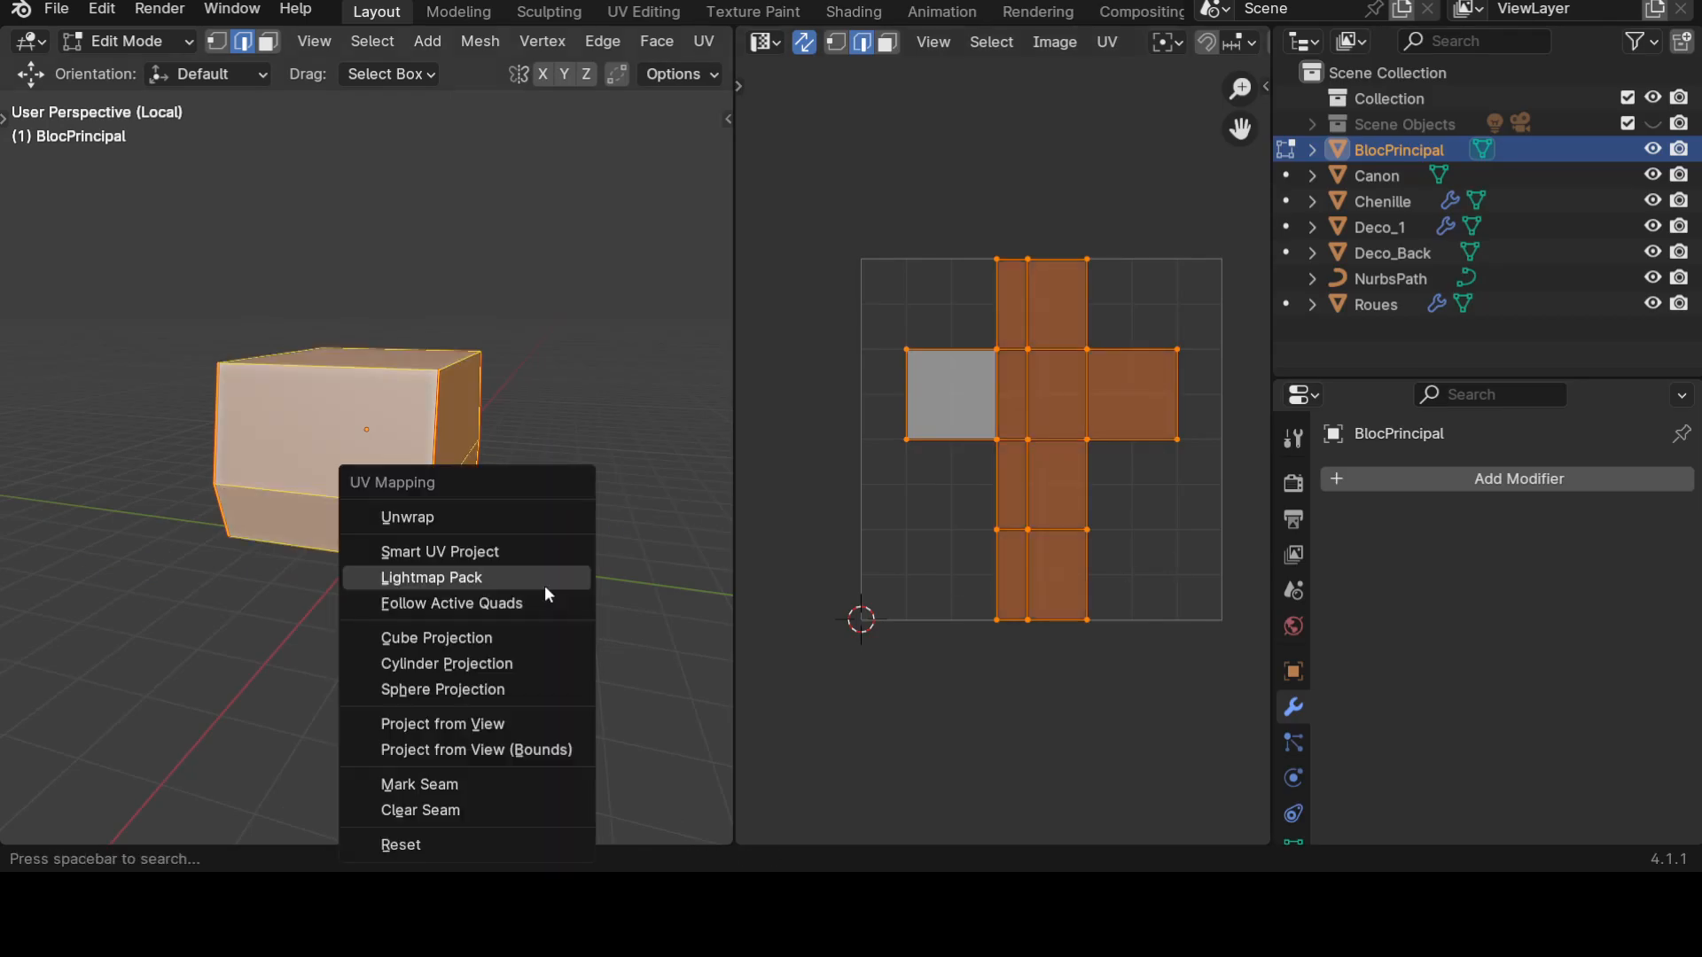
click(518, 518)
Clear the selection, select three edges around the block's top face and mark them as seams.
key(alt+a)
middle_drag(532, 692, 456, 612)
click(377, 425)
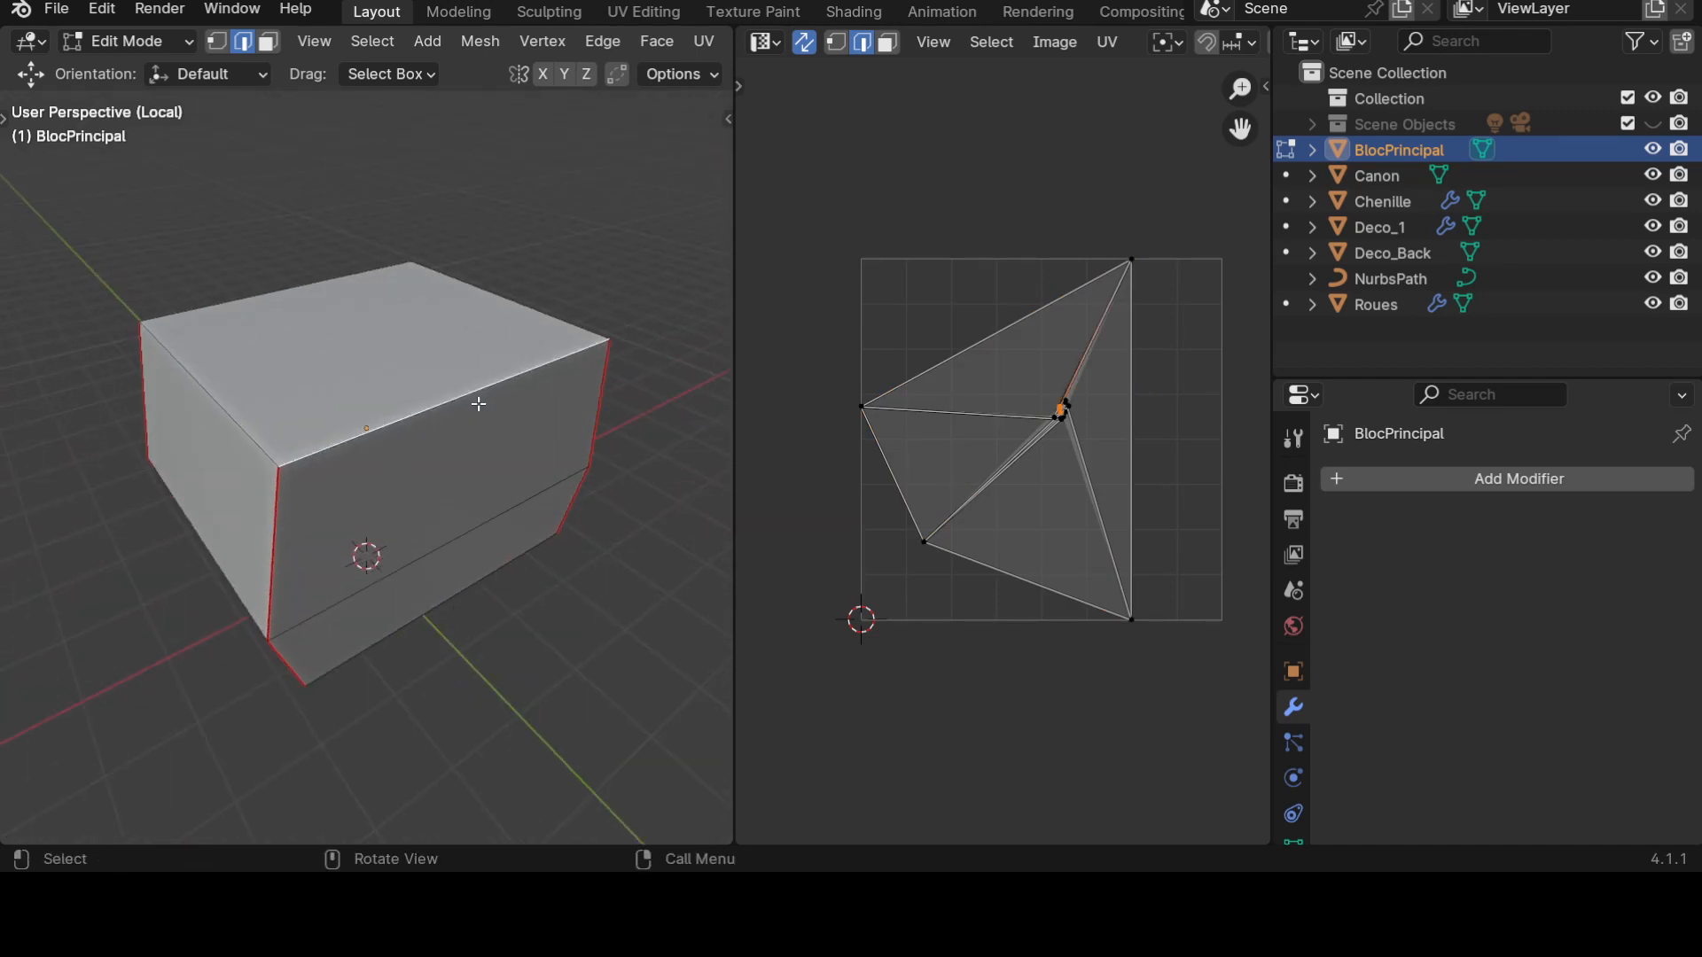
shift+click(516, 304)
shift+click(282, 291)
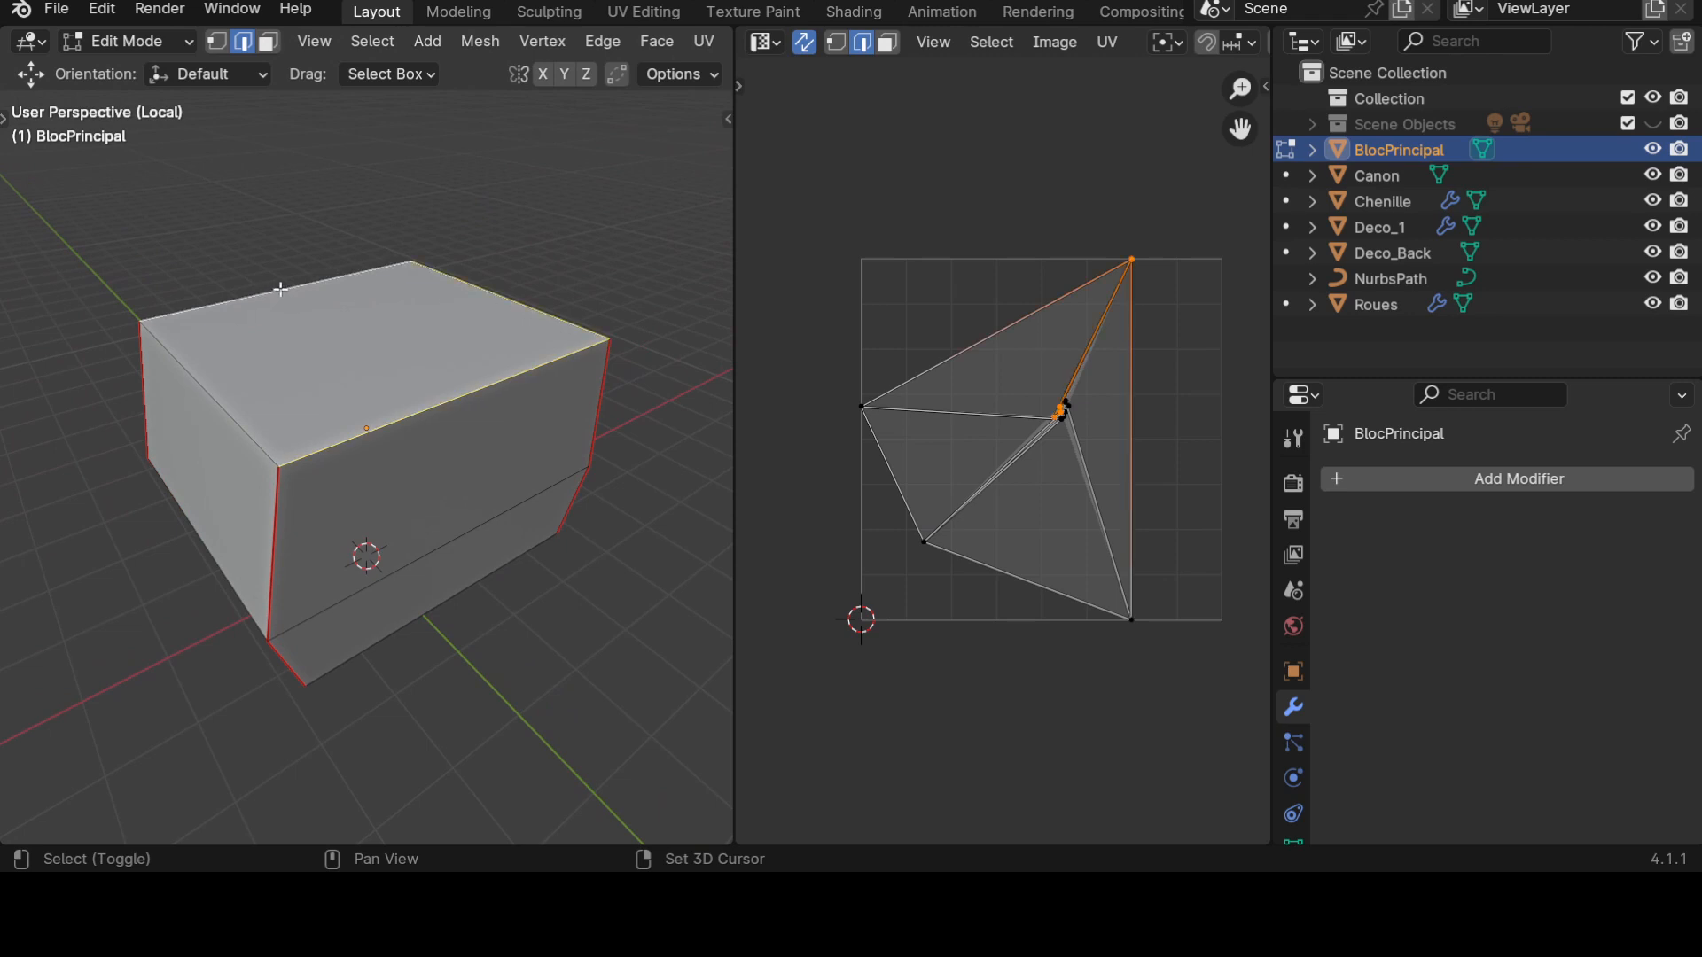
key(ctrl+e)
click(439, 627)
Select the entire block and unwrap it using the corner and top-face seams.
key(a)
key(u)
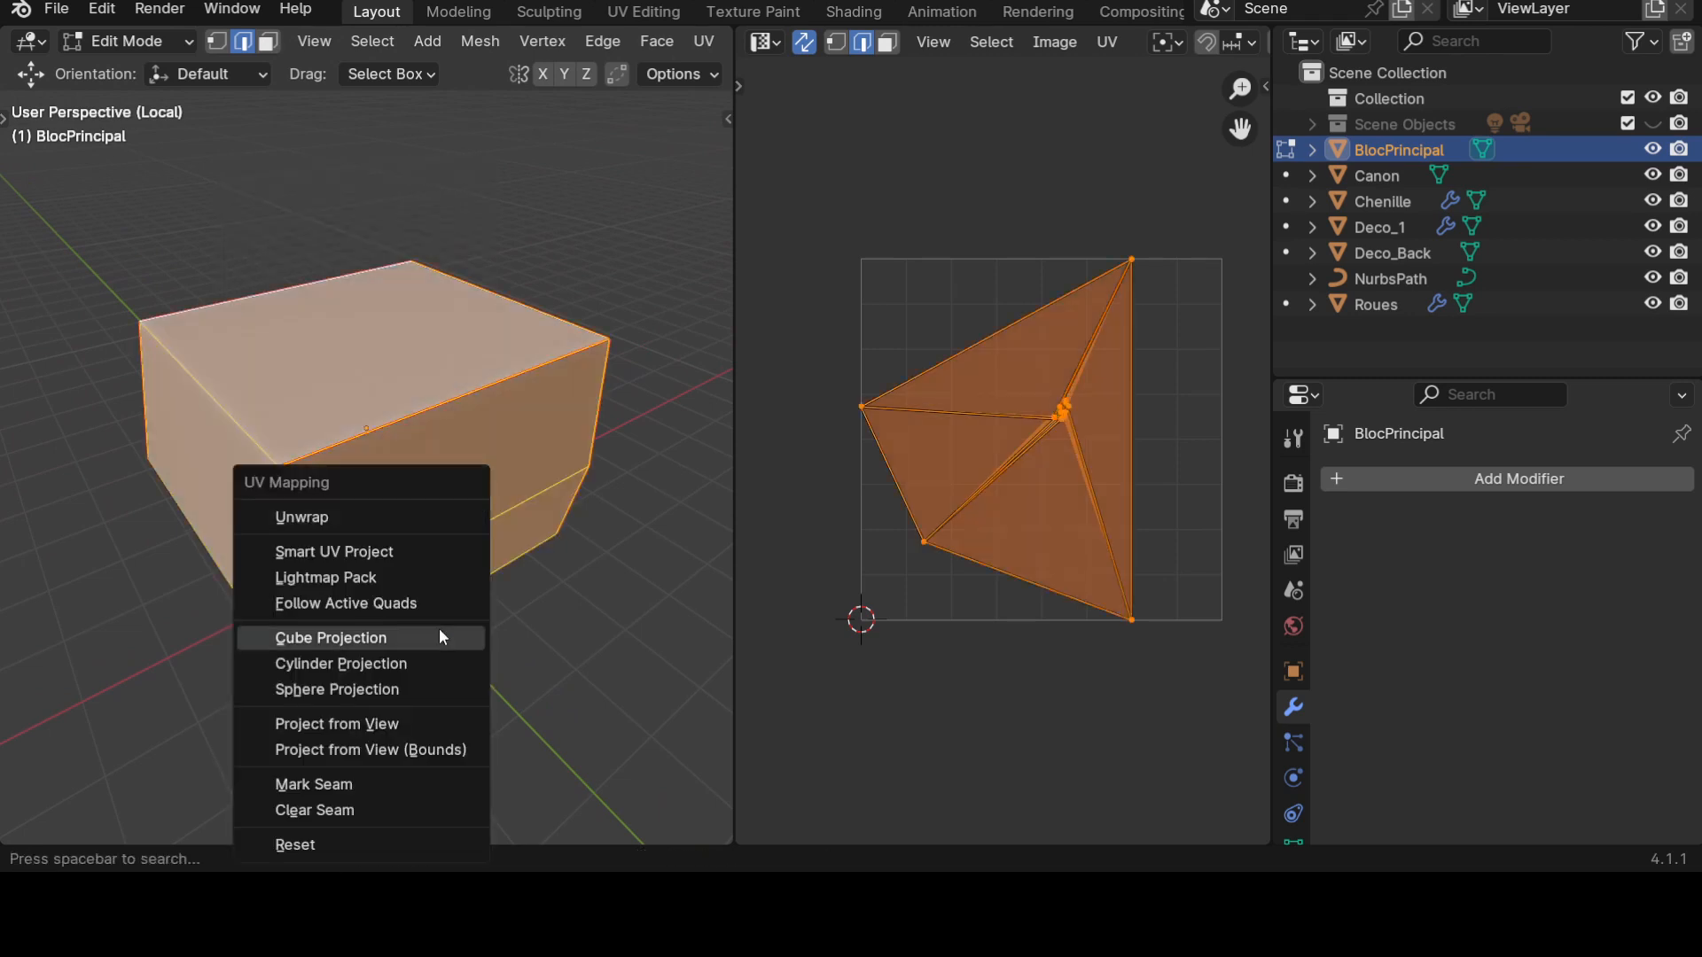
click(344, 512)
scroll(1247, 466, up, 2)
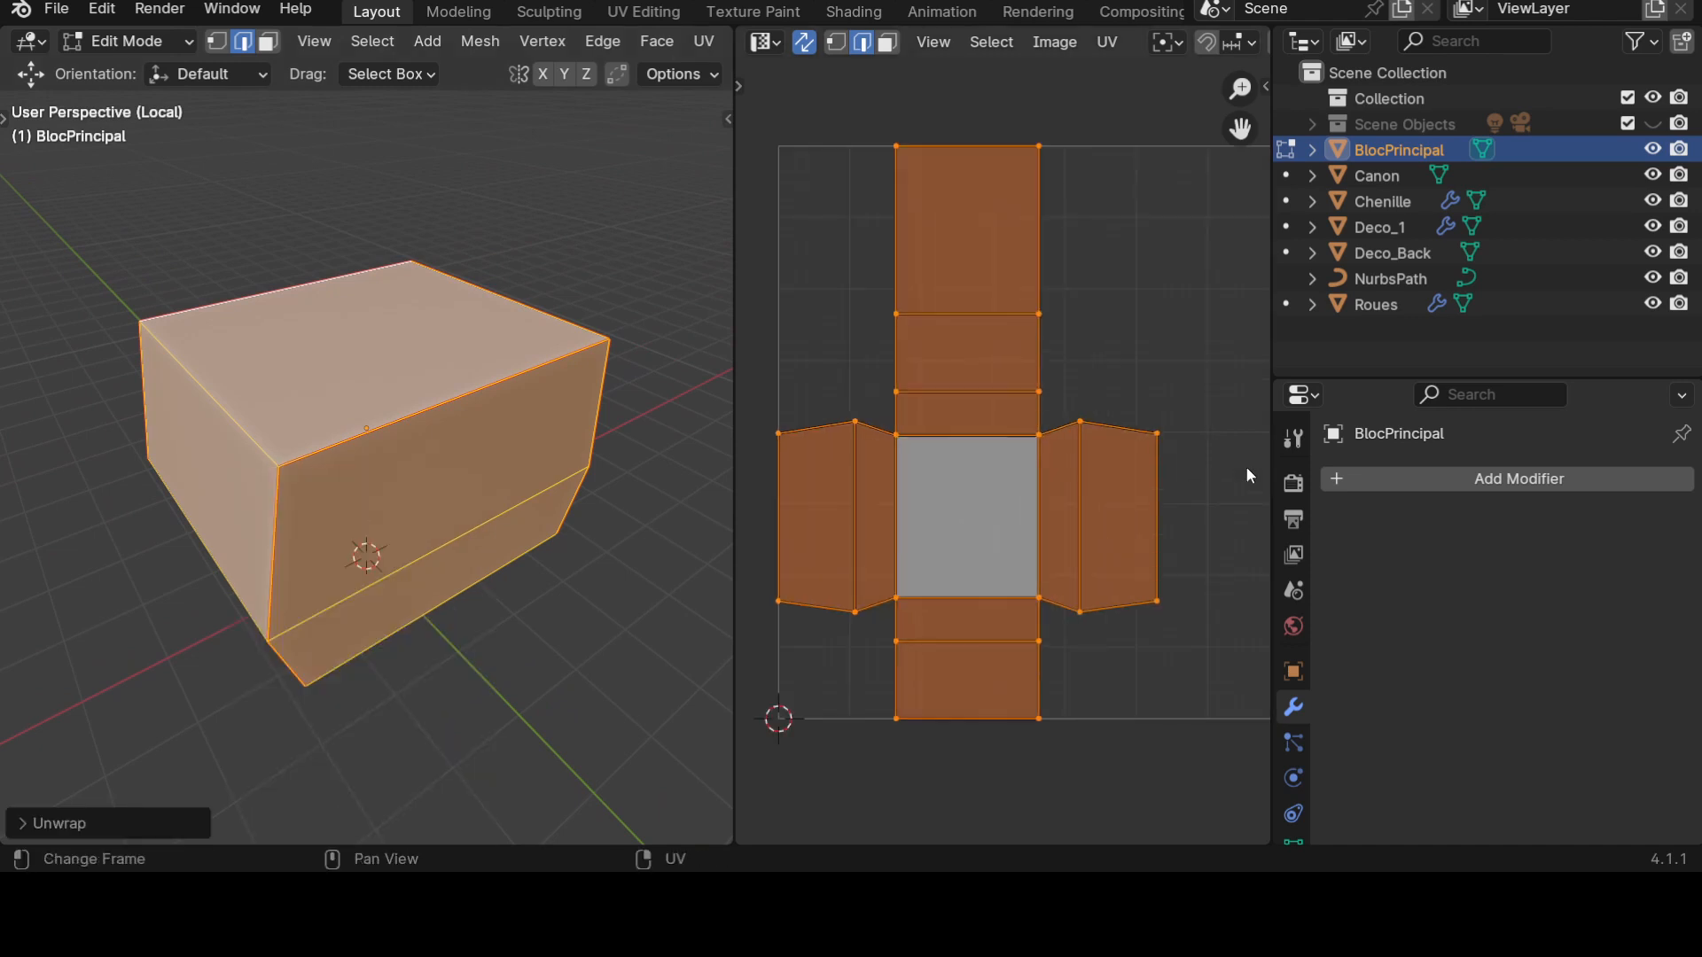
scroll(1246, 467, down, 4)
scroll(327, 561, down, 3)
Leave Edit Mode and local view to show the full tank, and maximize the 3D viewport.
key(Tab)
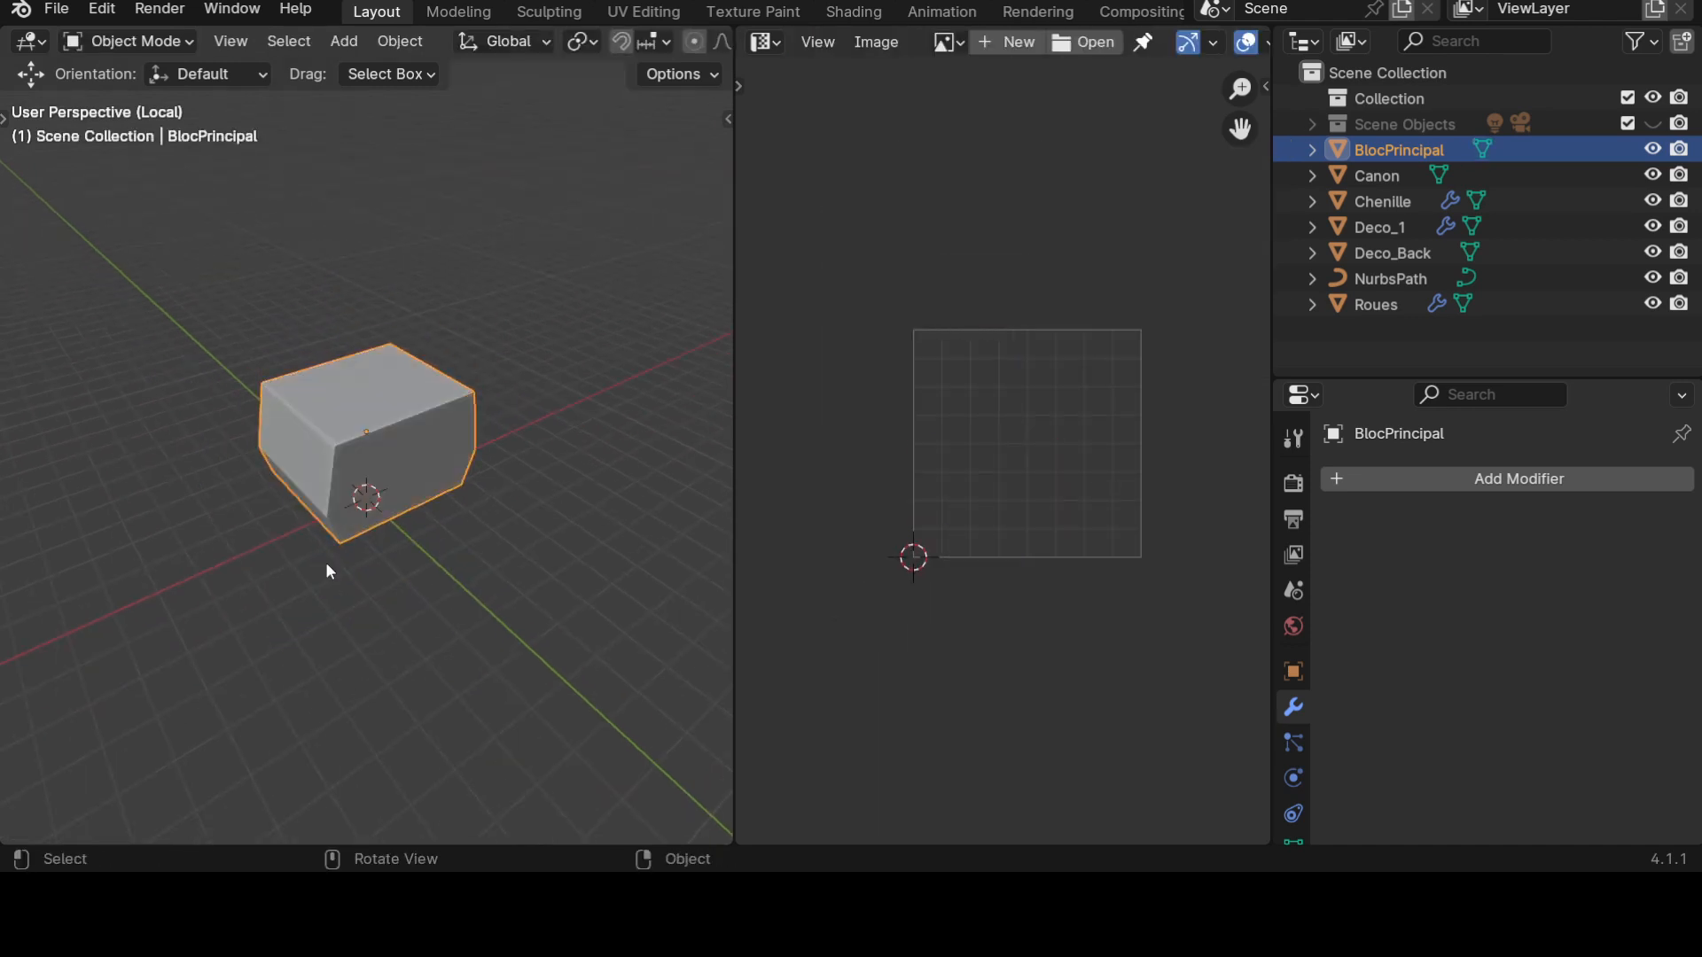
key(KP_Divide)
scroll(327, 562, down, 4)
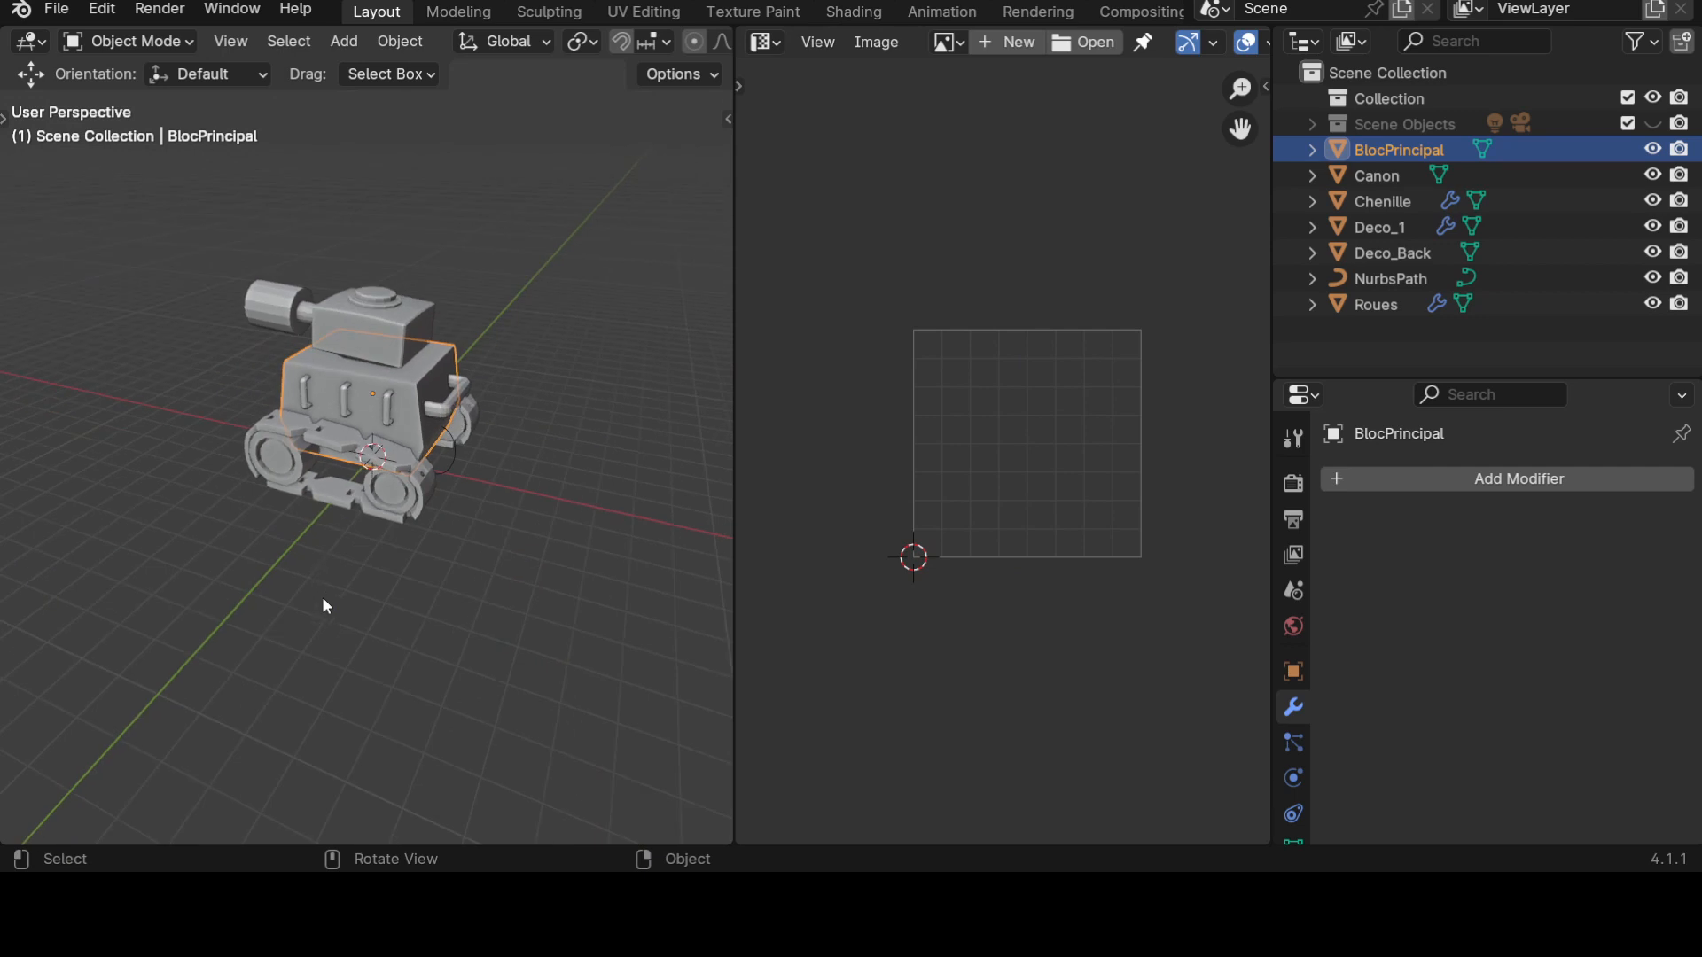
key(ctrl+space)
middle_drag(476, 700, 874, 684)
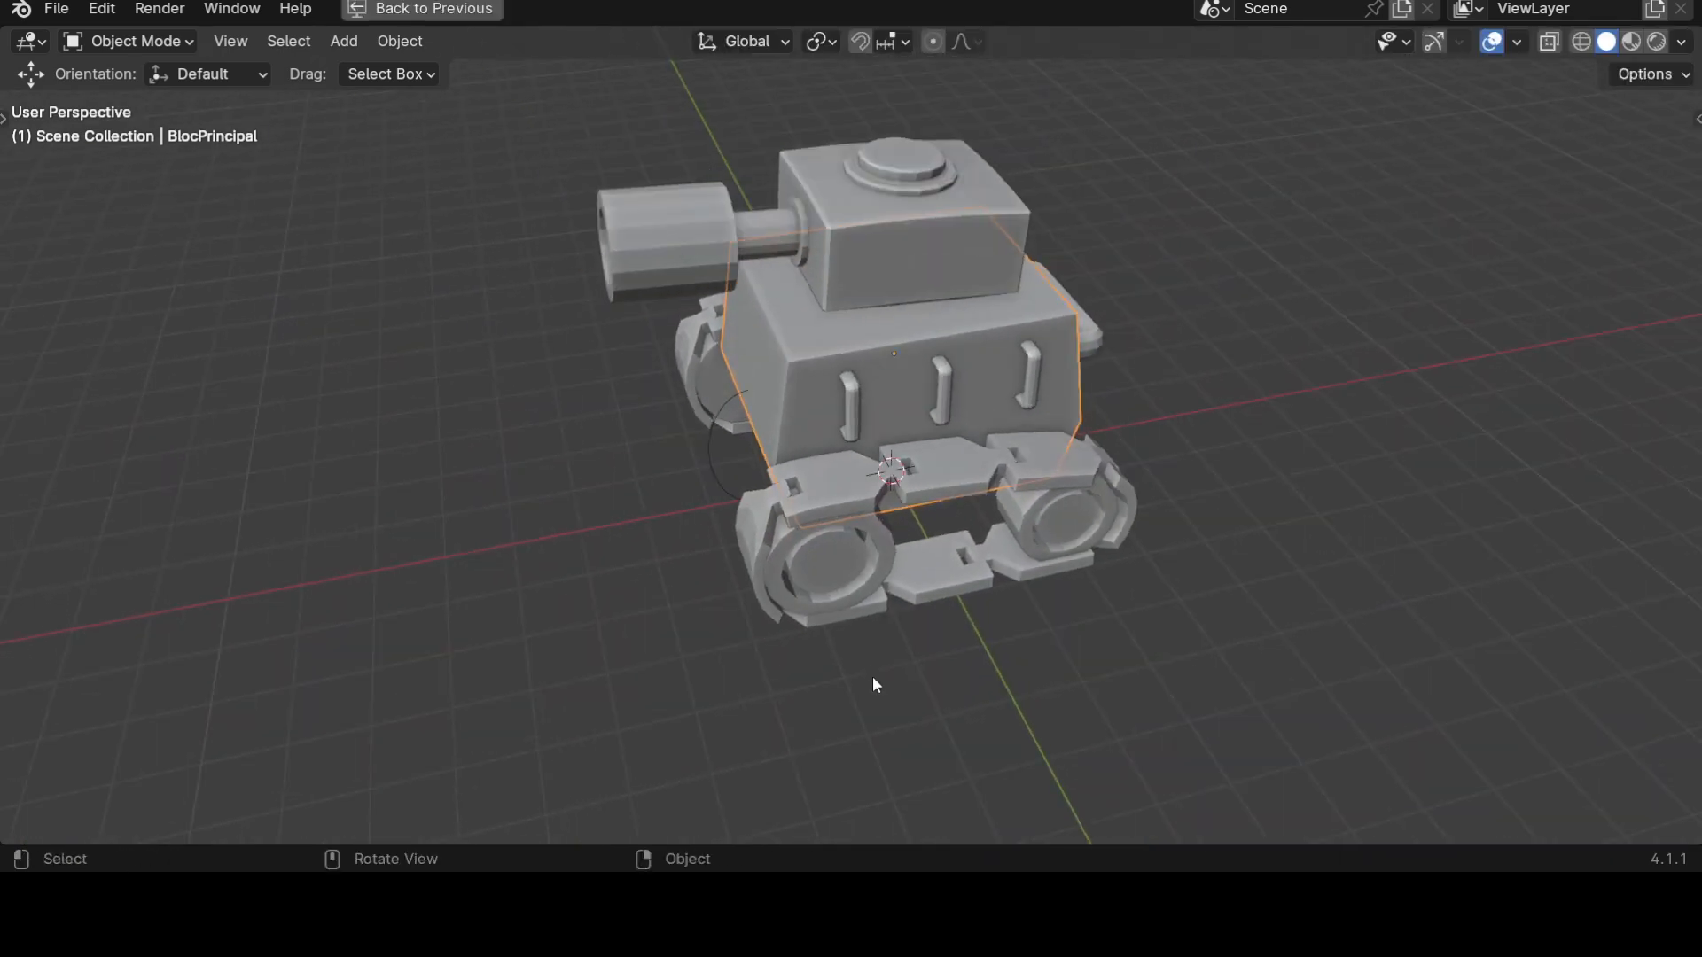
Select the Canon object, isolate it in local view and enter Edit Mode.
click(890, 229)
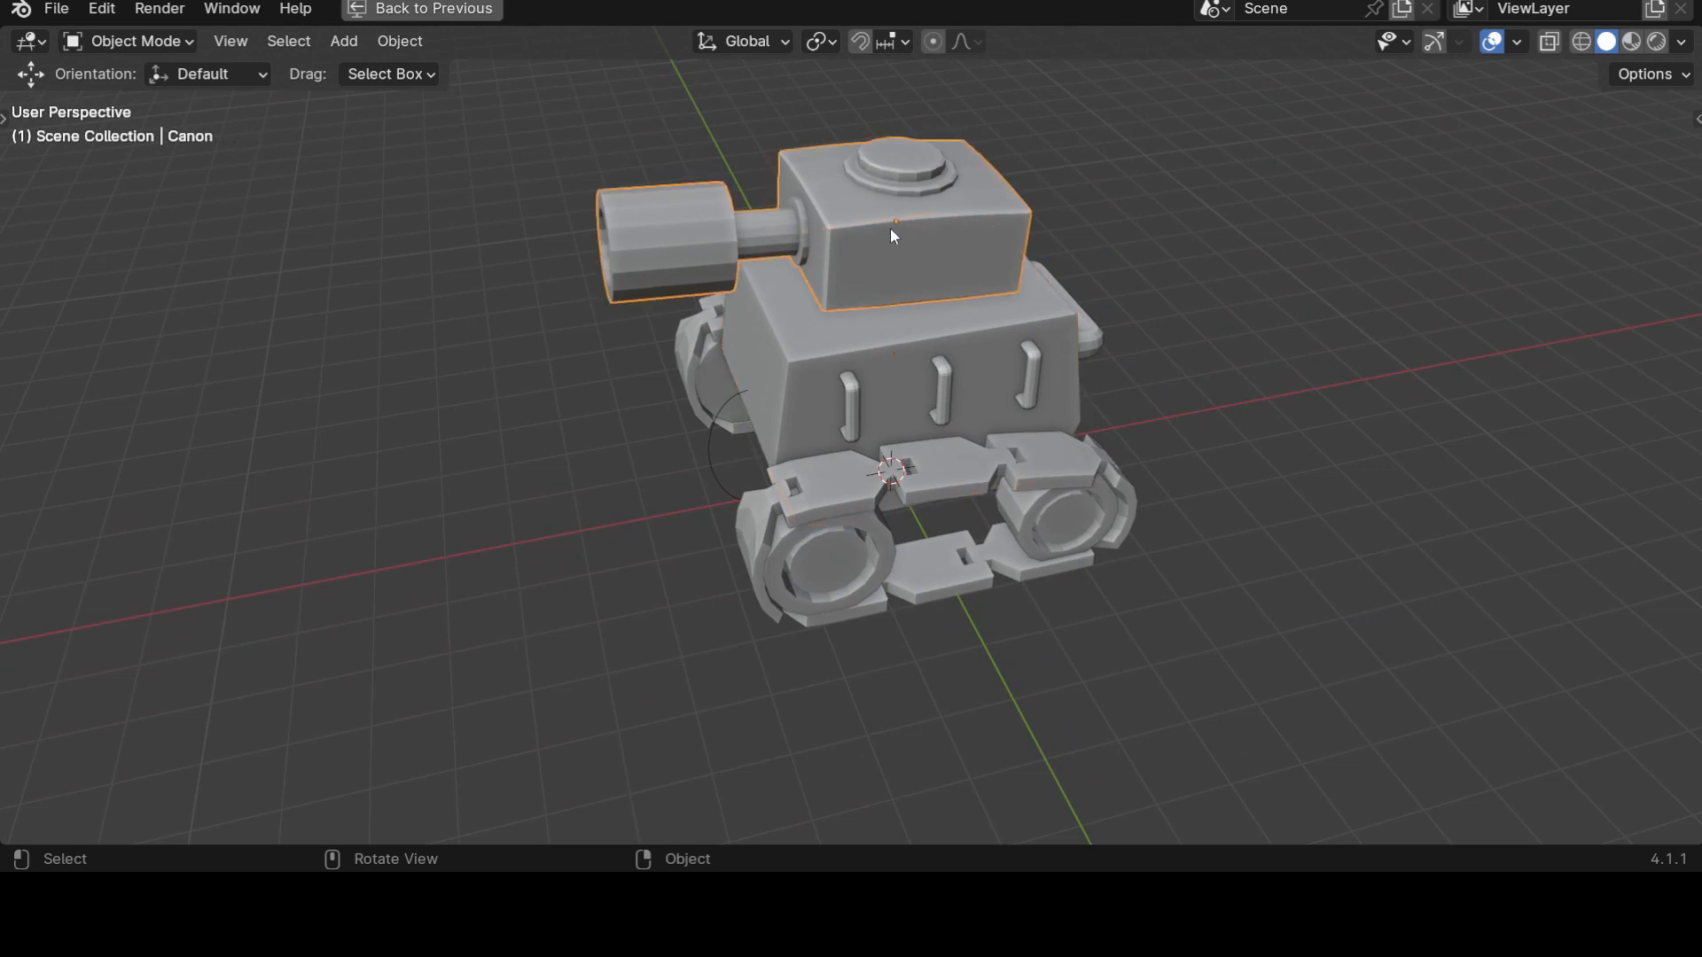
middle_drag(912, 252, 891, 433)
middle_drag(849, 494, 916, 550)
key(KP_Divide)
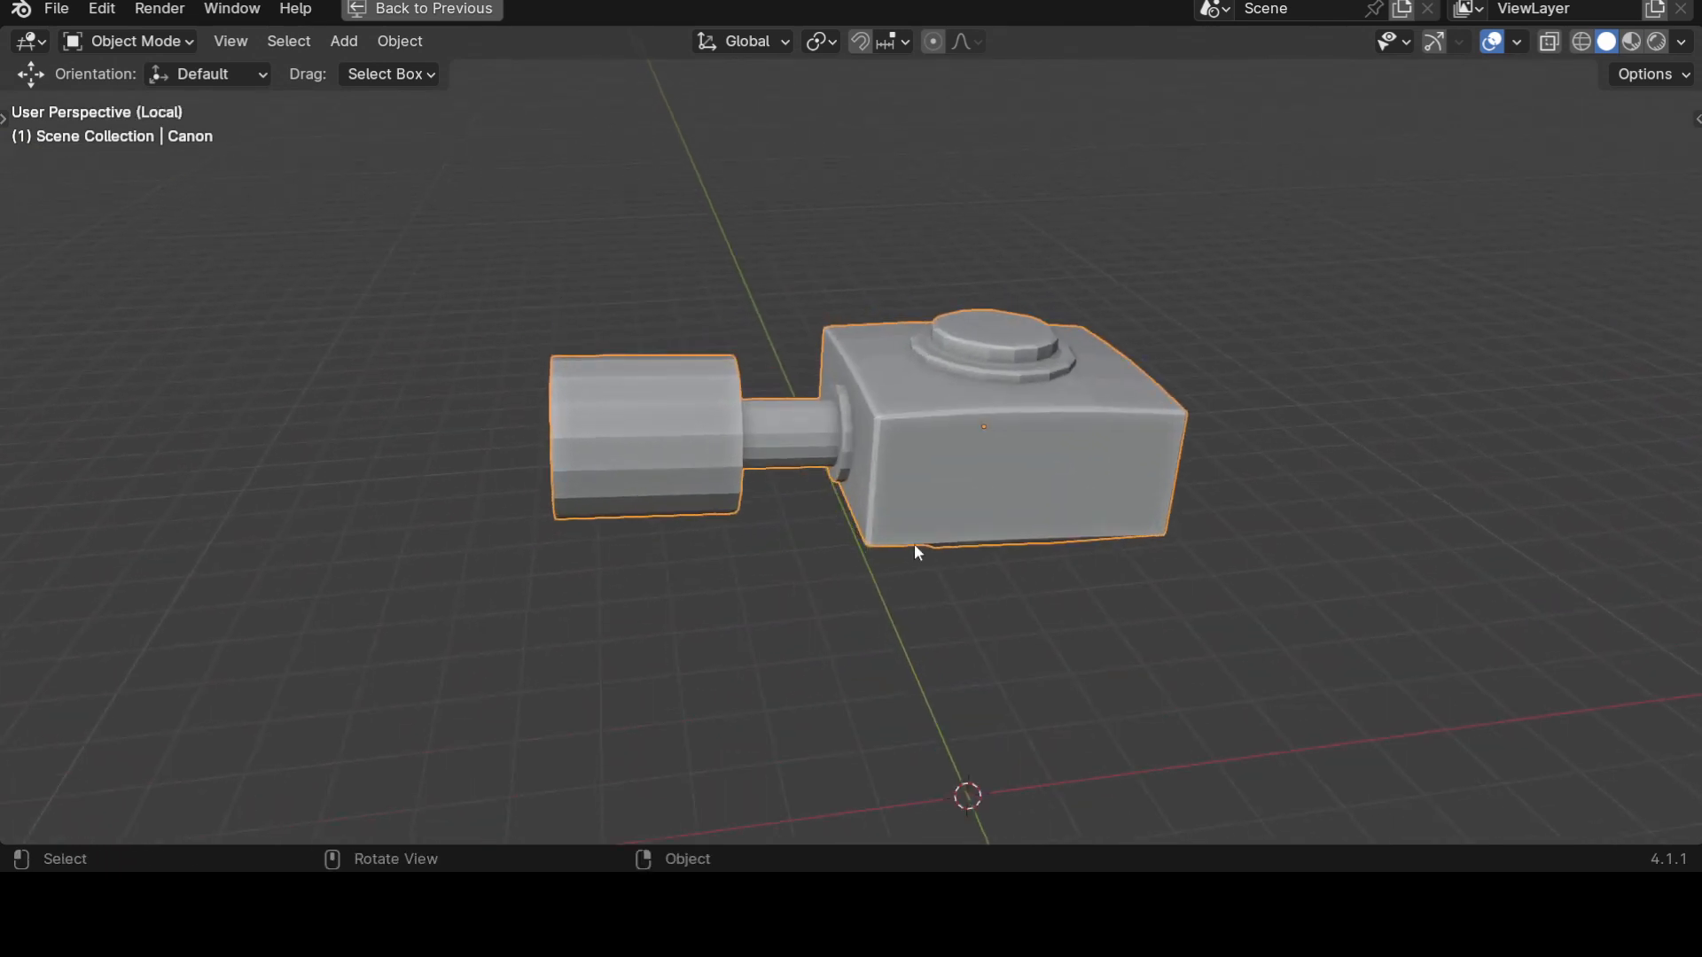
key(Tab)
Inspect the Canon mesh from several angles and box-select the stray edges floating above the turret's top.
middle_drag(931, 598, 960, 692)
middle_drag(1006, 625, 1029, 465)
middle_drag(892, 599, 936, 598)
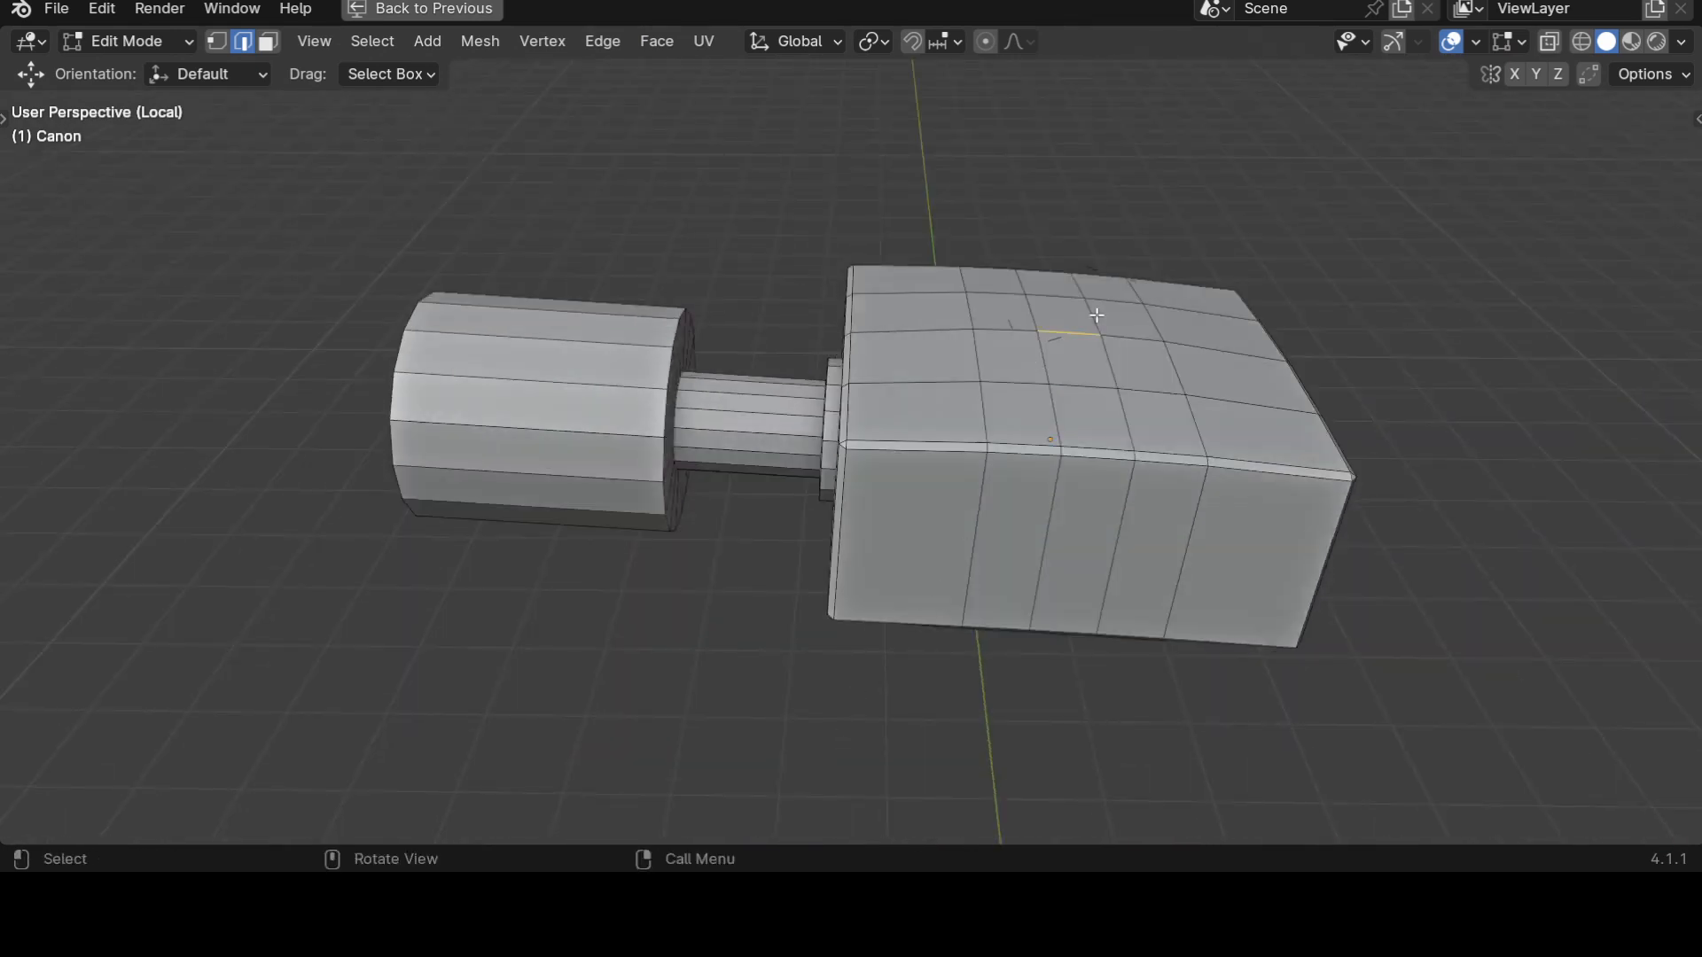
middle_drag(1037, 351, 1051, 353)
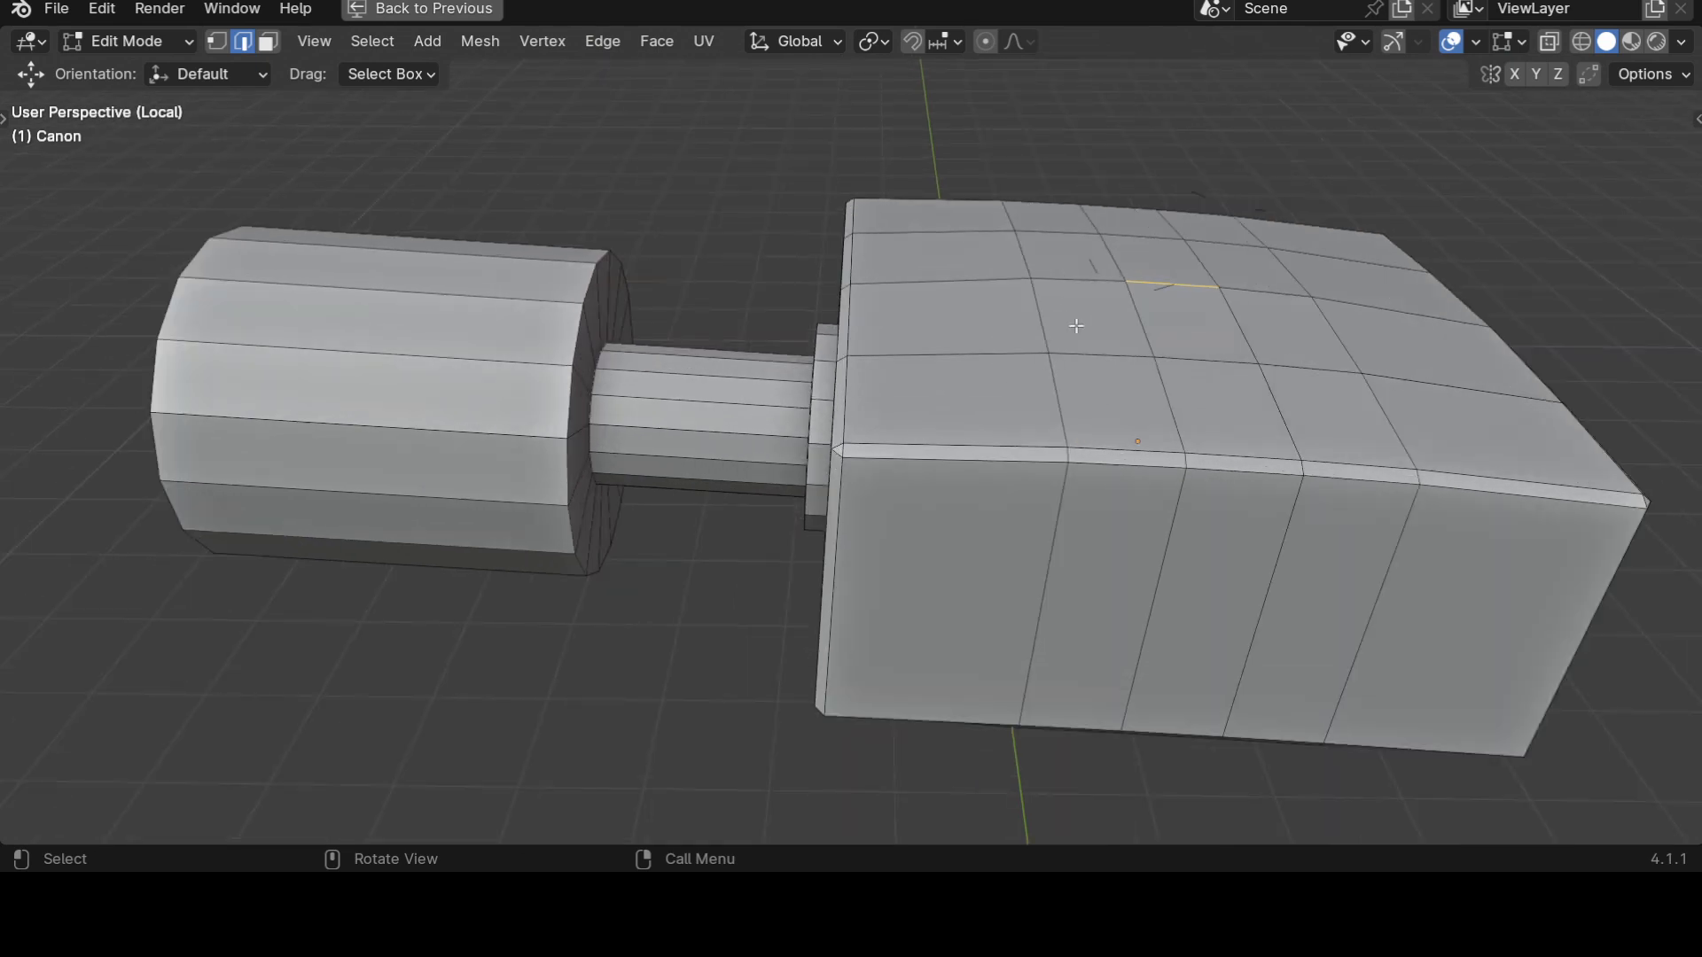
middle_drag(1255, 282, 1226, 224)
drag(1060, 183, 1294, 242)
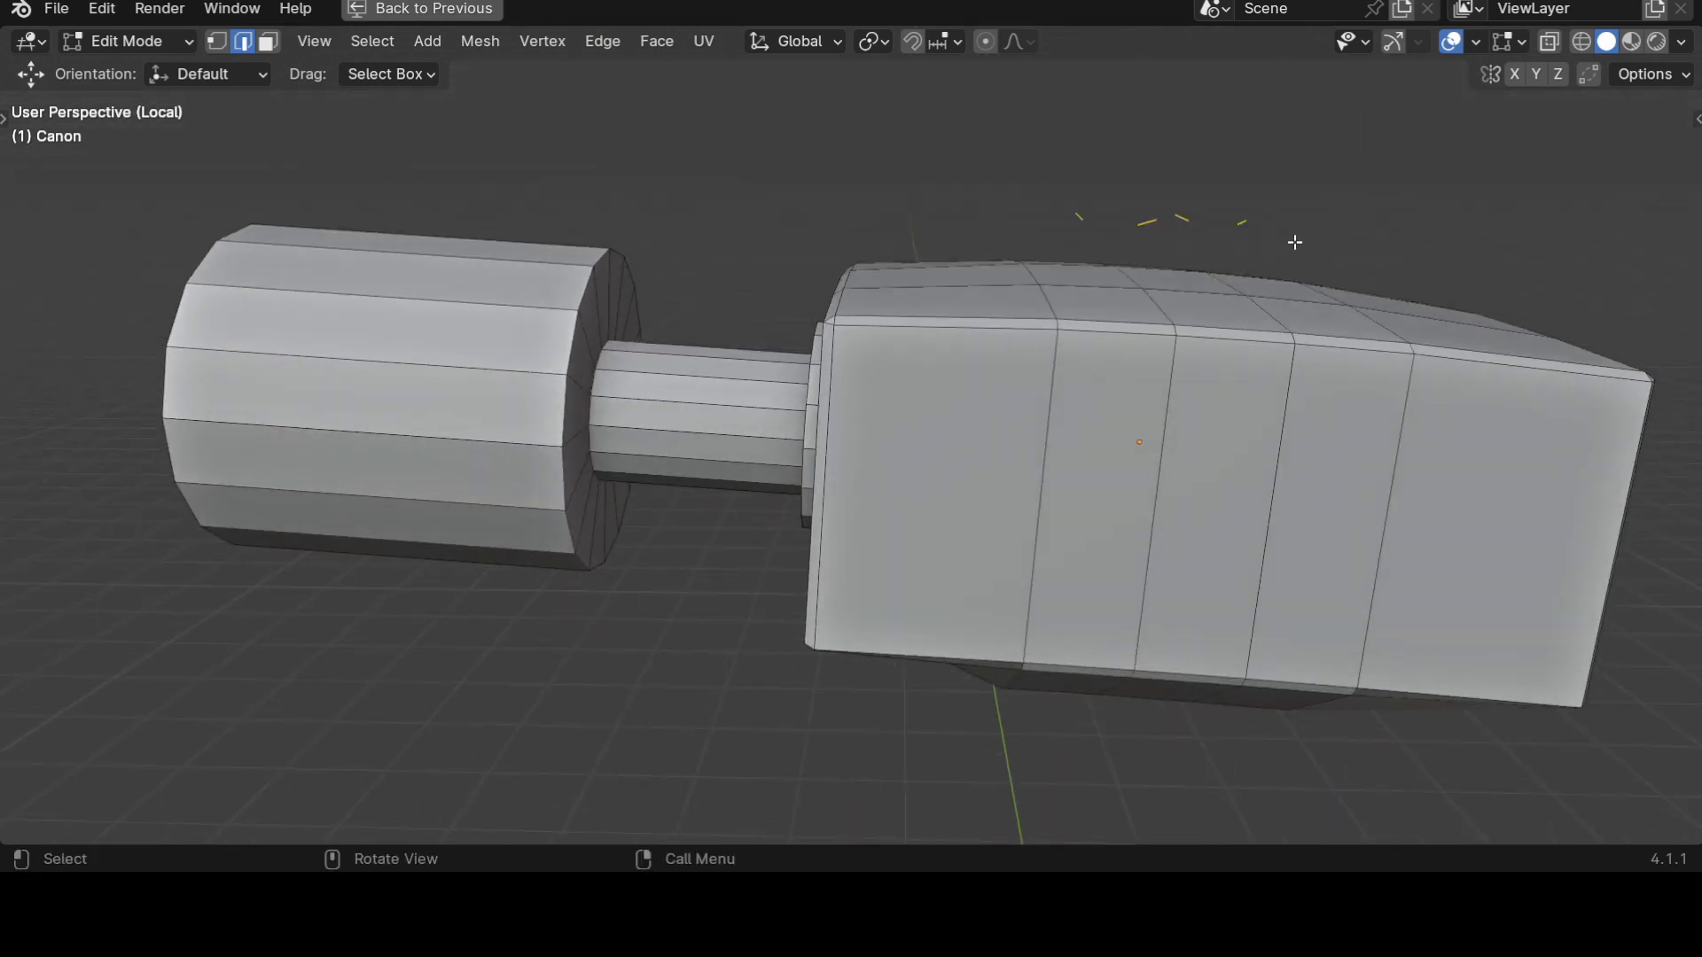
scroll(1384, 187, up, 2)
scroll(1387, 190, down, 4)
middle_drag(1364, 190, 1251, 308)
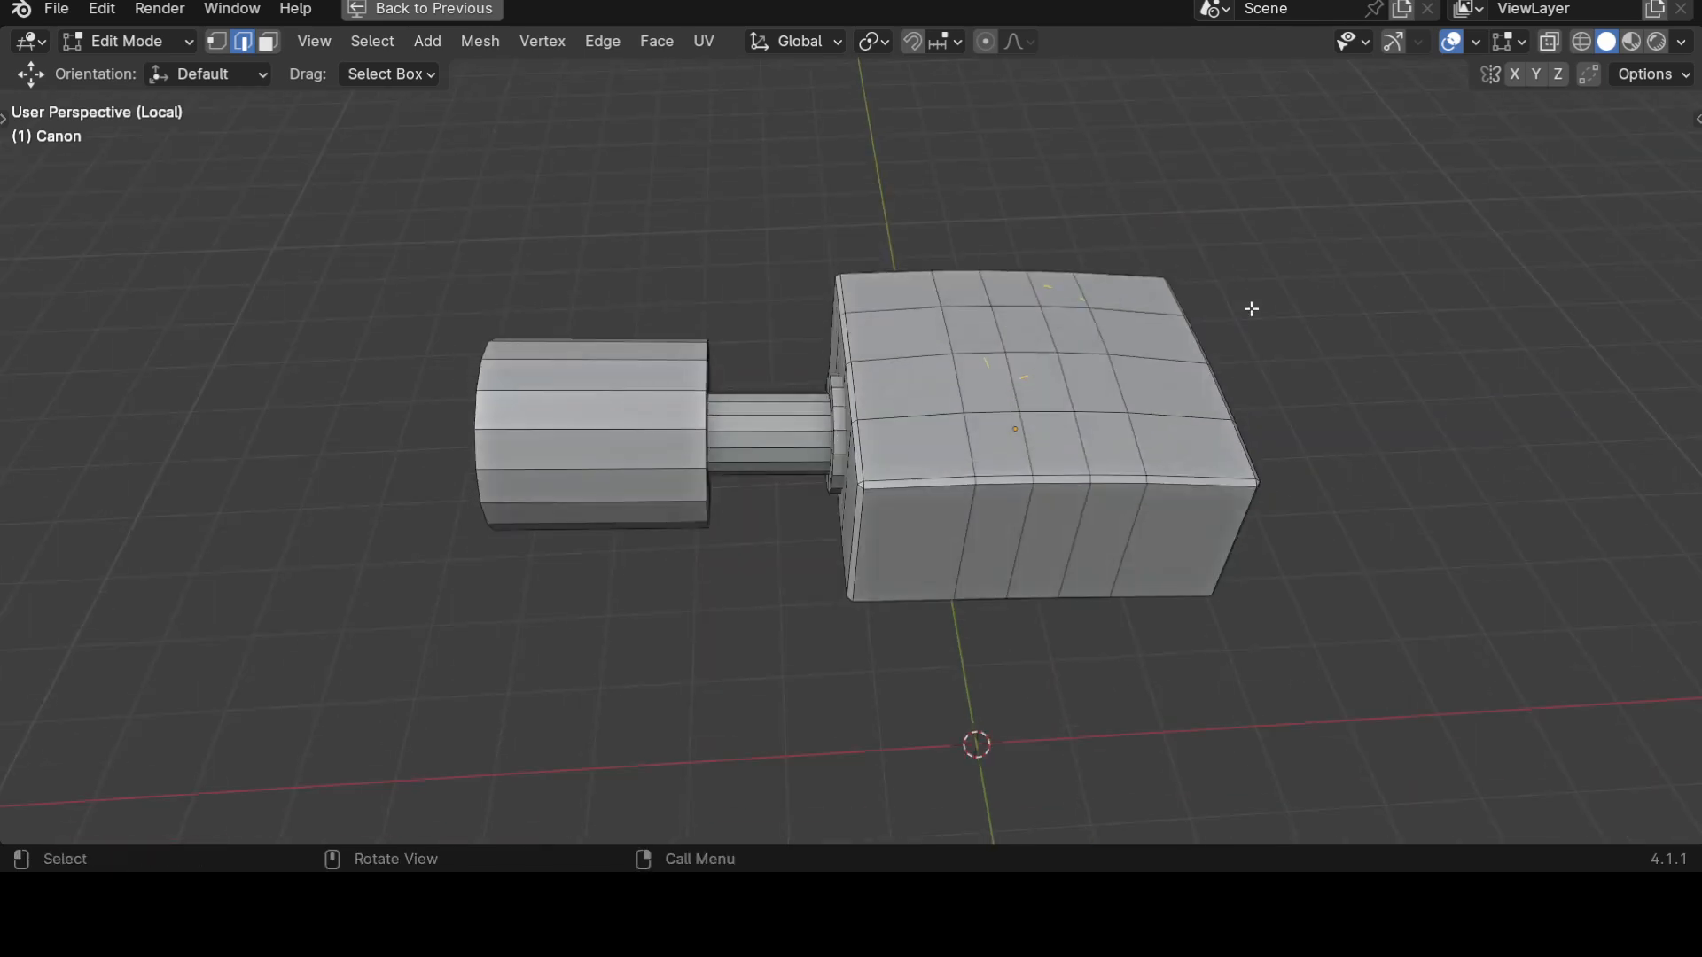
Reveal the hidden geometry of the Canon mesh and clear the selection.
key(alt+h)
click(1361, 338)
middle_drag(1356, 348, 1295, 414)
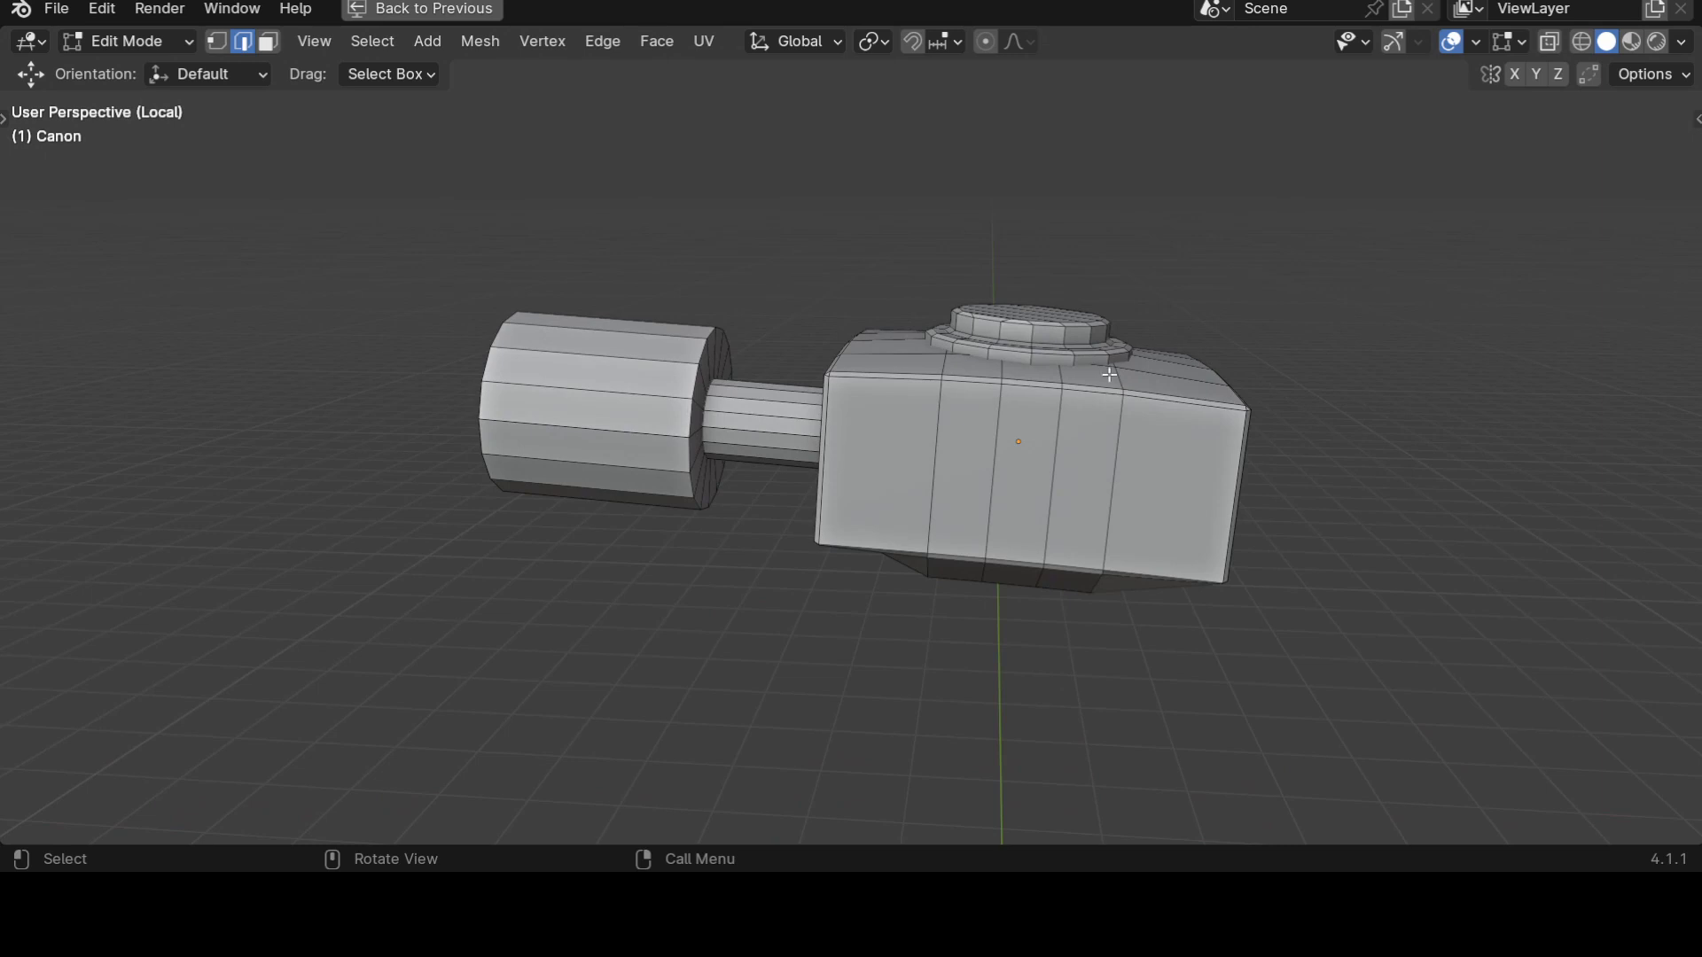
Select all linked geometry of the round hatch on top of the turret.
middle_drag(1103, 379, 870, 396)
scroll(1183, 510, up, 3)
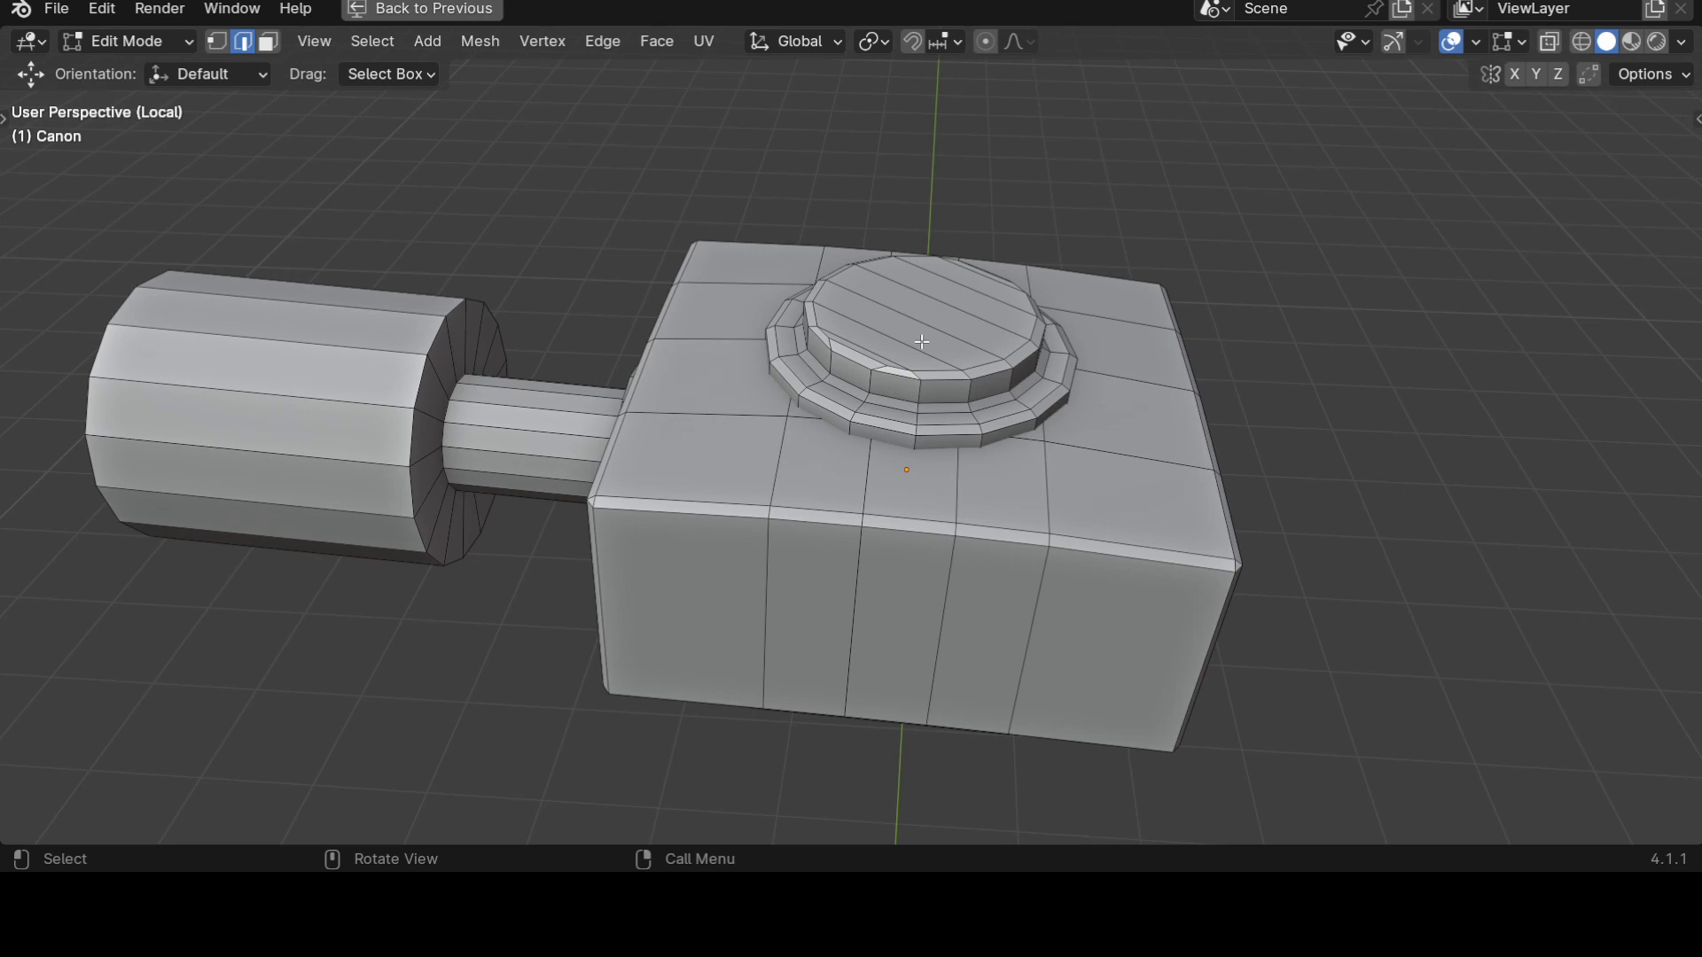
middle_drag(912, 342, 963, 310)
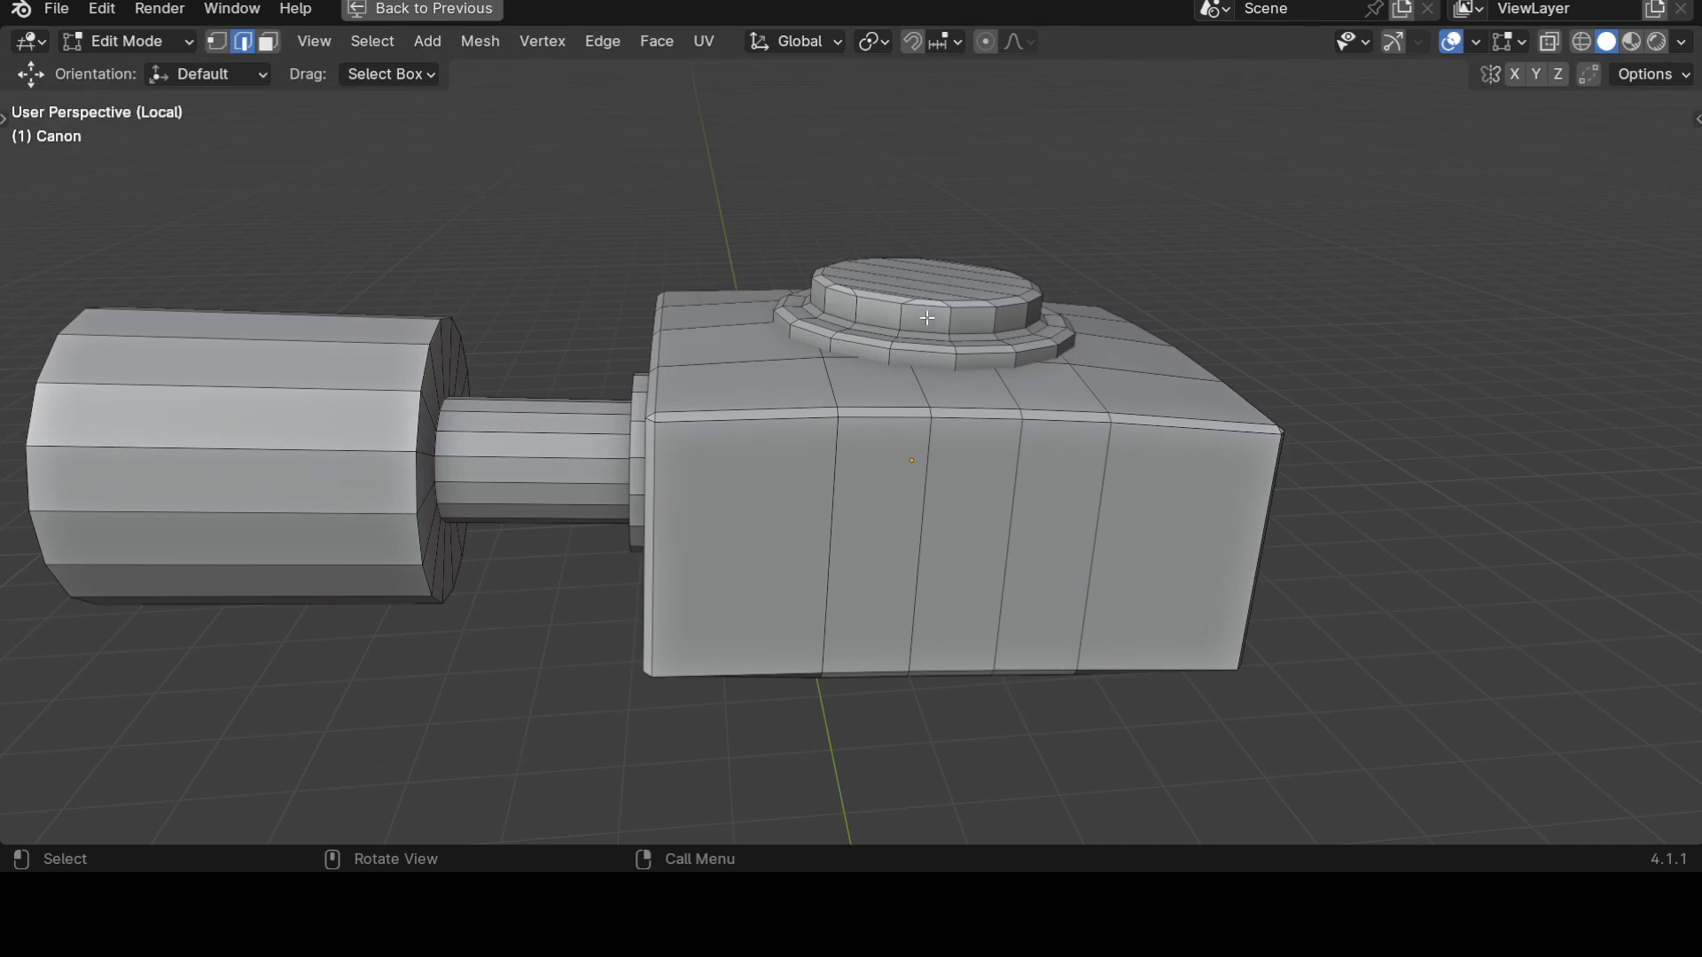
scroll(928, 310, down, 2)
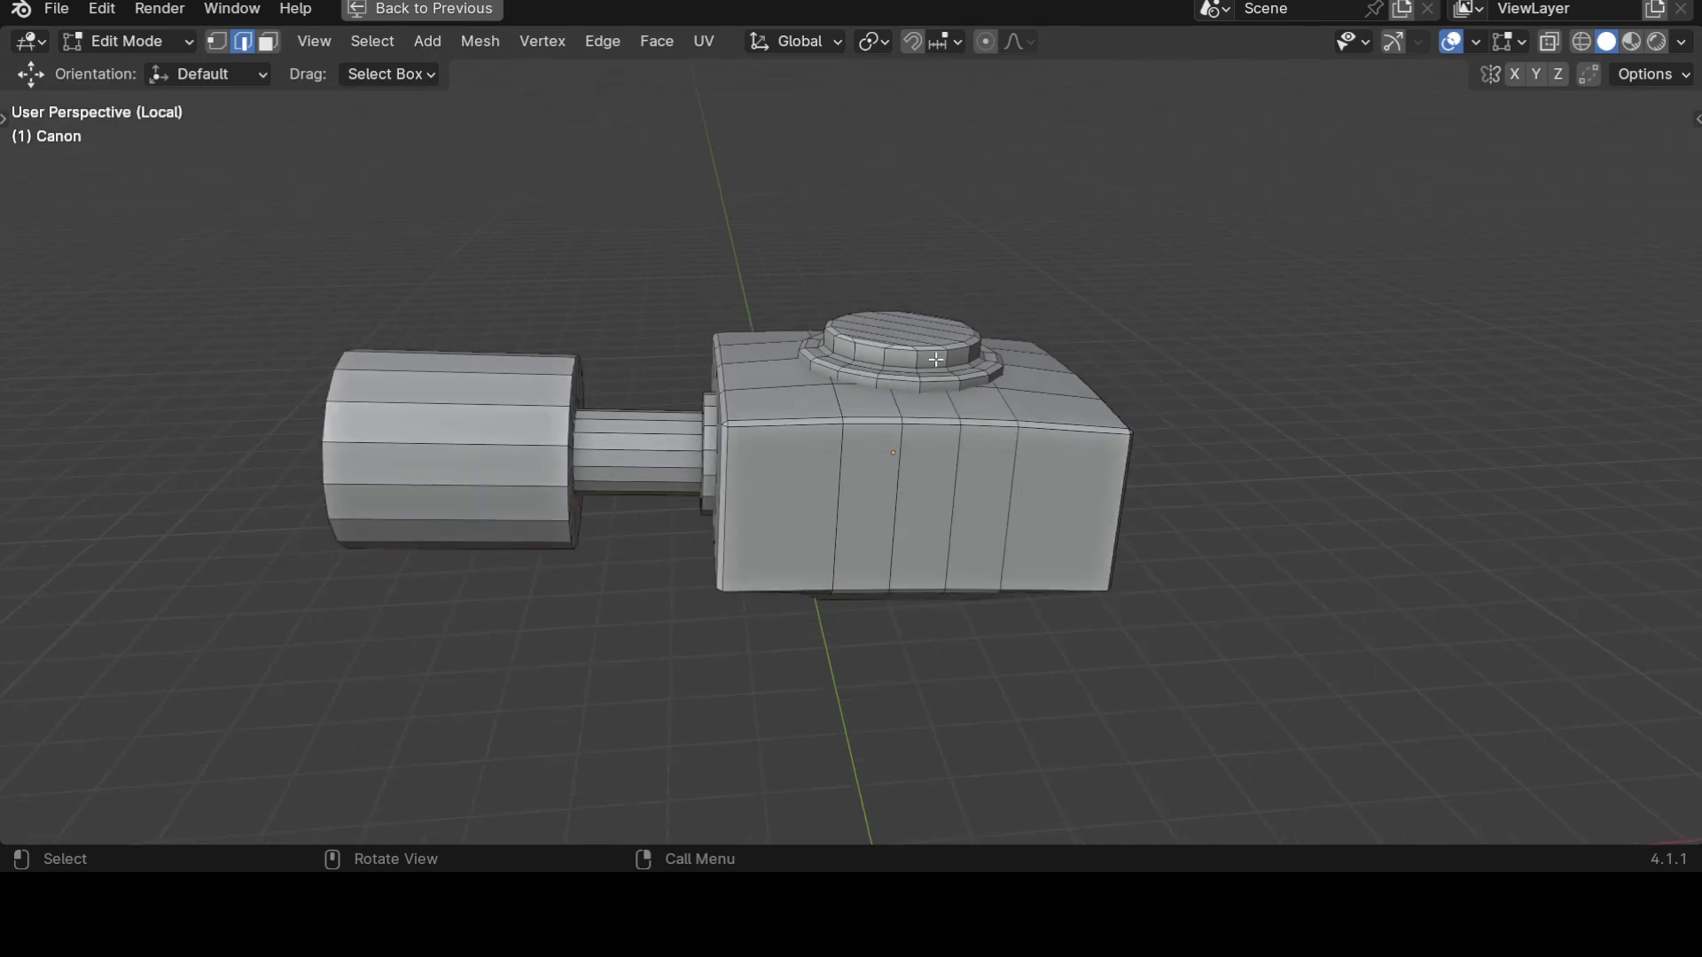
scroll(936, 359, up, 1)
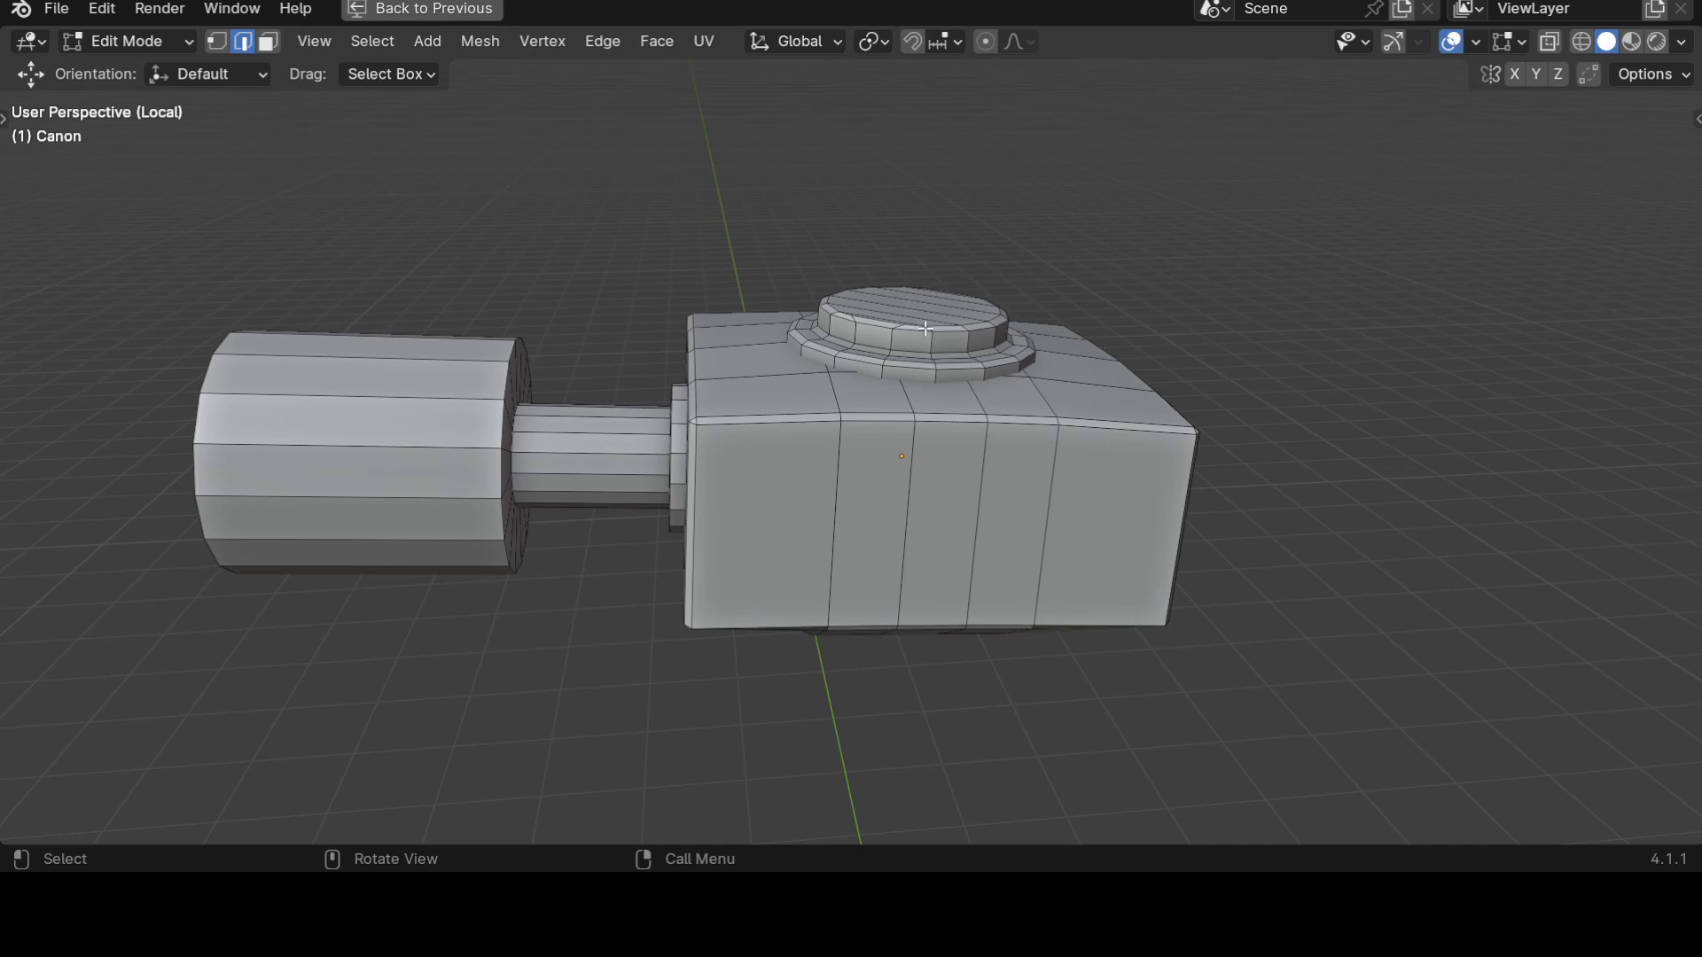
key(l)
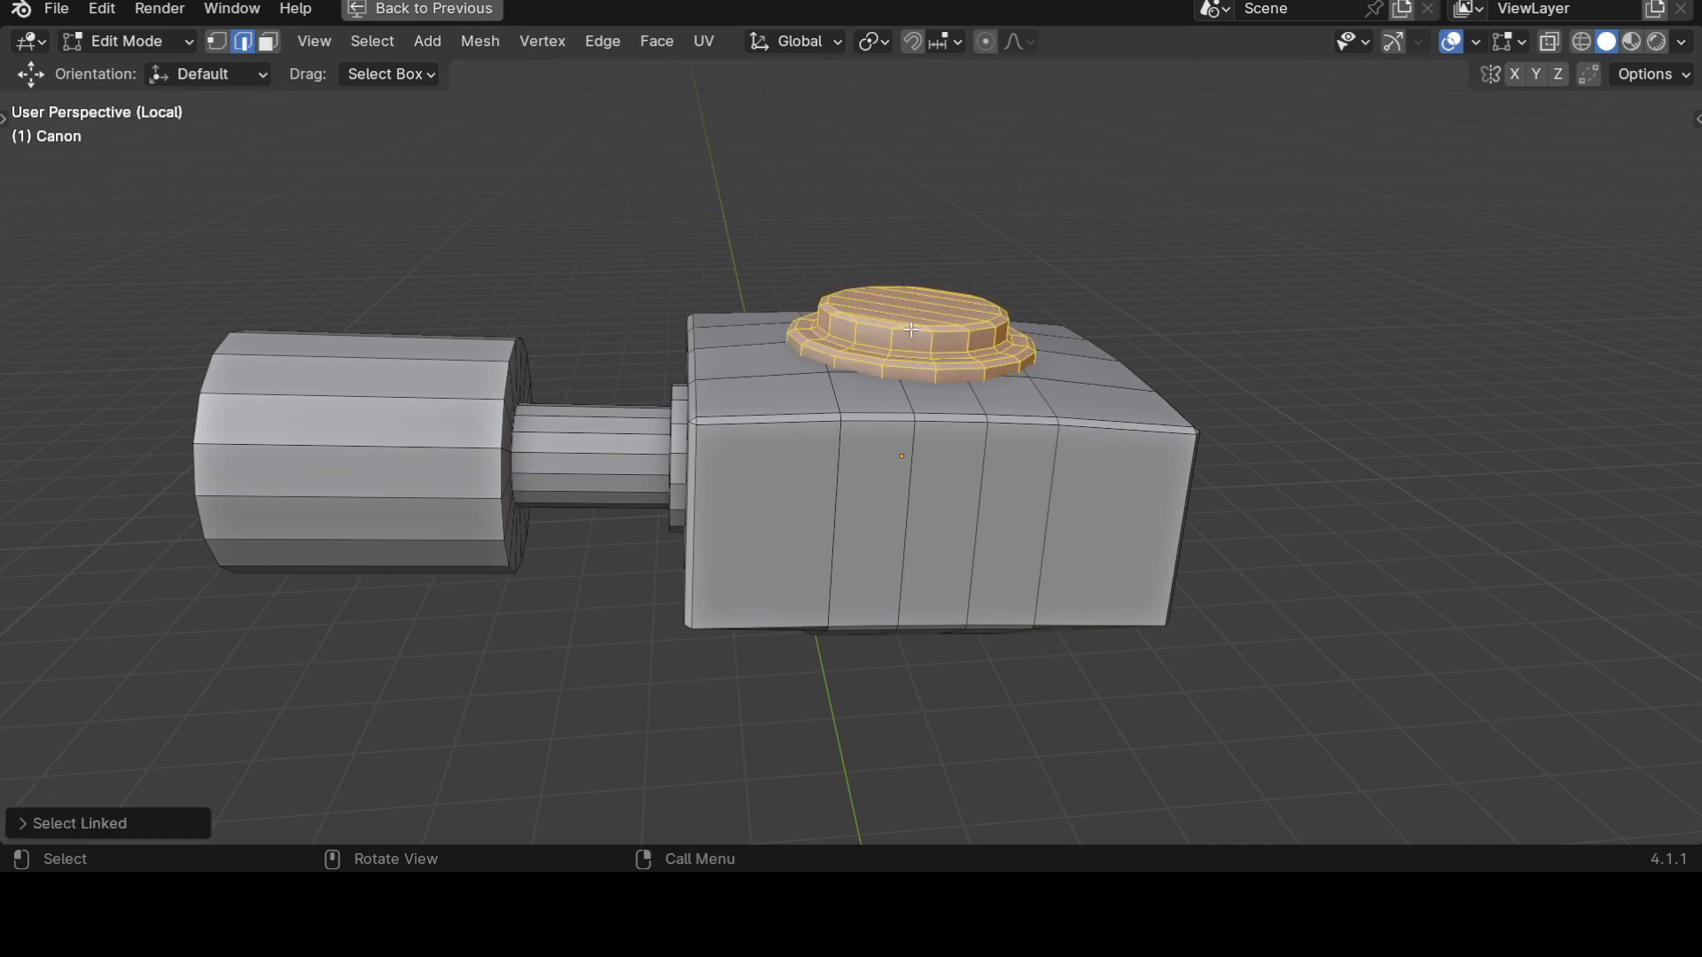
Look over the selected hatch, show it briefly with the full tank and return to local view.
middle_drag(1017, 353, 896, 353)
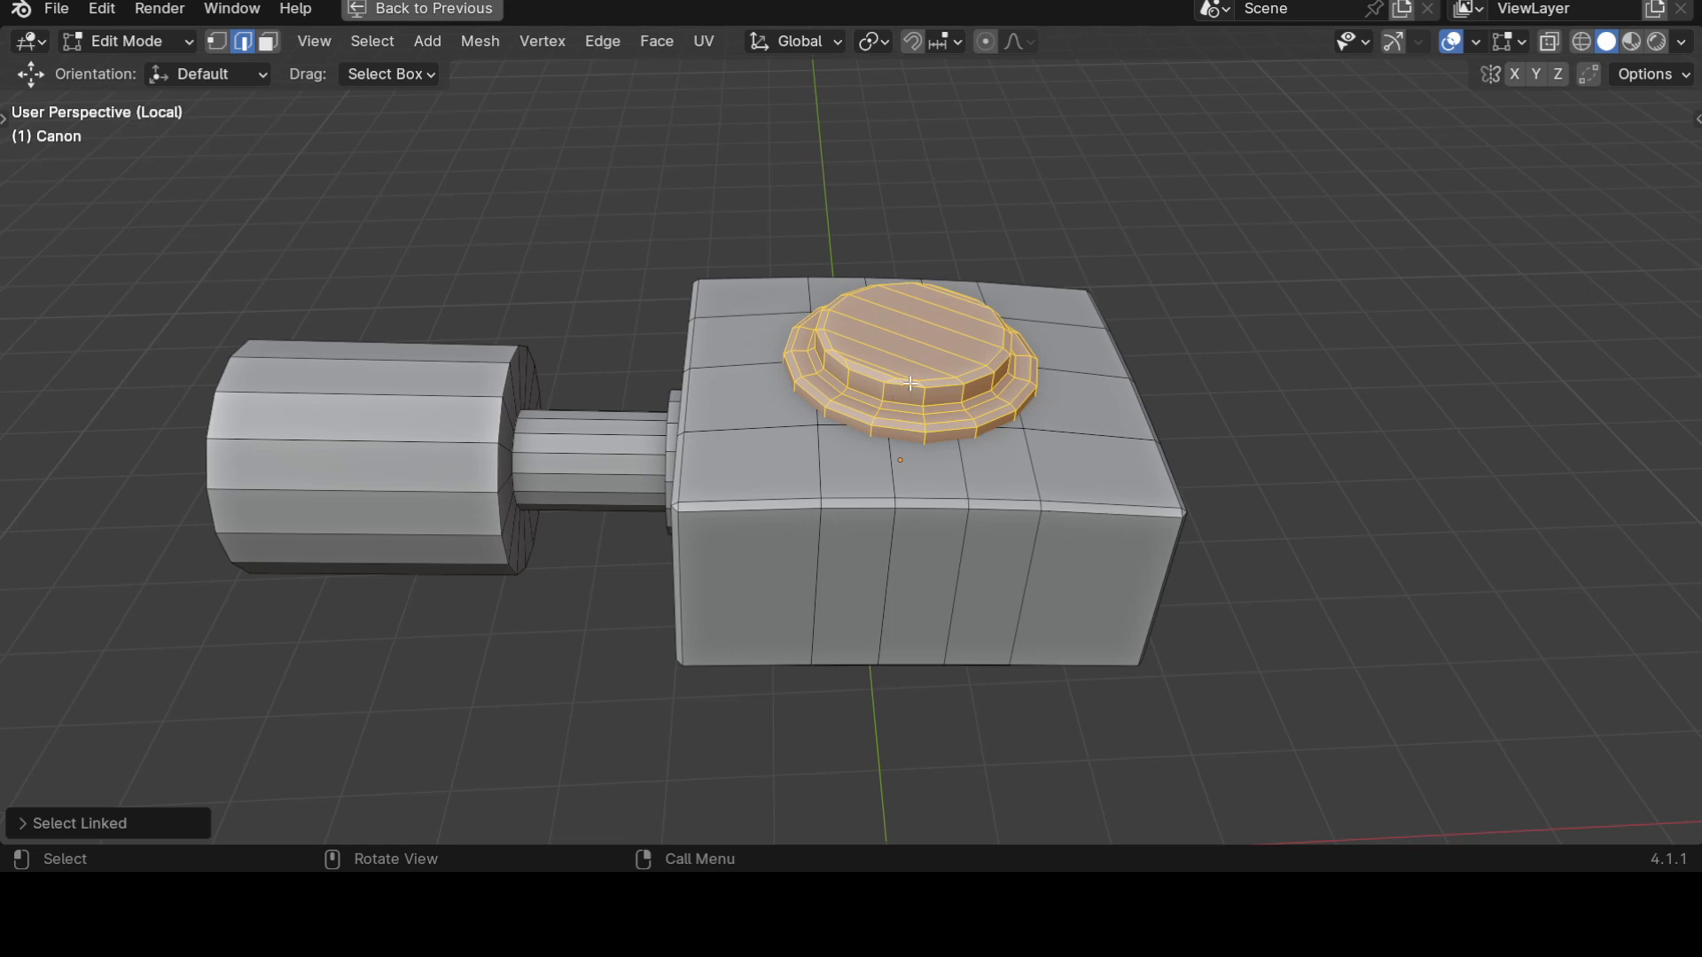
middle_drag(899, 330, 904, 259)
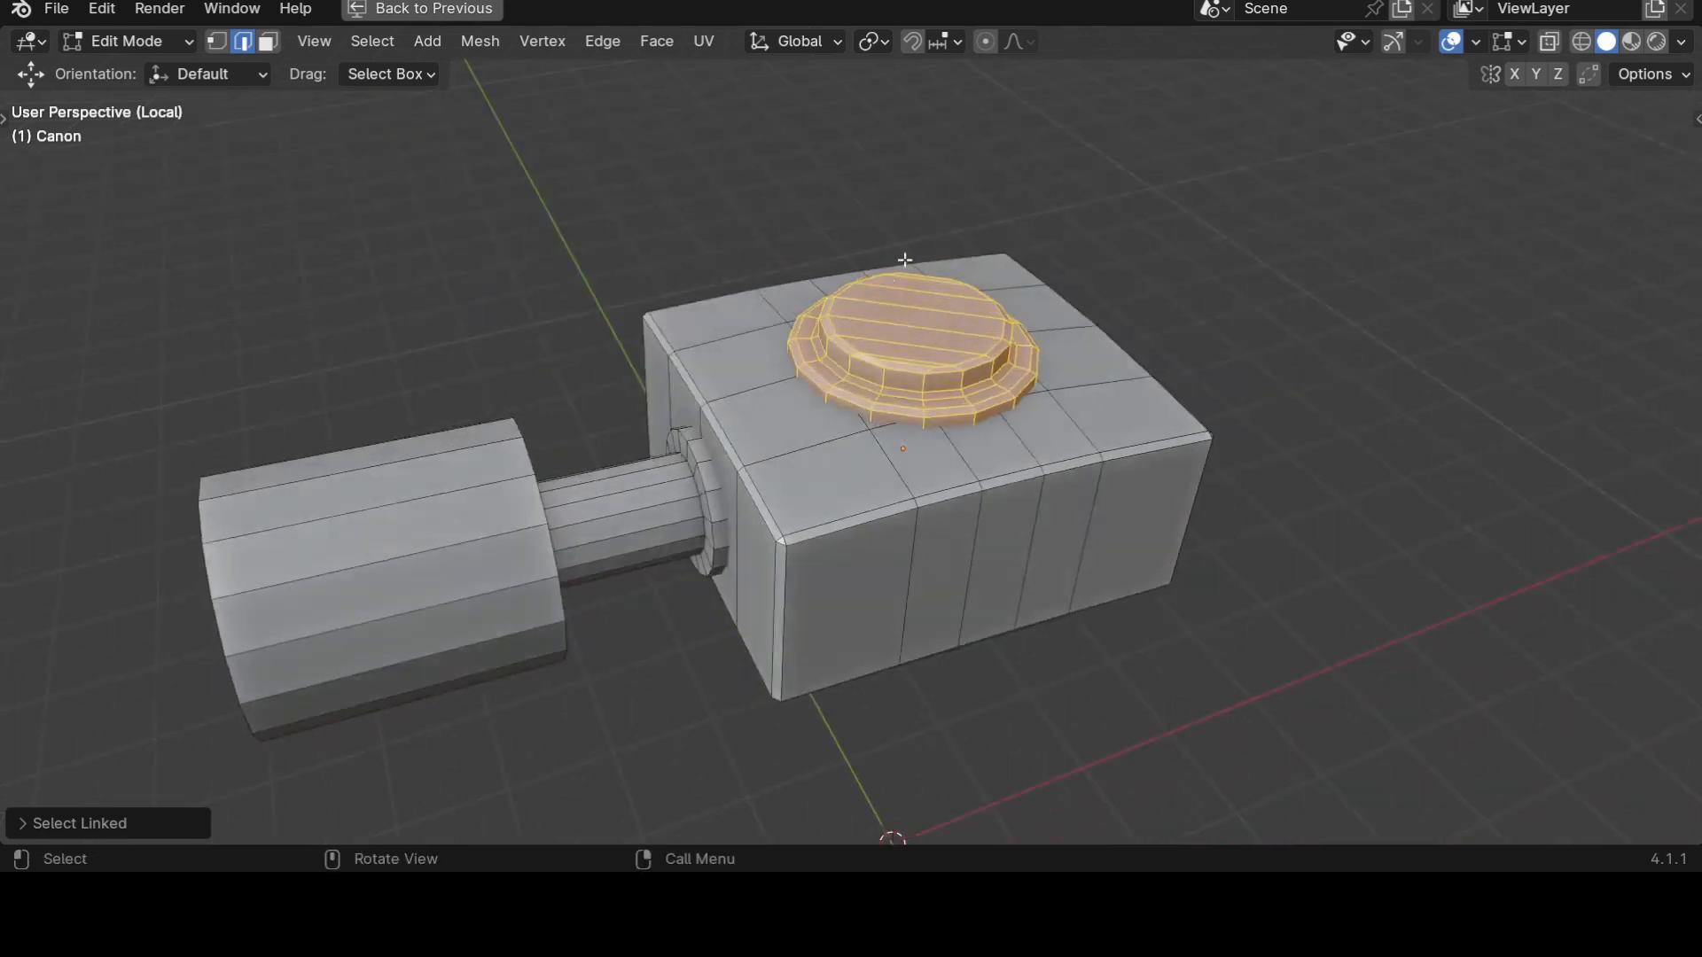
middle_drag(1087, 333, 1102, 477)
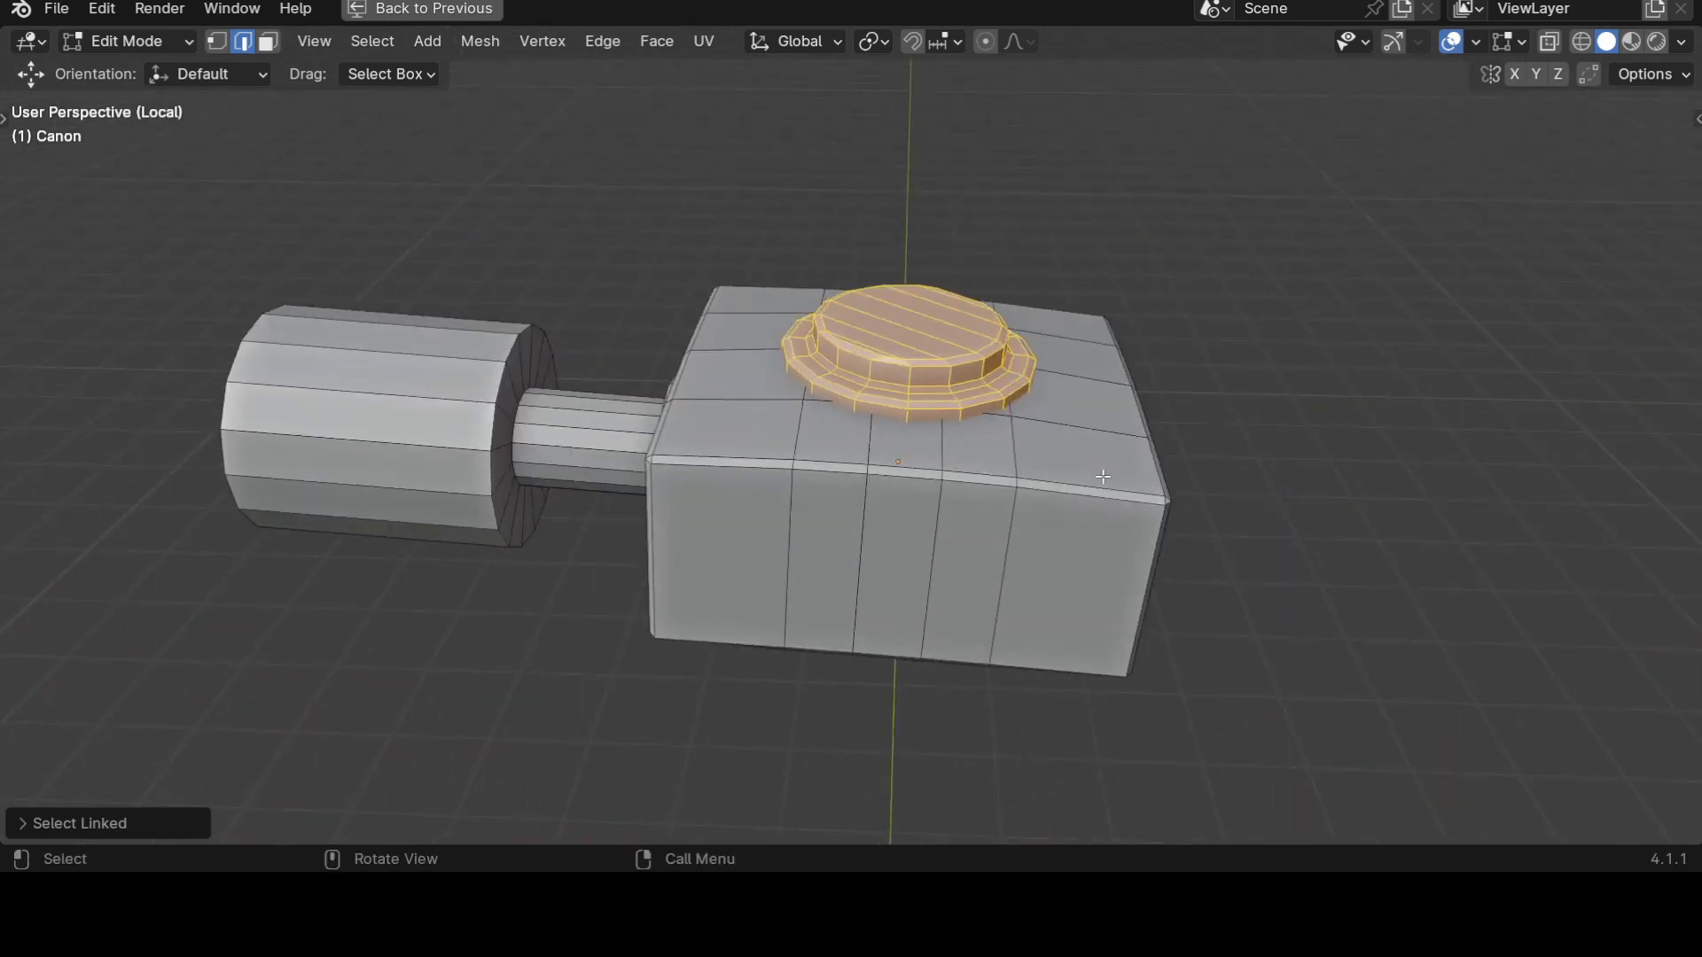
key(KP_Divide)
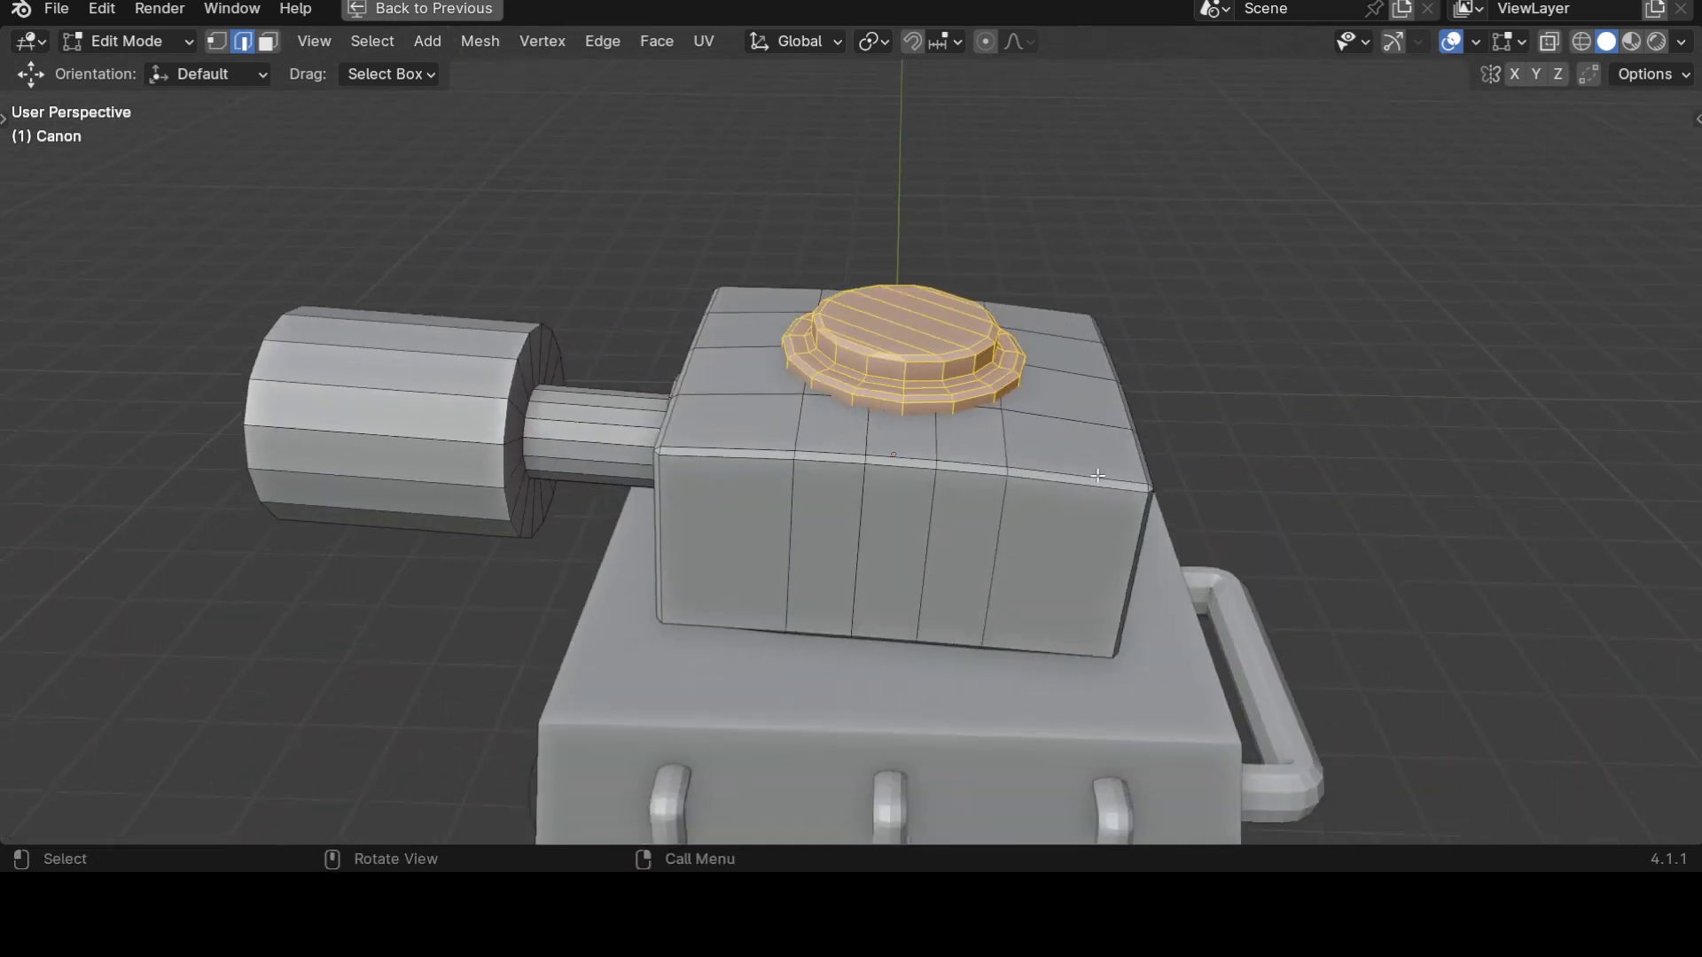
key(KP_Divide)
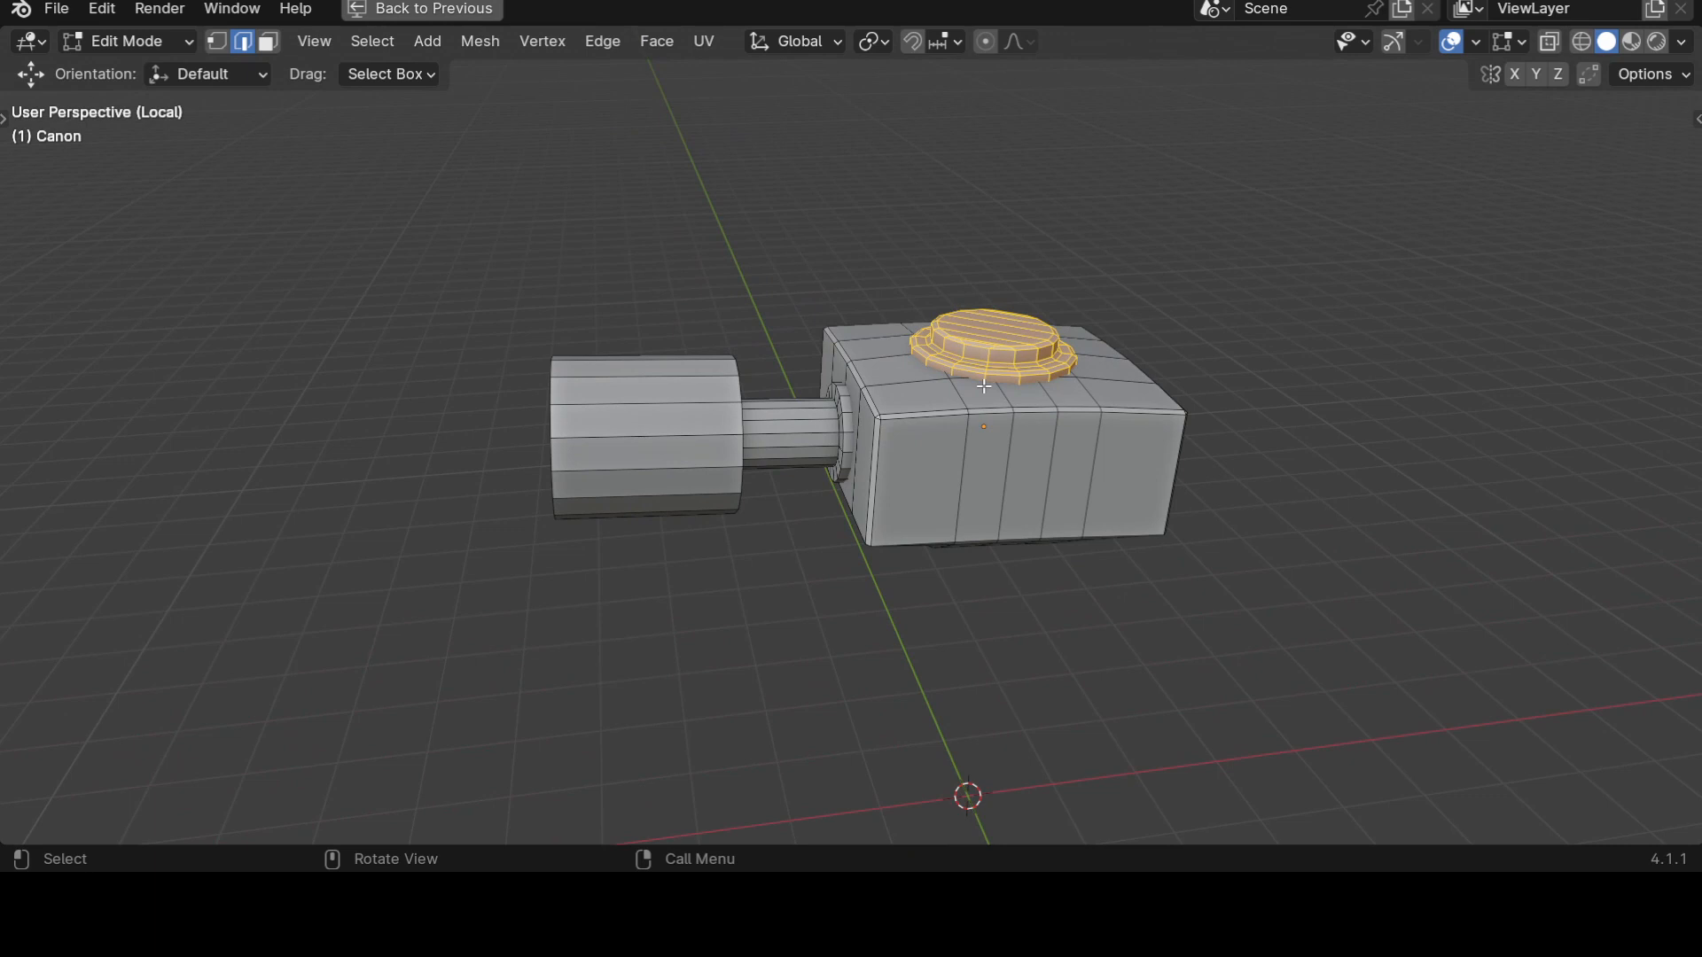
Hide everything except the hatch, clear the selection and frame the hatch in the viewport.
key(shift+h)
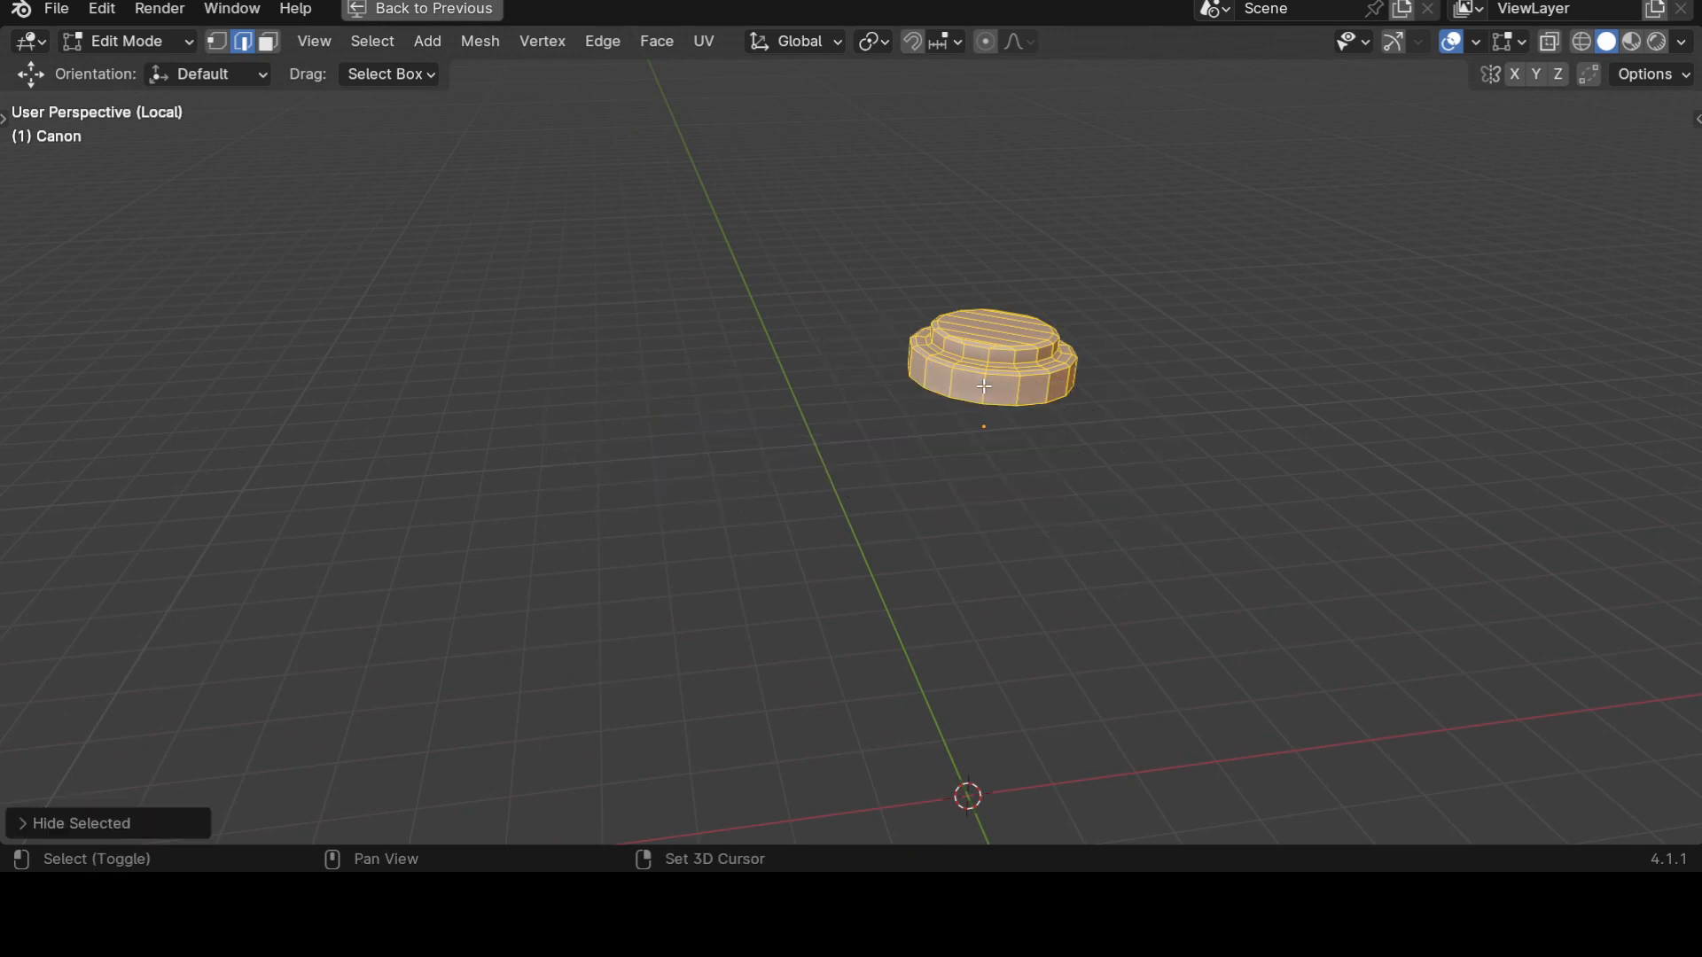
click(1004, 446)
middle_drag(1049, 593, 1125, 593)
scroll(1276, 403, up, 3)
scroll(1218, 480, up, 3)
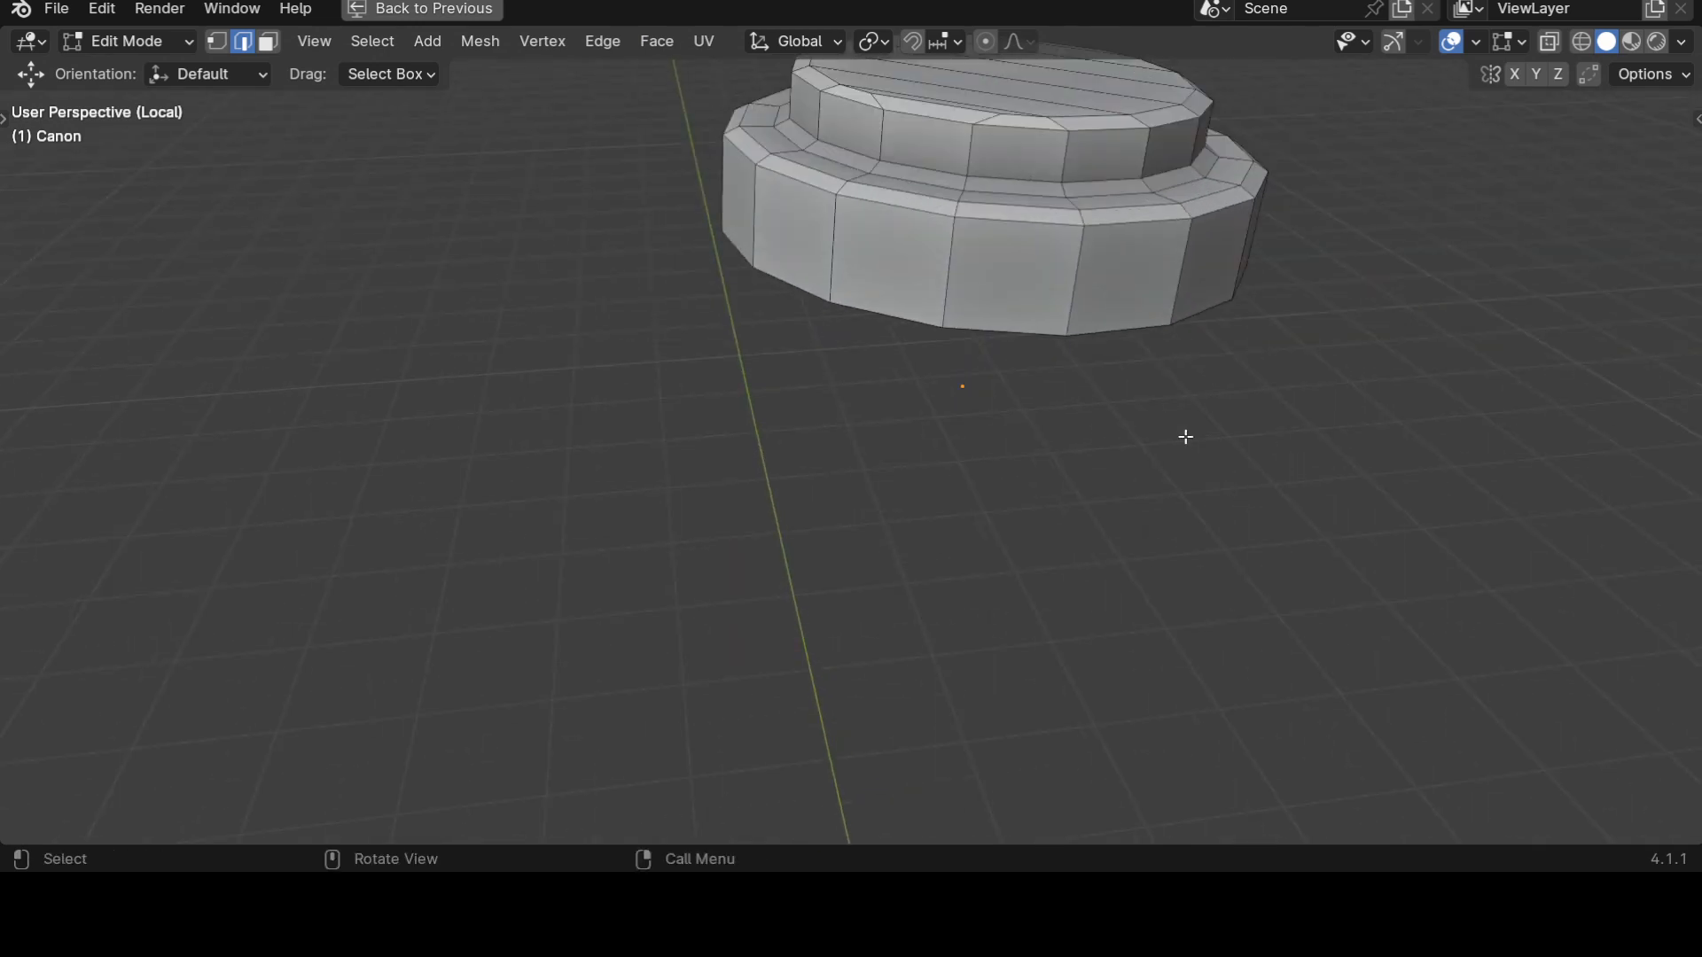
key(Home)
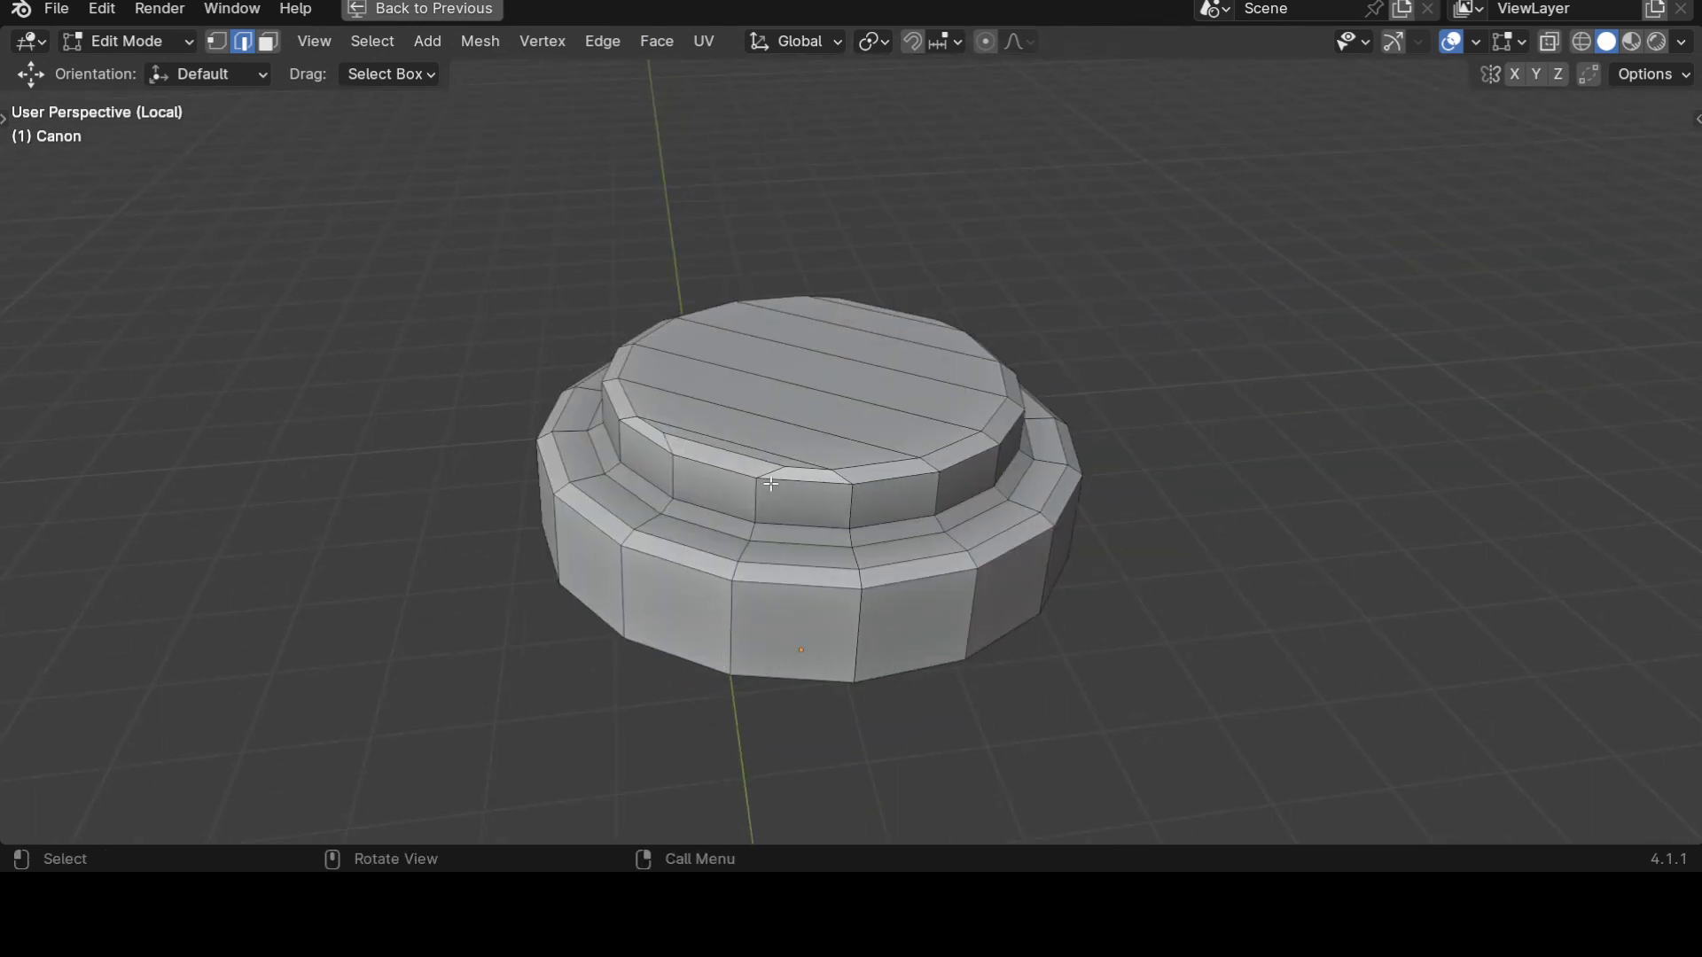
Select one continuous column of edges on the hatch's side, from the base up to the top cap.
scroll(772, 489, up, 3)
scroll(837, 627, down, 2)
middle_drag(813, 560, 745, 561)
click(659, 565)
shift+click(679, 456)
shift+click(700, 376)
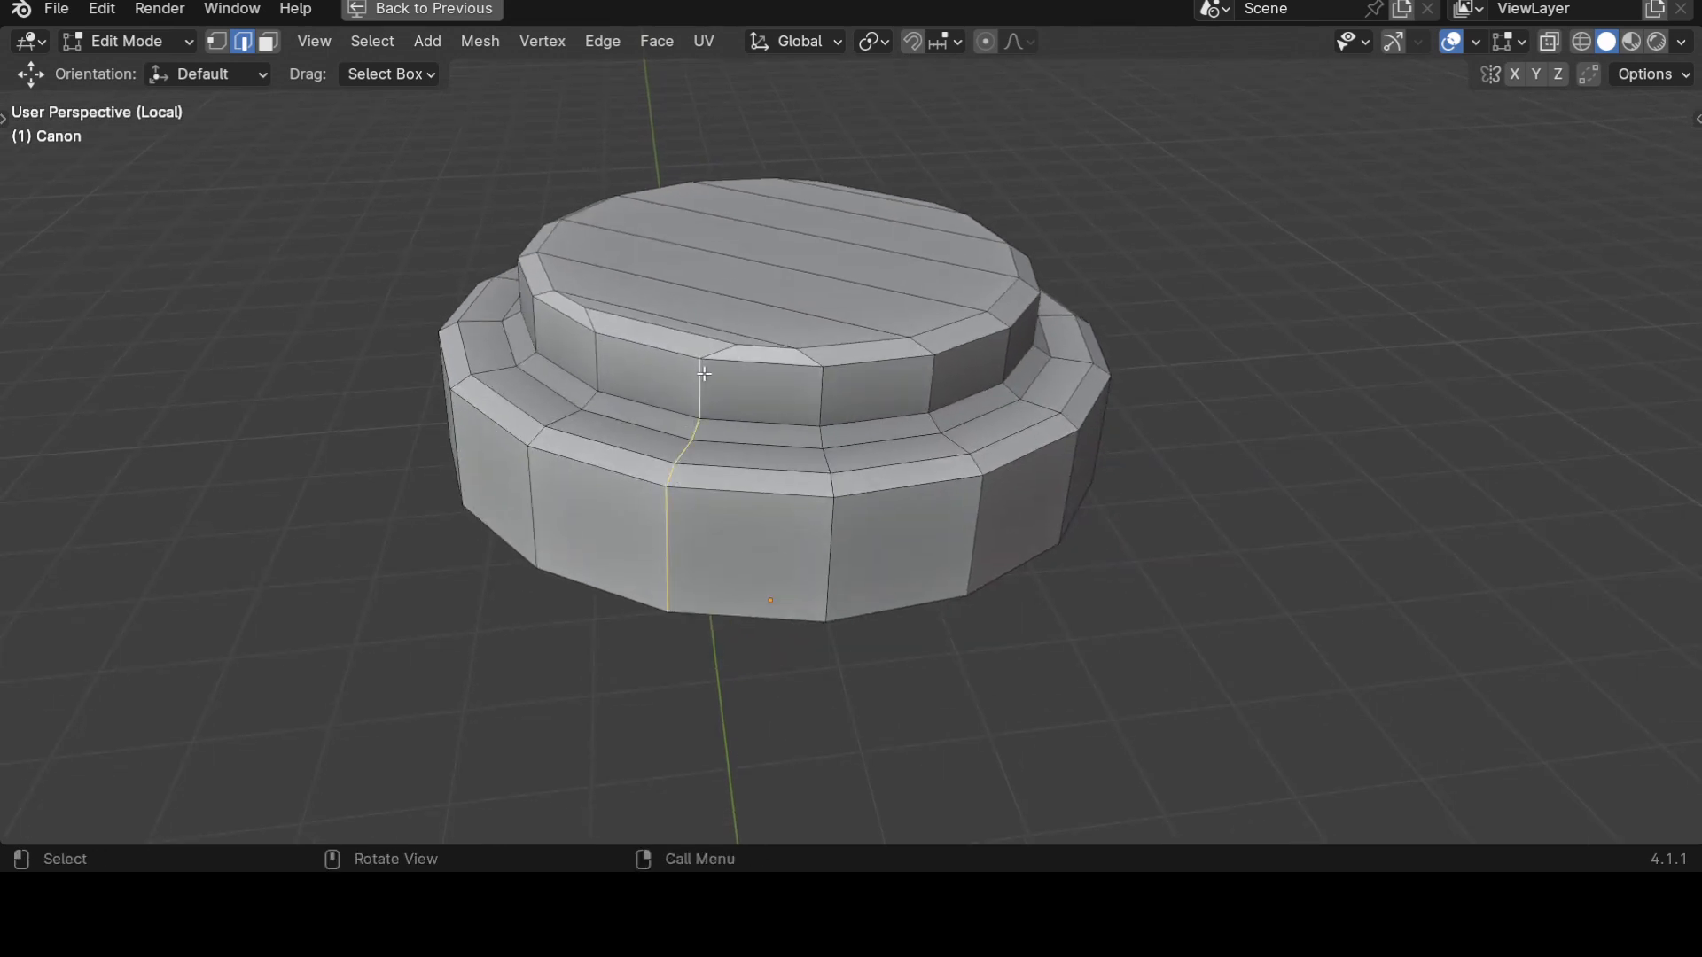
middle_drag(795, 481, 858, 538)
middle_drag(1052, 588, 1028, 590)
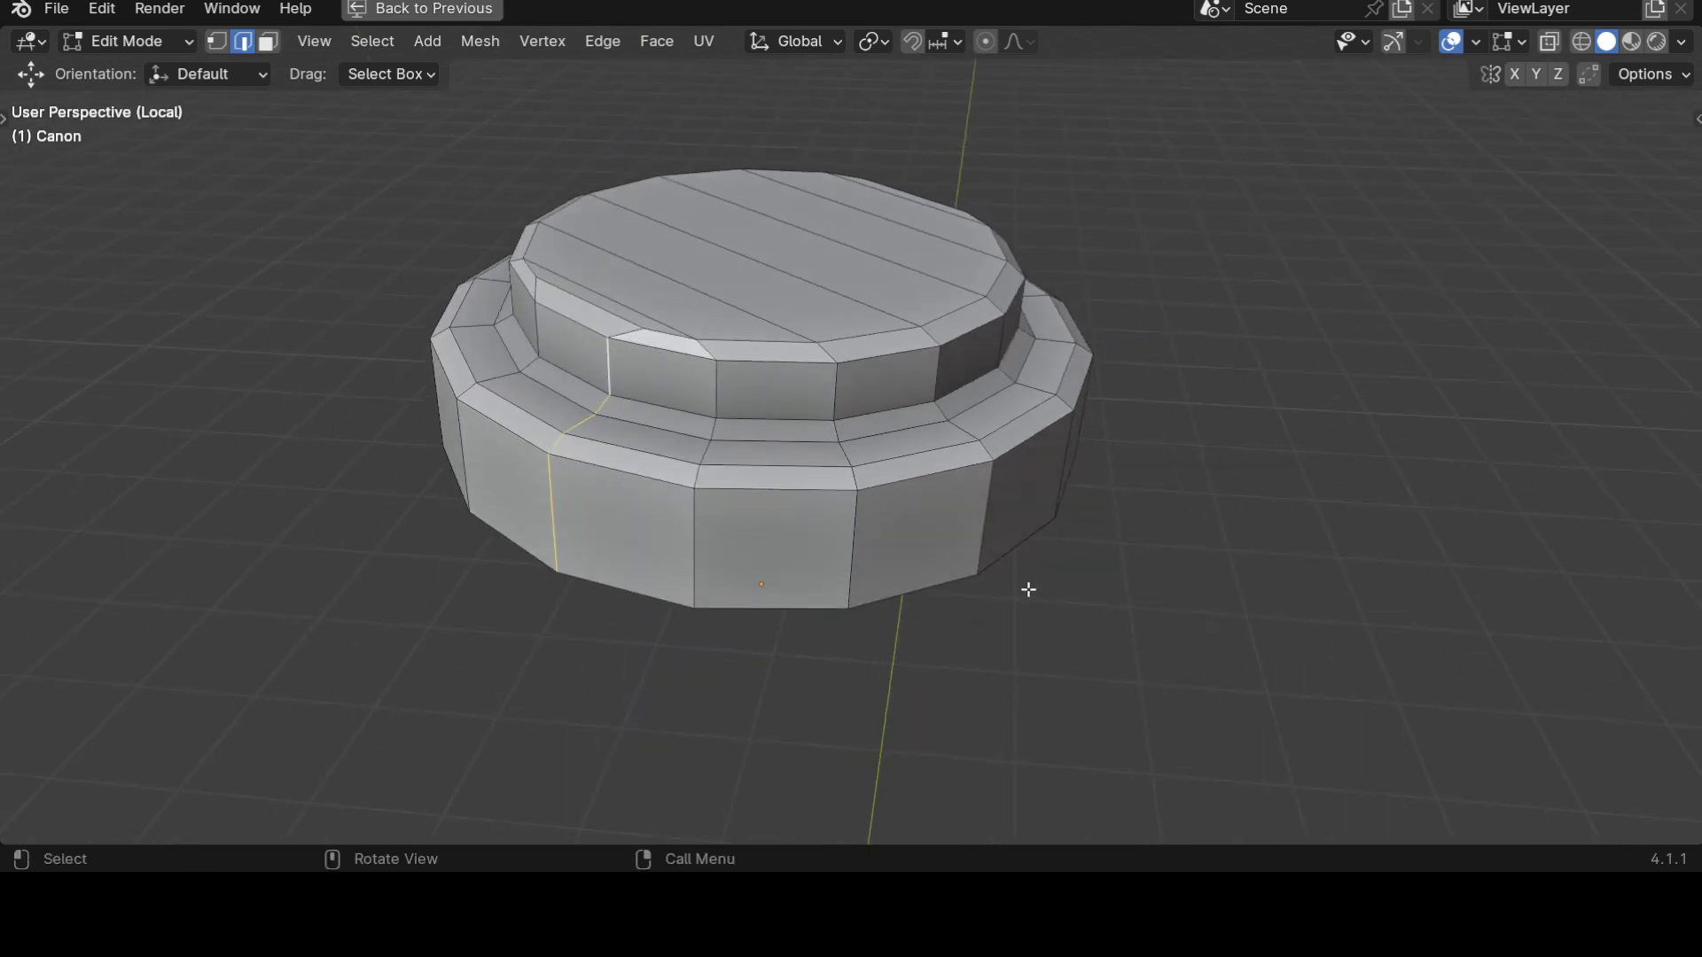
Select the edge rings crossing the hatch's outer wall, stepped ledge and upper wall.
key(ctrl)
key(alt)
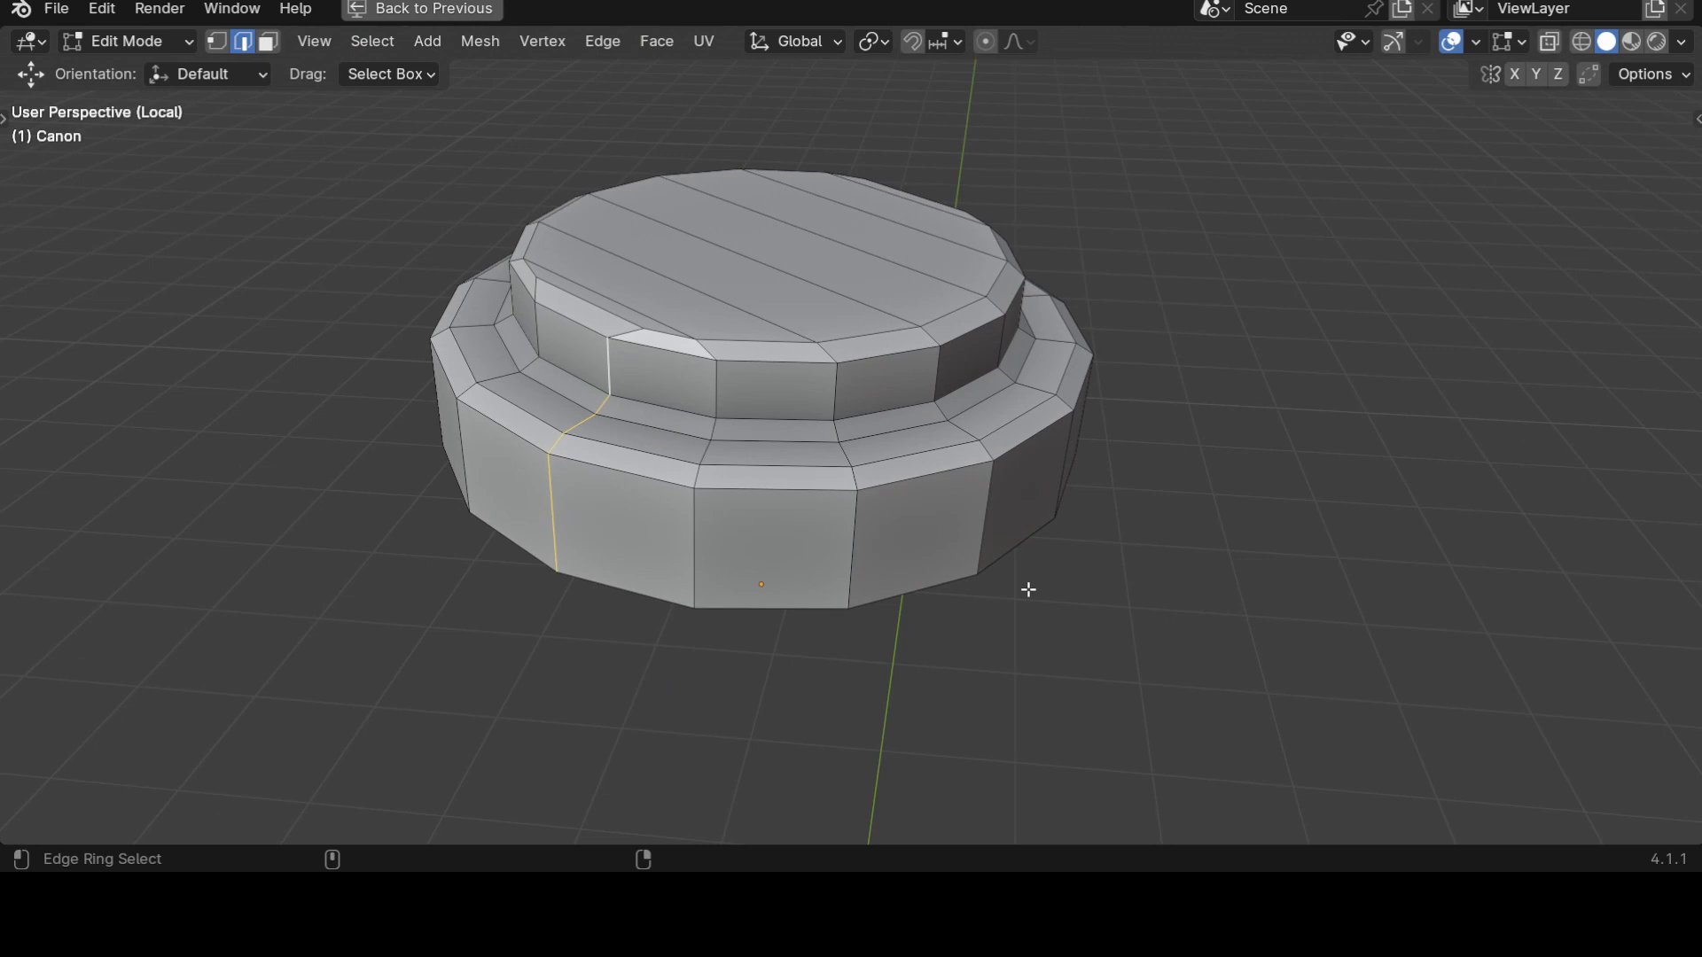
ctrl+alt+click(693, 551)
middle_drag(915, 578, 679, 539)
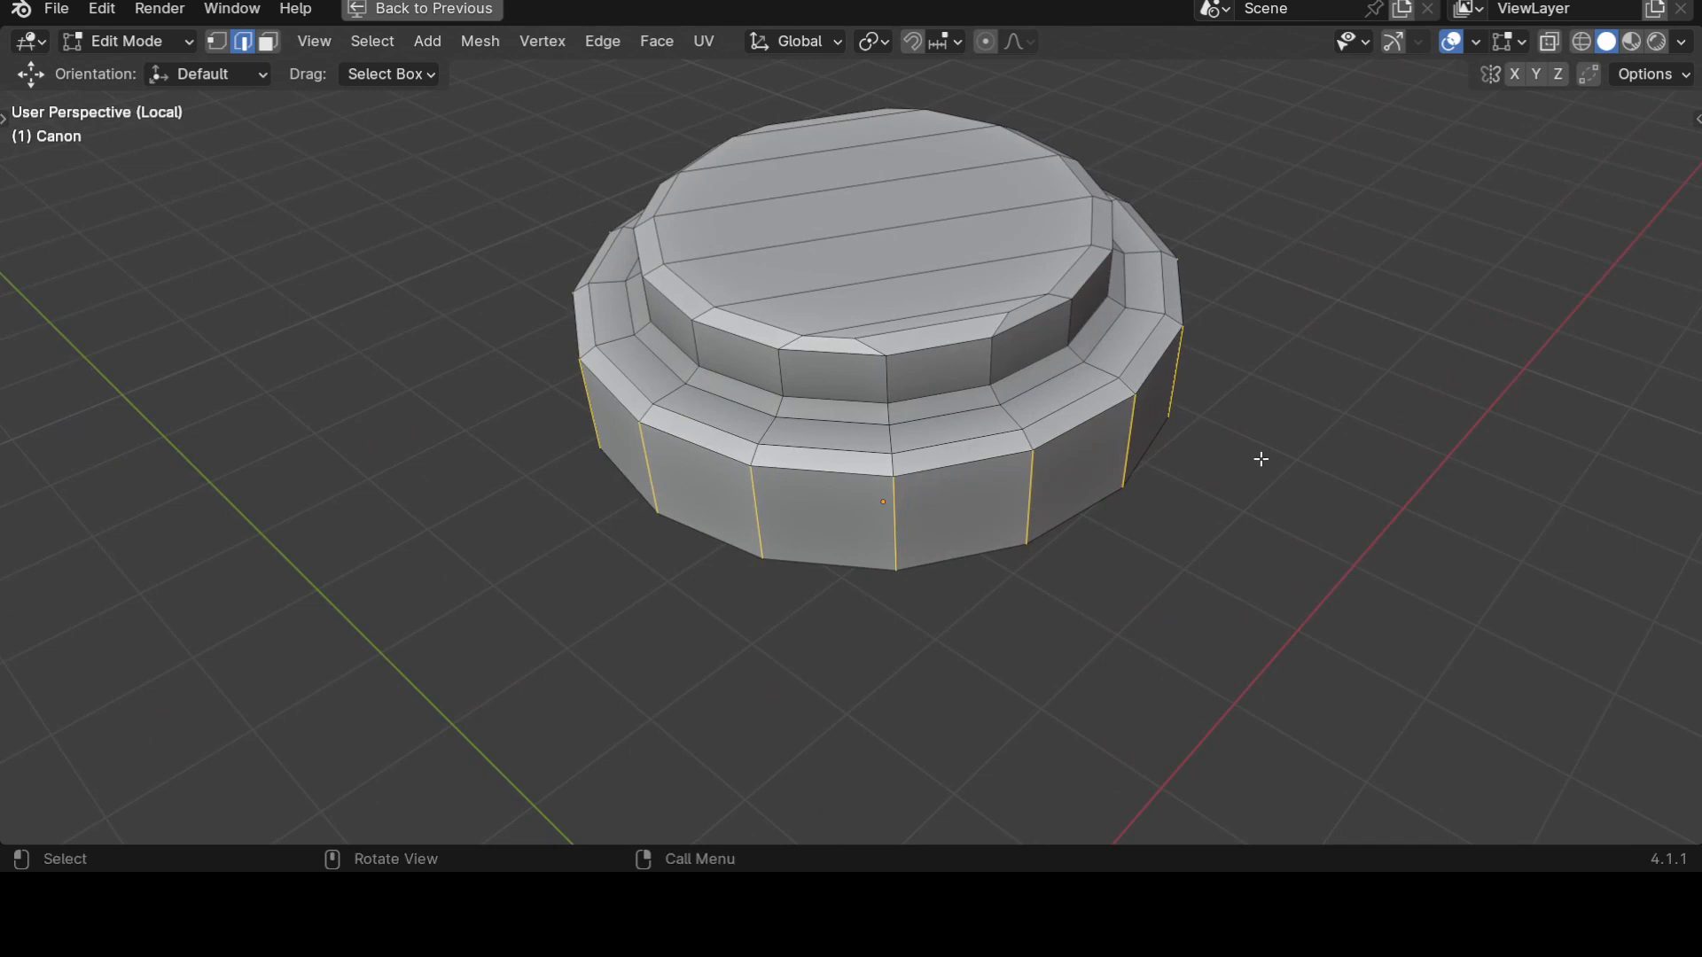
ctrl+alt+shift+click(766, 433)
ctrl+alt+shift+click(783, 375)
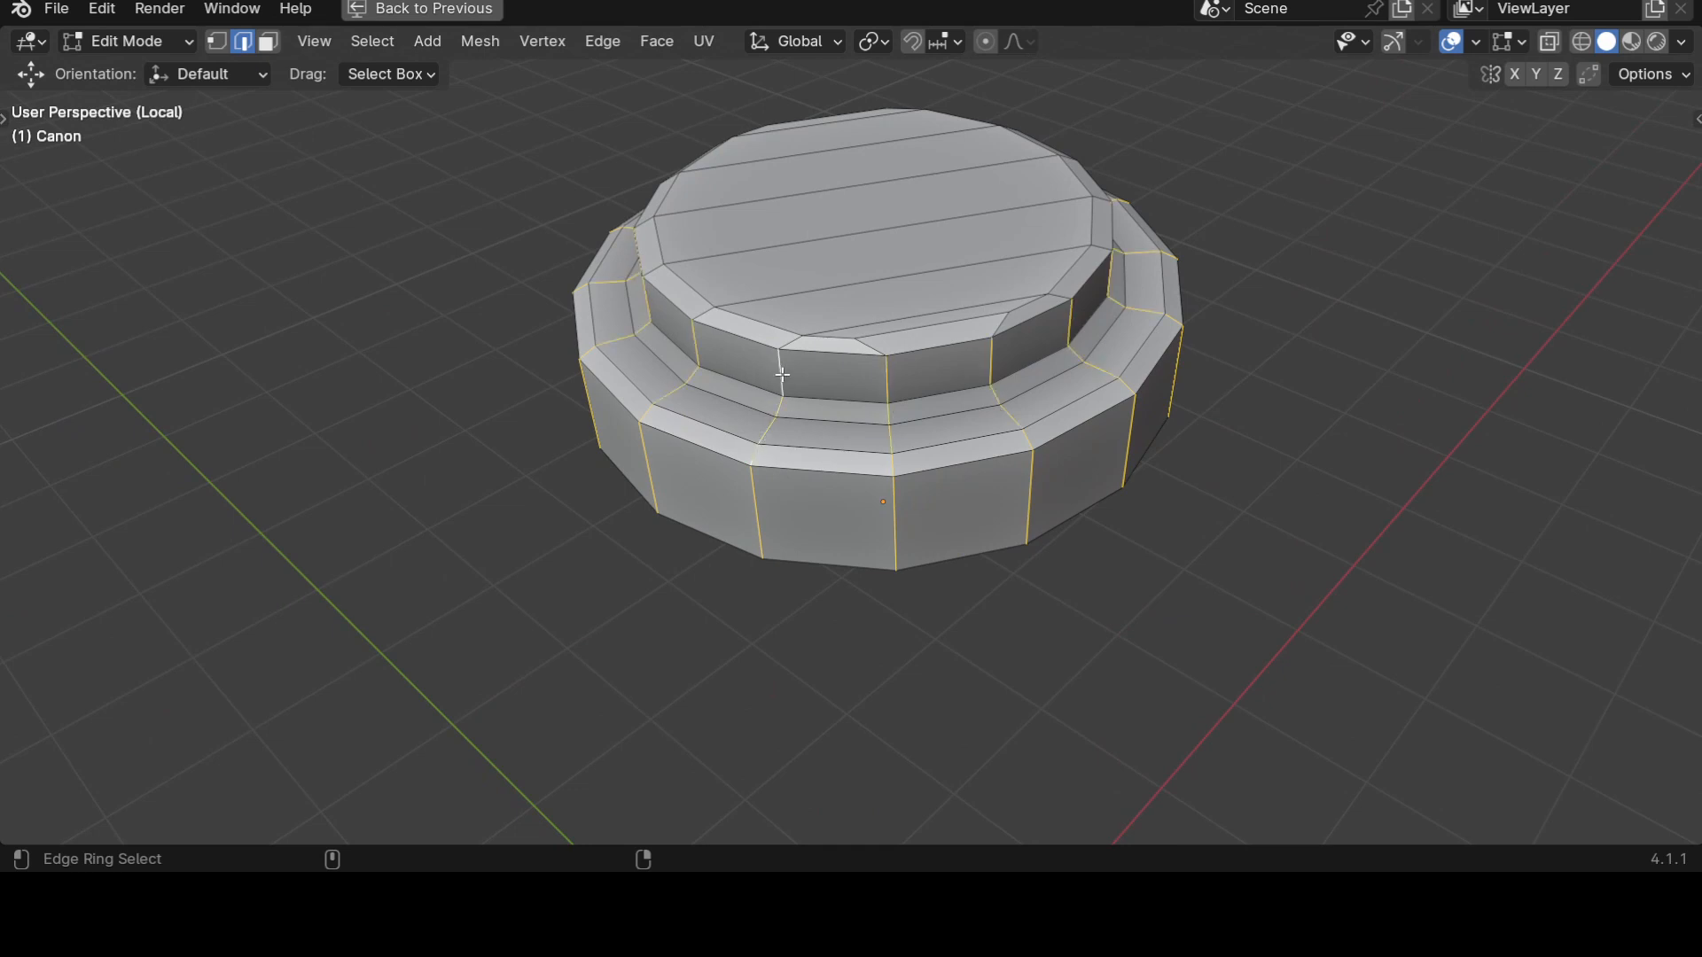
middle_drag(912, 528, 1200, 600)
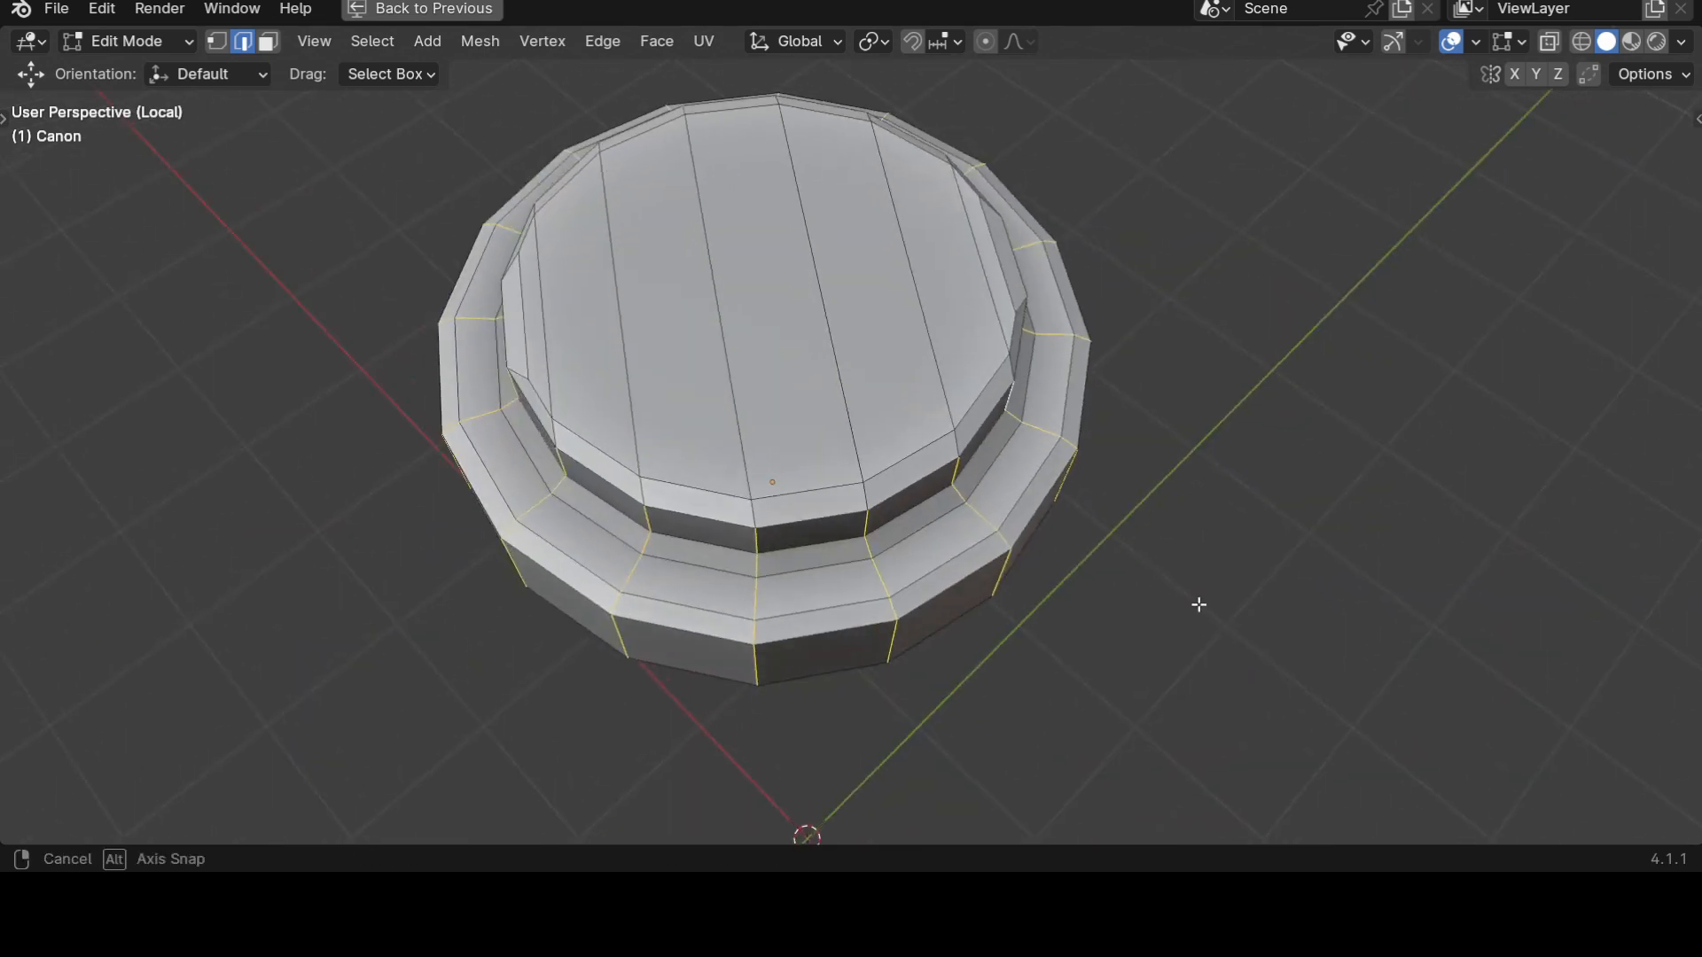
Mark the hatch's selected ring edges as seams.
scroll(1054, 635, down, 2)
middle_drag(1054, 636, 1048, 532)
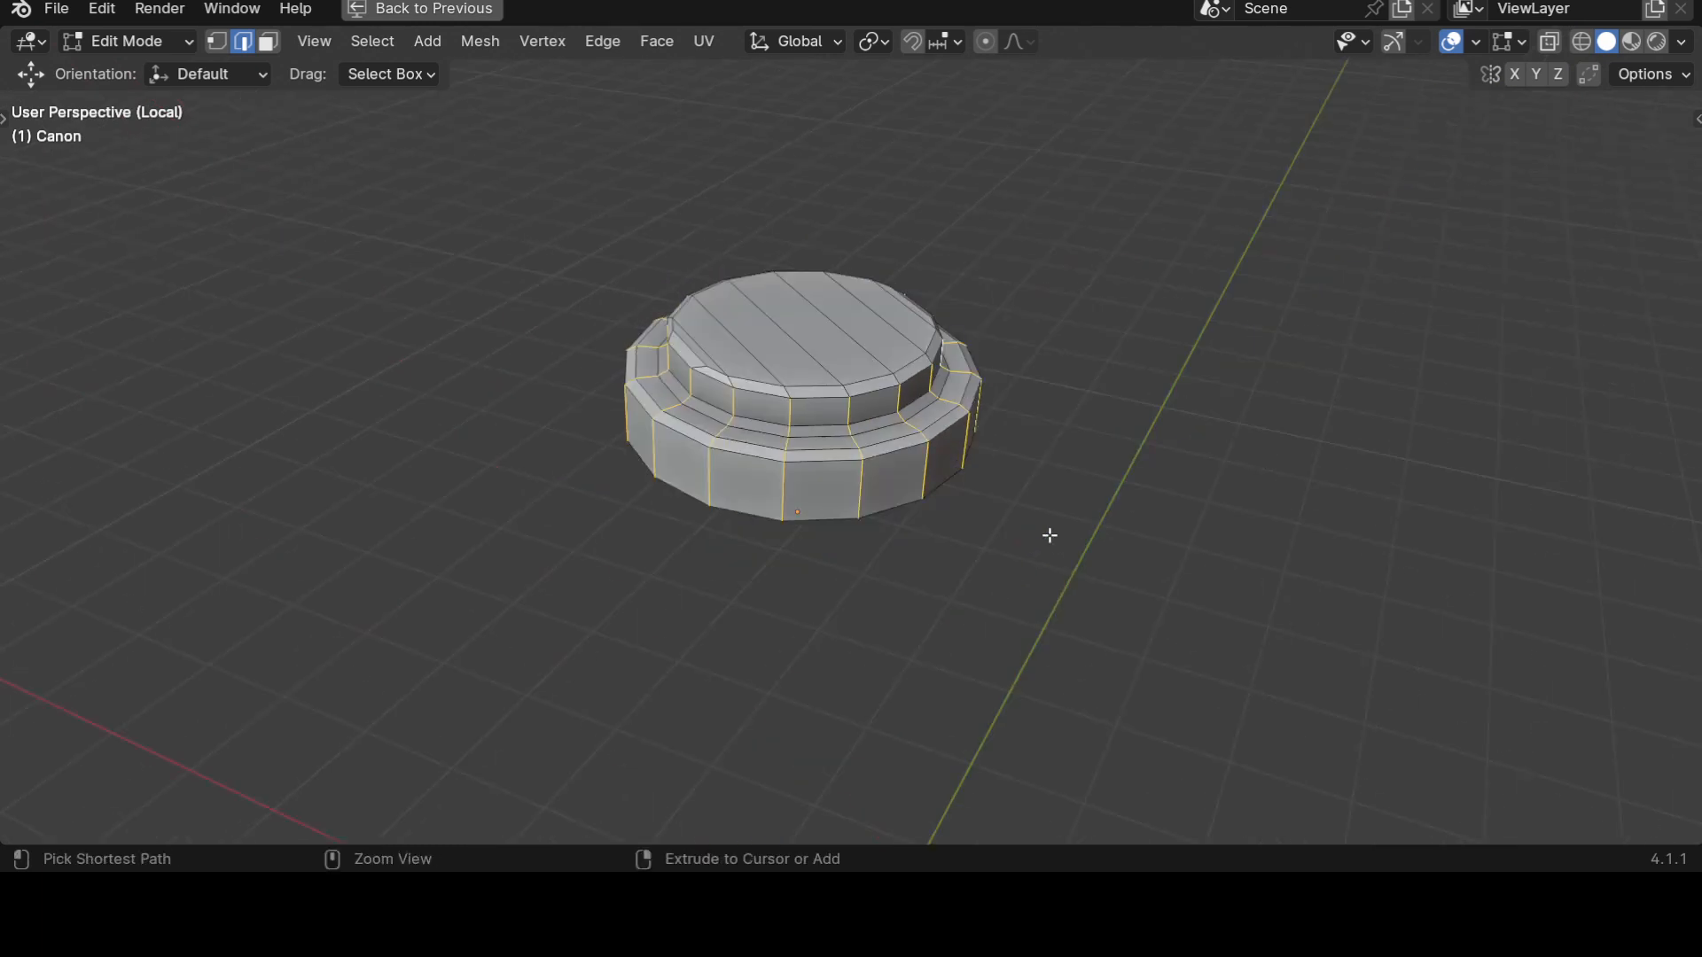
key(ctrl+e)
click(1050, 534)
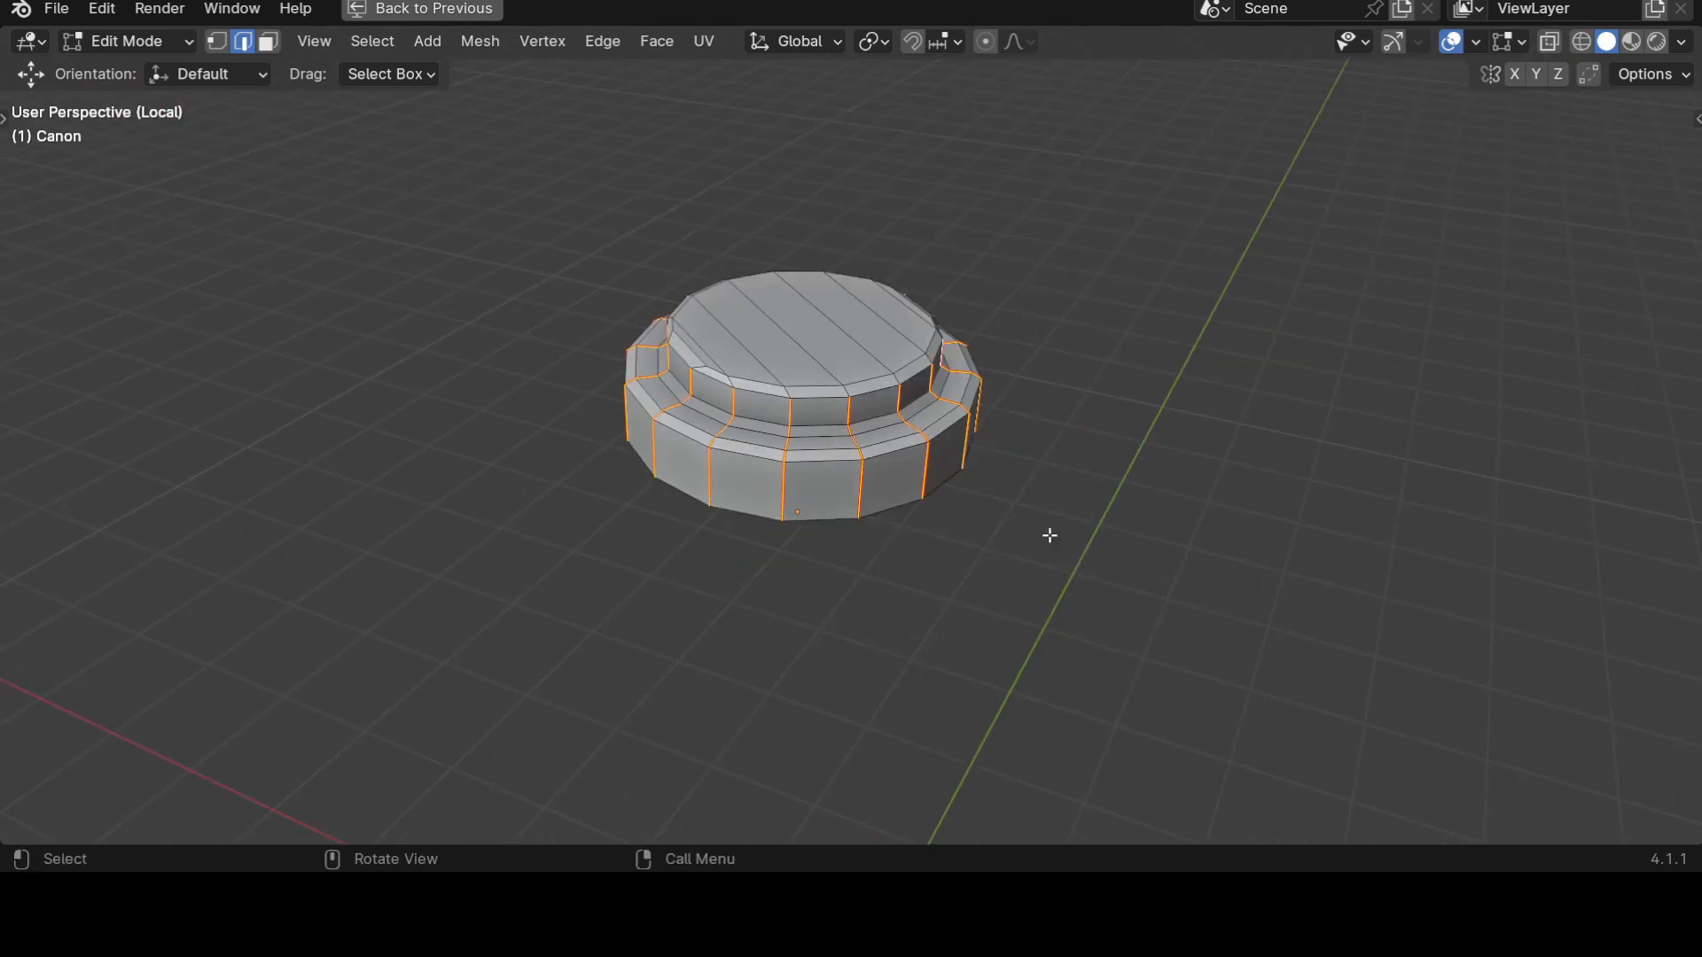
Restore the split layout with the UV editor, select the whole hatch and unwrap it.
key(ctrl+space)
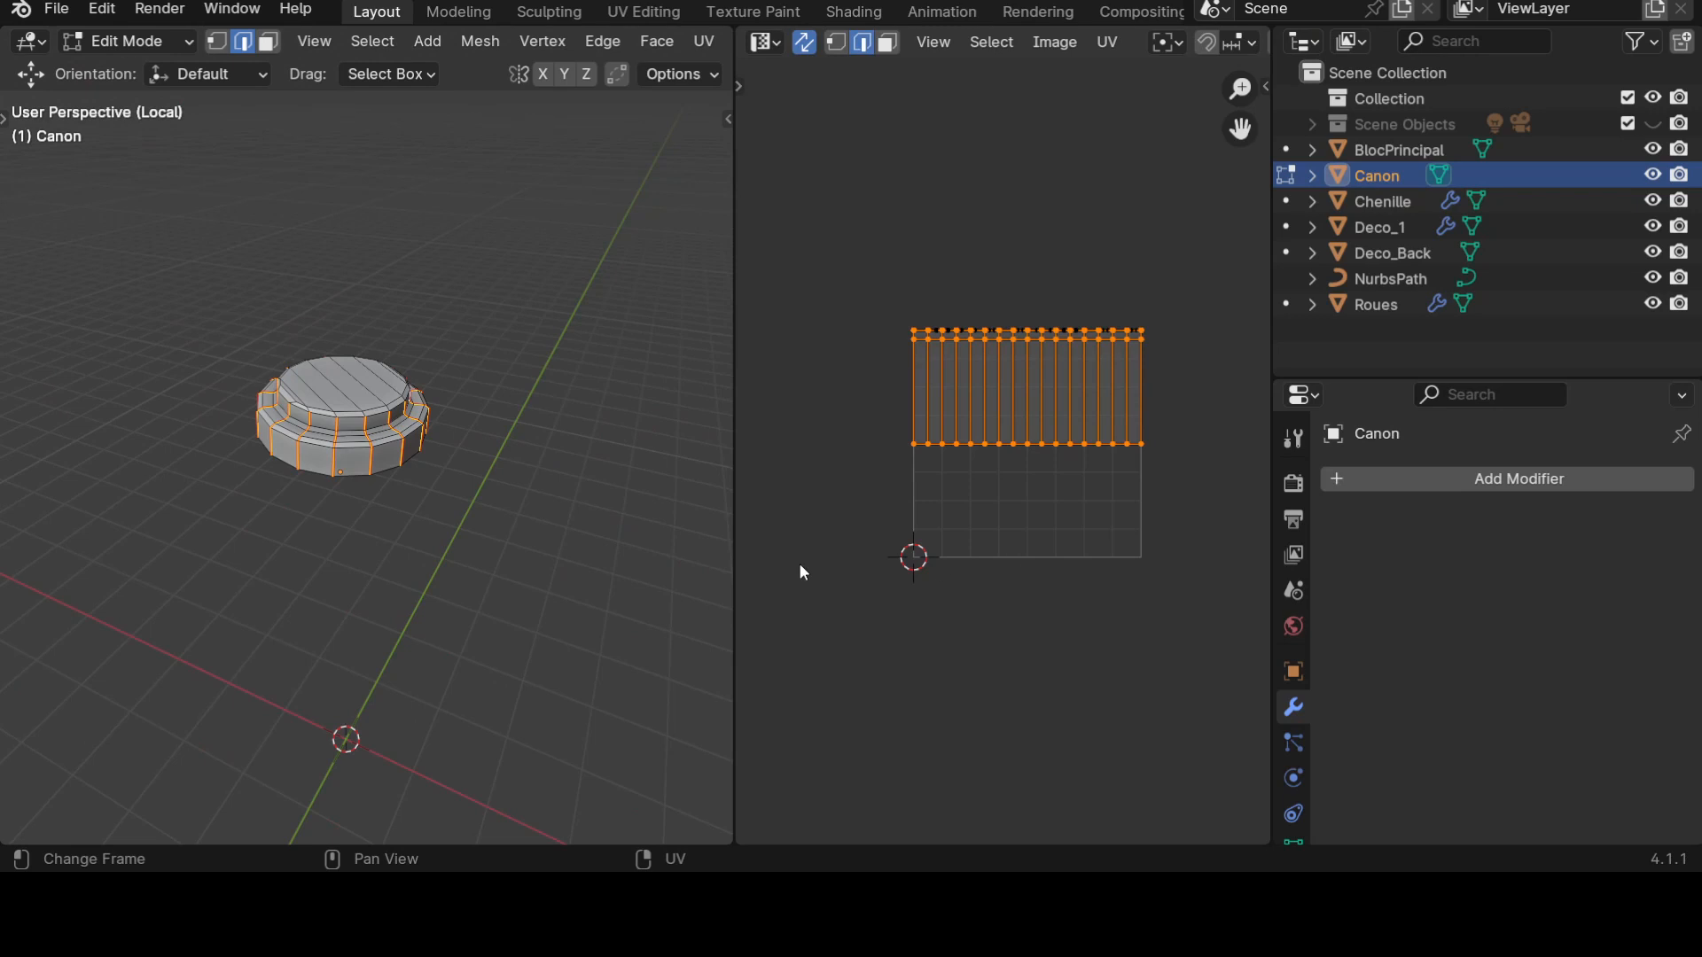
key(a)
key(u)
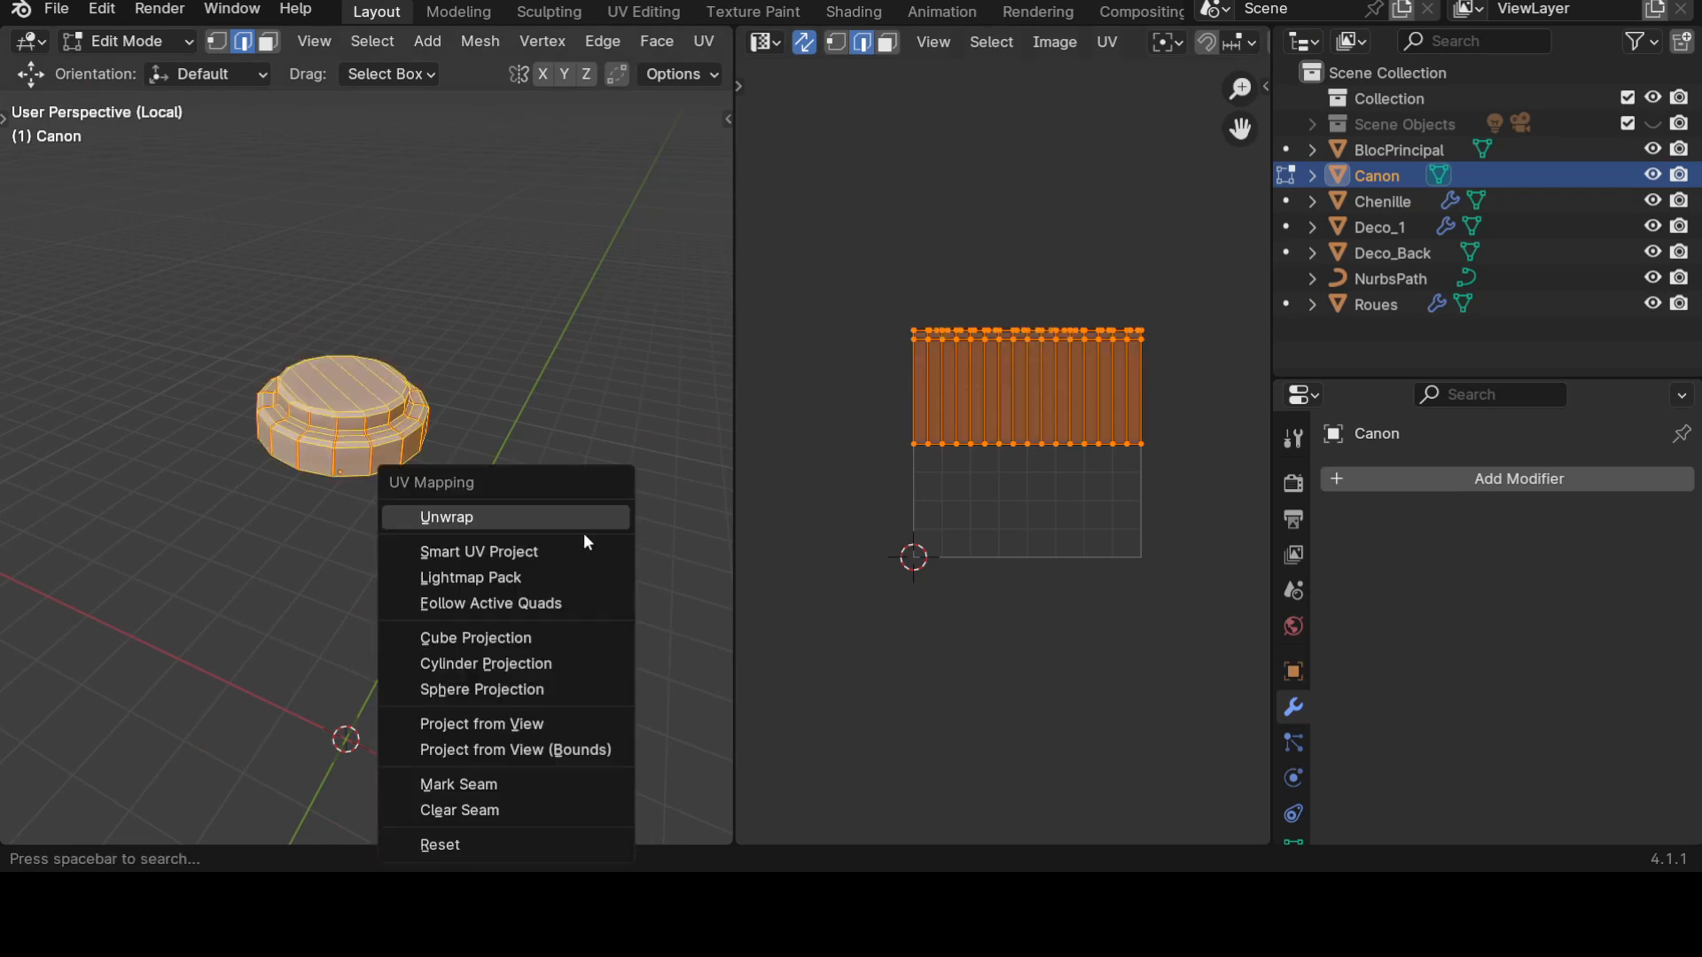
click(577, 532)
scroll(919, 549, up, 3)
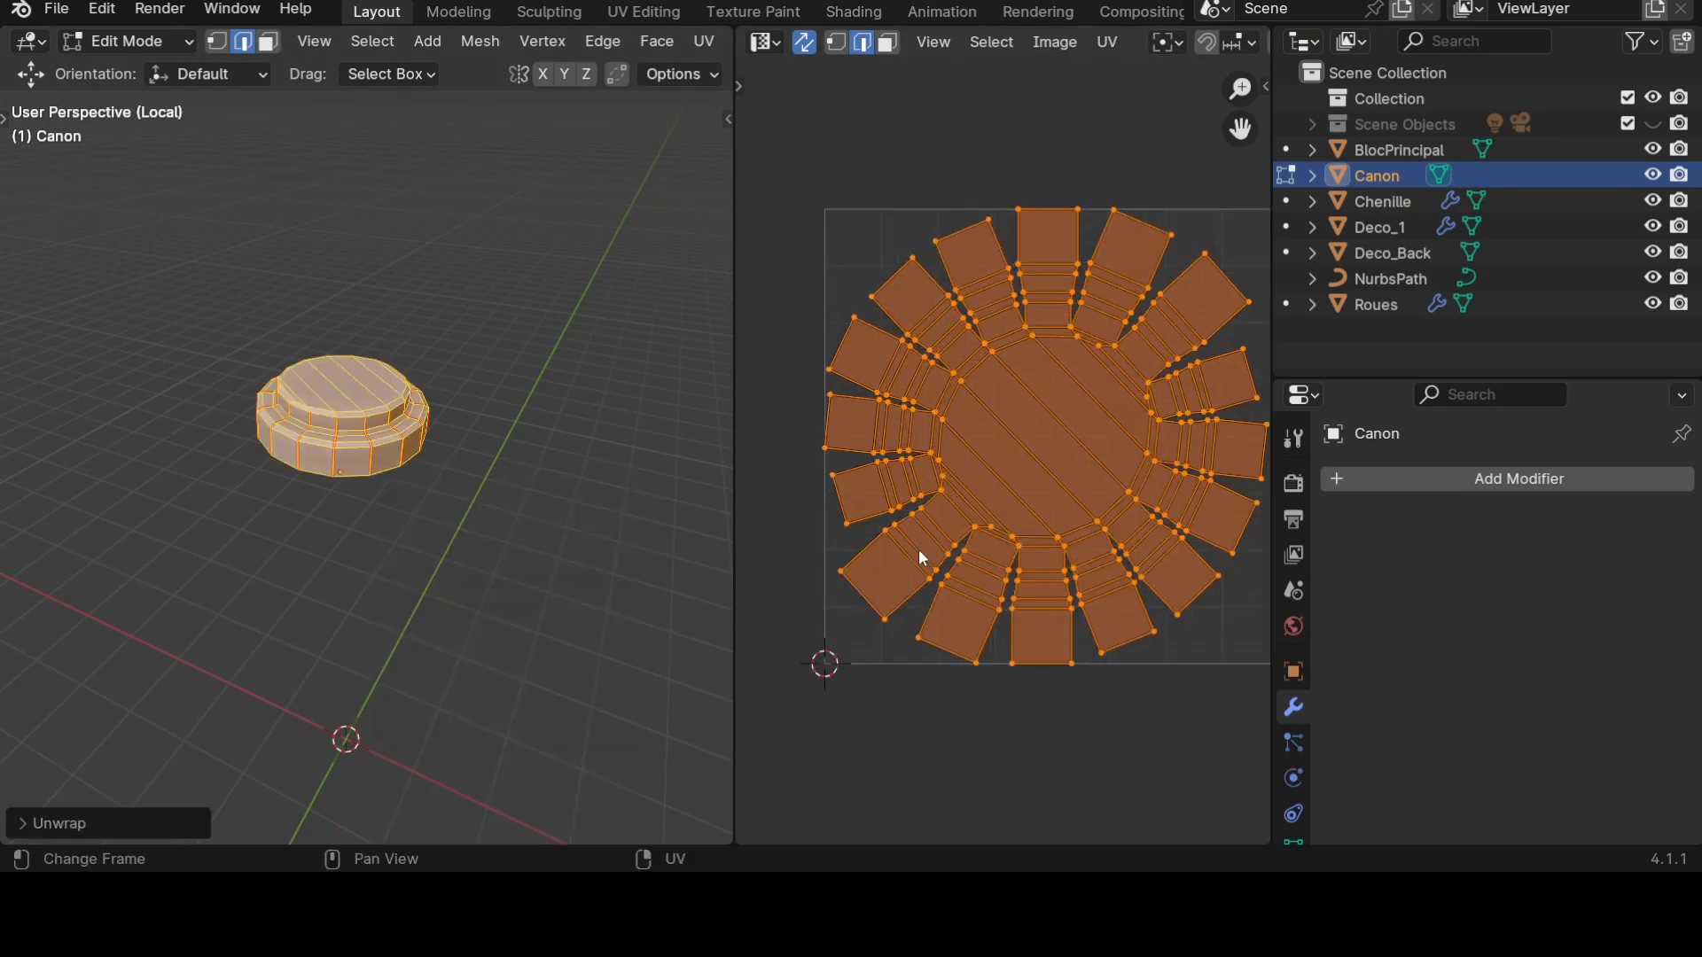
scroll(480, 548, down, 2)
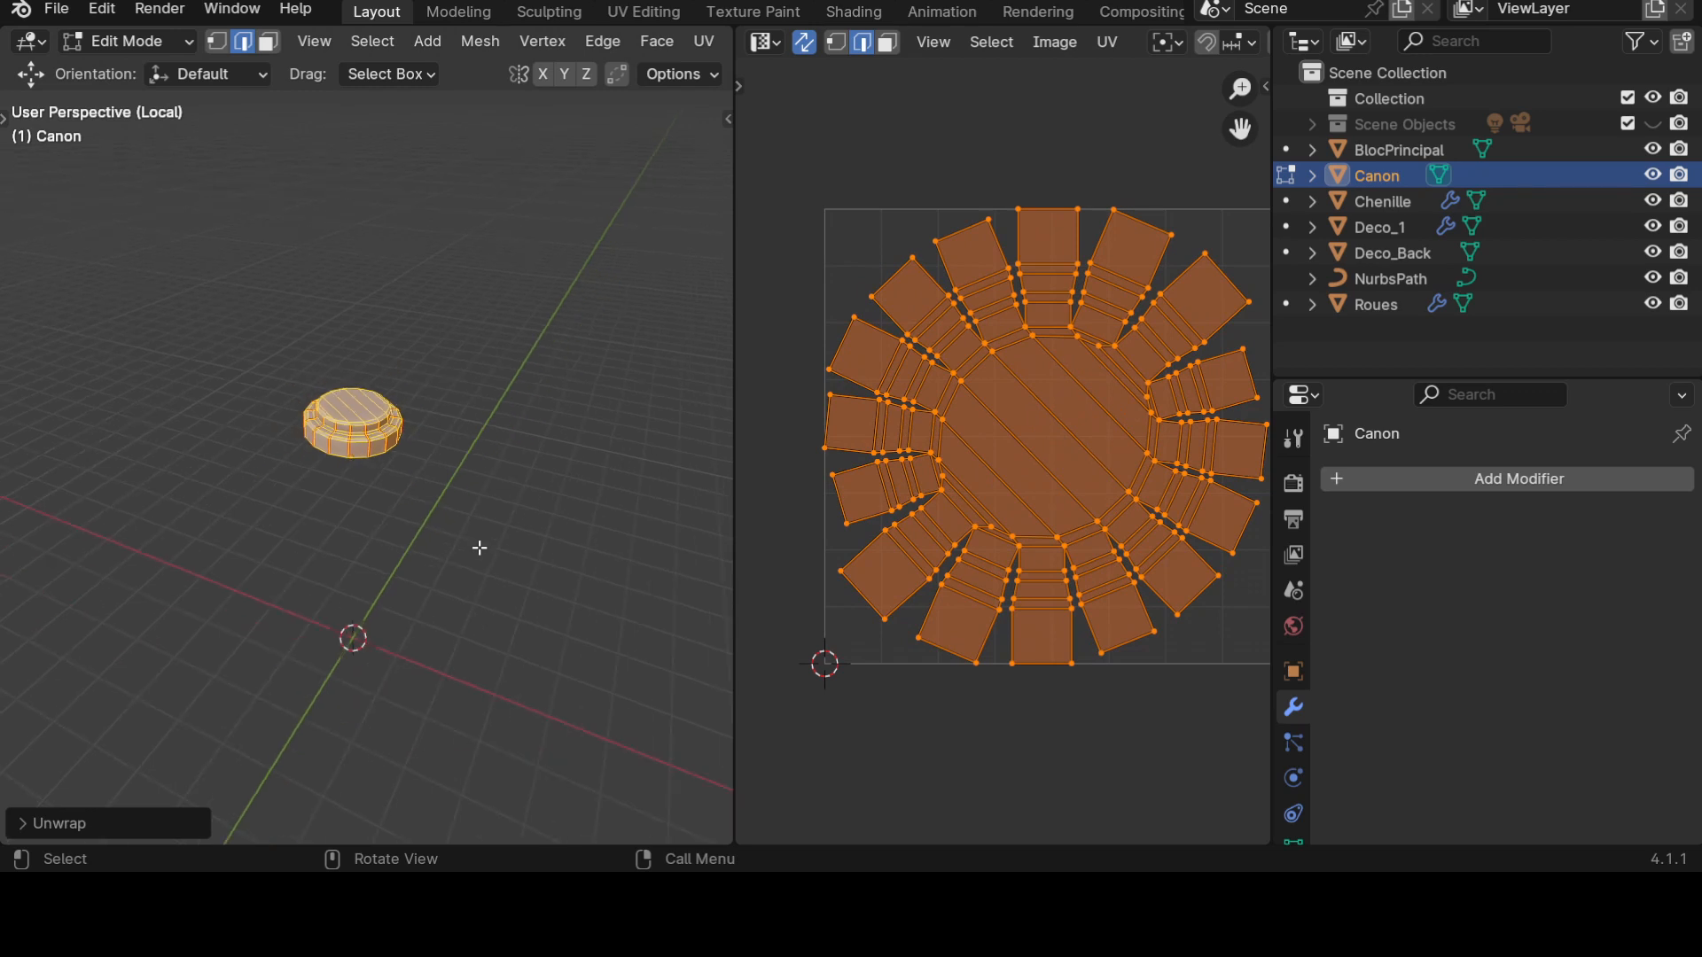
Reveal the hidden turret and barrel geometry and clear the selection.
key(alt+h)
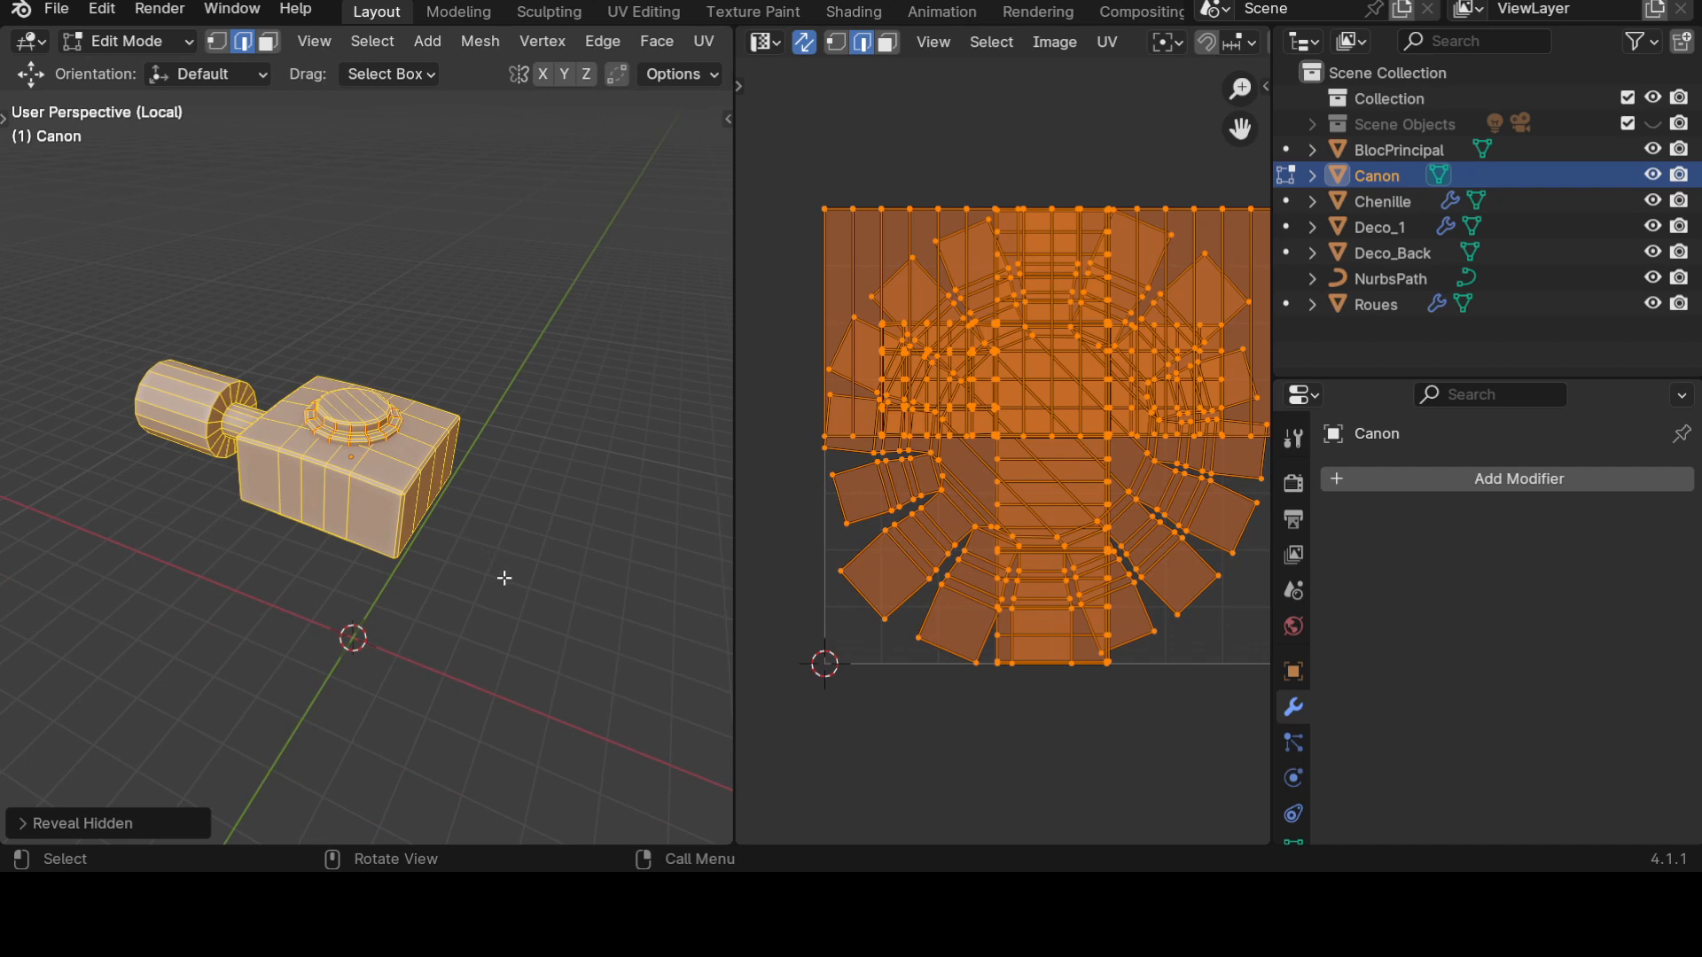
key(alt+a)
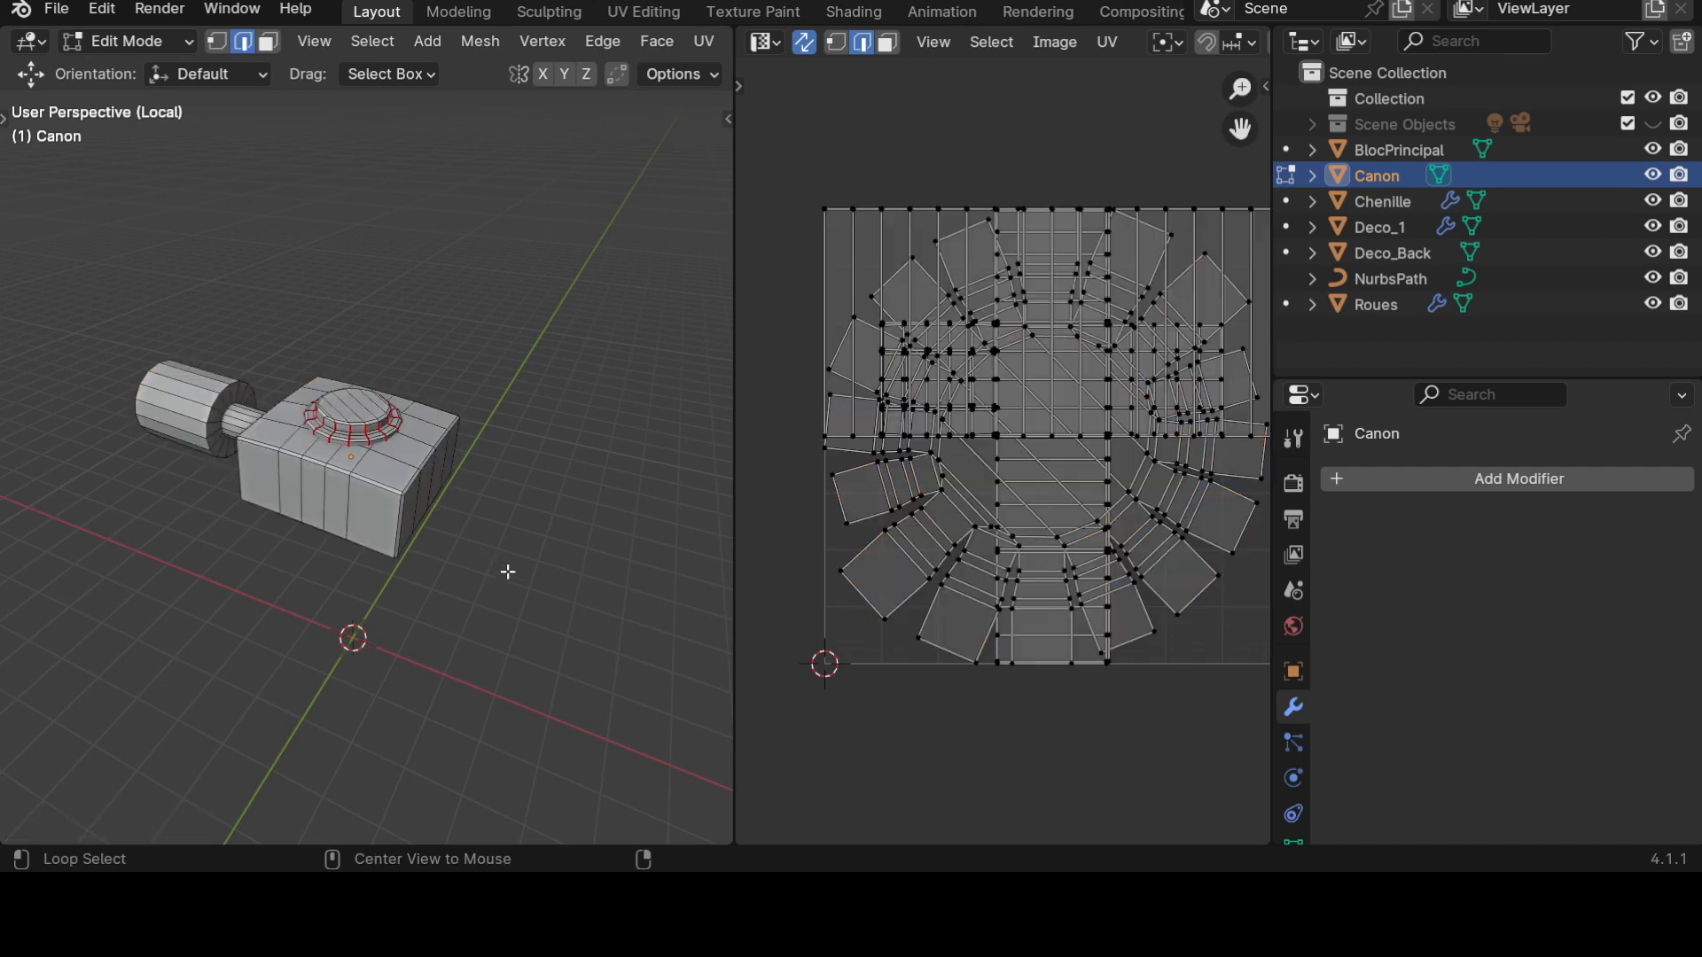
middle_drag(505, 577, 487, 674)
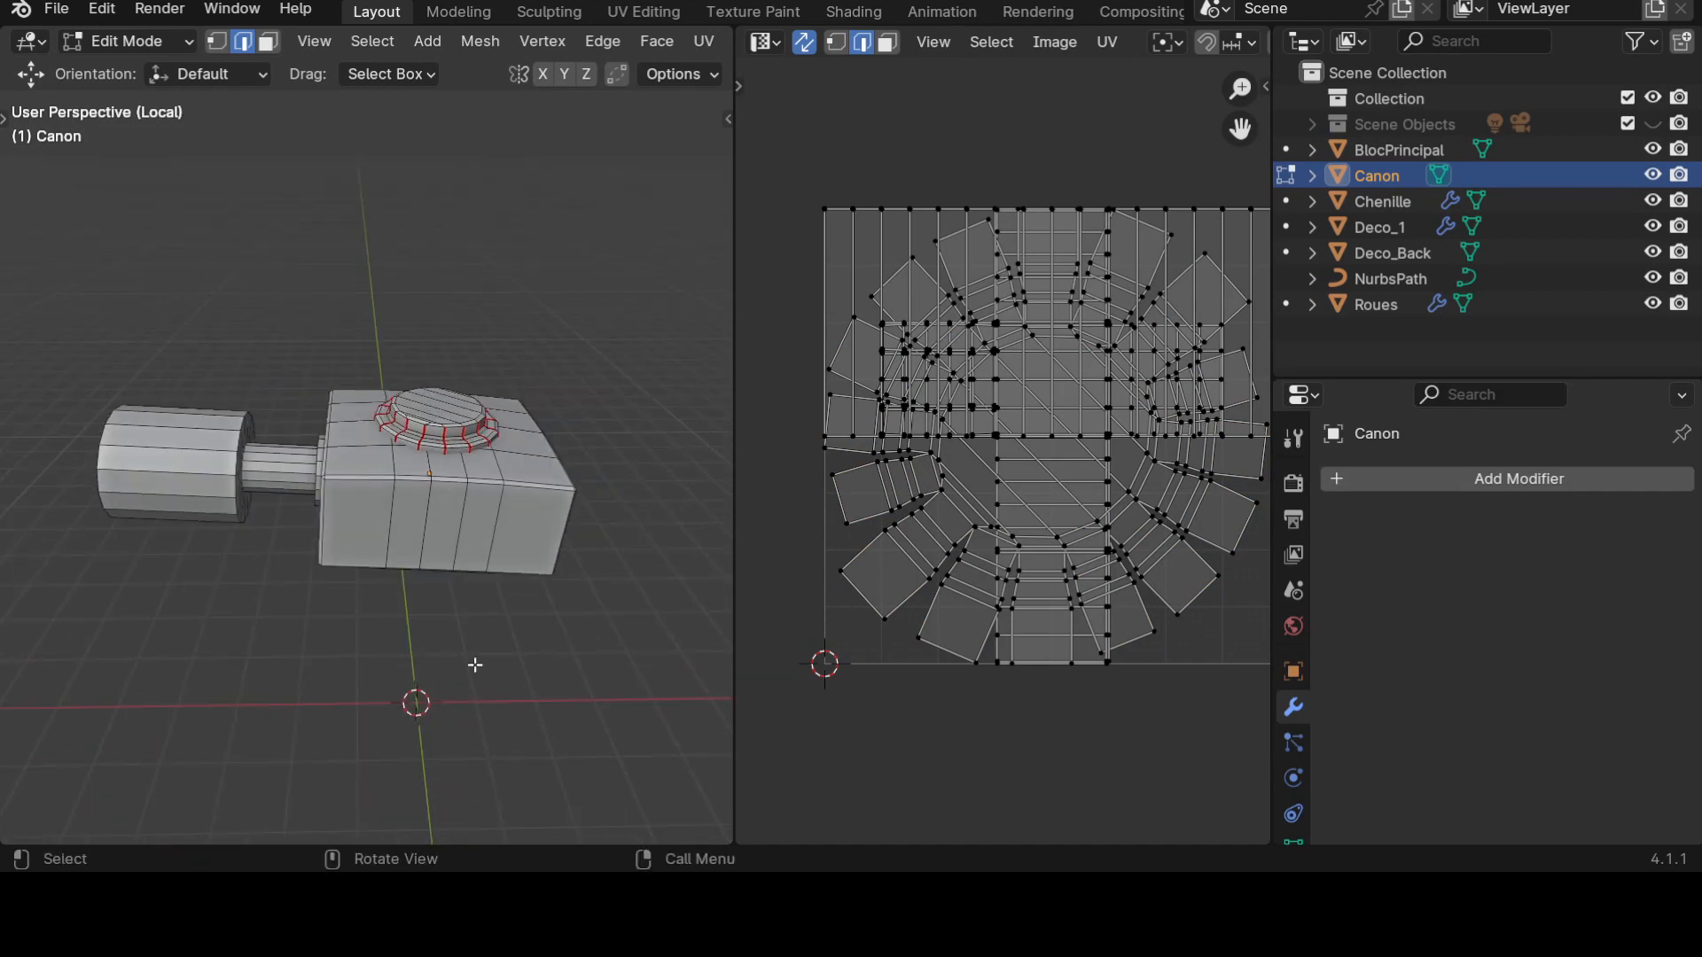
middle_drag(603, 707, 550, 620)
In face select mode, select the linked turret block, hide all other geometry and clear the selection.
click(268, 41)
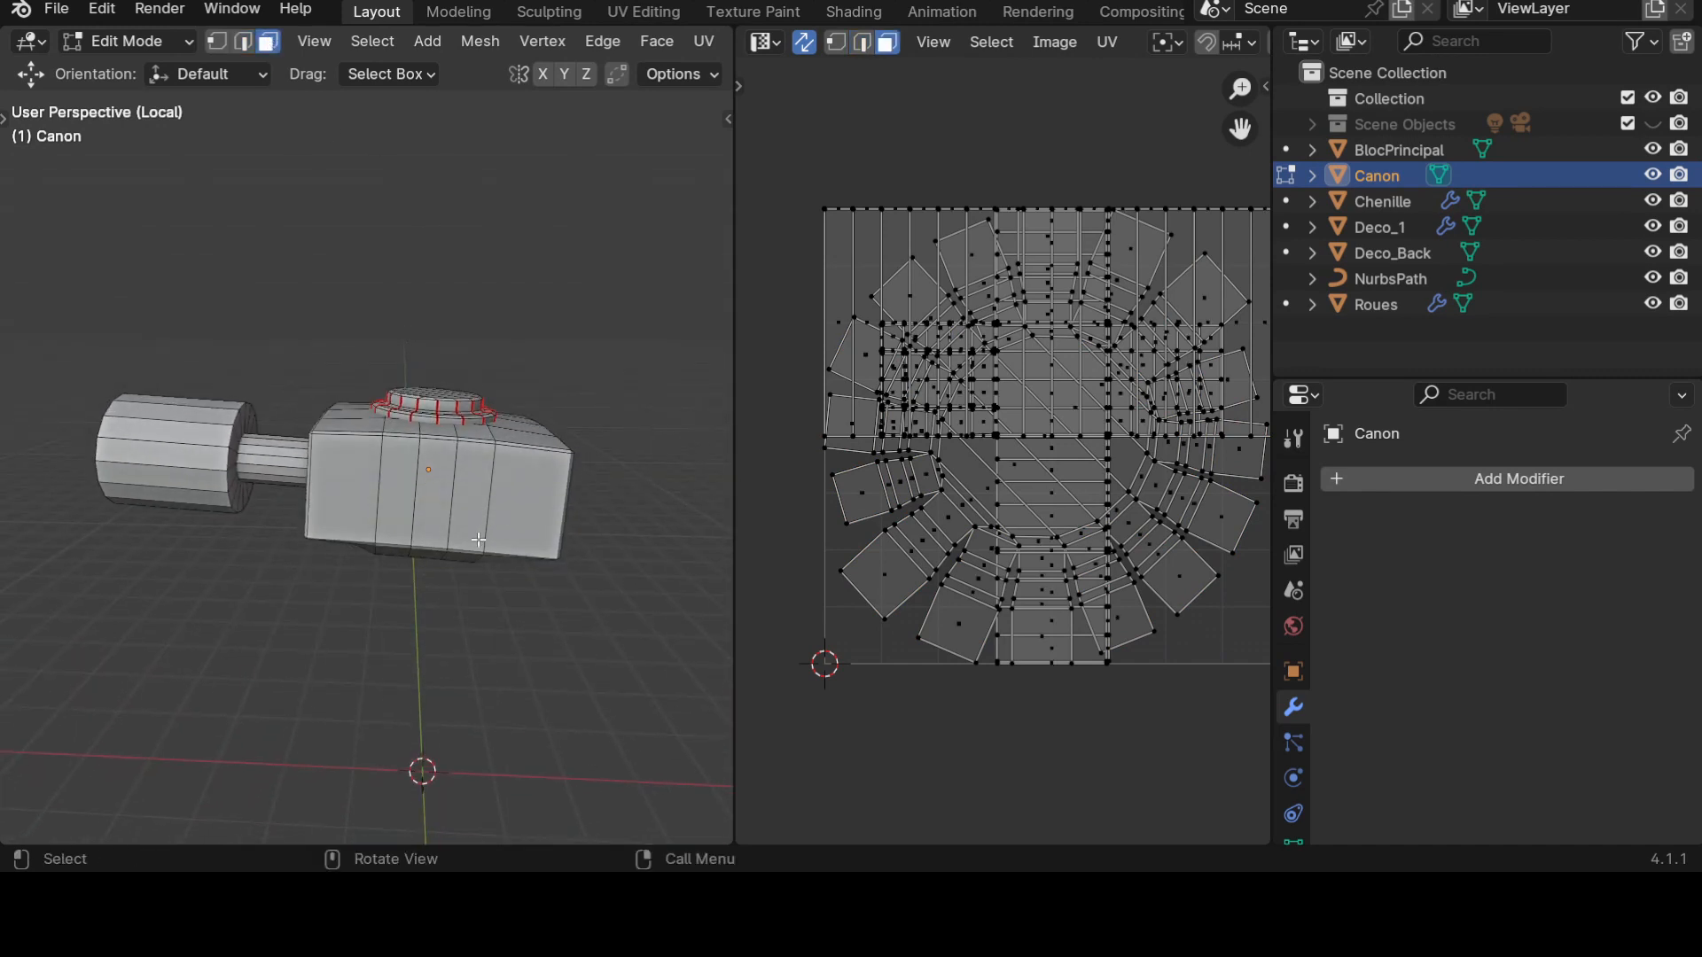
key(l)
middle_drag(444, 577, 509, 694)
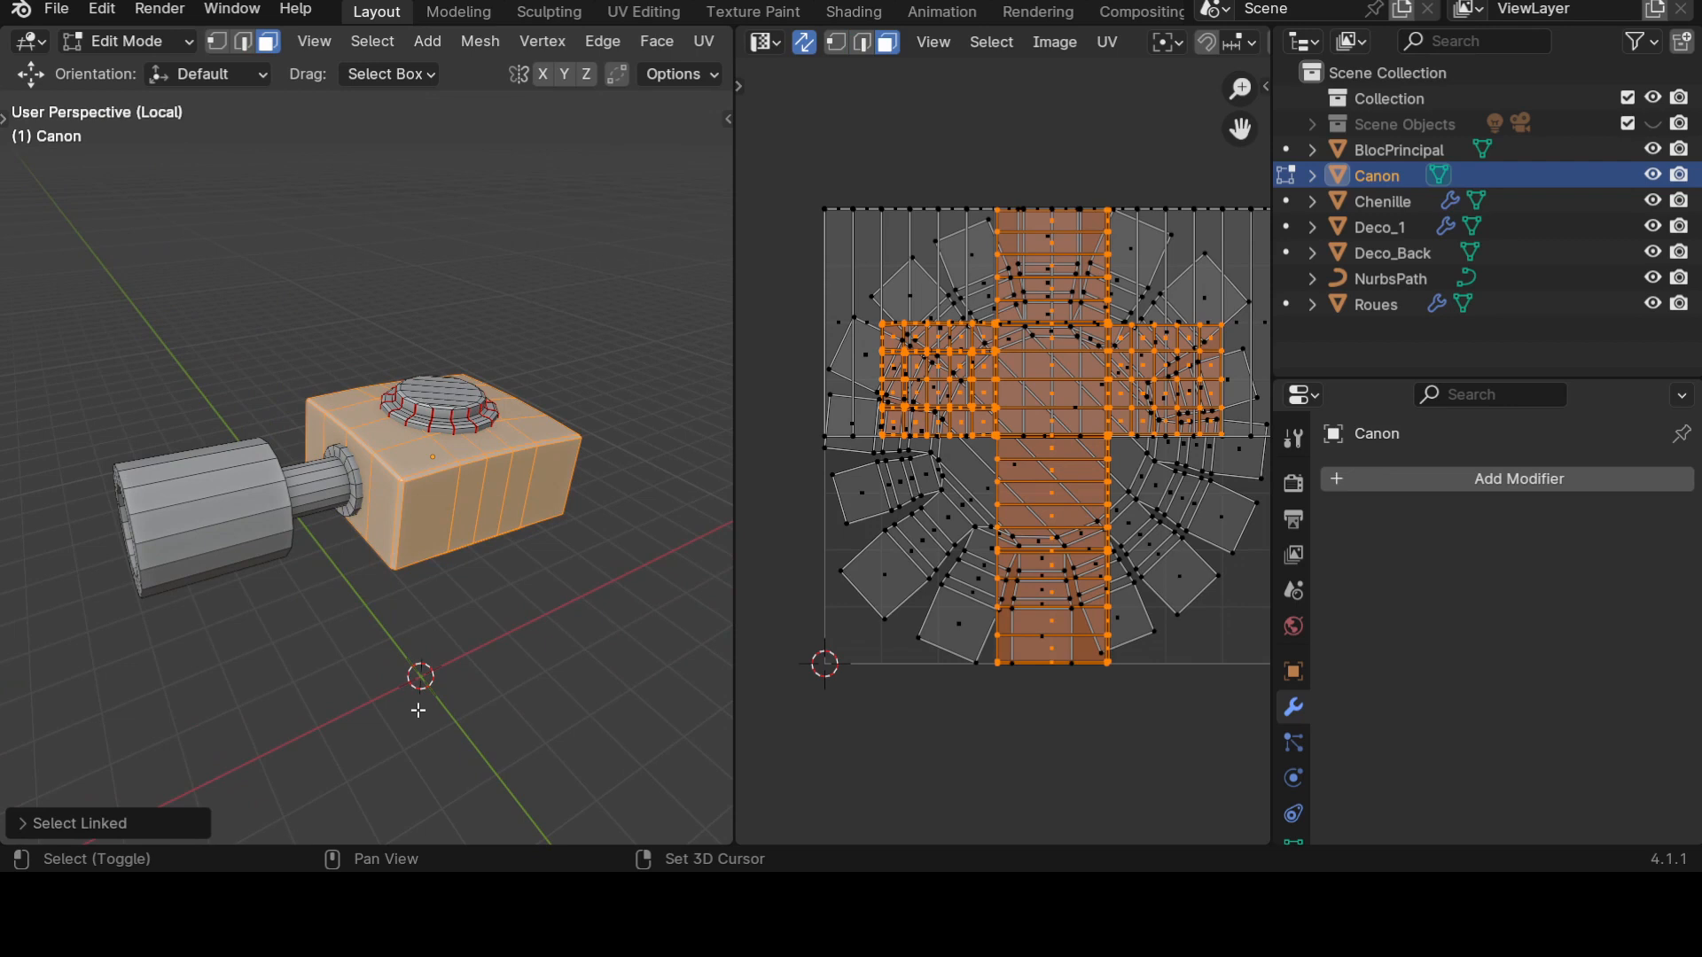
key(shift+h)
click(424, 774)
middle_drag(443, 718, 472, 692)
scroll(472, 691, up, 3)
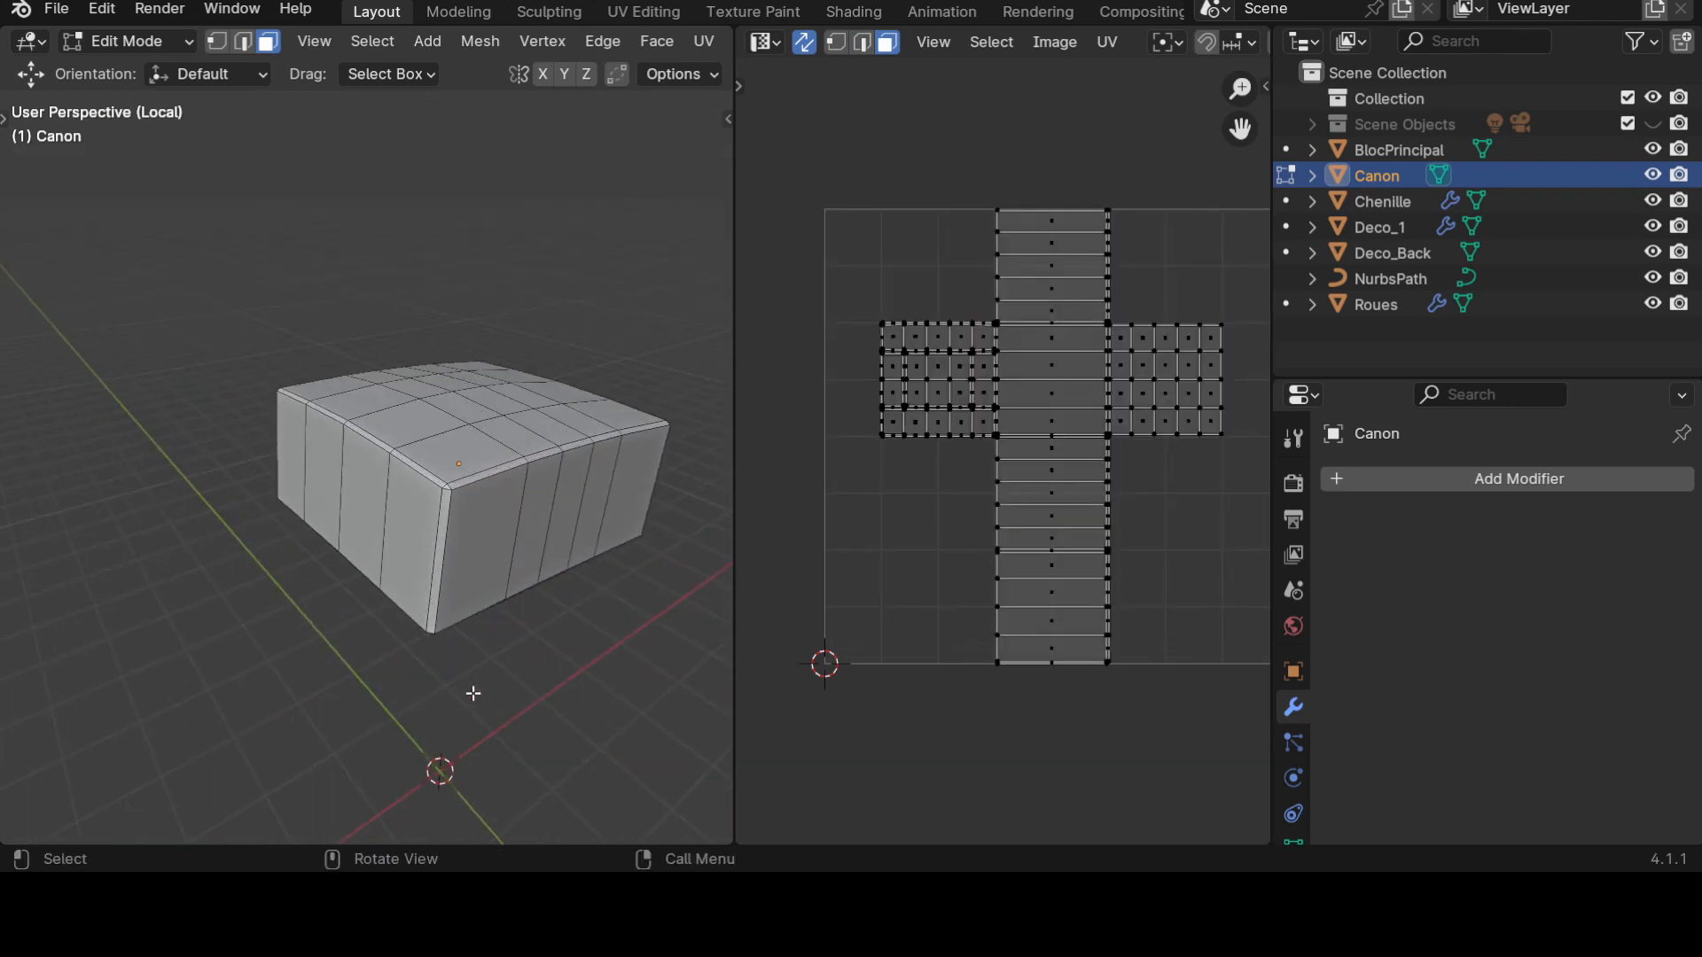
In edge select mode, select the turret block's four vertical corner edges and mark them as seams.
shift+scroll(467, 627, up, 2)
middle_drag(367, 632, 354, 526)
key(2)
click(329, 507)
middle_drag(390, 574, 532, 620)
shift+click(390, 536)
middle_drag(228, 626, 544, 669)
shift+click(239, 661)
shift+click(450, 578)
key(ctrl+e)
click(486, 621)
Add the turret block's upper rim edge loop to the selection, excluding the edges along one end, and mark the selected edges as seams.
middle_drag(486, 620, 524, 669)
middle_drag(142, 522, 186, 504)
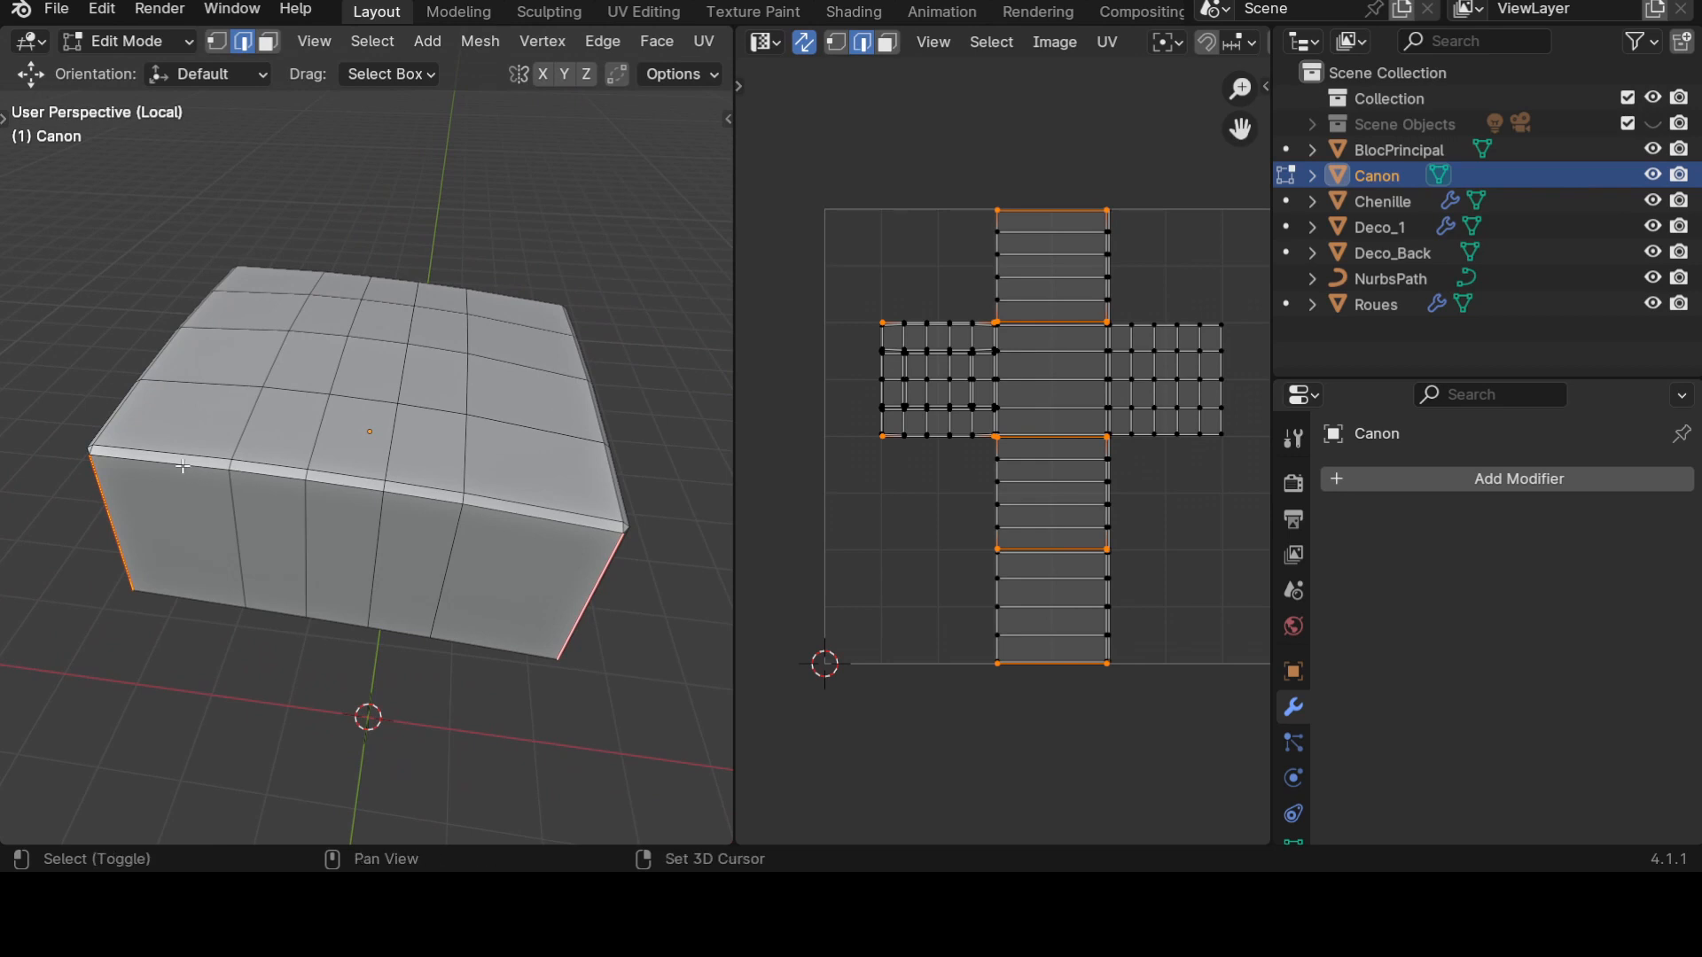
alt+shift+click(191, 470)
middle_drag(217, 536, 390, 682)
middle_drag(543, 608, 420, 567)
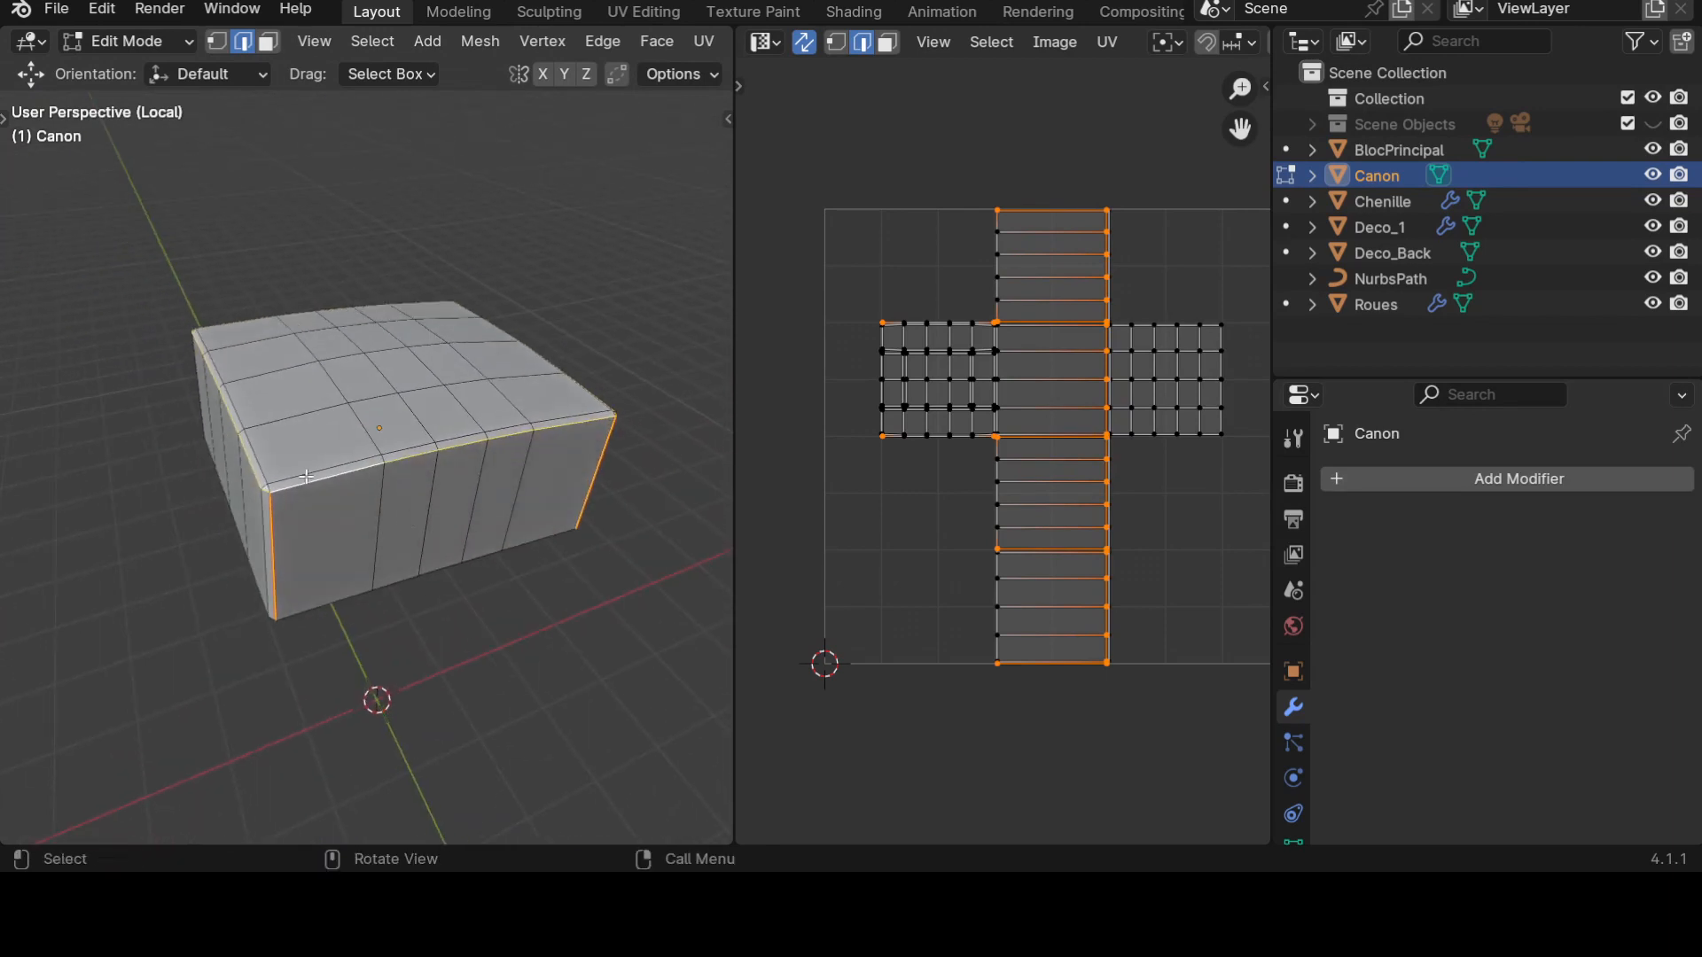
middle_drag(575, 515, 207, 545)
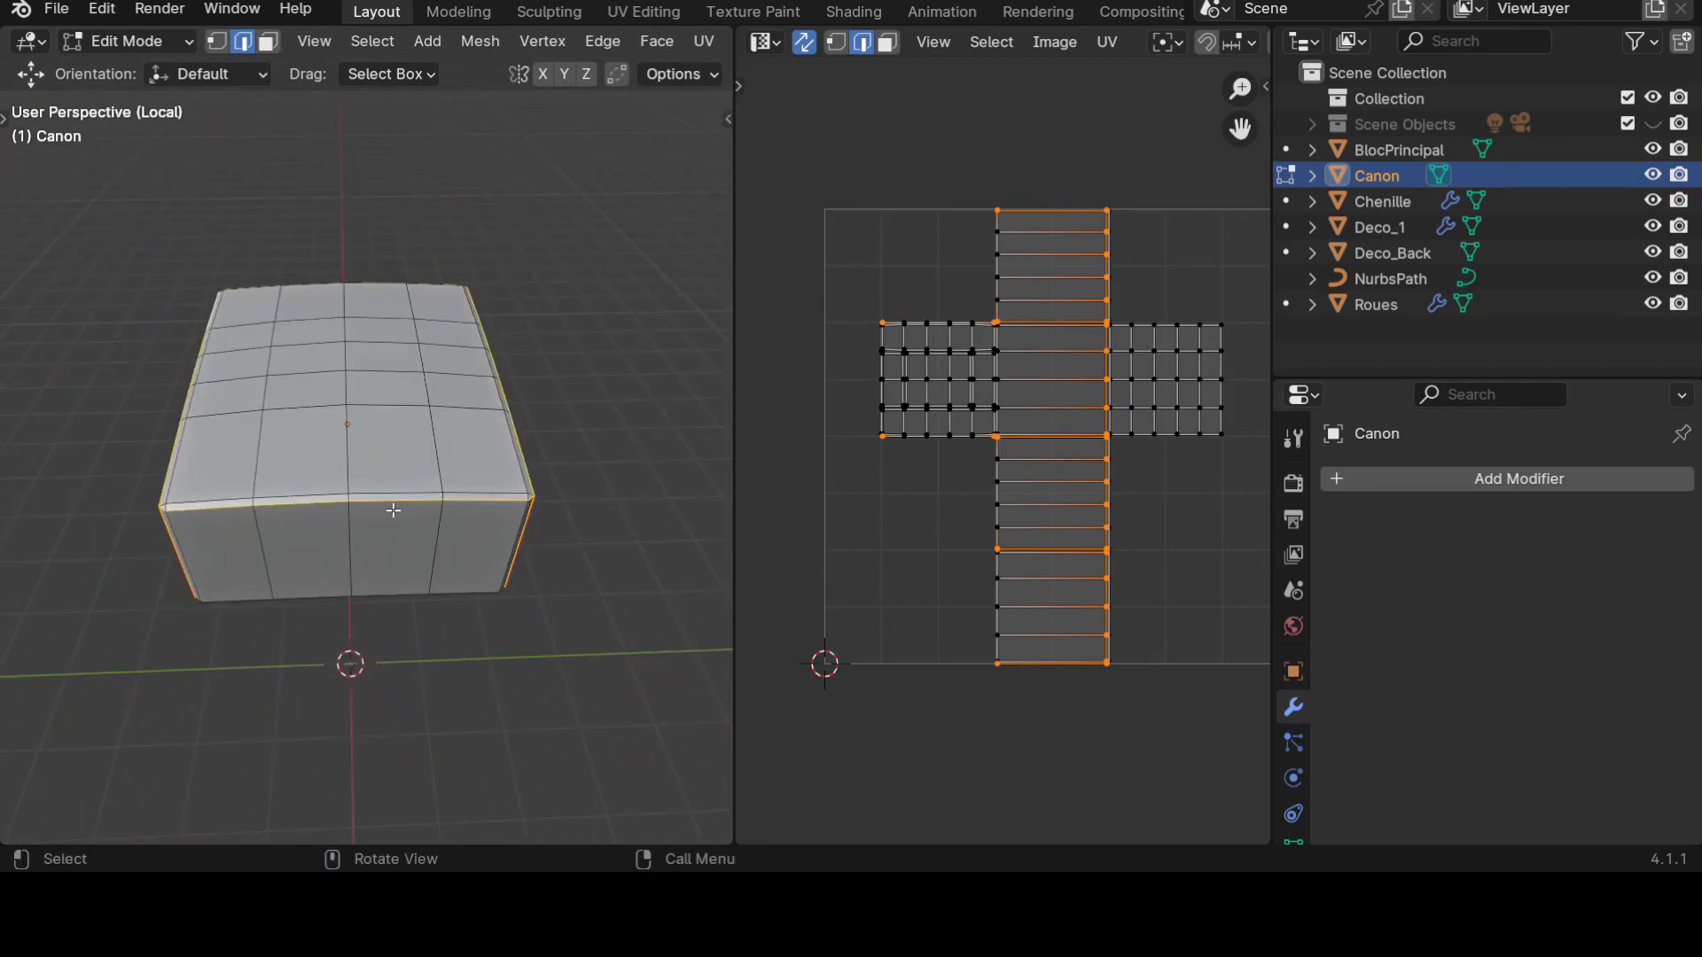
key(c)
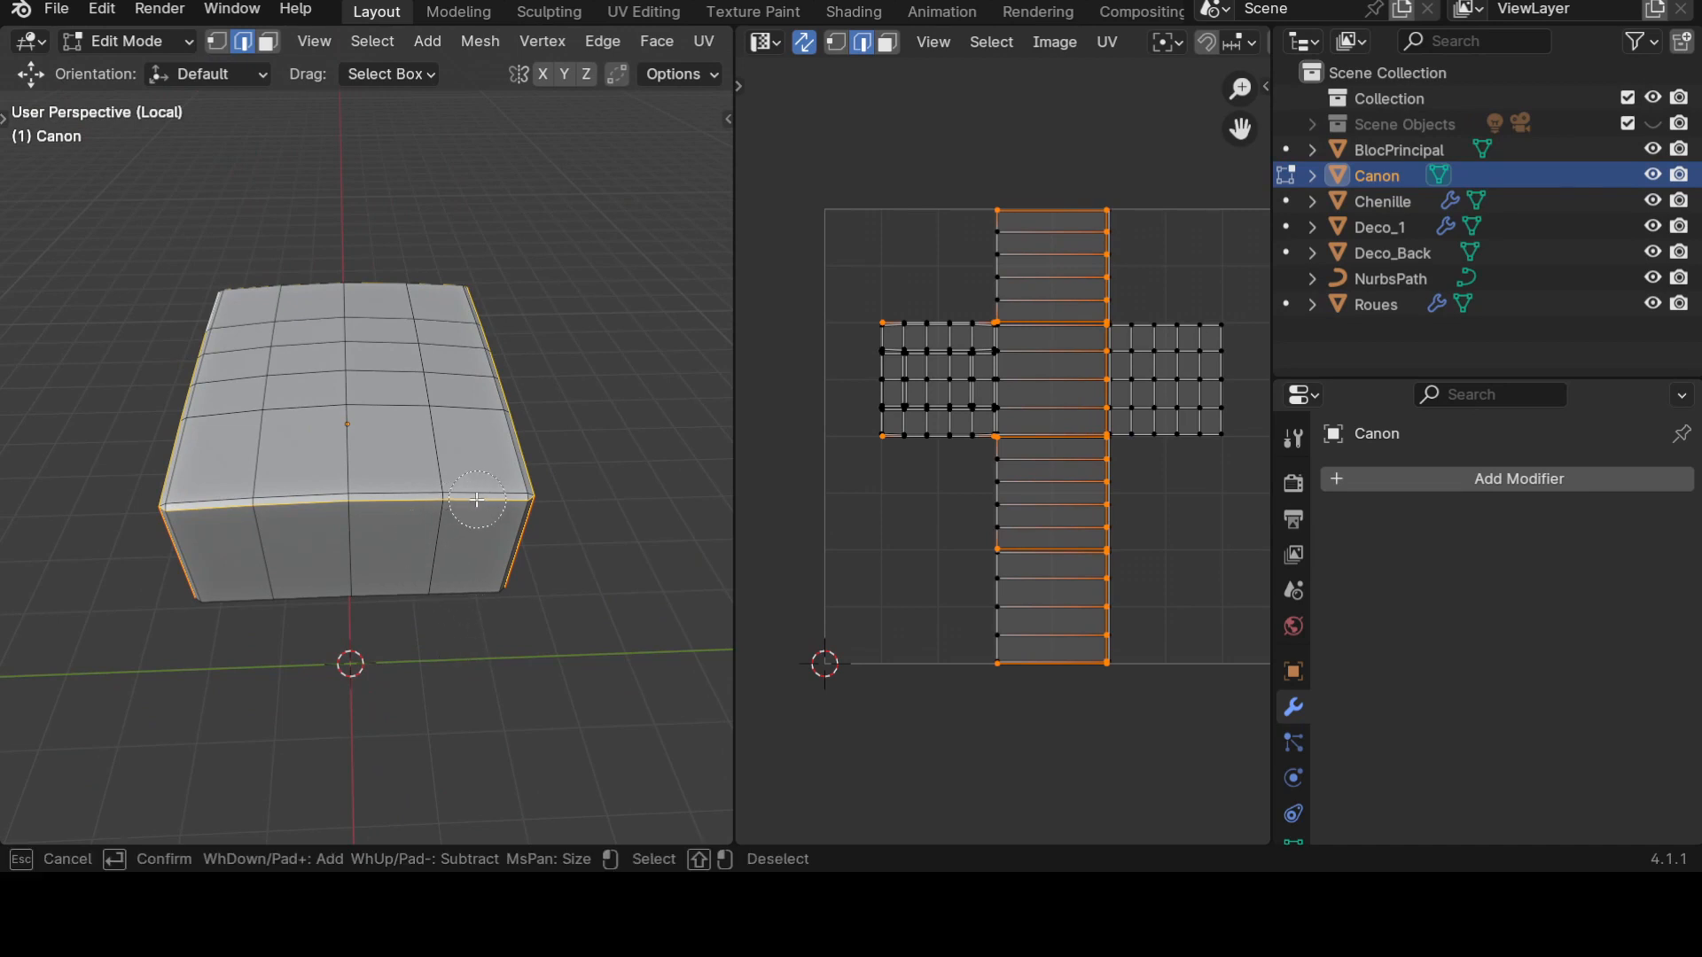
shift+drag(461, 502, 221, 507)
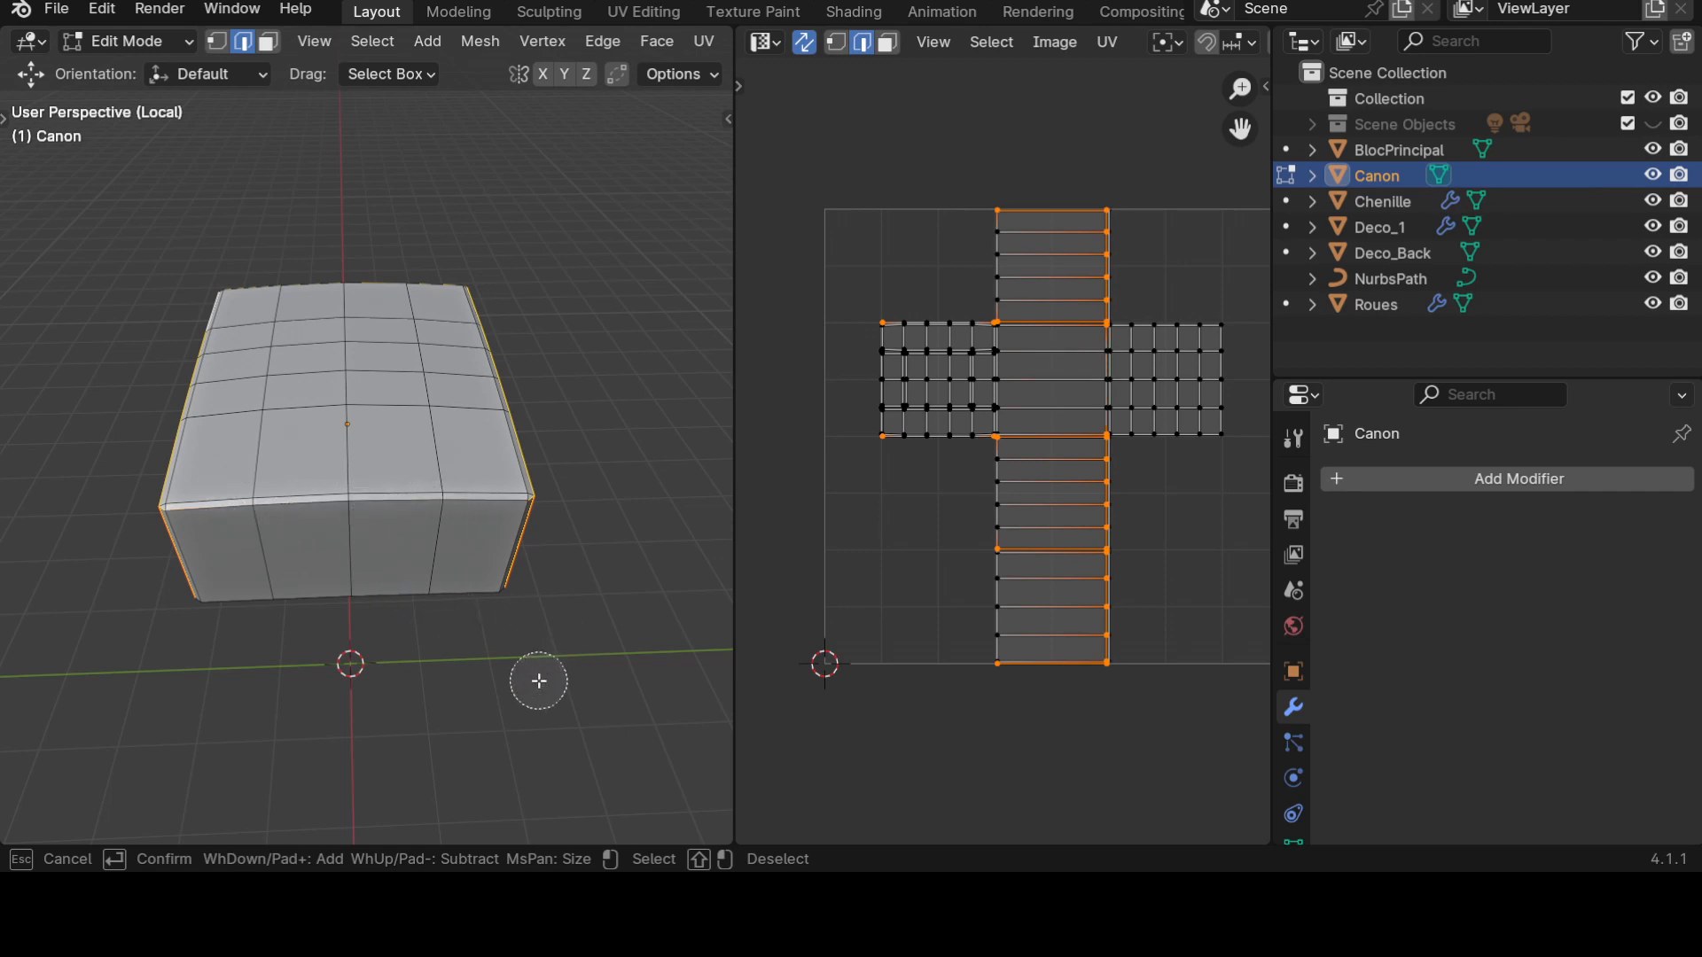
key(Escape)
middle_drag(281, 680, 446, 648)
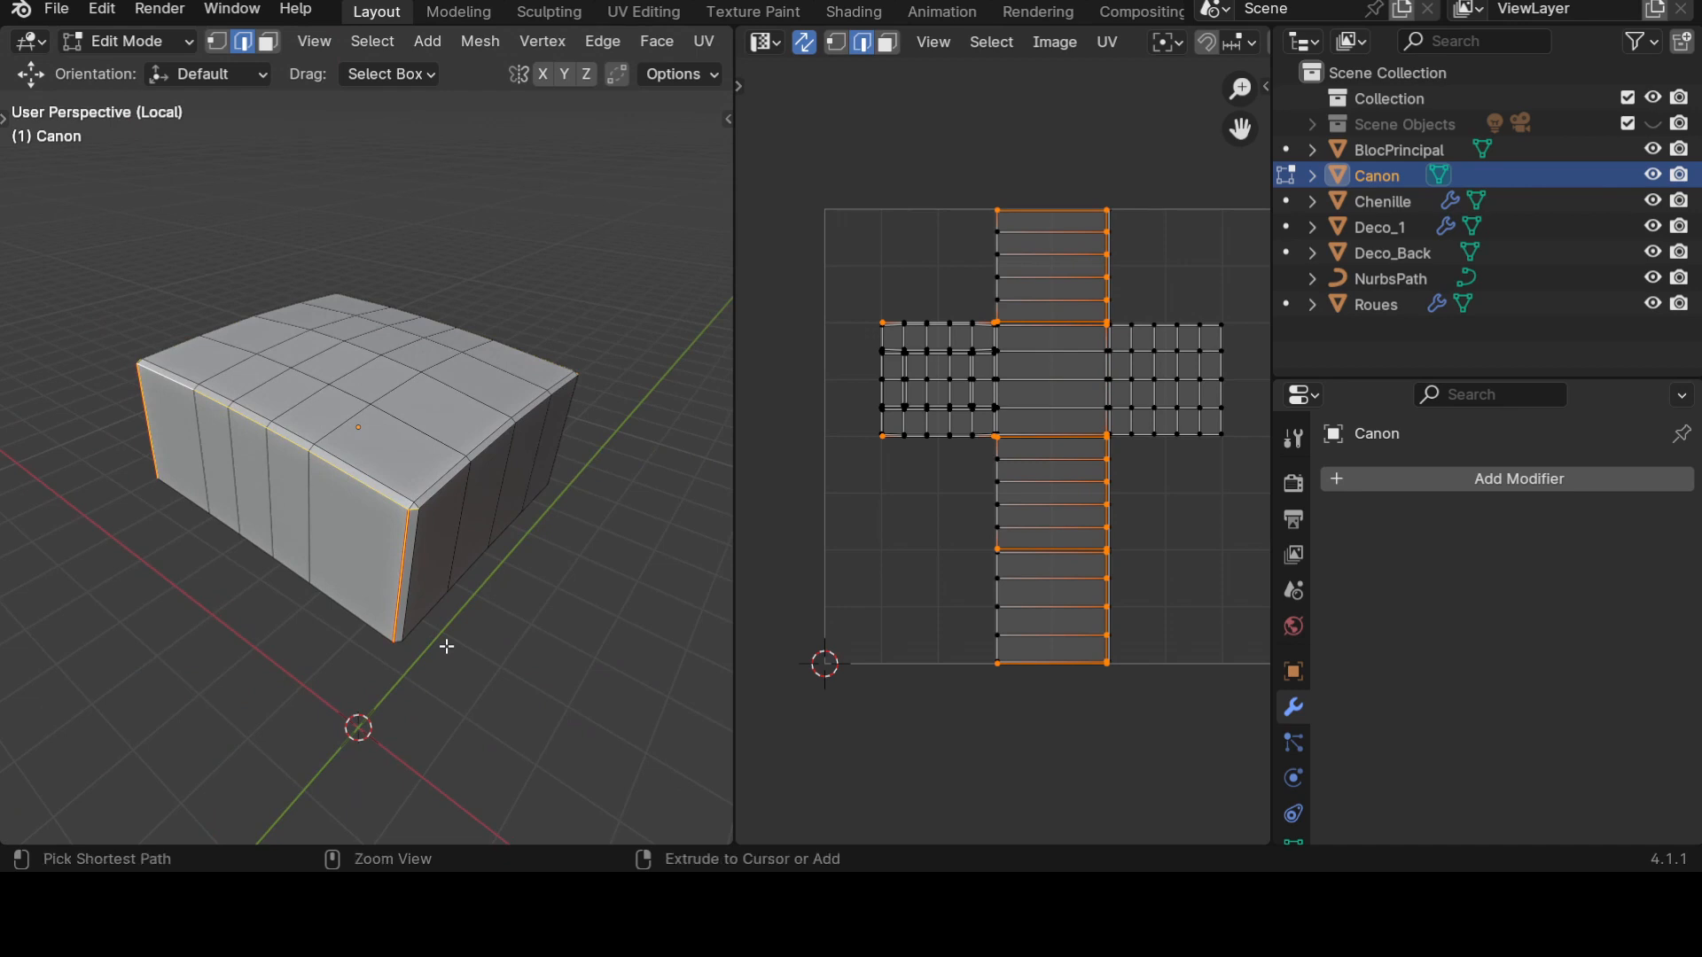
key(ctrl+e)
click(359, 620)
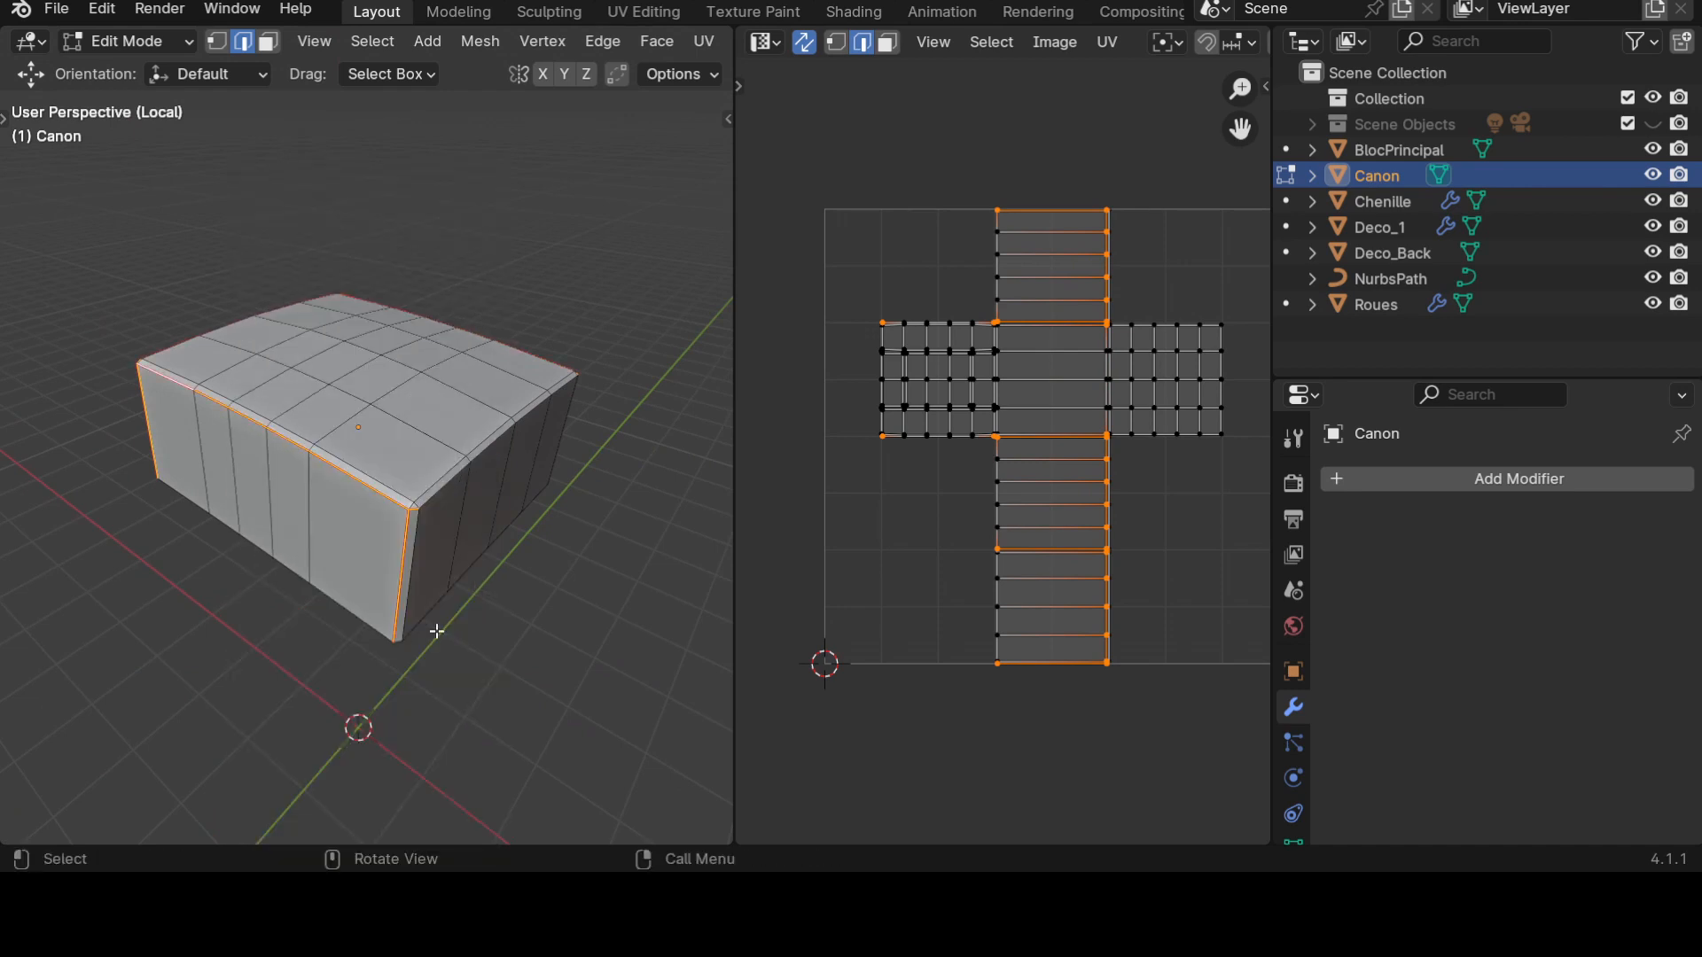
Select the whole turret block and unwrap it.
key(a)
key(u)
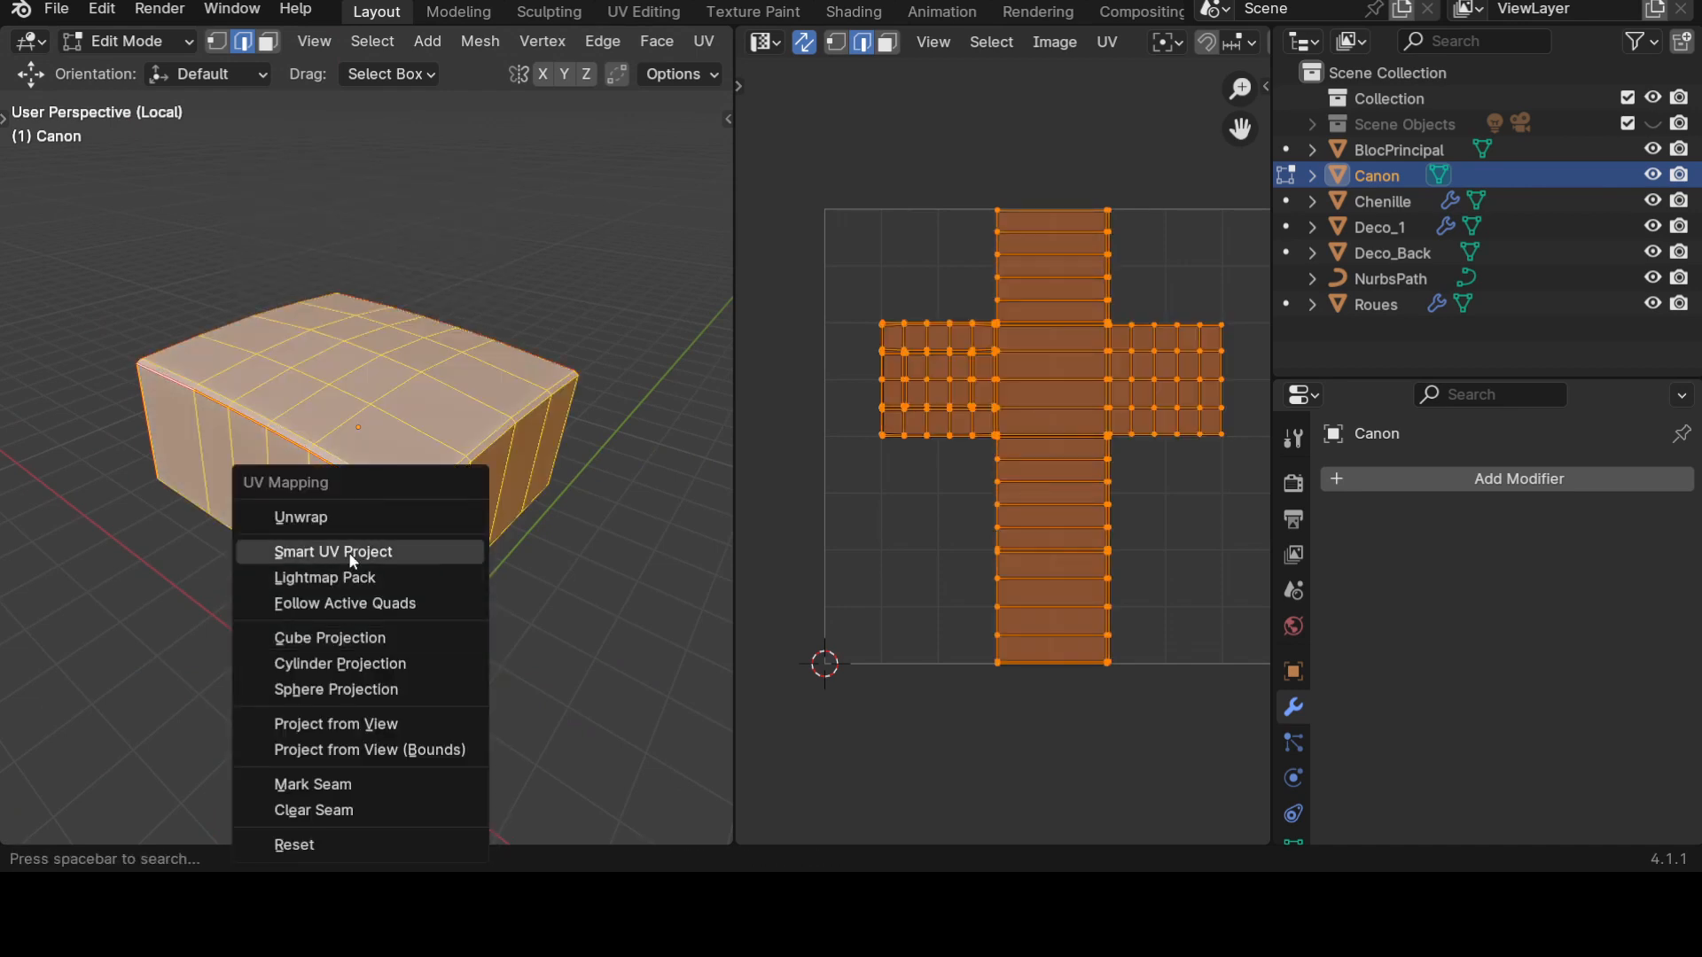
click(332, 511)
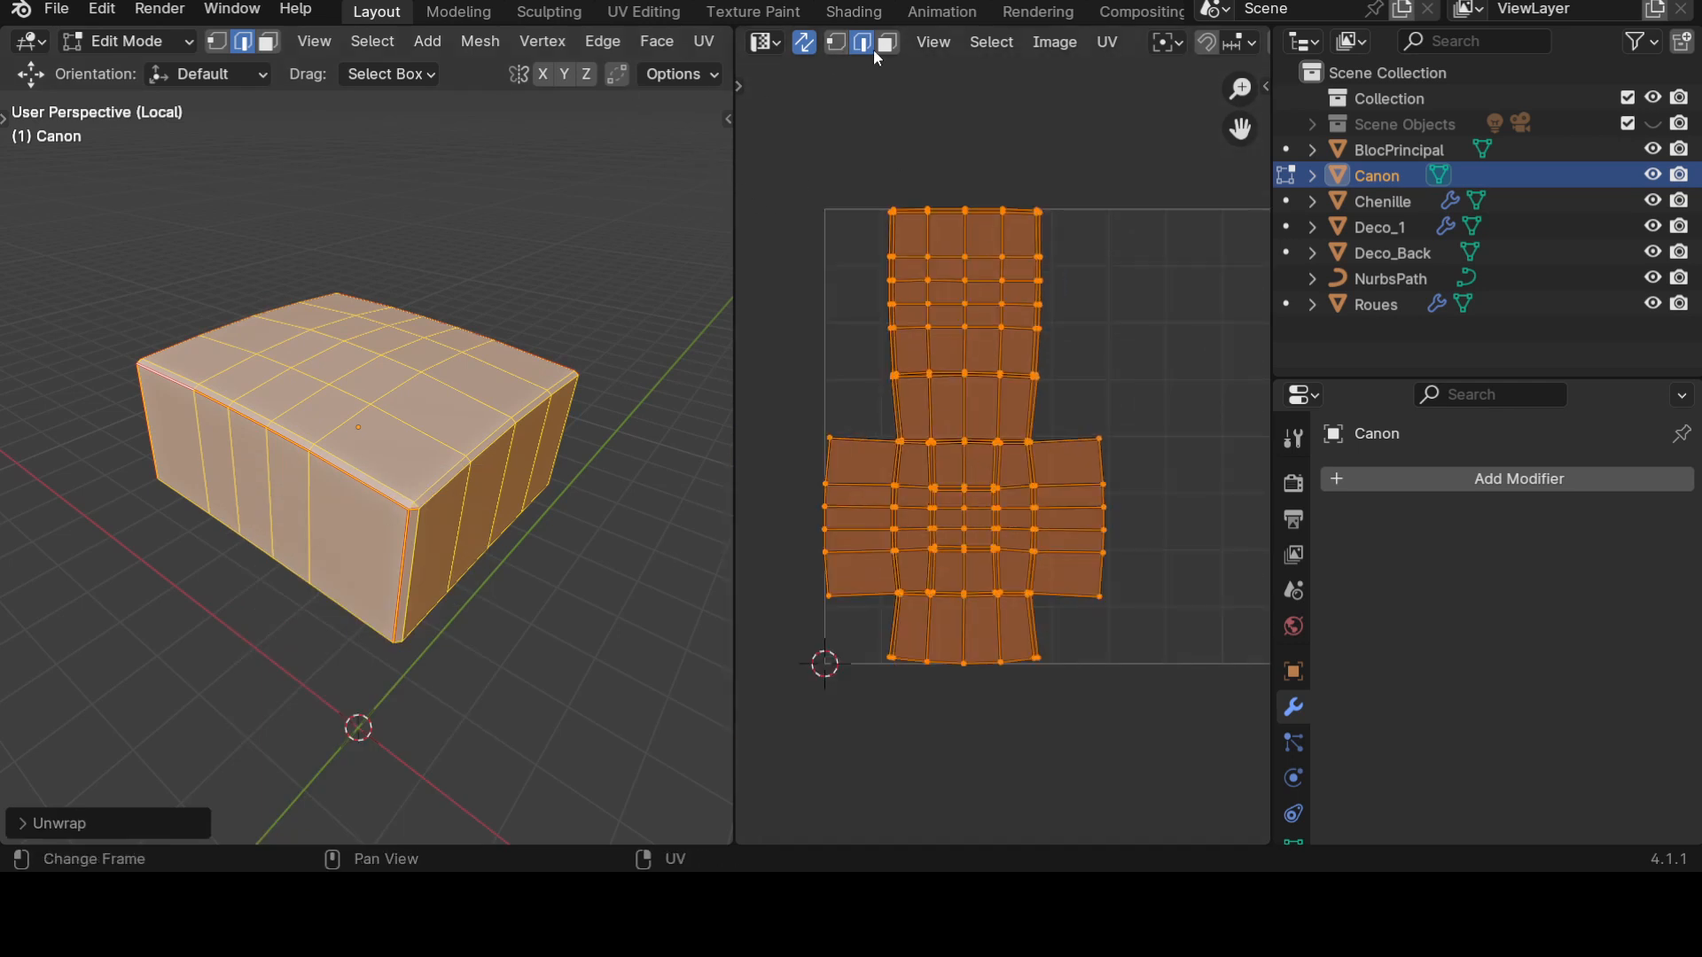
Turn on Display Stretch in the UV editor to examine the turret block's UV distortion, and switch it off again.
scroll(1058, 46, down, 5)
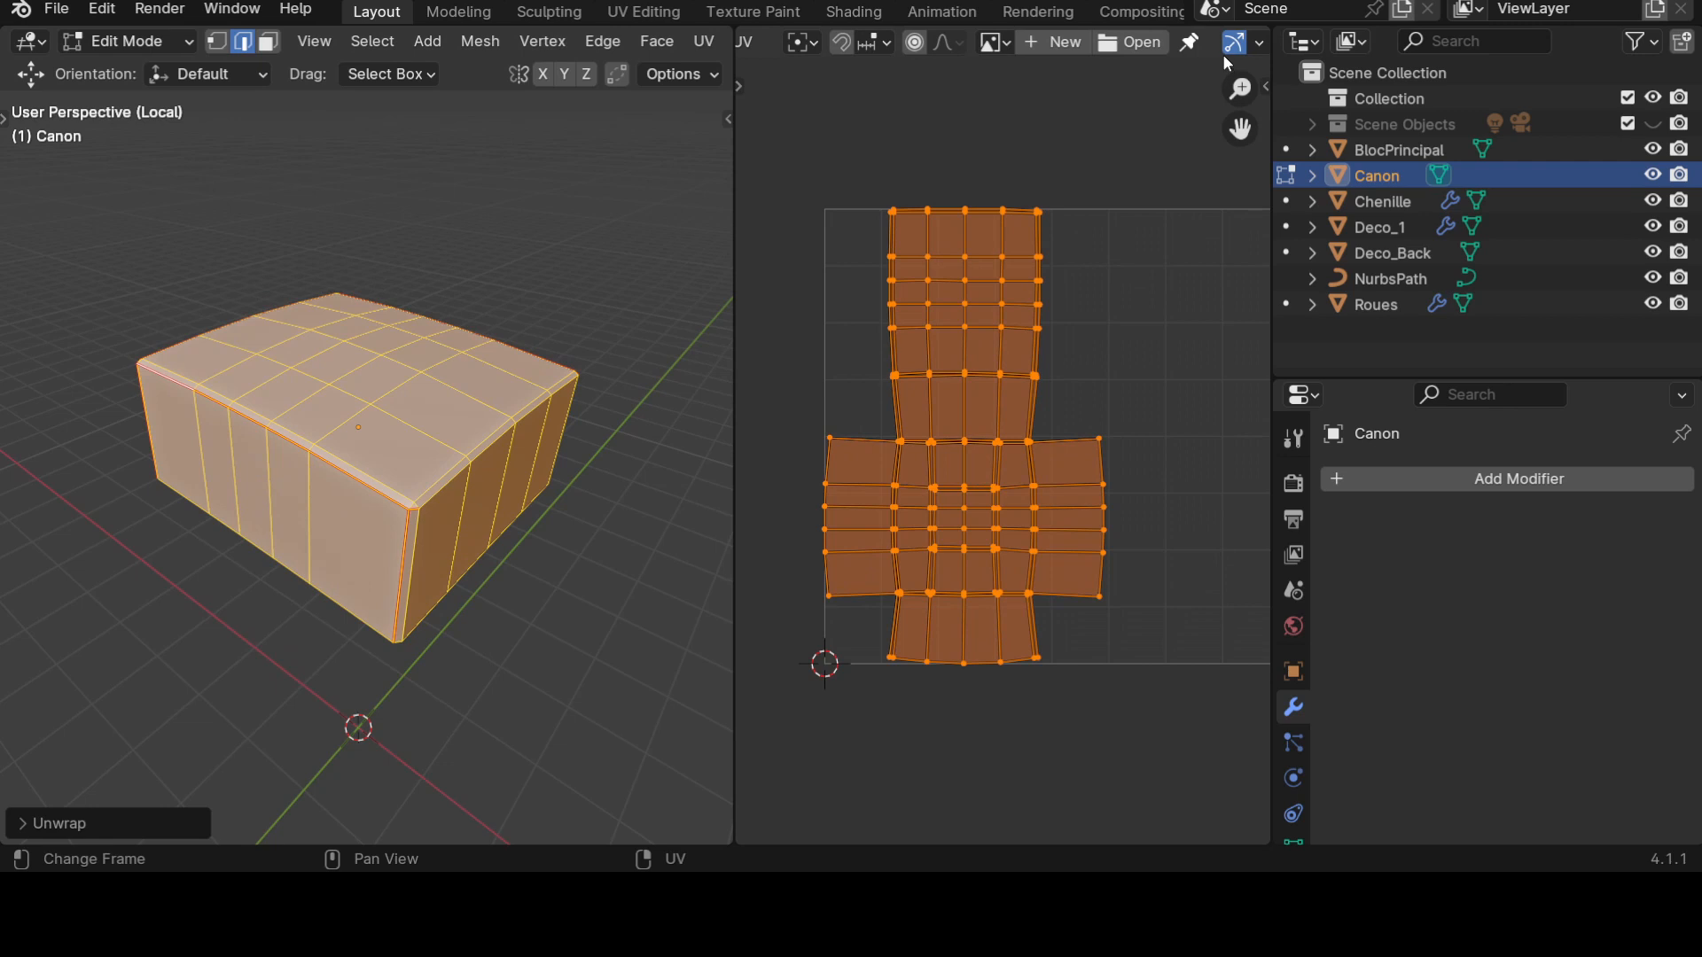
scroll(887, 64, down, 2)
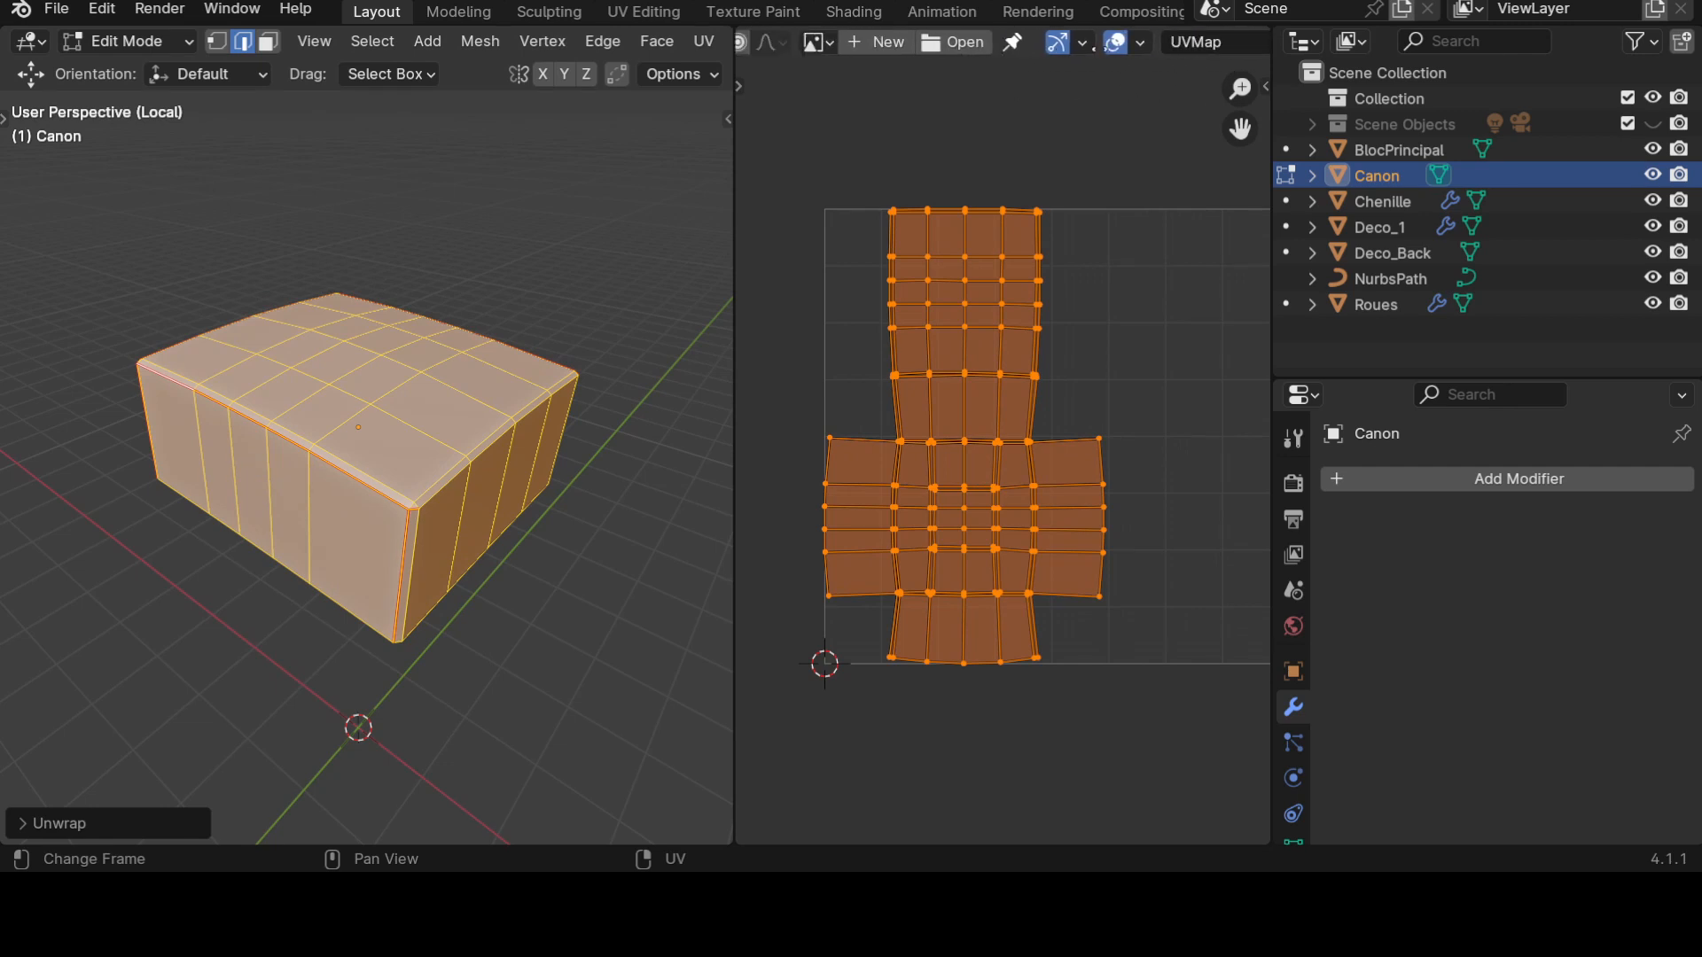
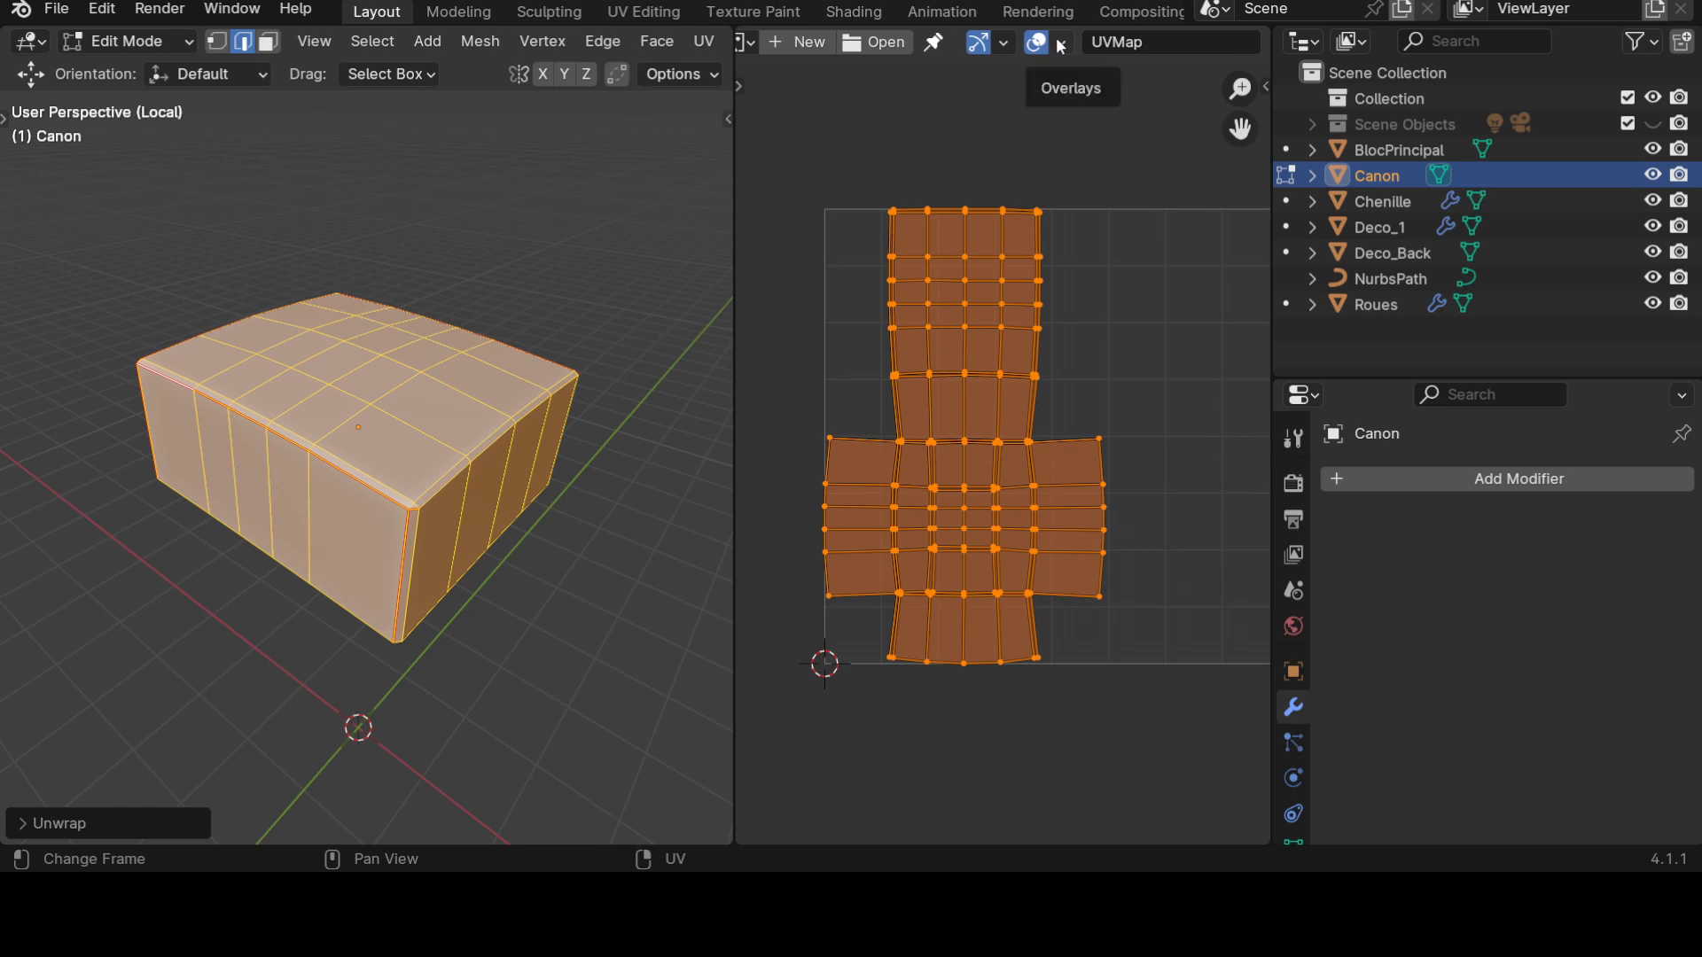
click(1061, 44)
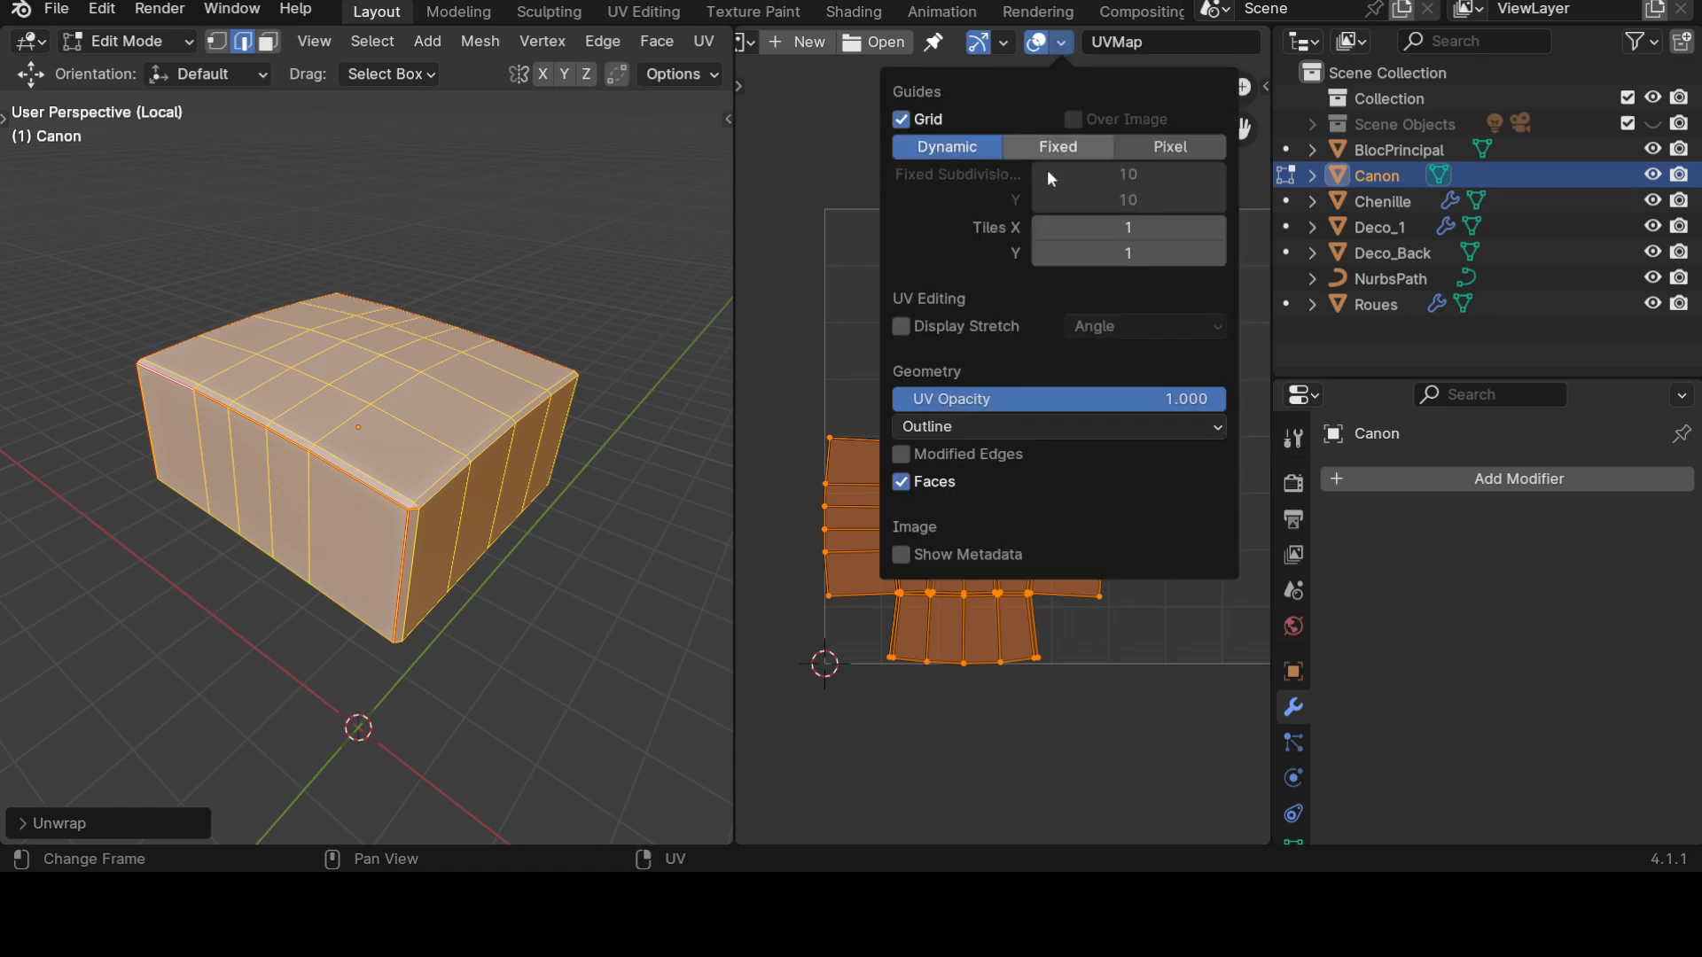
click(900, 327)
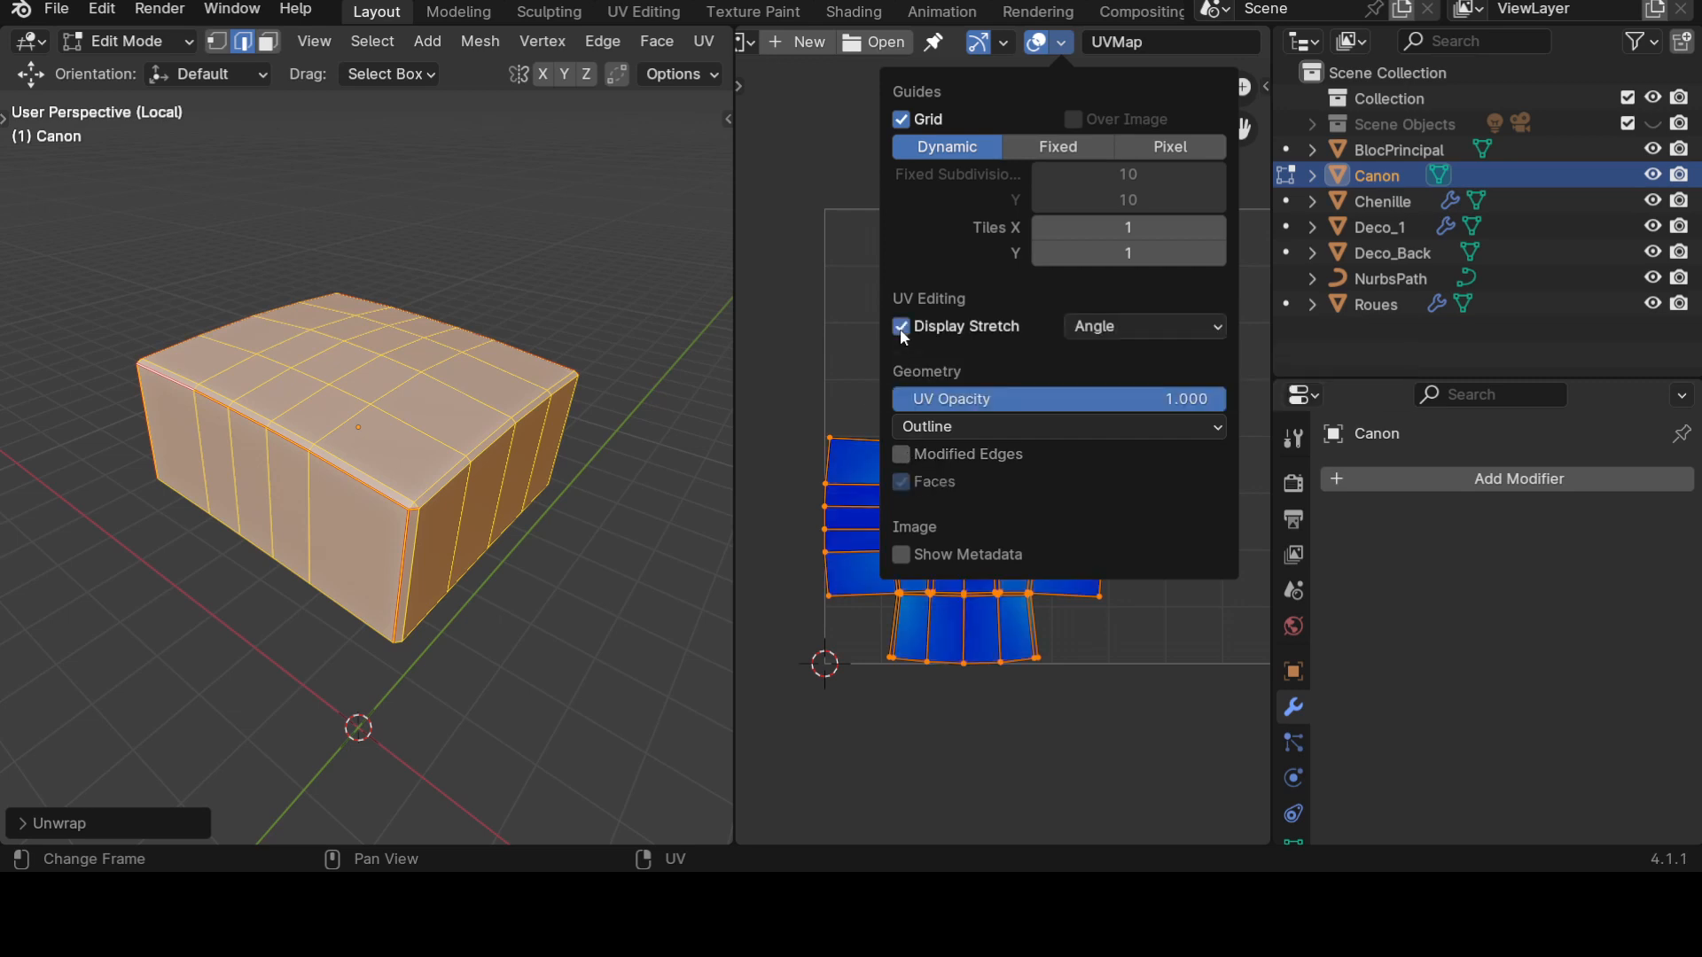
click(1069, 40)
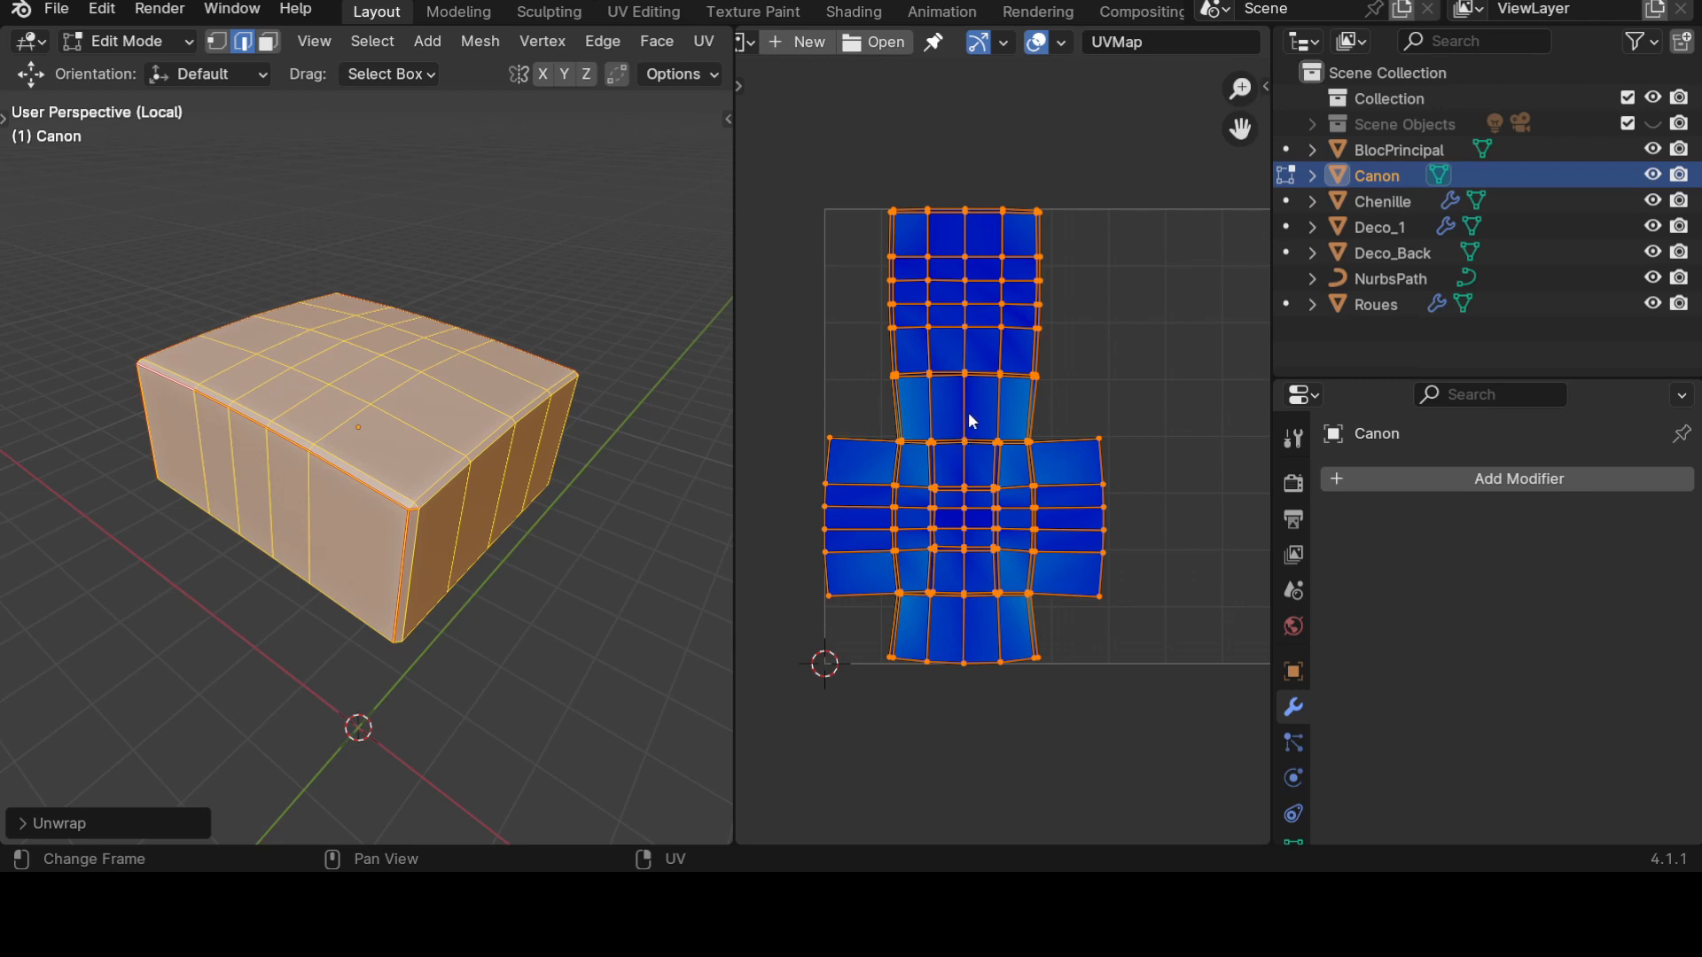
scroll(1004, 456, up, 3)
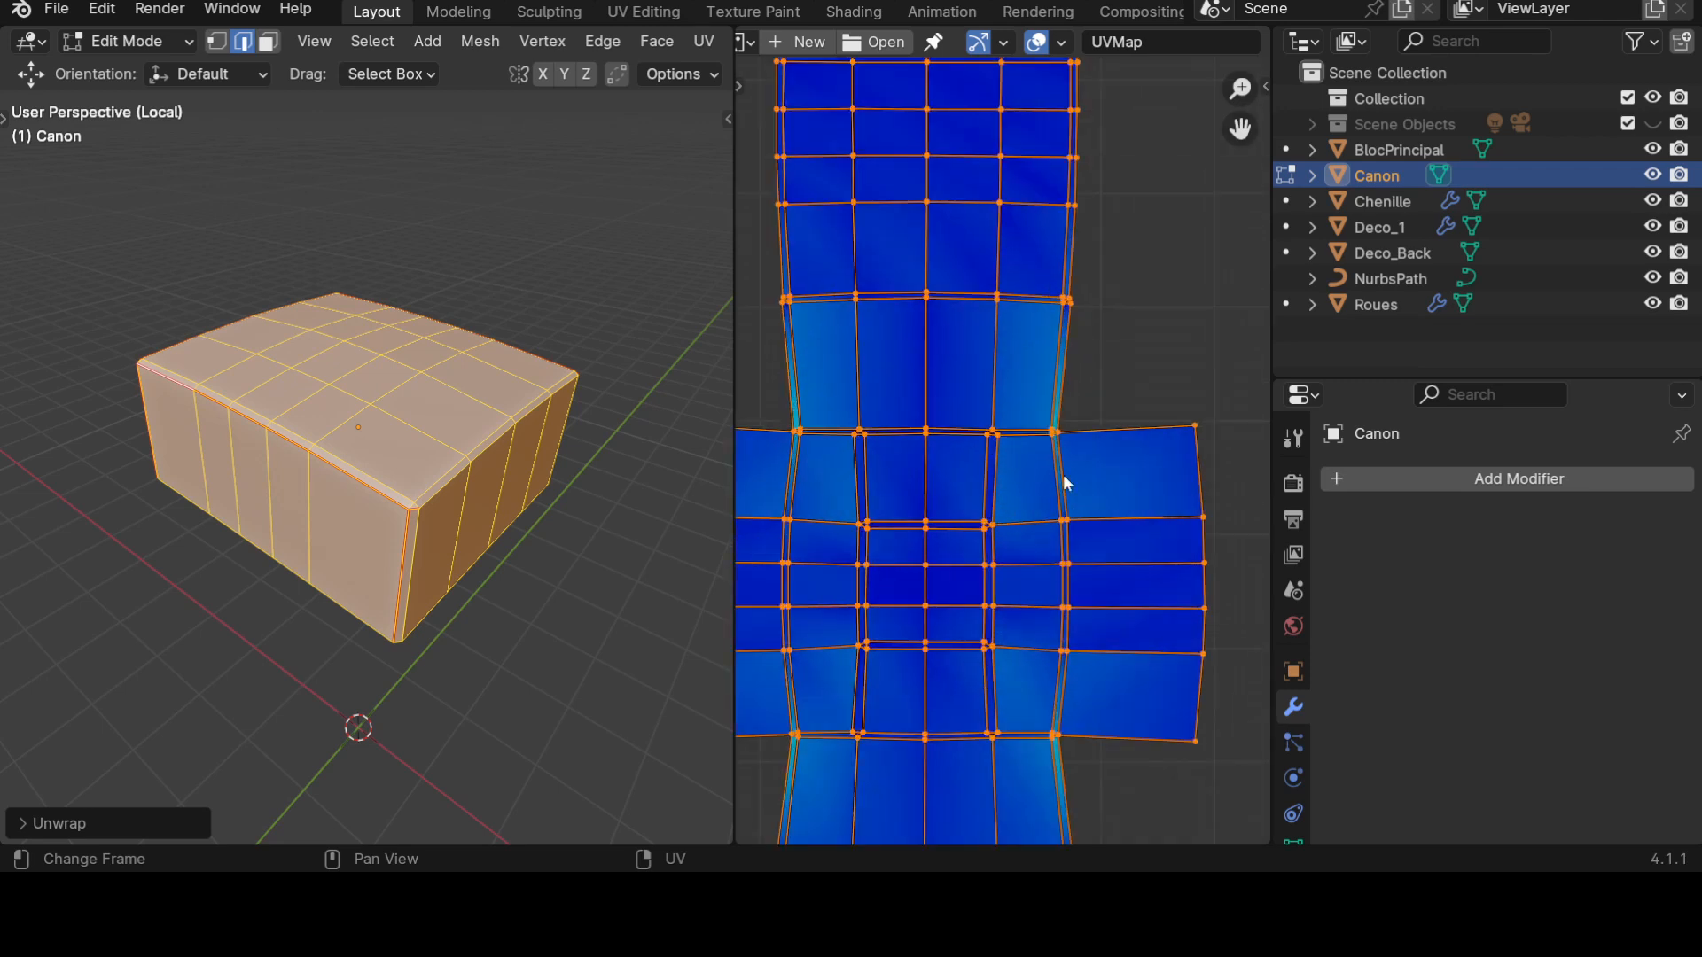
scroll(1033, 456, down, 5)
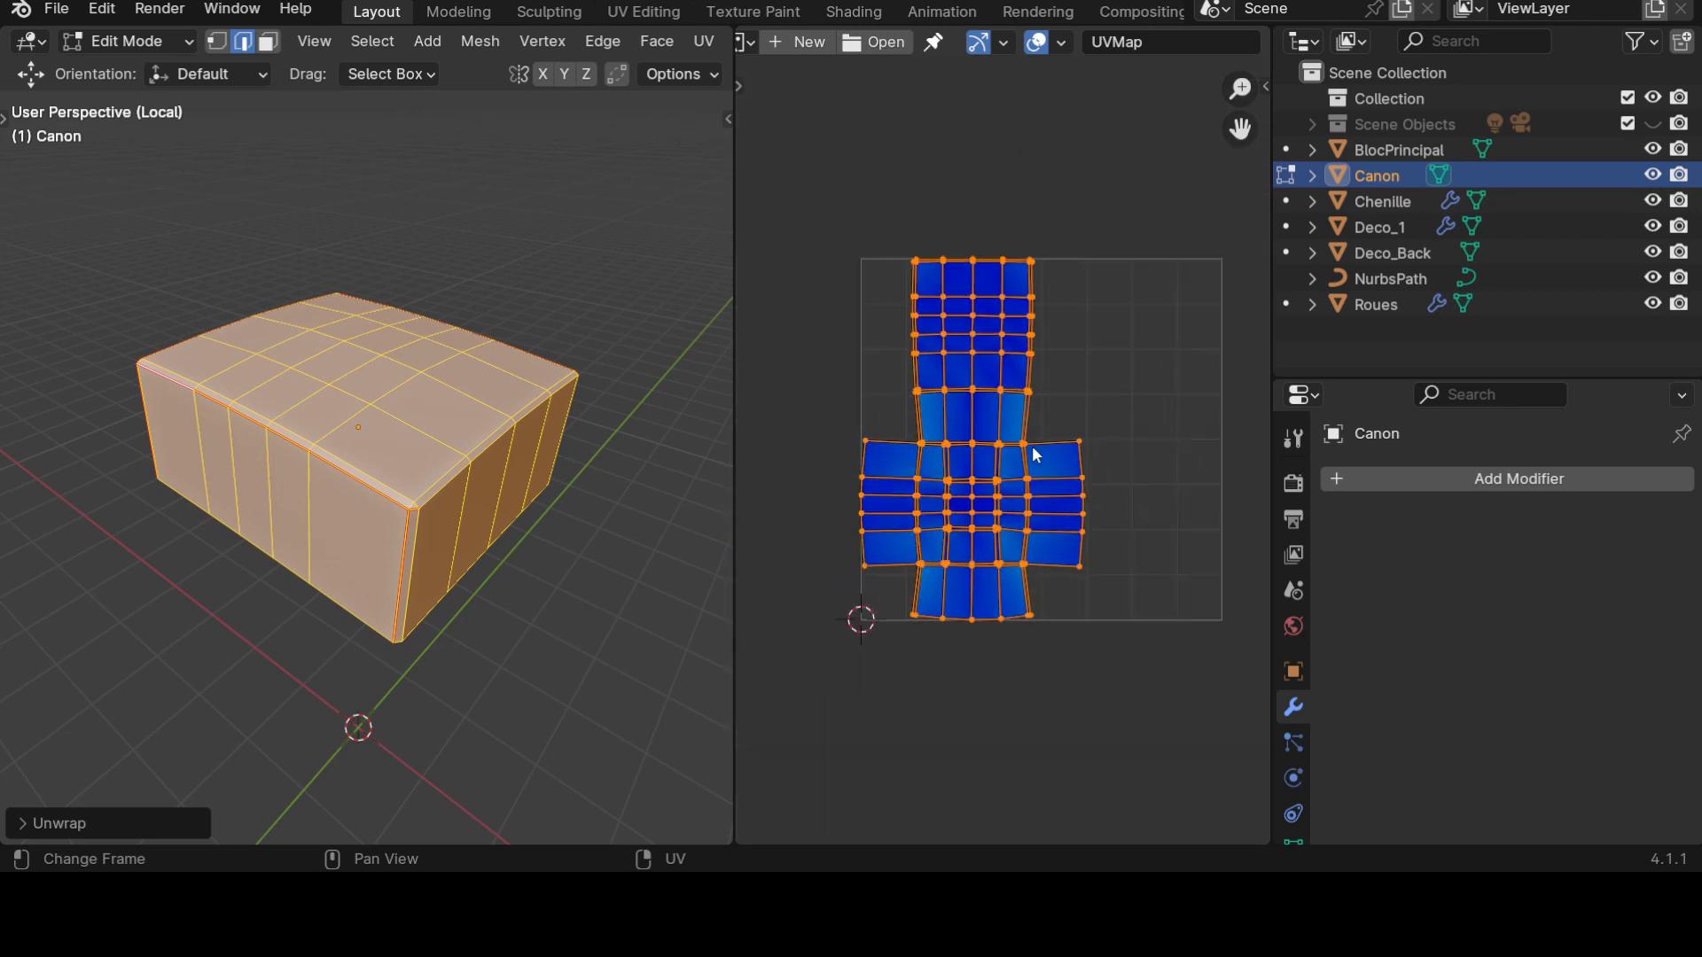
click(1058, 42)
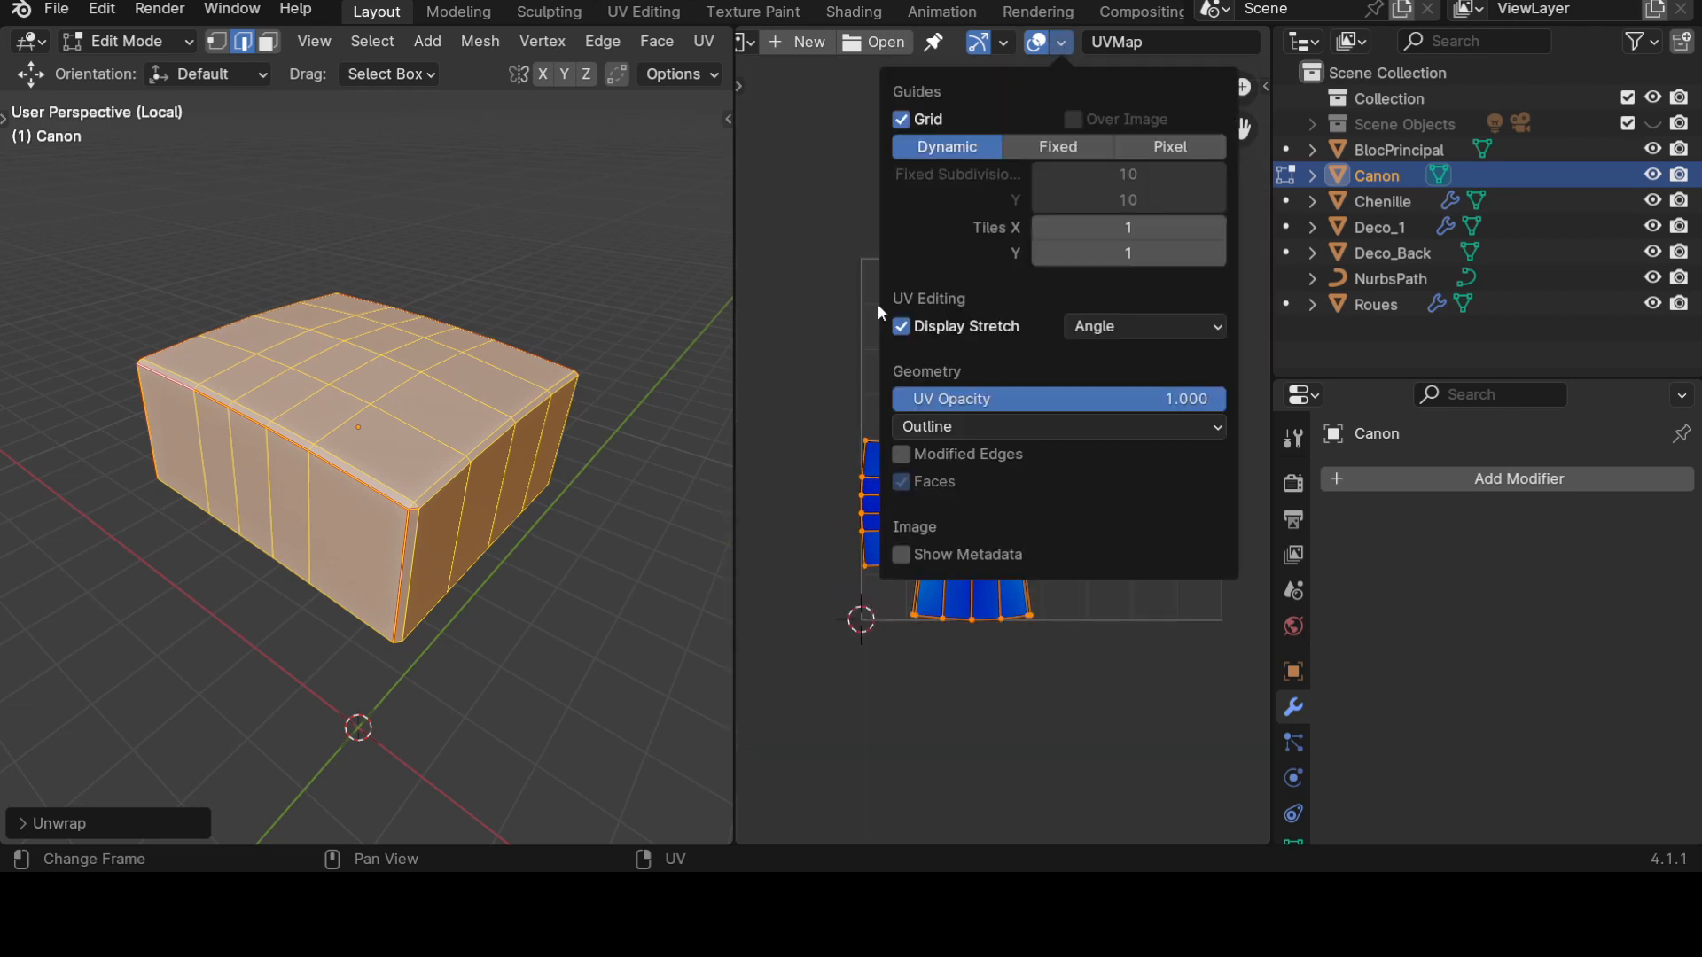
click(901, 326)
click(1061, 43)
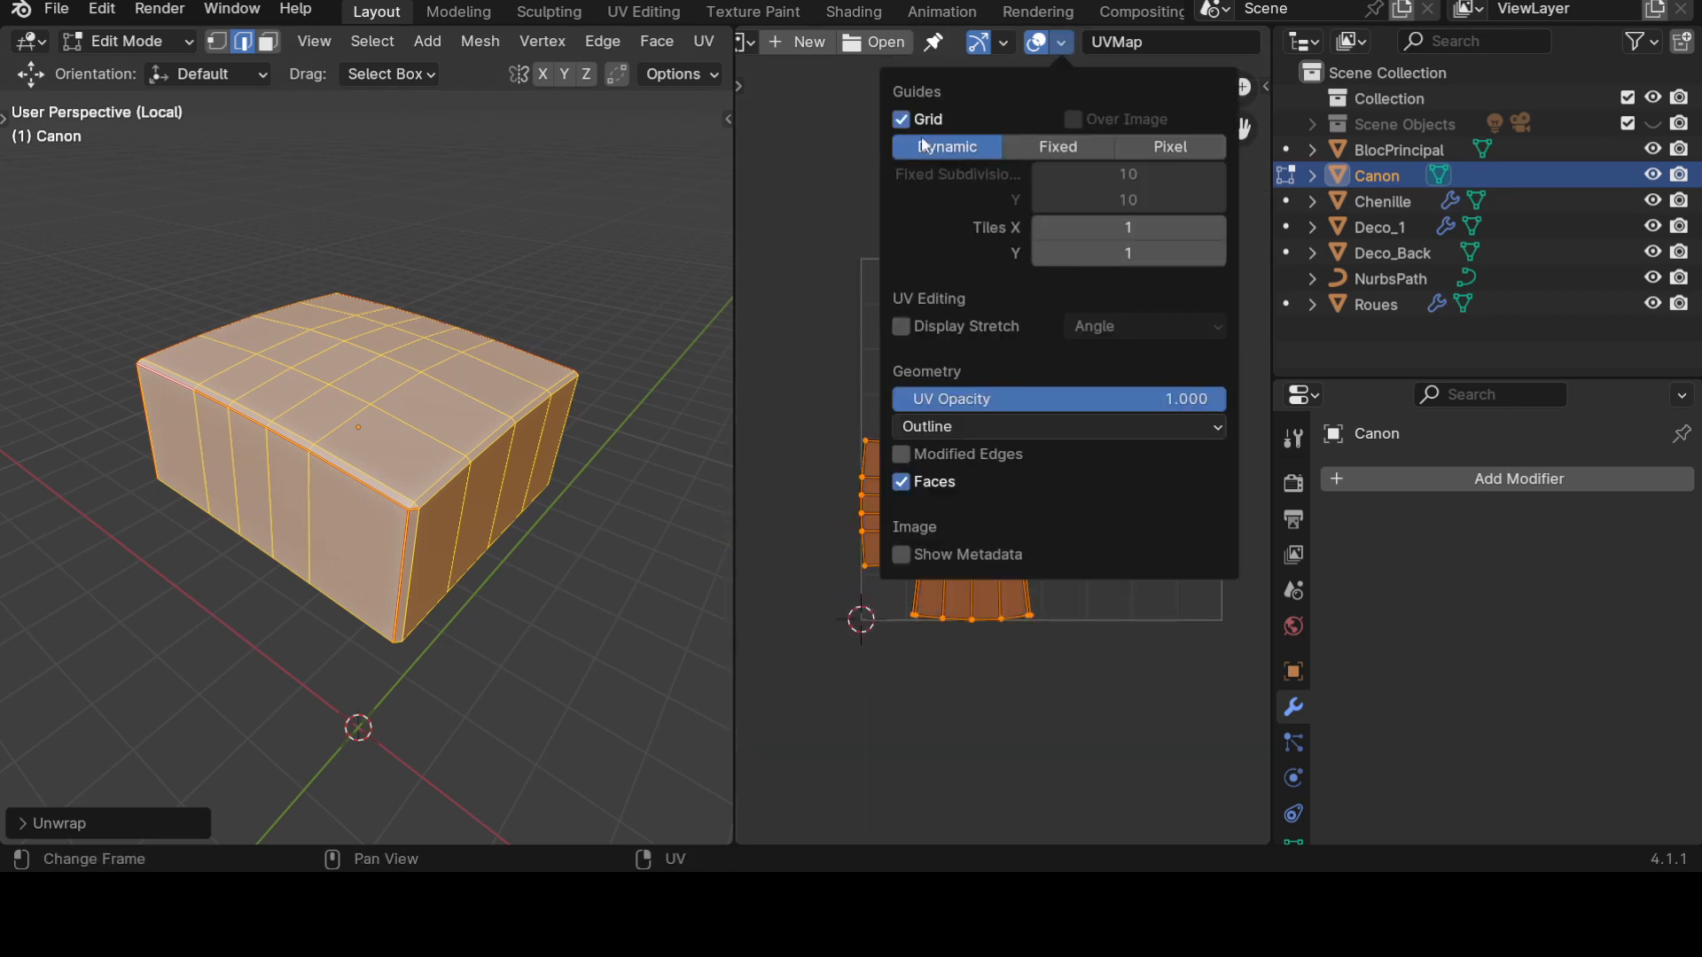
Reveal all hidden geometry of the Canon and clear the selection.
mouse_move(494, 588)
middle_down()
mouse_move(418, 648)
mouse_move(495, 616)
middle_up()
key(alt+h)
scroll(390, 660, down, 5)
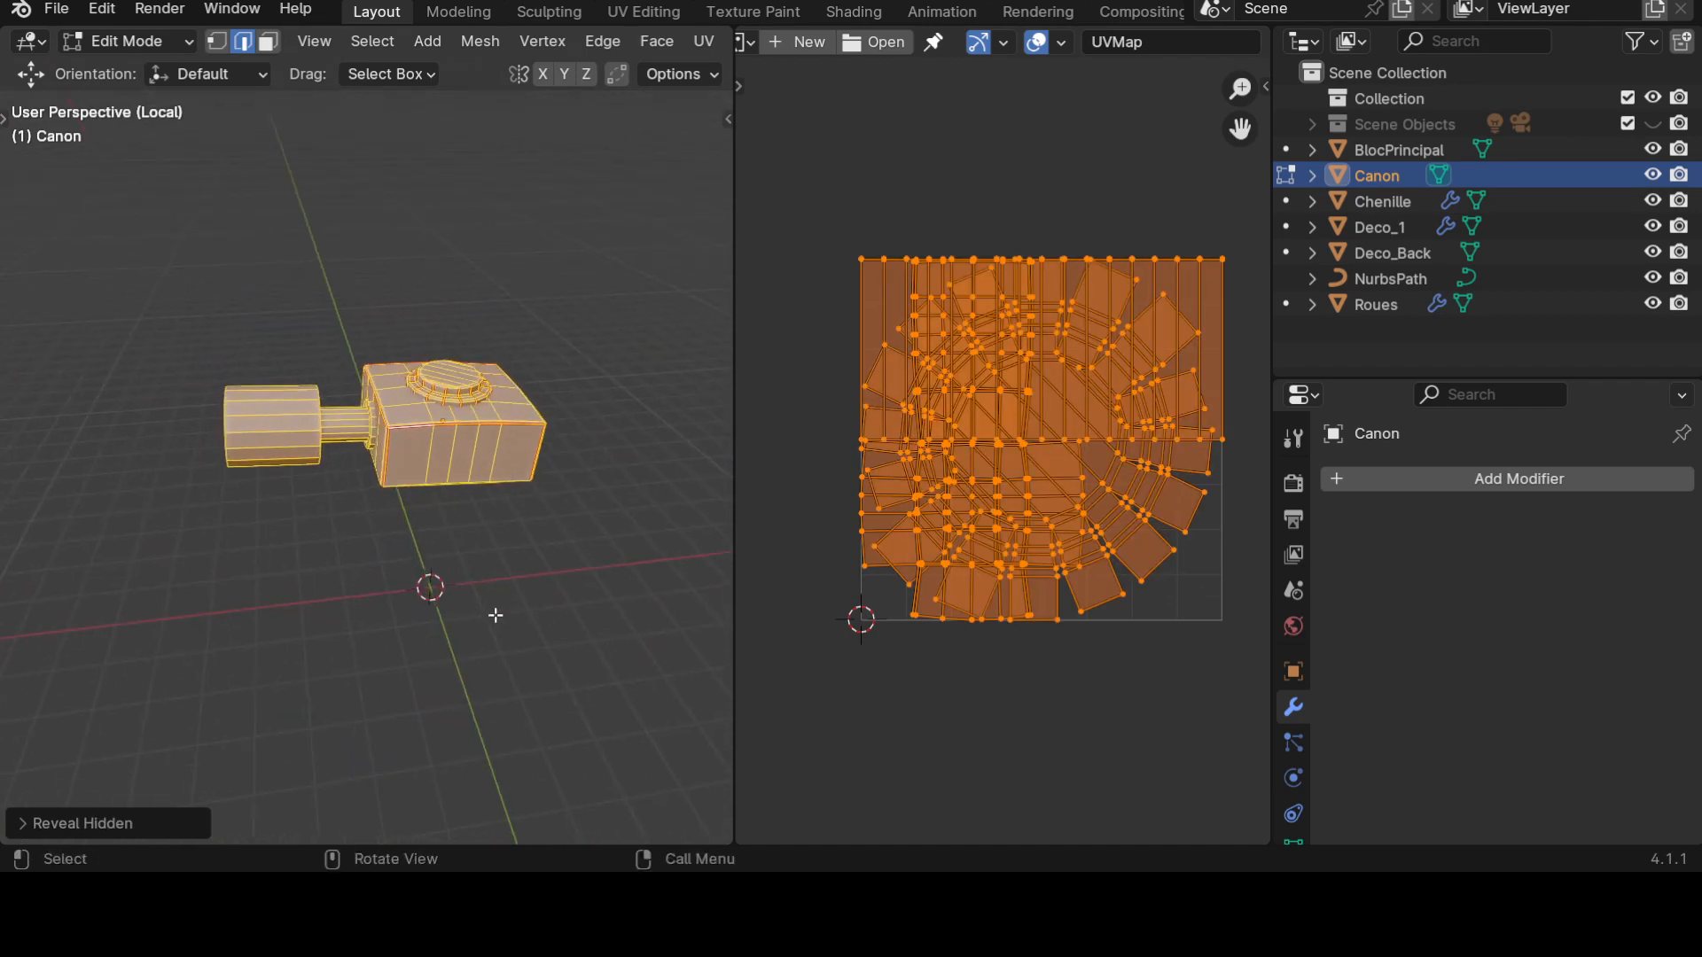
key(alt+a)
Select the linked barrel geometry, hide everything else and clear the selection.
scroll(448, 619, up, 4)
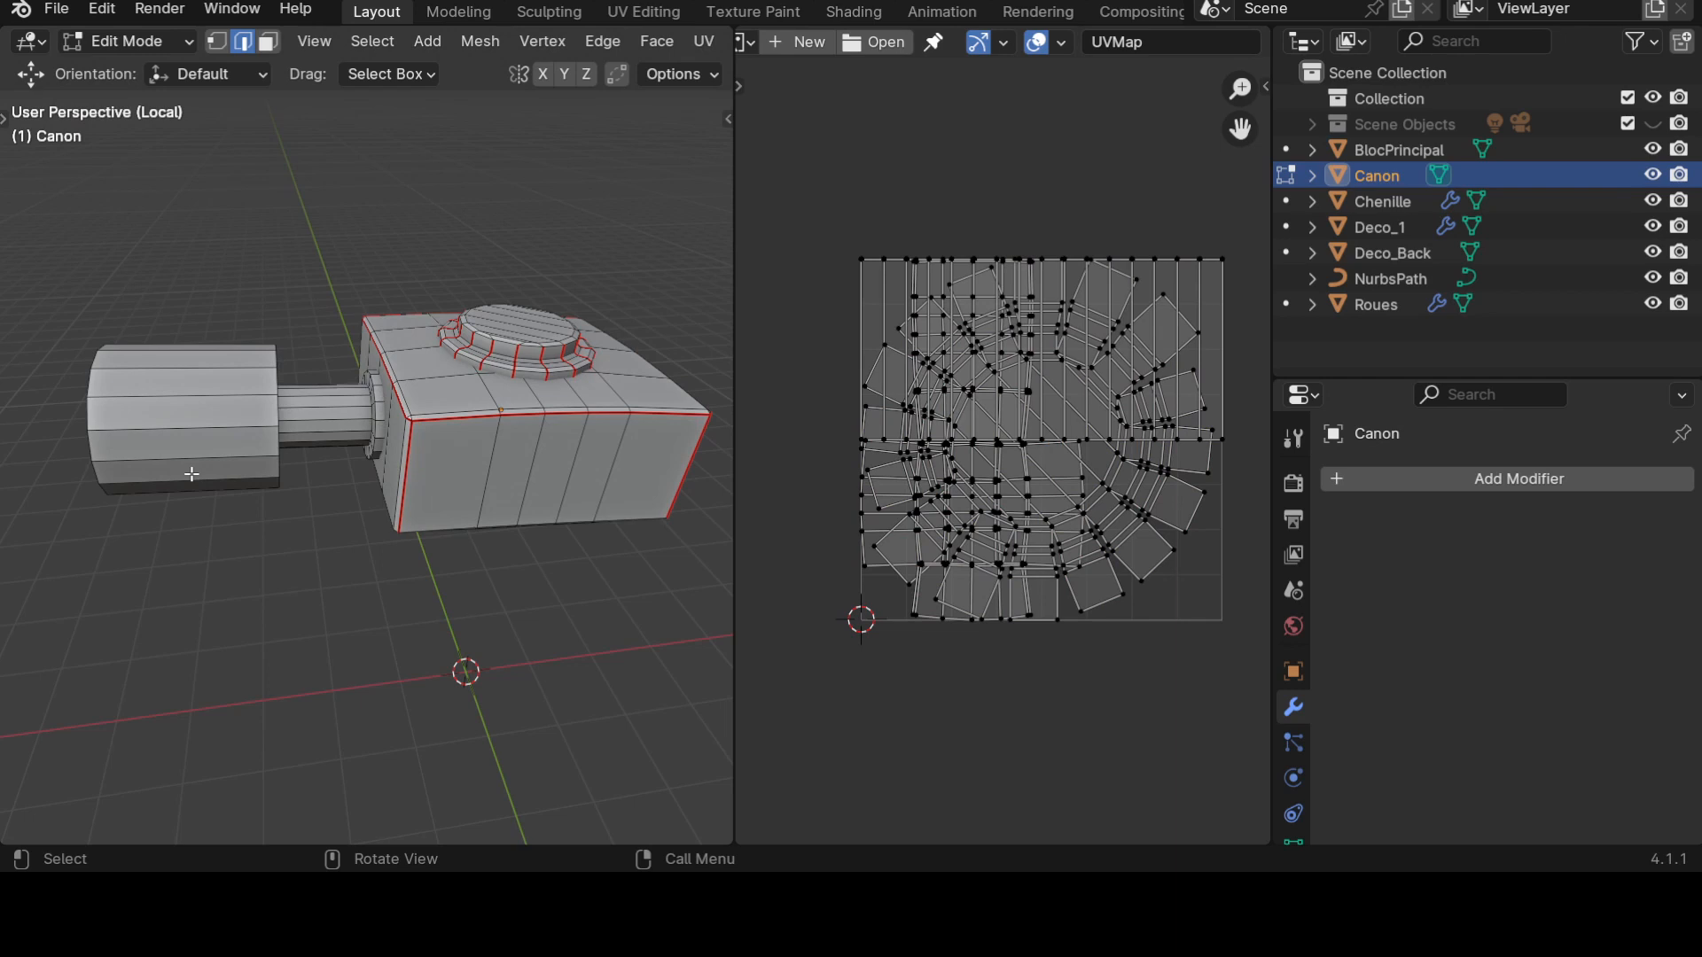
key(l)
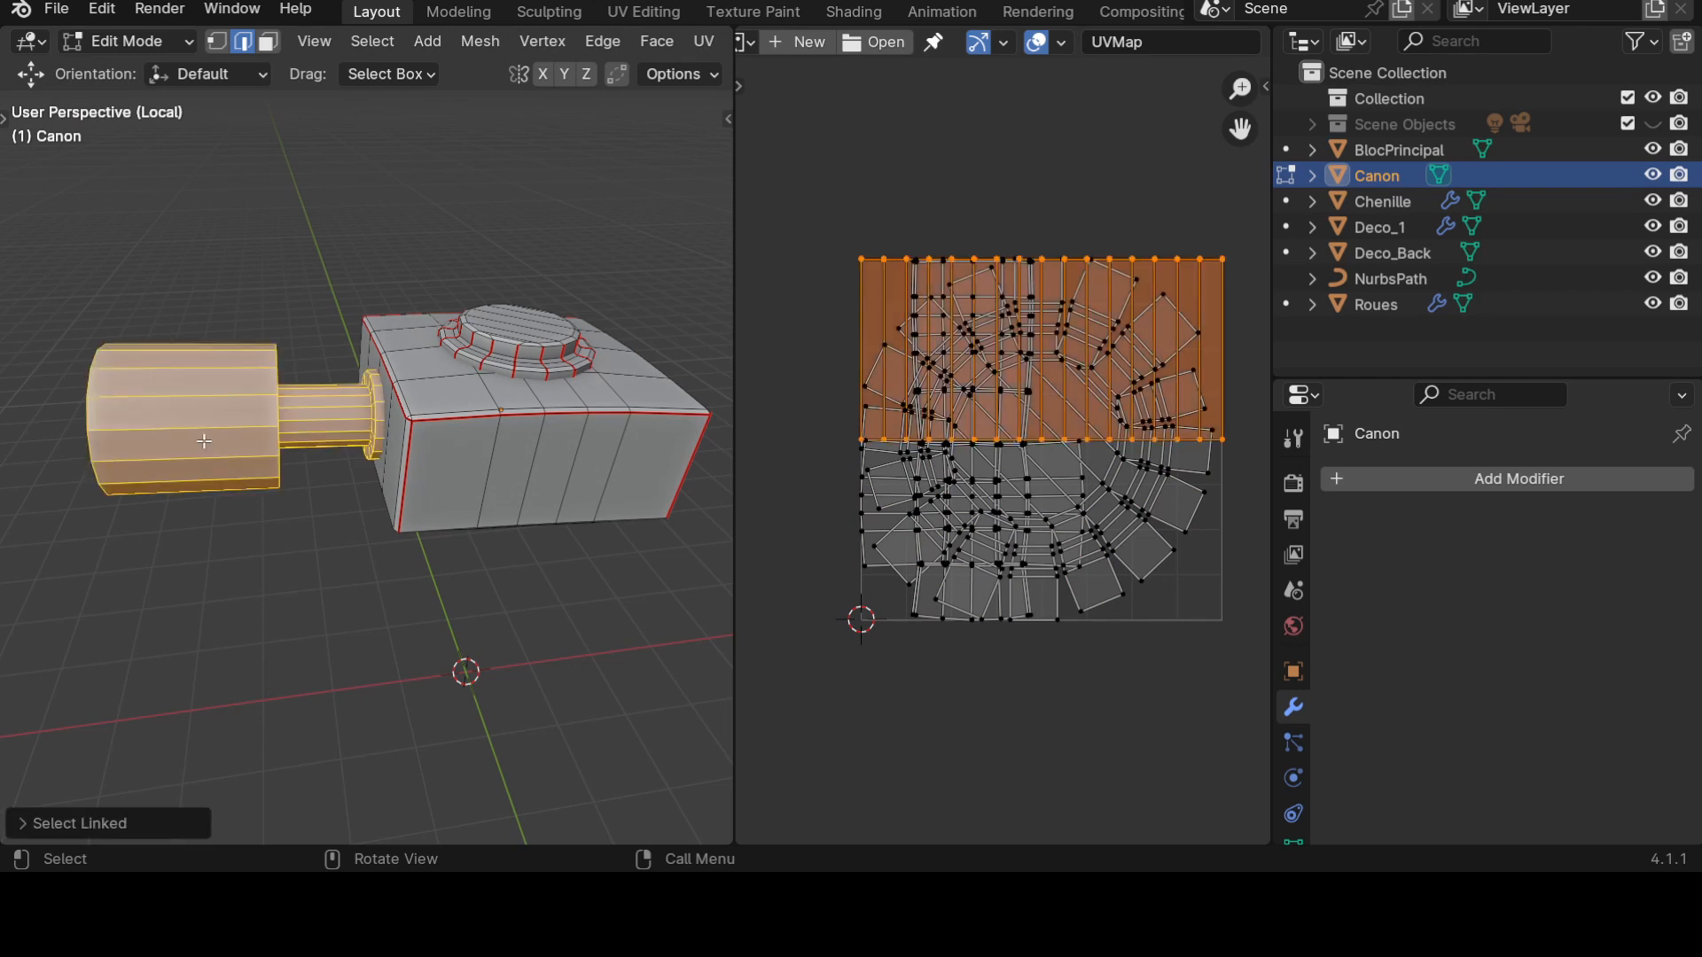
key(shift+h)
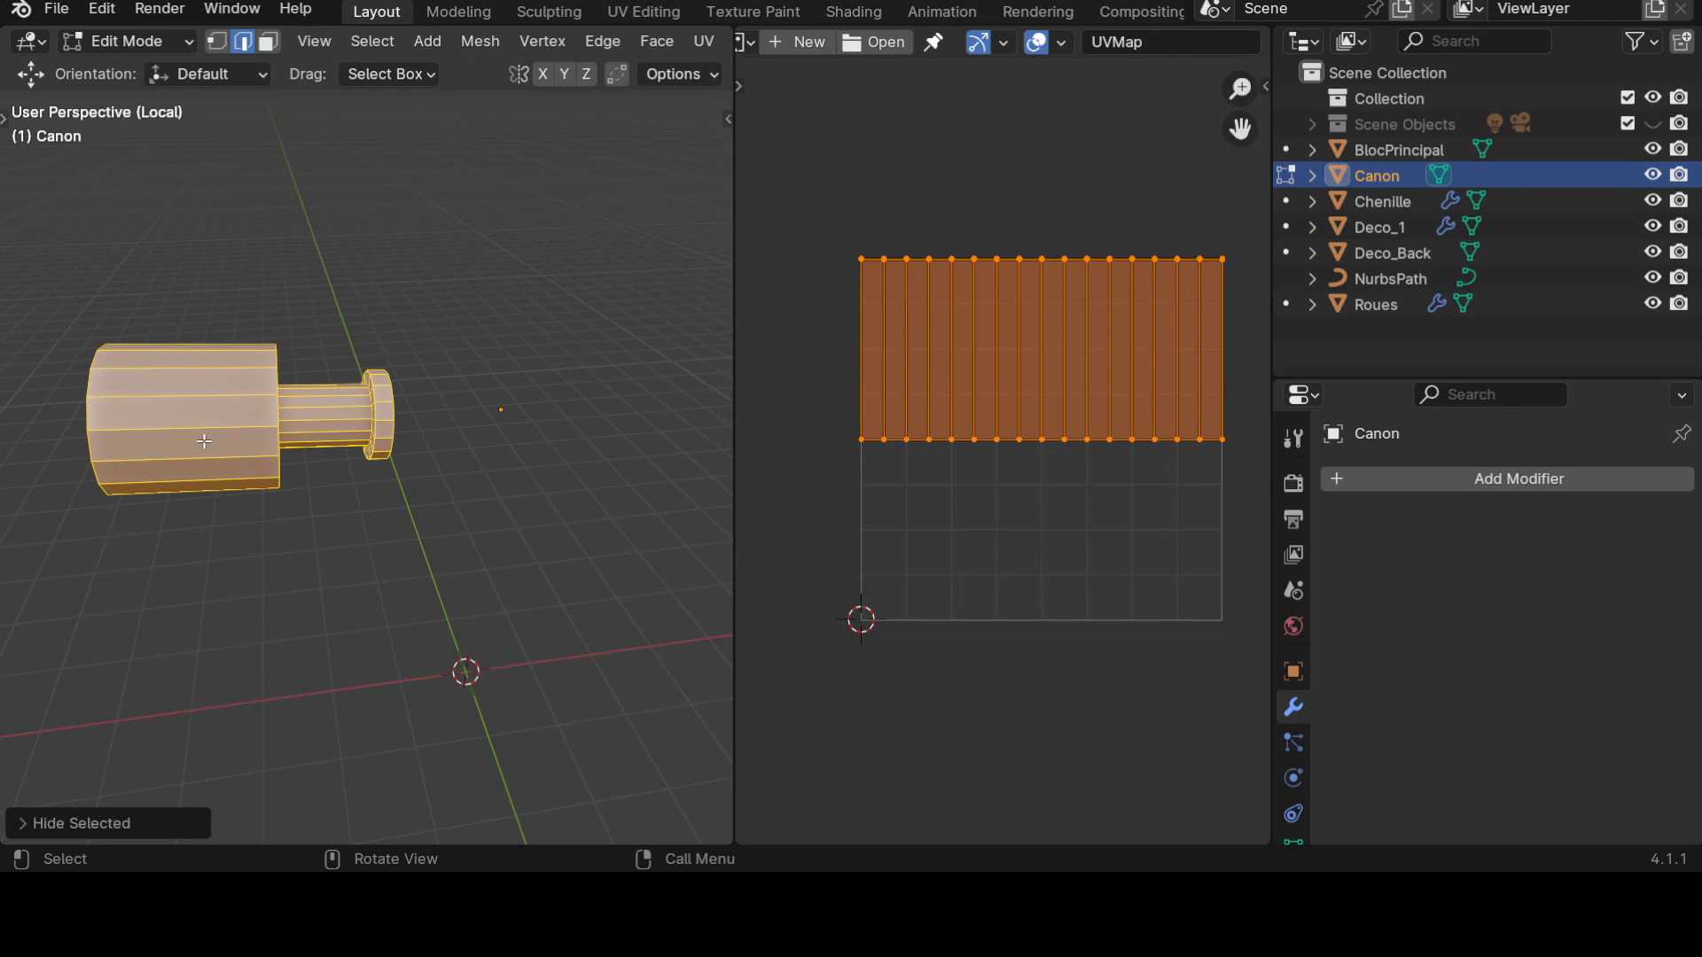
middle_drag(417, 572, 534, 390)
click(499, 607)
scroll(499, 606, up, 2)
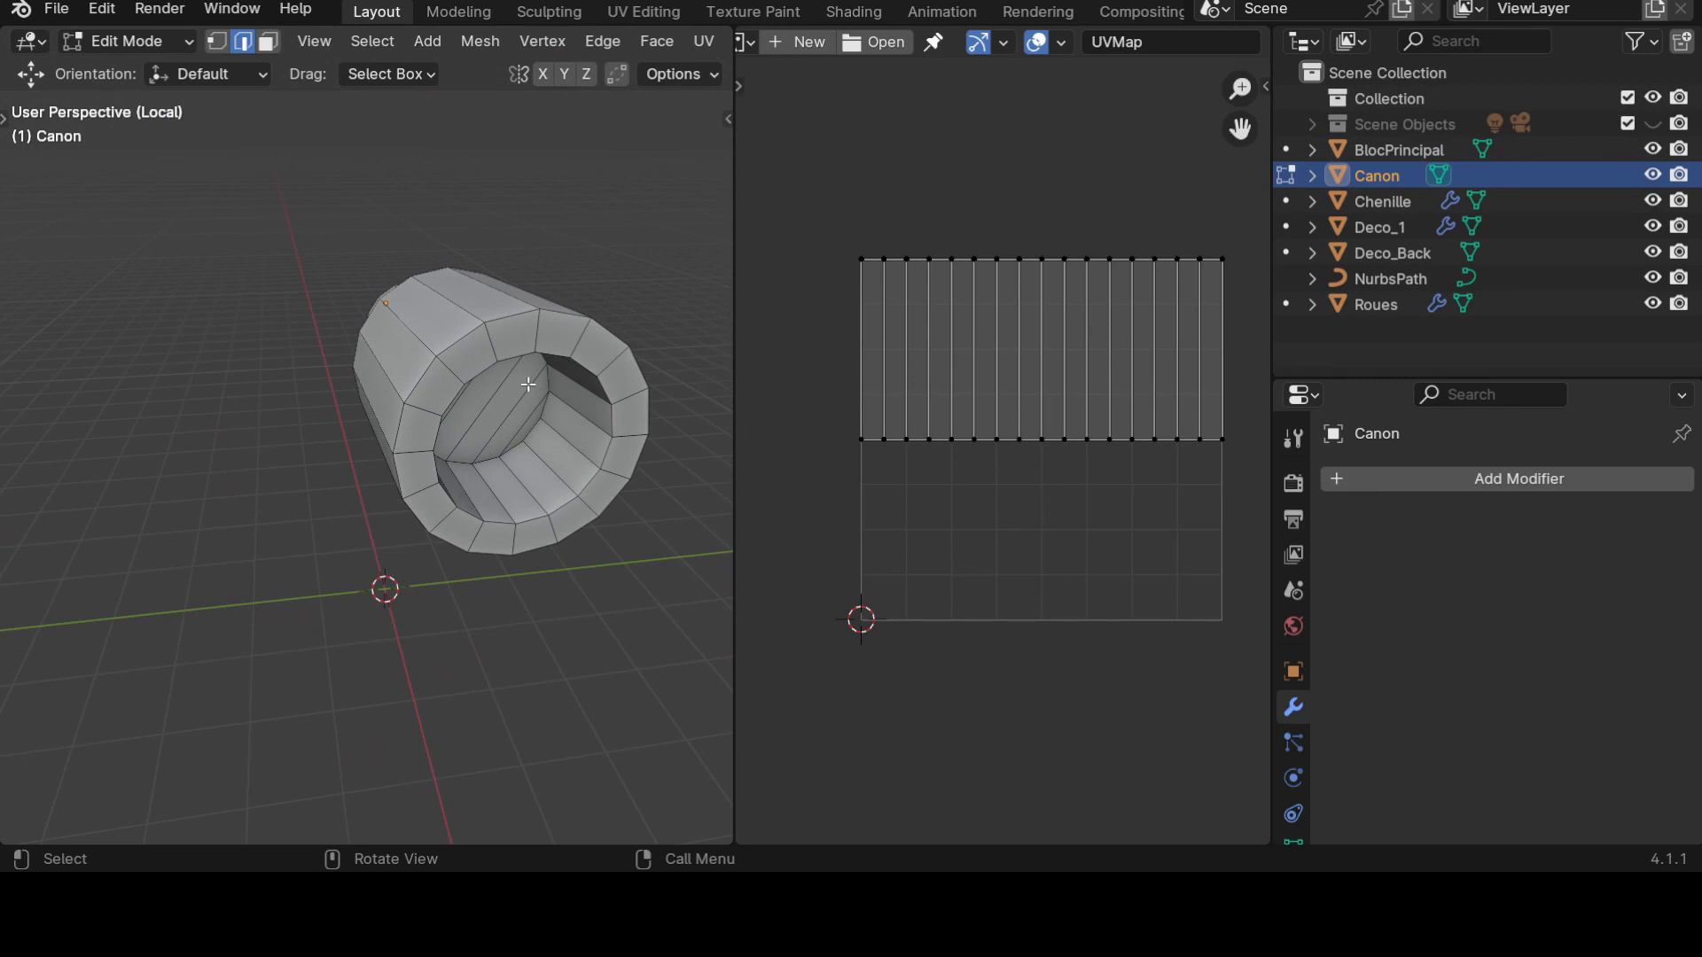
Select the inner edge loop of the barrel's muzzle rim, mark it as a seam and clear the selection.
middle_drag(534, 458, 397, 263)
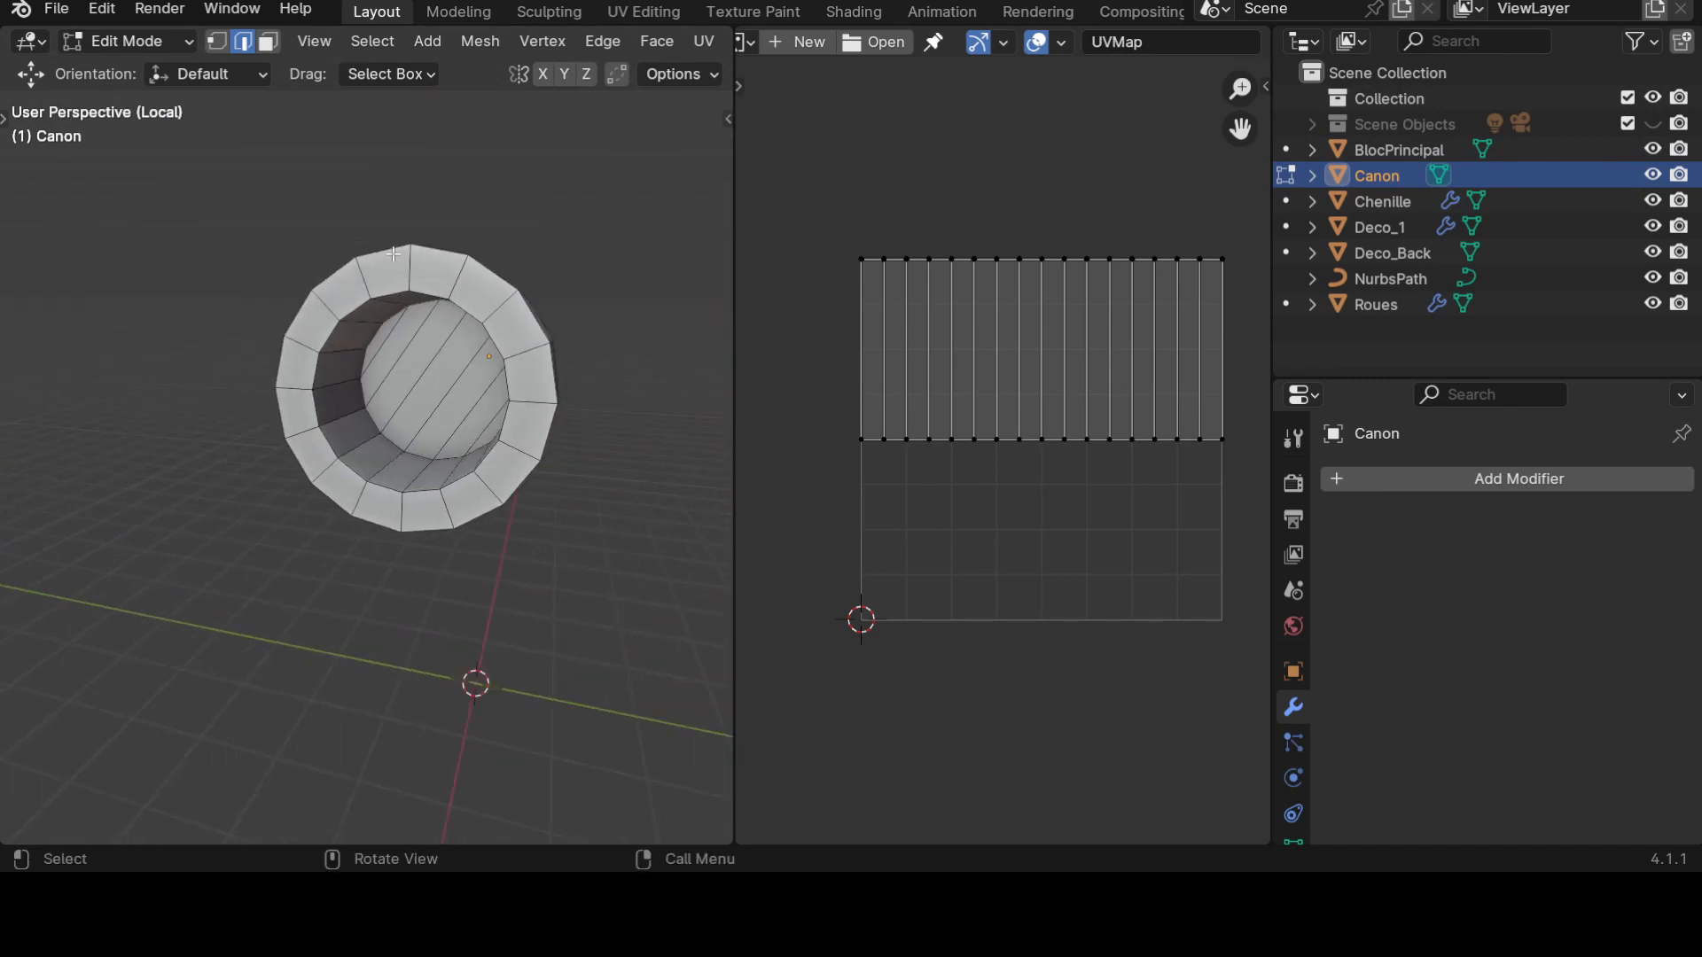
middle_drag(458, 578, 626, 627)
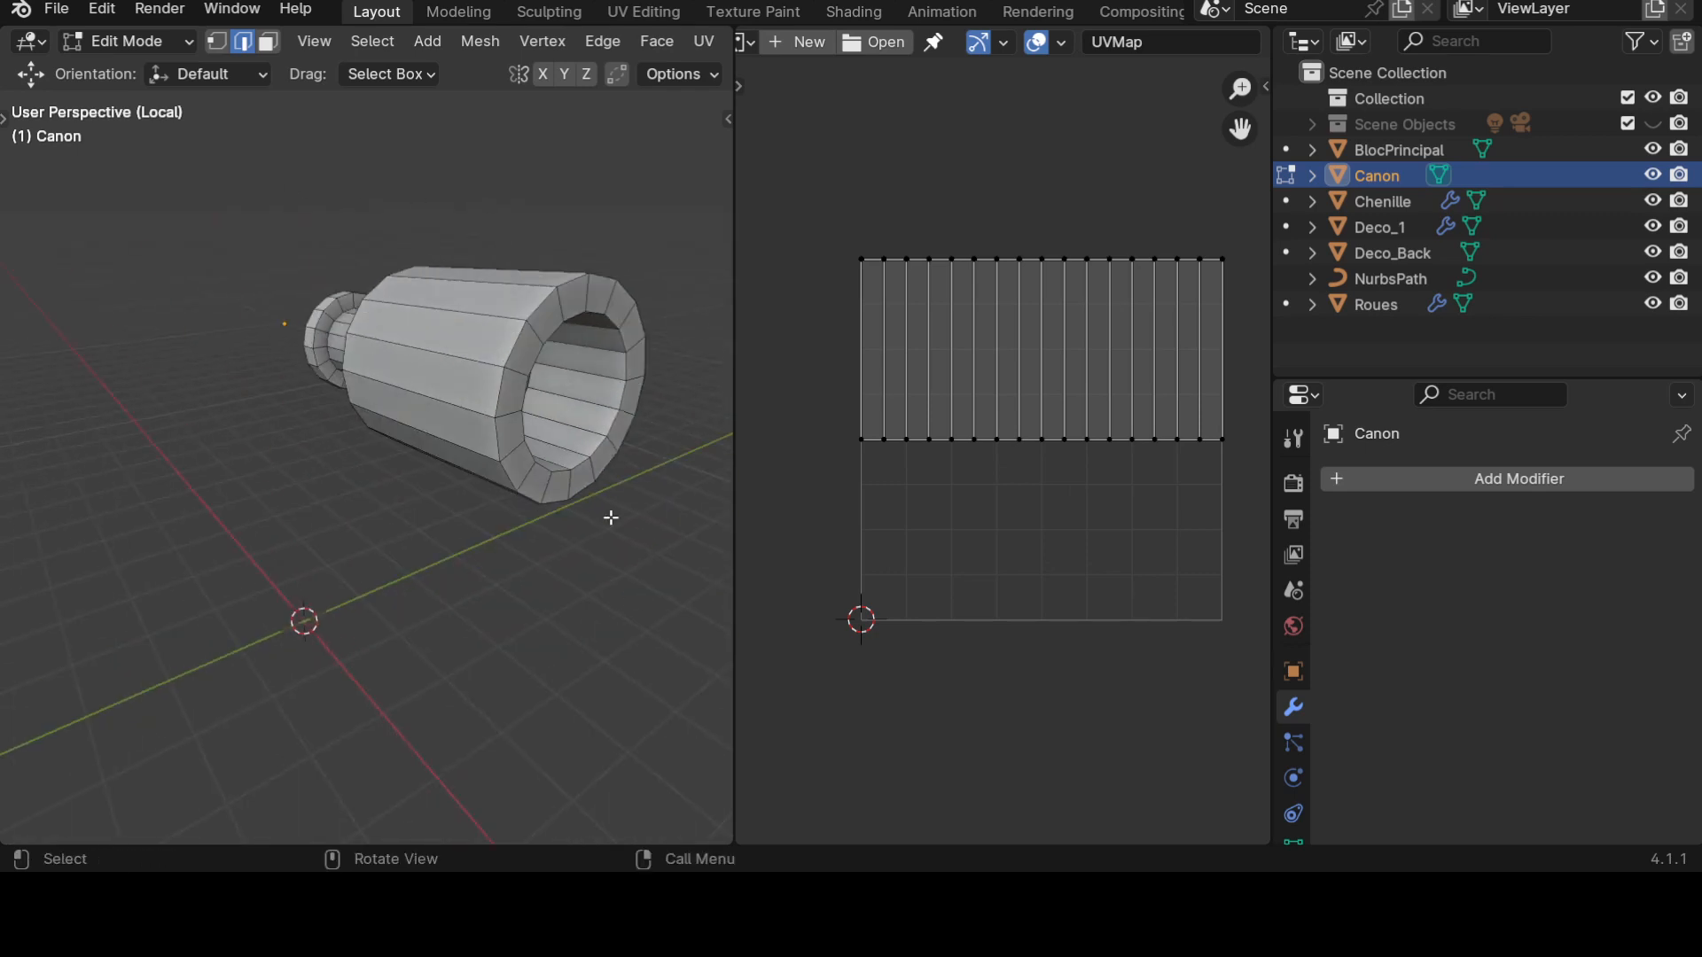
alt+click(599, 448)
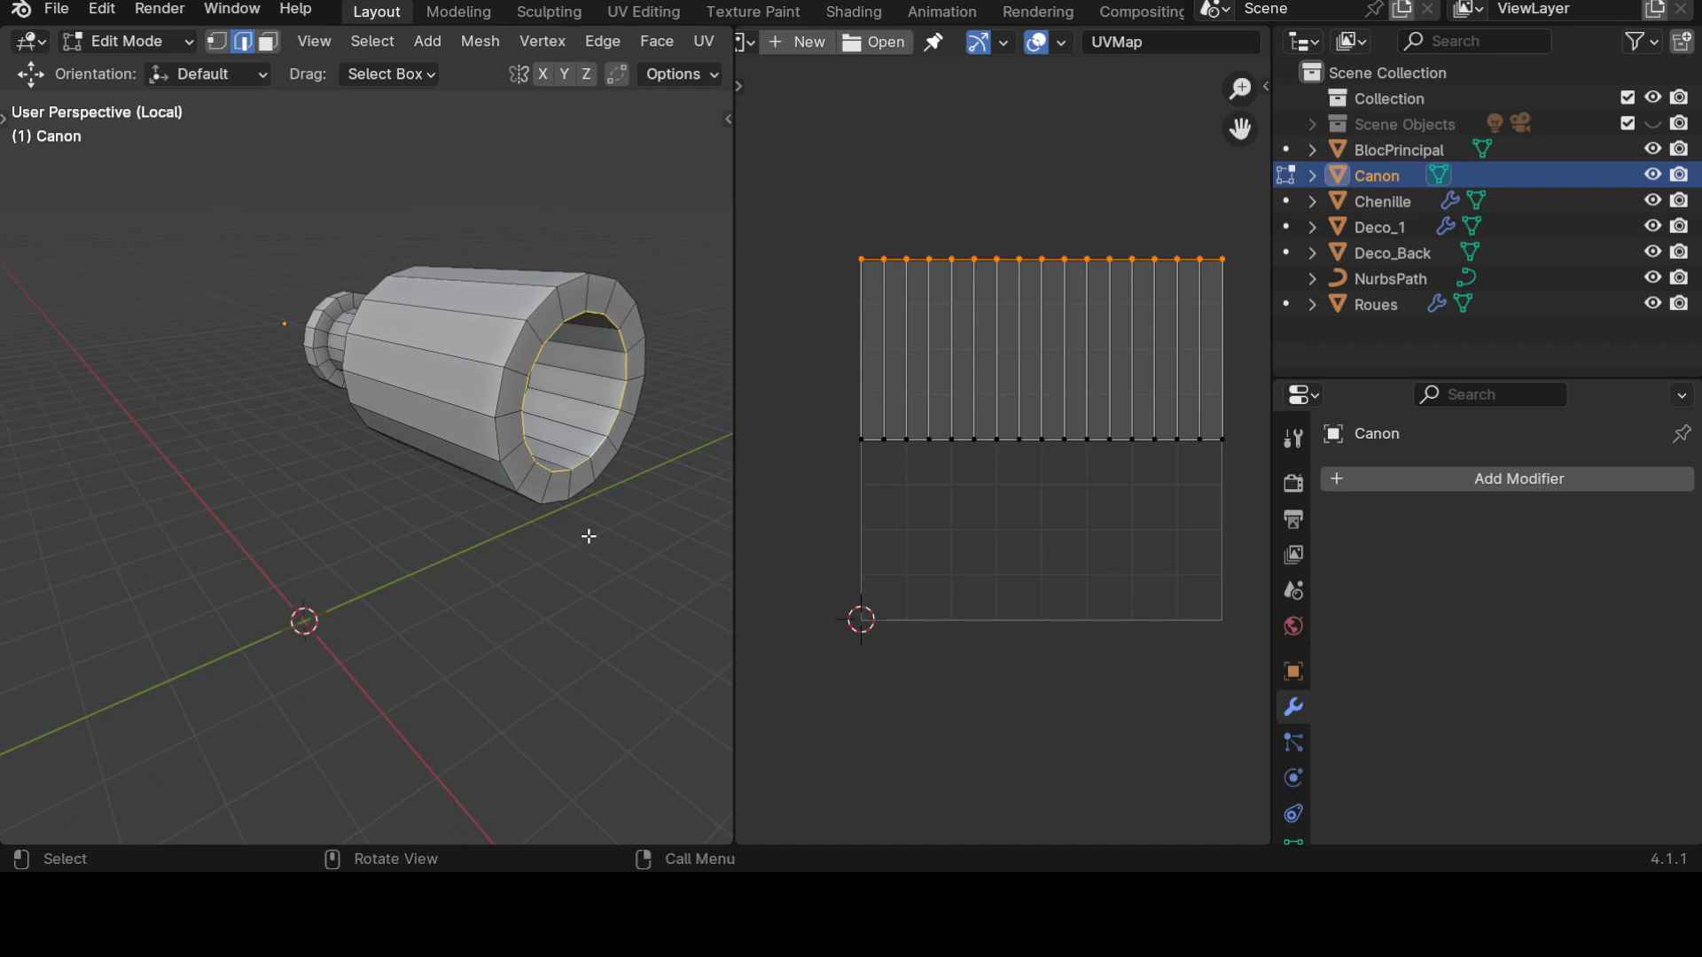
key(ctrl+e)
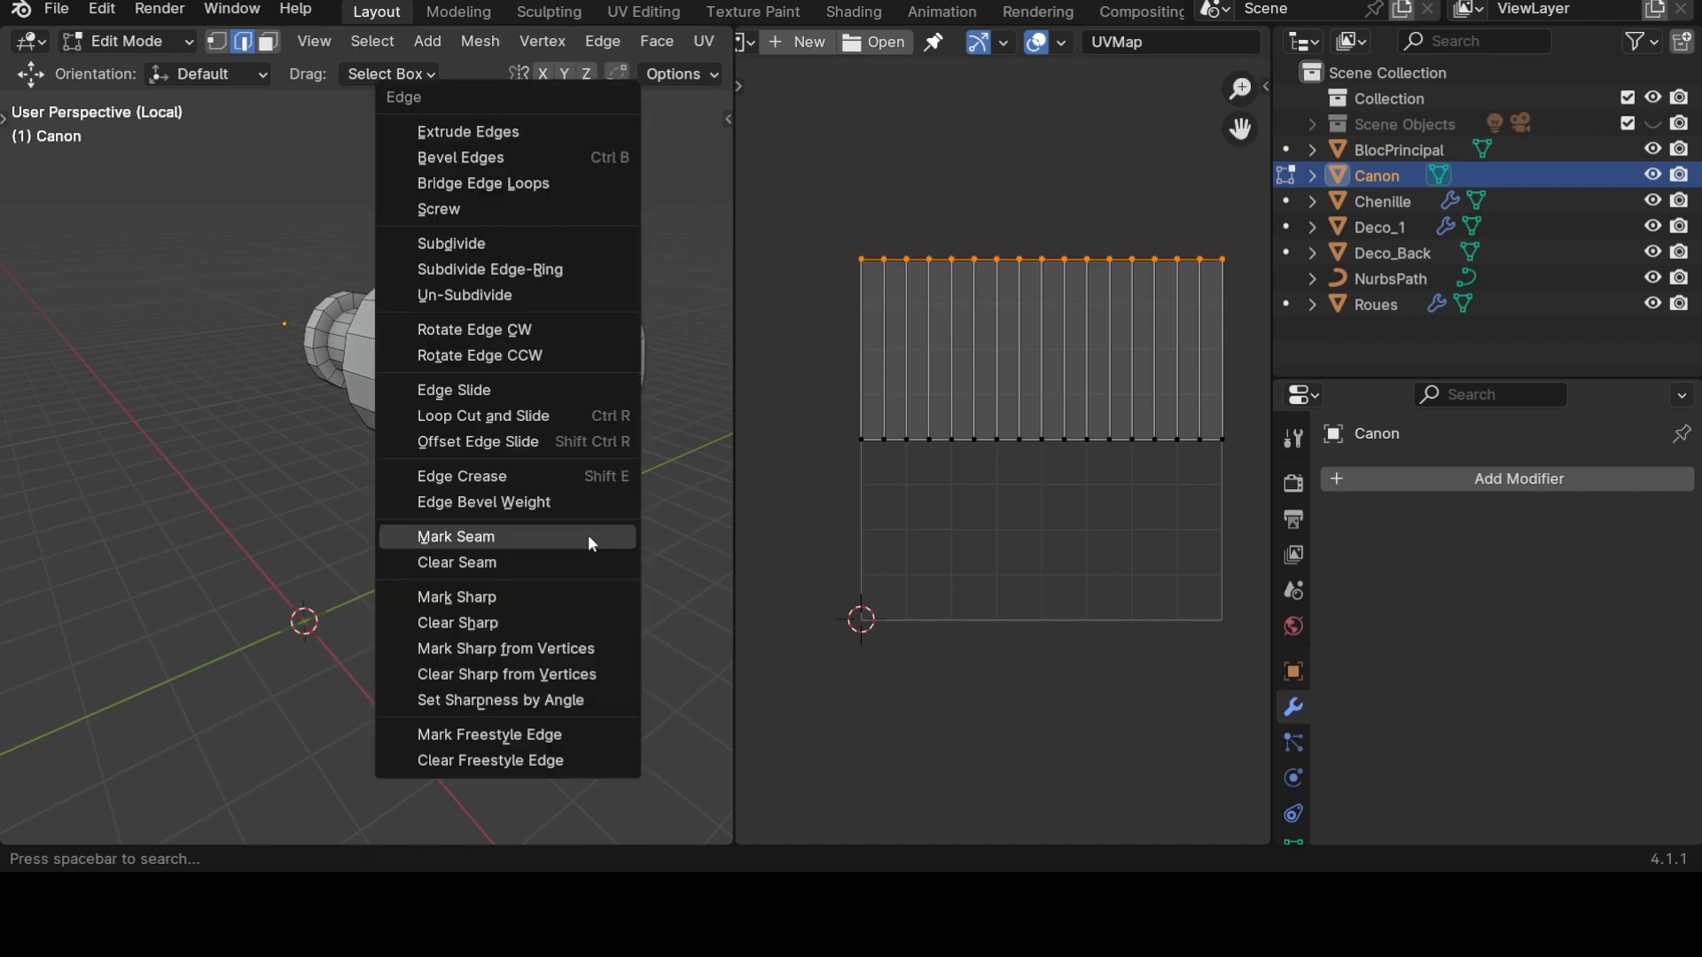
click(588, 534)
middle_drag(582, 547, 463, 638)
key(alt+a)
Select the ring of lengthwise edges inside the muzzle bore, mark them as seams and clear the selection.
middle_drag(591, 550, 546, 436)
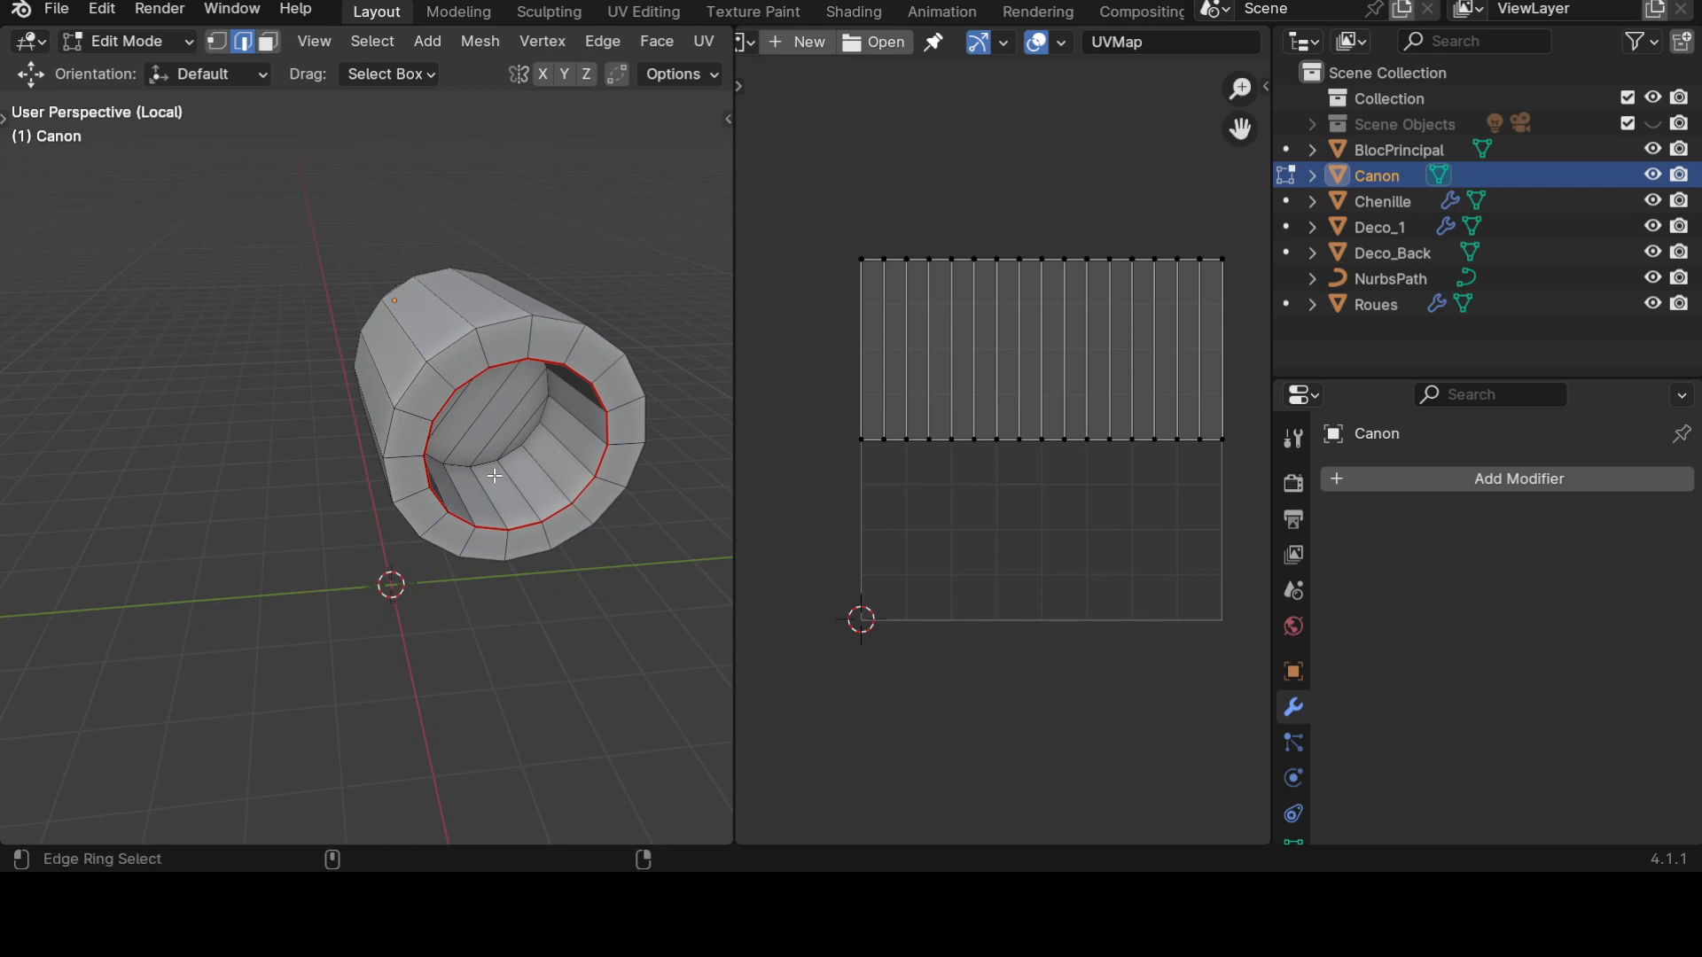
ctrl+alt+click(543, 468)
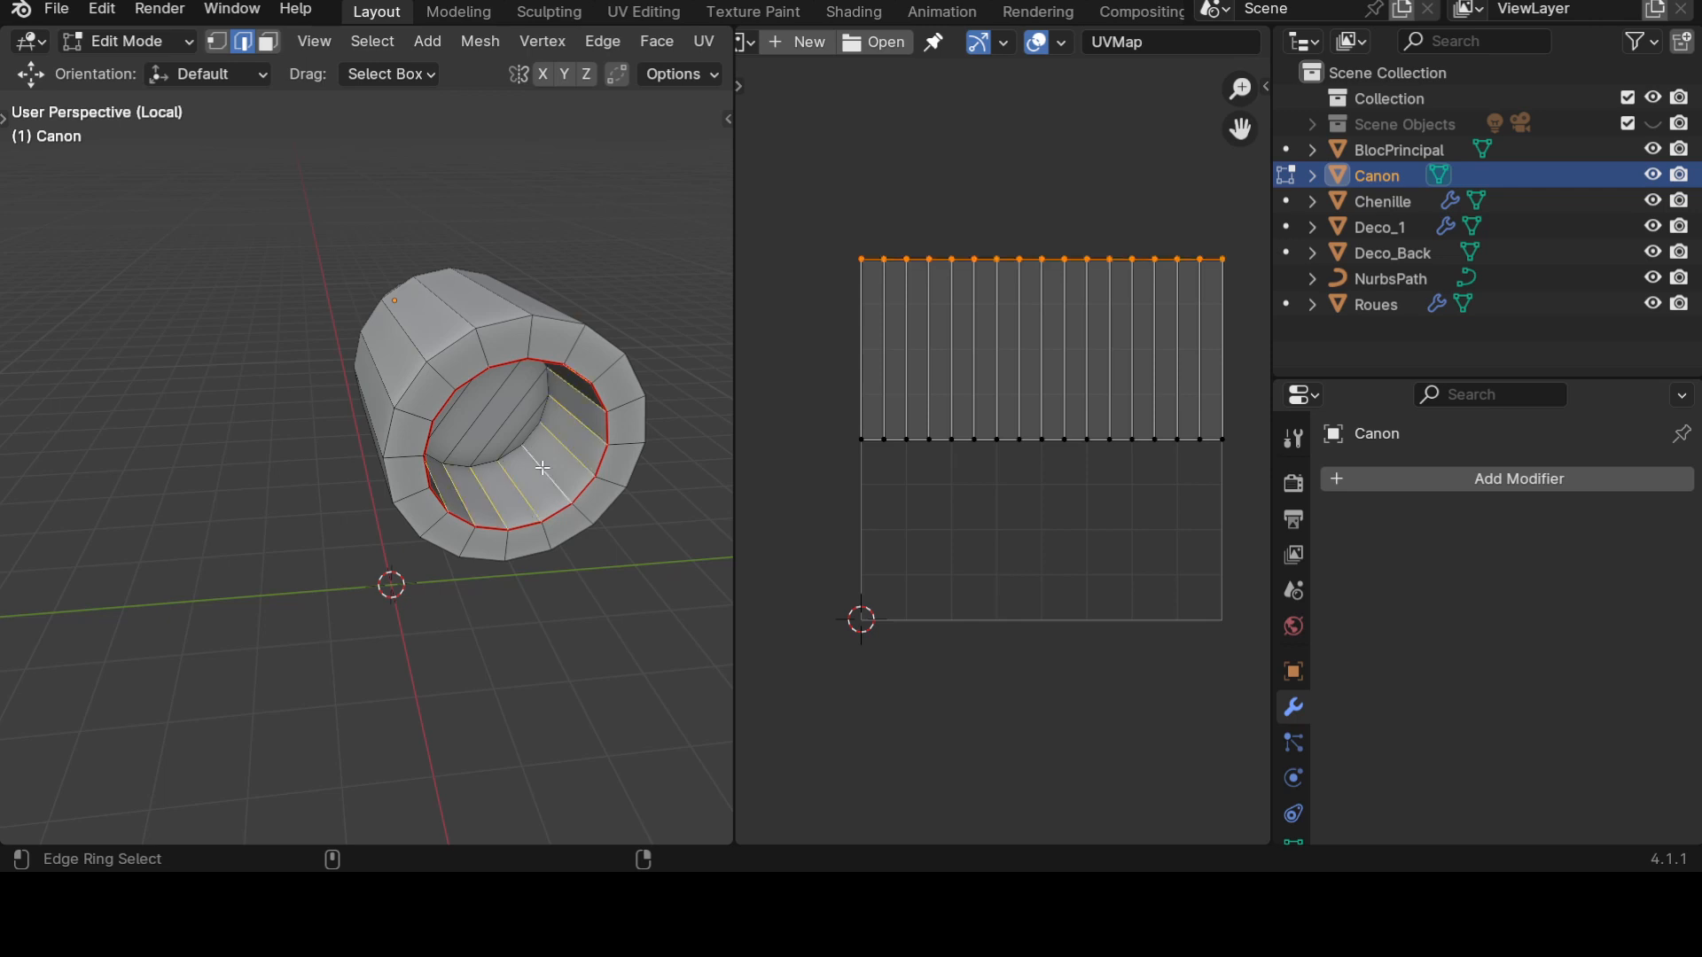
middle_drag(604, 623, 509, 497)
key(ctrl+e)
click(511, 498)
middle_drag(511, 499, 423, 634)
click(422, 635)
middle_drag(581, 627, 157, 554)
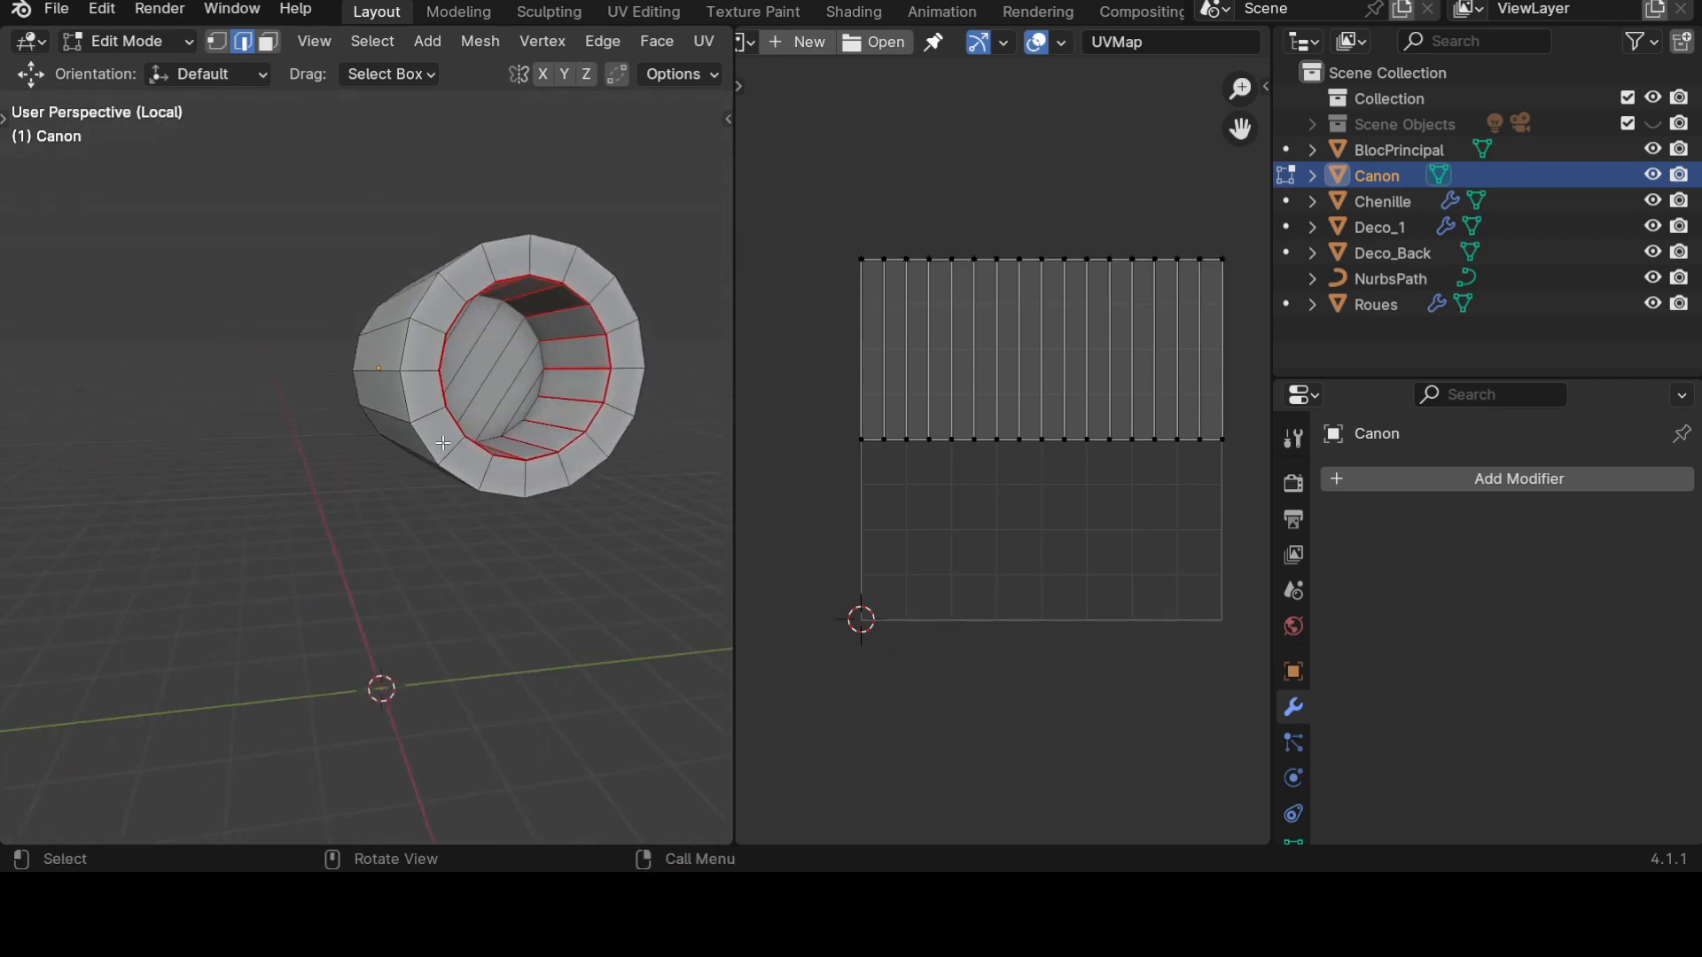
Select the whole barrel, unwrap it and turn on Display Stretch in the UV editor.
key(a)
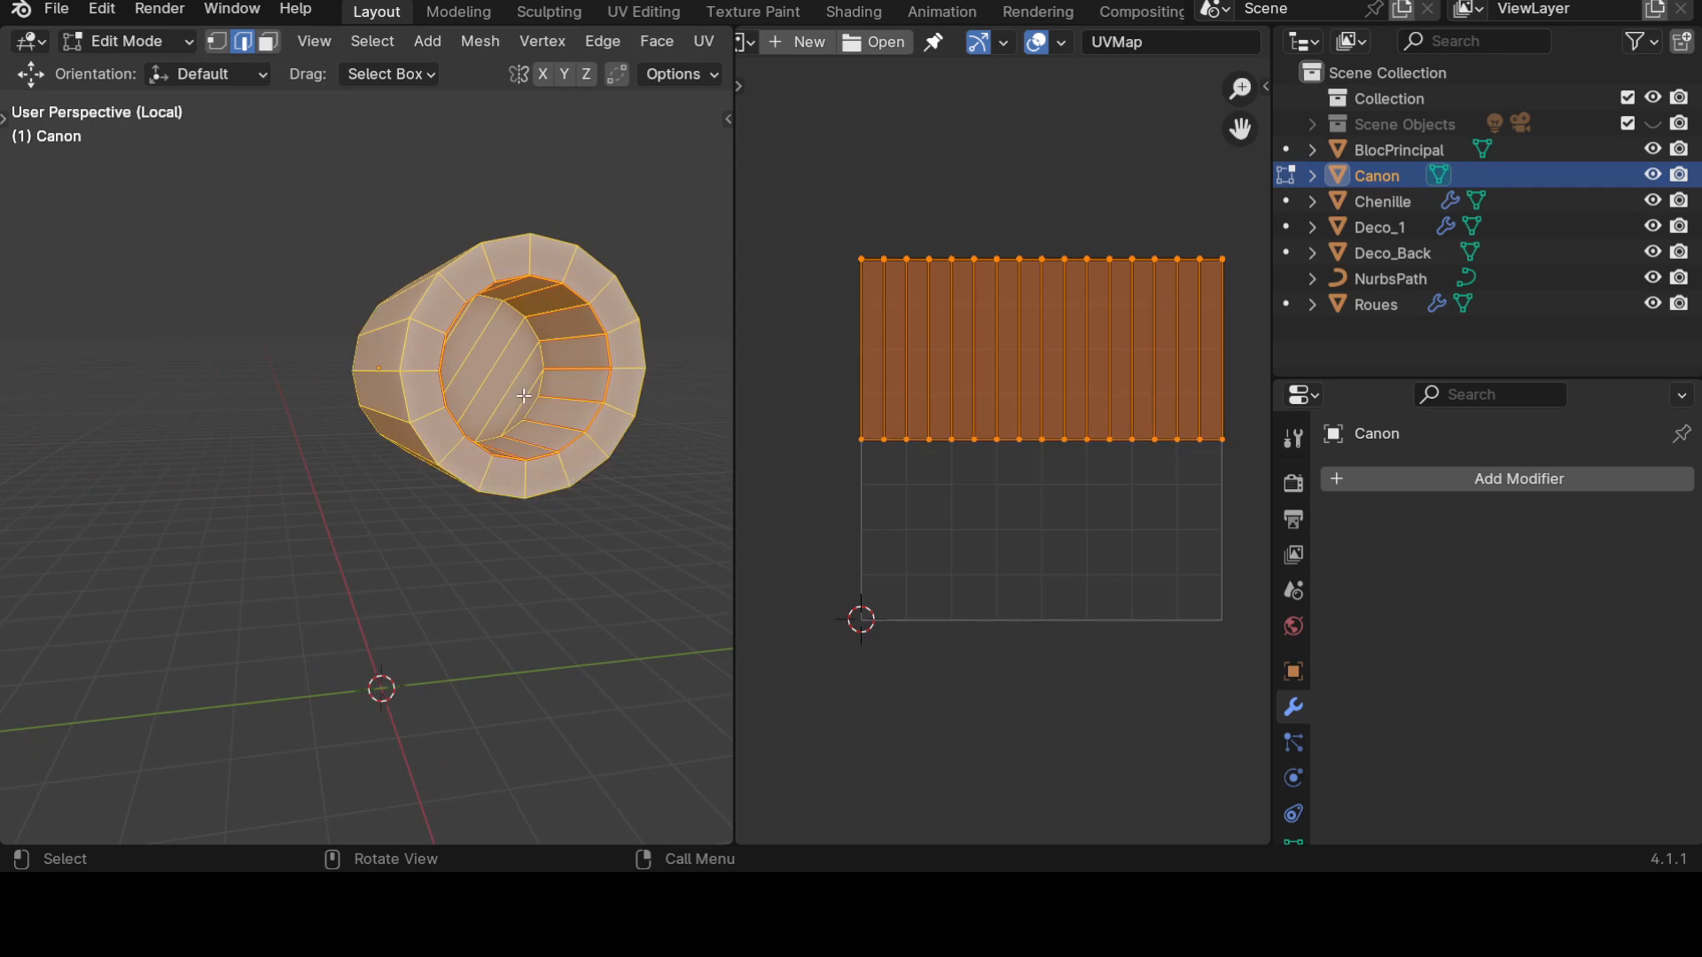
key(u)
click(523, 399)
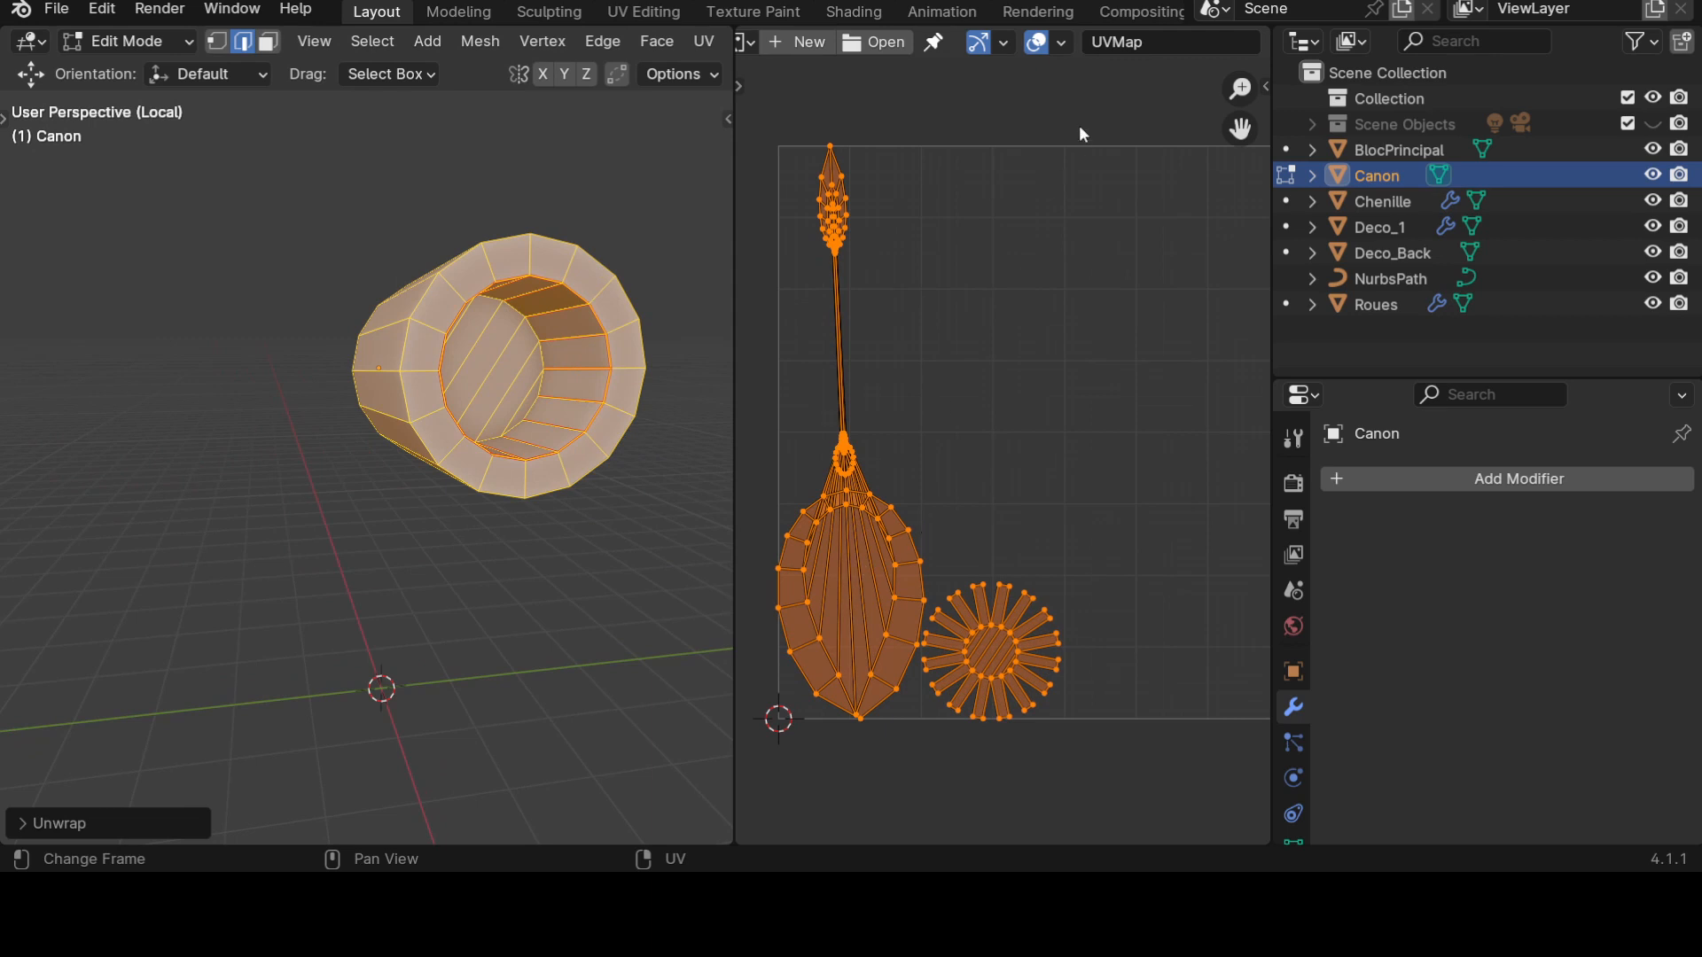
click(1060, 43)
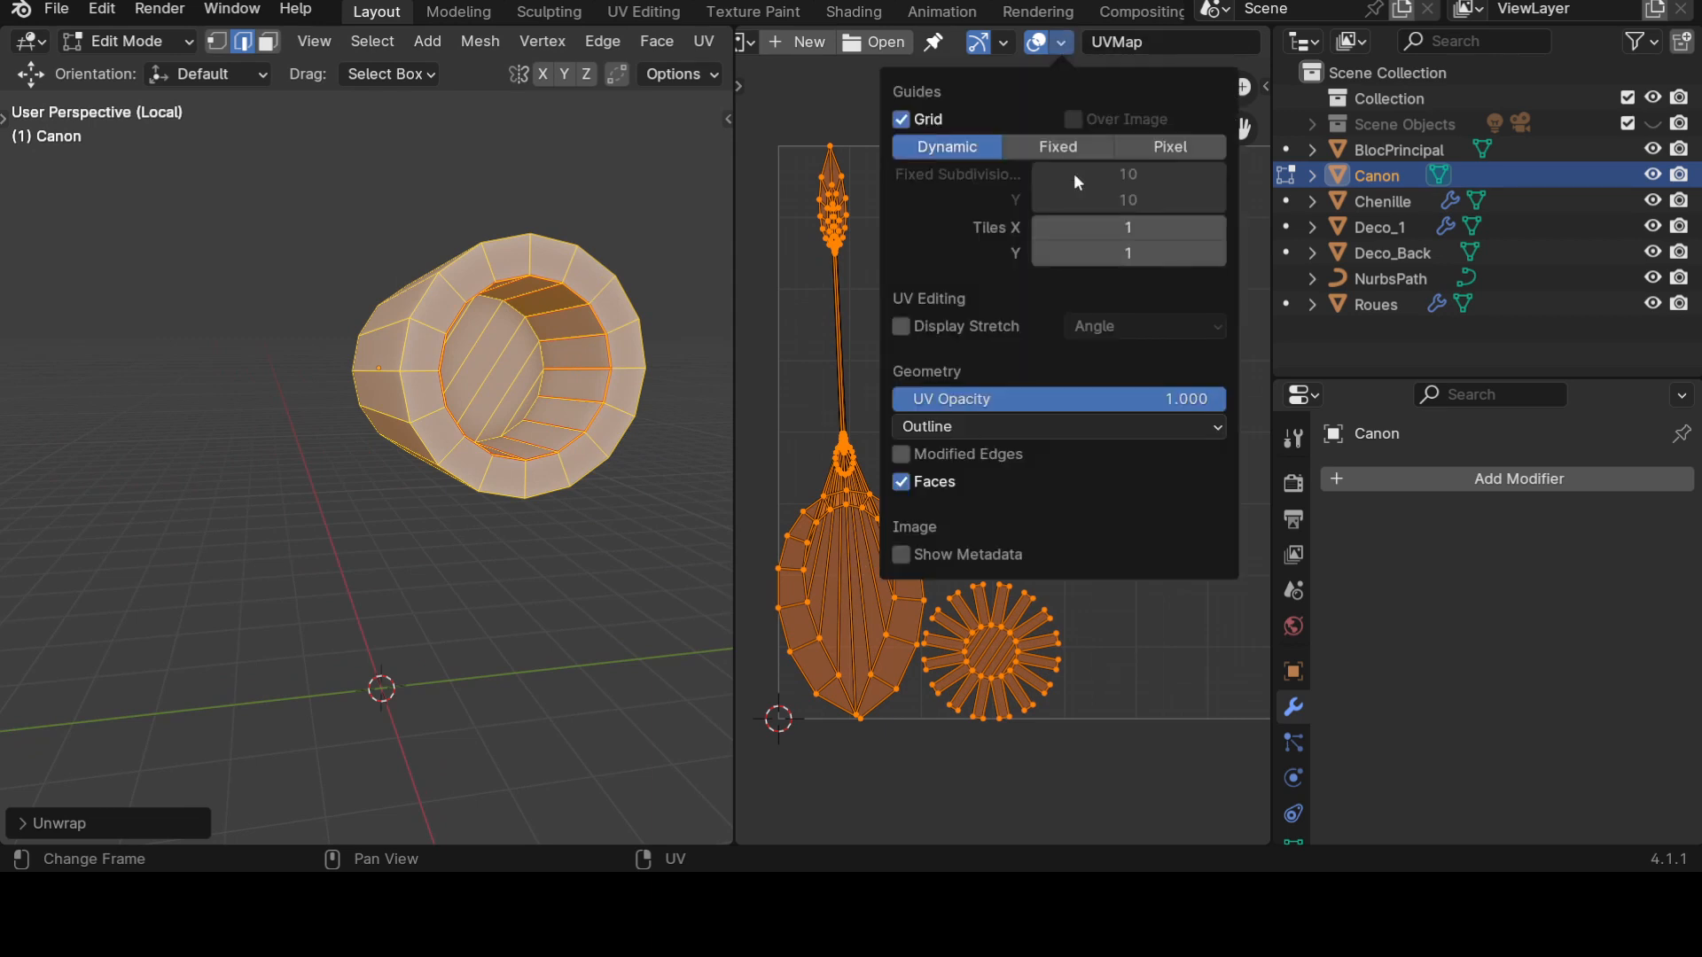
click(906, 331)
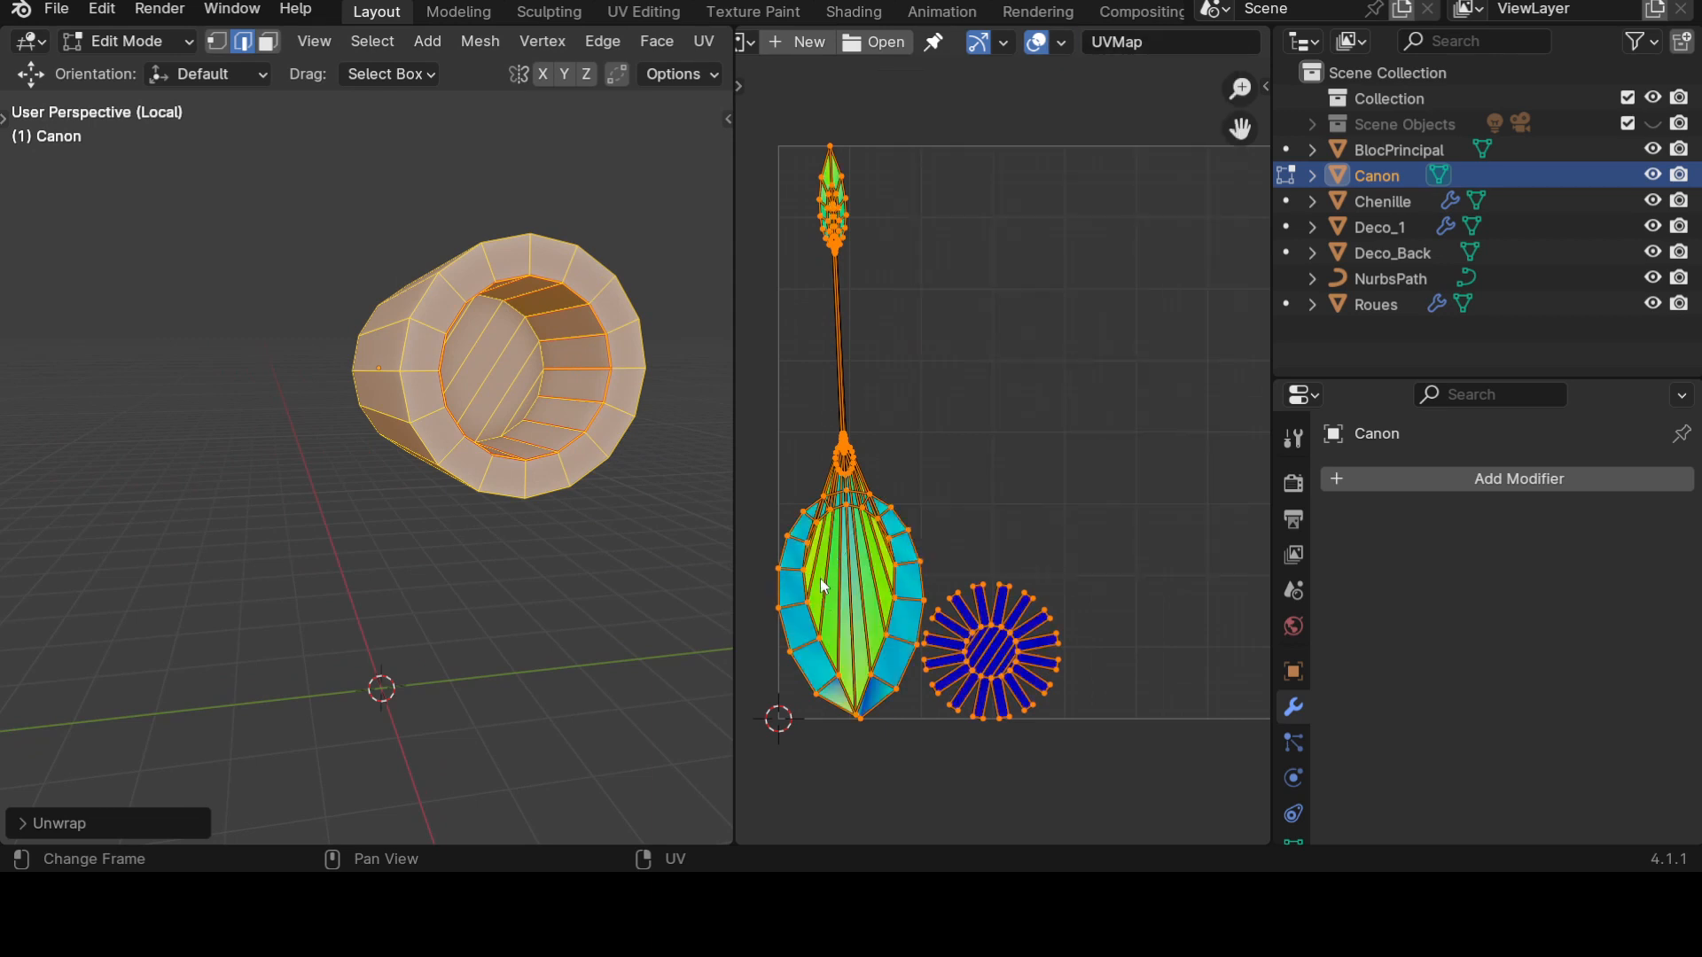
Inspect the barrel's UV islands for stretch and overlapping faces, turning off Display Stretch in the UV editor.
scroll(869, 556, up, 2)
middle_drag(831, 608, 1068, 529)
scroll(1032, 581, up, 3)
scroll(1026, 585, down, 4)
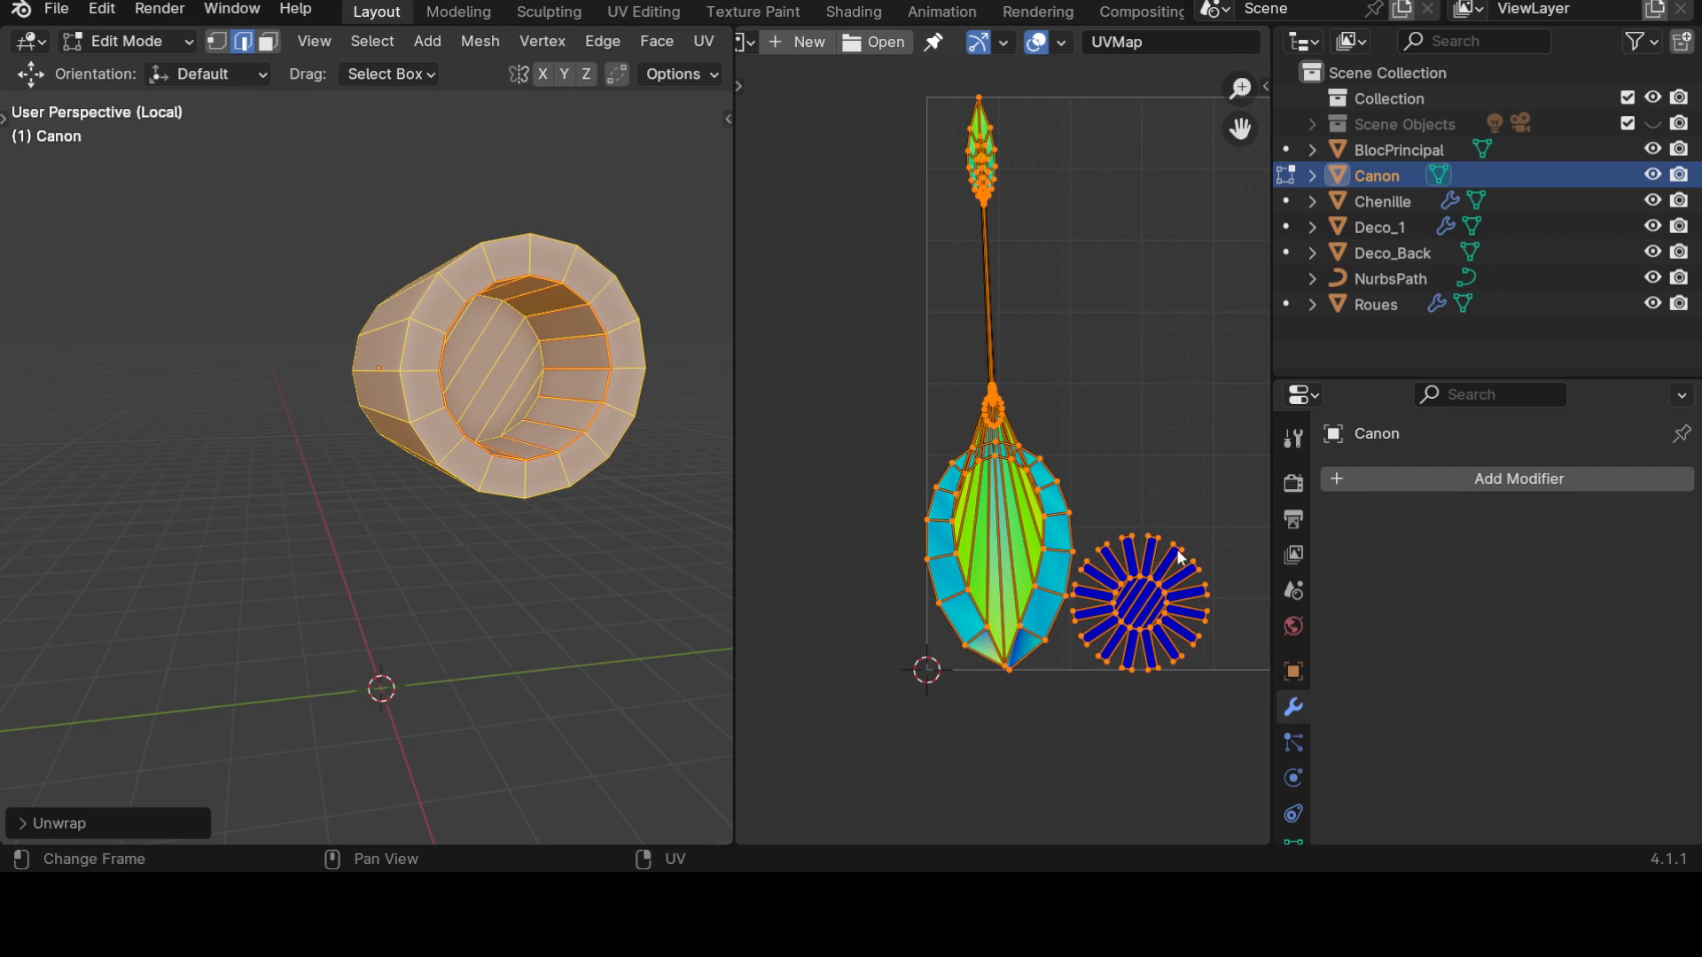
scroll(1079, 523, up, 3)
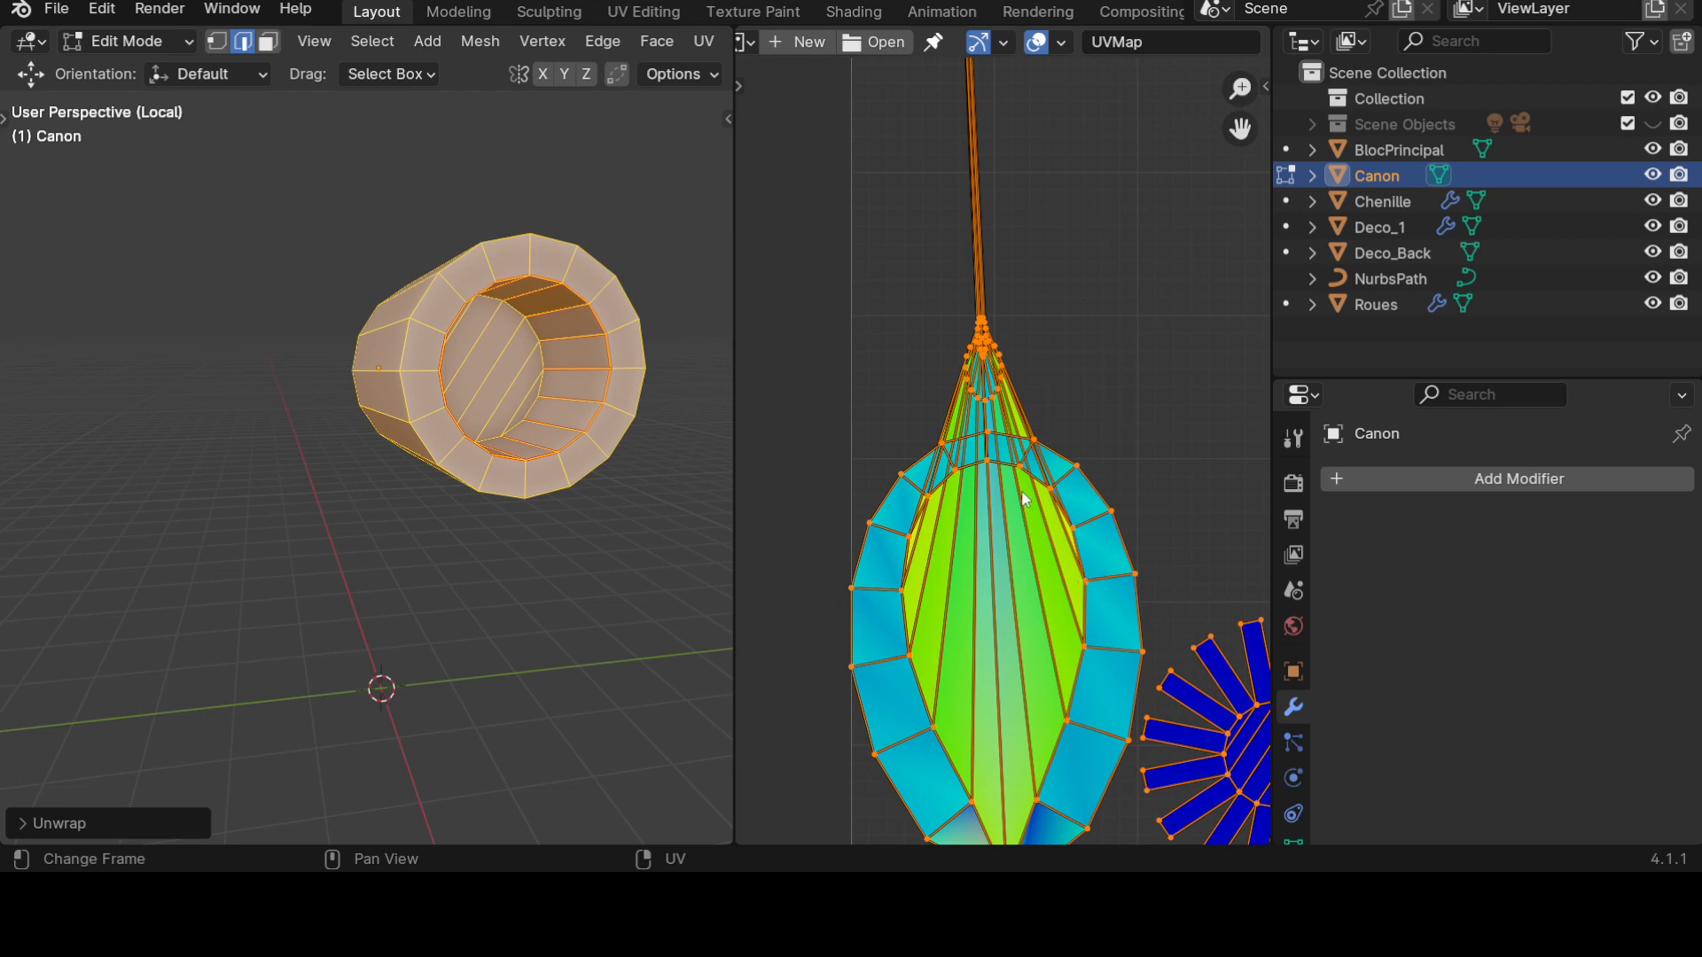
scroll(990, 493, down, 2)
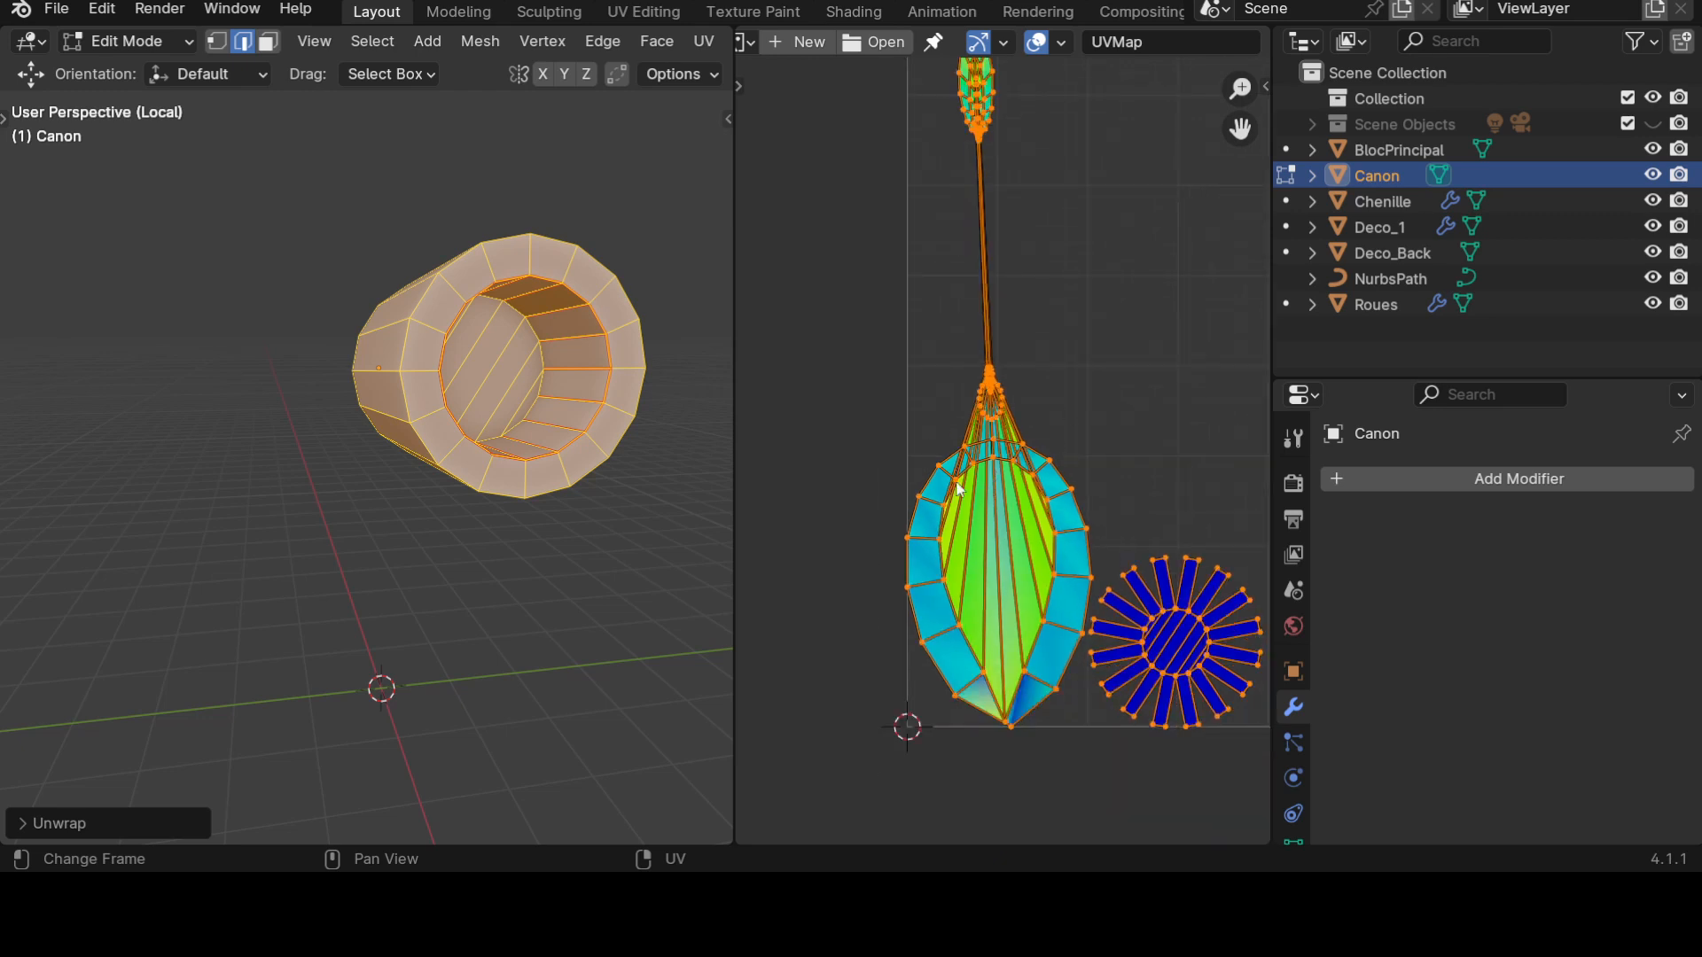
click(1059, 43)
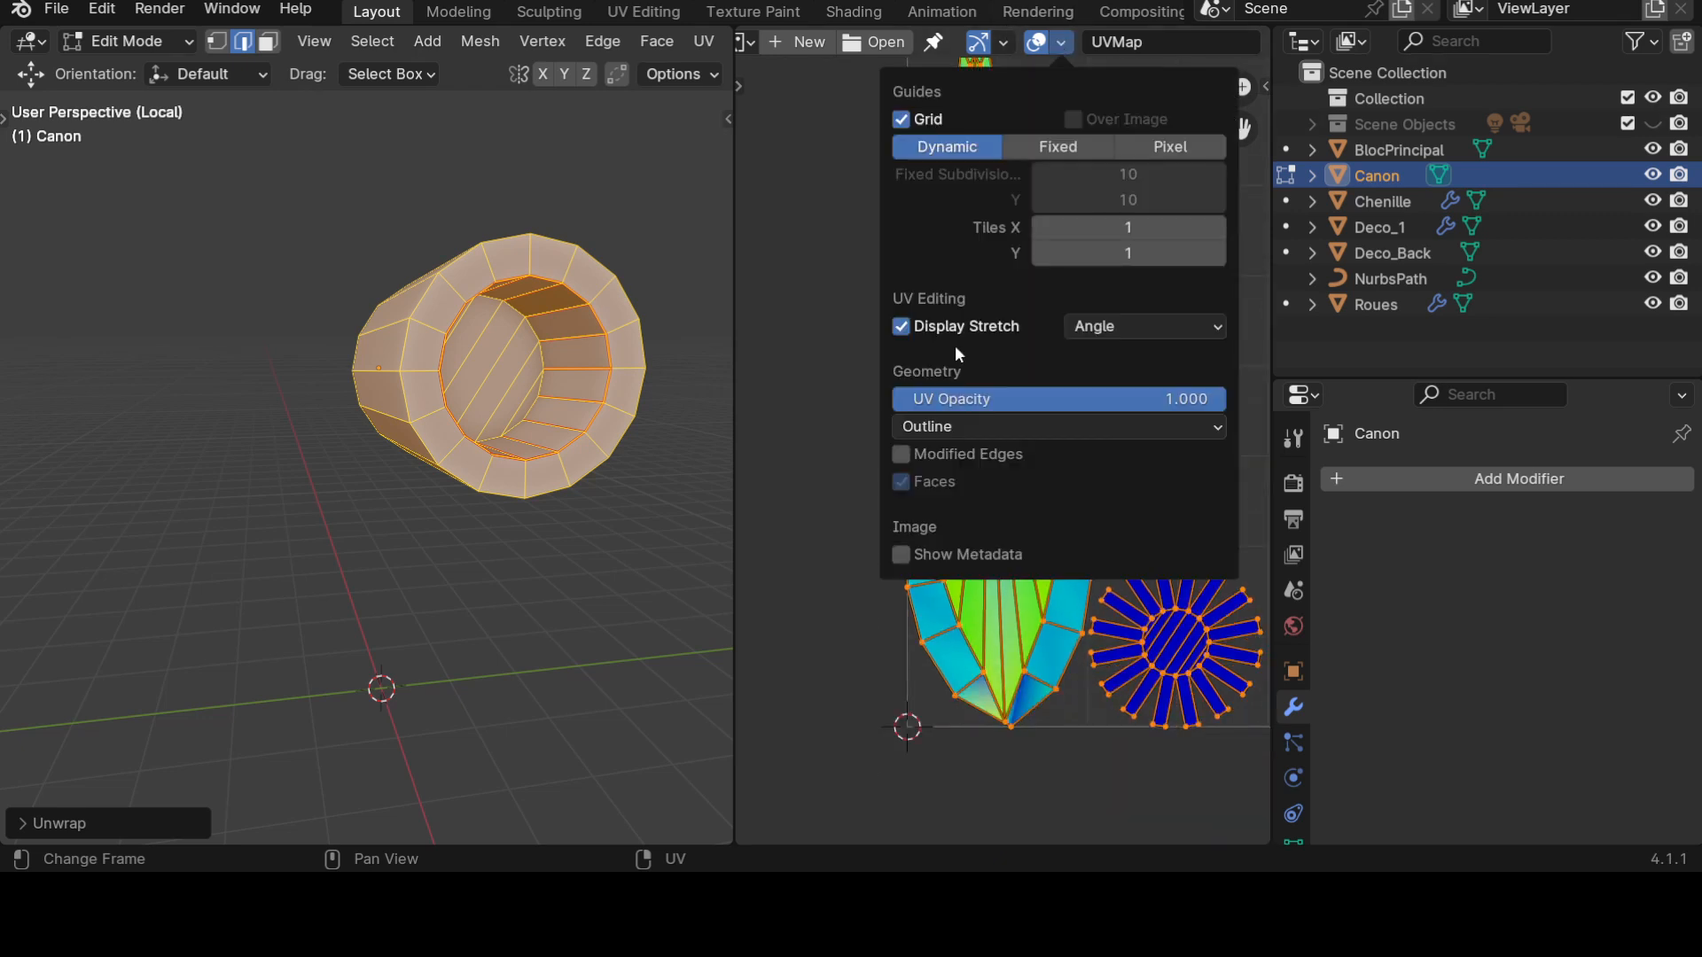
click(901, 328)
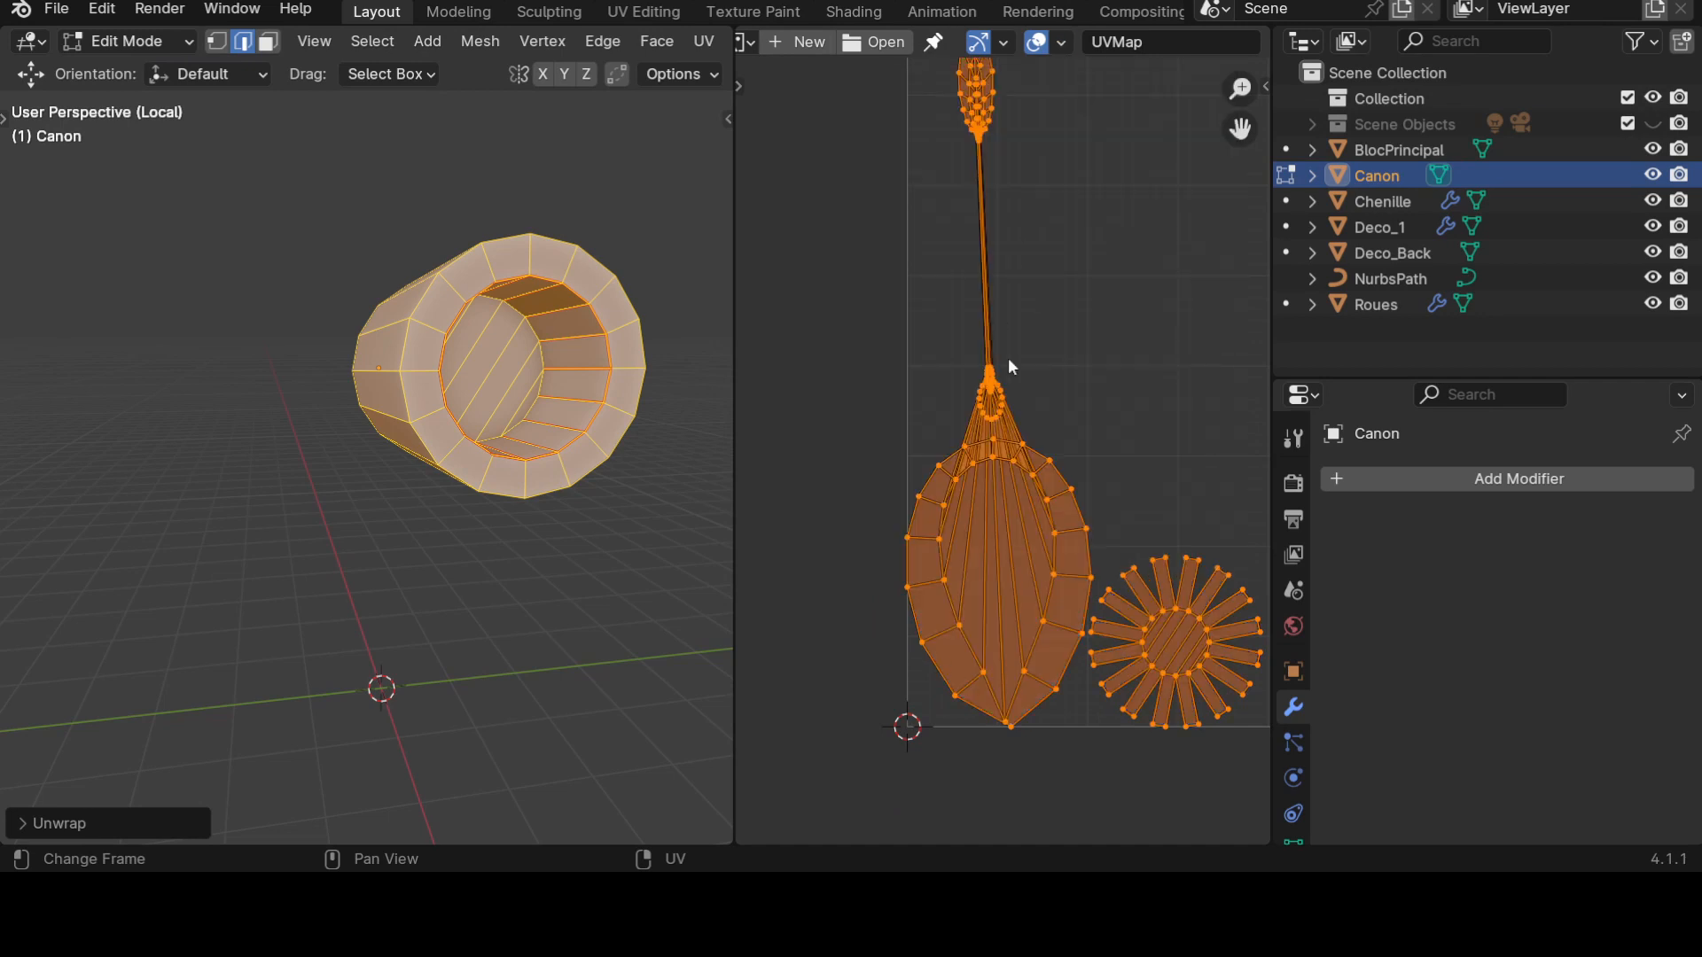
scroll(1016, 456, up, 4)
scroll(1012, 417, up, 5)
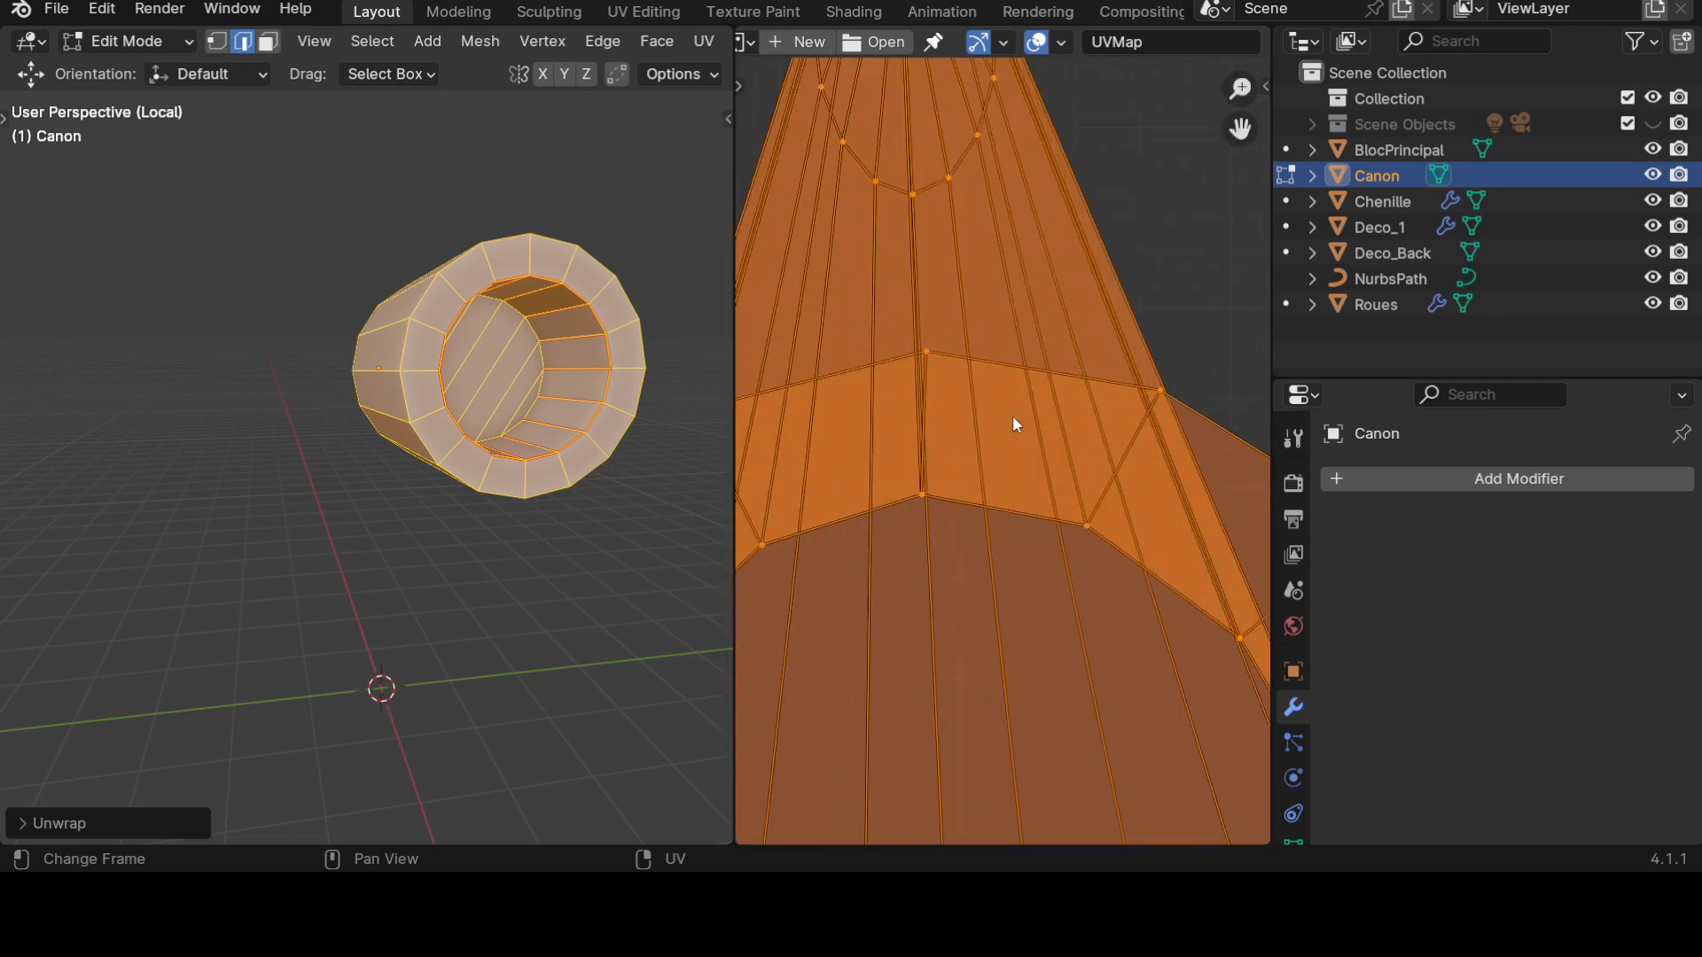
scroll(1012, 416, down, 9)
middle_drag(898, 532, 1010, 511)
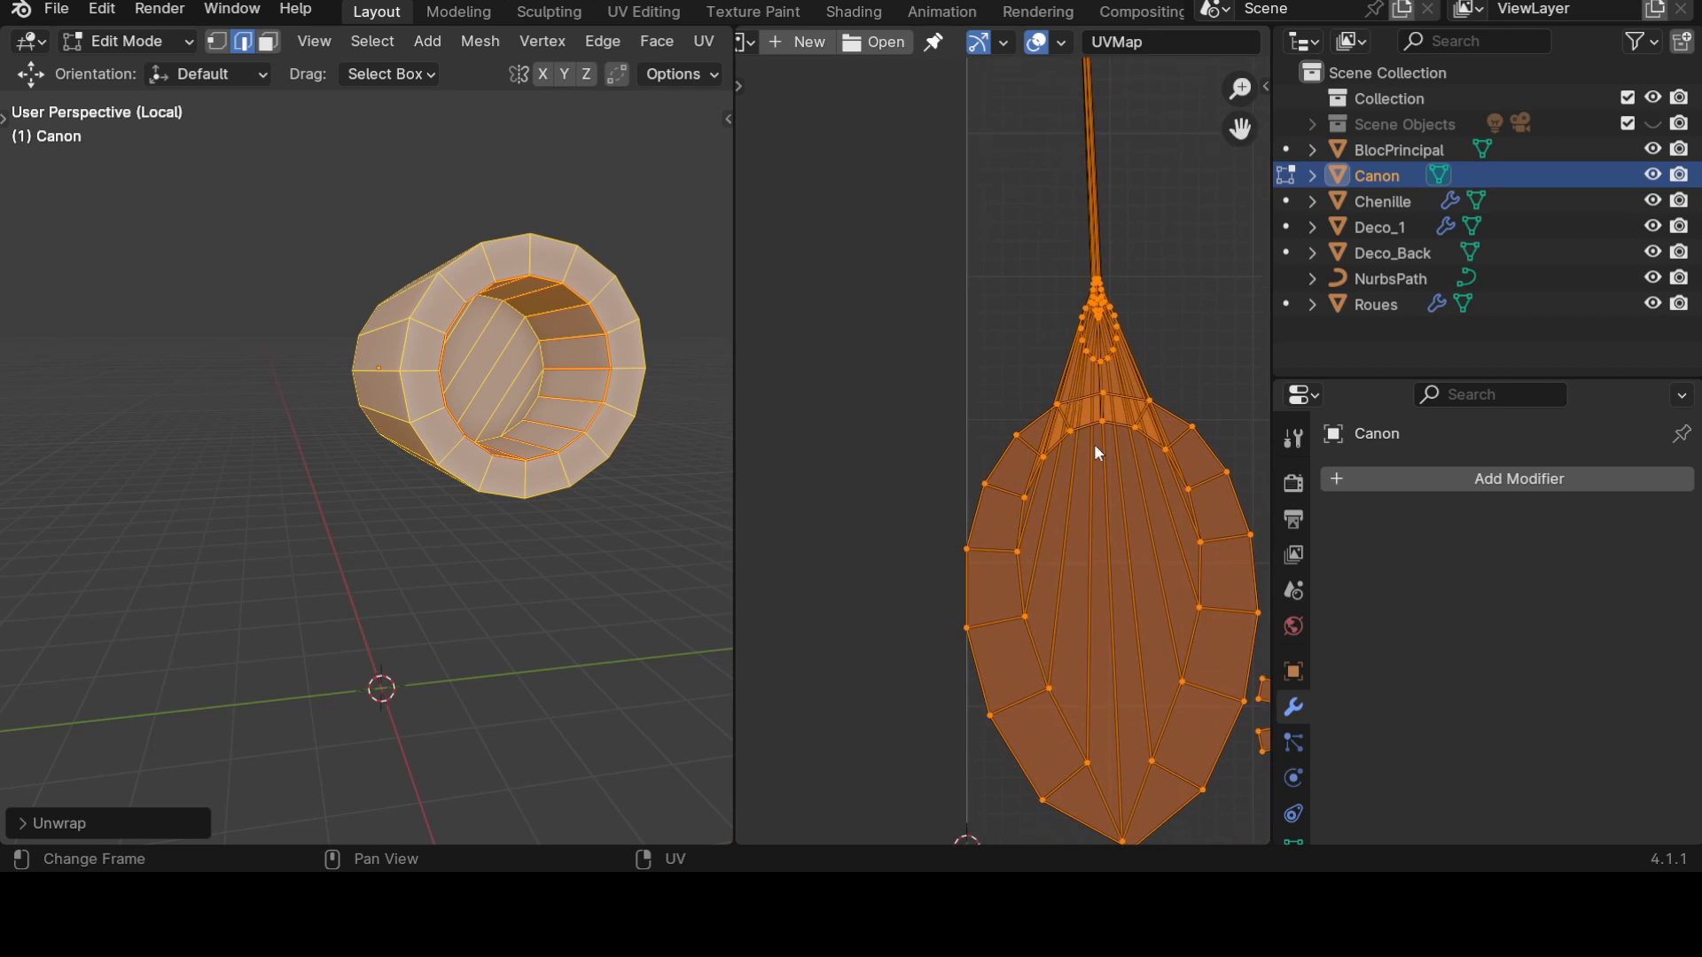
scroll(1098, 415, up, 2)
middle_drag(1098, 416, 998, 405)
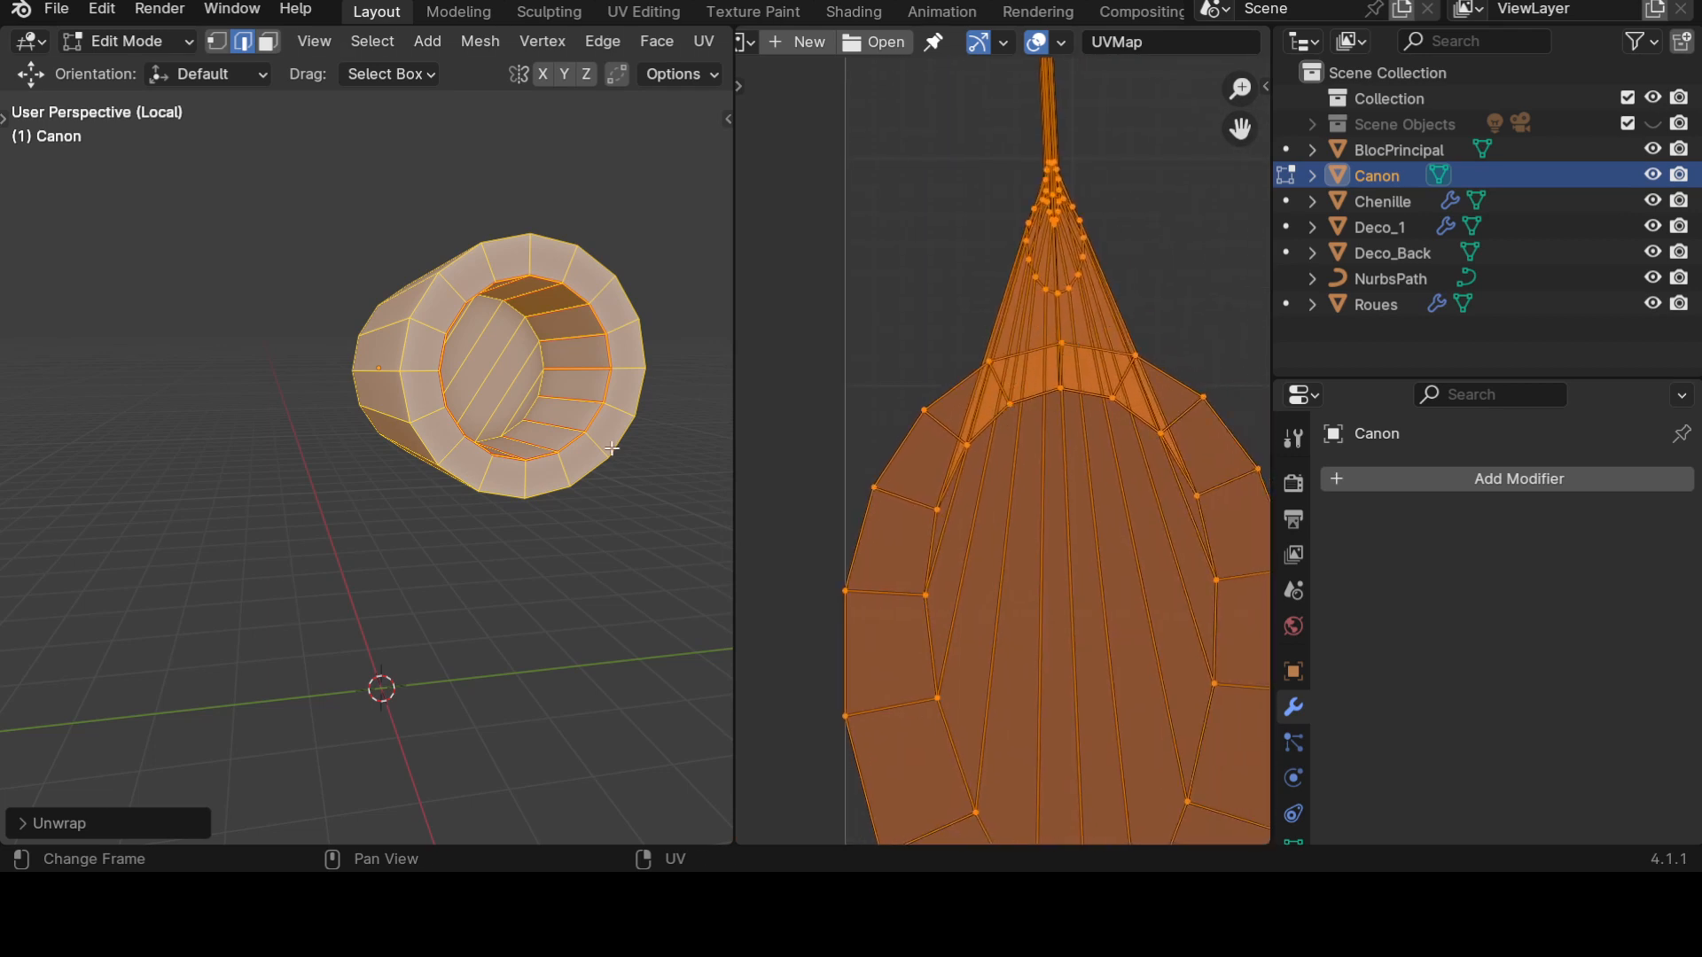
Clear the selection, then select one lengthwise edge line along the barrel's outer side and mark it as a seam.
click(537, 540)
middle_drag(581, 559, 469, 432)
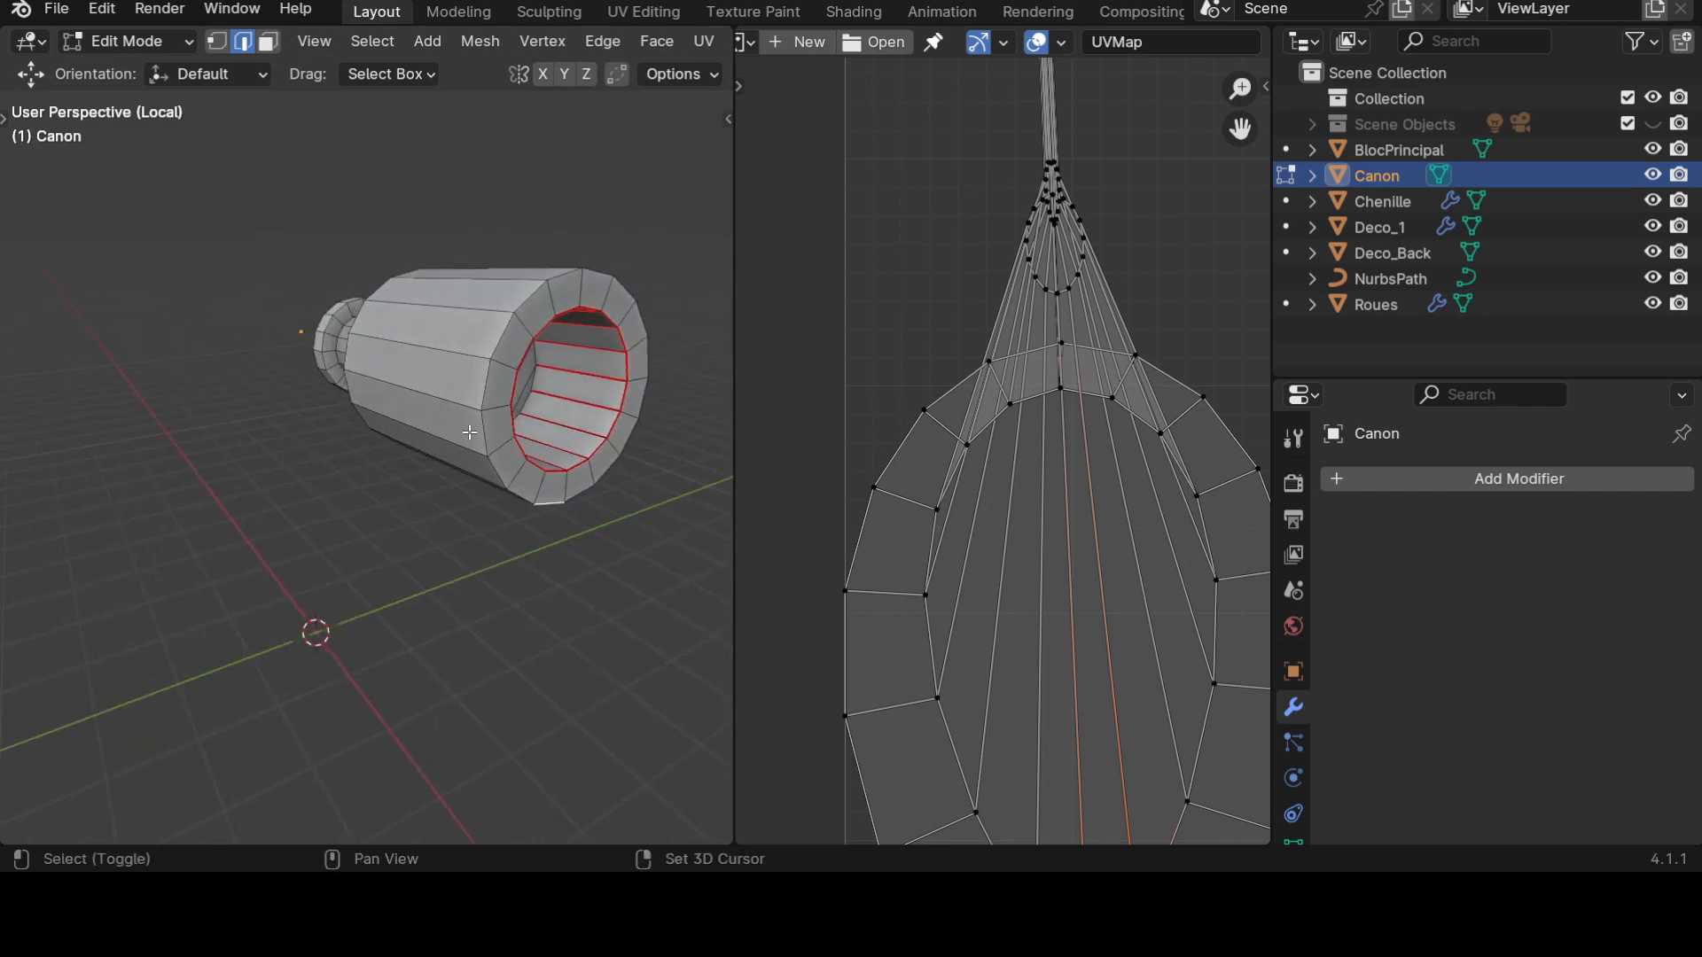
alt+click(443, 350)
middle_drag(444, 350, 482, 577)
key(ctrl+e)
click(482, 577)
middle_drag(523, 616, 311, 351)
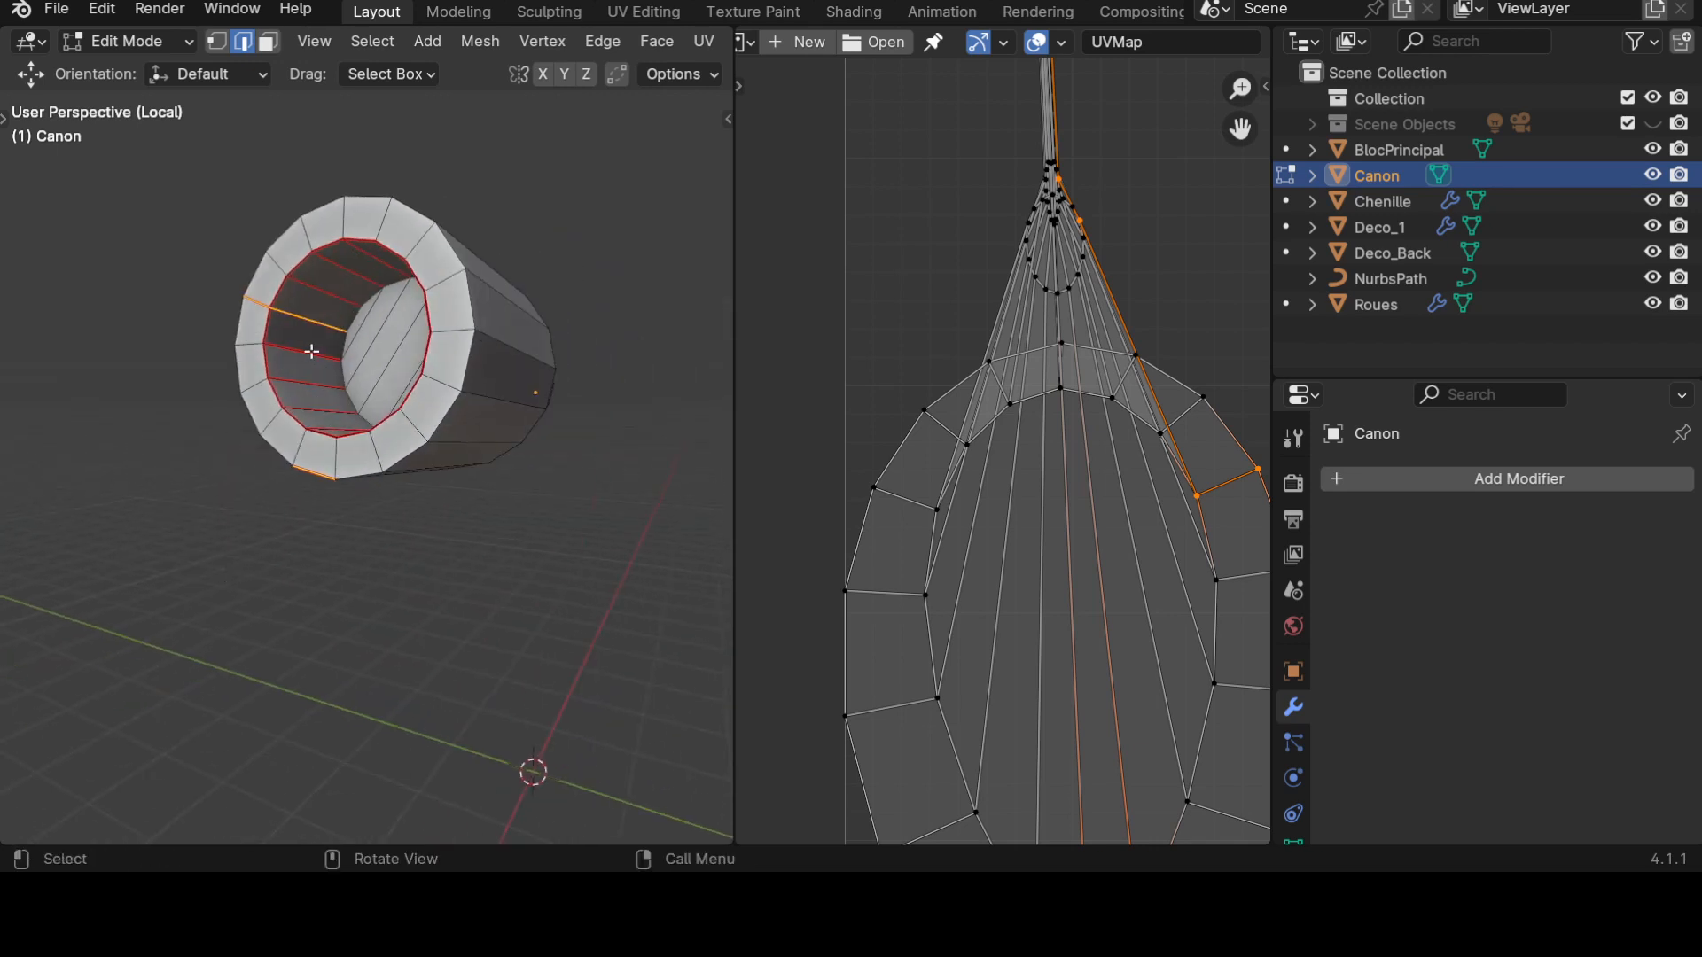
alt+click(311, 345)
middle_drag(285, 342, 559, 531)
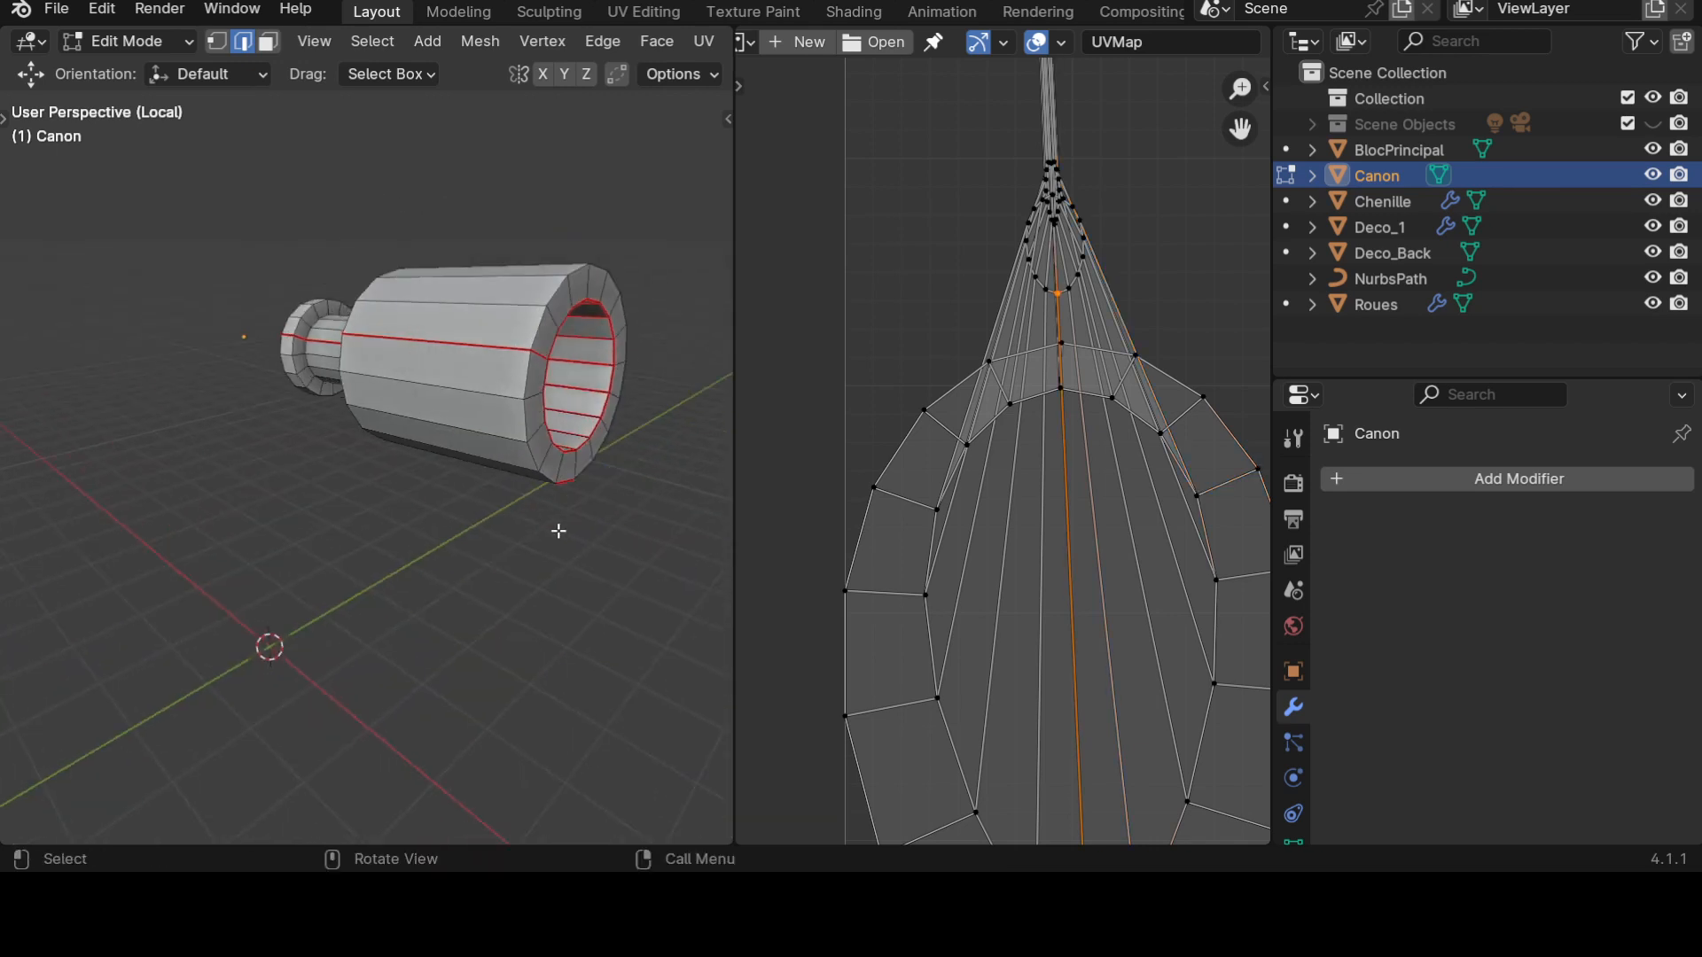
Select the whole barrel, unwrap it again with the new lengthwise seam and turn on Display Stretch.
key(a)
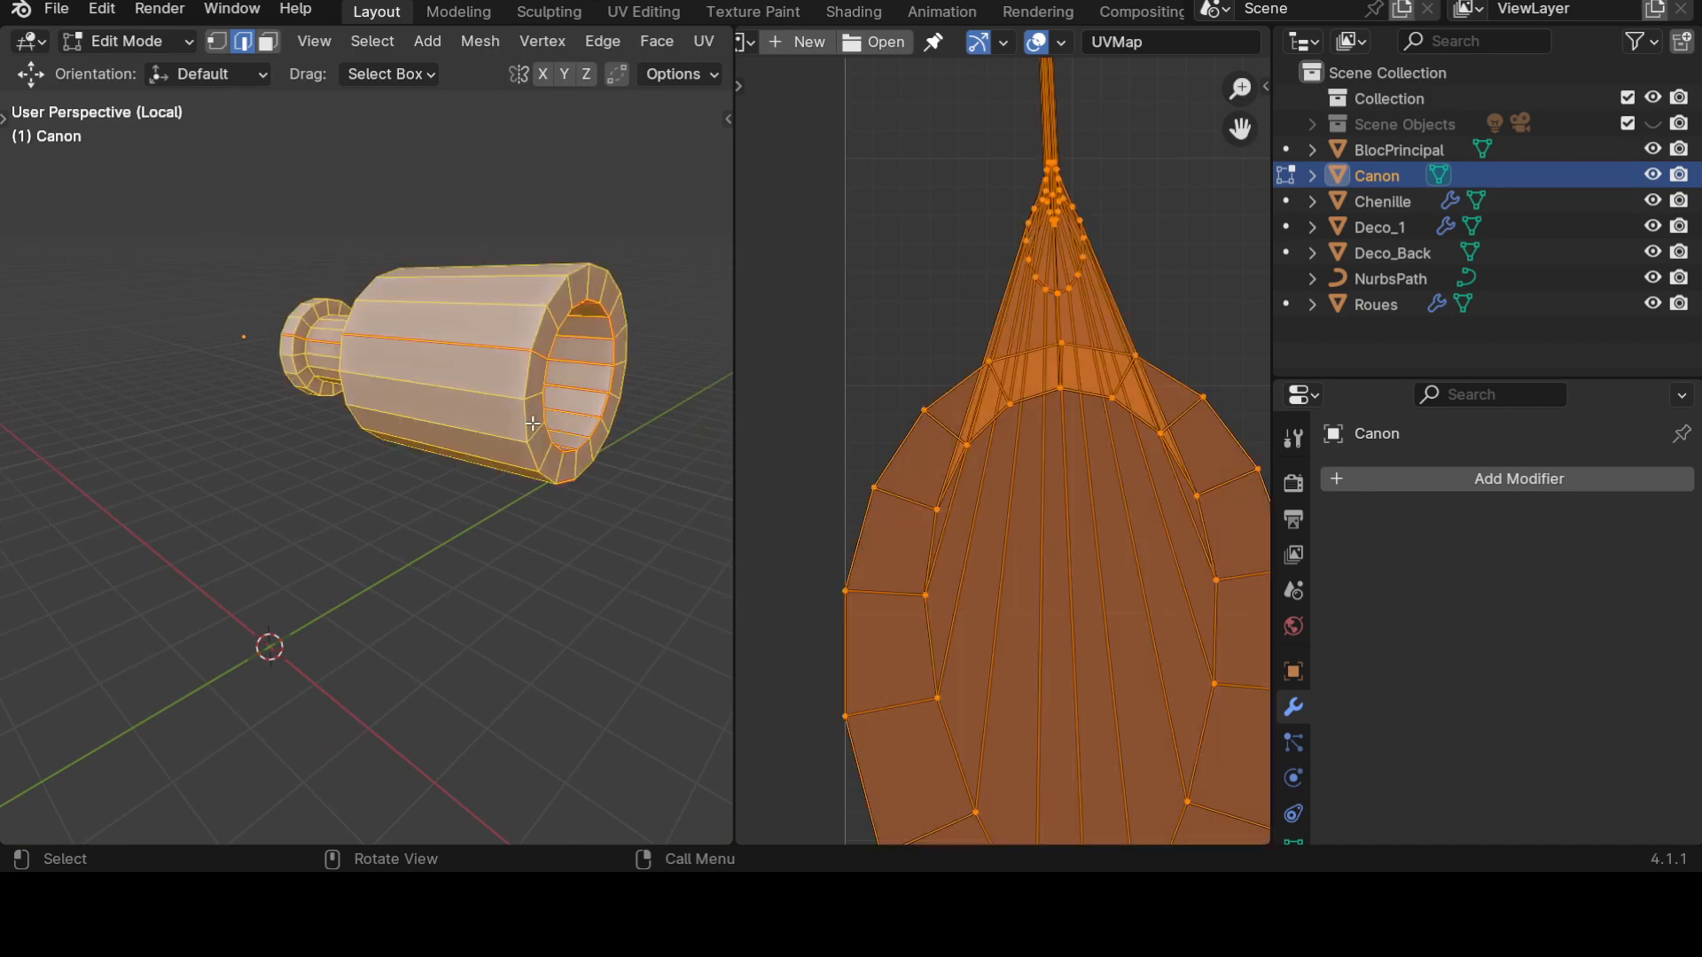
key(u)
click(531, 424)
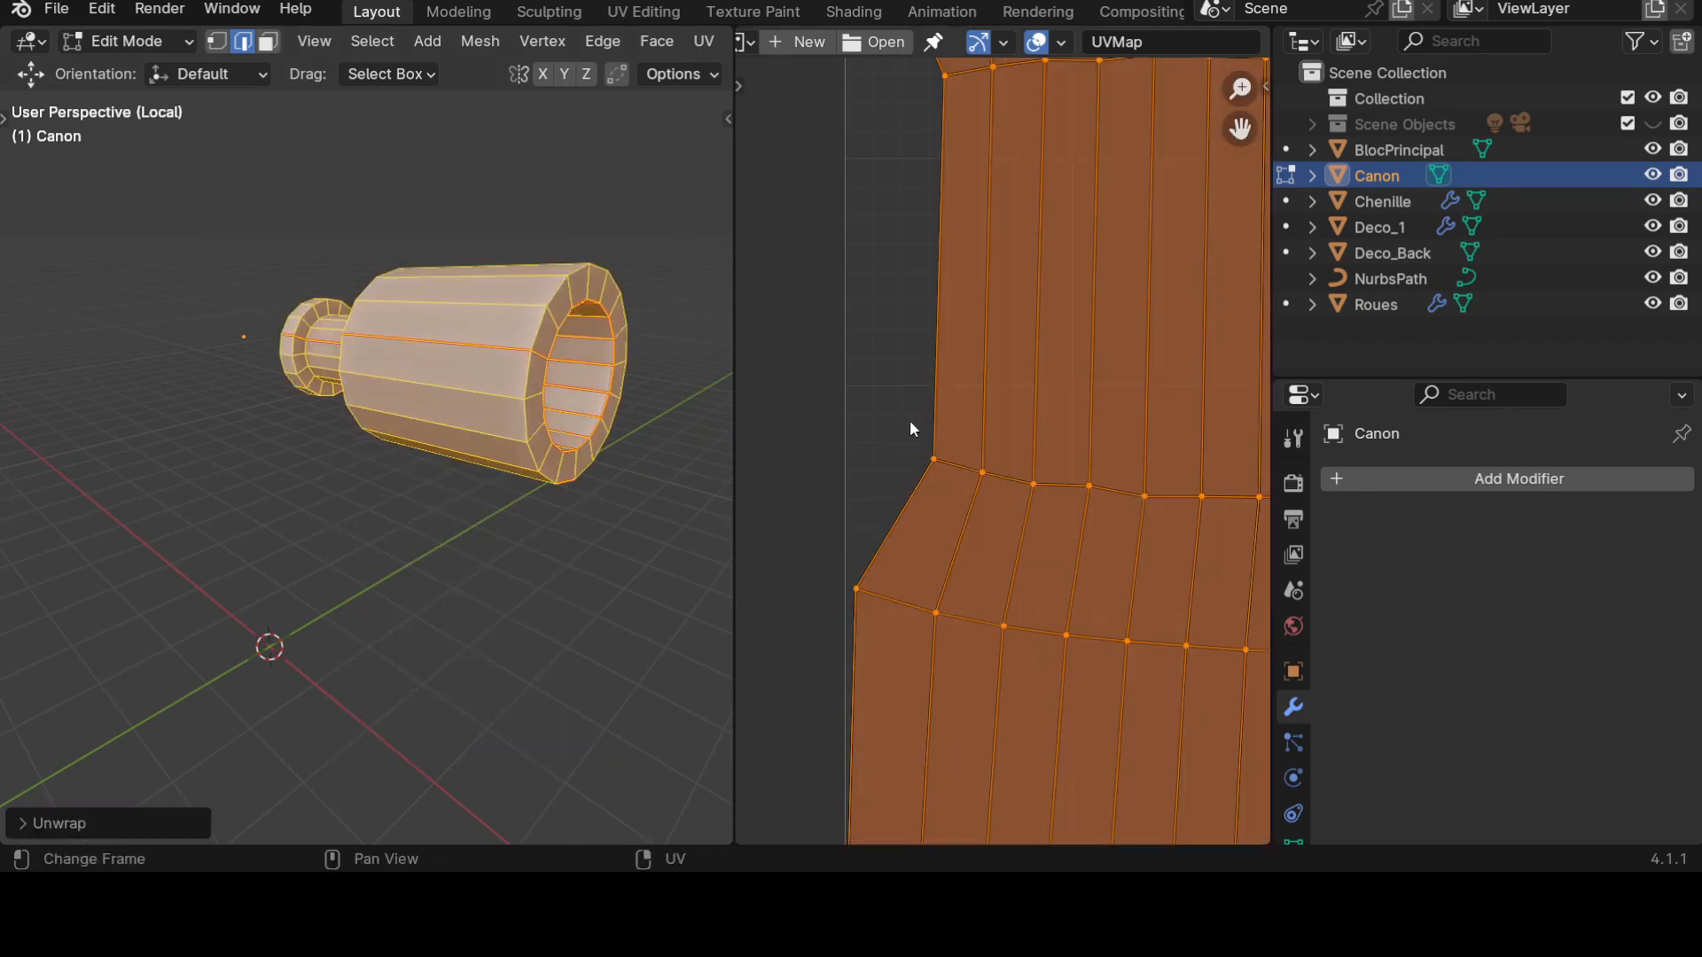
scroll(927, 418, down, 3)
middle_drag(1094, 558, 999, 502)
scroll(999, 502, up, 3)
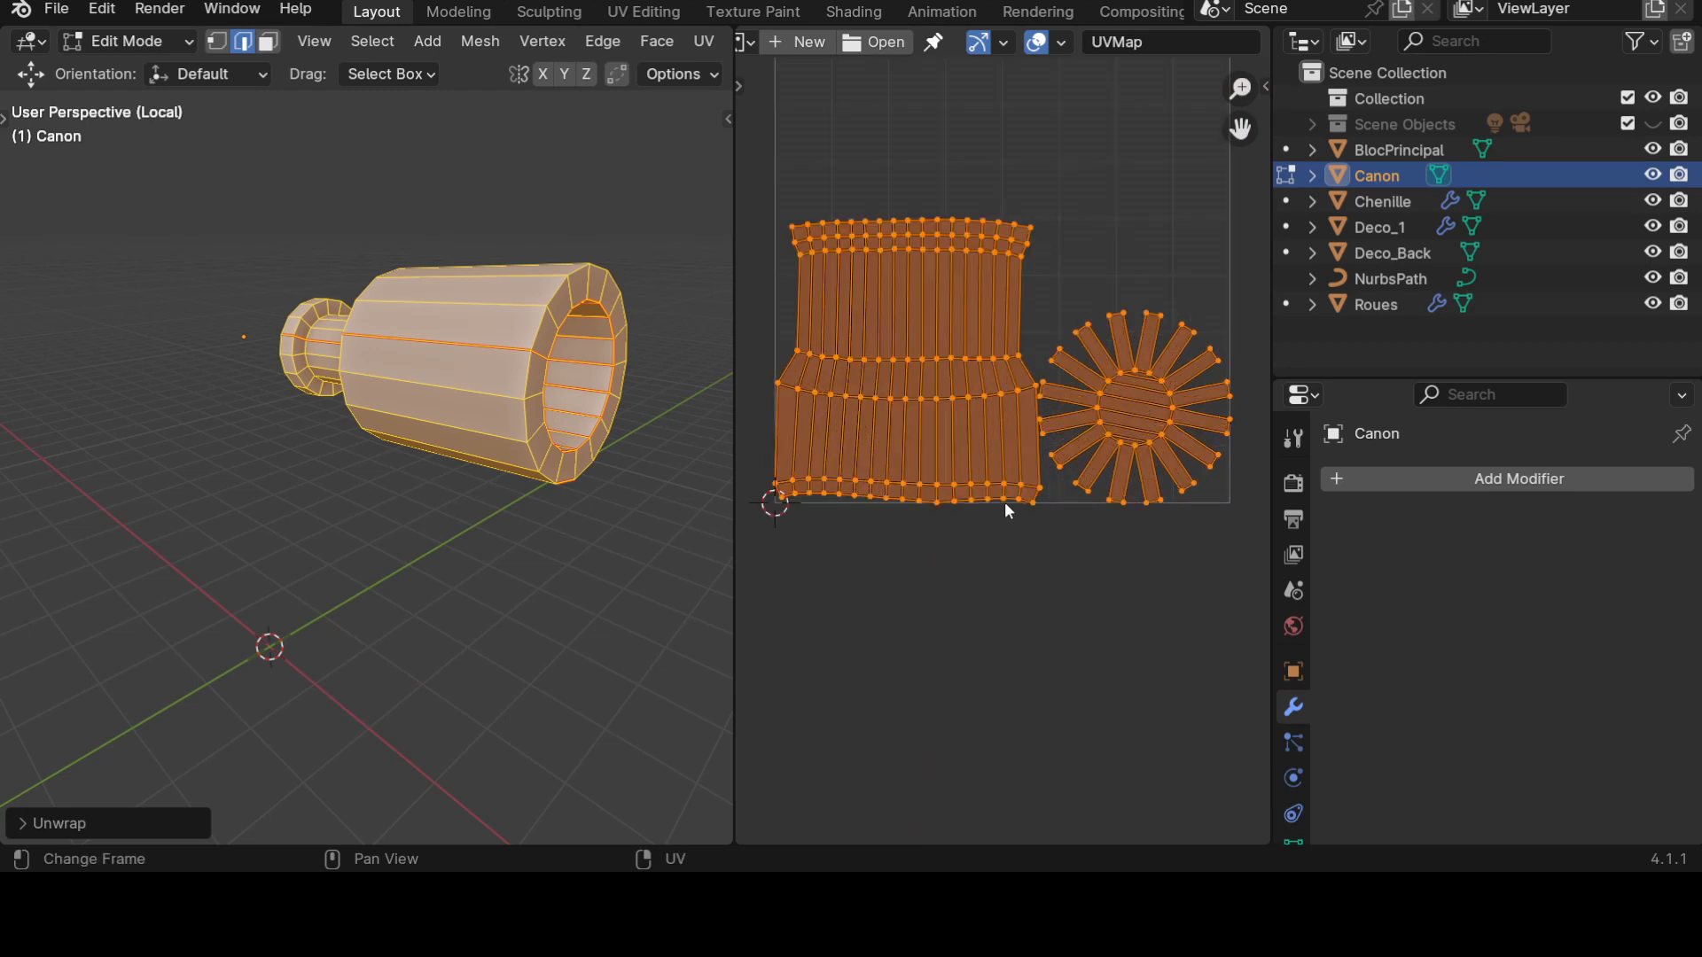
click(1058, 42)
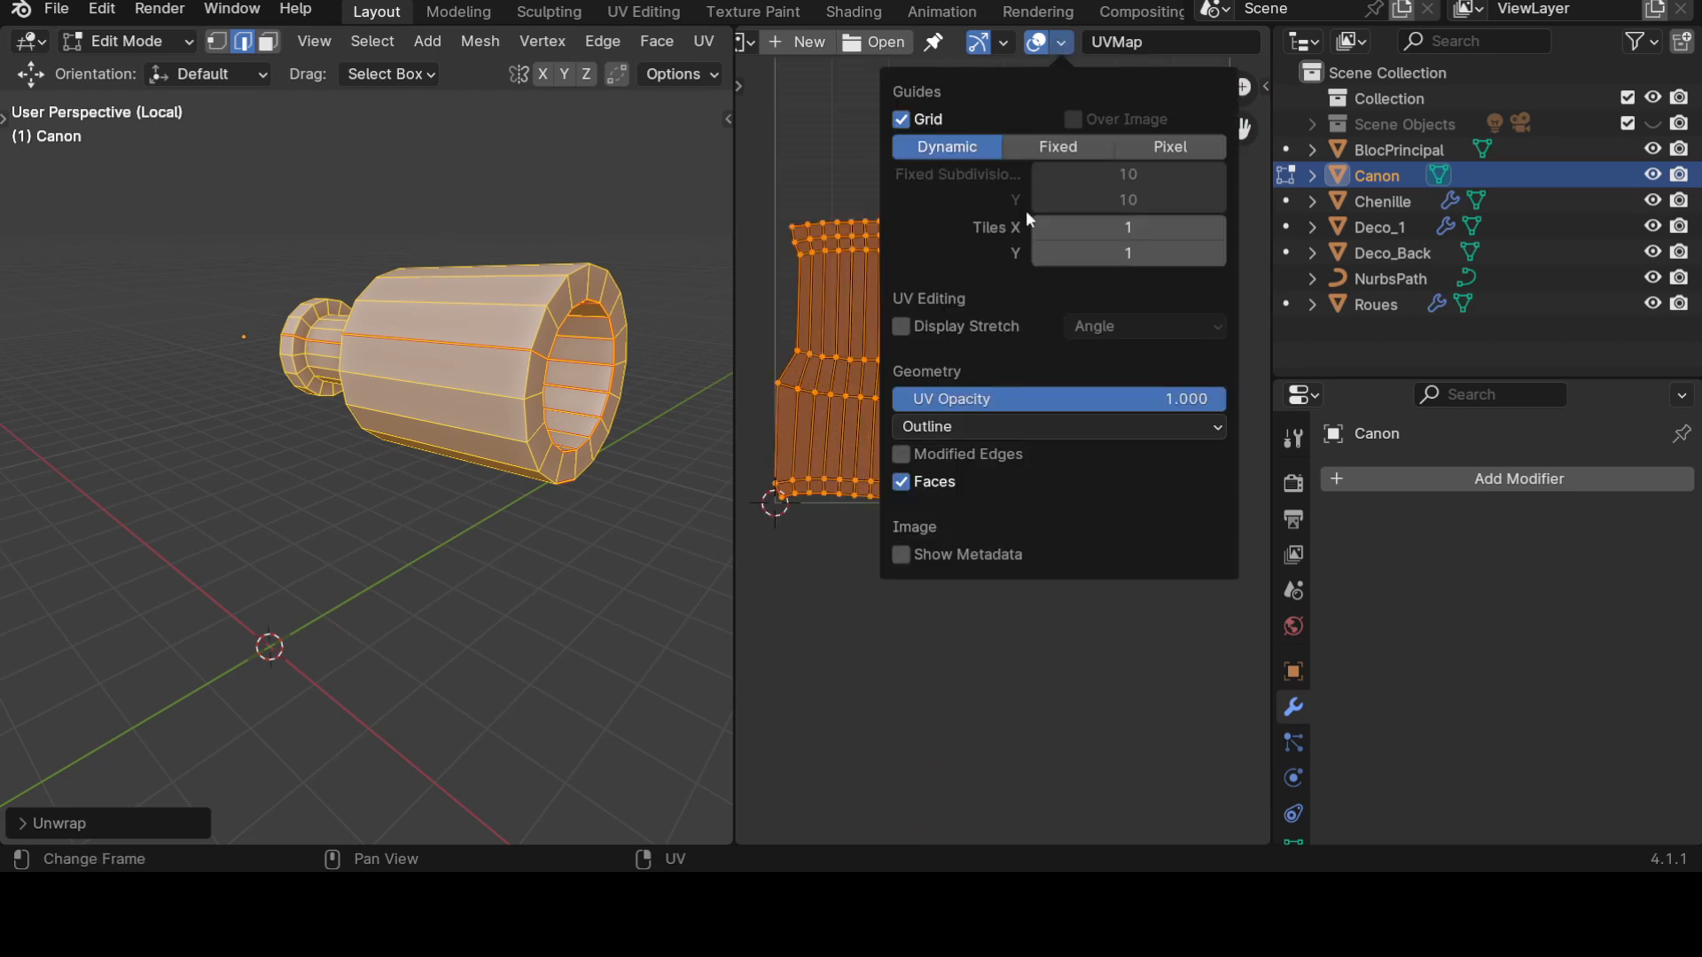
click(901, 327)
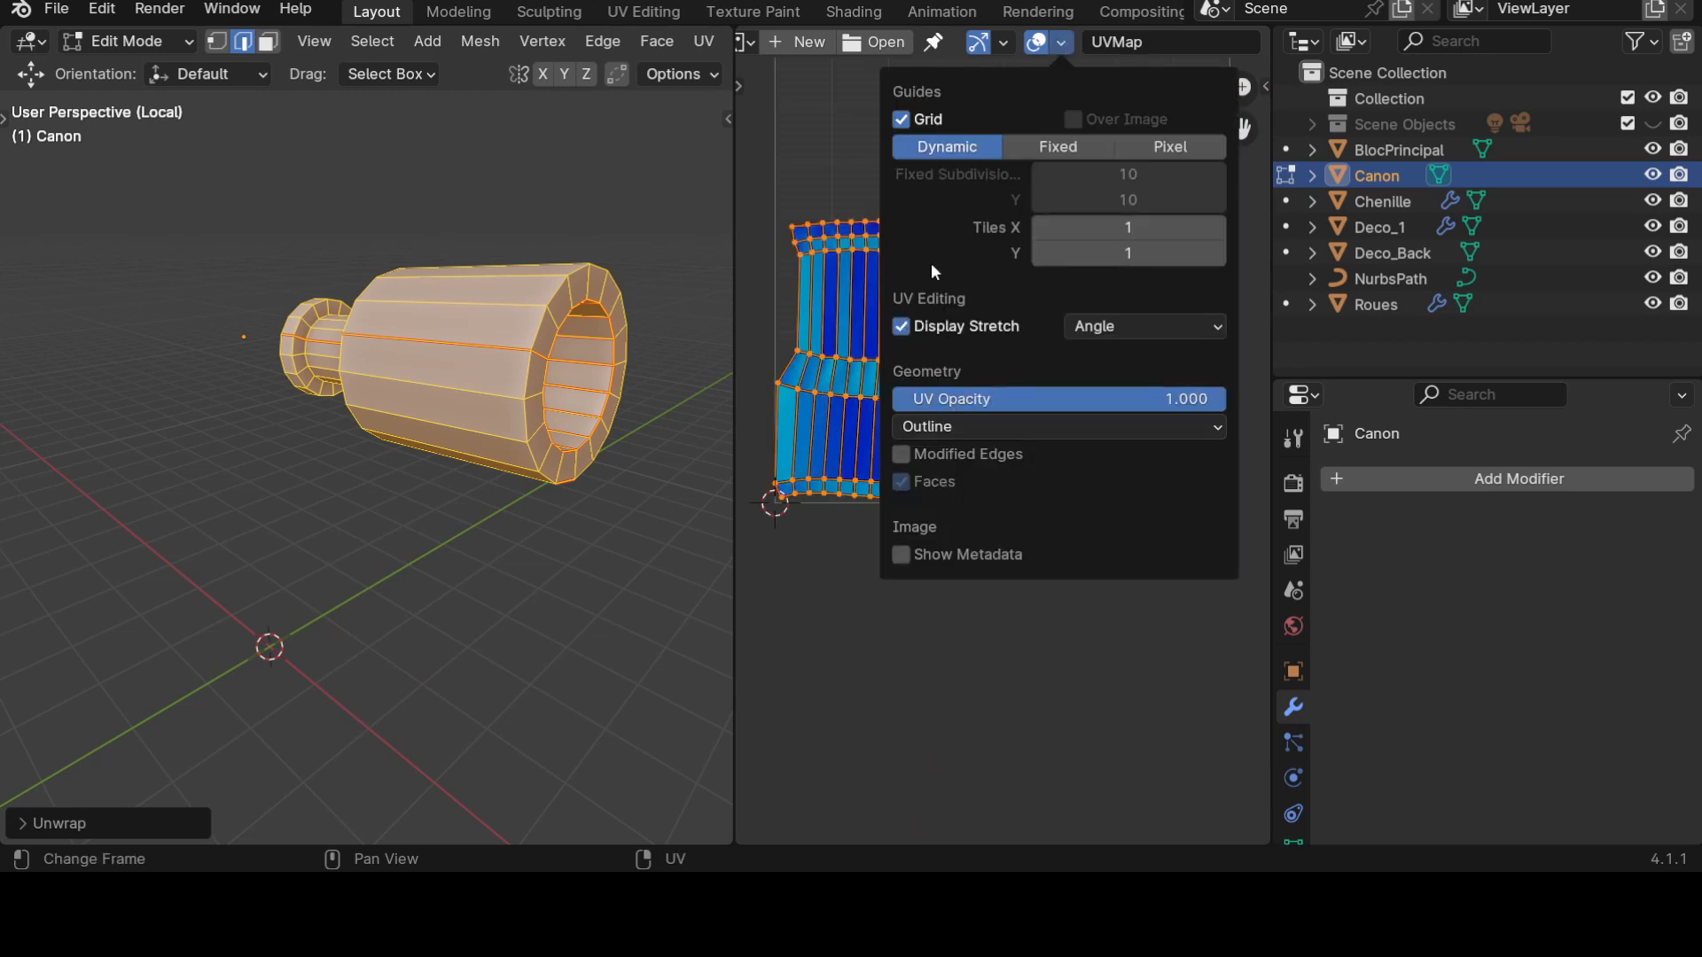
Maximize the UV editor, clear the UV selection and frame the upper part of the barrel's outer-wall island.
scroll(968, 252, up, 4)
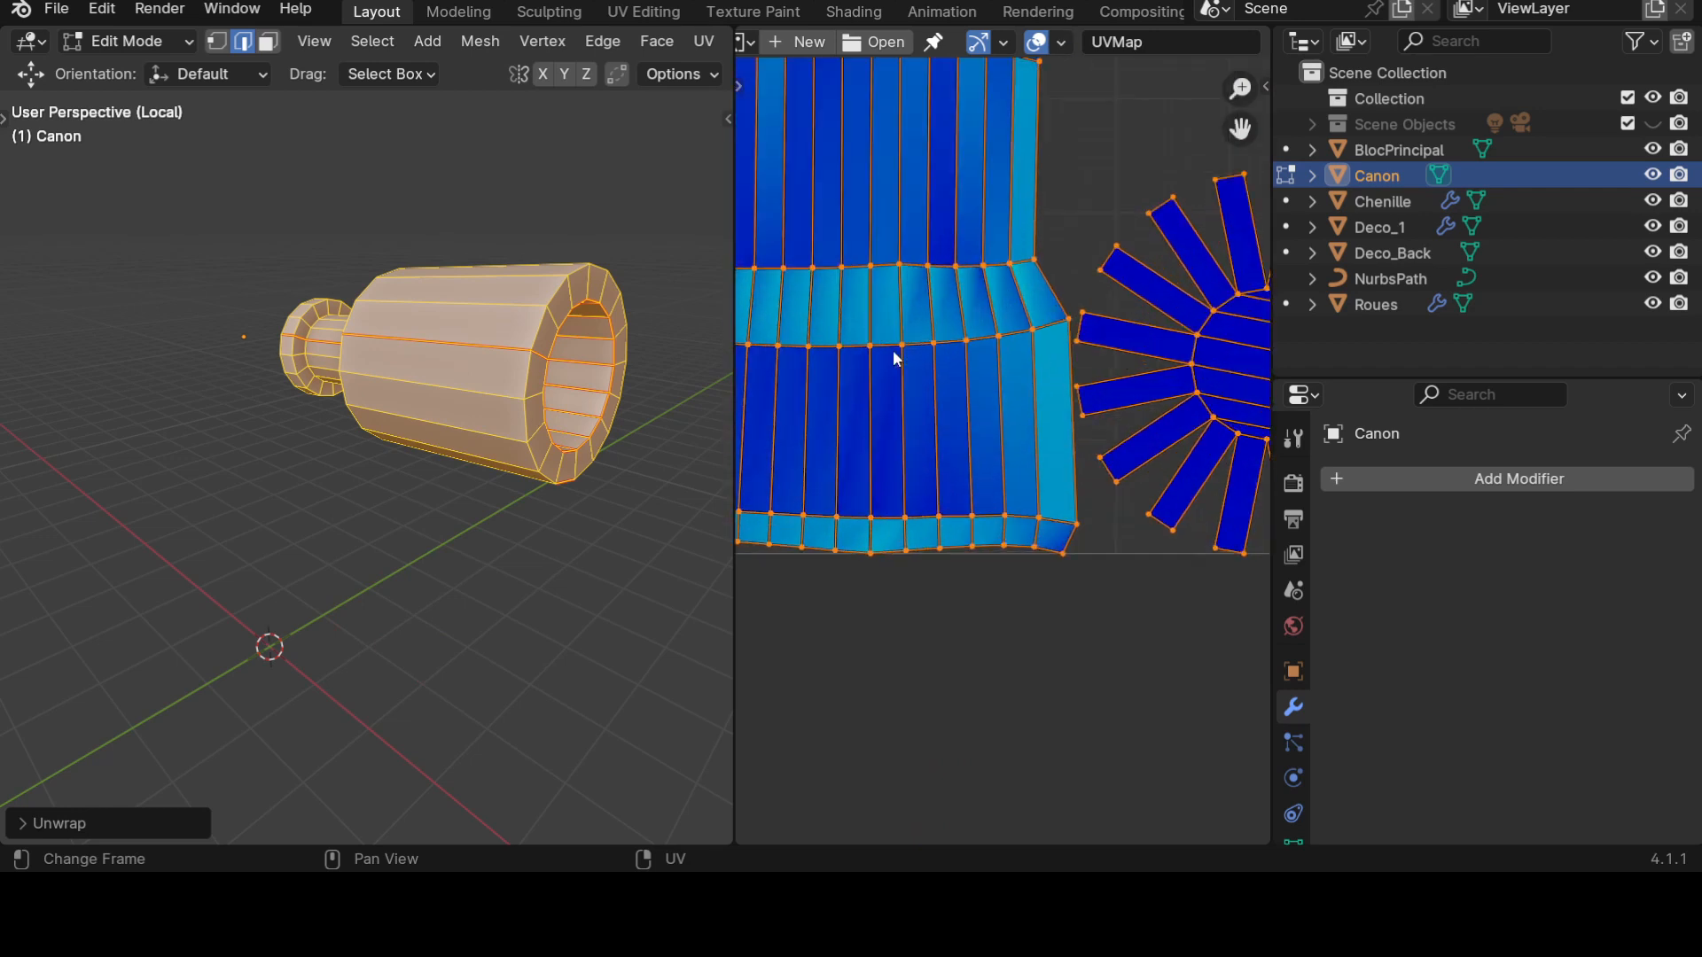
scroll(991, 388, down, 3)
key(ctrl+space)
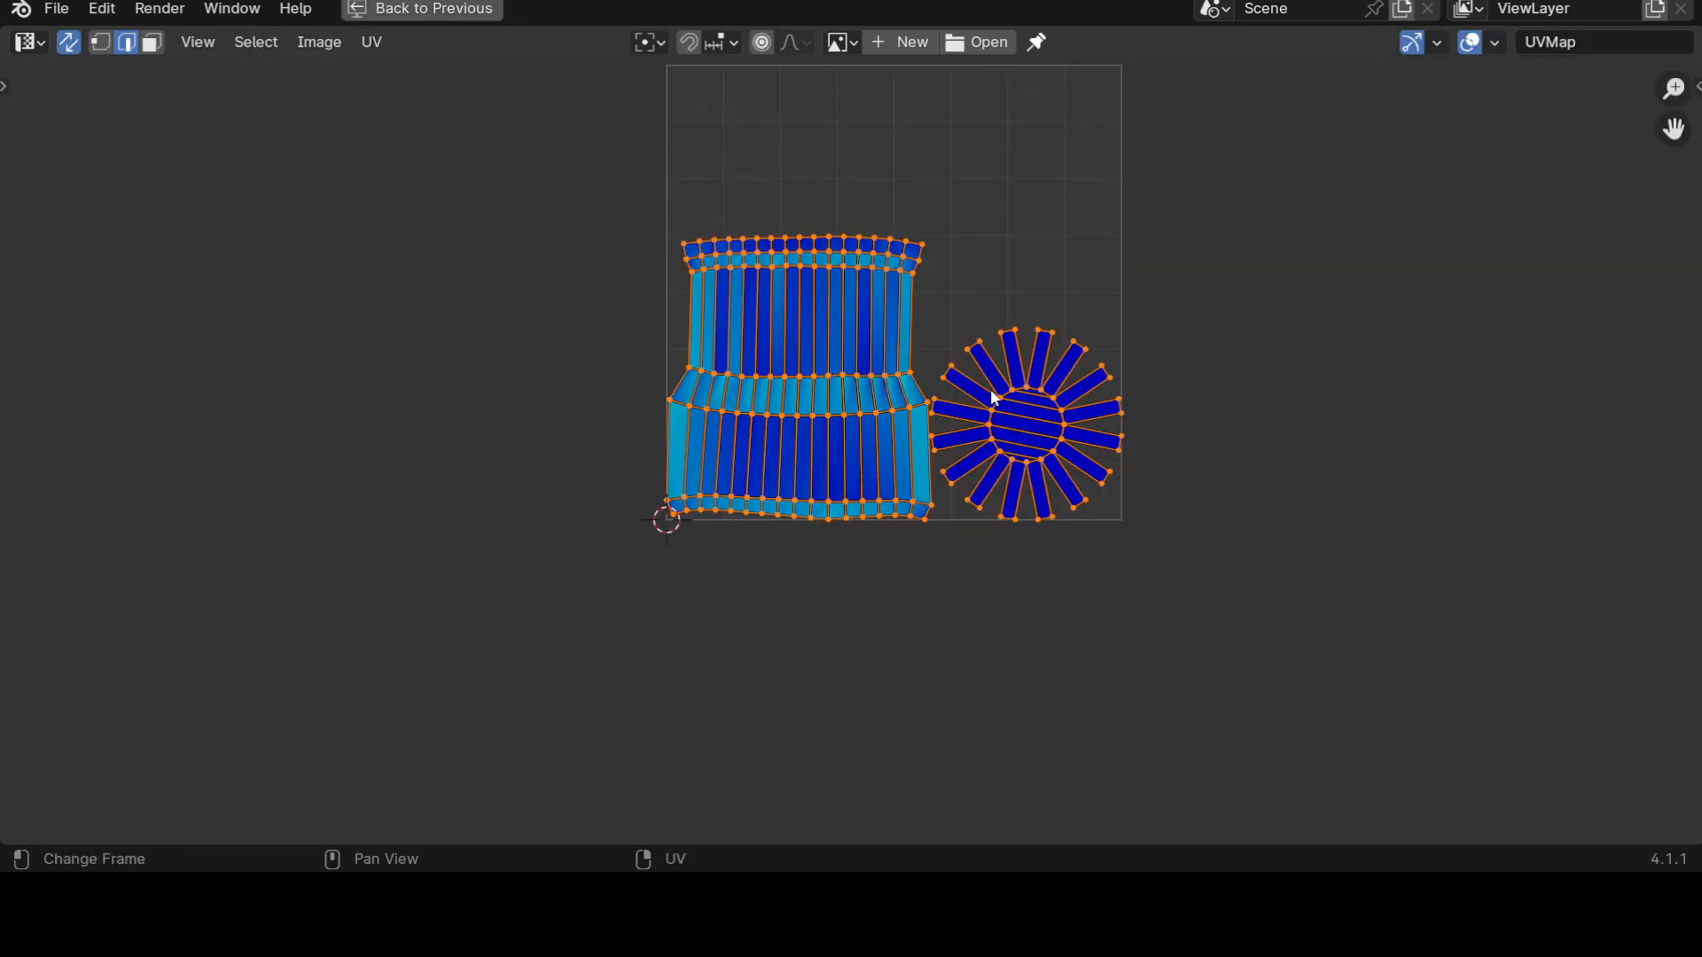
scroll(992, 394, up, 3)
shift+middle_drag(991, 392, 1018, 647)
scroll(975, 532, down, 3)
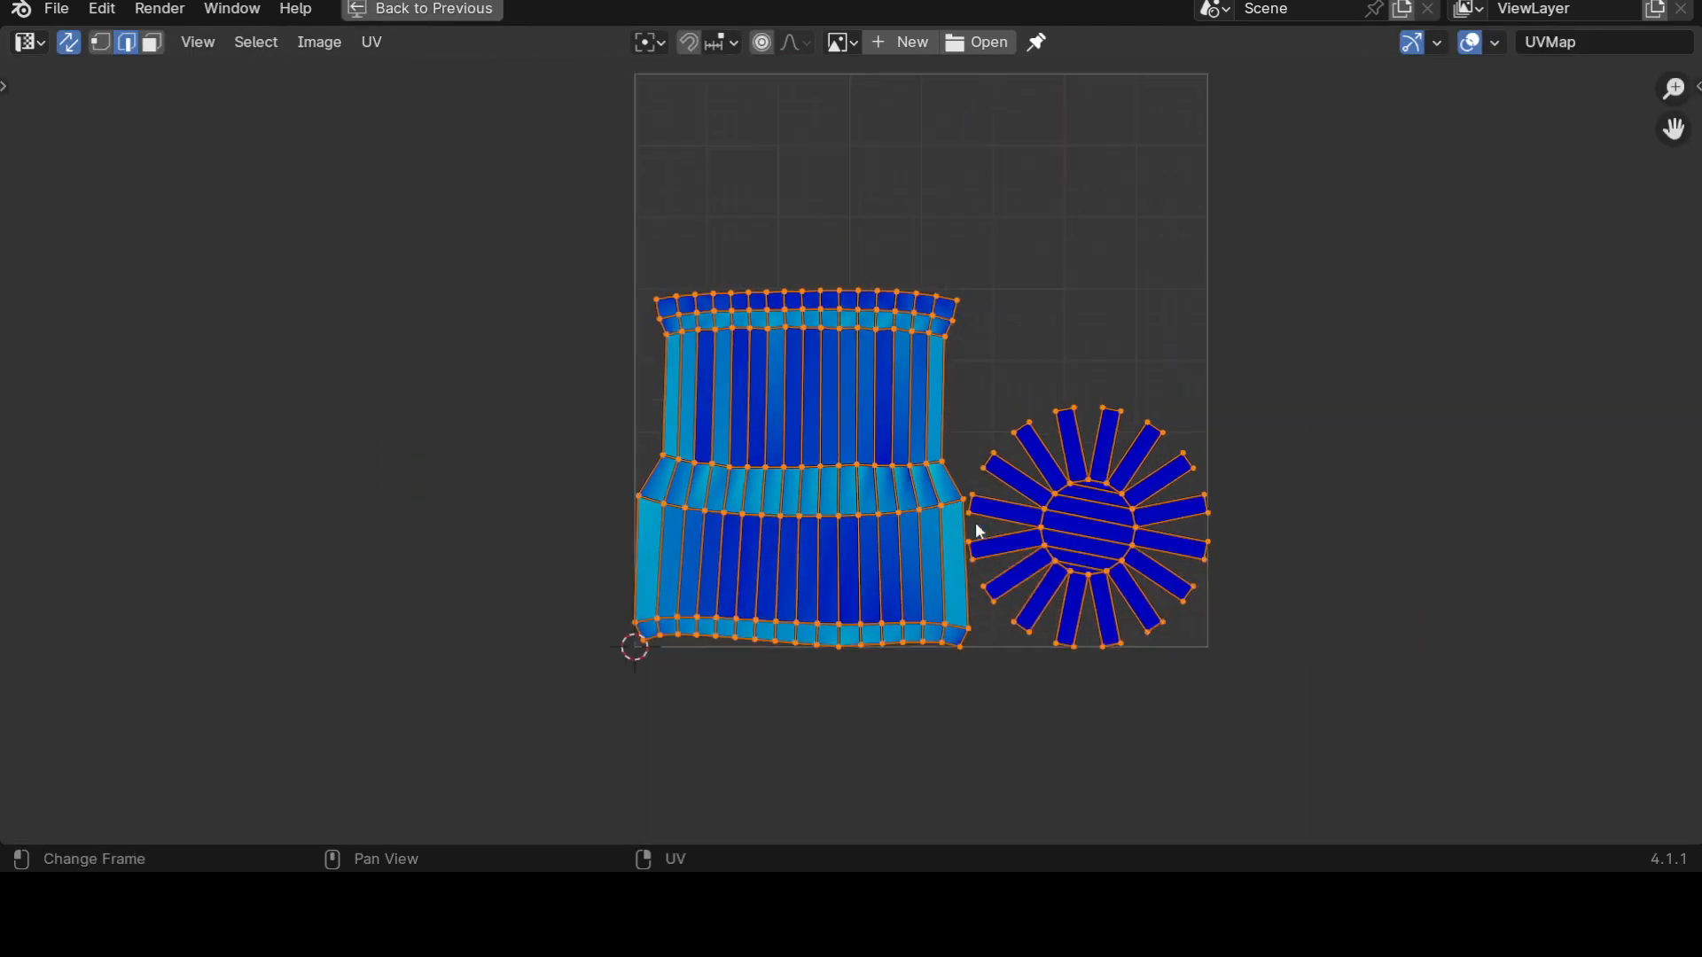
click(956, 183)
scroll(687, 223, up, 3)
shift+middle_drag(718, 228, 771, 346)
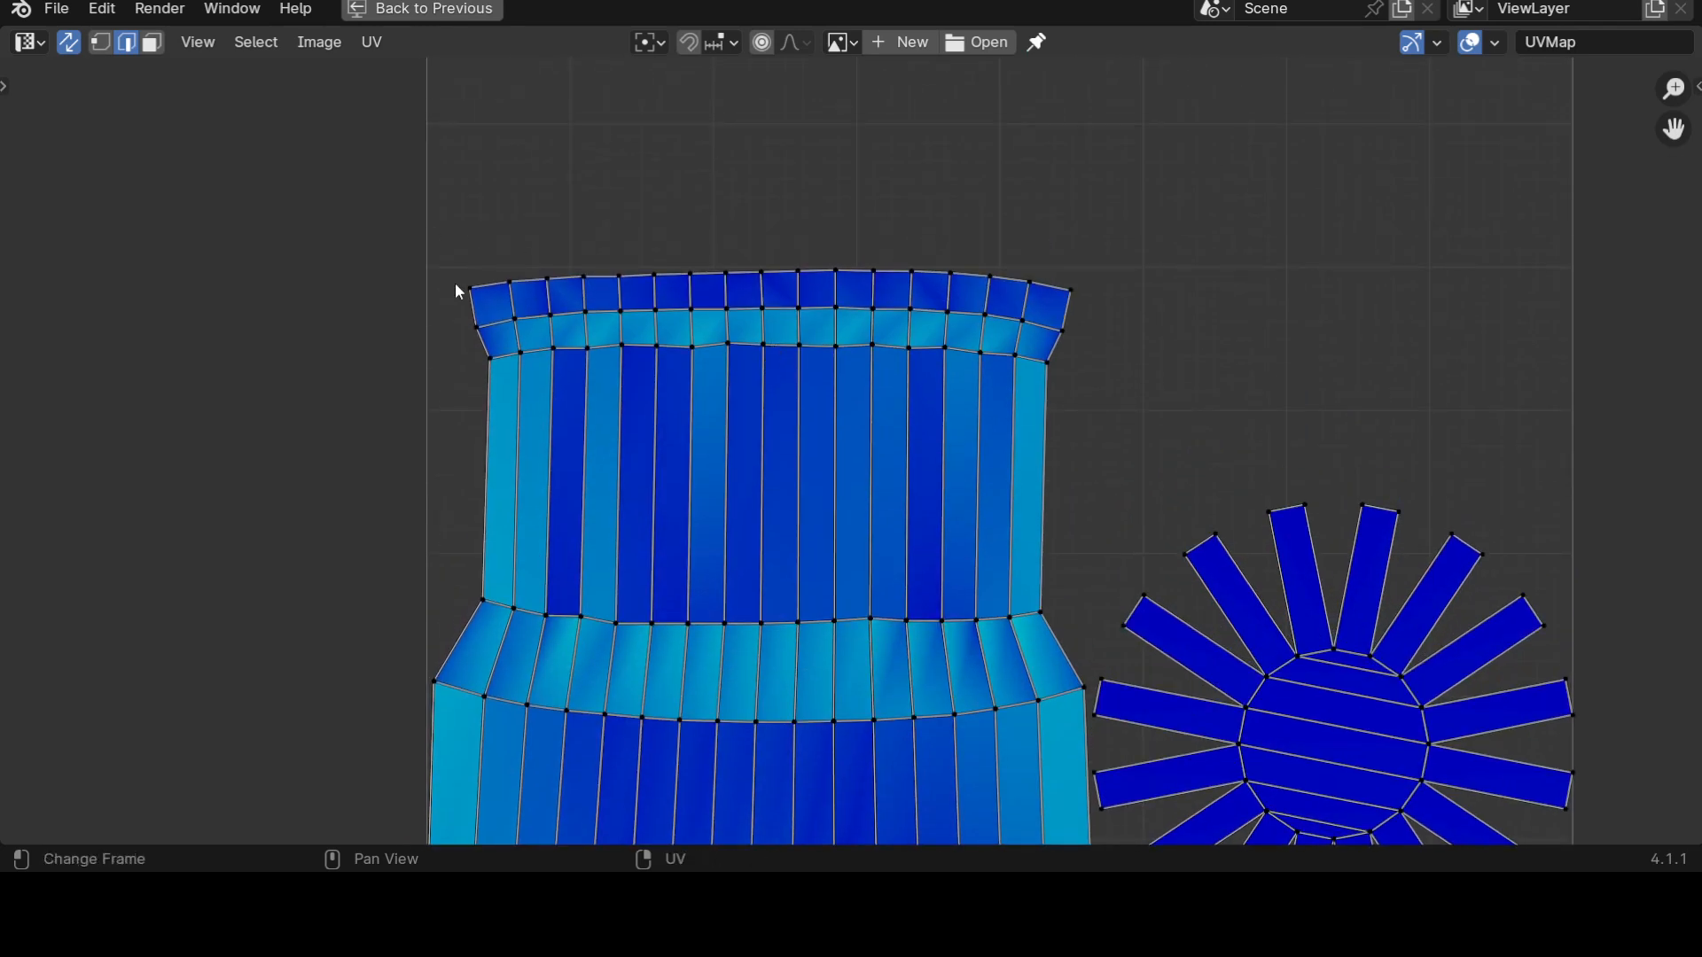
Straighten the uppermost vertex row of the barrel's UV island by scaling it to 0 along Y.
scroll(763, 342, down, 2)
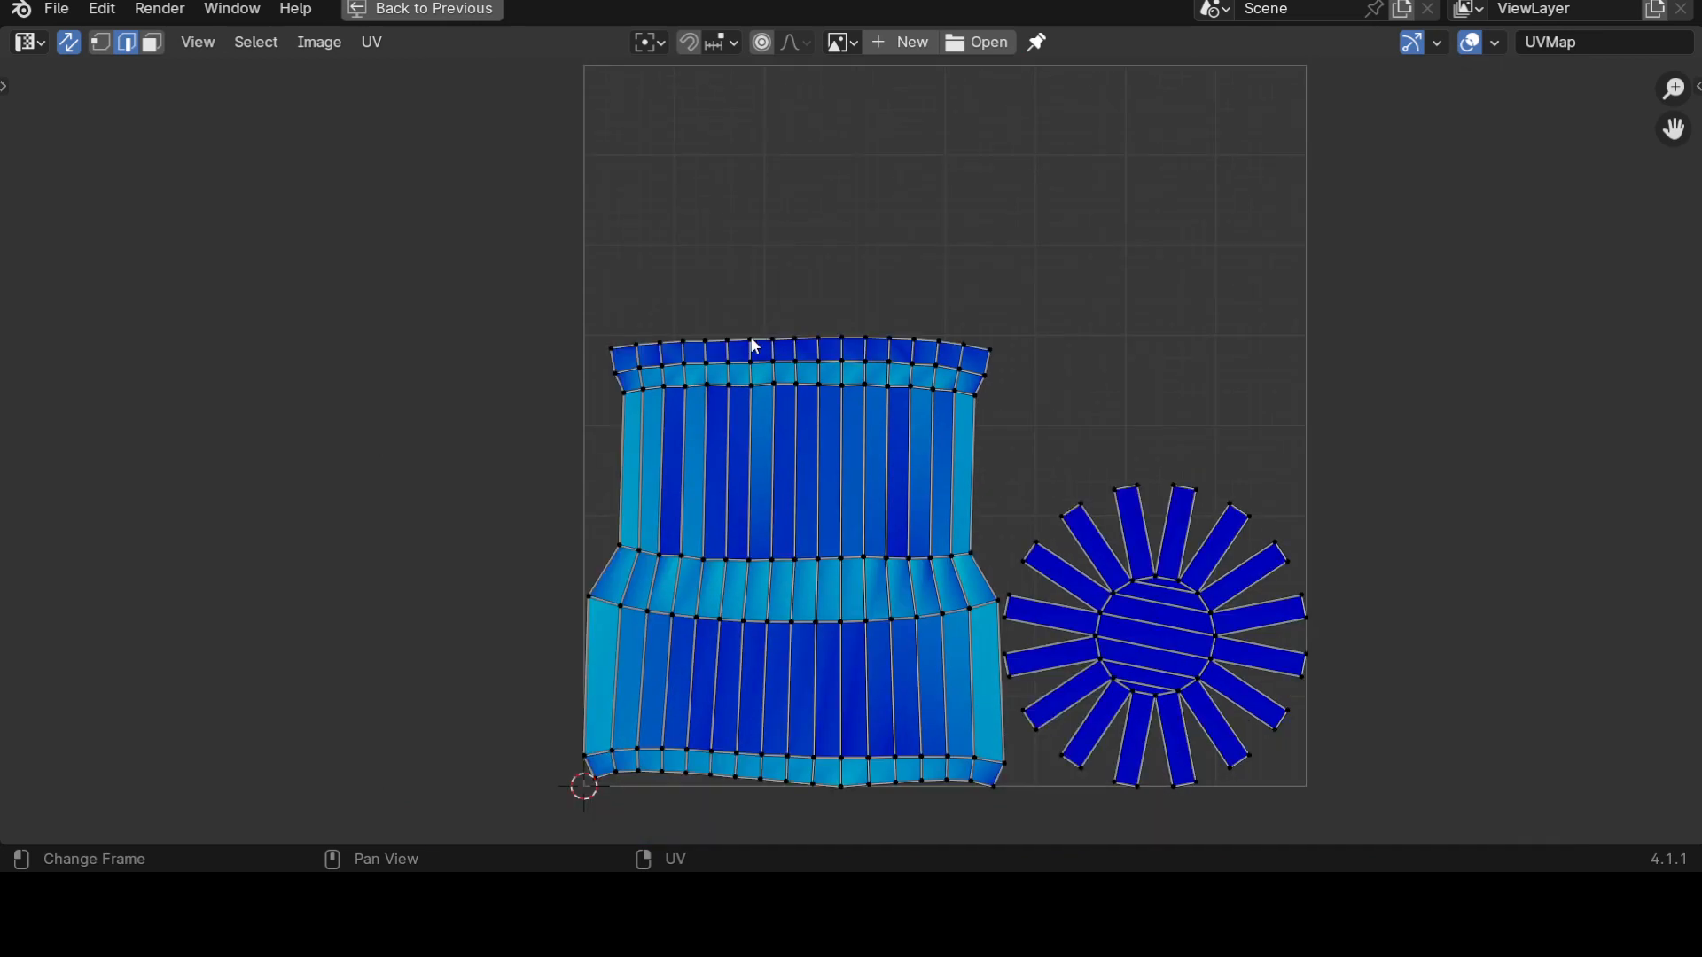
scroll(660, 344, up, 1)
key(b)
drag(532, 233, 1059, 333)
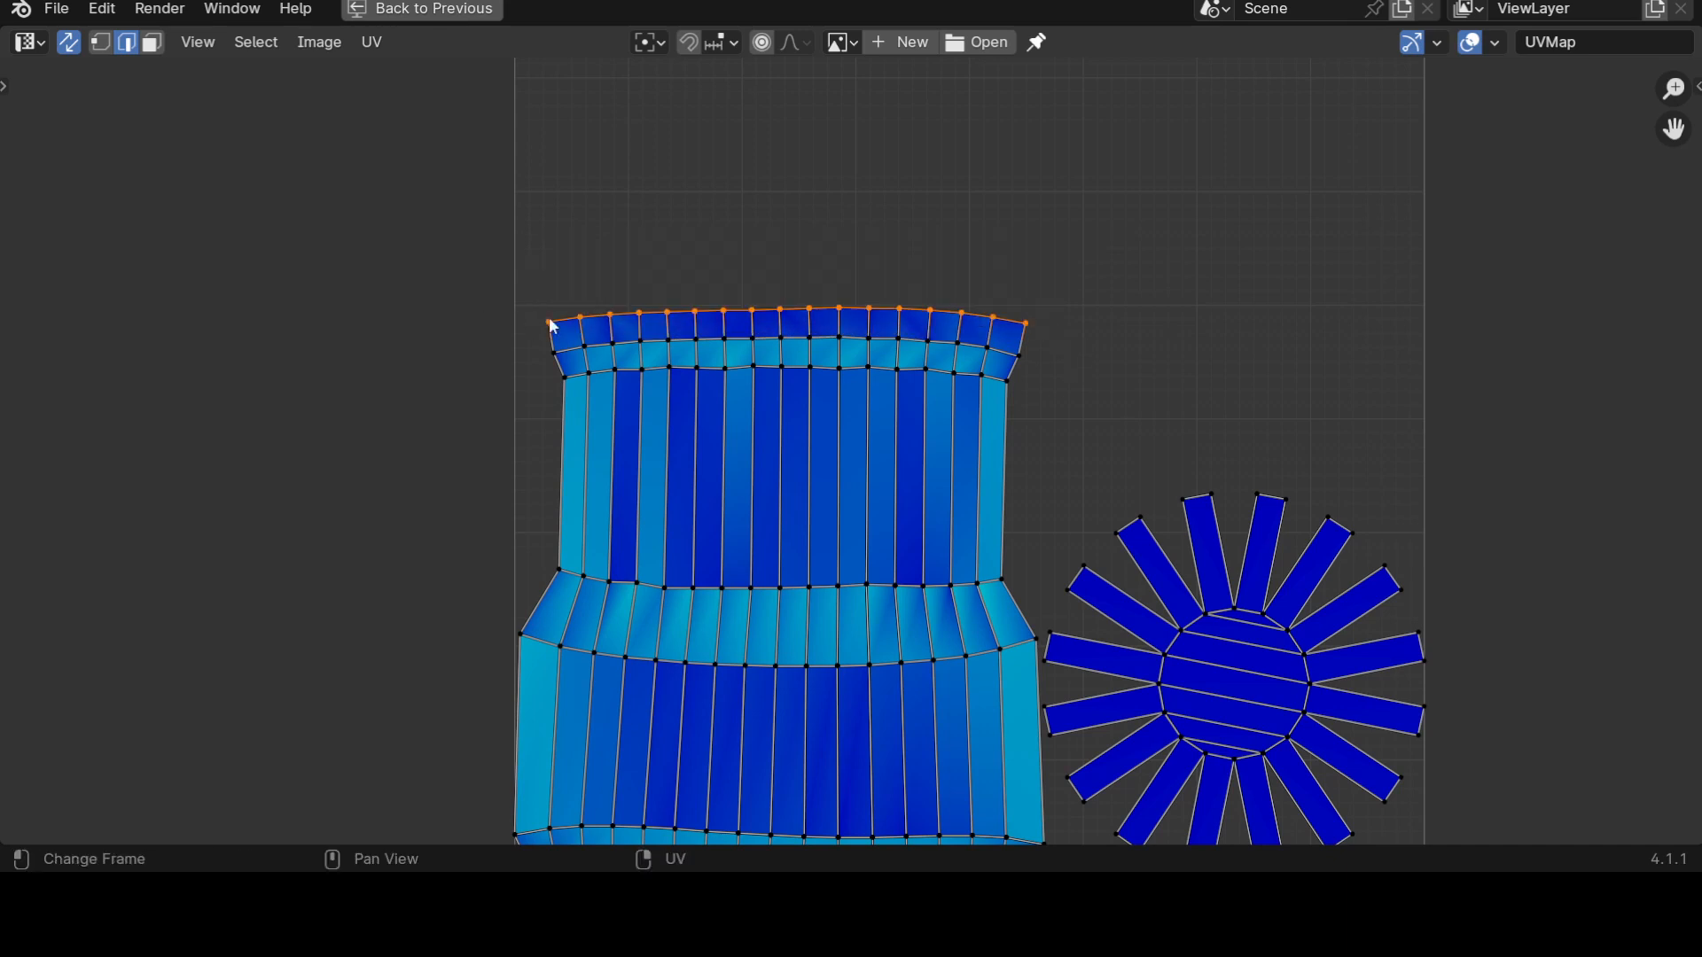
scroll(555, 328, up, 1)
key(s)
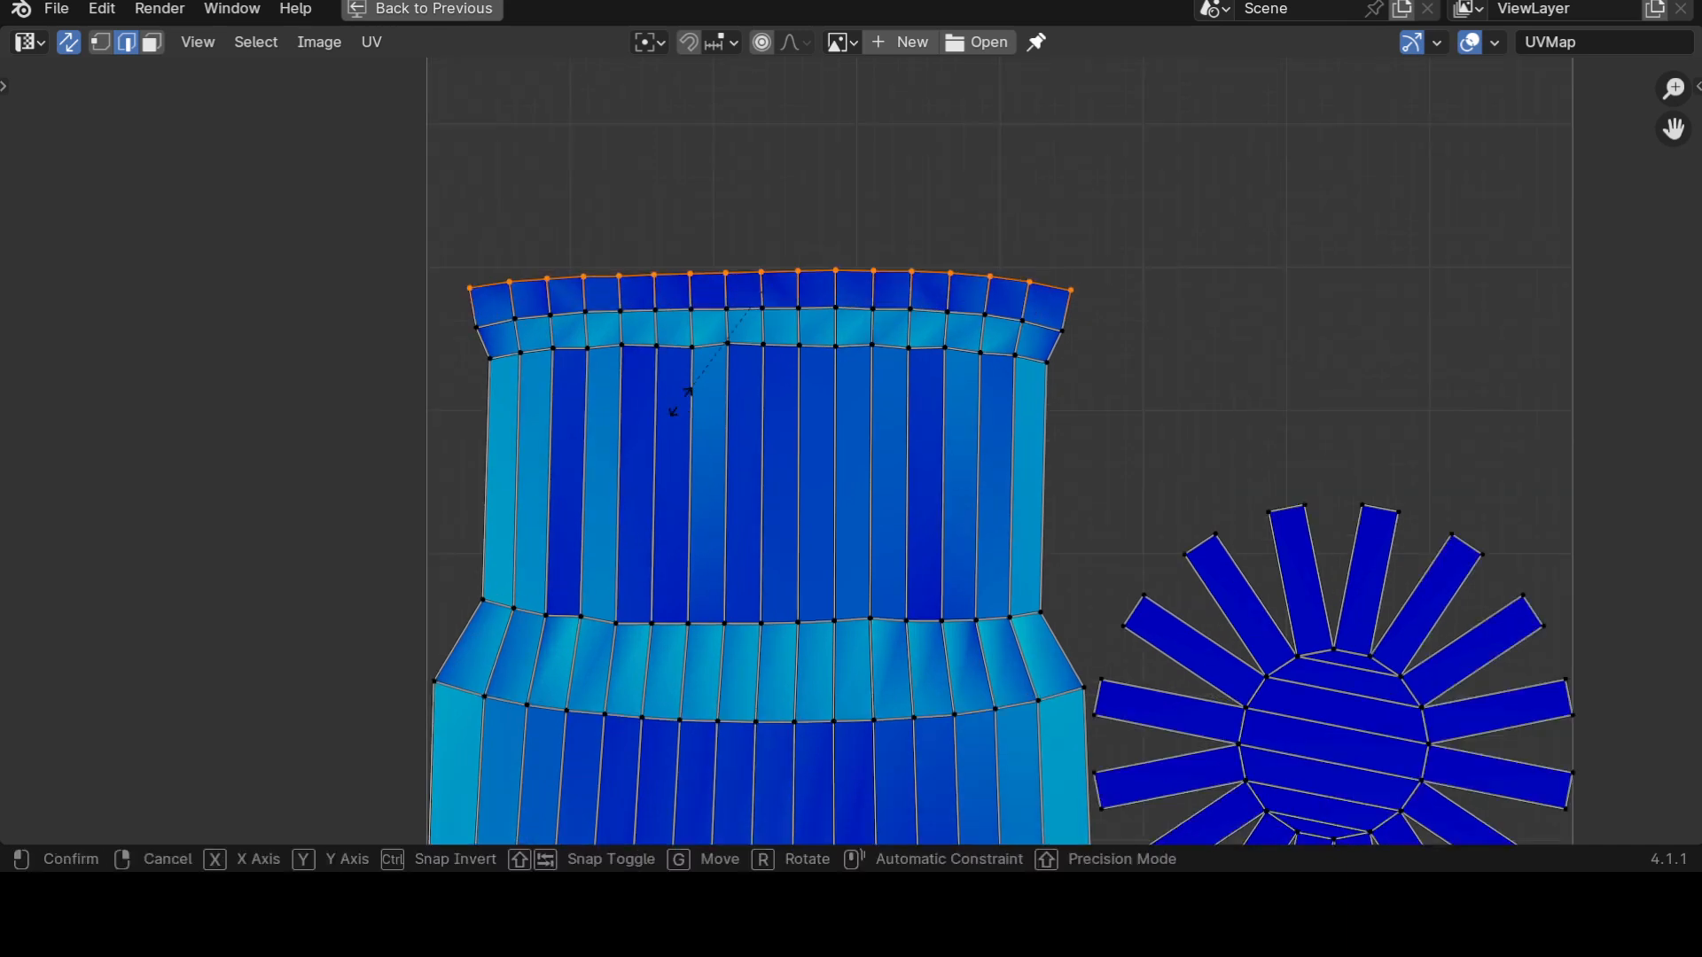
text(y)
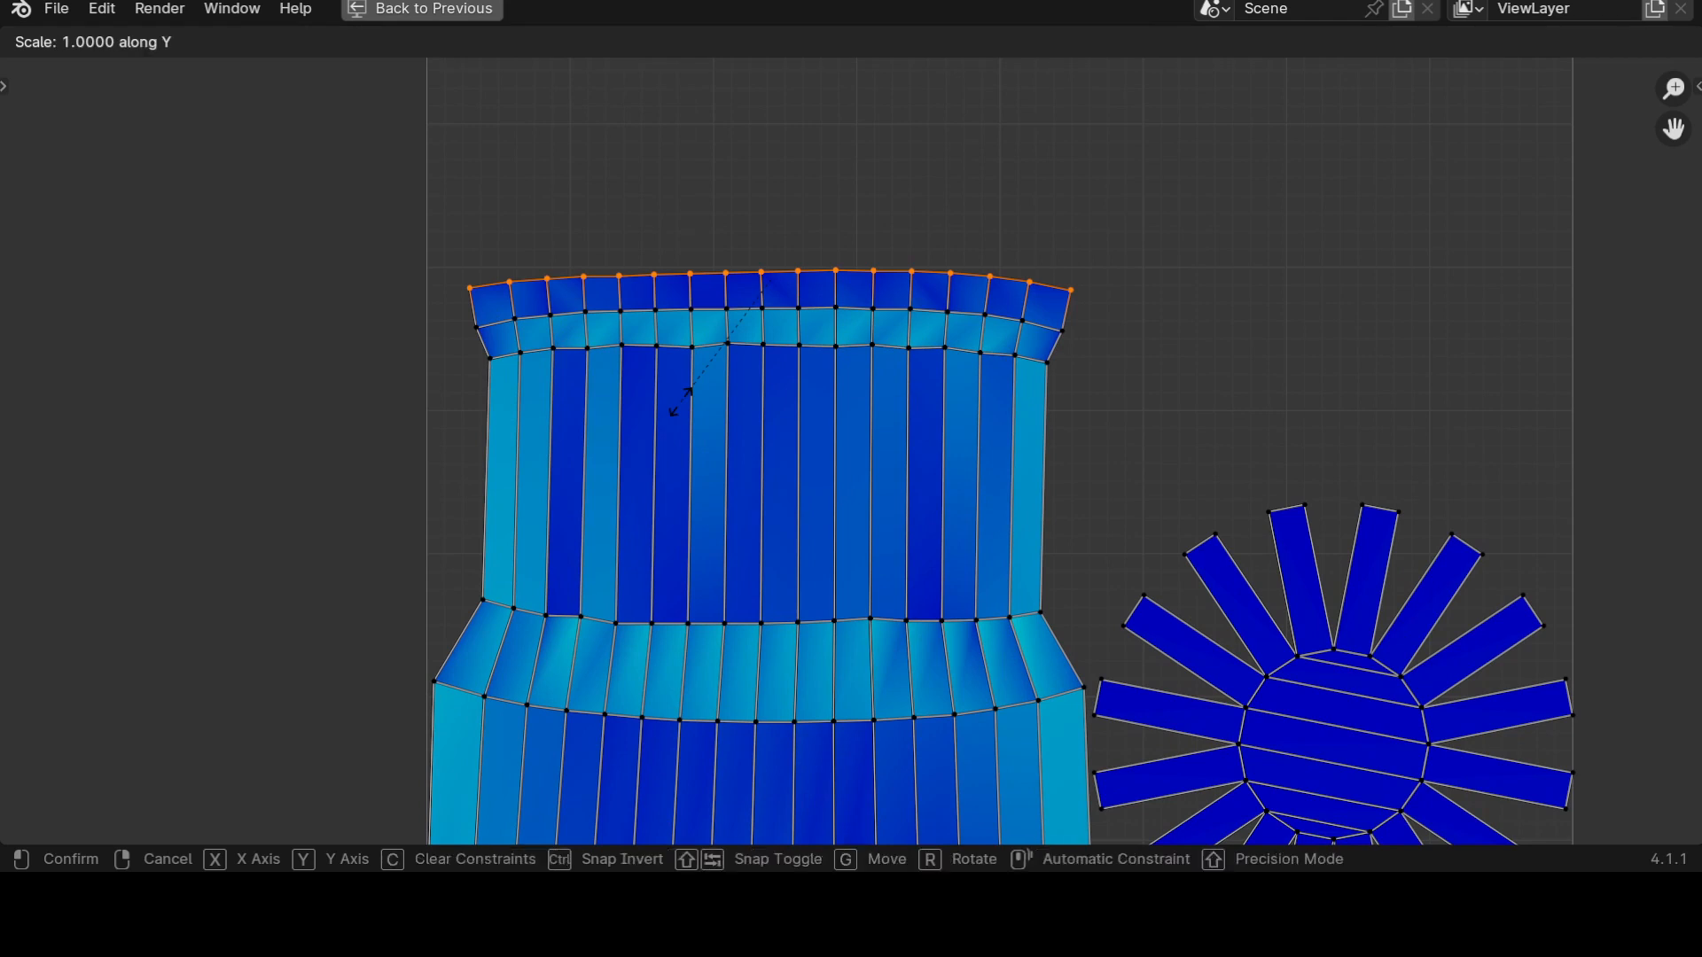
text(0)
key(Return)
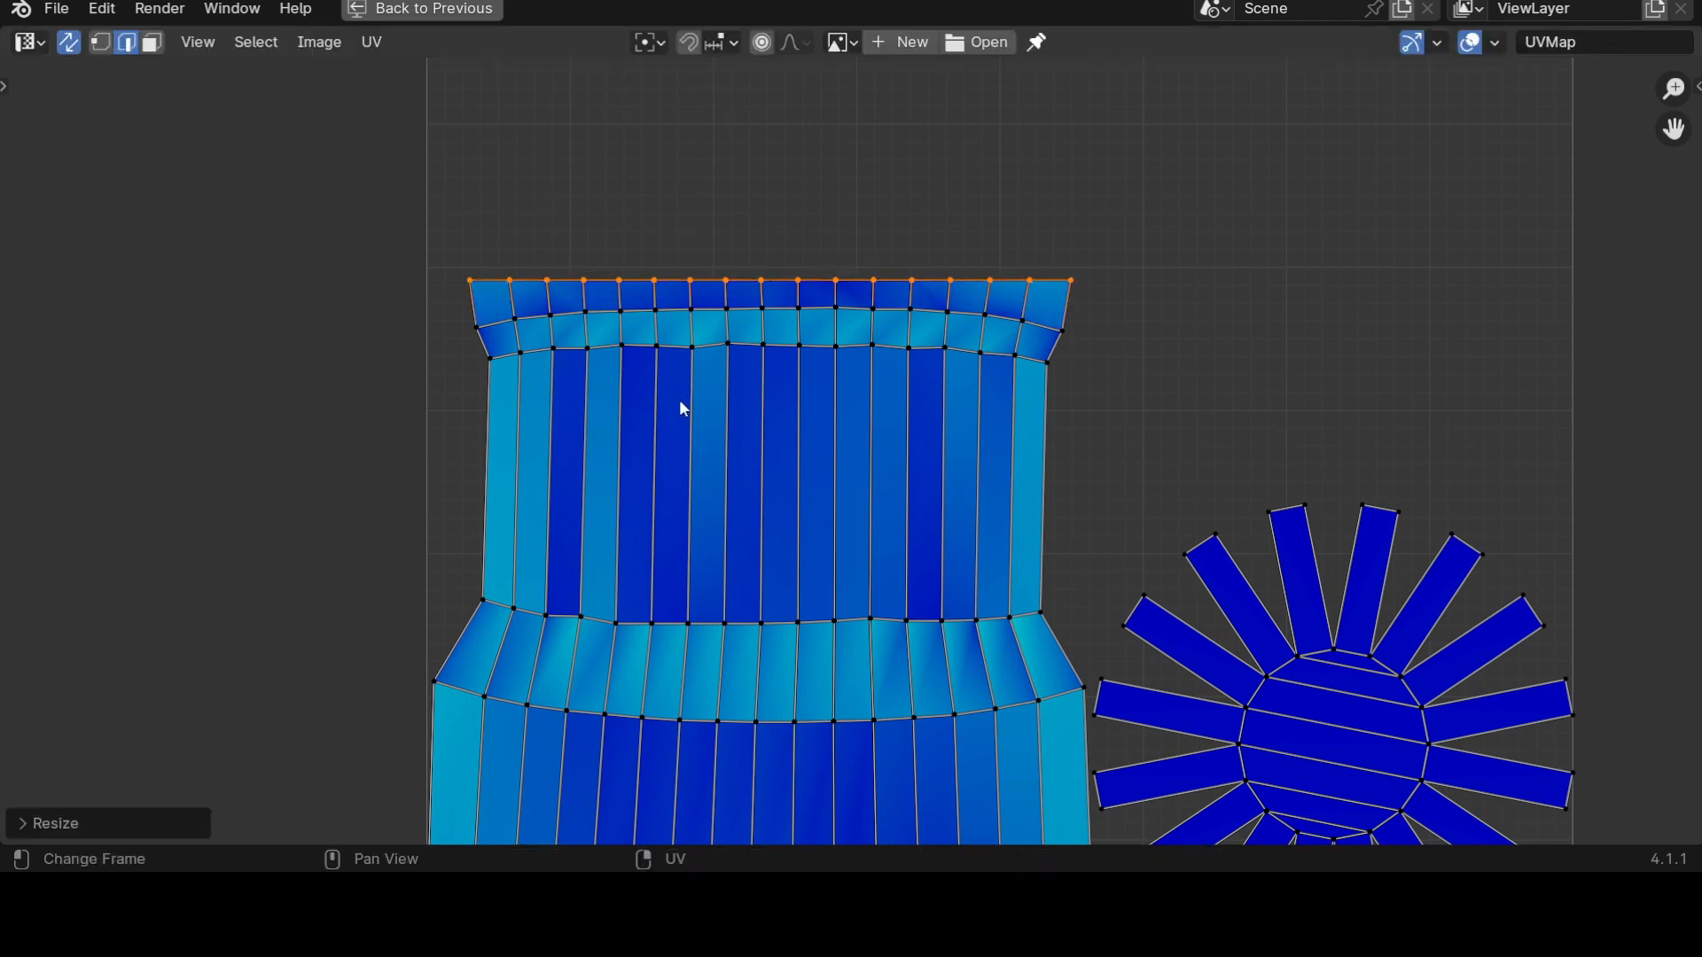
Move the straightened vertex row of the barrel's UV island slightly upward along the Y axis with the Move tool.
key(n)
key(n)
key(t)
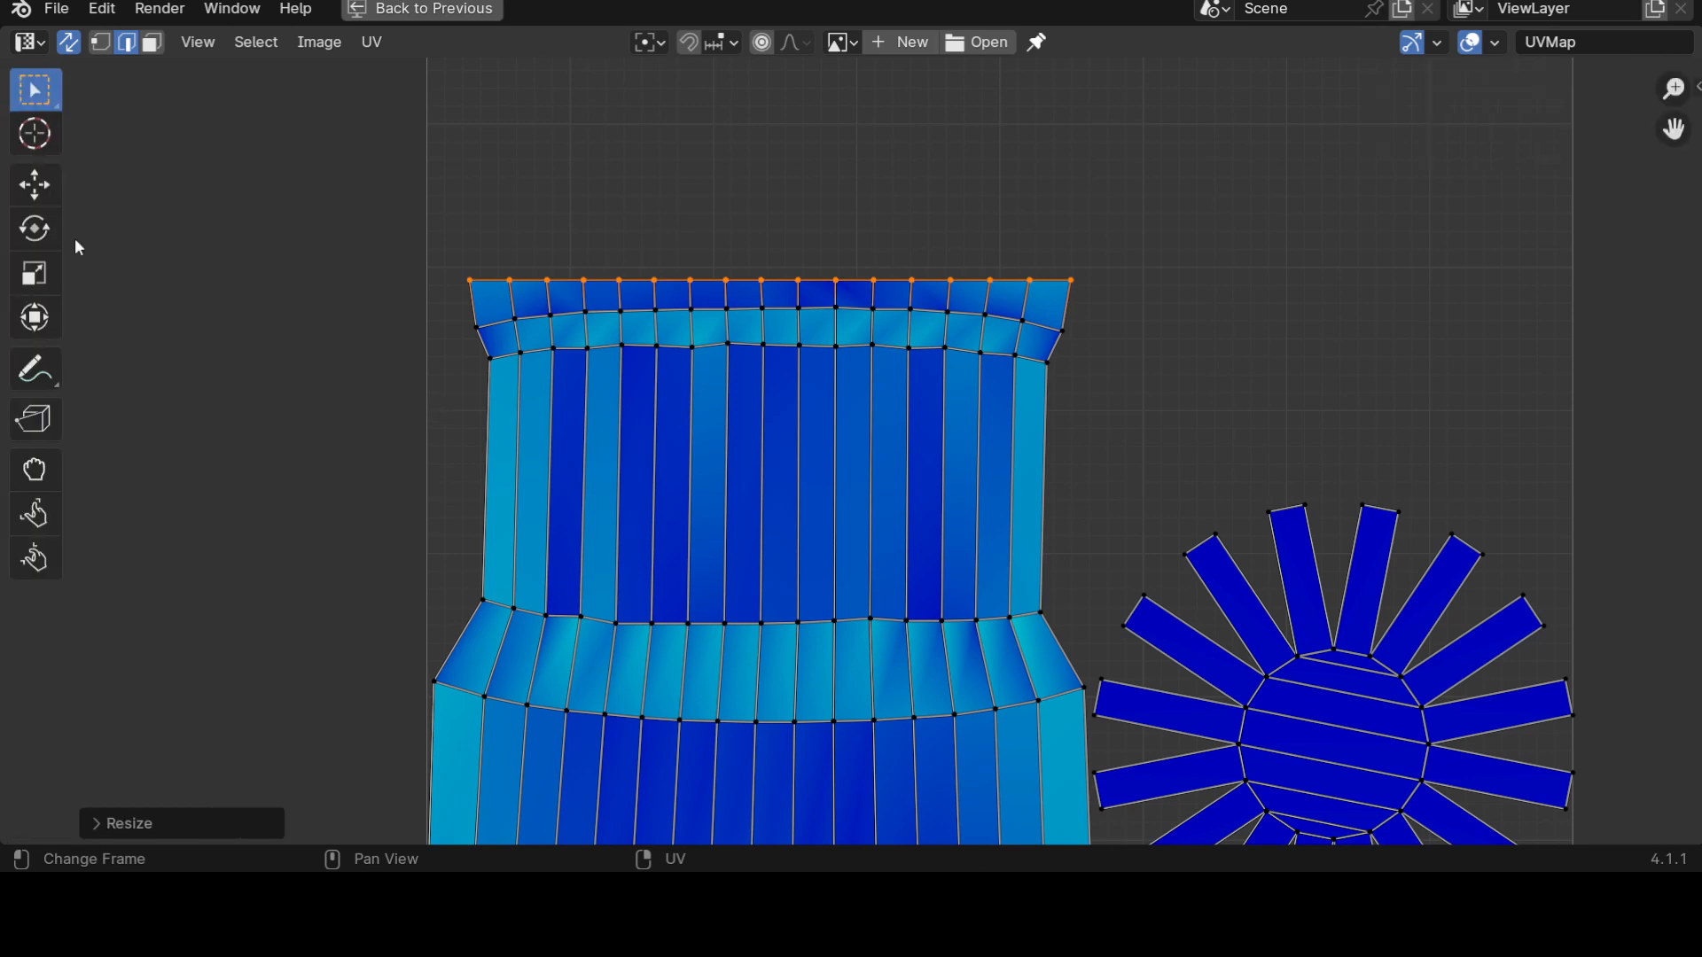
click(12, 187)
drag(778, 180, 772, 168)
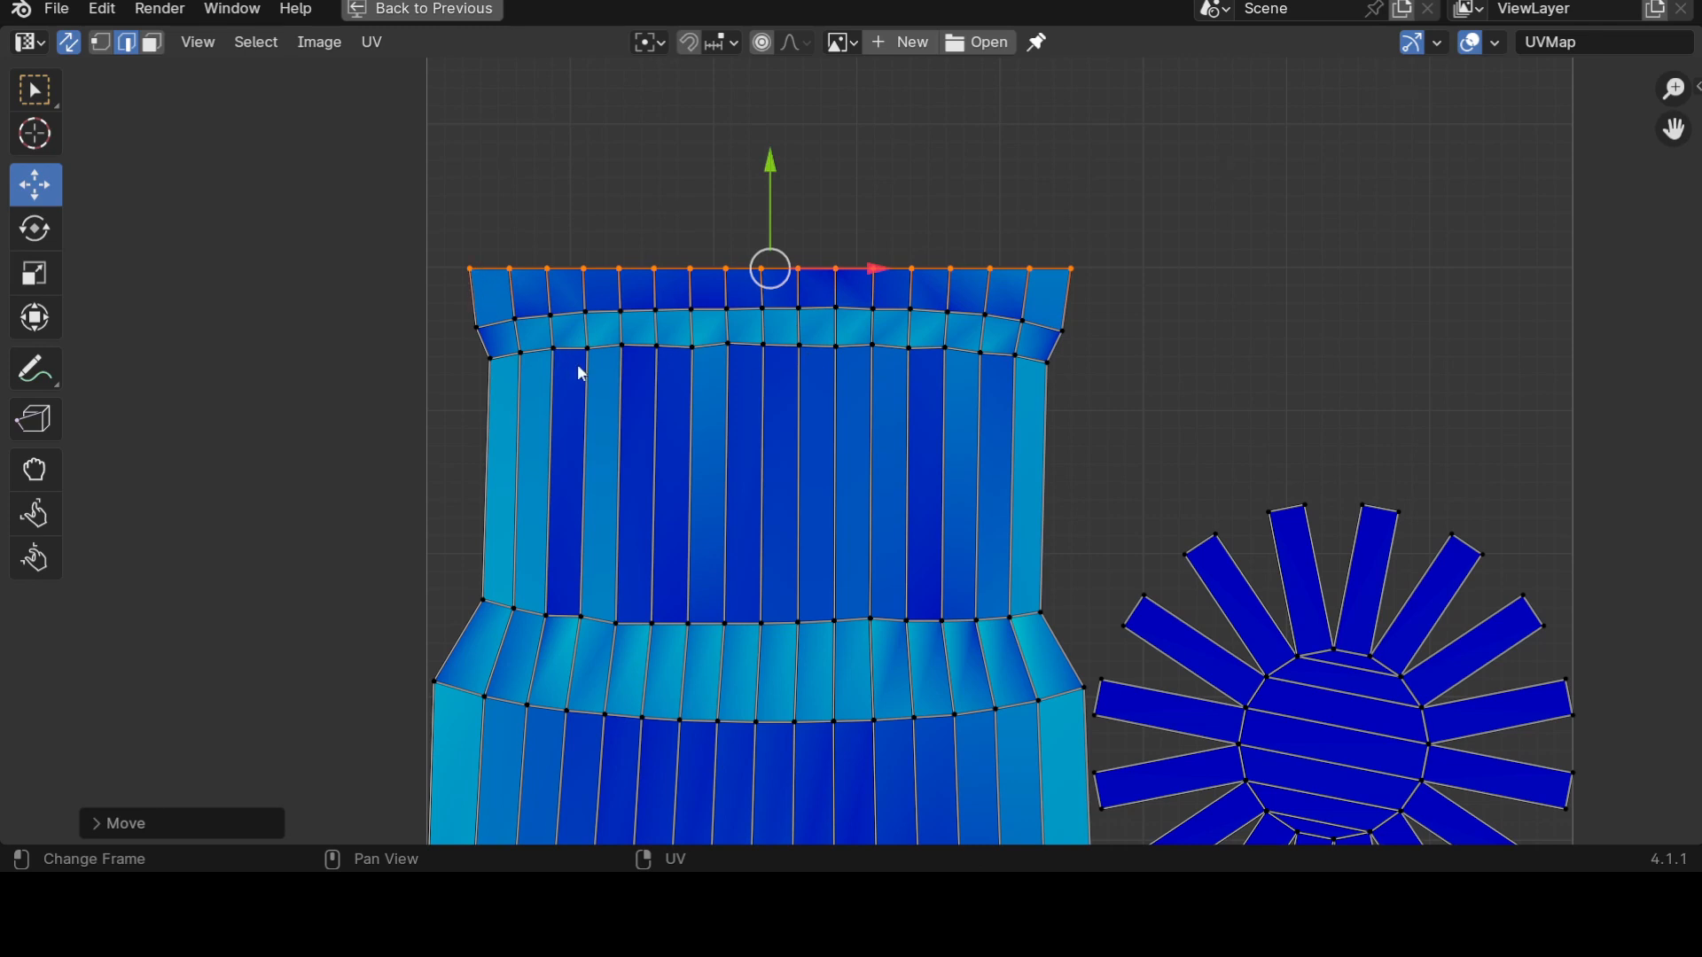
scroll(799, 333, down, 3)
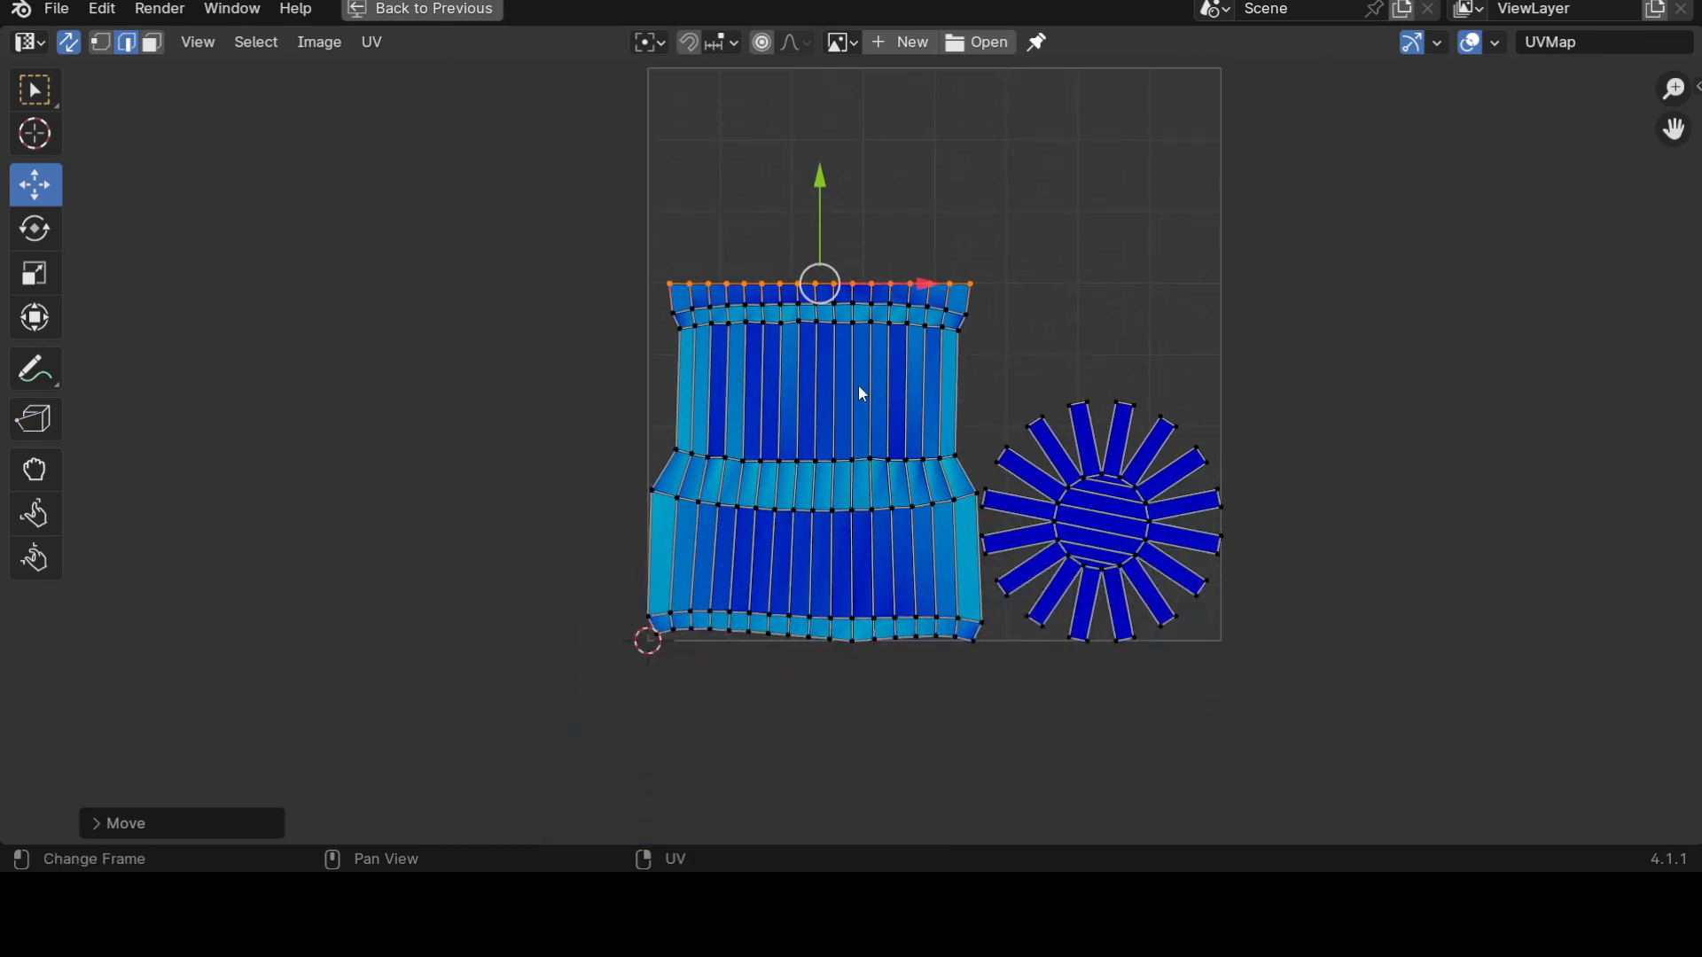
scroll(847, 222, up, 2)
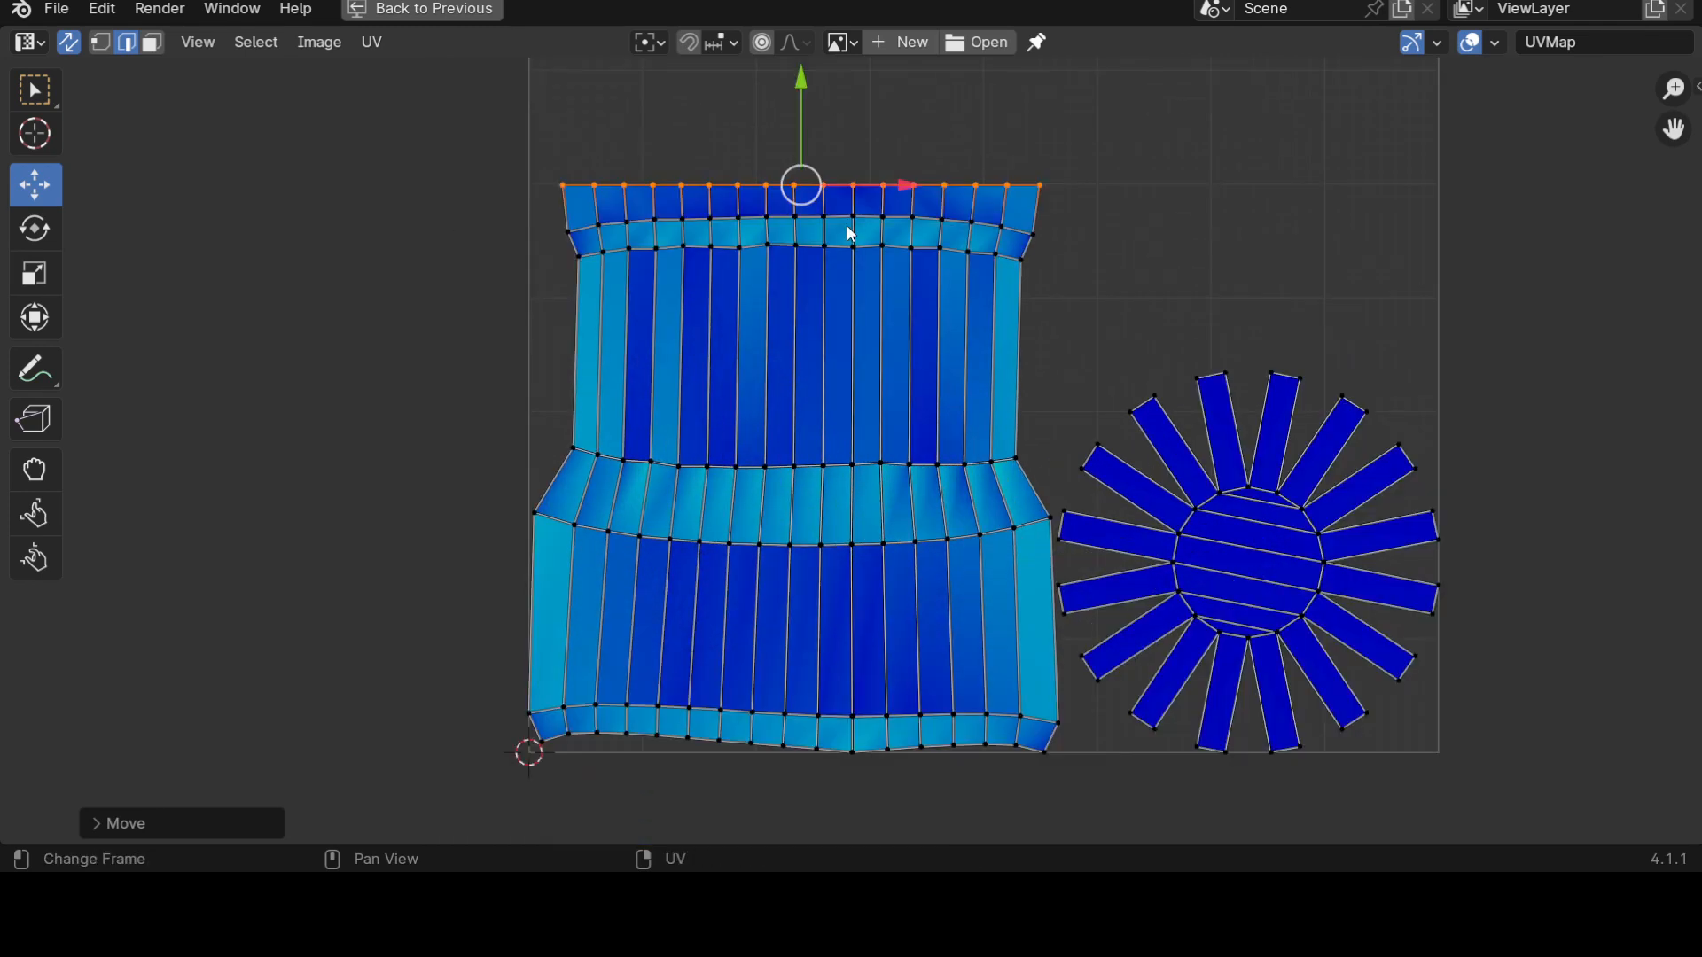
shift+scroll(844, 325, up, 3)
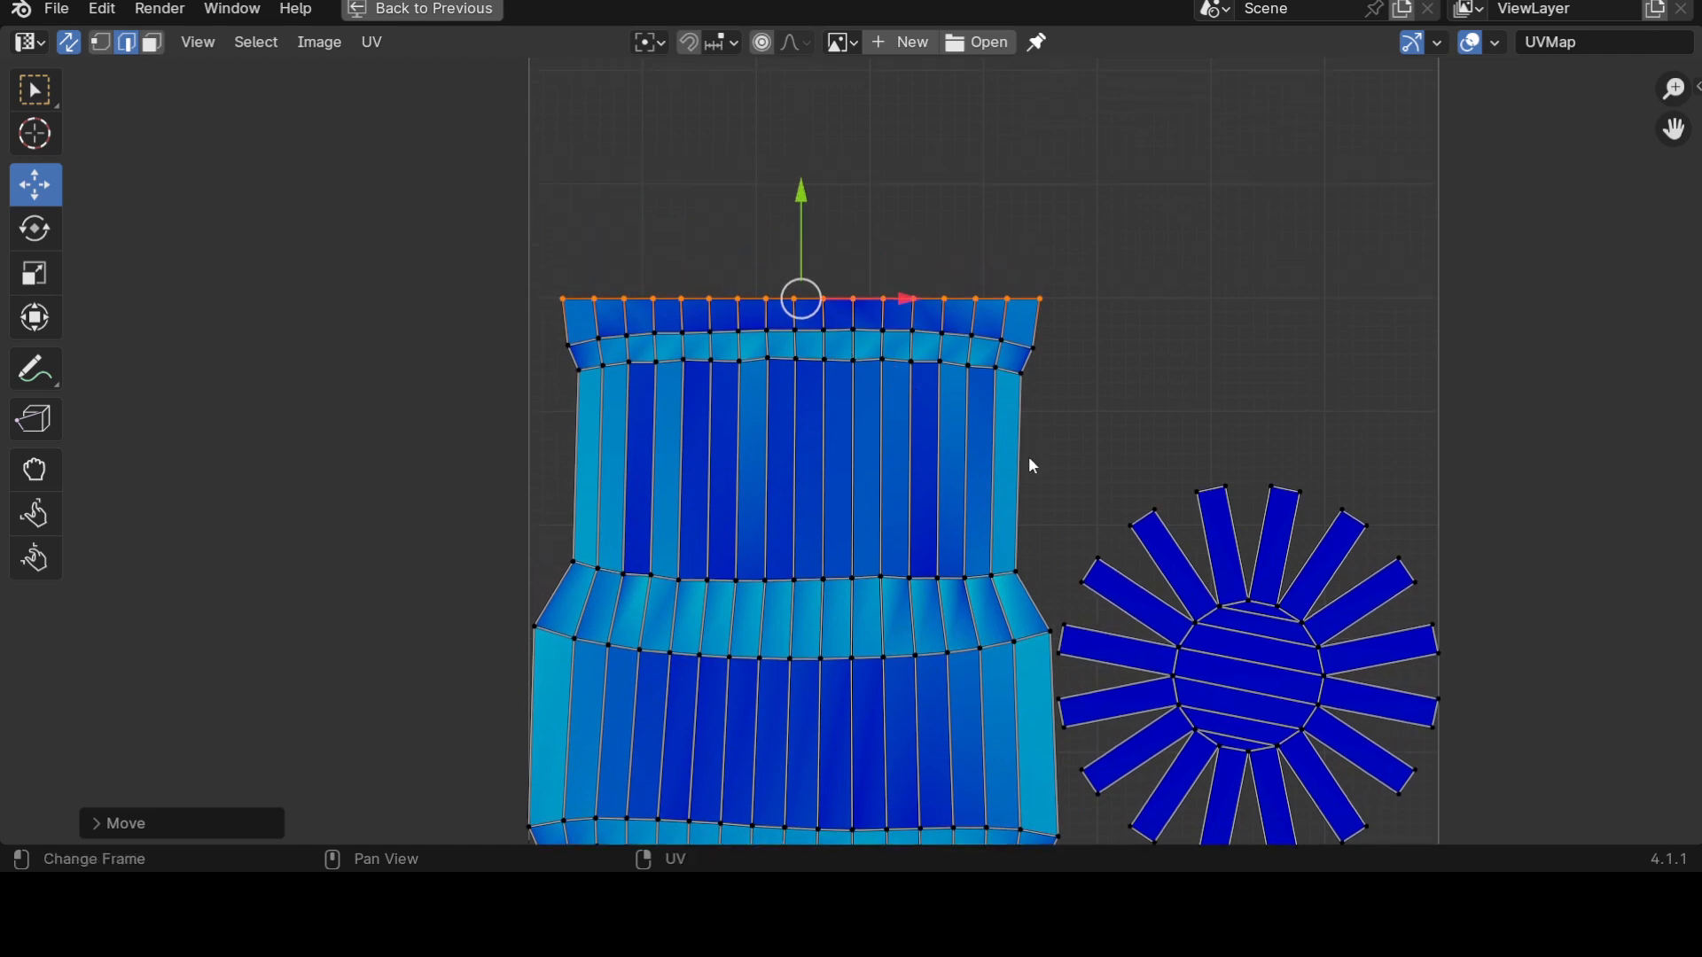
shift+scroll(913, 373, down, 5)
shift+middle_drag(884, 338, 935, 493)
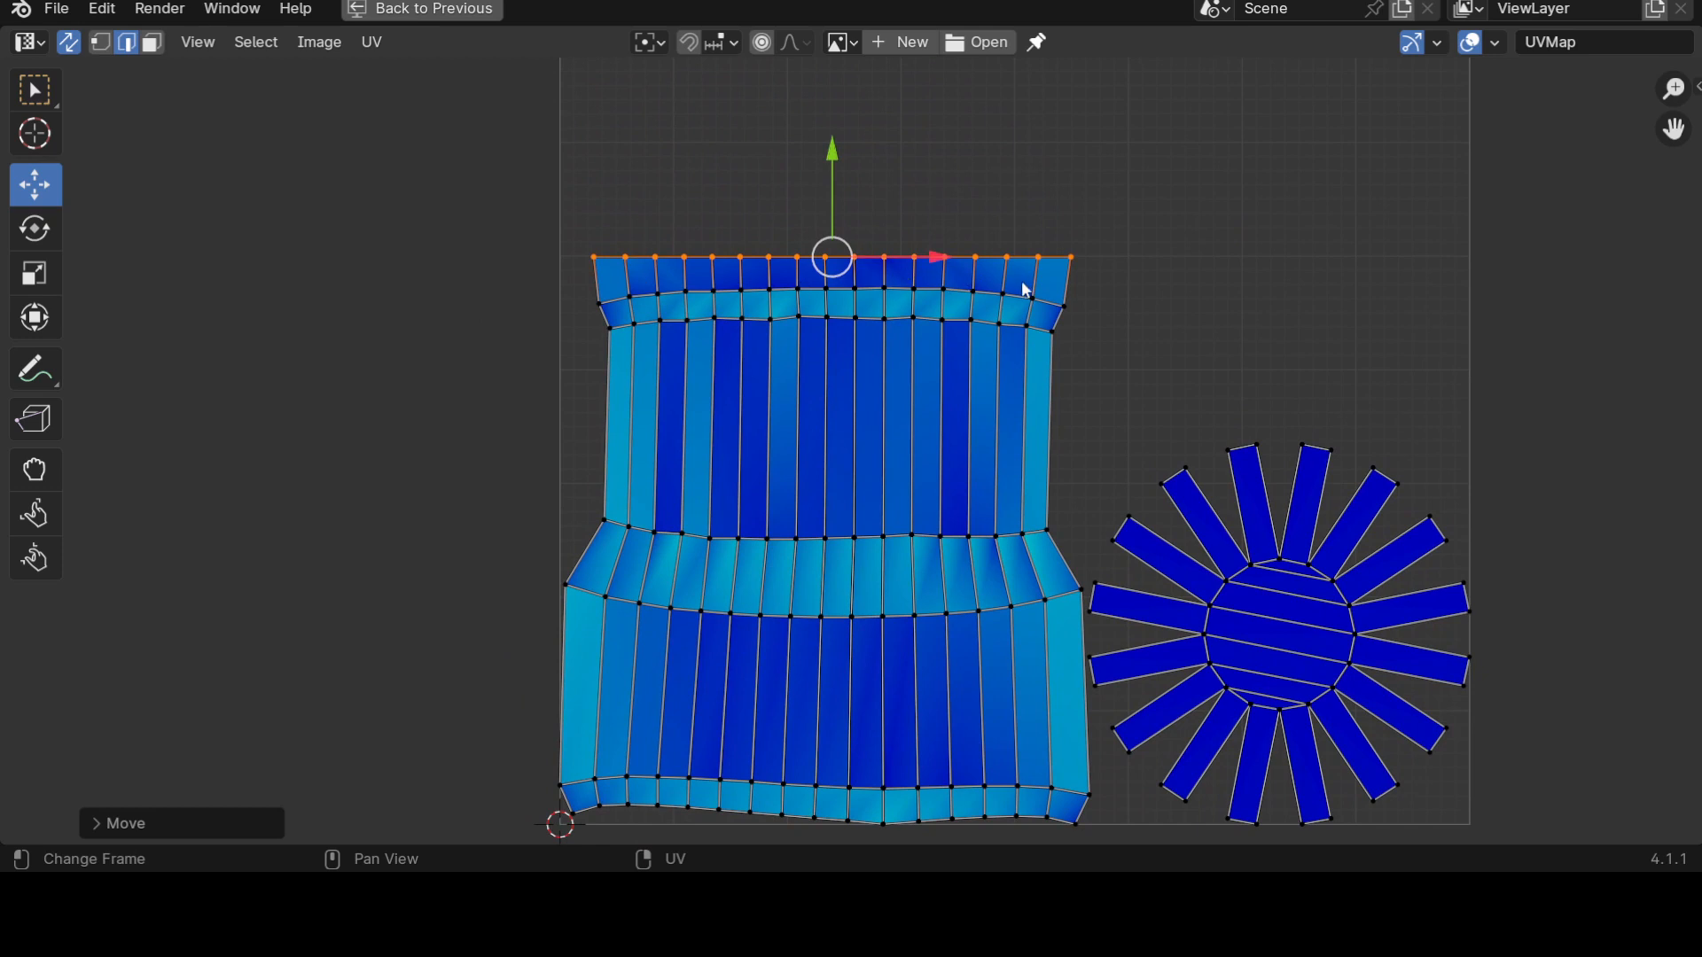
click(1097, 273)
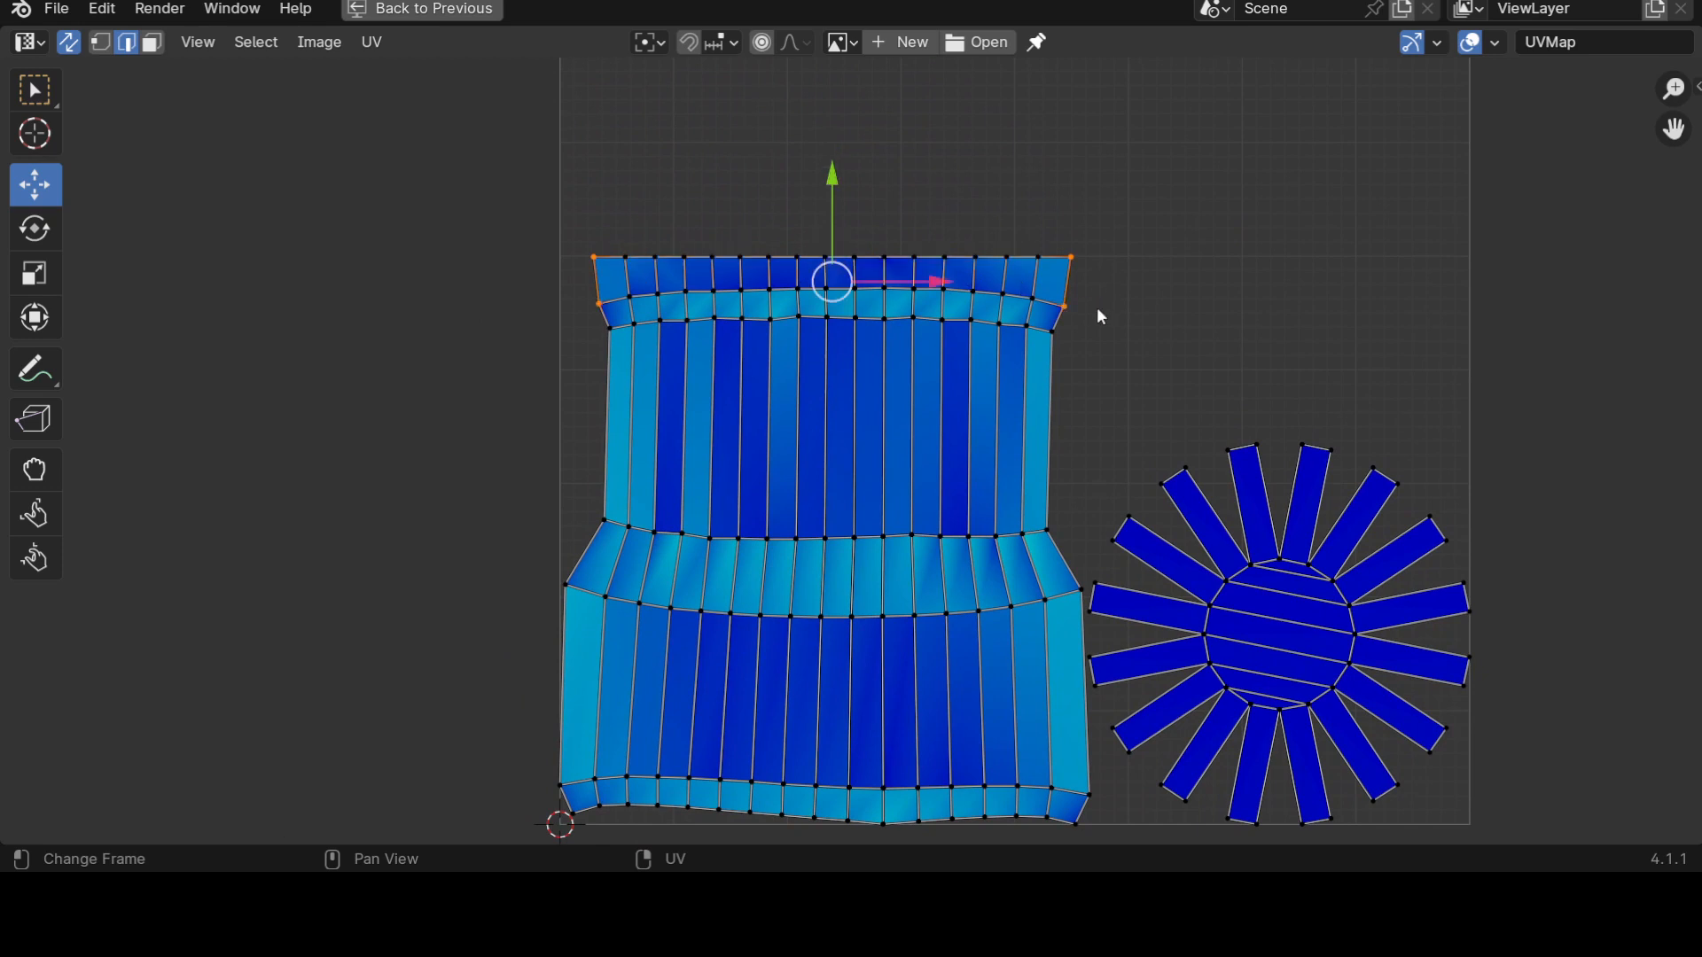
Restore the split layout, reveal the Canon object's hidden geometry, and return to Object Mode with the whole tank in view.
scroll(1025, 356, down, 3)
key(ctrl+space)
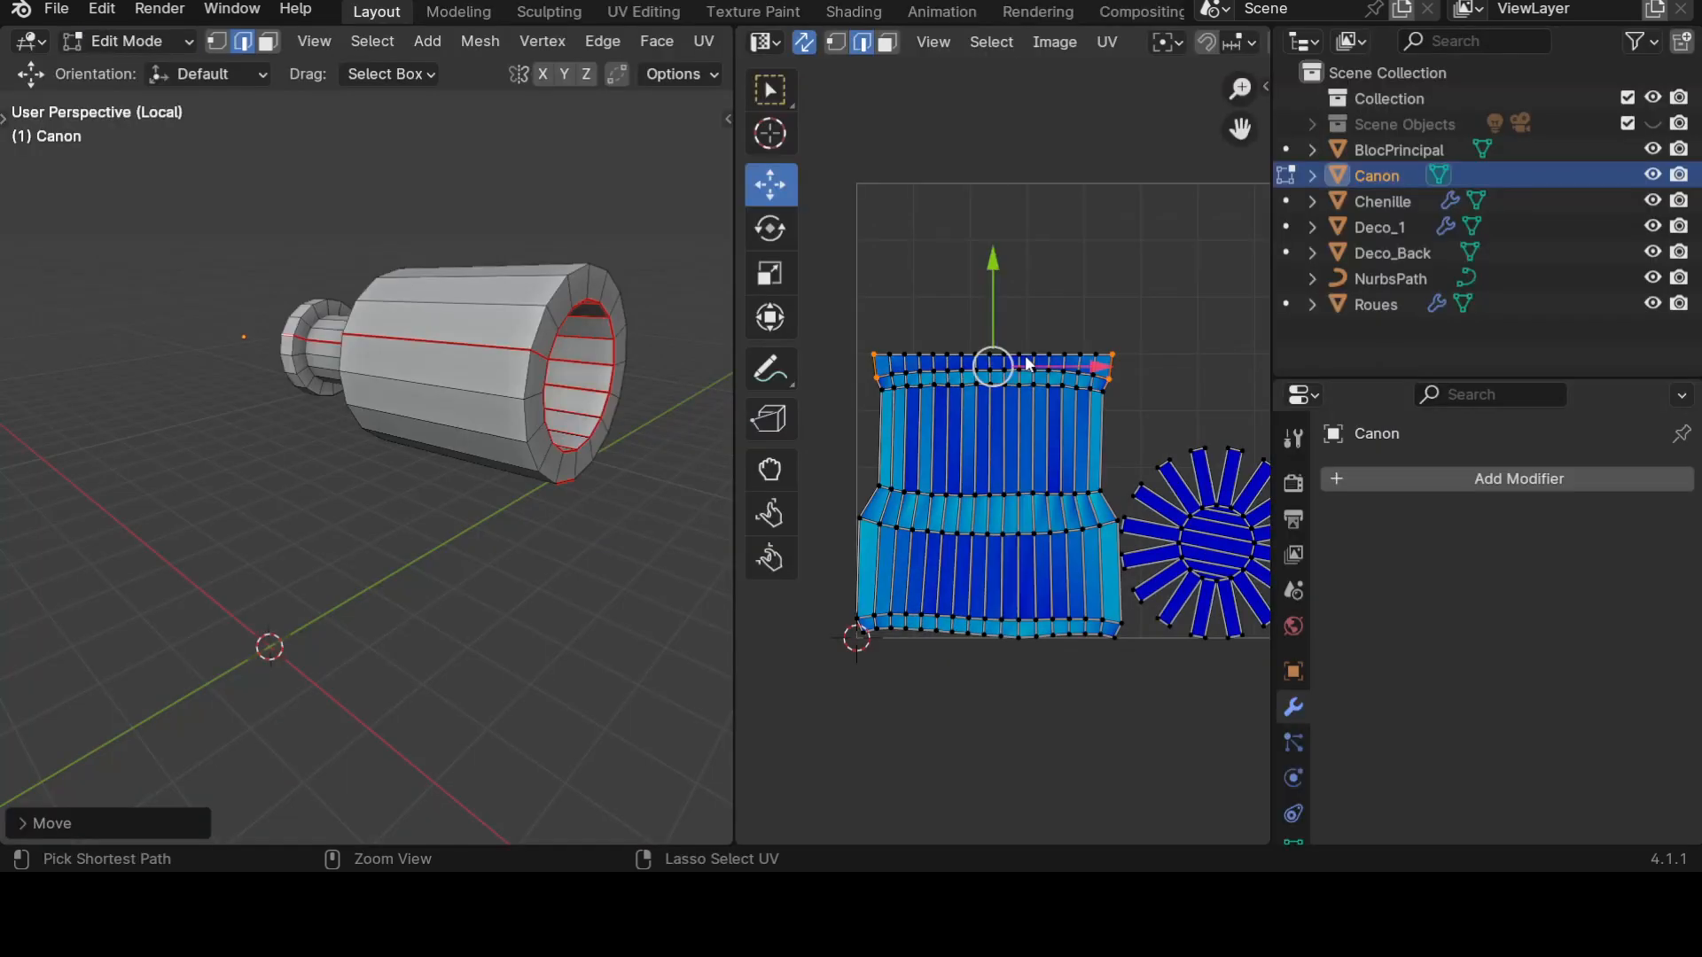
middle_drag(656, 398, 621, 478)
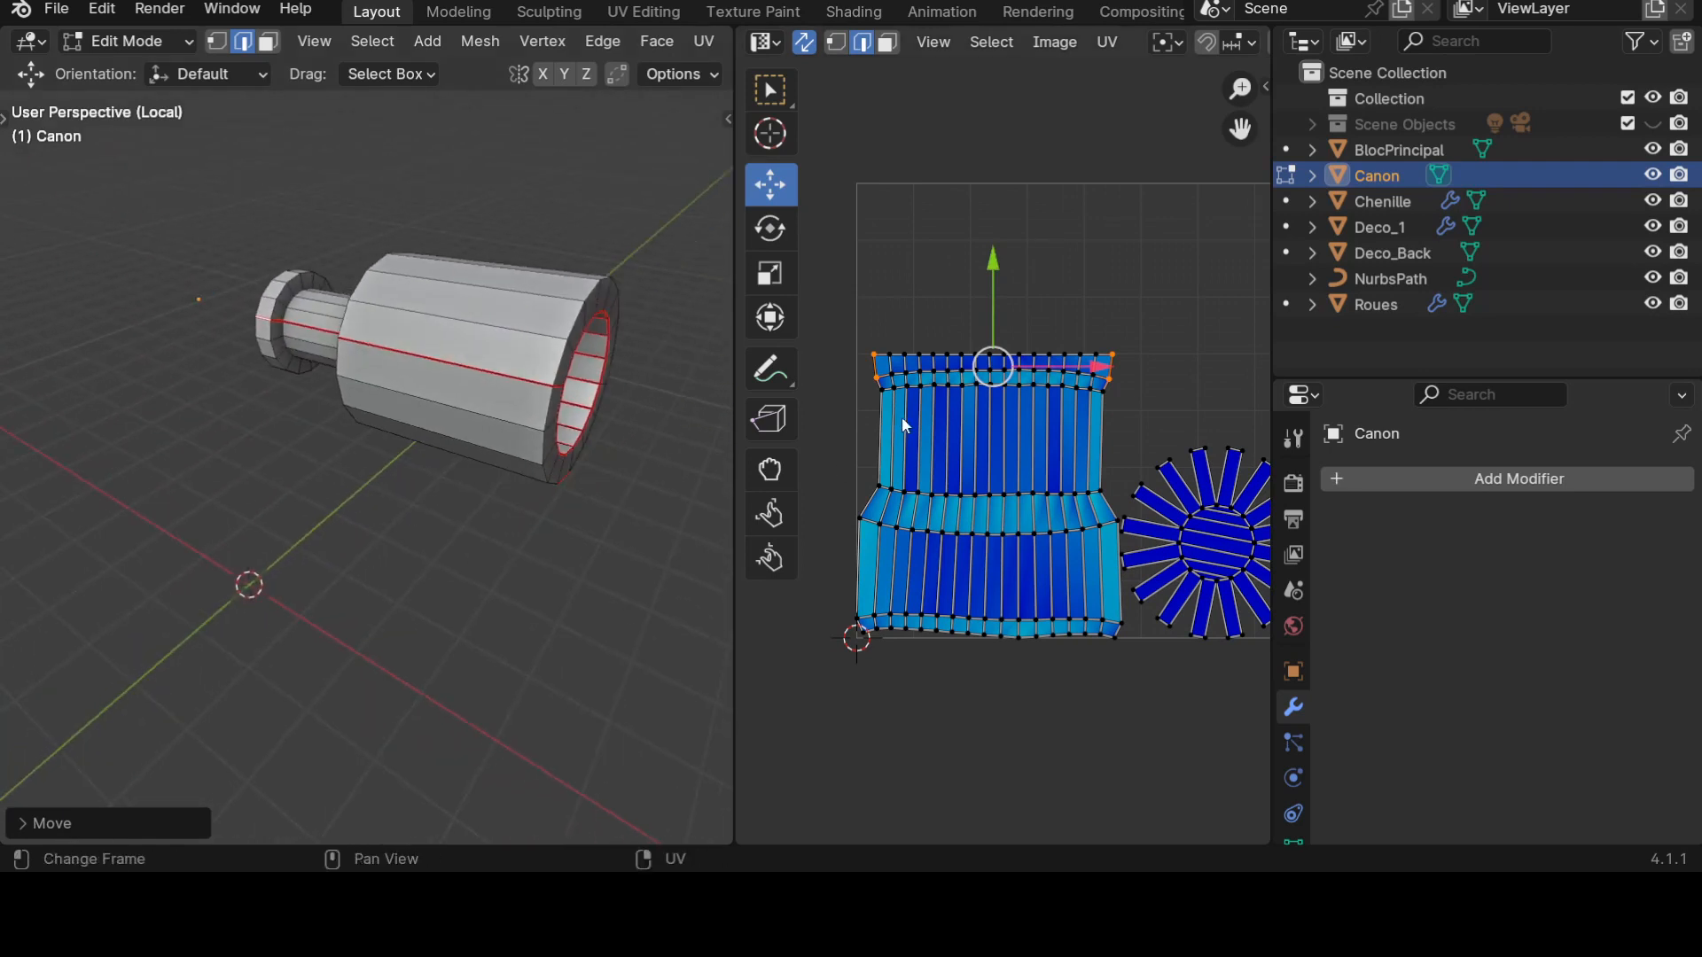
scroll(901, 415, down, 3)
key(Tab)
key(Tab)
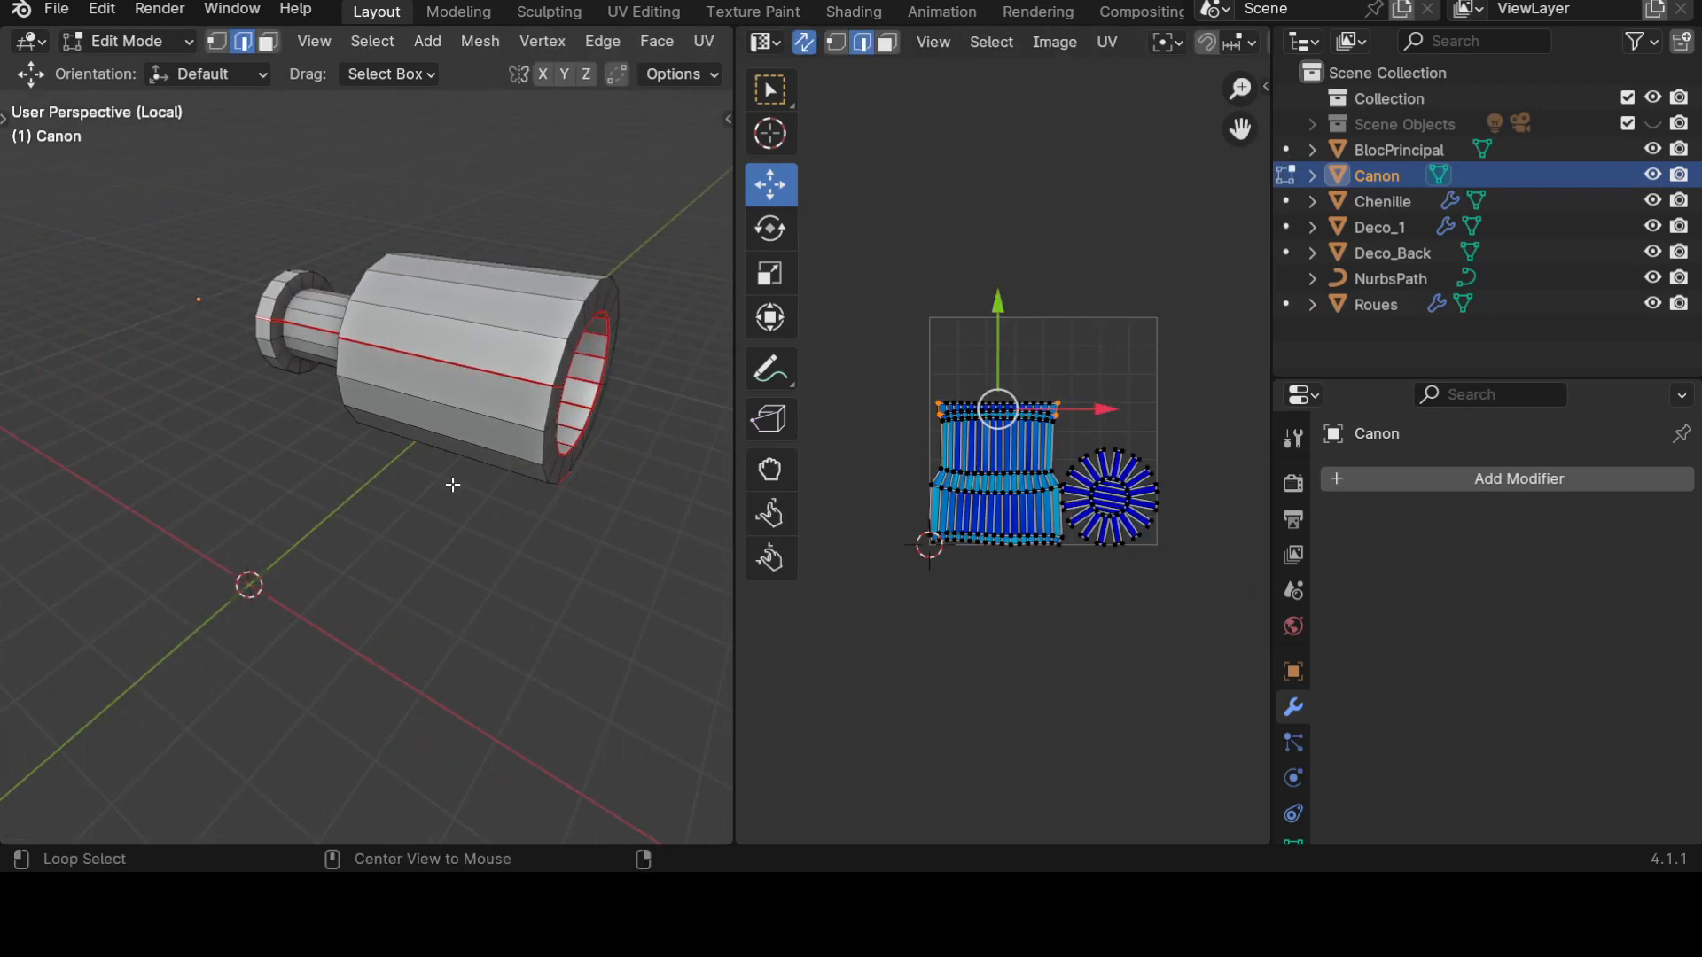
key(alt+h)
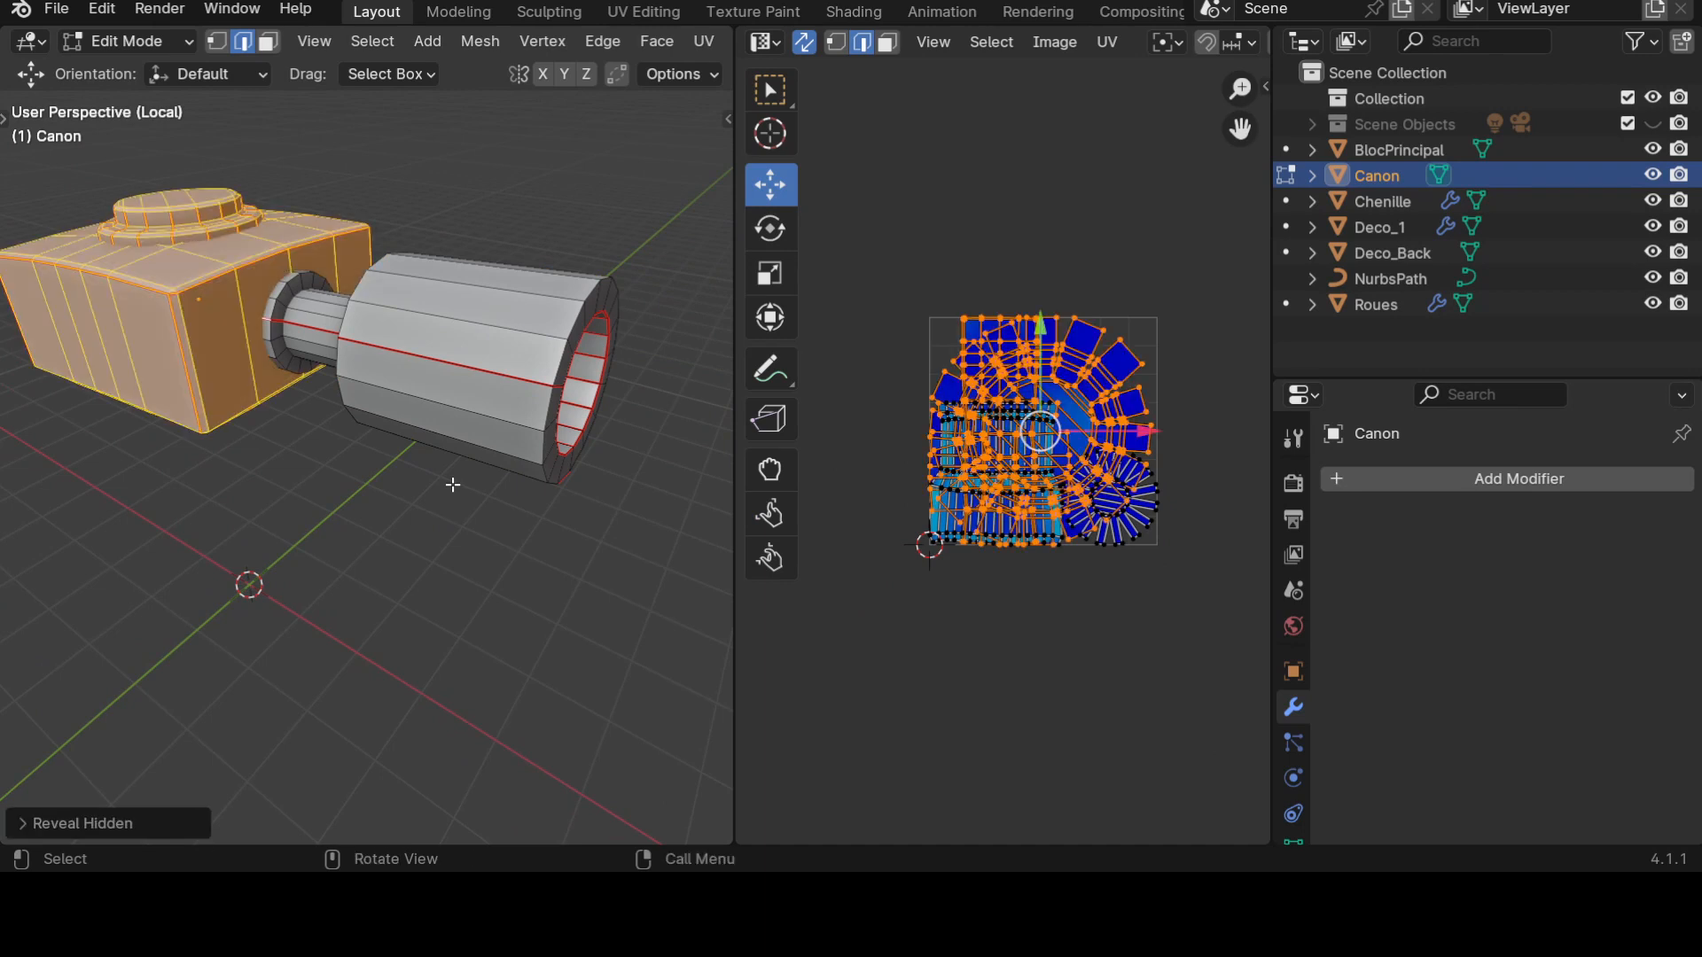
key(Tab)
key(KP_Divide)
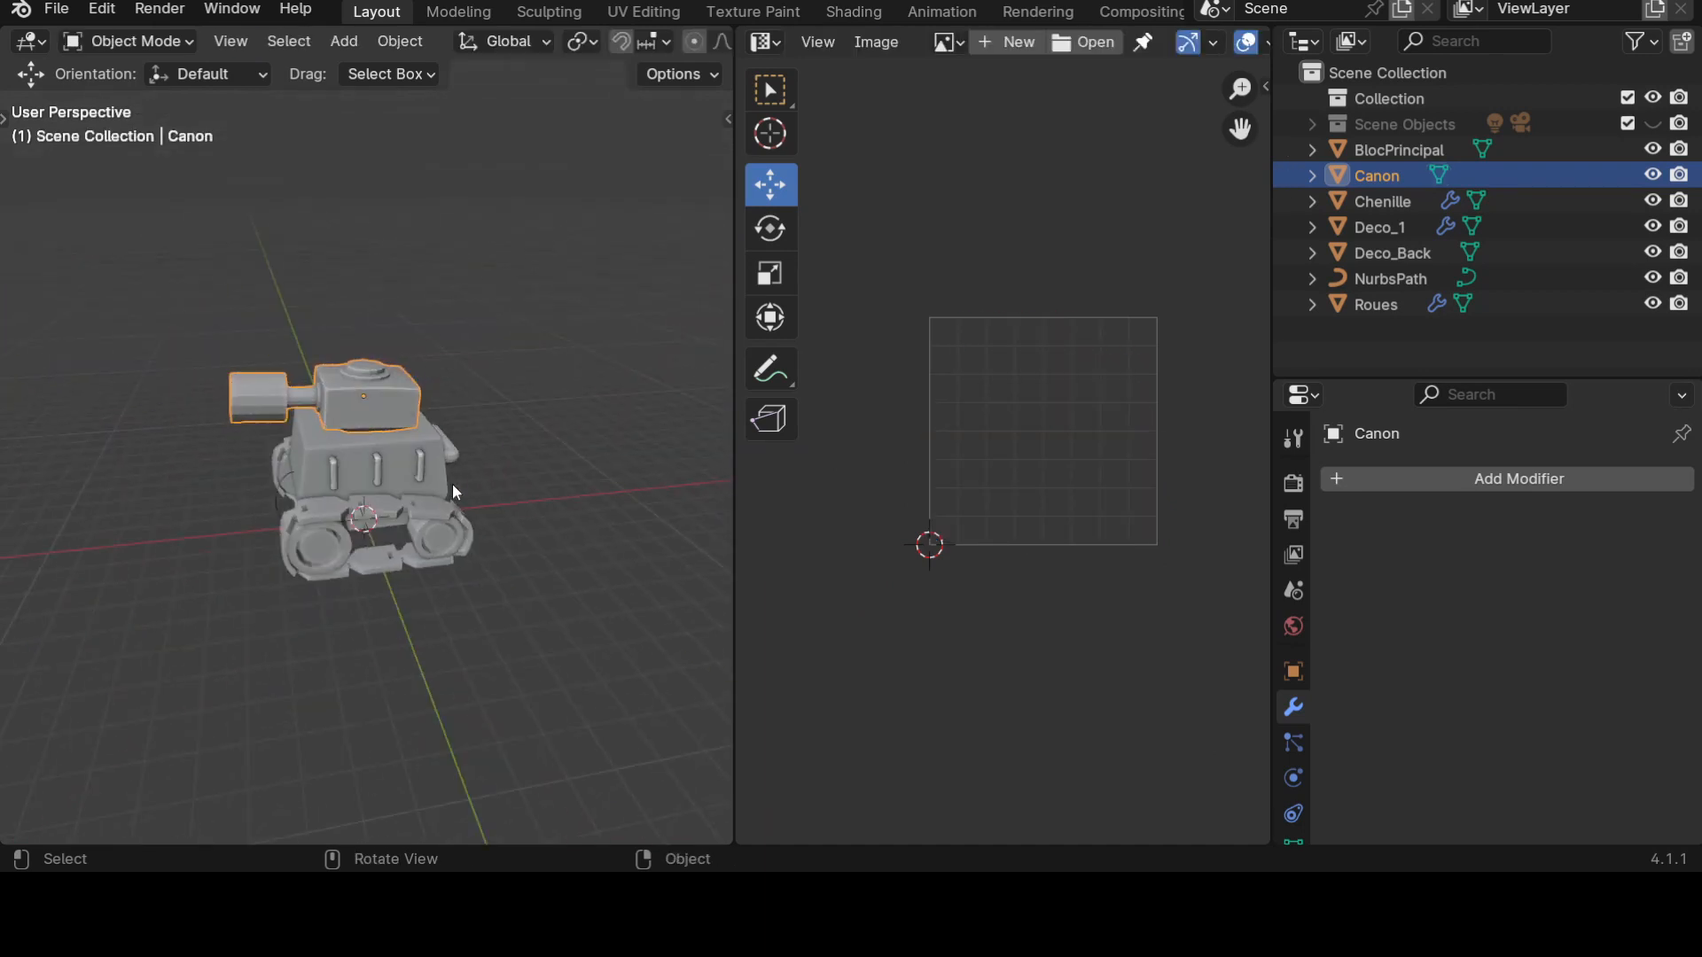
Select the Roues wheels object and isolate it in local view.
middle_drag(429, 482, 302, 580)
scroll(399, 544, up, 4)
shift+middle_drag(301, 581, 507, 635)
scroll(507, 633, up, 4)
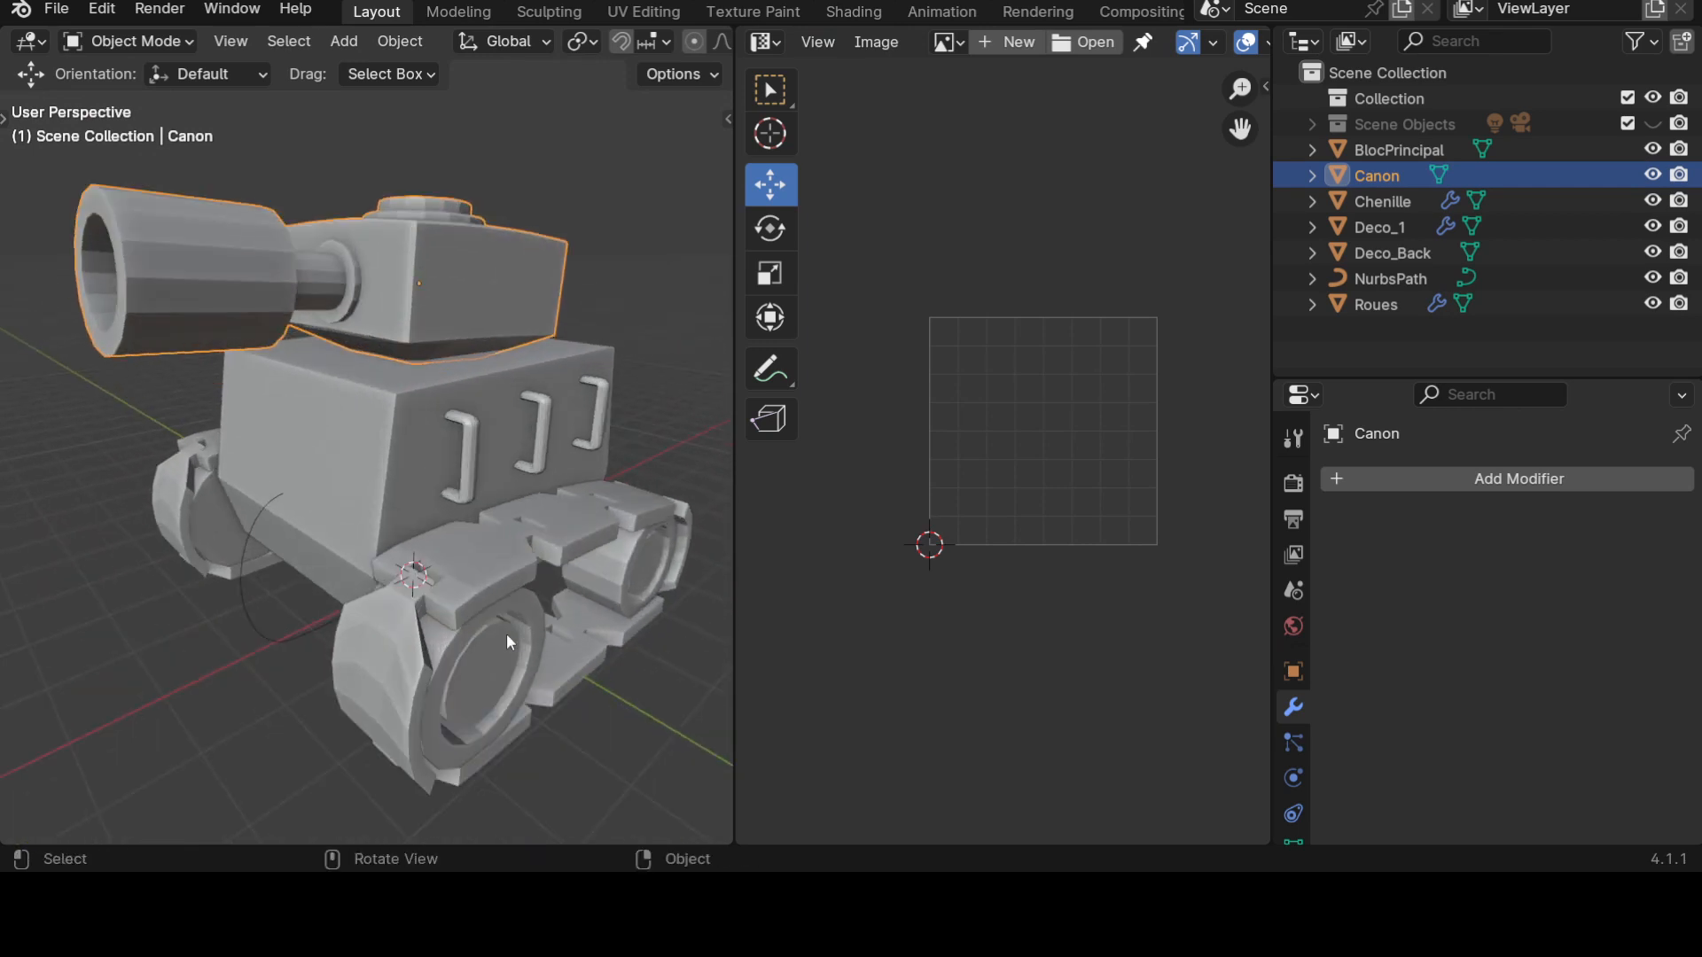
click(499, 648)
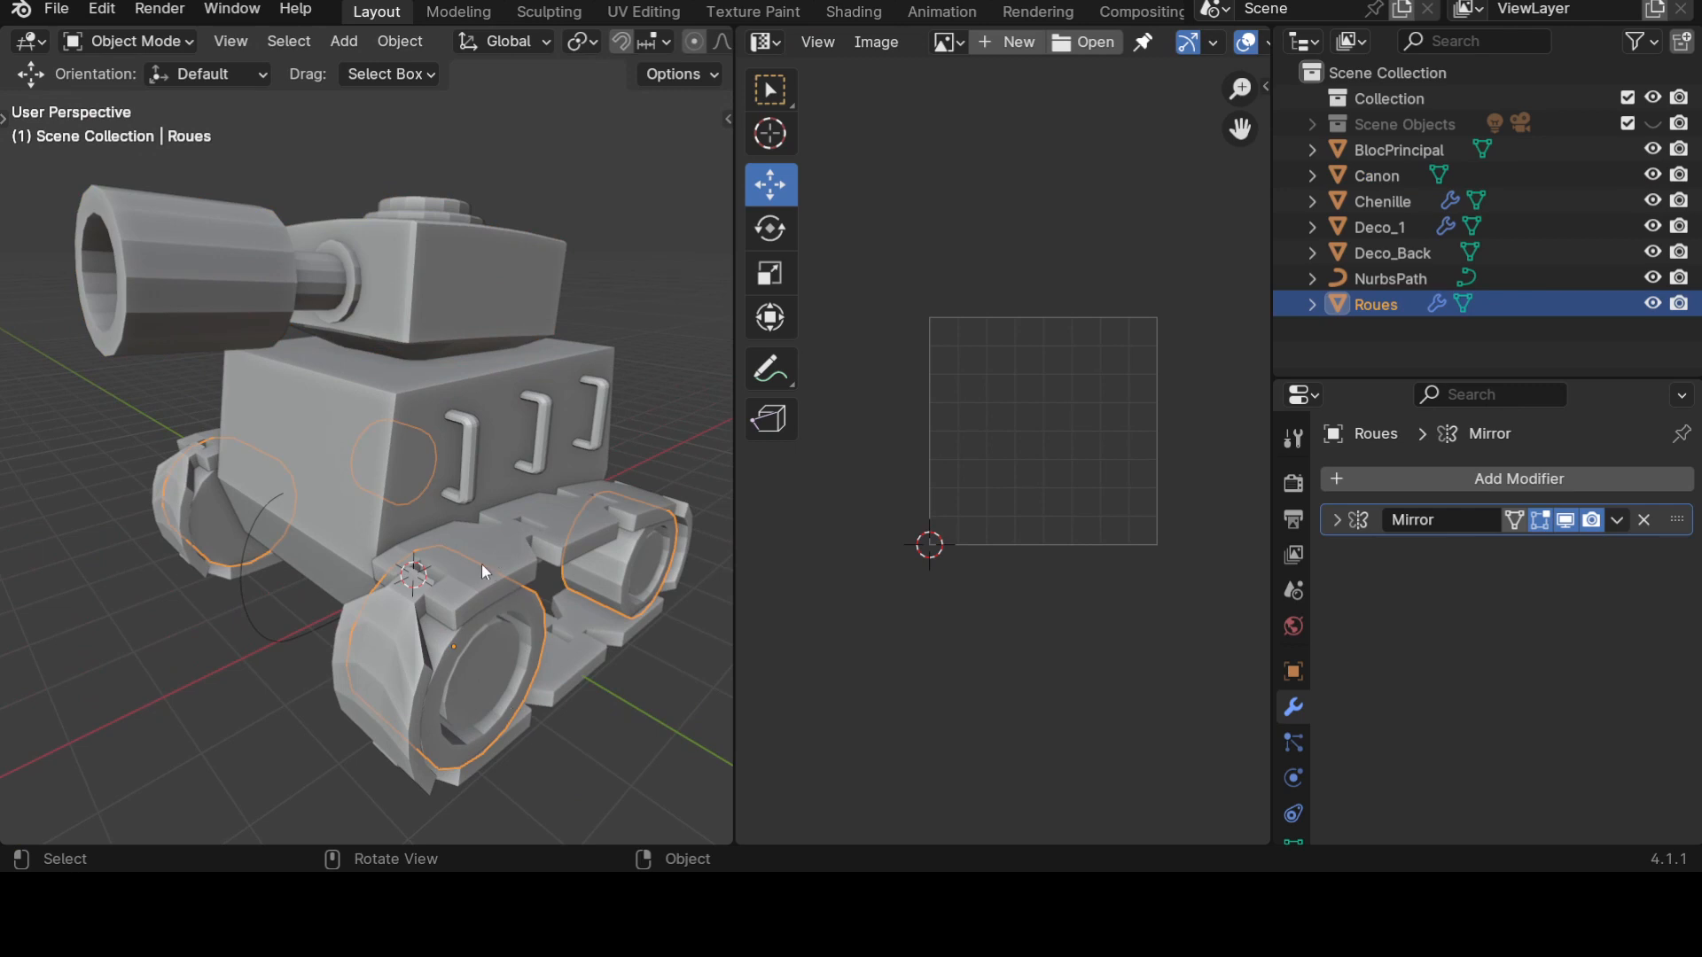
click(481, 562)
click(521, 676)
scroll(487, 674, down, 3)
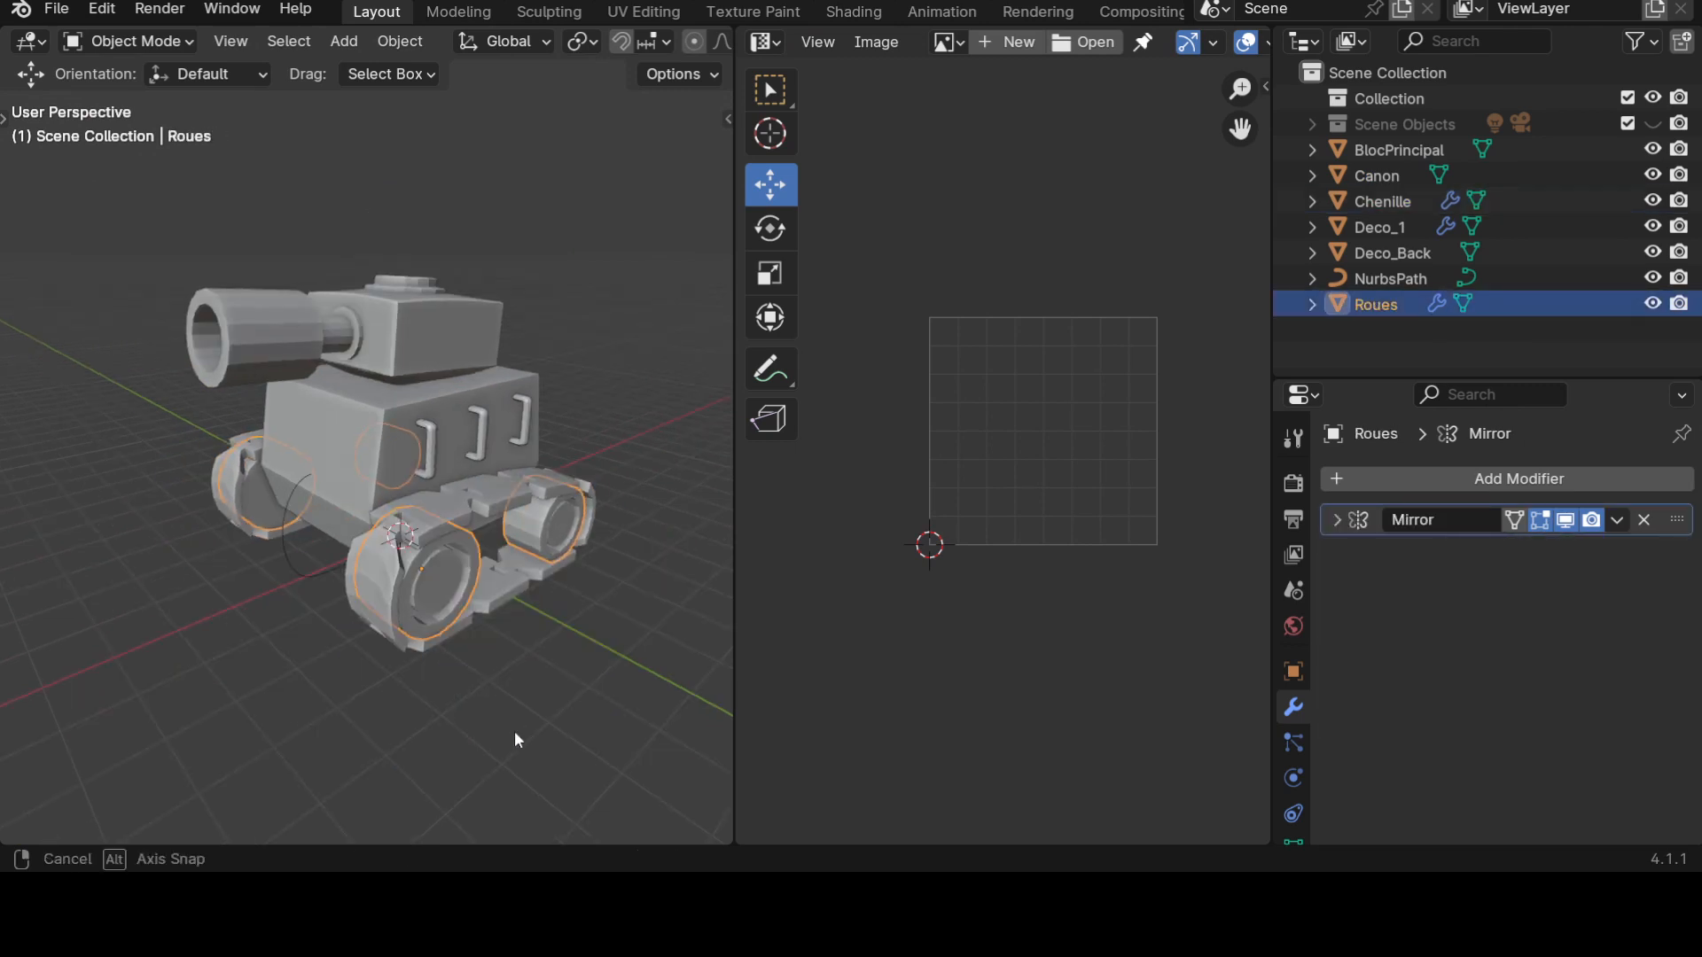
key(KP_Divide)
middle_drag(466, 706, 443, 679)
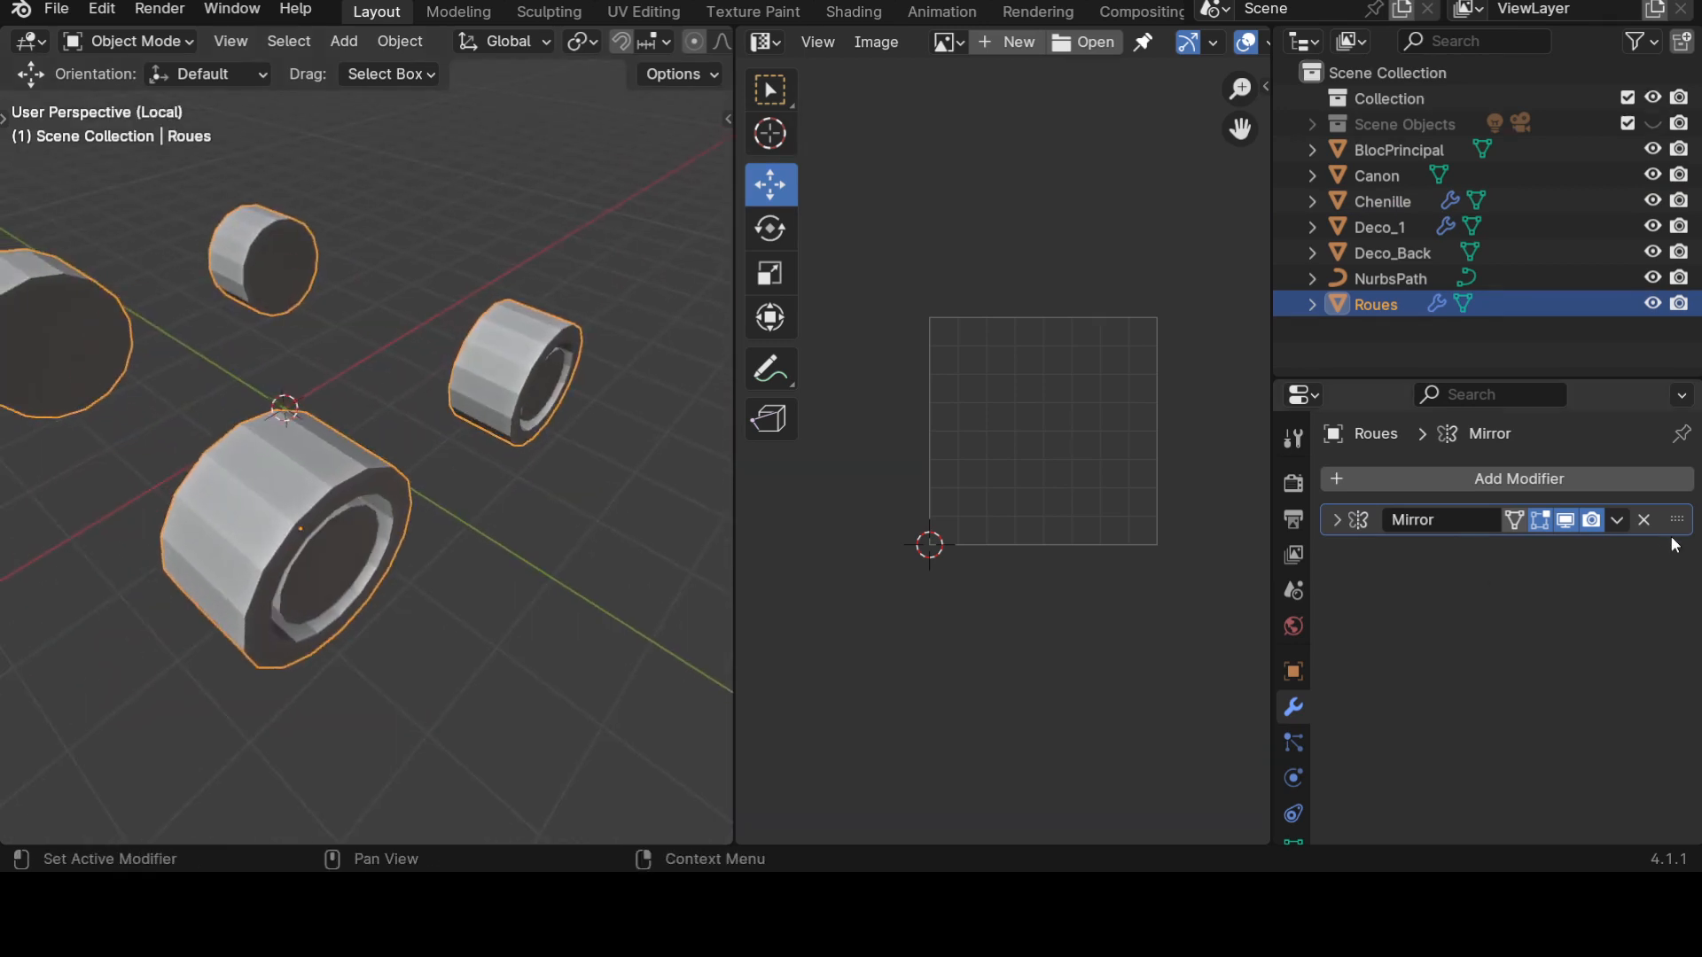
Turn off the Mirror modifier's viewport display for the wheels and enter Edit Mode.
click(1567, 524)
click(1567, 523)
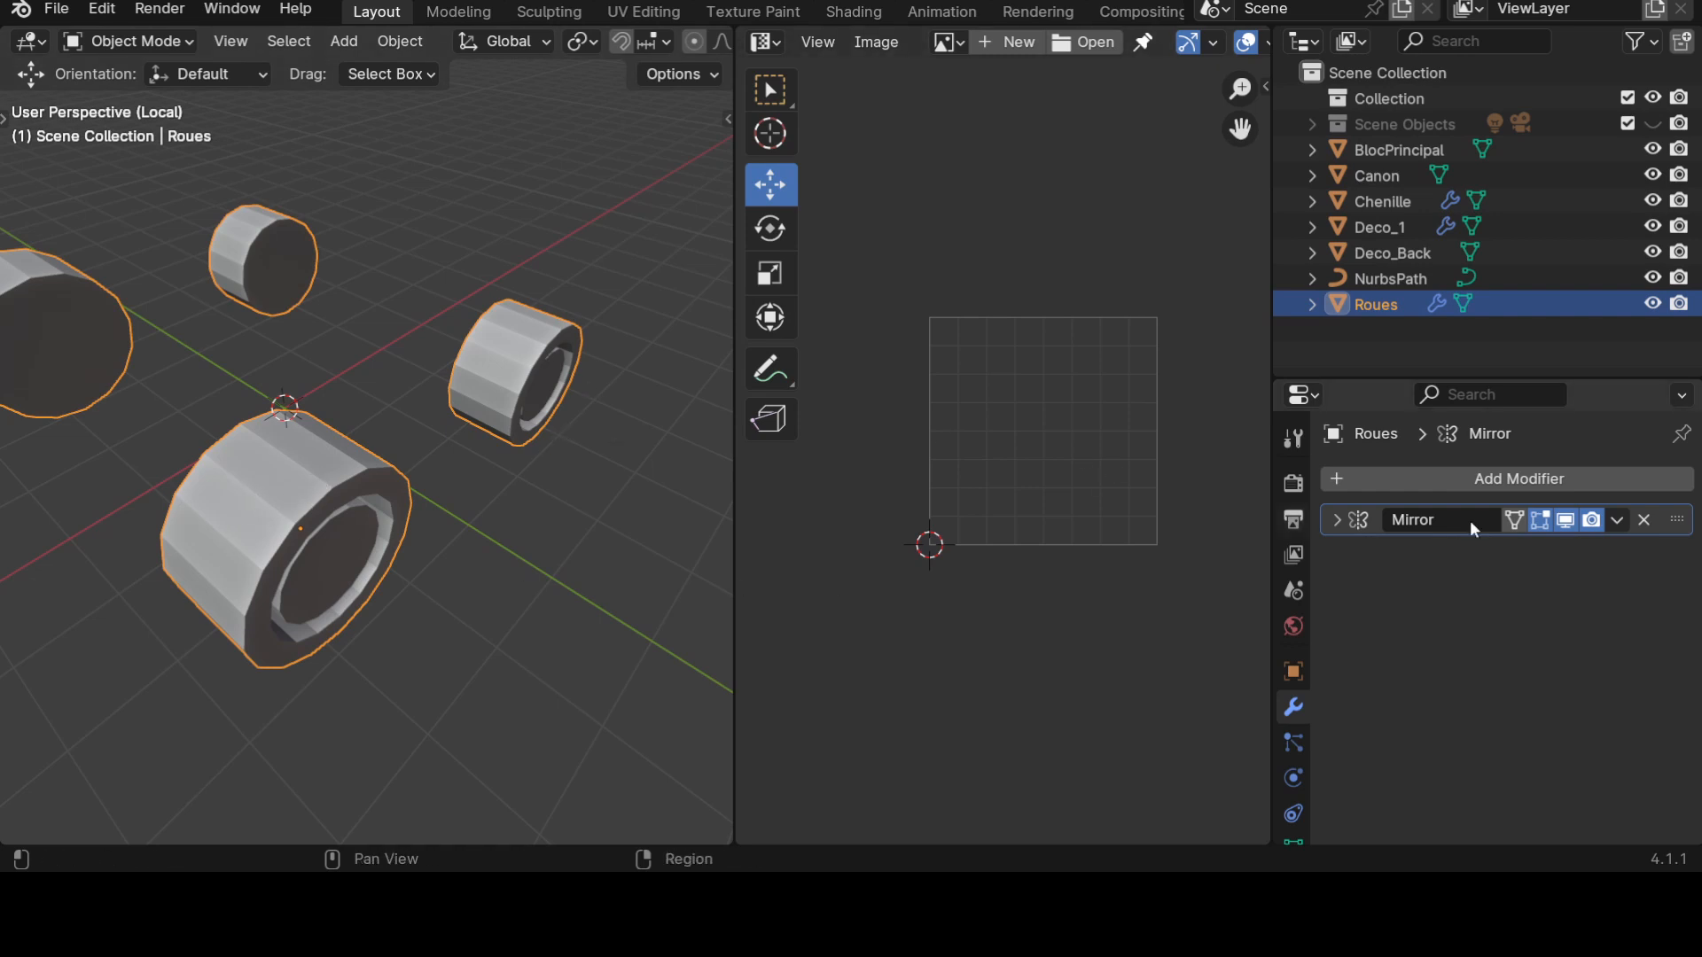
click(1560, 524)
key(Tab)
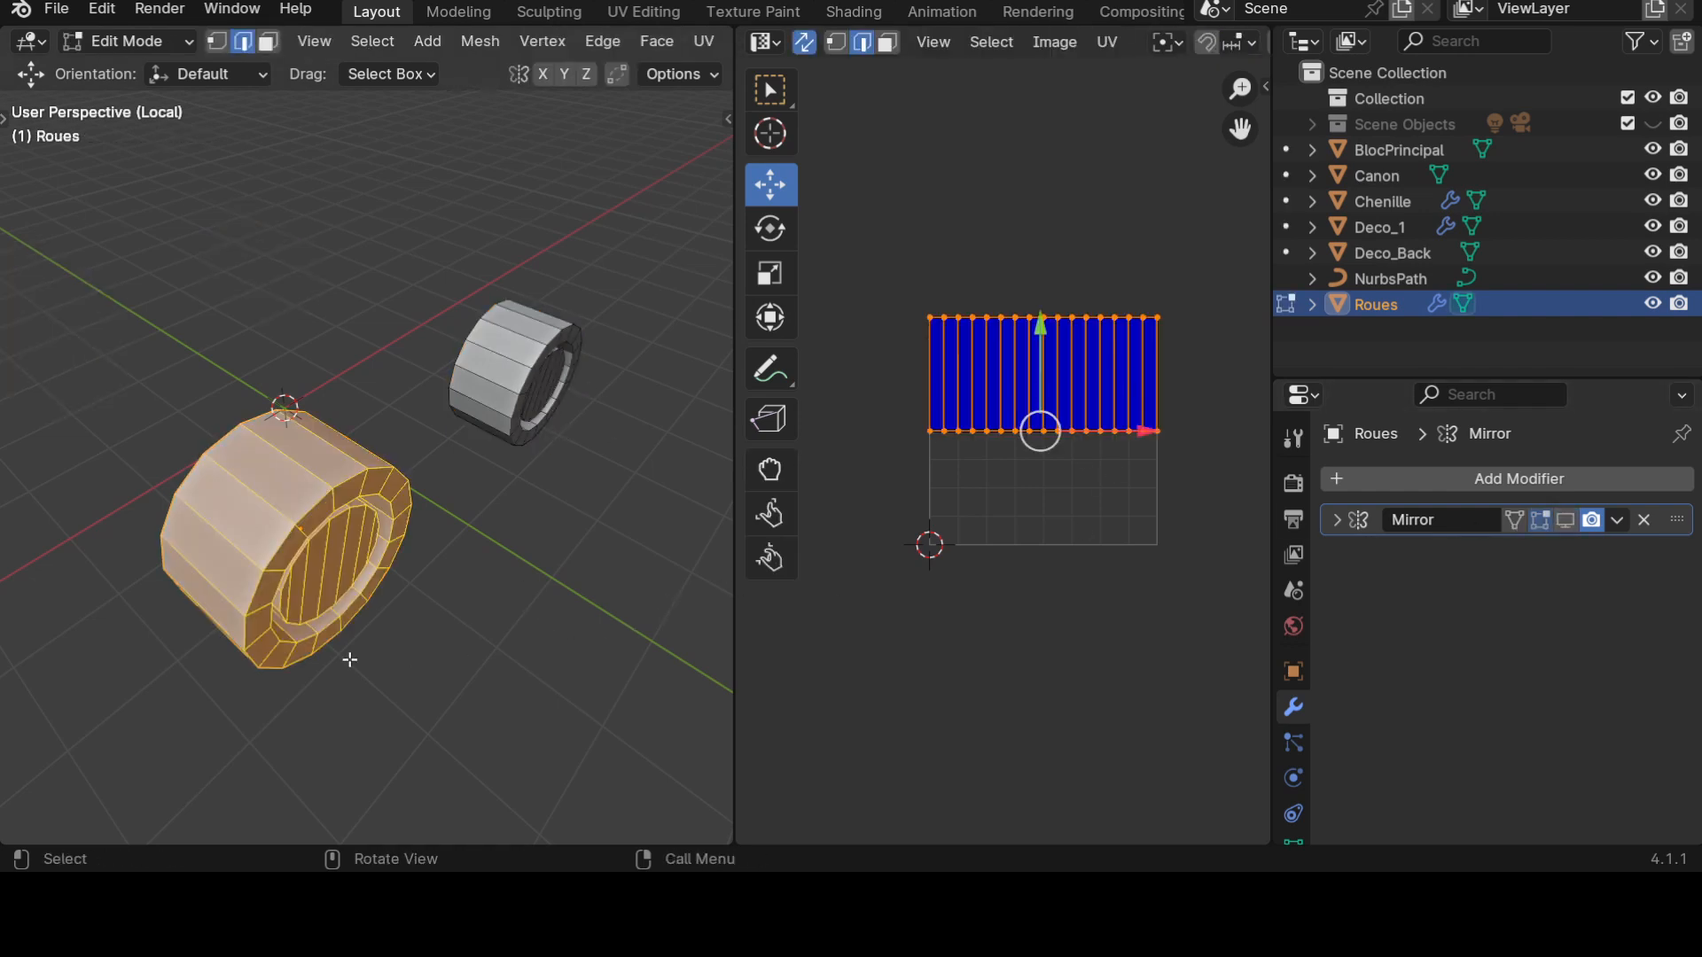
Maximize the 3D viewport and deselect all of the wheel geometry.
middle_drag(349, 657, 570, 642)
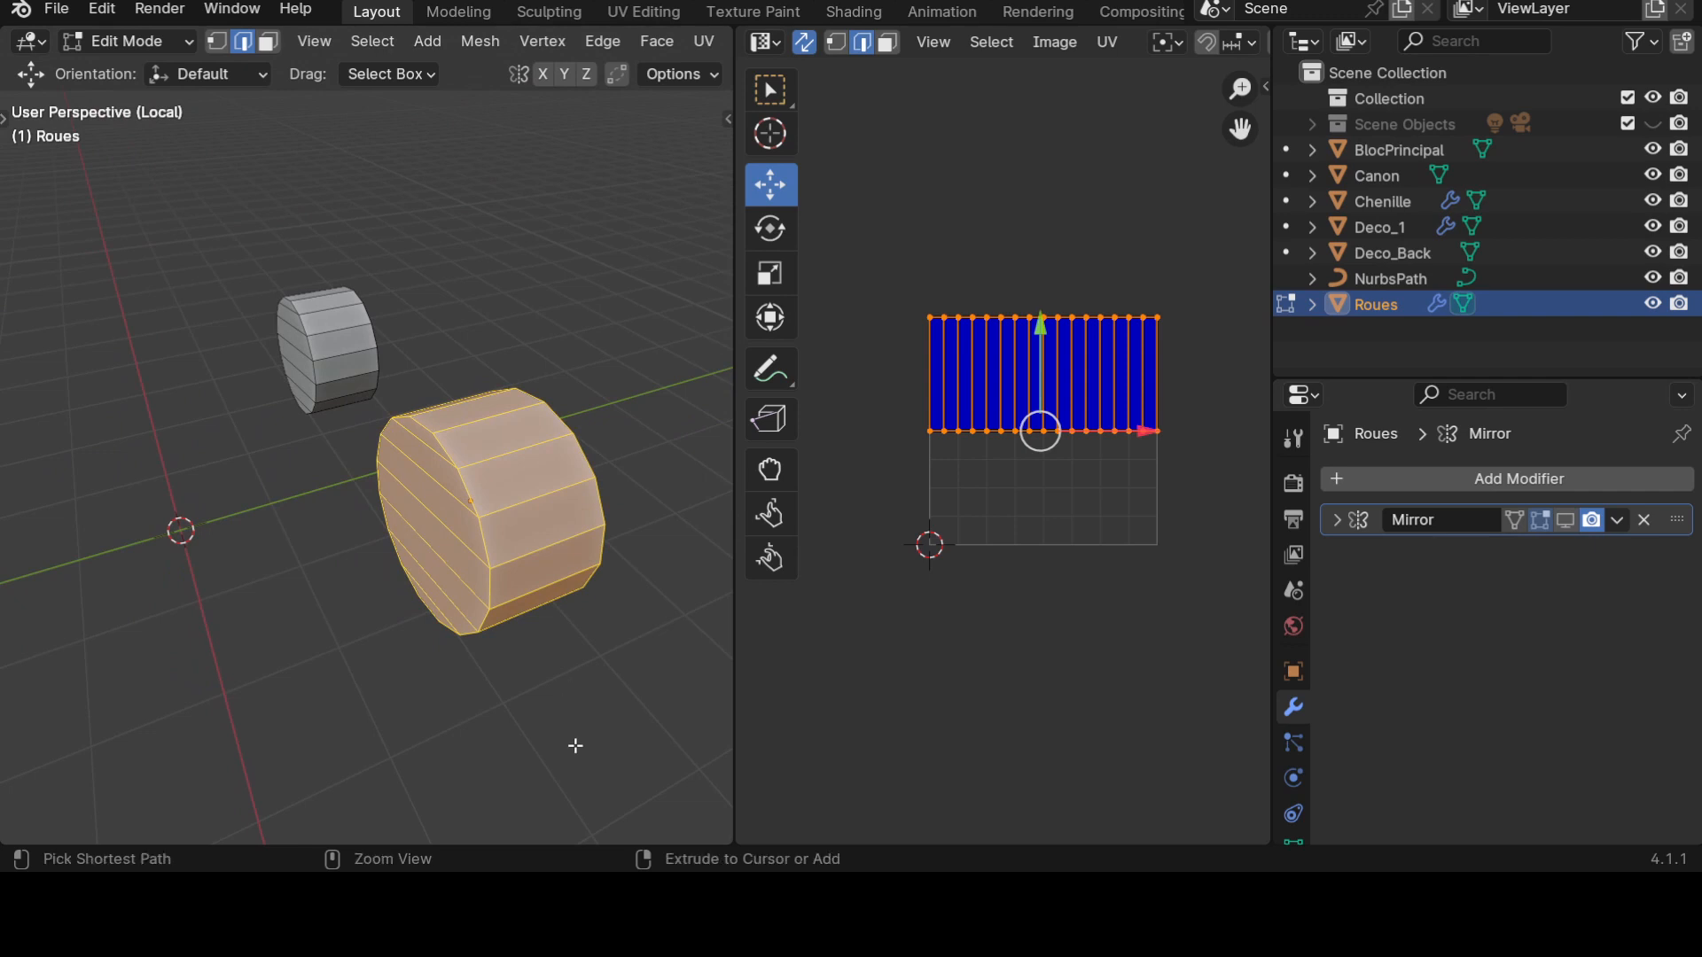
key(ctrl+space)
middle_drag(585, 745, 679, 724)
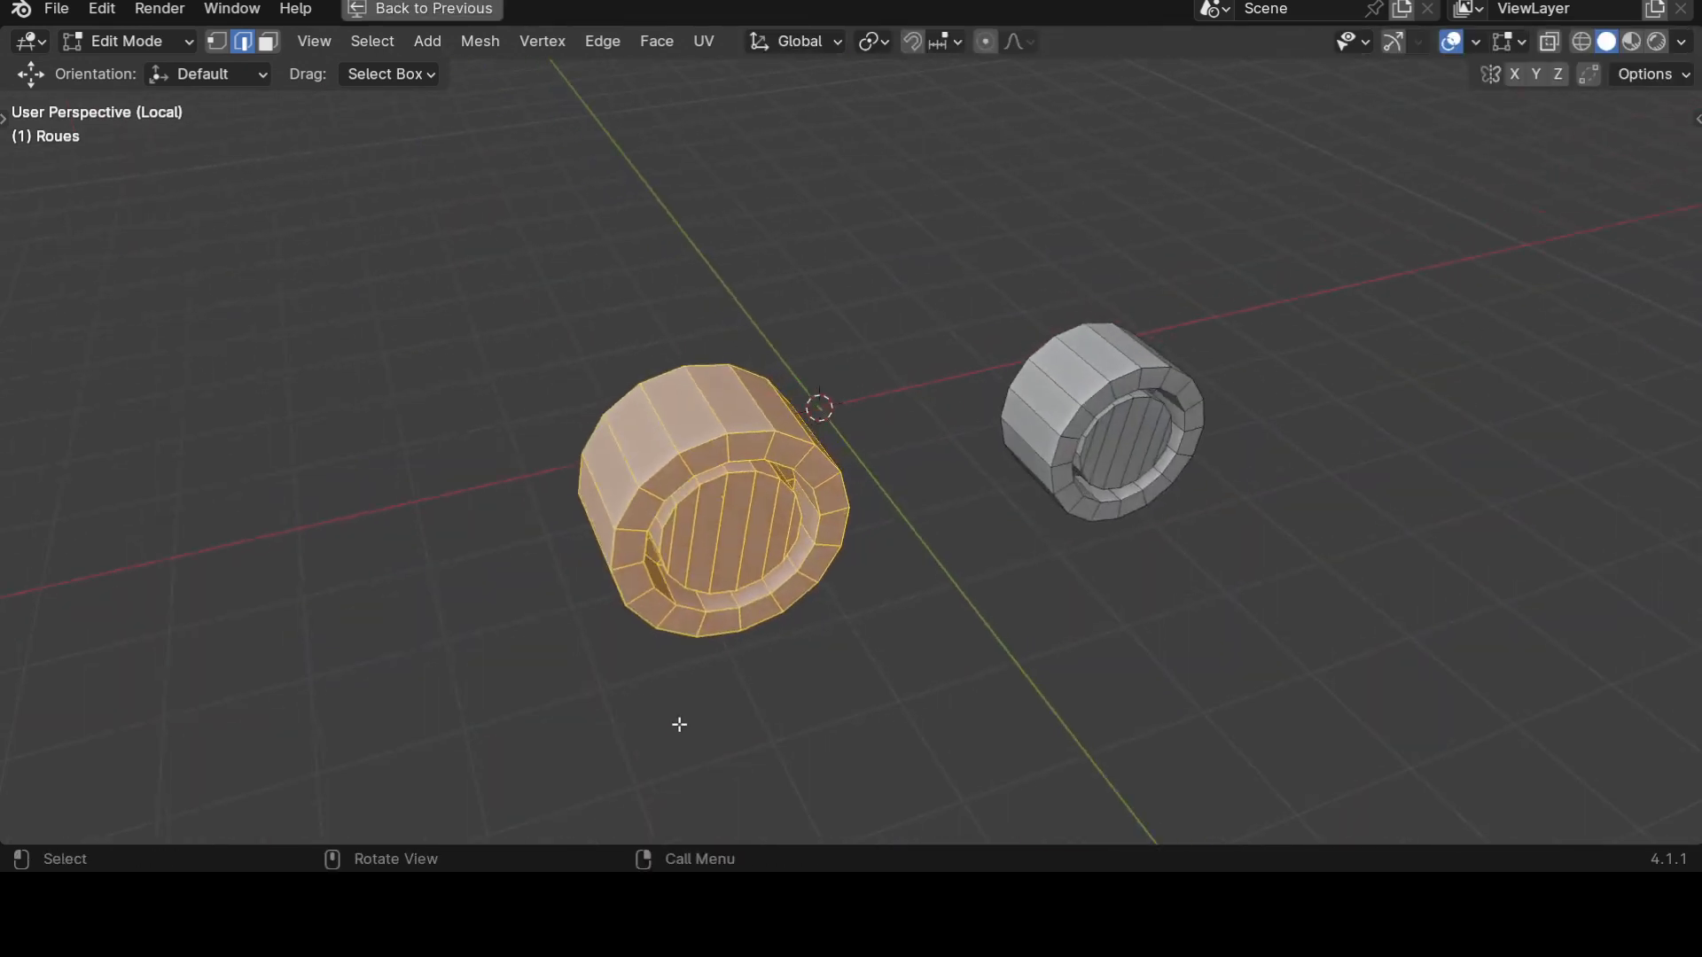
click(918, 695)
middle_drag(524, 733, 987, 689)
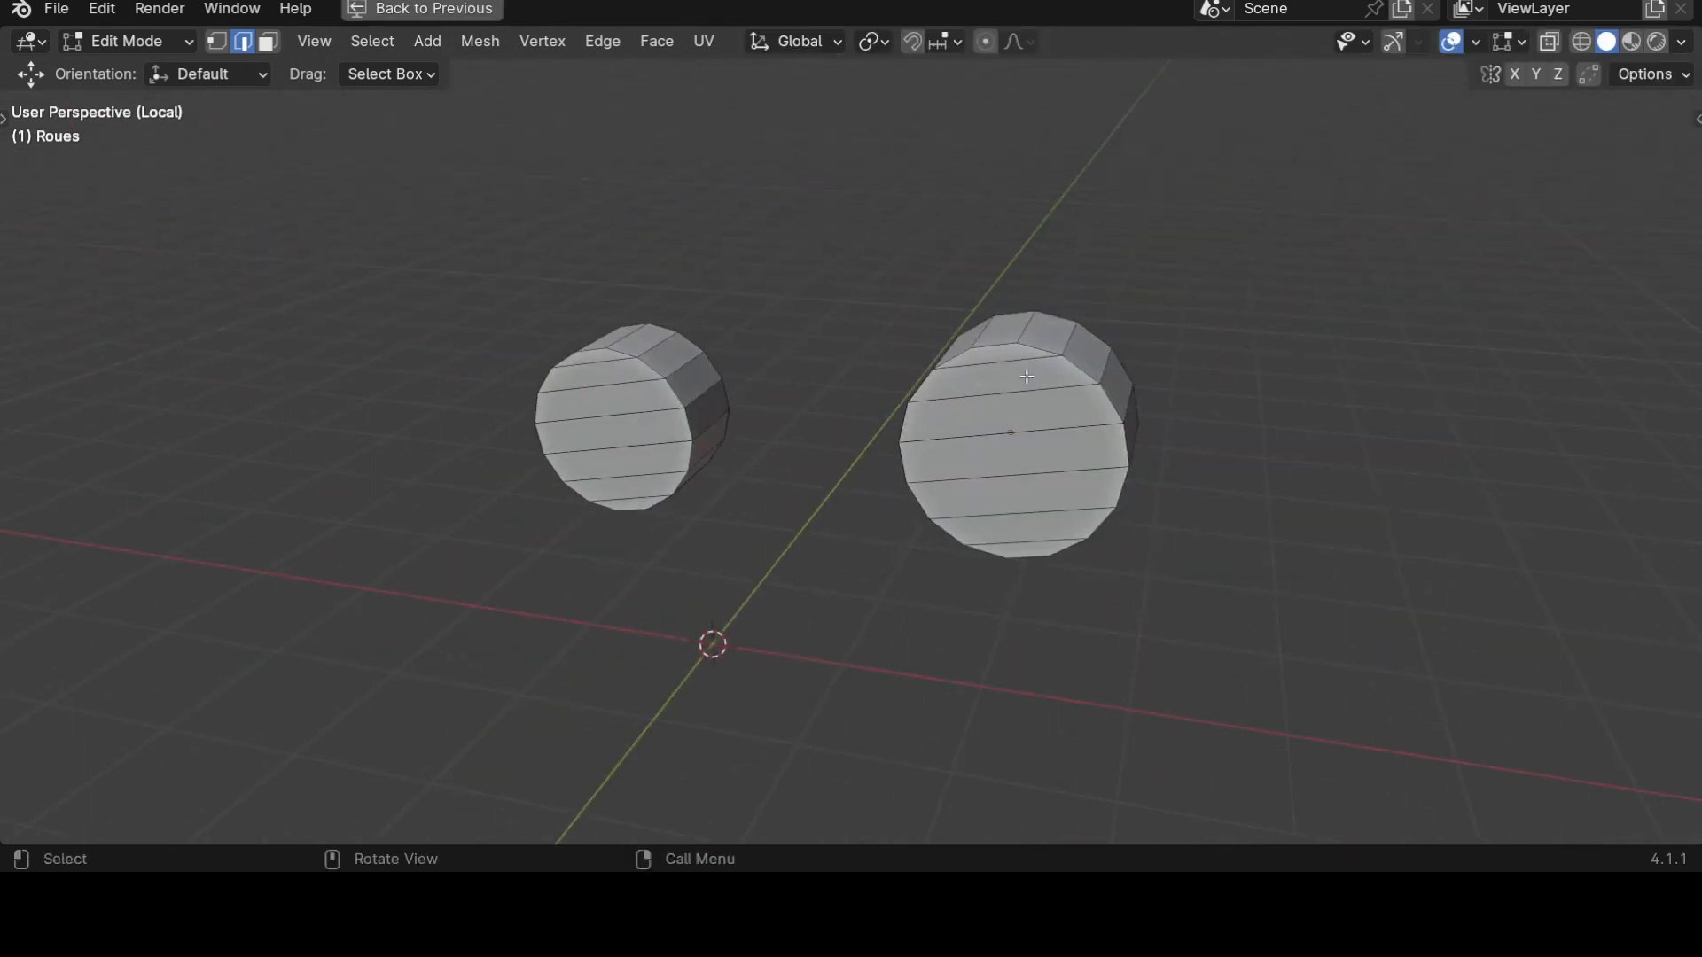
Mark a seam on the edge loop around the flat inner-side face of the front wheel.
middle_drag(999, 571, 1124, 619)
scroll(1124, 620, up, 5)
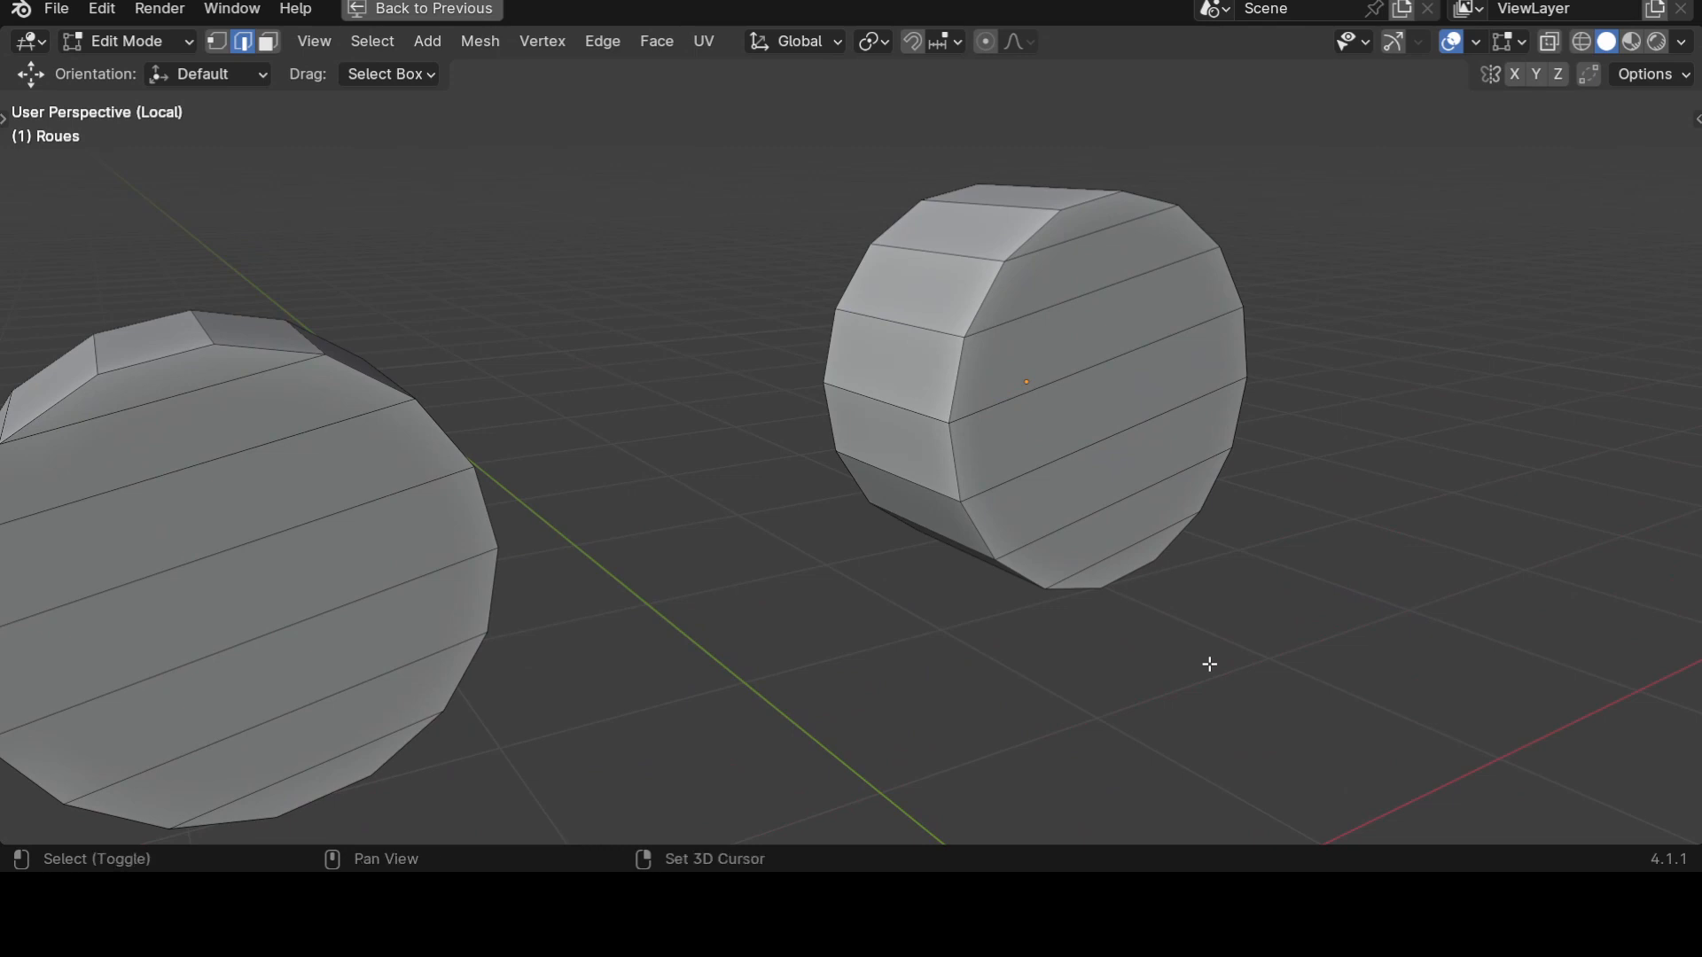
alt+click(957, 459)
middle_drag(1303, 532, 1135, 364)
alt+click(1099, 338)
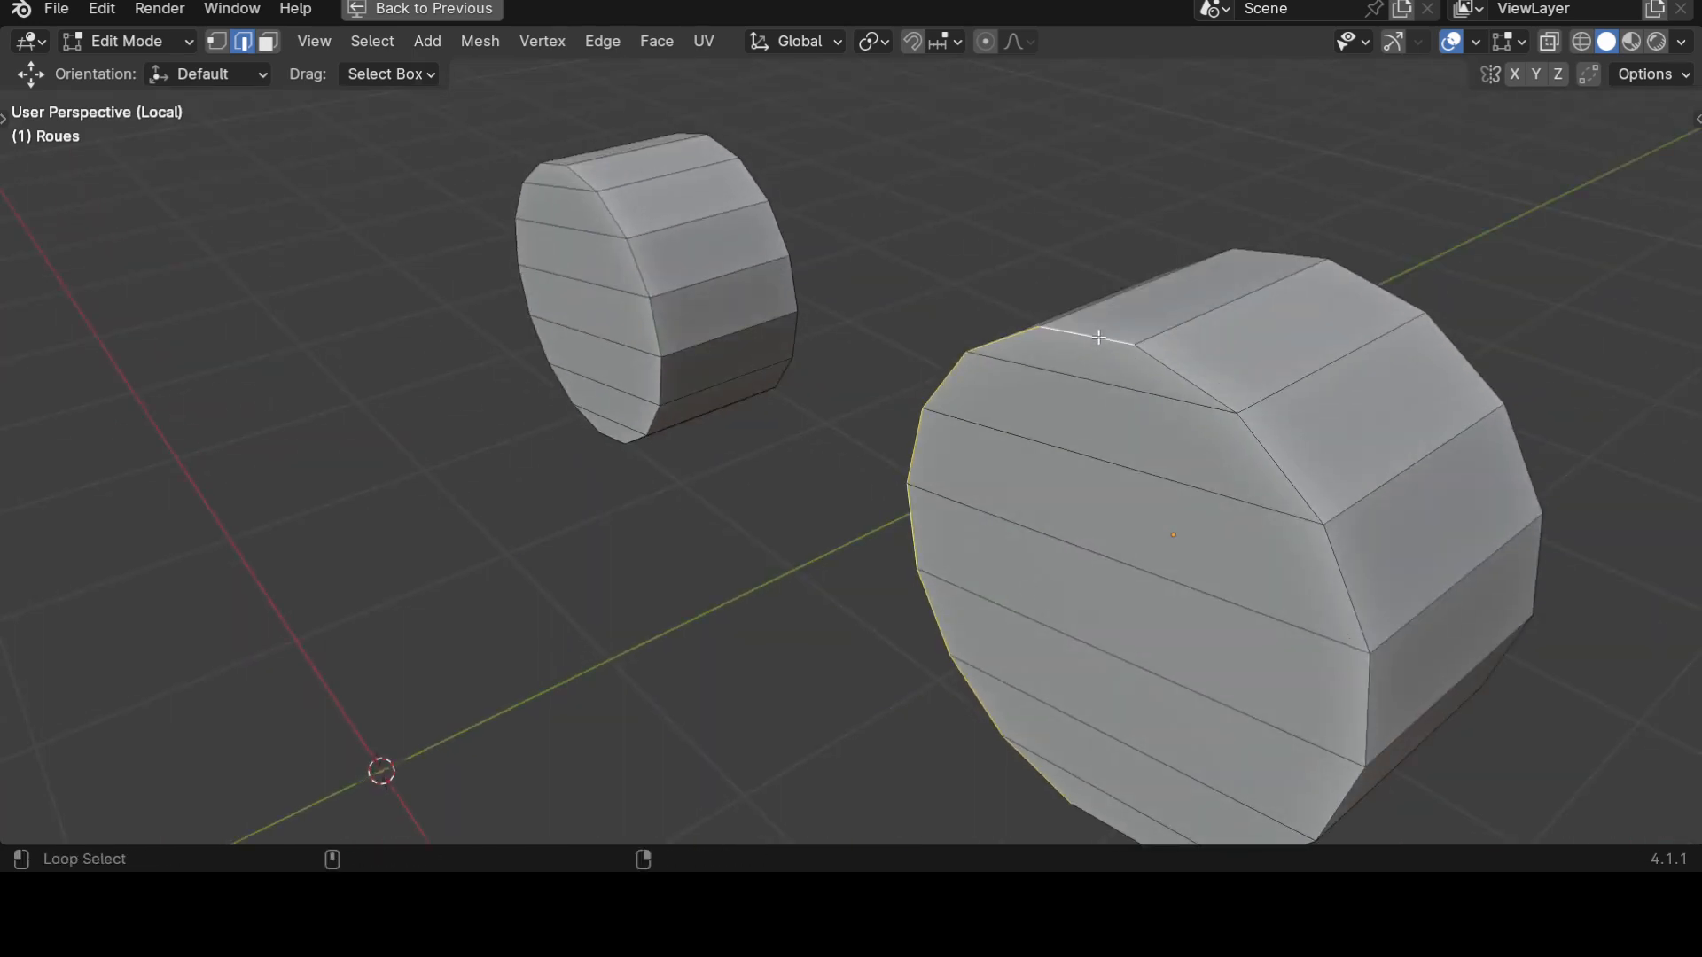
alt+click(1189, 427)
scroll(1292, 570, down, 3)
middle_drag(1292, 570, 1217, 521)
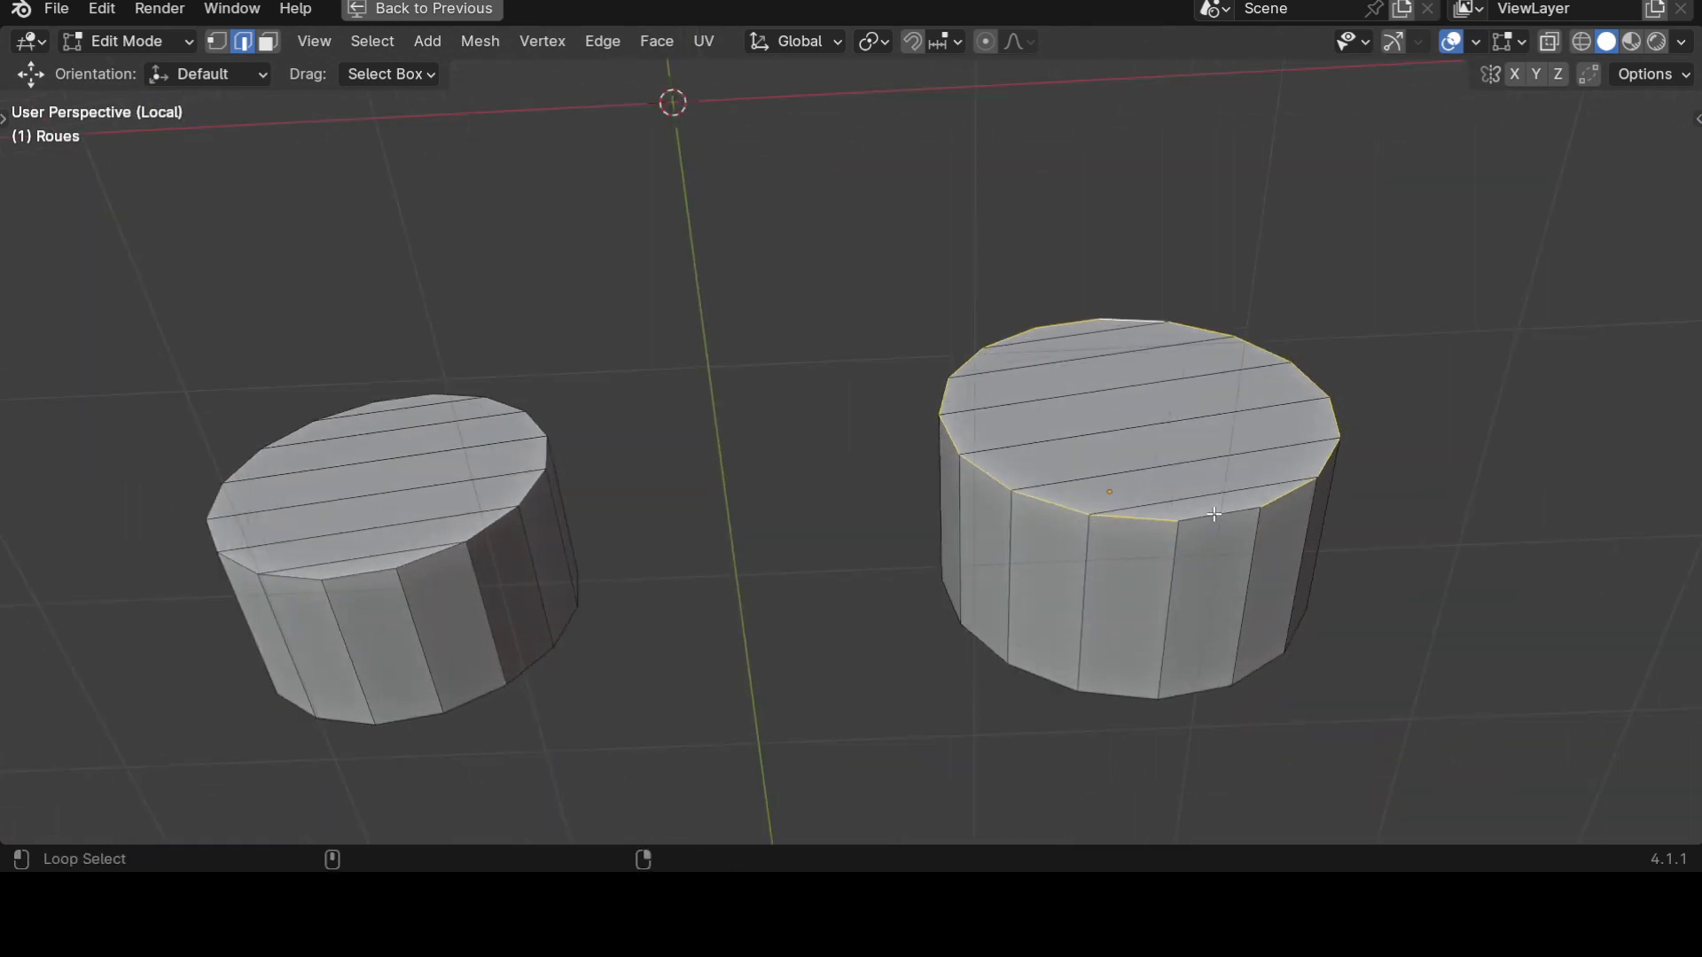
scroll(1200, 524, down, 4)
middle_drag(1200, 524, 1009, 701)
scroll(990, 614, up, 3)
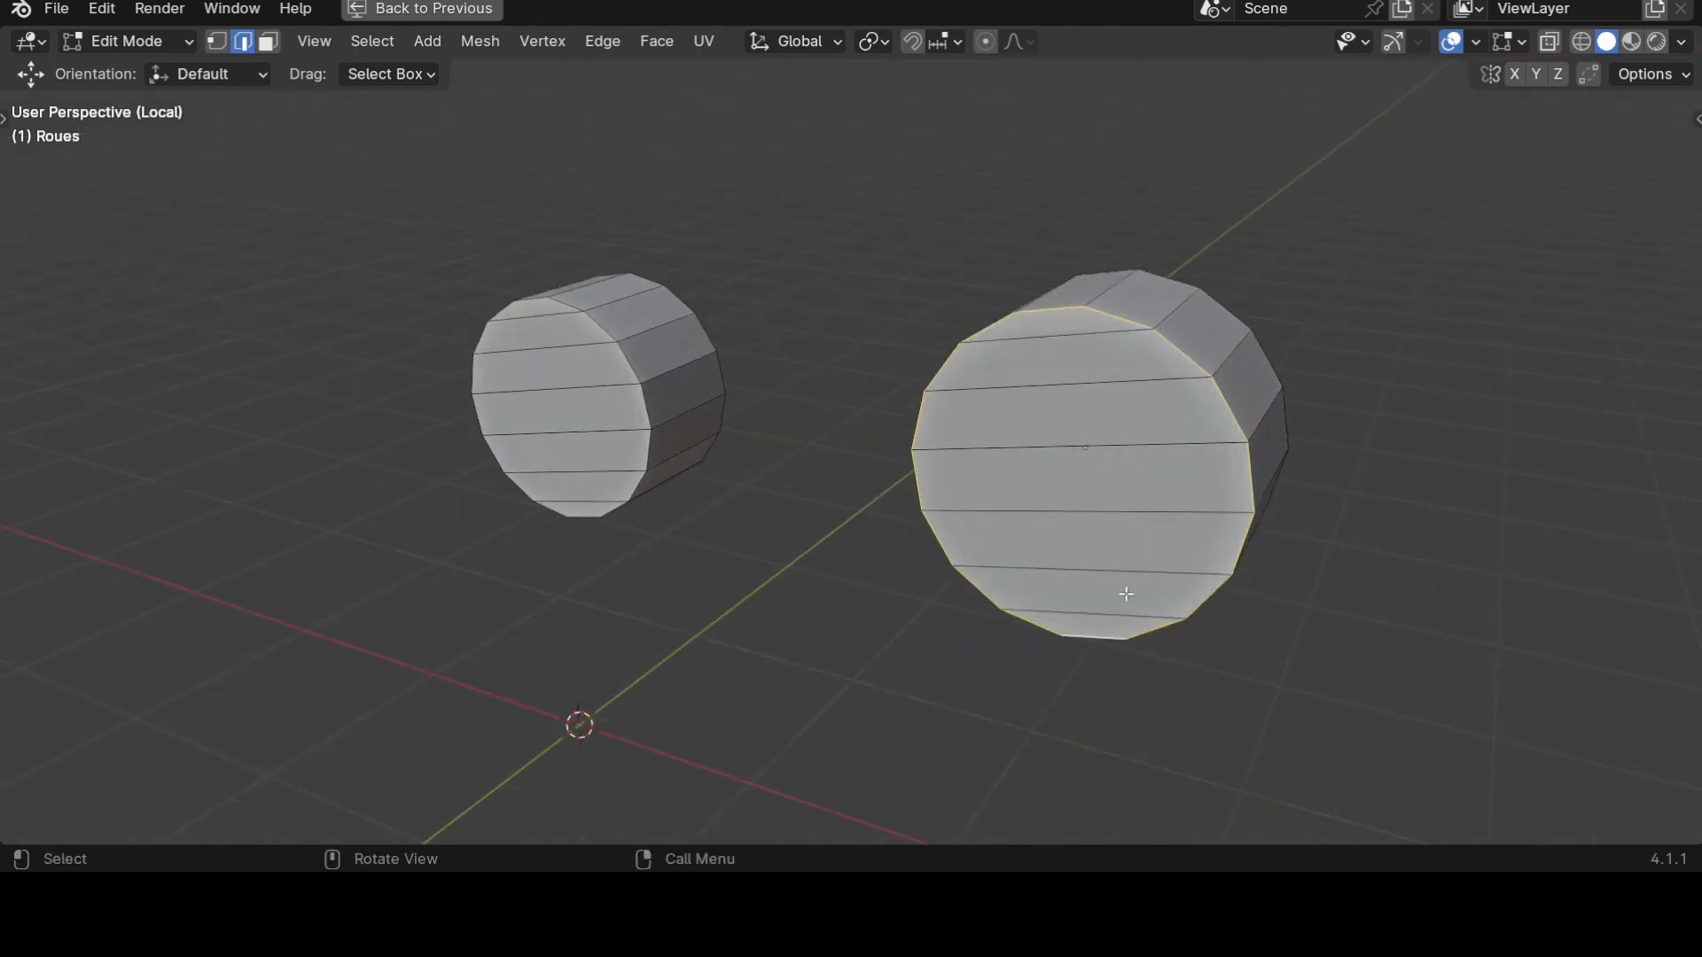
key(ctrl+e)
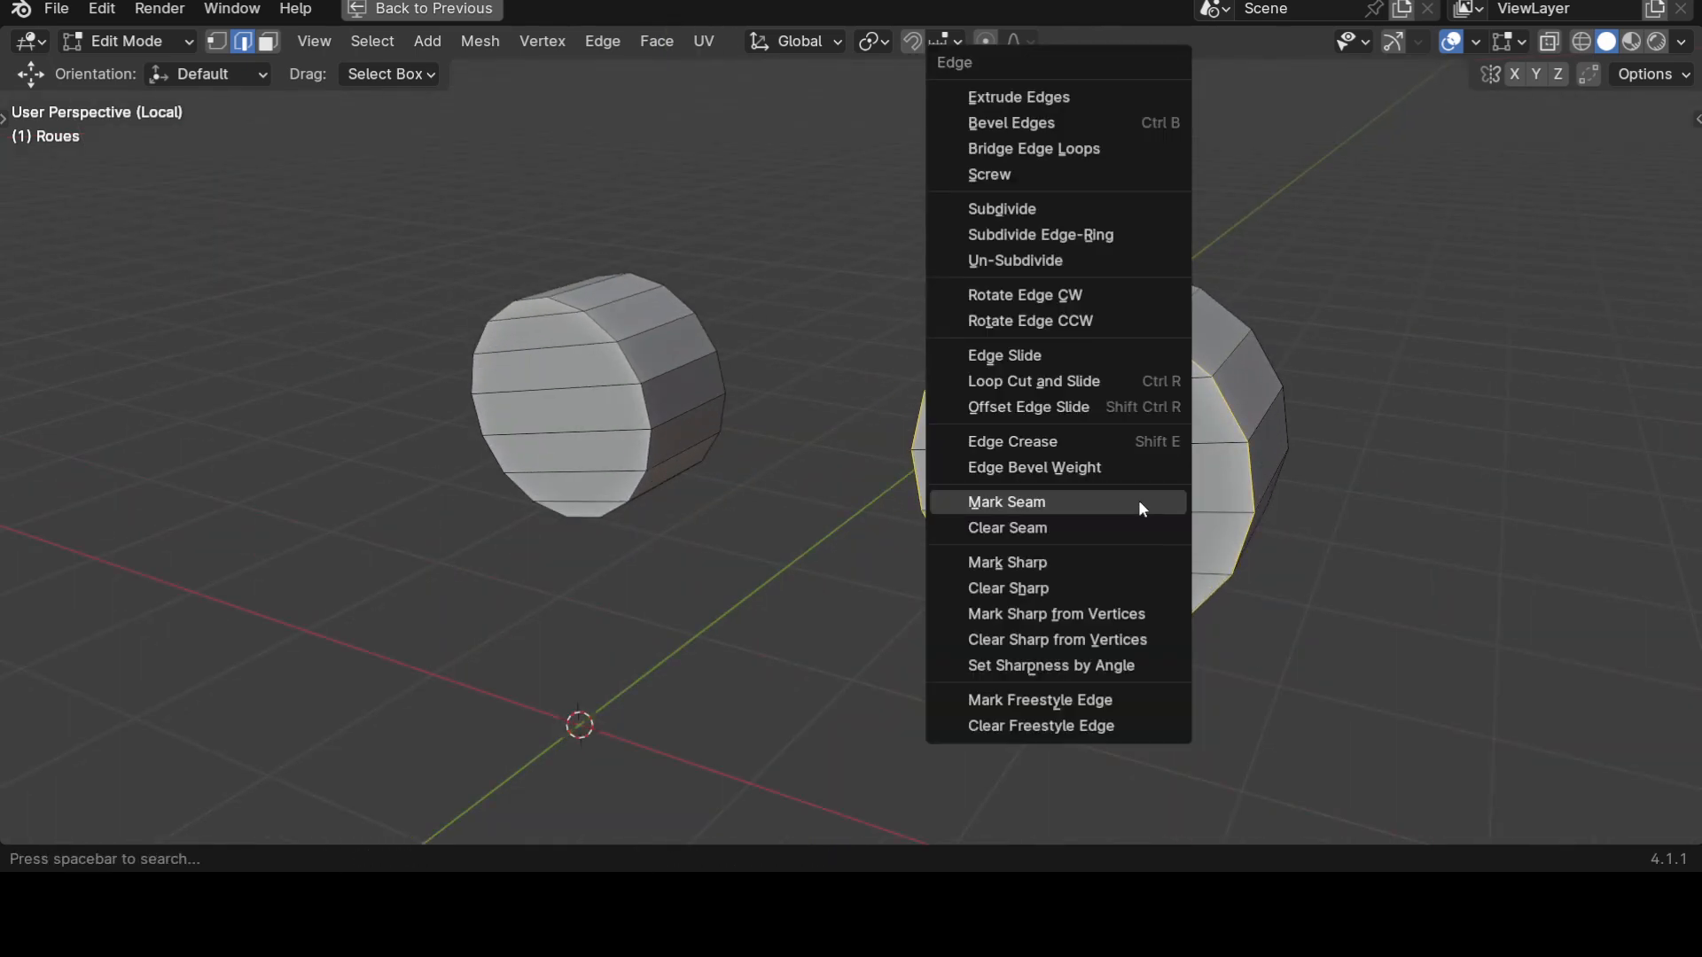
click(1138, 502)
middle_drag(697, 594, 934, 630)
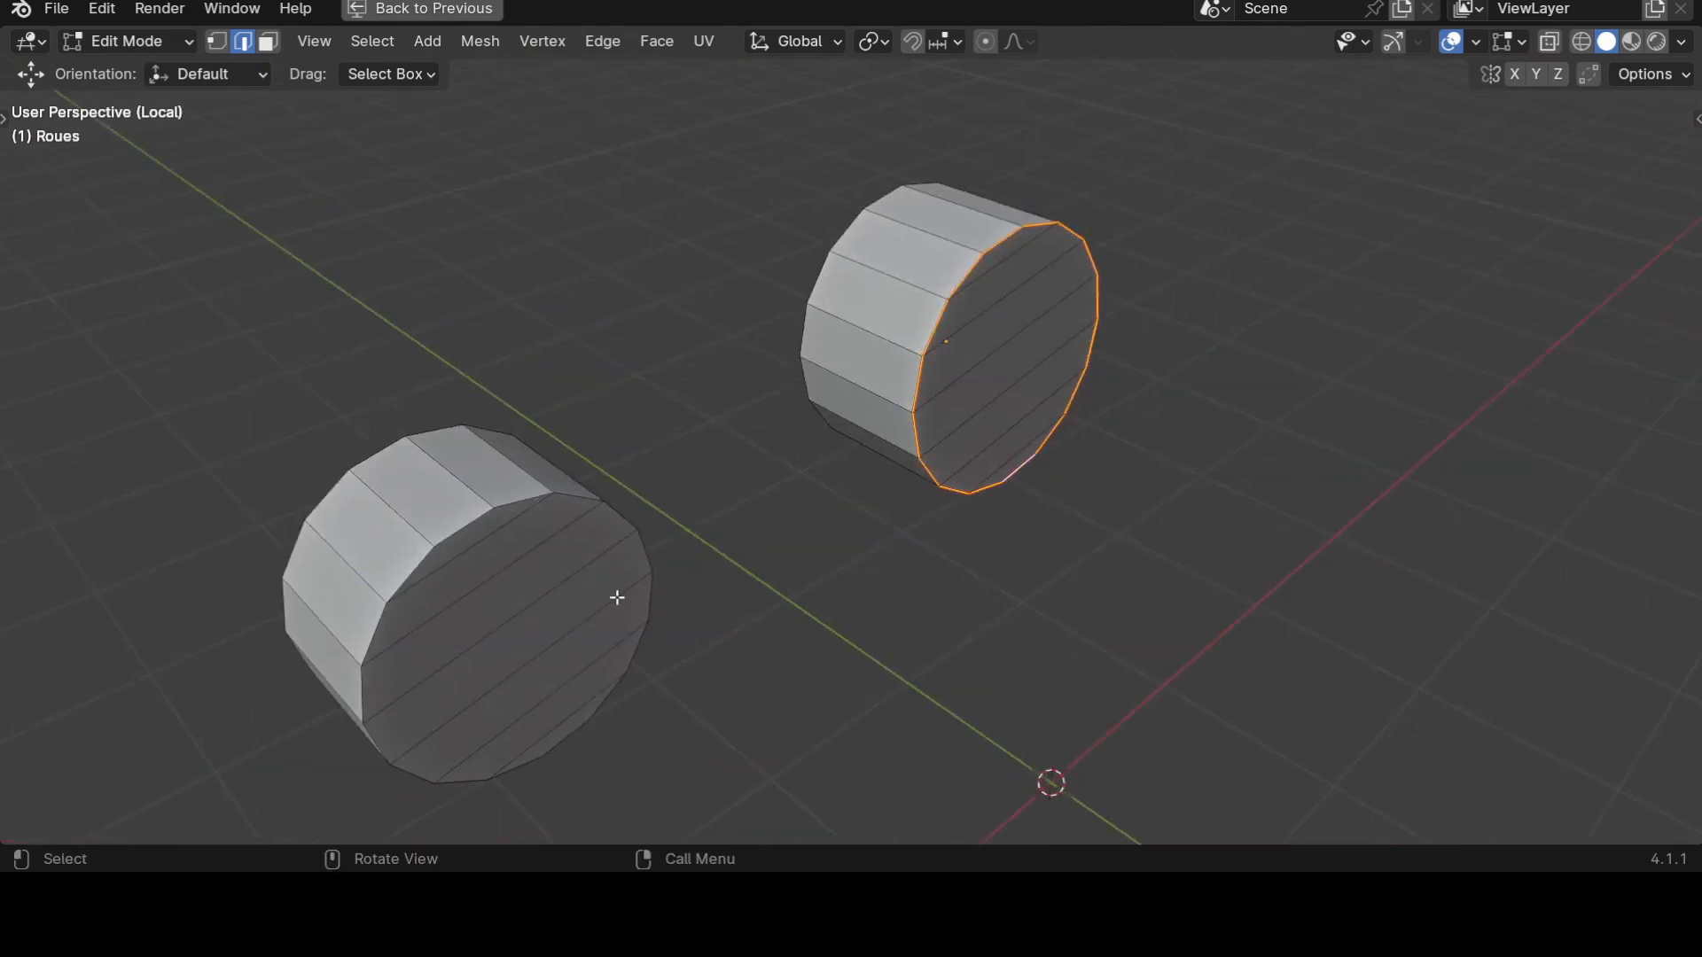
Clear the selection and mark a seam on the edge loop around the rear wheel's flat inner-side face.
key(alt+a)
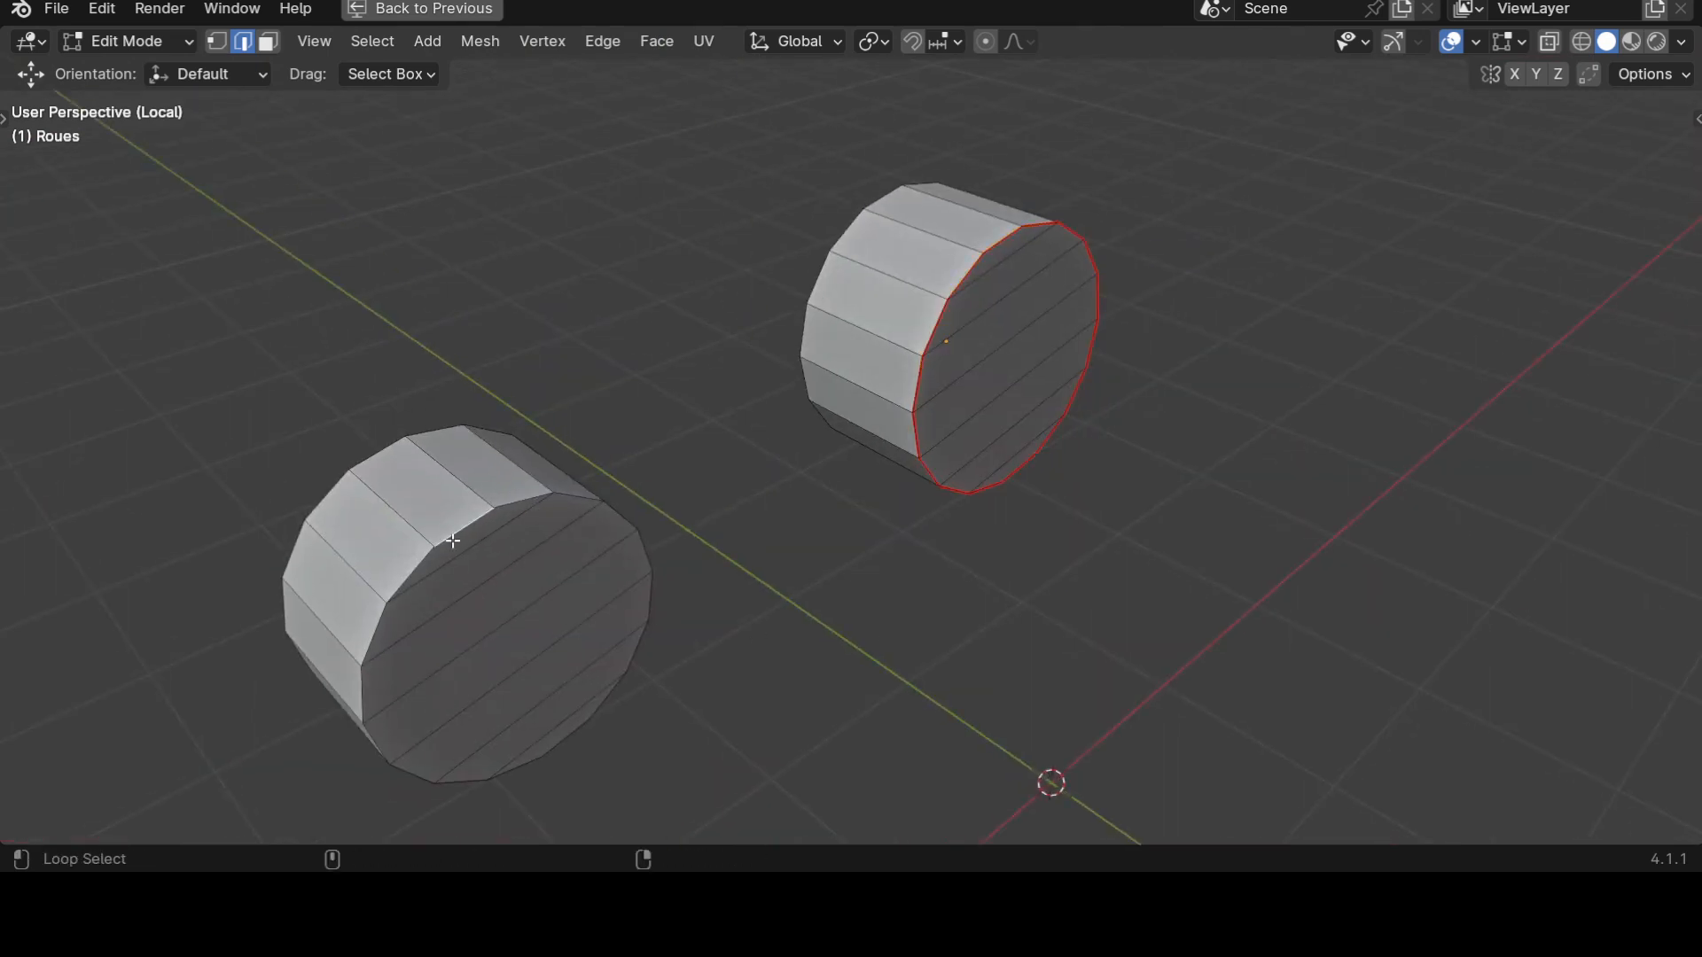
alt+click(524, 499)
middle_drag(551, 532, 517, 623)
alt+click(401, 645)
middle_drag(512, 652, 639, 703)
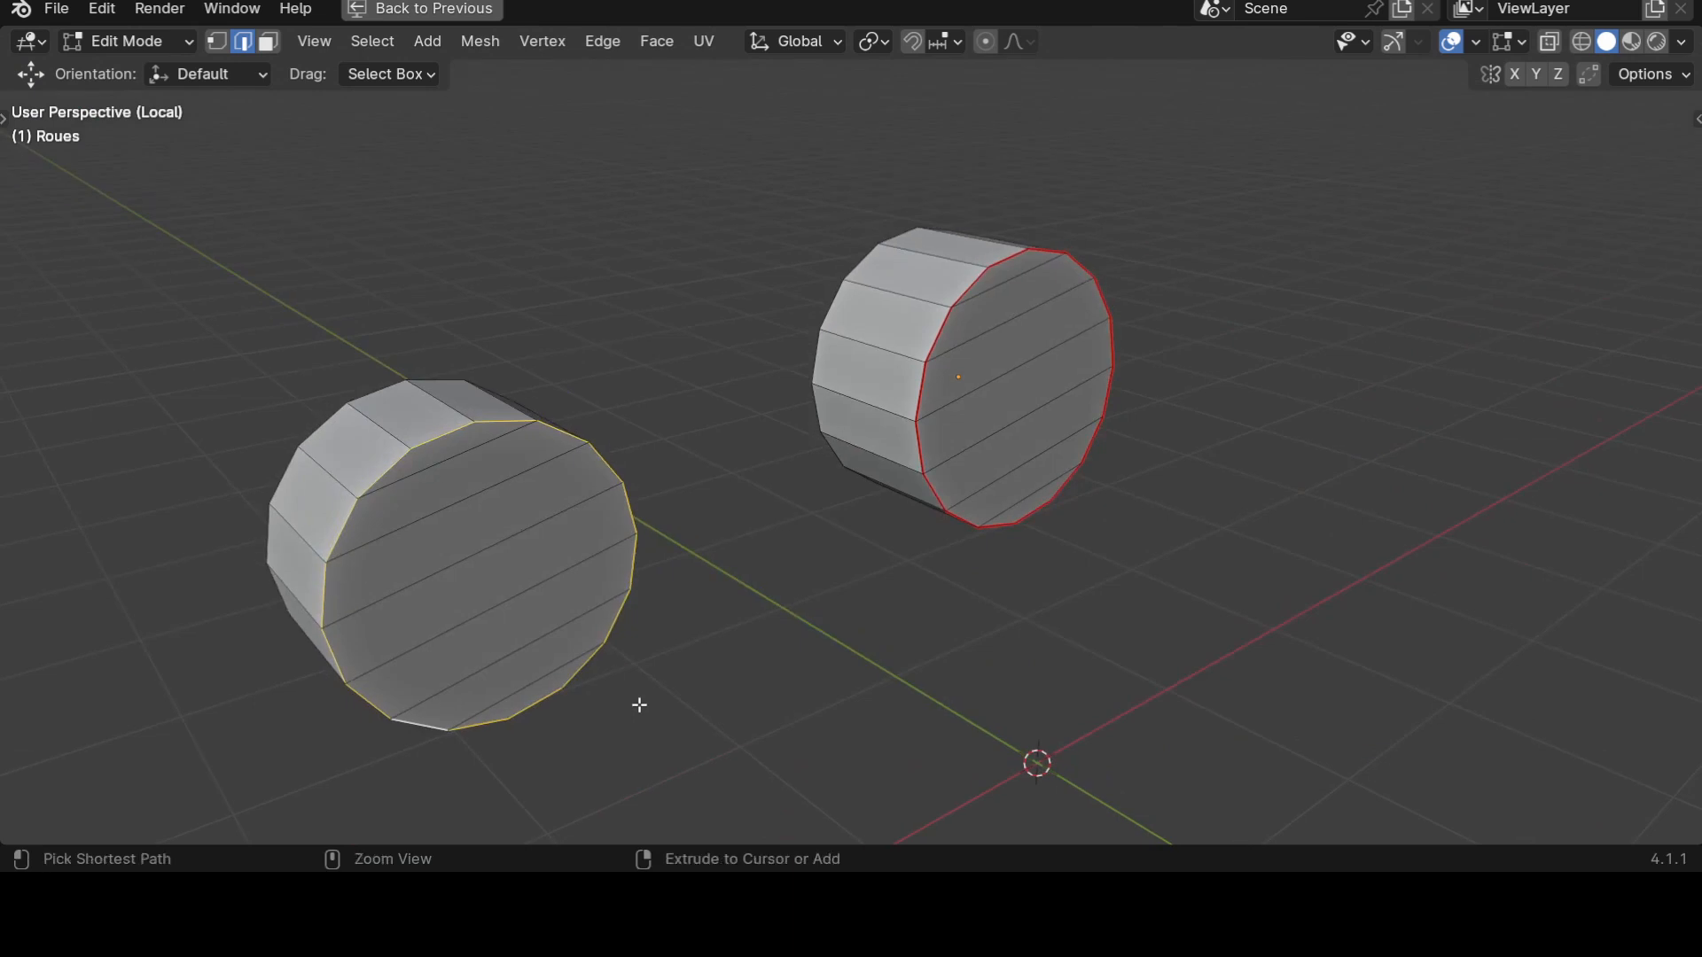
key(ctrl+e)
click(564, 620)
middle_drag(520, 653, 1222, 561)
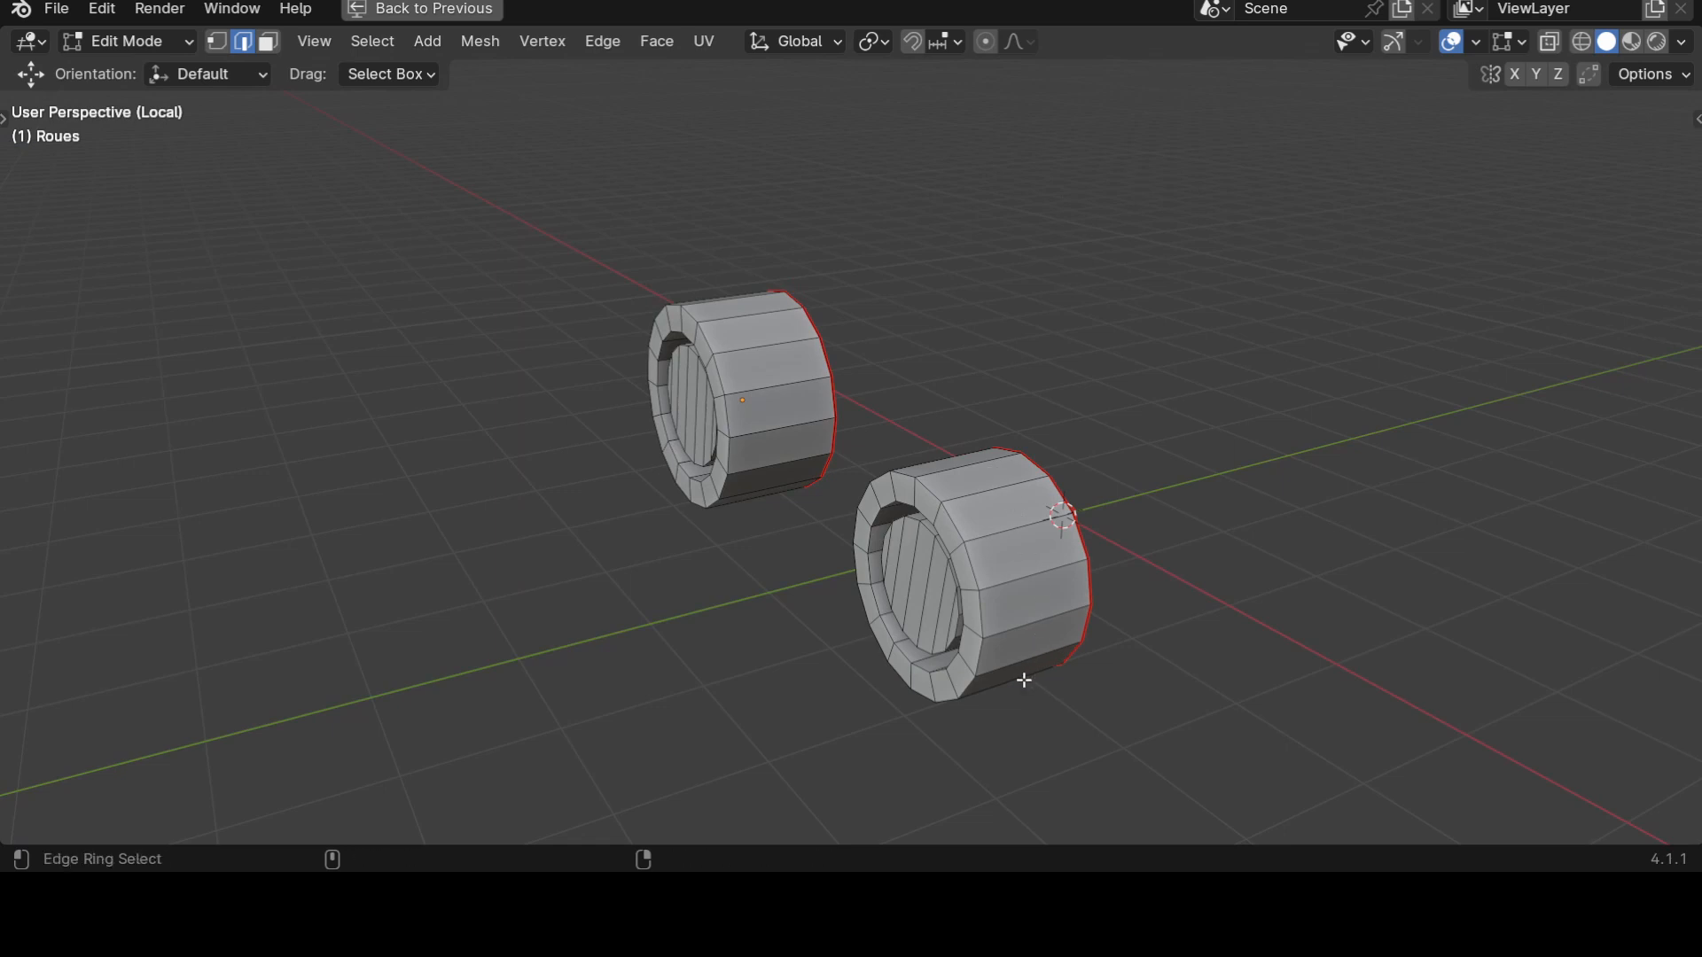
Select the ring of crosswise edges around the outer tread of both wheels.
ctrl+alt+click(992, 492)
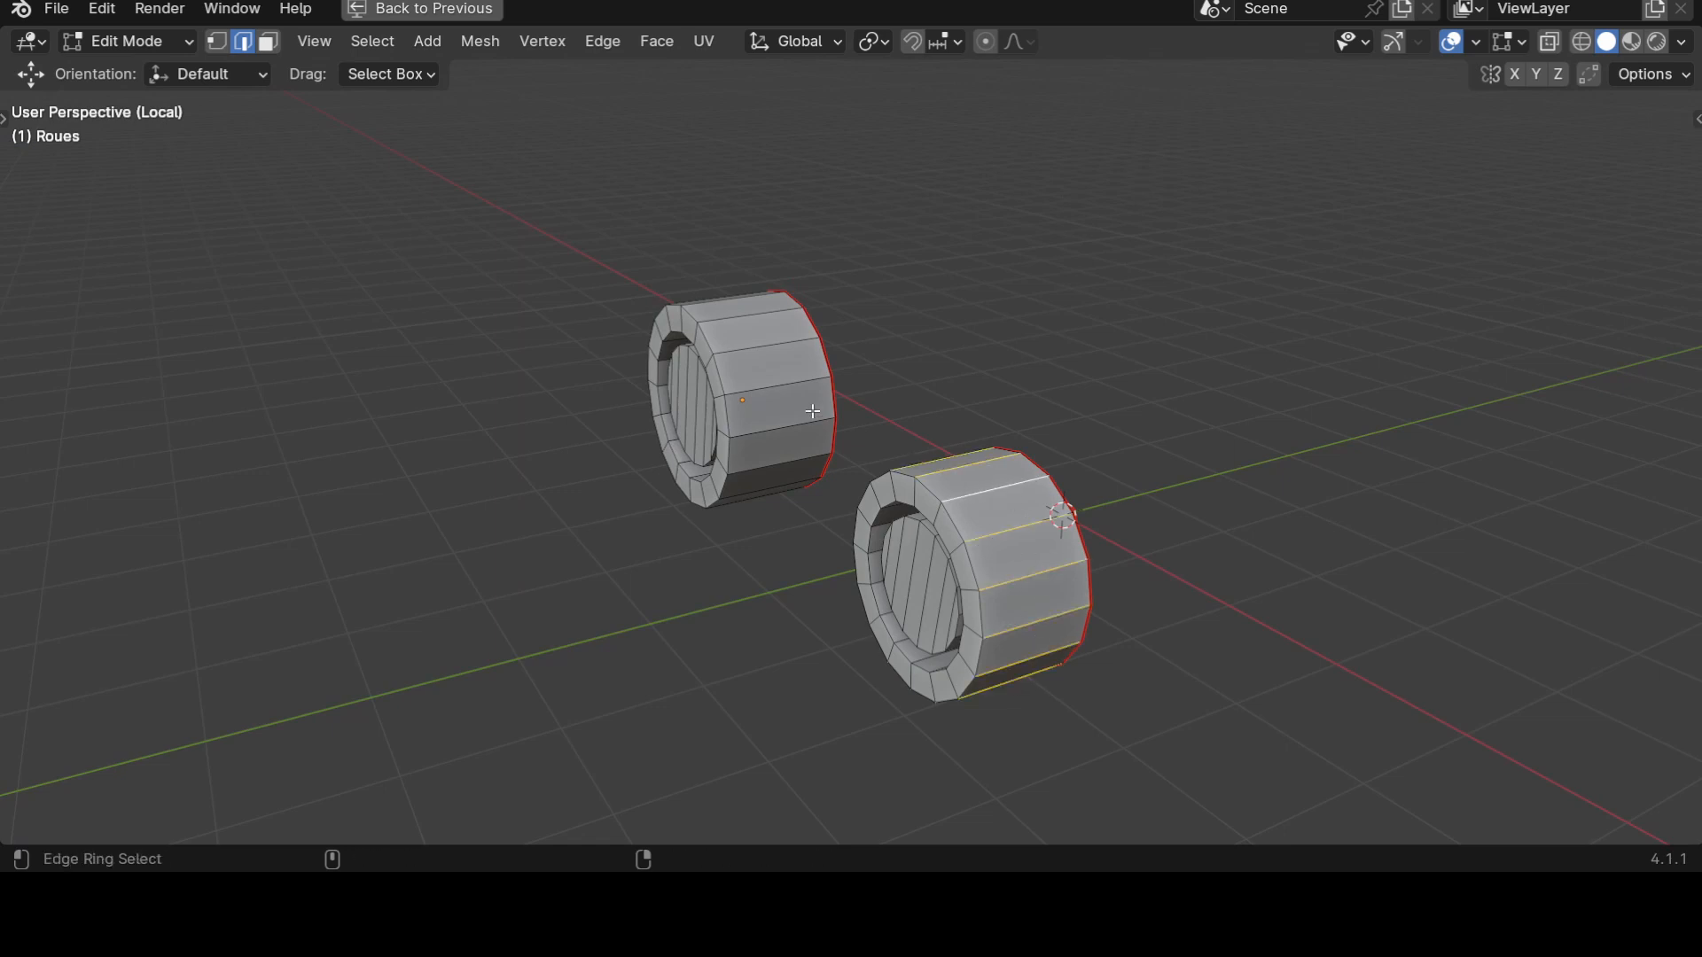
ctrl+alt+shift+click(779, 389)
middle_drag(779, 389, 1170, 650)
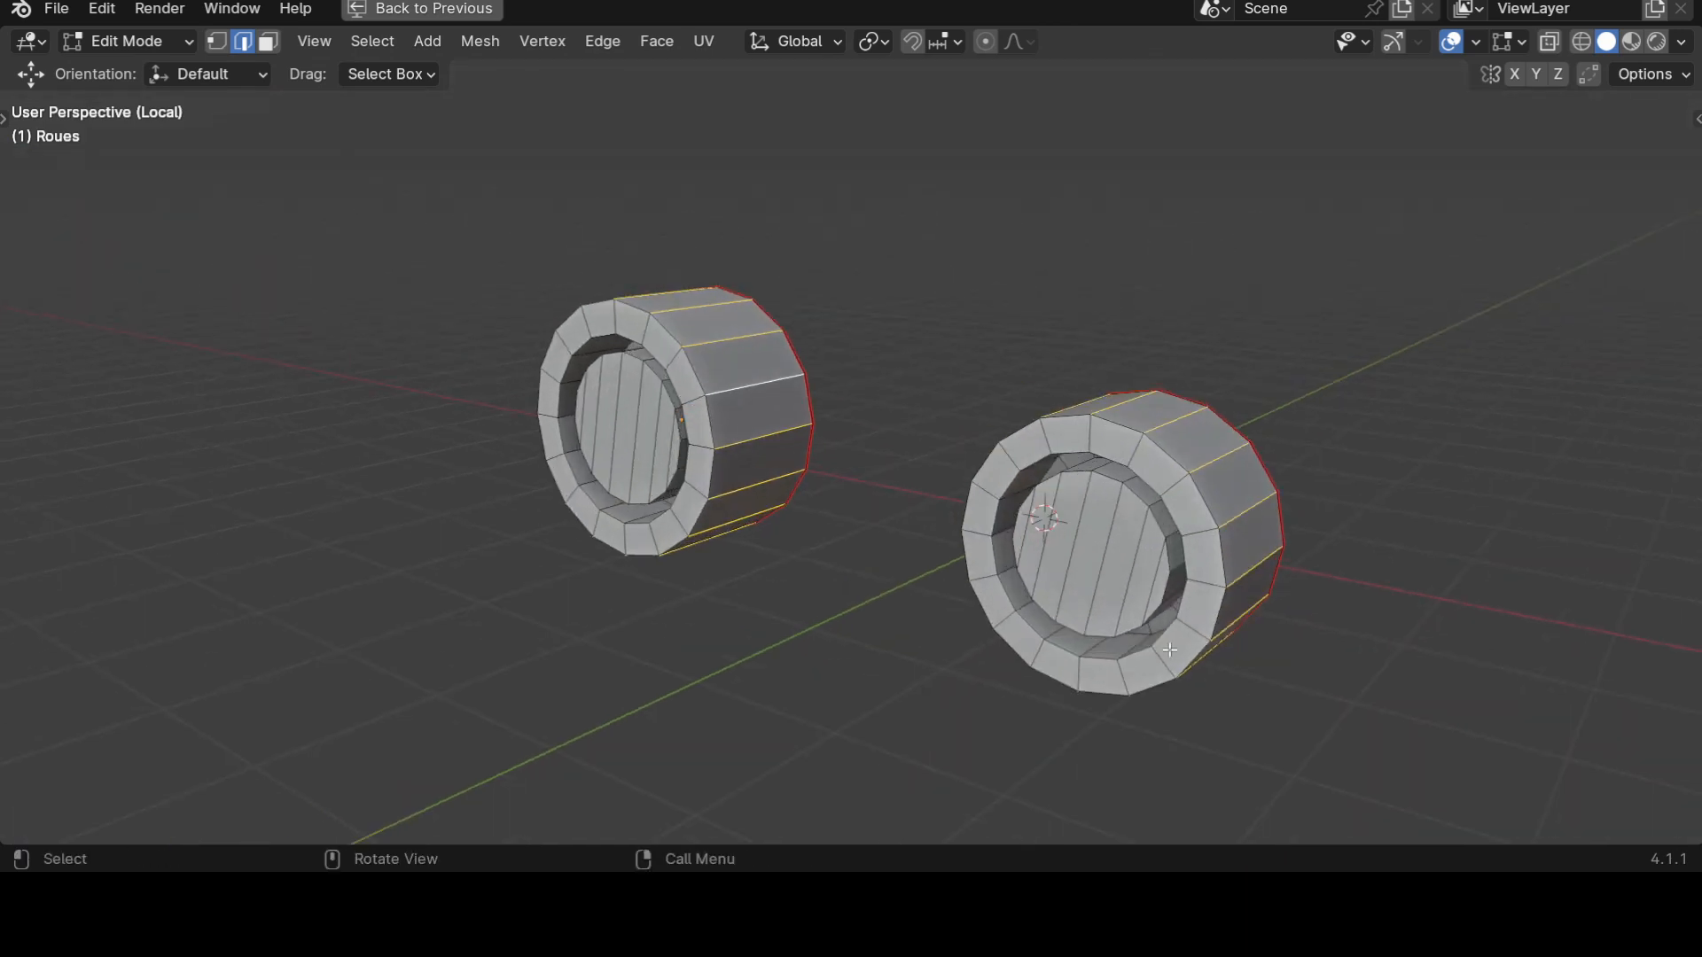
Add the radial edges of the rear wheel's rim and the crosswise edges inside its recess to the selection.
ctrl+alt+shift+click(1139, 444)
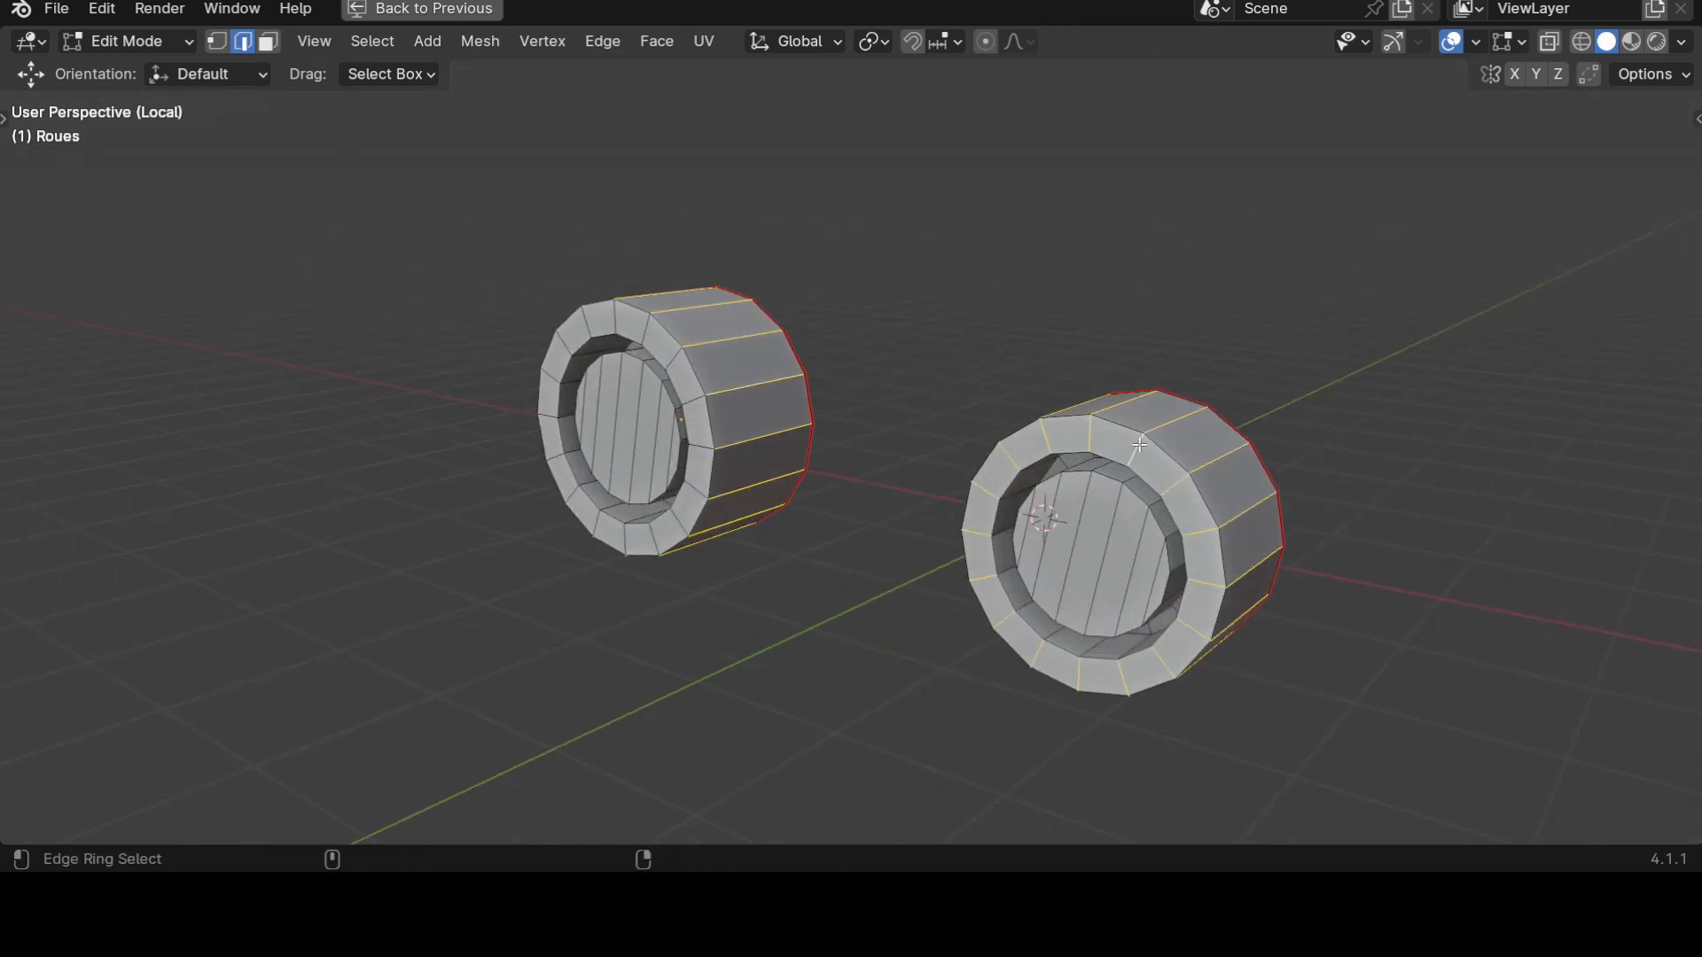
middle_drag(1137, 481, 1056, 511)
scroll(1219, 425, up, 1)
scroll(1056, 510, up, 2)
scroll(1056, 511, up, 1)
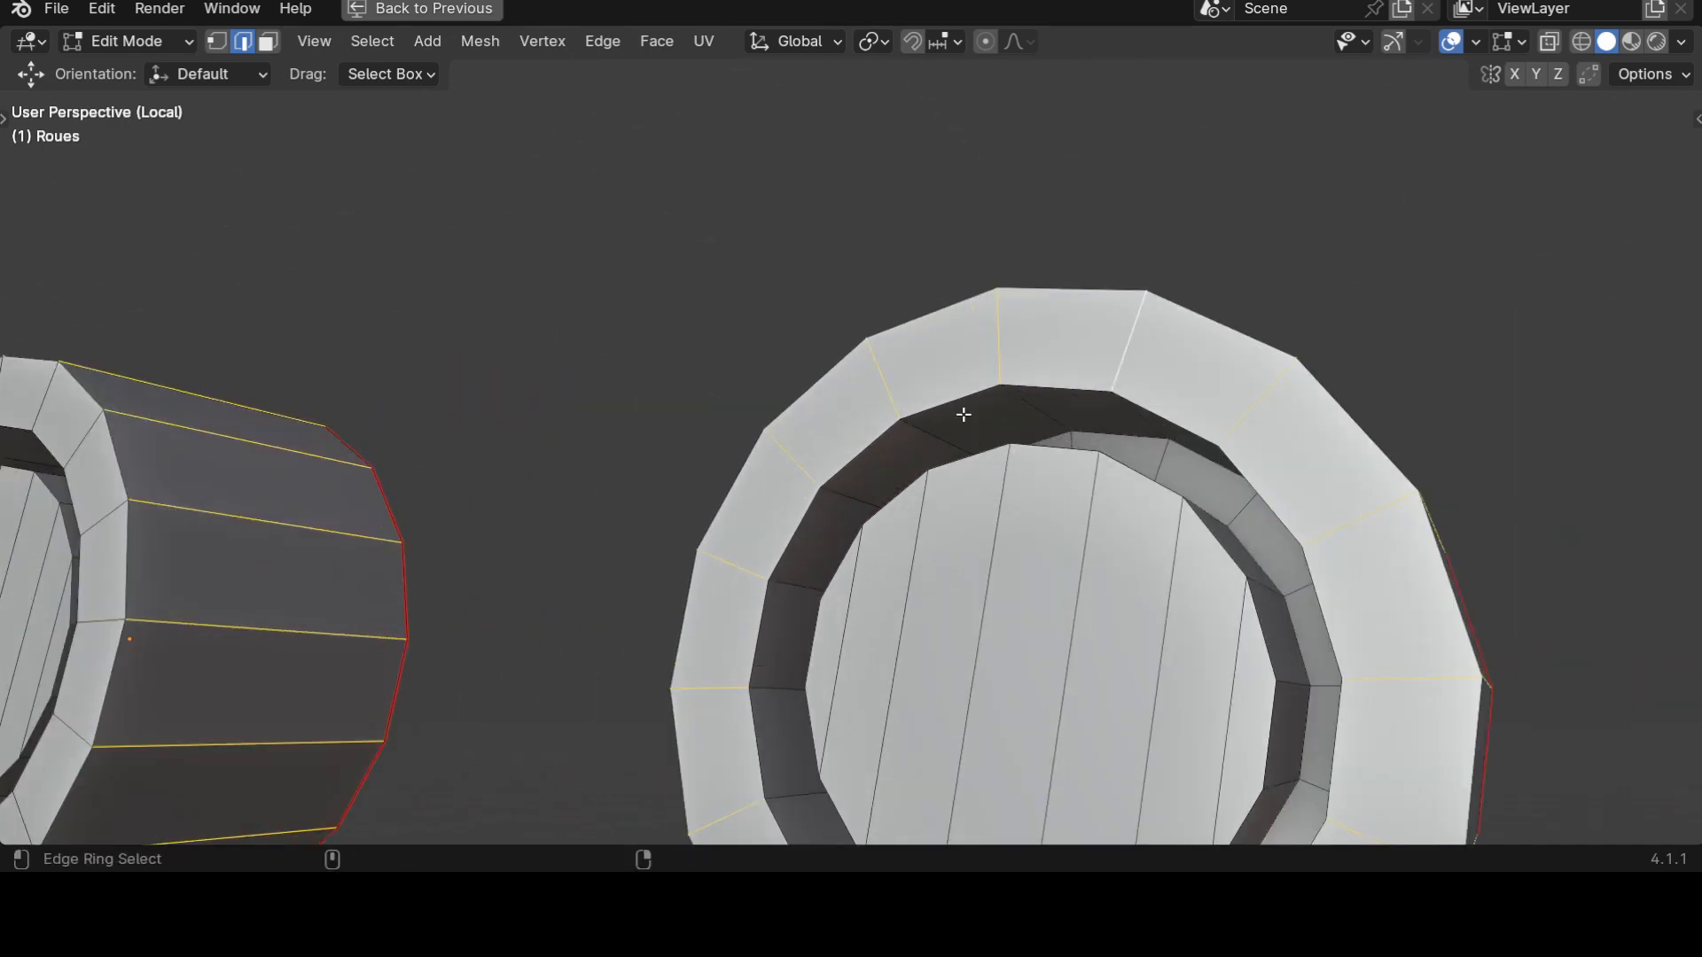
ctrl+alt+shift+click(1018, 405)
middle_drag(1018, 396, 1050, 631)
middle_drag(983, 688, 1087, 661)
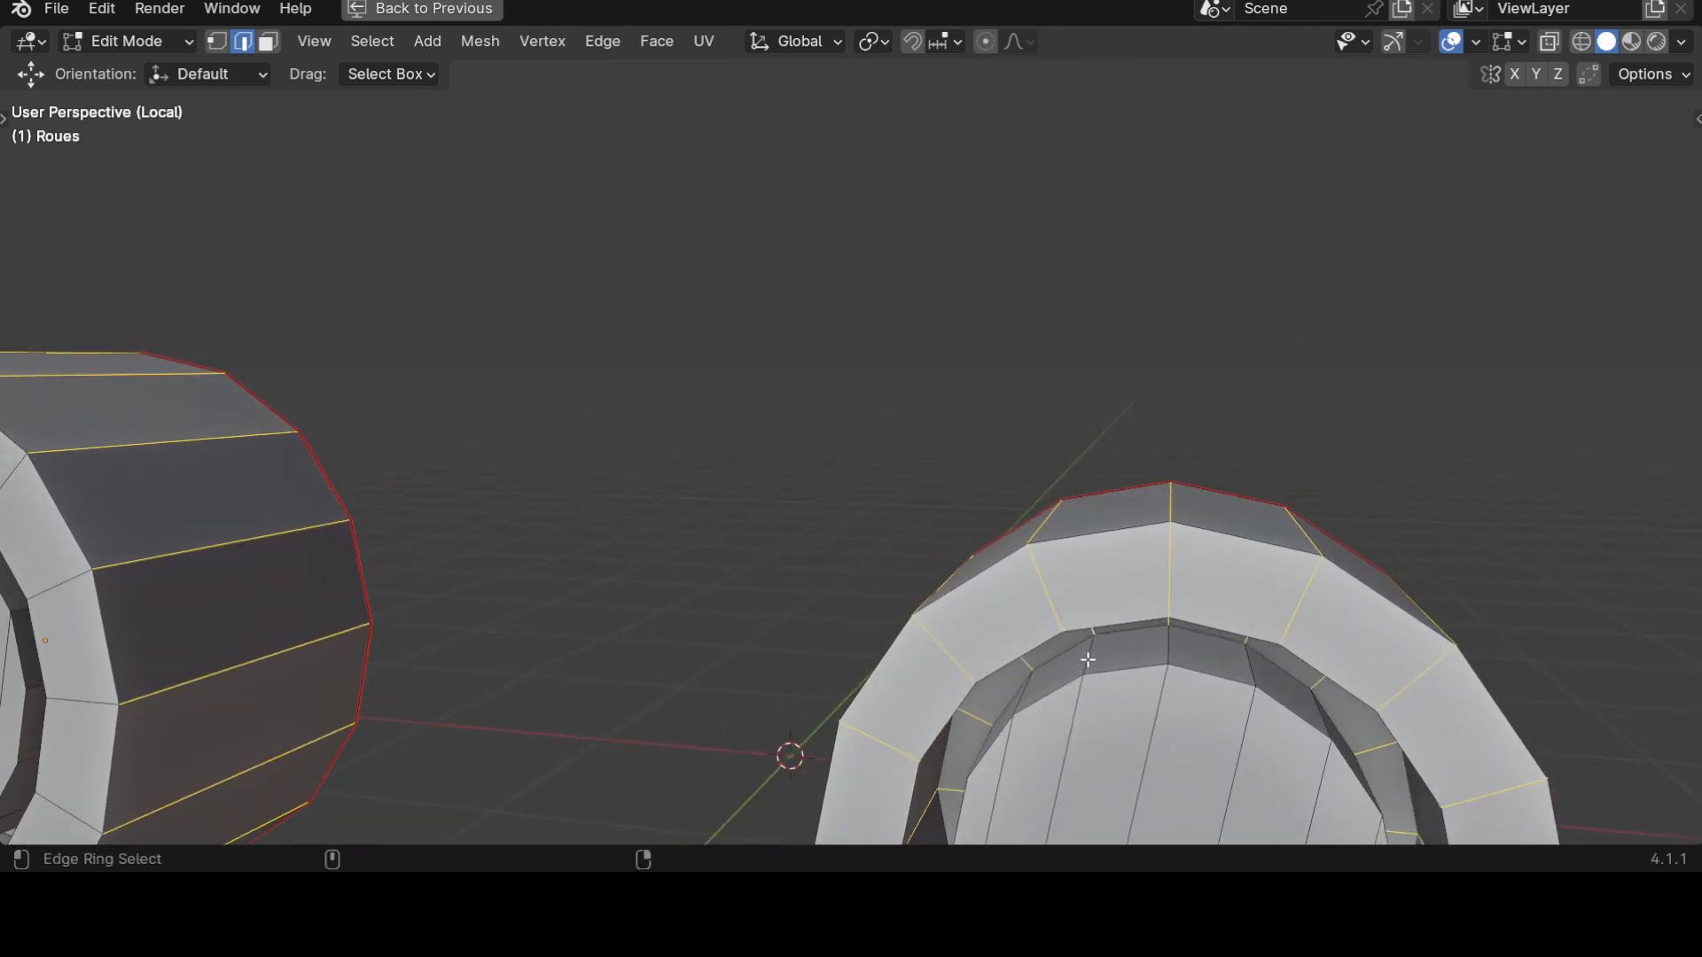
Add the radial edges of the front wheel's rim and the crosswise edges inside its recess to the selection.
scroll(1085, 662, down, 4)
middle_drag(680, 682, 730, 680)
scroll(730, 680, up, 3)
shift+middle_drag(470, 607, 829, 510)
scroll(765, 541, up, 4)
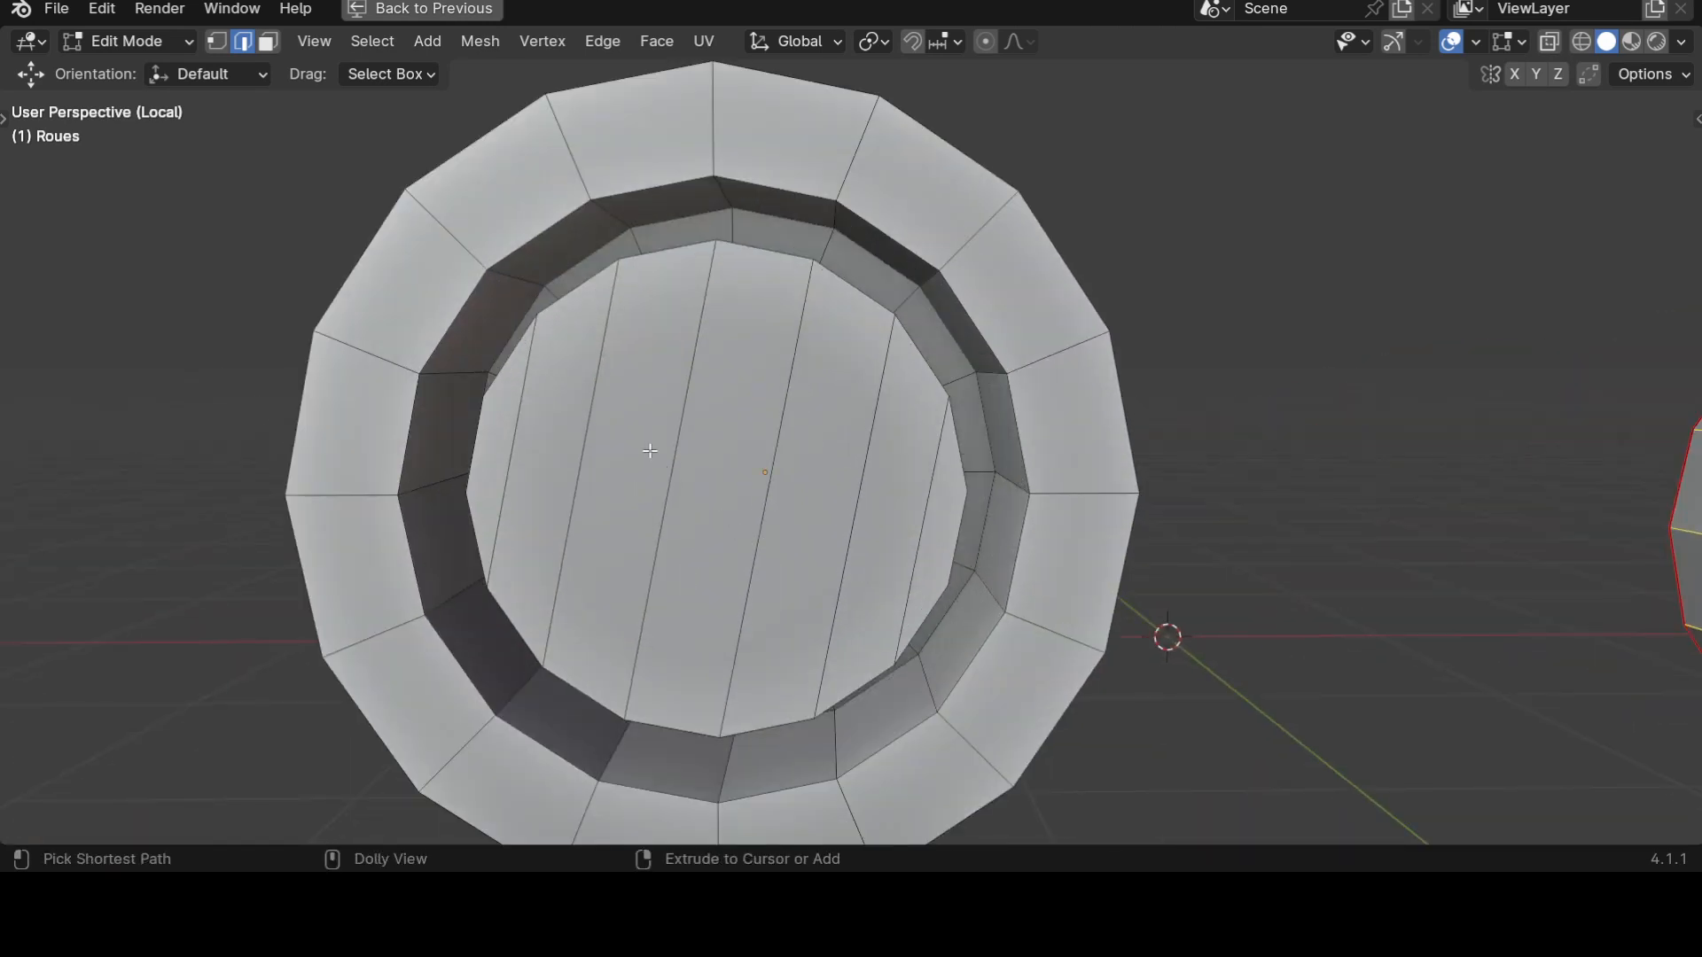
ctrl+alt+click(575, 158)
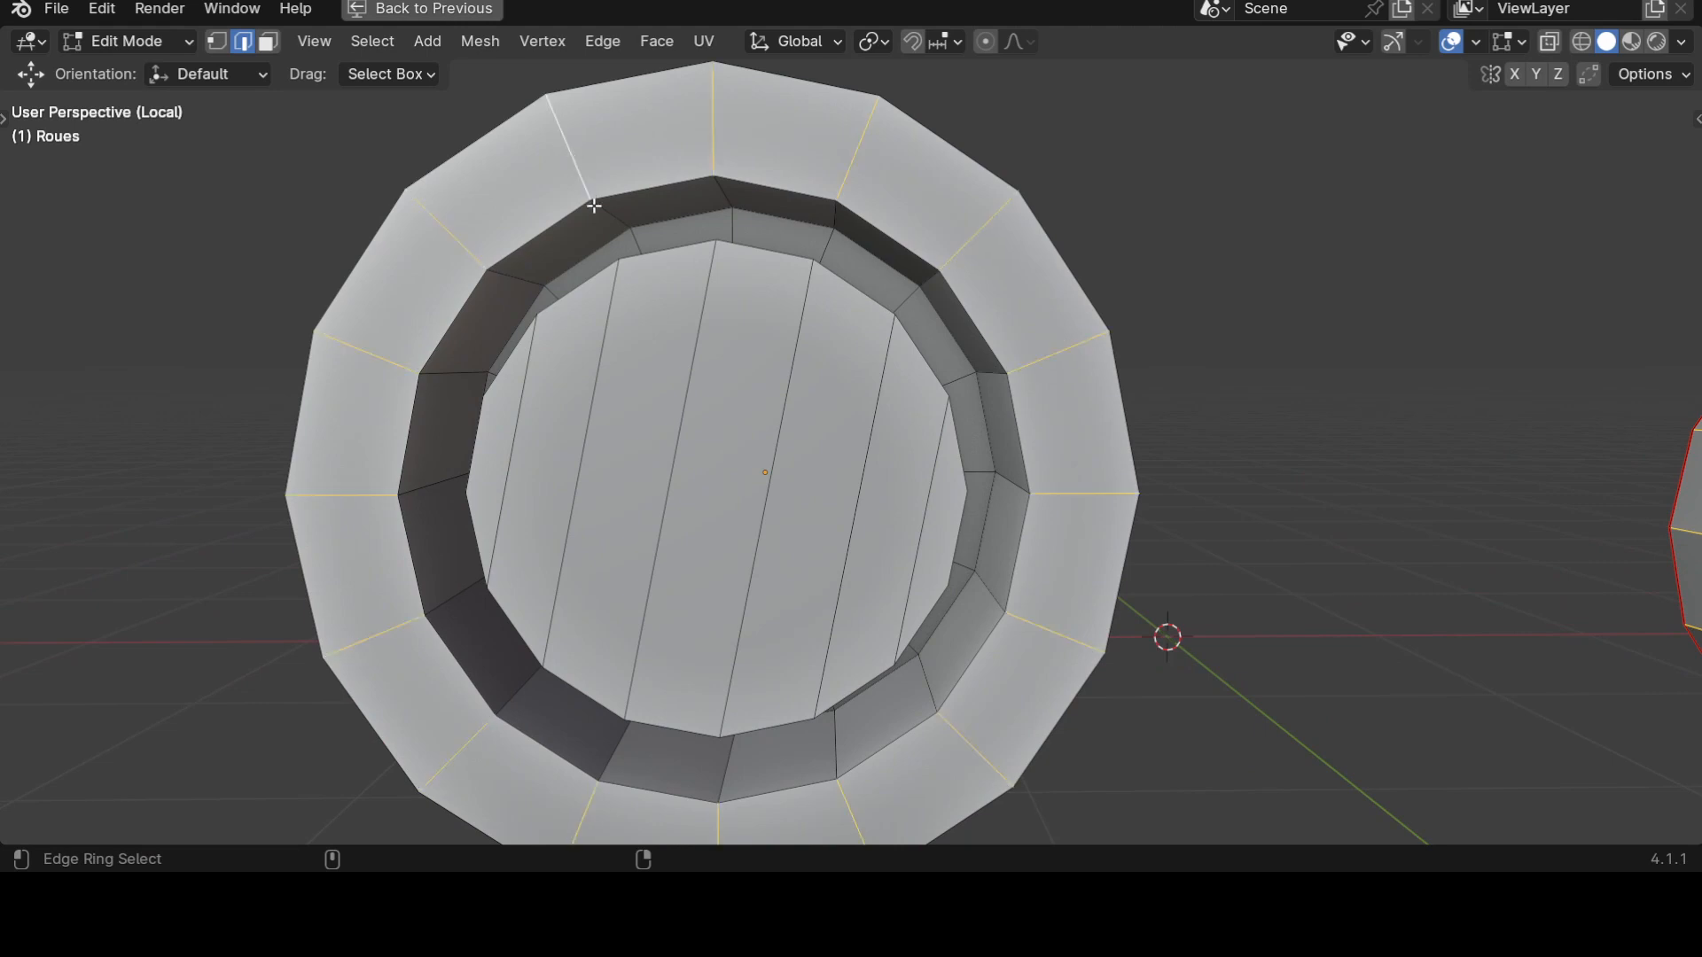
middle_drag(631, 237, 695, 497)
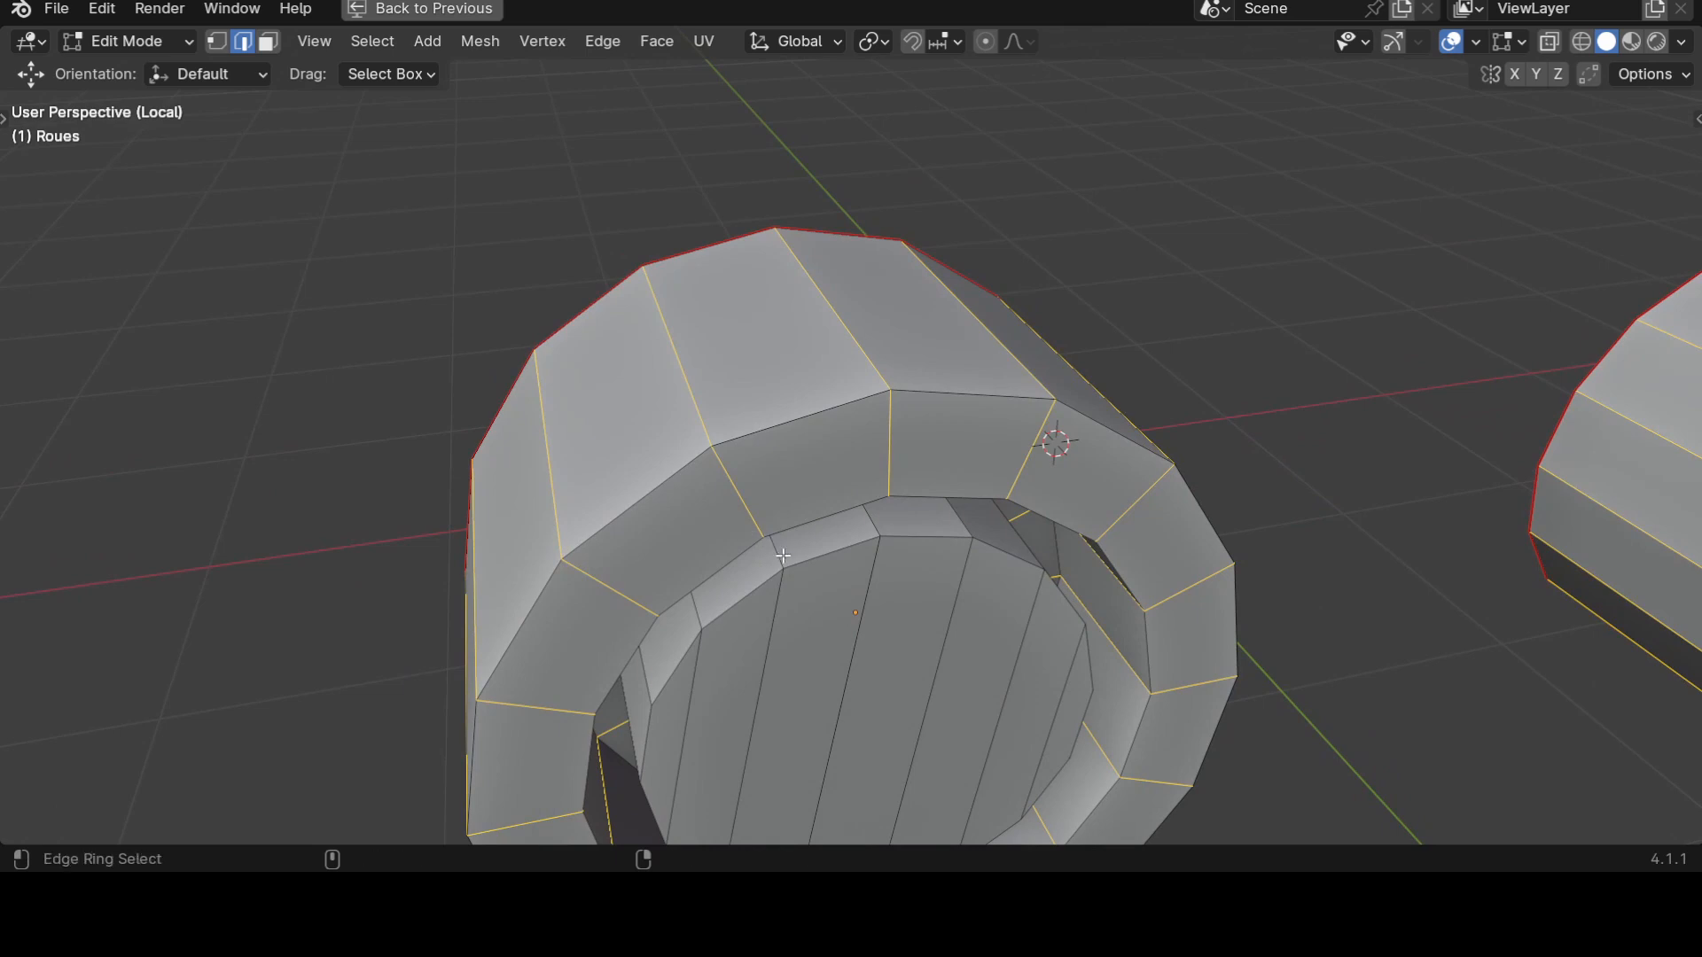
Mark the selected edge rings on both wheels as seams and restore the split editor layout.
middle_drag(784, 556, 1159, 566)
scroll(898, 517, down, 4)
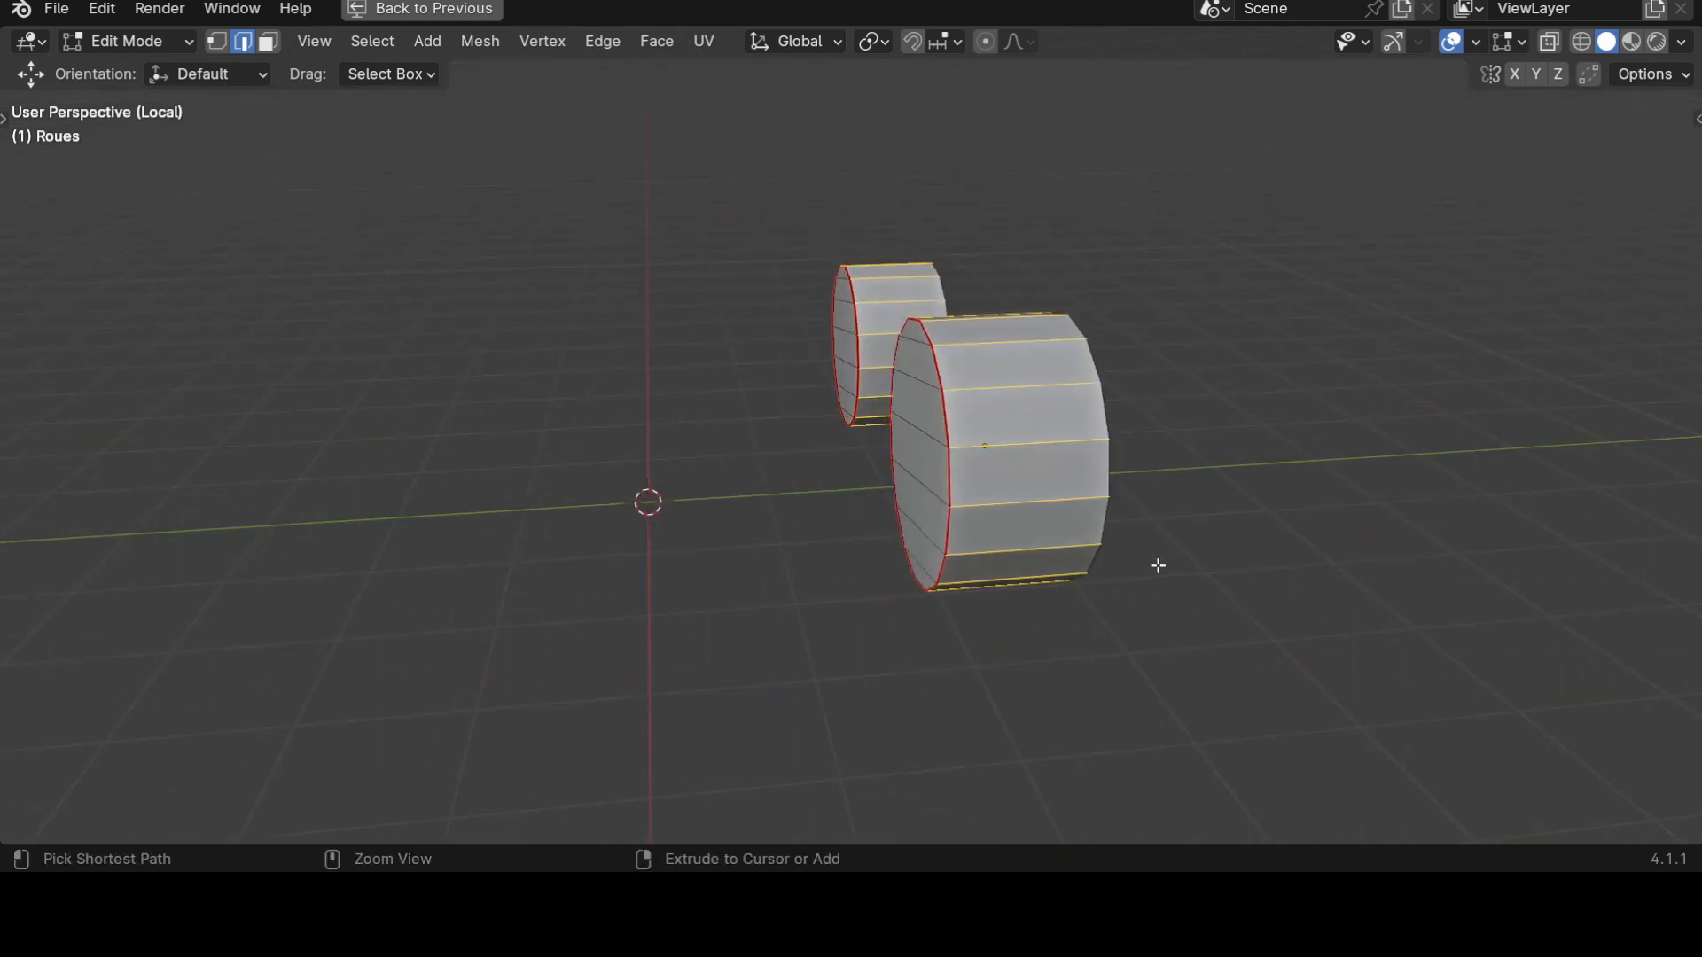
key(ctrl+e)
click(1156, 564)
scroll(1155, 567, down, 5)
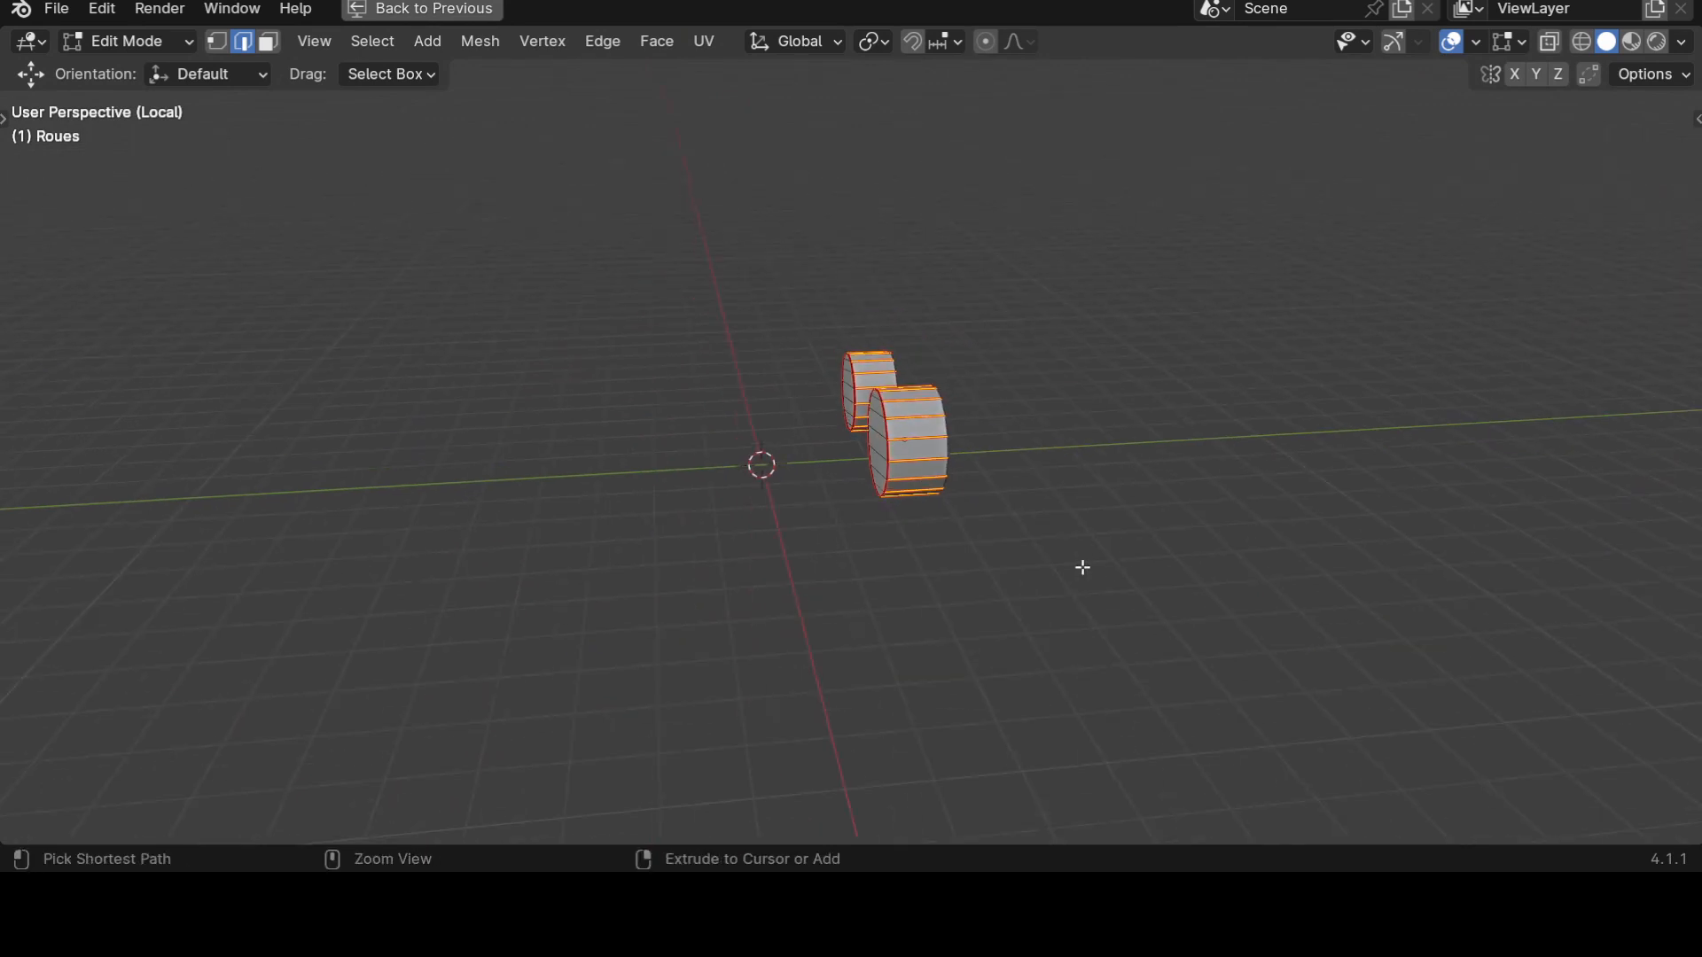
key(ctrl+space)
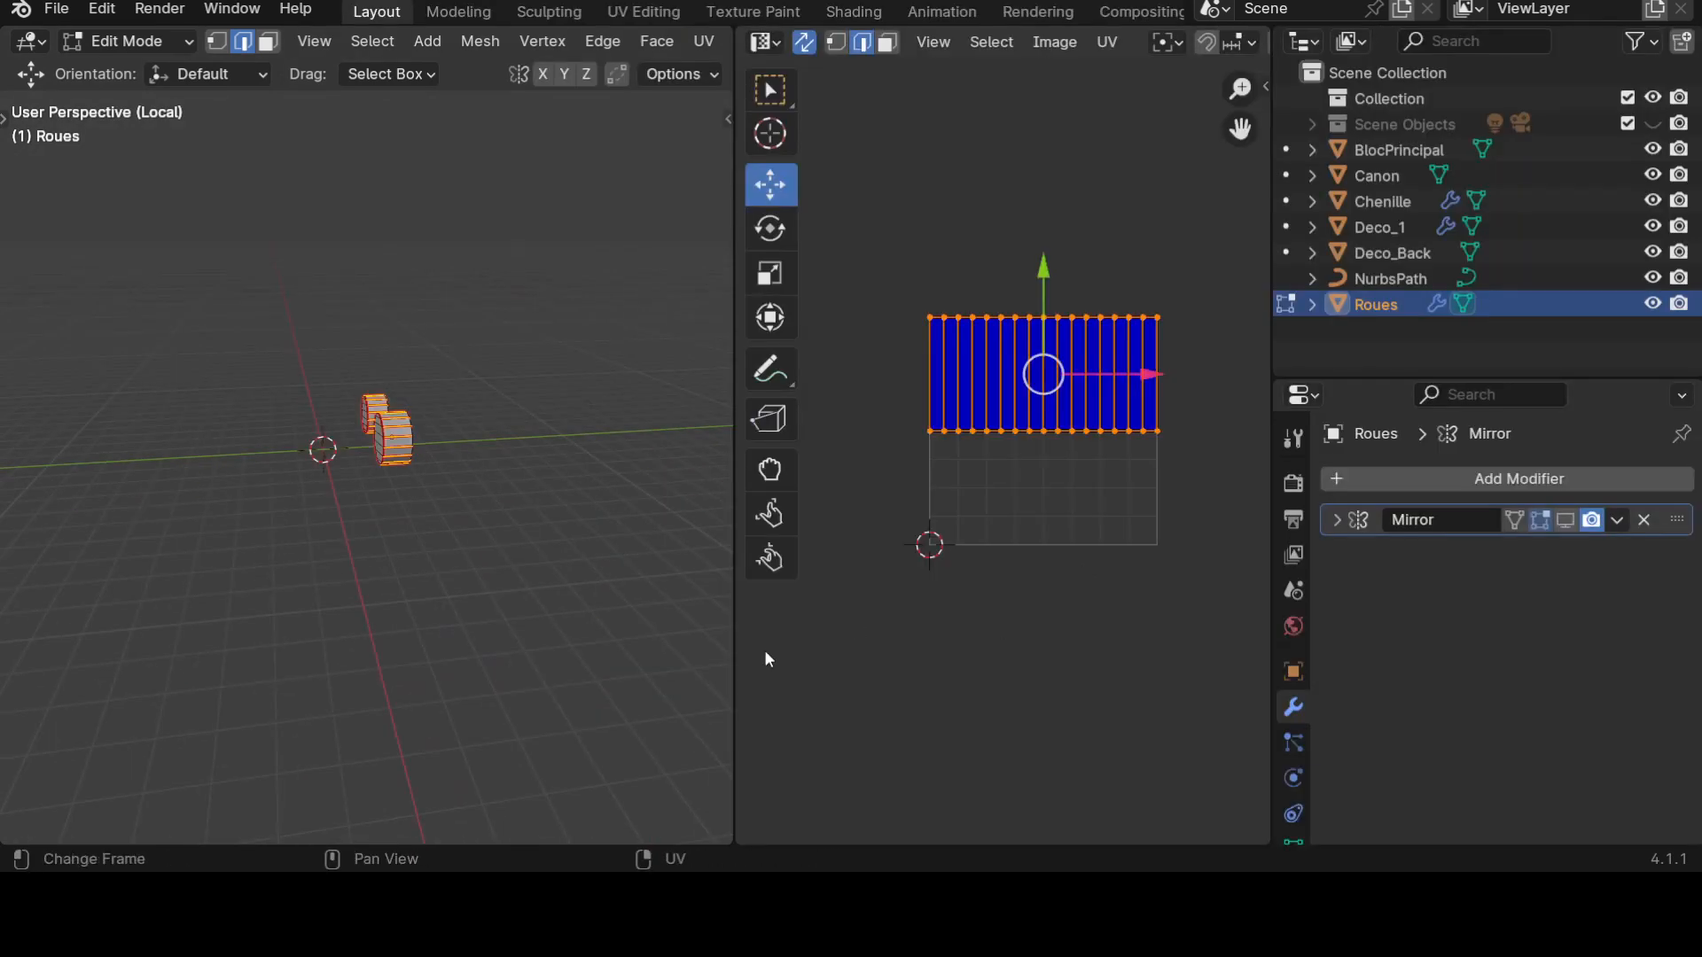
Widen the UV editor, select all of the wheel geometry and unwrap it.
scroll(479, 618, up, 5)
middle_drag(491, 620, 341, 661)
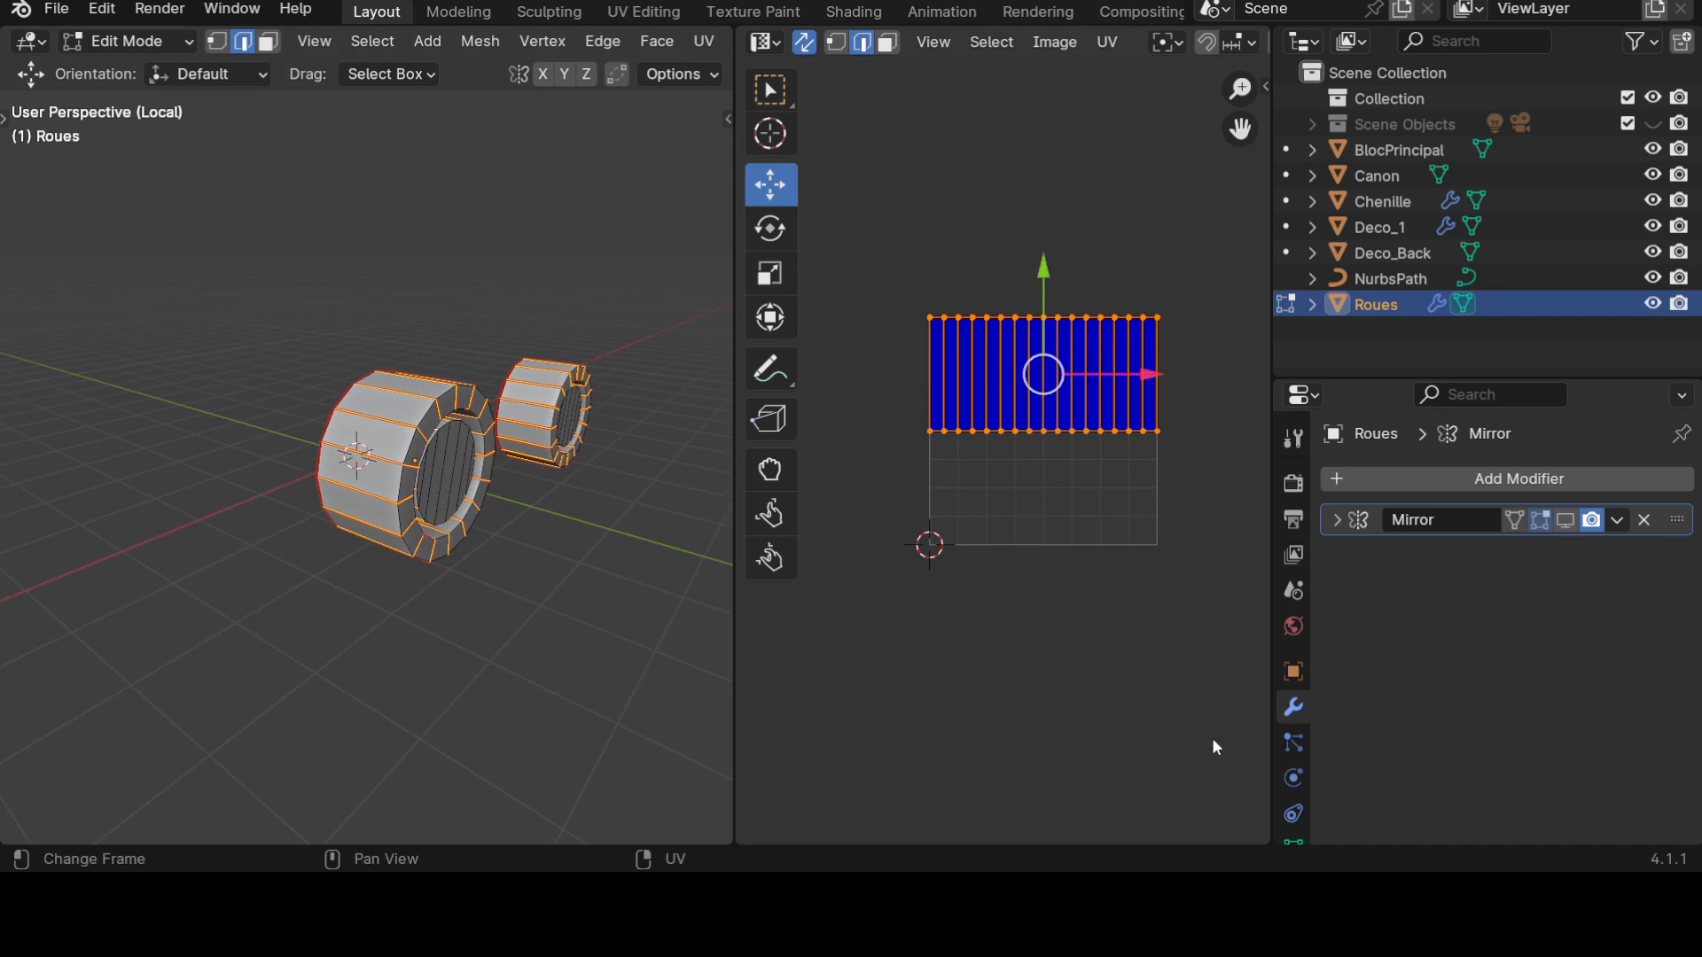
drag(1274, 653, 1507, 654)
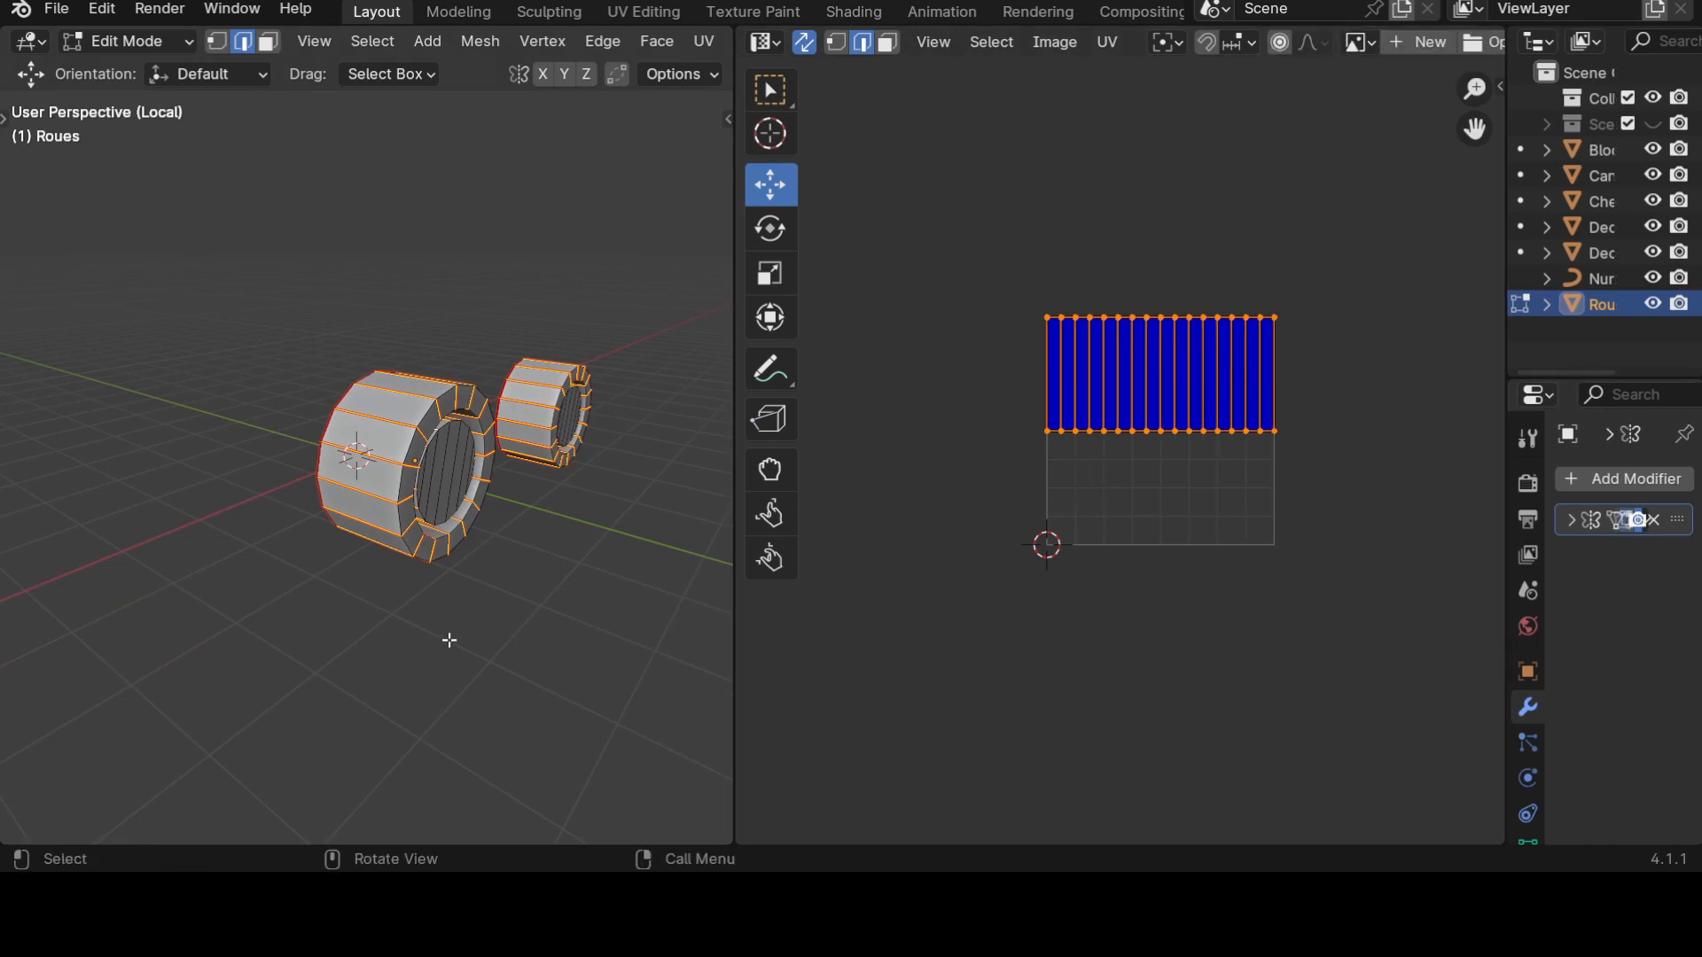
key(a)
key(u)
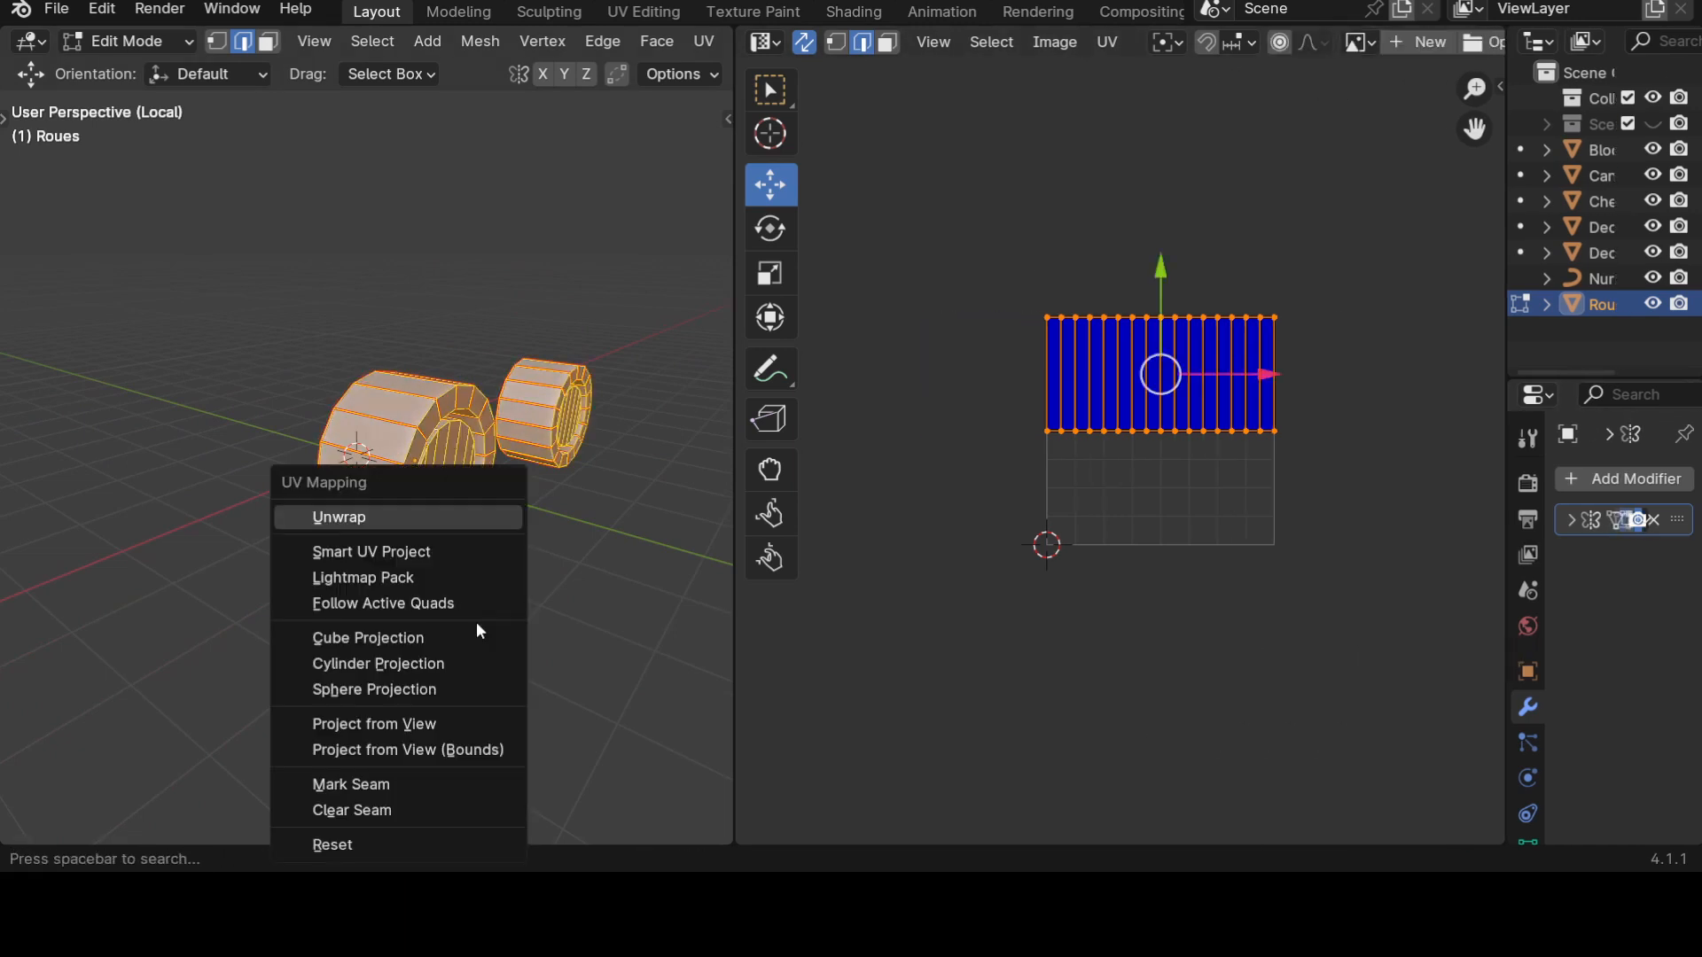
click(374, 520)
scroll(886, 612, up, 5)
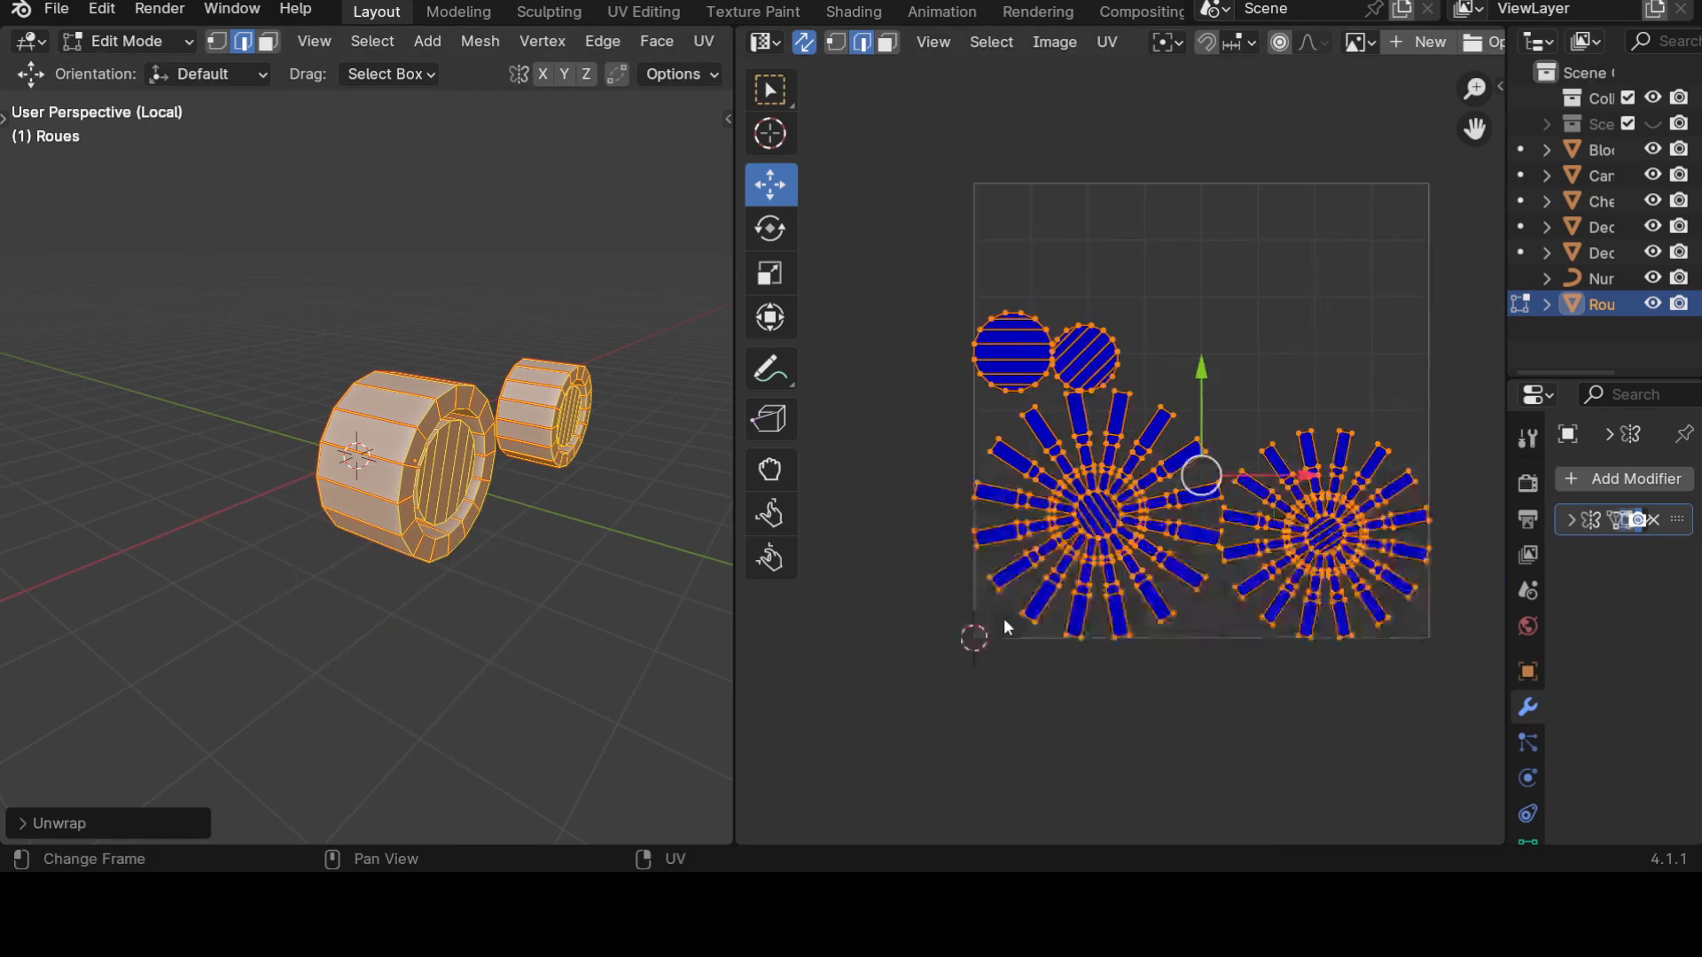
Turn off the Display Stretch overlay in the UV editor.
scroll(1186, 614, down, 1)
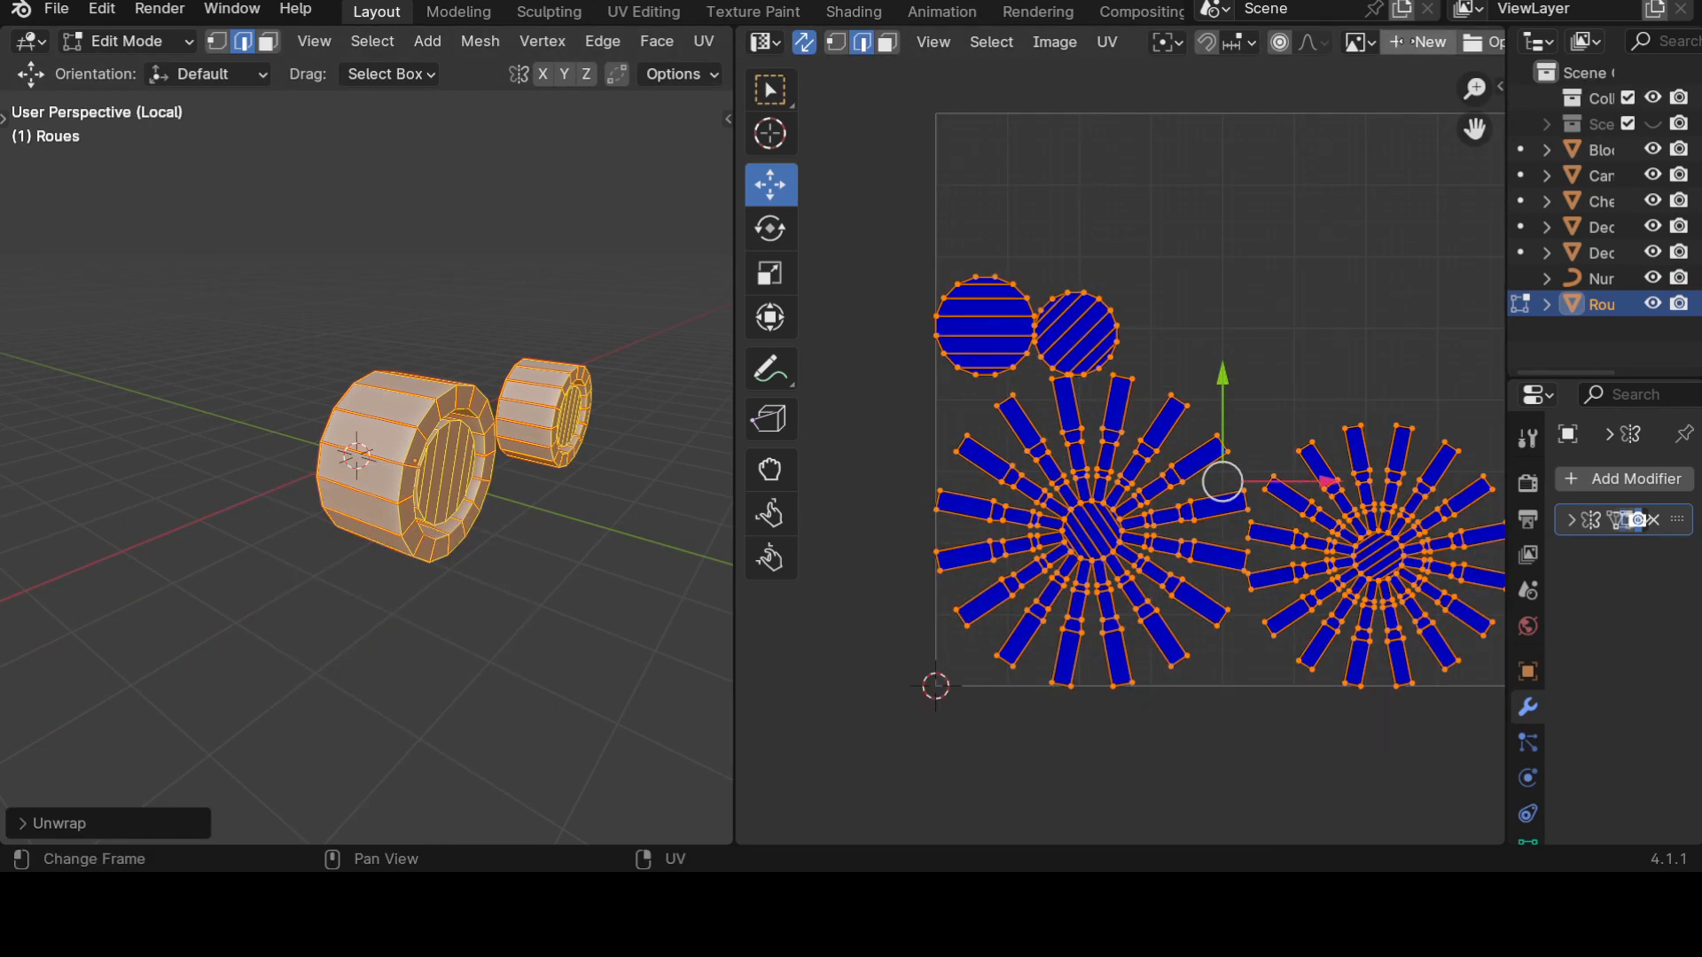
scroll(1410, 45, down, 5)
click(1296, 44)
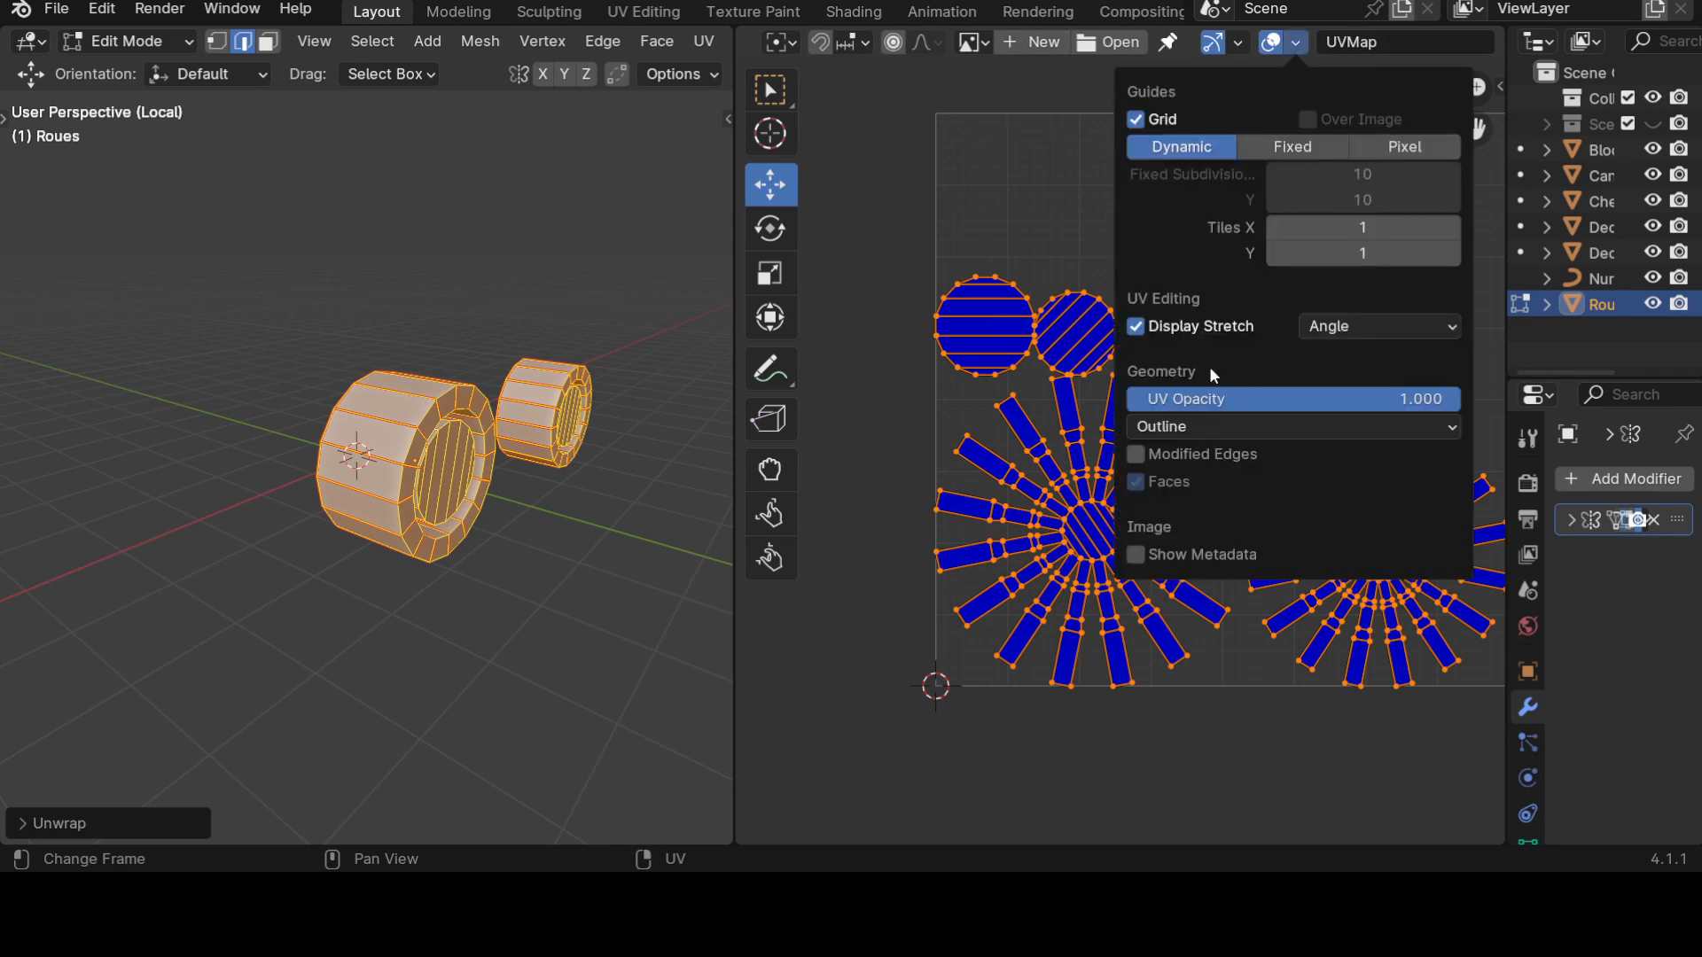
click(1162, 328)
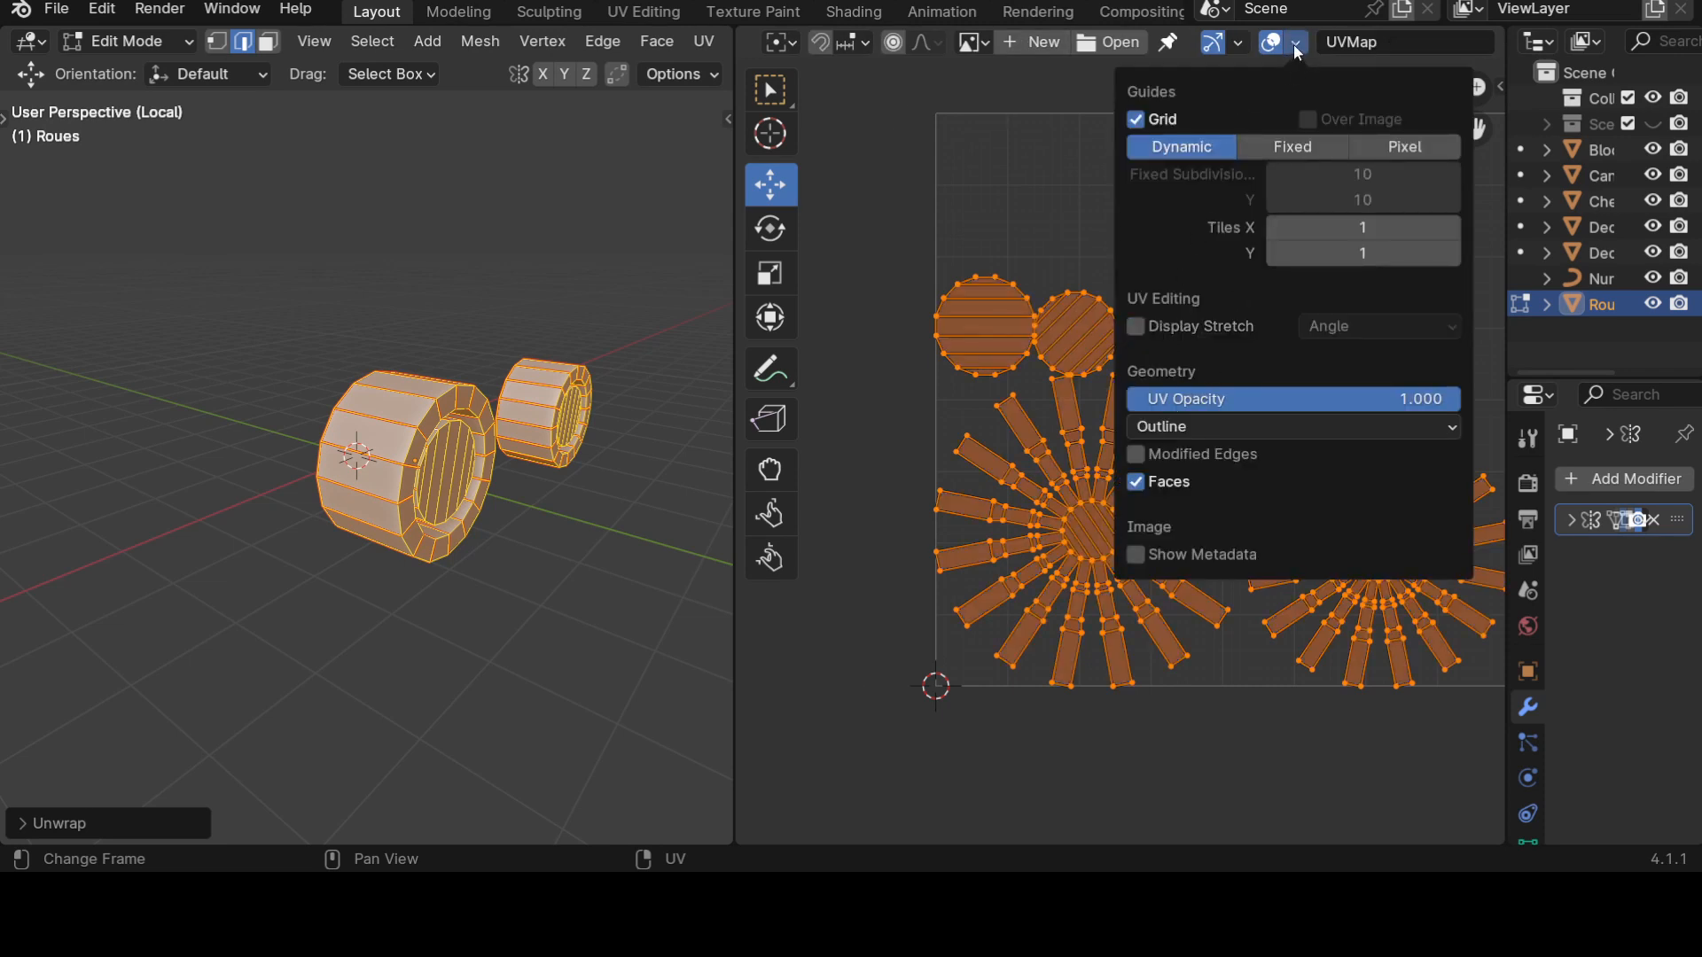
click(1292, 44)
Return to Object Mode, widen the properties area and turn the wheels' Mirror modifier viewport display back on.
middle_drag(524, 600, 429, 604)
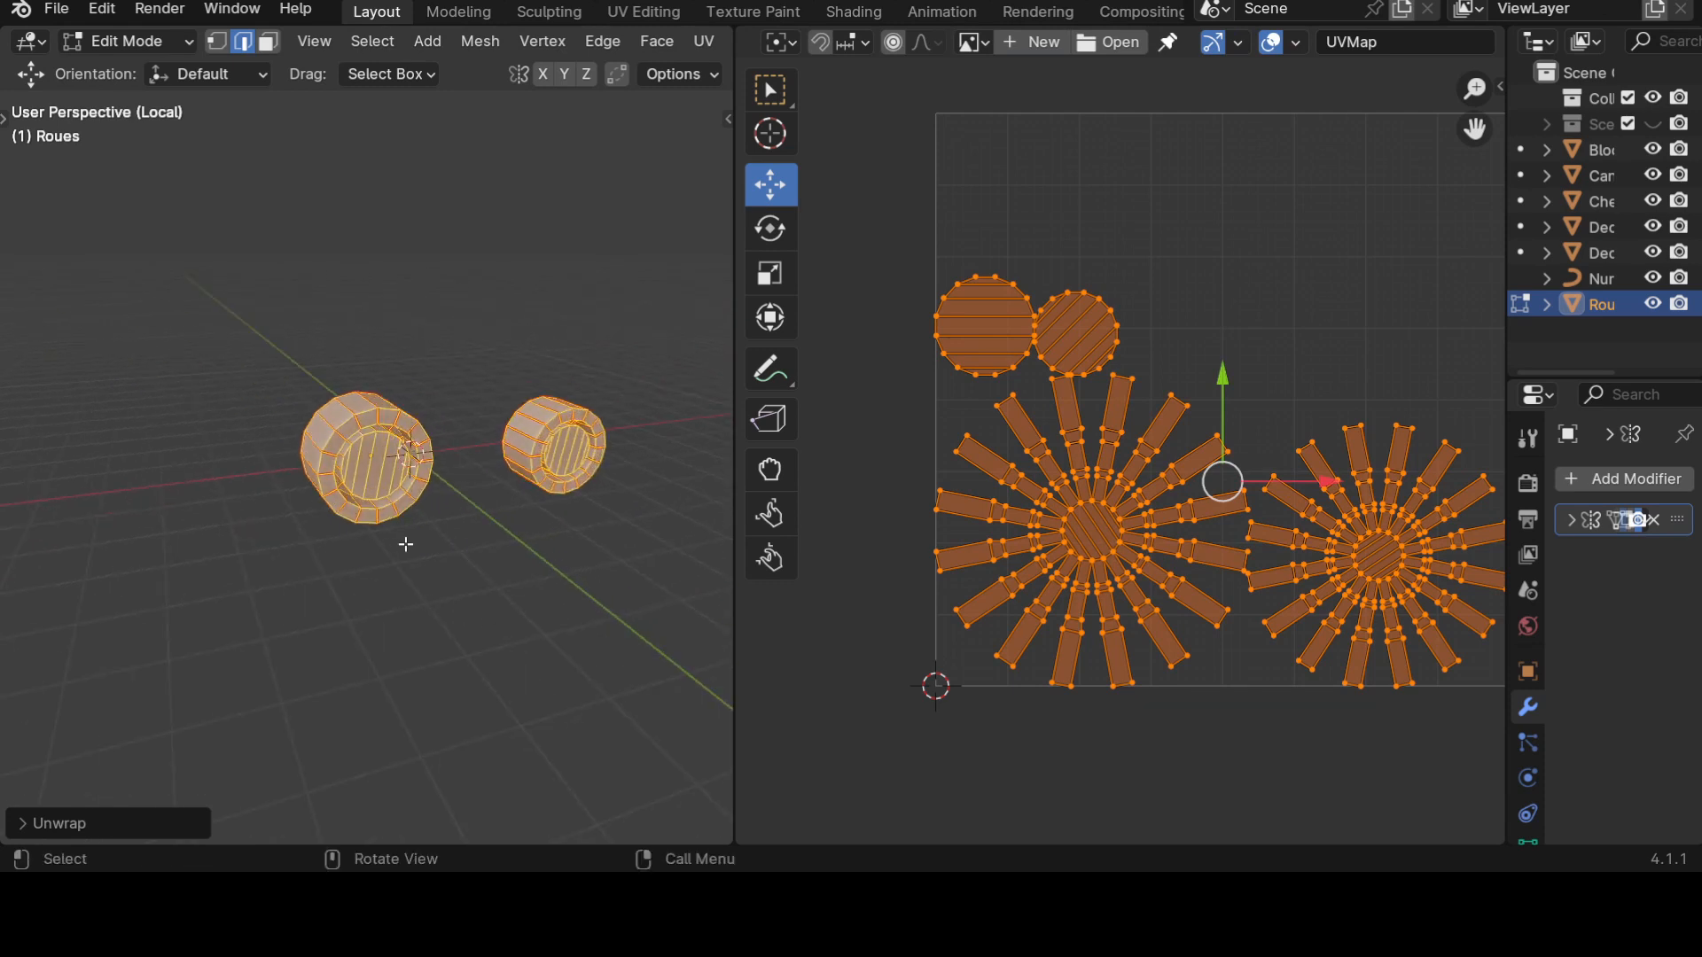
key(Tab)
drag(1507, 521, 1213, 521)
click(1565, 519)
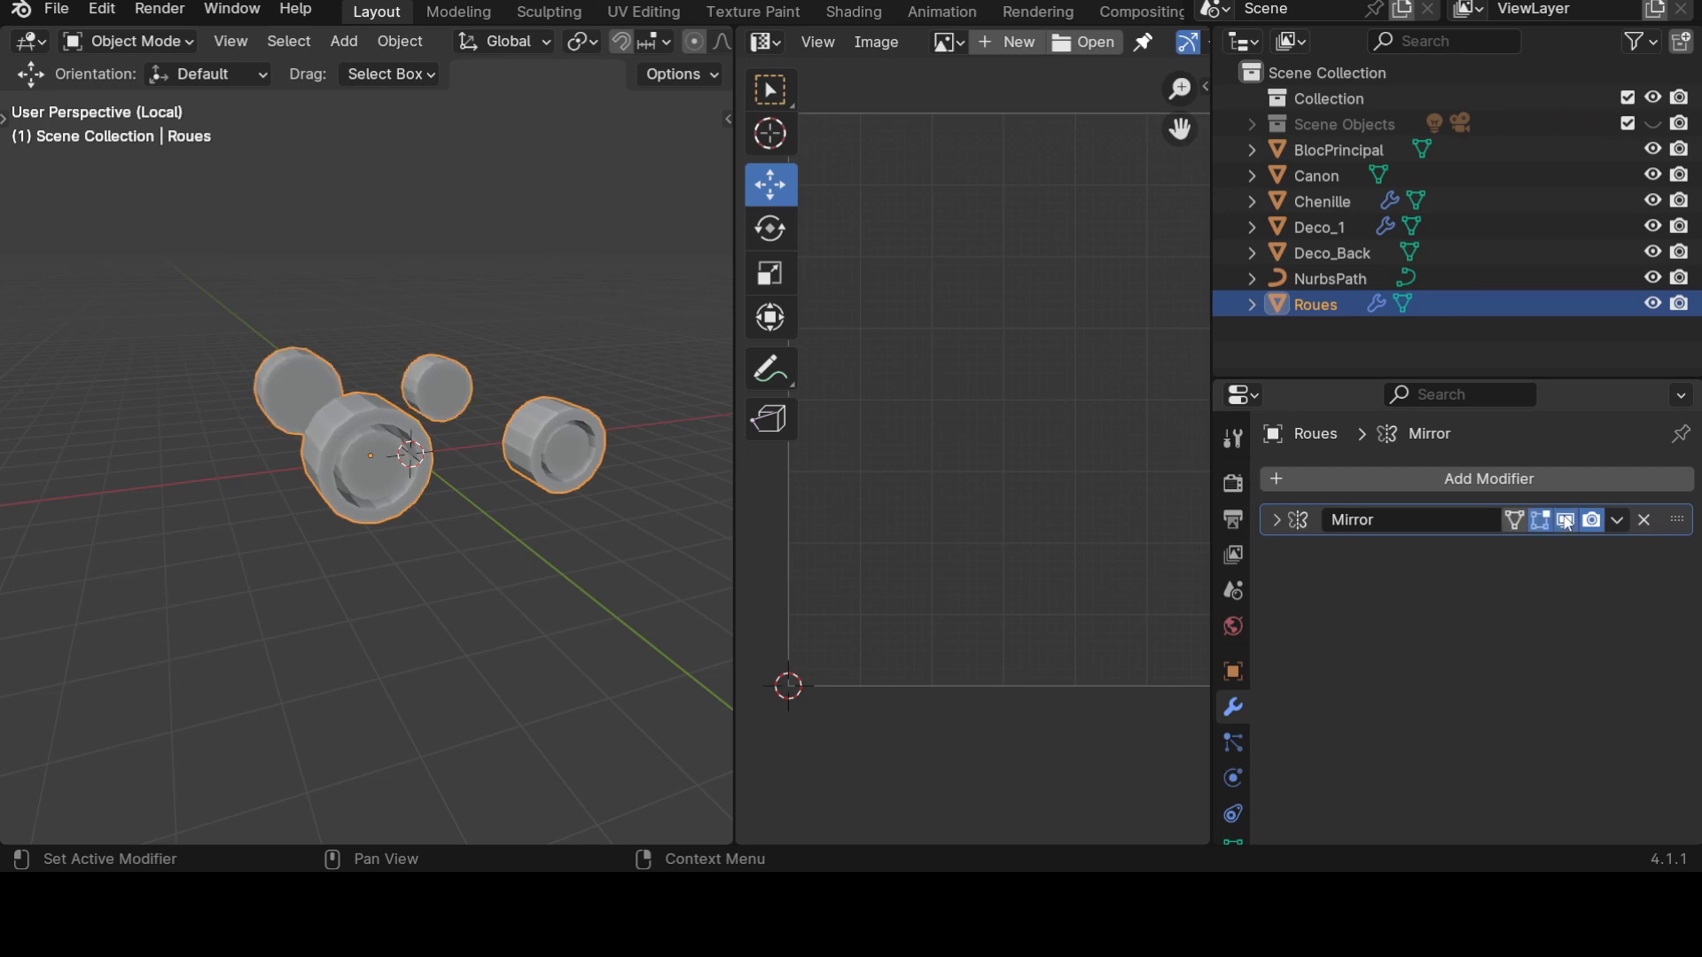
Try the Mirror modifier's On Cage option on the wheels in Edit Mode, switching it on and back off.
key(Tab)
middle_drag(353, 382, 452, 565)
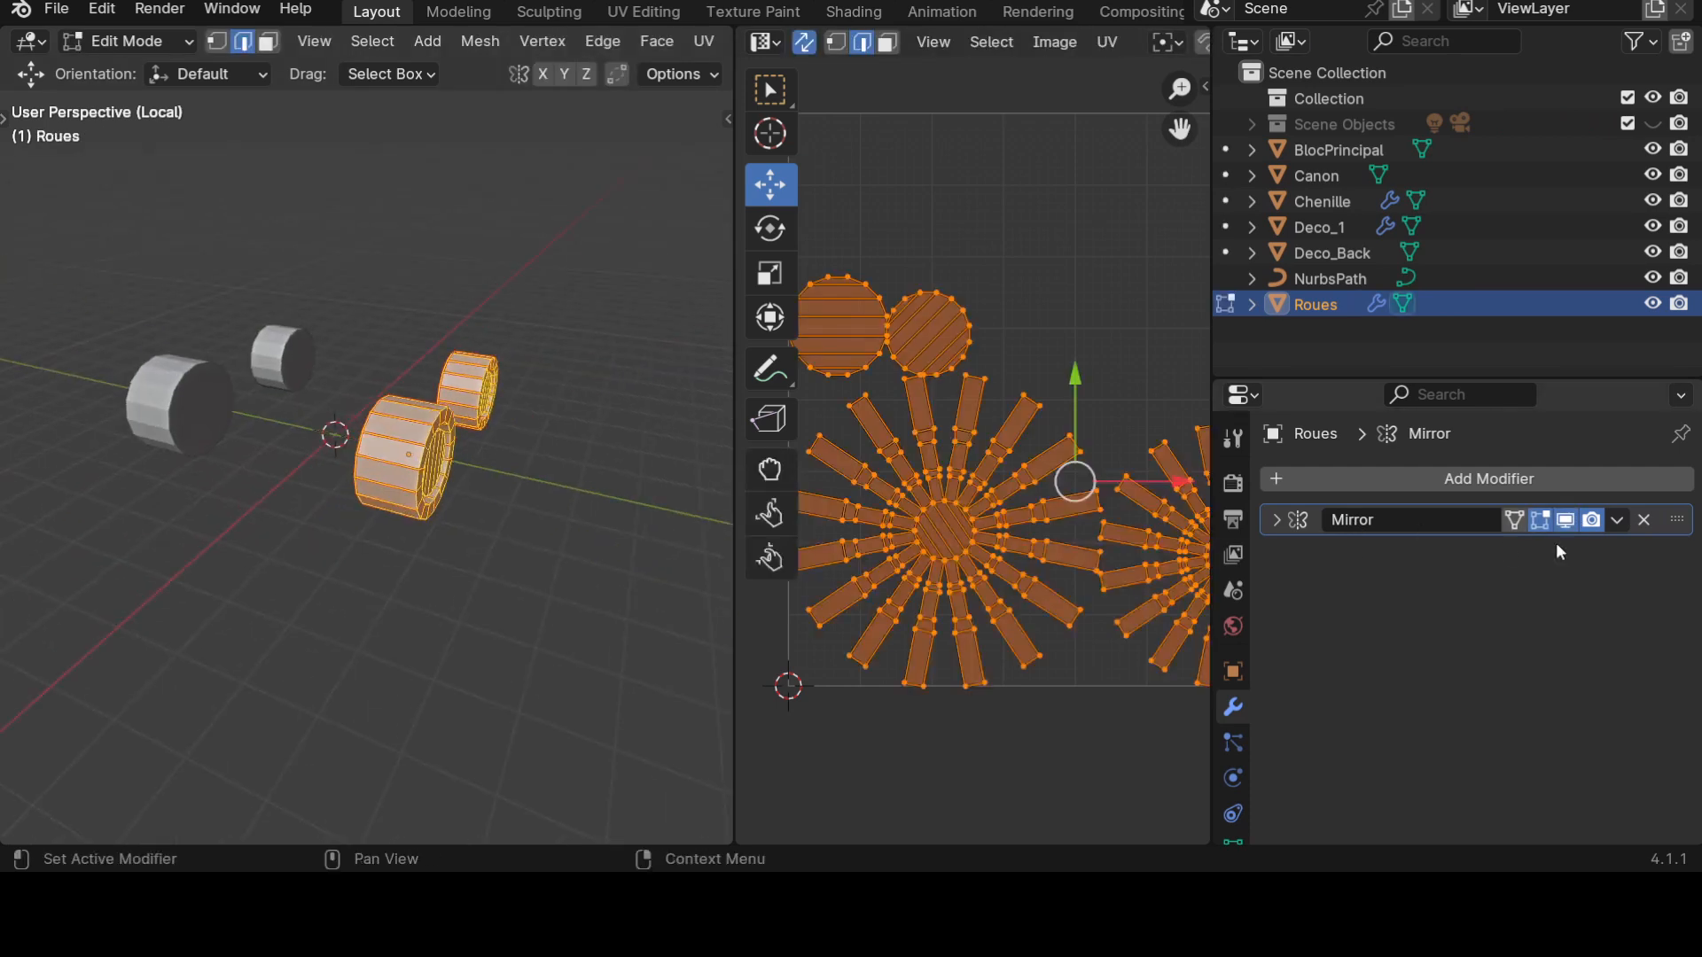
click(1513, 521)
click(1513, 520)
scroll(520, 593, down, 4)
key(Tab)
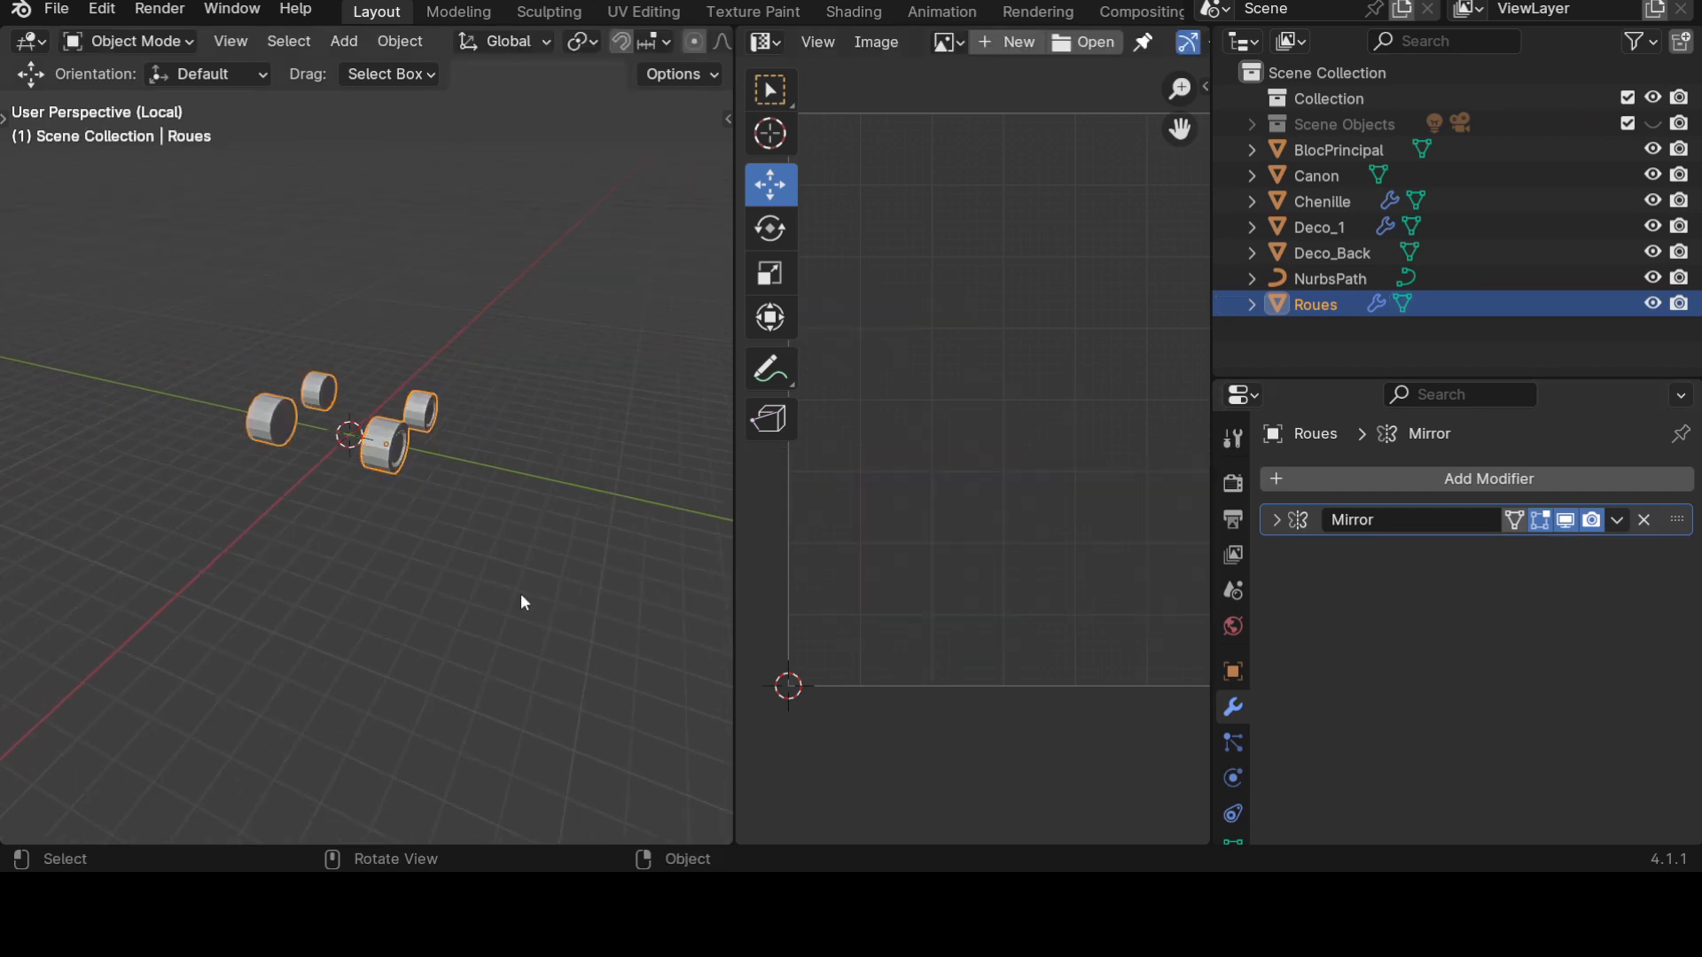
Leave local view to show the whole tank and select the Chenille track object.
key(KP_Divide)
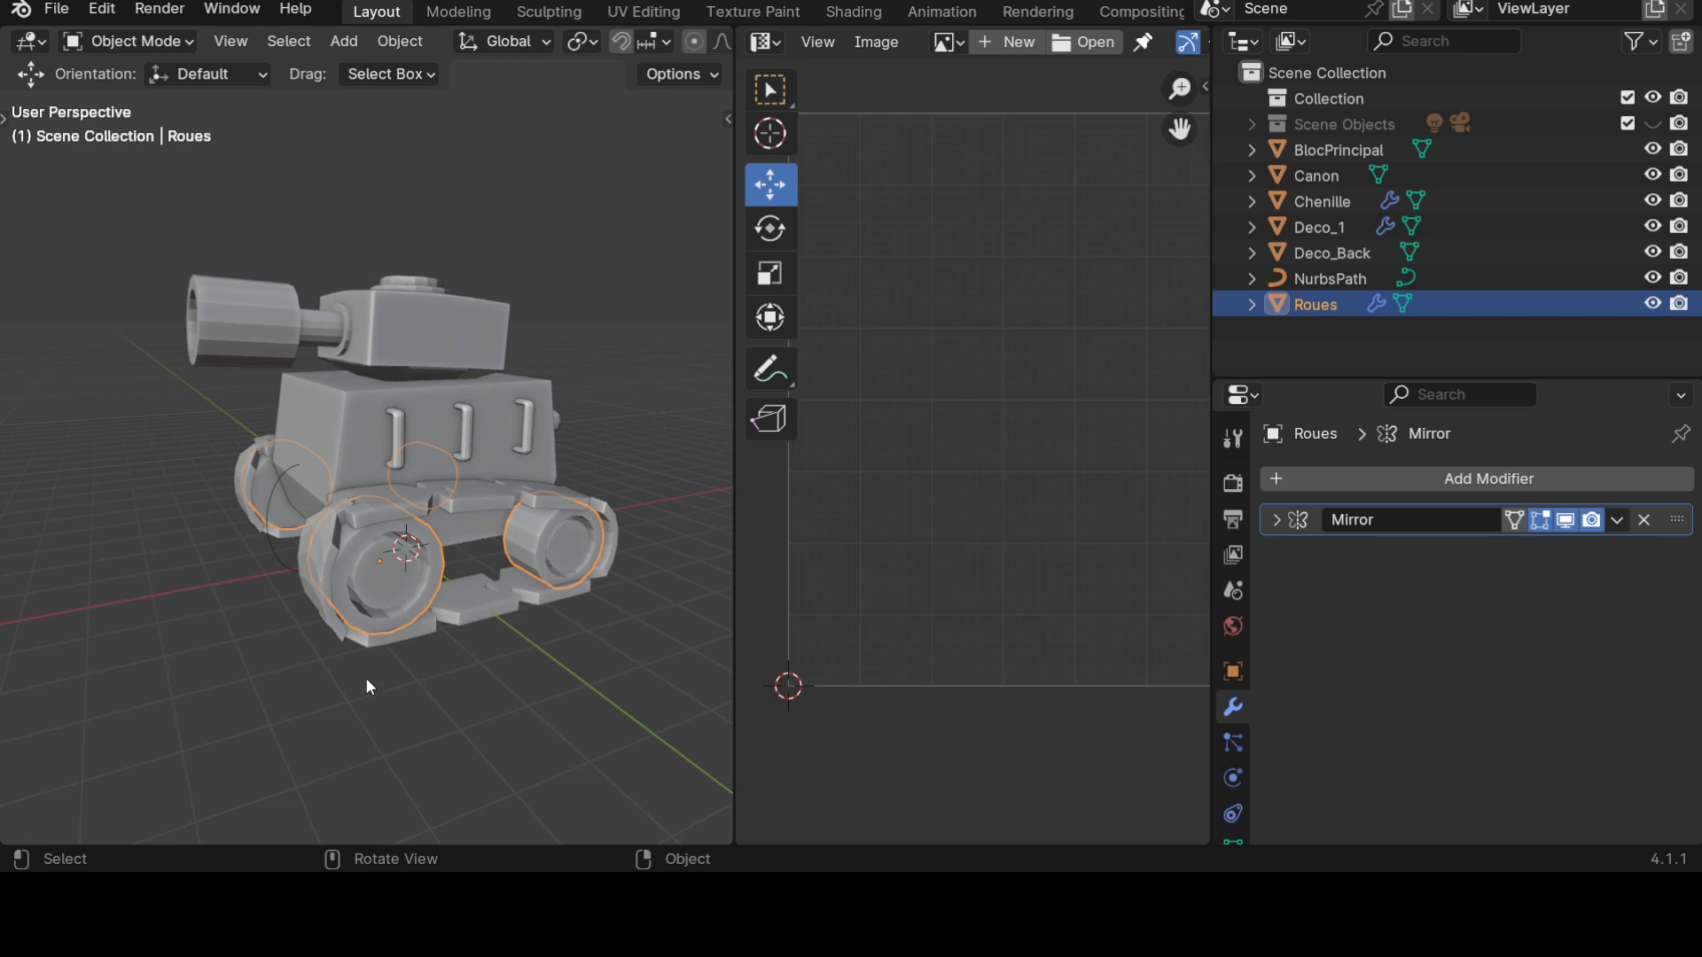
middle_drag(297, 706, 467, 769)
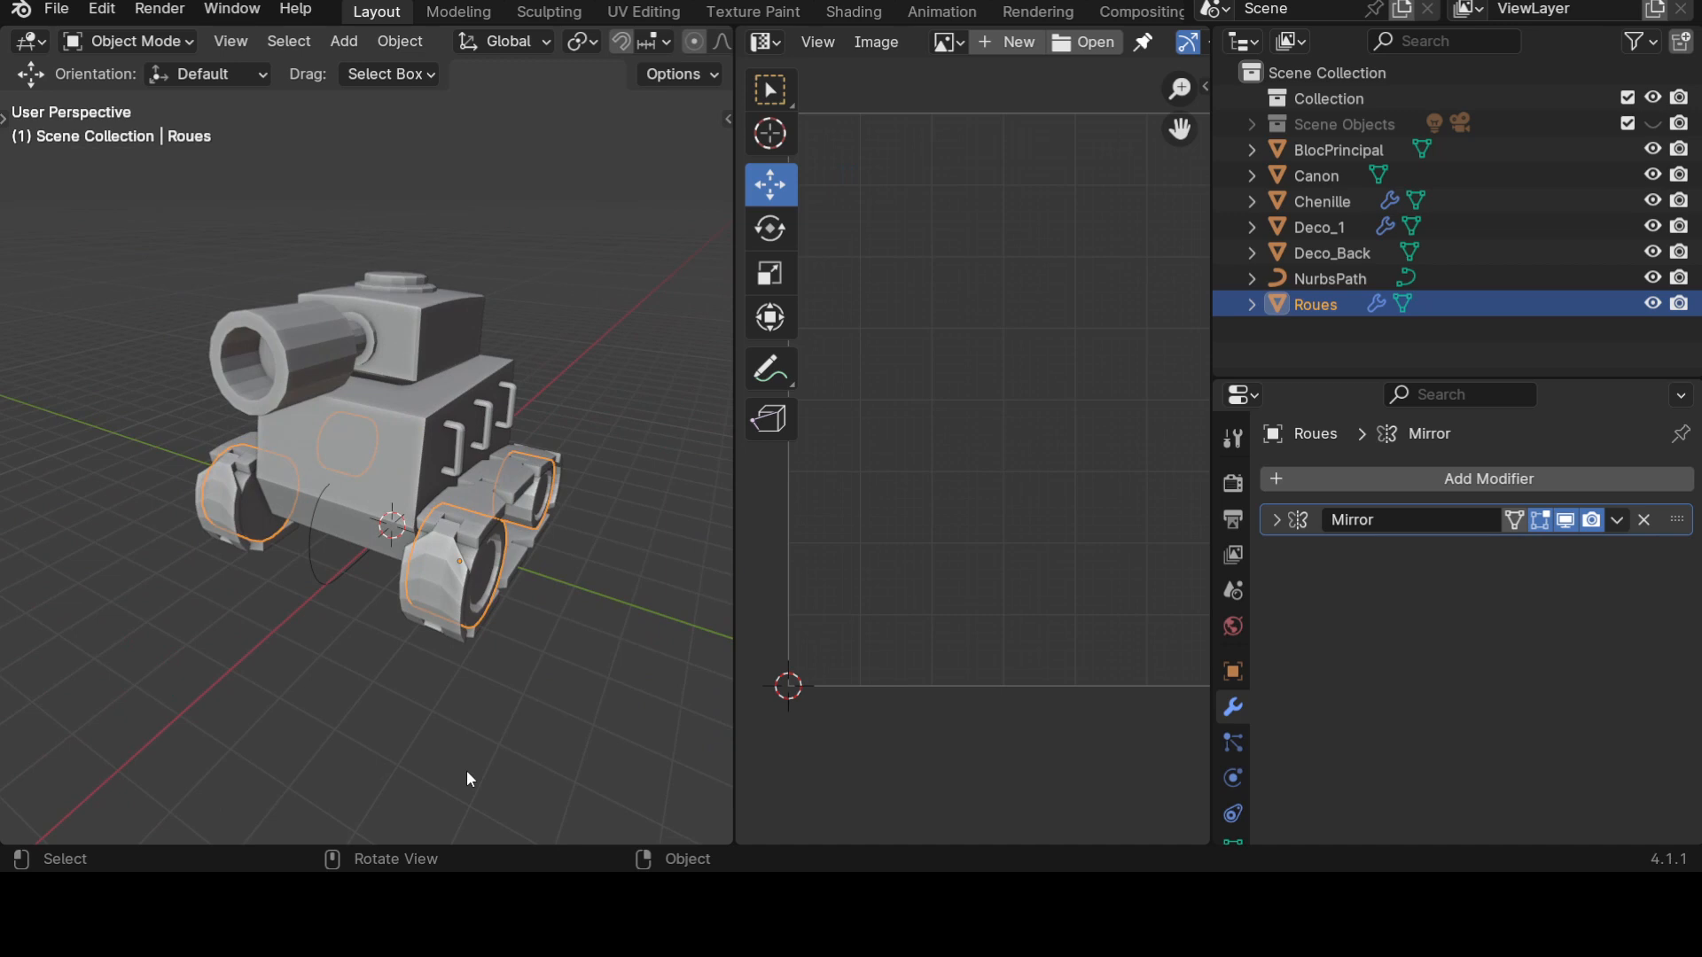
click(597, 753)
middle_drag(597, 754, 497, 713)
scroll(392, 733, up, 2)
scroll(392, 733, down, 3)
scroll(455, 688, up, 2)
click(443, 565)
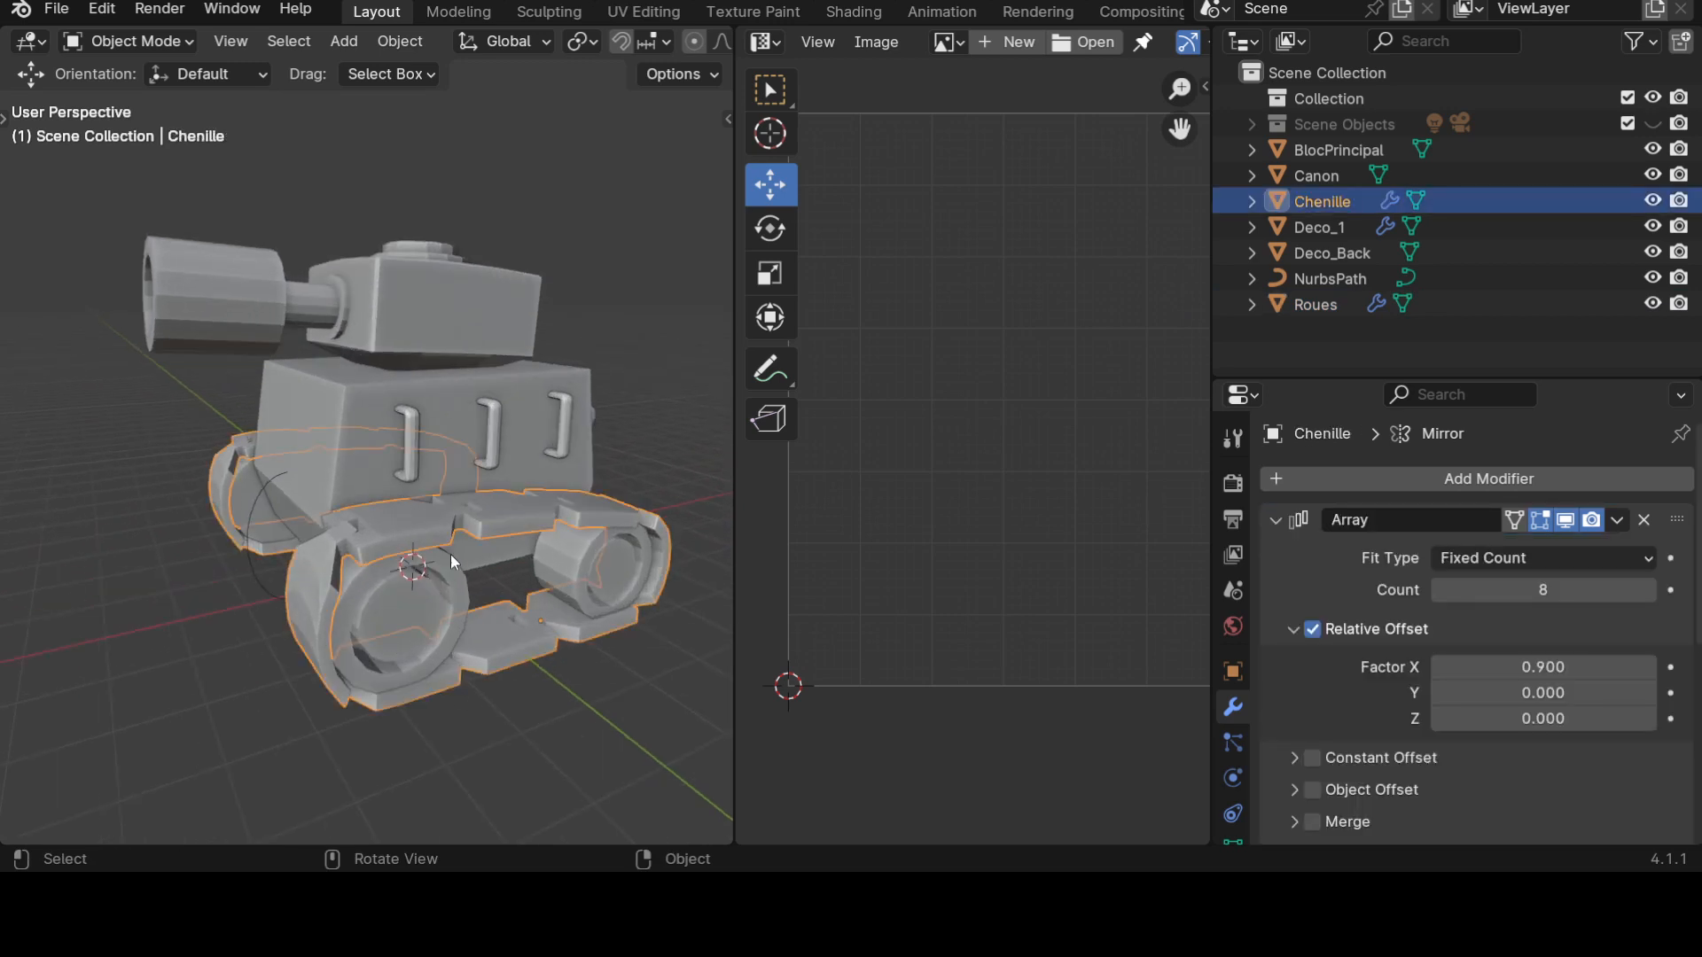
middle_drag(387, 535, 303, 686)
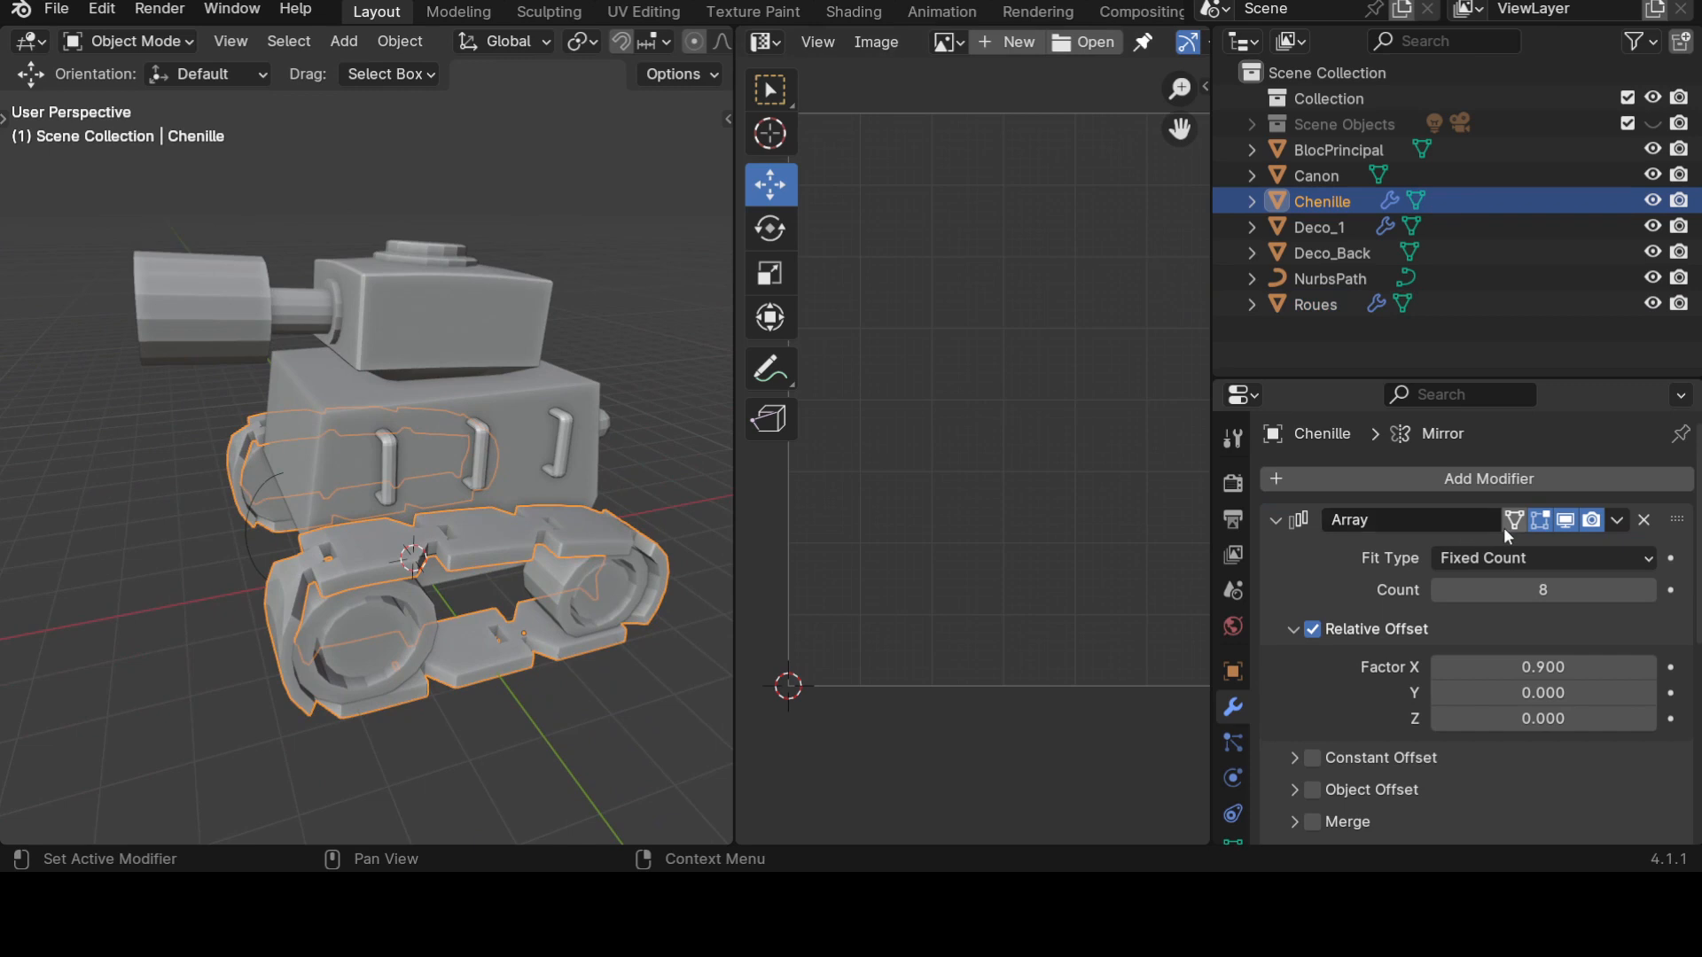
Collapse the track's modifier settings and turn off viewport display for its Array, Curve and Mirror modifiers.
click(1277, 521)
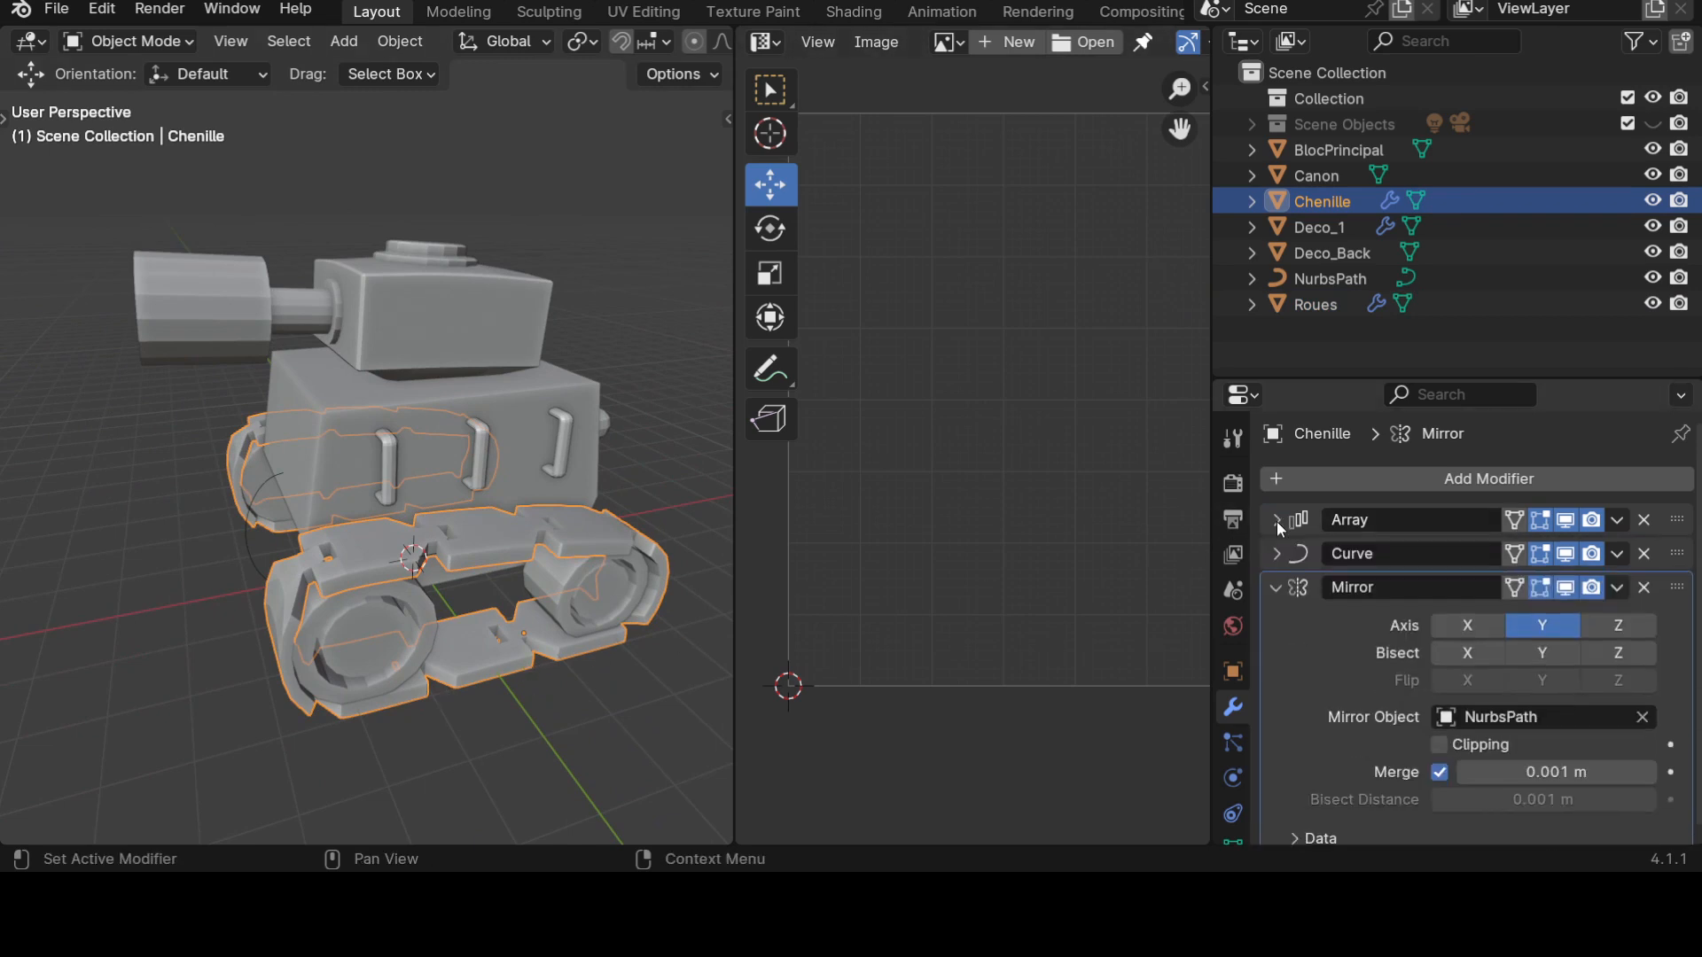
click(1274, 589)
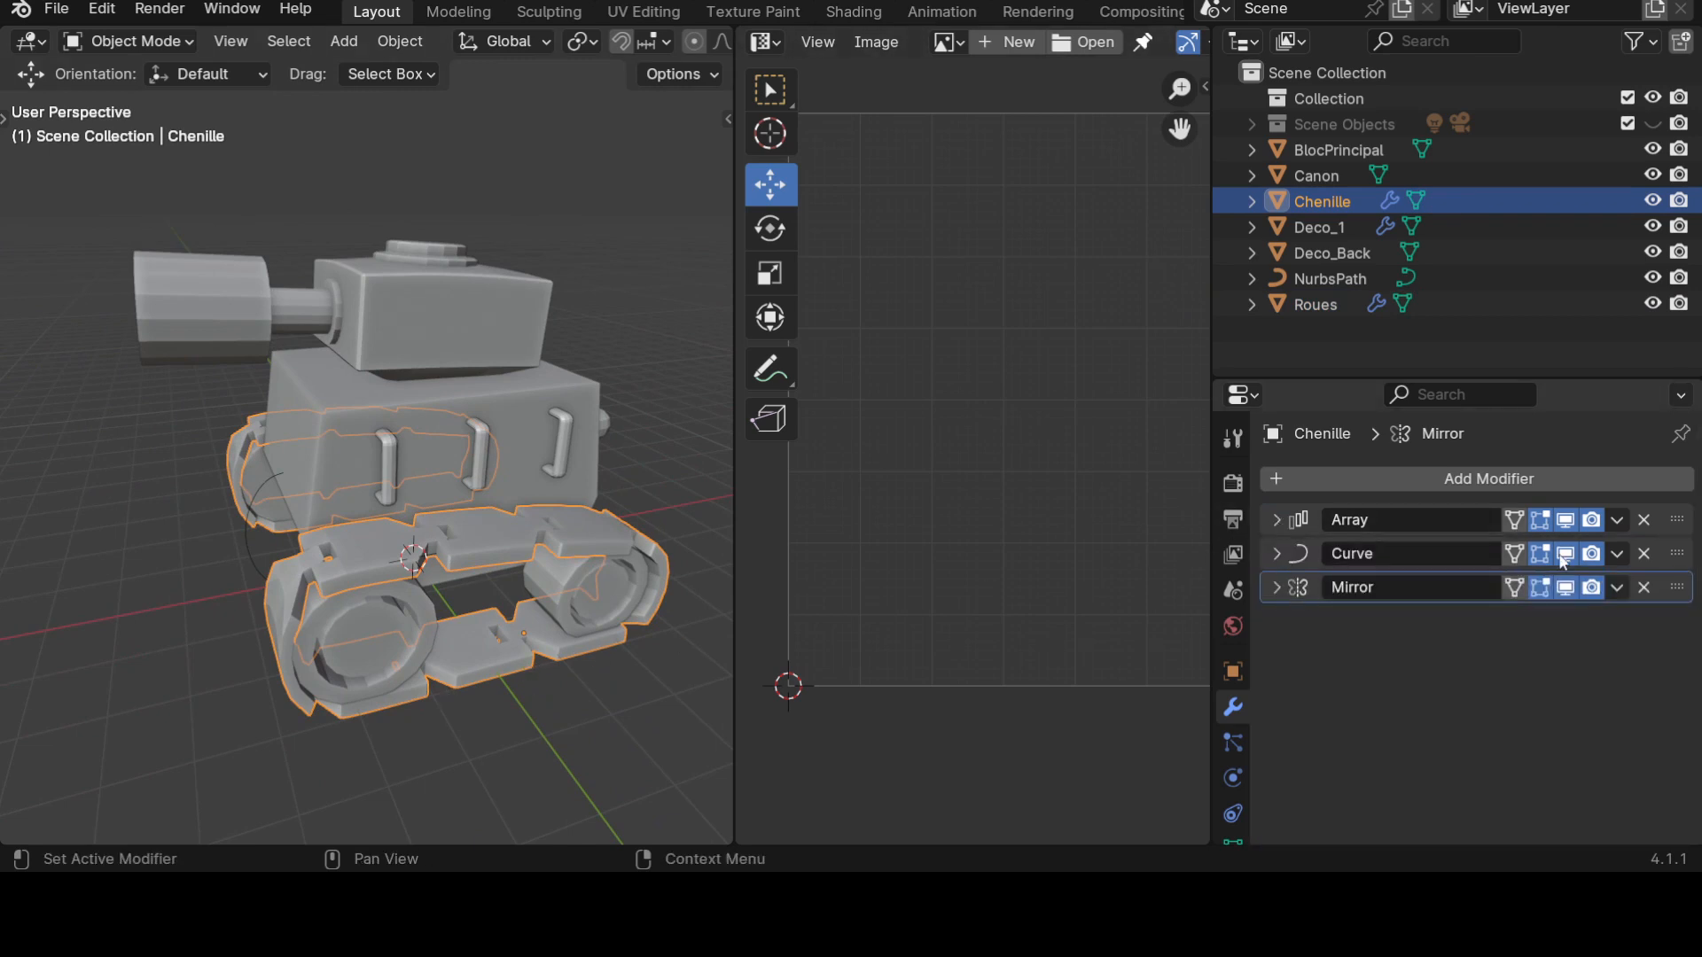
middle_drag(612, 687, 603, 690)
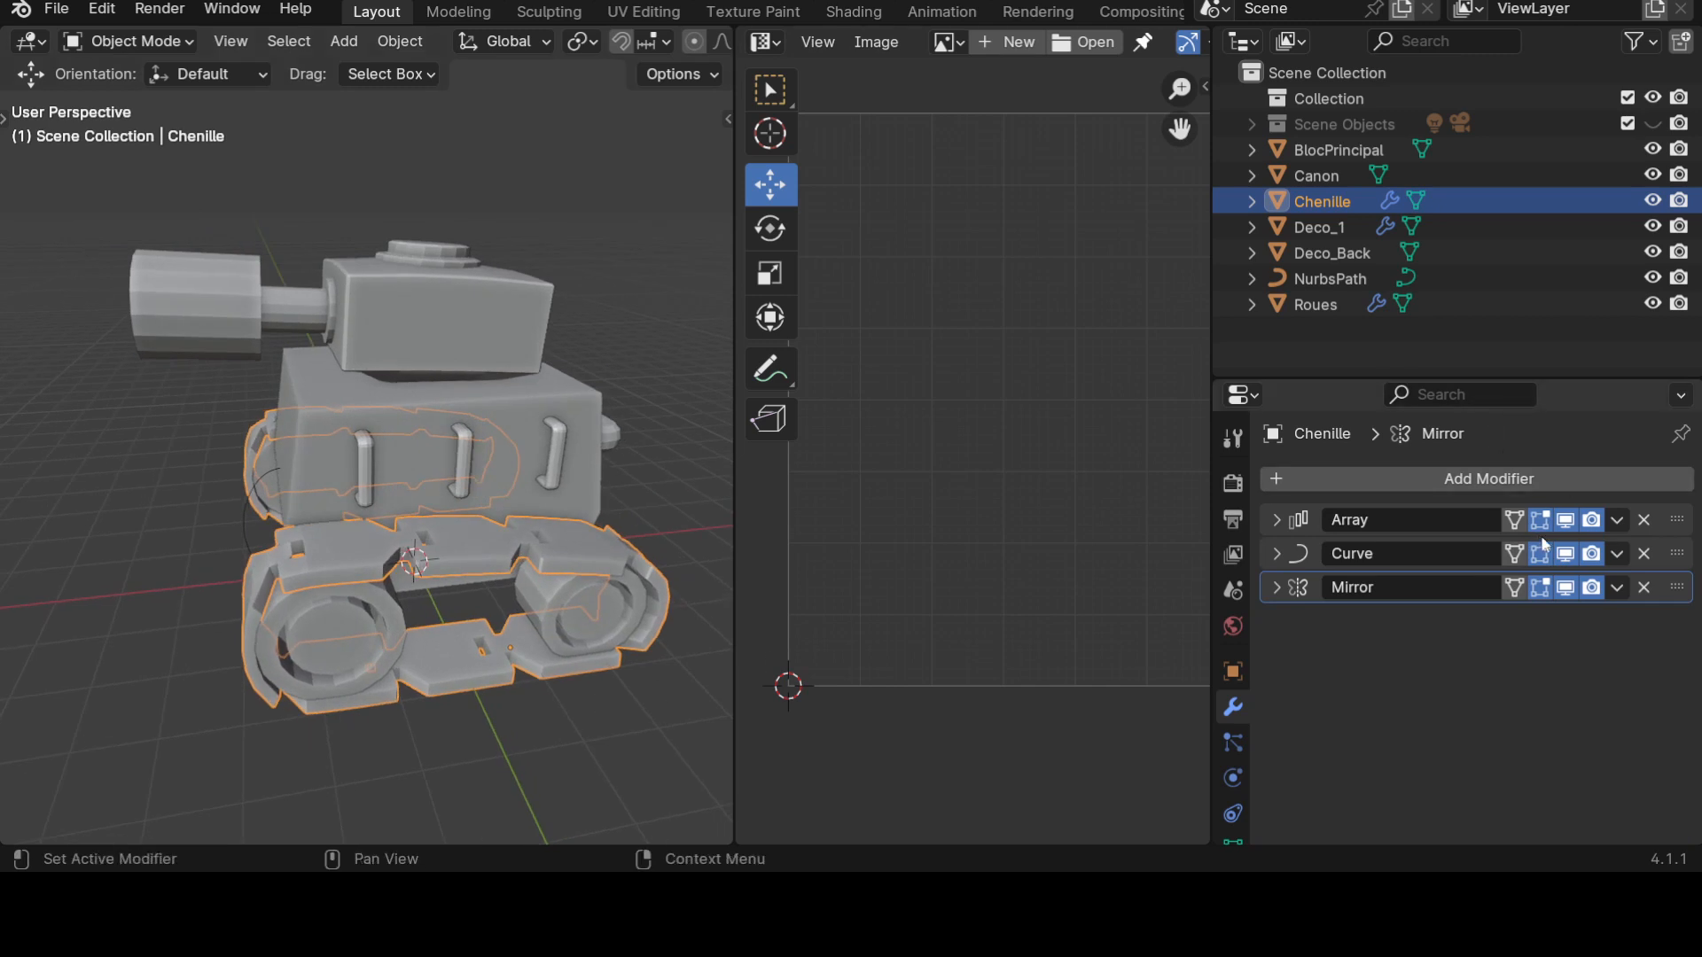
click(1566, 522)
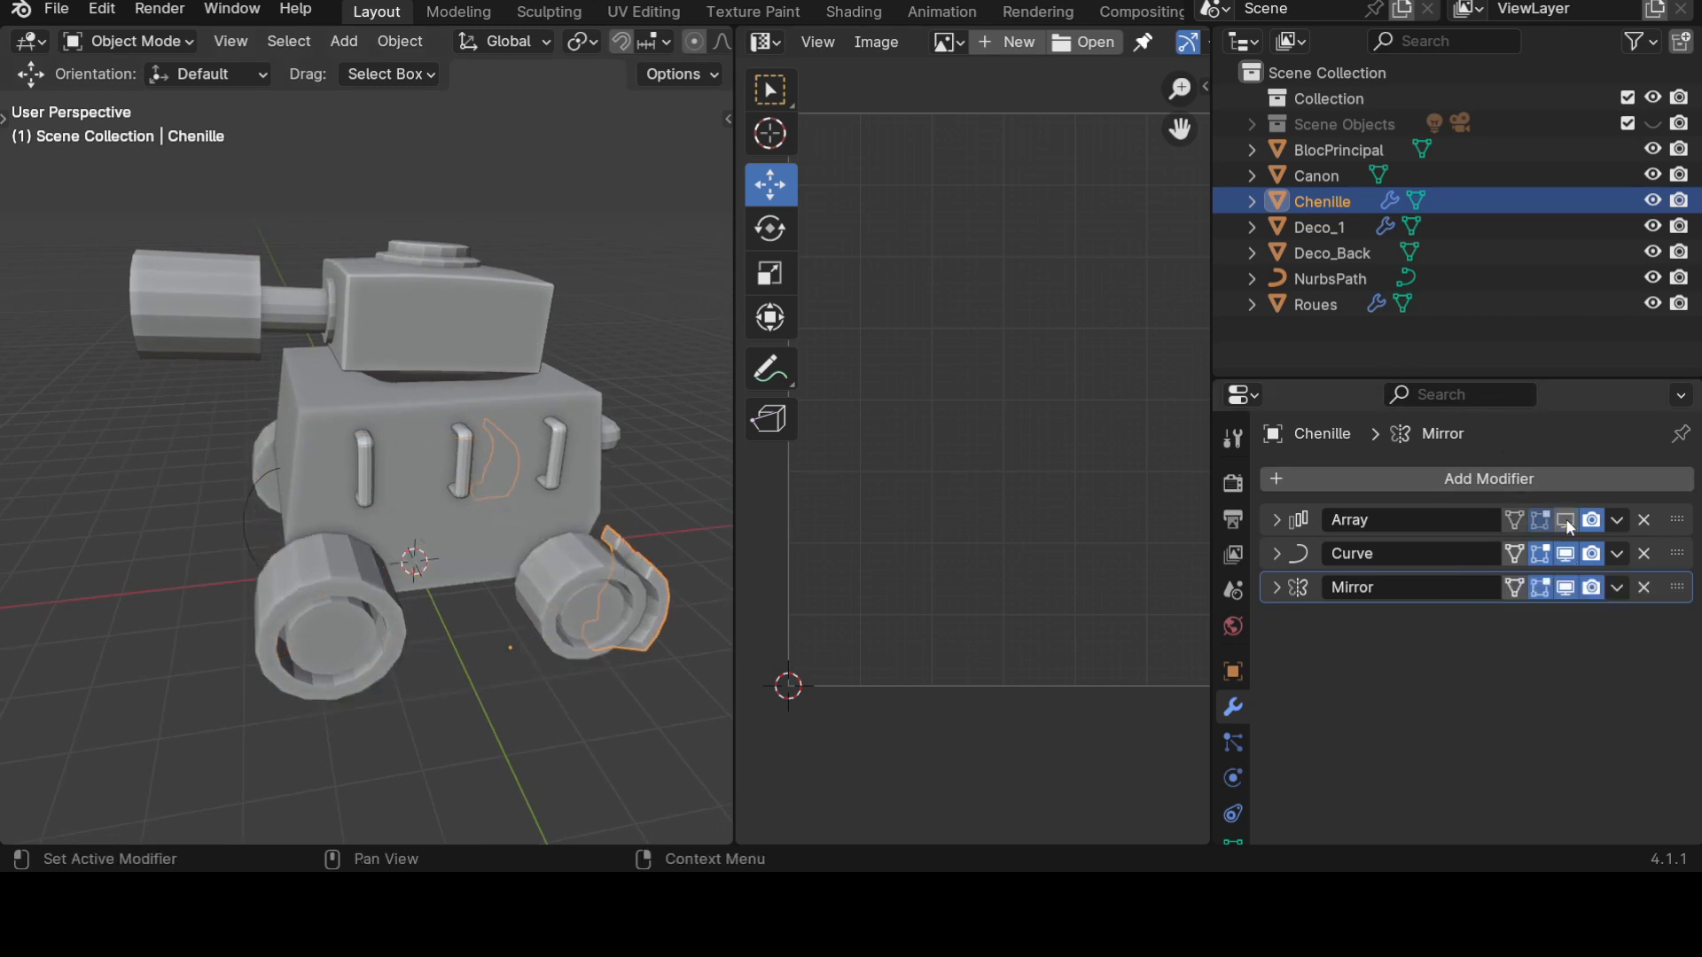
click(1565, 554)
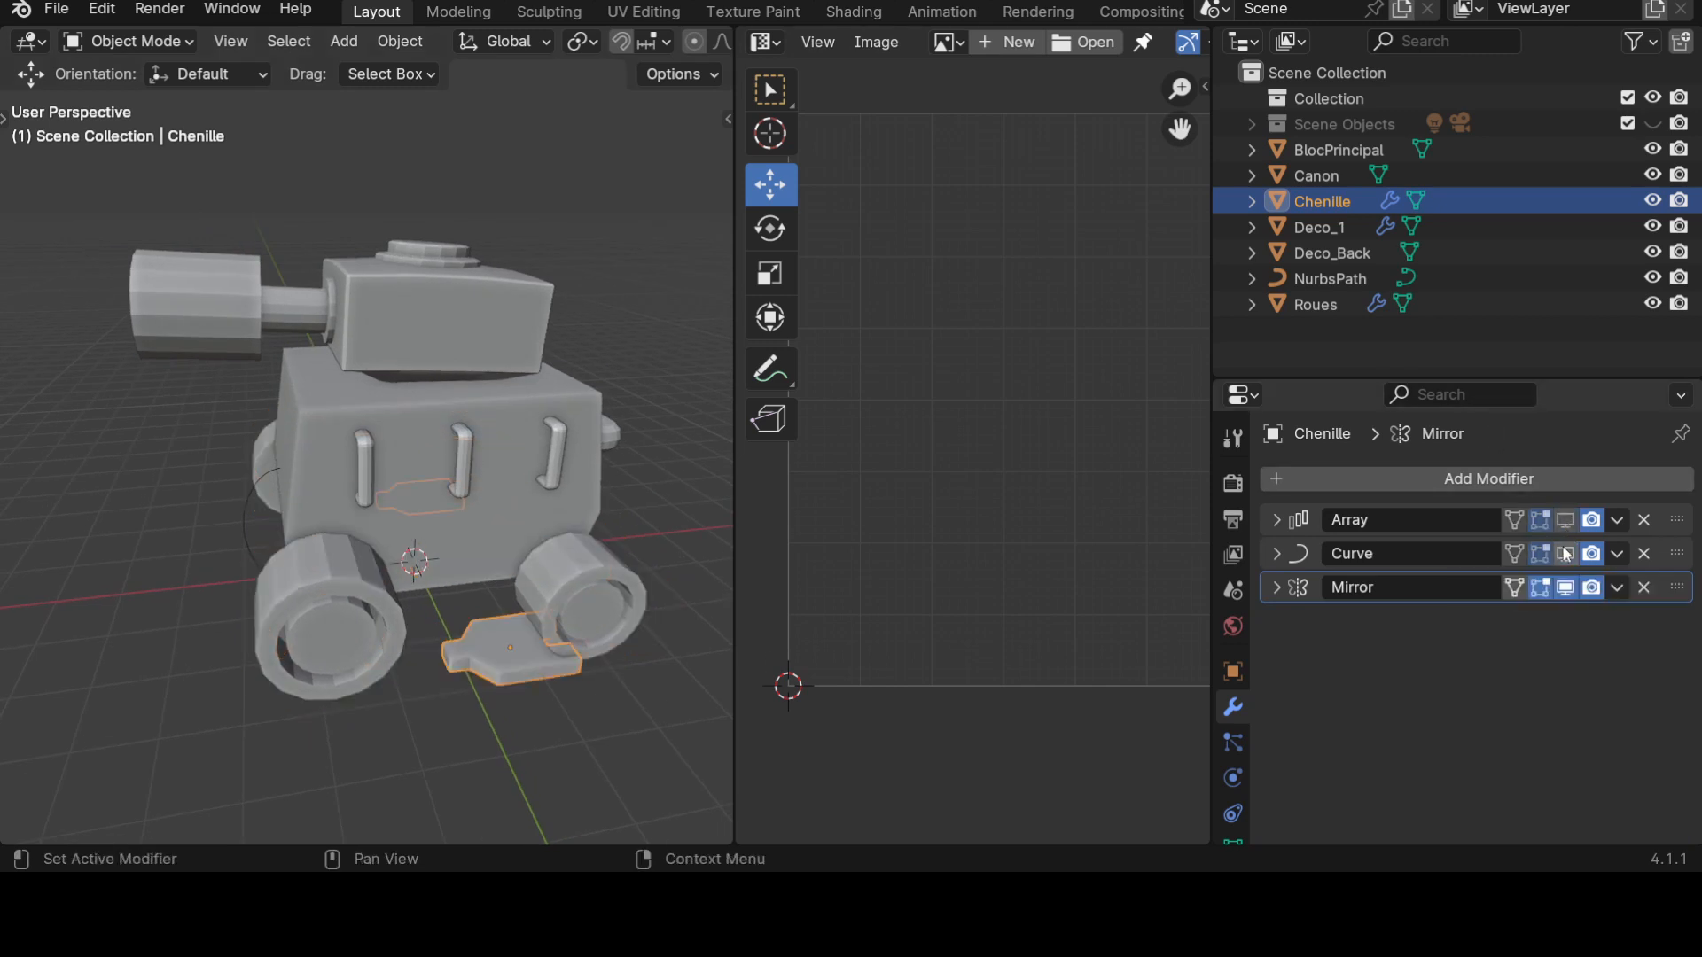
Isolate the single track link in local view and maximize the 3D viewport.
scroll(631, 689, up, 5)
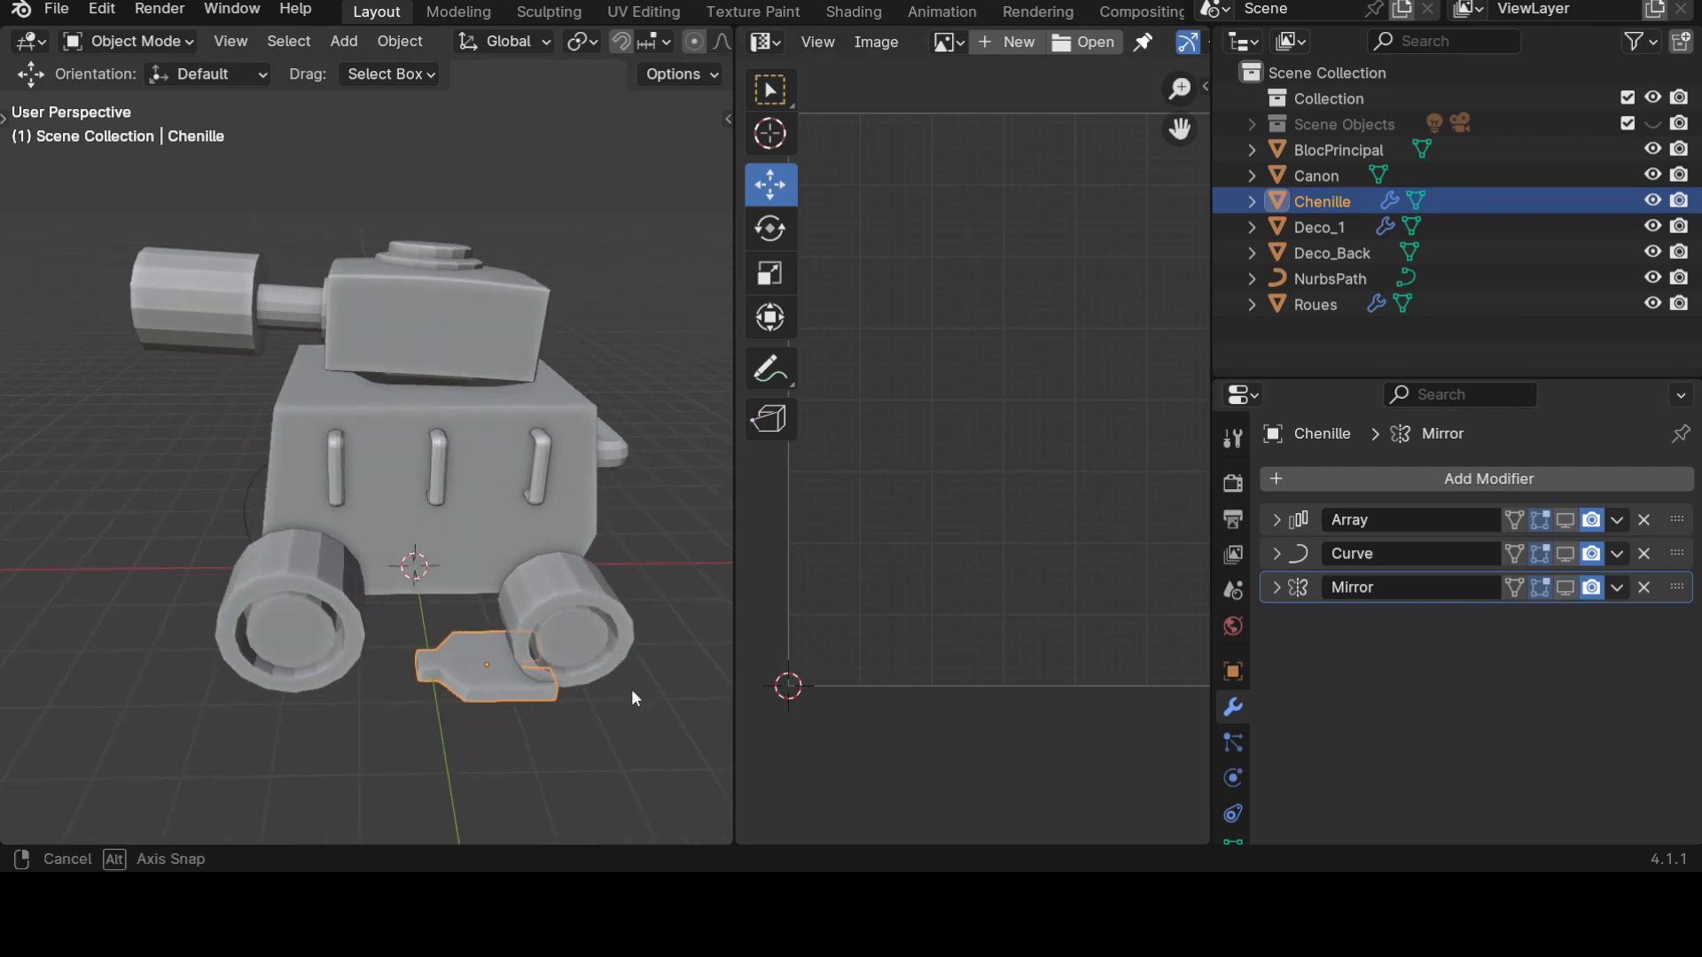
shift+middle_drag(596, 658, 468, 663)
scroll(528, 614, down, 4)
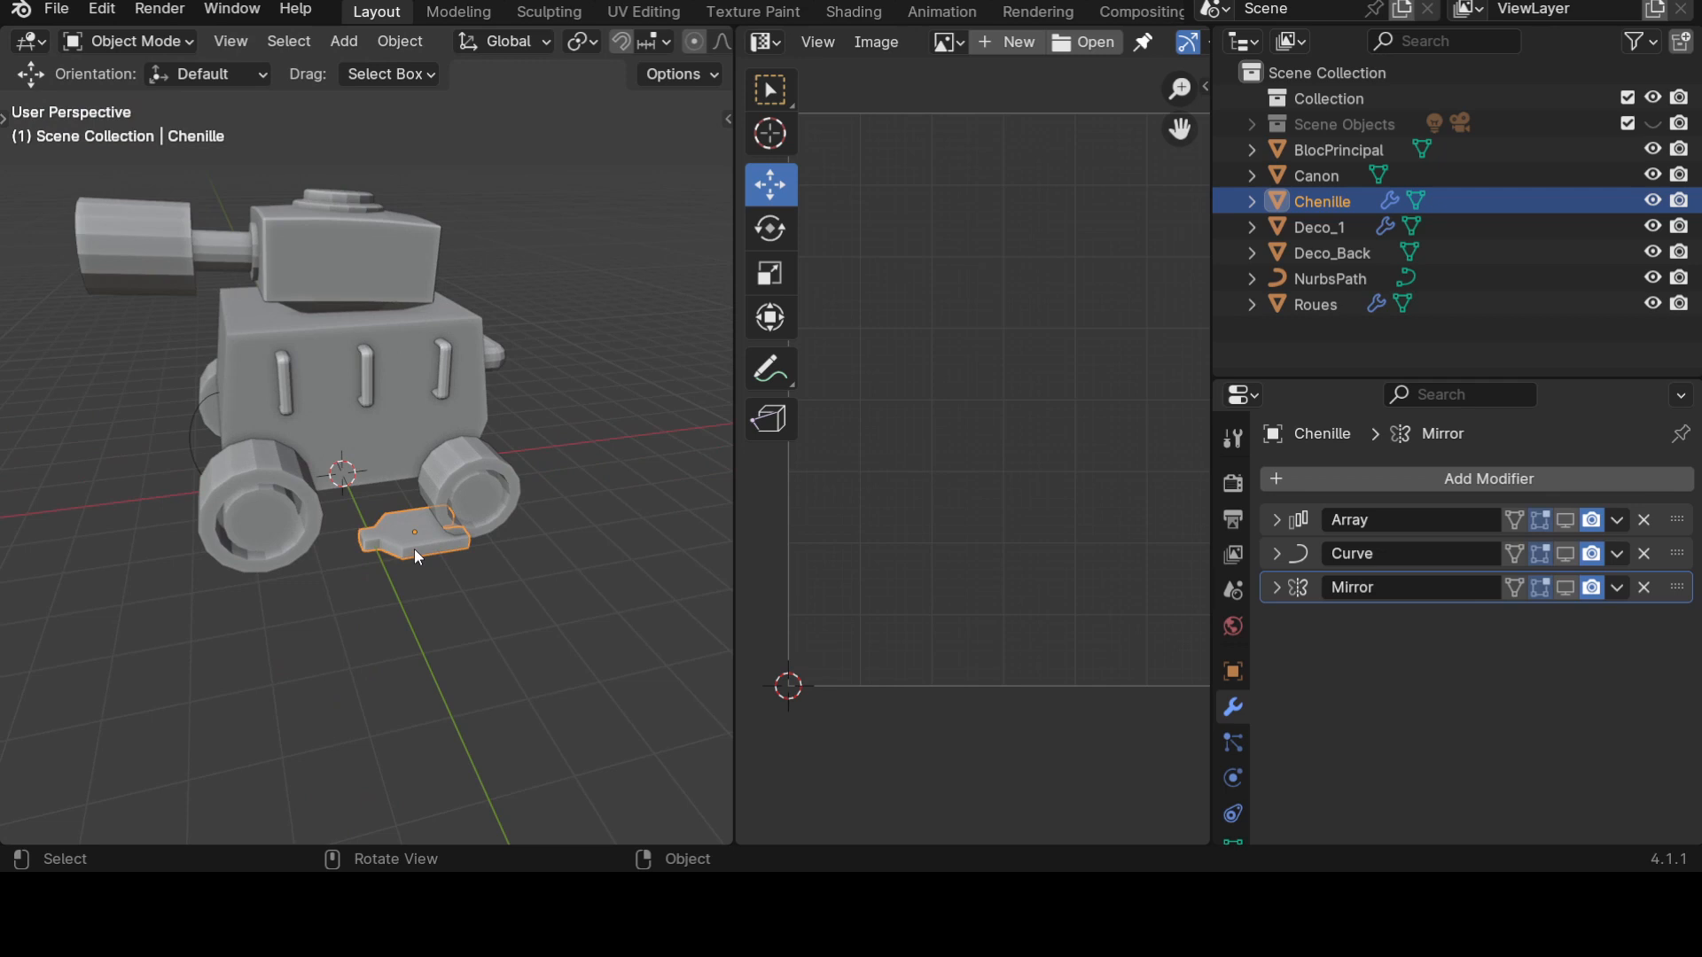
key(KP_Divide)
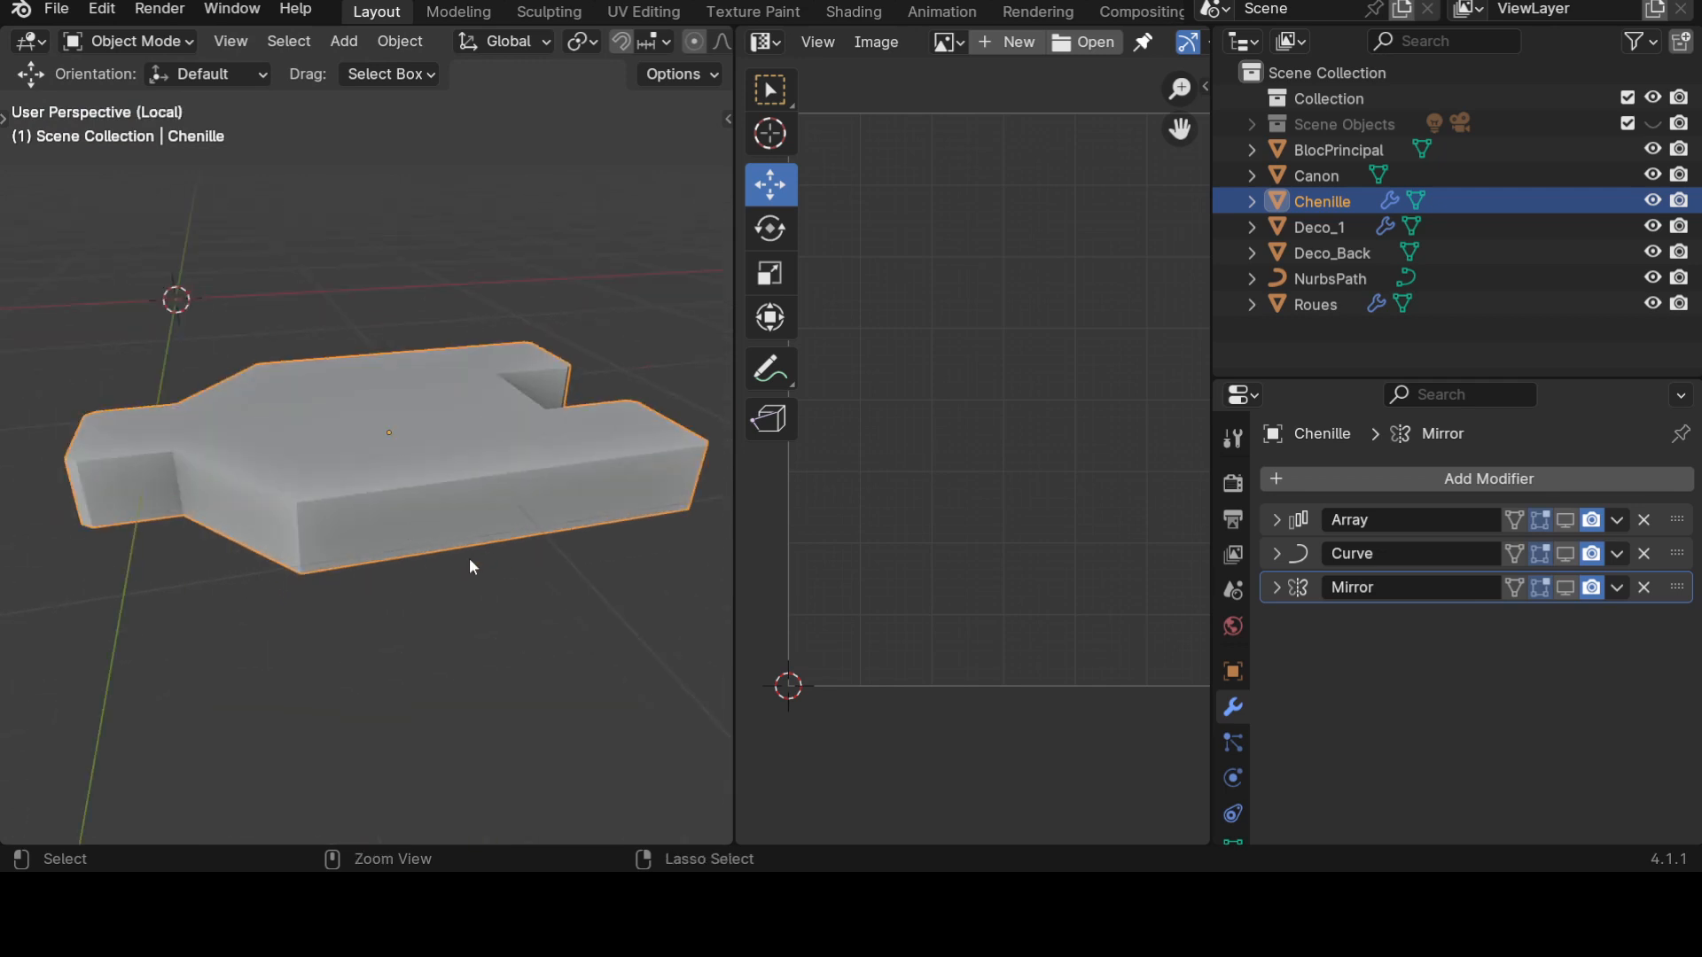
key(ctrl+space)
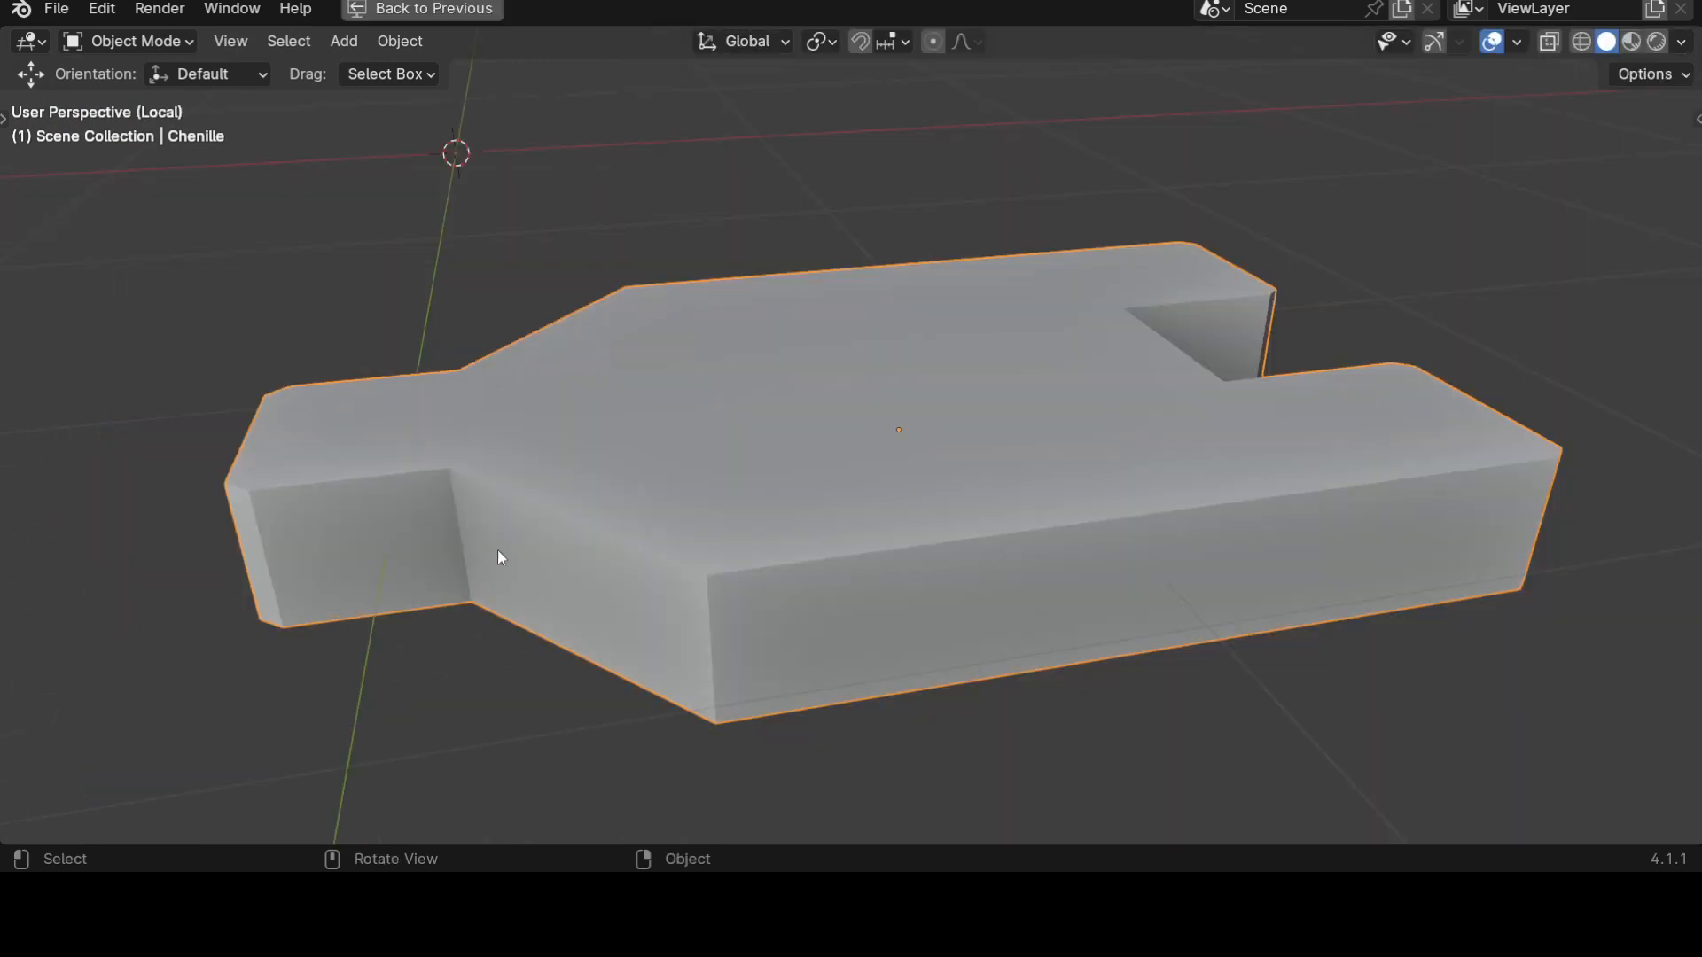
Open the track link in Edit Mode and clear its selection, ready for choosing seam edges.
scroll(497, 550, down, 3)
middle_drag(693, 503, 672, 594)
key(Tab)
middle_drag(665, 676, 705, 483)
click(1042, 604)
middle_drag(1042, 605, 966, 630)
middle_drag(617, 489, 728, 545)
middle_drag(734, 394, 1021, 542)
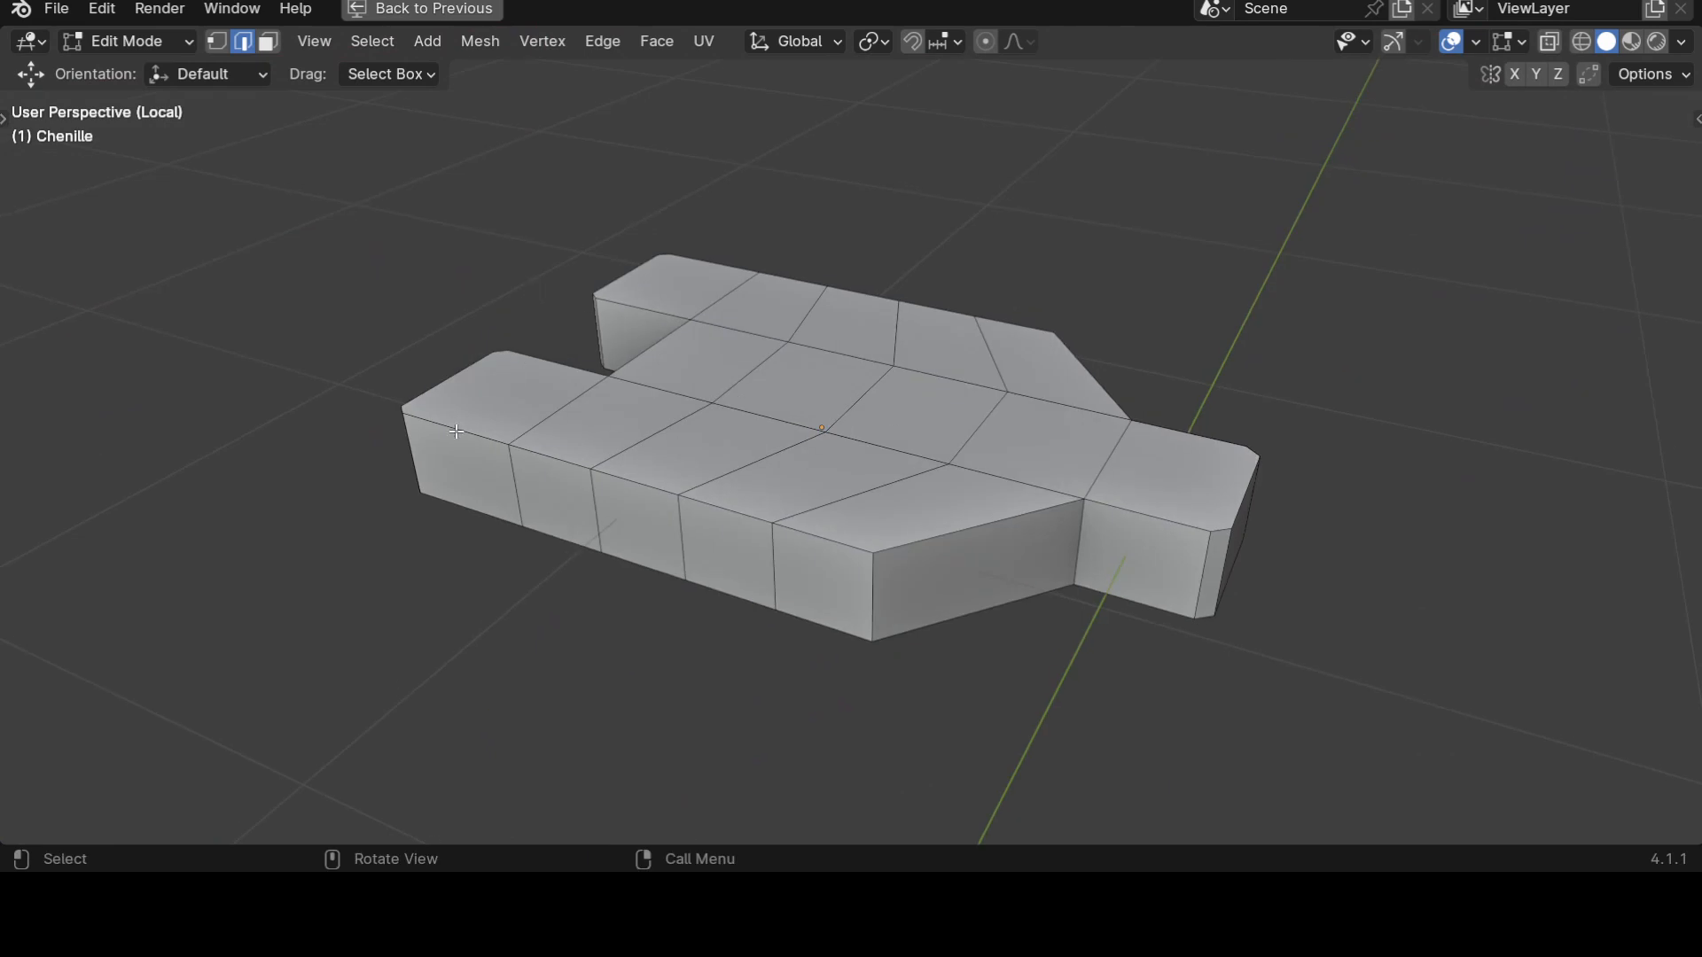
Mark a seam along the full outline of the track link's upper face, including the notch between the forks.
key(shift)
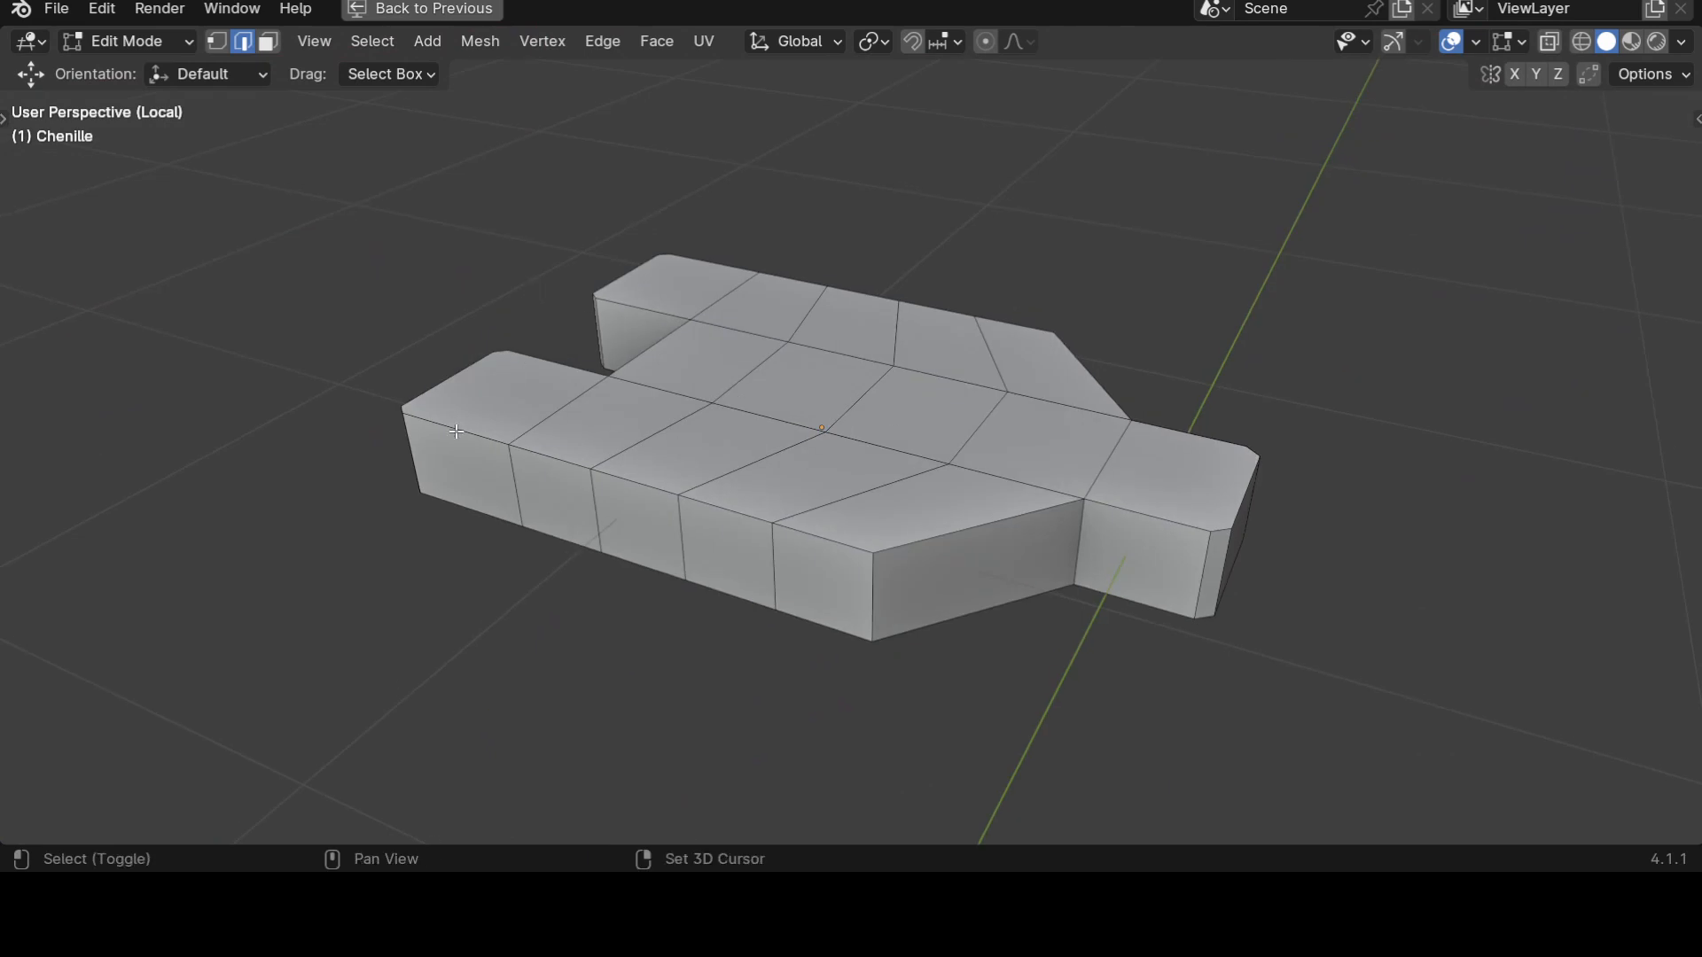
key(alt)
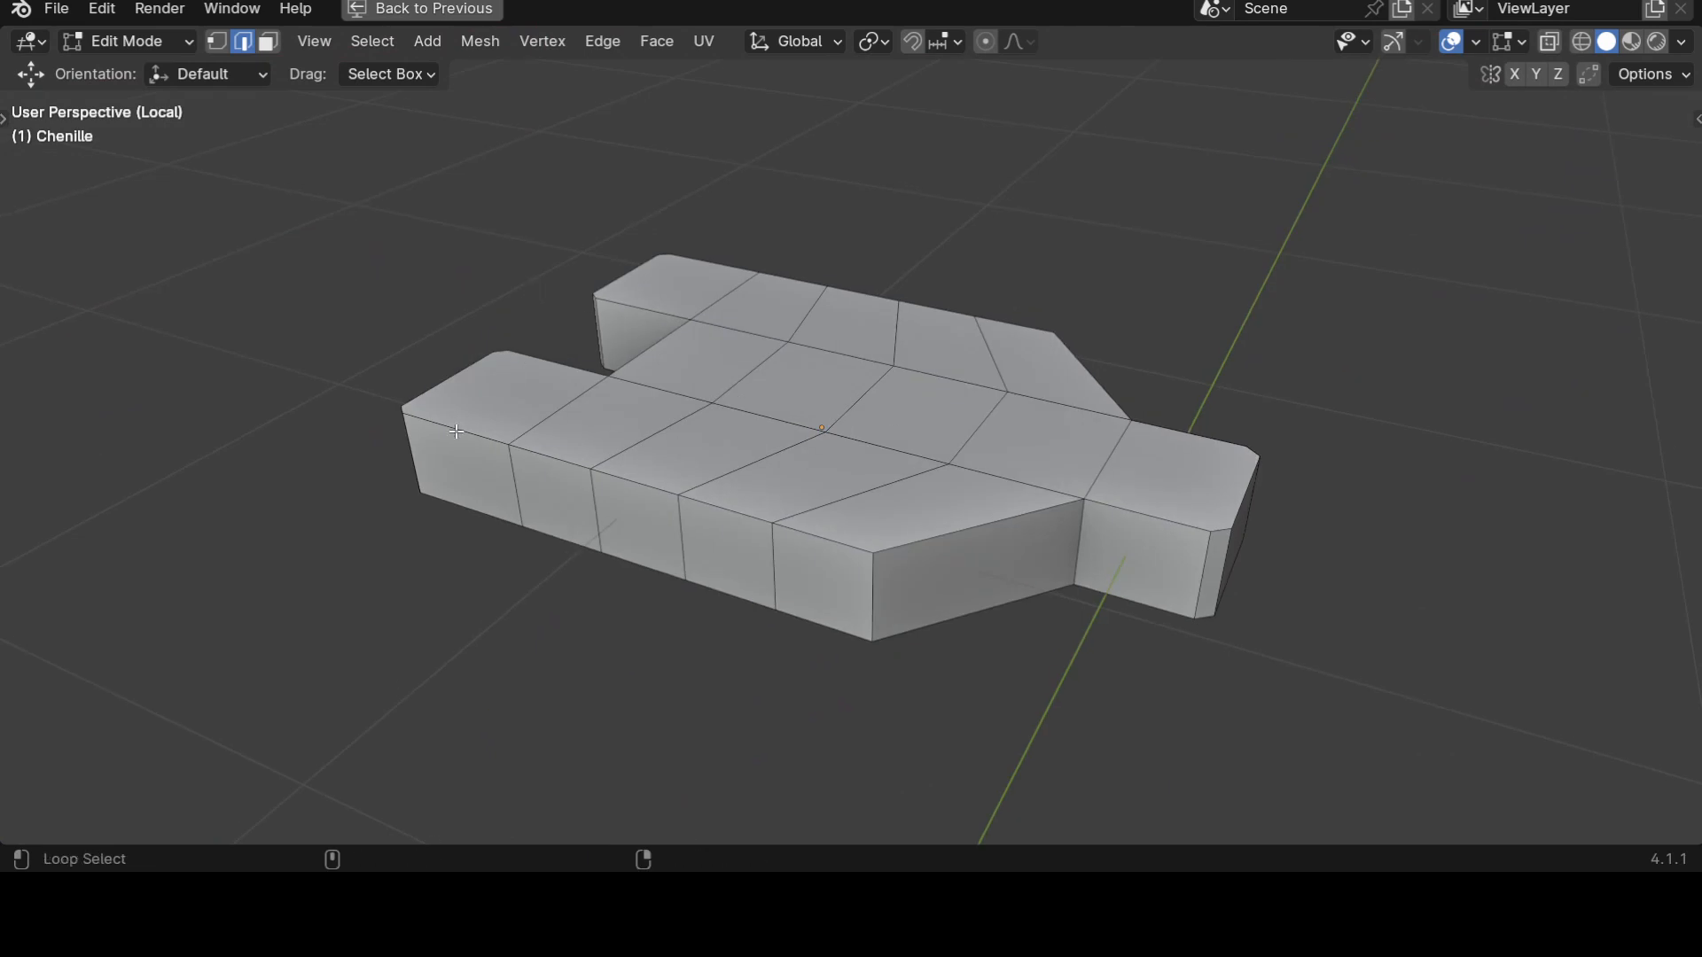
alt+click(457, 431)
alt+shift+click(549, 463)
alt+shift+click(962, 536)
middle_drag(1315, 588, 874, 592)
alt+shift+click(833, 559)
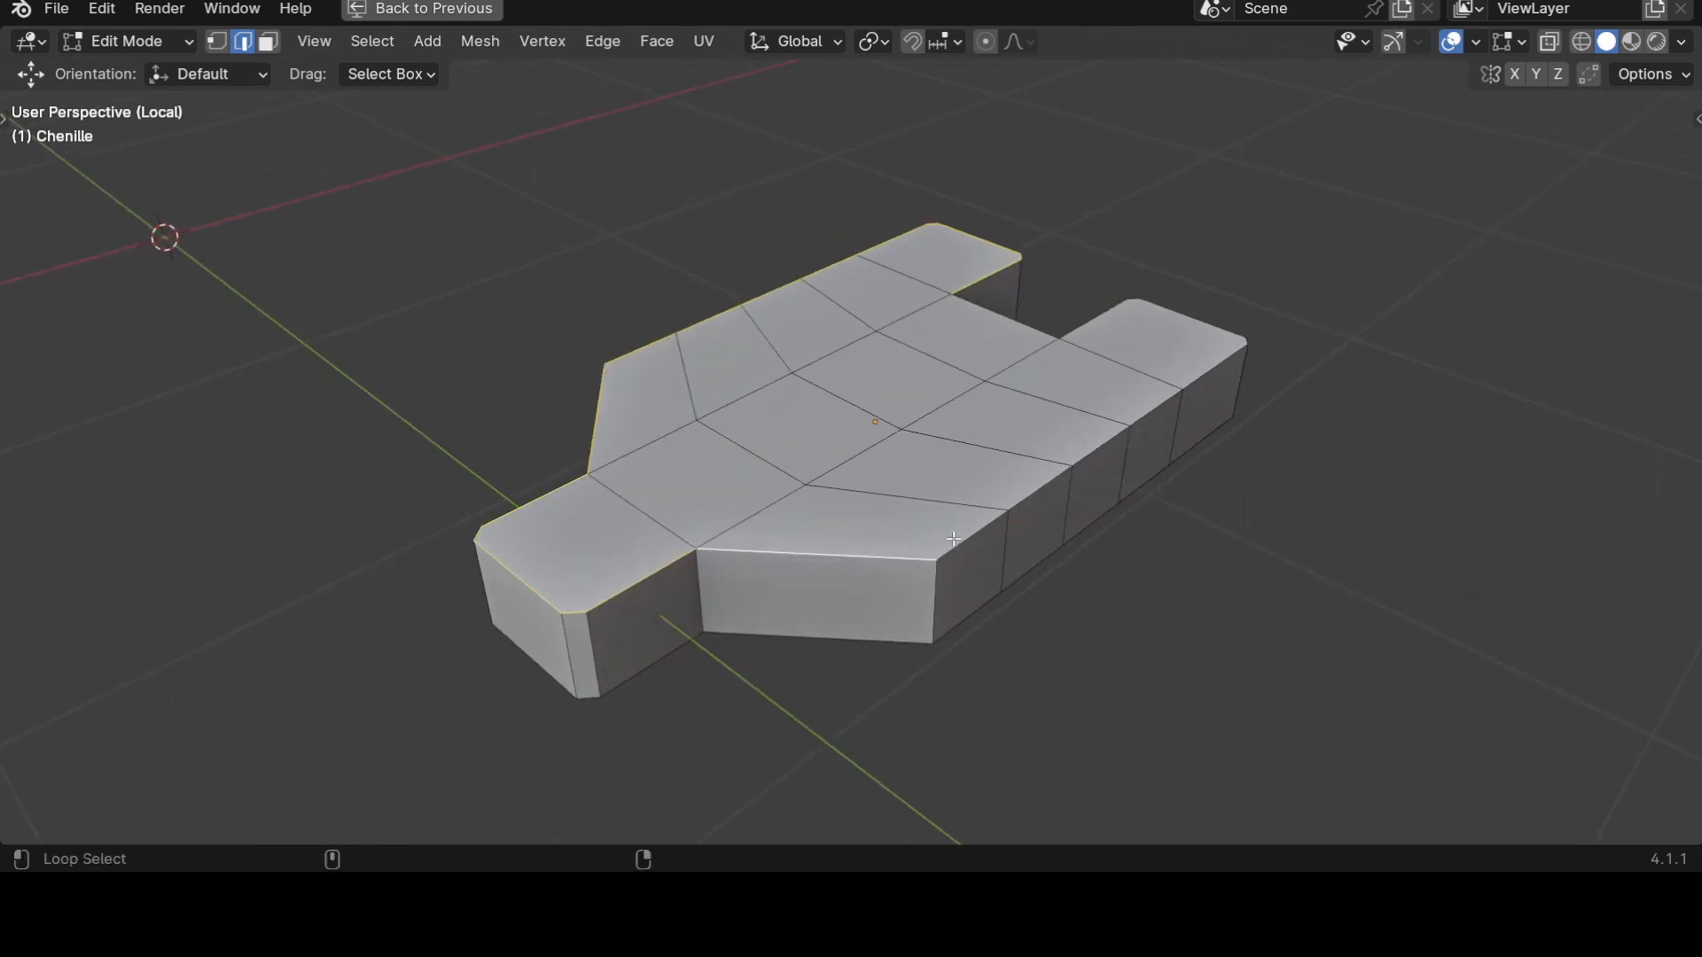
middle_drag(1185, 559, 970, 726)
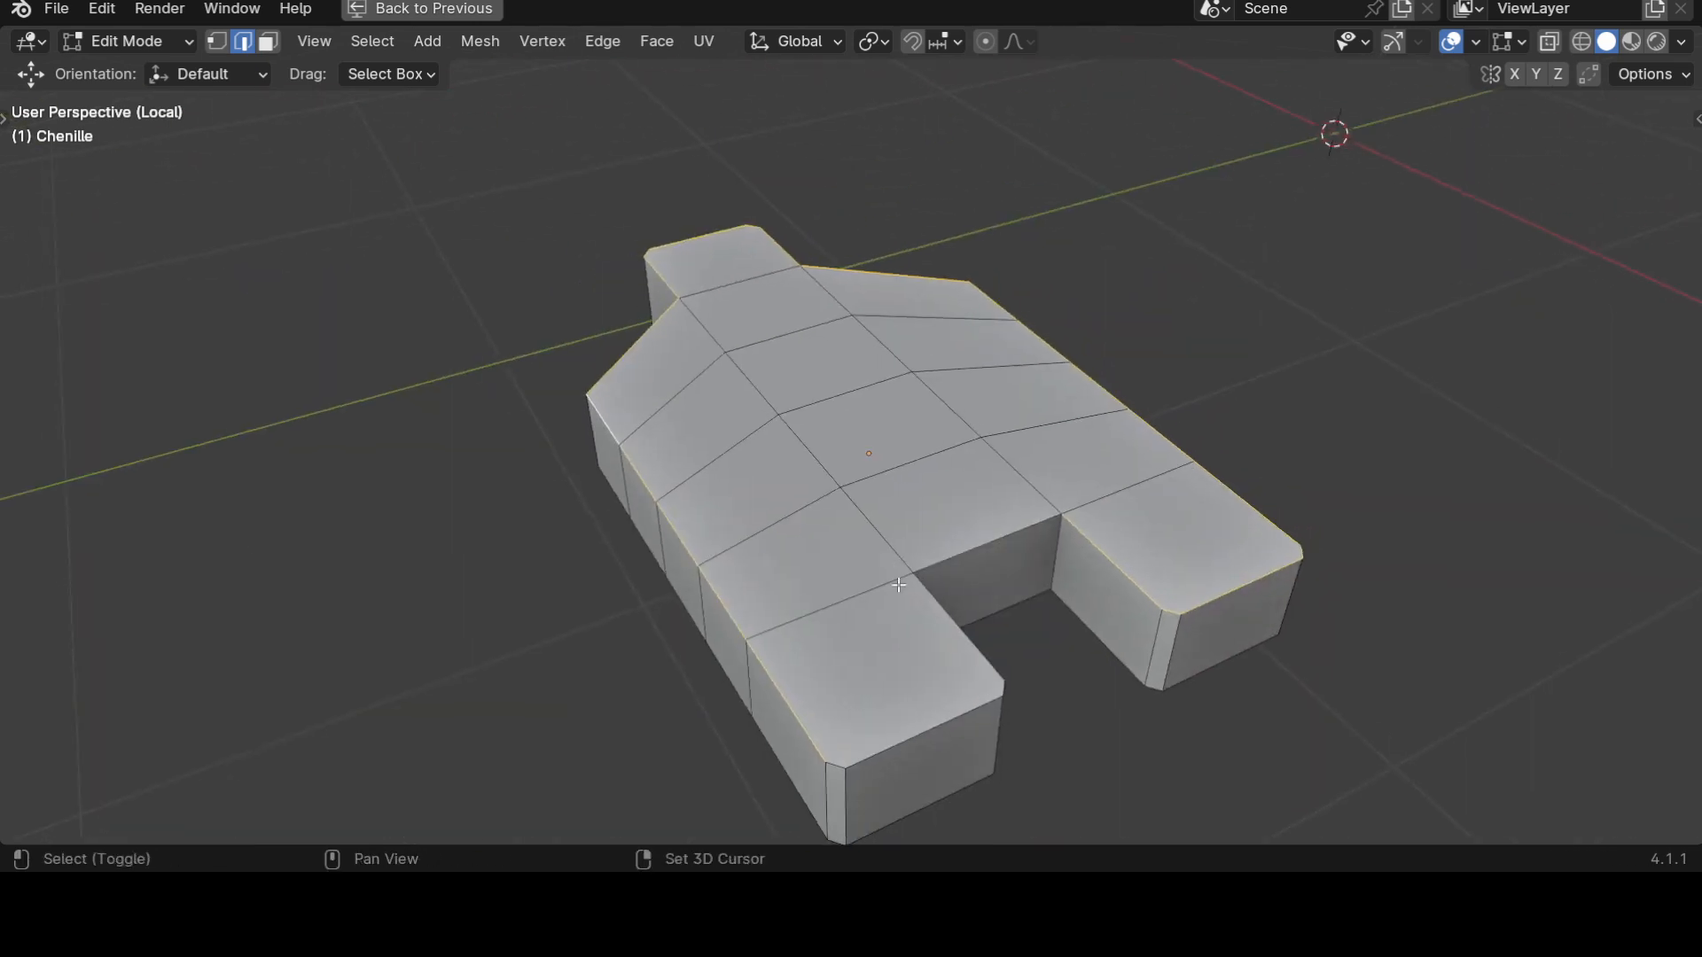
middle_drag(1093, 741, 984, 712)
middle_drag(739, 527, 946, 539)
middle_drag(790, 592, 873, 640)
key(ctrl)
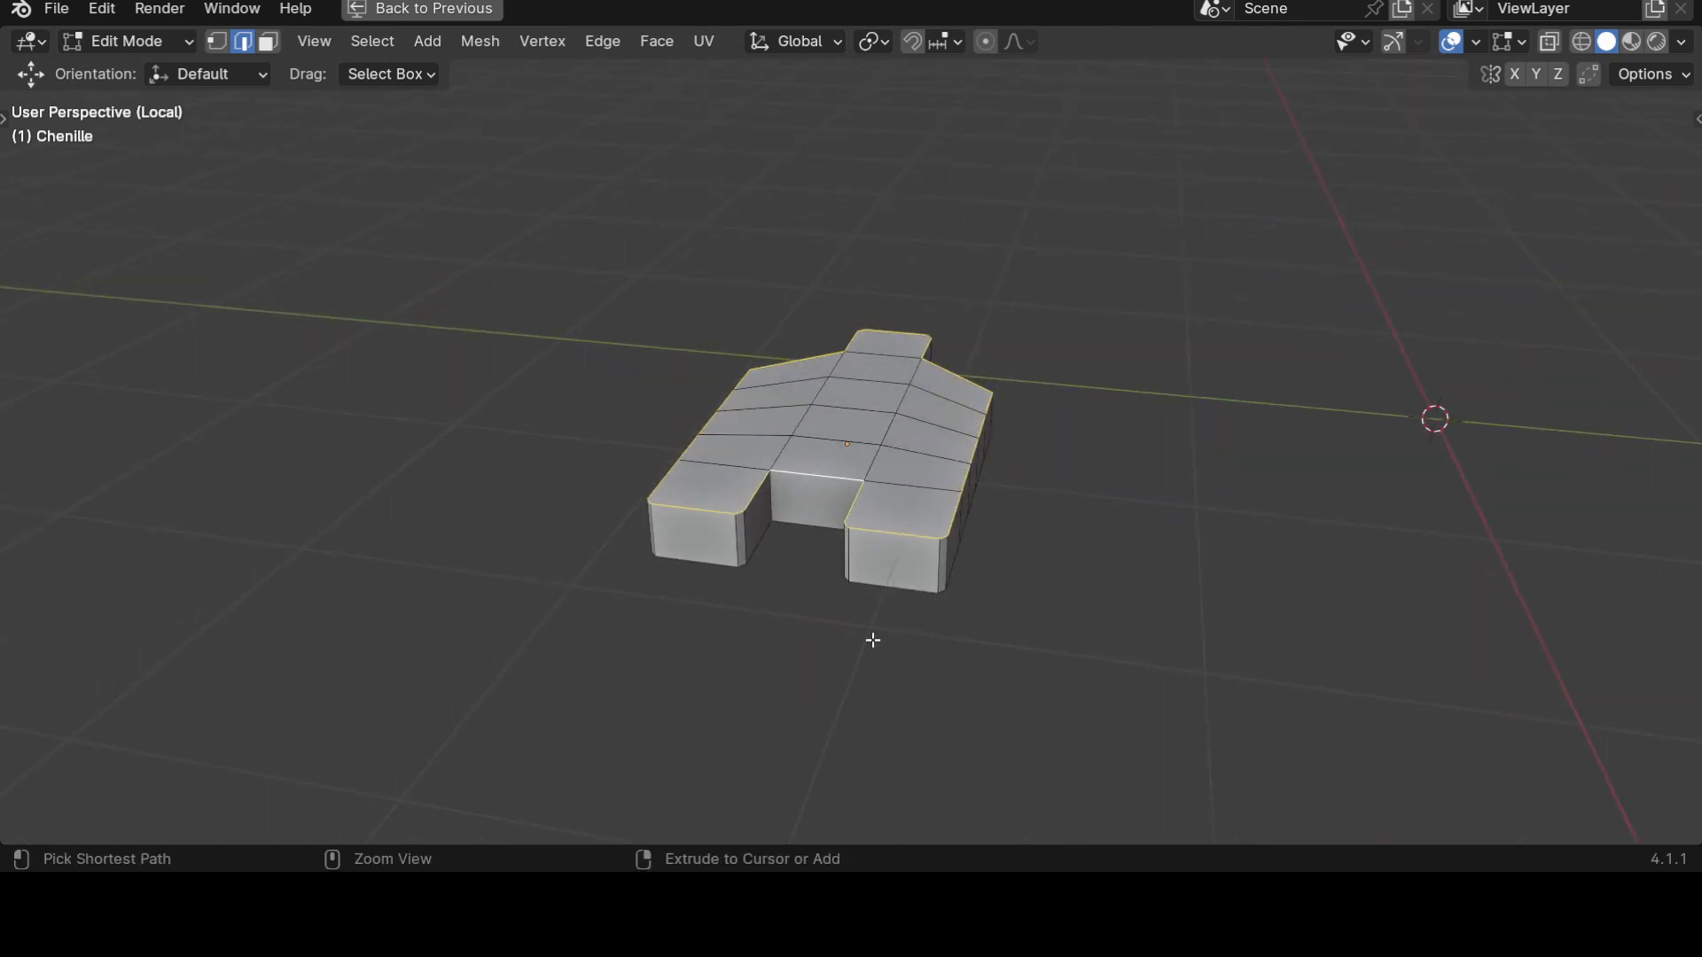
key(ctrl+e)
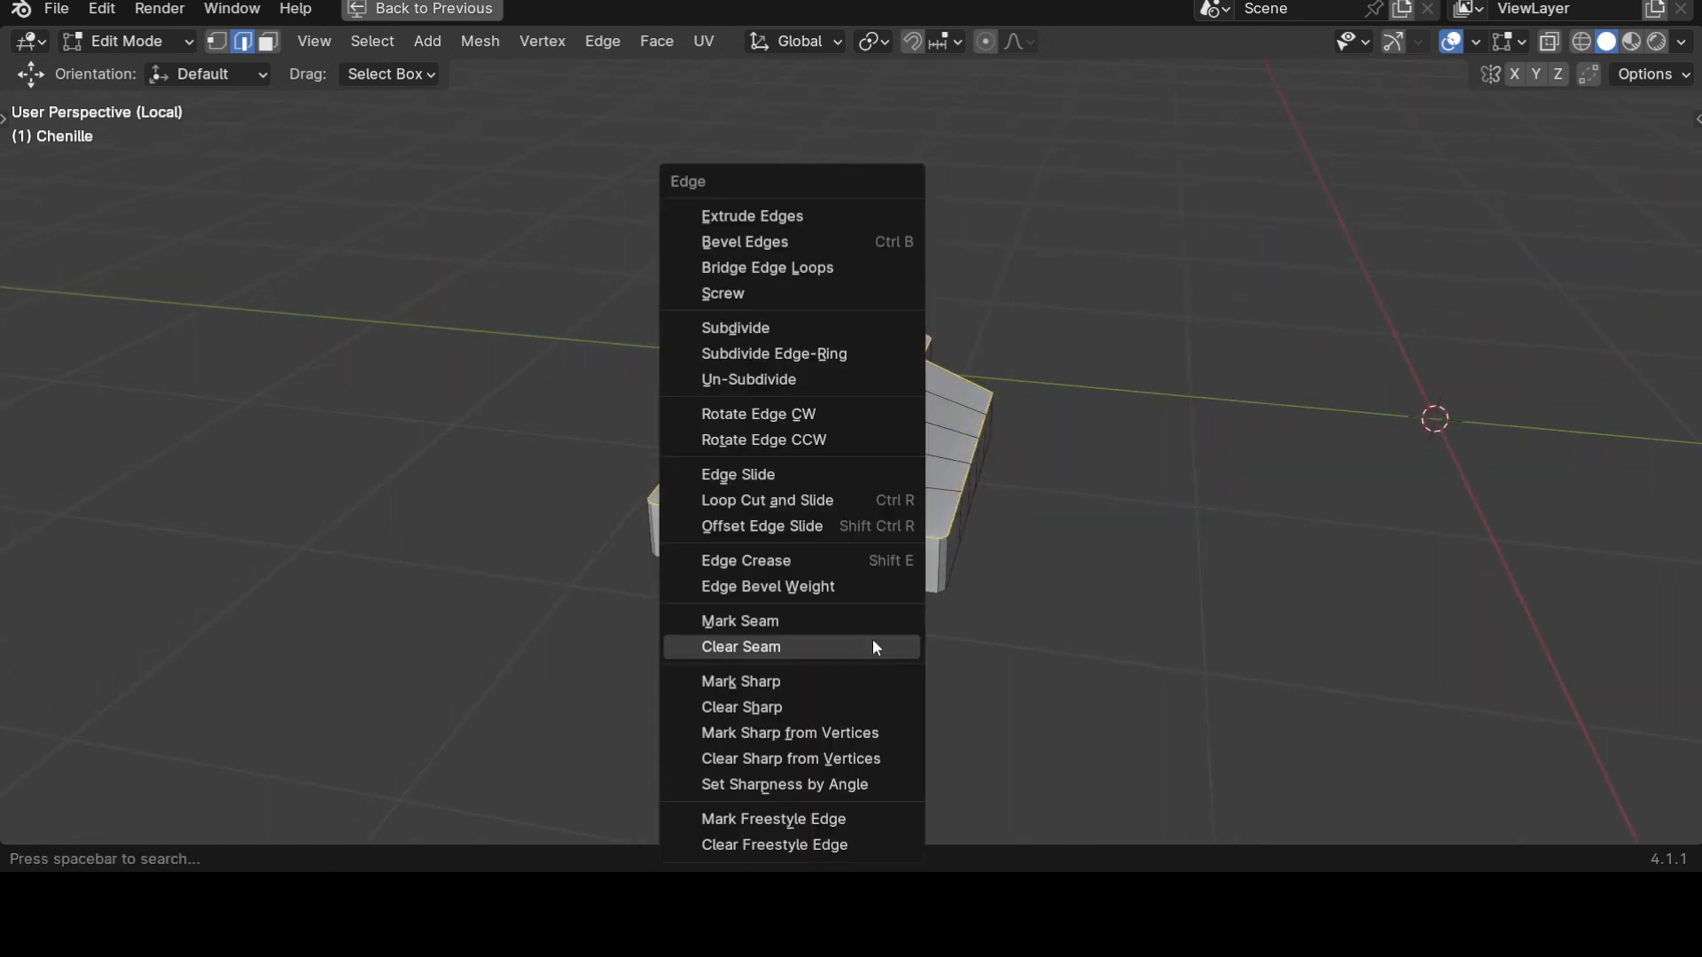
click(867, 622)
Return to the split layout and unwrap the entire track link mesh.
middle_drag(818, 638, 1007, 642)
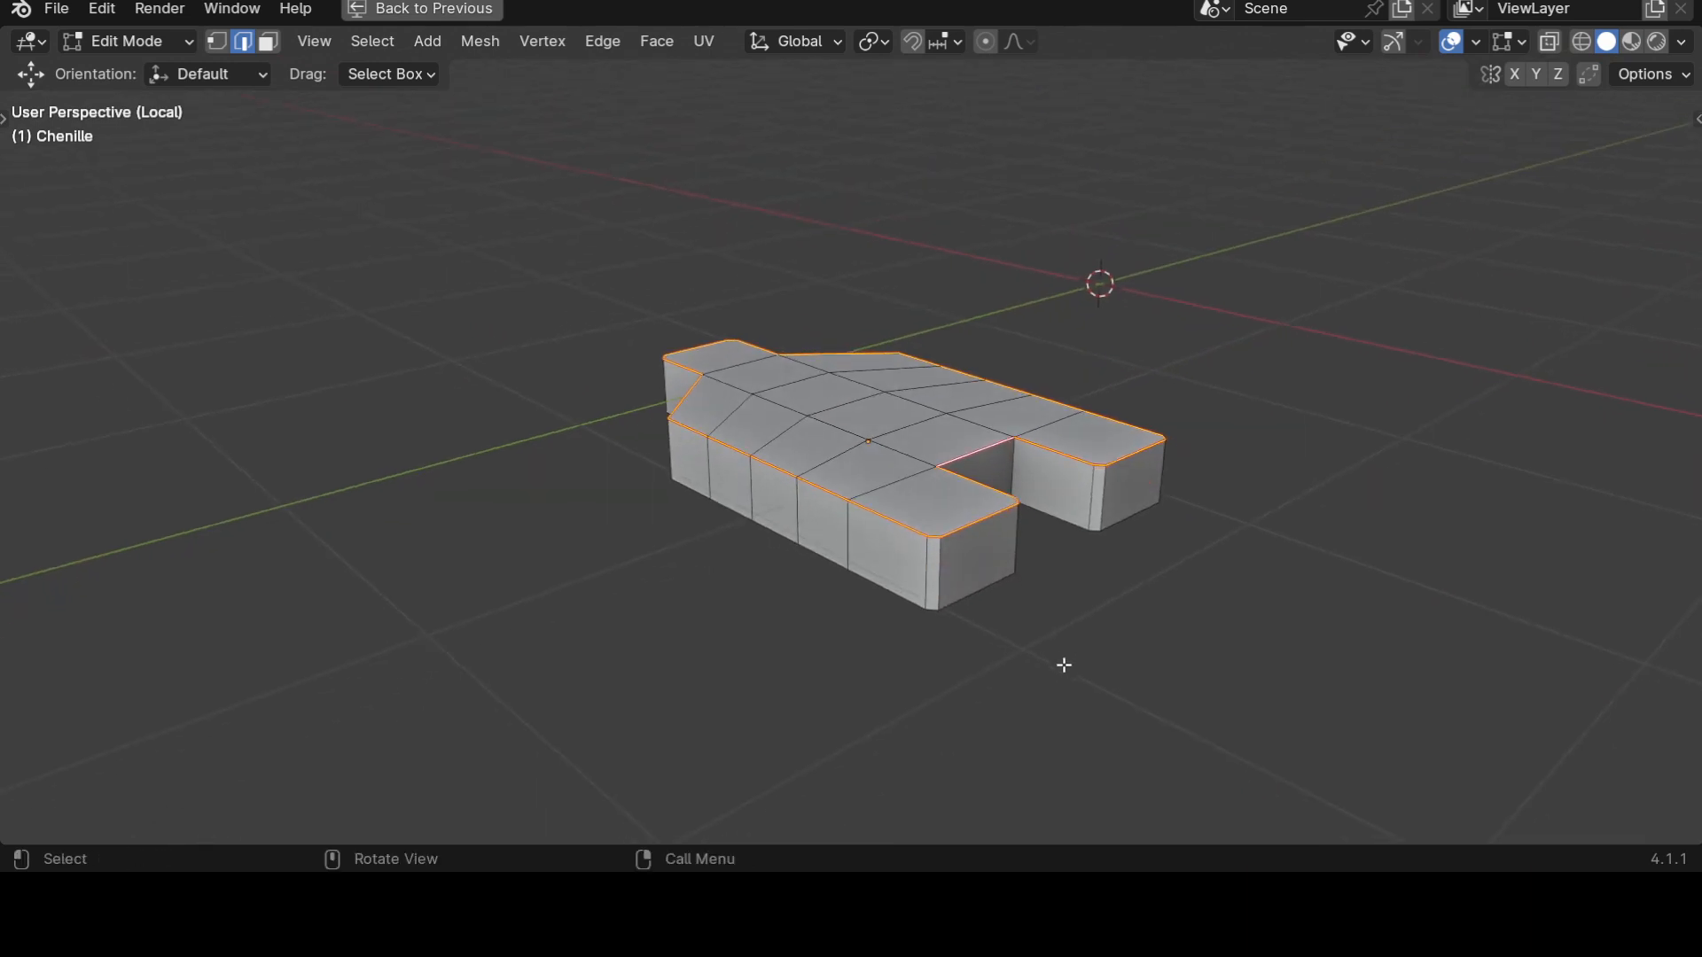
key(ctrl+space)
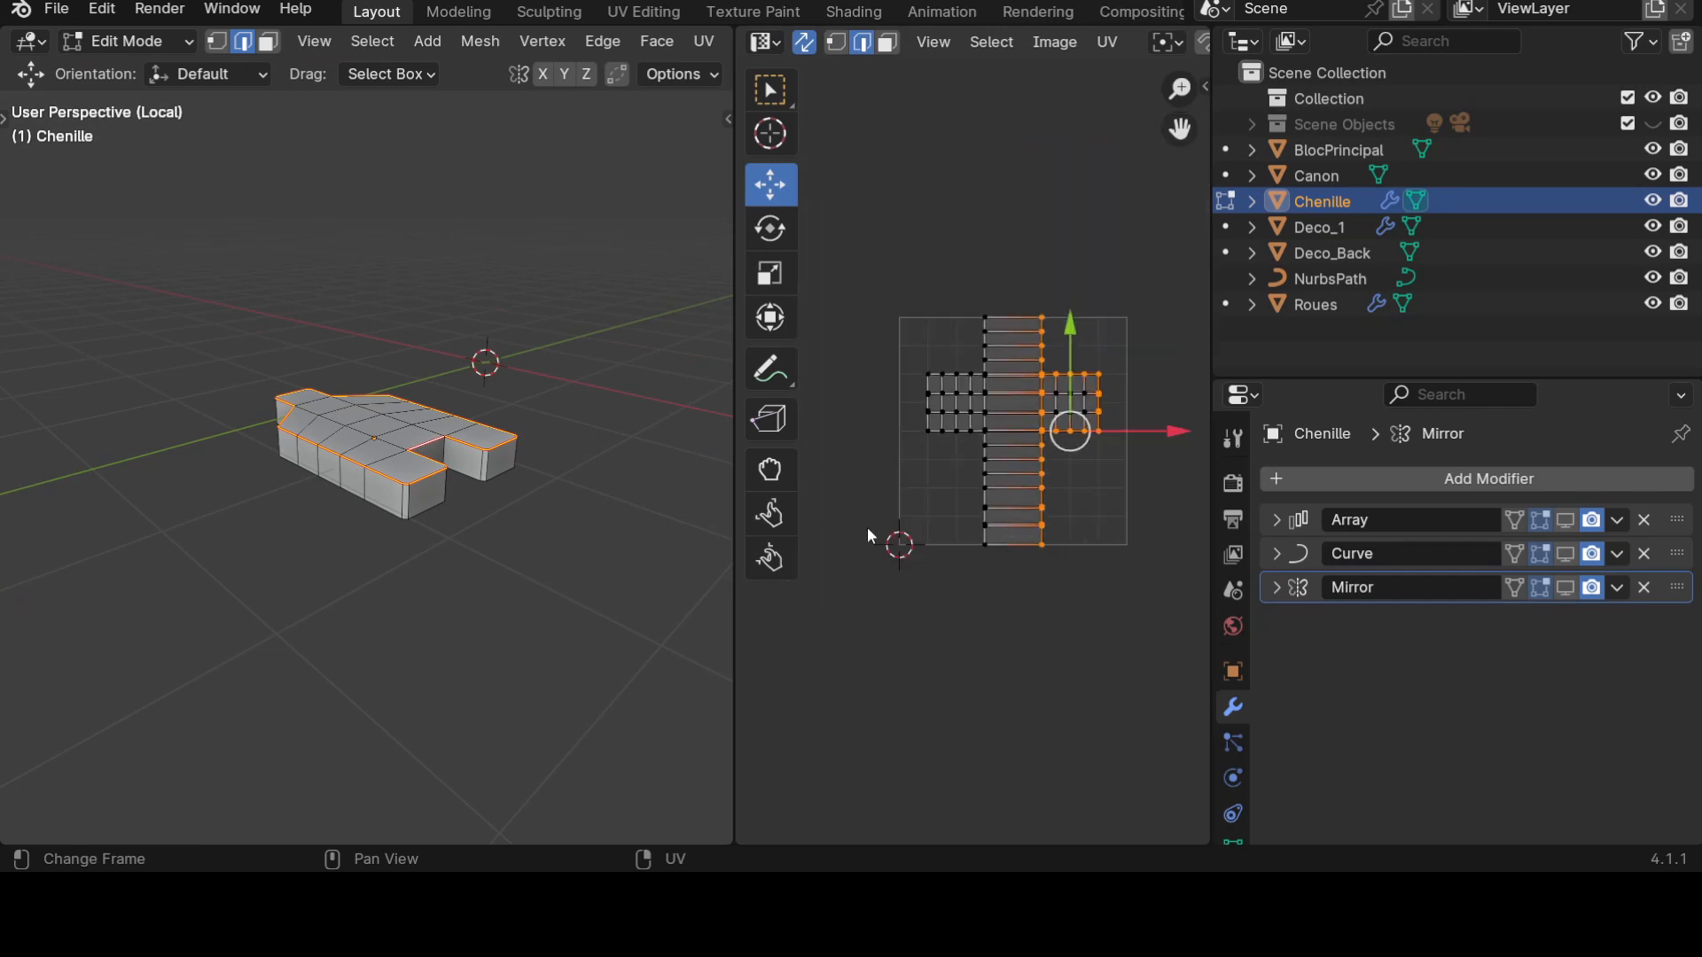
key(a)
key(u)
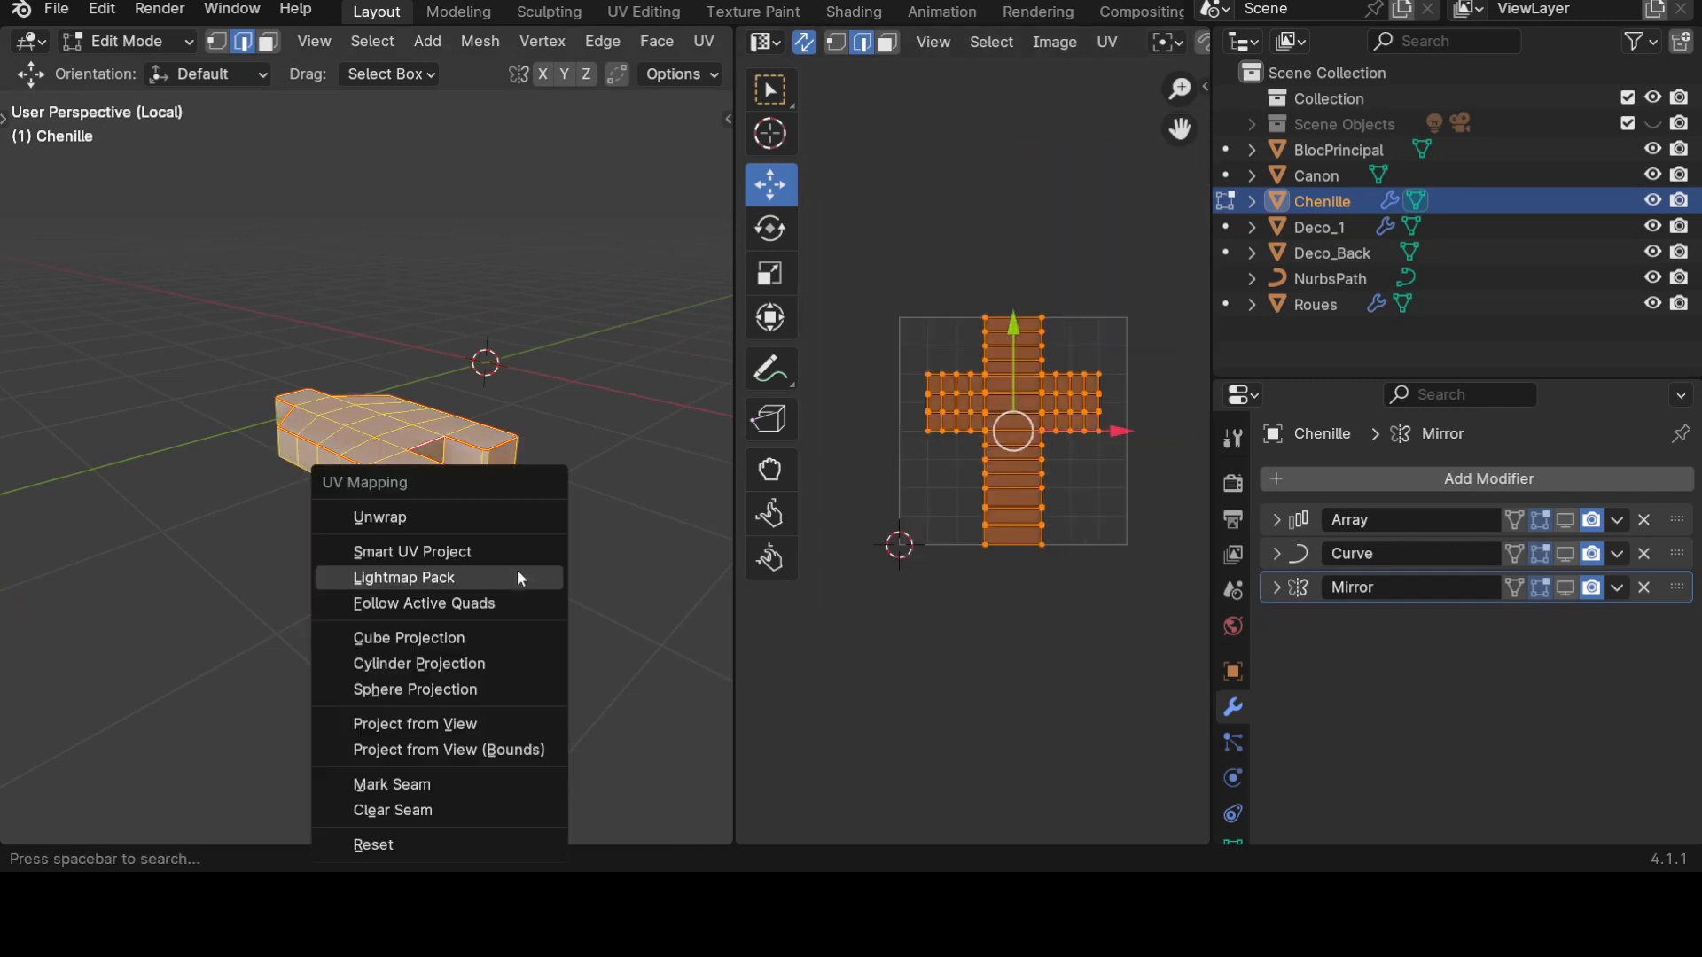
click(483, 508)
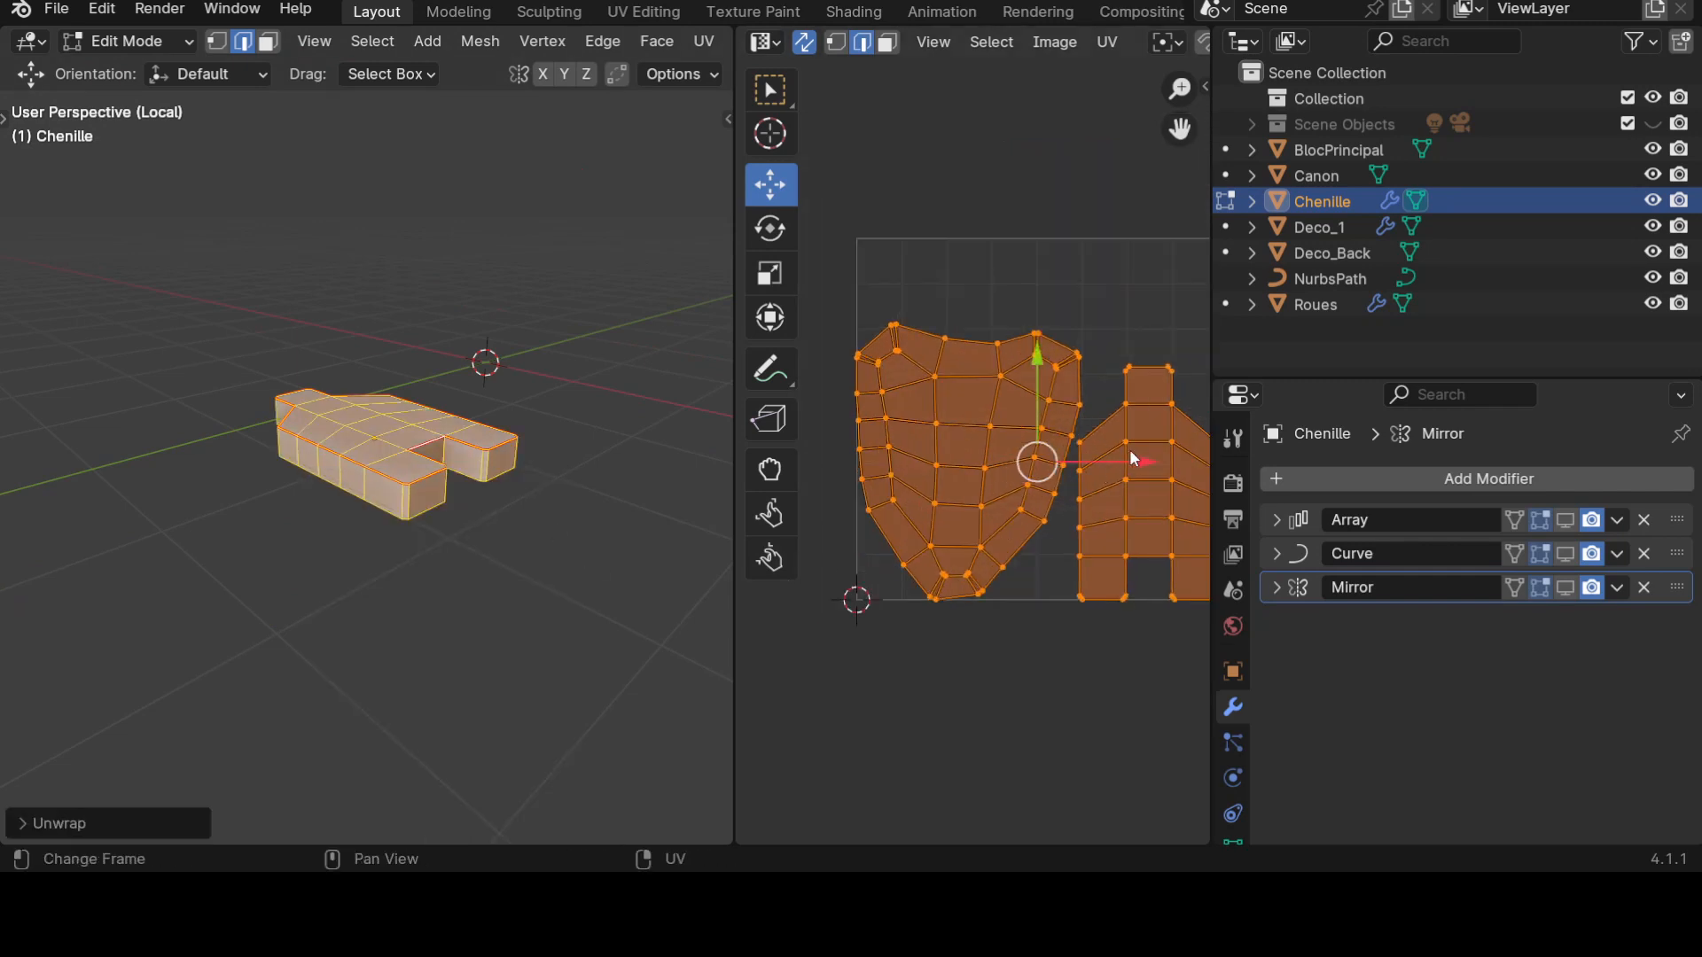
Examine the unwrapped UV islands for distortion with the Angle stretch display, and switch the display back off.
scroll(1142, 558, up, 3)
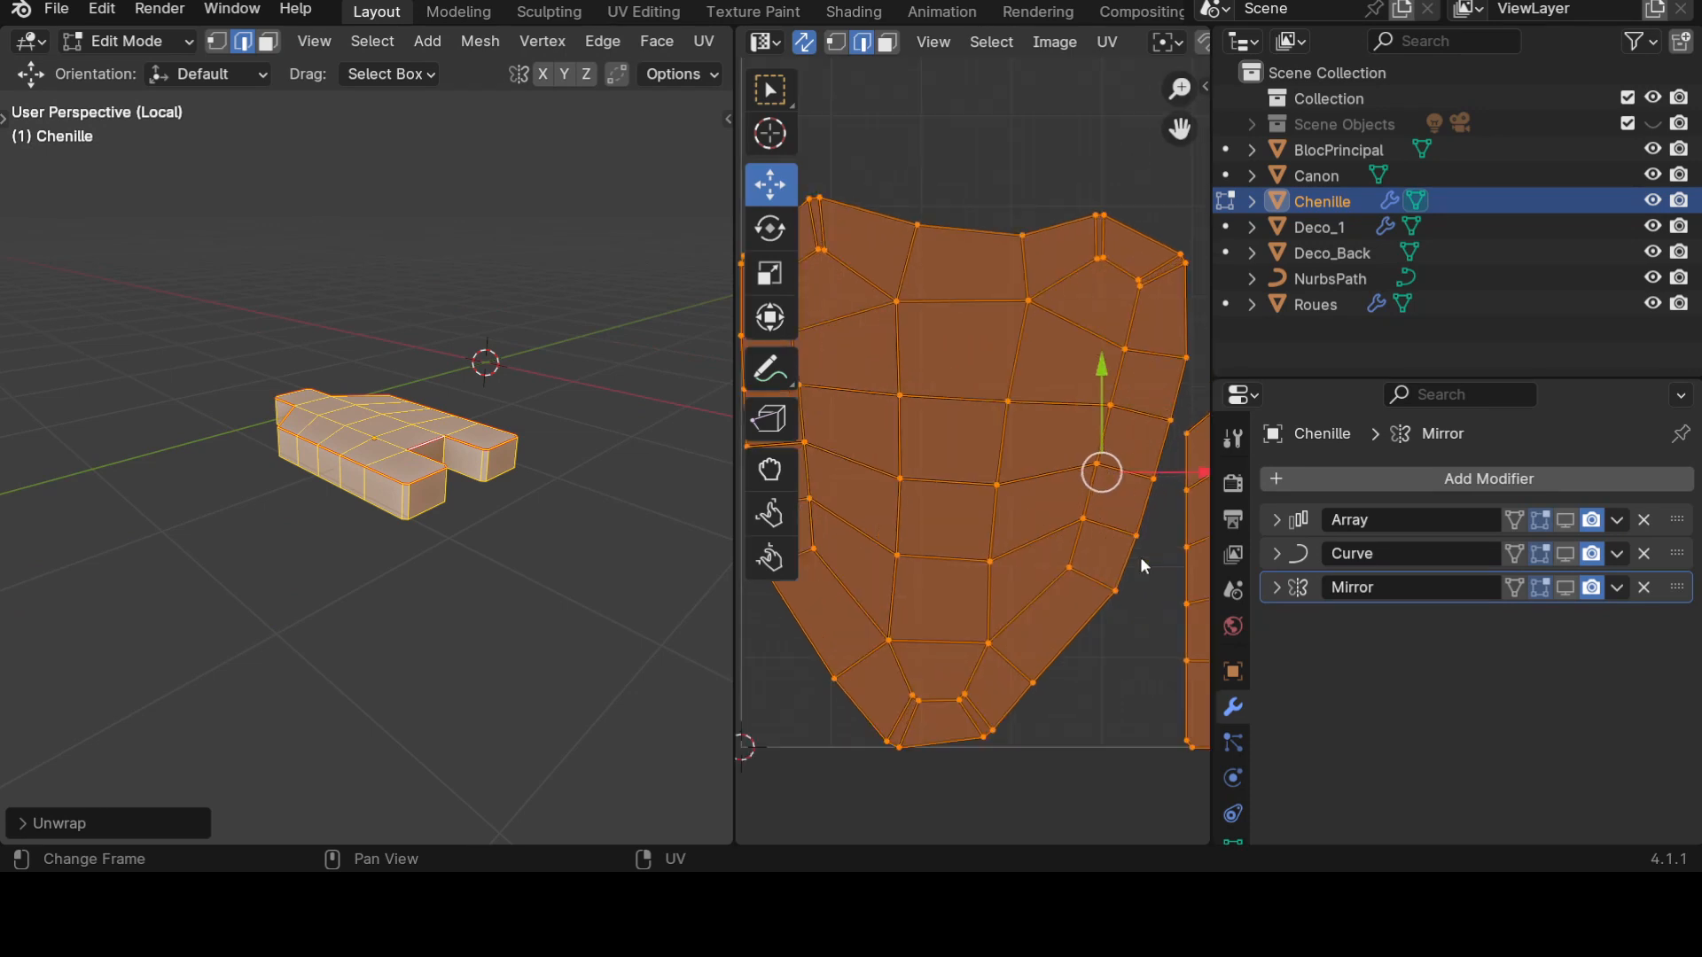
middle_drag(987, 532, 1086, 514)
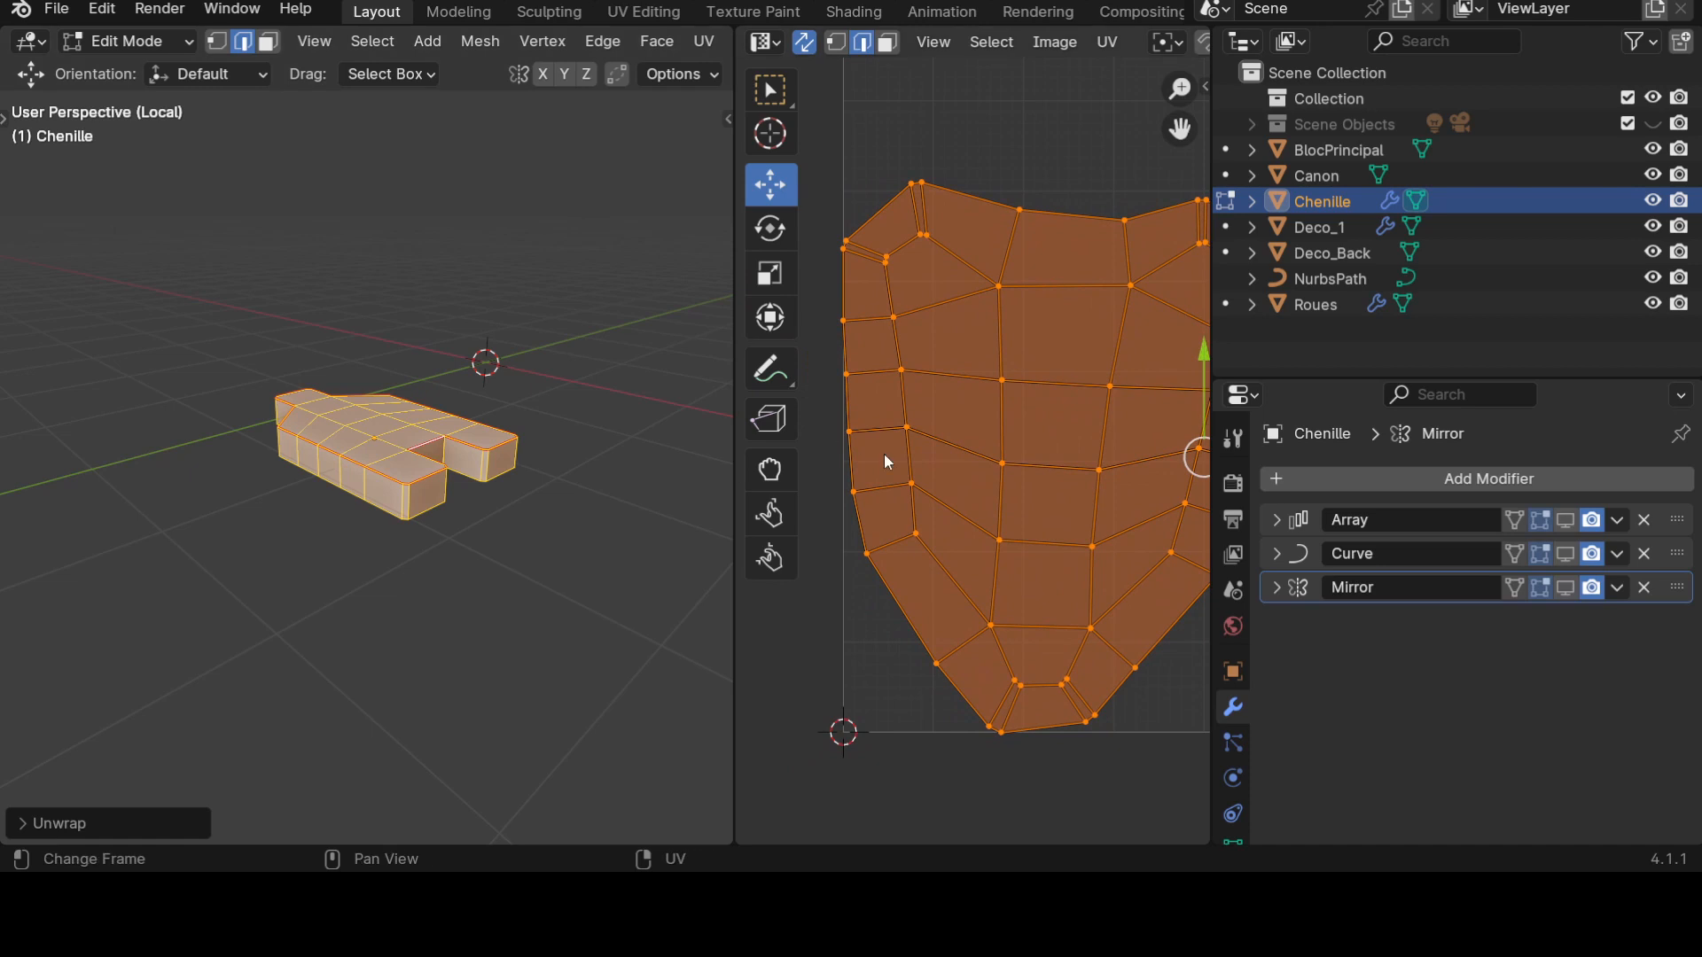
scroll(1010, 643, up, 1)
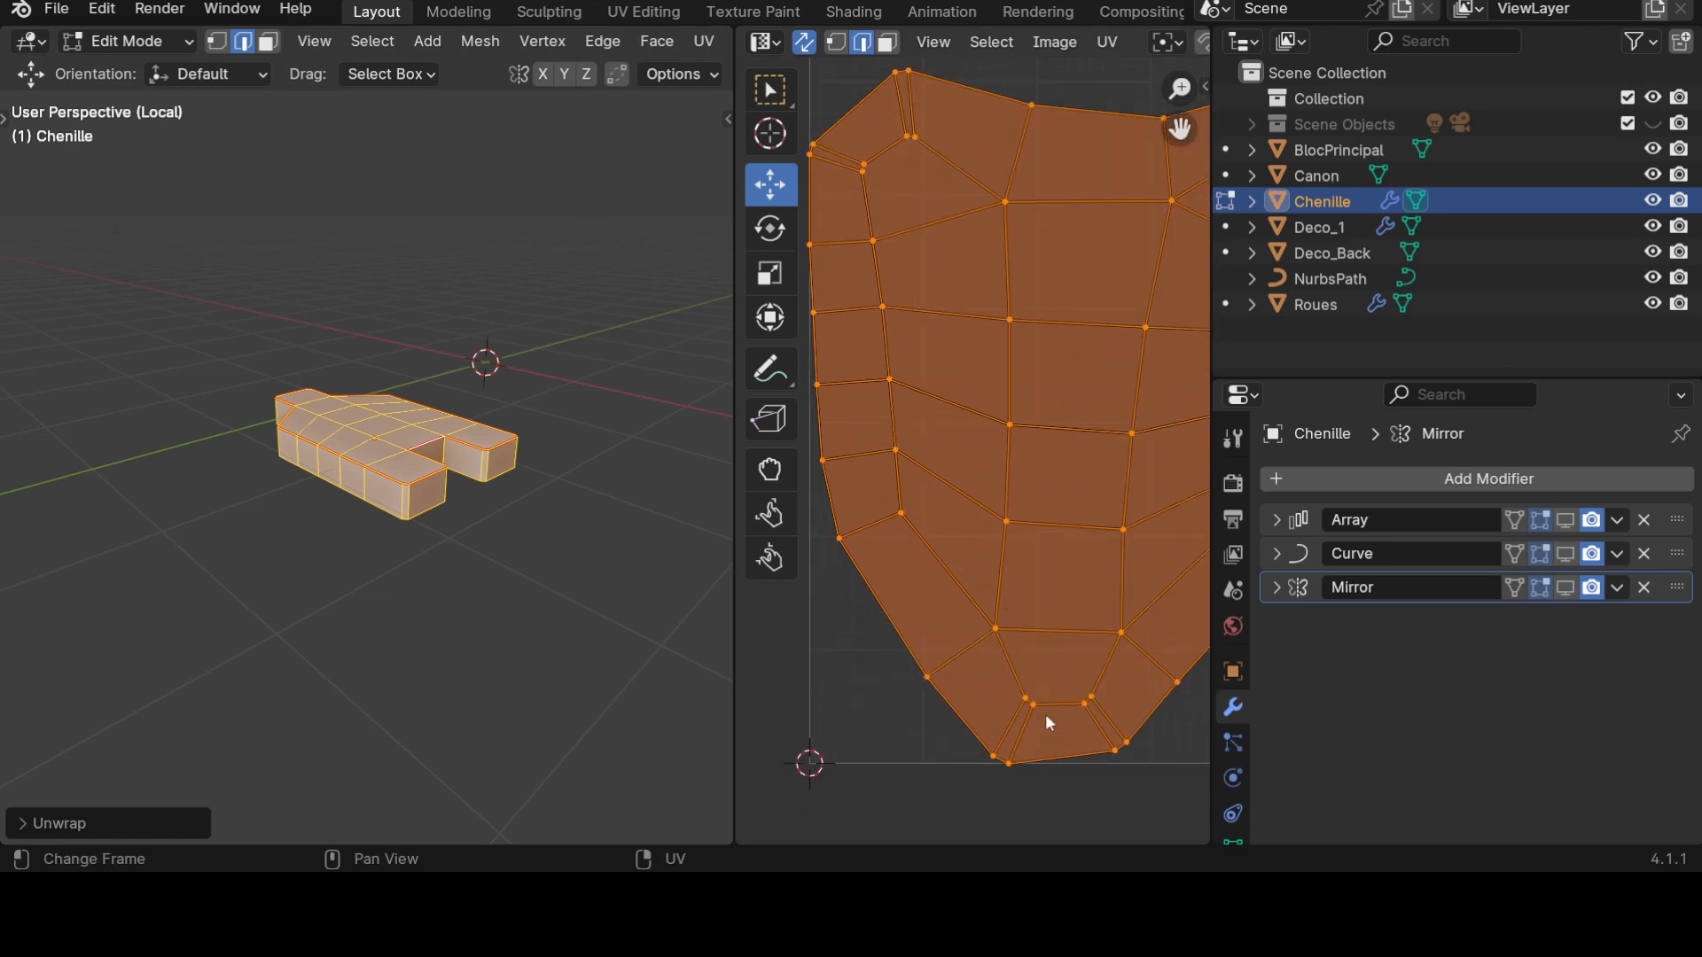
scroll(1043, 721, up, 3)
scroll(1117, 42, down, 5)
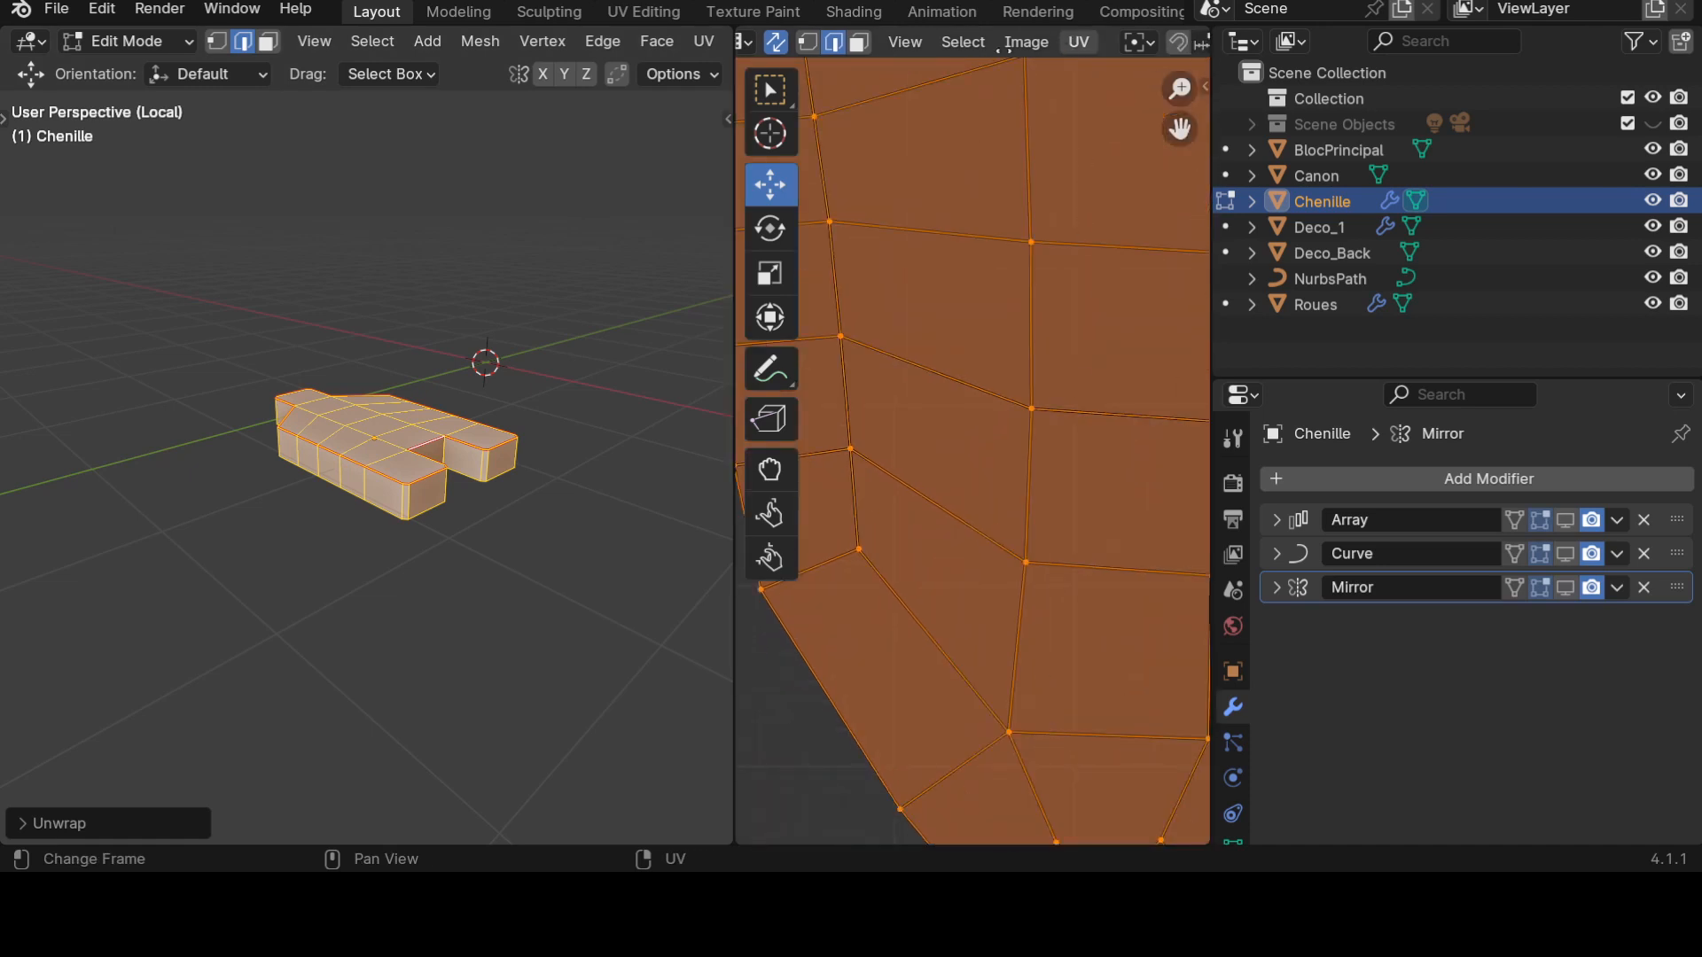
scroll(1183, 51, down, 2)
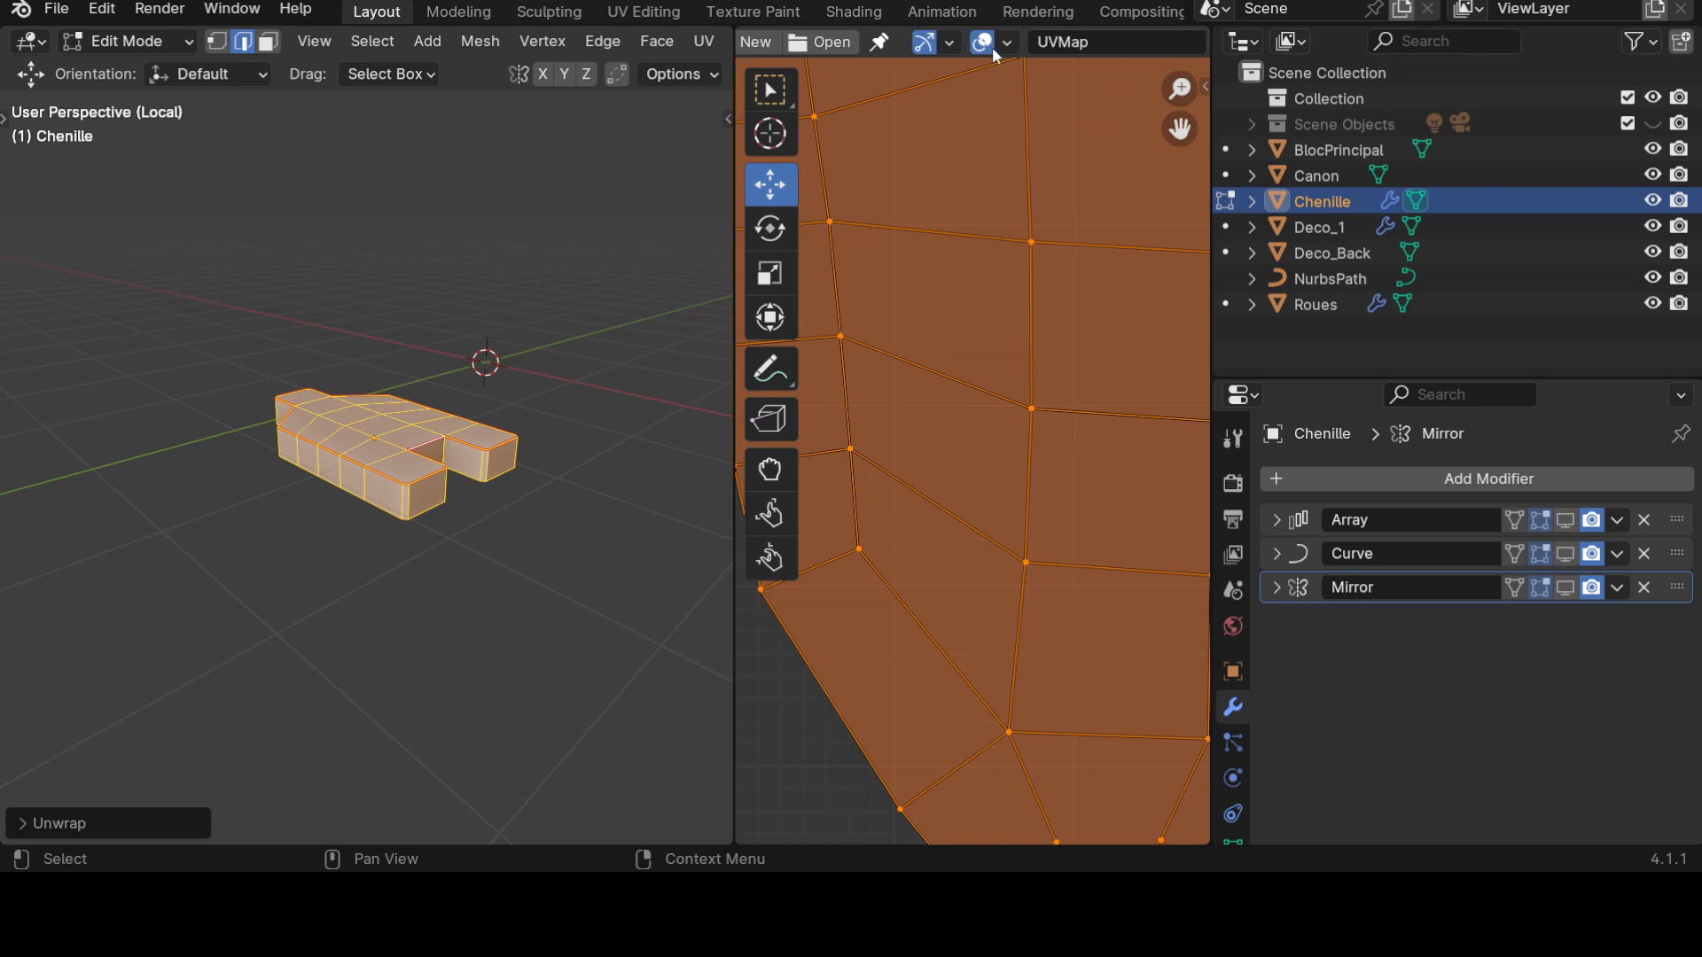
click(1006, 43)
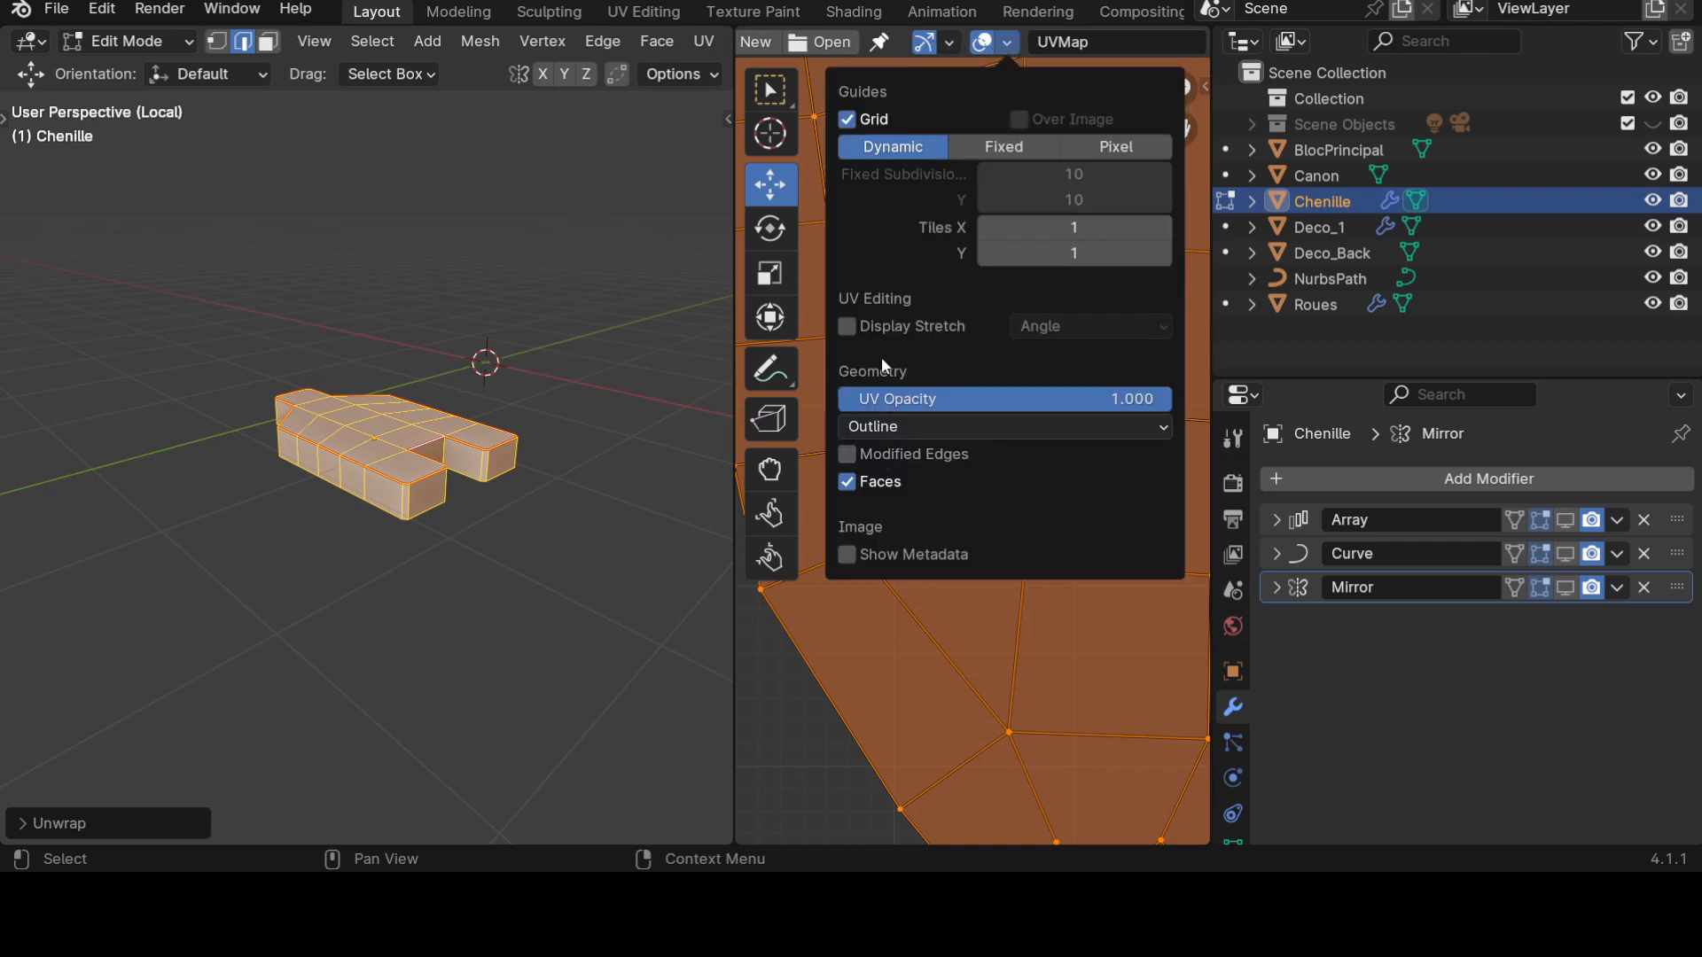
click(847, 326)
key(Home)
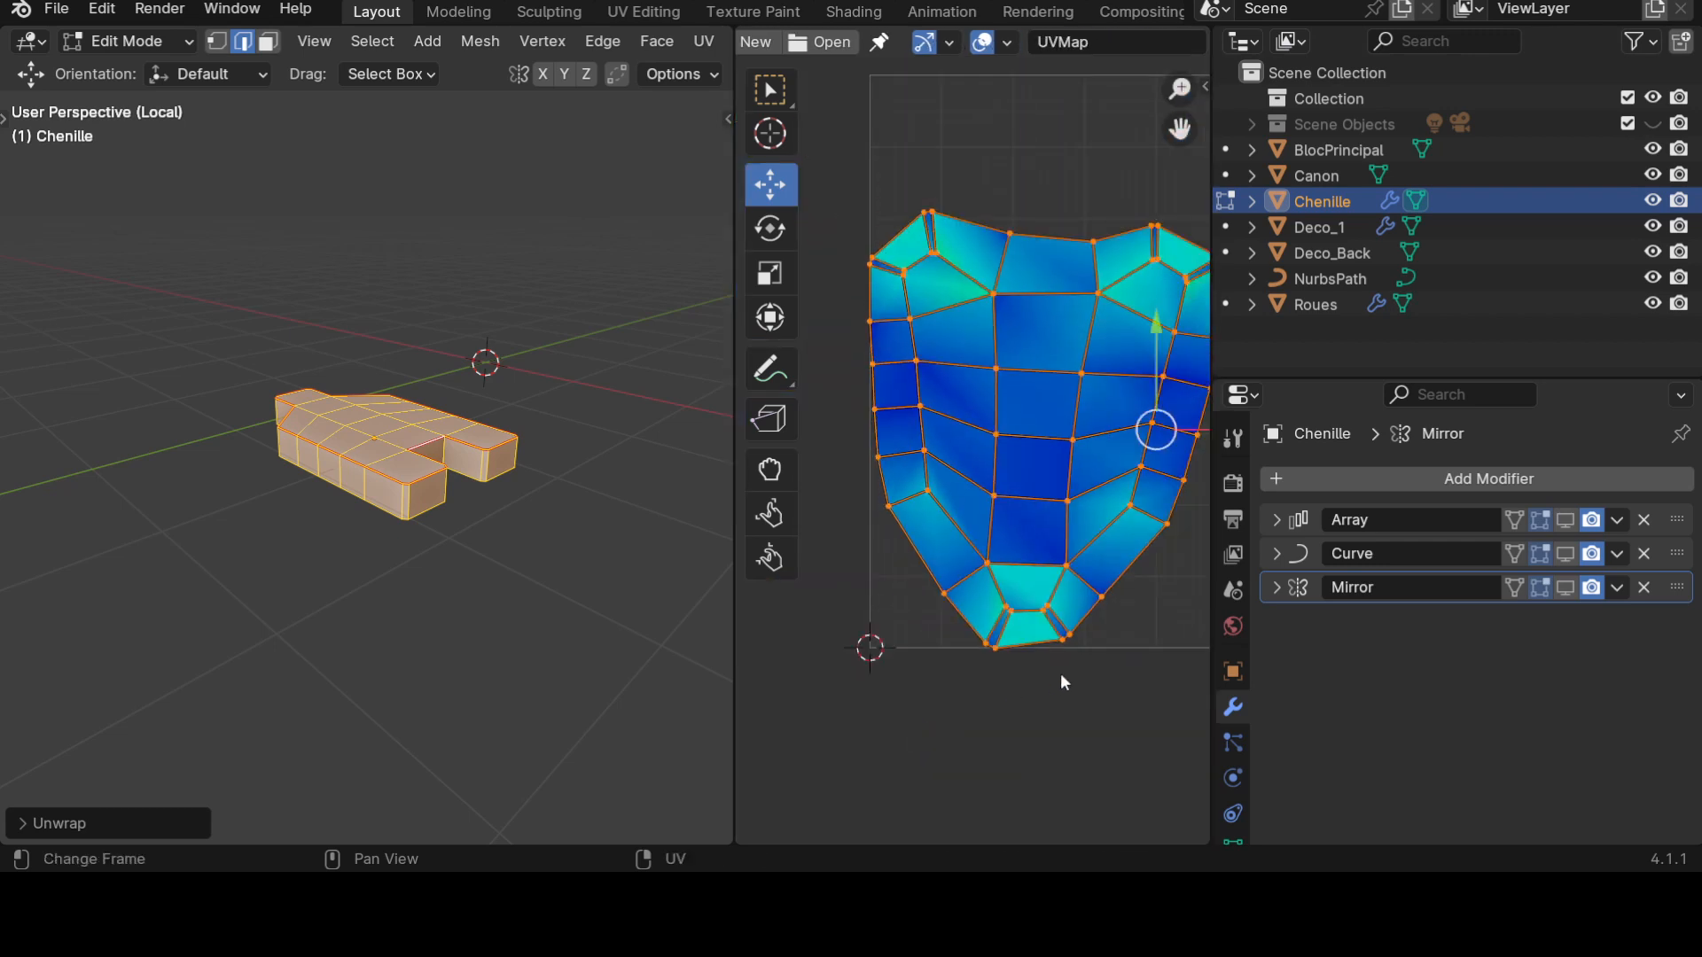
scroll(1060, 673, down, 2)
scroll(1060, 673, up, 2)
click(1012, 46)
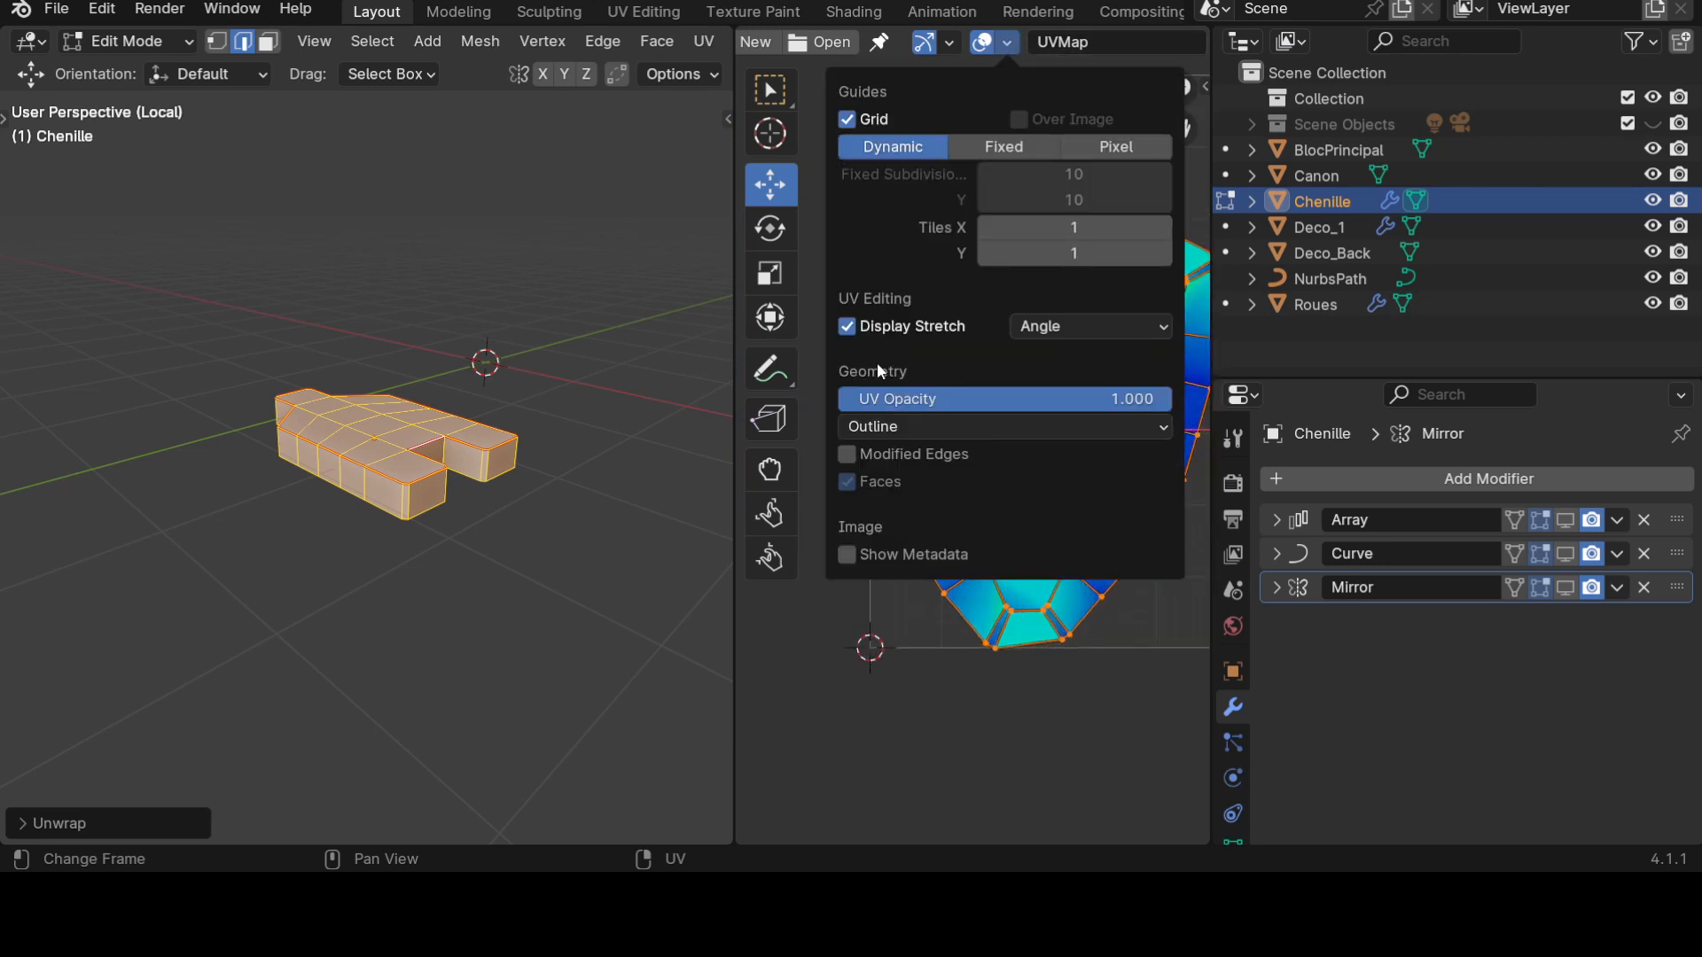
click(862, 325)
scroll(905, 674, down, 2)
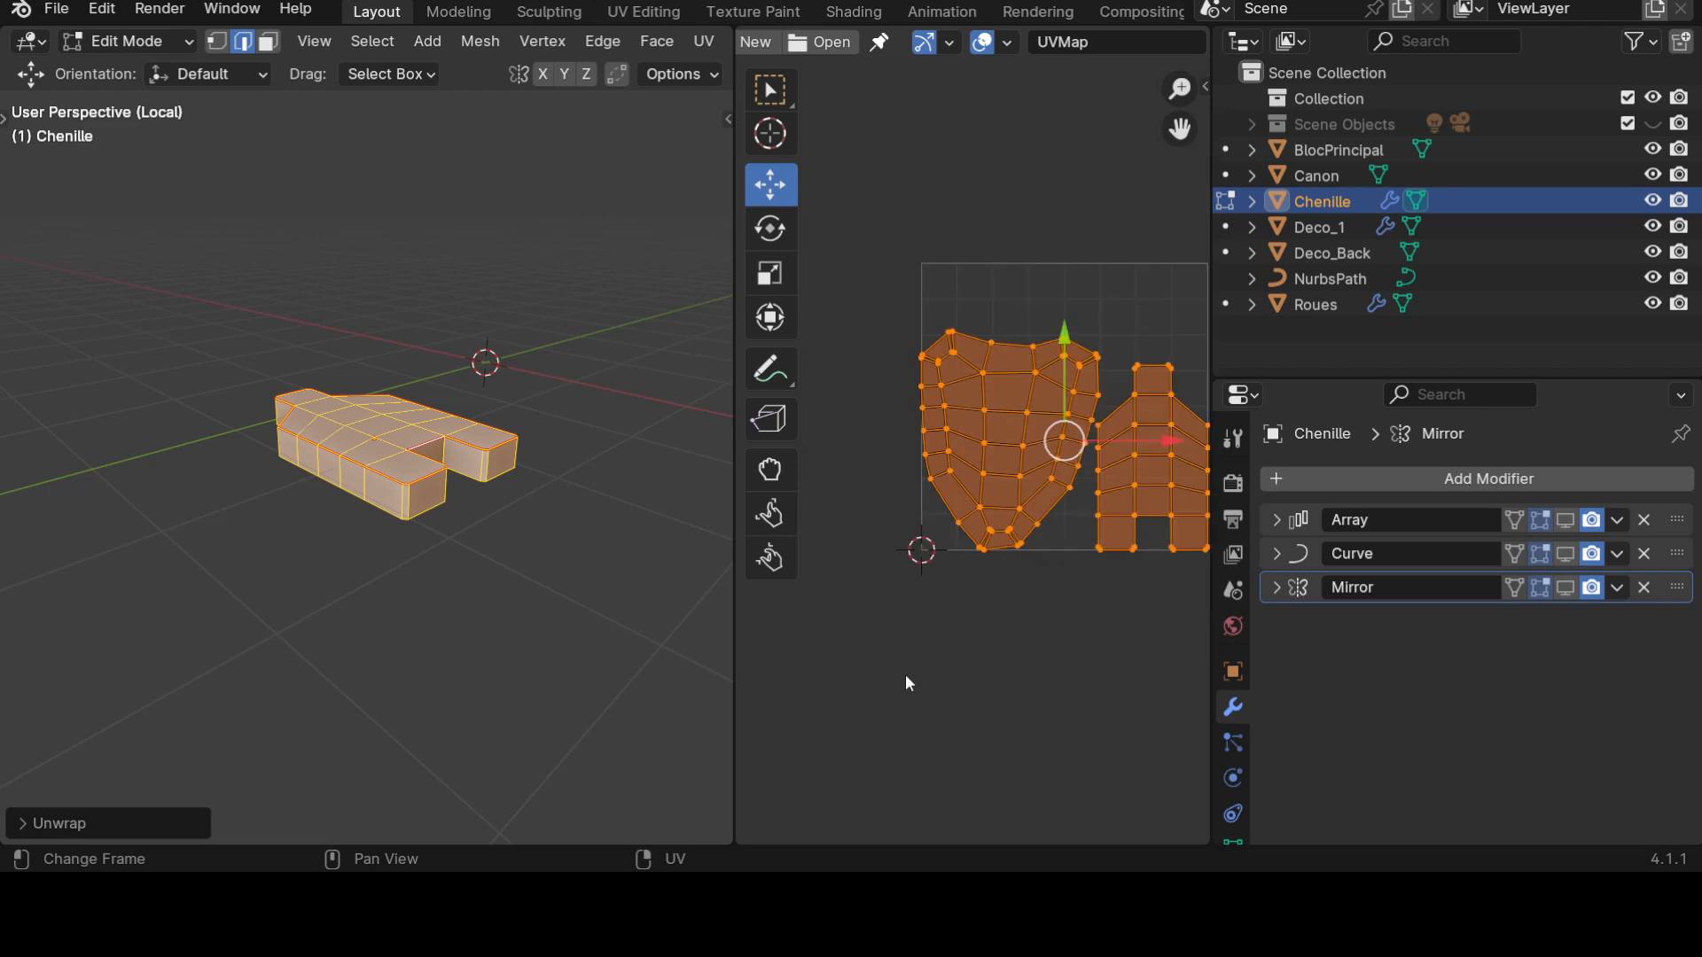
scroll(906, 683, down, 2)
Maximize the 3D viewport and mark seams on the vertical edges bordering the end faces of both forks.
click(467, 691)
scroll(467, 691, up, 3)
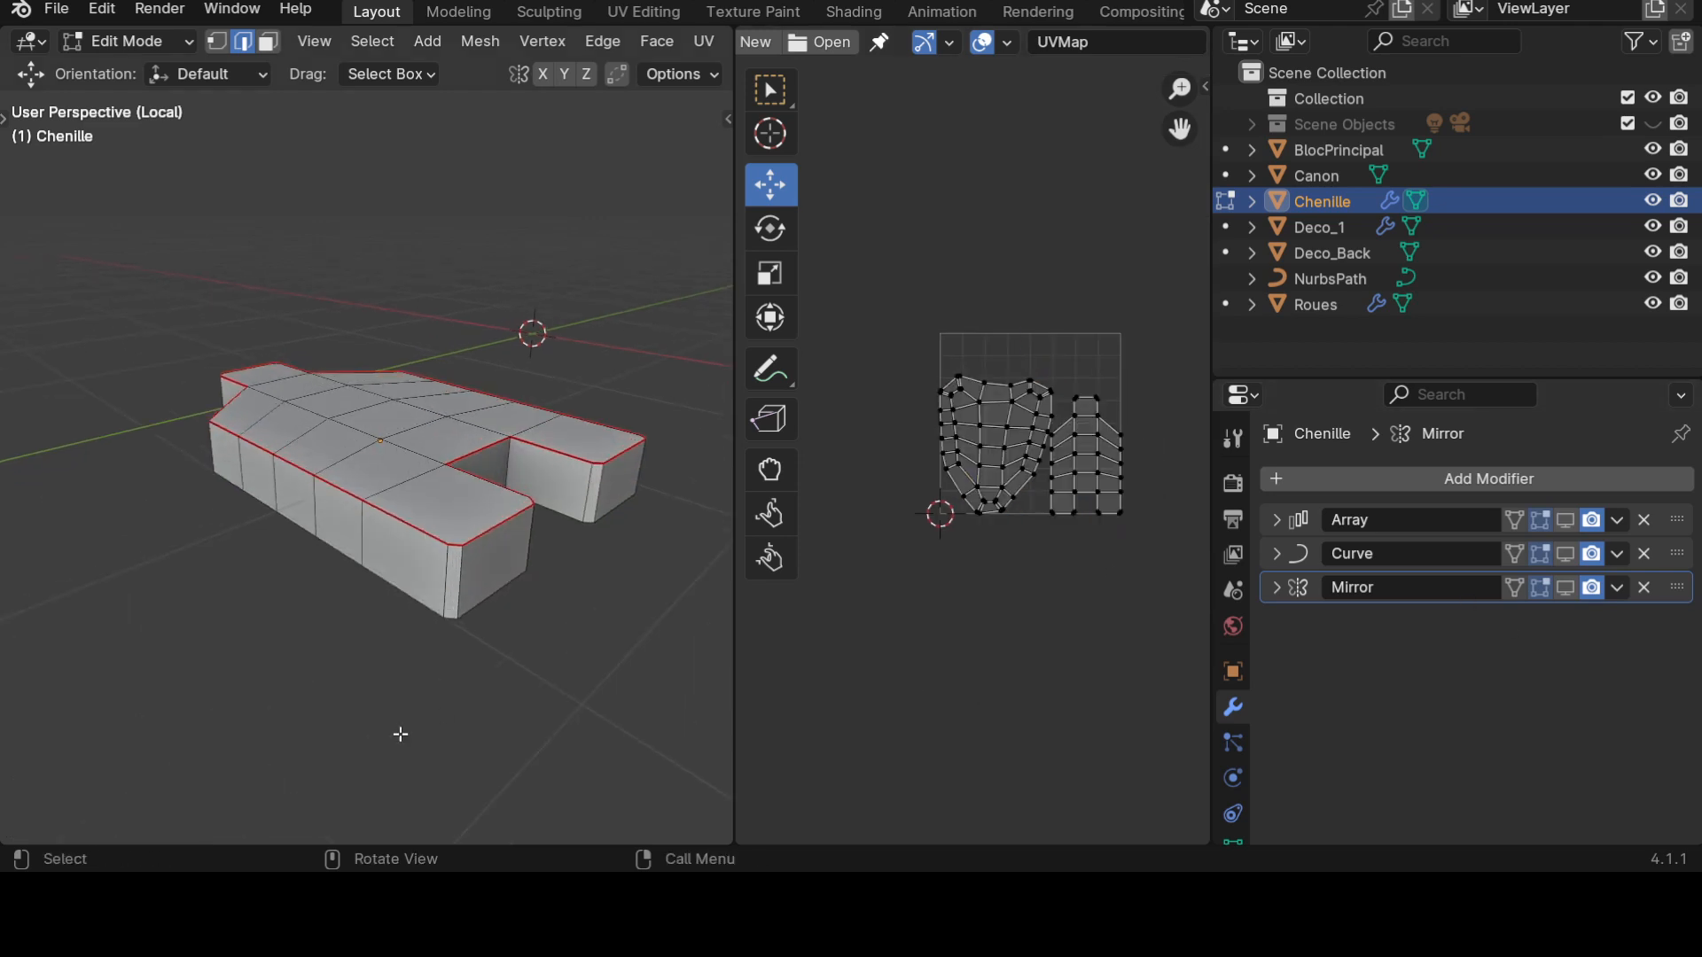
middle_drag(400, 734, 422, 733)
middle_drag(537, 710, 381, 621)
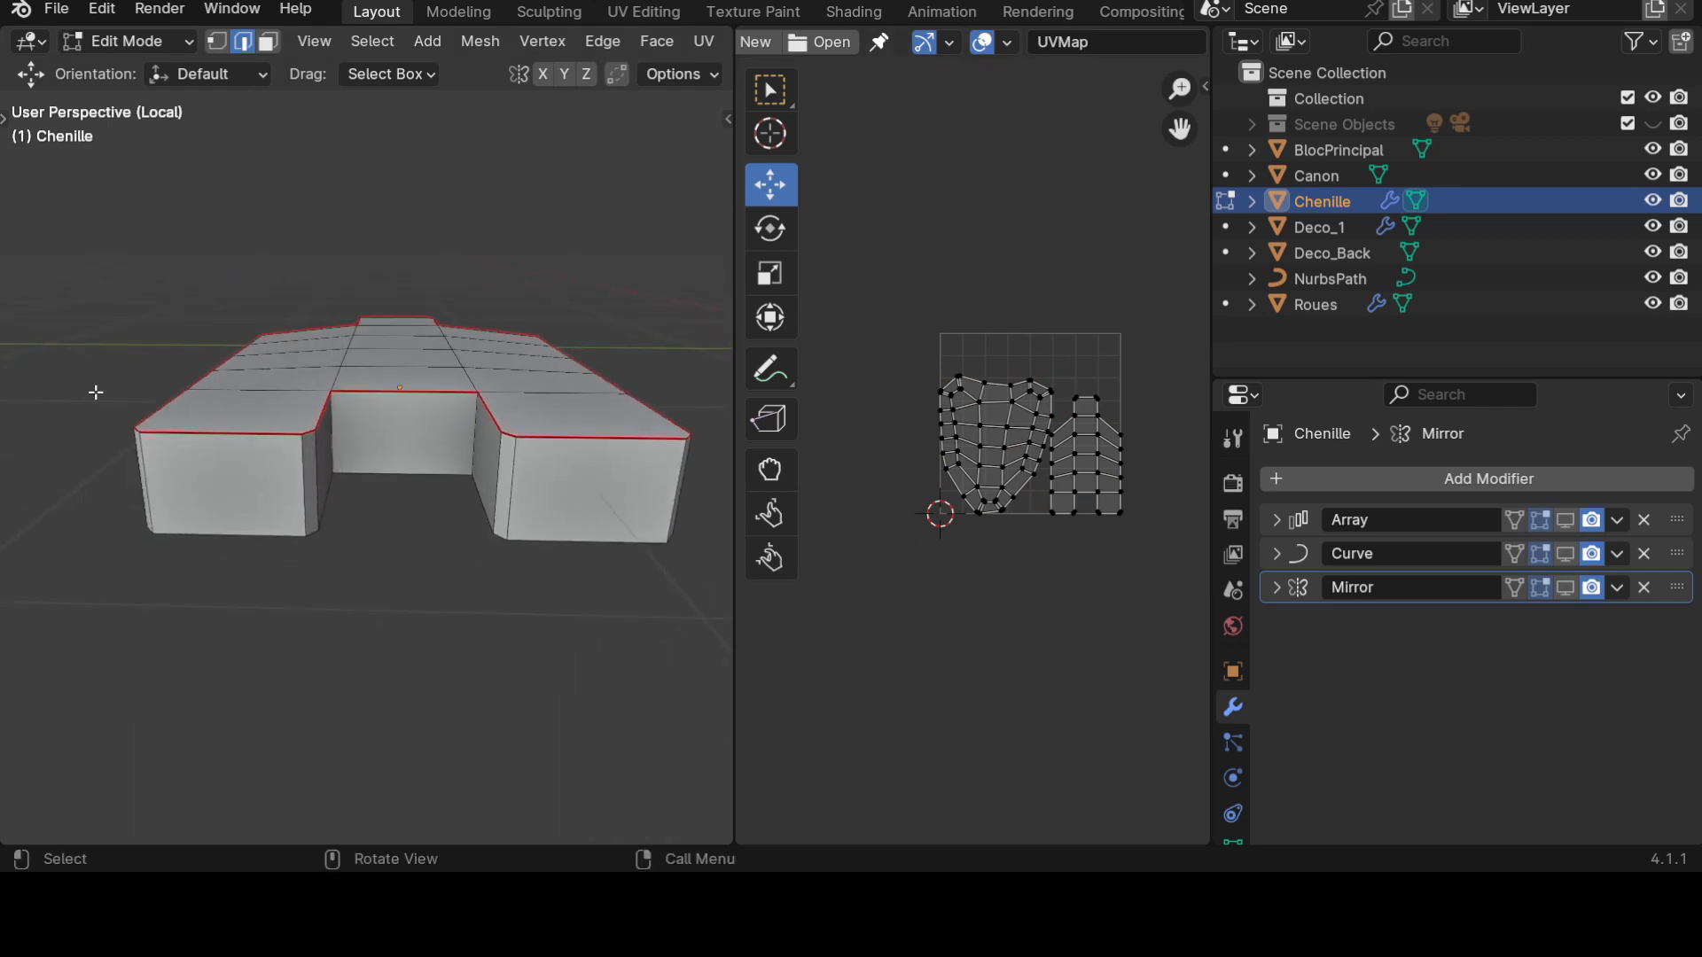
key(ctrl+space)
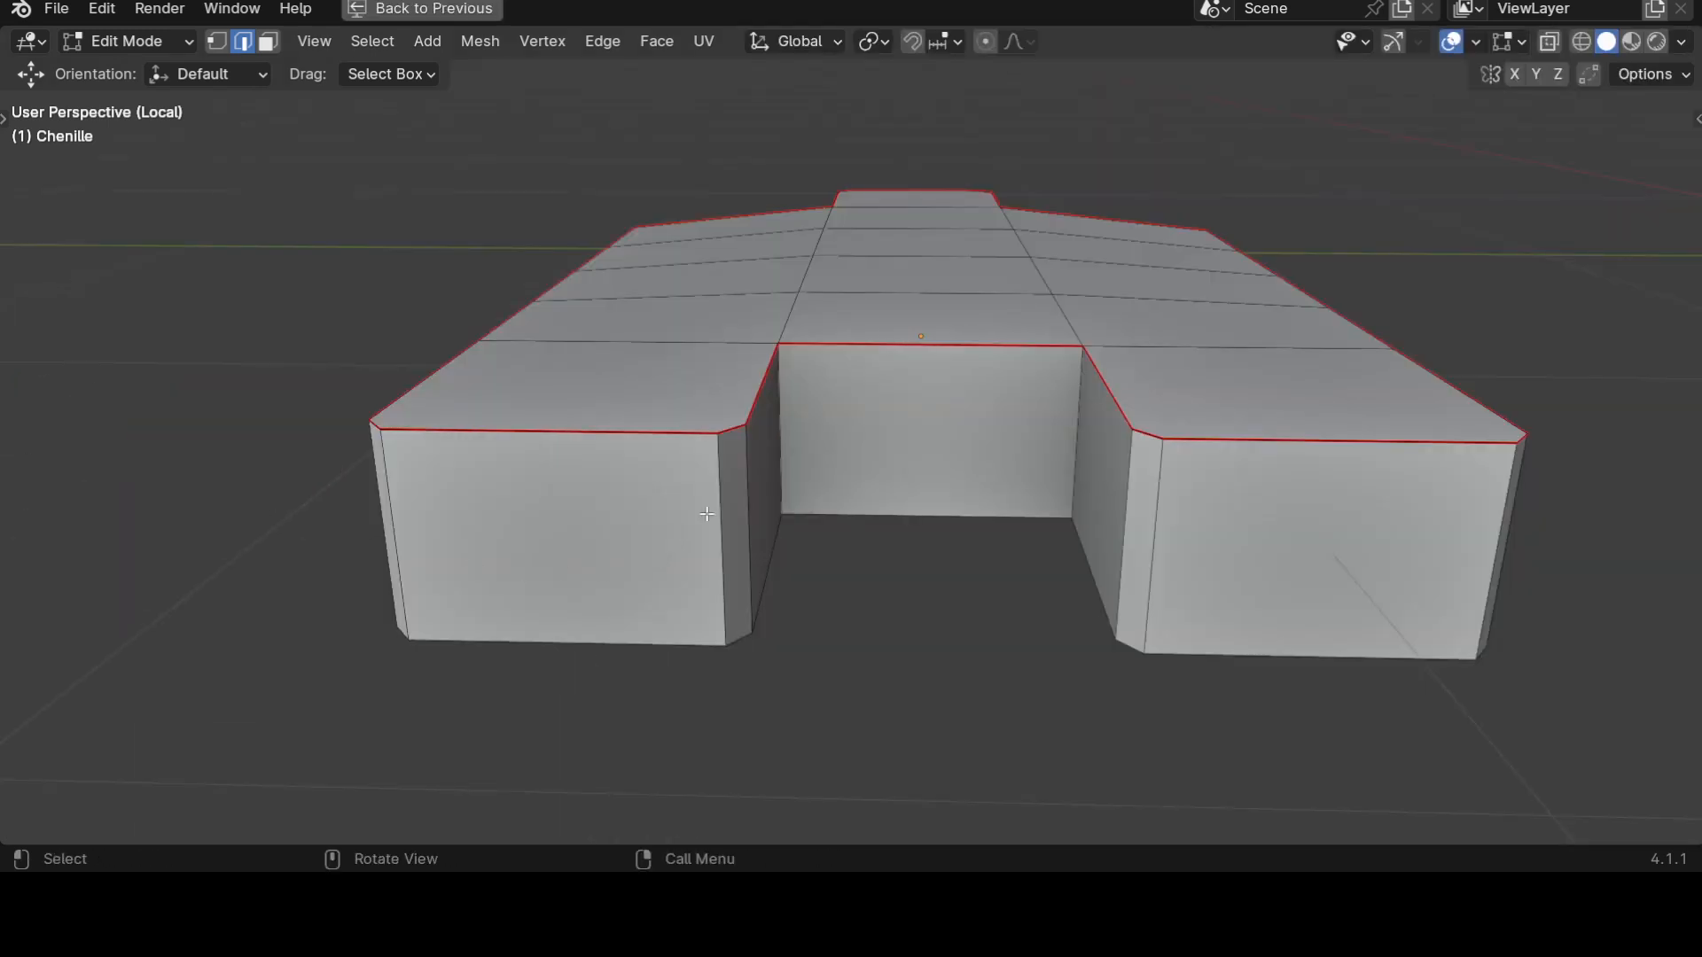
middle_drag(596, 570, 748, 582)
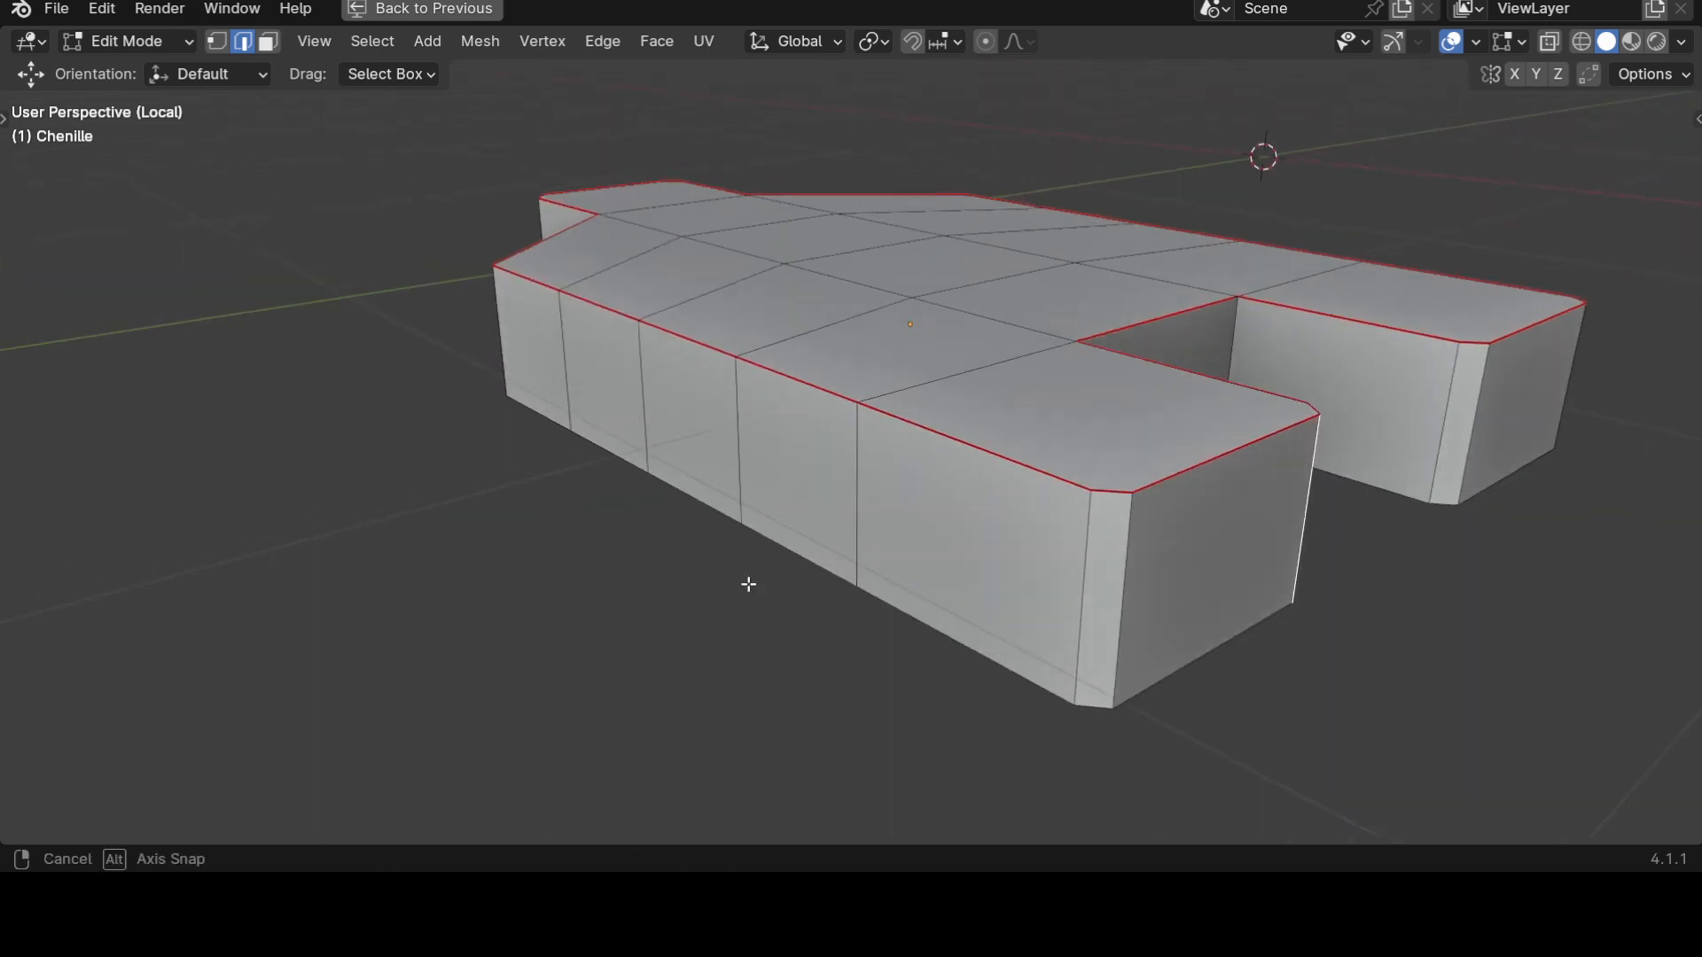
shift+click(1138, 580)
middle_drag(1220, 619, 1265, 722)
shift+click(1451, 492)
shift+click(1408, 704)
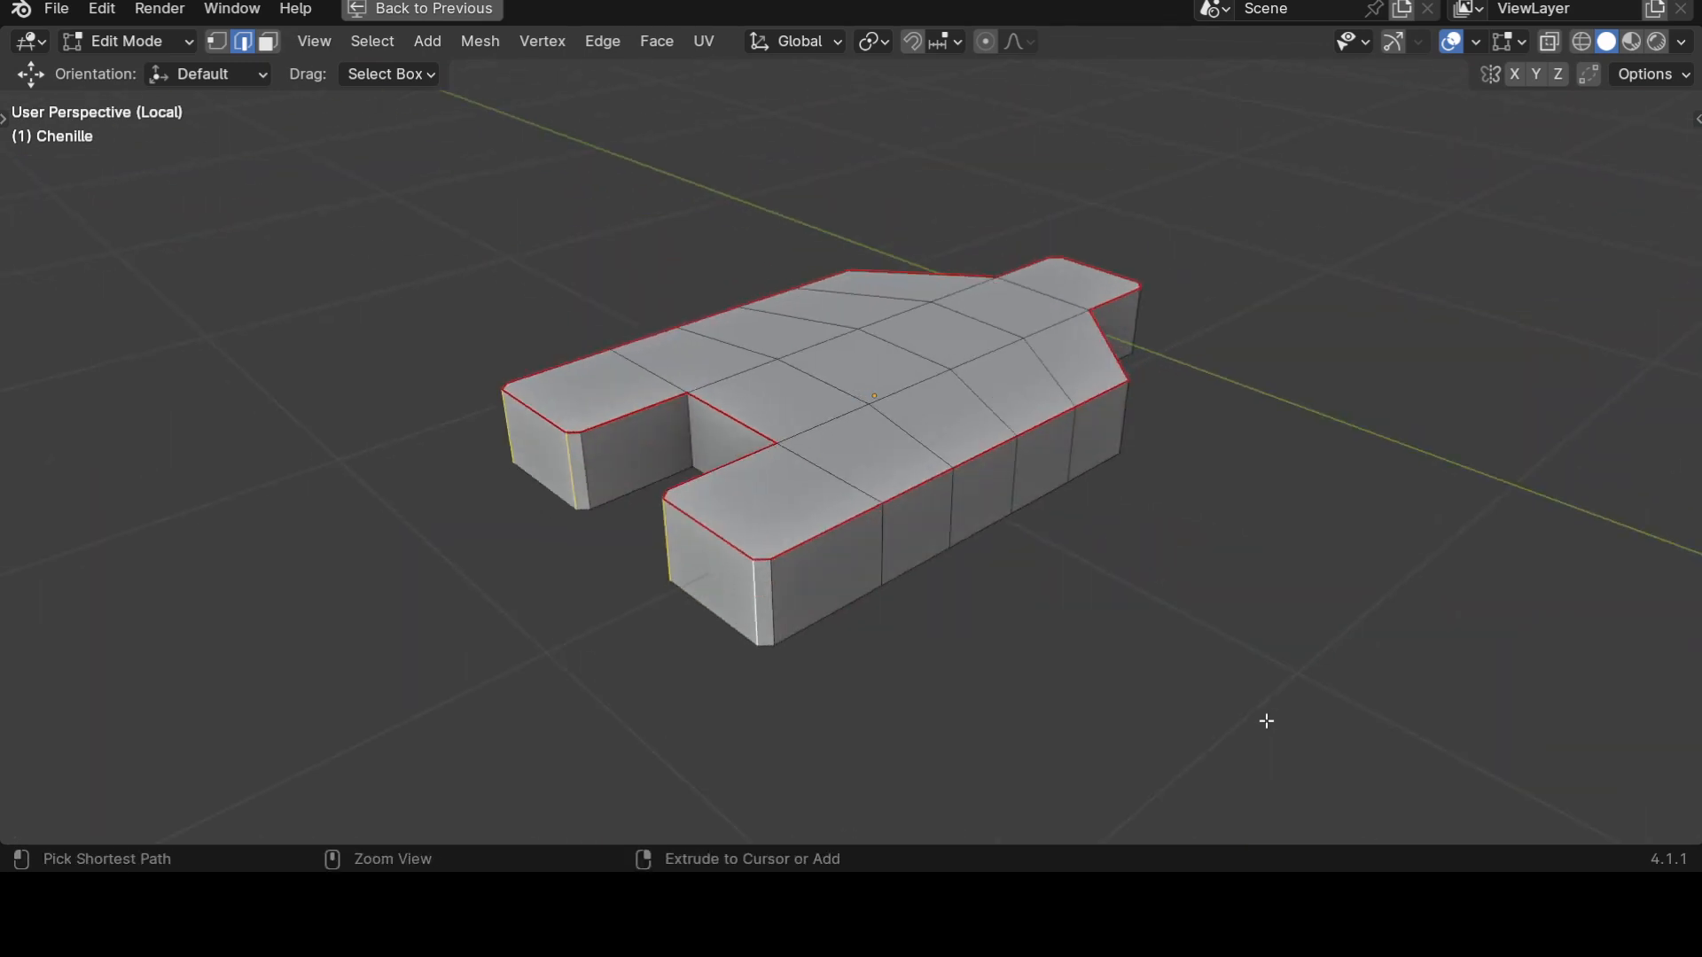
key(ctrl+e)
click(1143, 620)
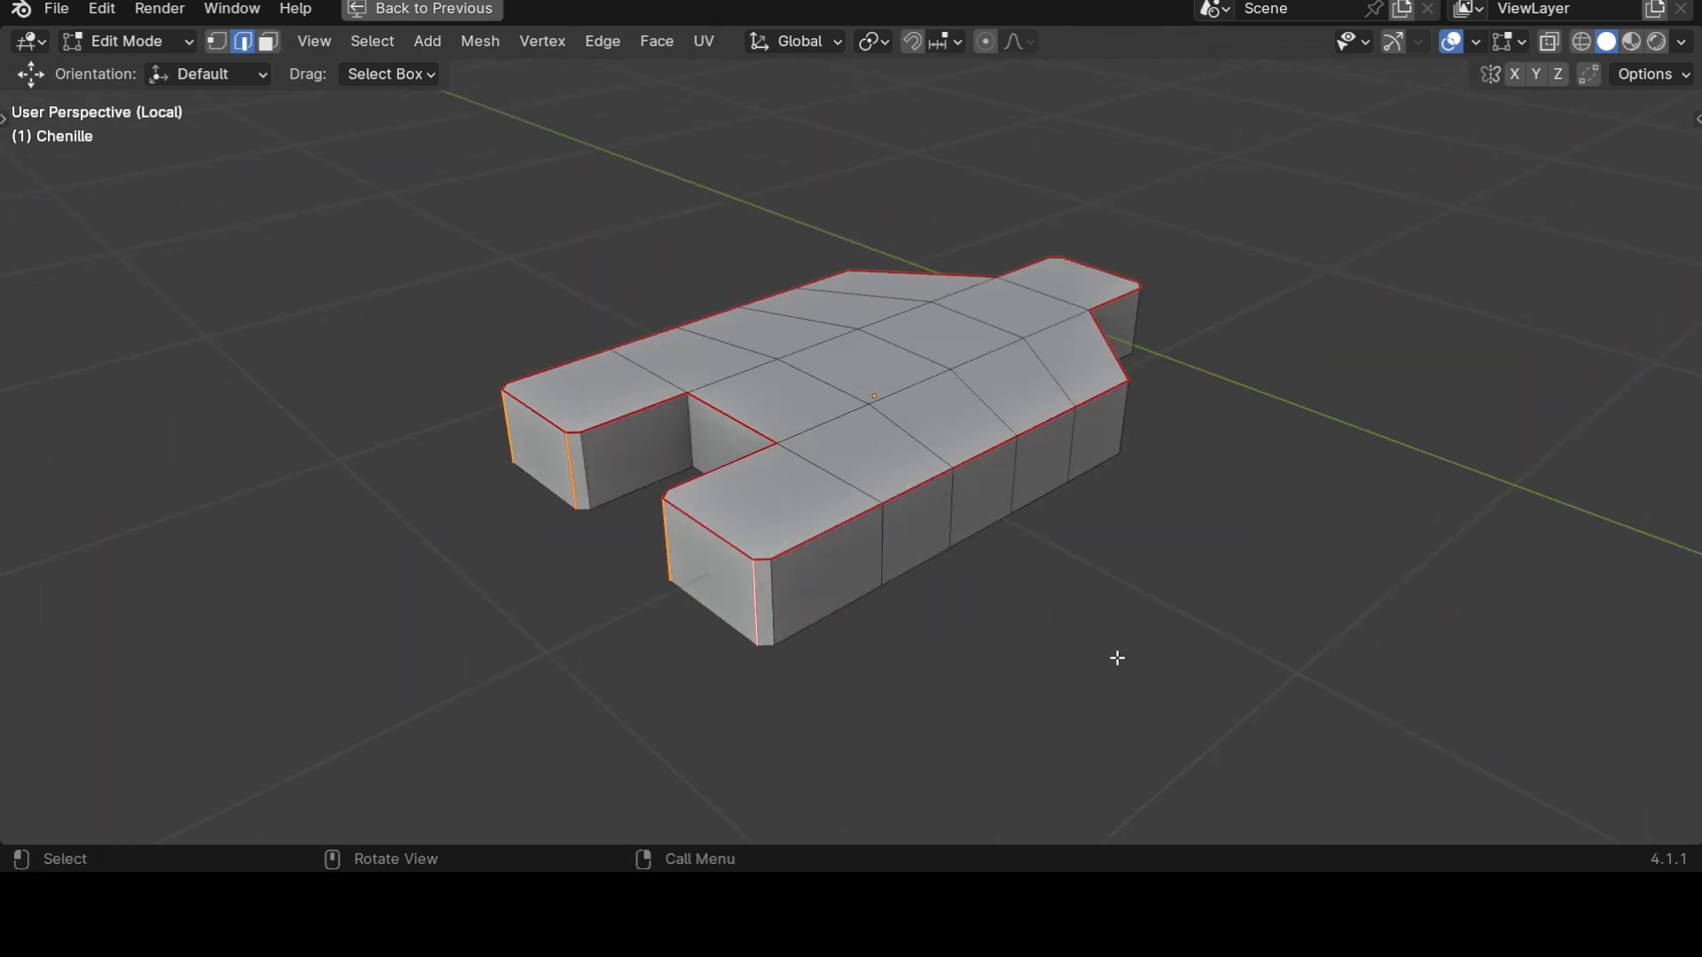
Clear the seam on the near fork's outer vertical end edge and mark it again.
mouse_move(1007, 699)
middle_down()
mouse_move(1022, 688)
mouse_move(994, 670)
middle_up()
scroll(1023, 688, up, 1)
scroll(1018, 663, up, 1)
click(885, 609)
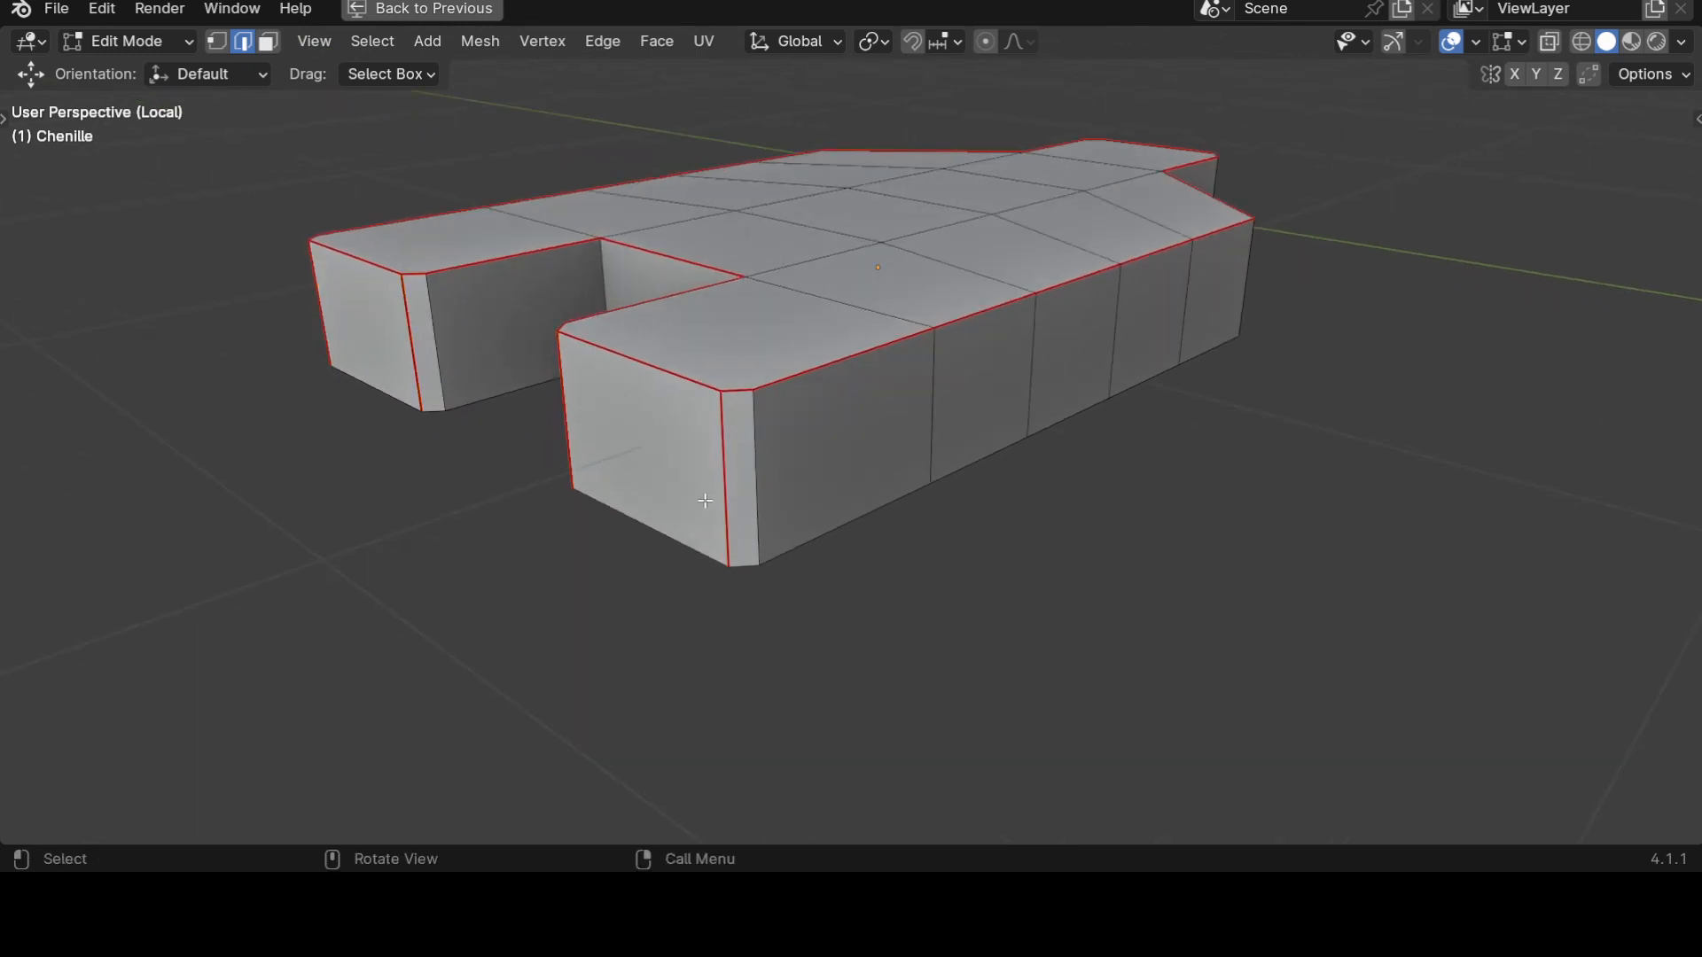
click(724, 458)
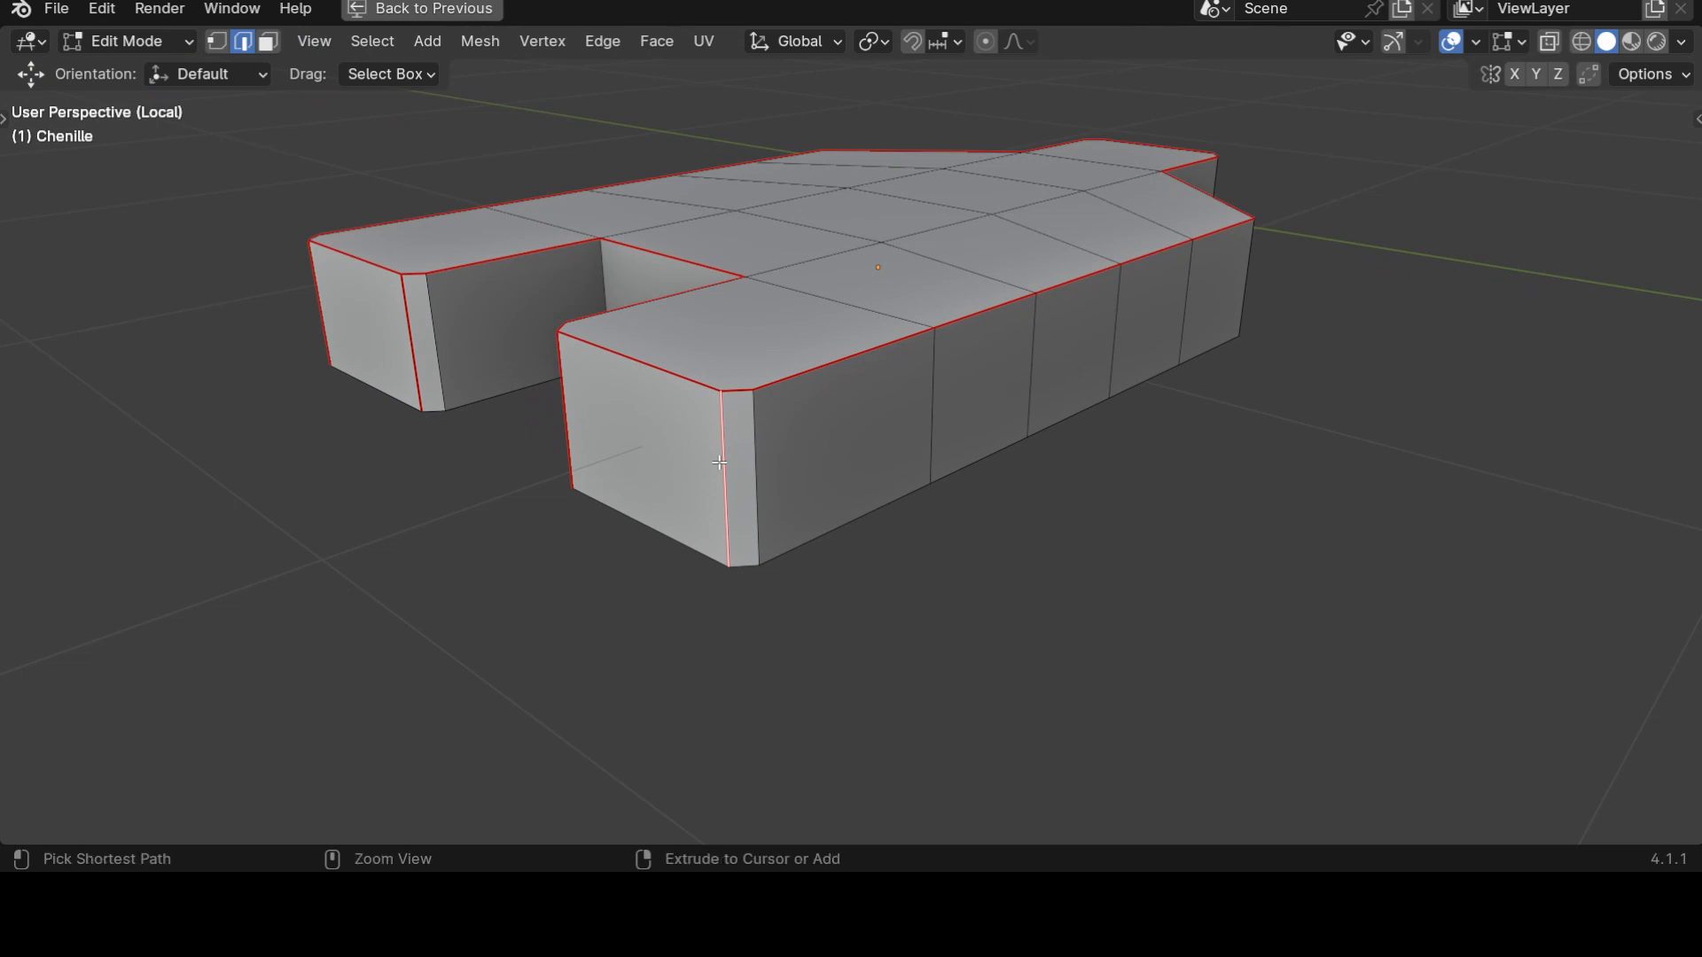
key(ctrl+e)
click(681, 485)
click(922, 654)
click(729, 476)
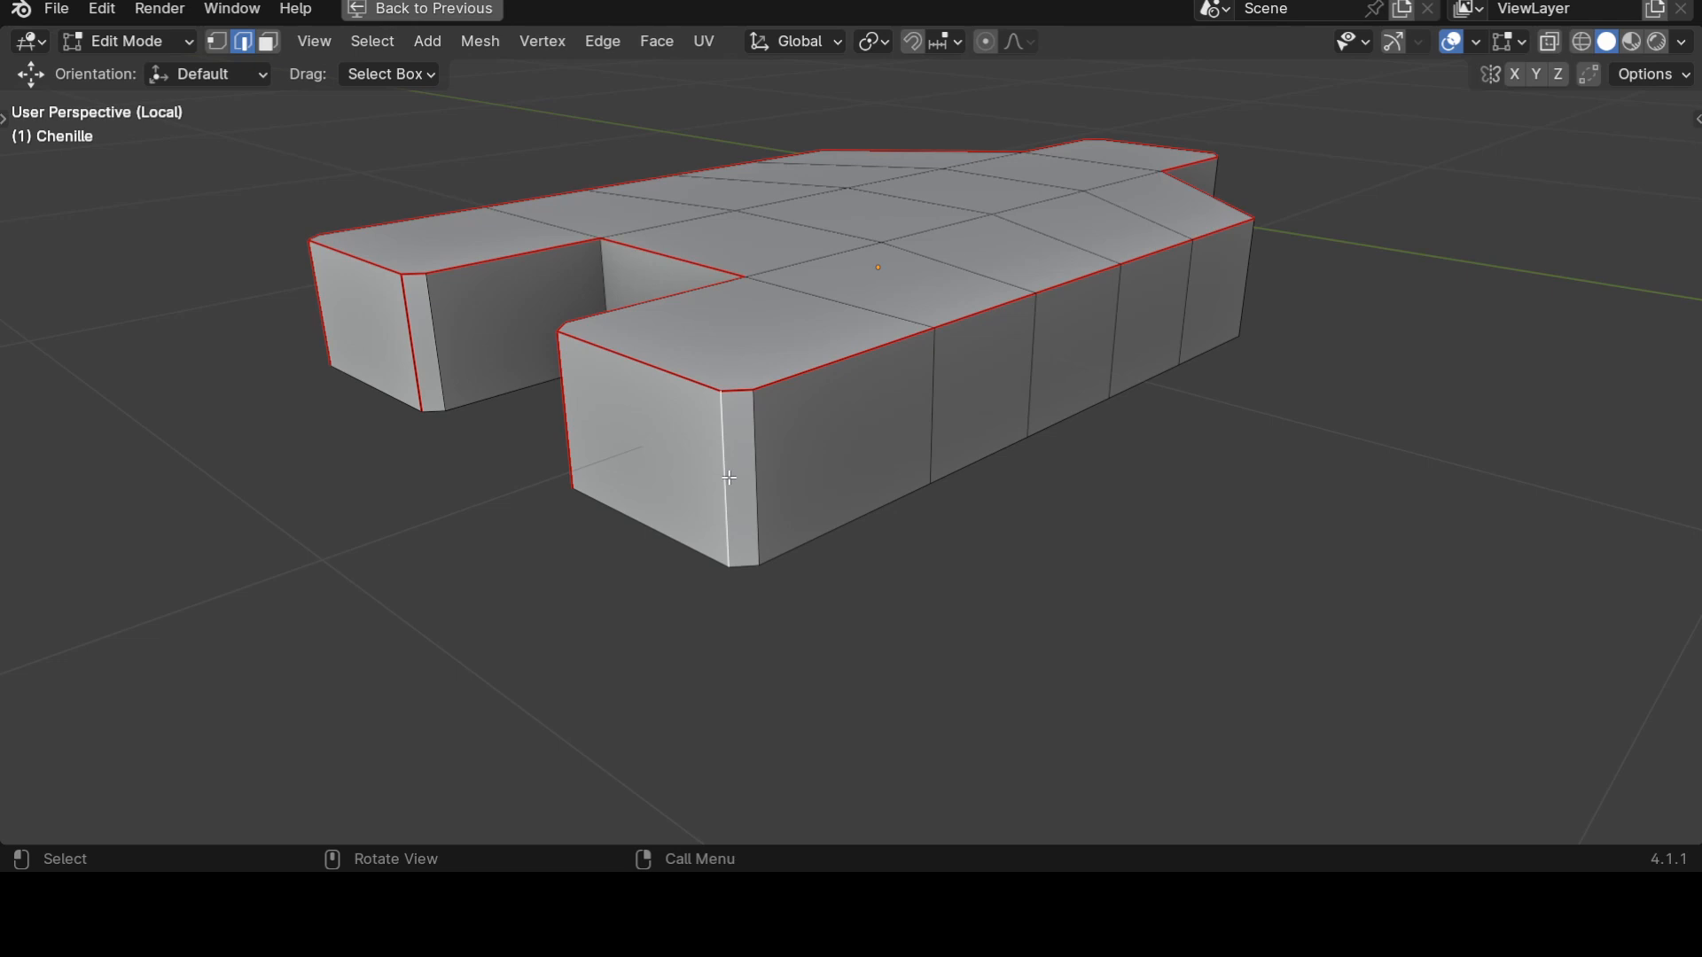
key(ctrl+e)
click(725, 462)
Mark seams on the vertical edges at both ends of the track link's two slanted side faces.
middle_drag(1019, 605, 1286, 653)
key(alt+a)
middle_drag(1255, 648, 1130, 634)
middle_drag(1337, 581, 1002, 505)
shift+click(929, 460)
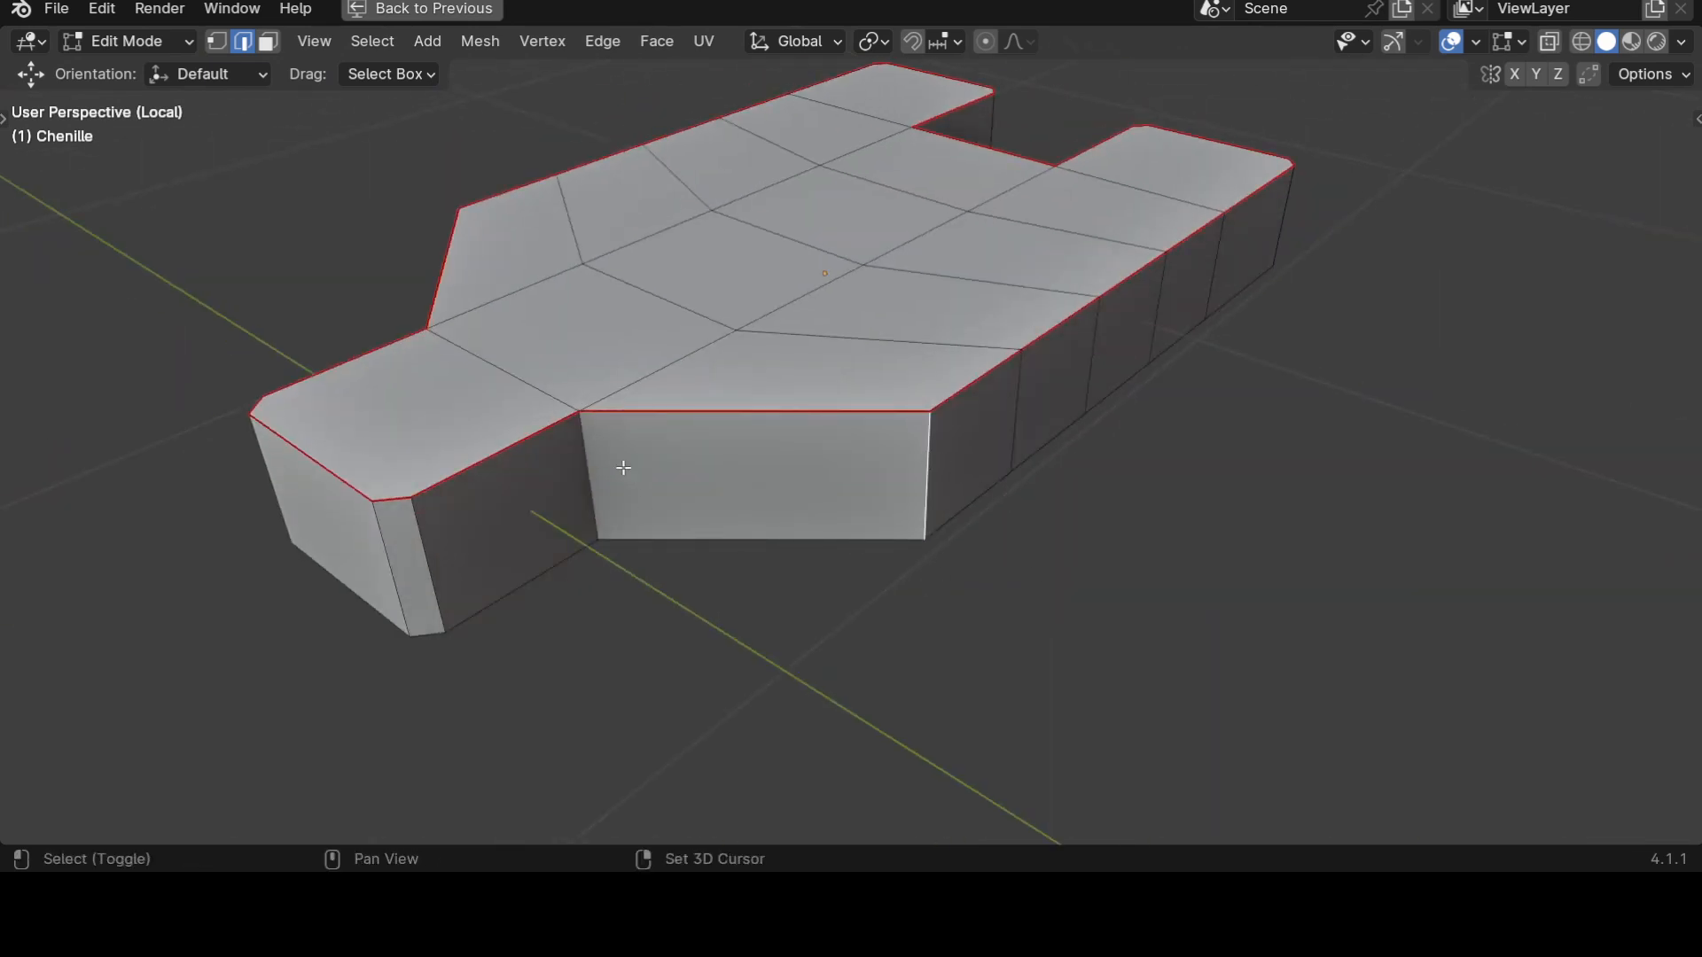
shift+click(587, 464)
middle_drag(587, 464, 935, 560)
shift+click(1009, 434)
key(ctrl+e)
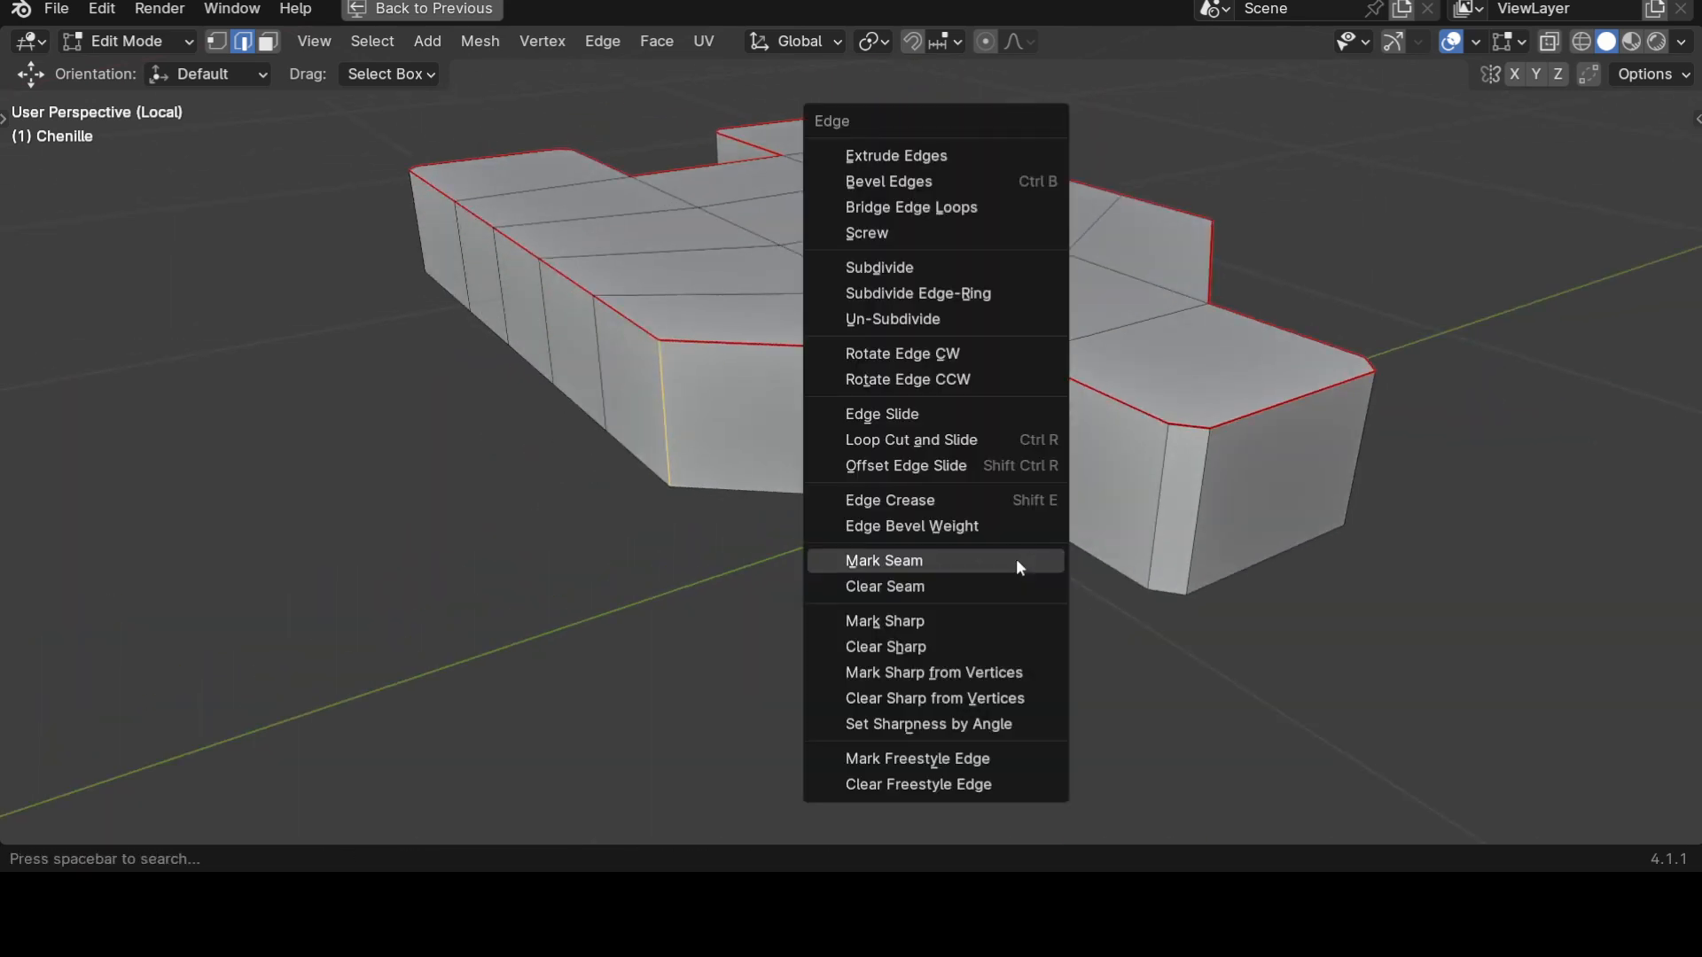
click(1016, 560)
Mark seams on the vertical edges bordering the end face of the link's narrow tab.
middle_drag(1208, 617, 1128, 564)
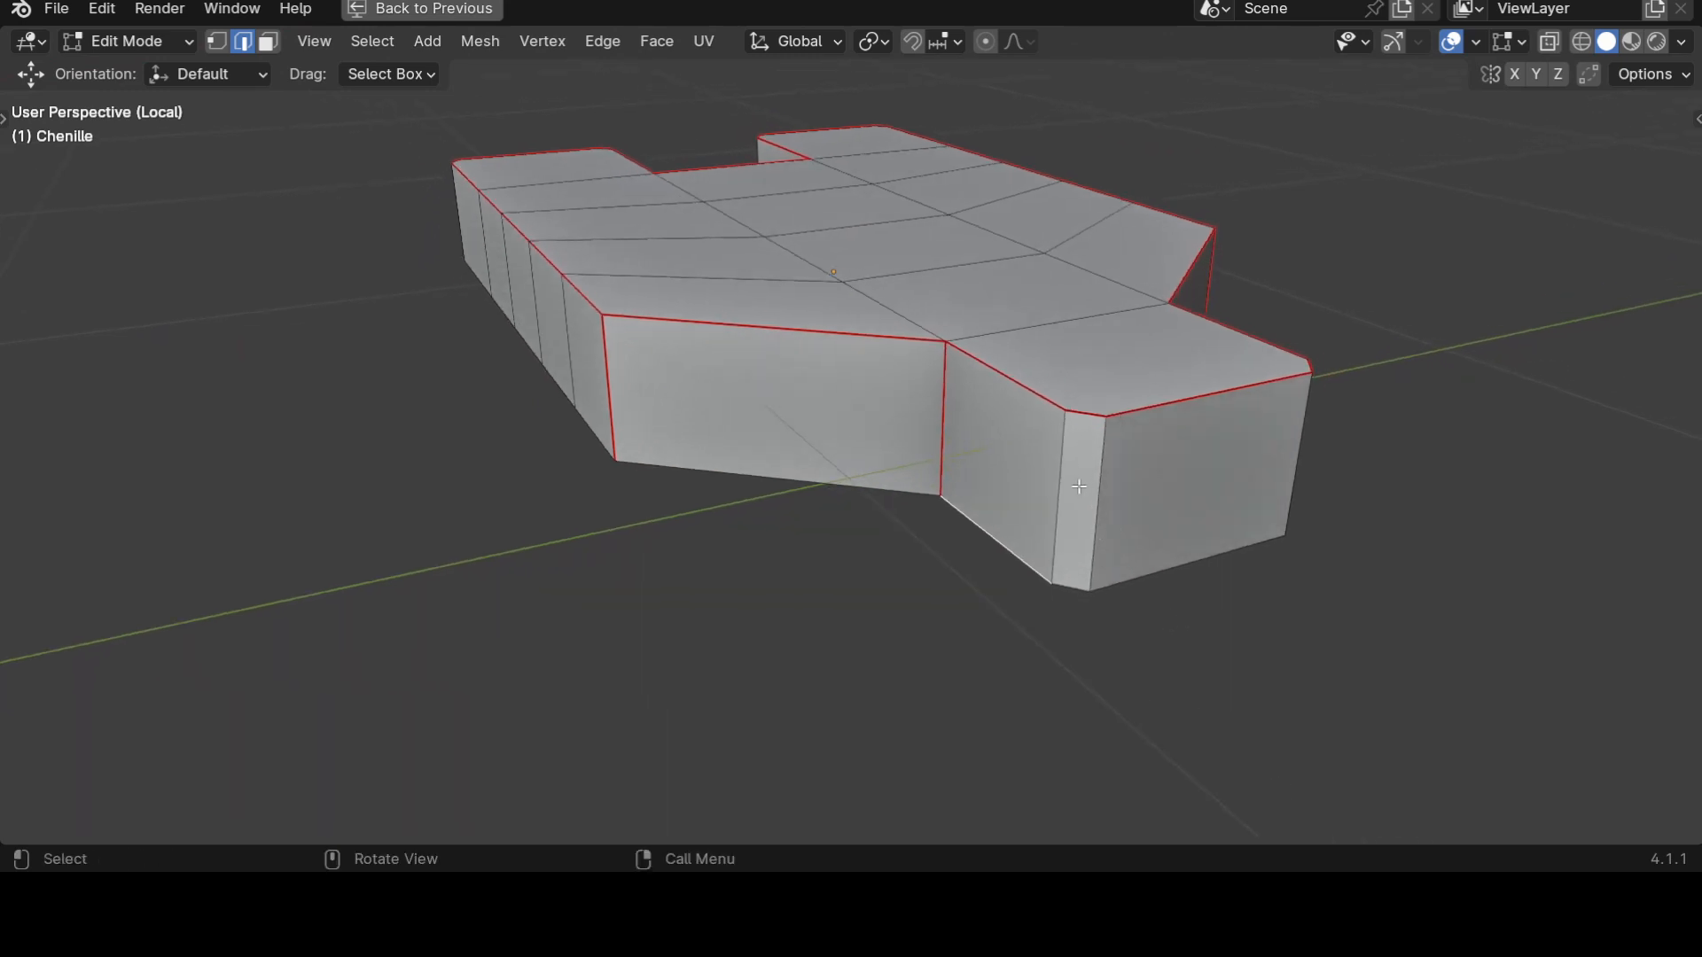
shift+click(1102, 497)
middle_drag(1103, 497, 1113, 619)
shift+click(602, 539)
key(ctrl+e)
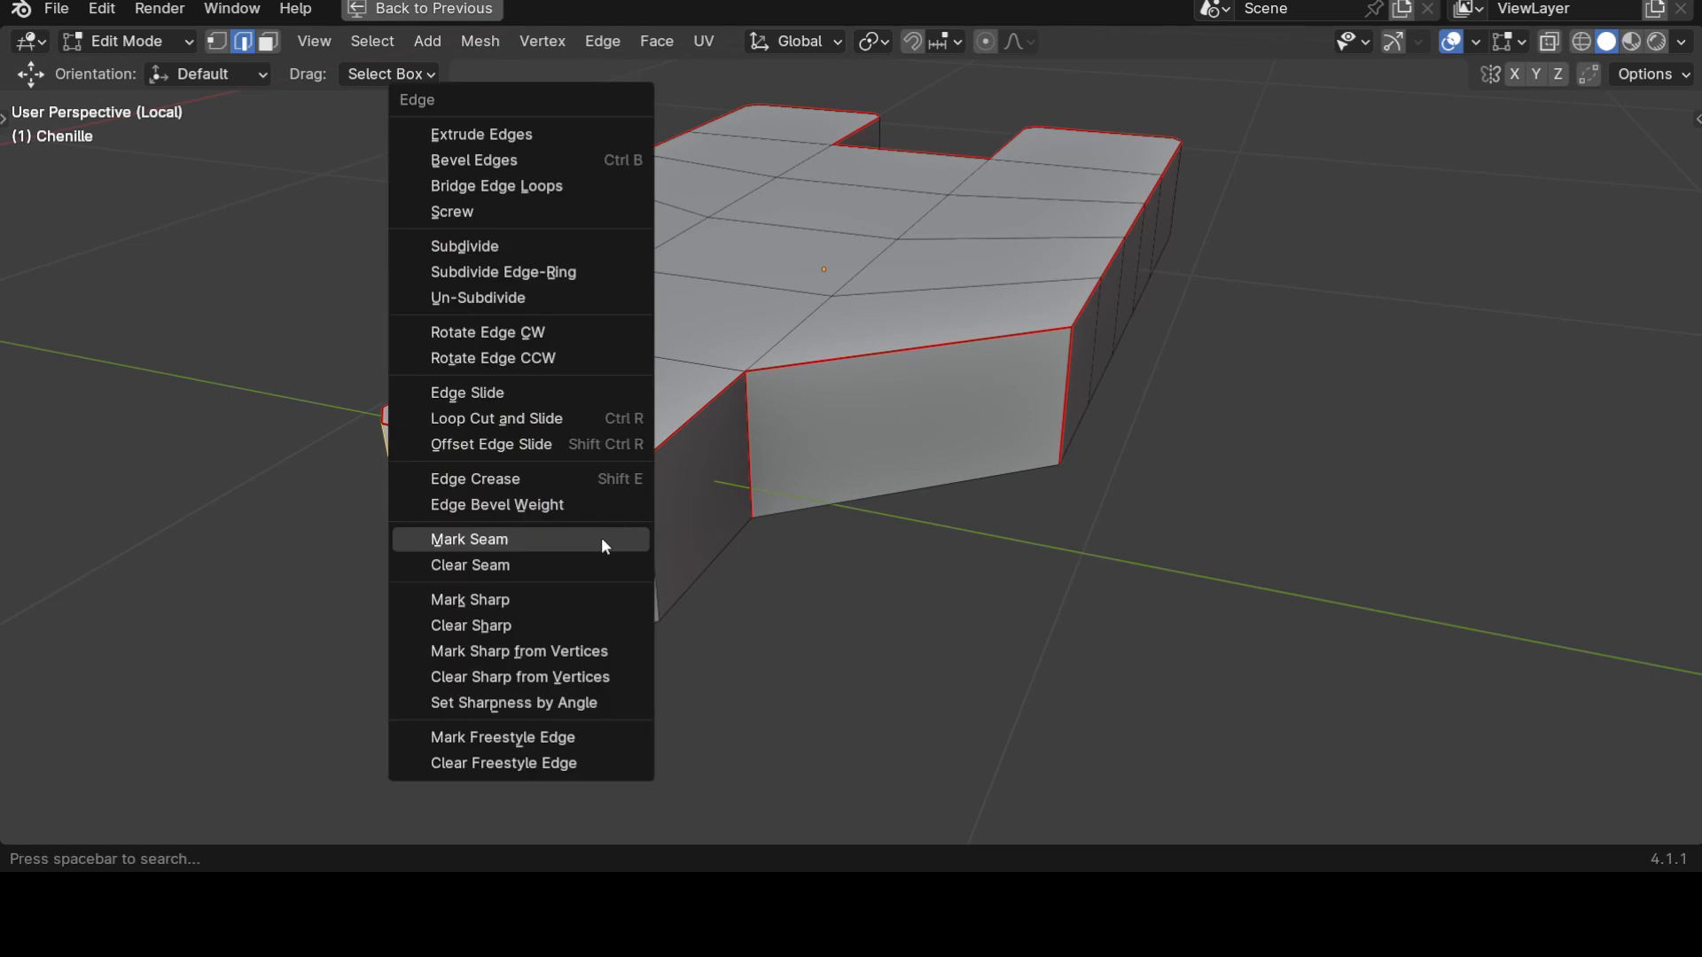
click(601, 537)
Restore the split editor layout and unwrap the entire track link along its marked seams.
scroll(756, 585, down, 5)
scroll(756, 585, down, 2)
key(ctrl+space)
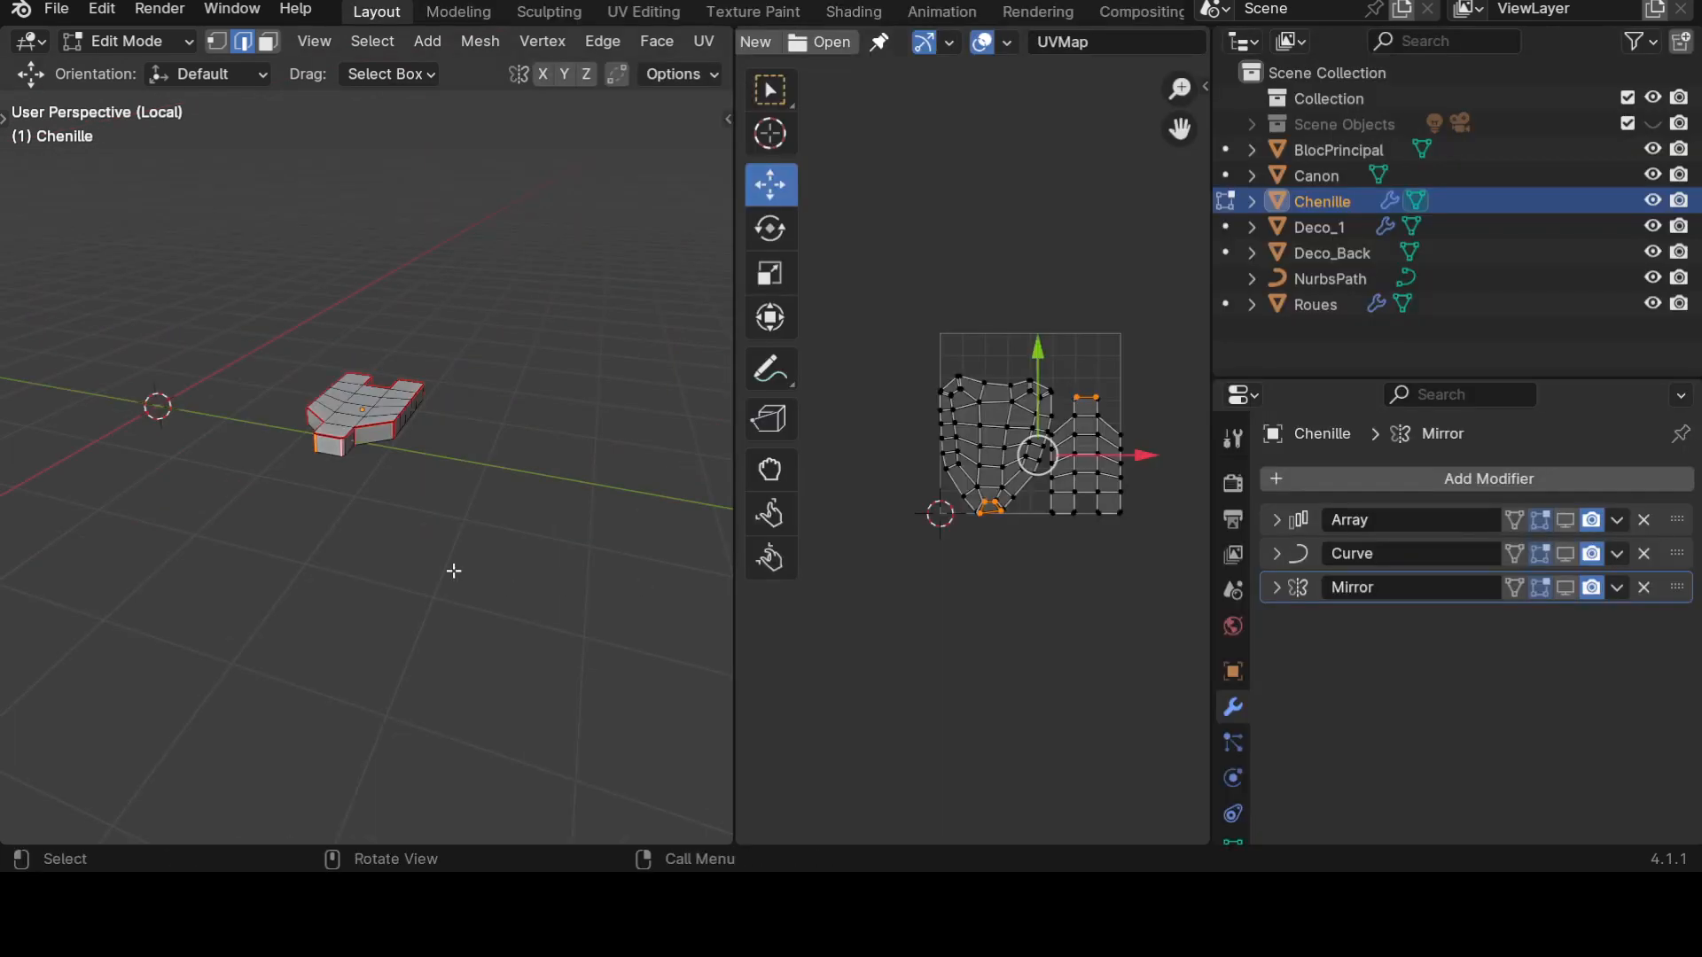
key(a)
key(u)
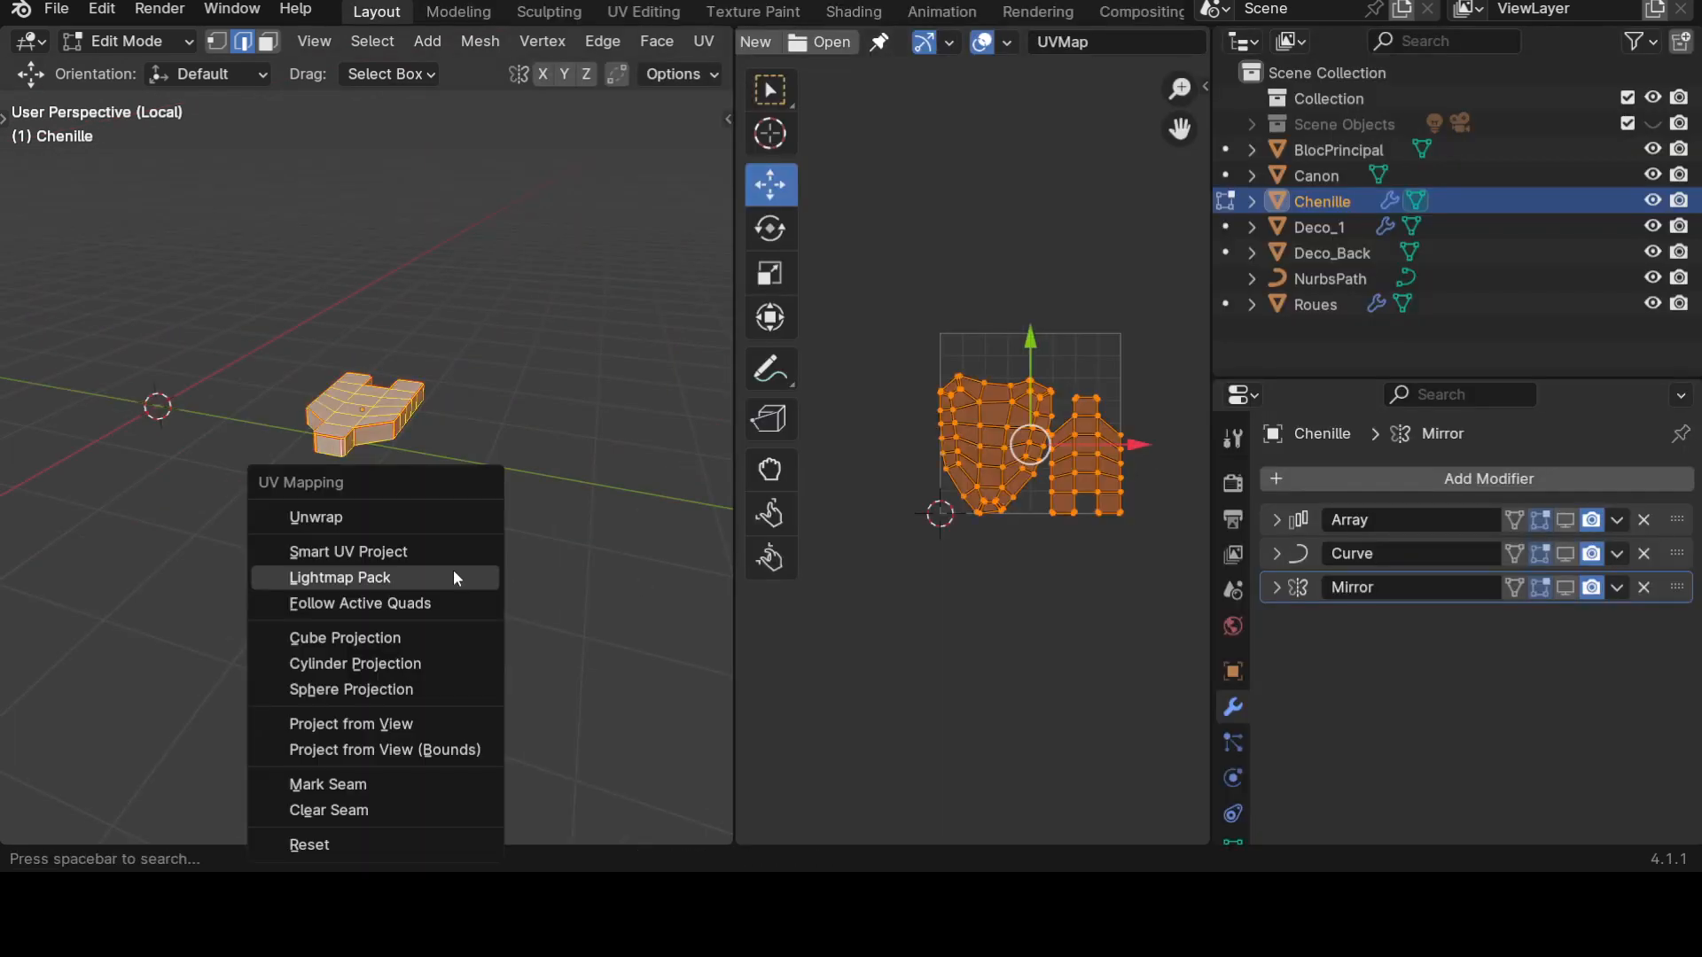
click(423, 512)
scroll(987, 560, up, 4)
scroll(985, 558, up, 2)
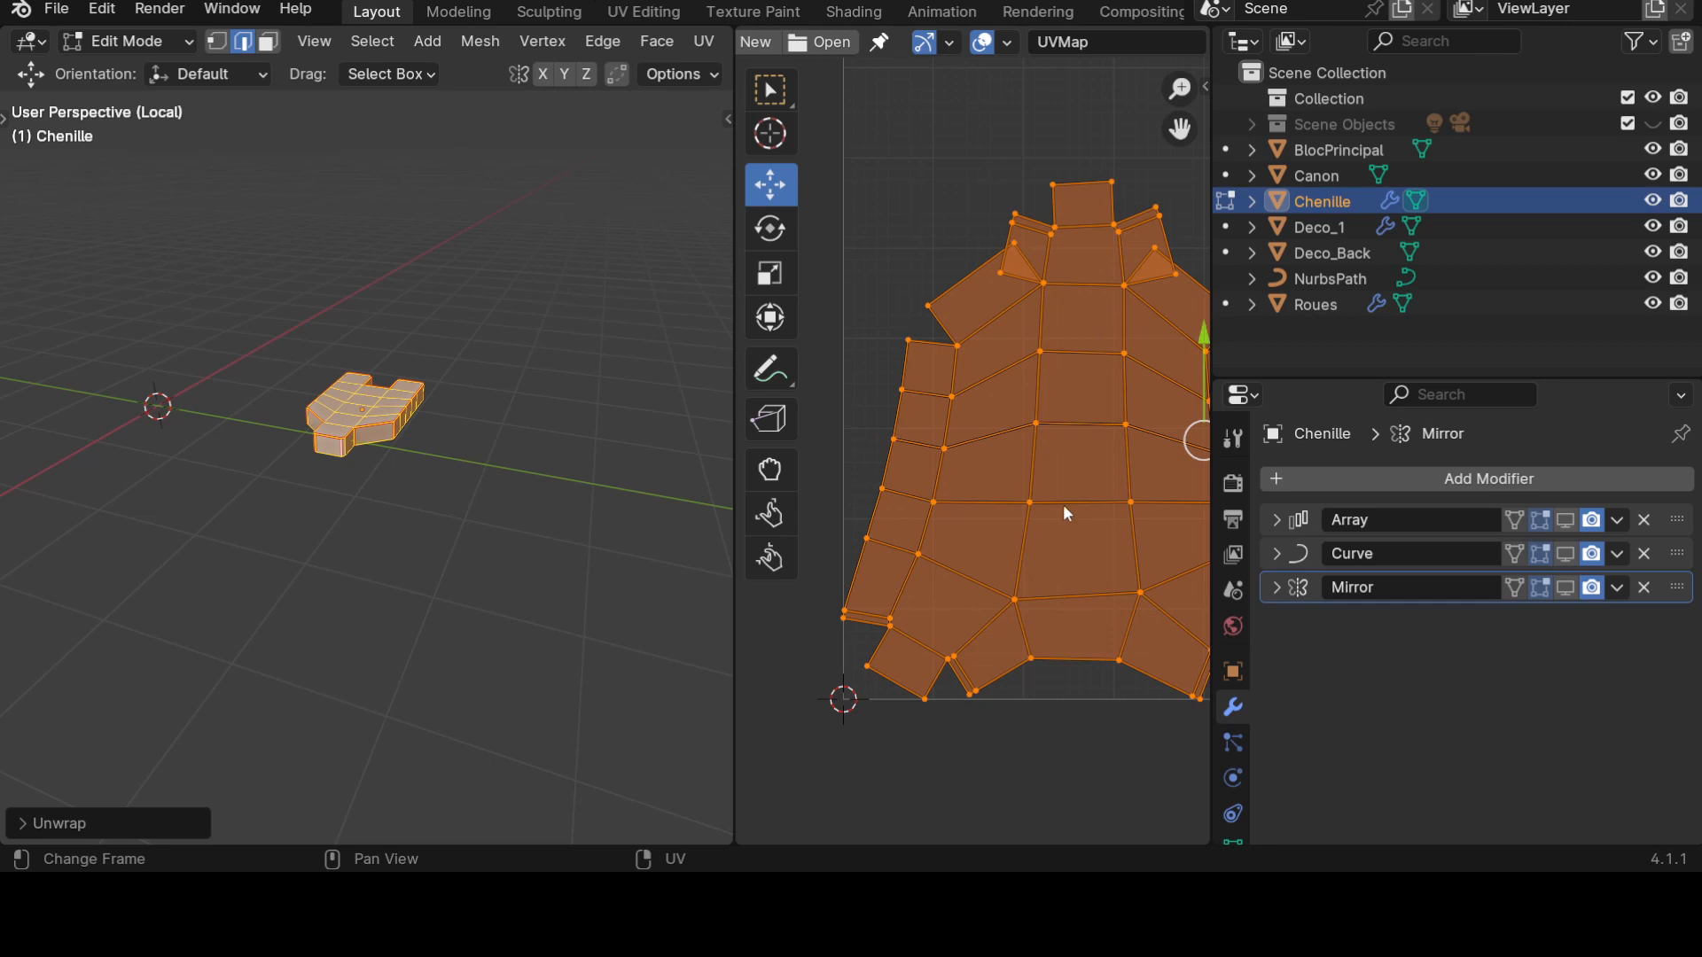
scroll(493, 577, up, 2)
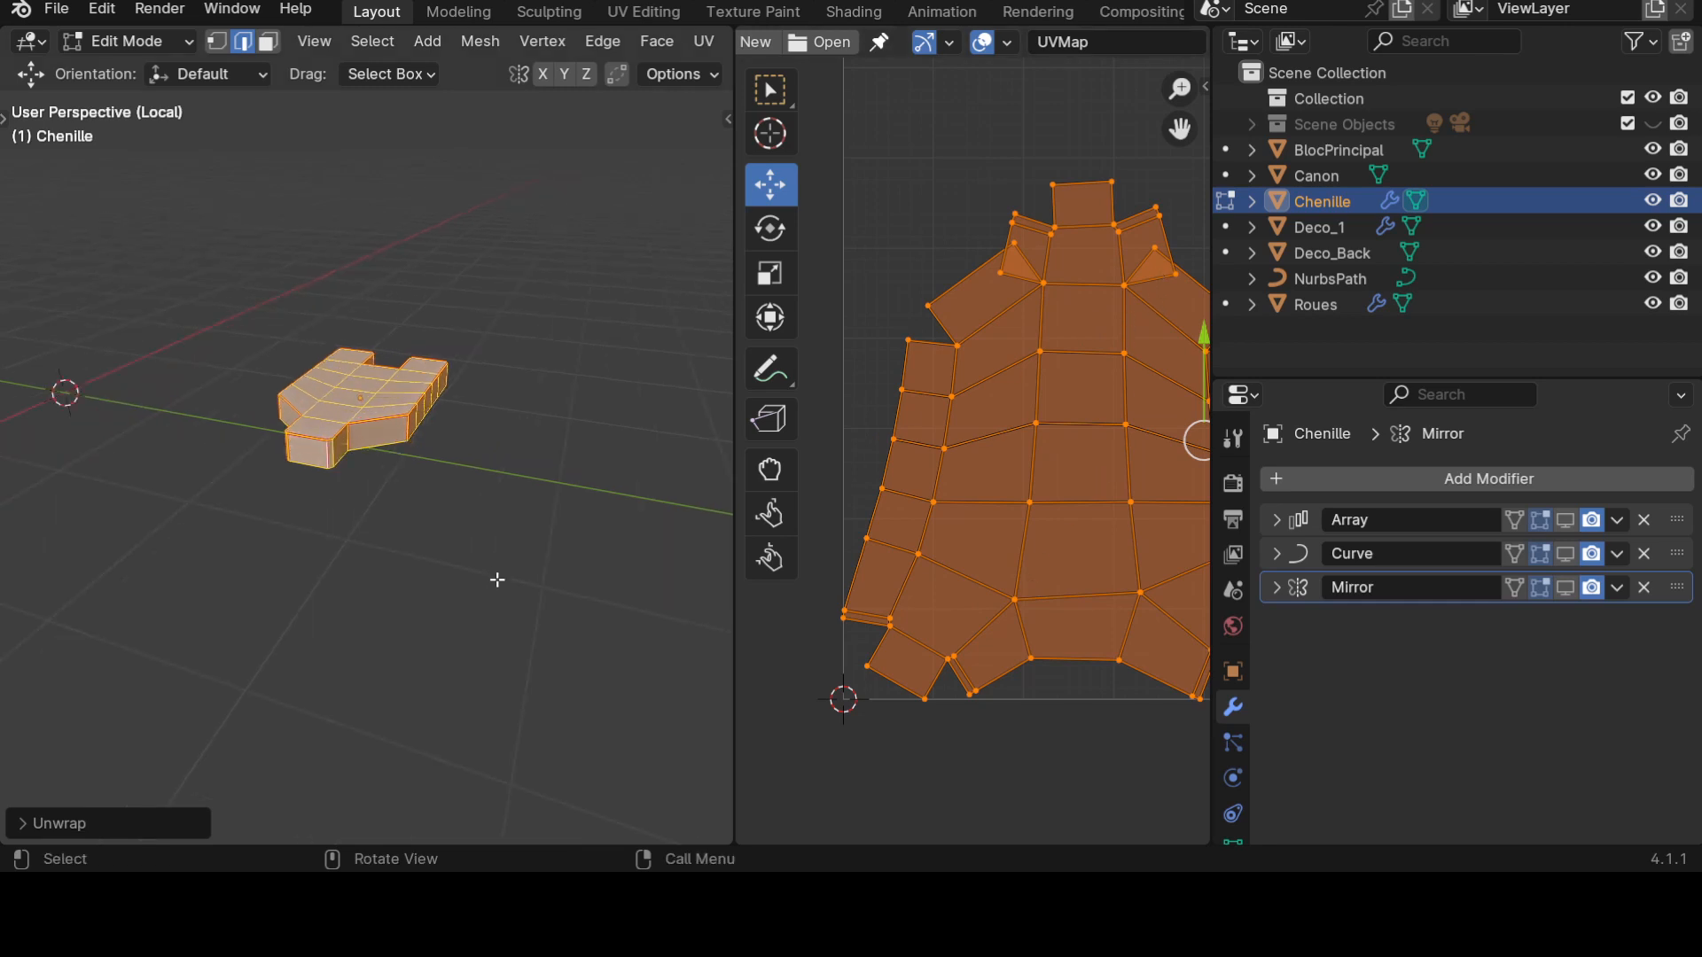
scroll(1099, 374, up, 1)
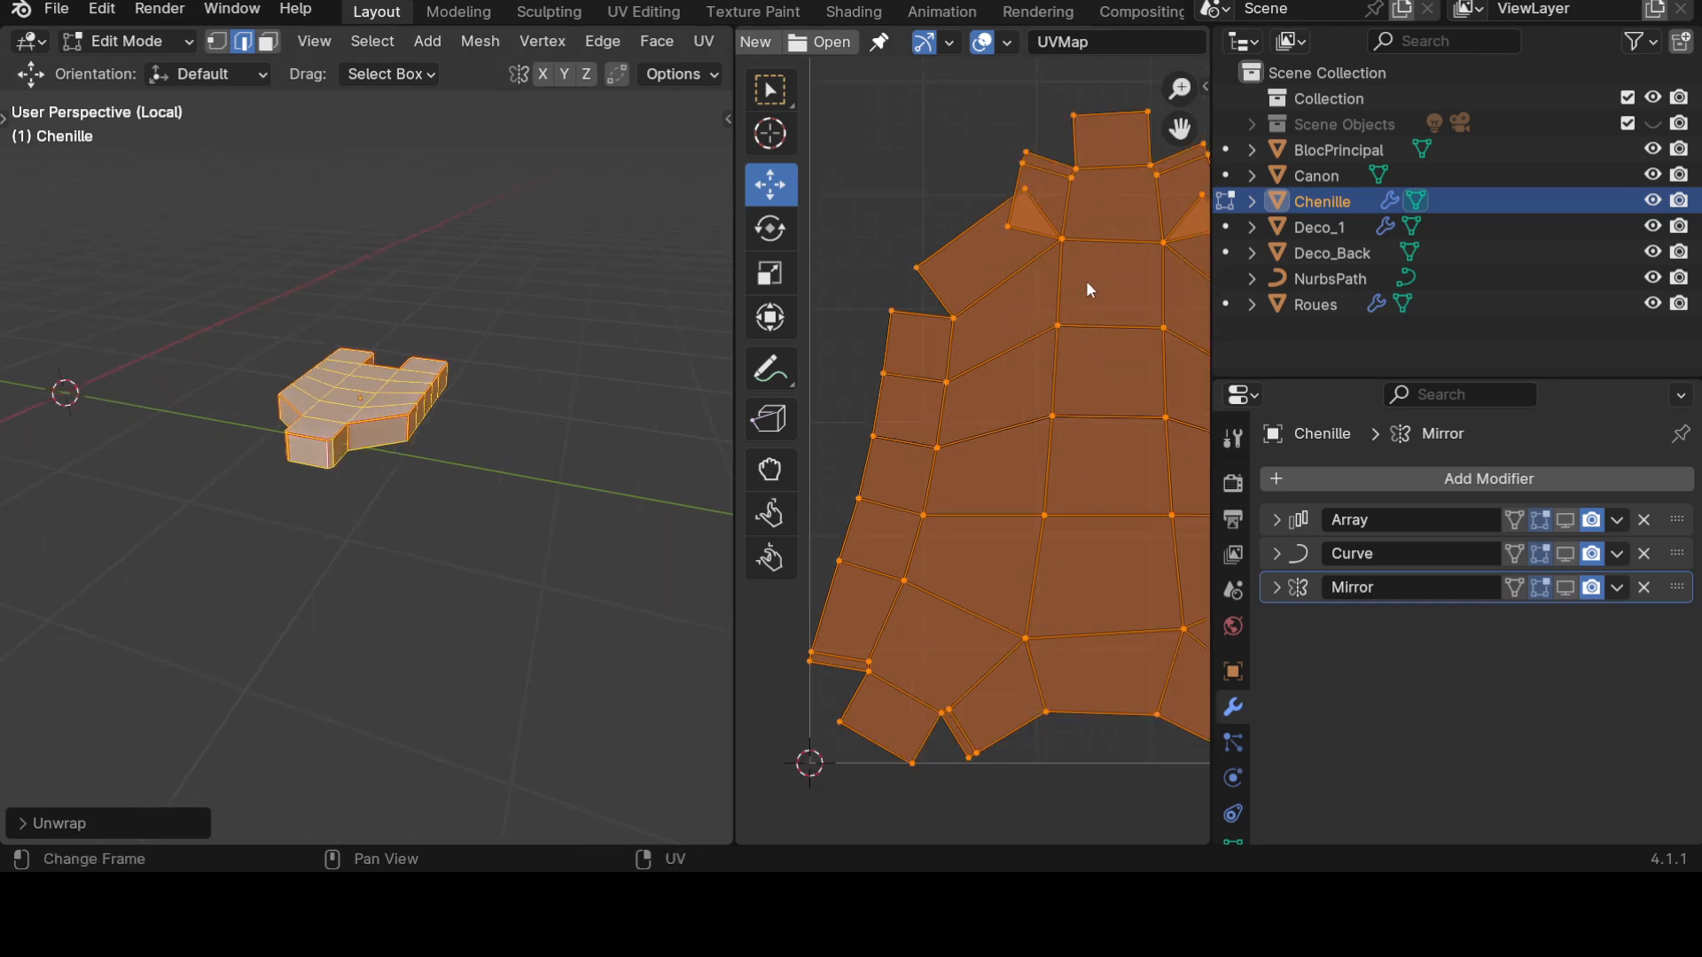
Examine the overlapping corner between the tab's side face and the slanted side face in the track link's UV island.
click(1029, 193)
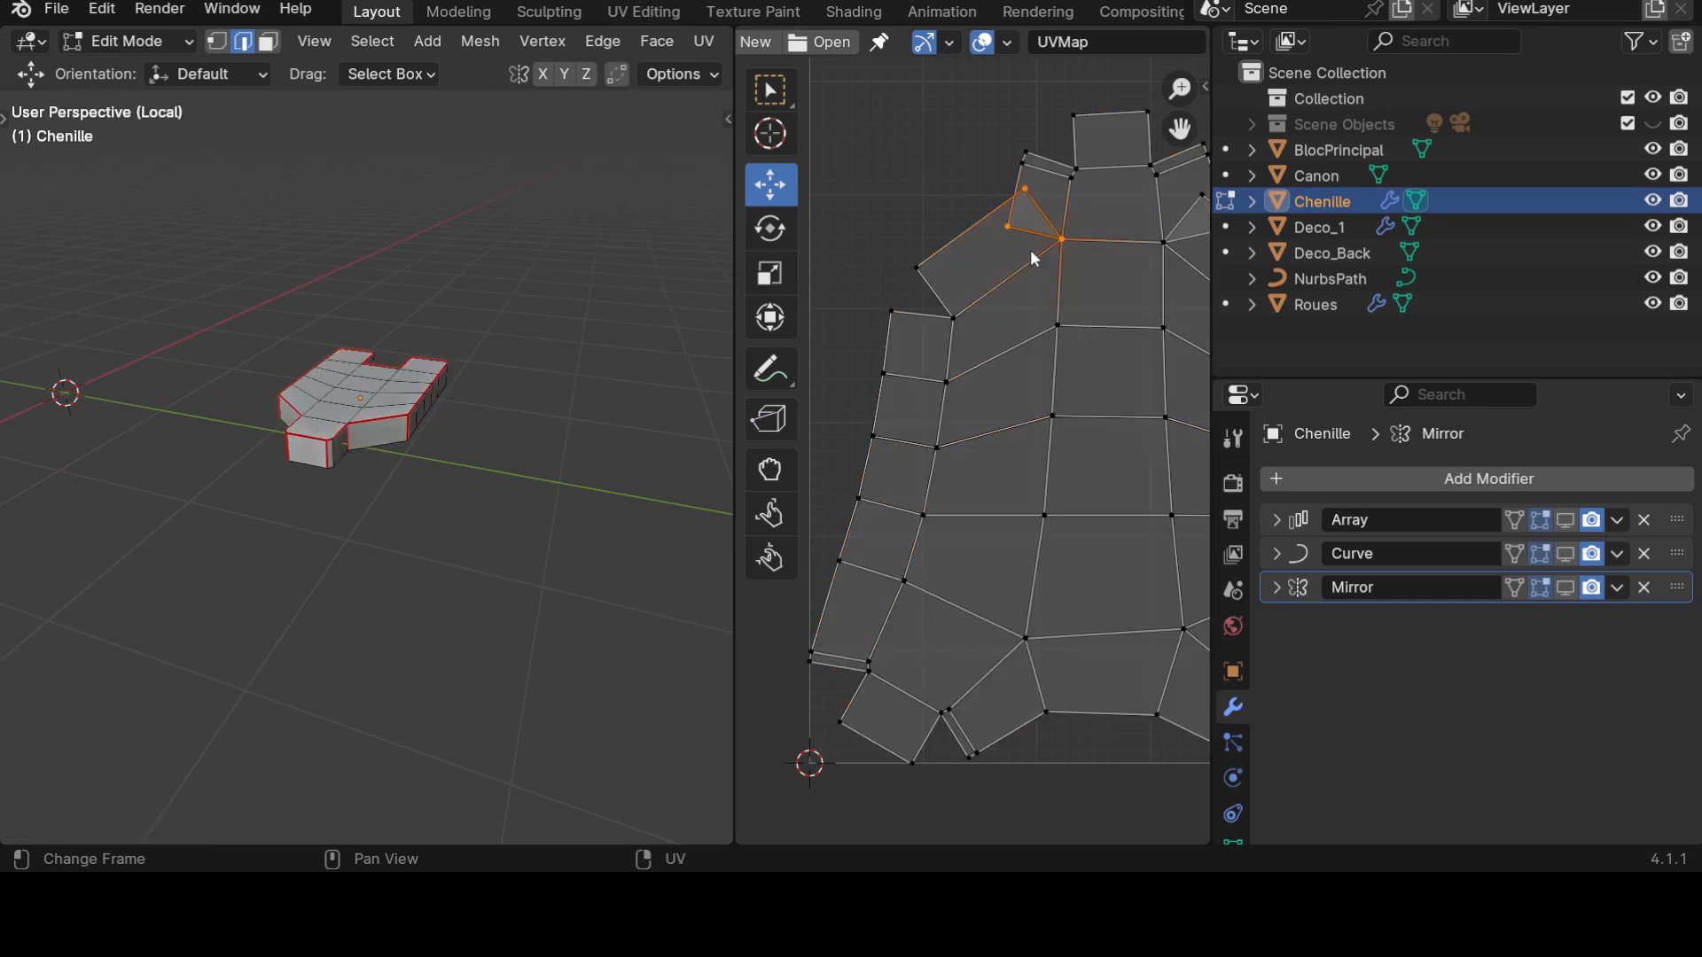
scroll(887, 54, up, 5)
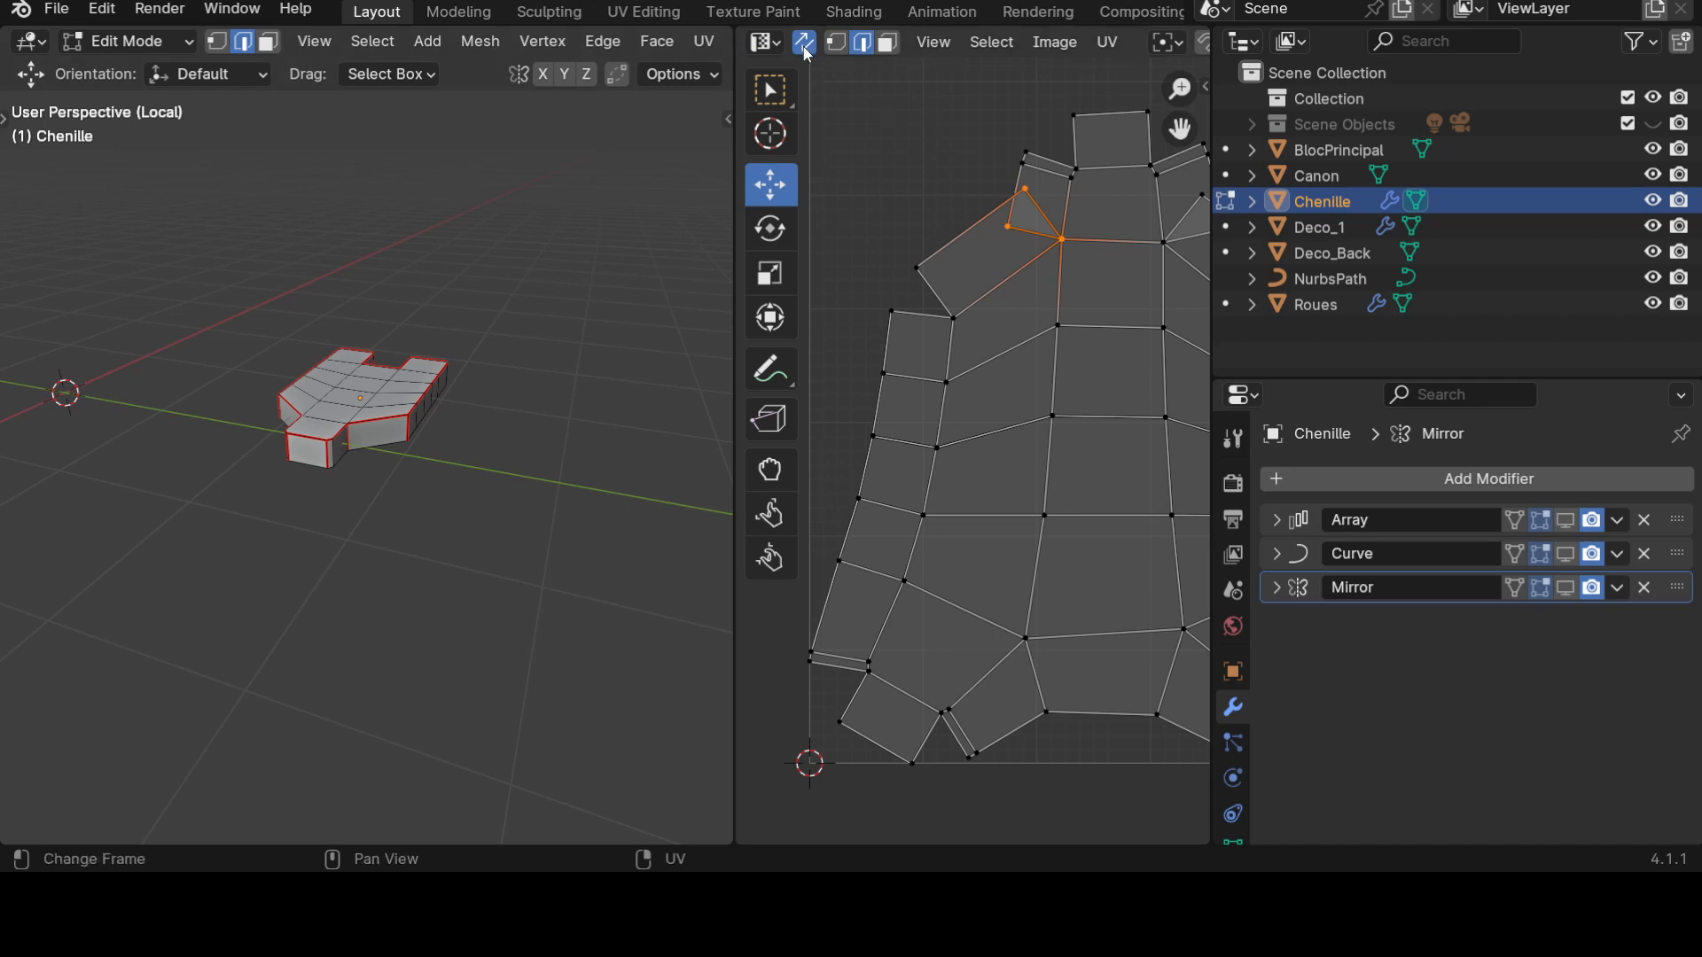
scroll(615, 368, down, 3)
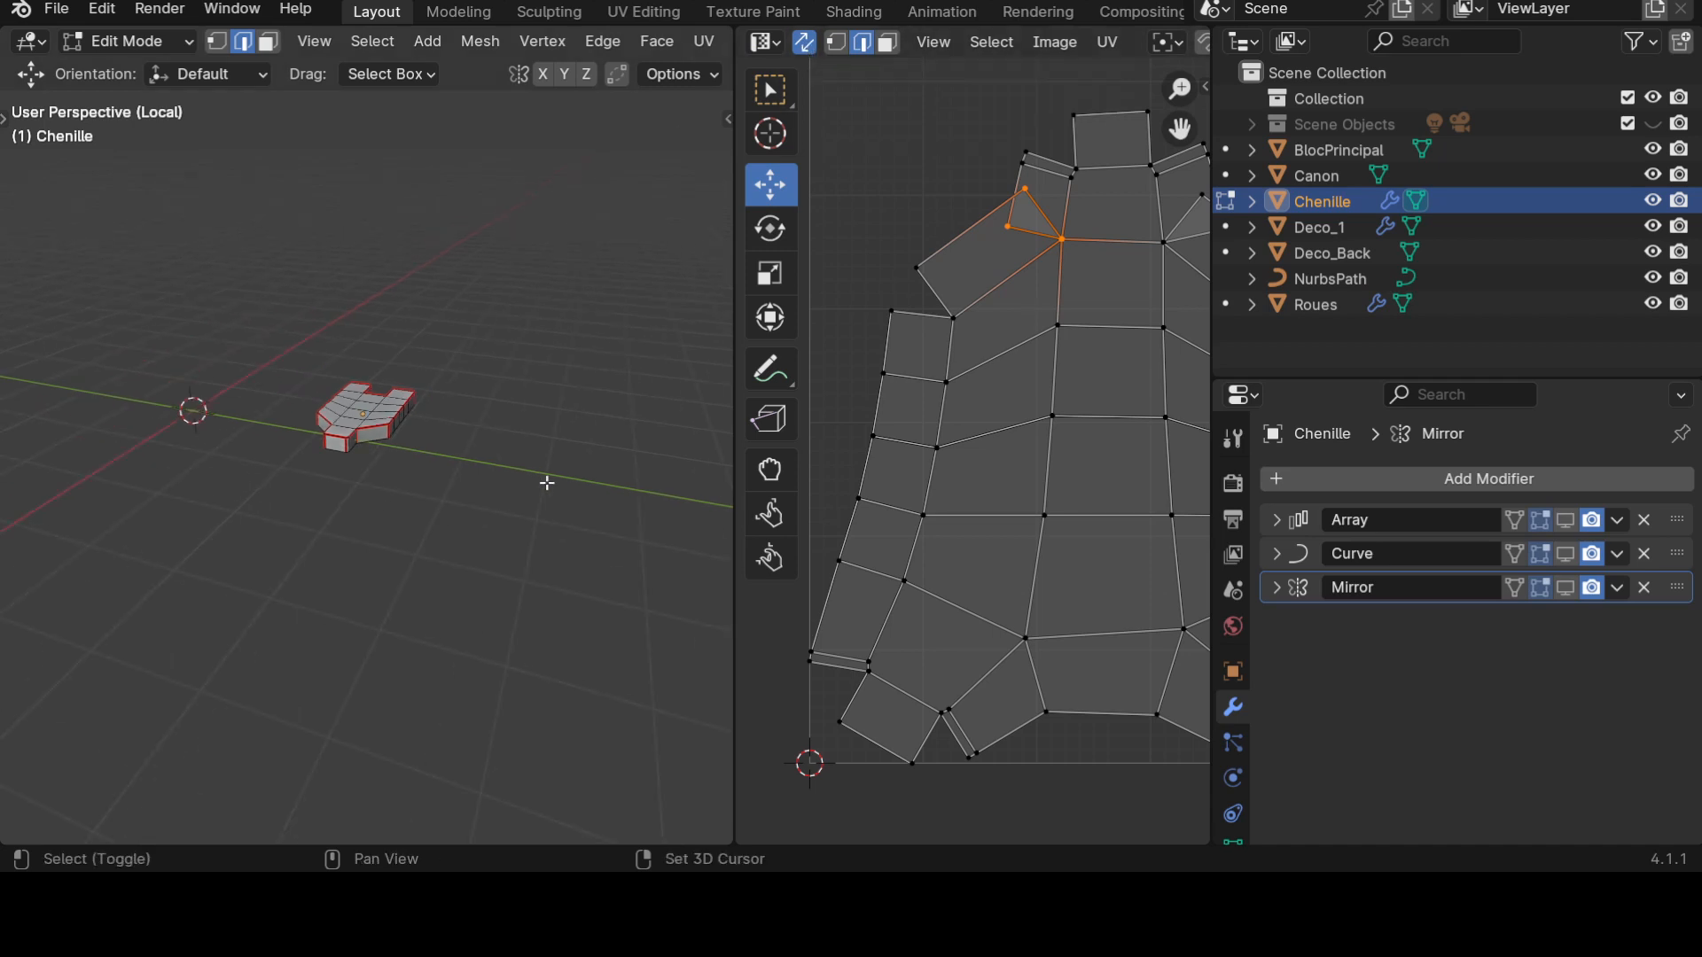
scroll(379, 423, up, 4)
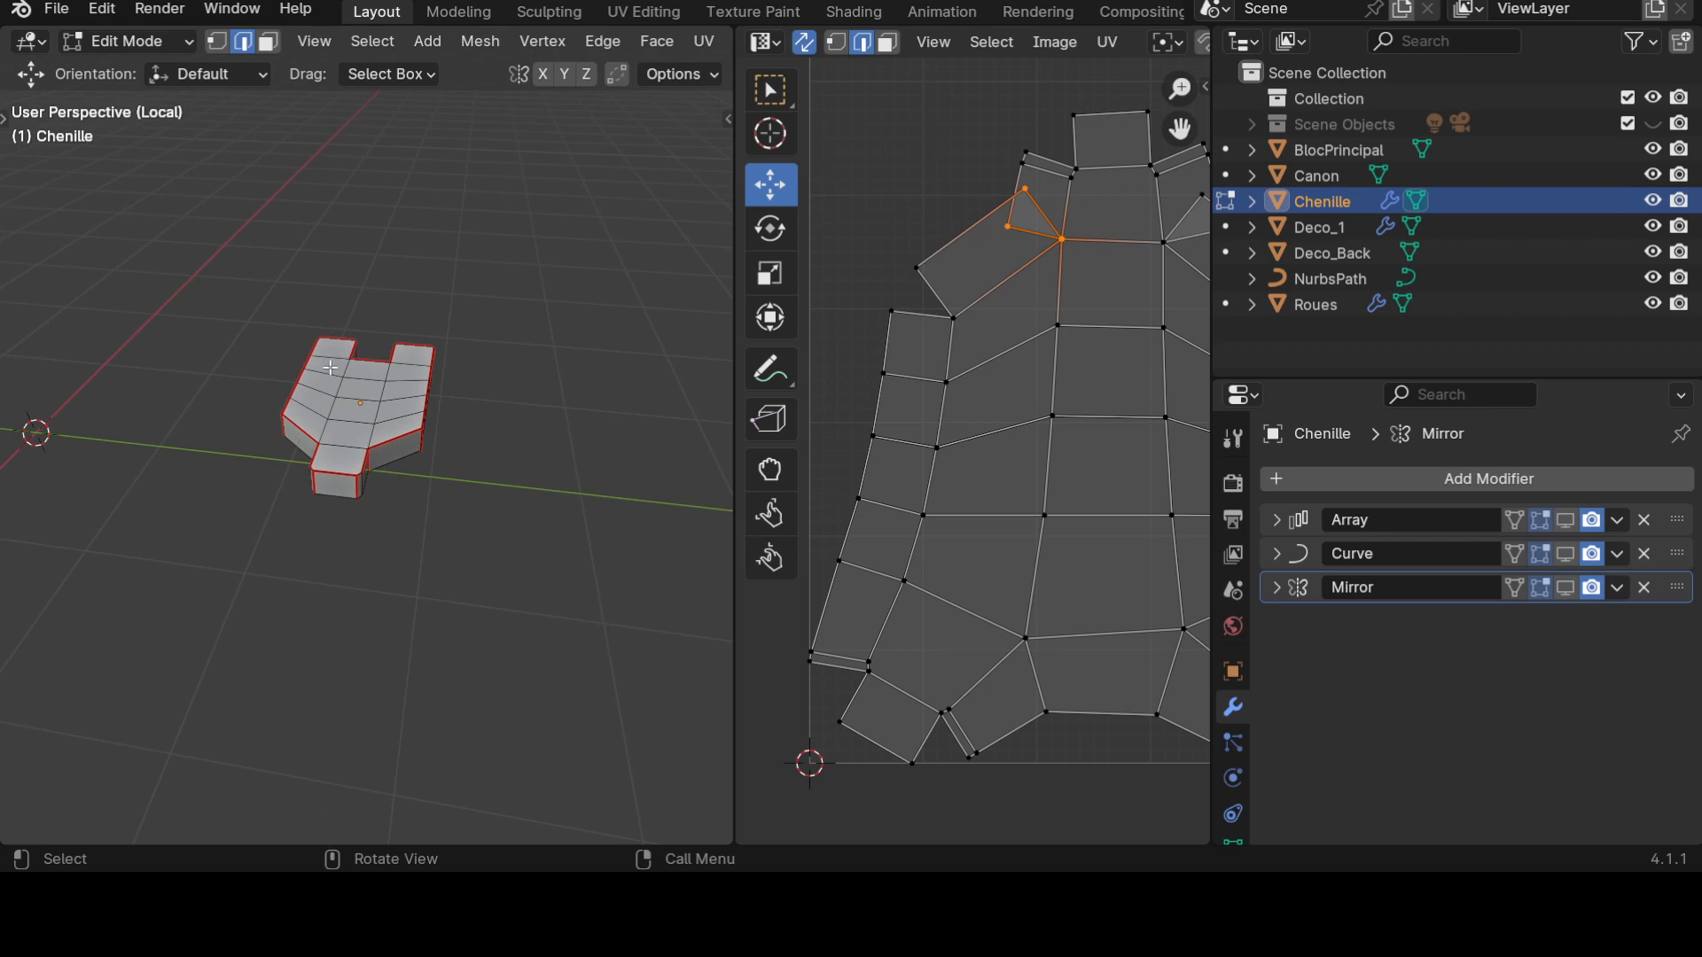
scroll(997, 375, down, 4)
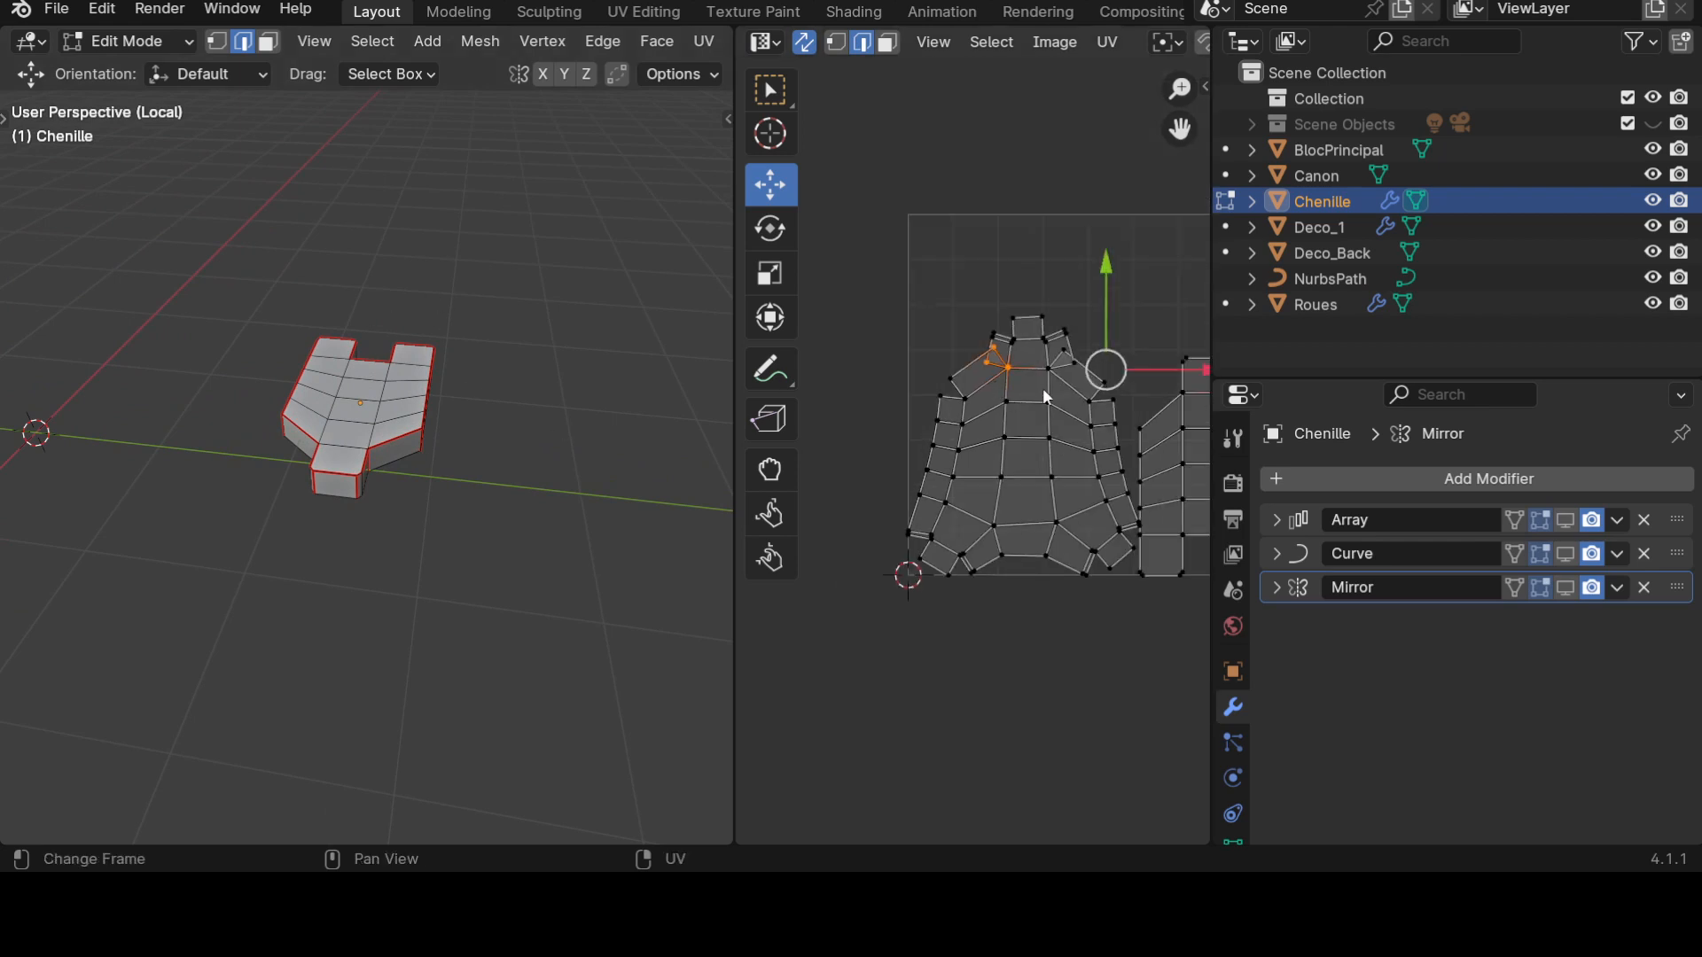
scroll(1043, 386, down, 1)
scroll(922, 536, up, 3)
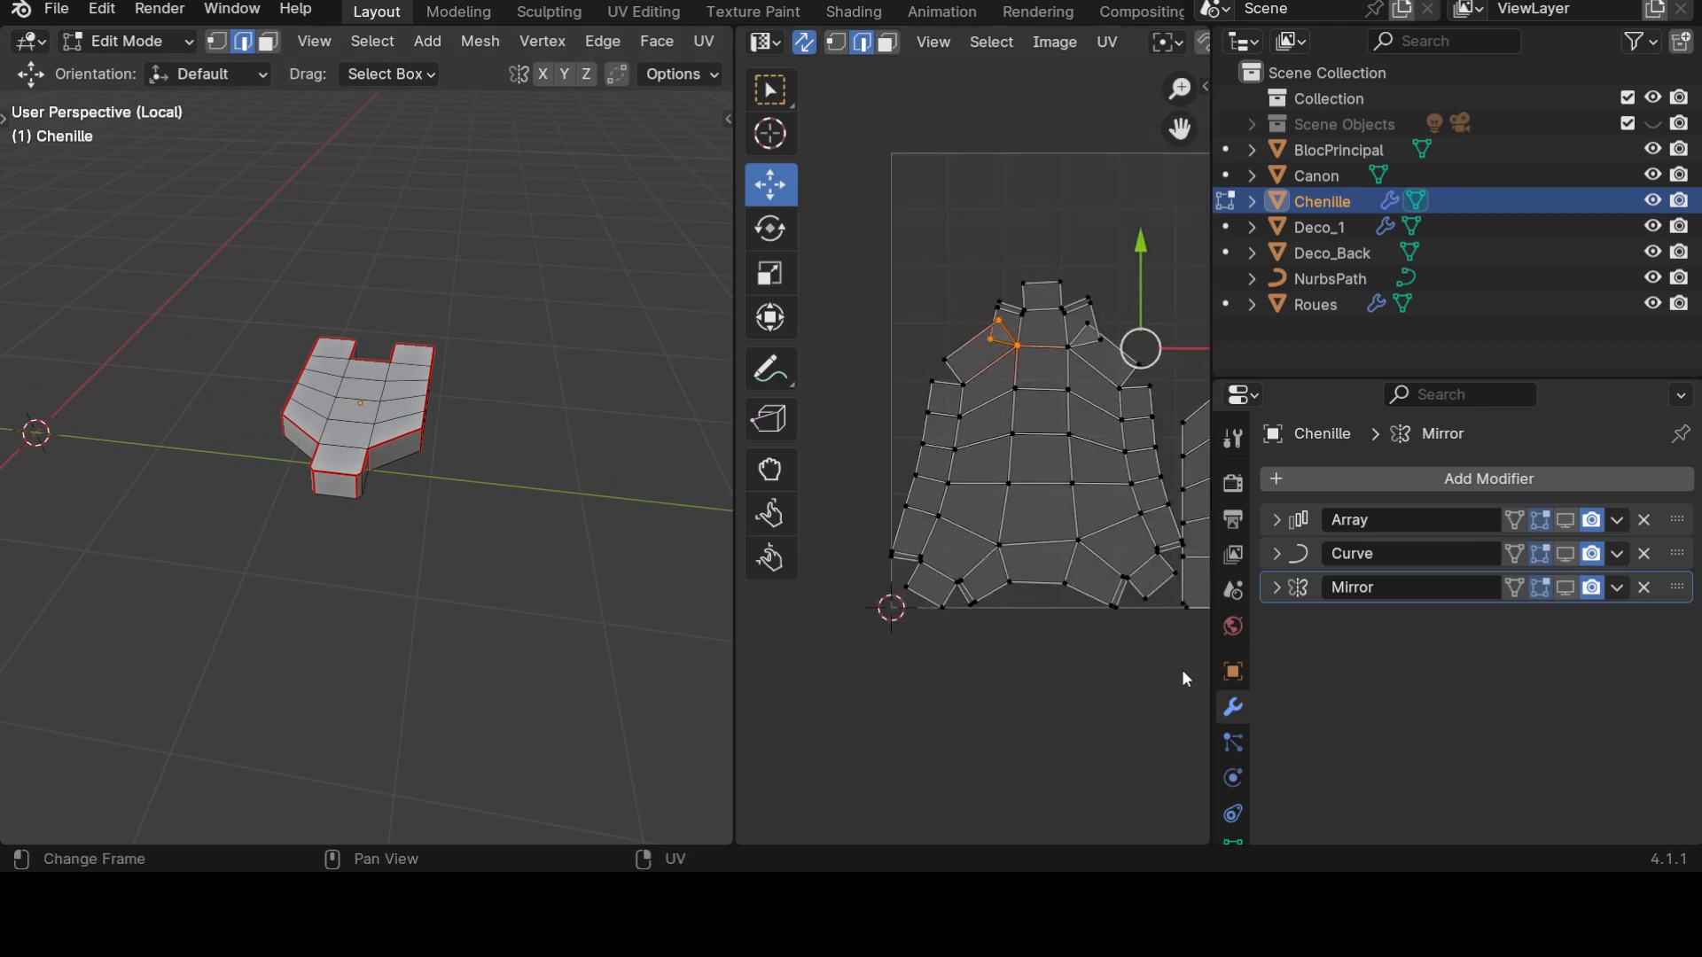
Widen the UV editor, turn off UV sync selection and select the whole track link to display all its UVs.
drag(1210, 653, 1567, 660)
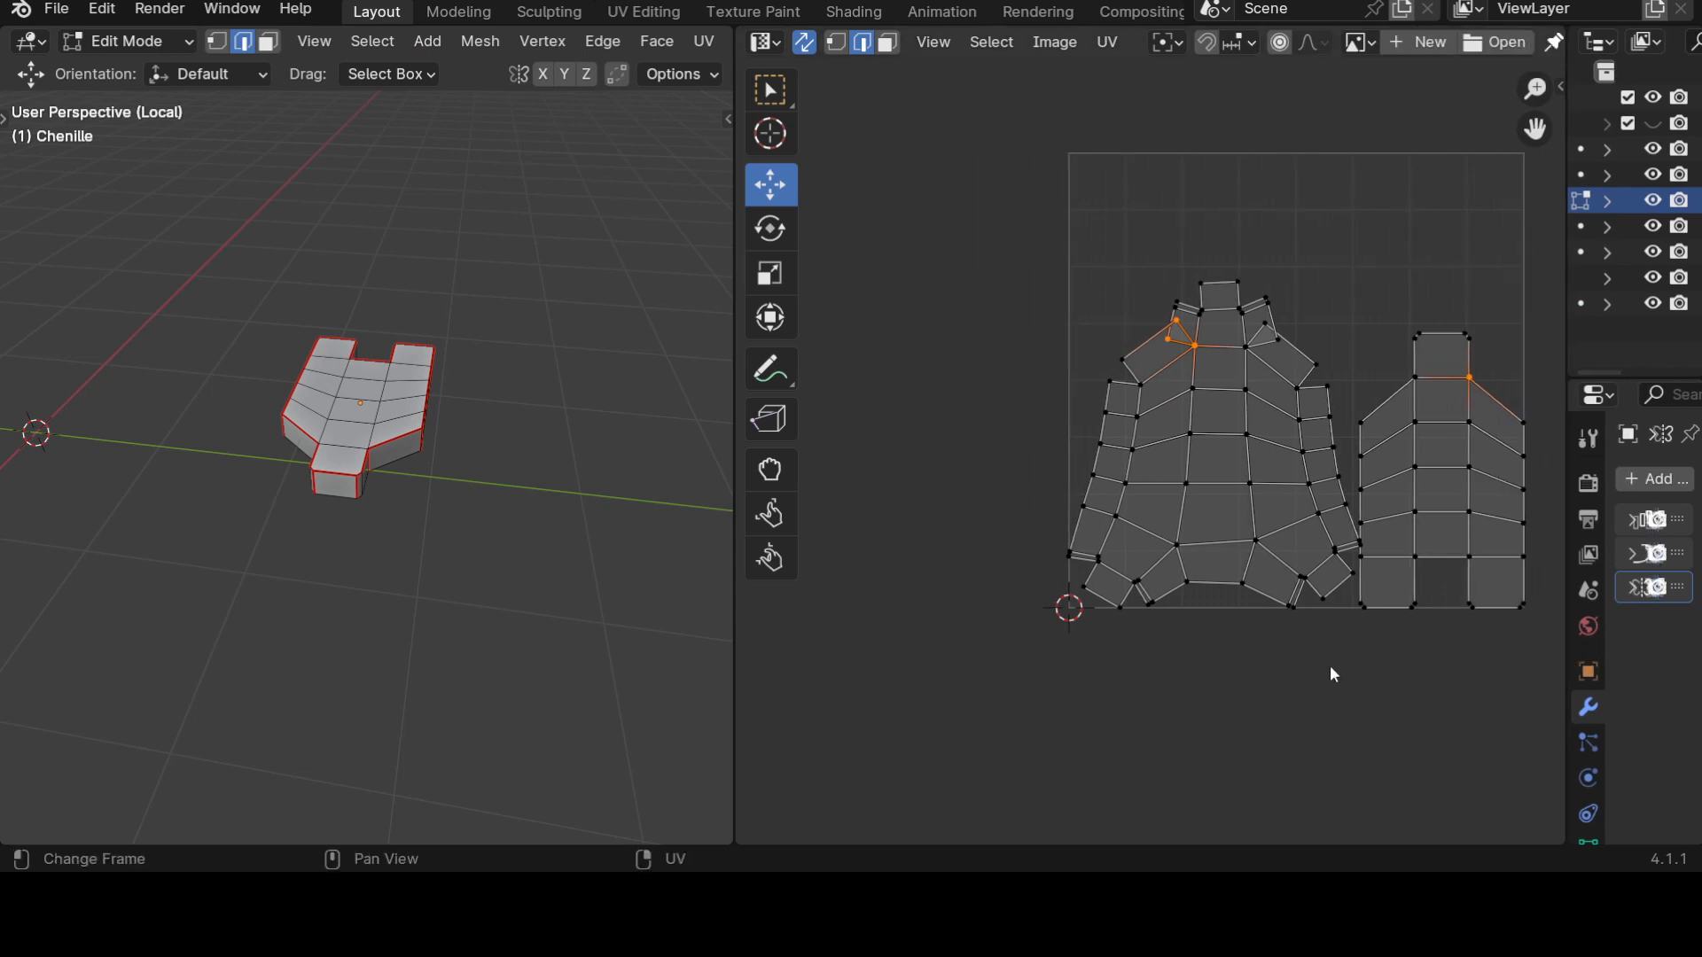
scroll(1227, 669, up, 2)
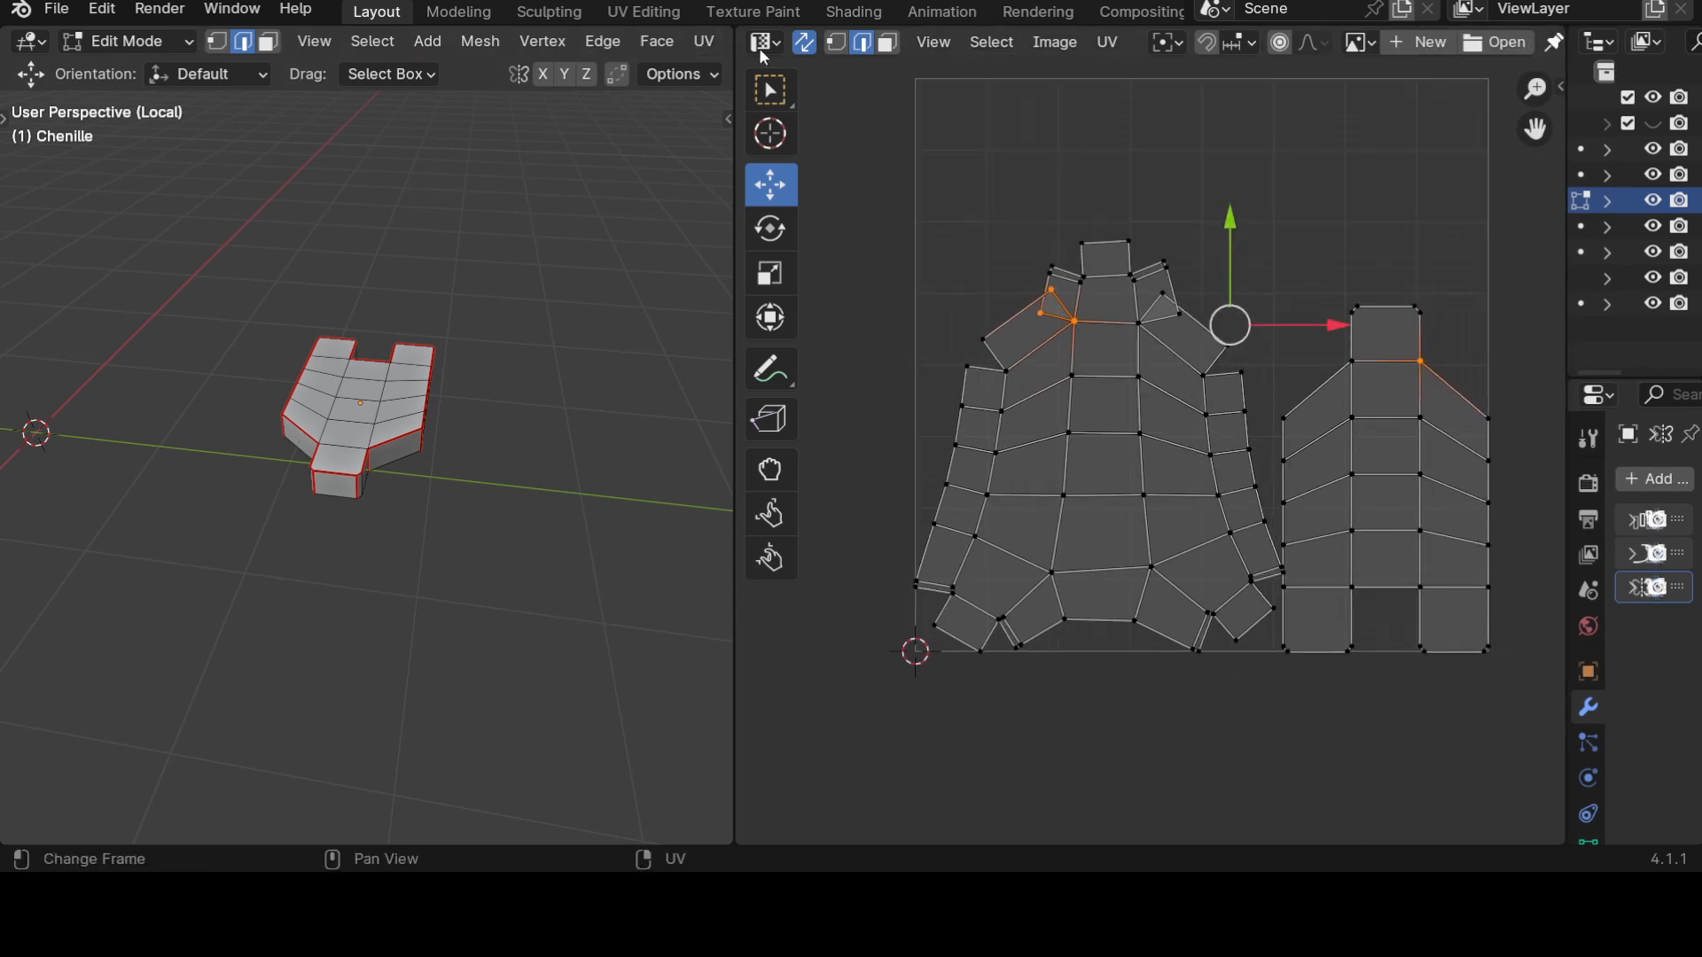
click(805, 46)
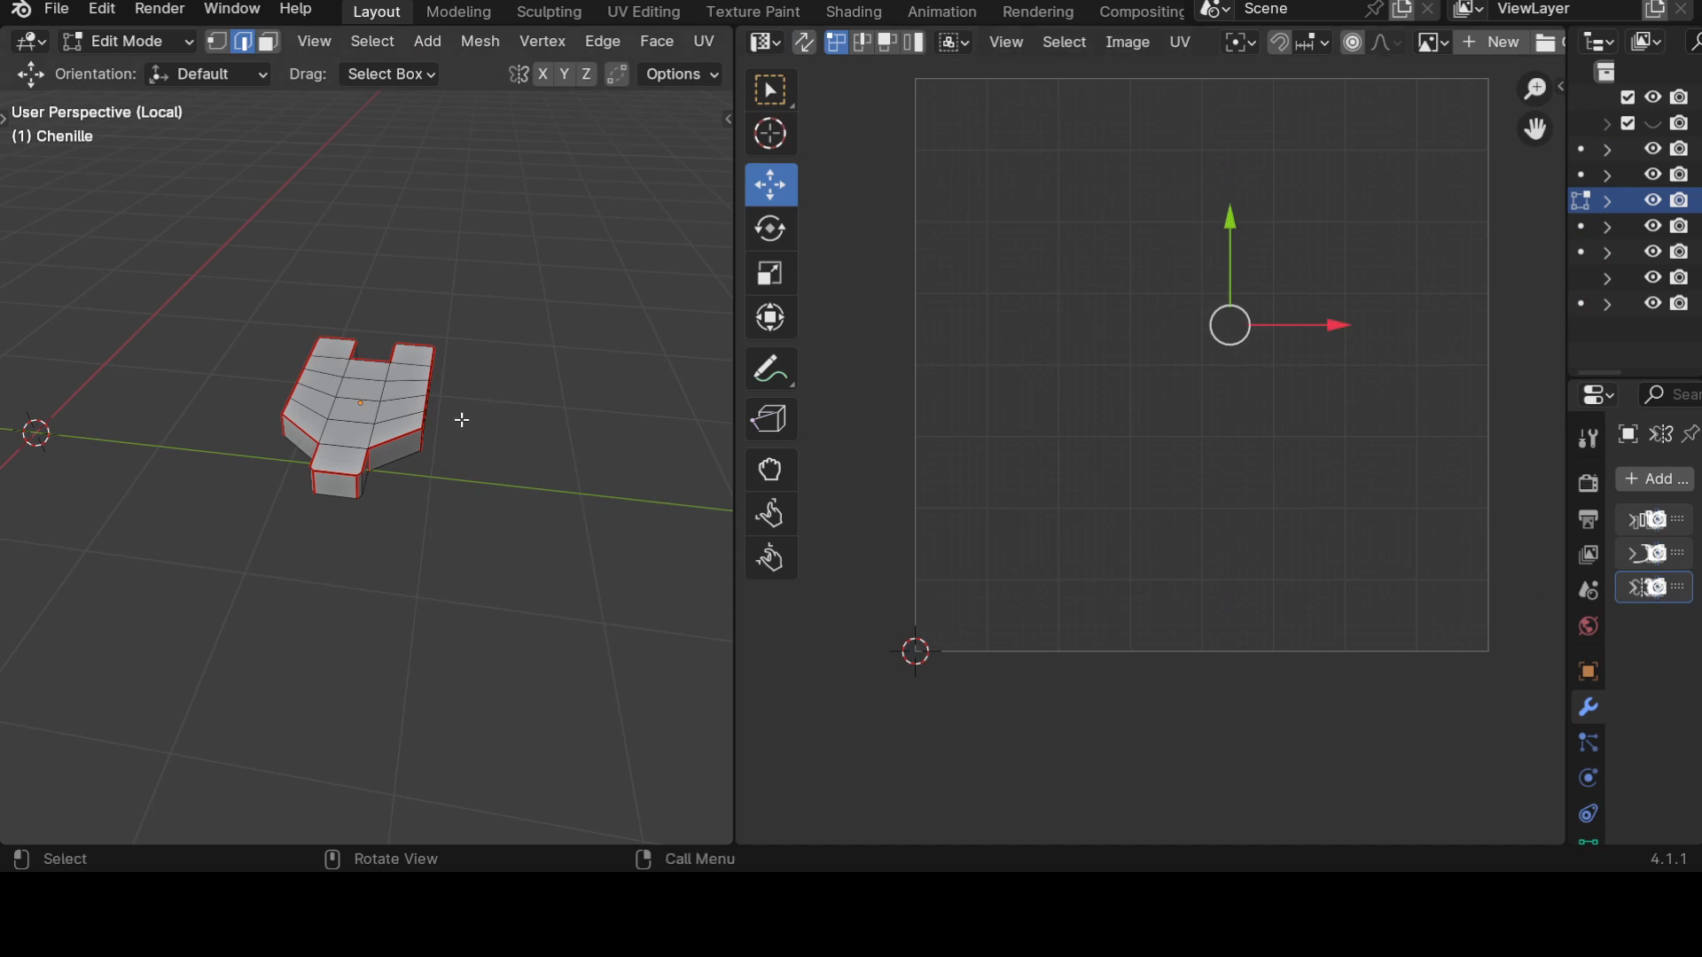
key(a)
scroll(1274, 475, up, 2)
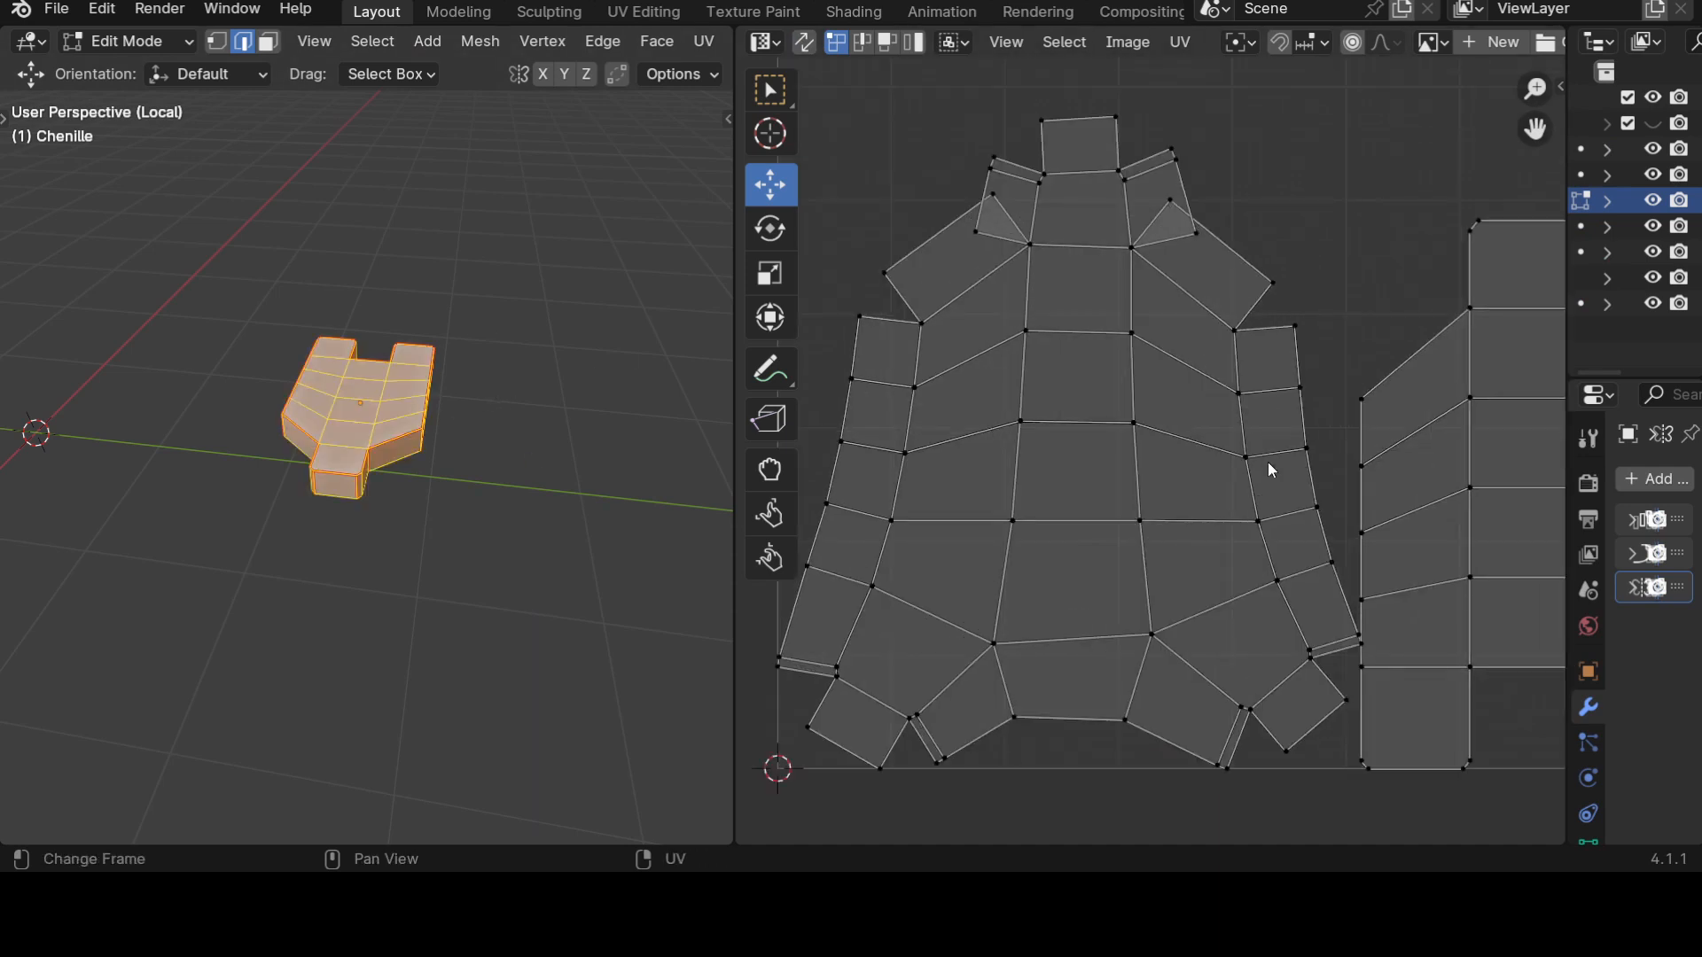
middle_drag(1194, 282, 1224, 393)
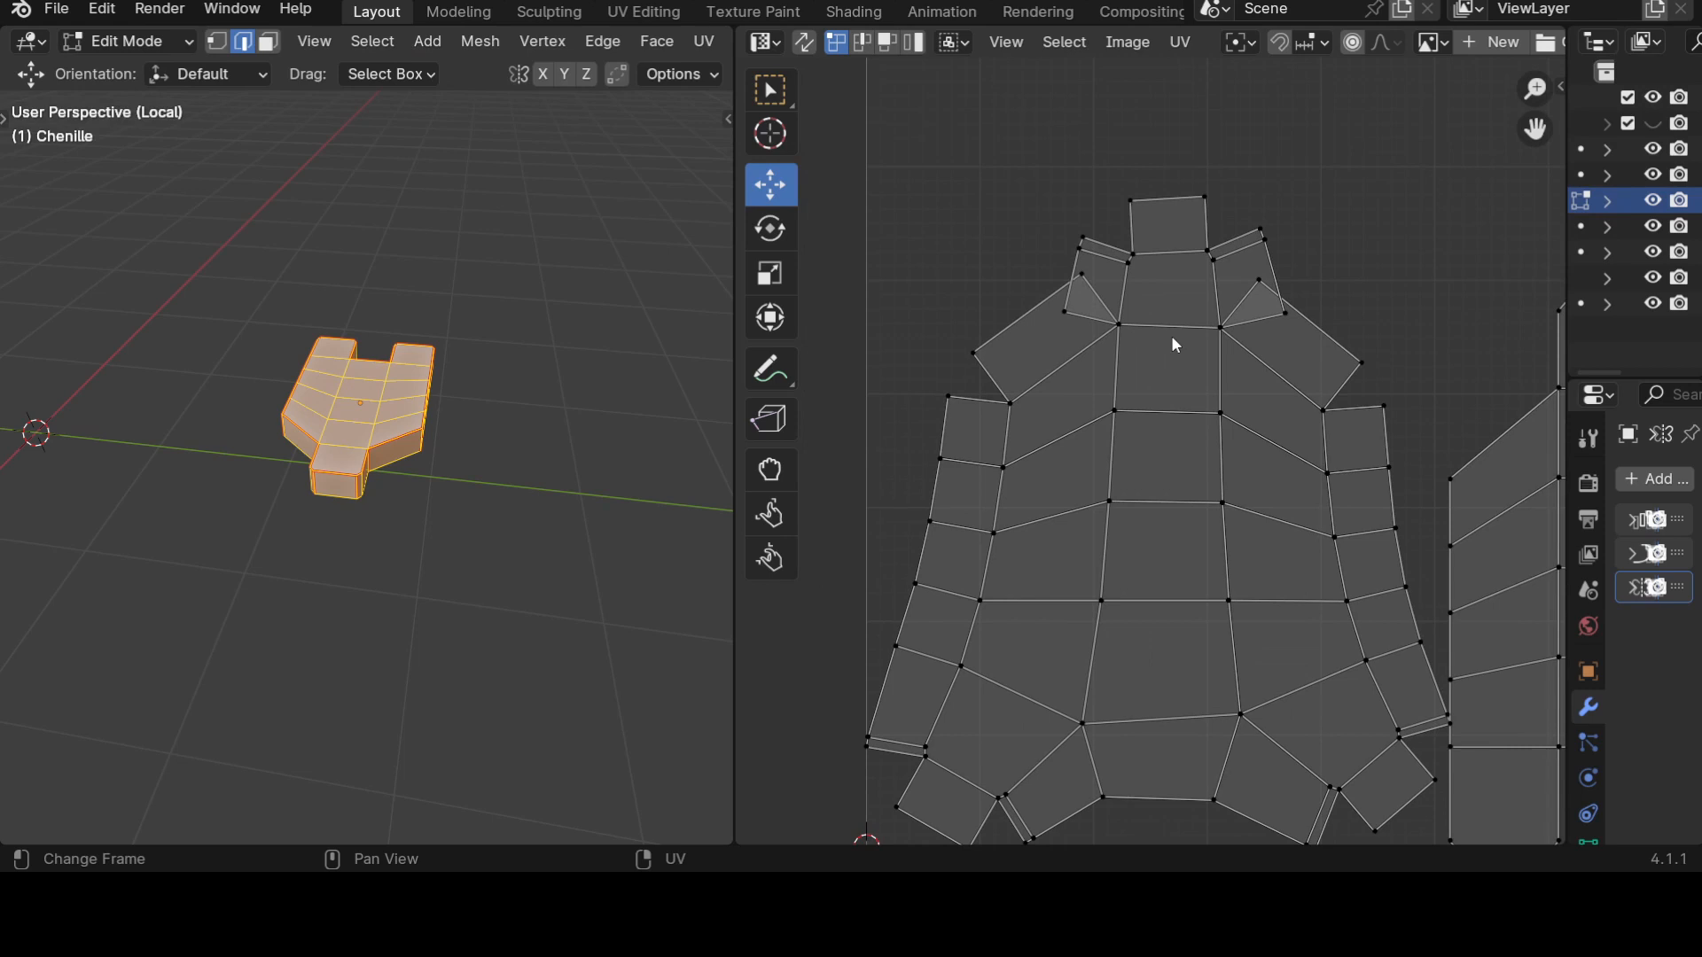
Move the two overlapping UV corner vertices on the left side of the tab apart so their faces are separated.
click(1083, 276)
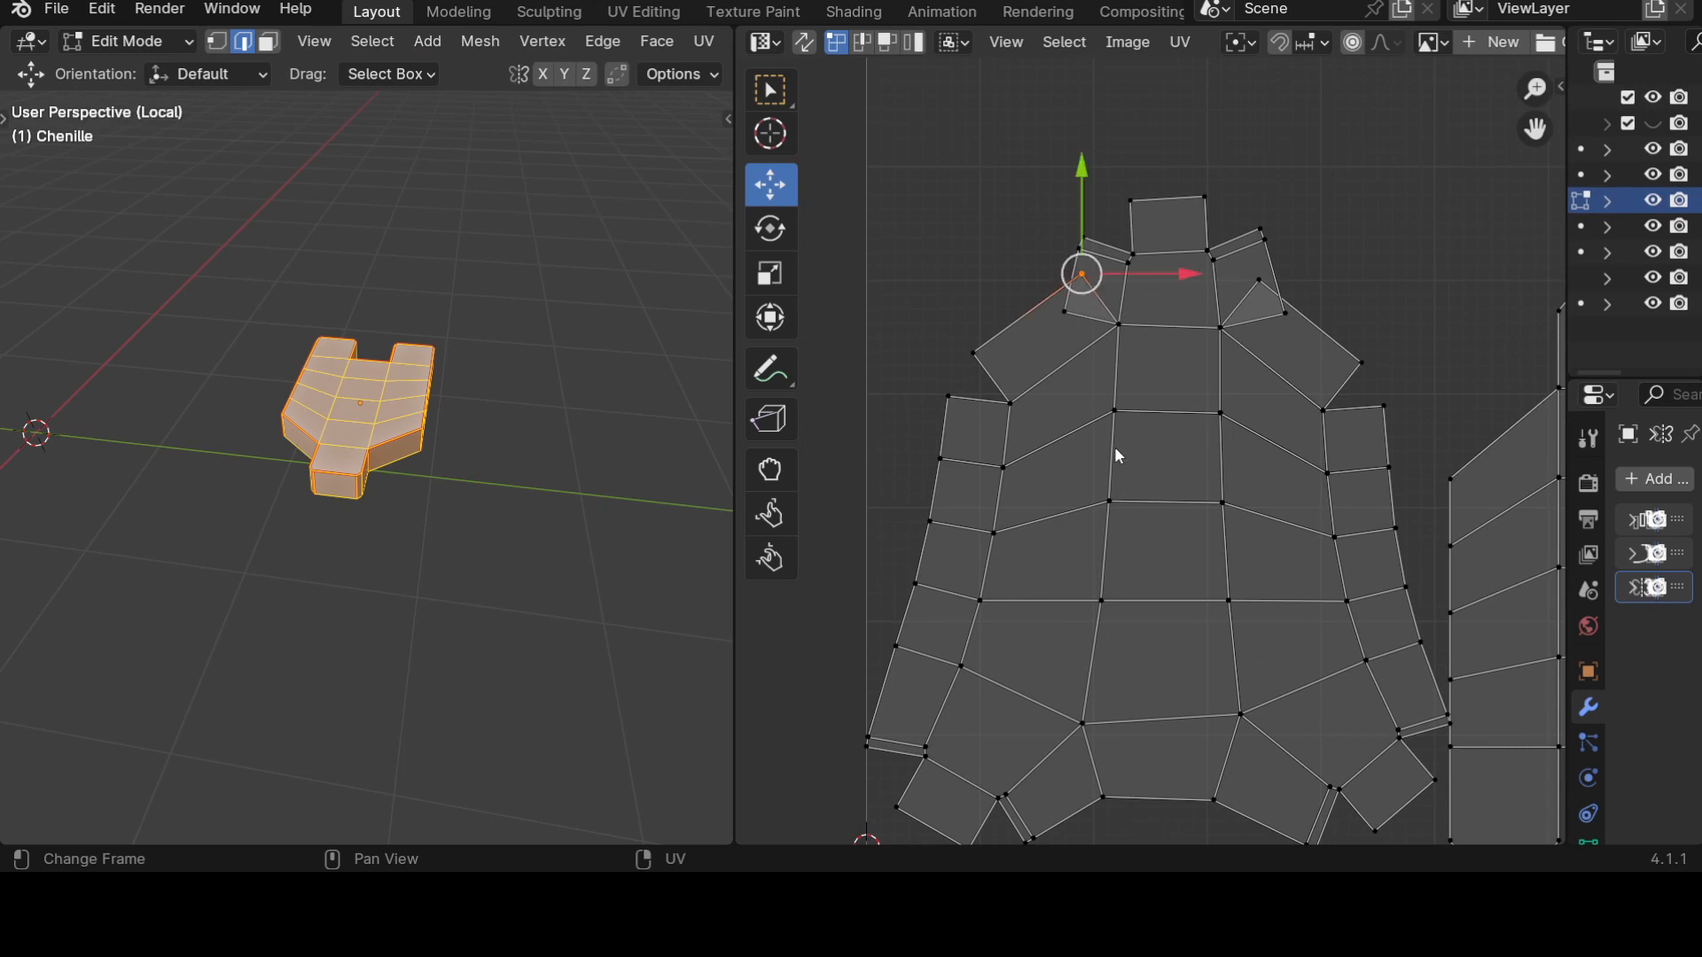
key(g)
click(1065, 382)
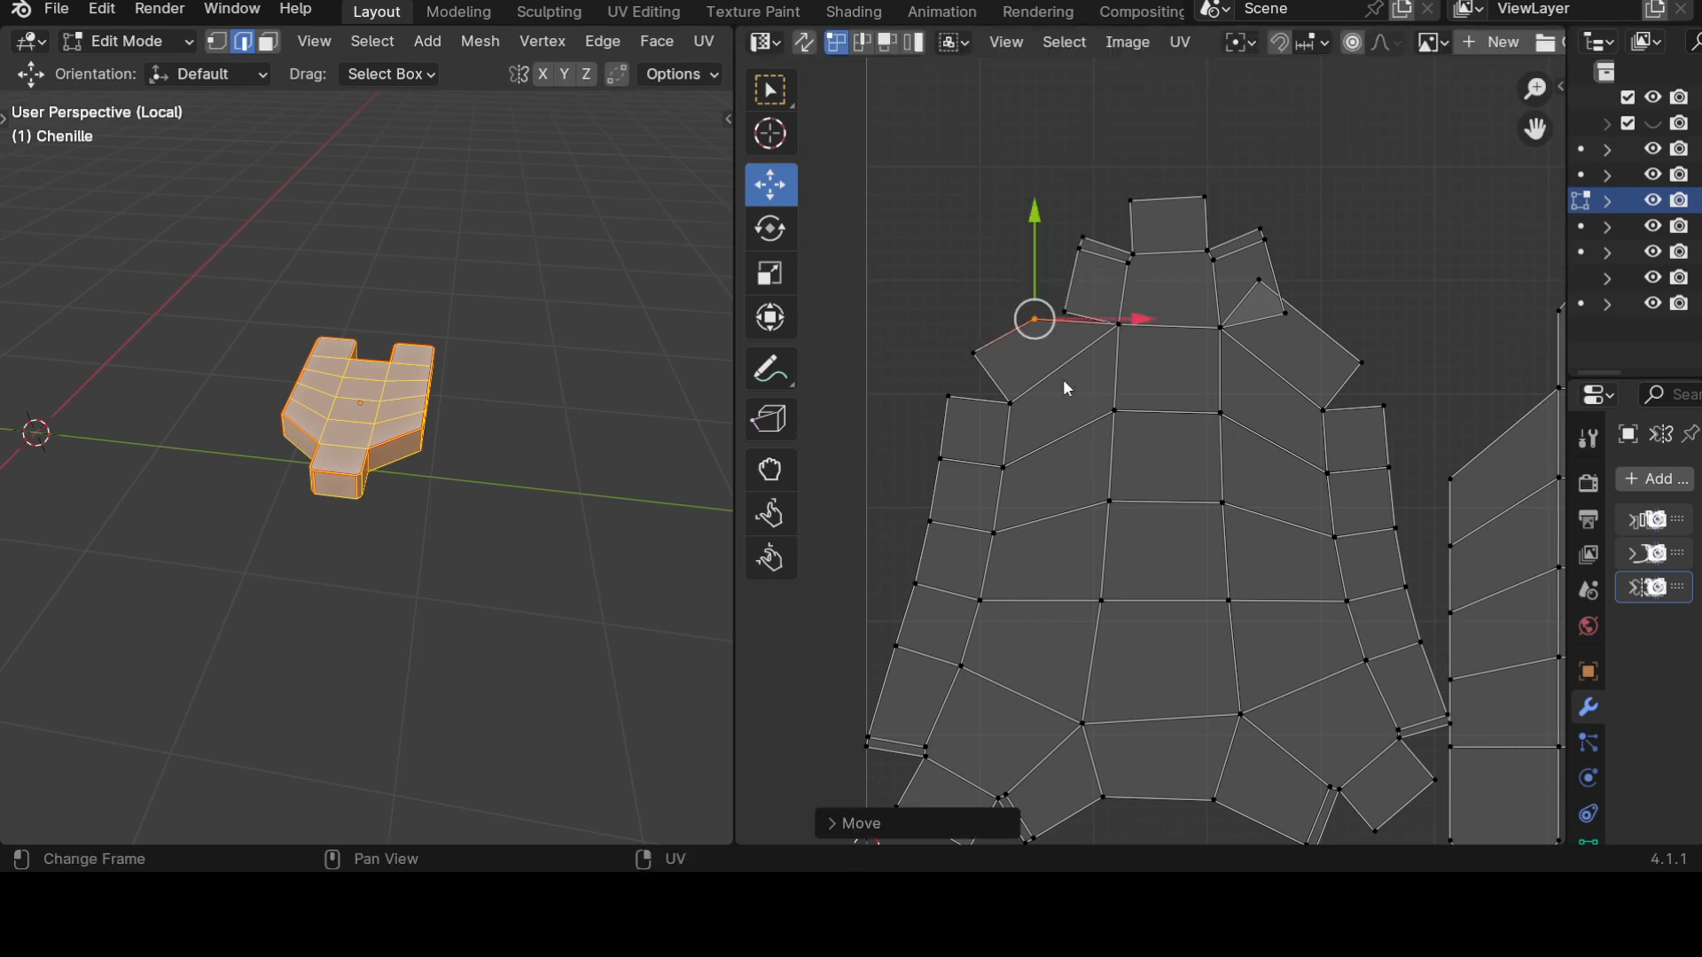
key(g)
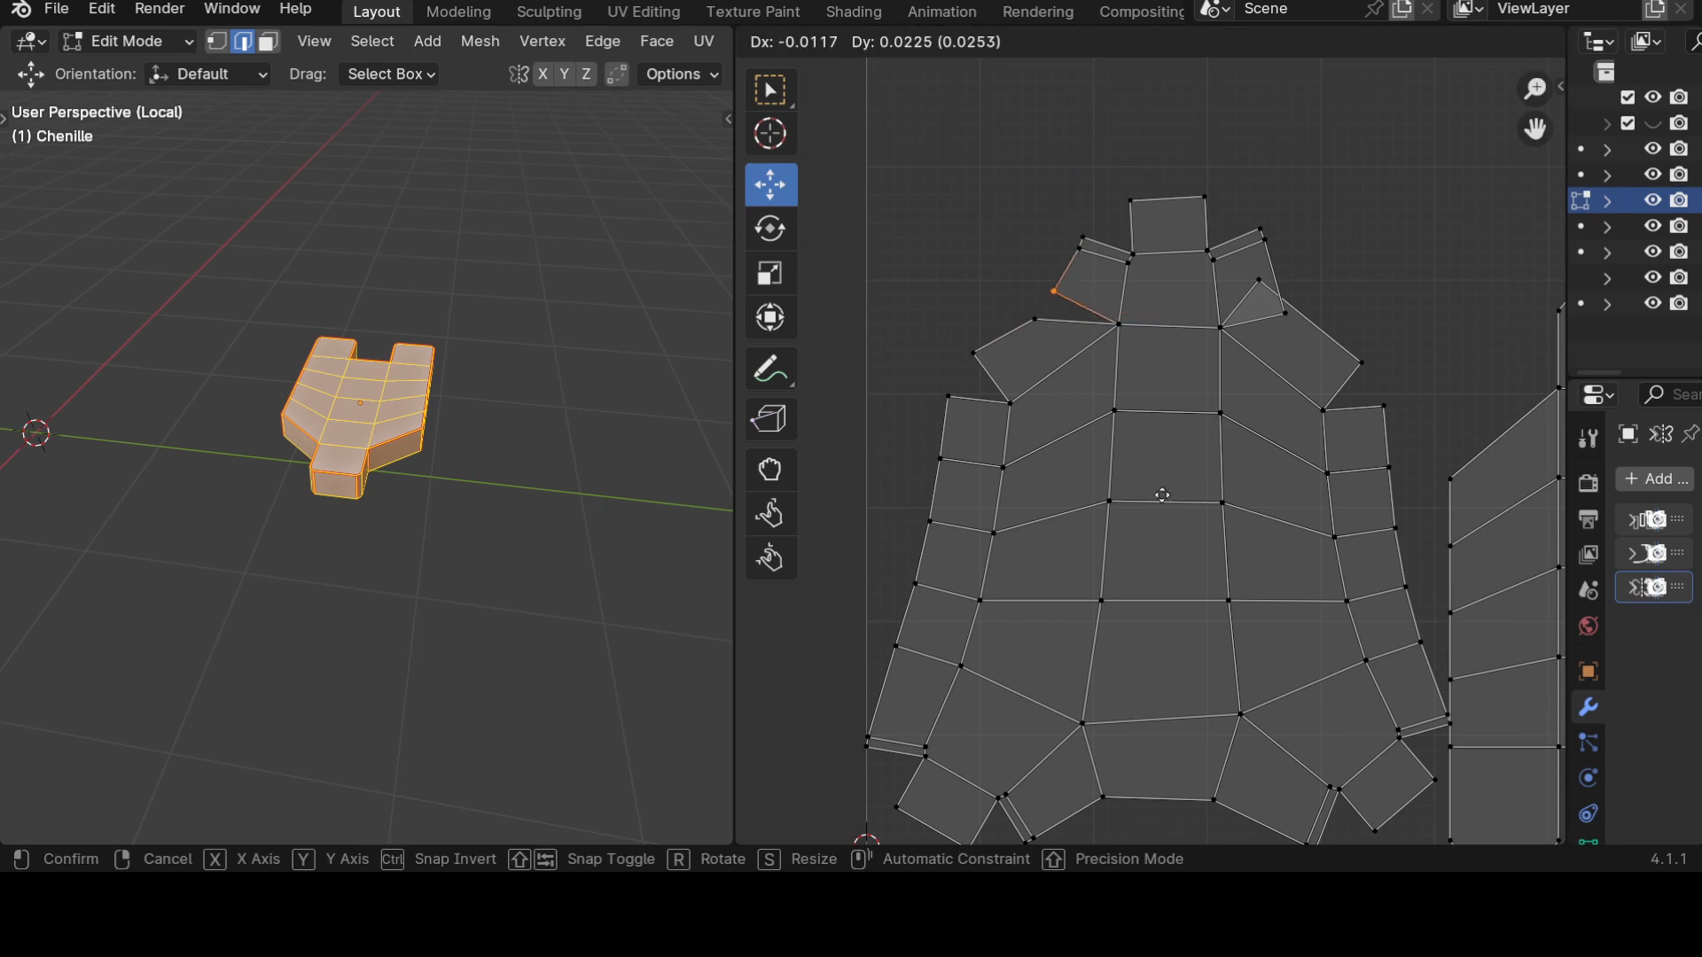
click(1296, 377)
Move the two overlapping UV corner vertices on the right side of the tab apart in the same way.
click(1259, 282)
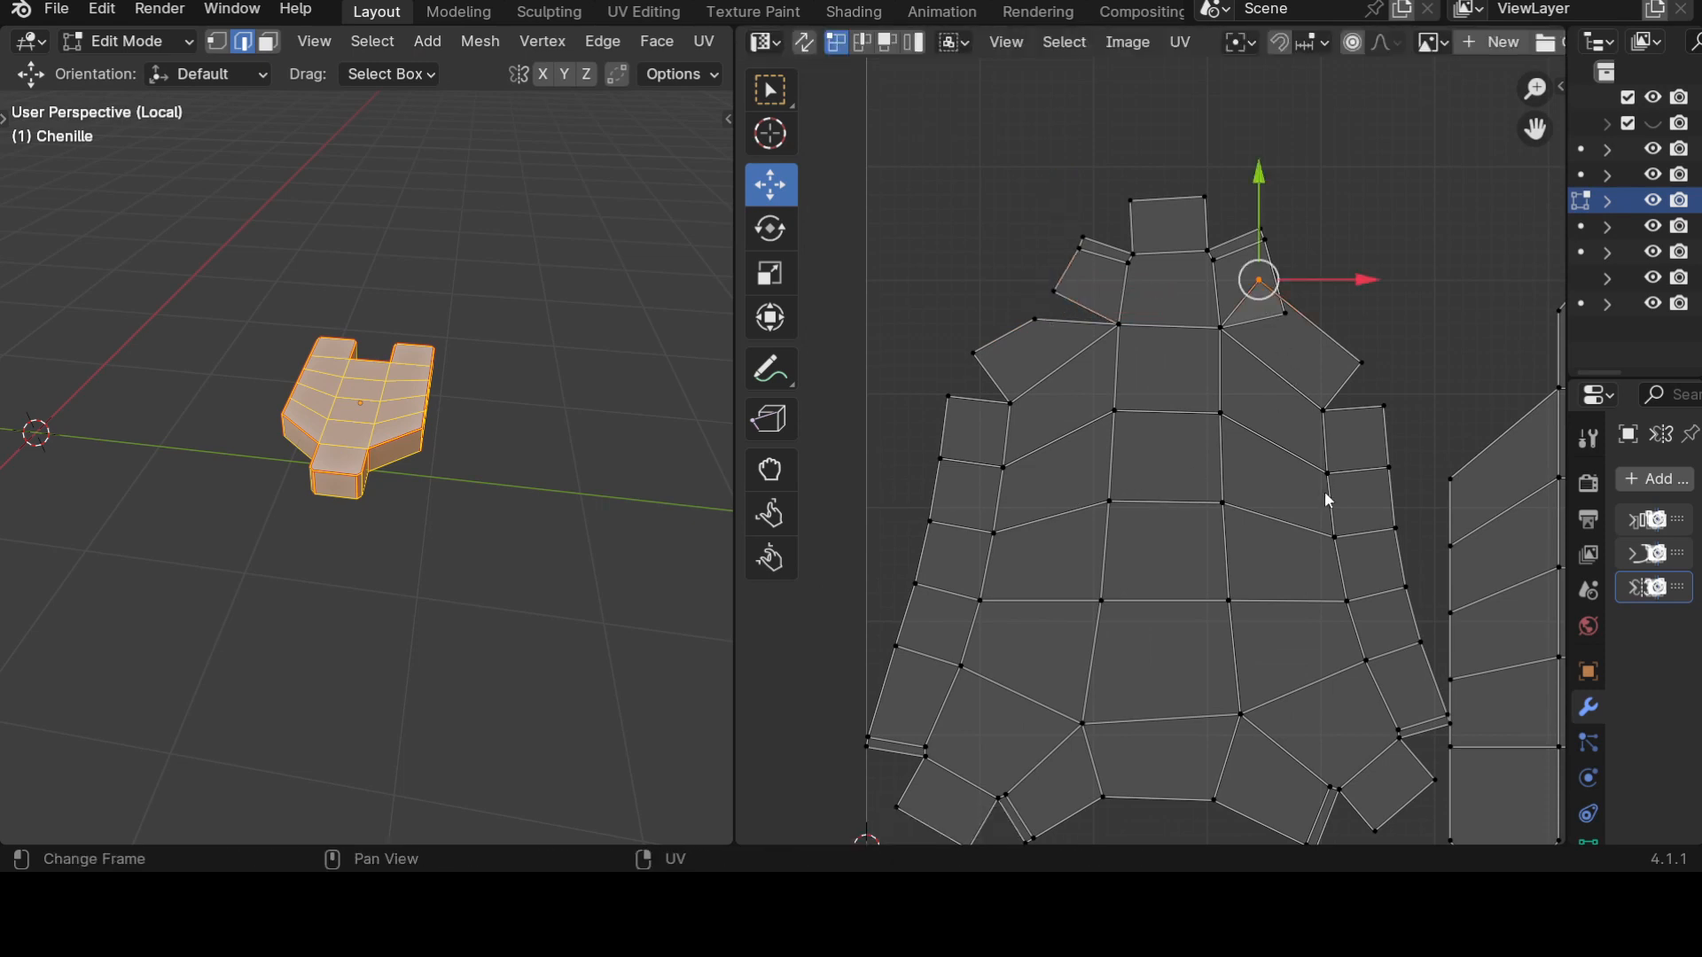
key(g)
click(1390, 533)
click(1277, 310)
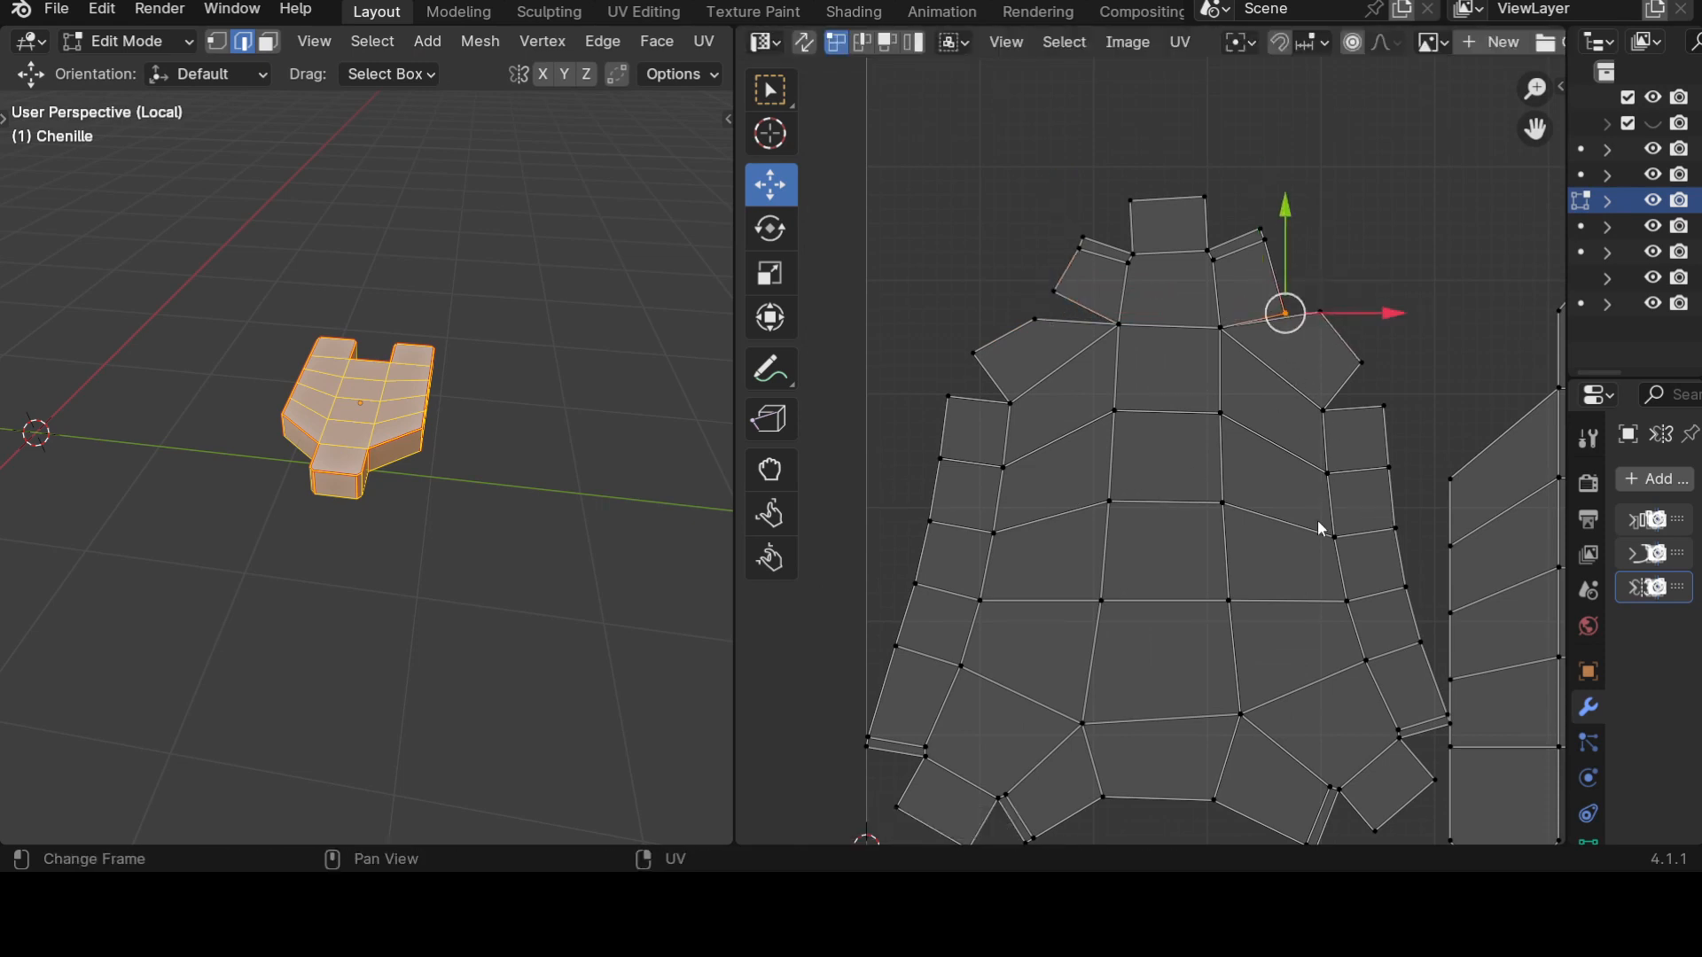
key(g)
click(1290, 483)
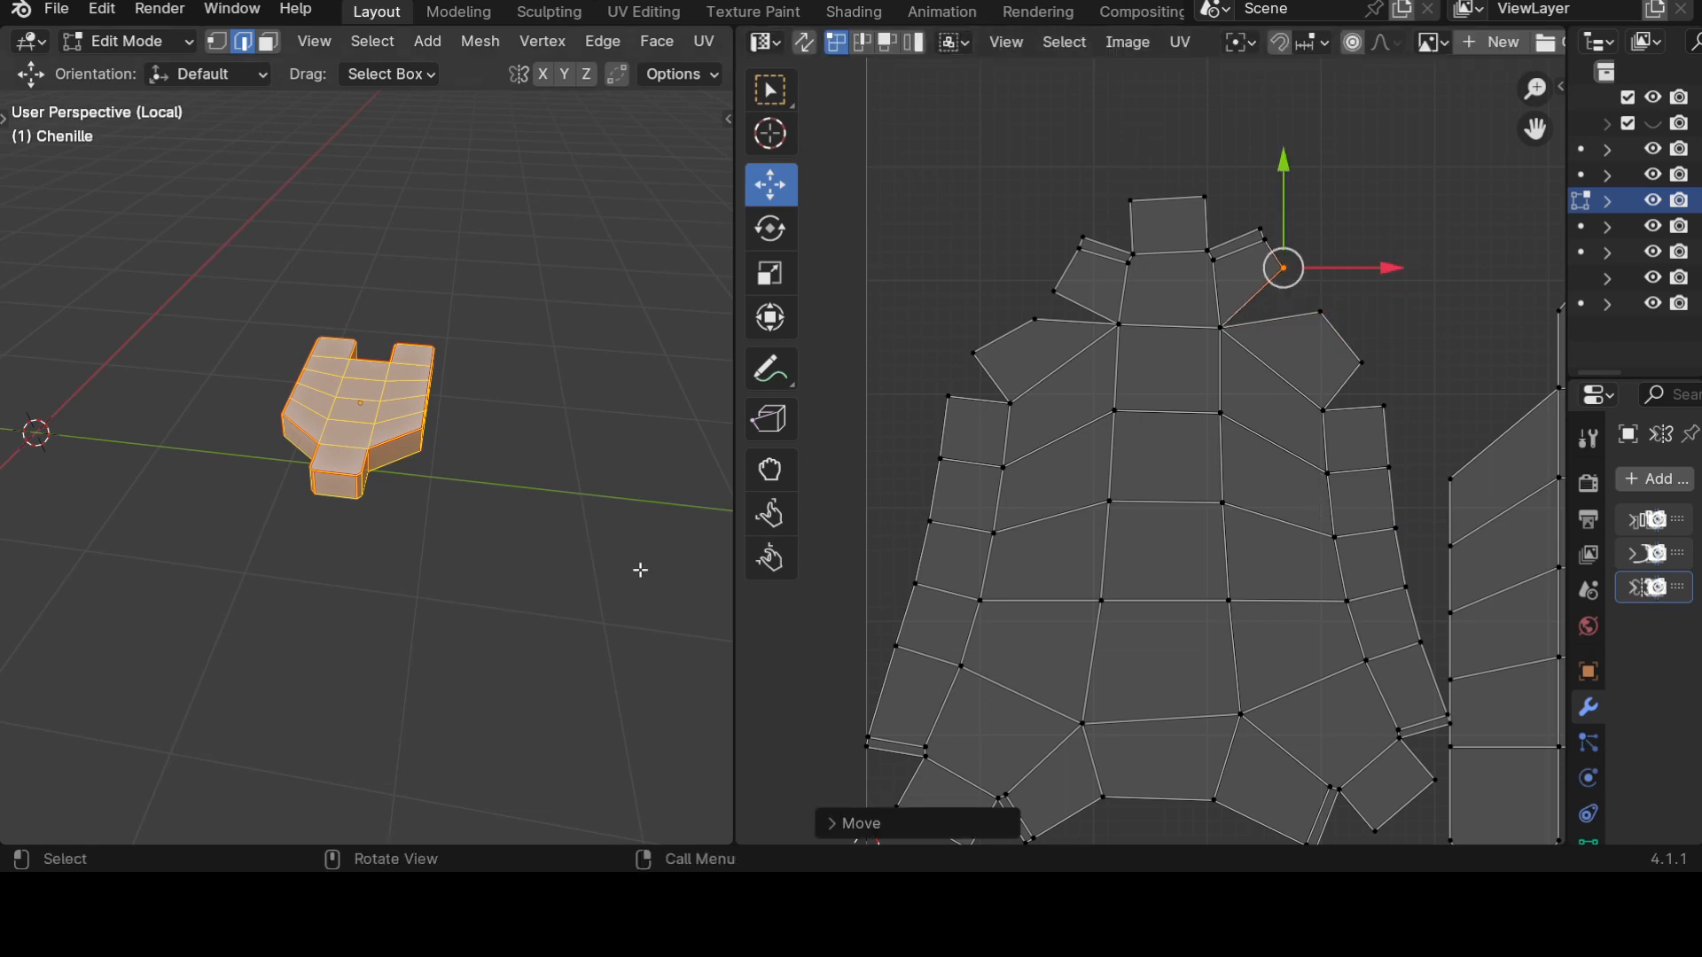
Turn UV sync selection back on and select the separated edge beside the tab on the UV island's right side.
scroll(640, 574, up, 2)
click(804, 41)
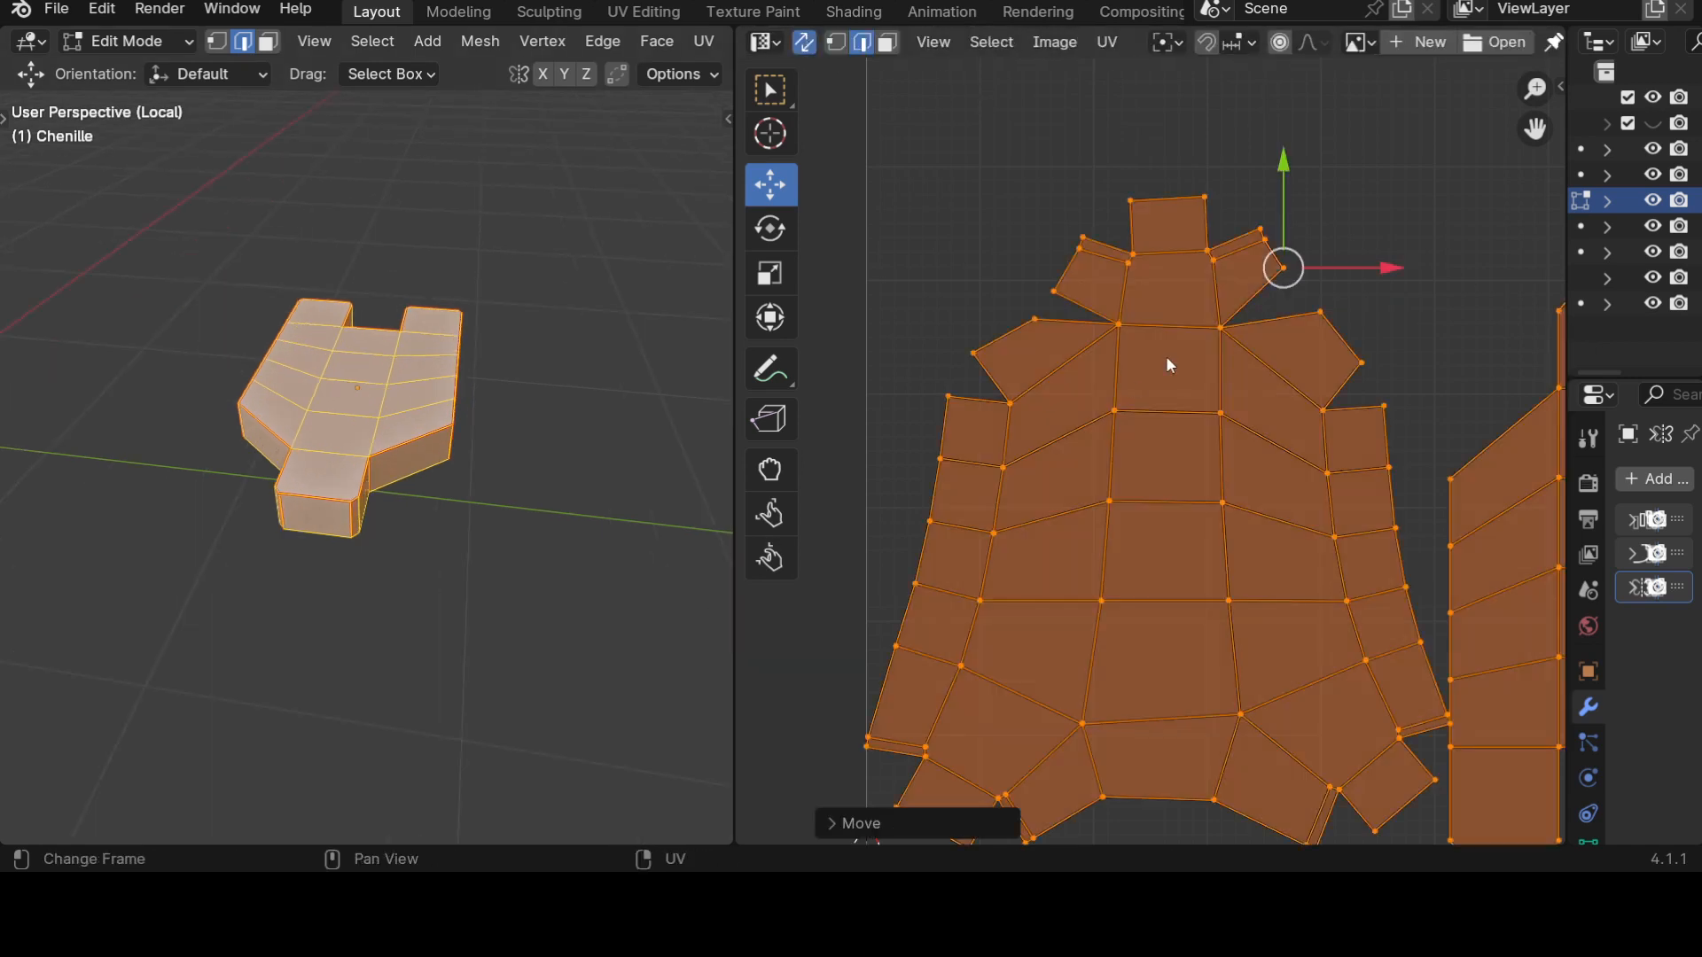
click(1278, 306)
click(1281, 271)
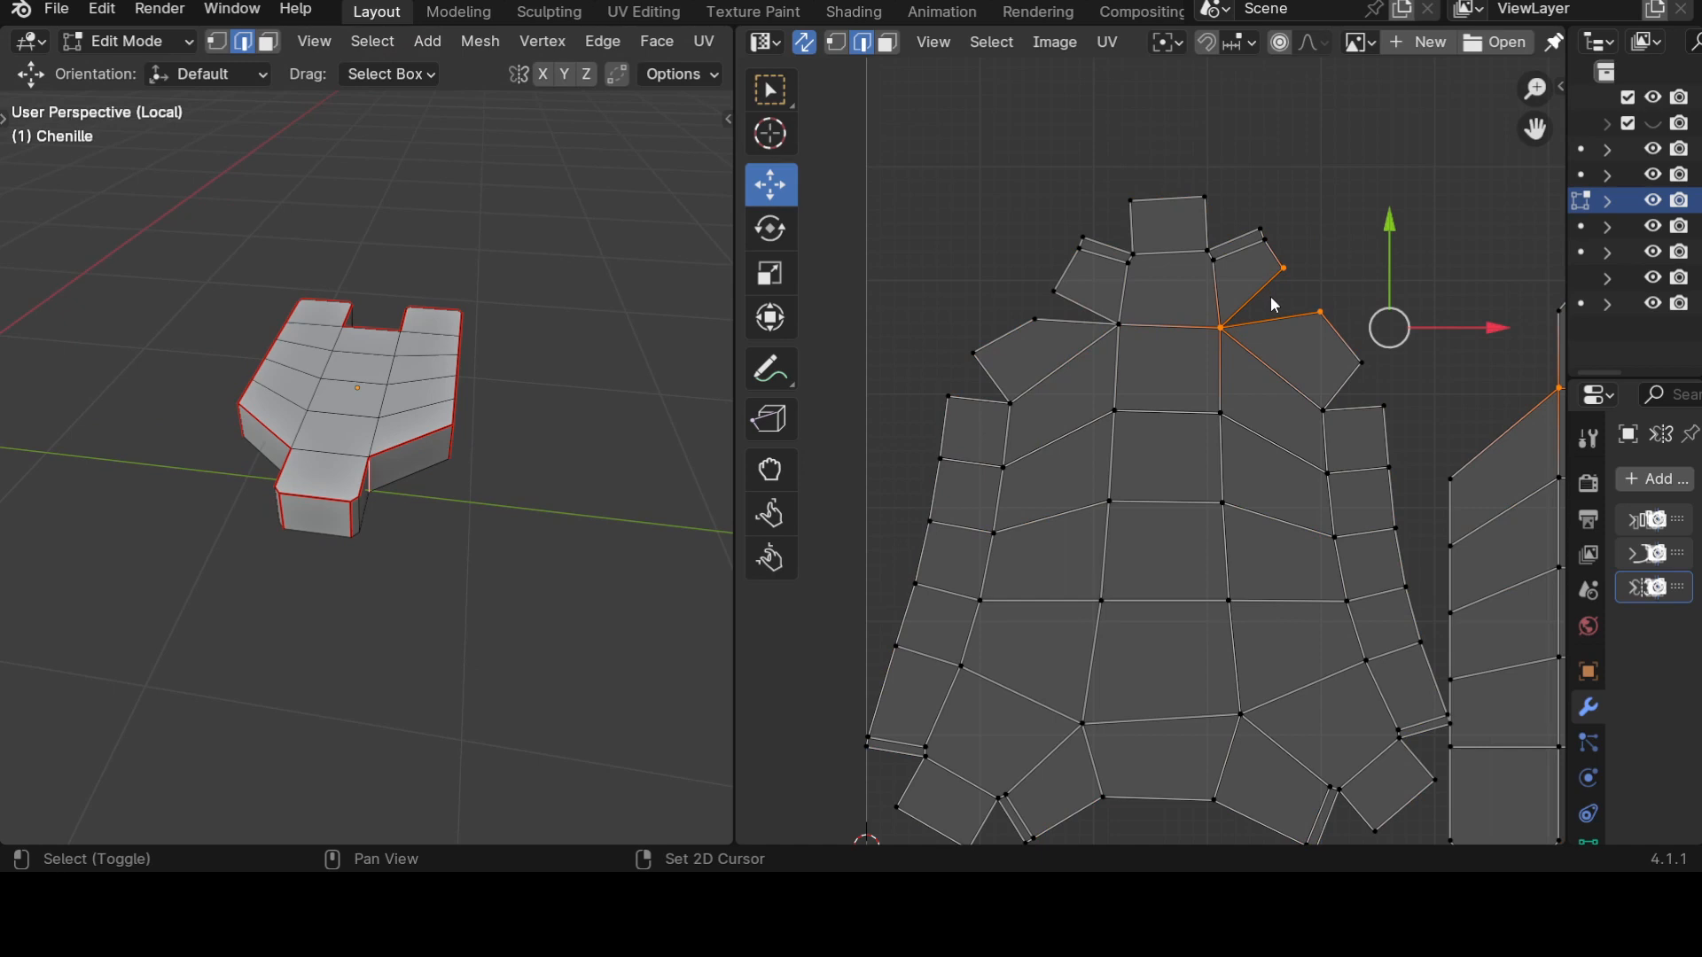
Examine the track link's seams around the narrow tab and slanted side faces from several angles.
middle_drag(476, 519, 540, 488)
scroll(475, 456, up, 3)
middle_drag(516, 567, 441, 544)
scroll(441, 545, up, 5)
scroll(442, 544, down, 5)
scroll(536, 598, down, 3)
middle_drag(524, 612, 664, 647)
middle_drag(715, 555, 378, 607)
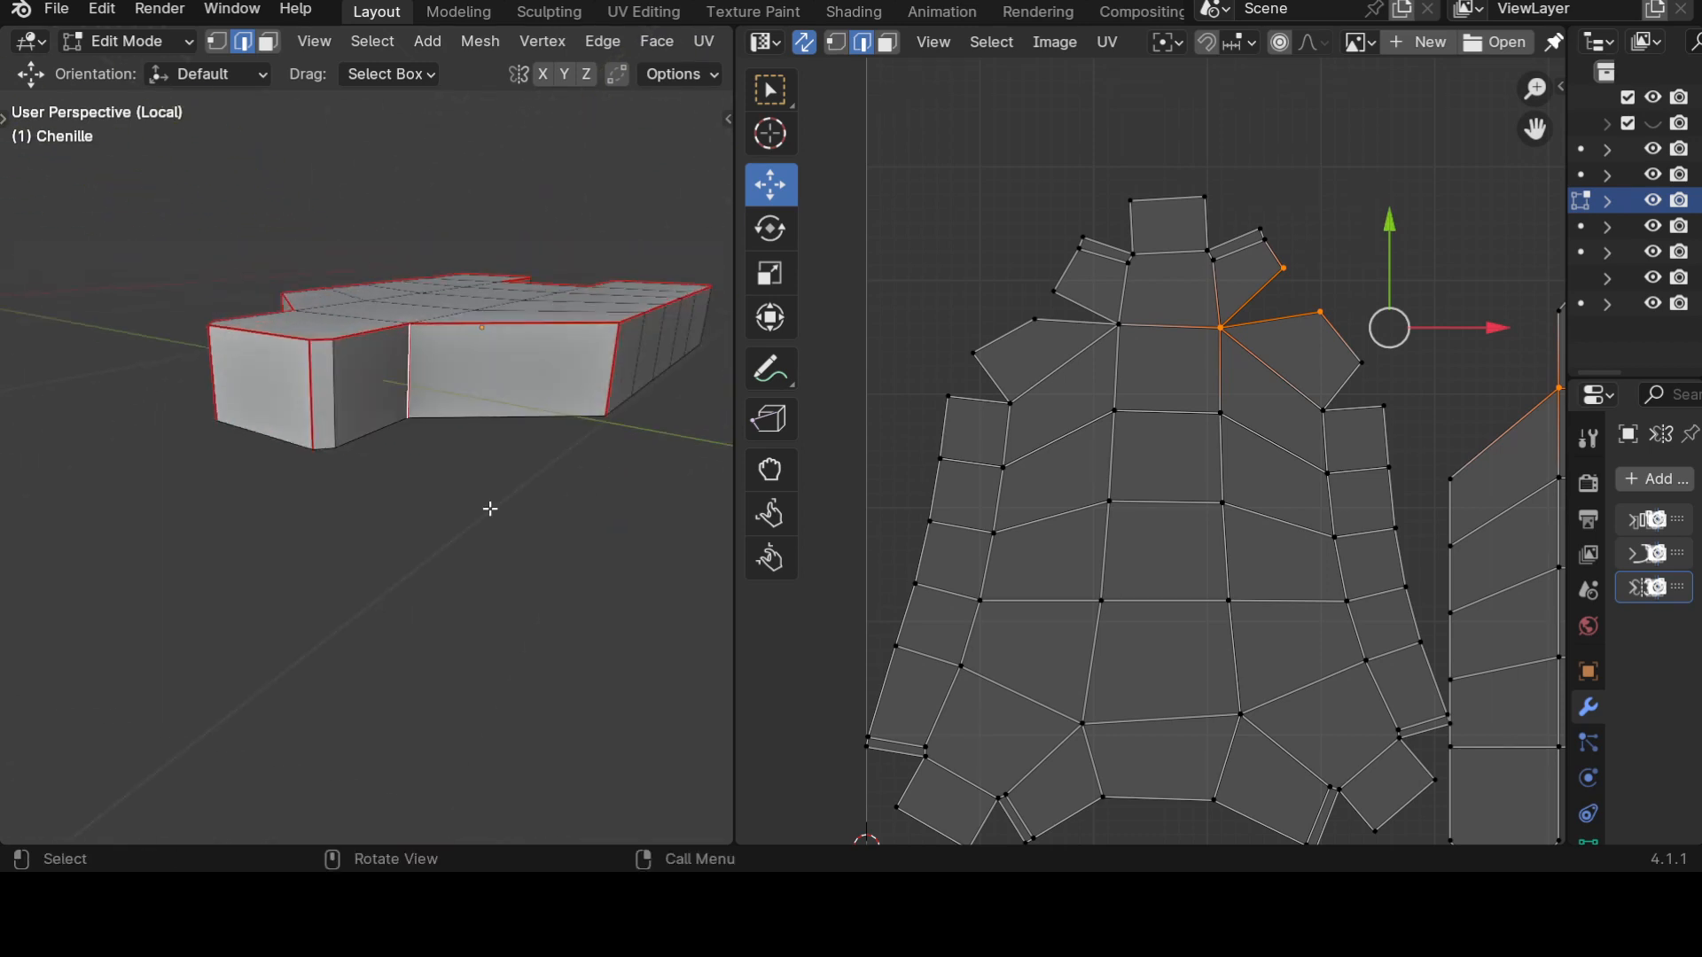
scroll(417, 567, up, 6)
scroll(419, 568, up, 3)
scroll(419, 568, down, 6)
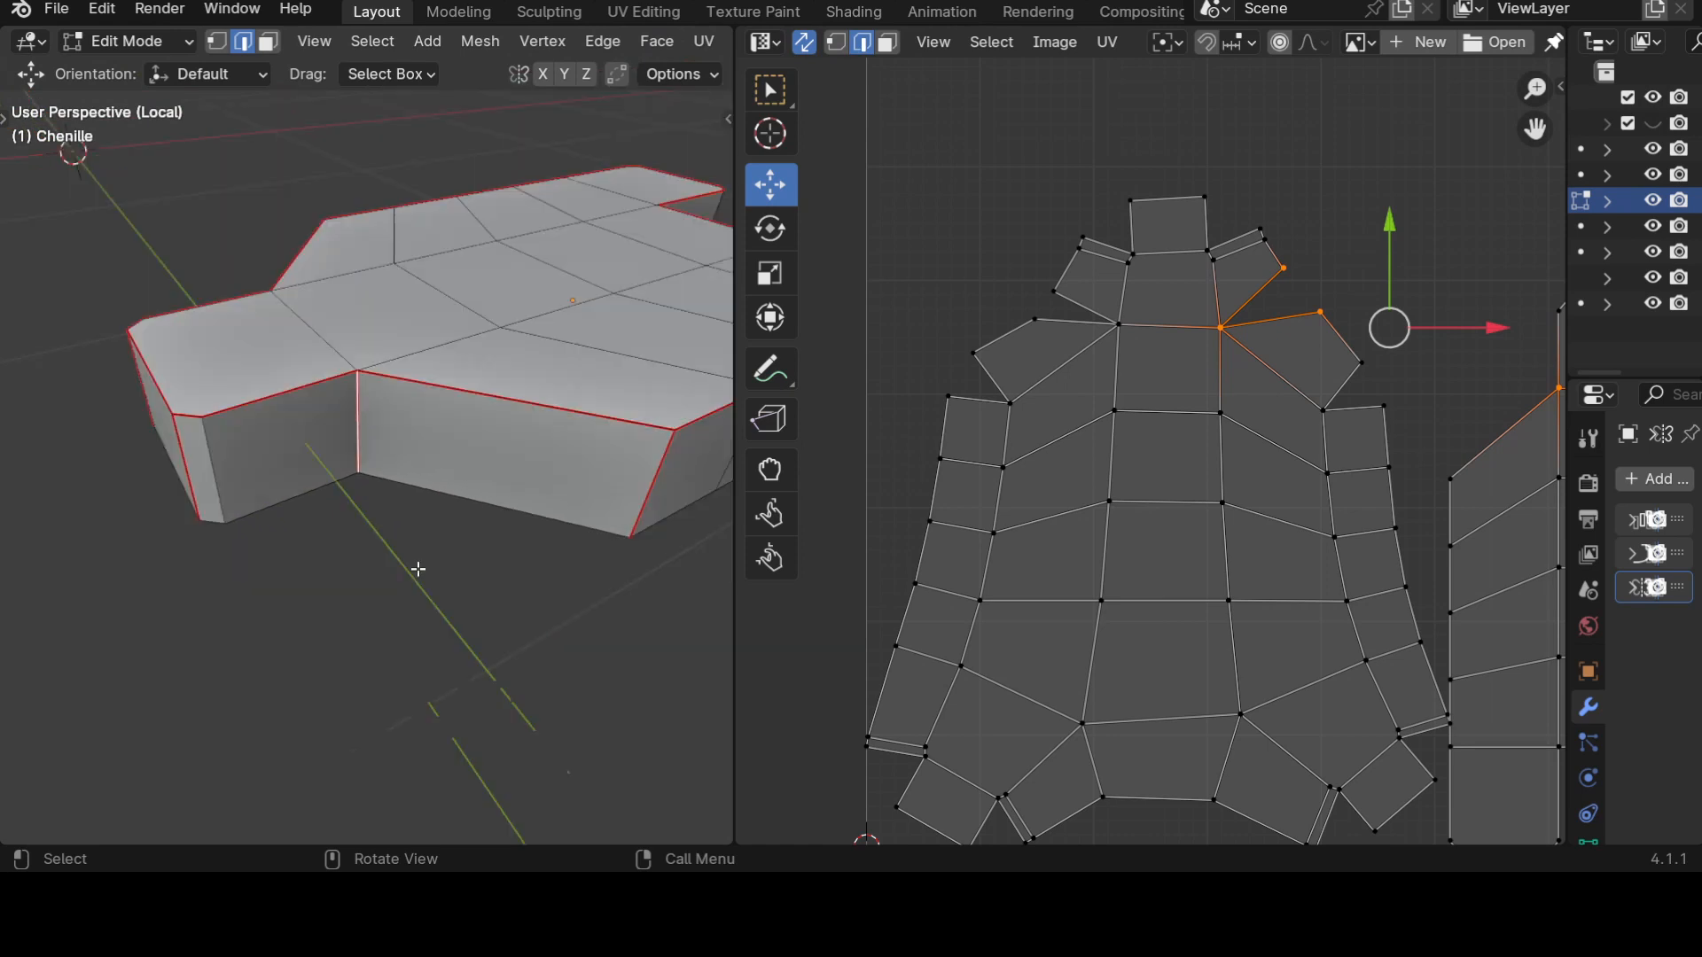
scroll(1290, 455, down, 7)
scroll(449, 471, down, 5)
scroll(461, 443, up, 5)
scroll(483, 411, down, 6)
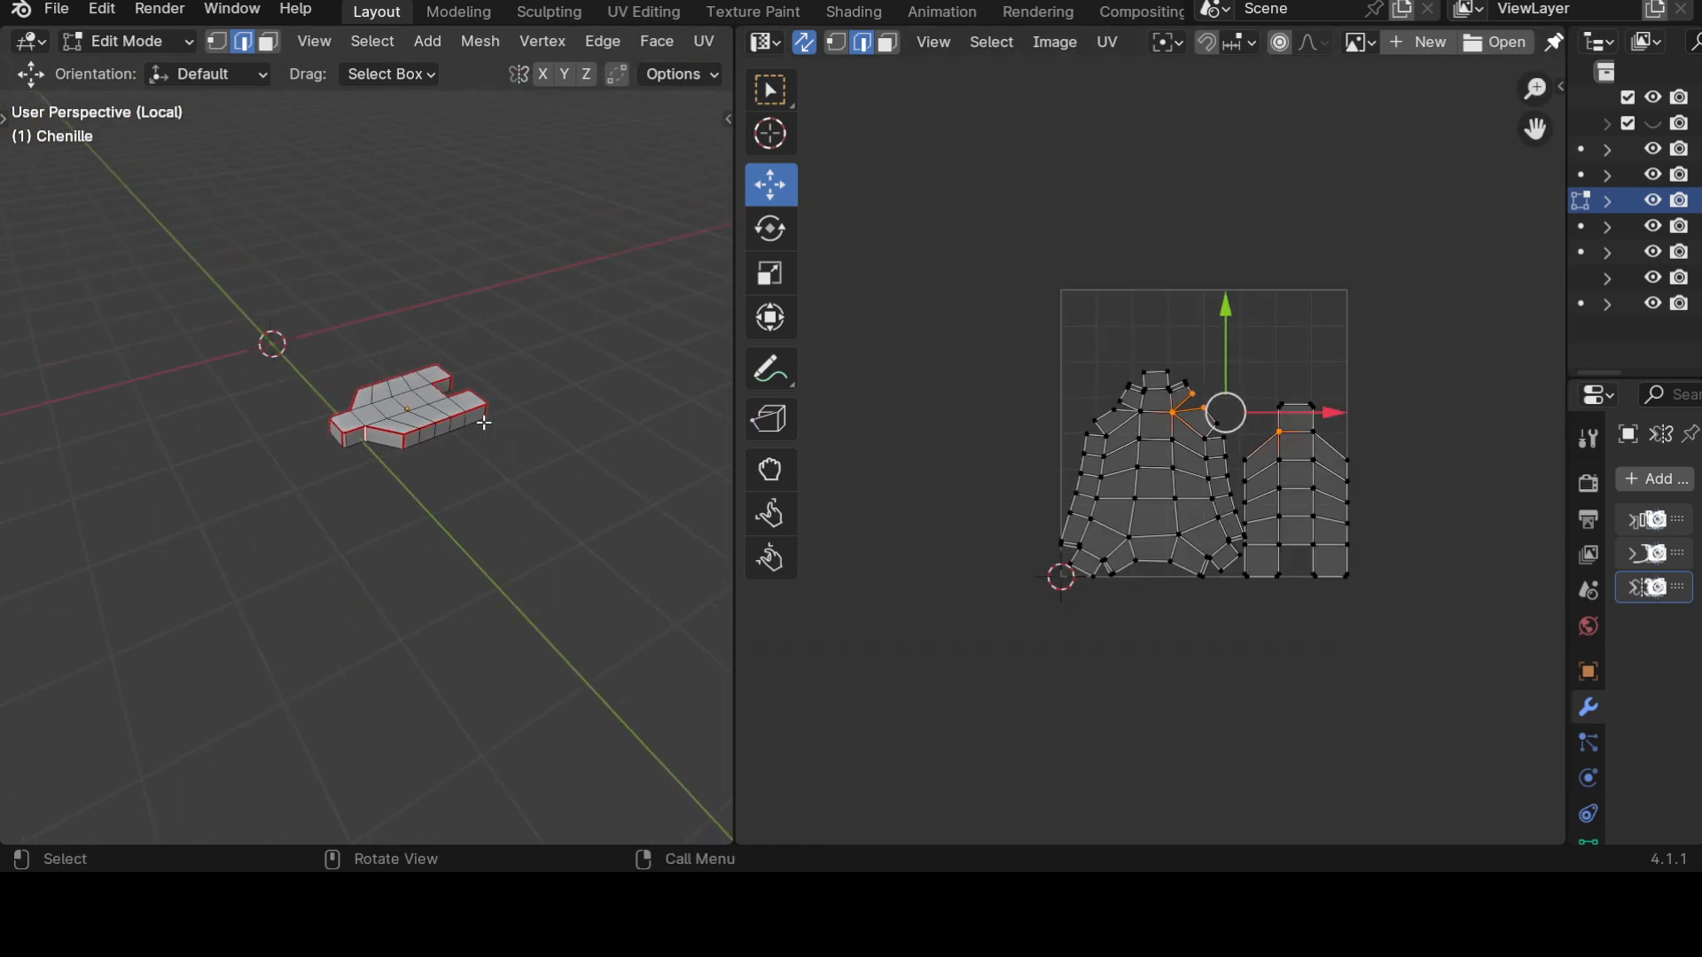
Leave Edit Mode and local view to show the whole tank, and narrow the UV editor to enlarge the Outliner and properties area.
key(Tab)
key(slash)
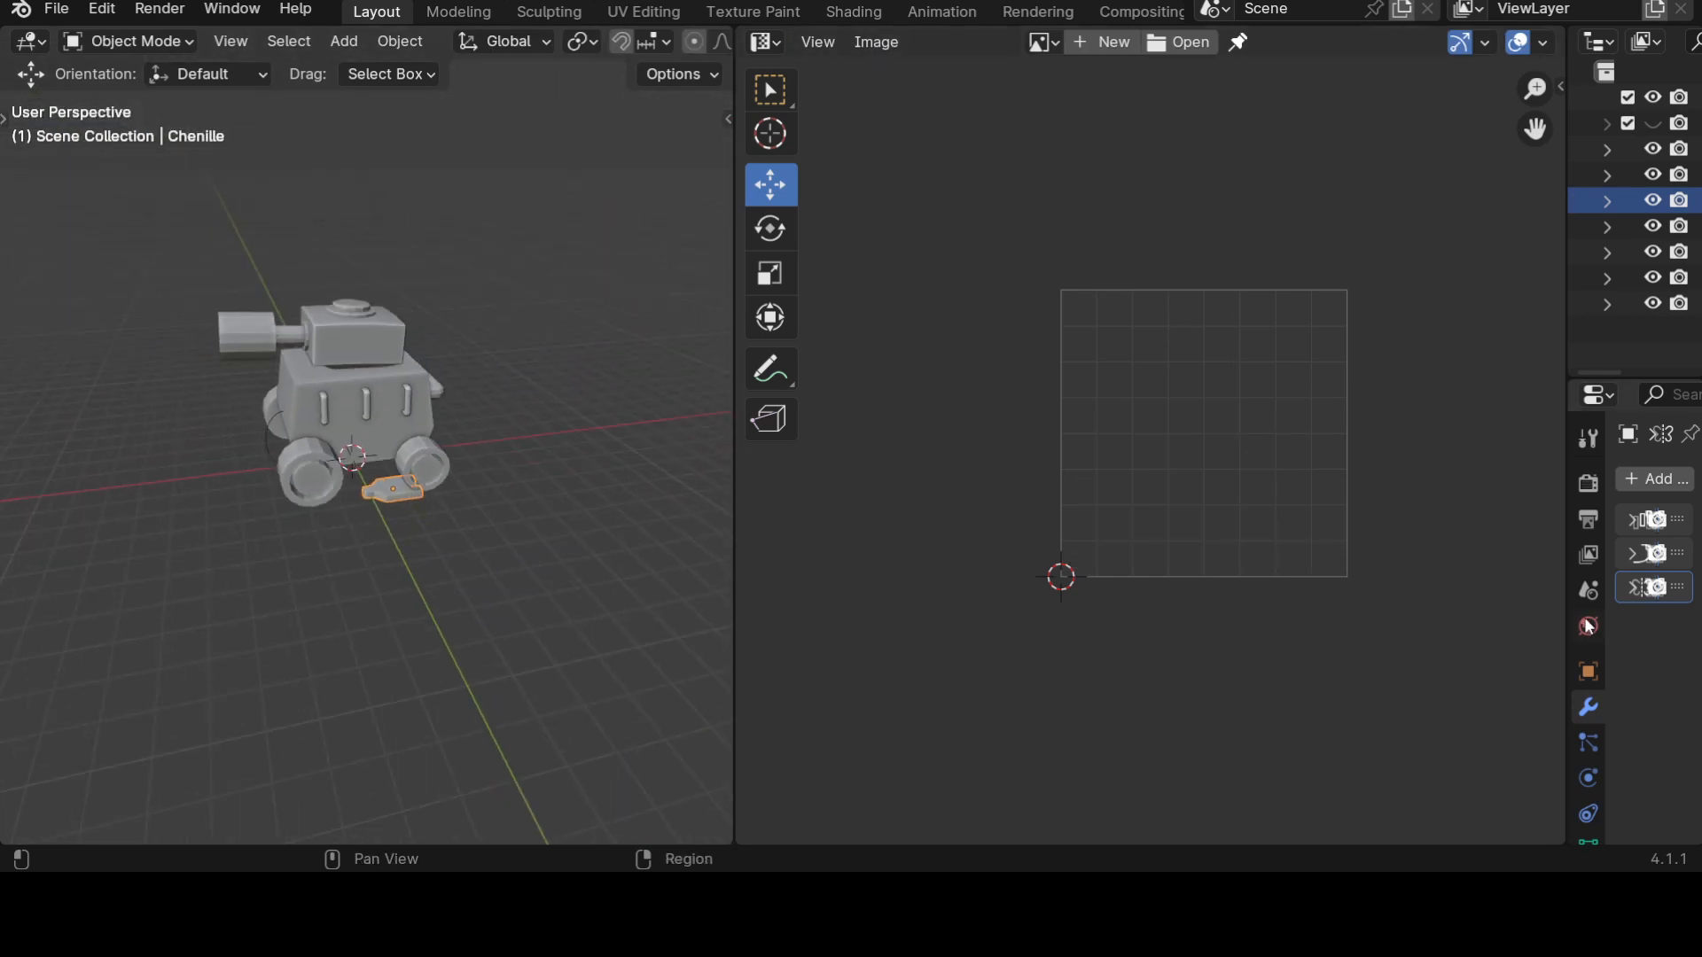
drag(1563, 607, 1347, 611)
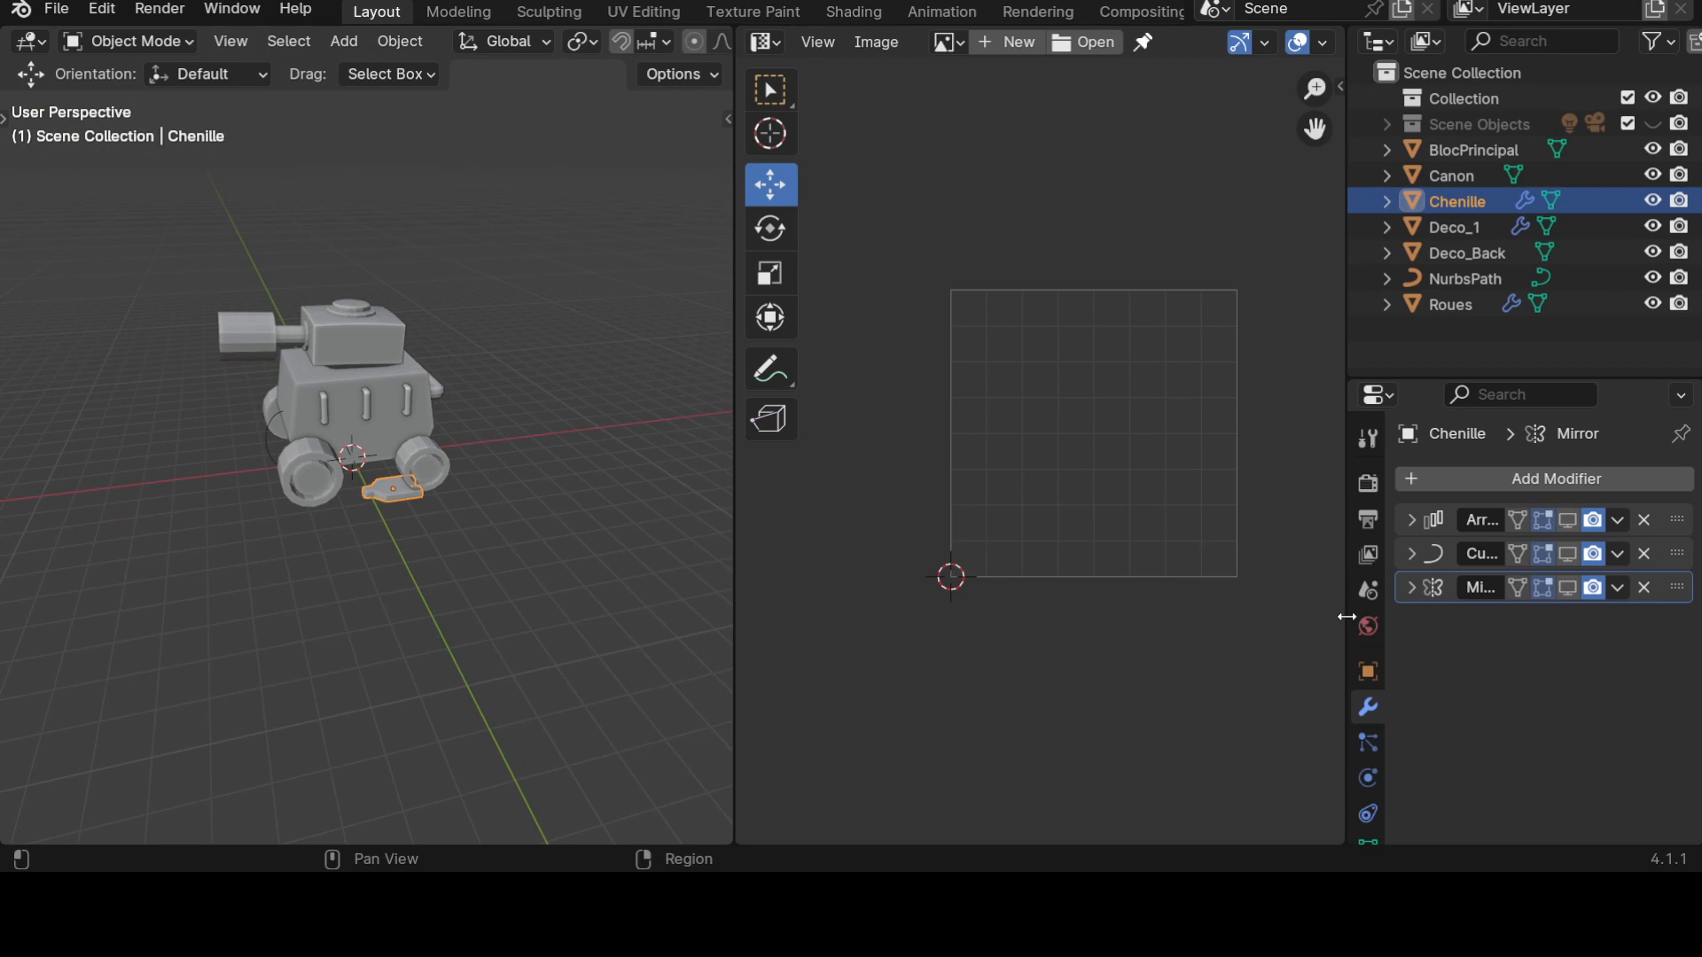
Select all the tank's objects, edit them together with all their geometry selected, and unwrap them into one shared UV layout.
middle_drag(222, 612, 454, 714)
key(a)
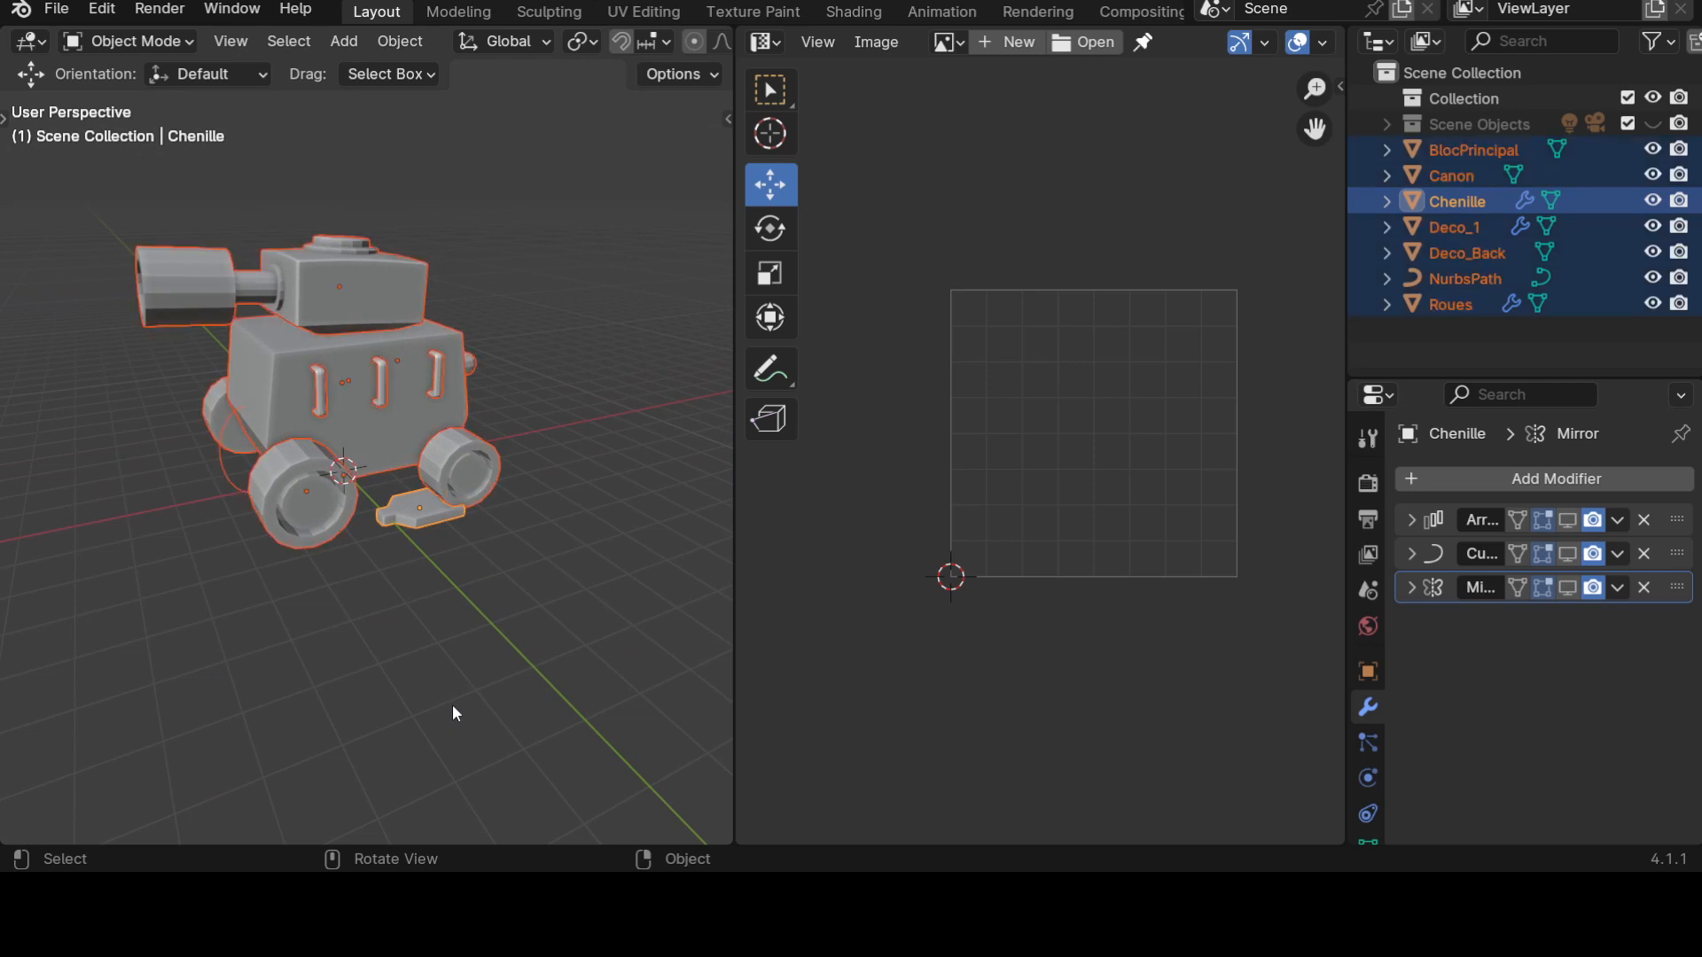
key(Tab)
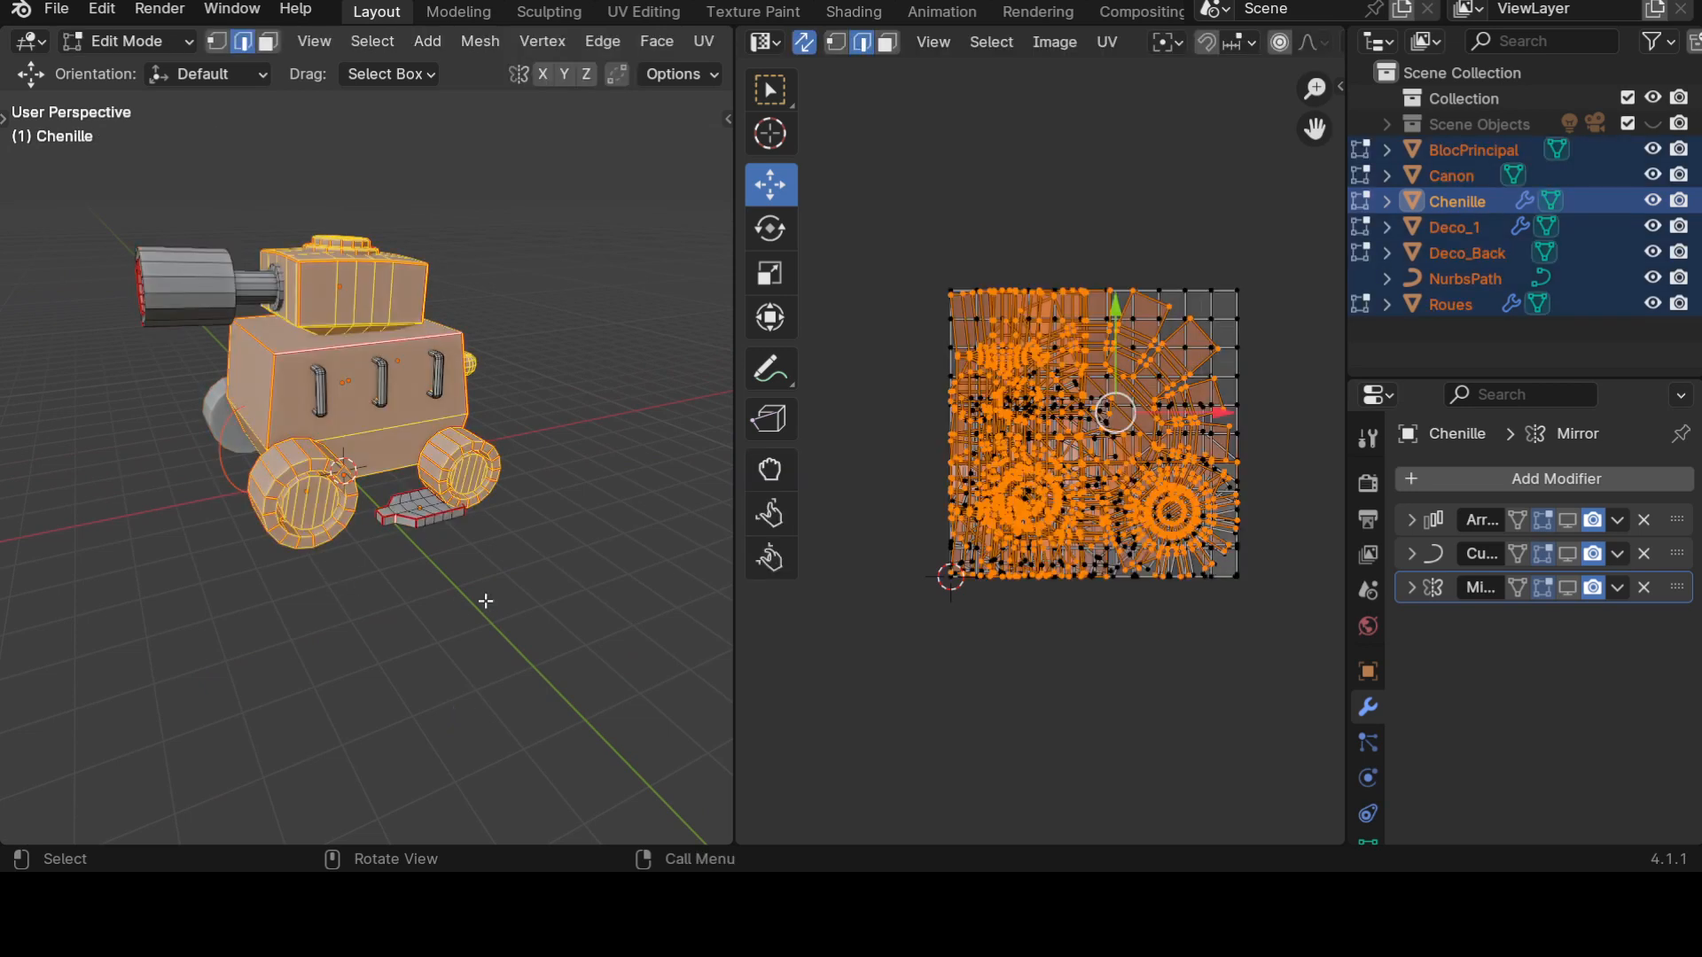
key(a)
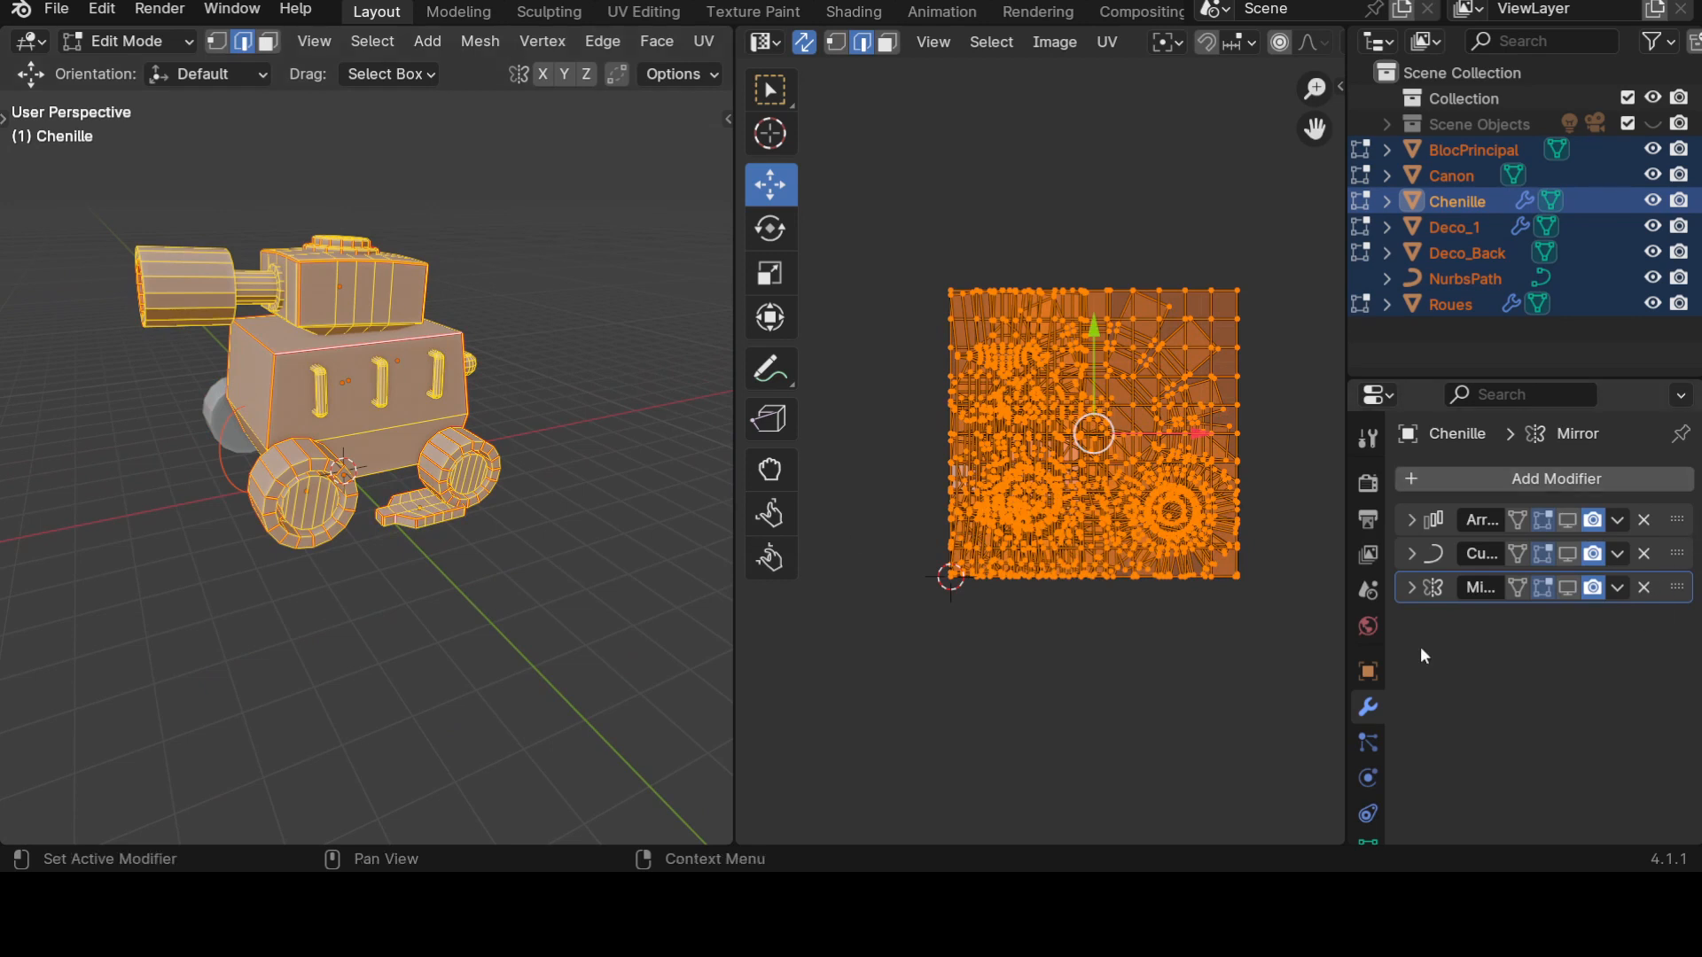
mouse_move(178, 650)
middle_down()
mouse_move(462, 636)
mouse_move(293, 673)
mouse_move(179, 665)
middle_up()
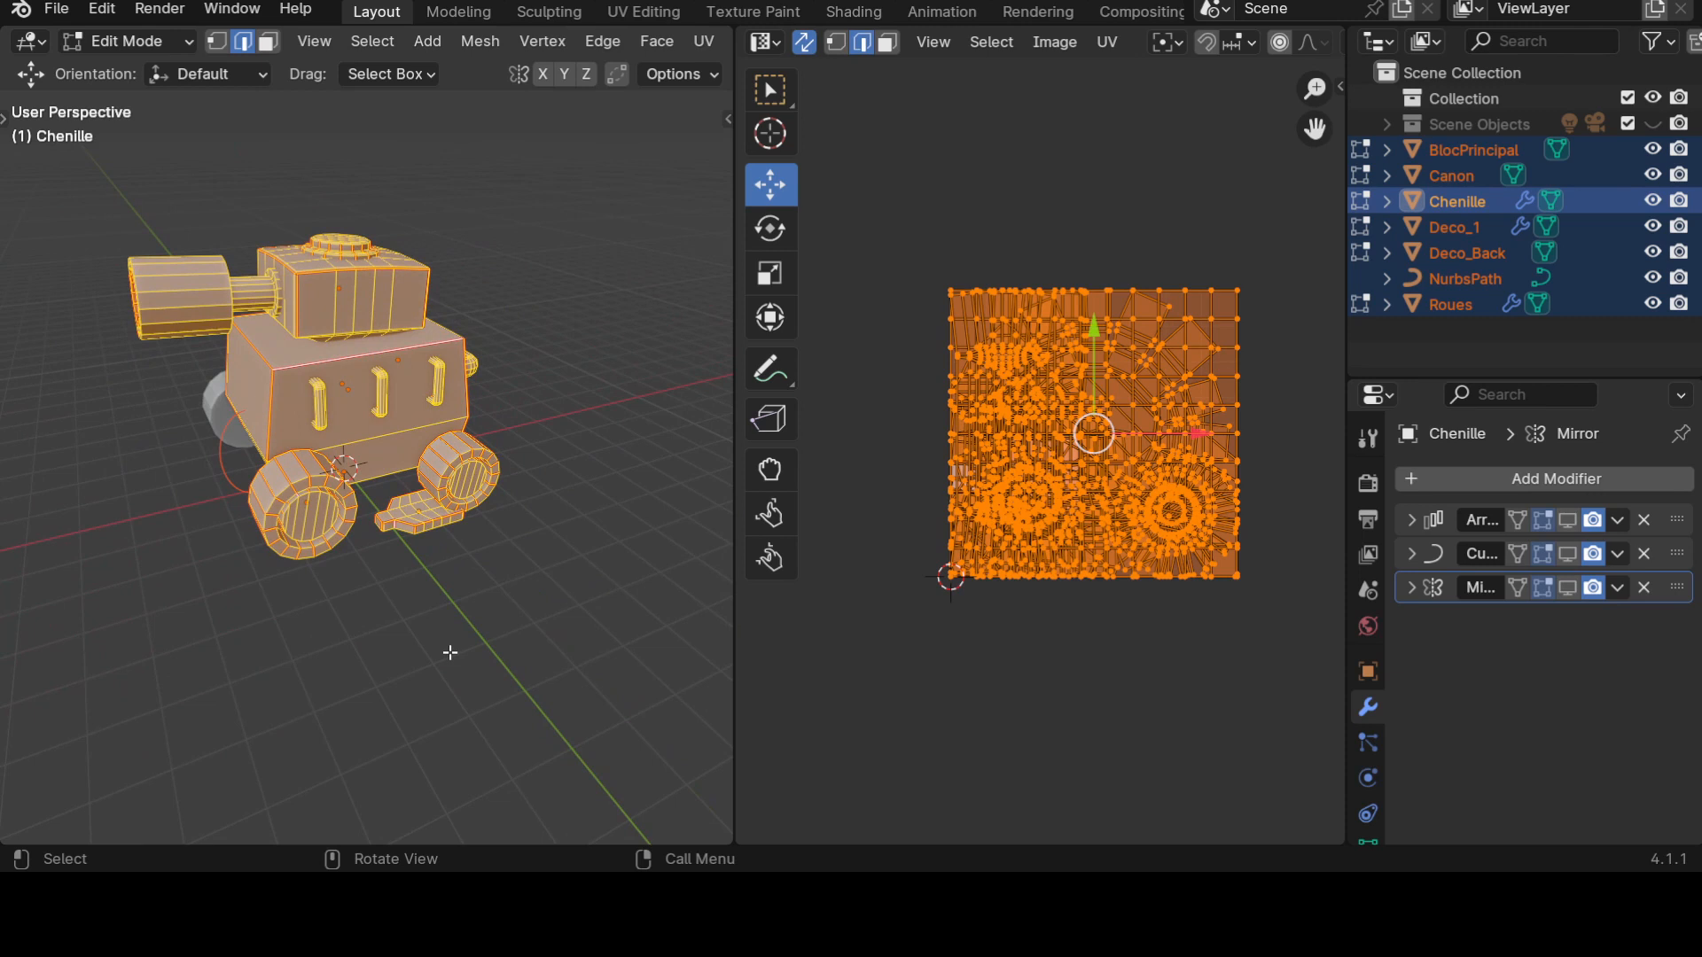
key(u)
click(312, 518)
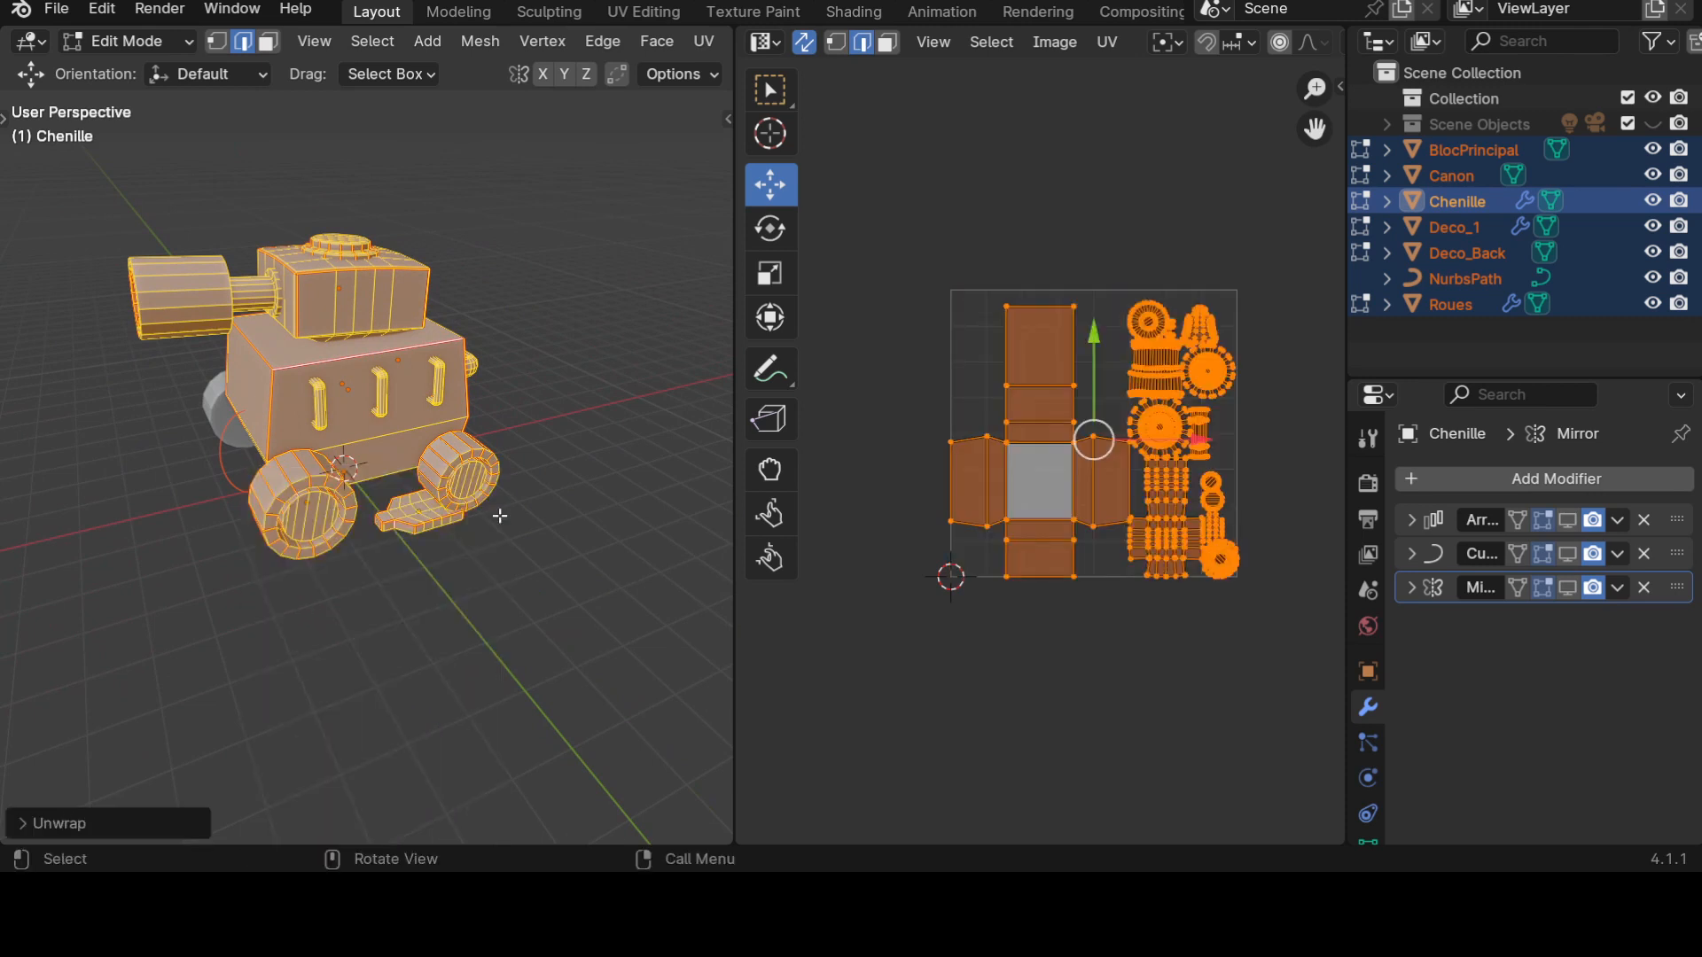
scroll(1059, 546, up, 4)
scroll(1059, 545, down, 3)
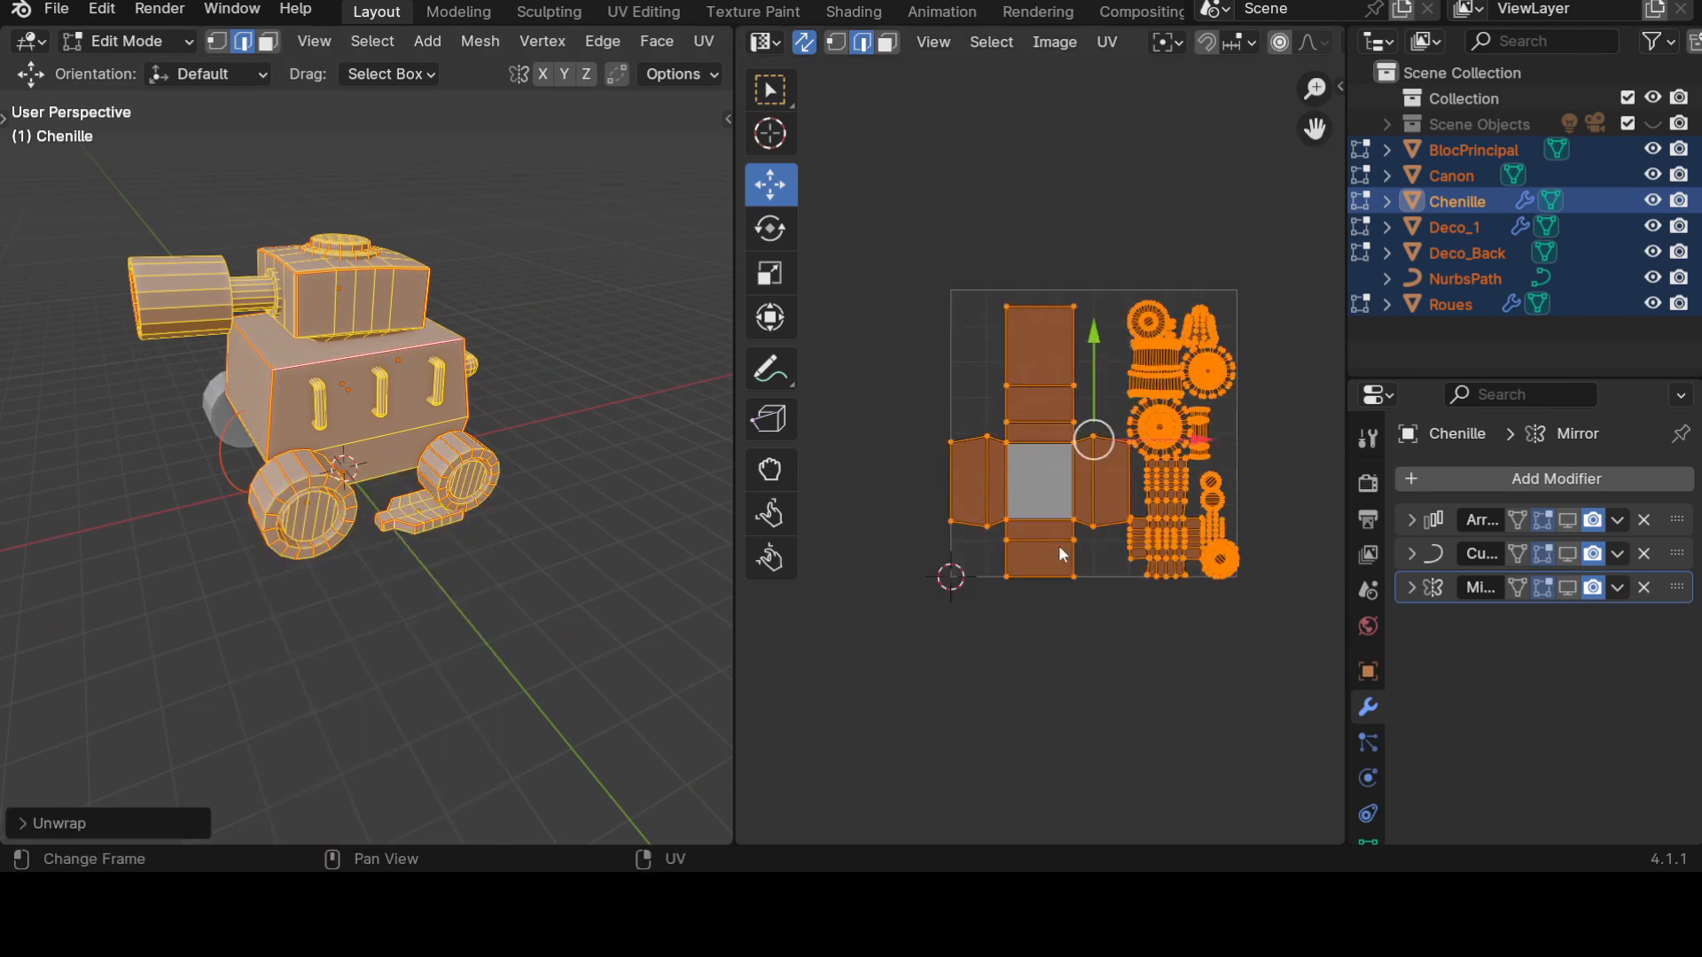
Switch the UV selection mode to faces and select the main body's entire linked UV island.
scroll(1184, 692, up, 2)
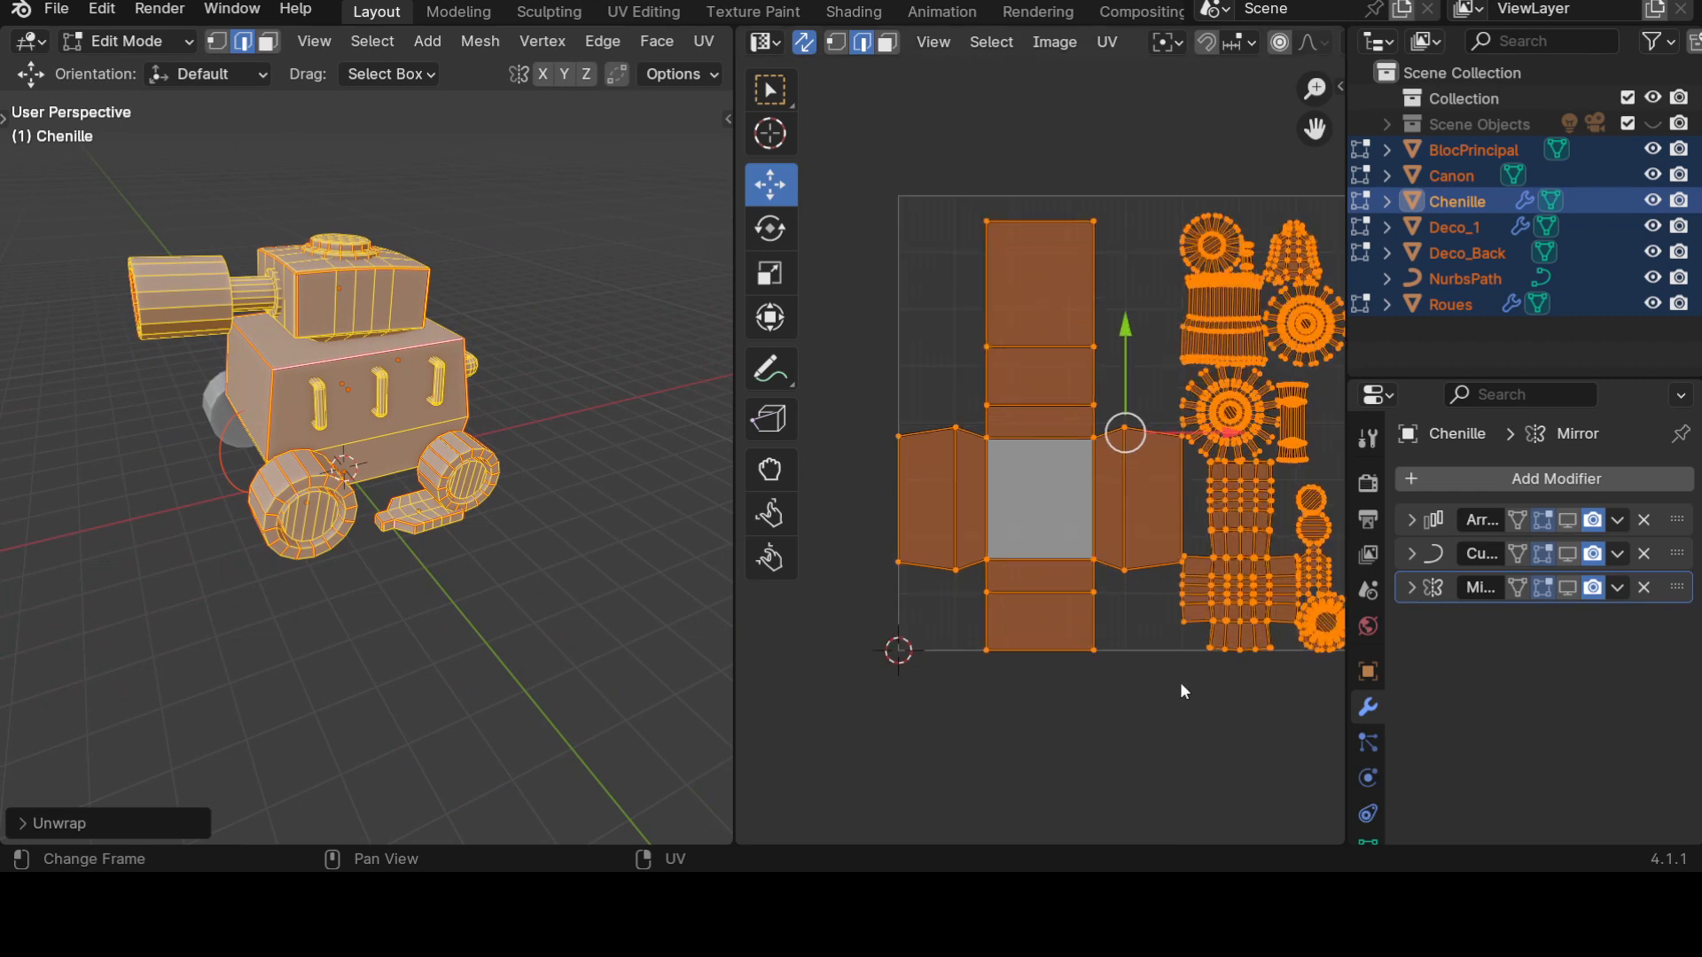
mouse_move(523, 612)
middle_down()
mouse_move(460, 607)
mouse_move(517, 627)
middle_up()
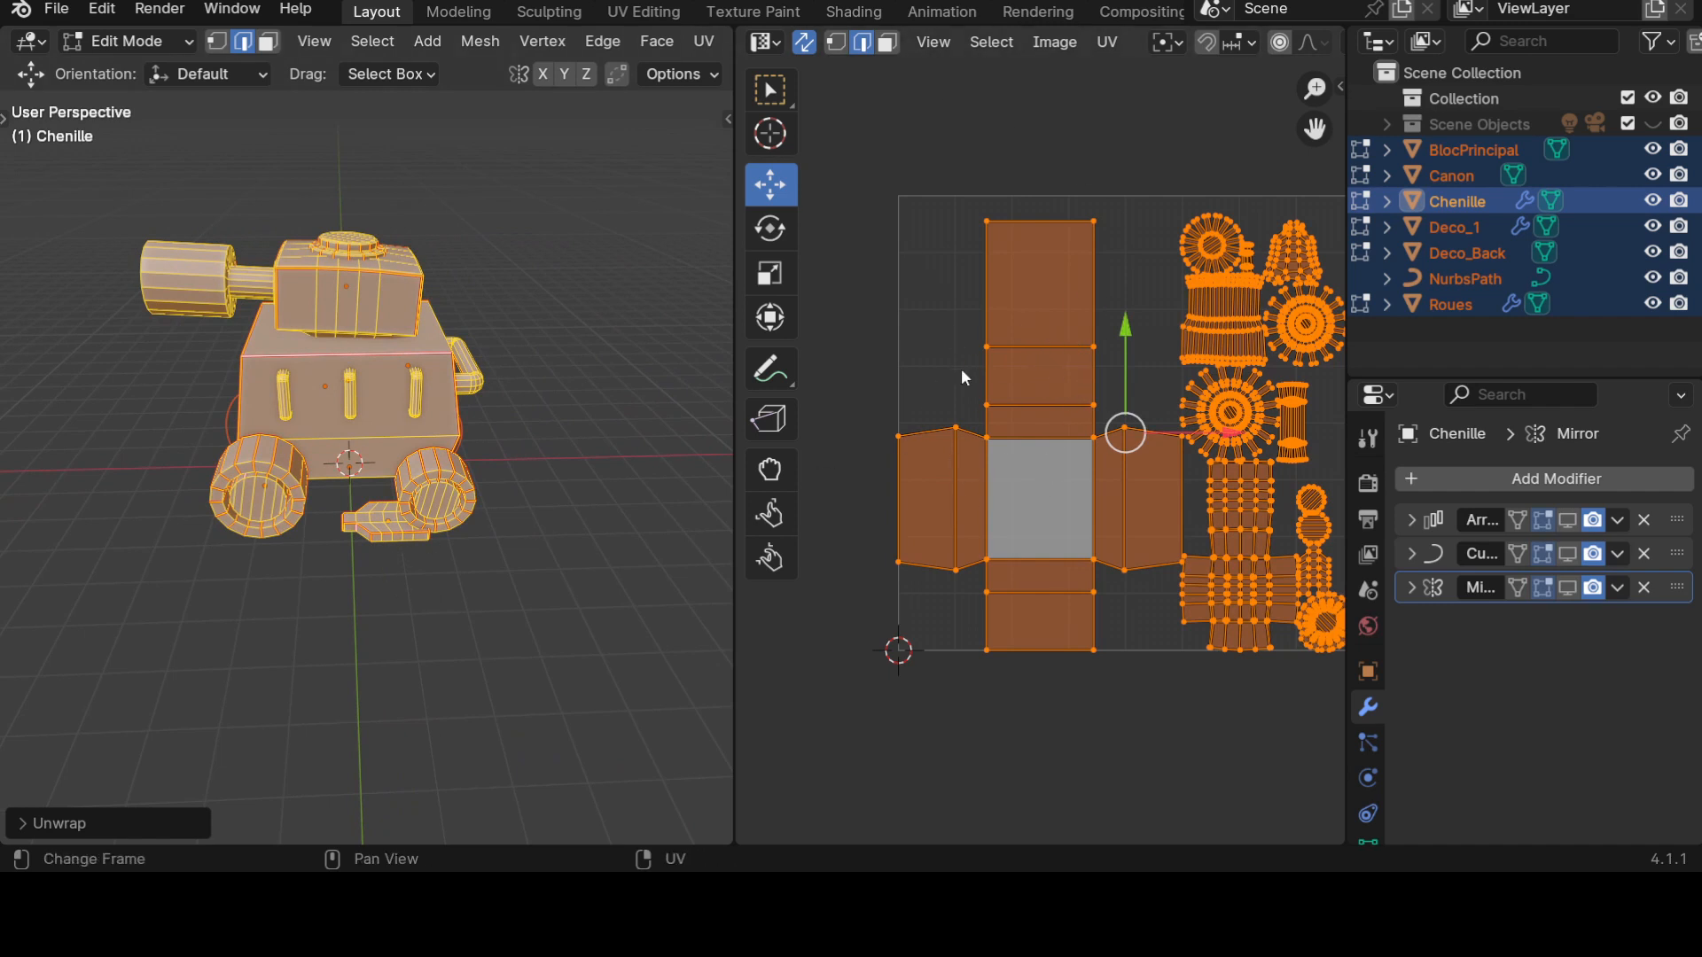
click(892, 47)
click(1016, 372)
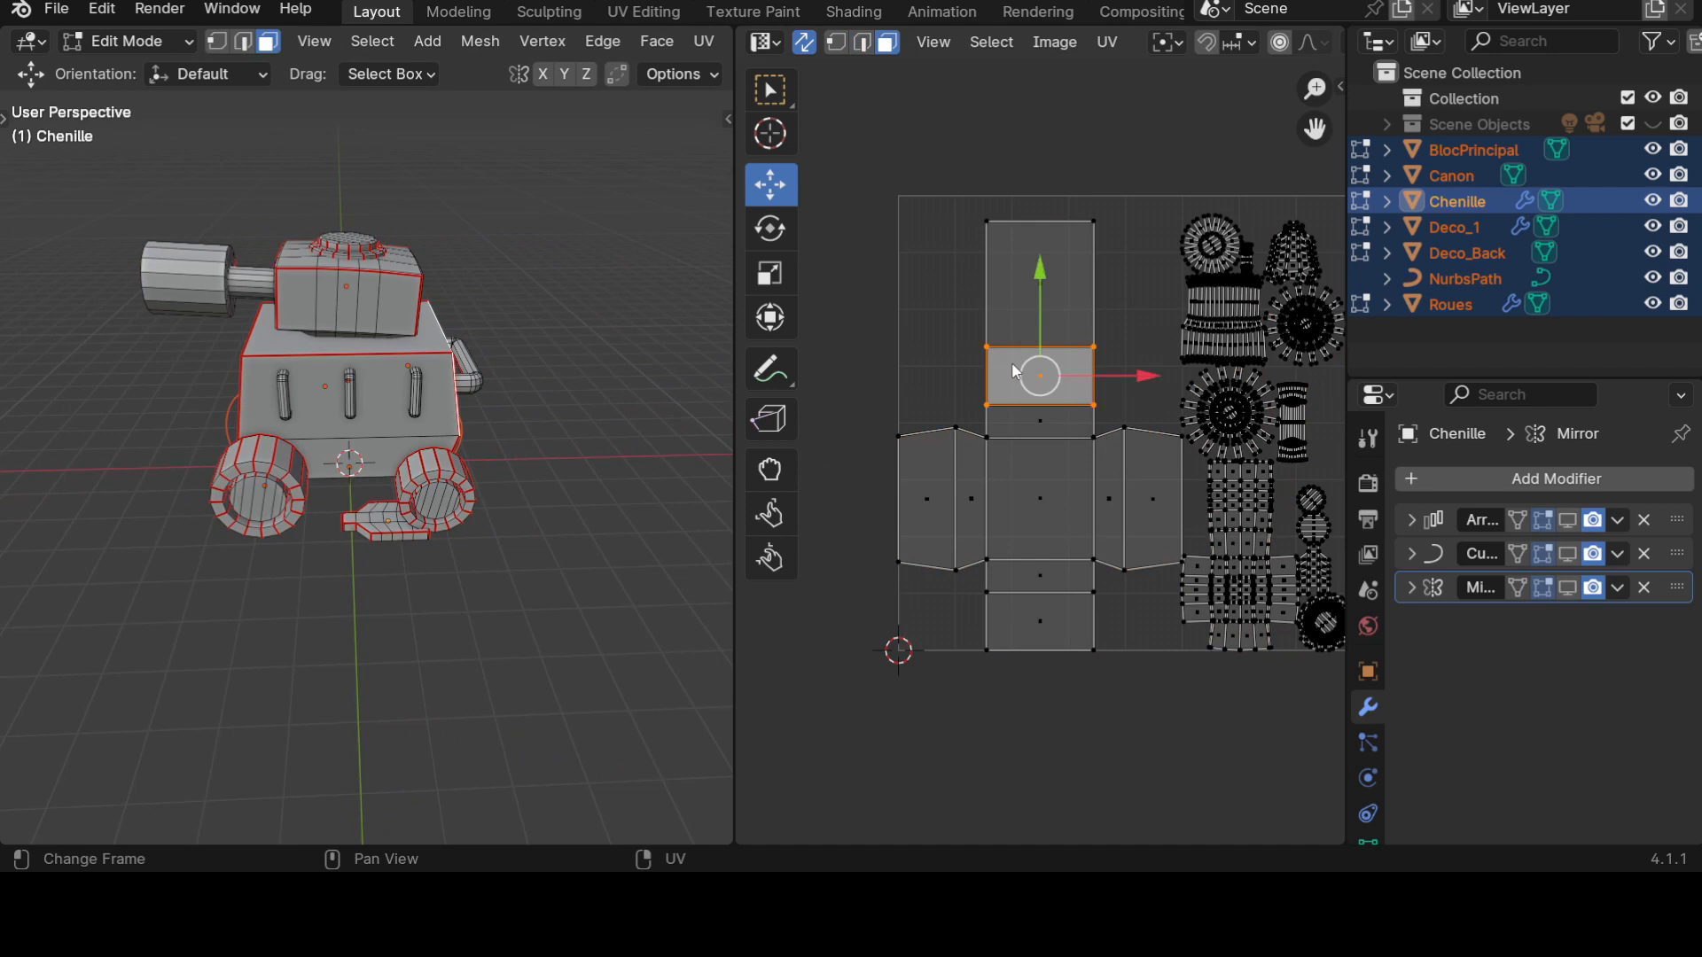
key(l)
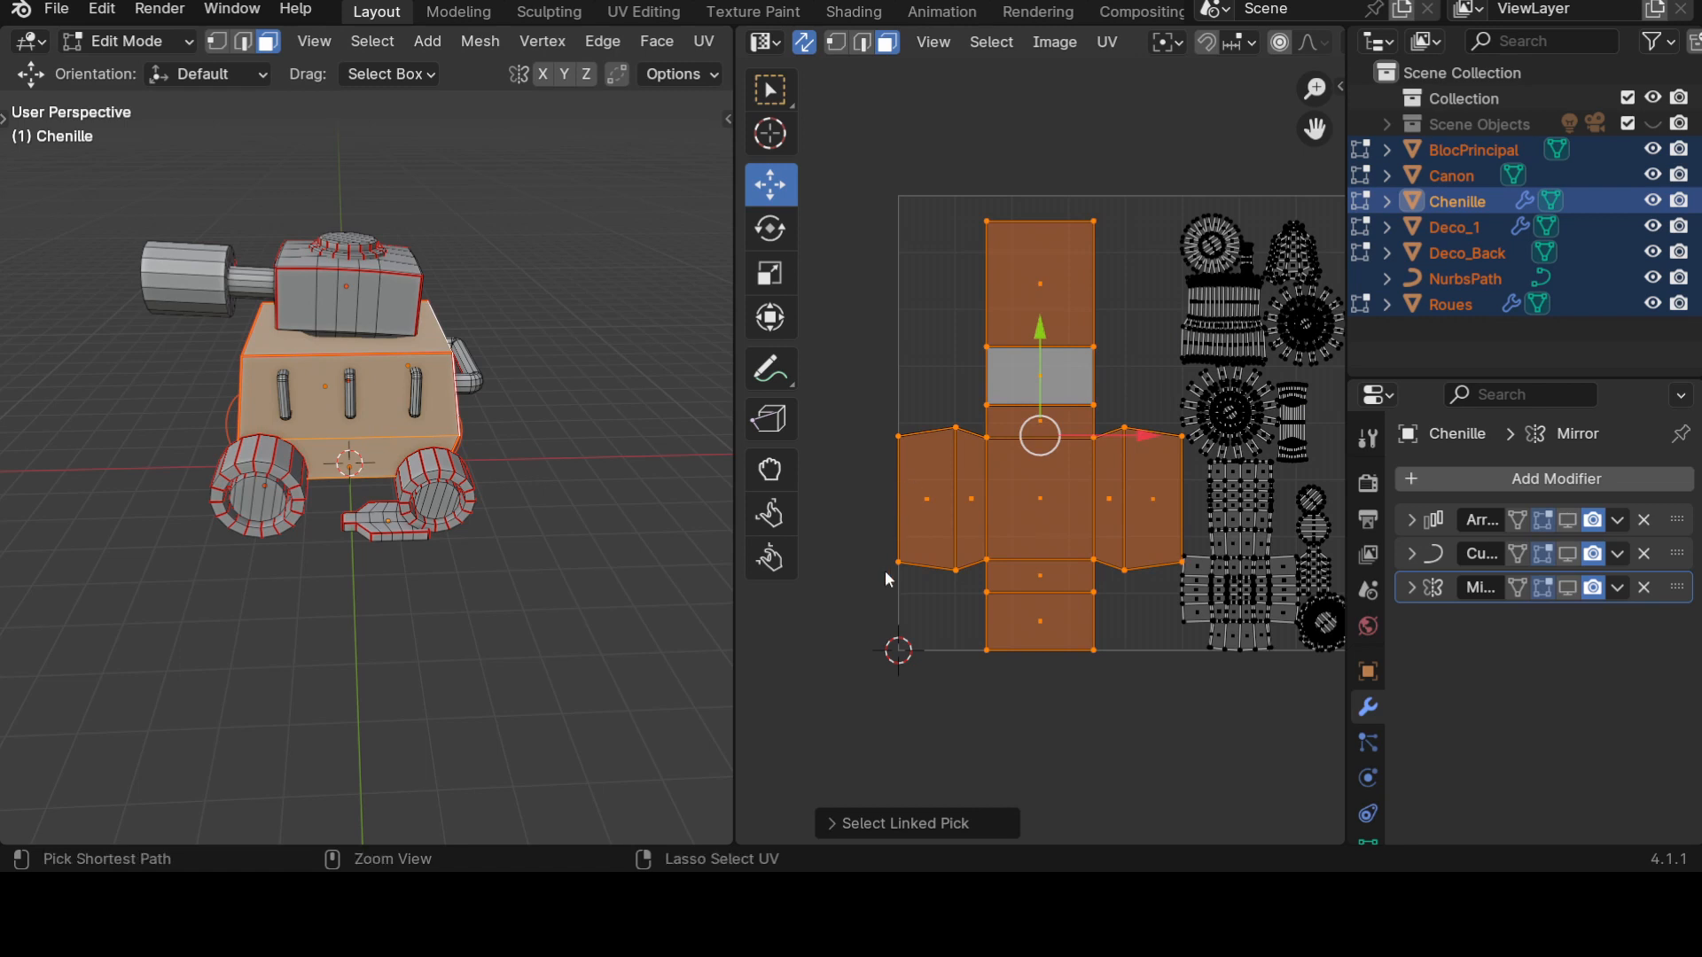
Look over the UV layout in a maximized editor, restore the split layout, and widen the UV editor by narrowing the Outliner and properties area.
key(ctrl+space)
scroll(884, 574, up, 2)
scroll(911, 577, down, 1)
shift+middle_drag(948, 574, 885, 583)
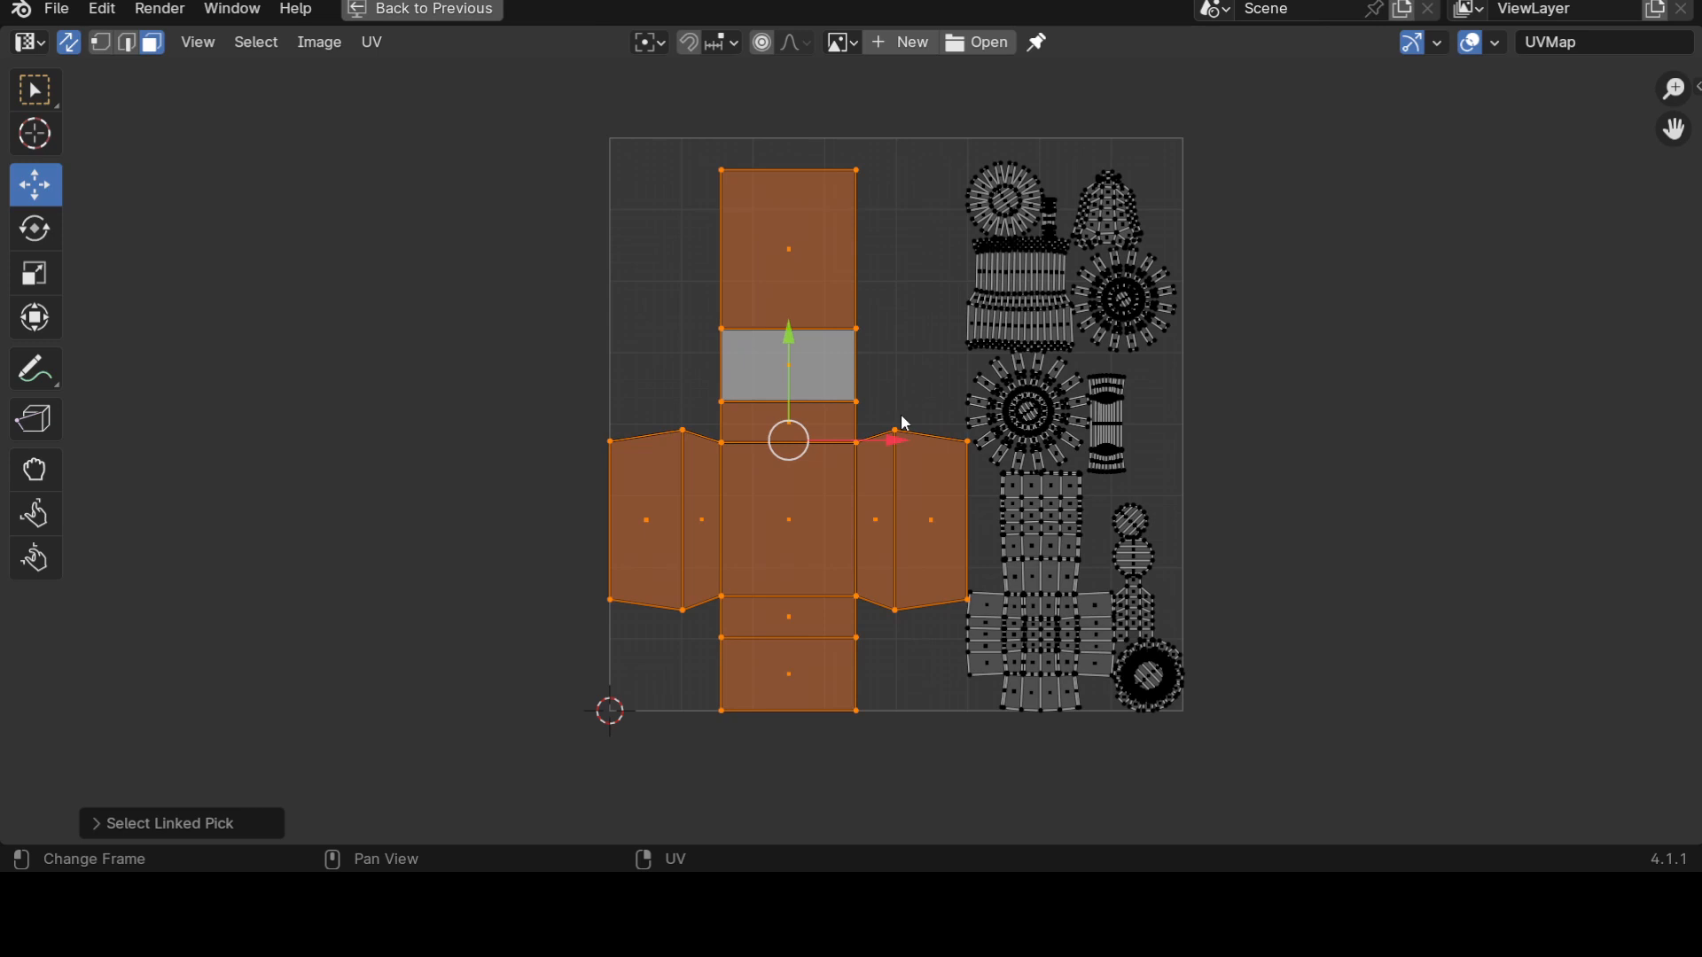
key(ctrl+space)
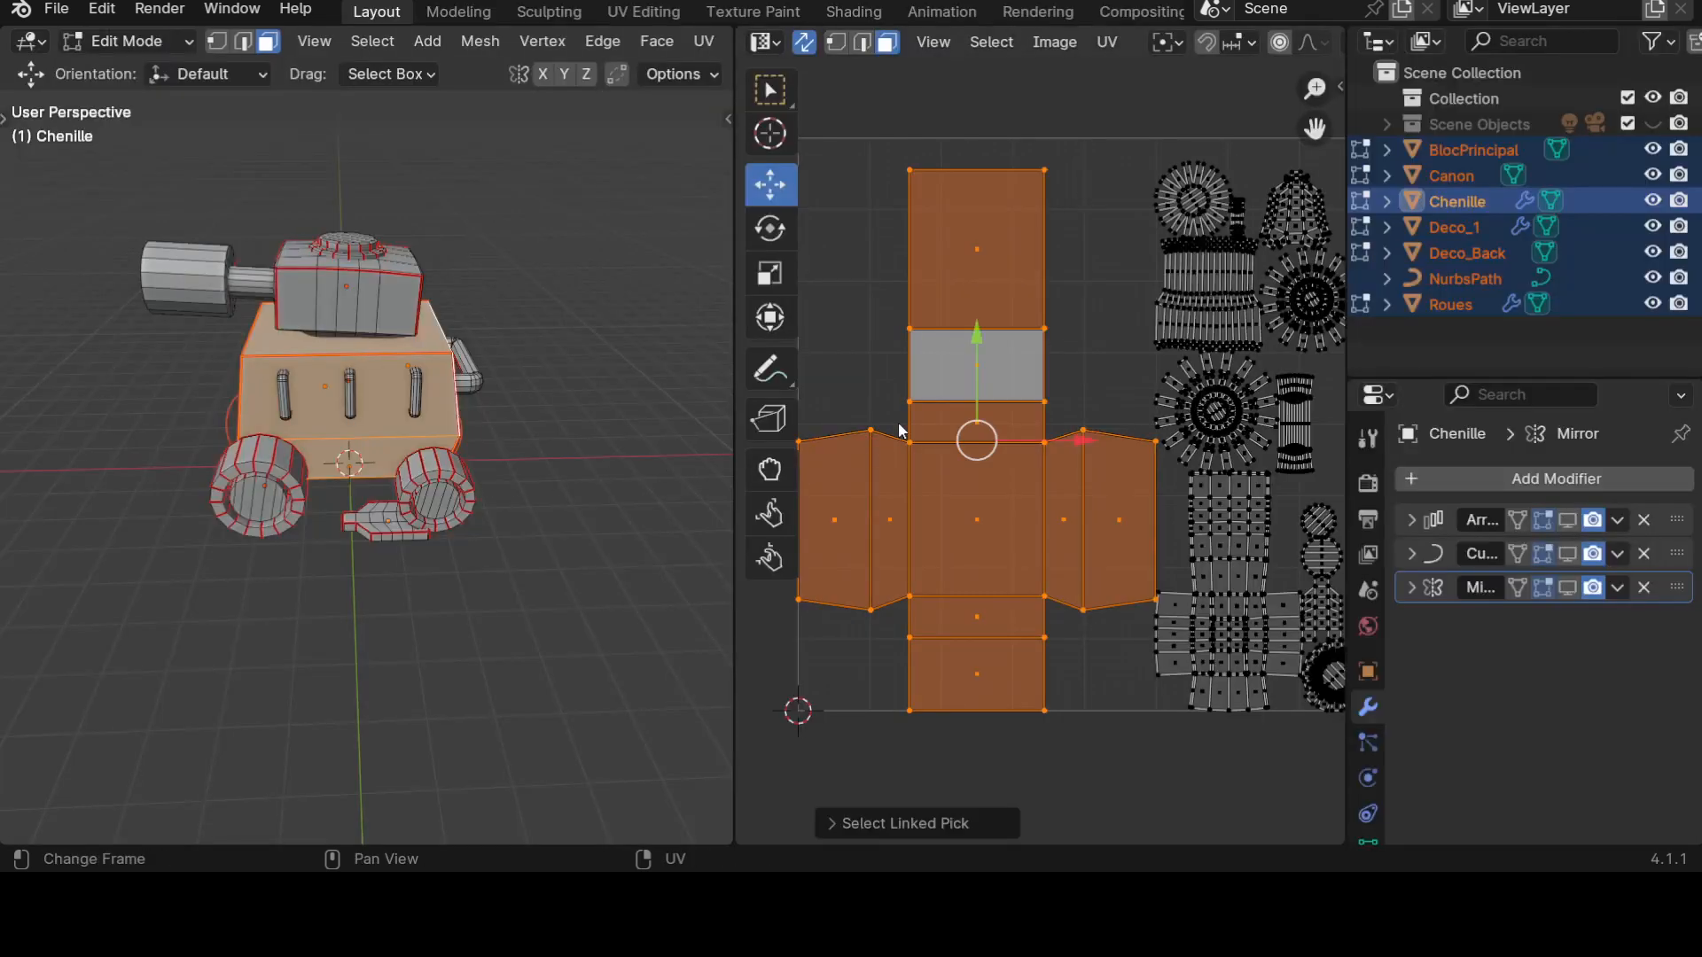
scroll(1051, 288, down, 2)
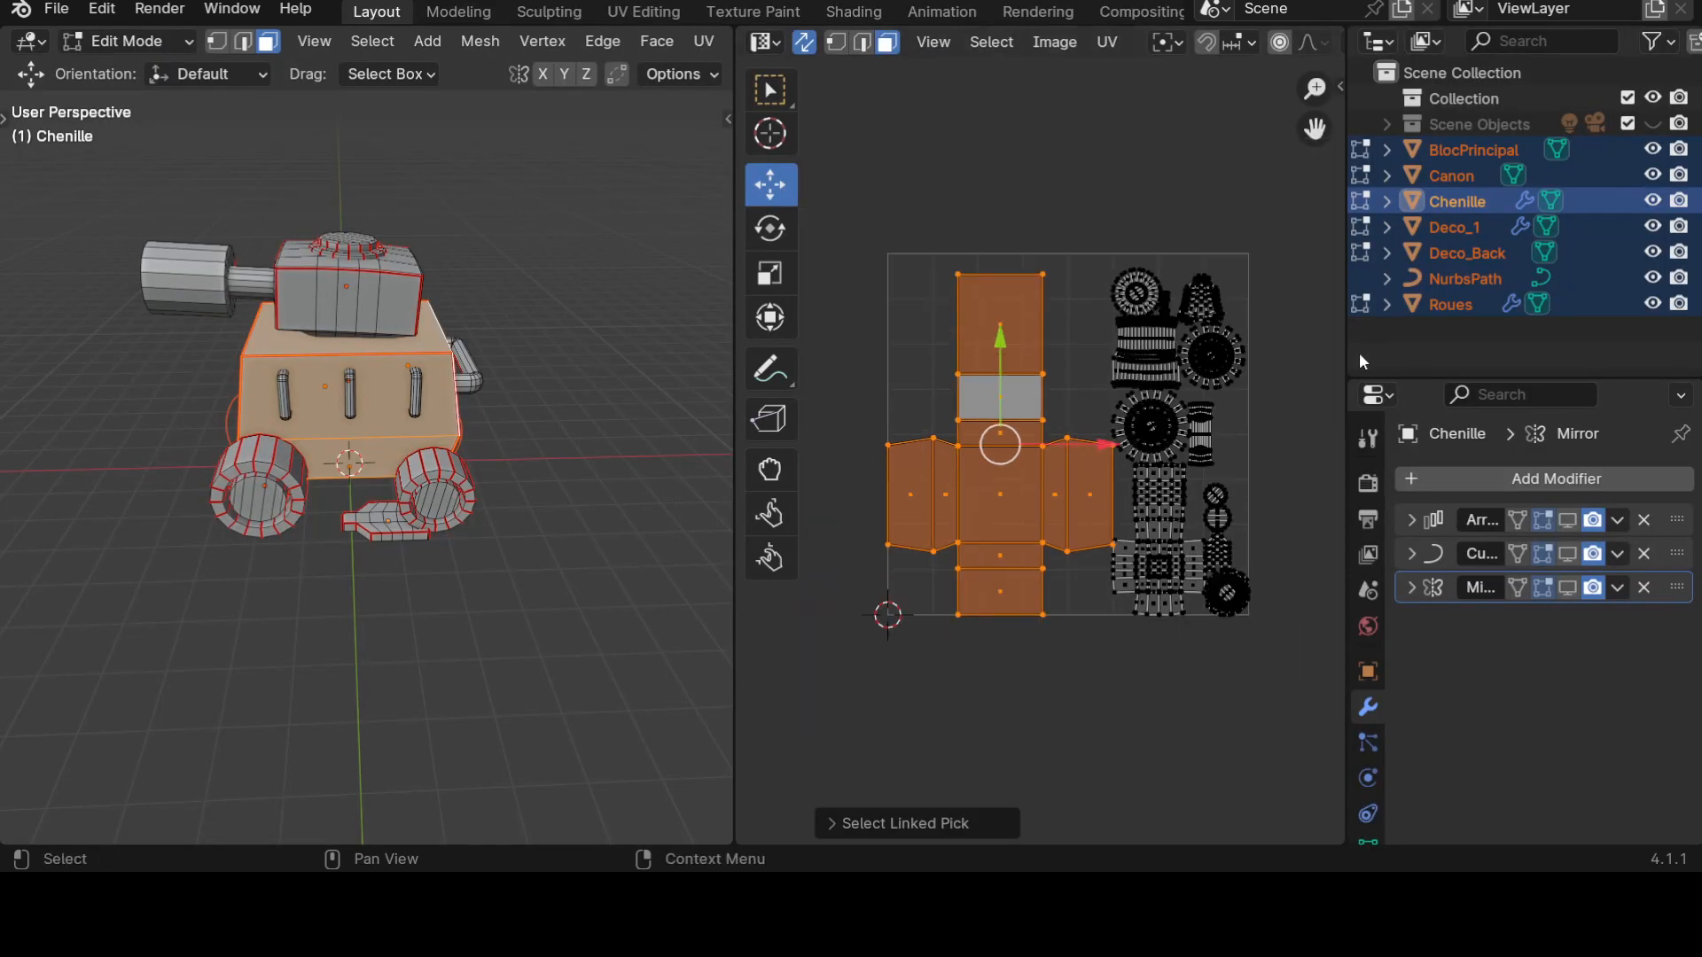
drag(1348, 350, 1529, 354)
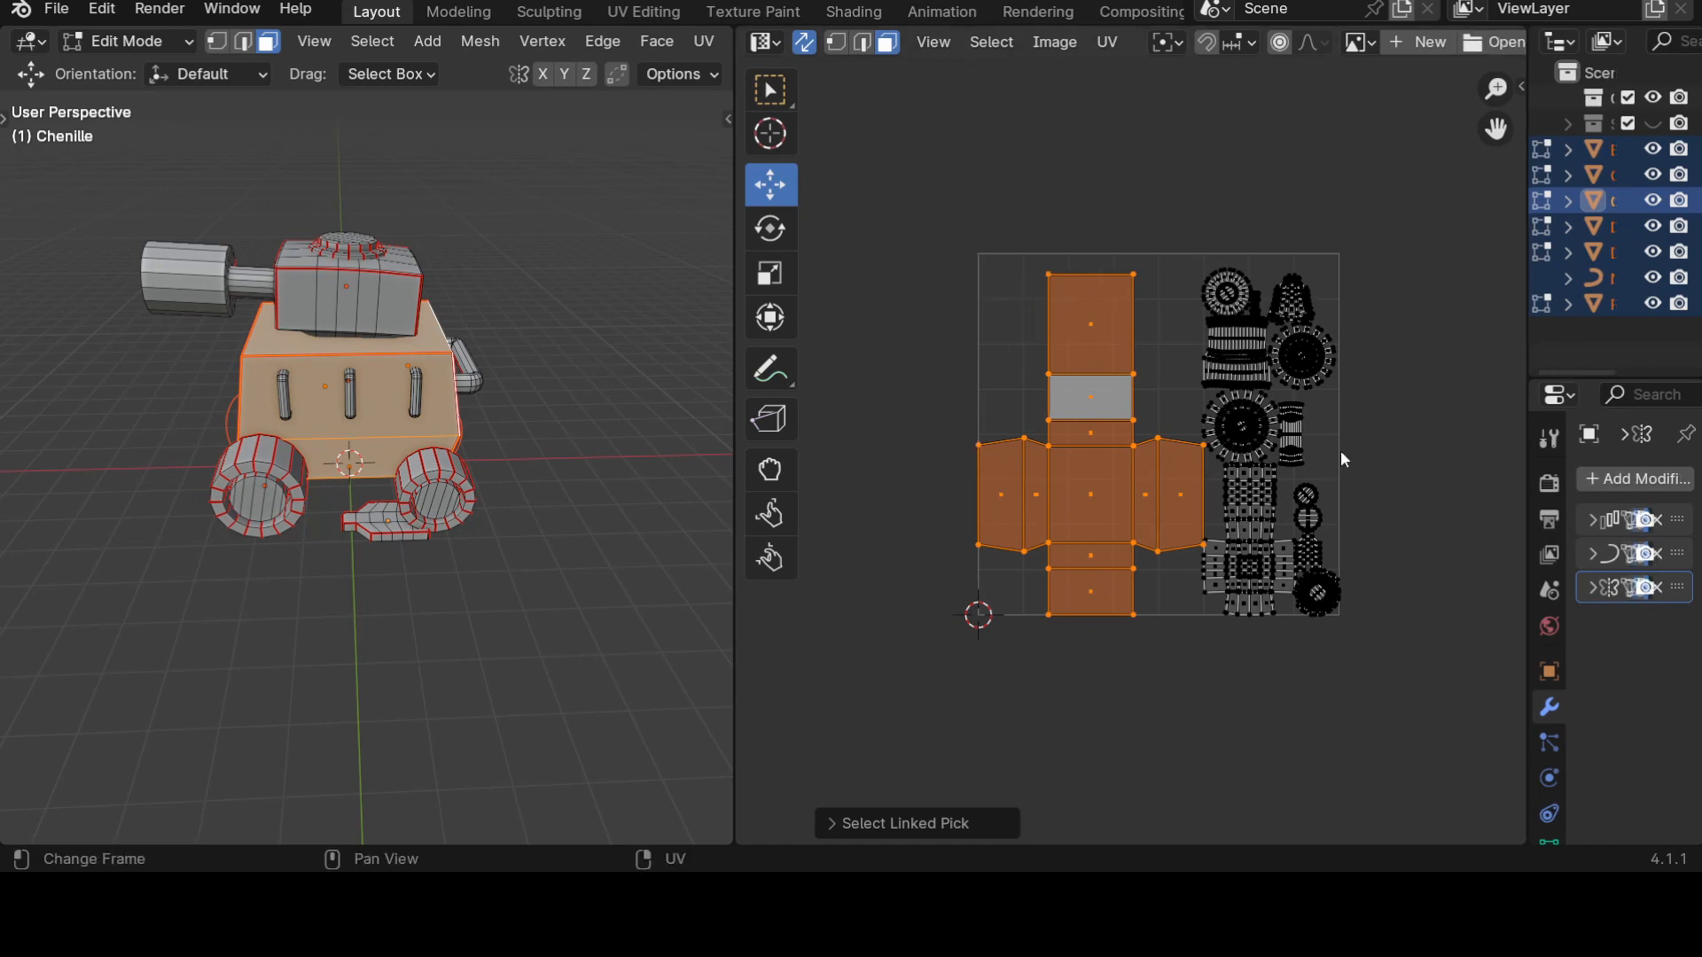
Show the 3D viewport's tools and make Select Box the active tool.
middle_drag(304, 588, 233, 610)
scroll(352, 366, down, 10)
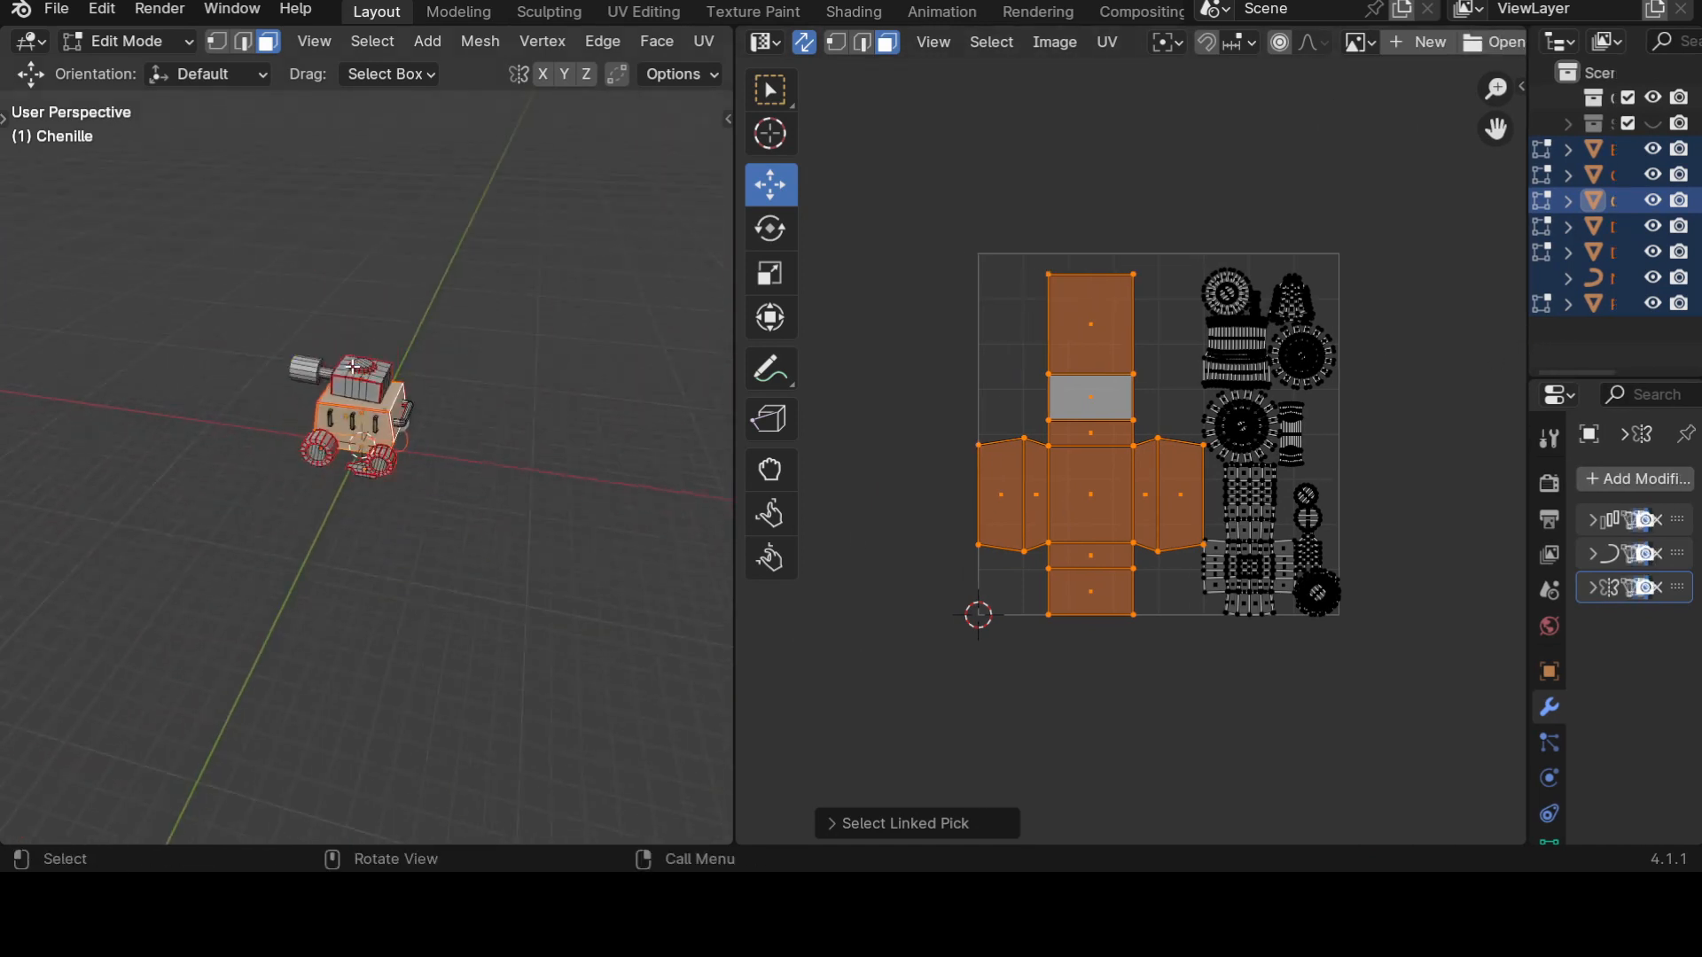
middle_drag(403, 444, 430, 510)
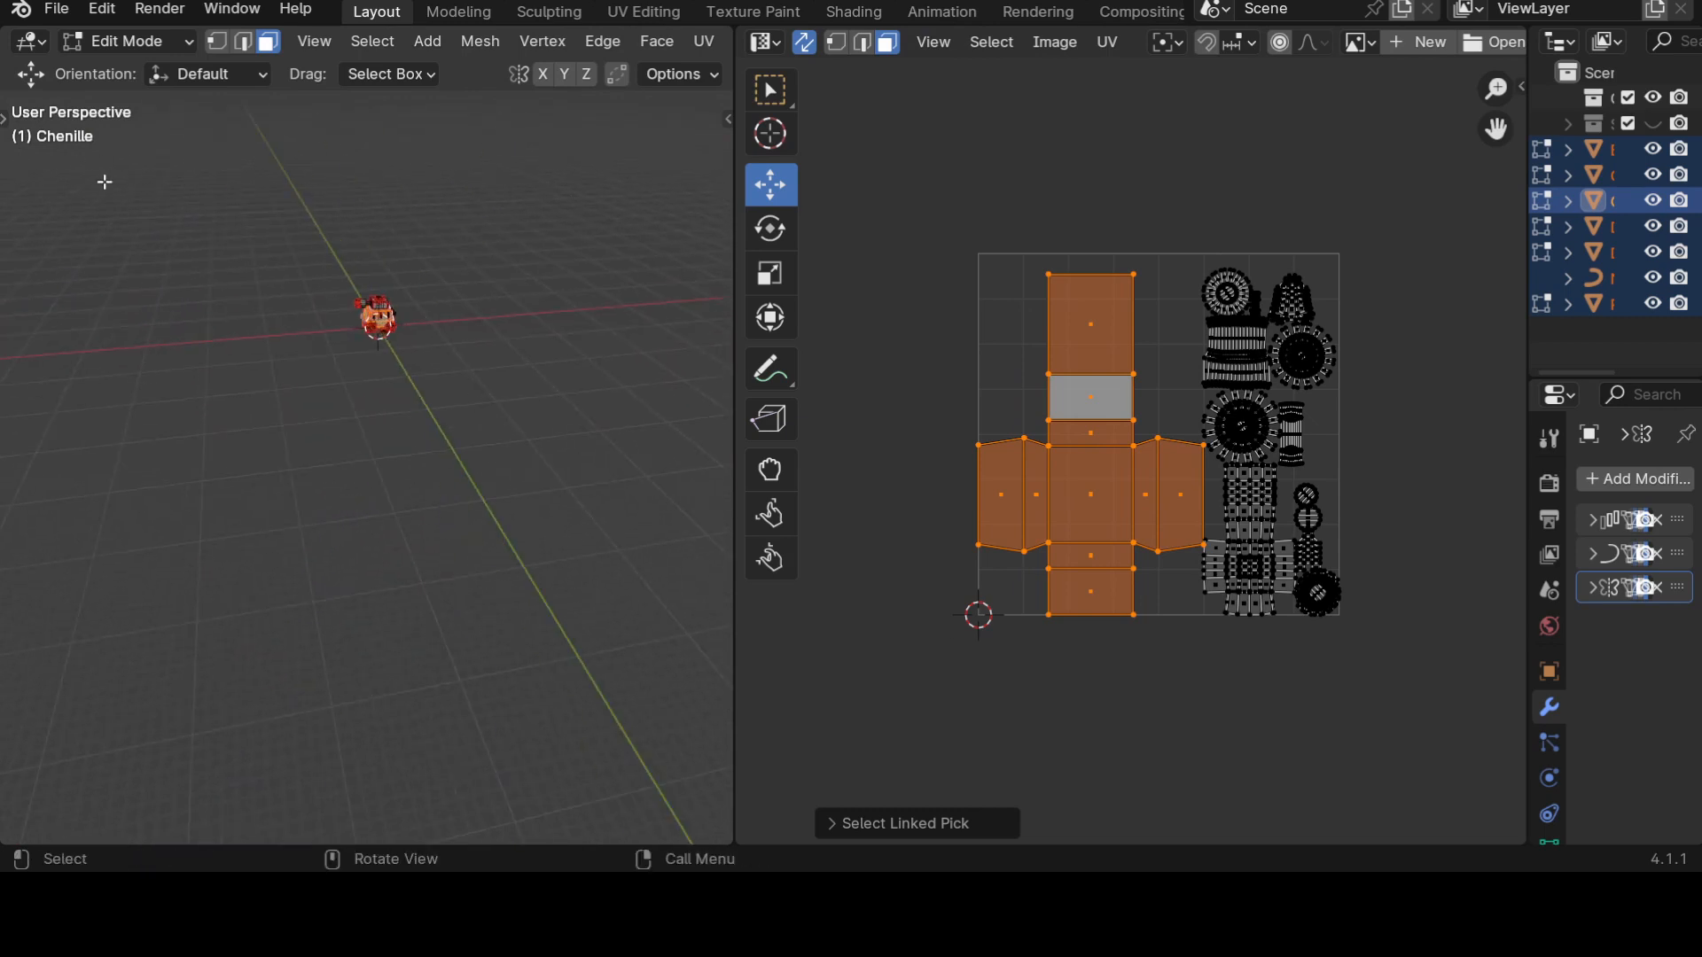
key(t)
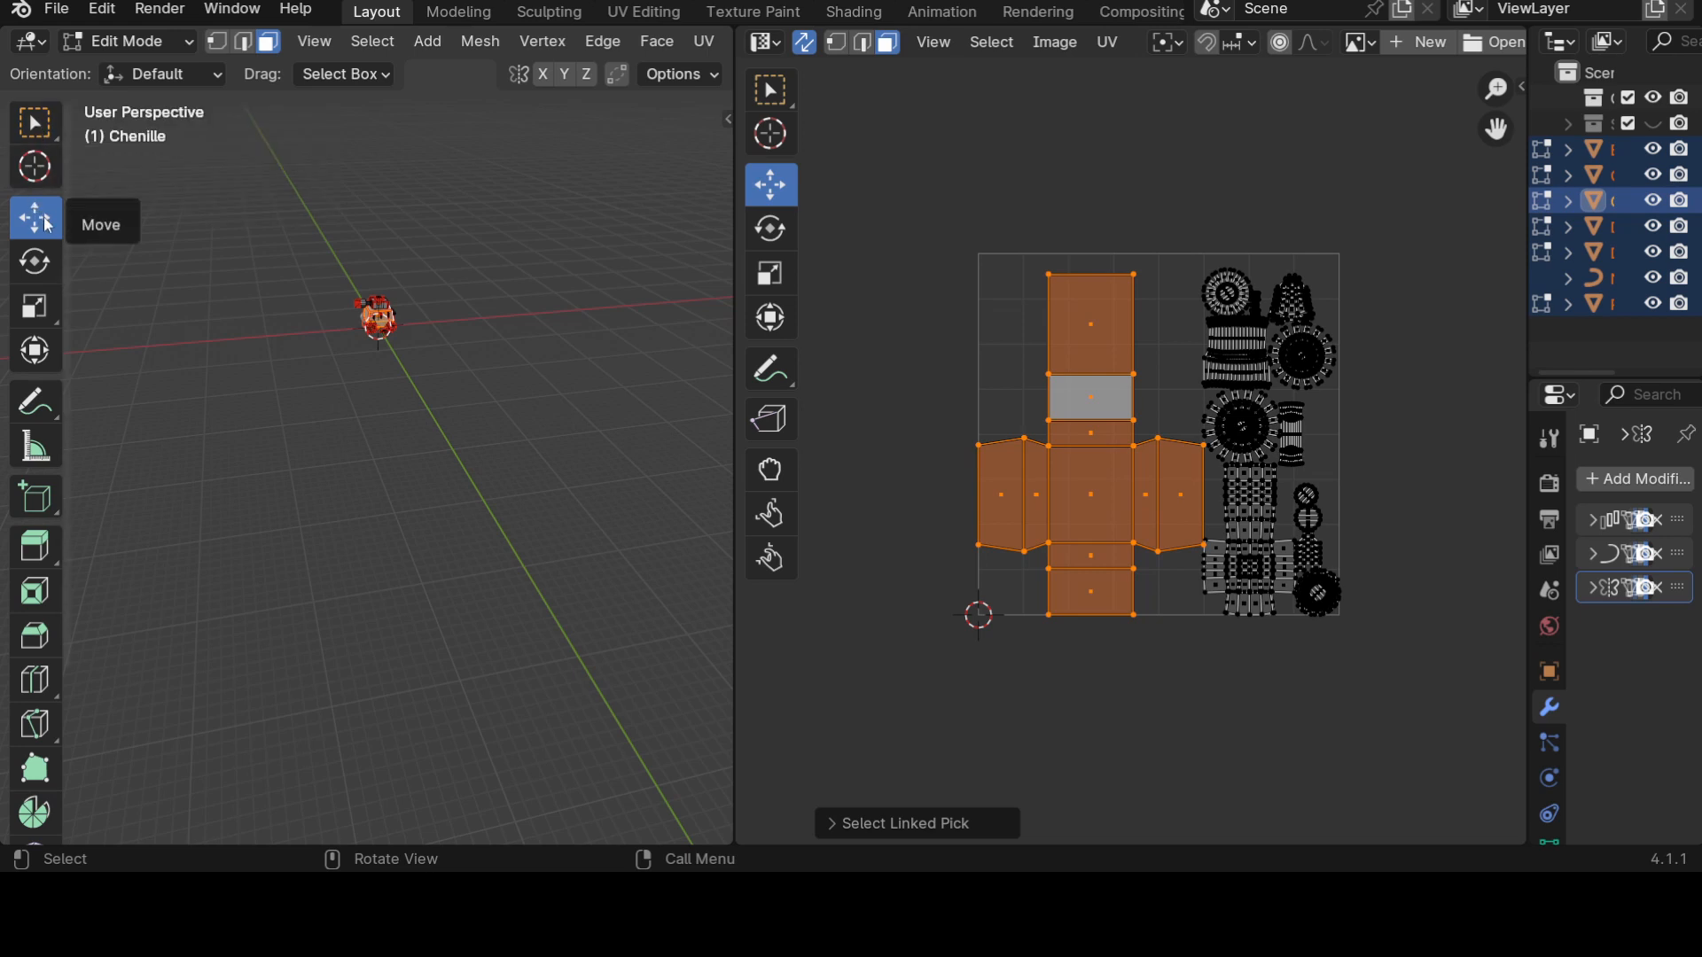
click(35, 124)
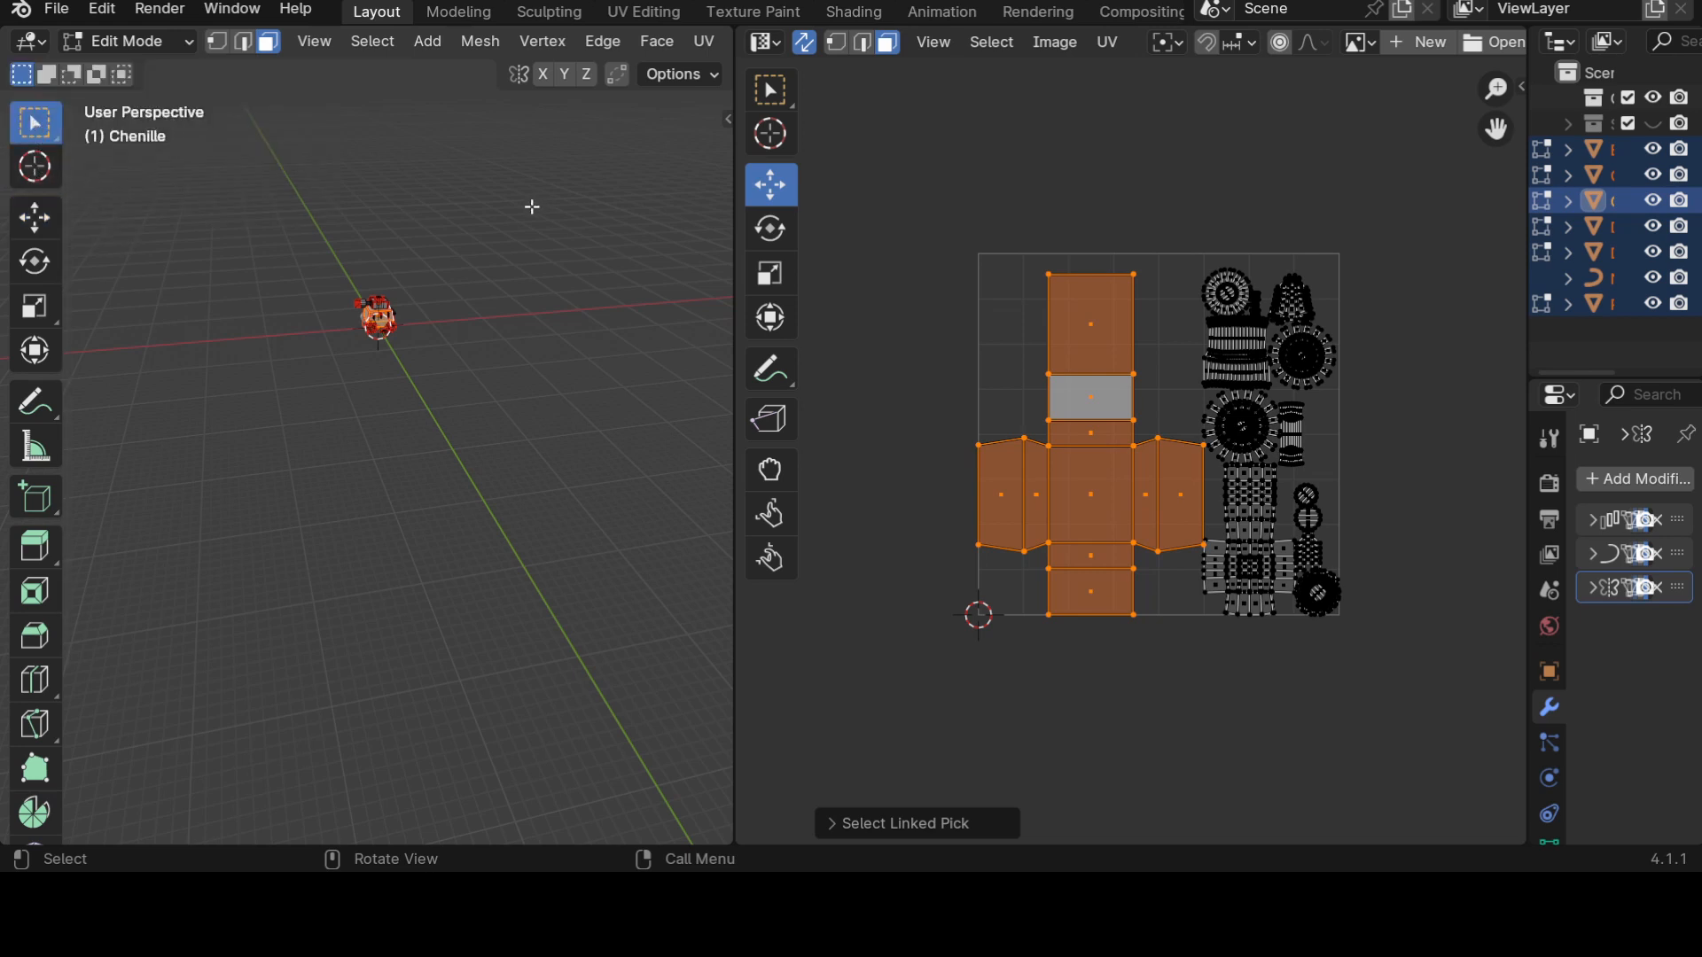
Place the 3D cursor in empty space well away from the tank.
shift+right_click(613, 185)
scroll(502, 301, up, 1)
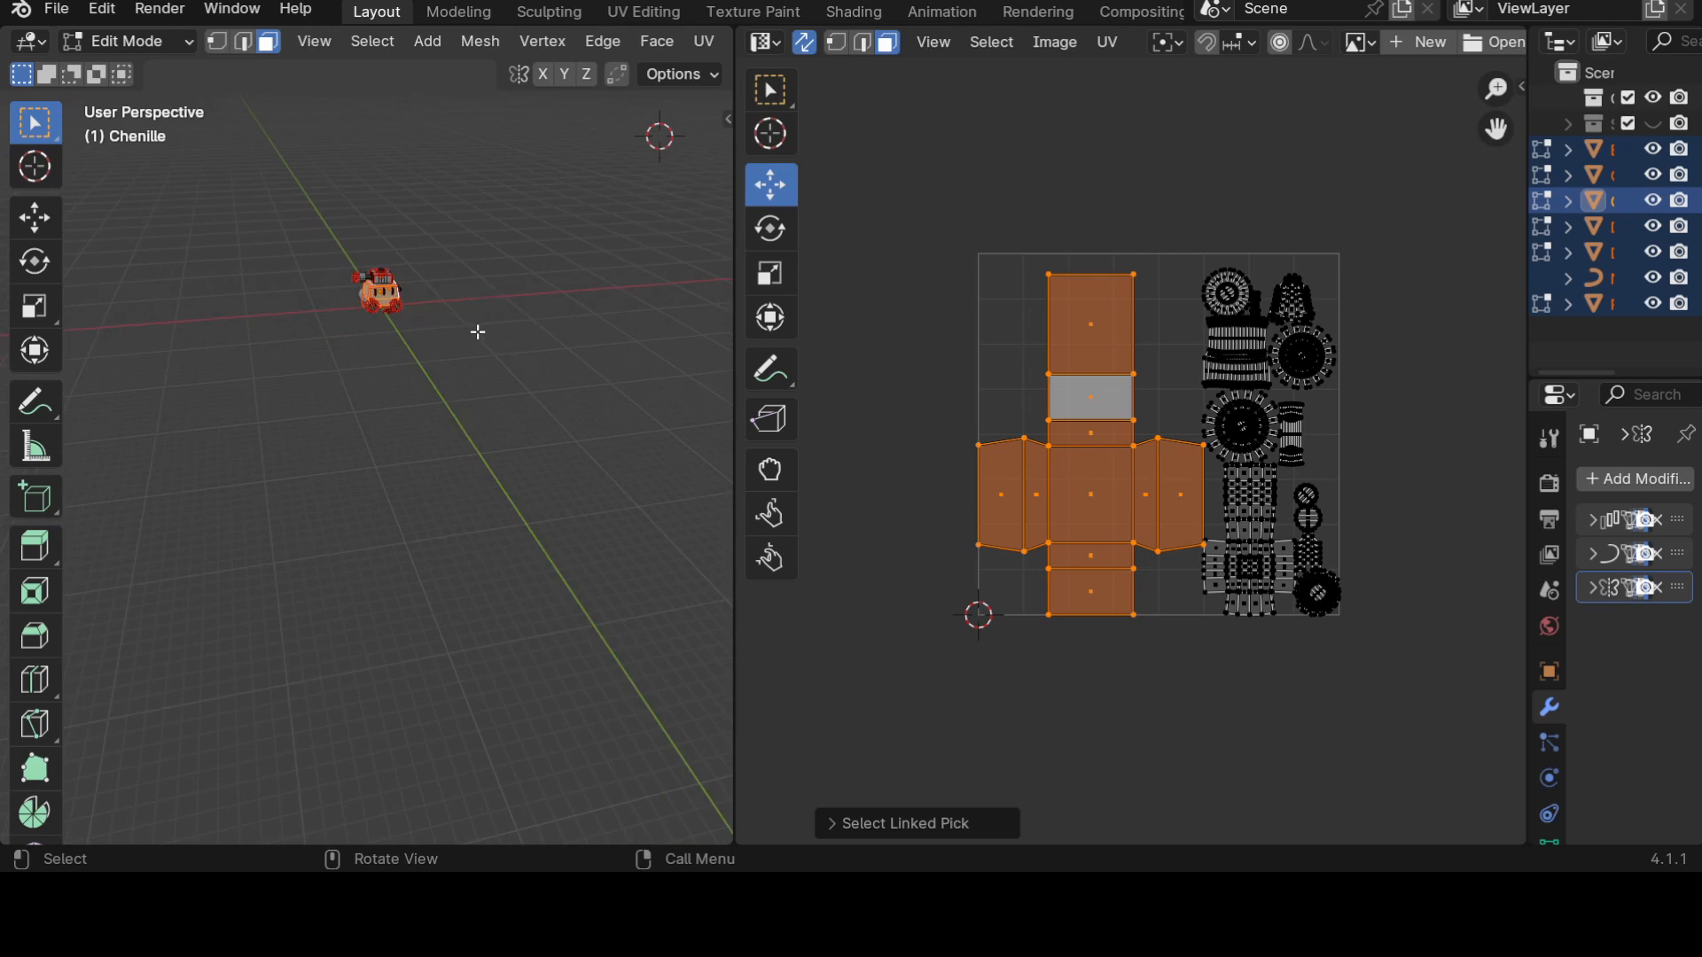
scroll(477, 332, up, 4)
shift+middle_drag(500, 242, 500, 323)
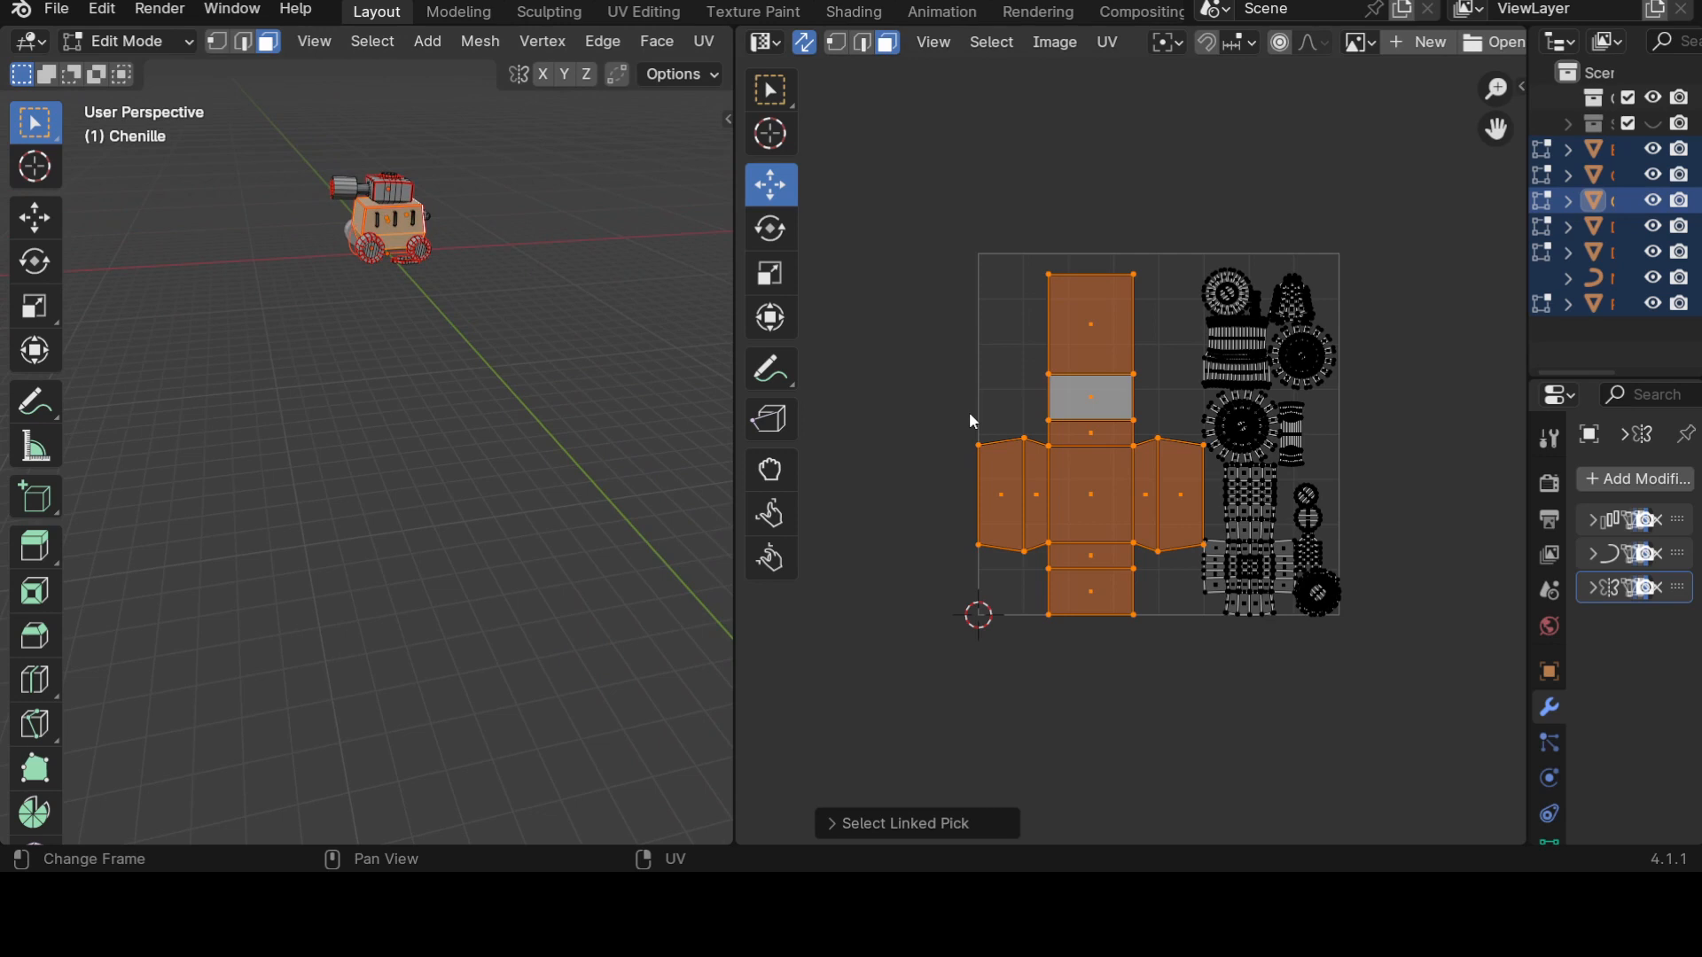
Scale the main body's UV island down to about three quarters and move it into the upper-left part of the UV square.
scroll(1097, 403, up, 2)
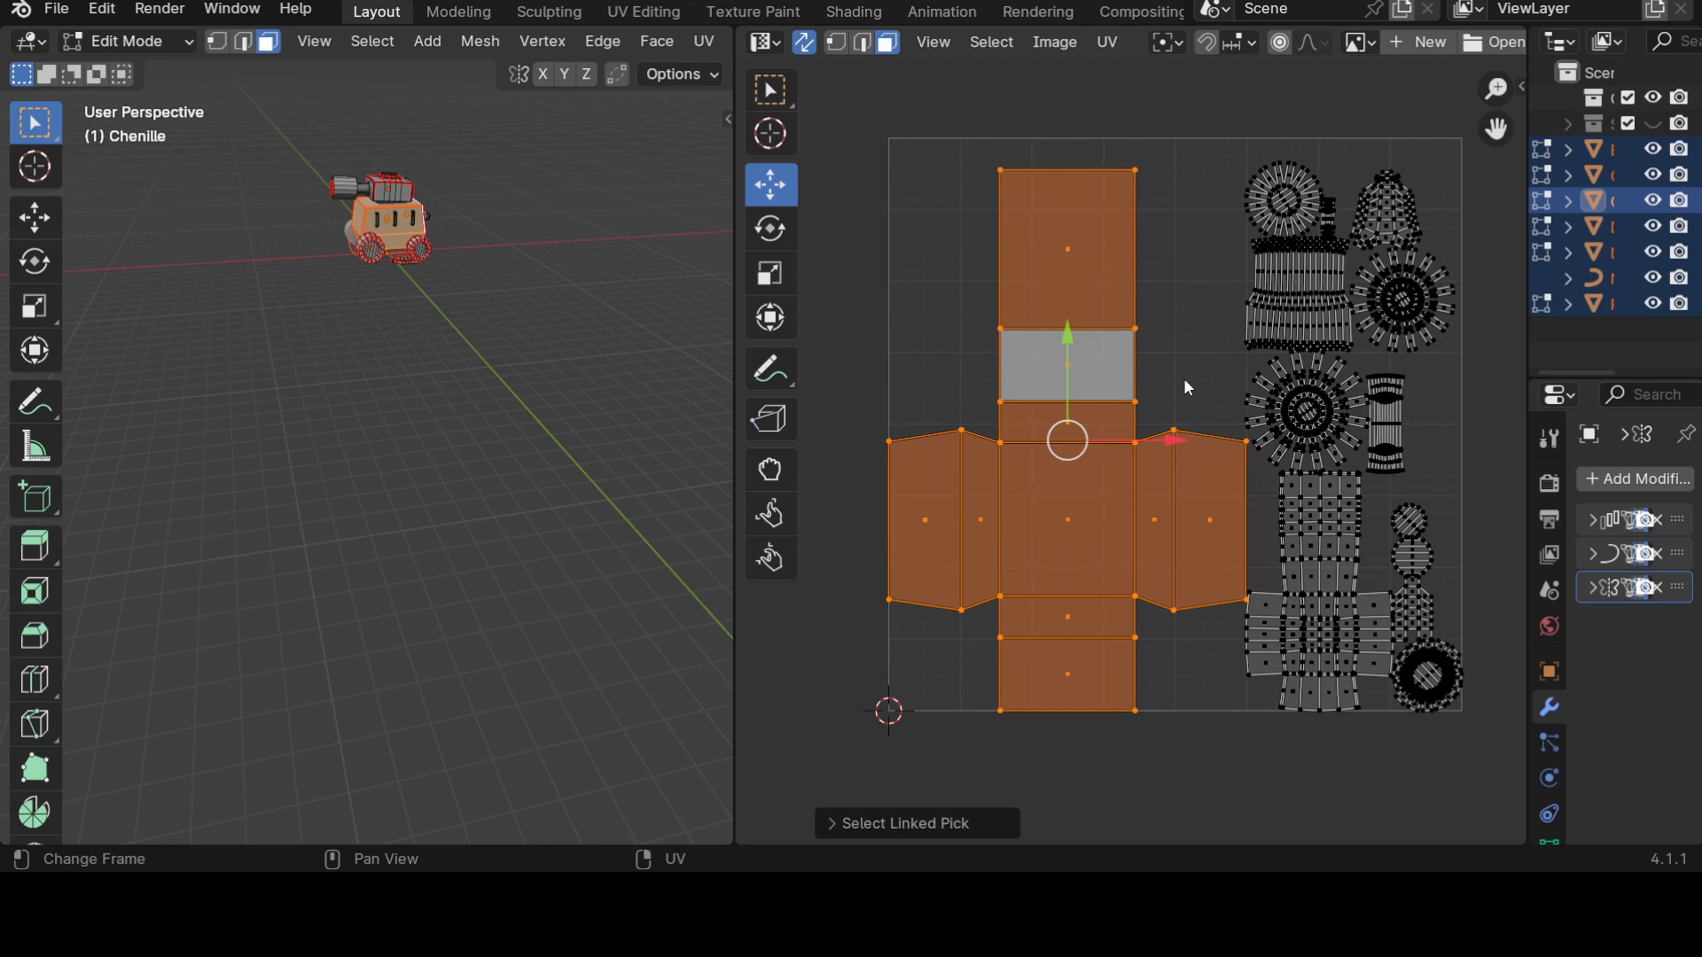
key(s)
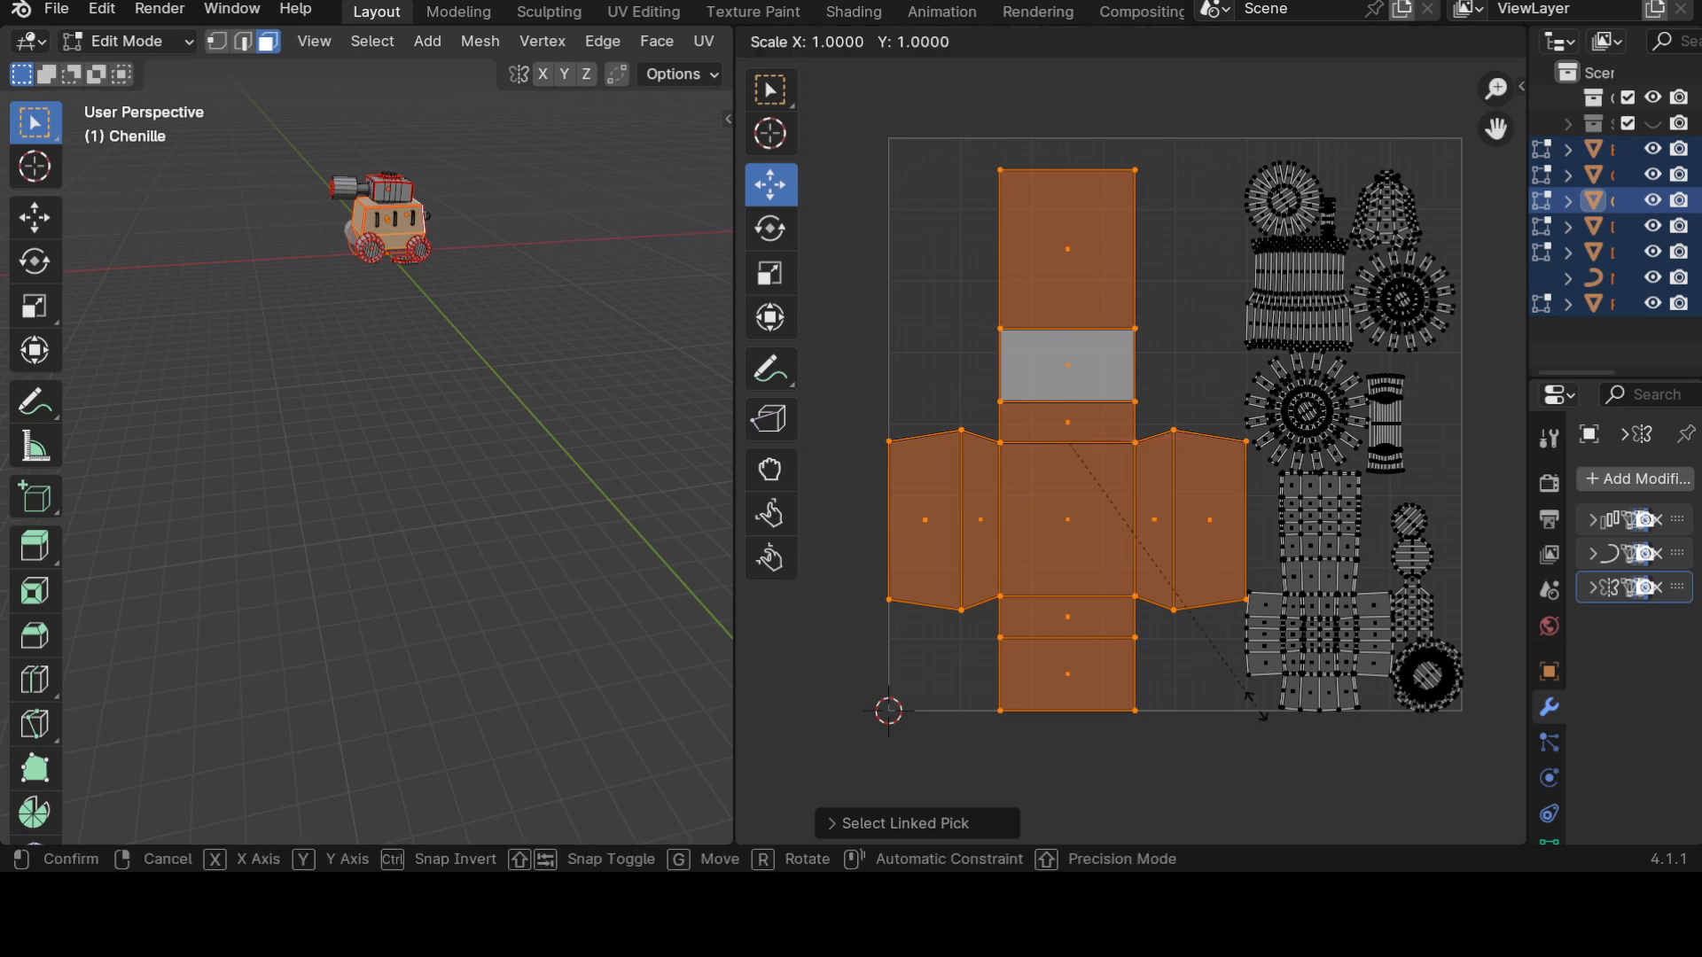
click(1203, 645)
key(g)
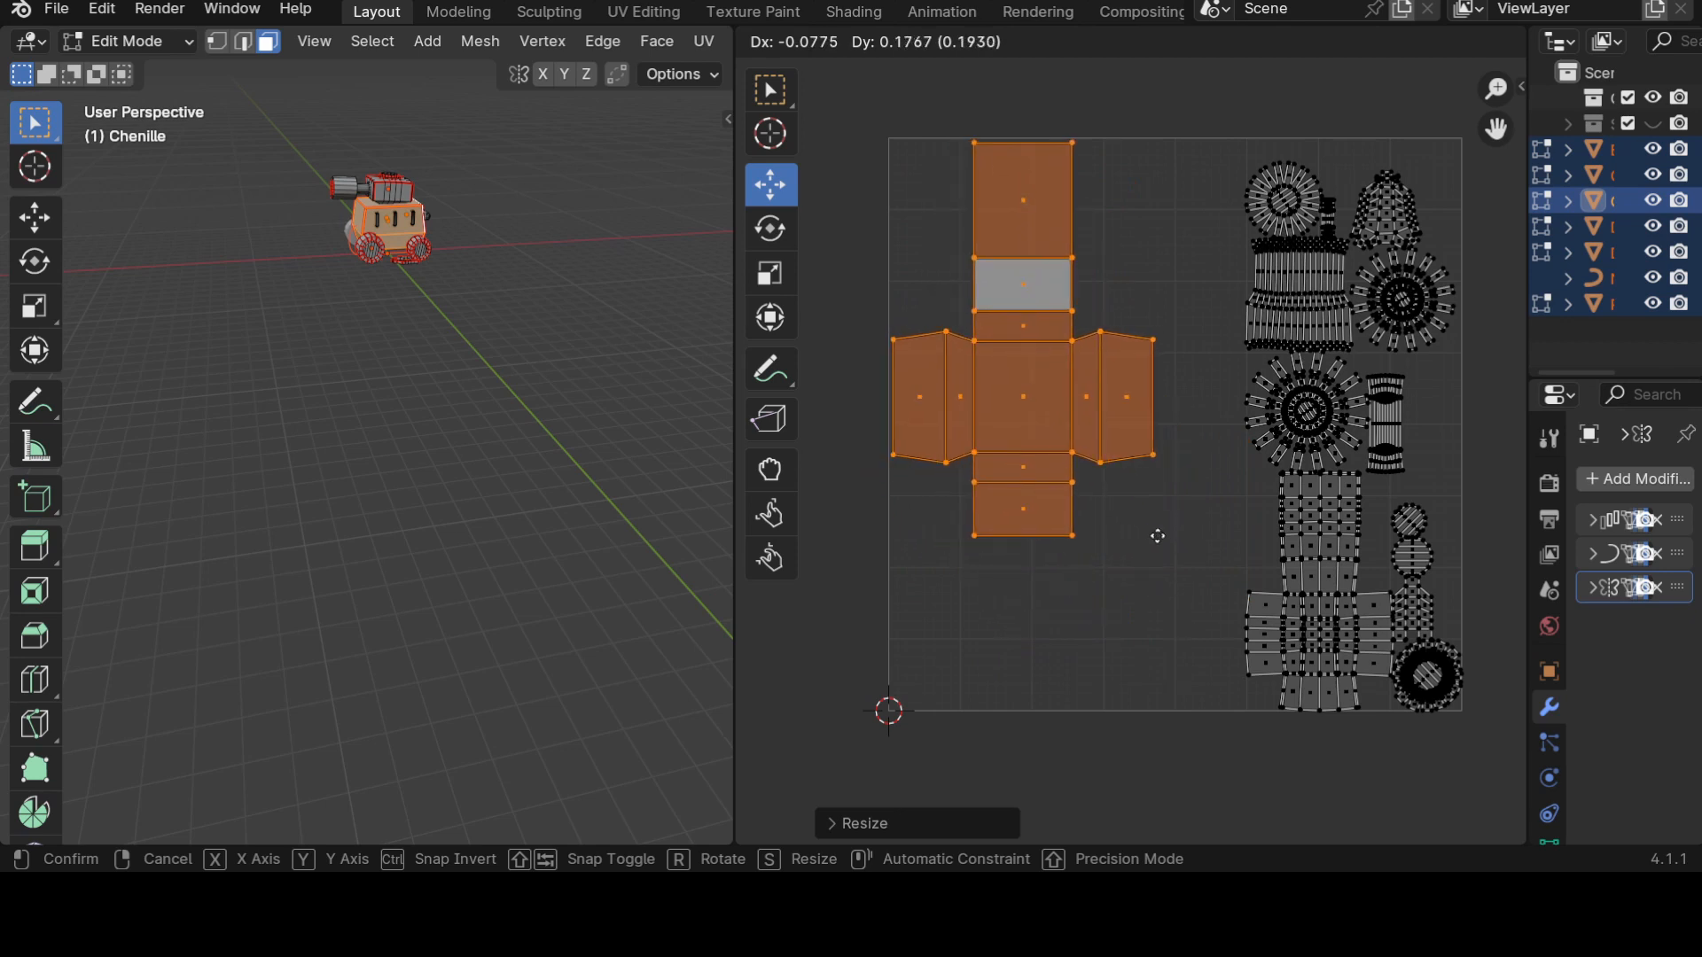
click(1172, 546)
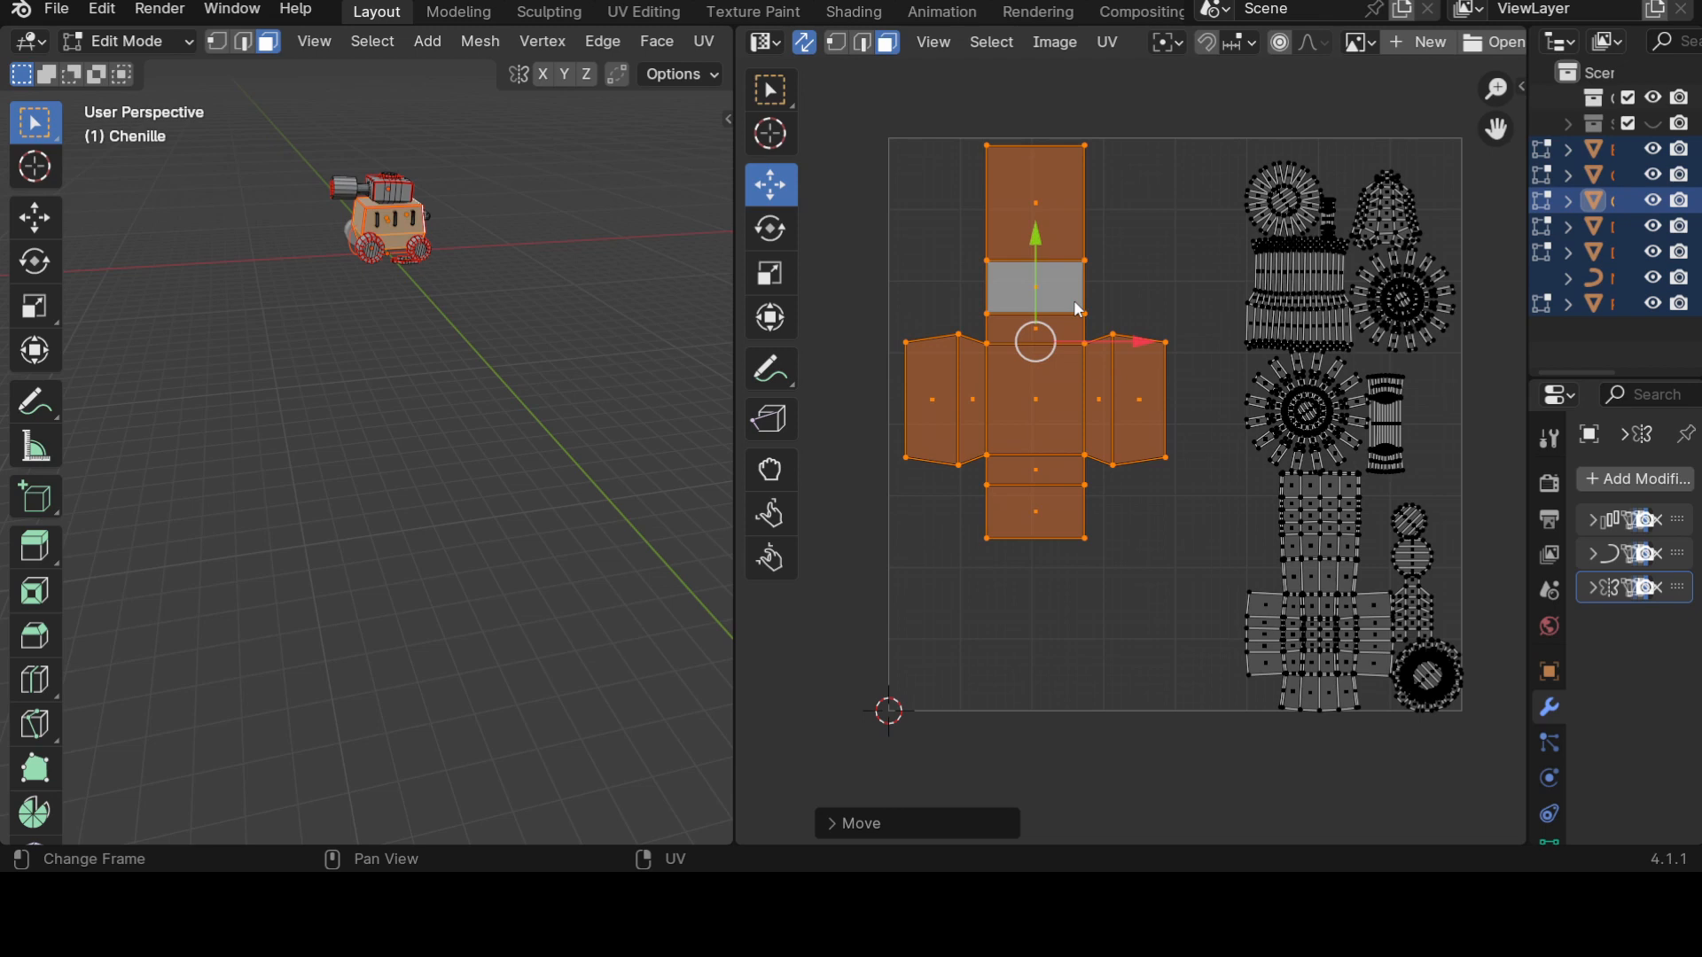
scroll(1076, 303, up, 1)
scroll(1076, 304, down, 2)
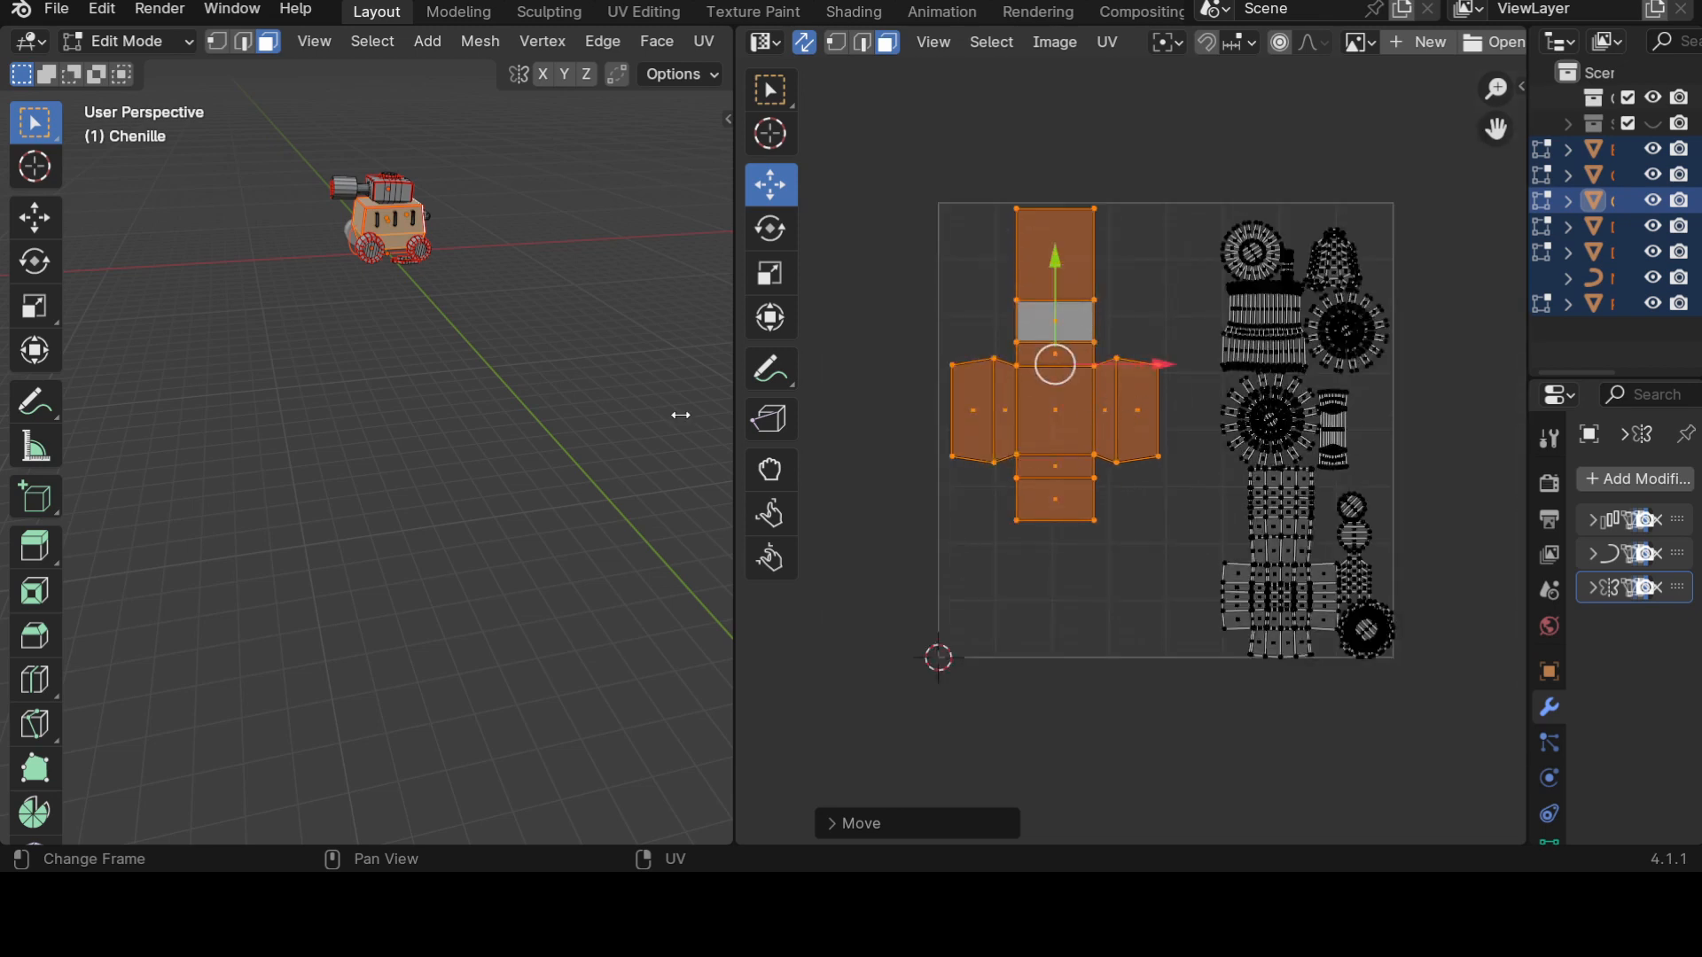
Select the turret block's linked geometry, move its UV island to the open space at the lower middle, and scale it down slightly.
scroll(460, 296, up, 1)
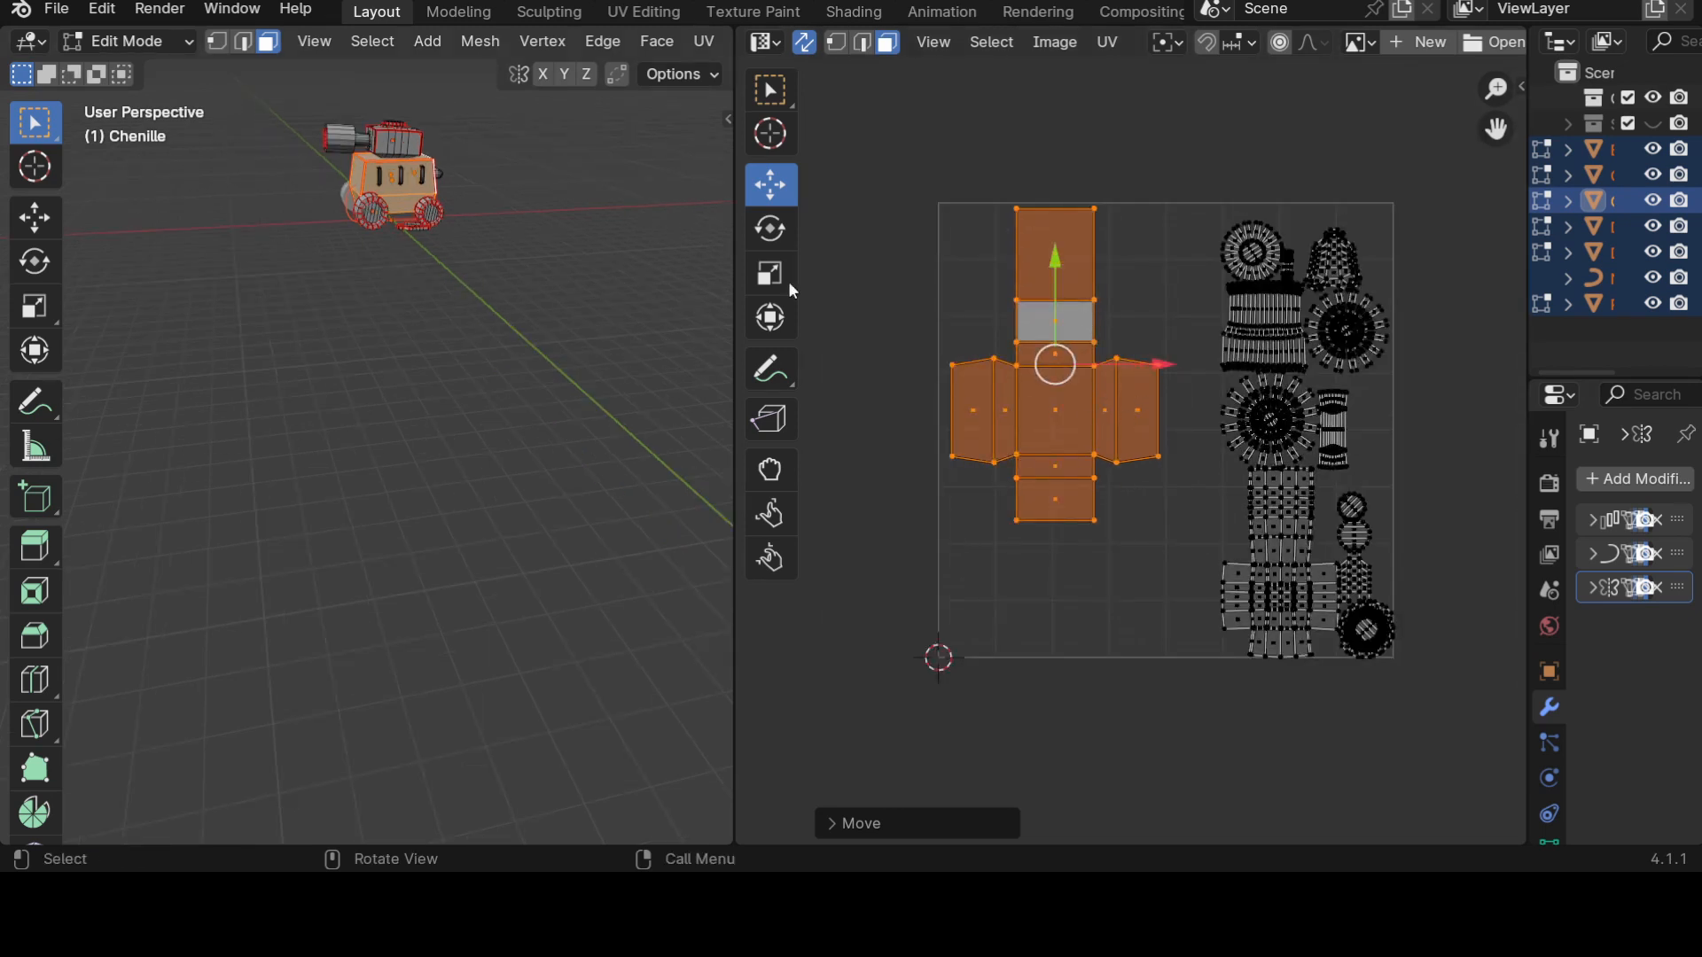
middle_drag(477, 420, 415, 472)
shift+middle_drag(464, 323, 568, 589)
scroll(565, 567, up, 6)
middle_drag(612, 596, 451, 421)
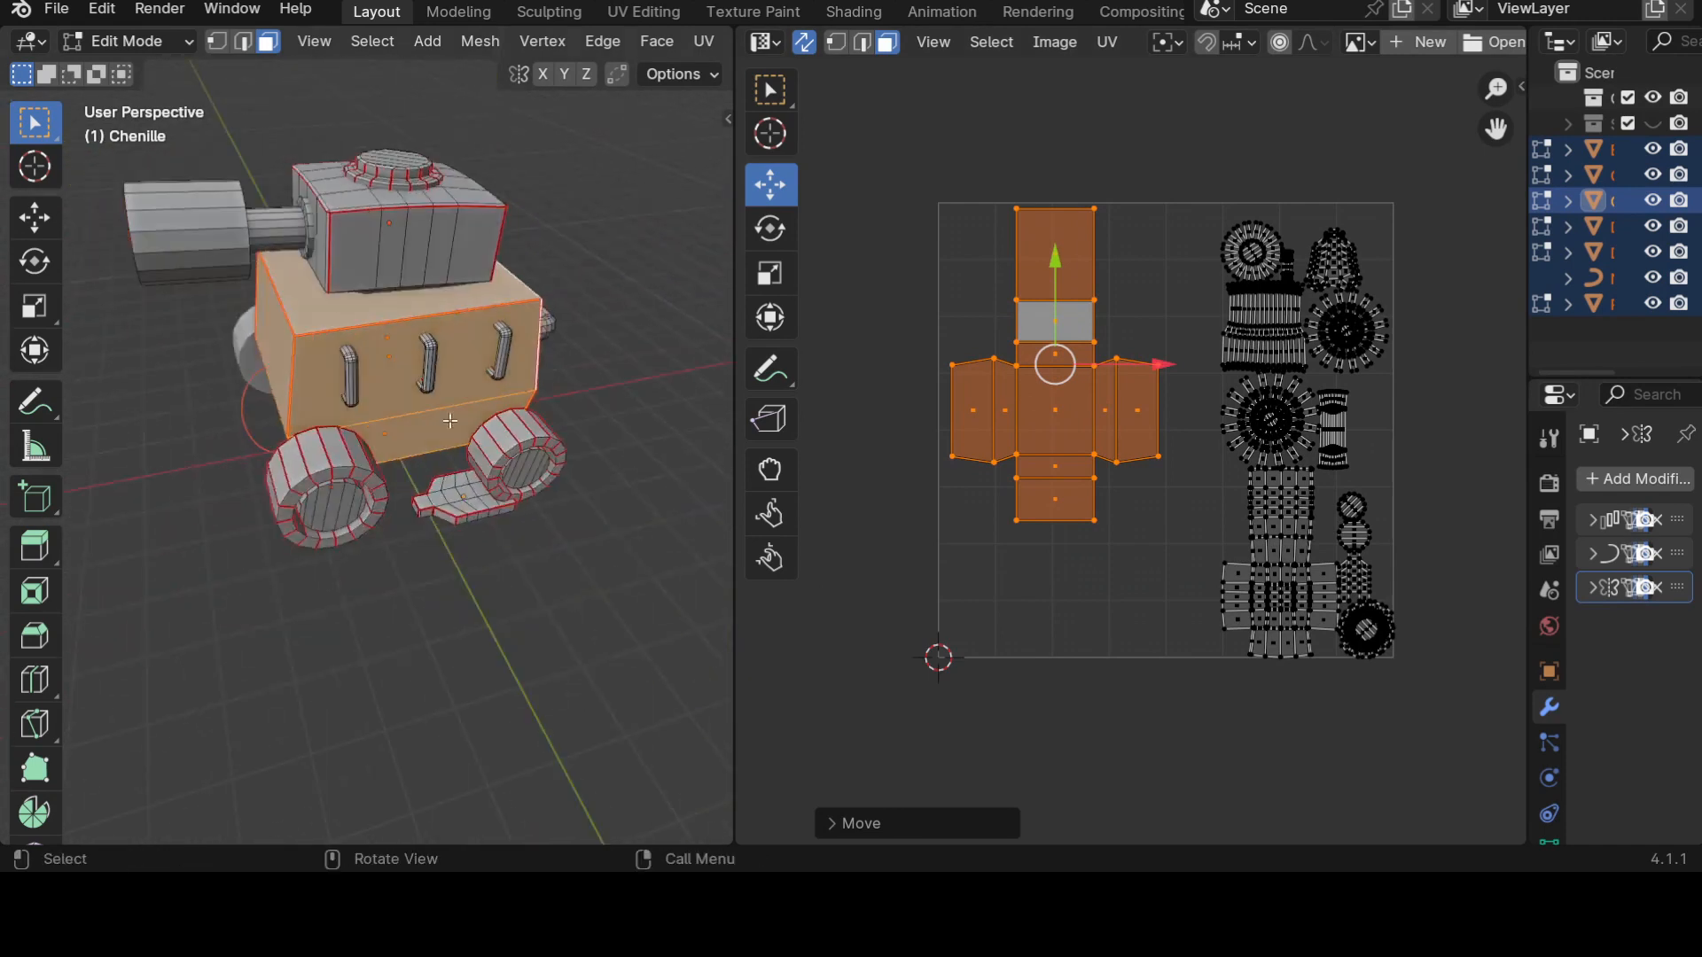
click(402, 229)
key(ctrl+l)
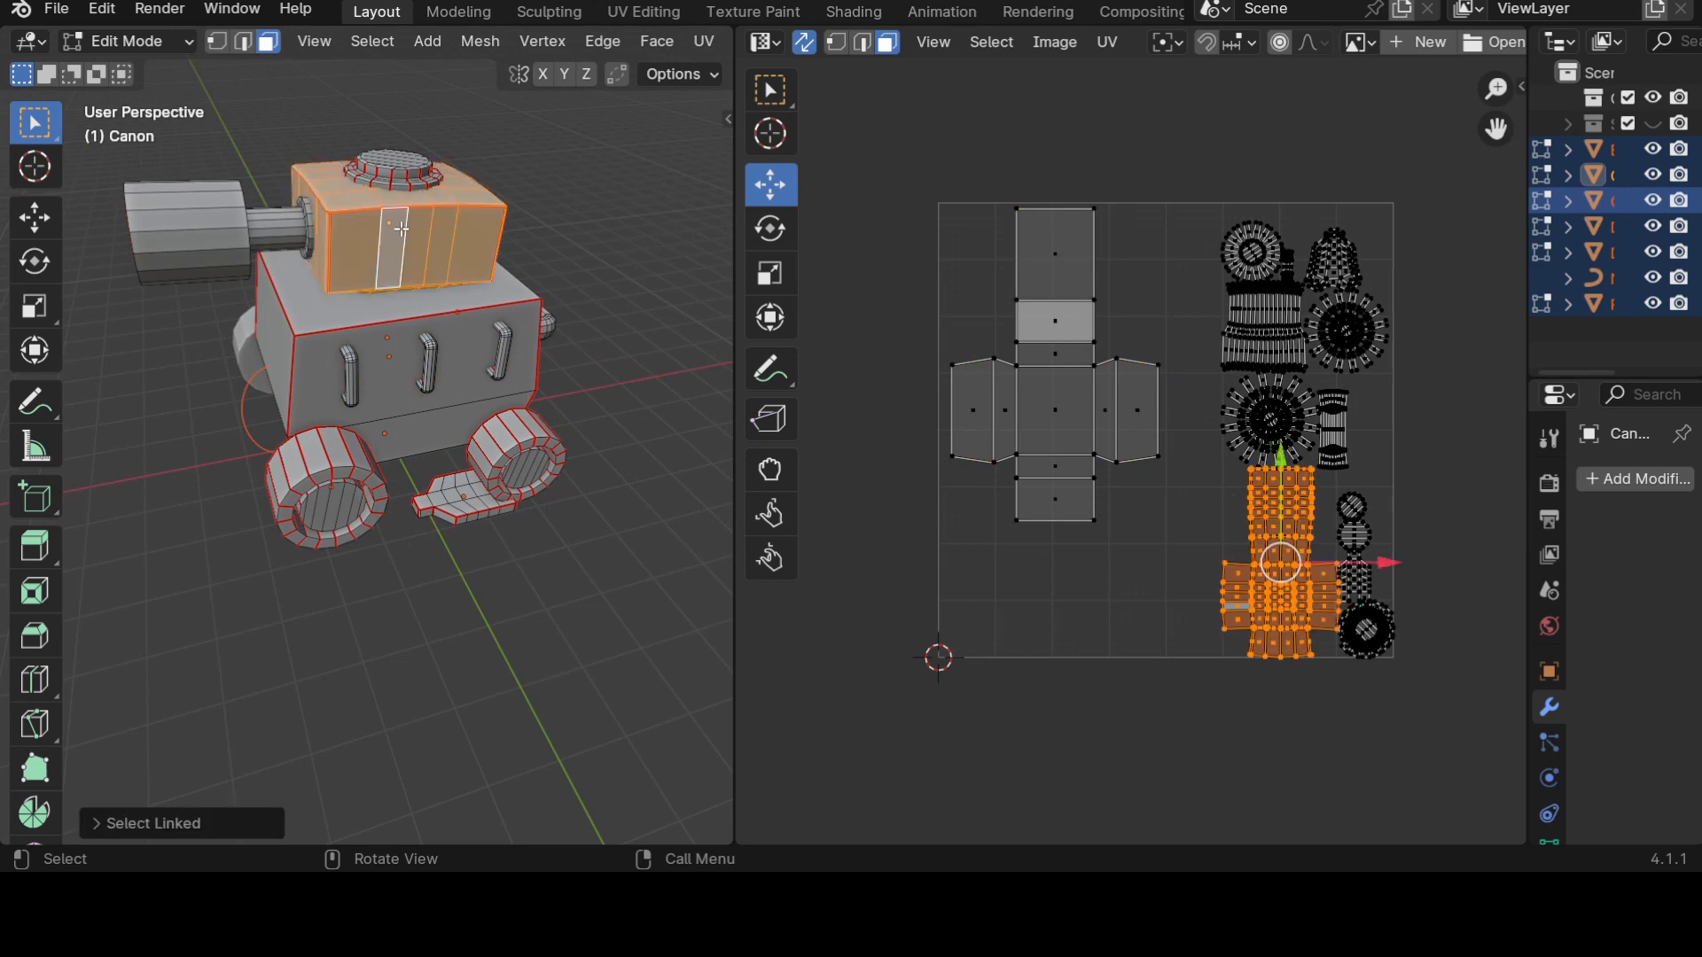
key(g)
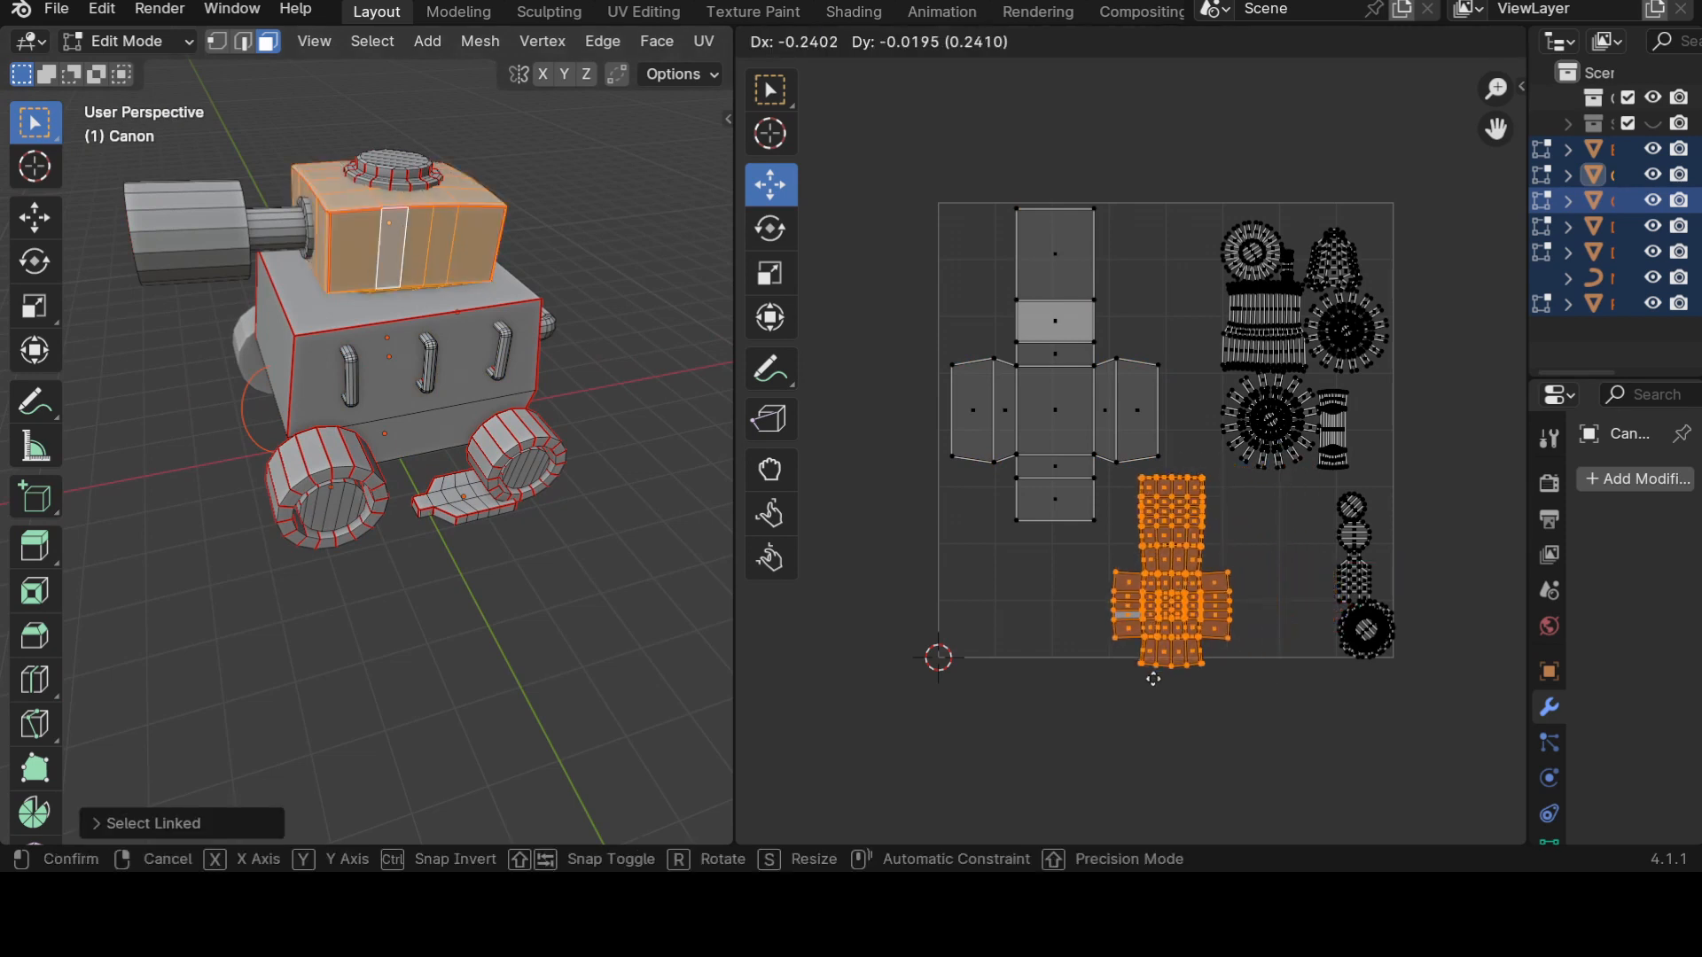
click(1155, 671)
key(s)
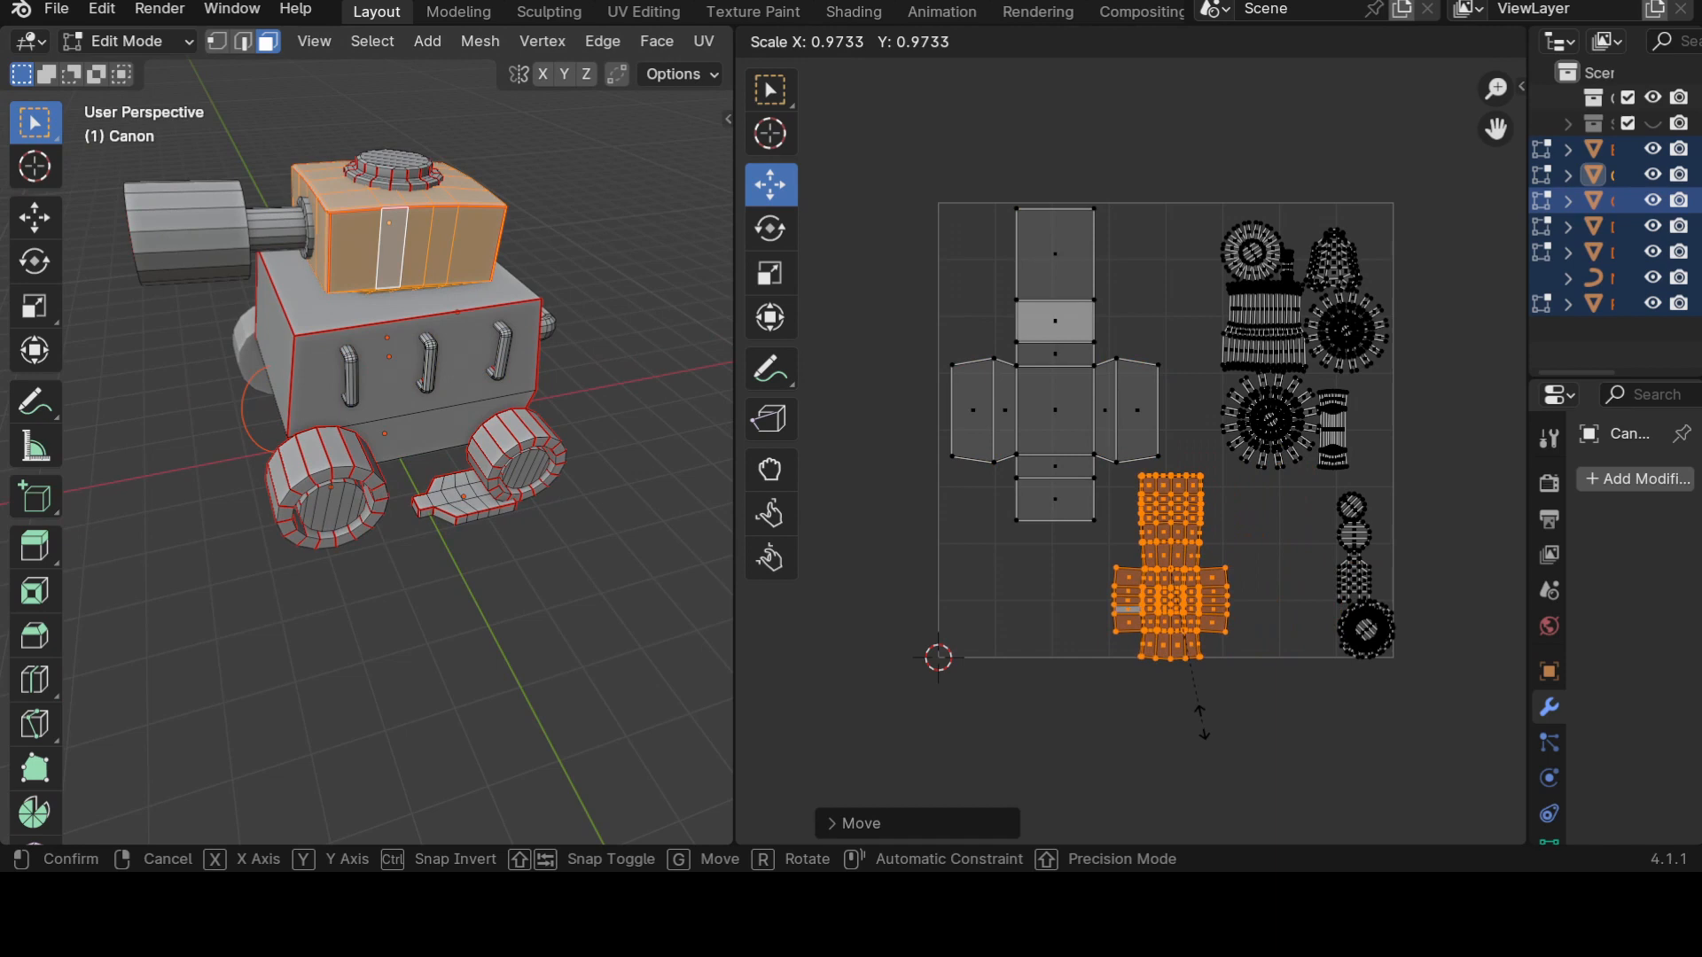
click(1194, 702)
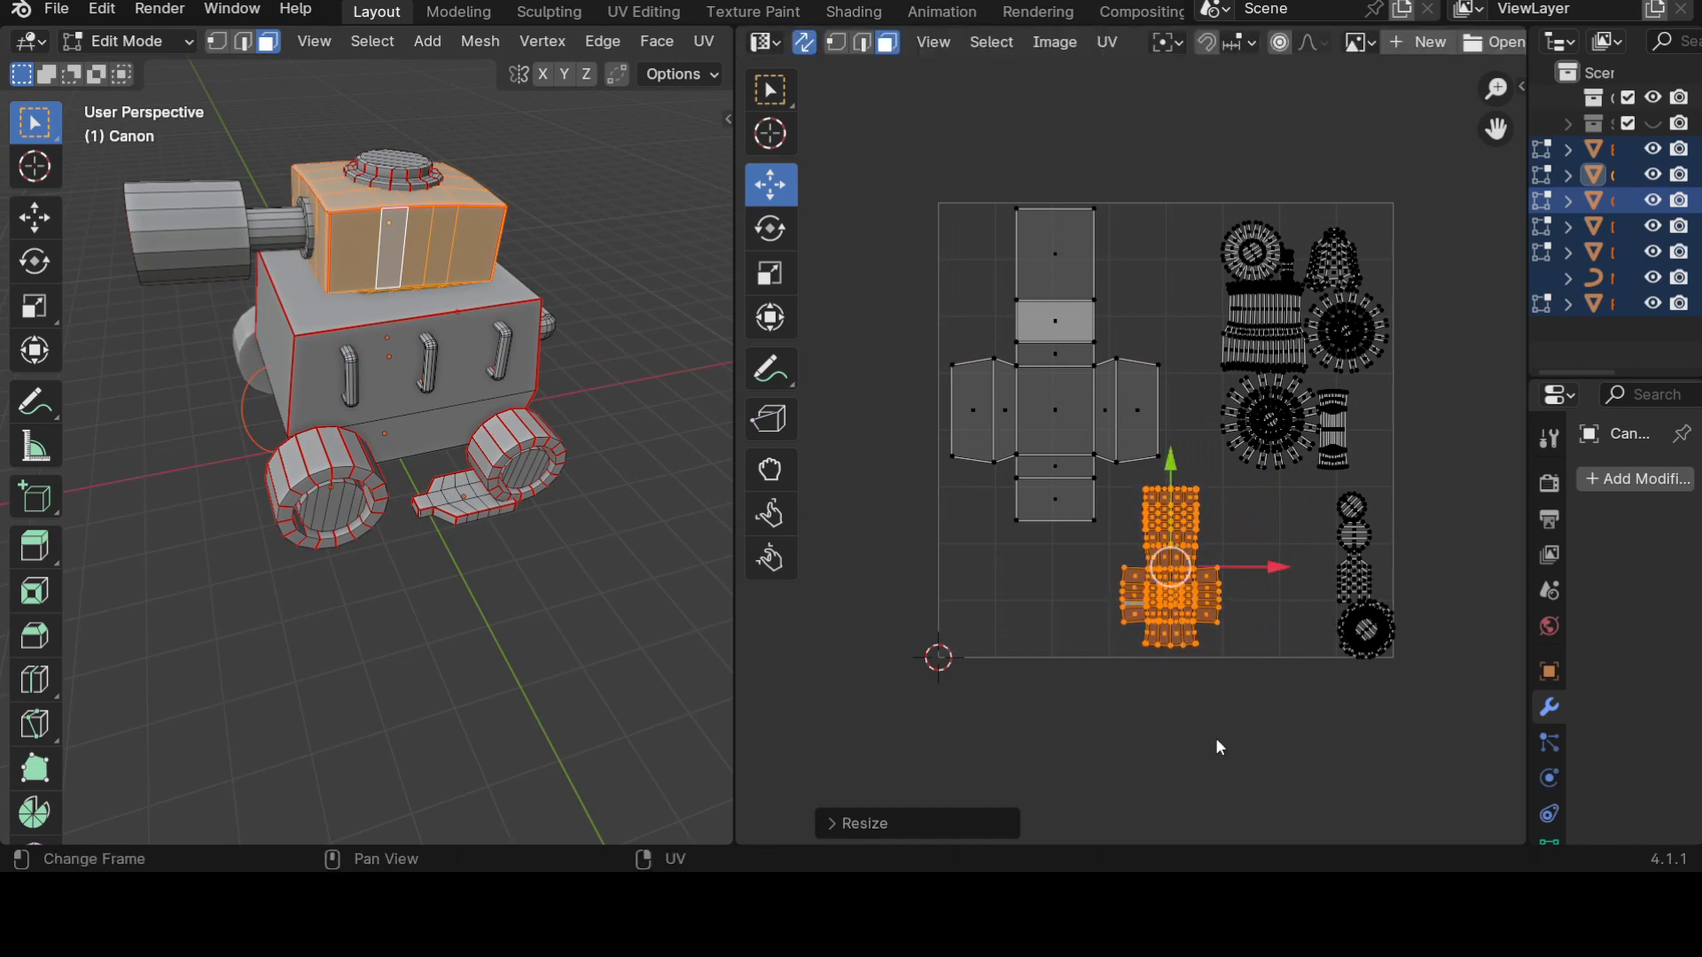
Select the linked islands of the cannon barrel, wheel and rear decoration one at a time to identify their parts on the tank.
click(1279, 341)
key(l)
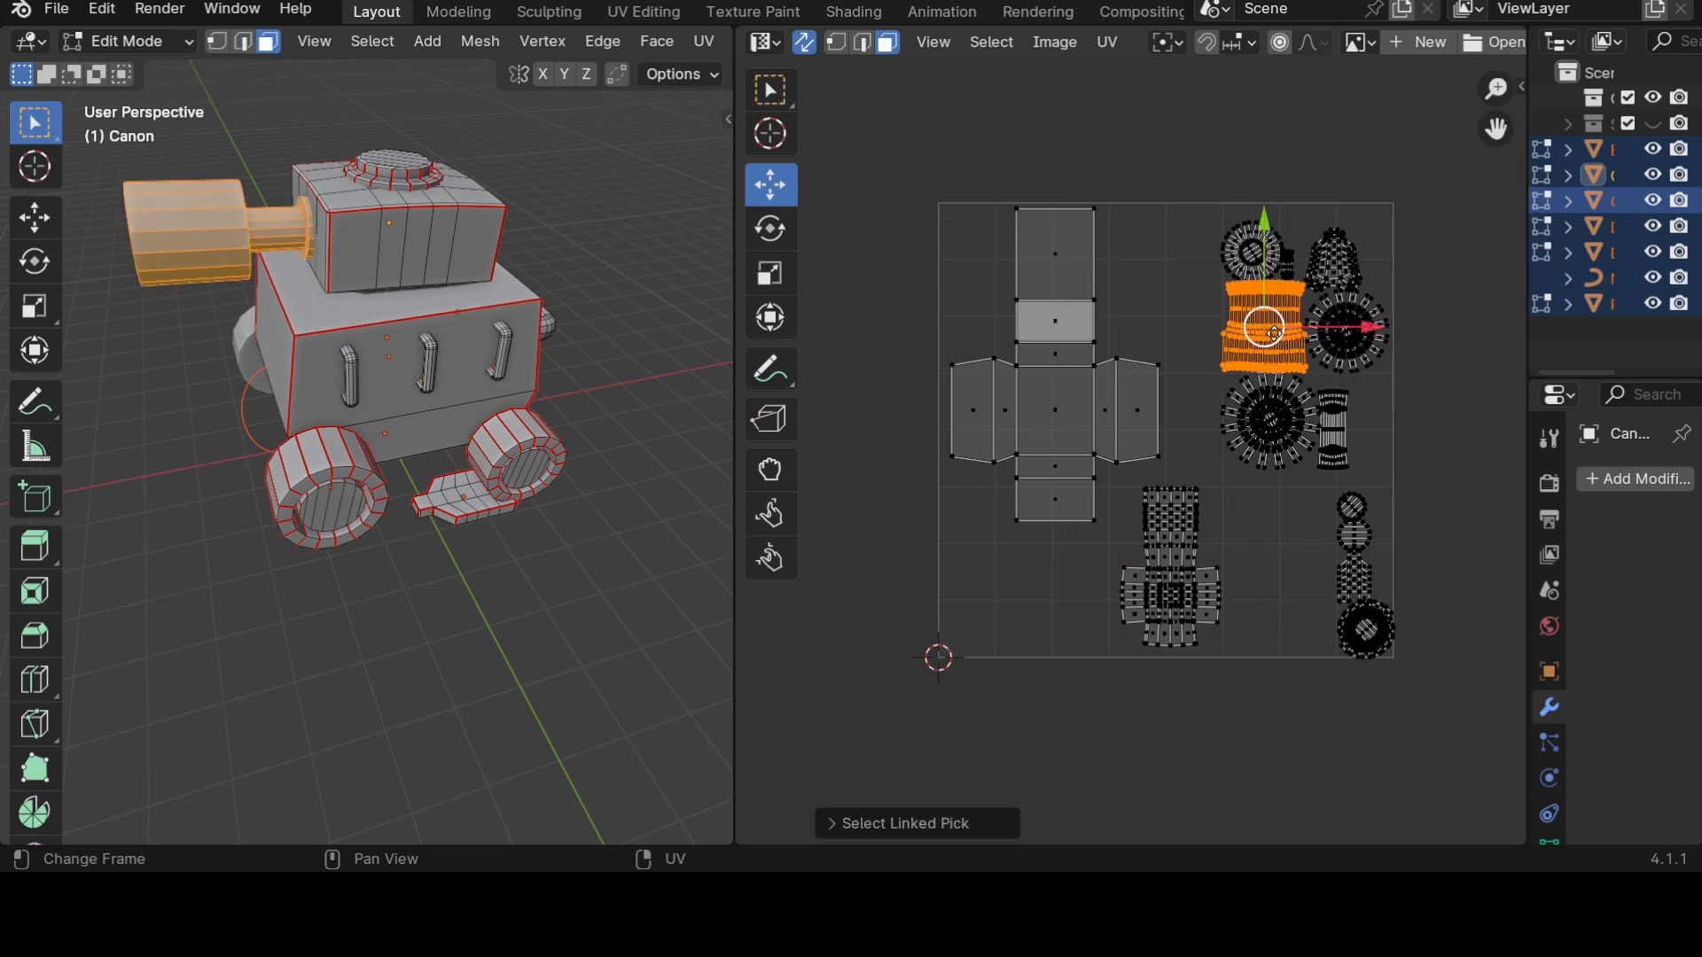
click(1269, 436)
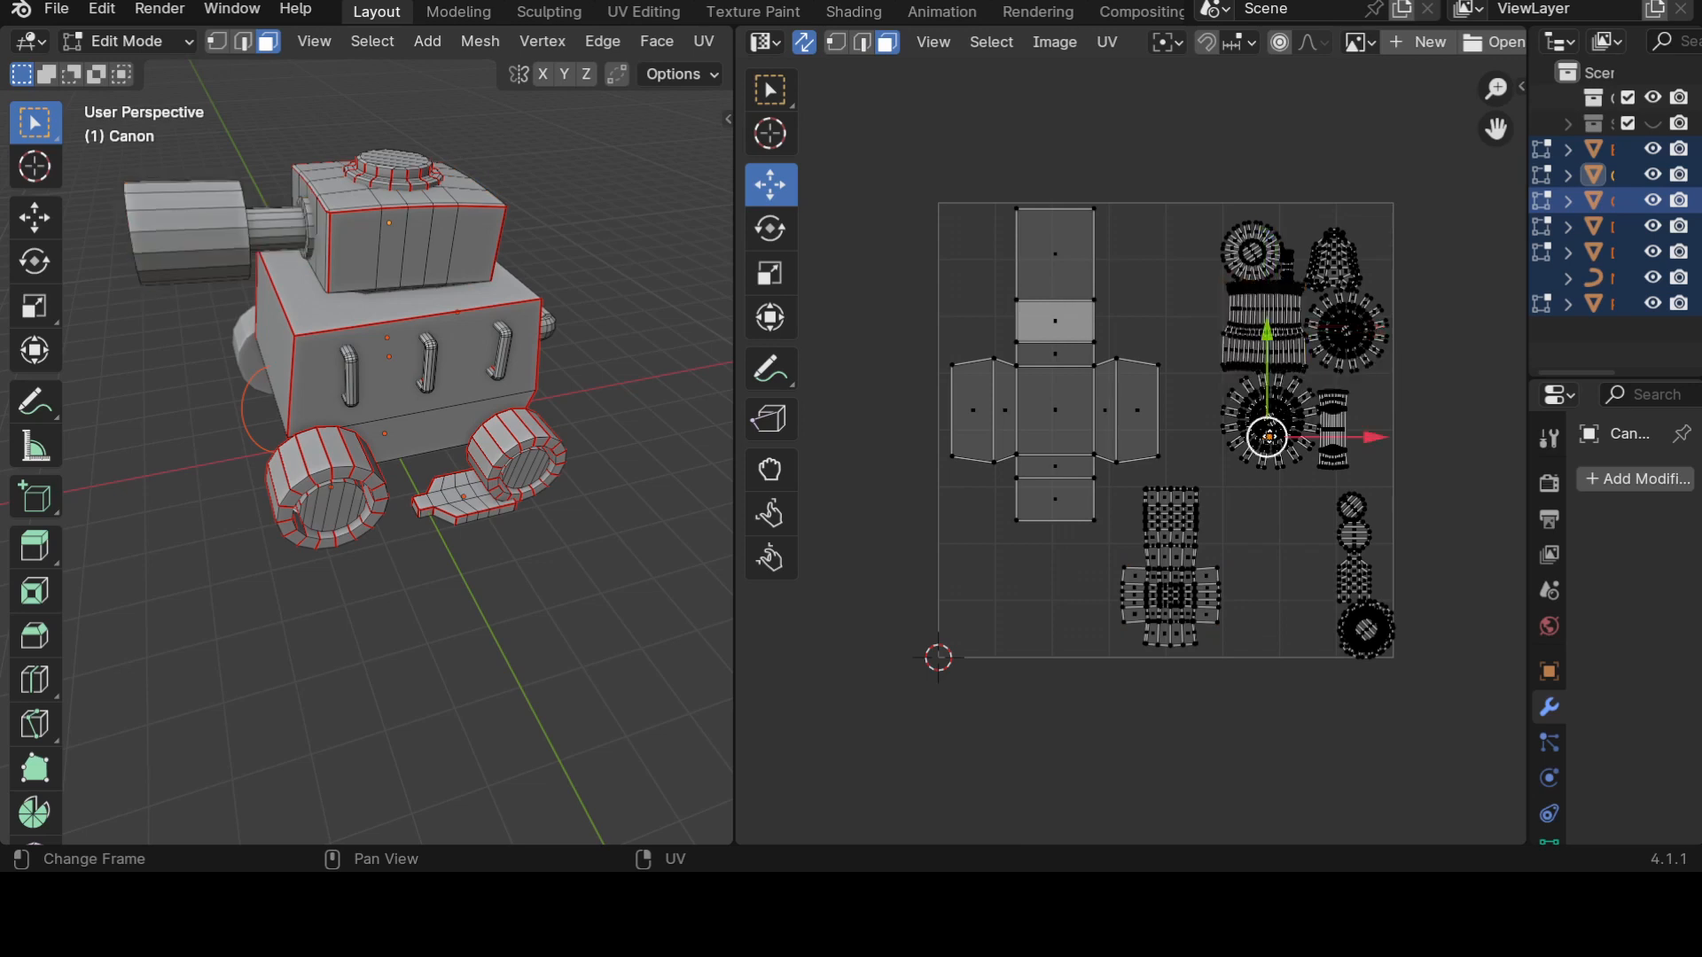
key(l)
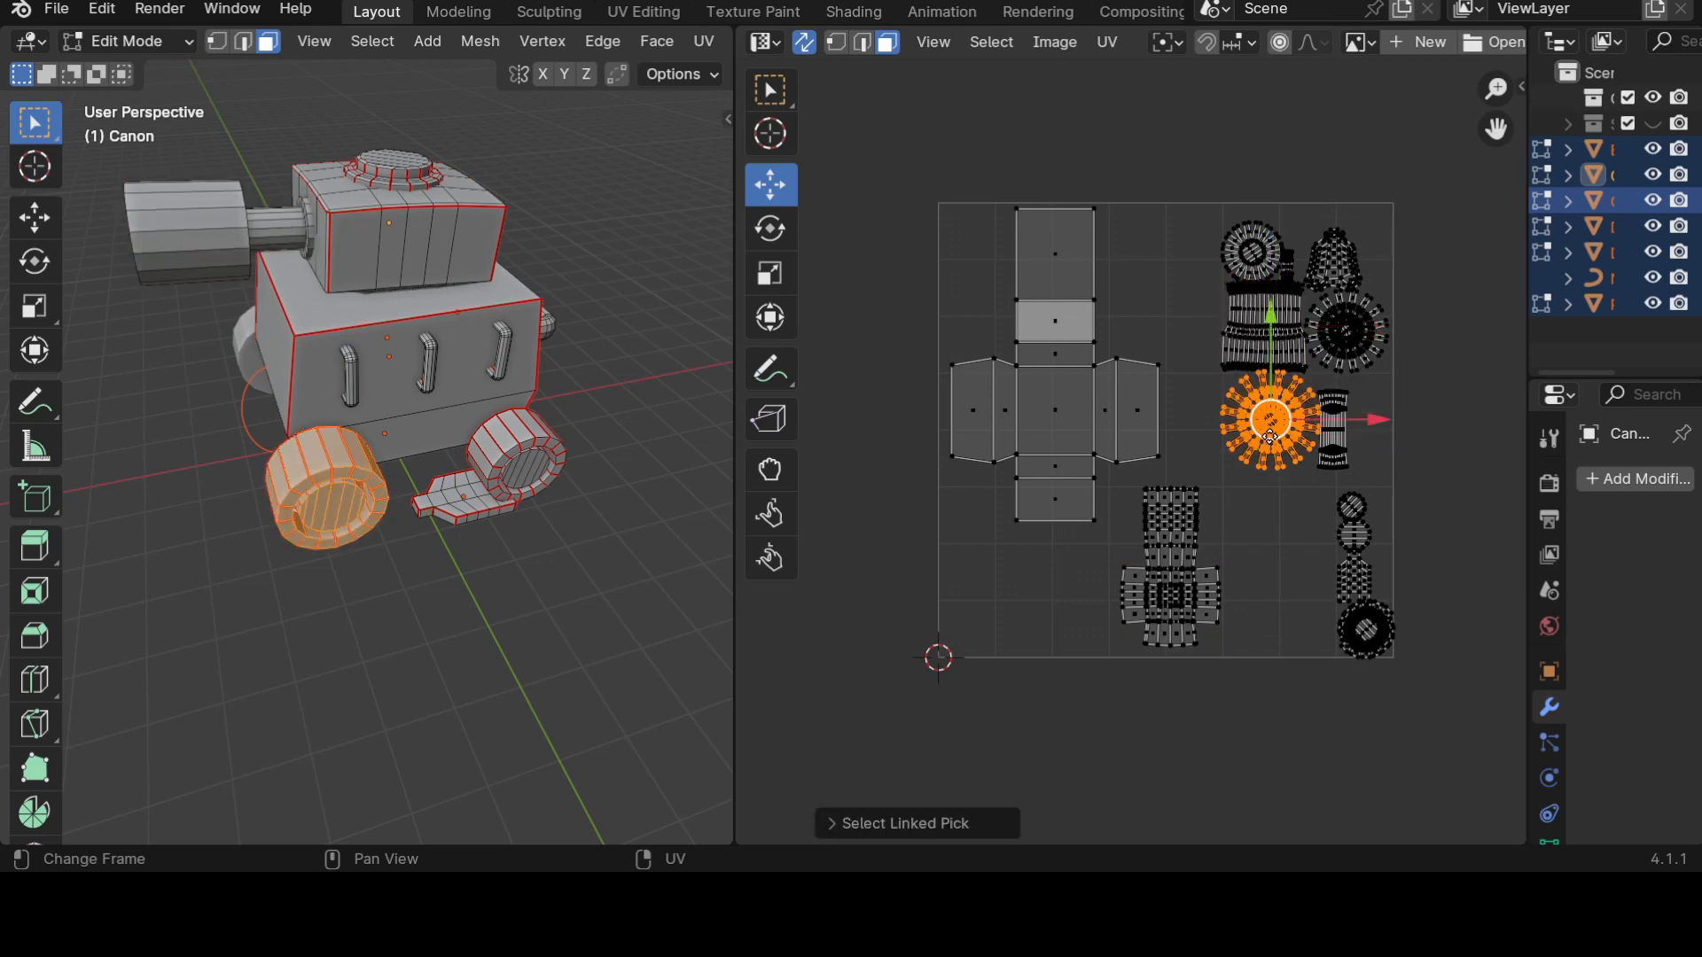
click(1336, 457)
key(l)
scroll(594, 518, down, 4)
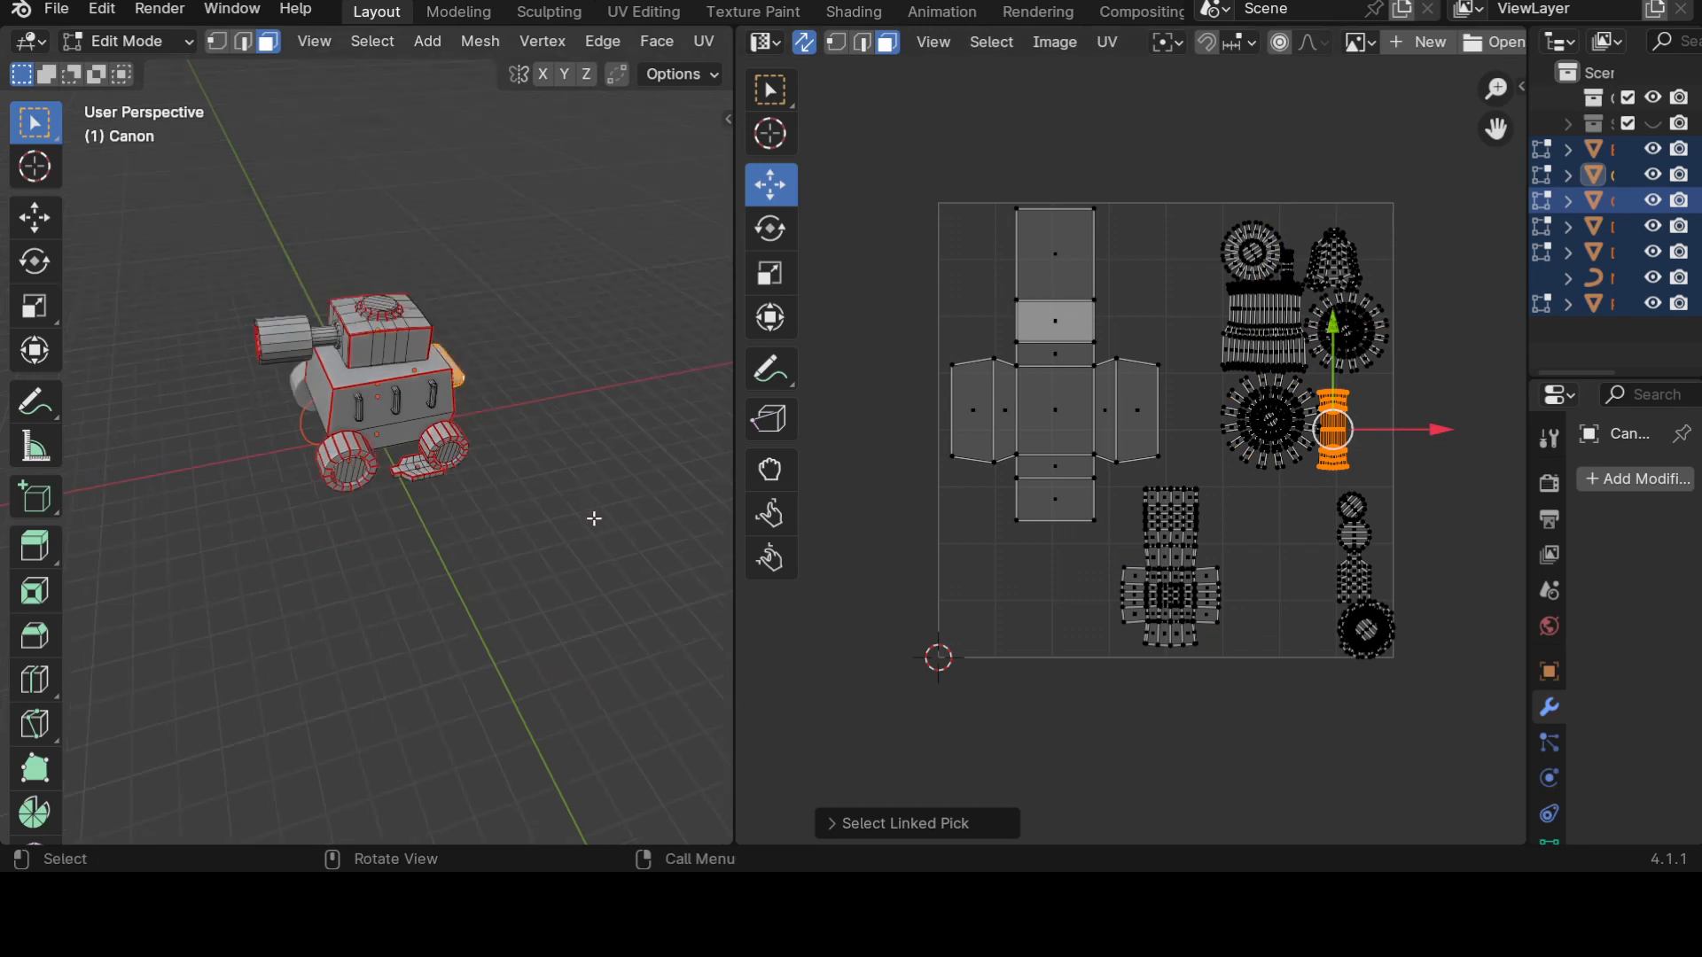
middle_drag(594, 519, 395, 516)
Maximize the UV editor, shrink the main body's UV island by about another quarter, and move it toward the UV square's upper-left corner.
key(ctrl+space)
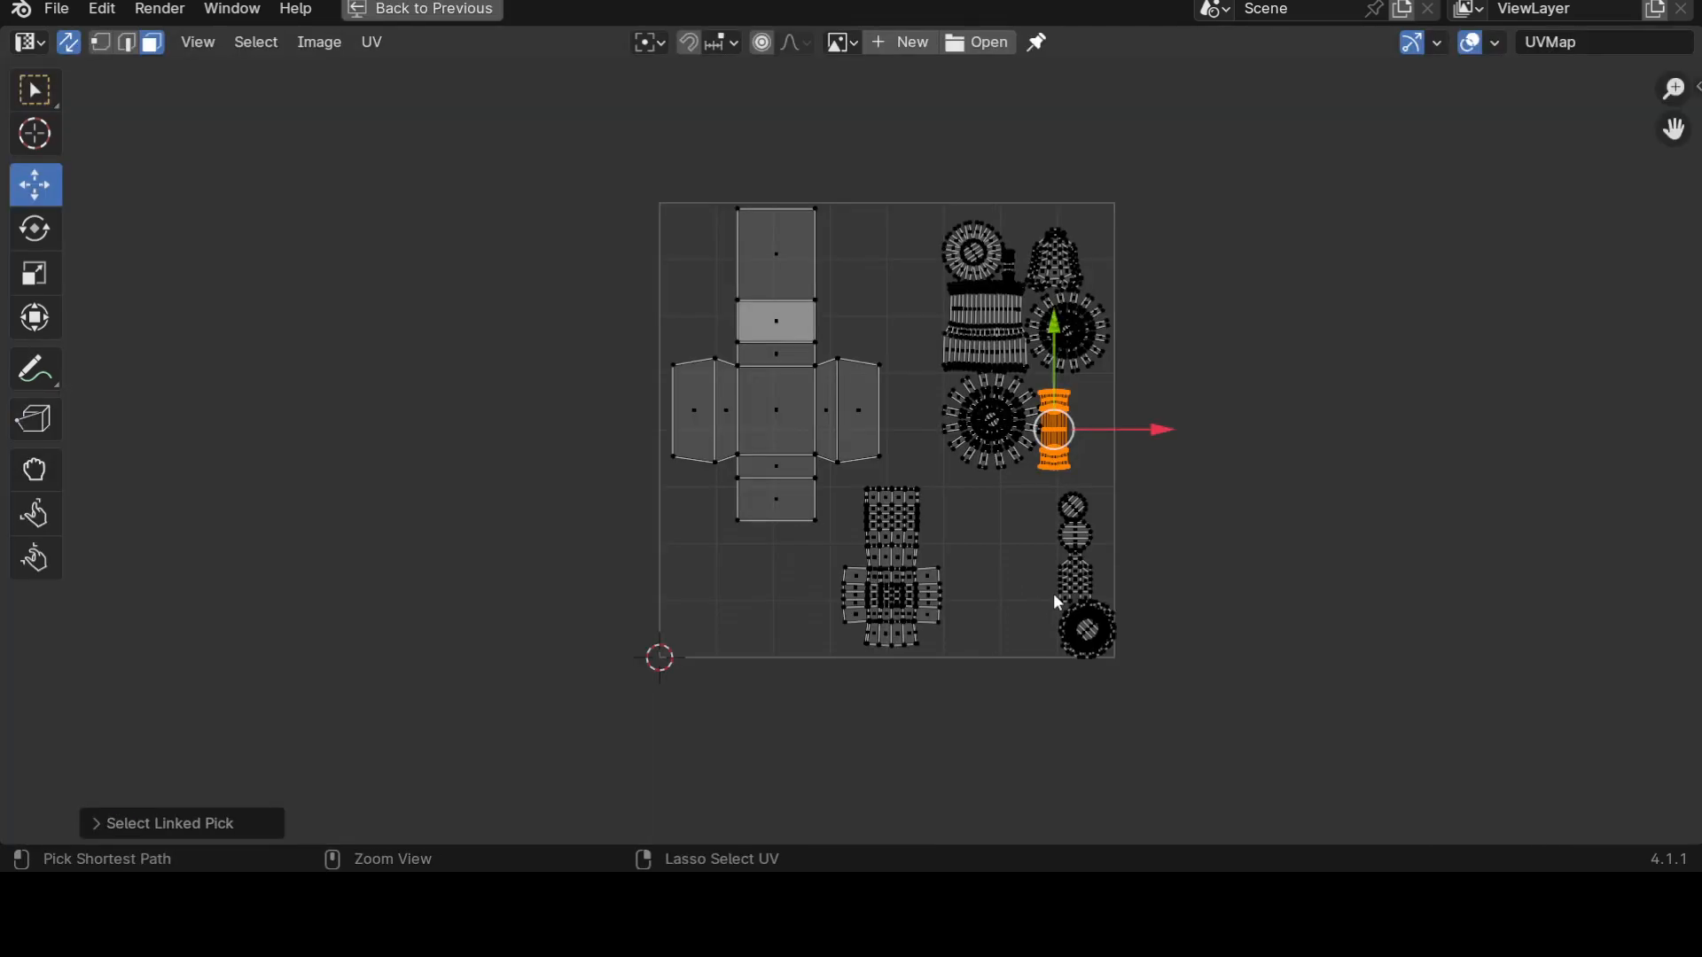
scroll(1055, 600, up, 3)
scroll(1054, 608, down, 1)
middle_drag(1055, 608, 991, 569)
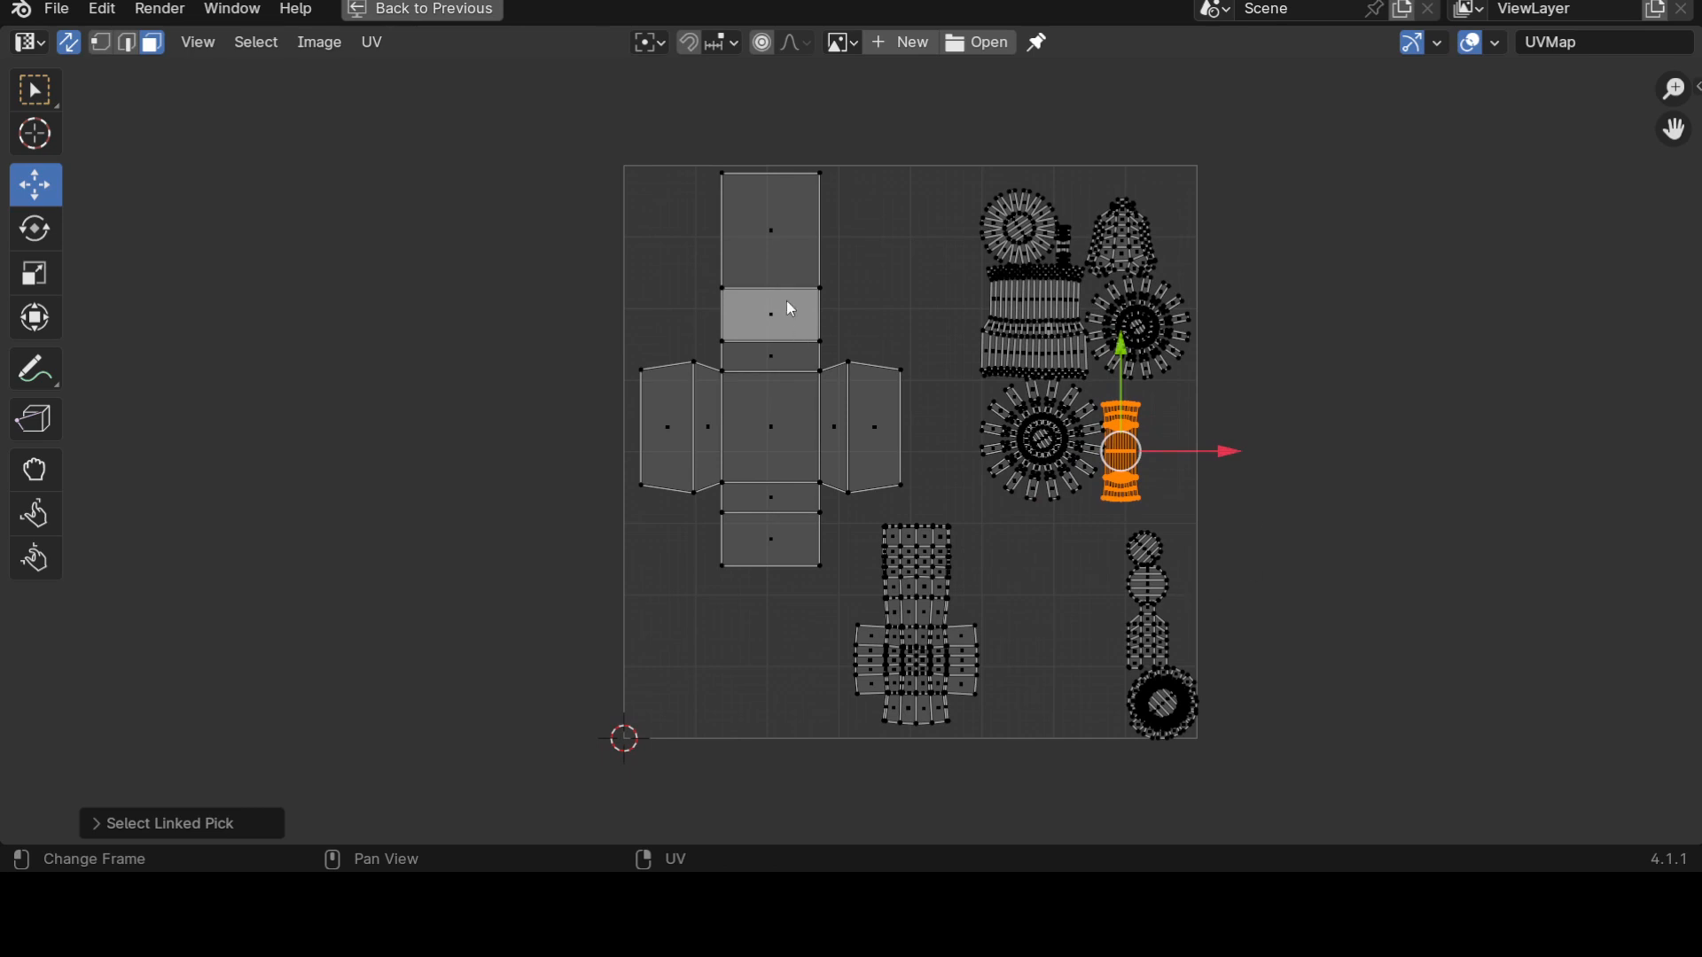
click(822, 459)
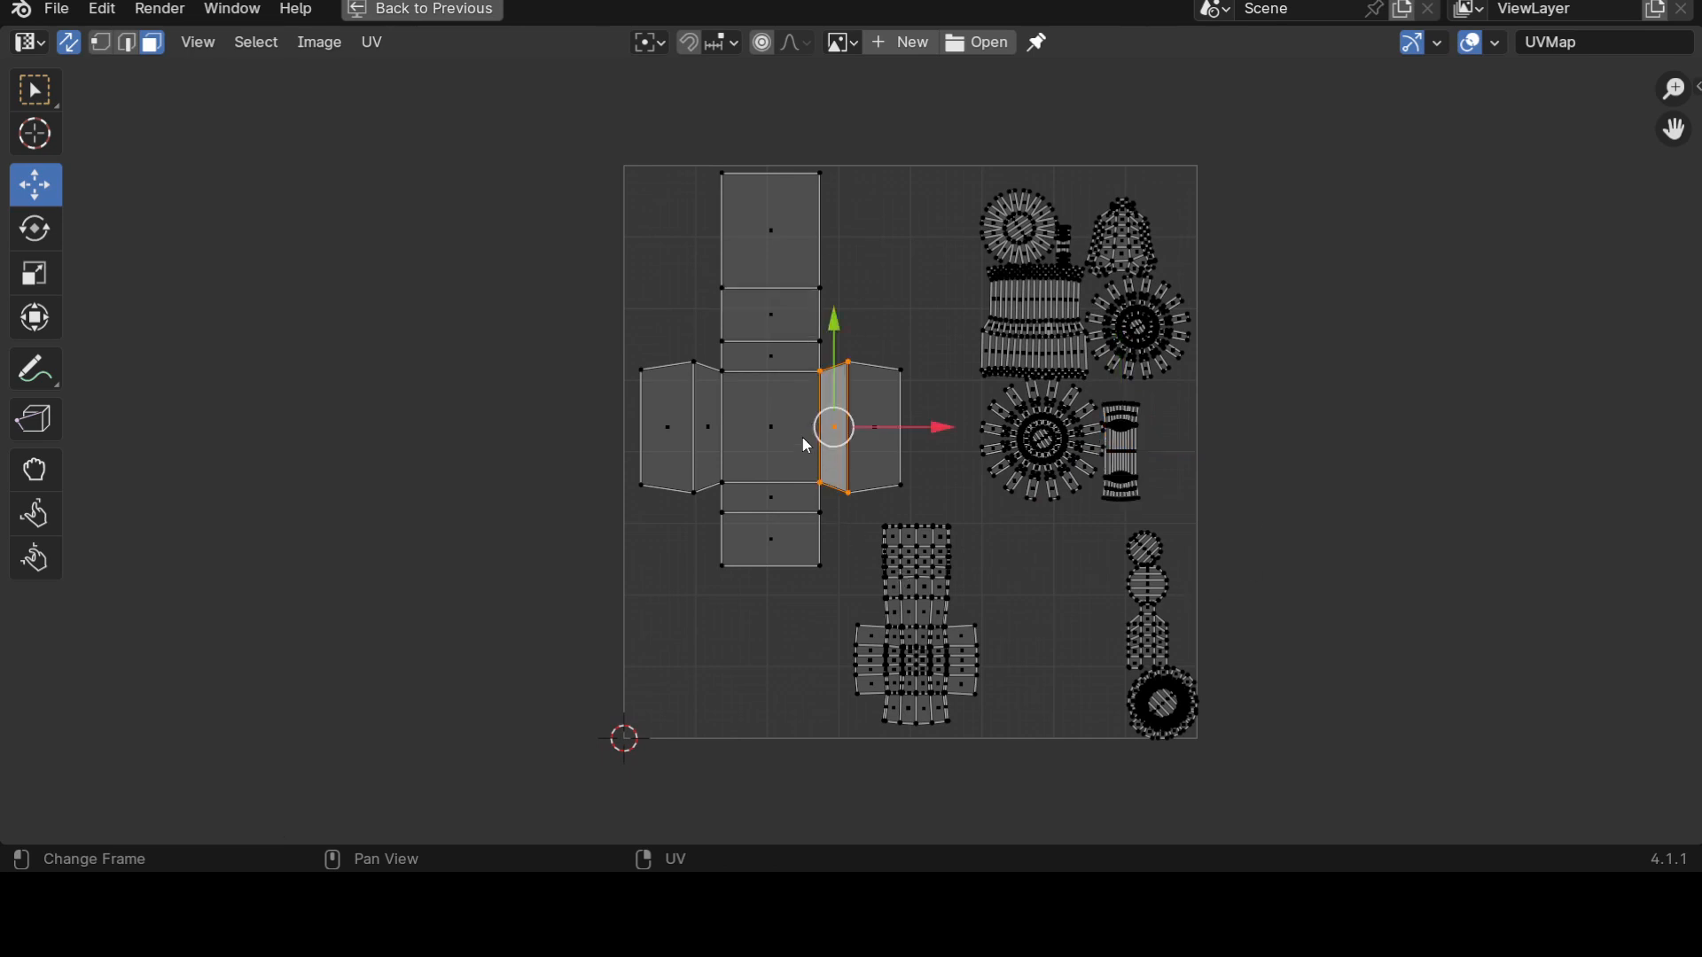
key(l)
key(s)
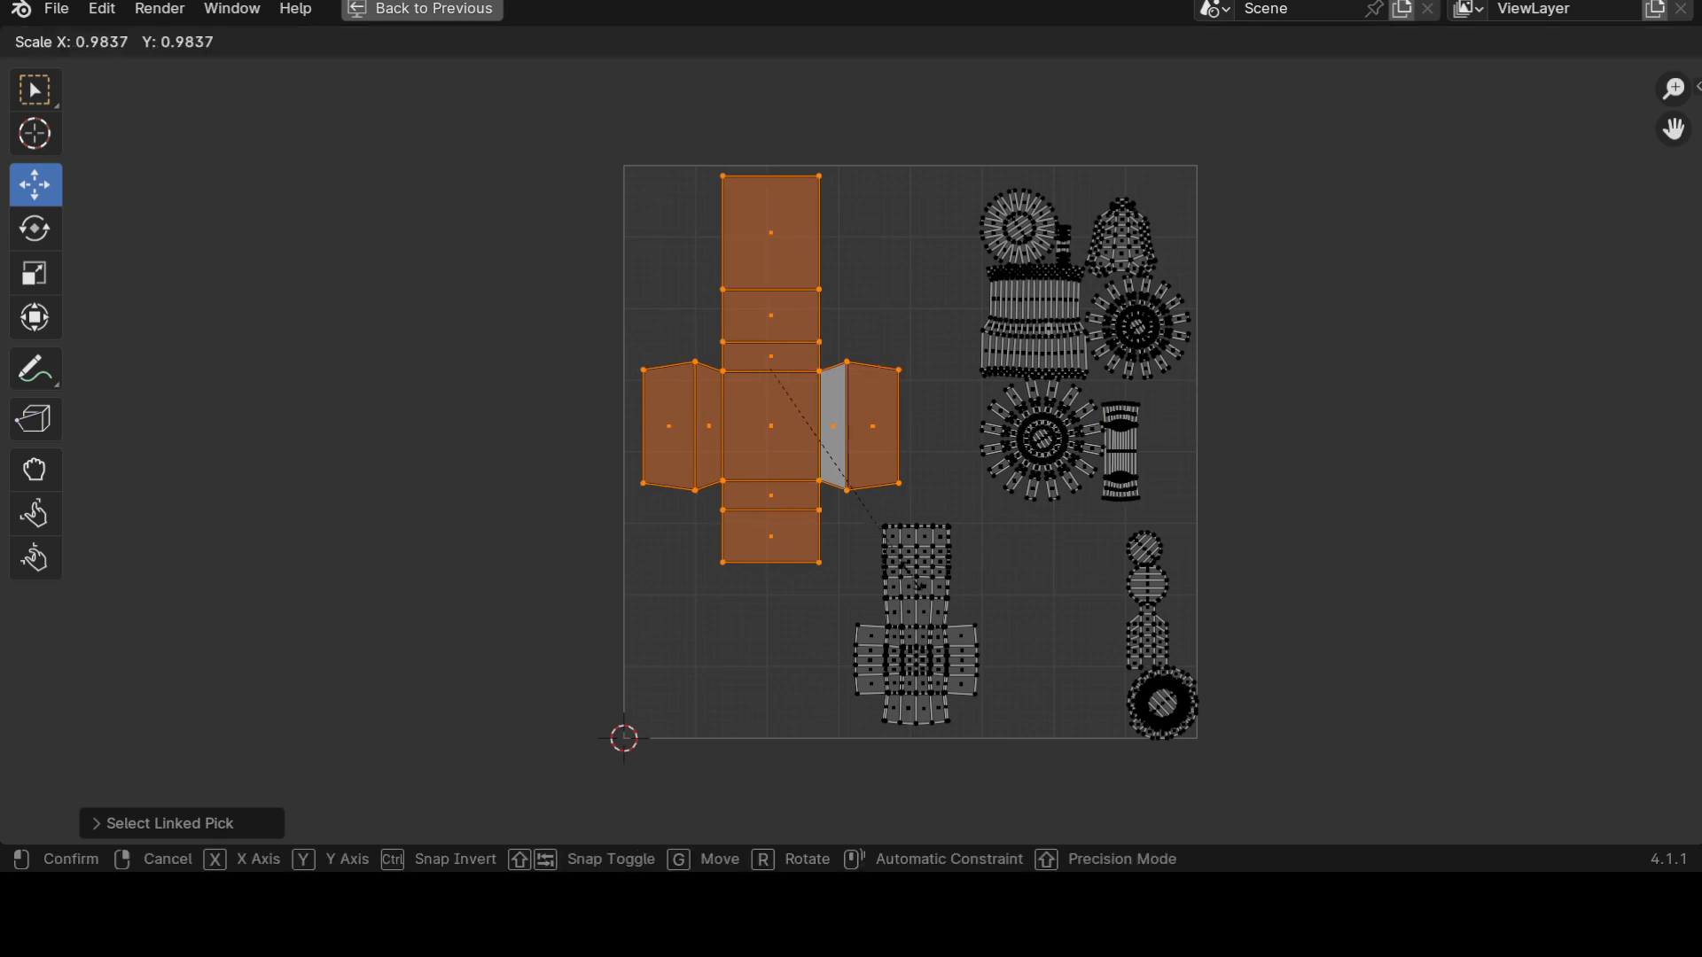
click(881, 529)
key(g)
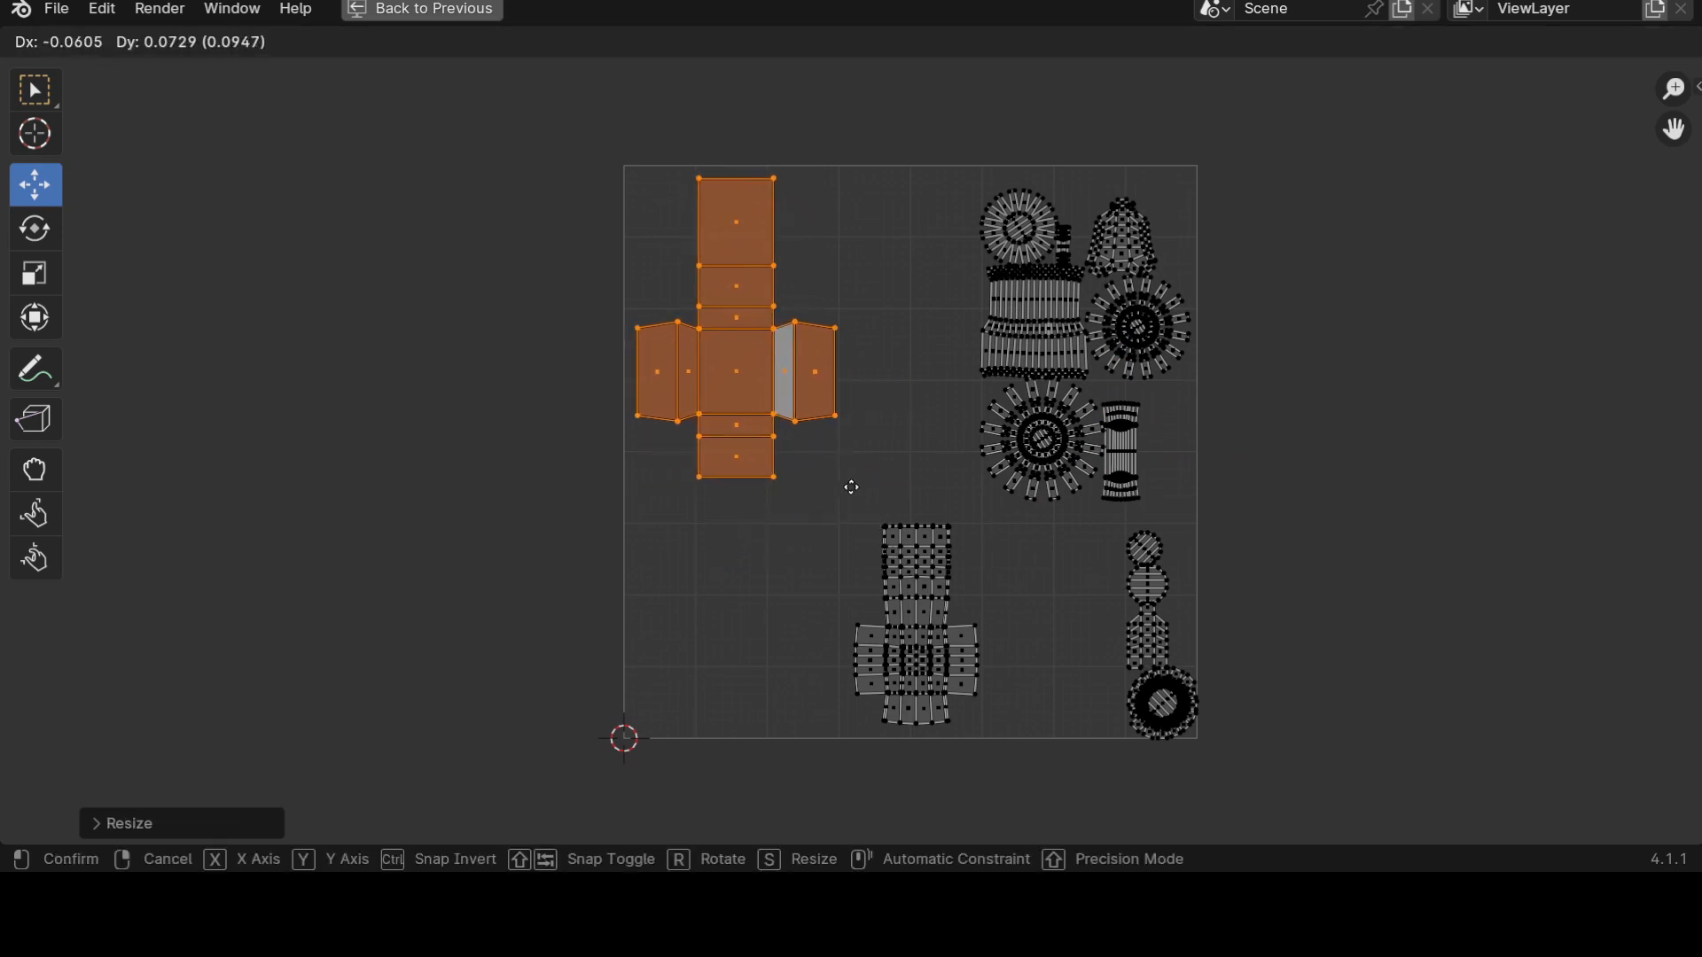
click(859, 490)
Select the large curved strip island's linked geometry and move it beneath the main body's island, near the UV square's left edge.
click(1030, 330)
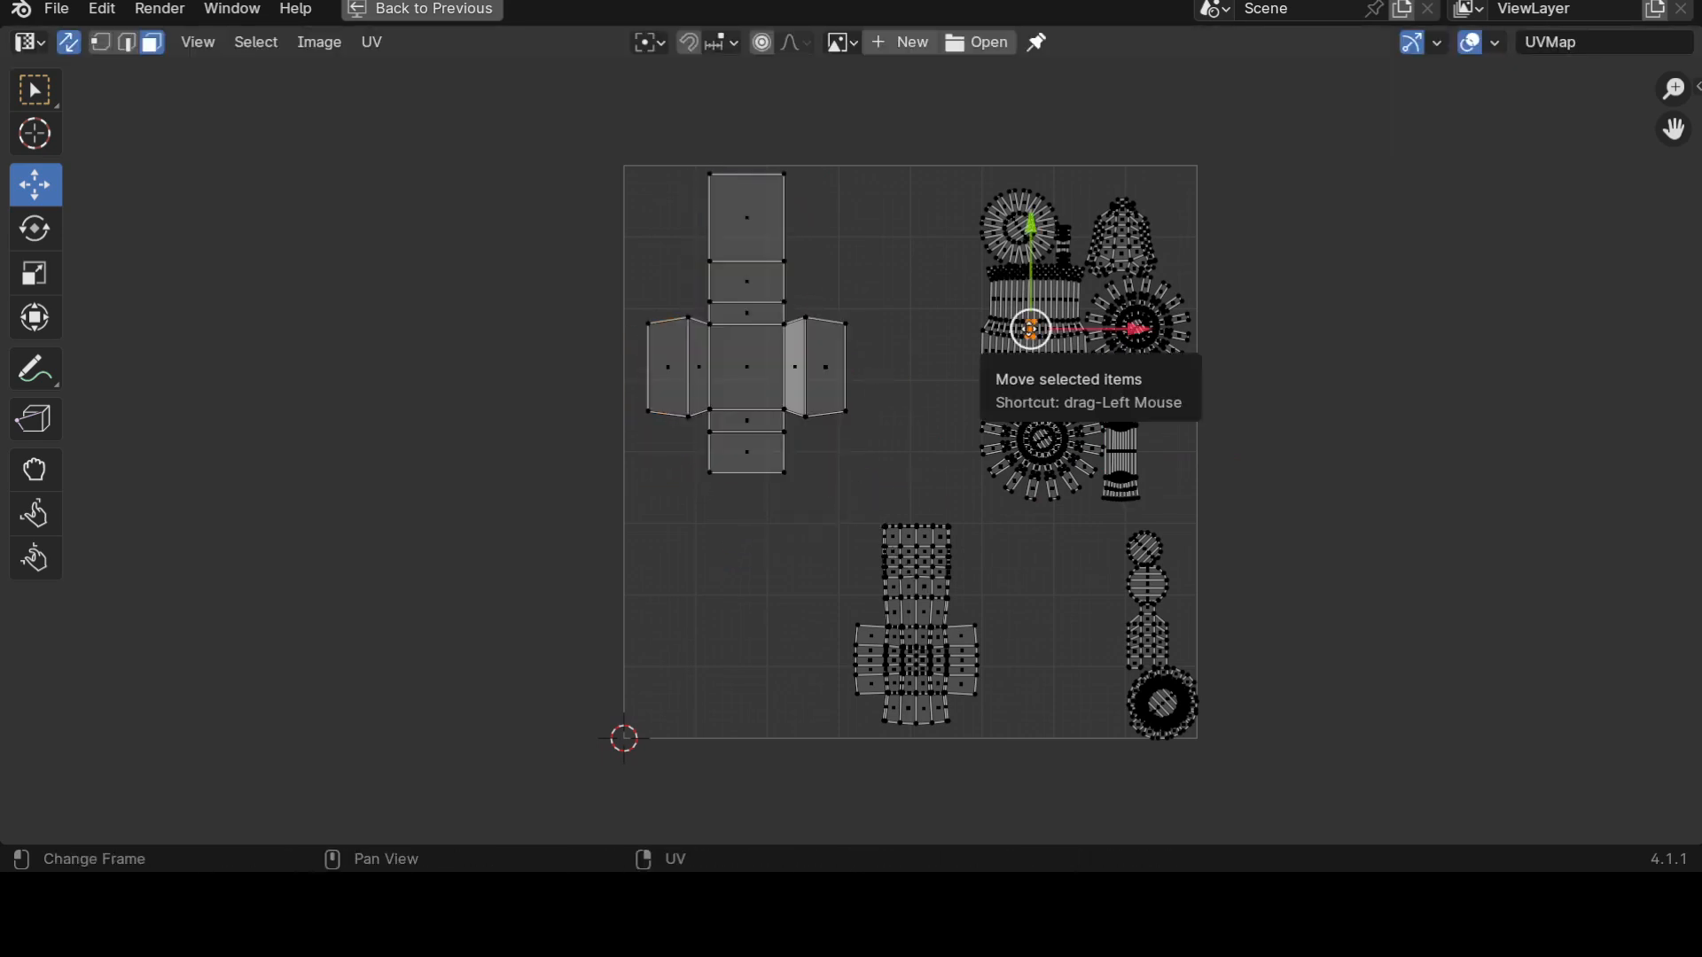
key(l)
key(g)
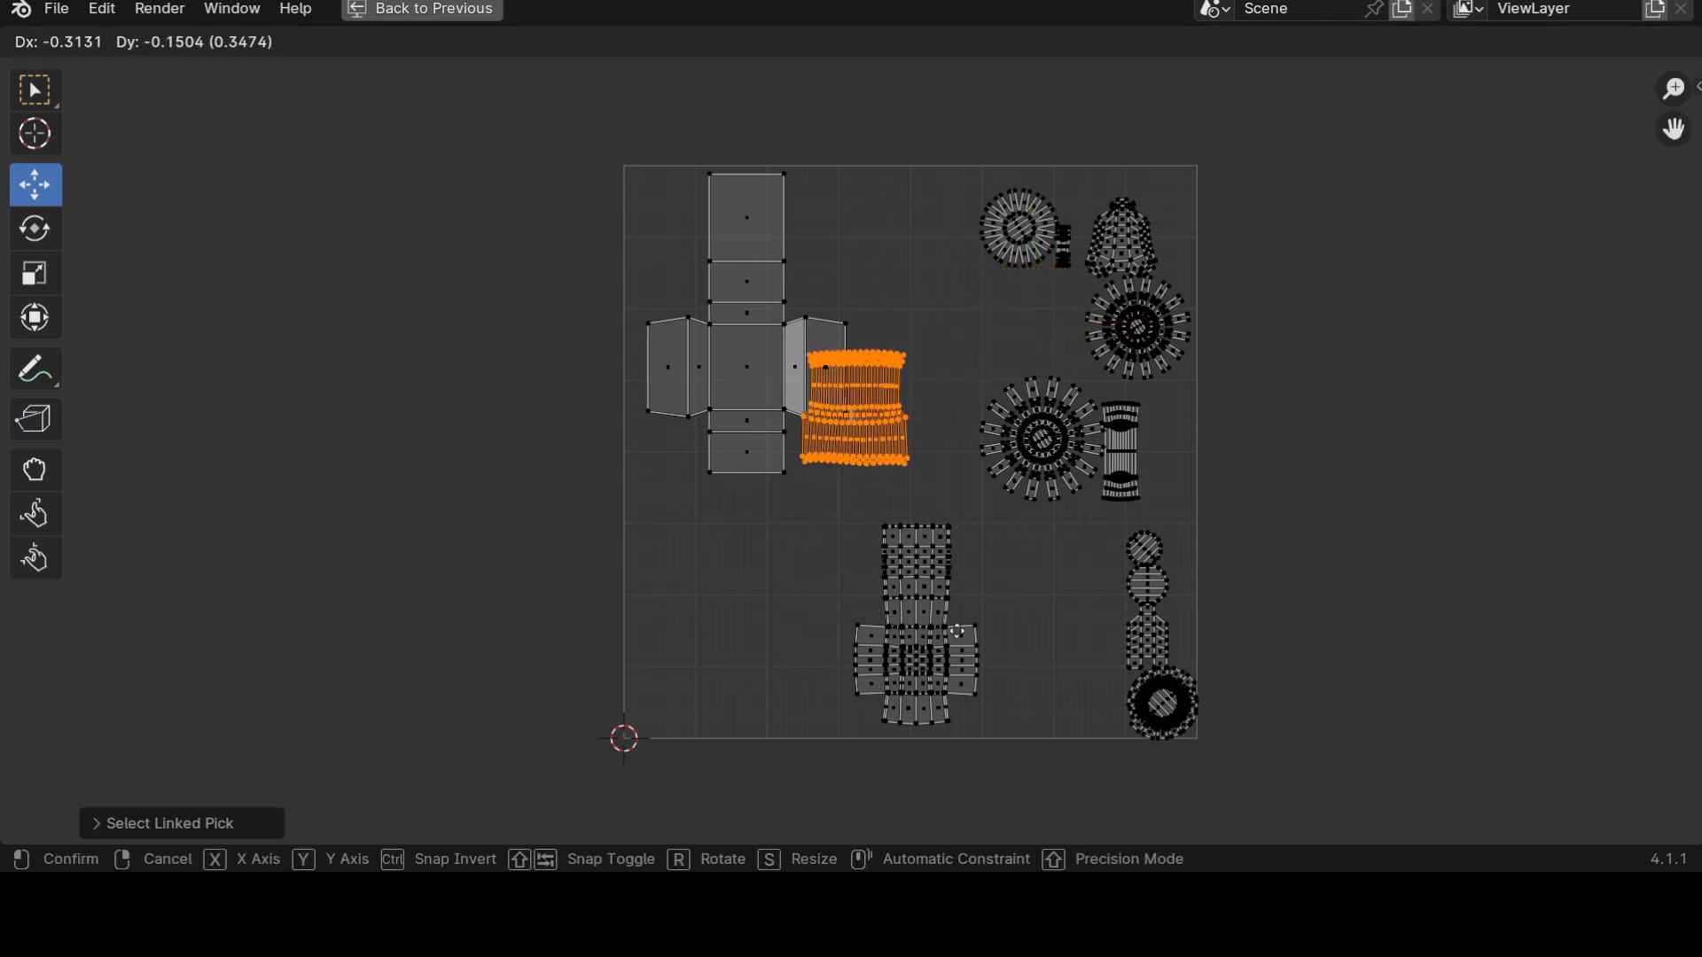
click(846, 749)
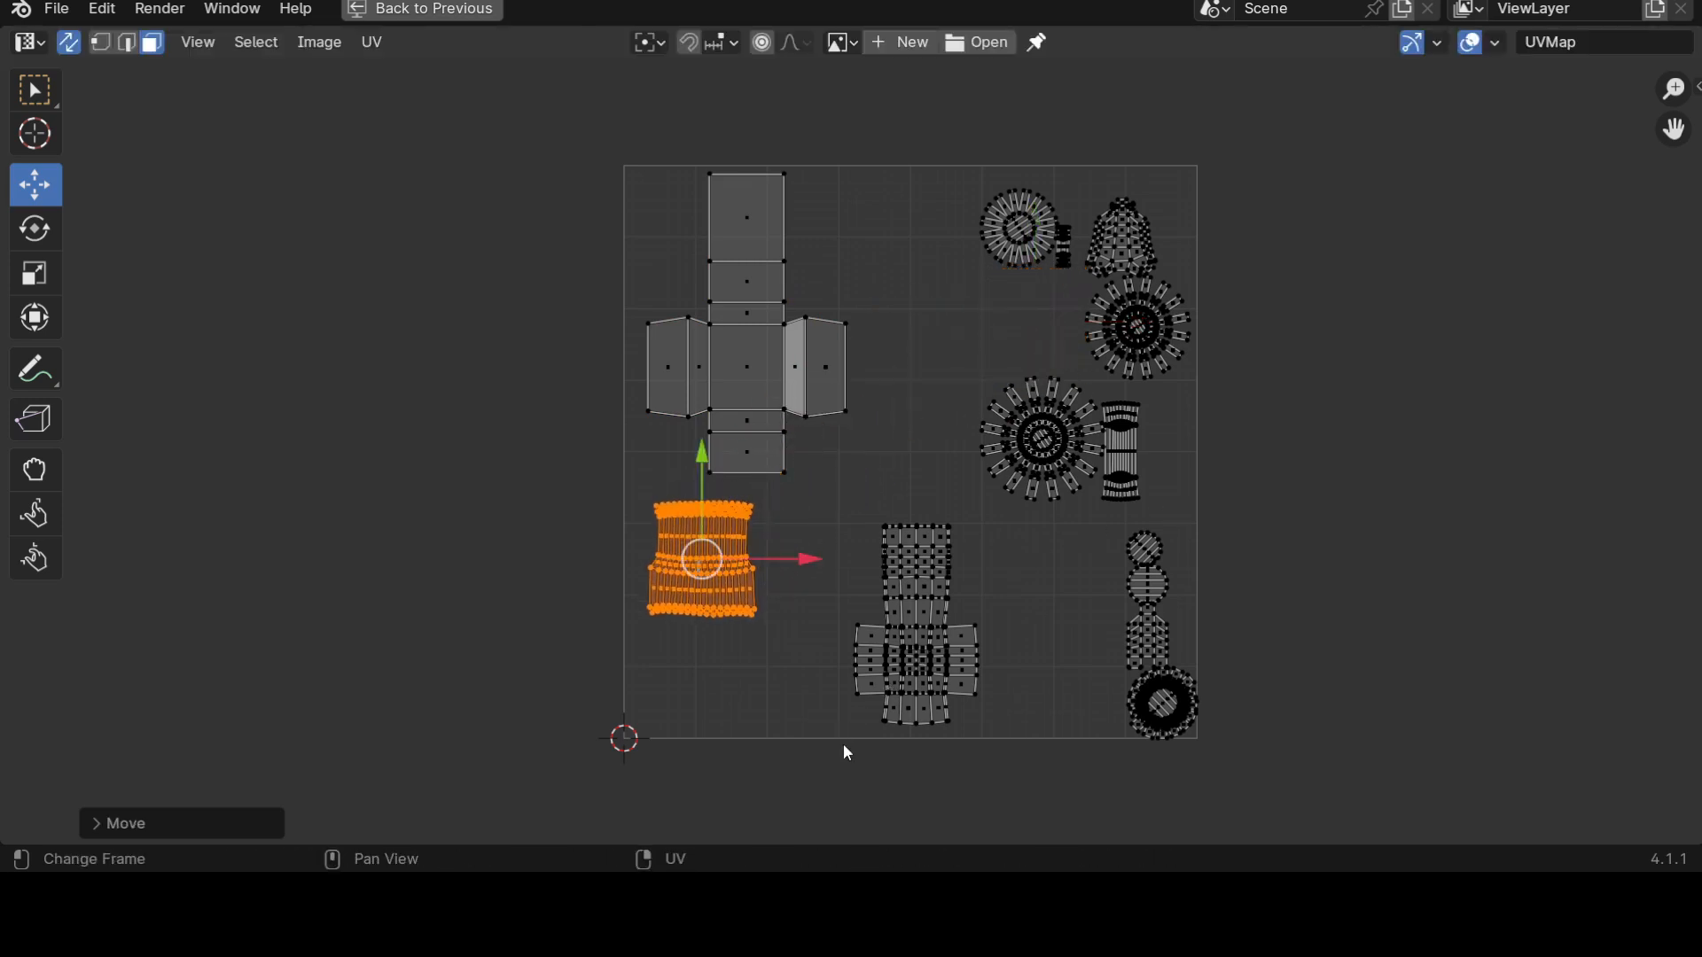
Select the turret block's linked UV island, scale it up slightly, and move it up beside the curved strip island.
click(922, 635)
key(l)
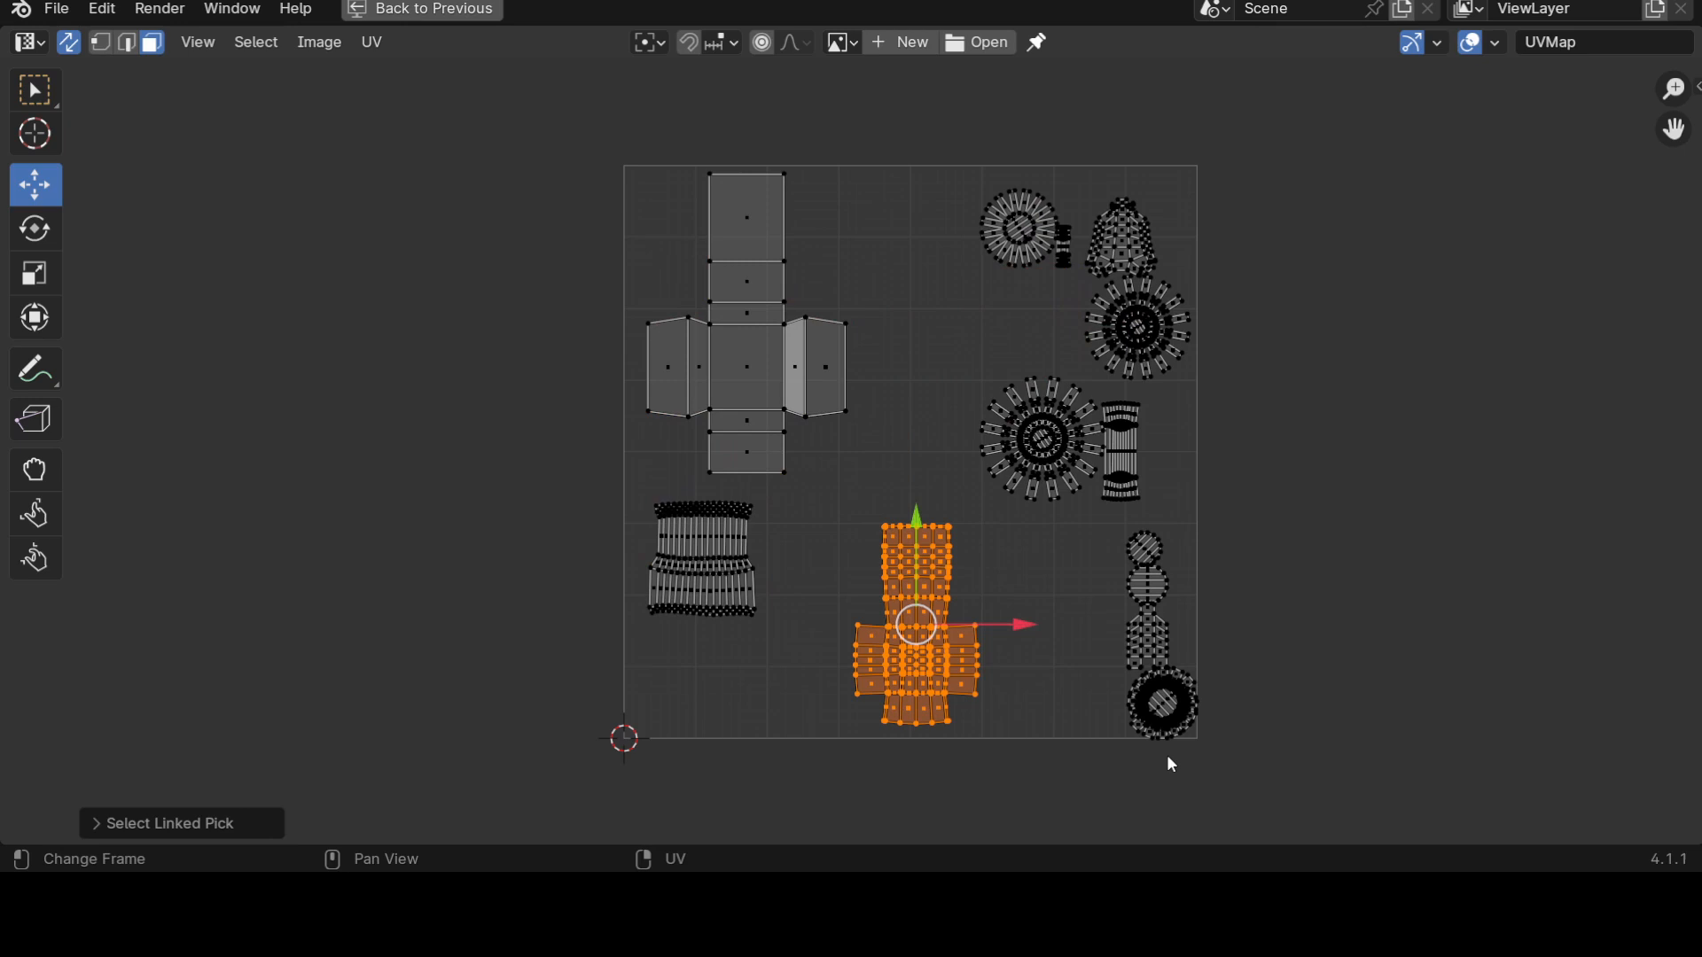
key(s)
click(1200, 783)
key(g)
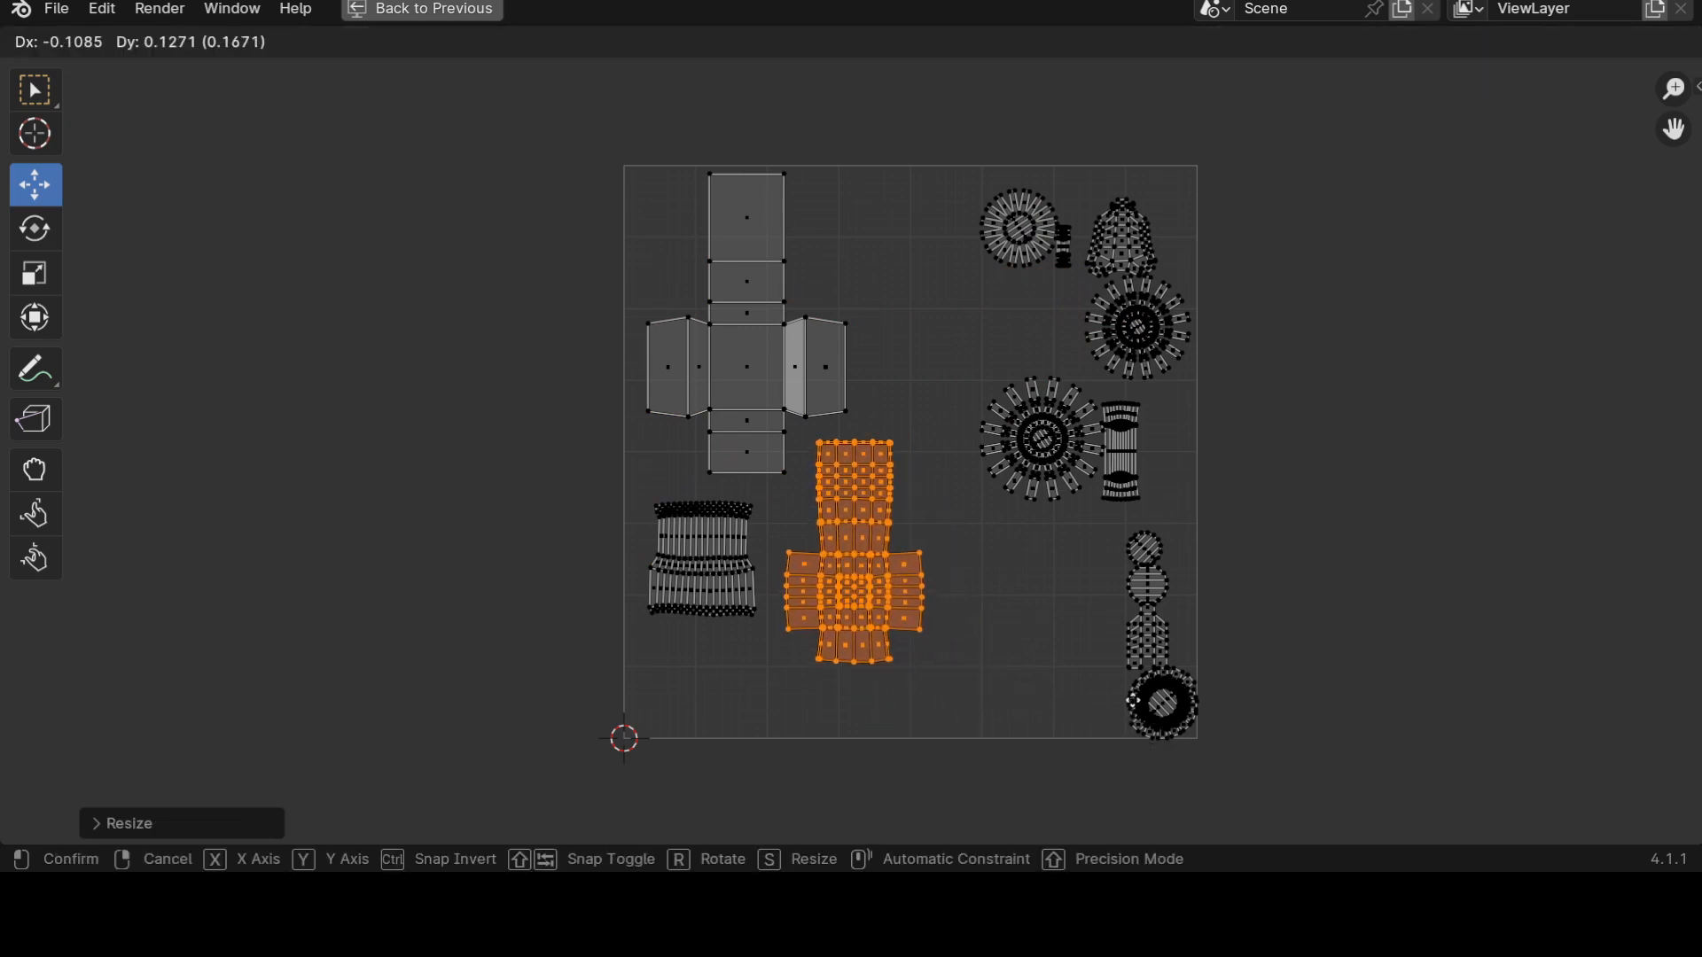
click(1133, 700)
Select the smallest spoked radial island and move it next to the top of the main body's UV island.
scroll(1094, 578, up, 1)
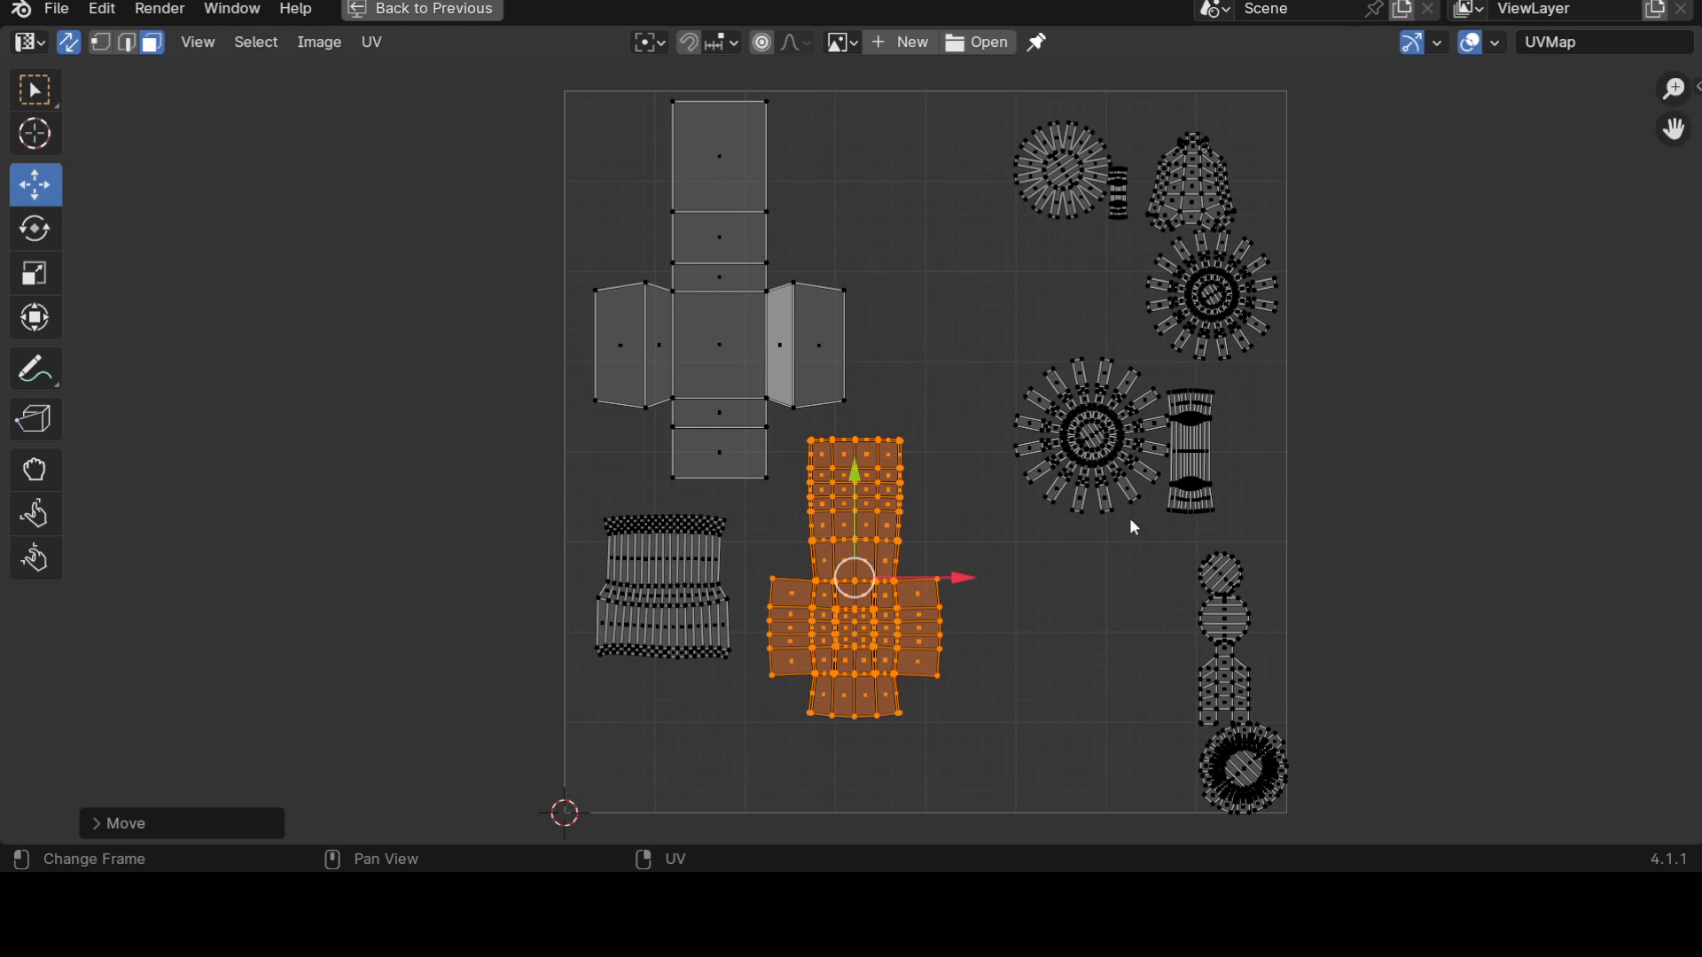
click(1073, 149)
key(l)
key(g)
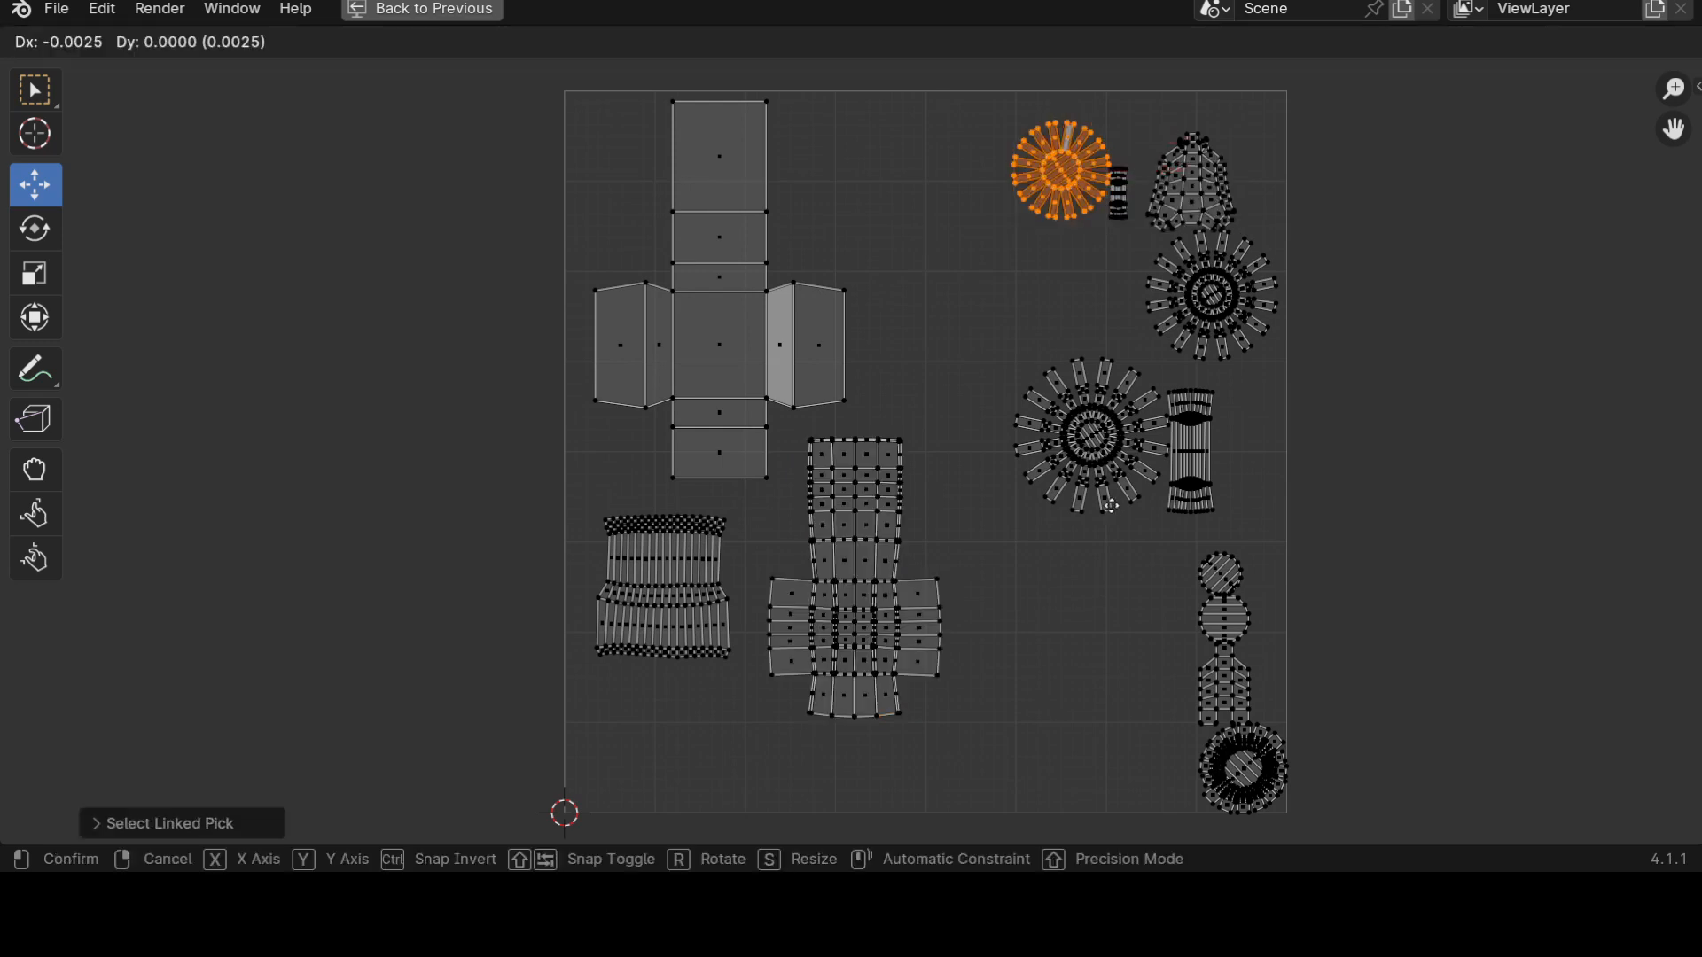
click(895, 502)
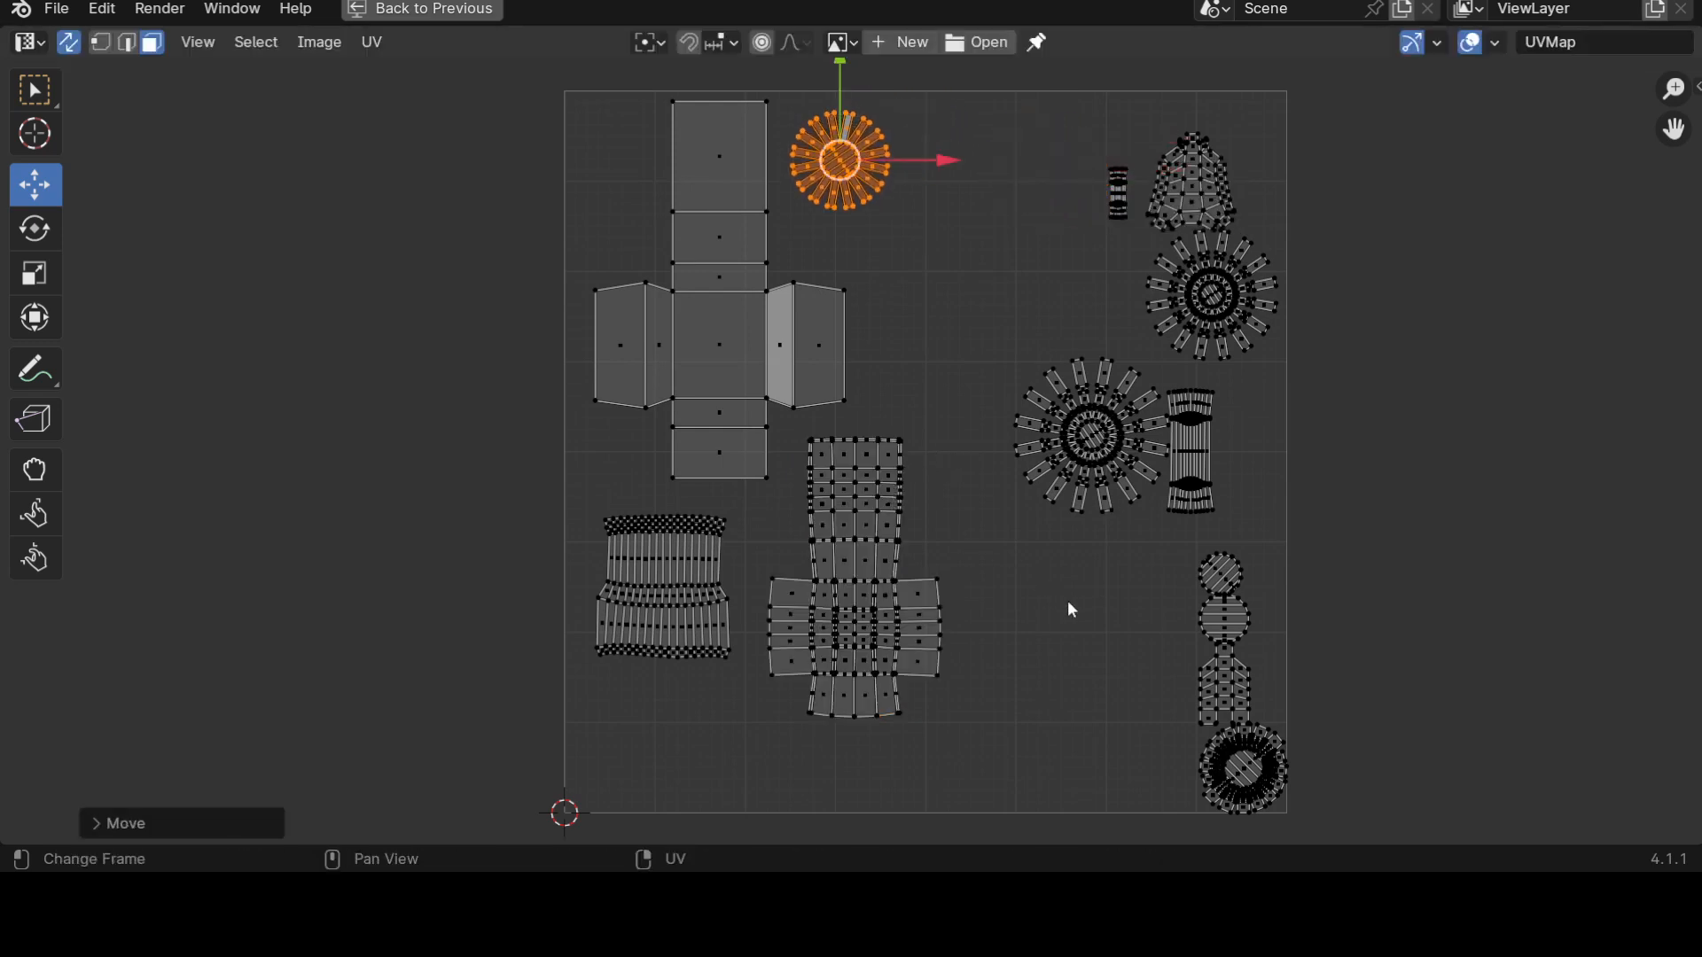
Select the largest spoked radial island's linked geometry and move it to the open space in the UV square's upper middle.
click(1083, 499)
key(m)
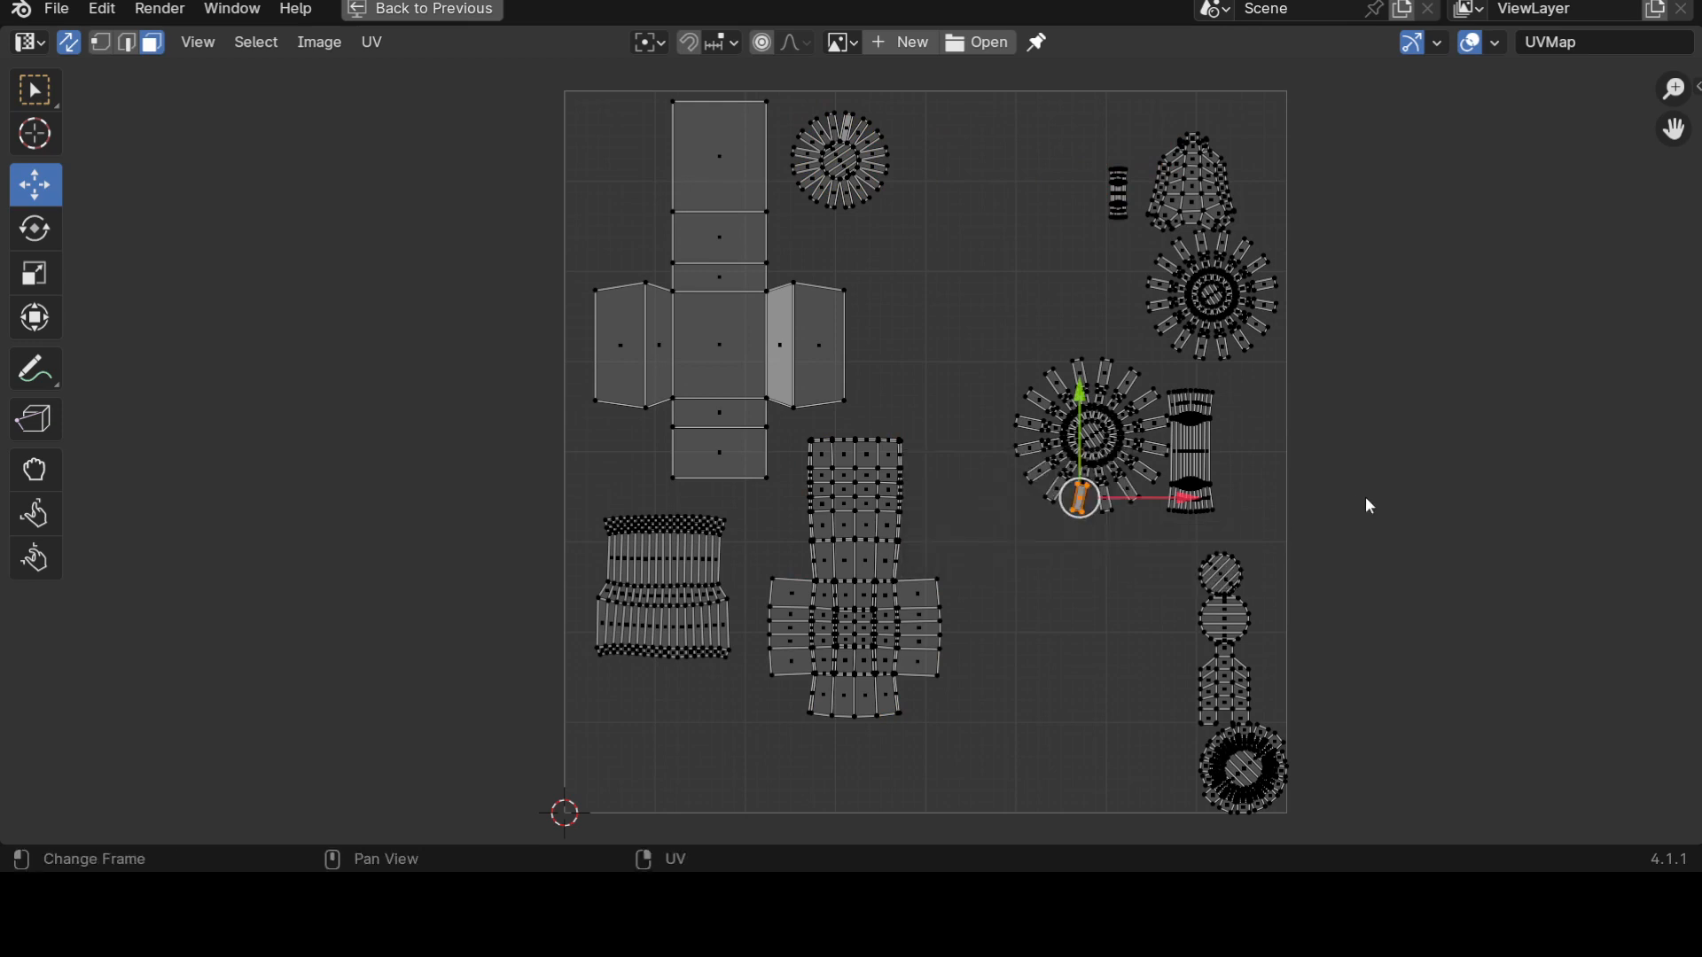
key(l)
key(g)
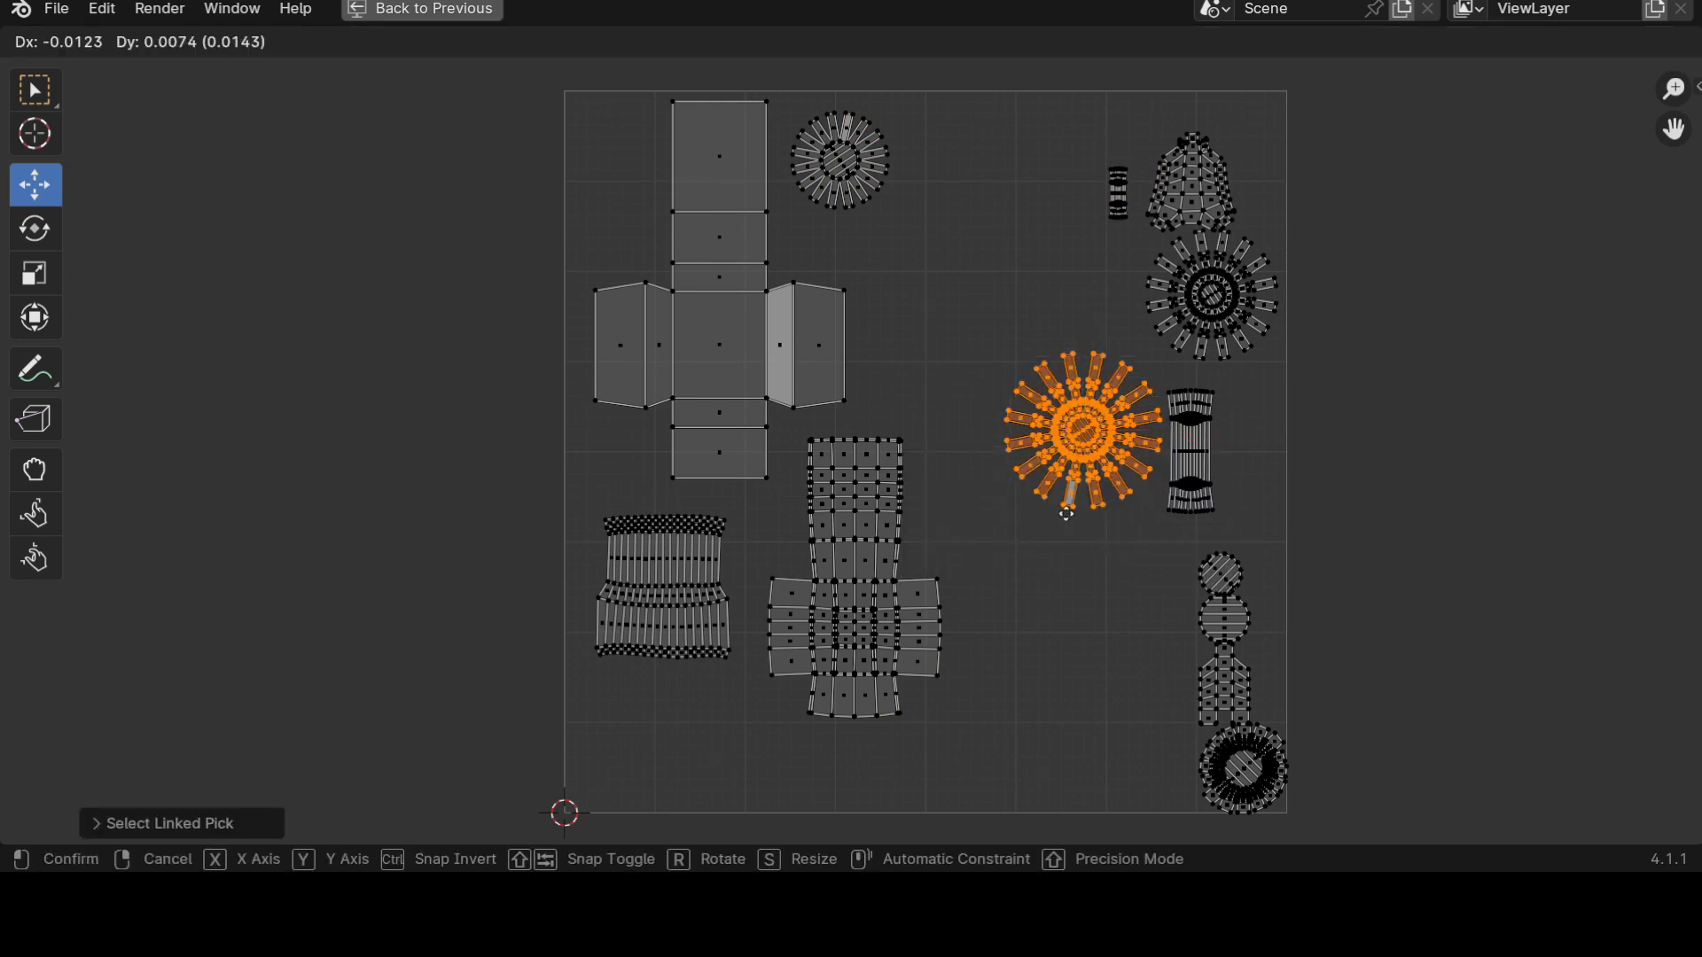
click(987, 395)
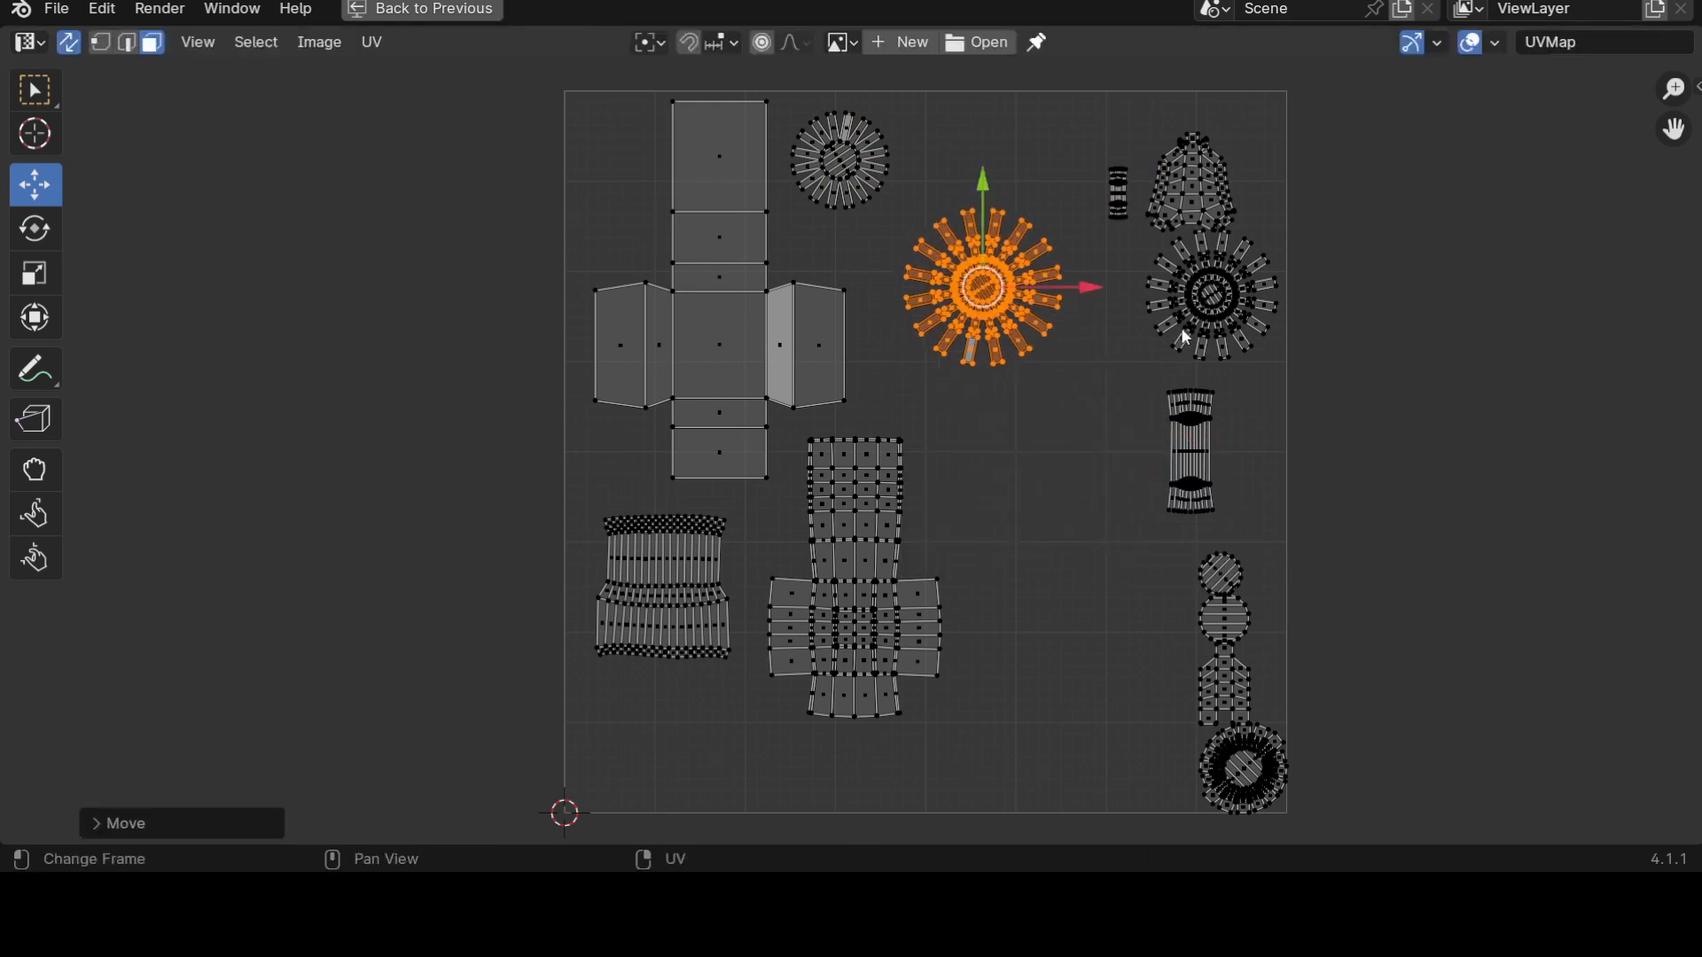
Select the medium spoked radial island and move it to the right of the turret block's island, below the largest radial one.
click(1187, 334)
key(l)
key(g)
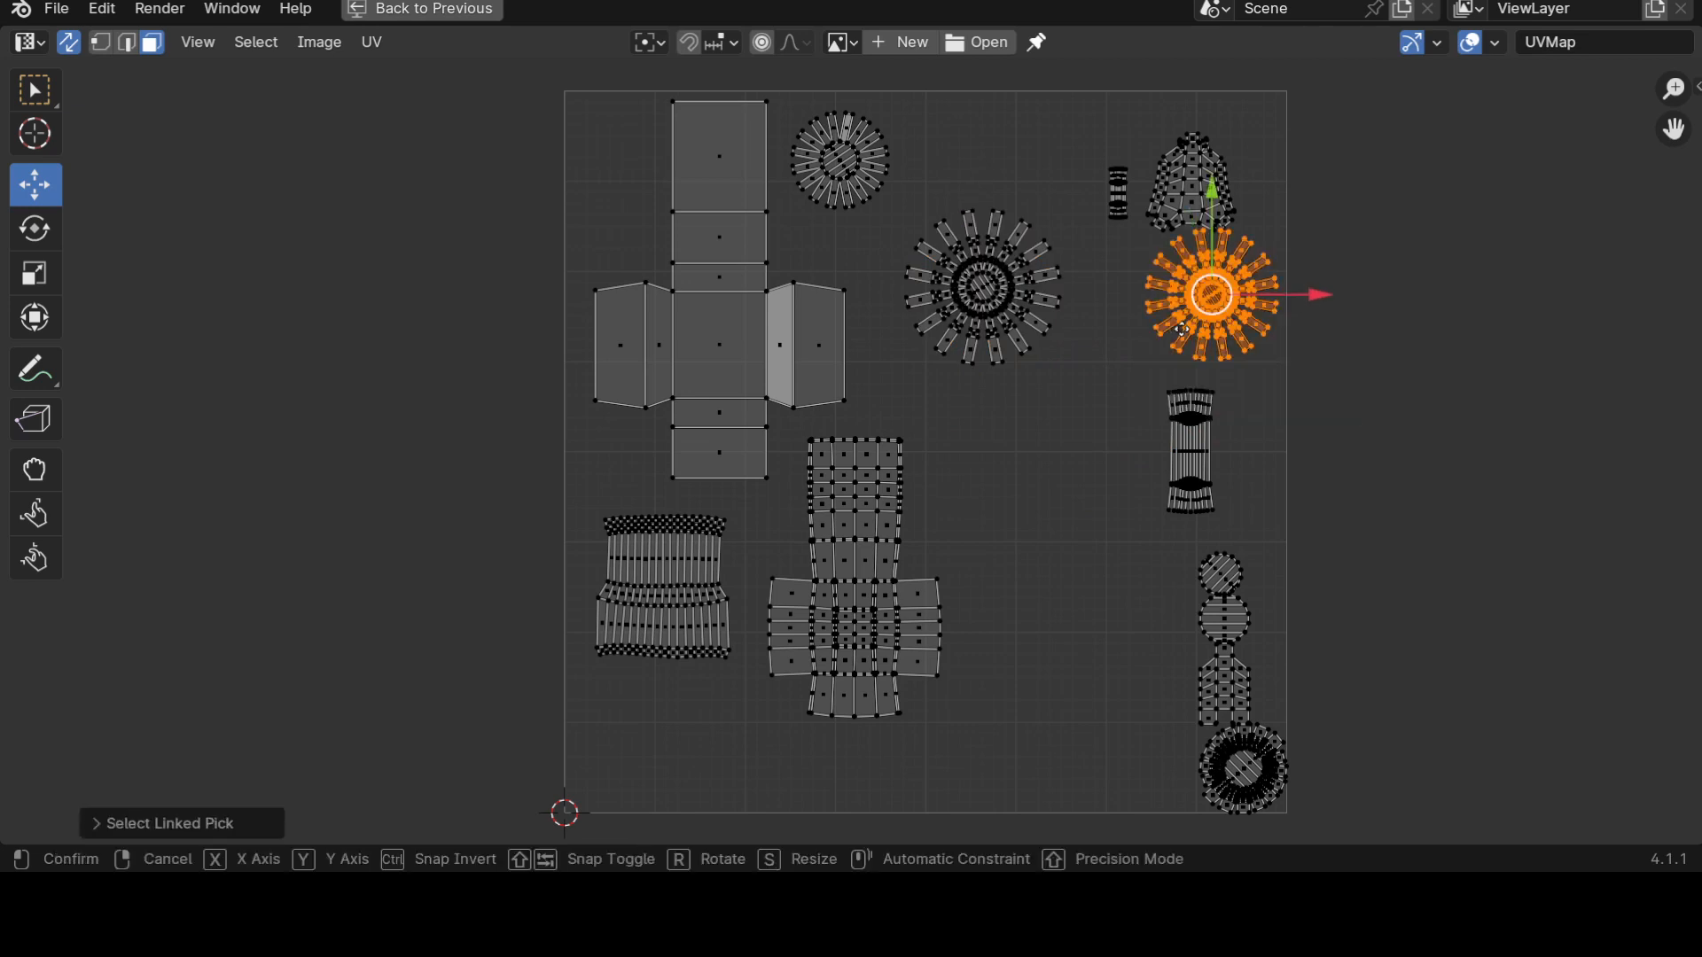
click(1004, 535)
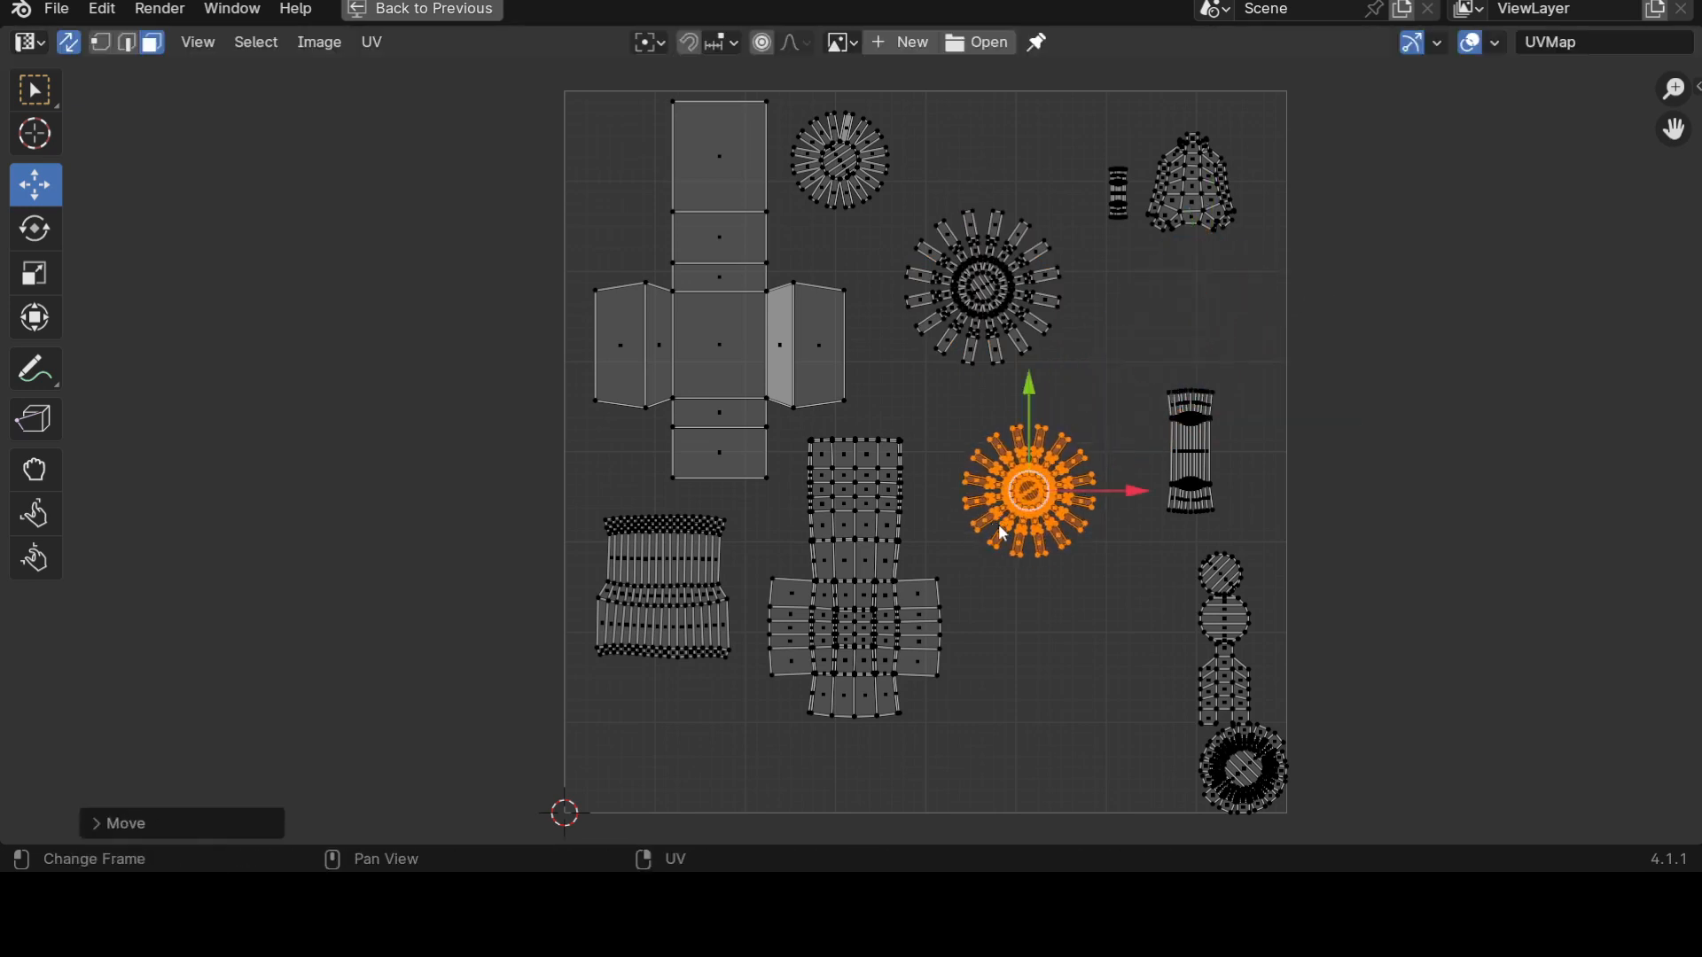
Select the small house-shaped island's linked geometry and move it into the UV square's lower-left corner, beneath the curved strip island.
click(1226, 684)
key(l)
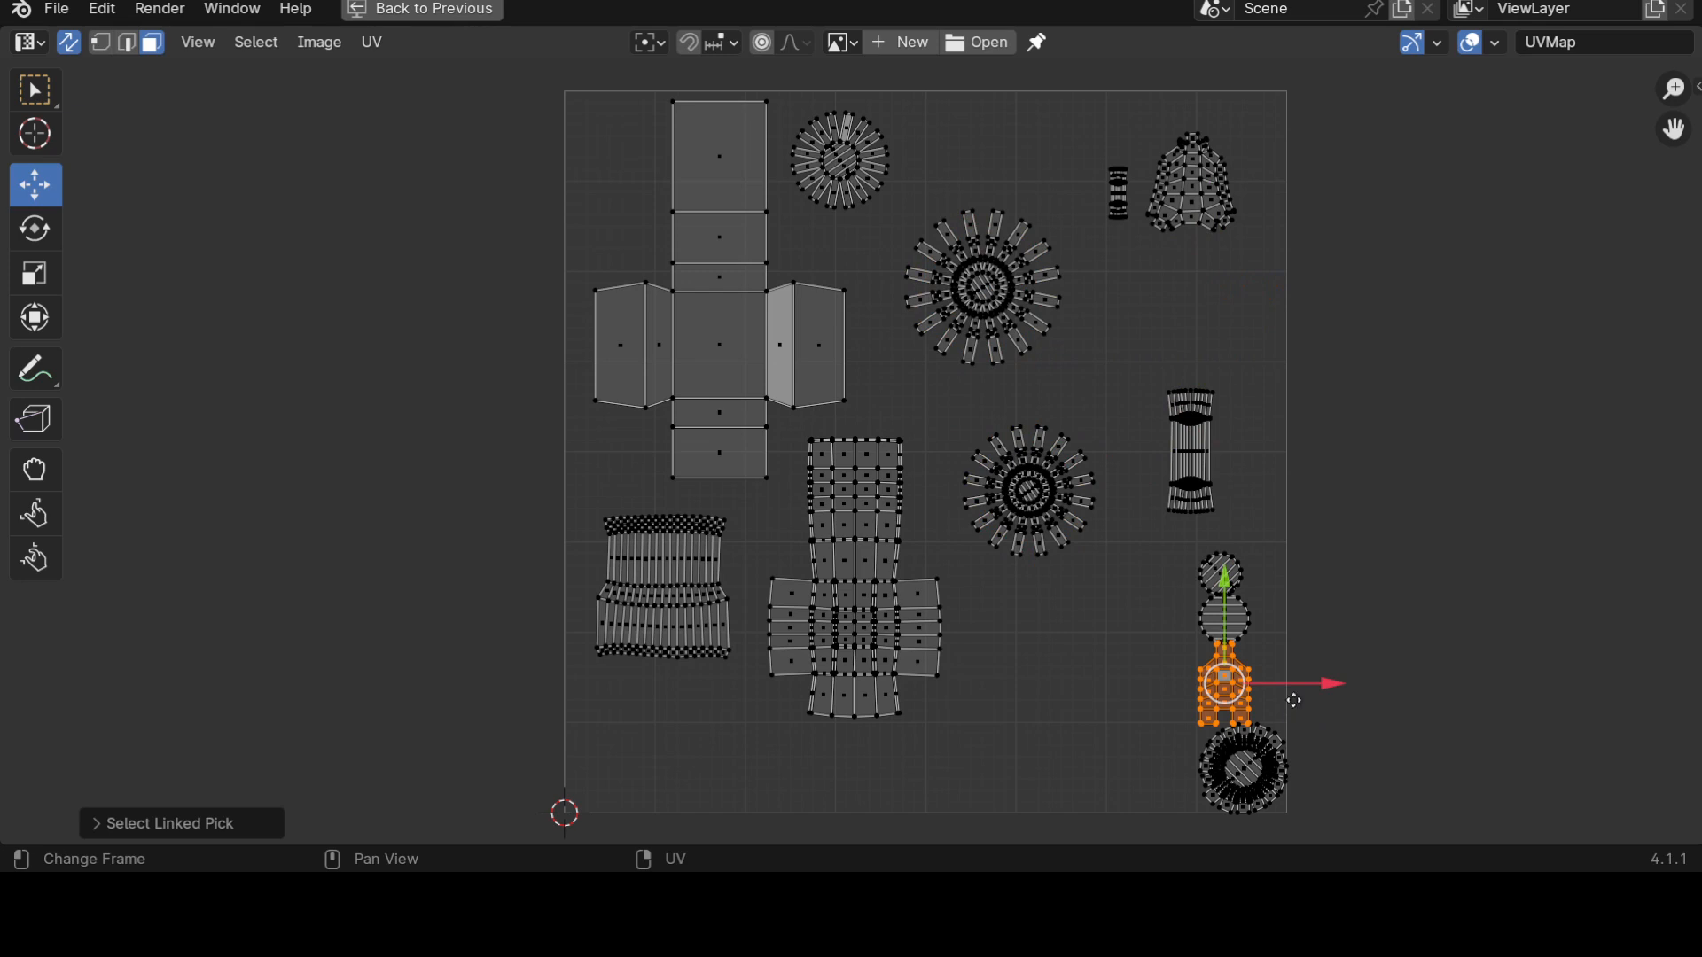
key(g)
click(1114, 714)
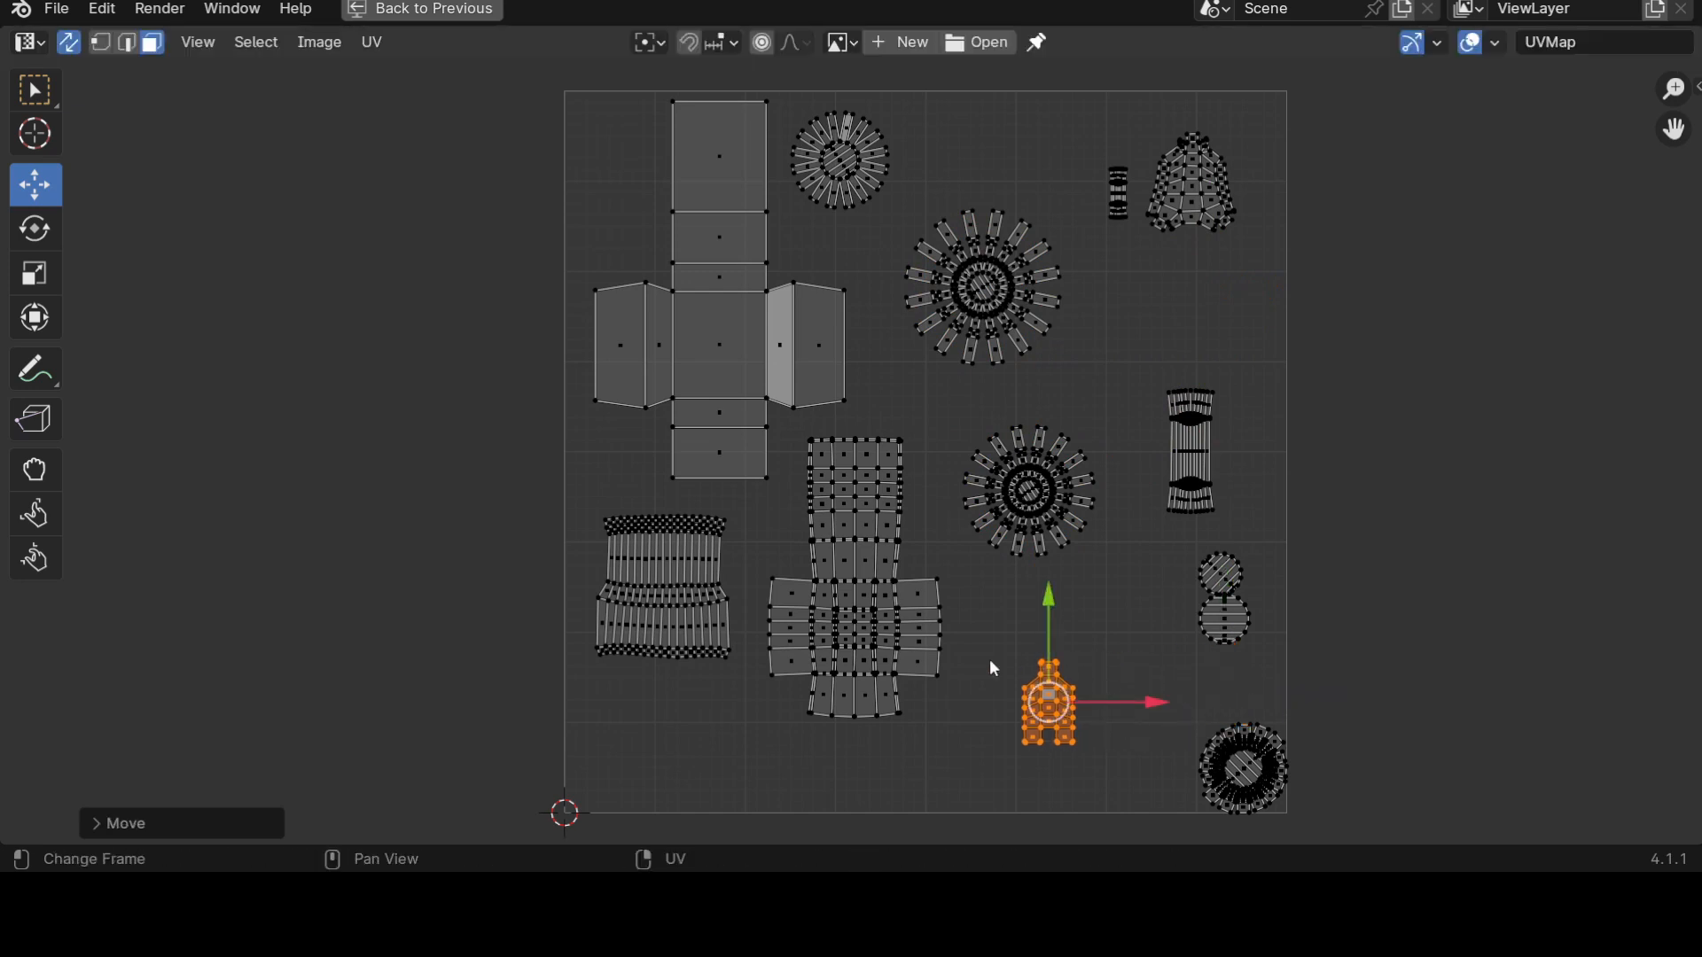
key(ctrl+space)
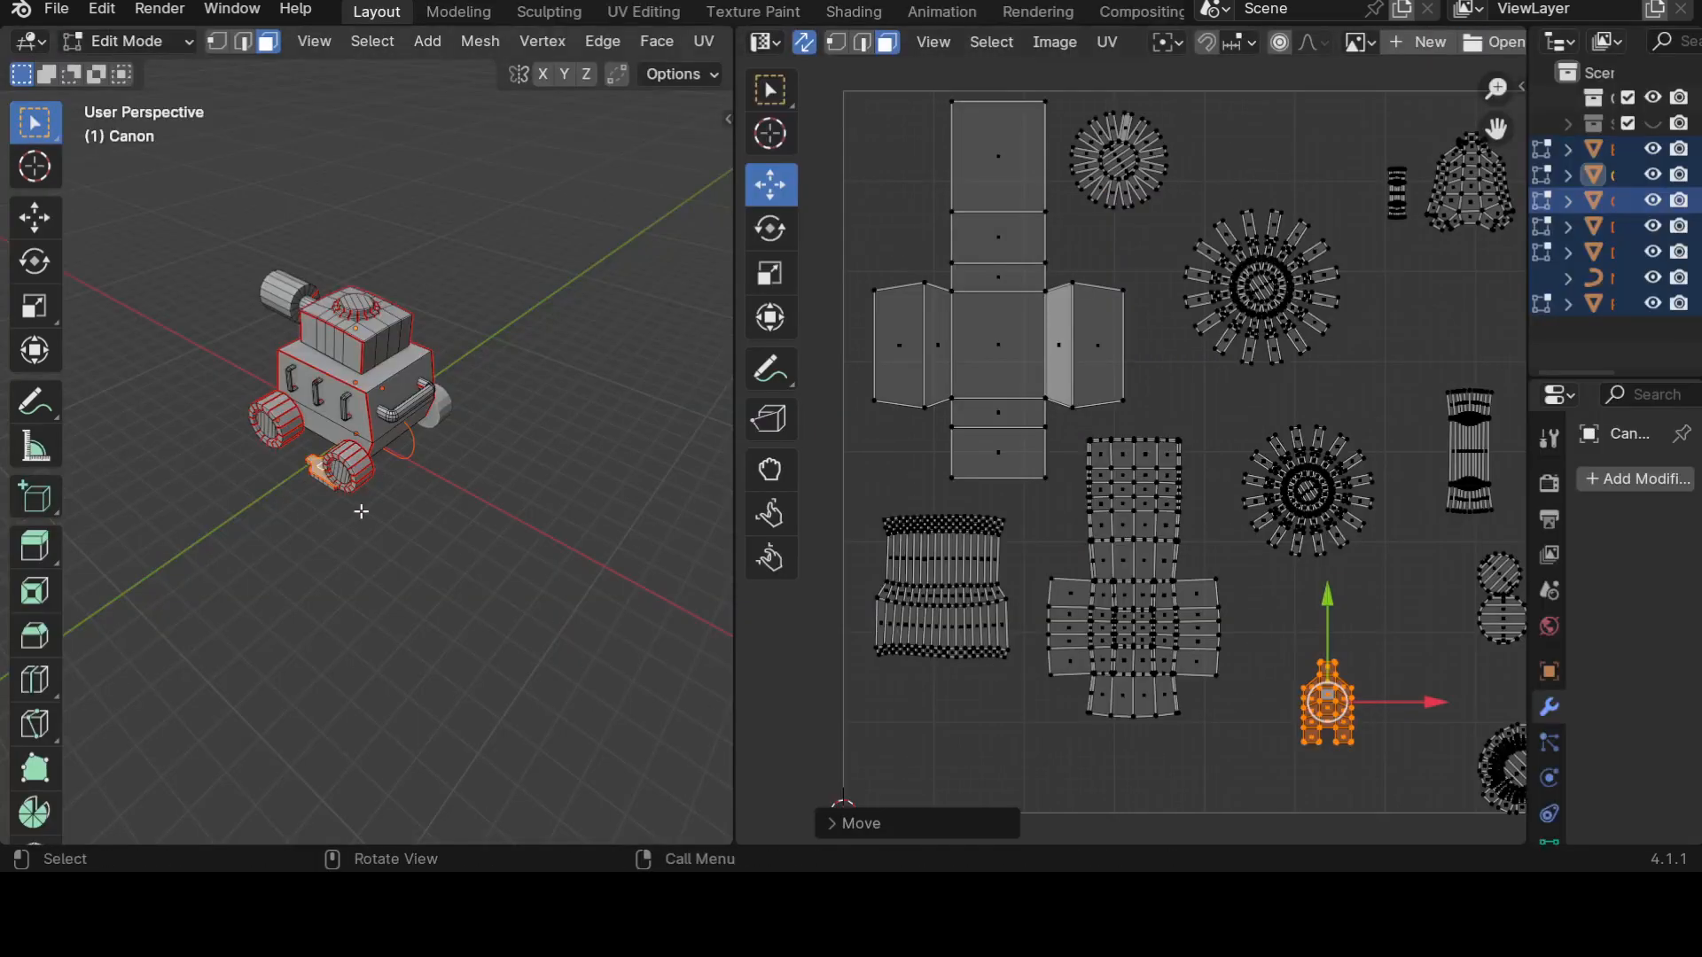
key(ctrl+space)
scroll(1147, 646, up, 2)
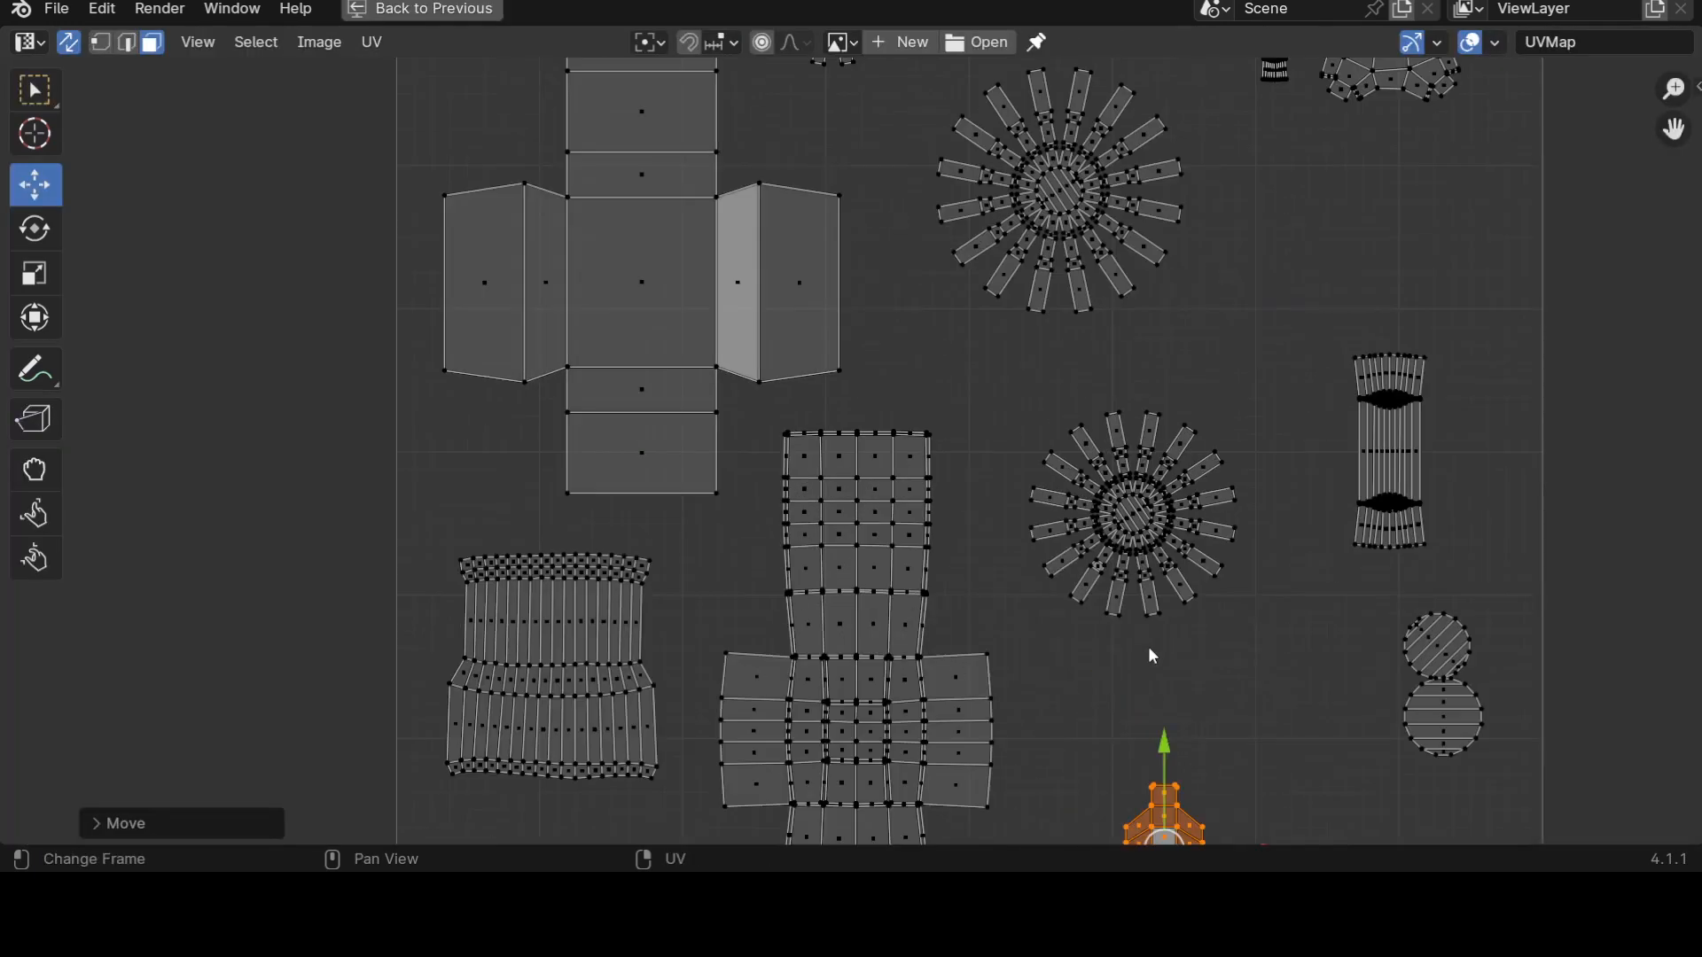
scroll(1147, 646, down, 4)
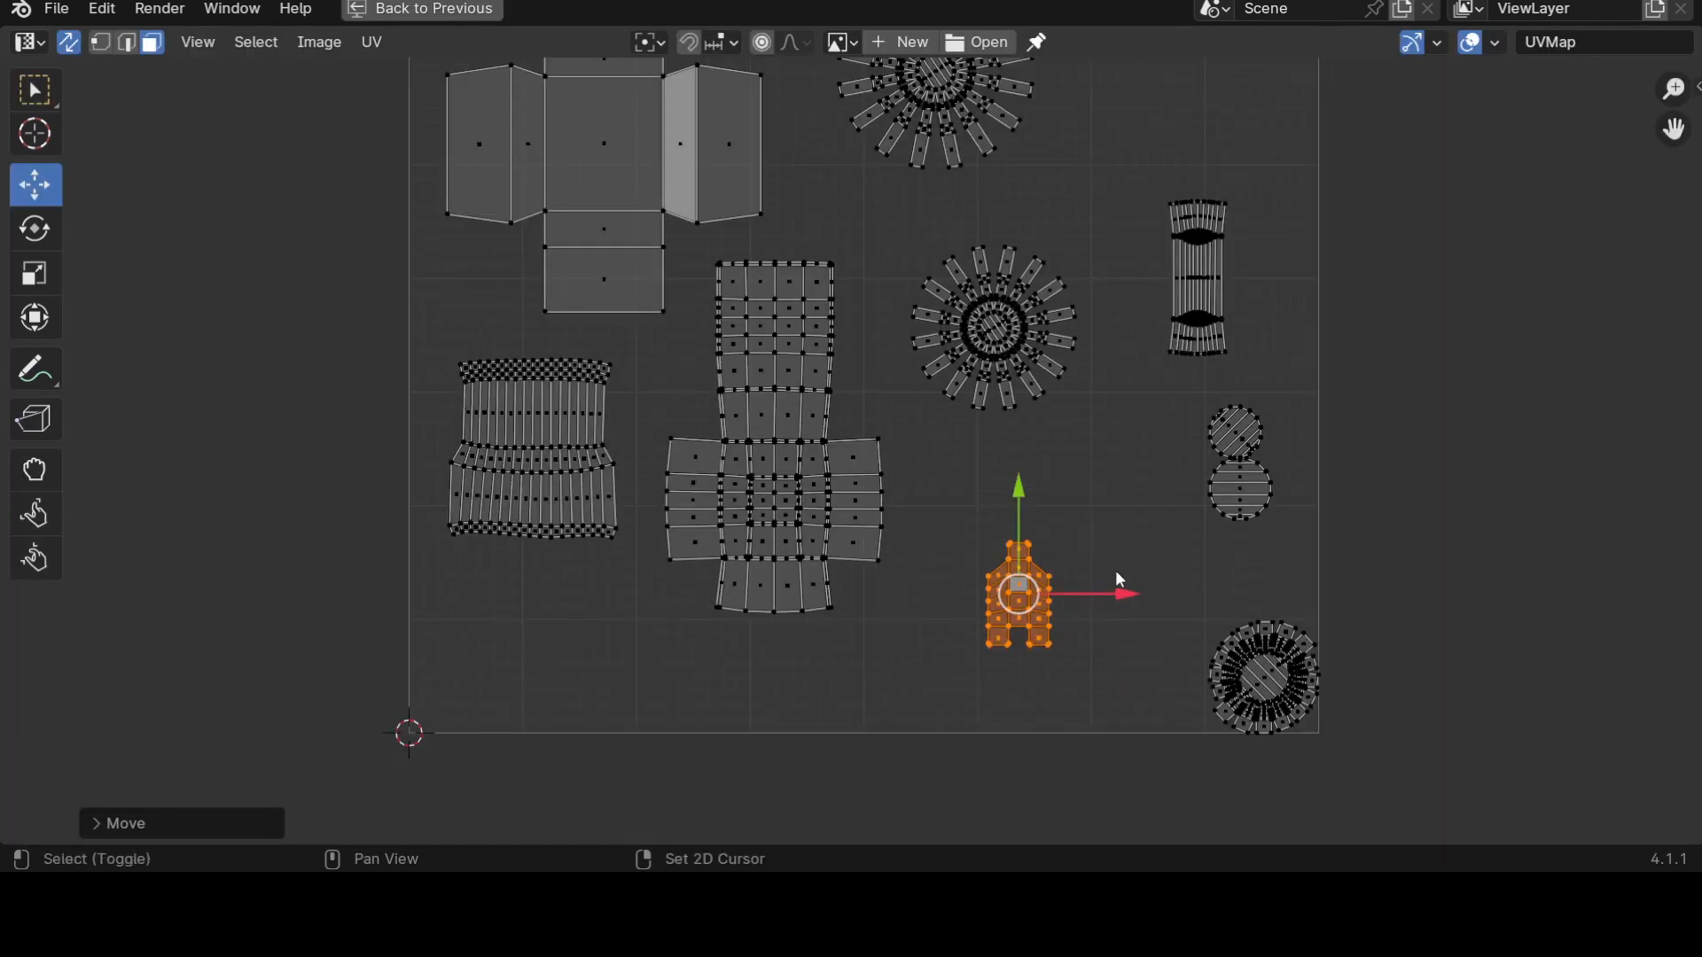
middle_drag(1115, 571, 1119, 526)
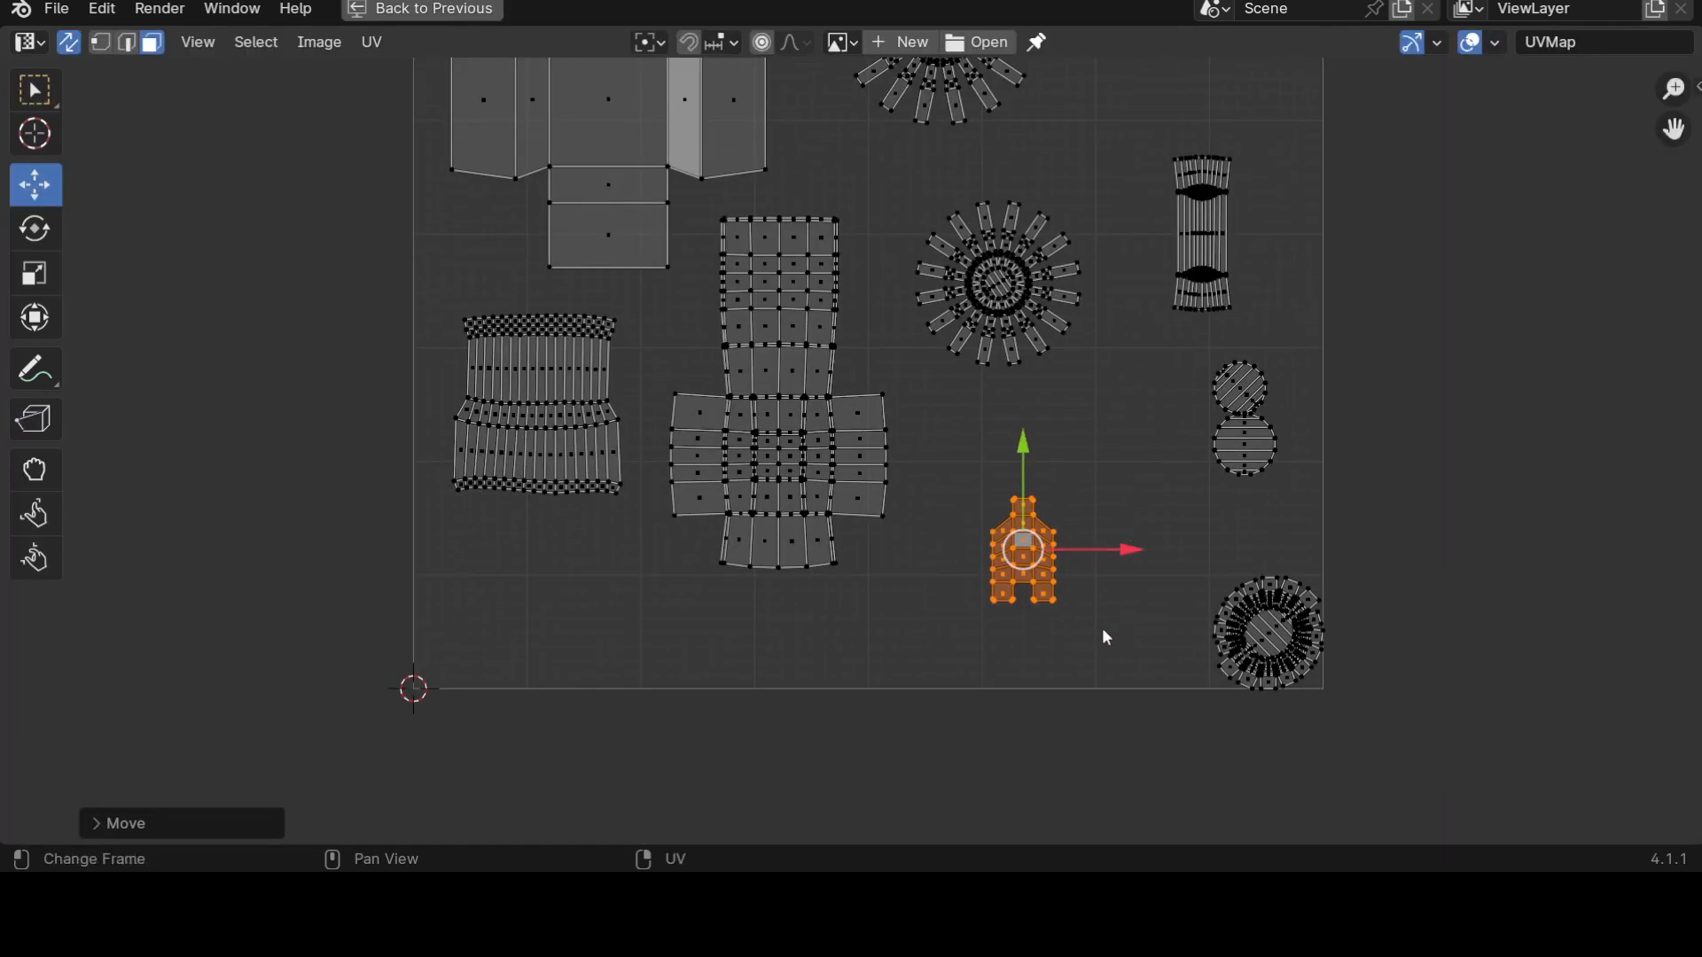
key(g)
click(568, 672)
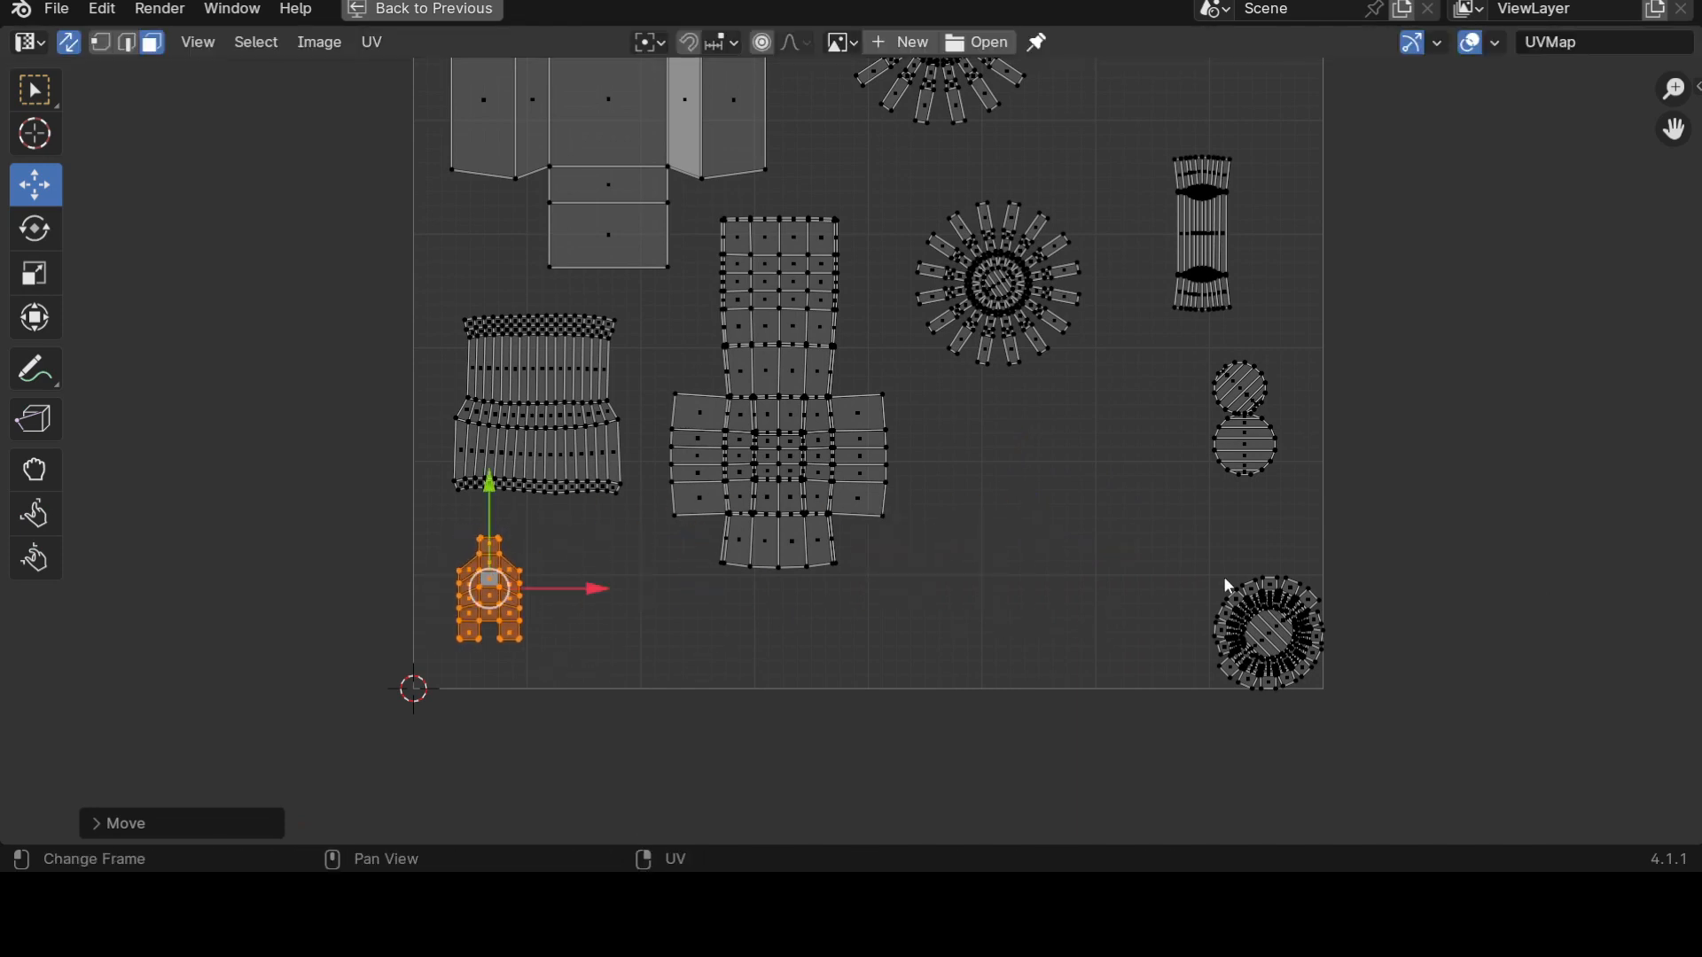
Select the dense round island in the UV square's lower-right corner and move it beside the small house-shaped island.
key(l)
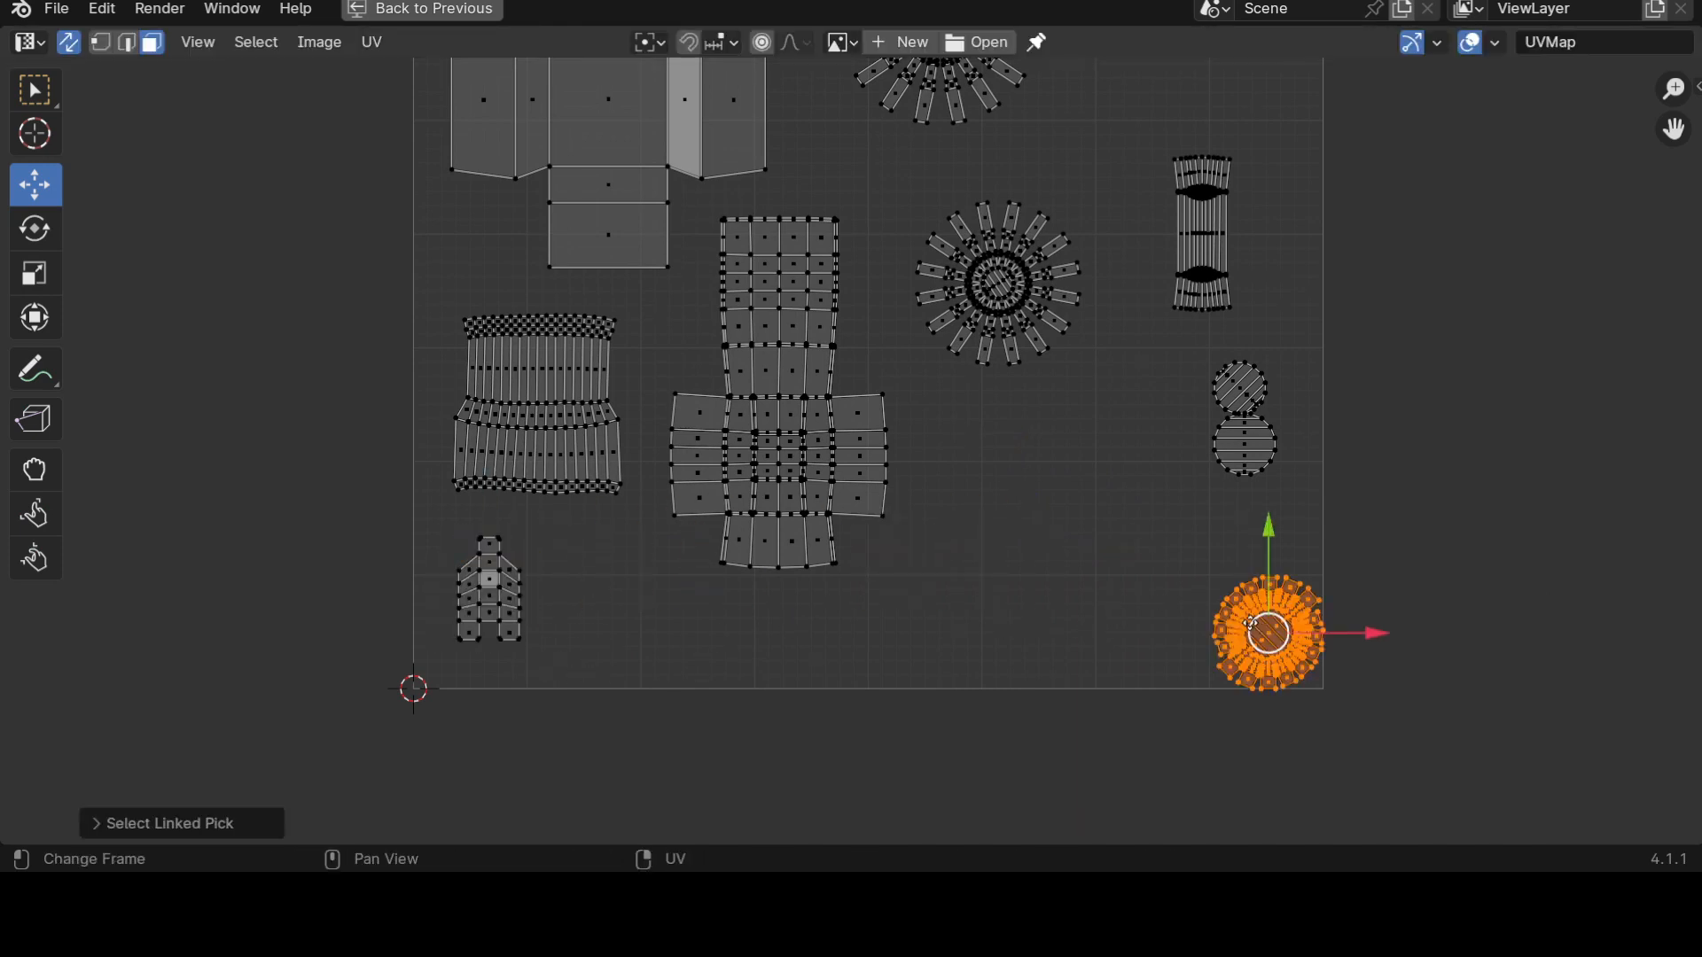
key(g)
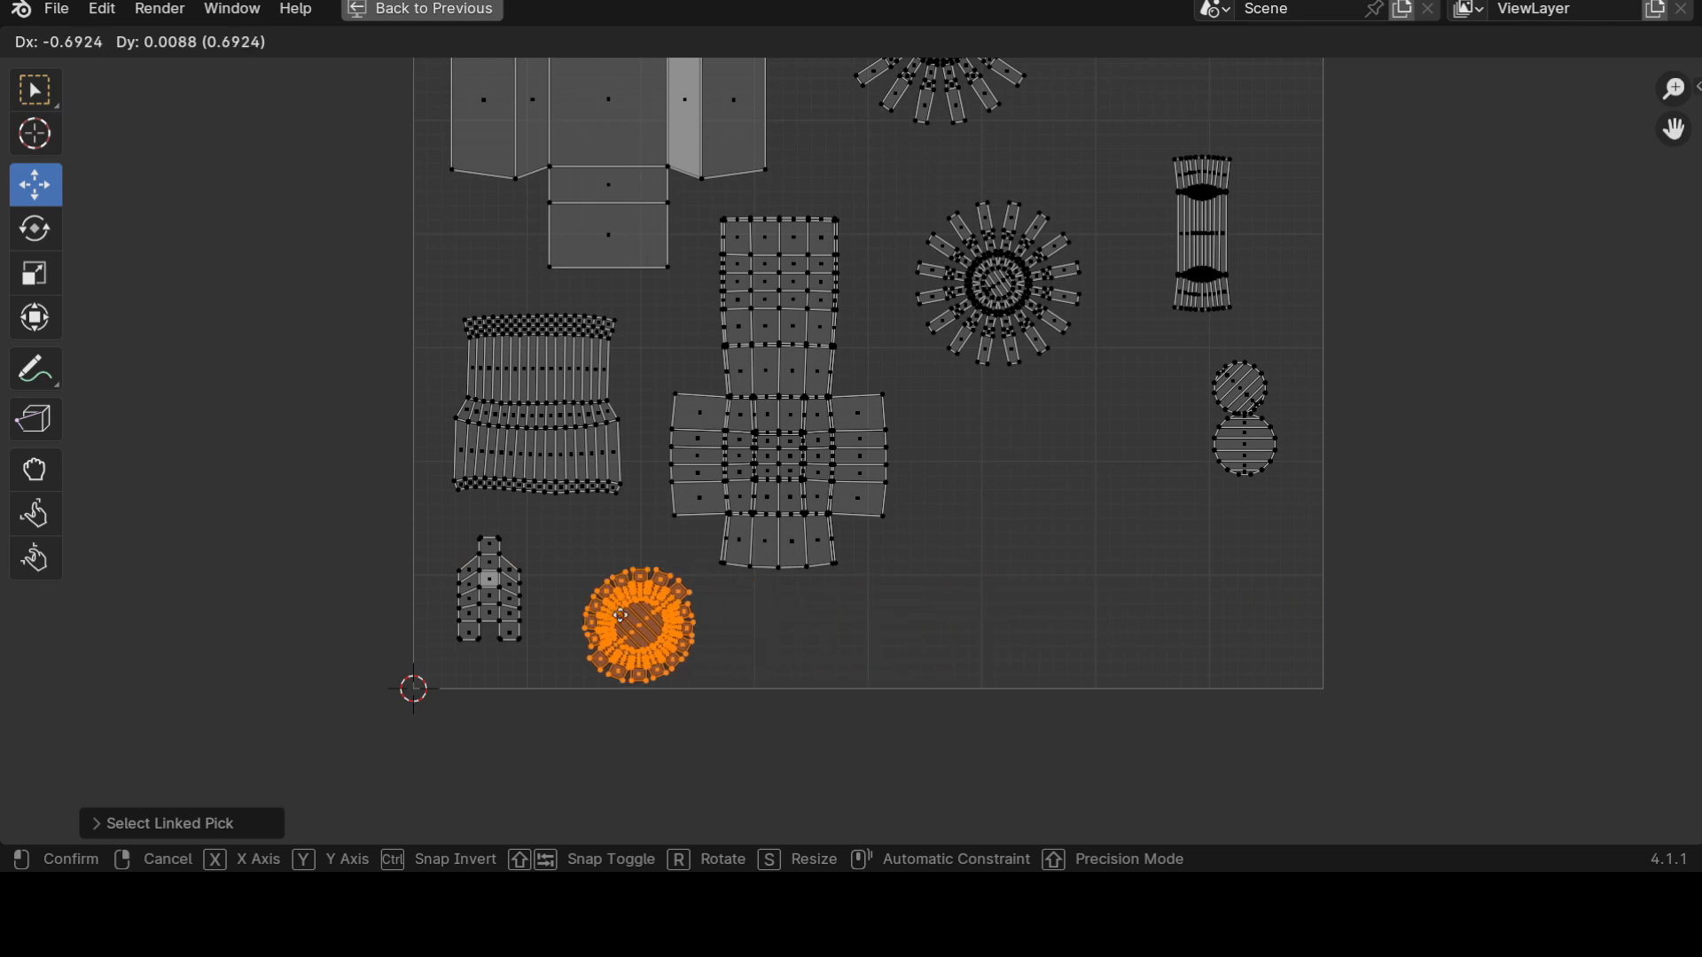
click(644, 618)
Select the largest spoked radial island and move it down into the lower-right area of the UV square, beside the turret block's island.
scroll(929, 588, down, 2)
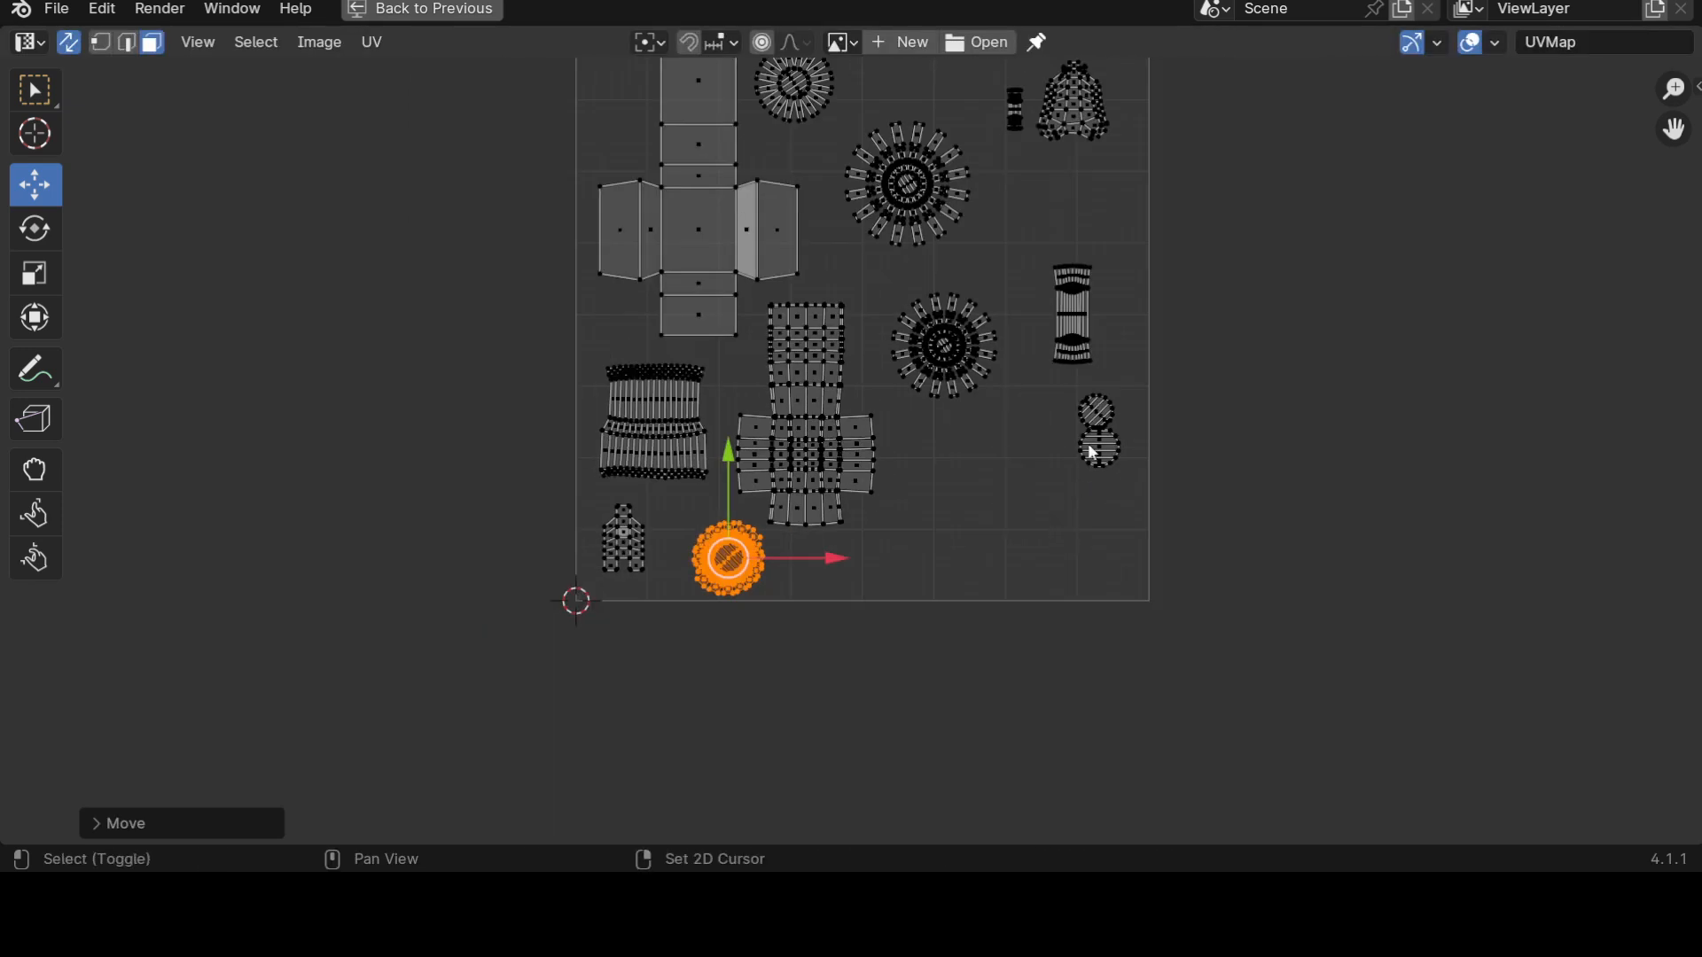
shift+scroll(1085, 465, up, 3)
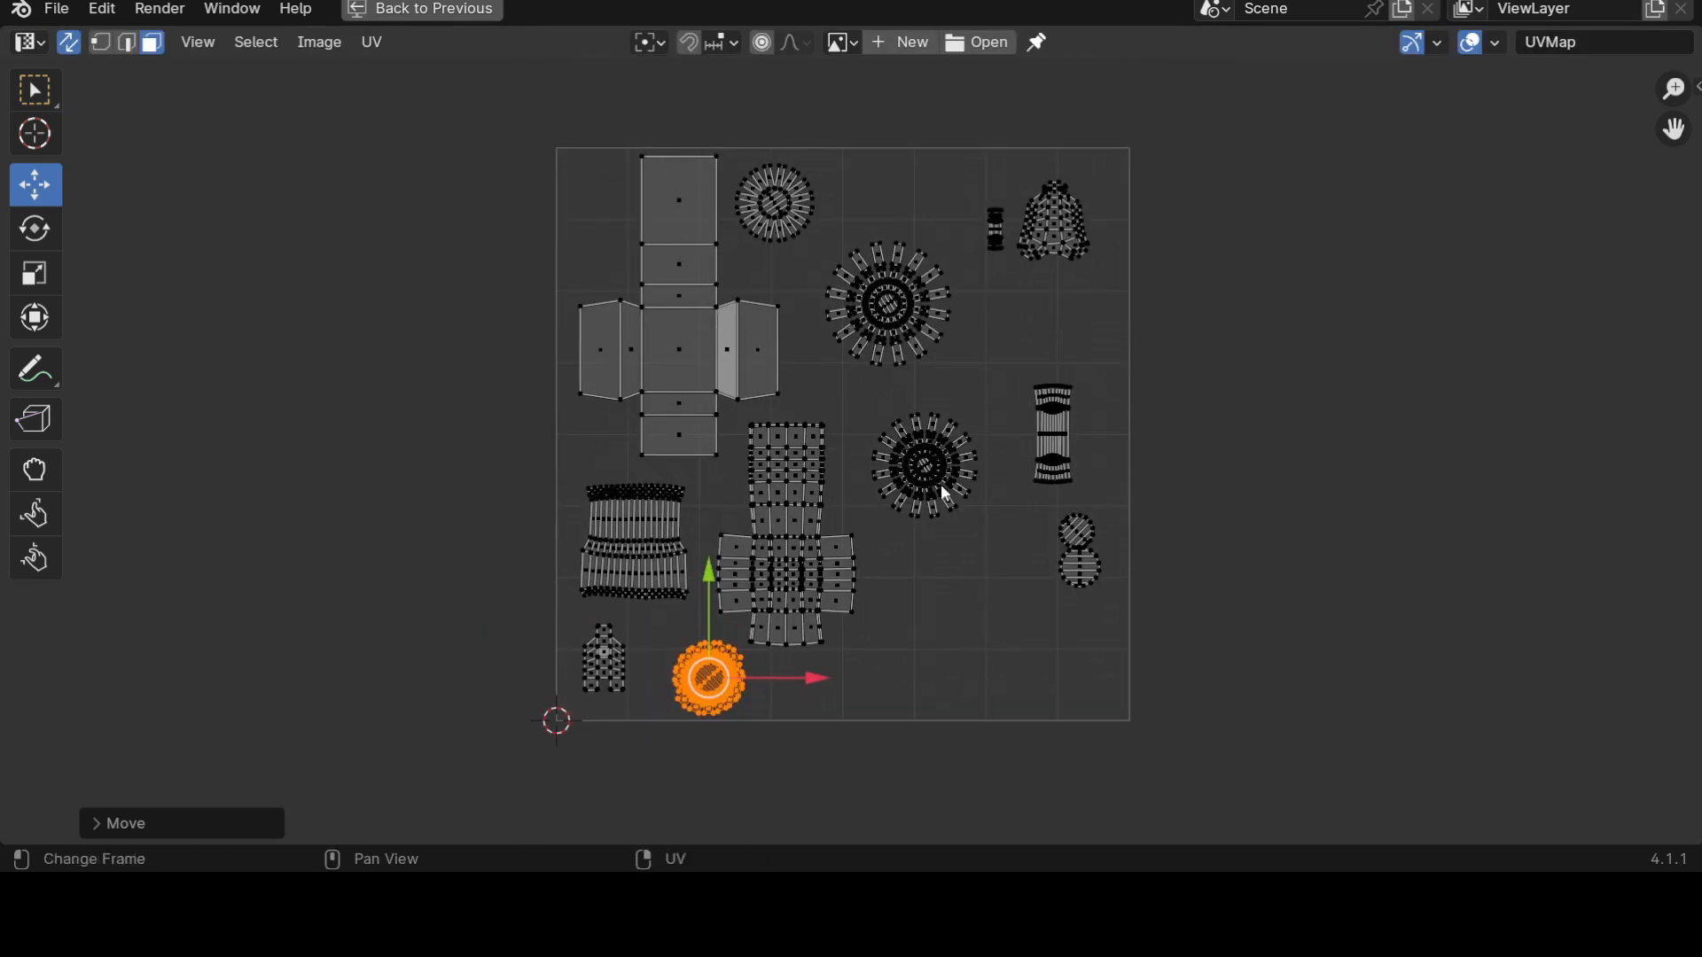
key(l)
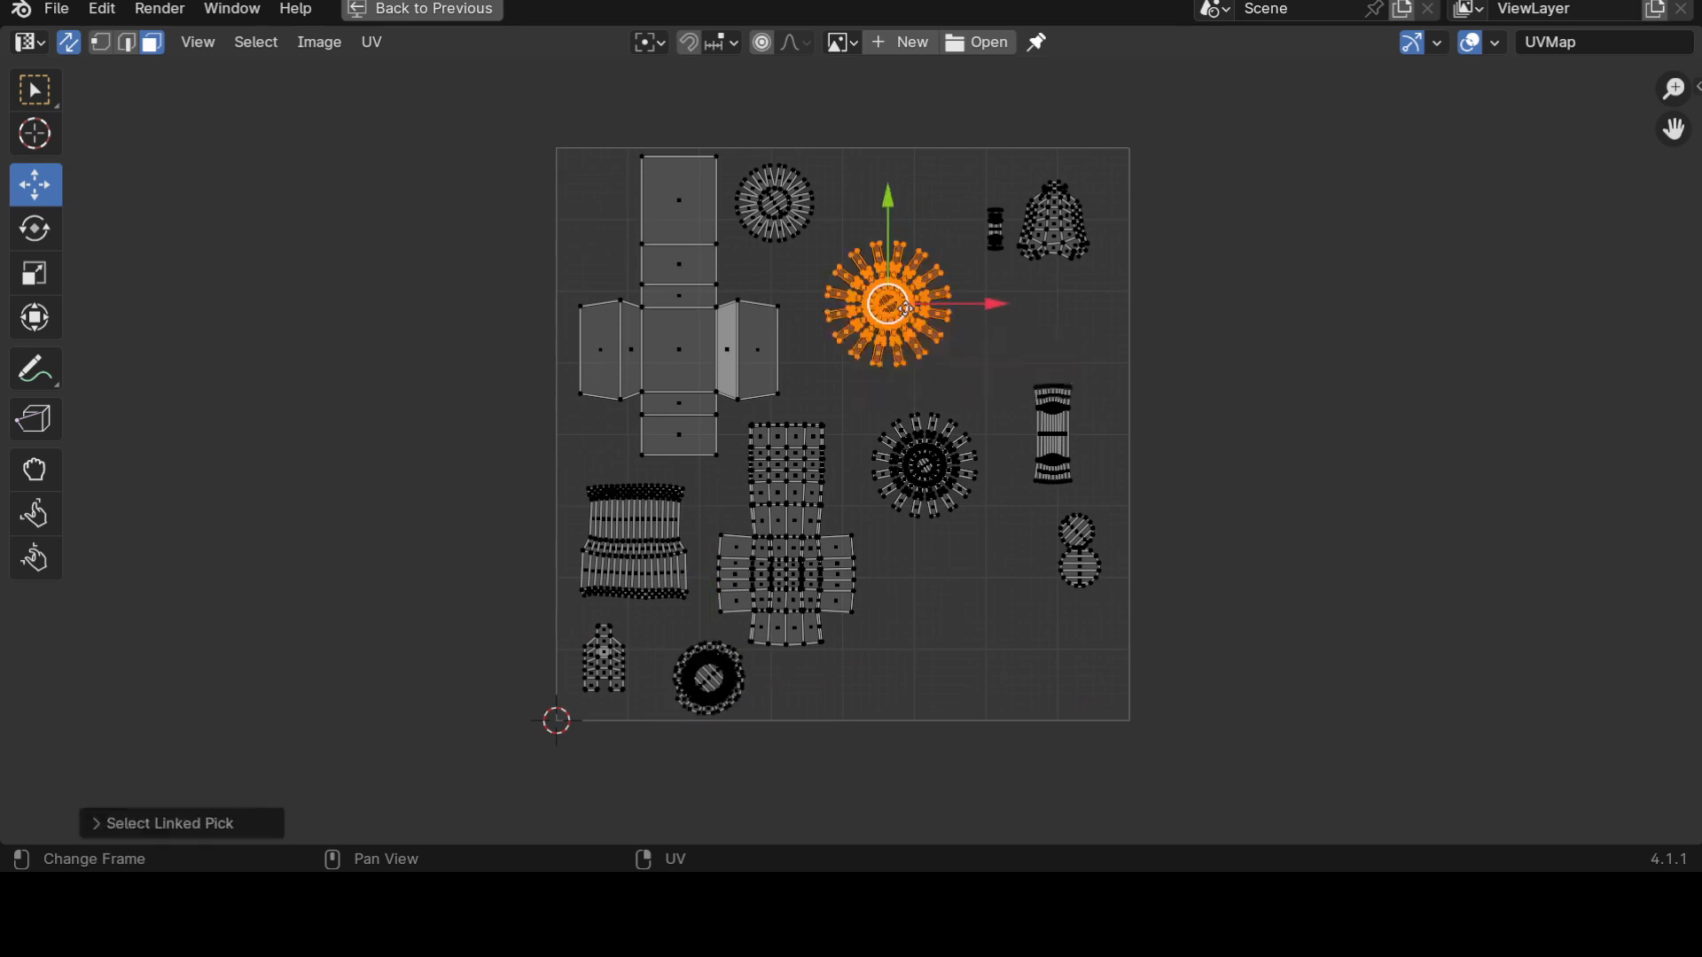
key(g)
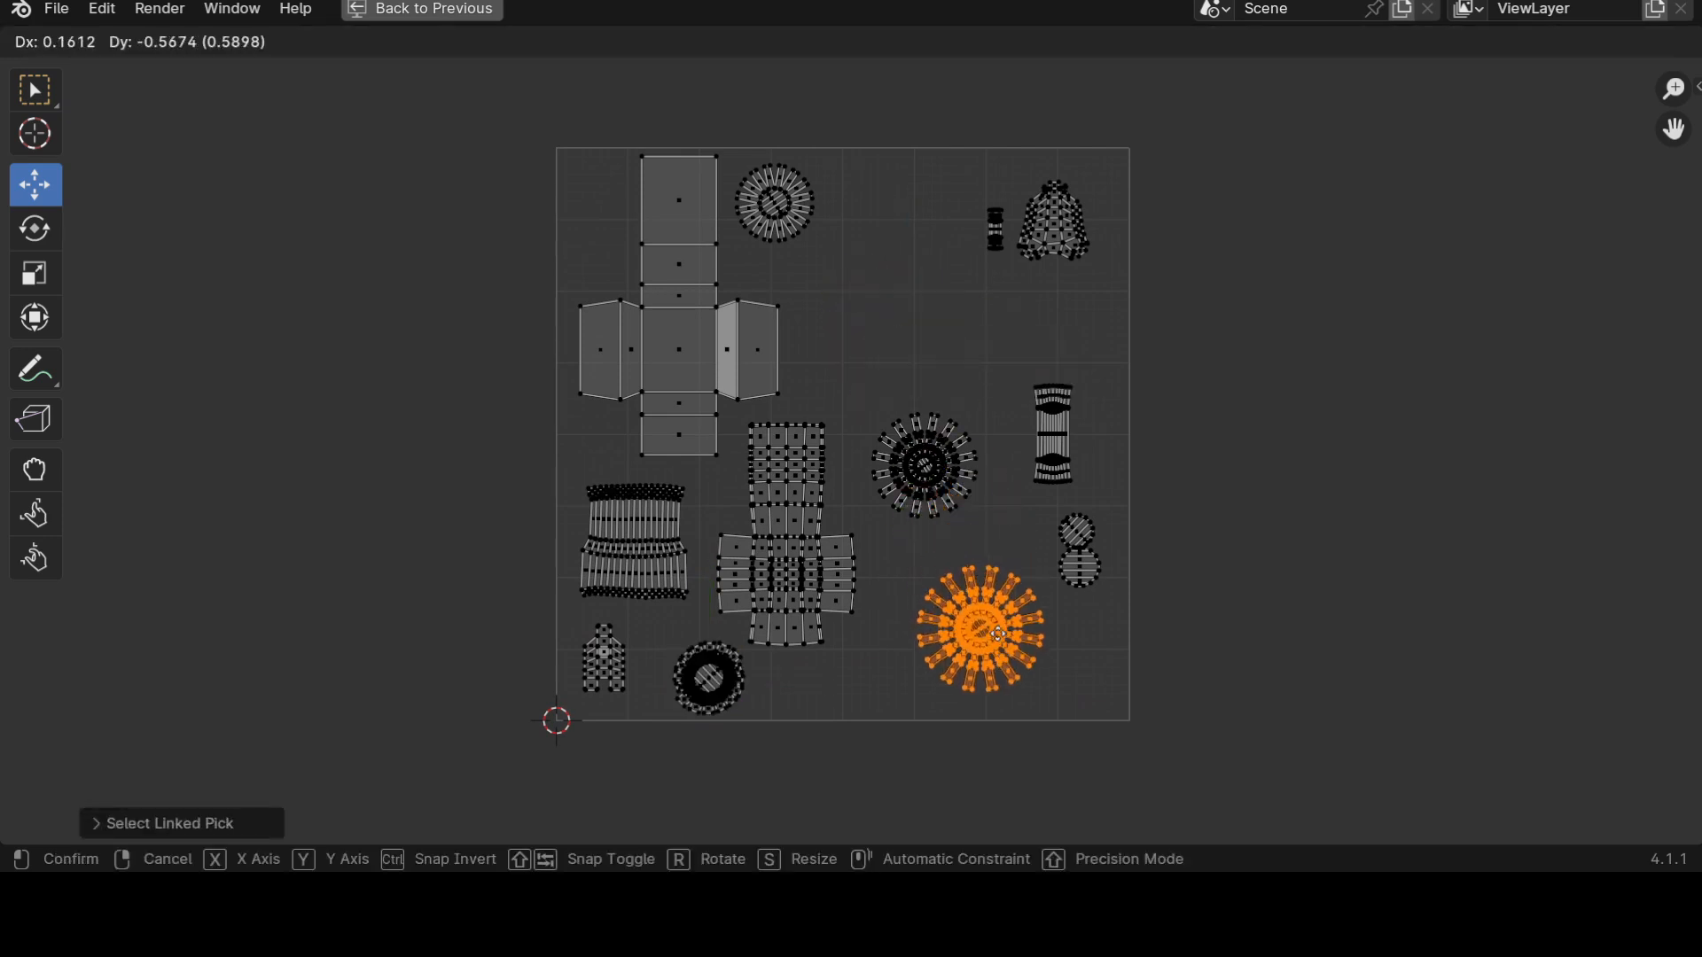
click(998, 634)
Select the smallest spoked radial island's linked geometry and move it away from the main body toward the small strip island along the top.
click(801, 209)
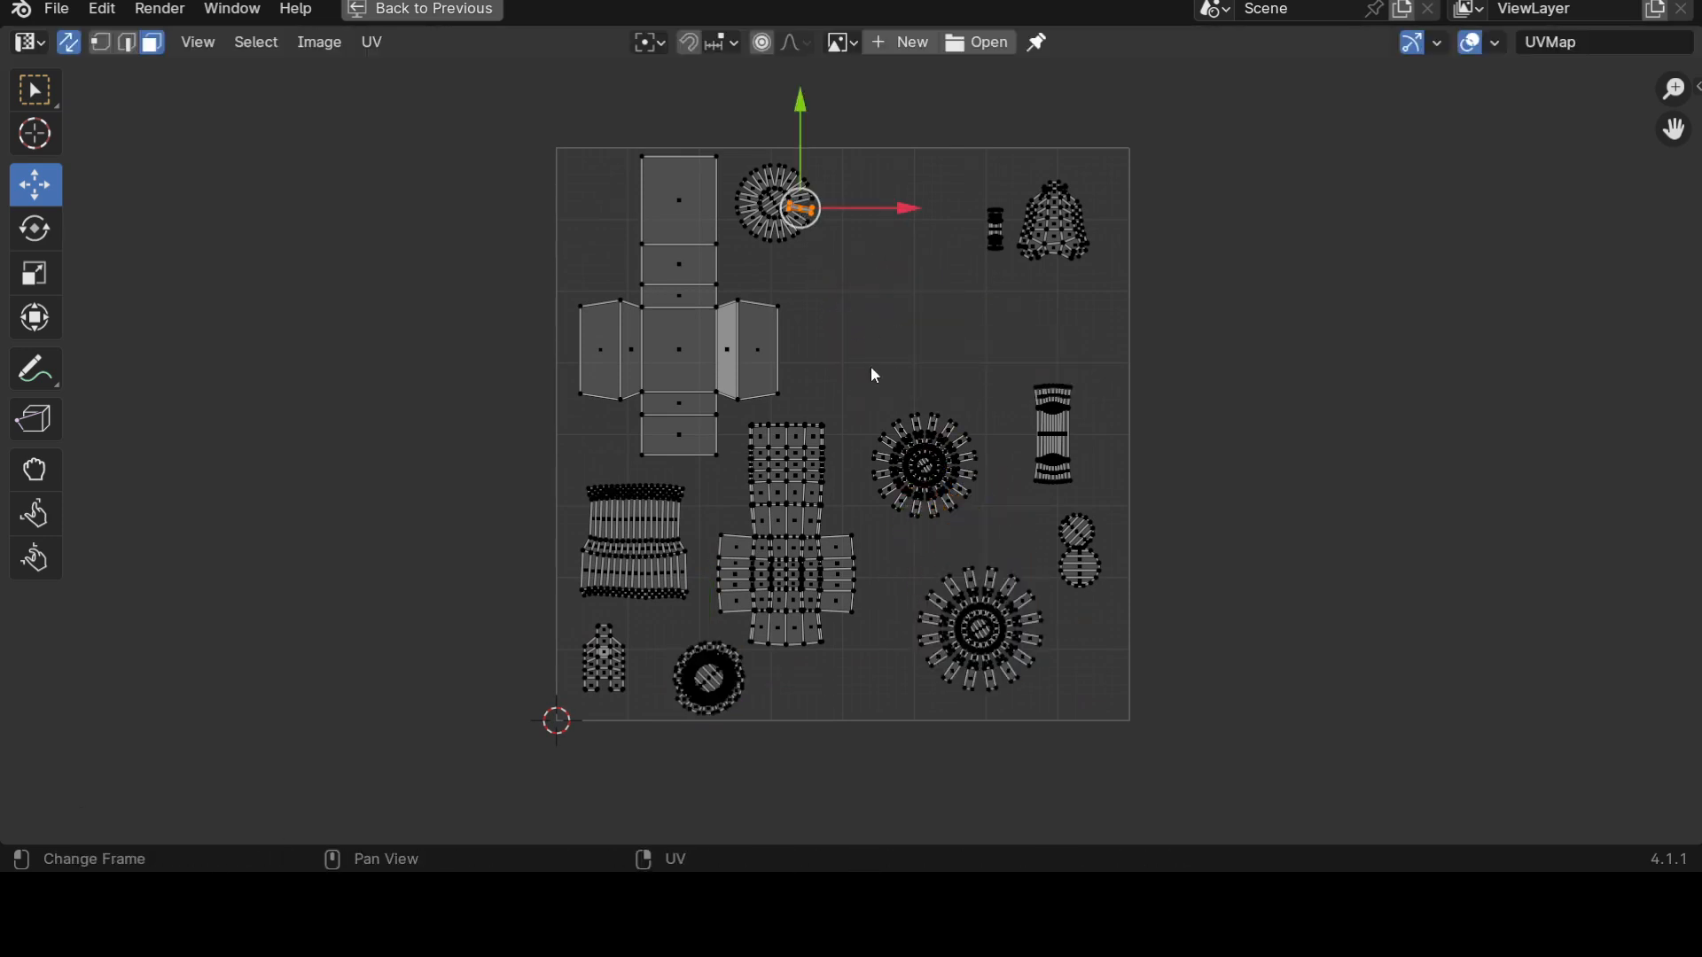
key(l)
click(797, 209)
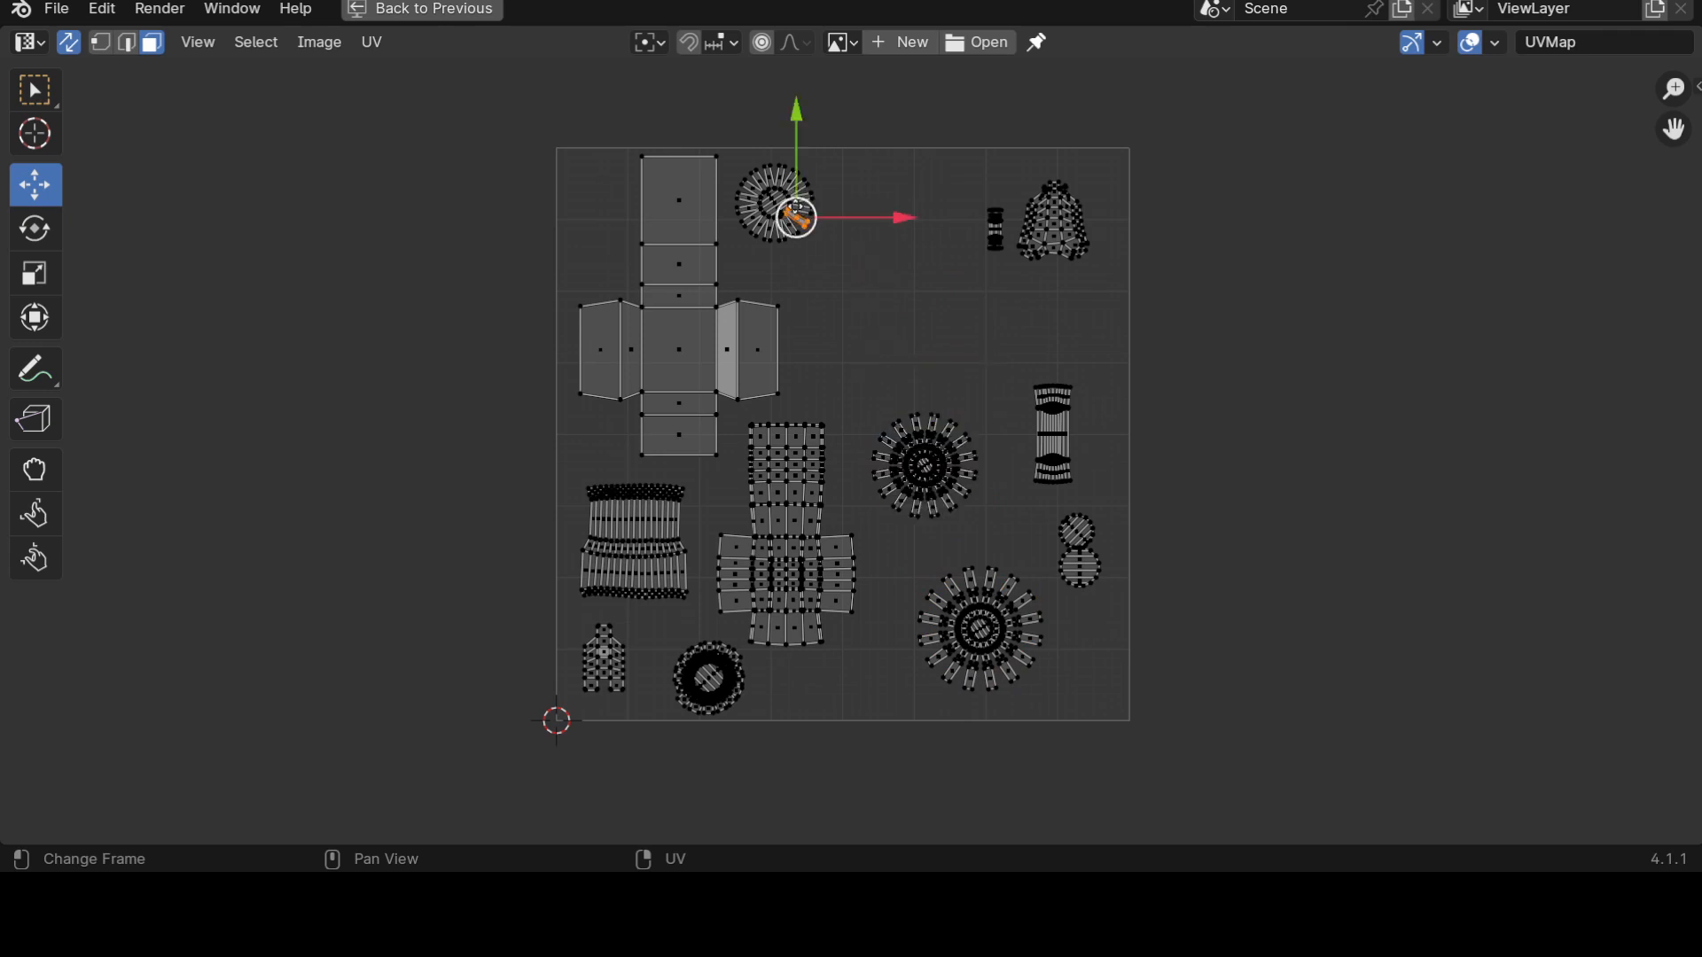
key(l)
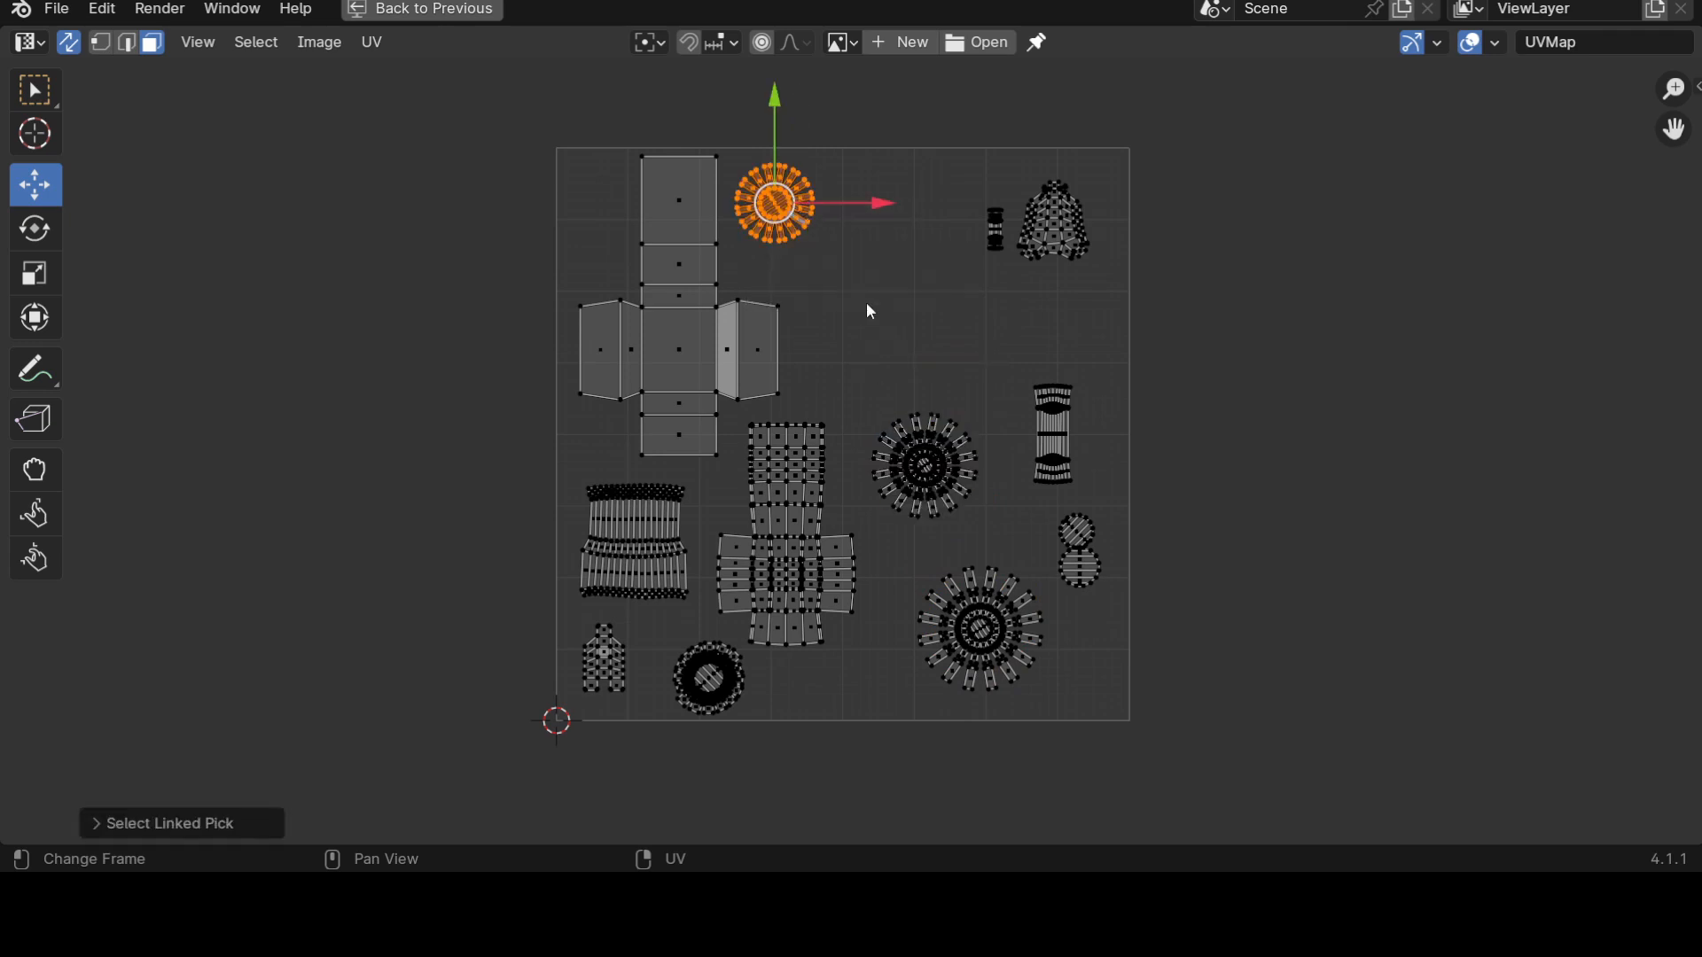
key(g)
click(998, 315)
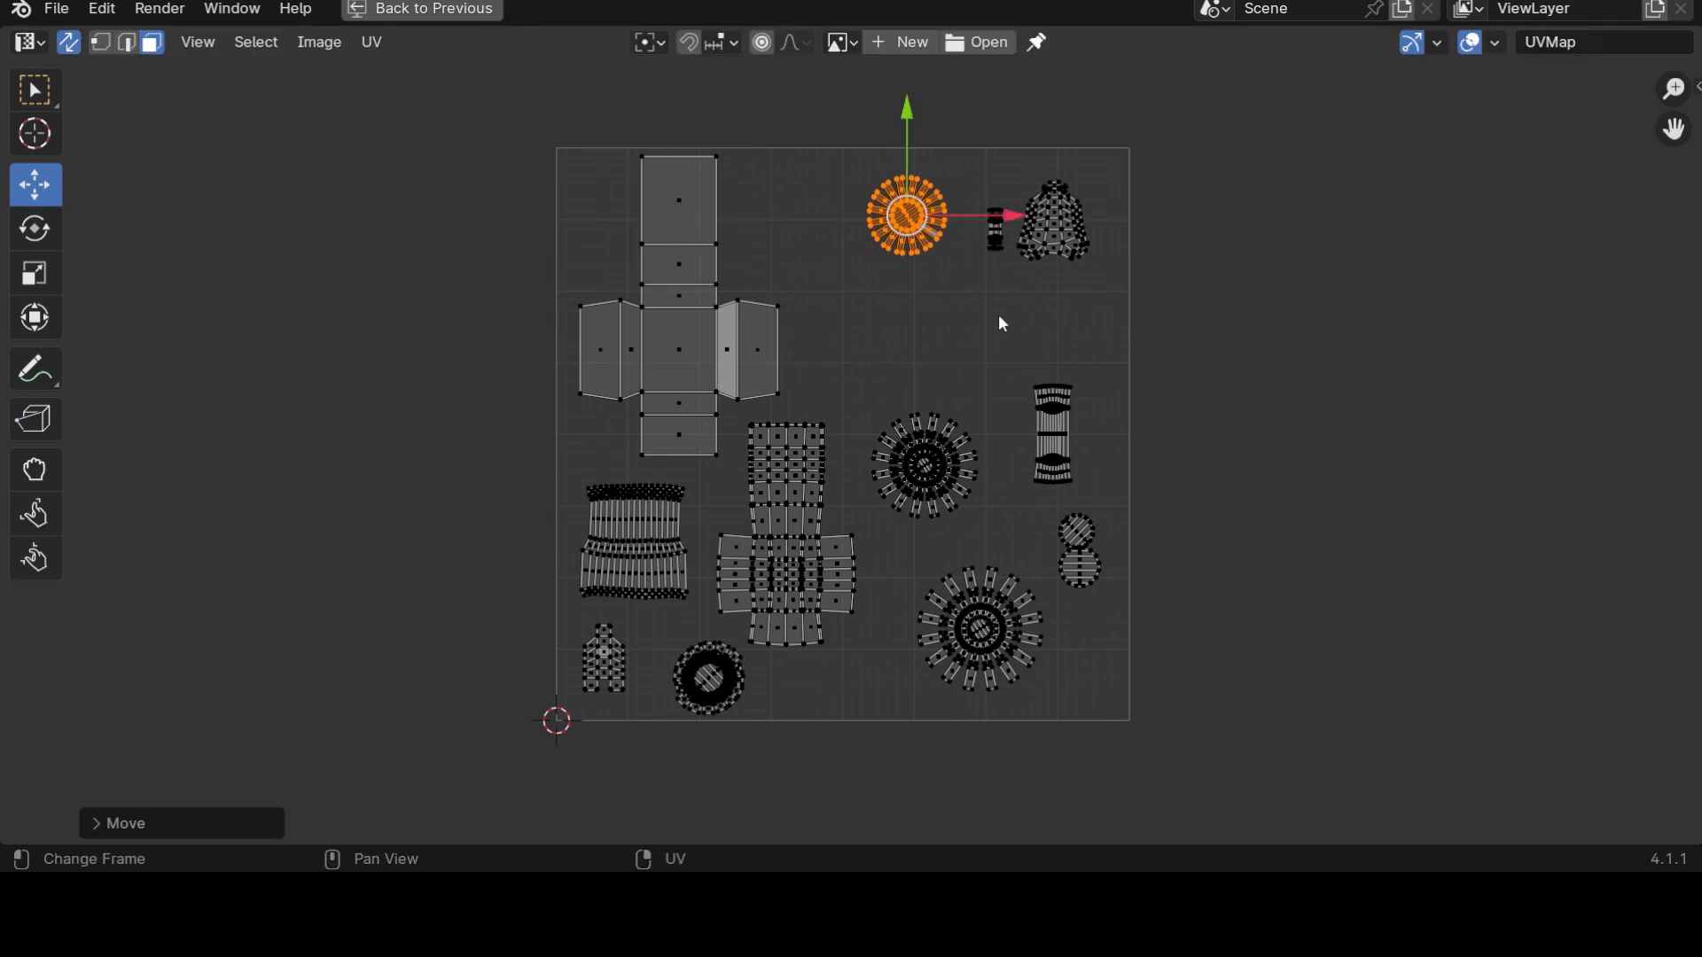
Select the medium spoked radial island, scale it up about 1.4 times, and move it up below the smallest radial island.
click(740, 323)
key(l)
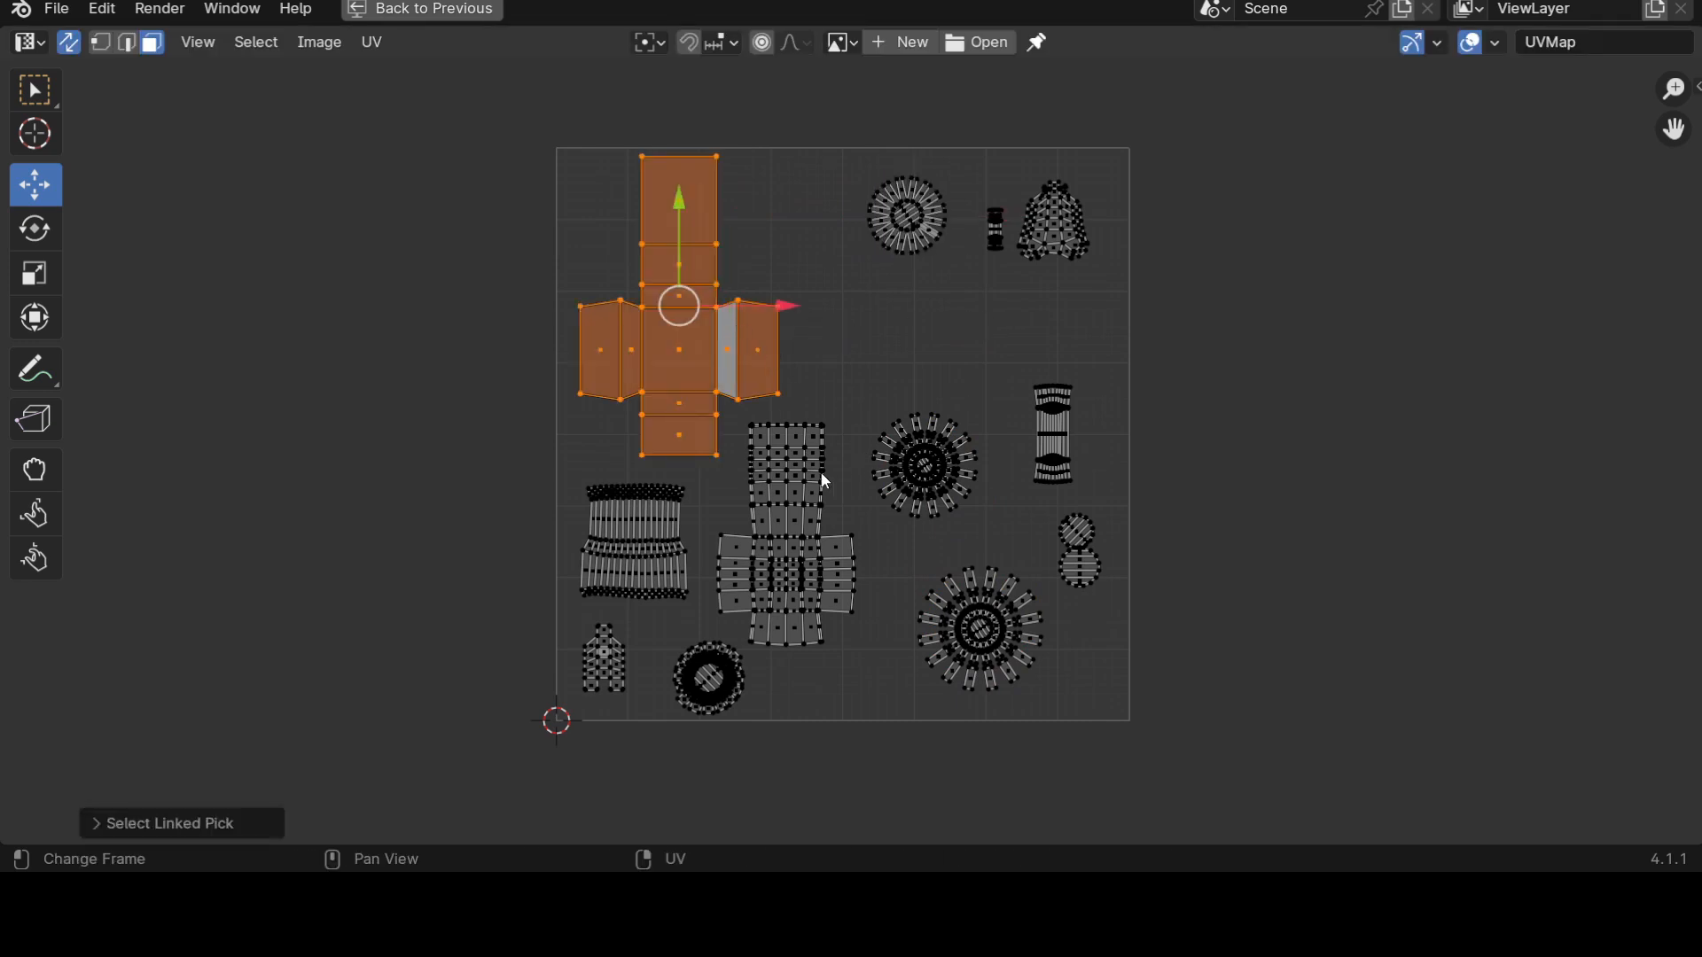
click(916, 470)
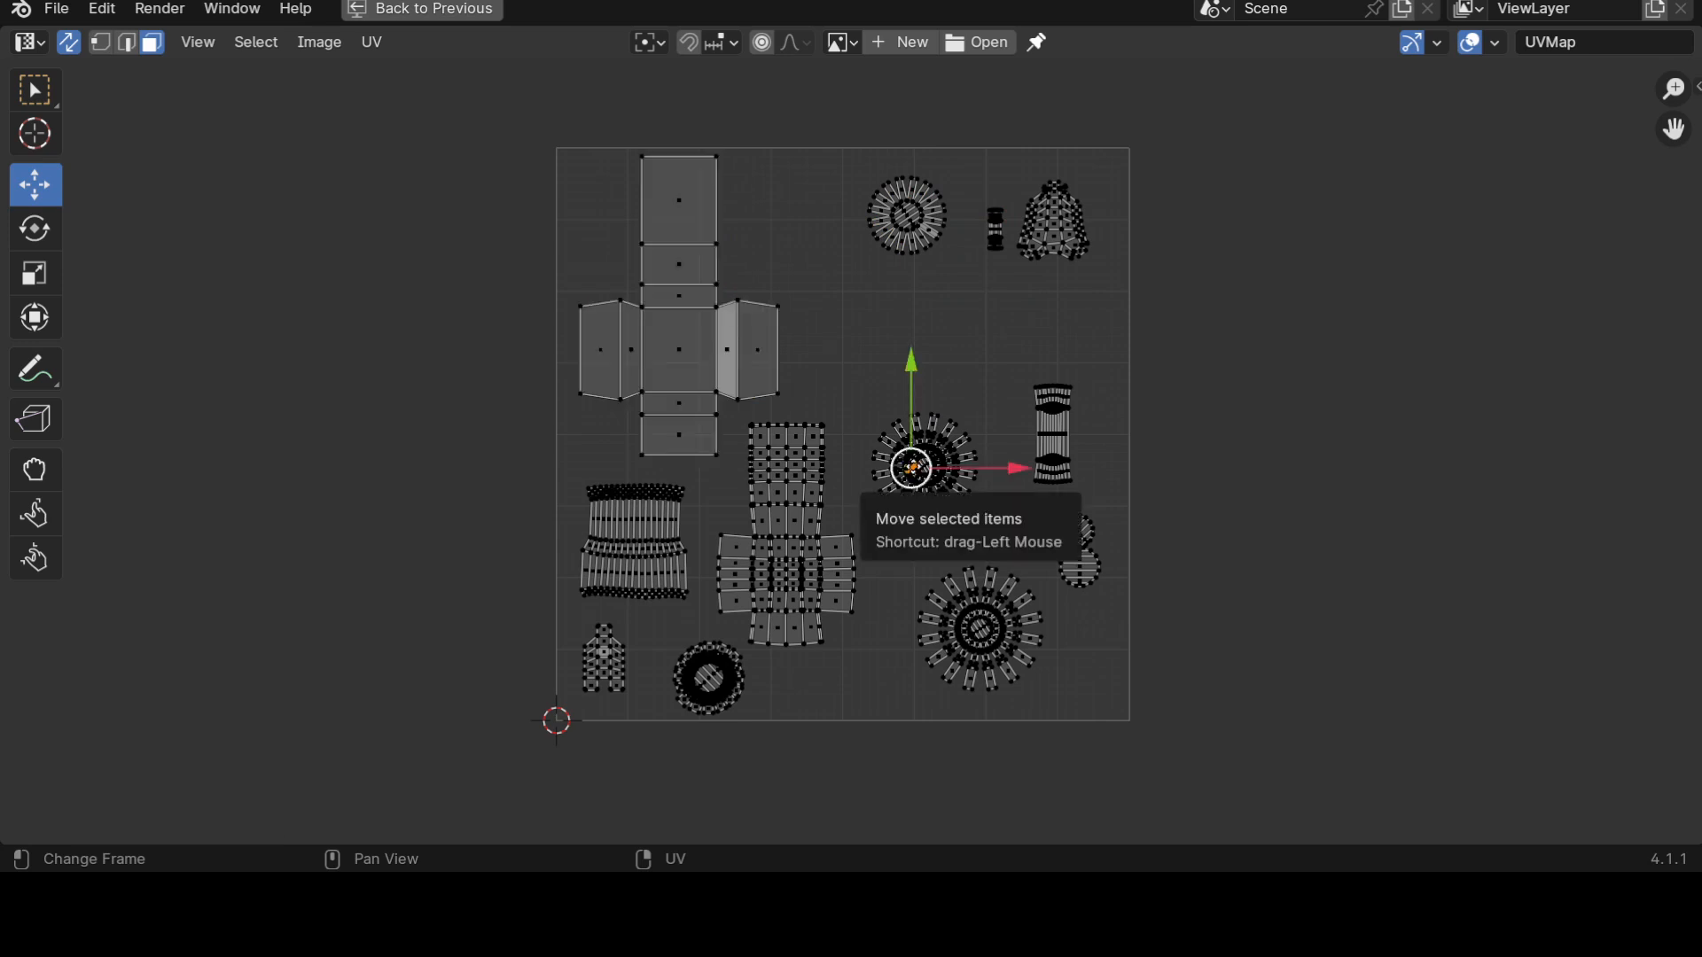
key(l)
key(s)
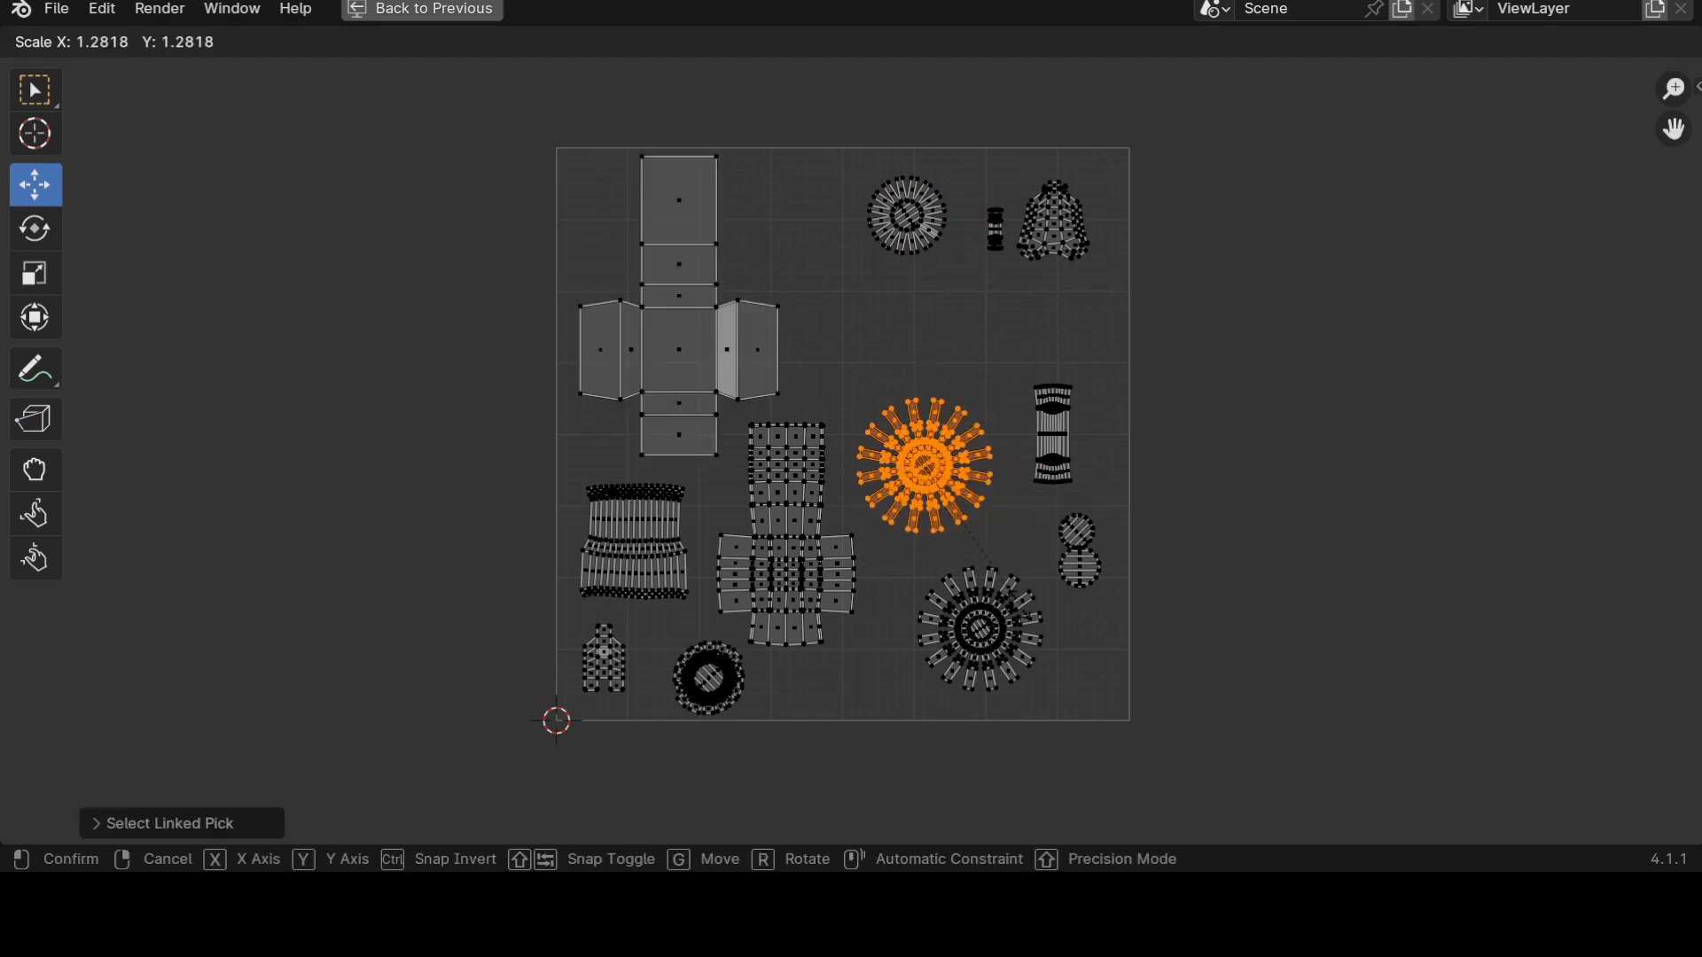
click(1039, 627)
key(g)
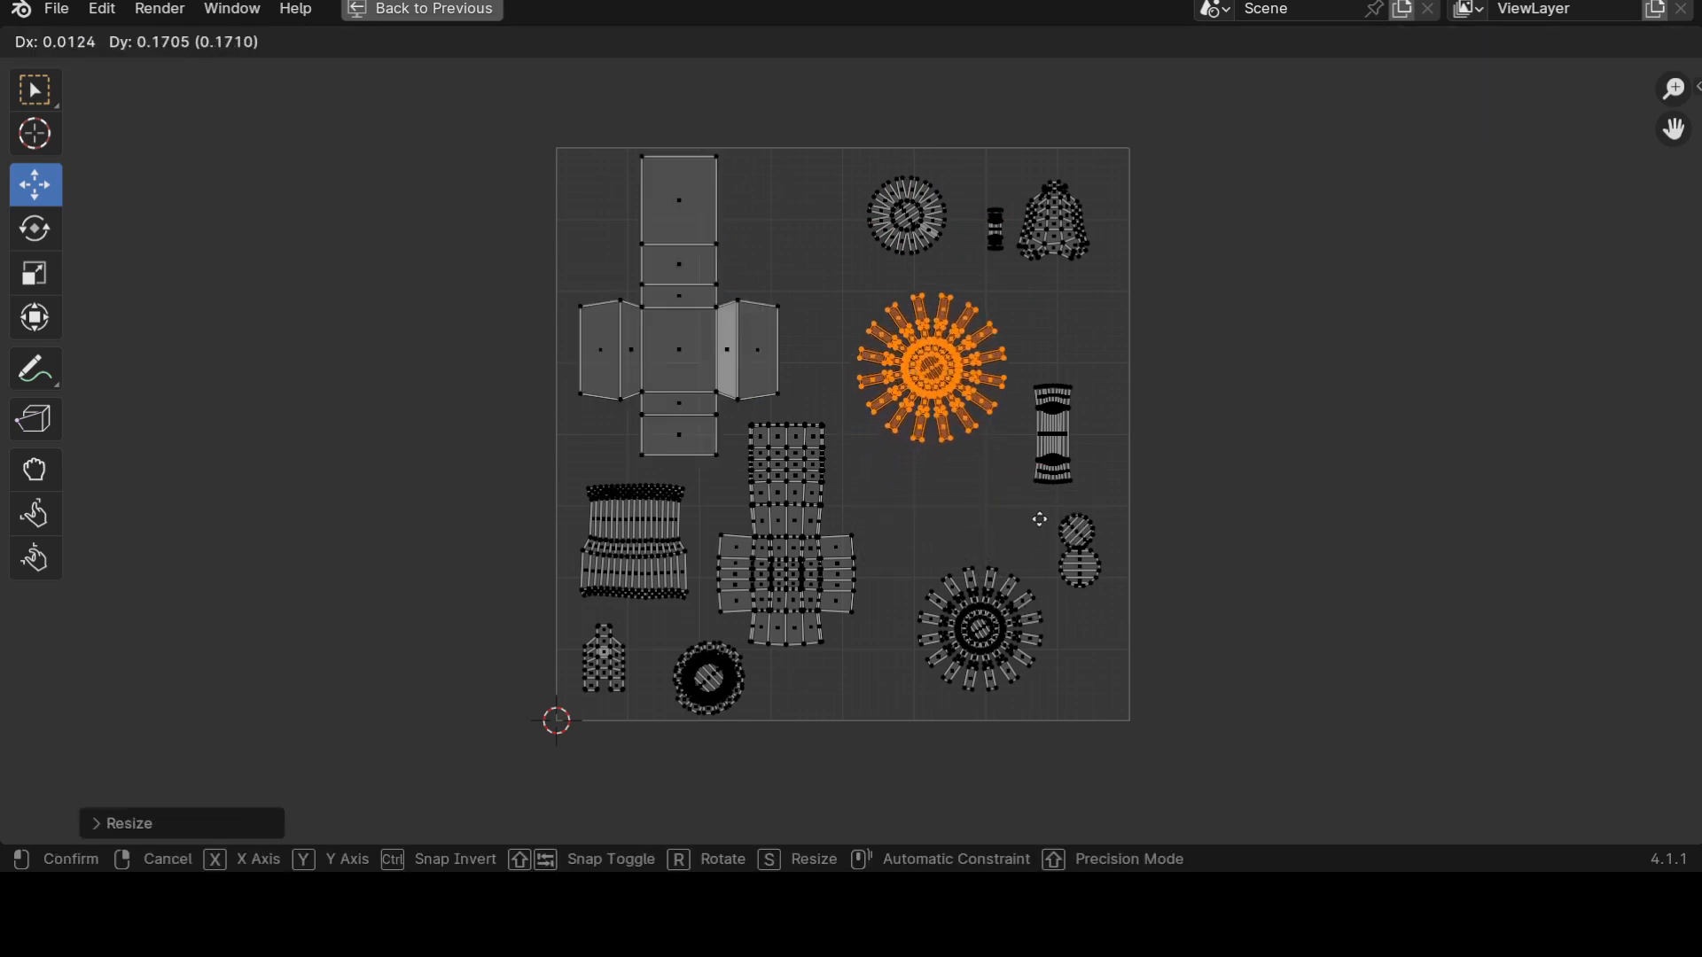
click(1047, 528)
Select the turret block's cross-shaped island, scale it up about 1.2 times, and move it toward the lower-right spoked island.
click(824, 542)
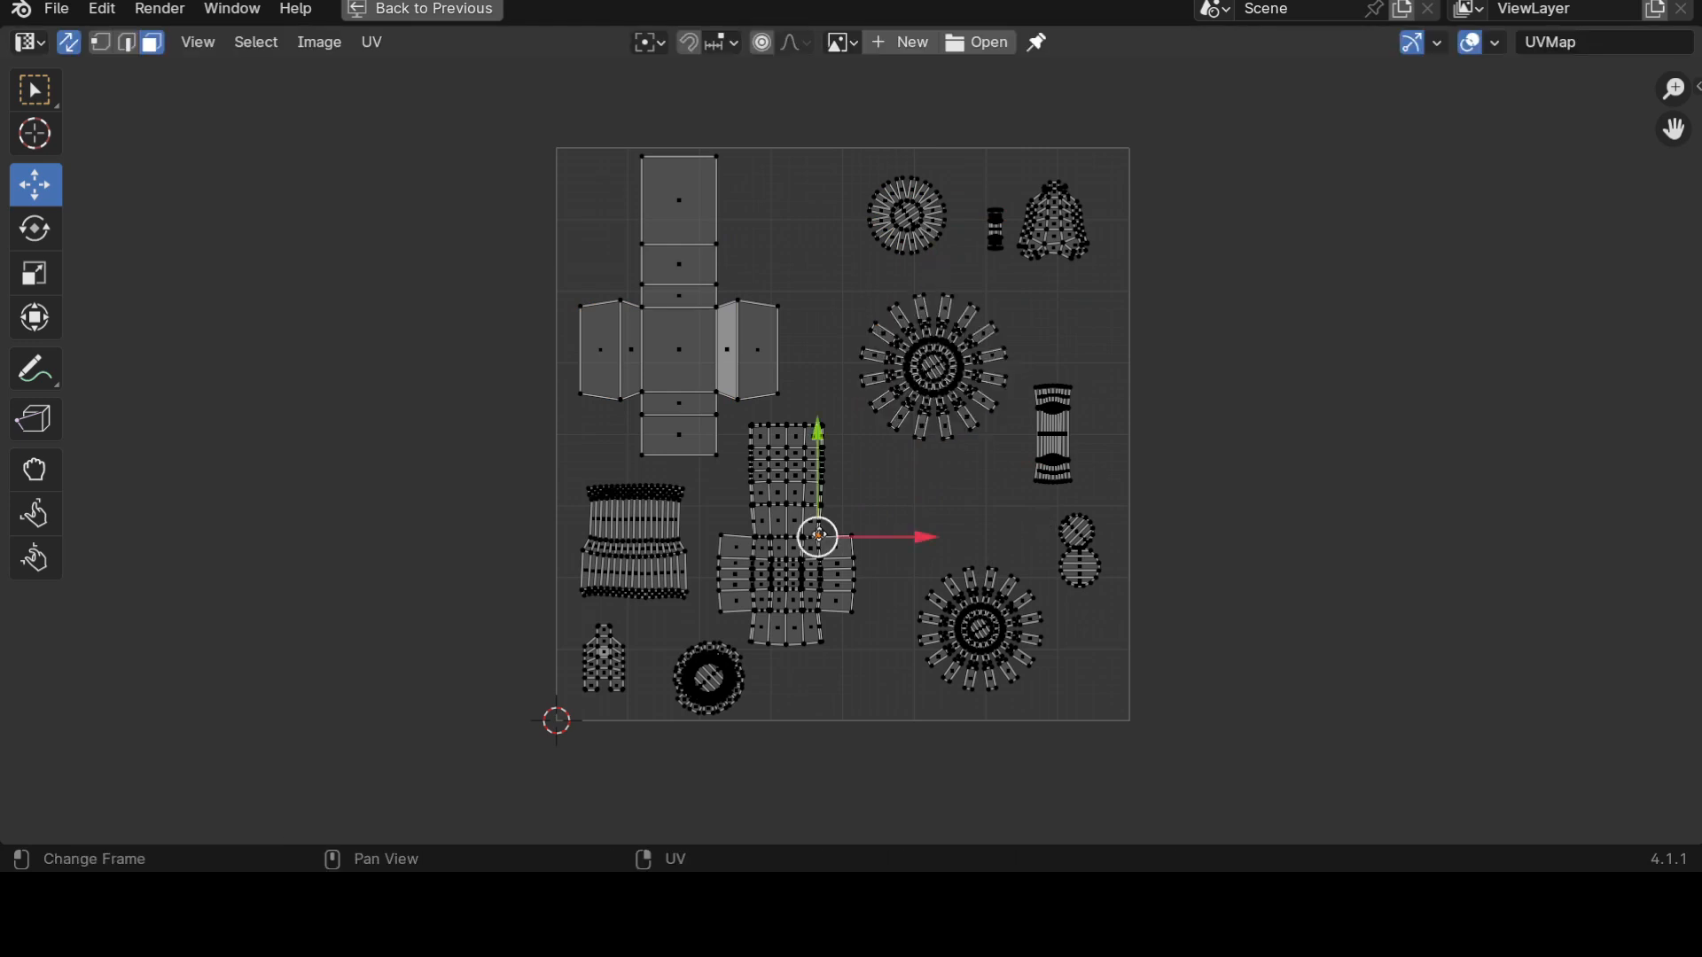
key(l)
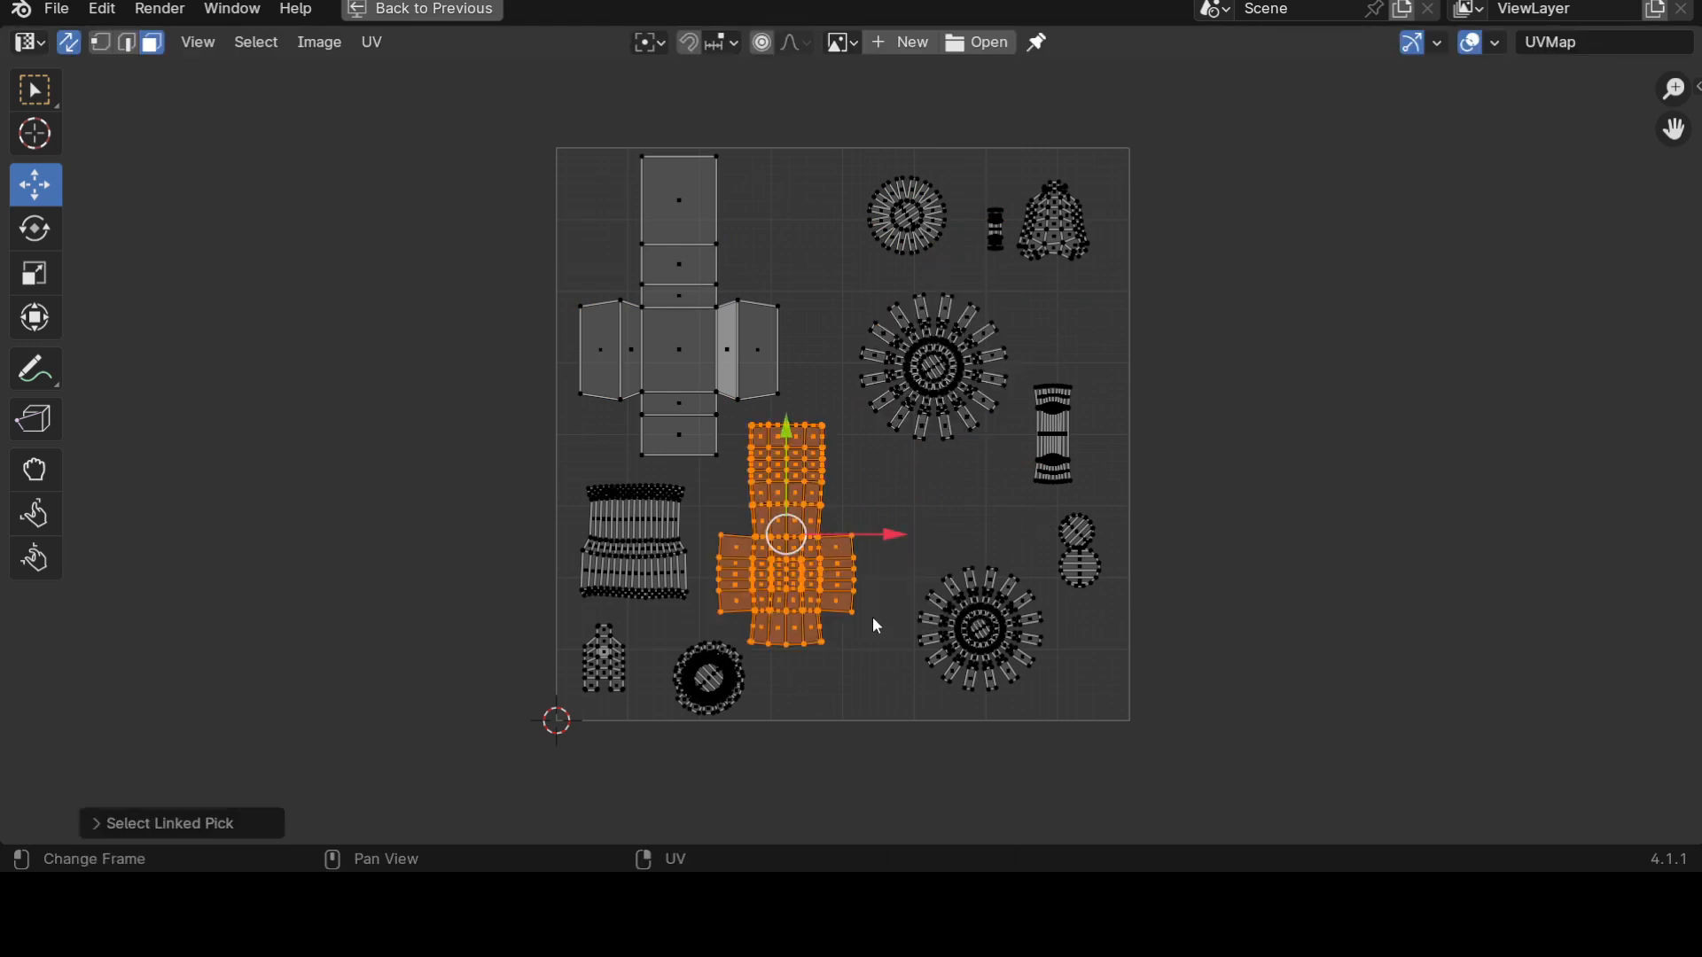
key(s)
click(910, 629)
key(g)
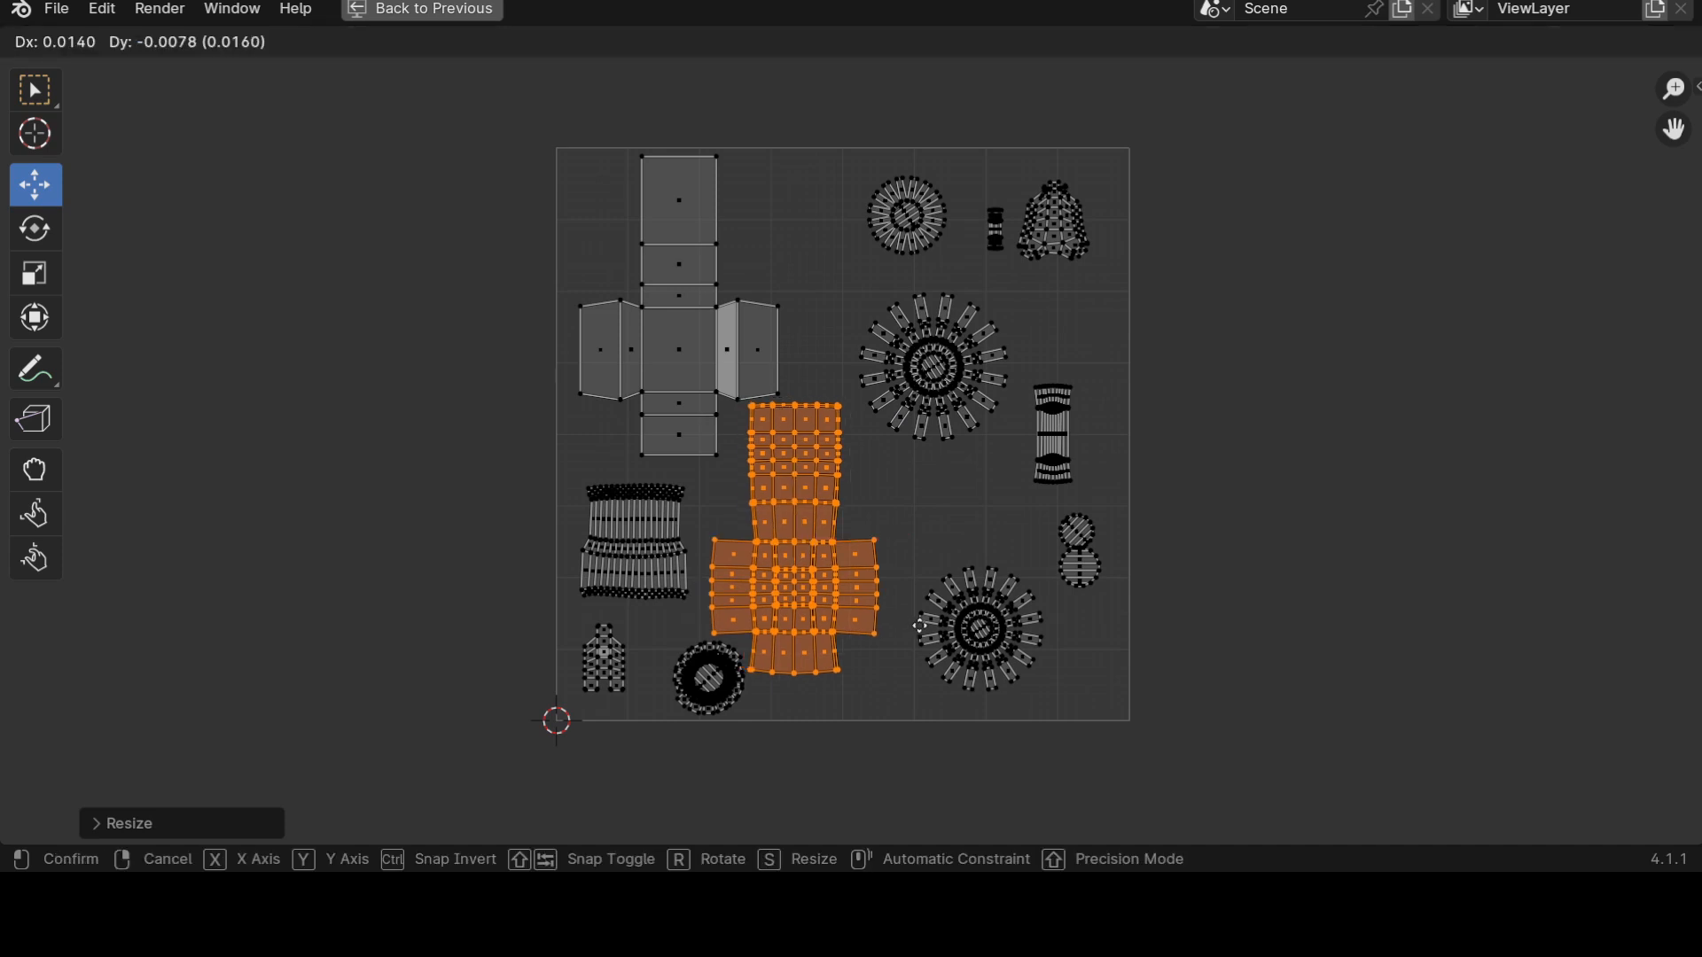
click(918, 700)
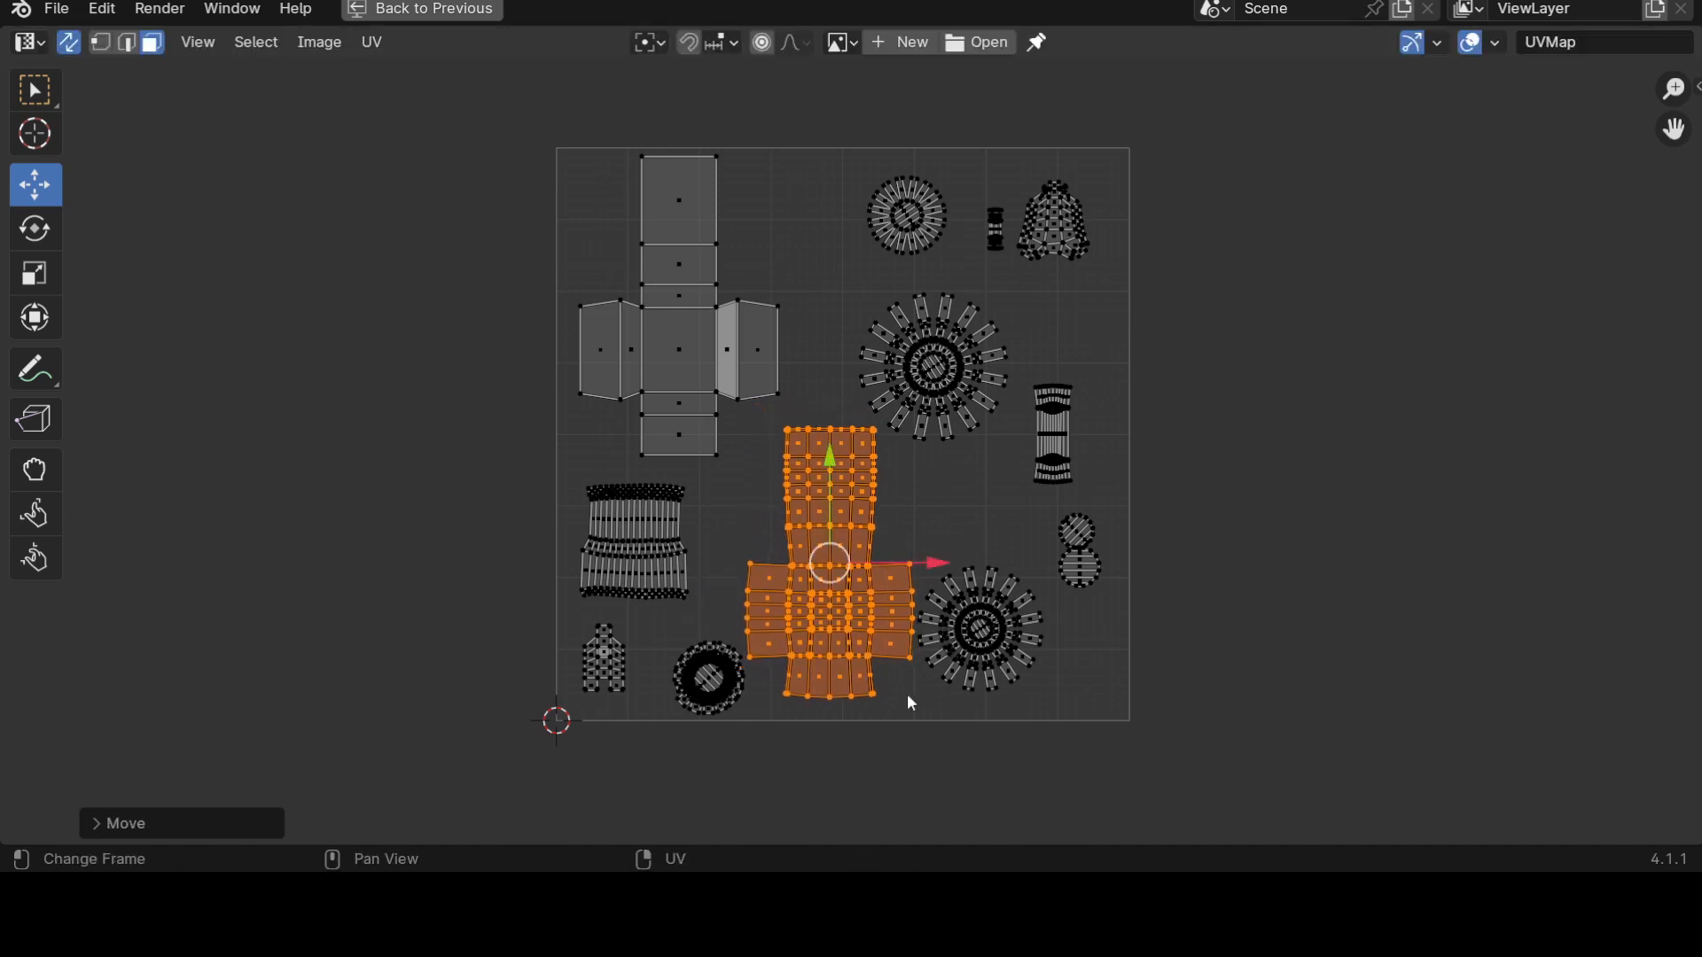
Scale the turret block's cross-shaped island down along Y to about 0.8.
key(s)
key(y)
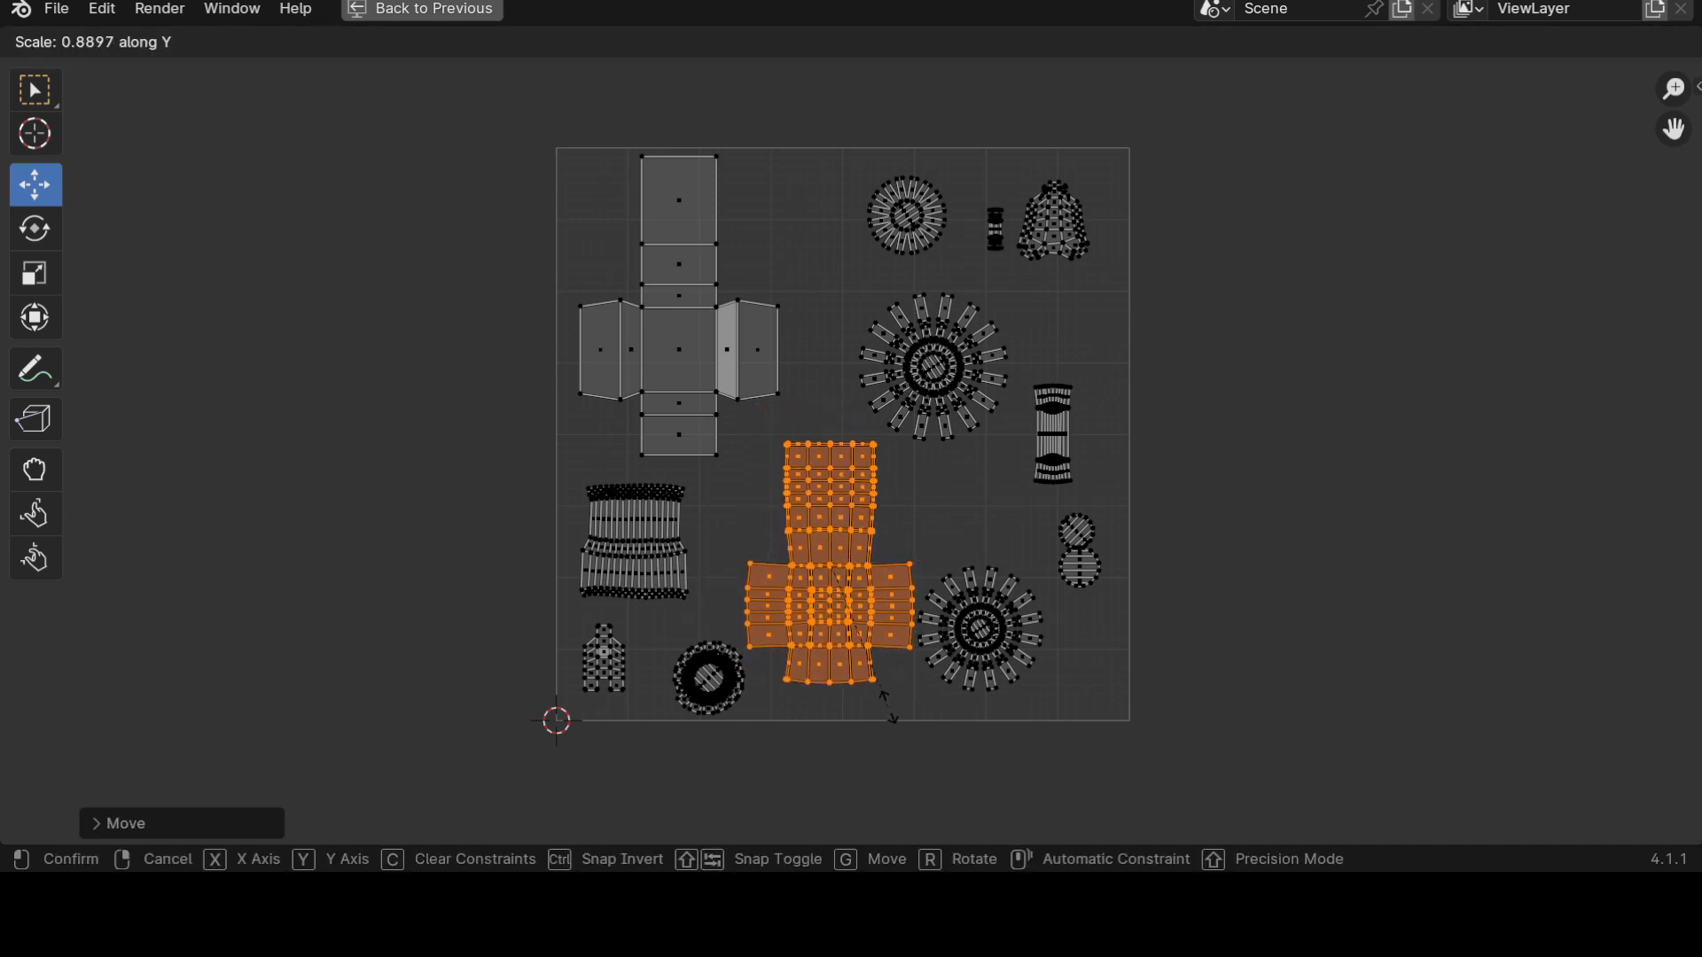
click(890, 690)
Select the spoked radial island beside the turret block's island and move it toward the UV square's lower-right corner.
click(1017, 620)
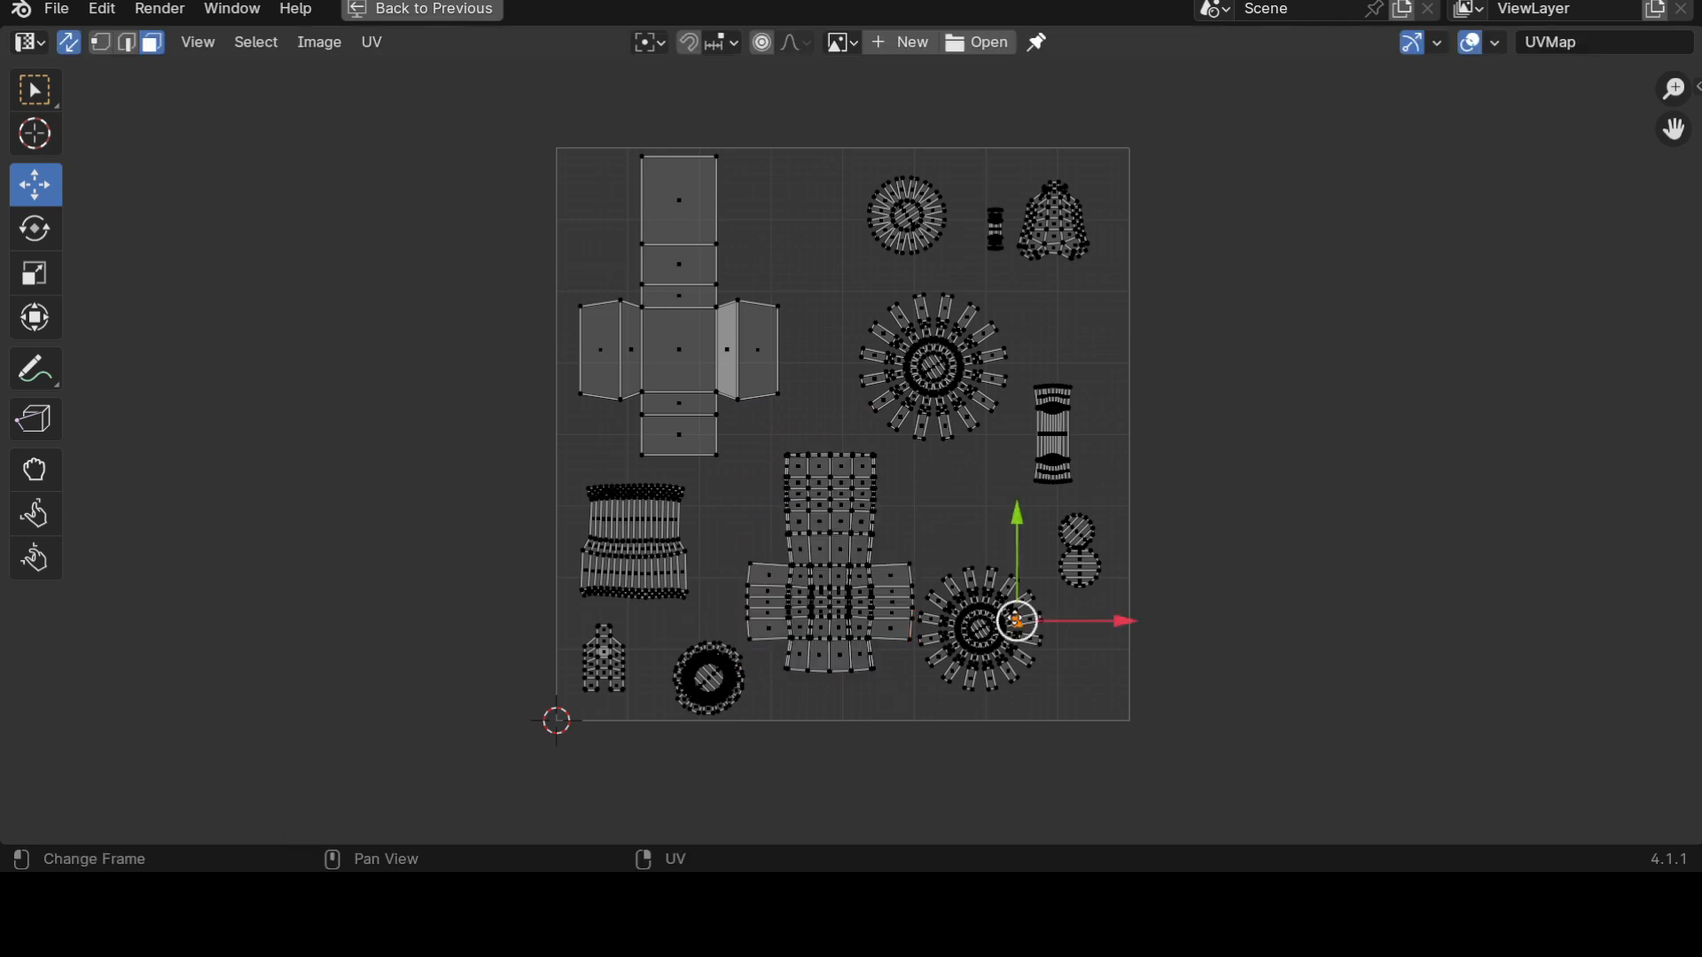
key(l)
key(g)
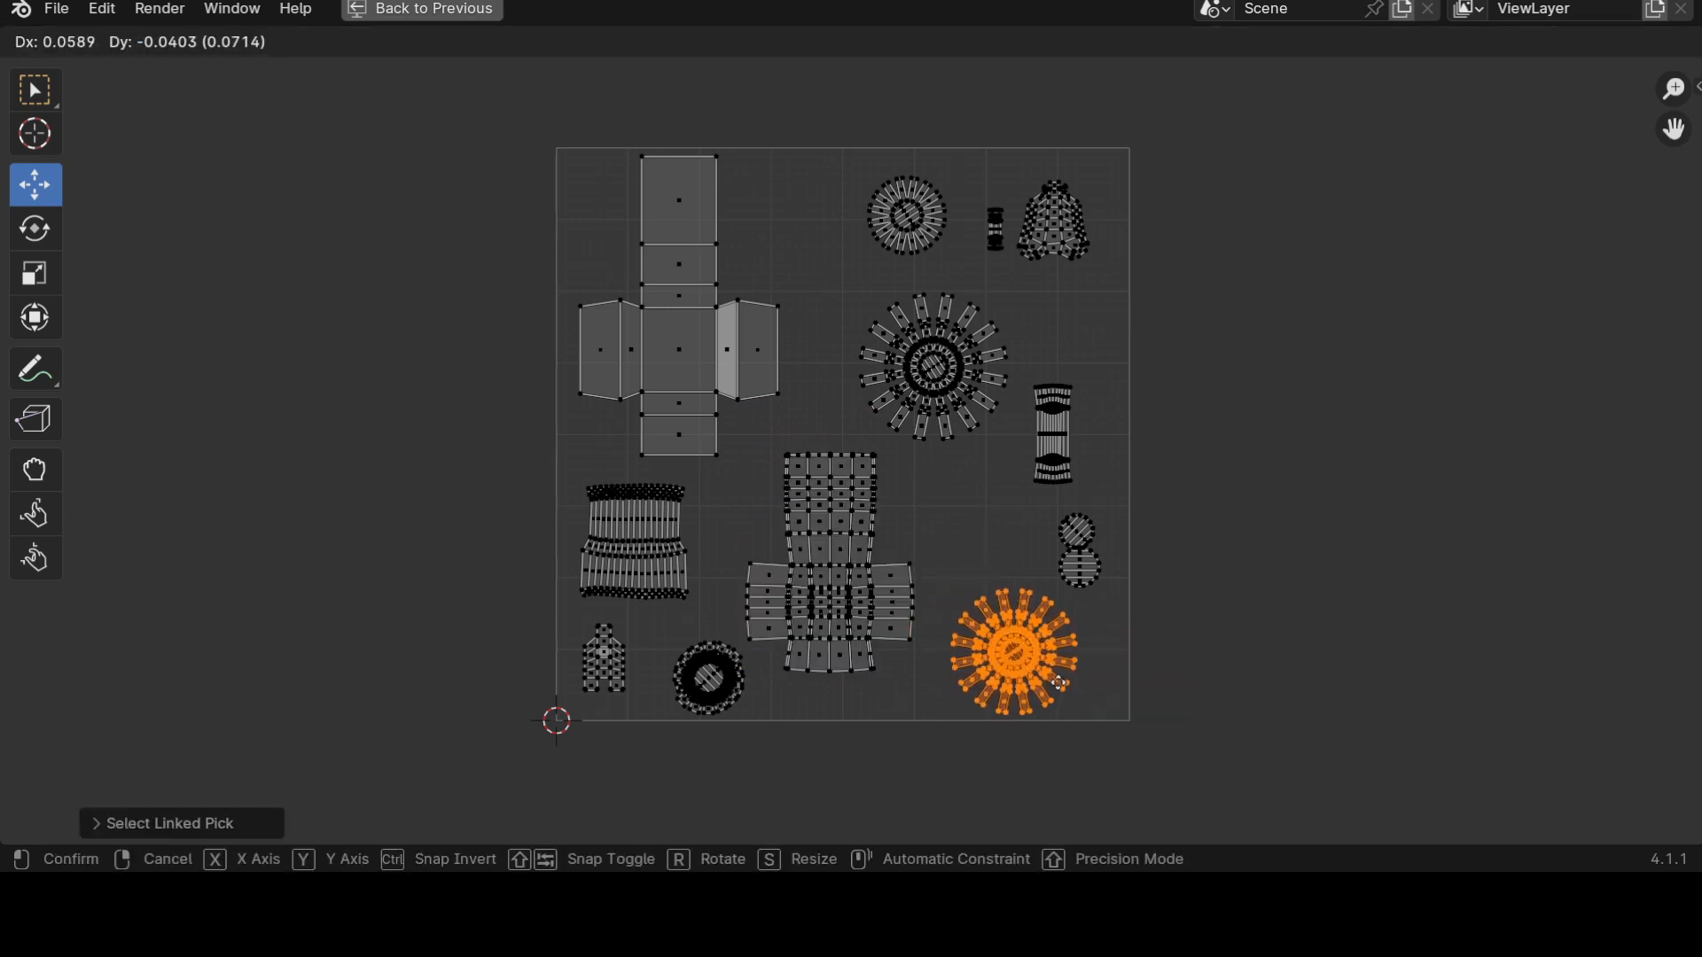
click(1059, 681)
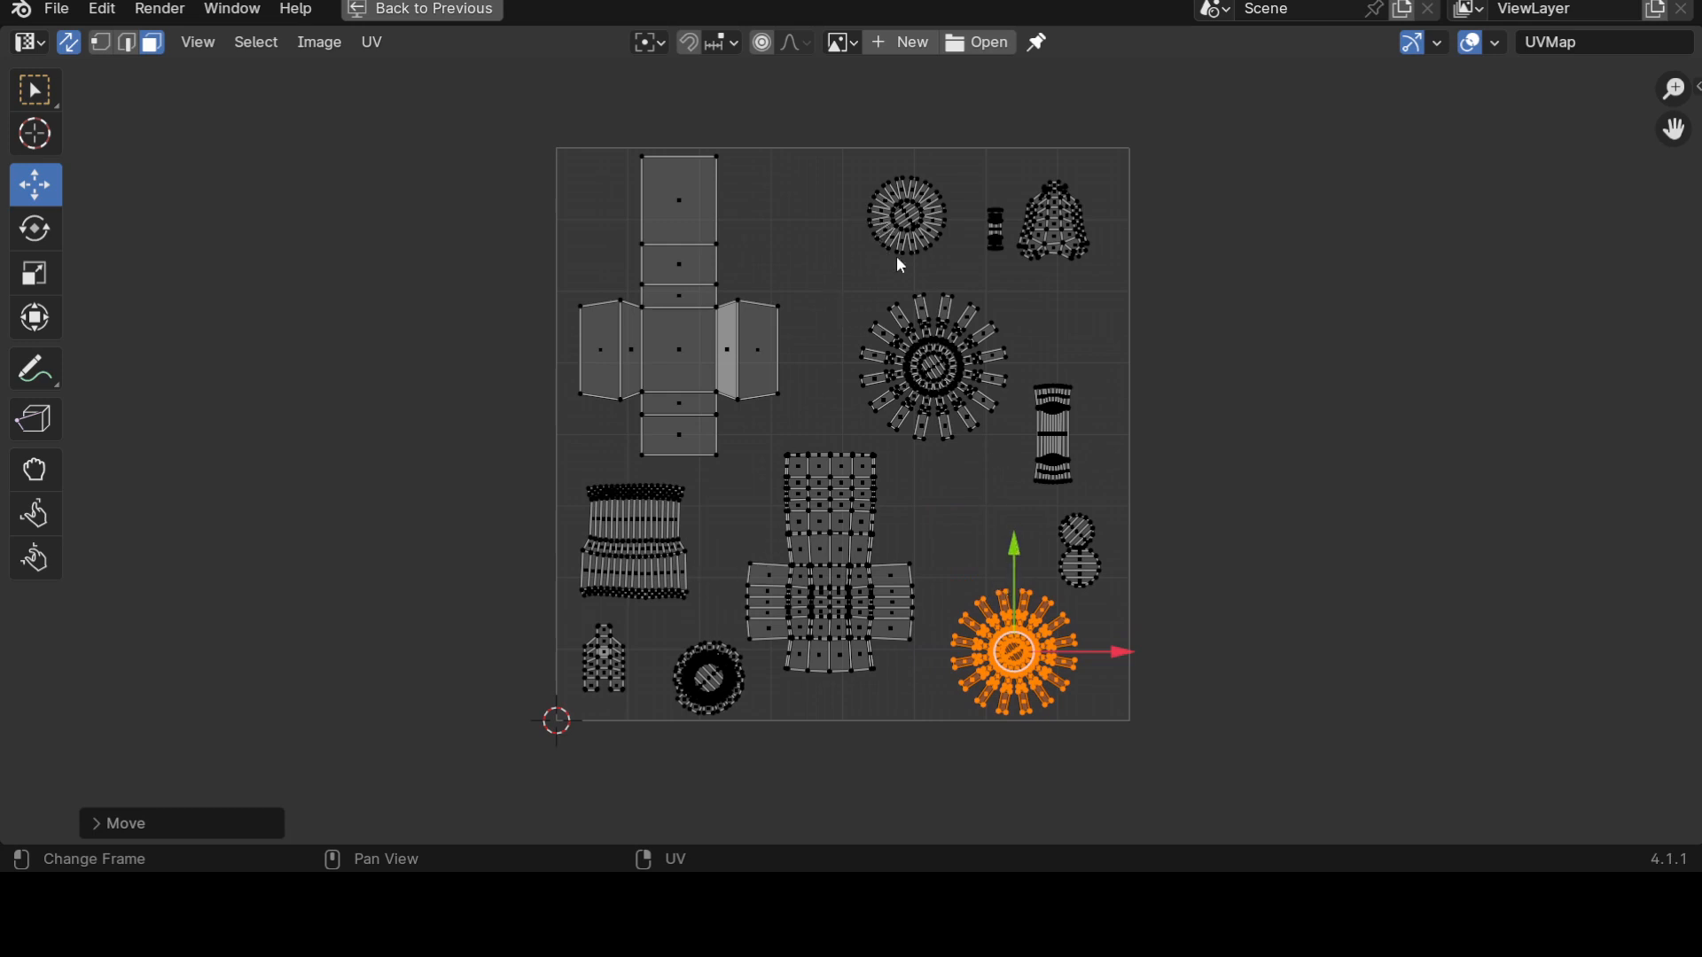
Select the bell-shaped island in the upper right and move it between the main body's island and the smallest radial island.
click(1013, 242)
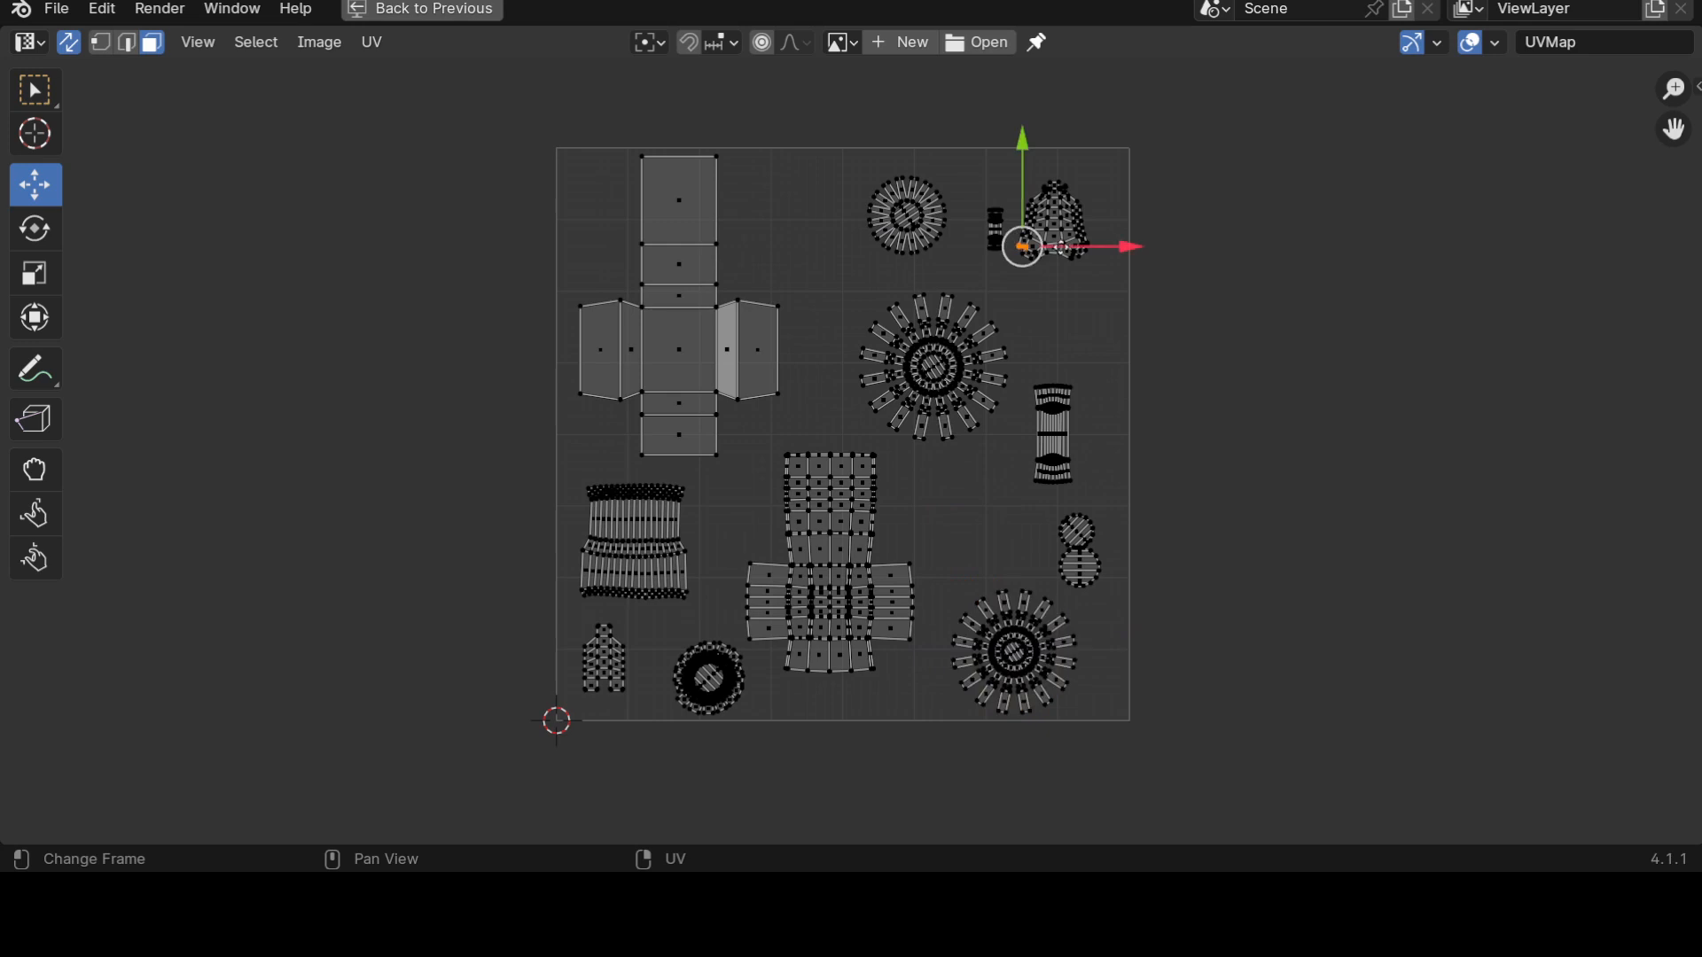
key(l)
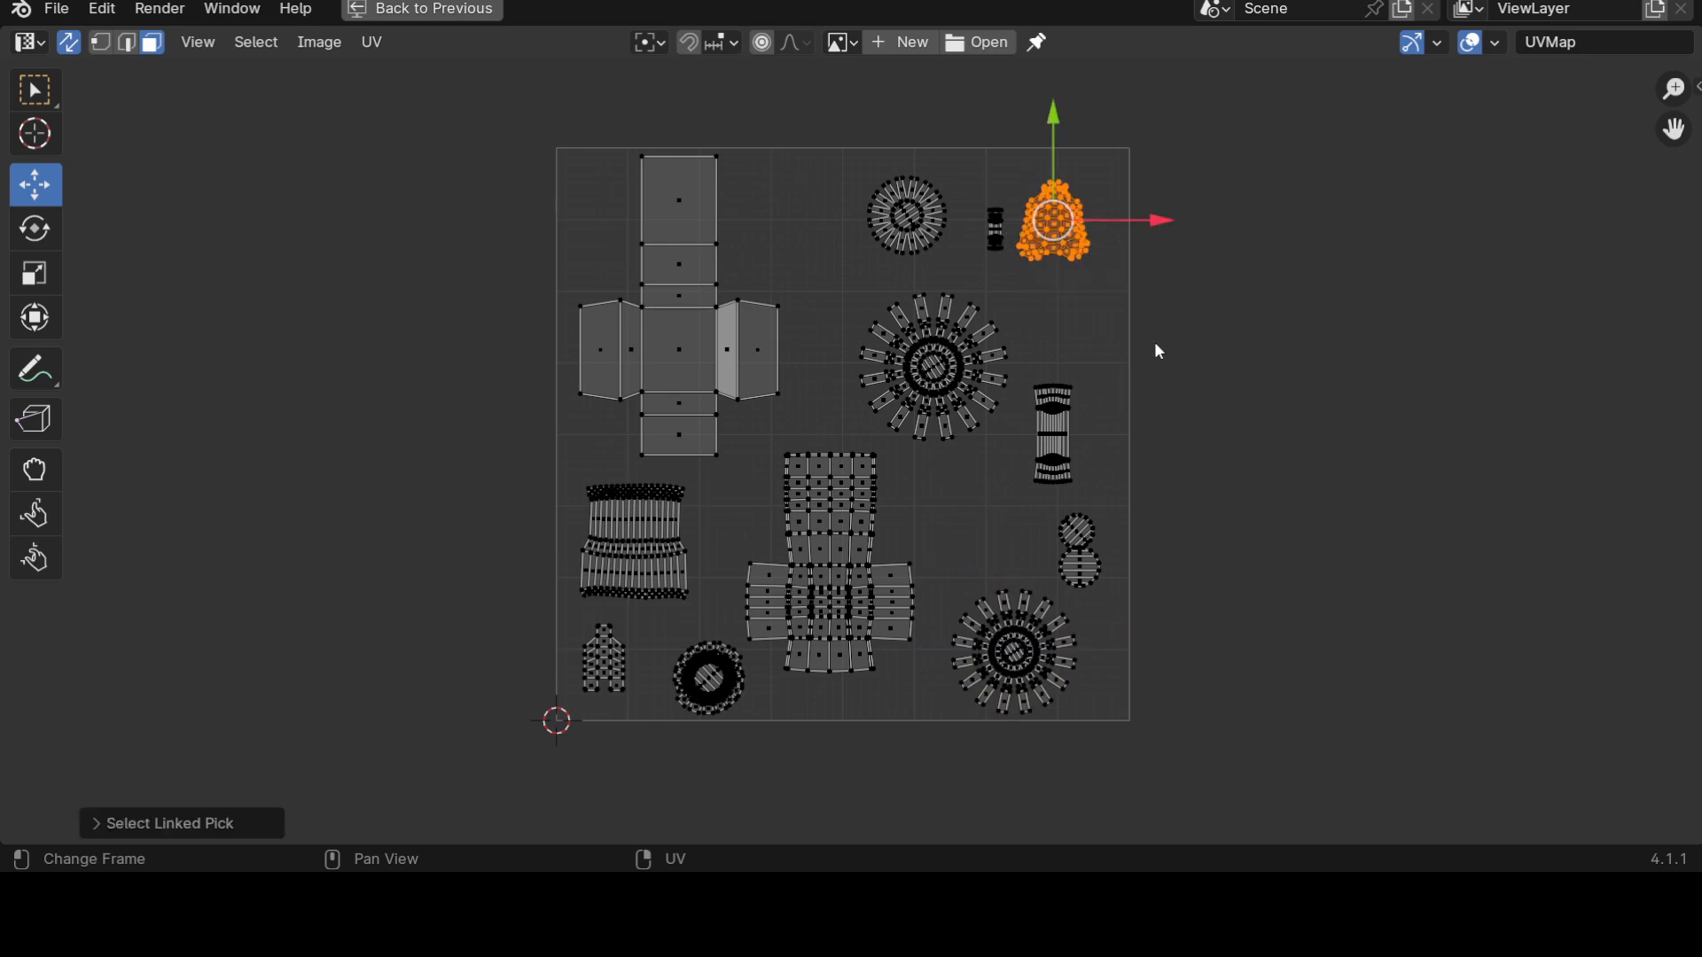
key(g)
click(906, 336)
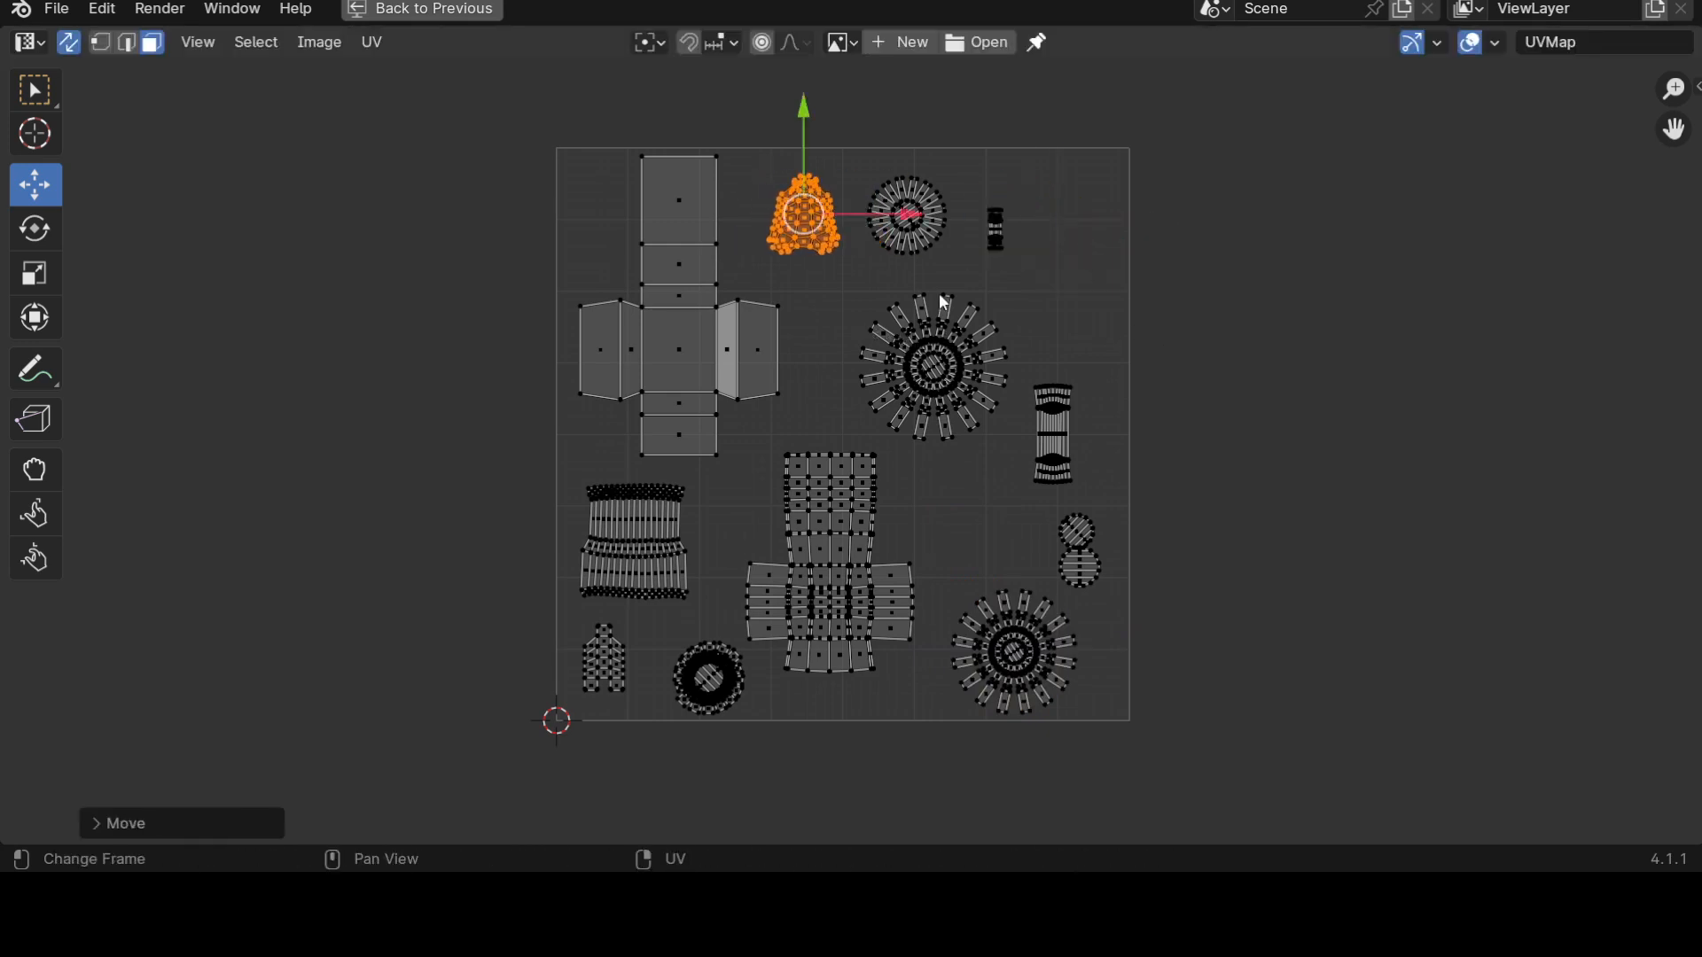
Select the small strip island along the top, move it to the UV square's upper-right corner, and scale it up about 2.7 times.
click(993, 252)
key(l)
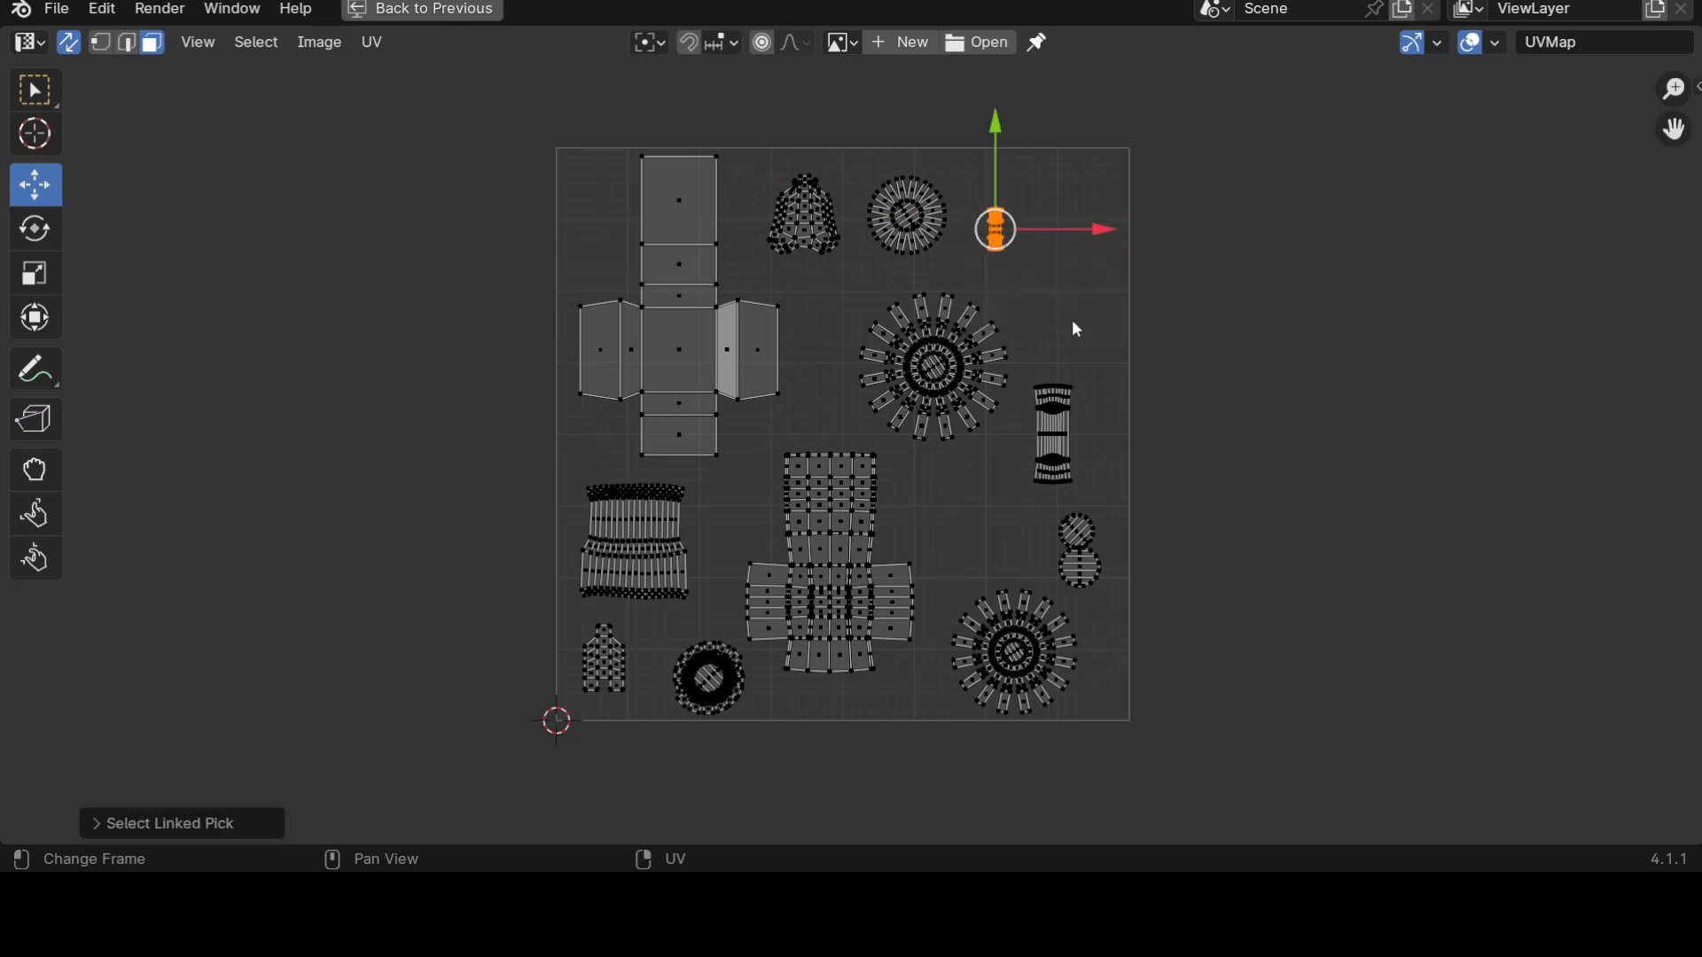
key(g)
click(1148, 303)
key(s)
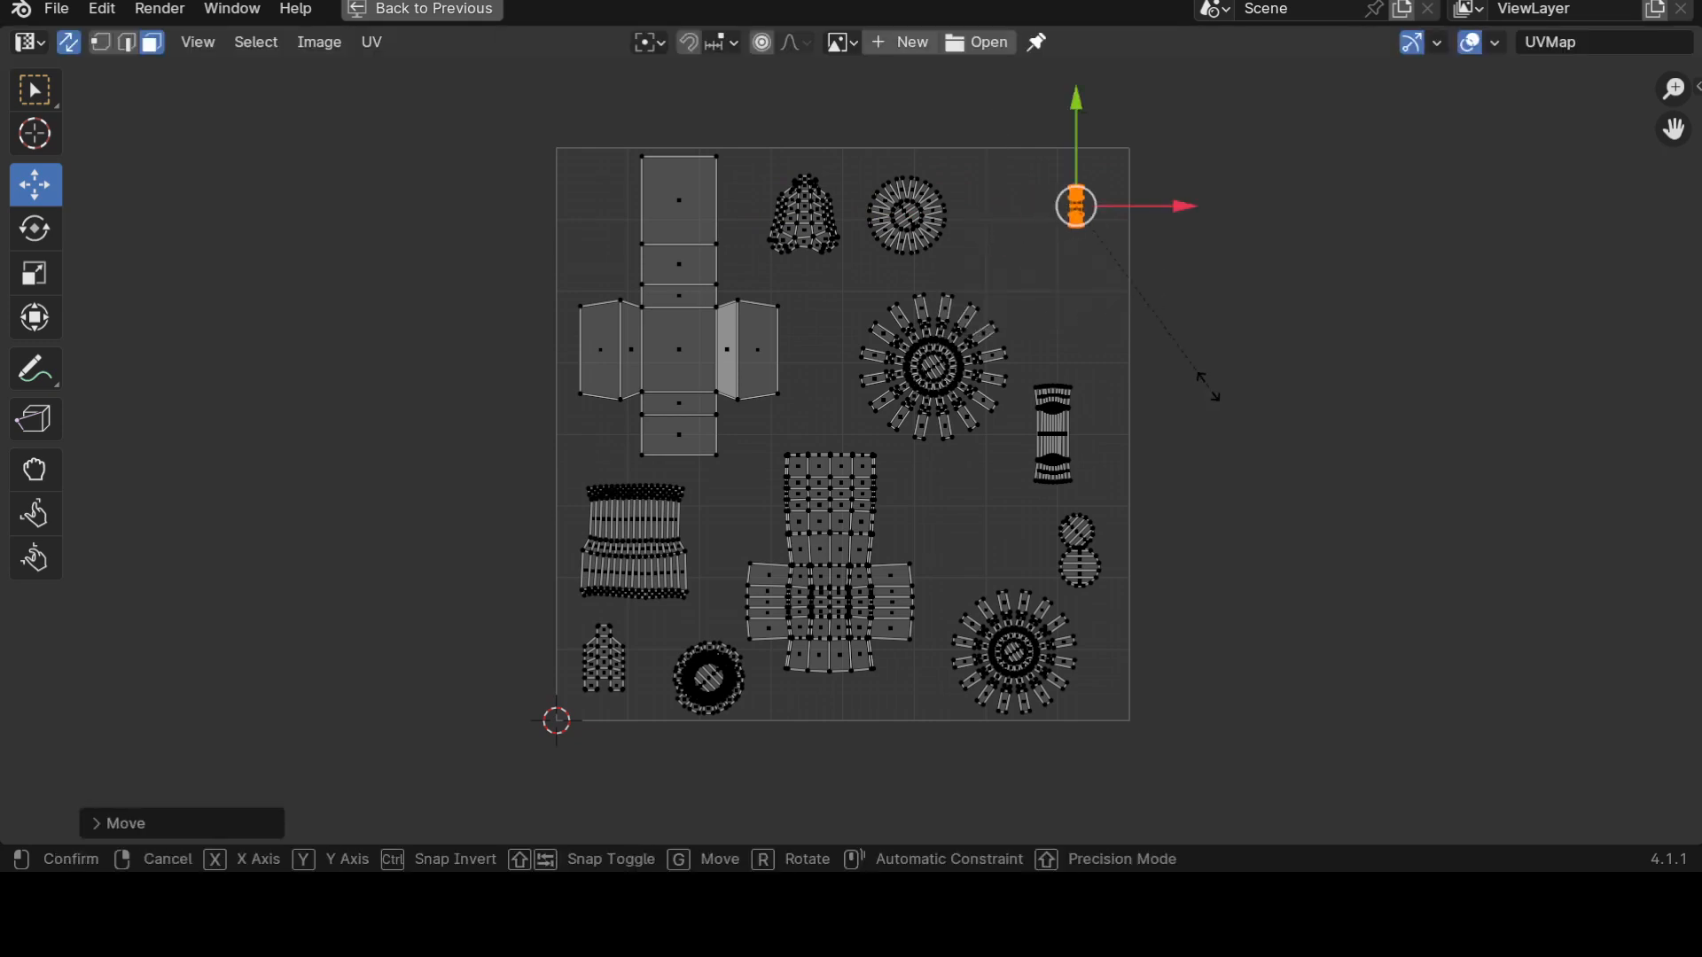
click(1398, 474)
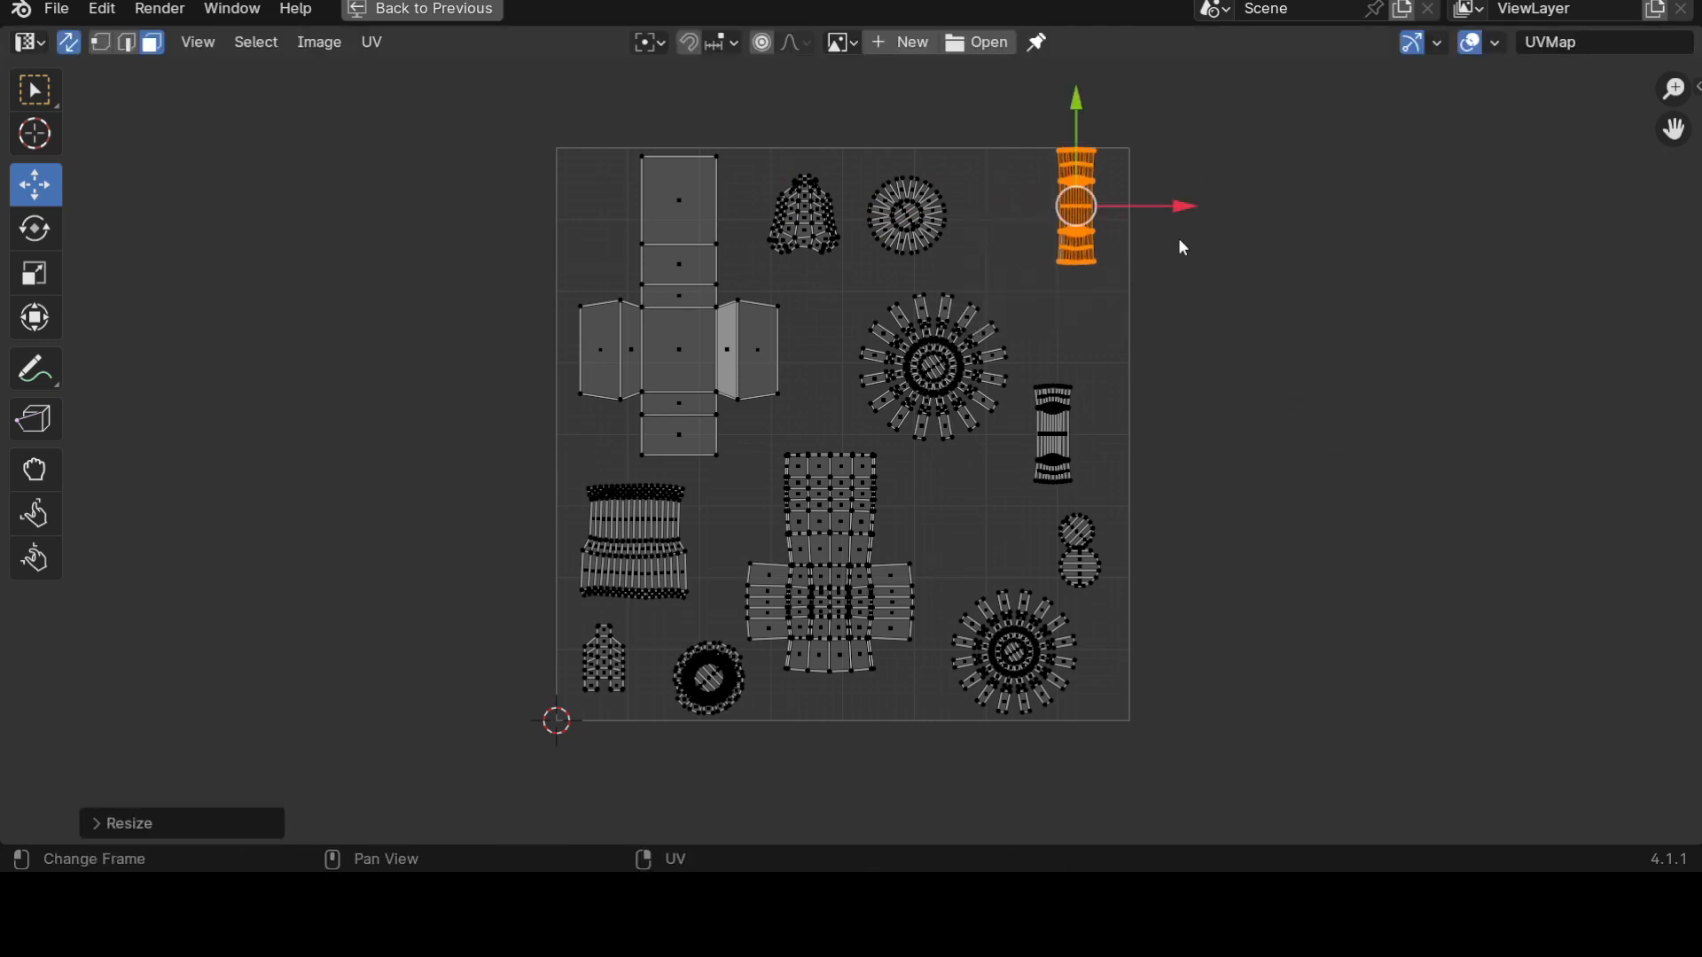
Move the enlarged strip island down inside the UV square and scale it up about 1.4 times more.
key(g)
click(1174, 277)
key(s)
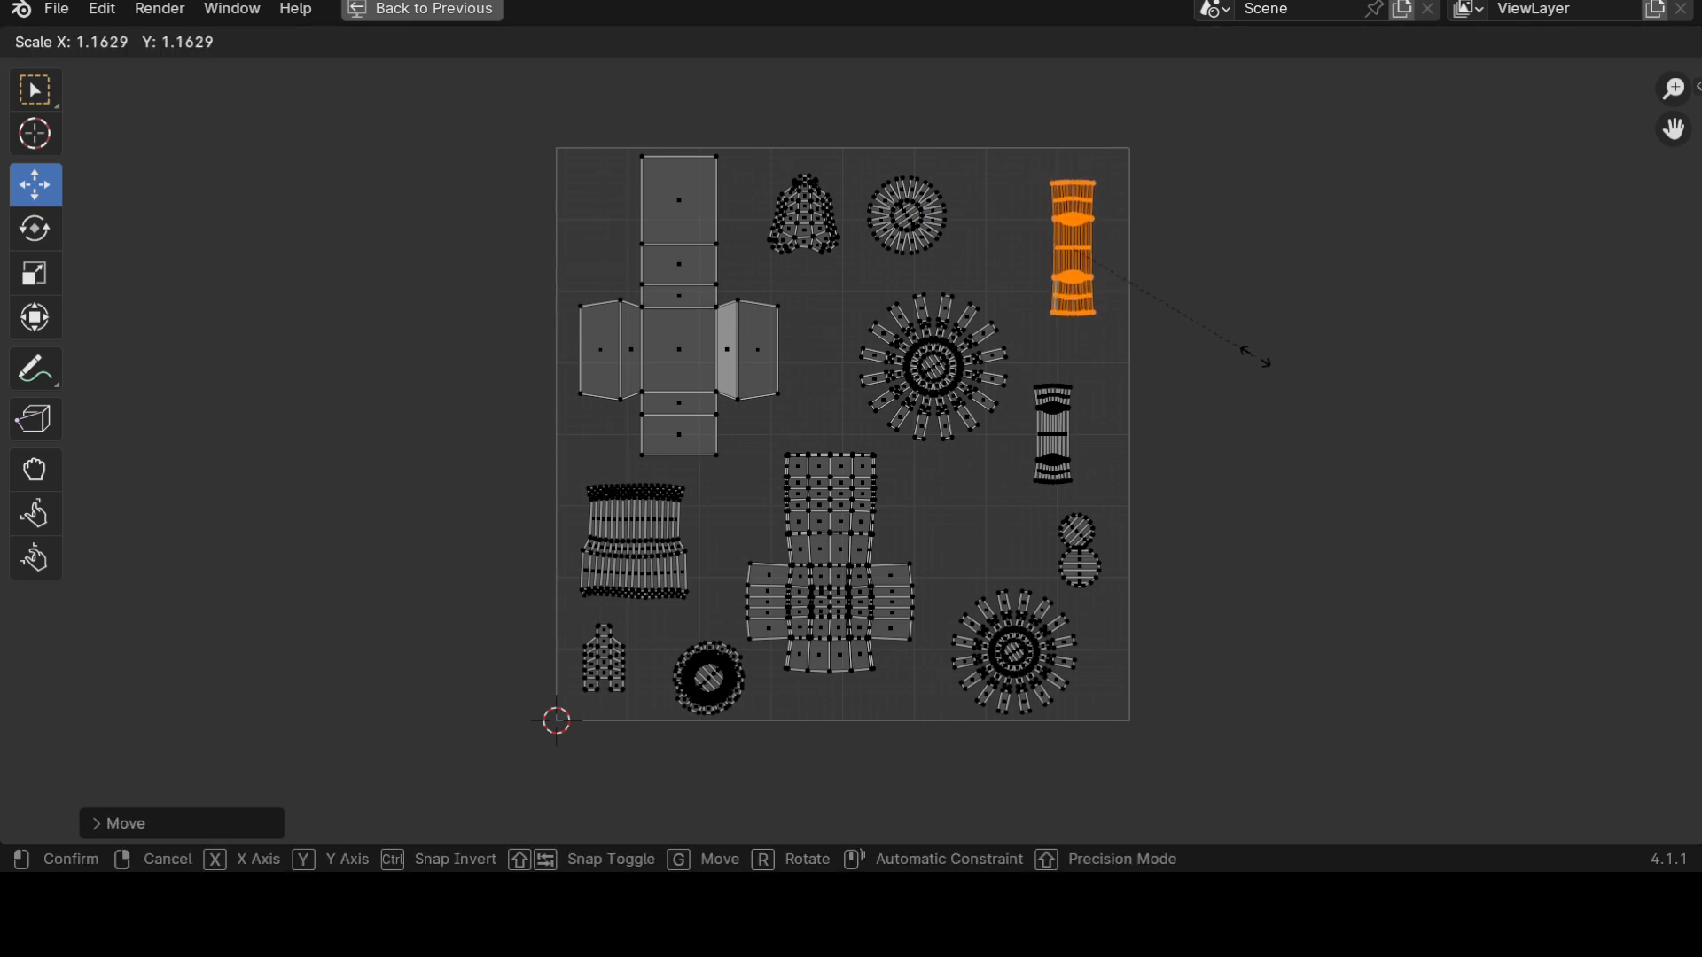
click(1286, 357)
Select the smallest radial island, move it toward the enlarged strip island, and scale it up about 1.6 times.
click(928, 239)
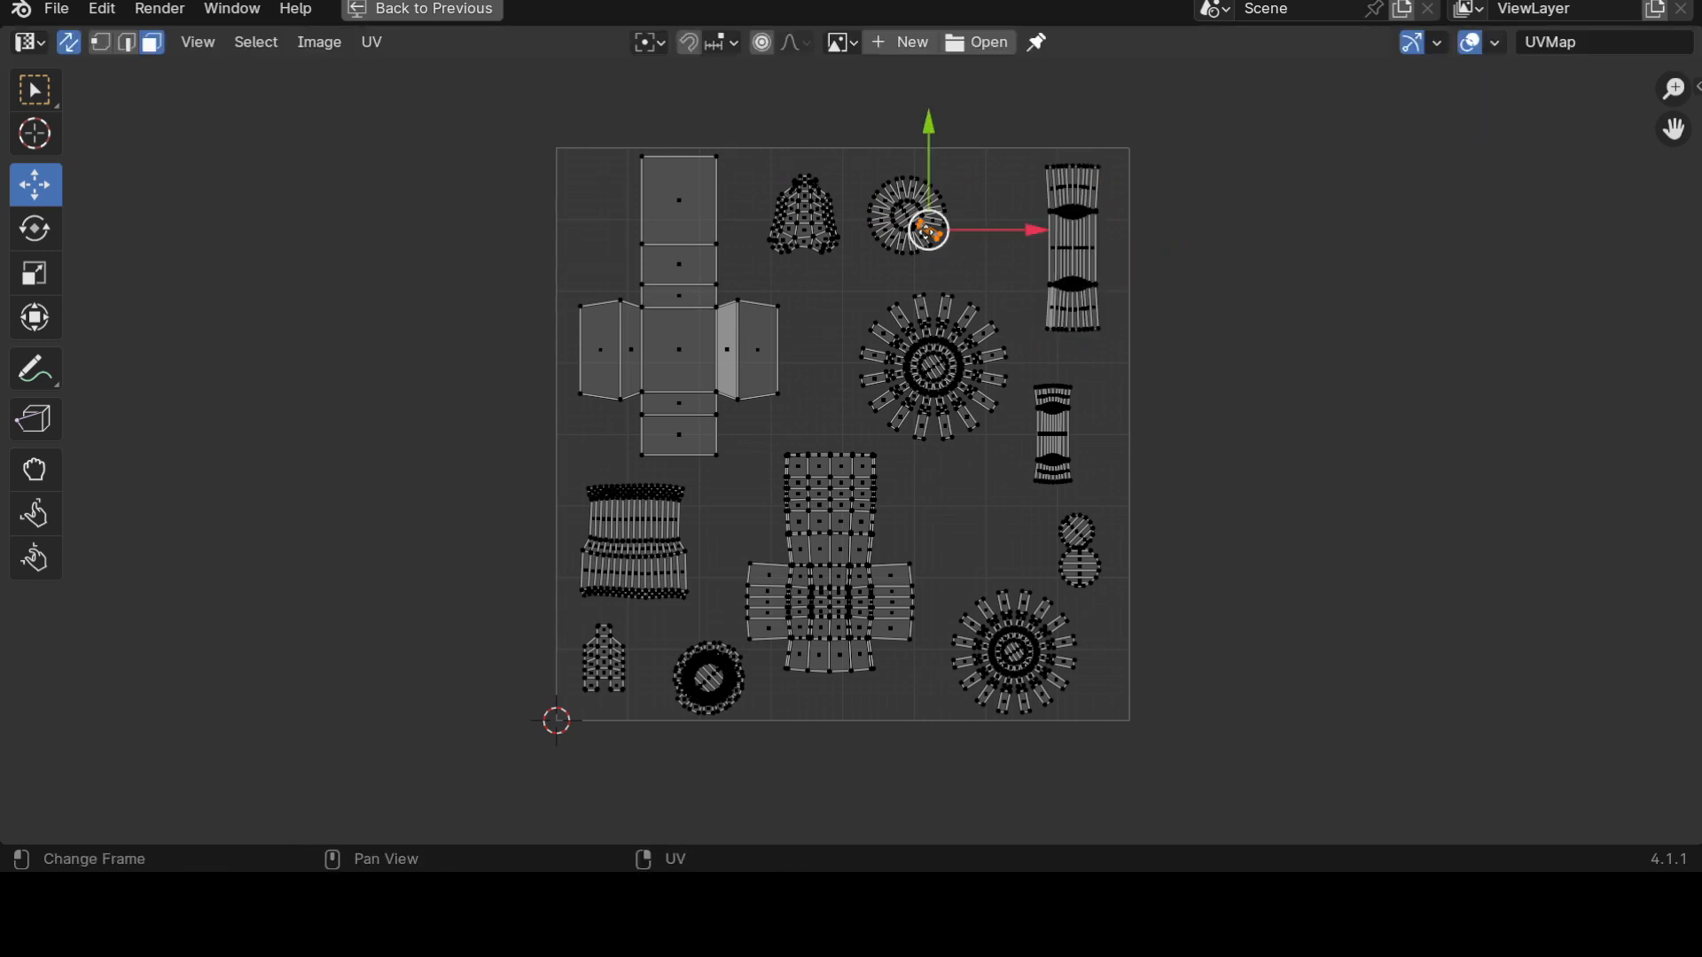
key(l)
key(g)
click(1055, 306)
key(s)
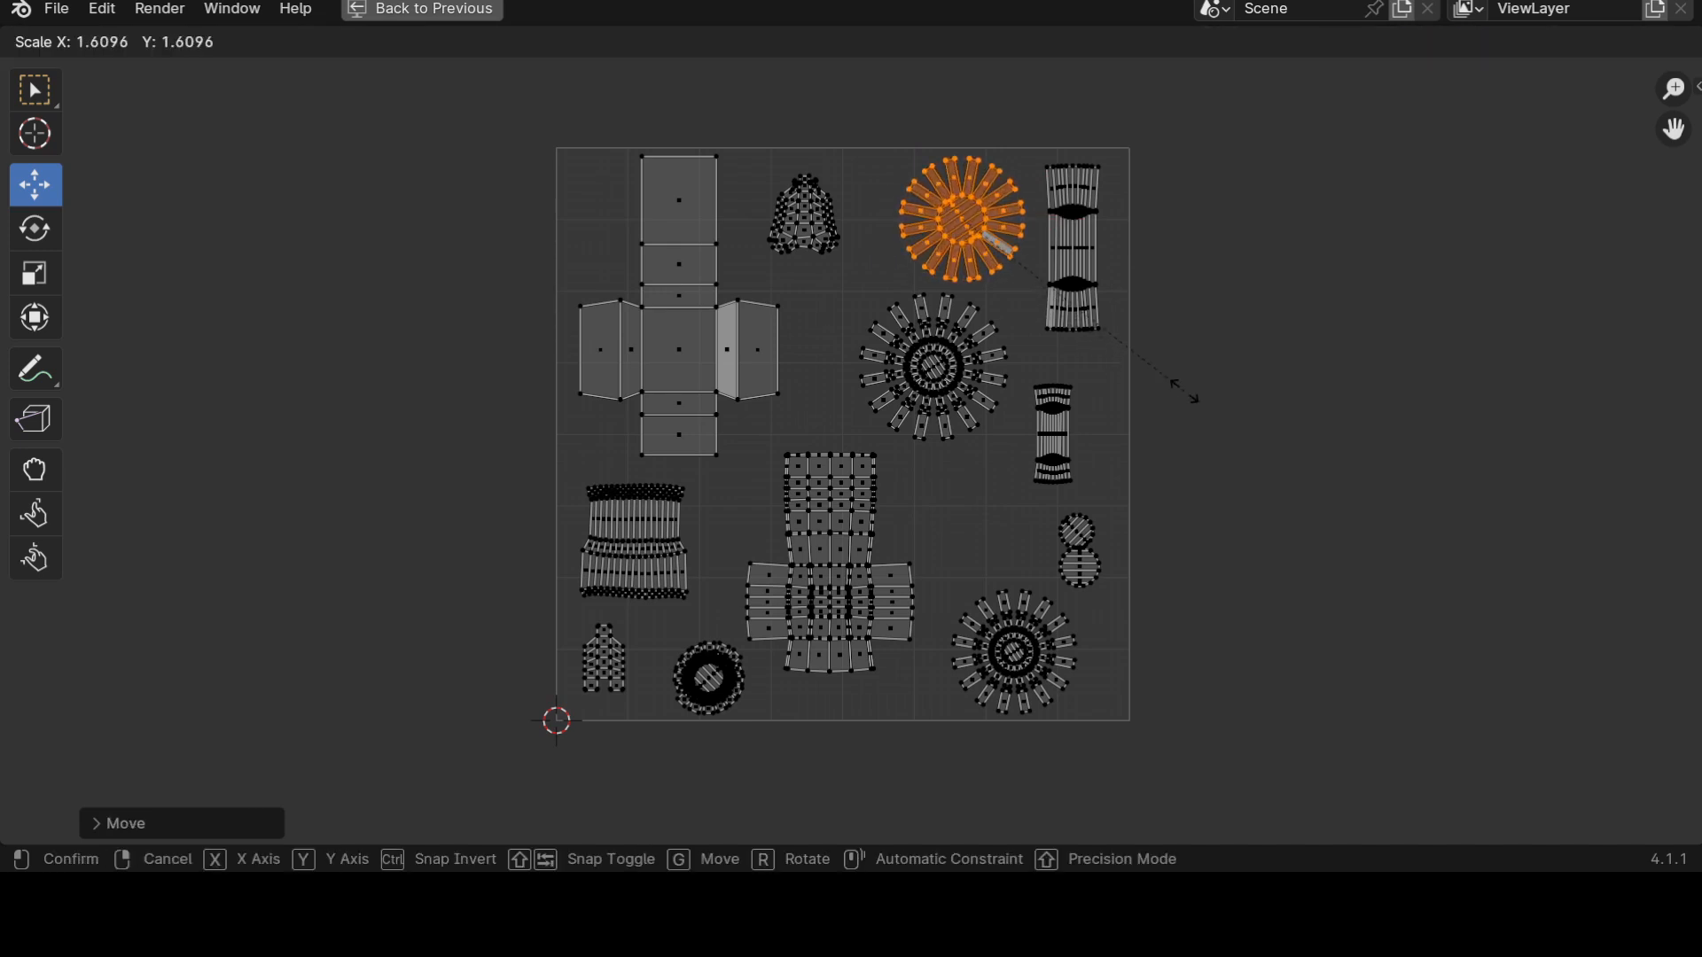
click(1183, 390)
Select the spoked radial island in the middle and move it slightly down, away from the radial island above.
click(918, 393)
key(l)
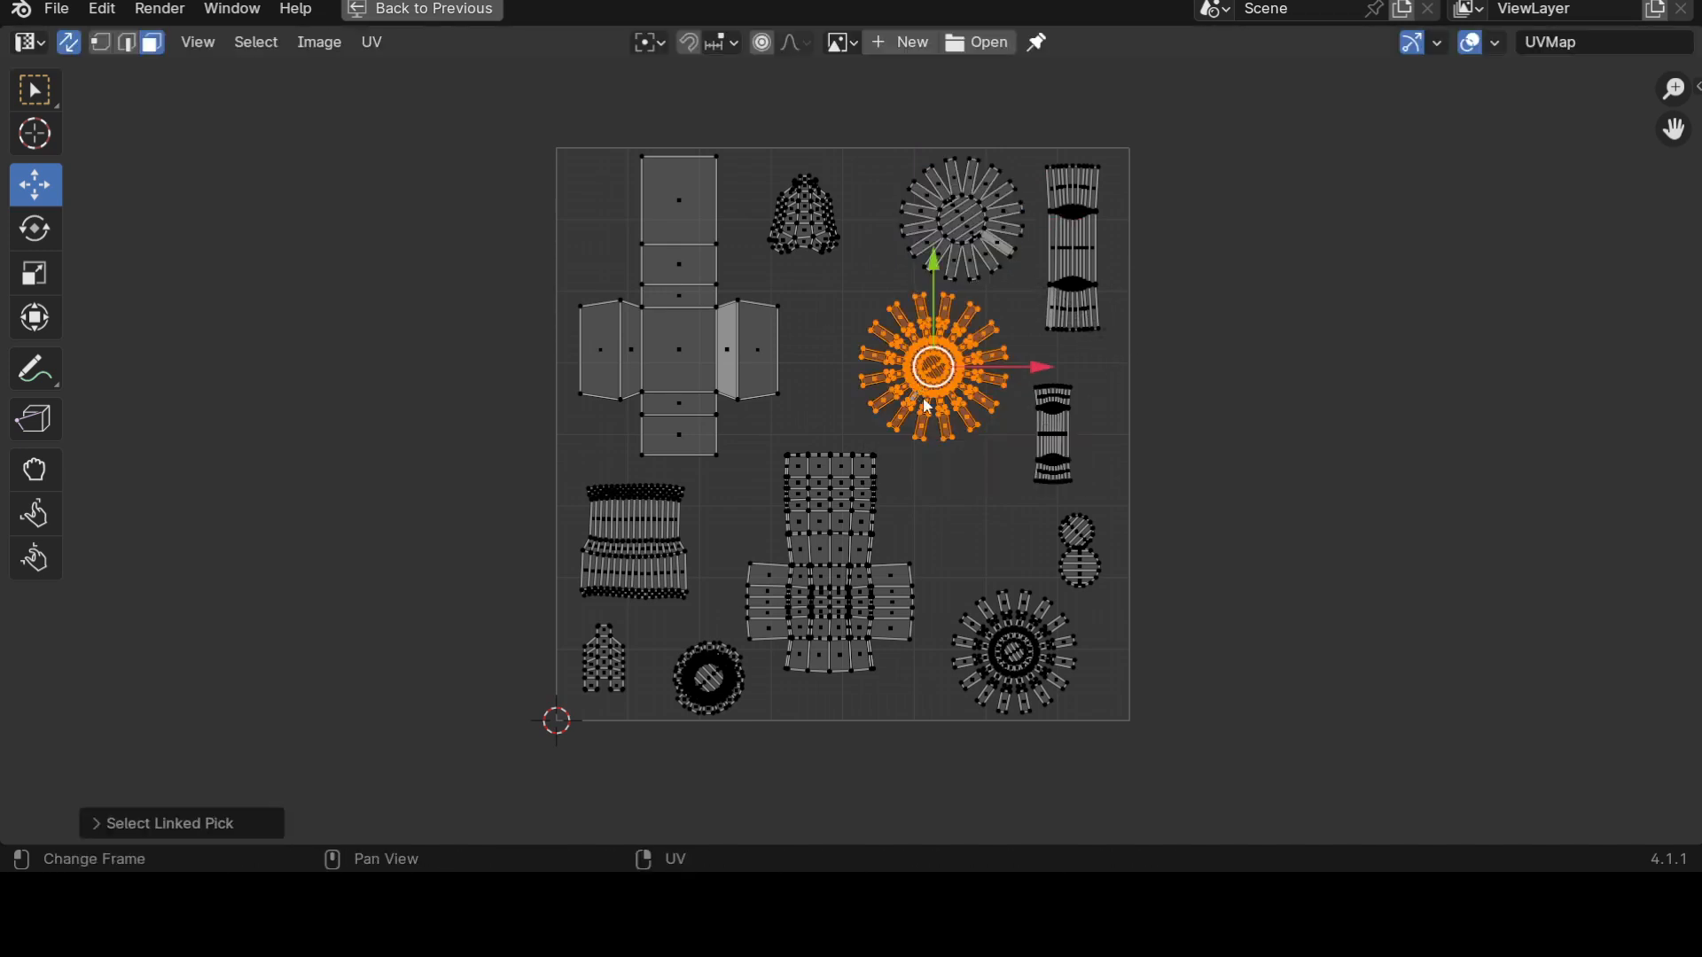
key(g)
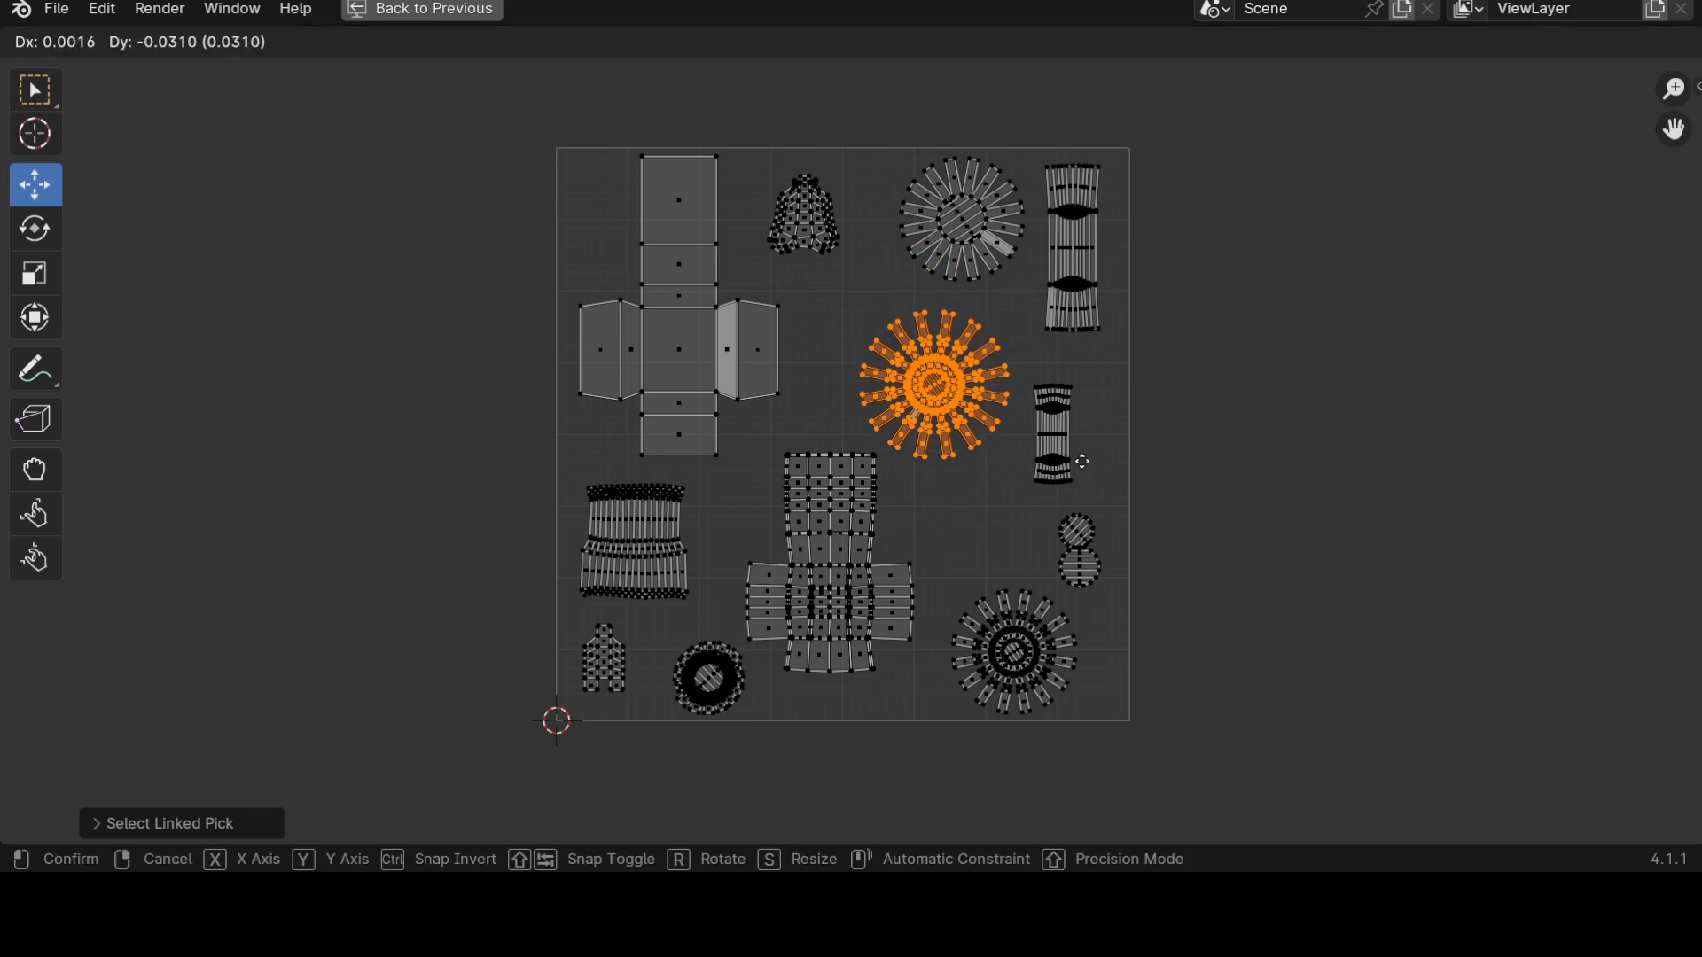
click(1087, 472)
Rotate the turret block's cross-shaped island to a diagonal of about -45 degrees and move it slightly up and right.
click(853, 607)
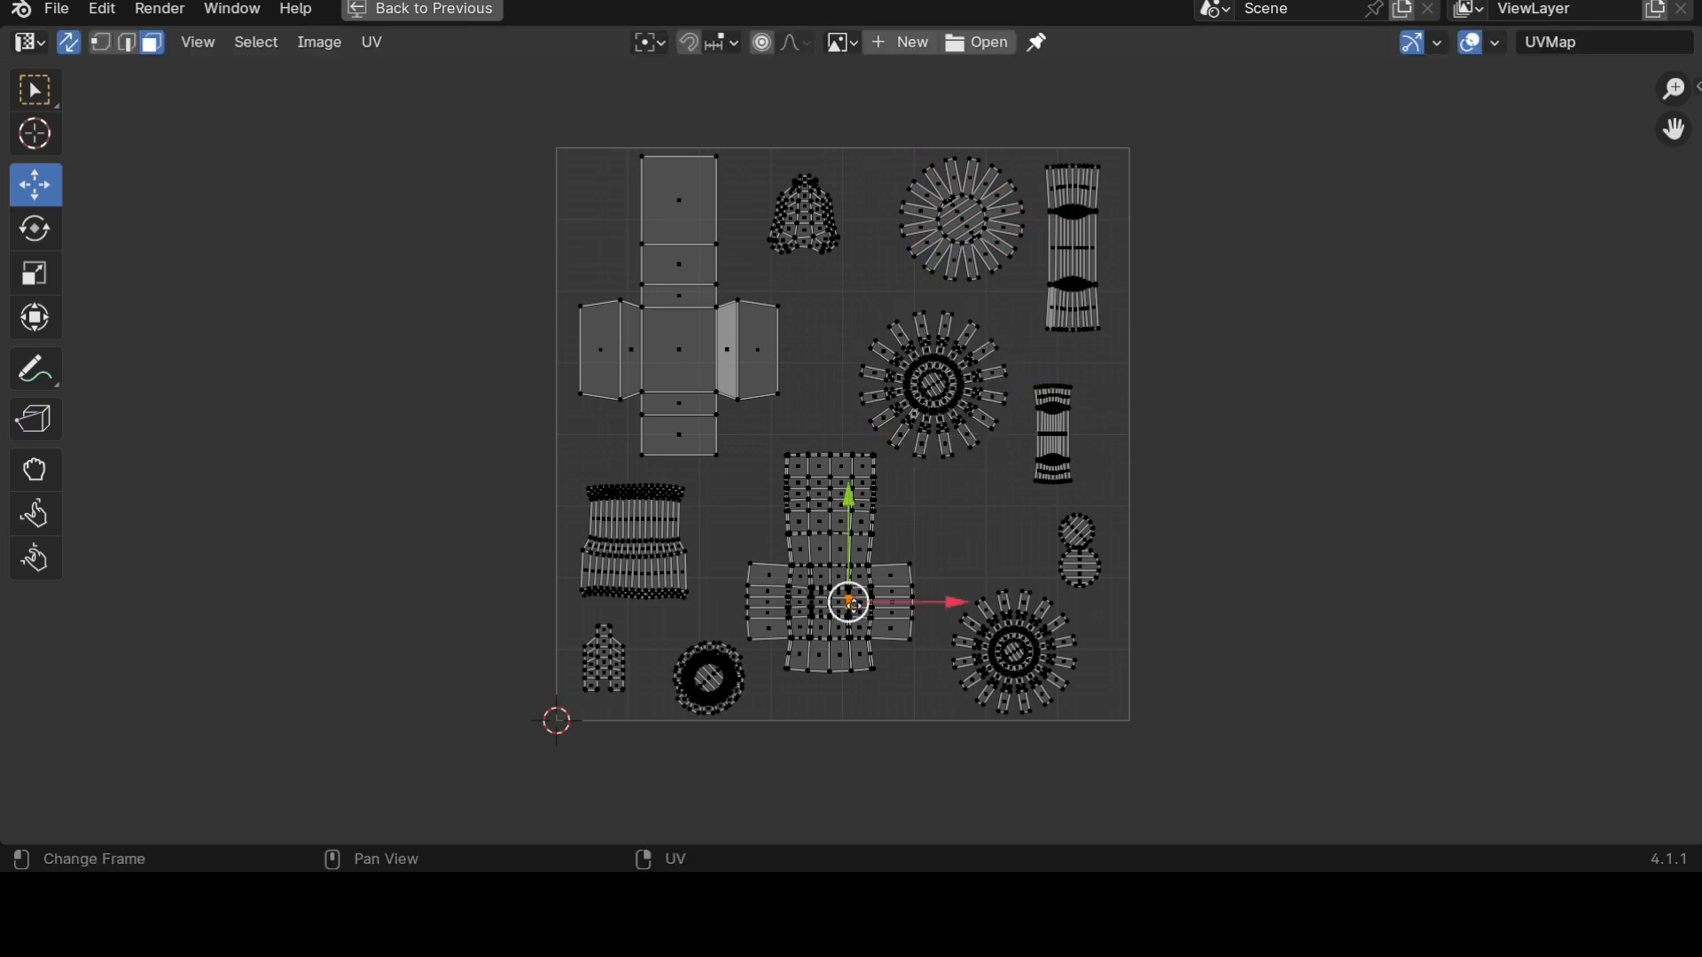
key(l)
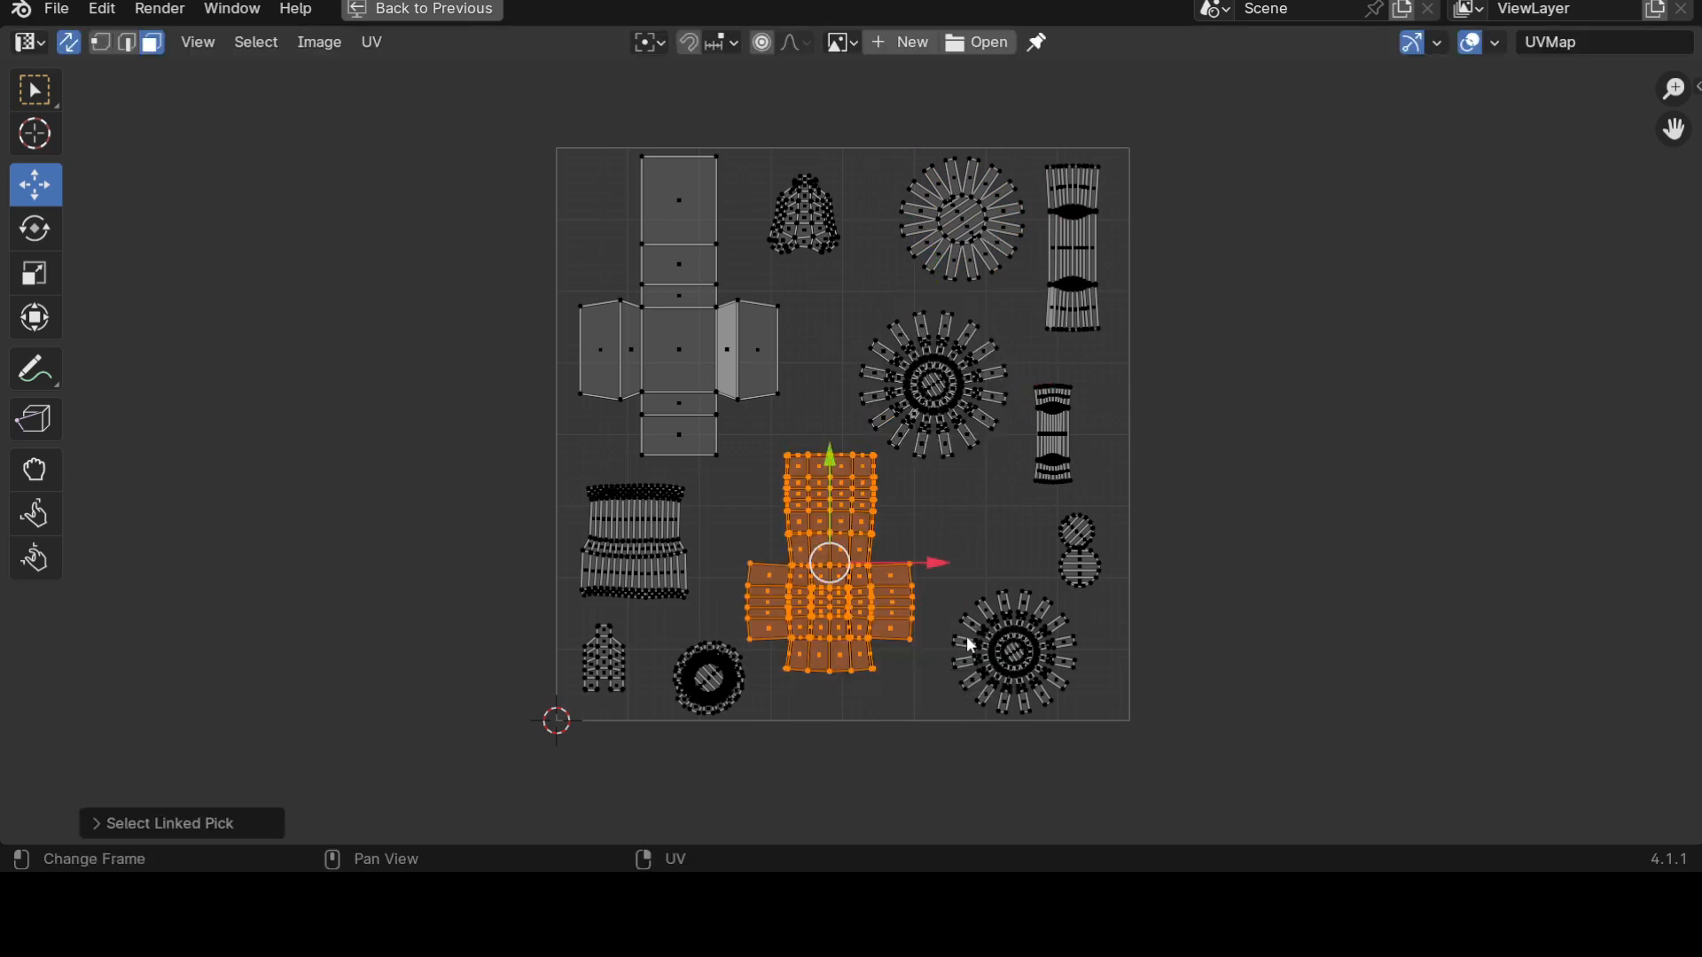
key(r)
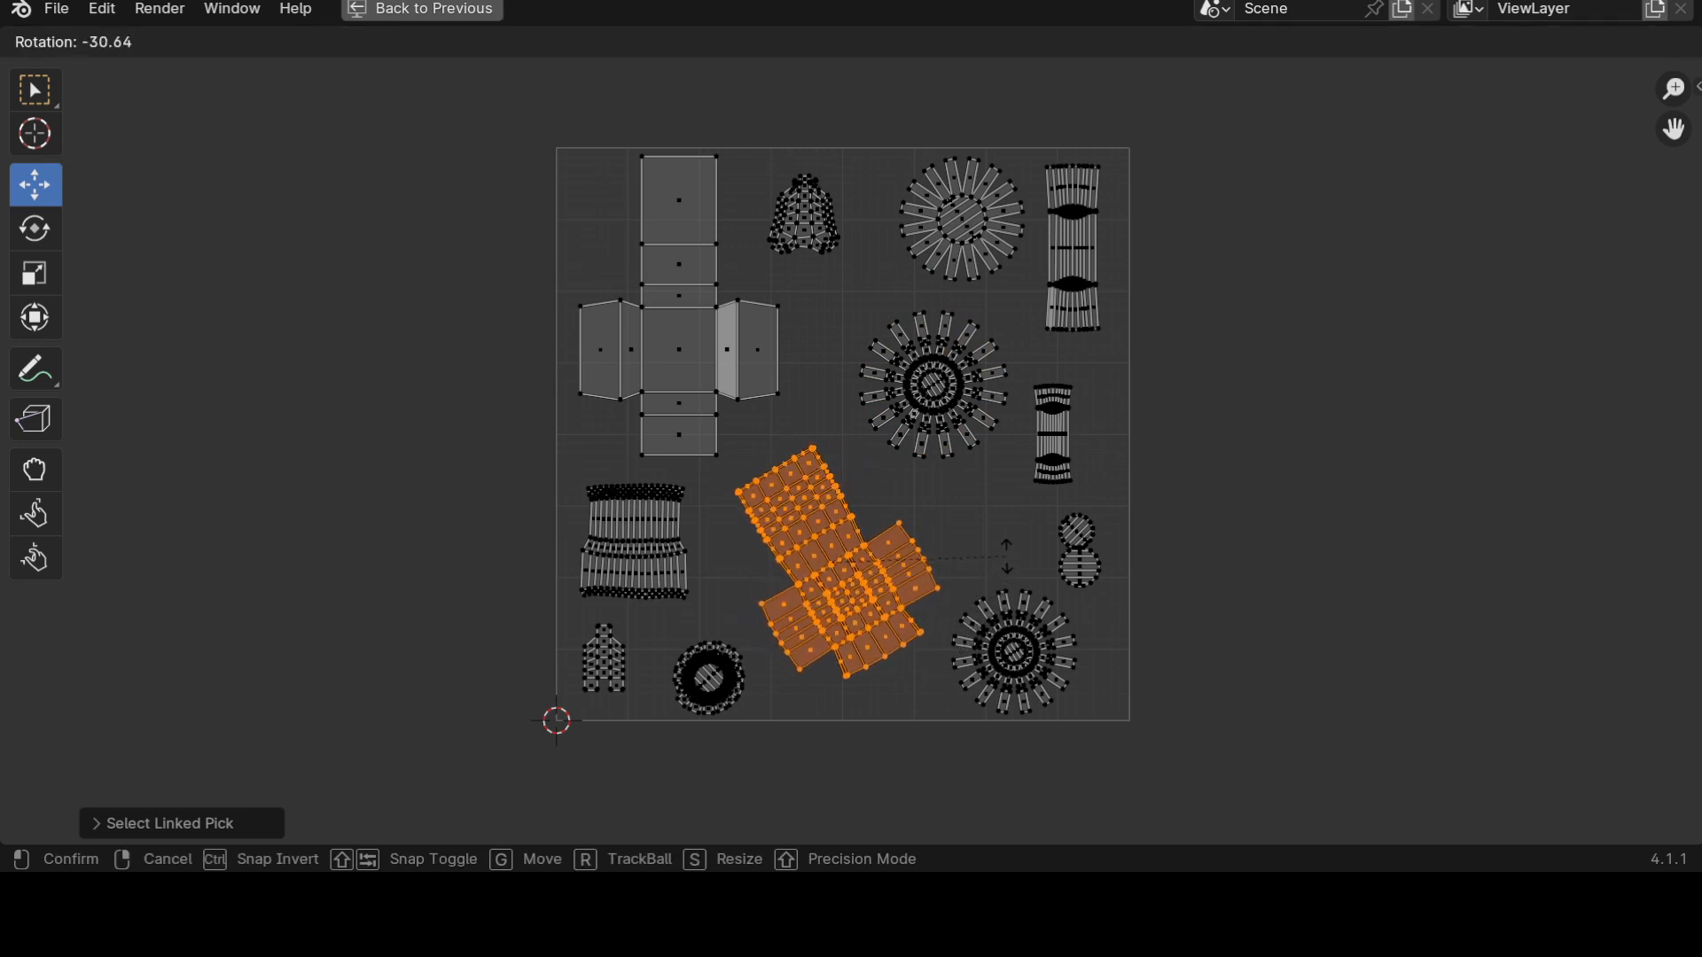
click(1024, 528)
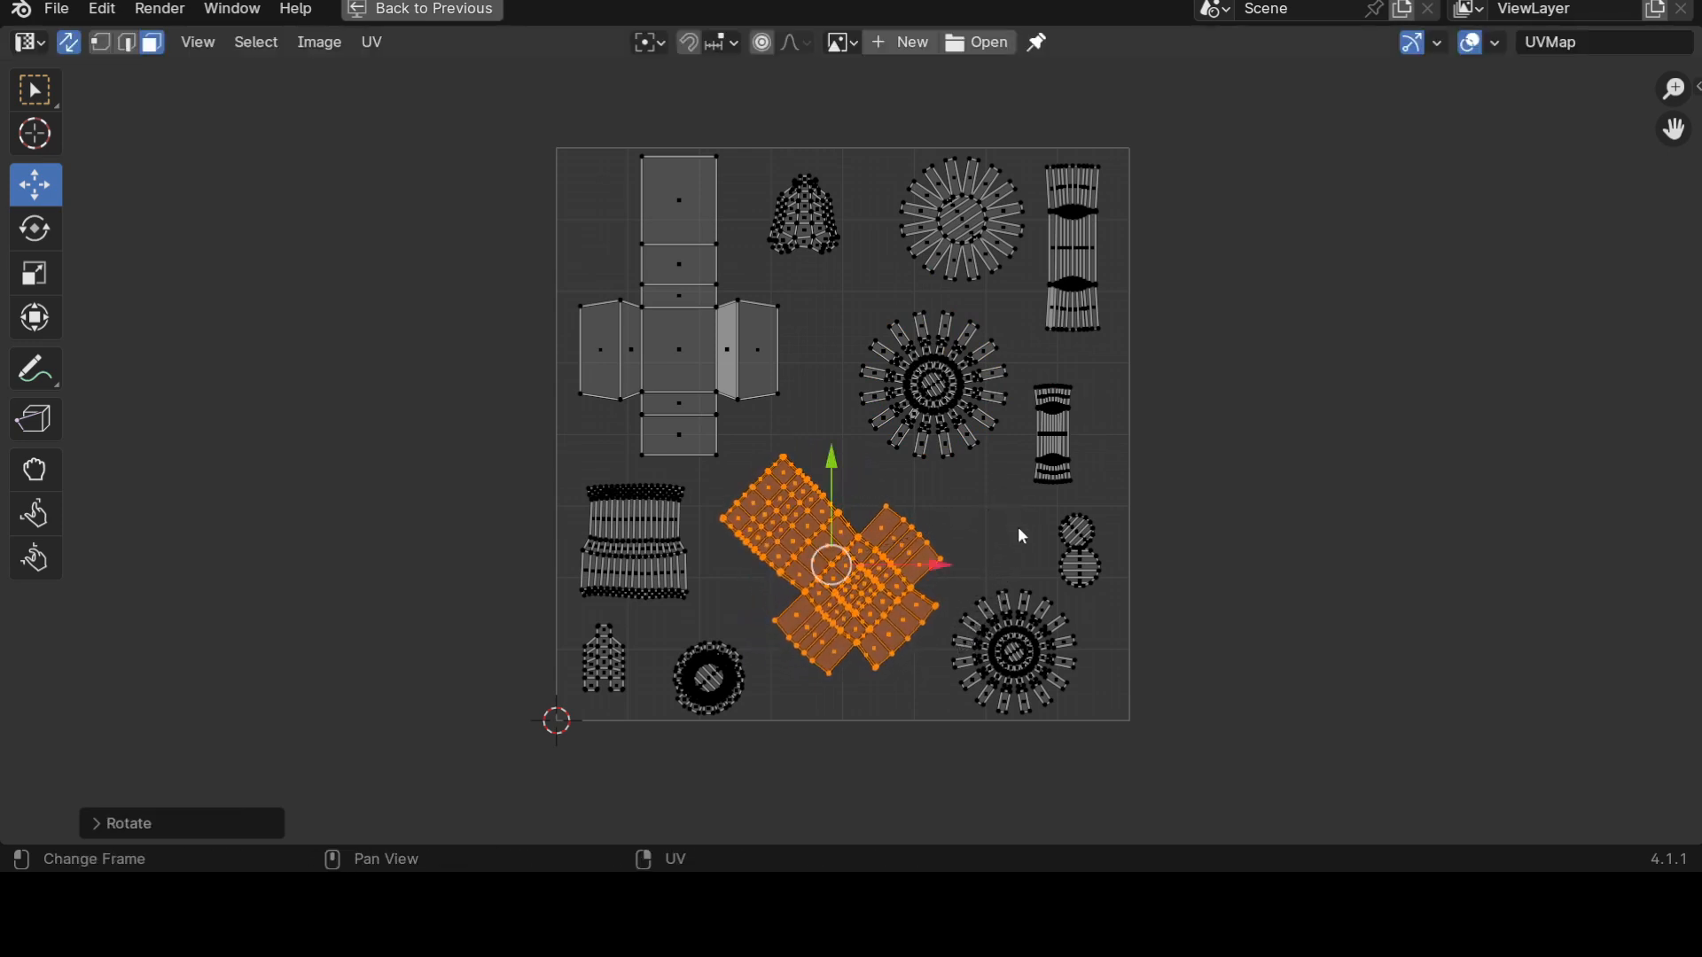
key(g)
click(975, 567)
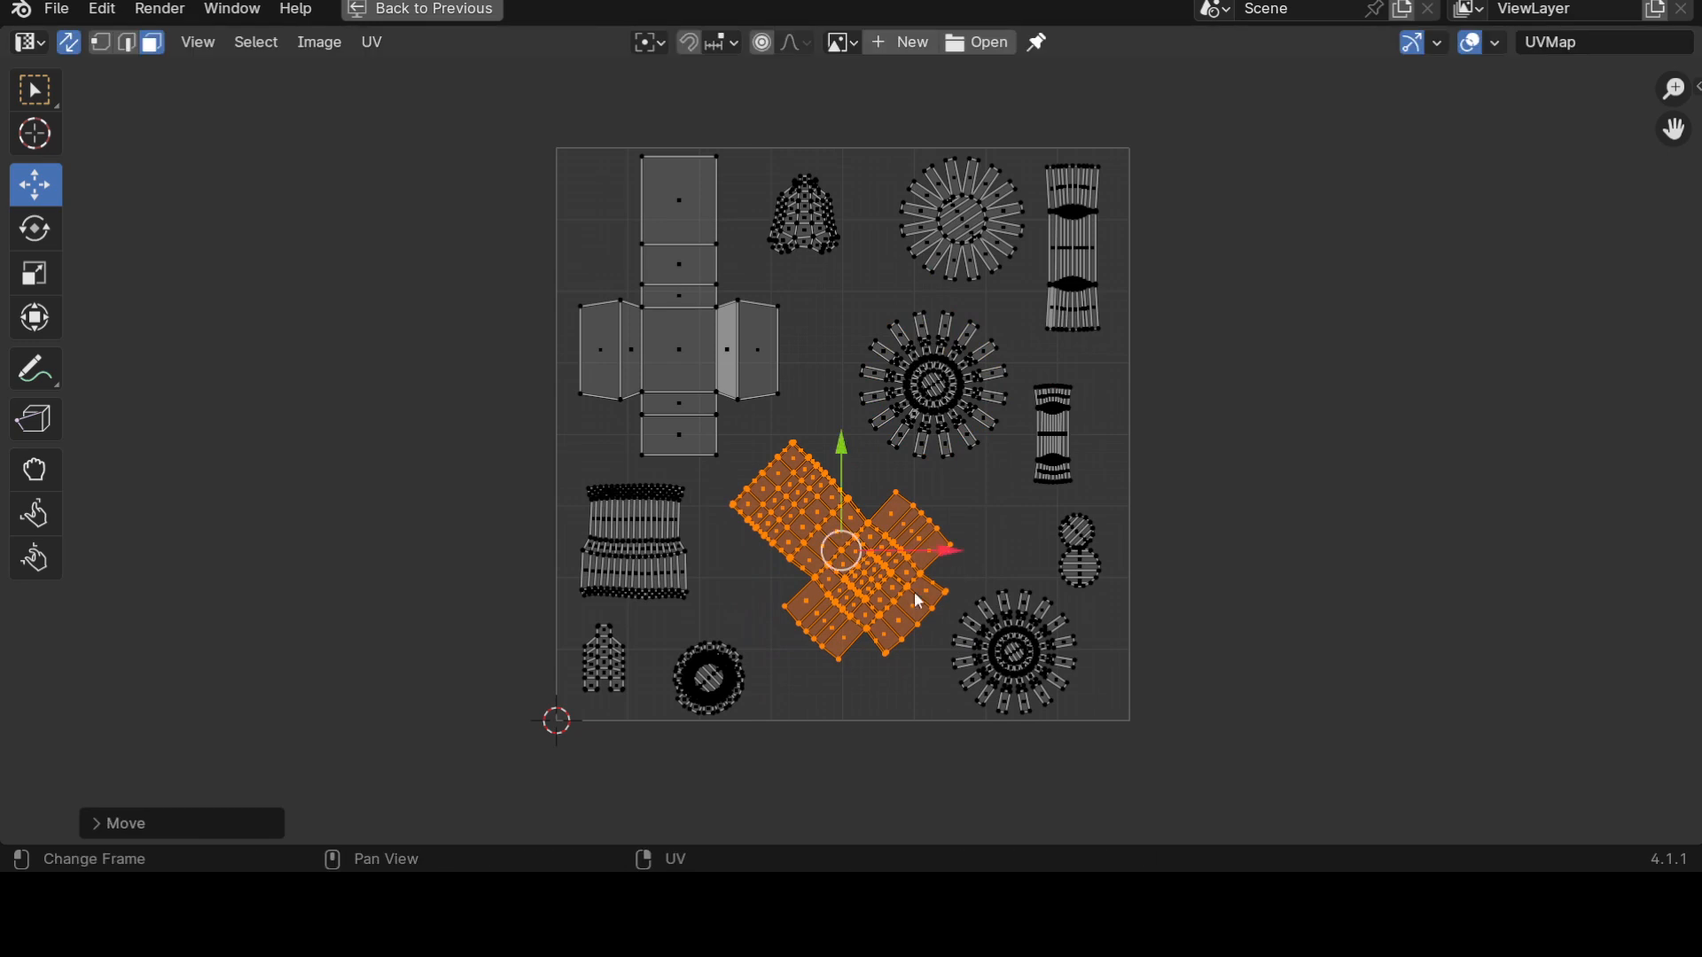
Select the dense round island along the bottom, scale it up about 1.4 times, and move it up inside the UV square.
click(744, 676)
key(l)
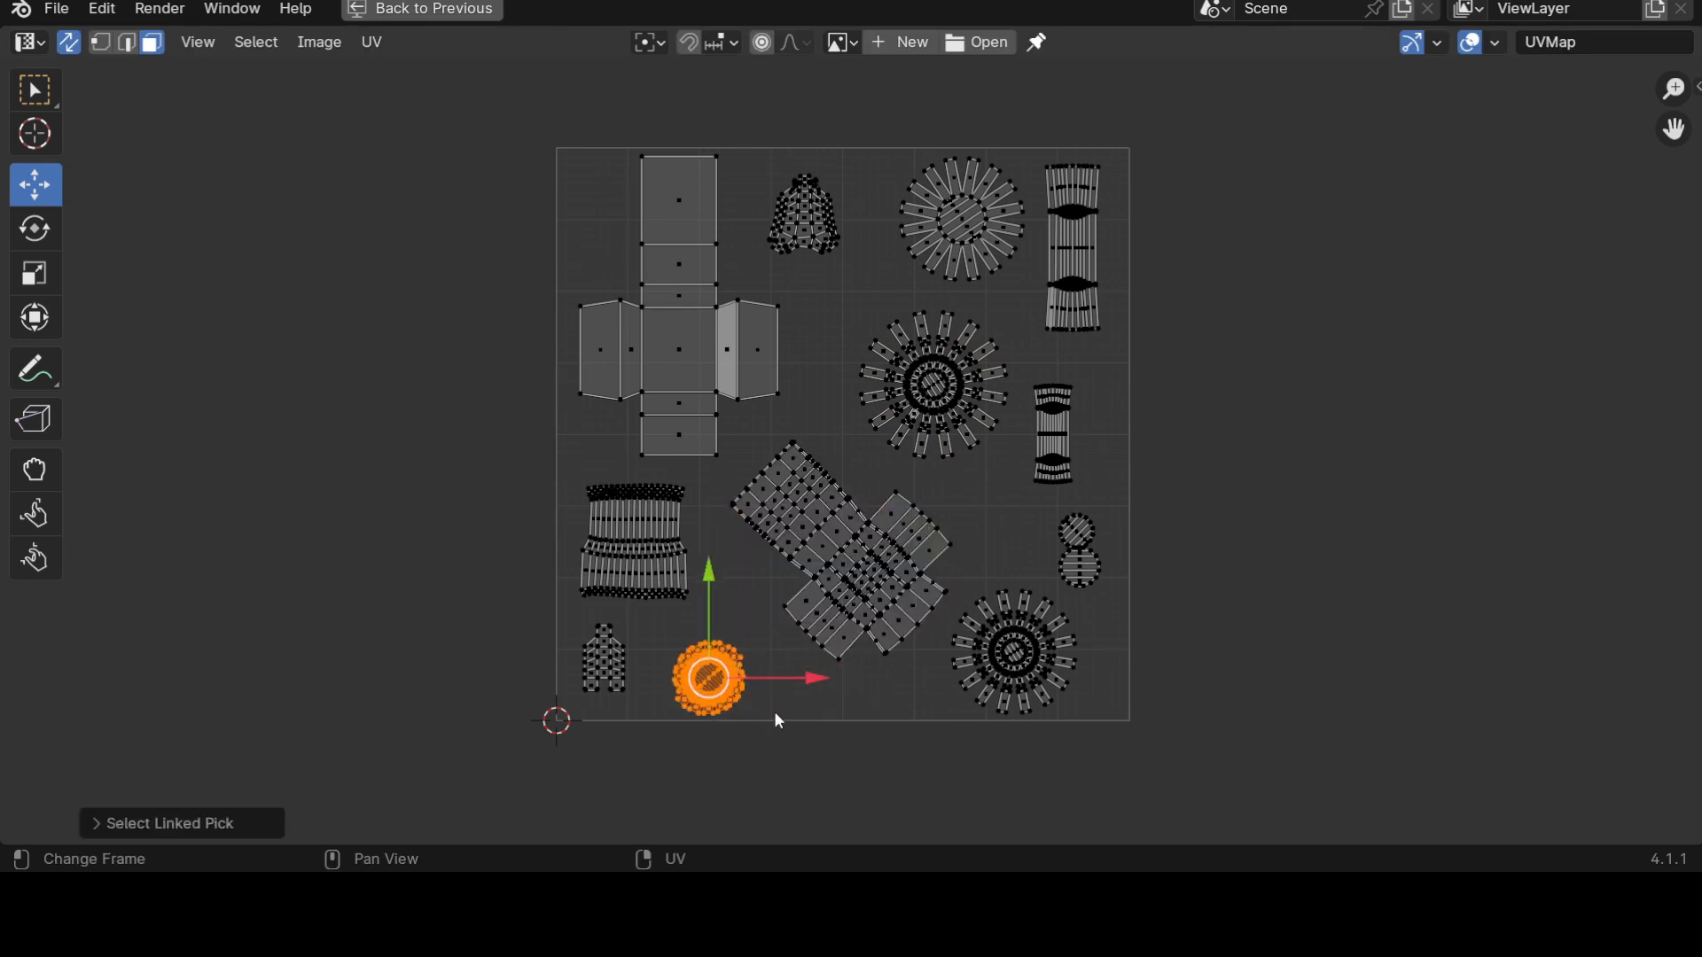
key(s)
click(810, 709)
key(g)
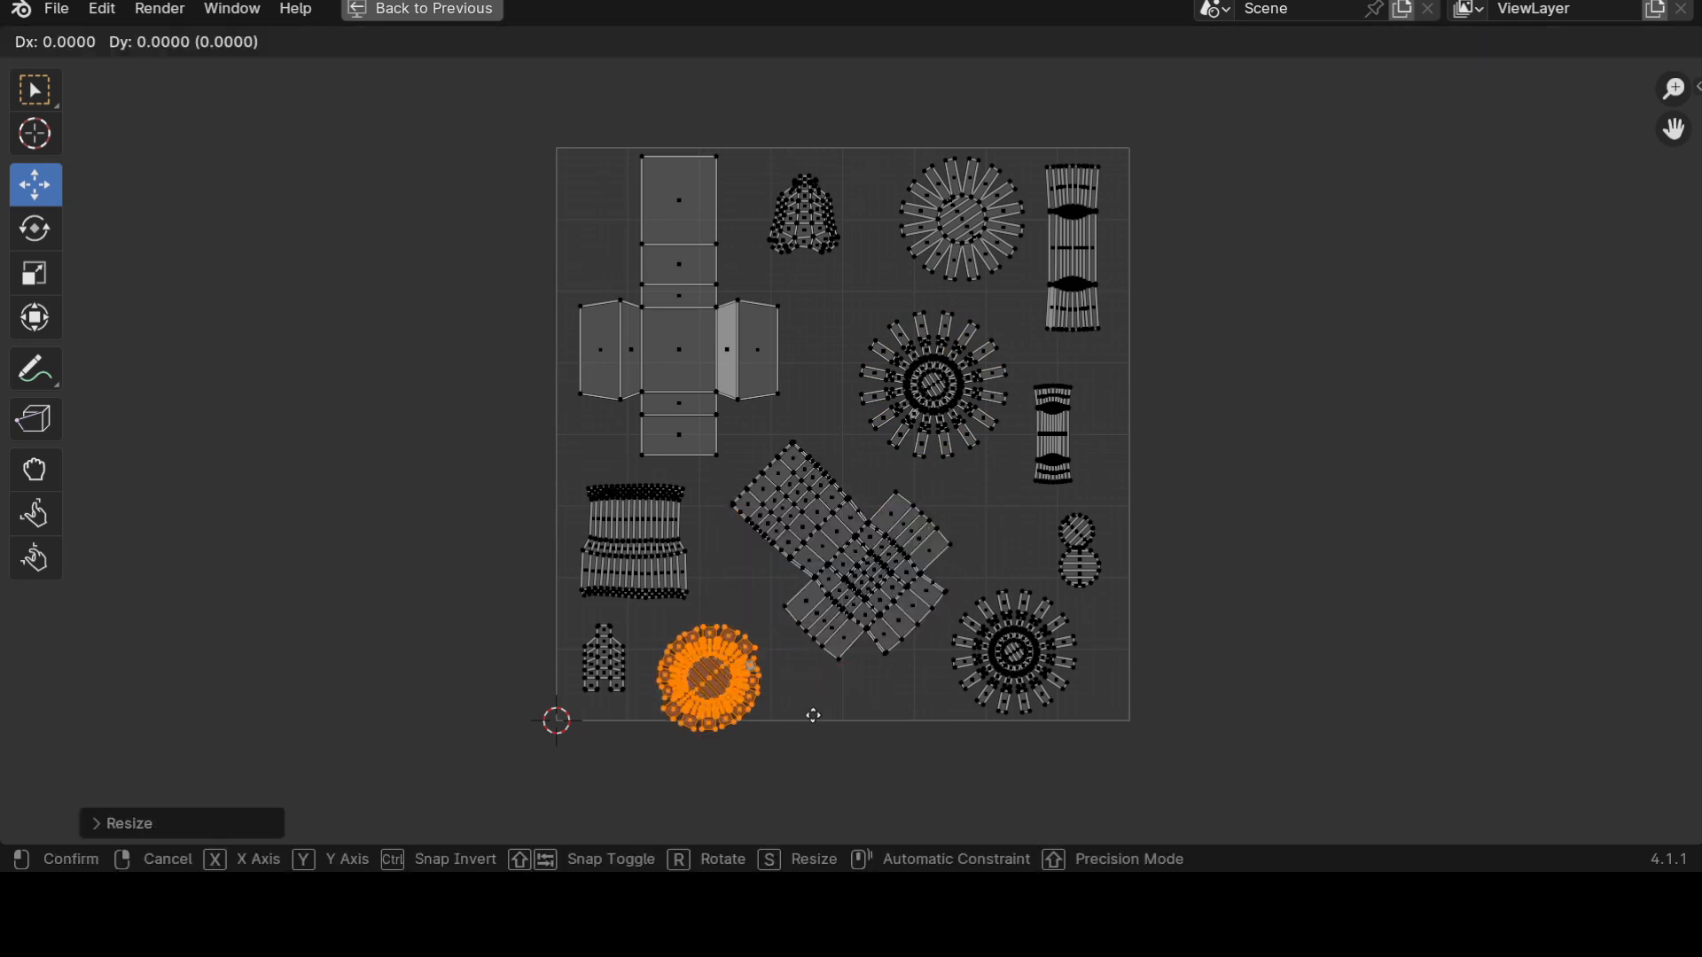
click(823, 696)
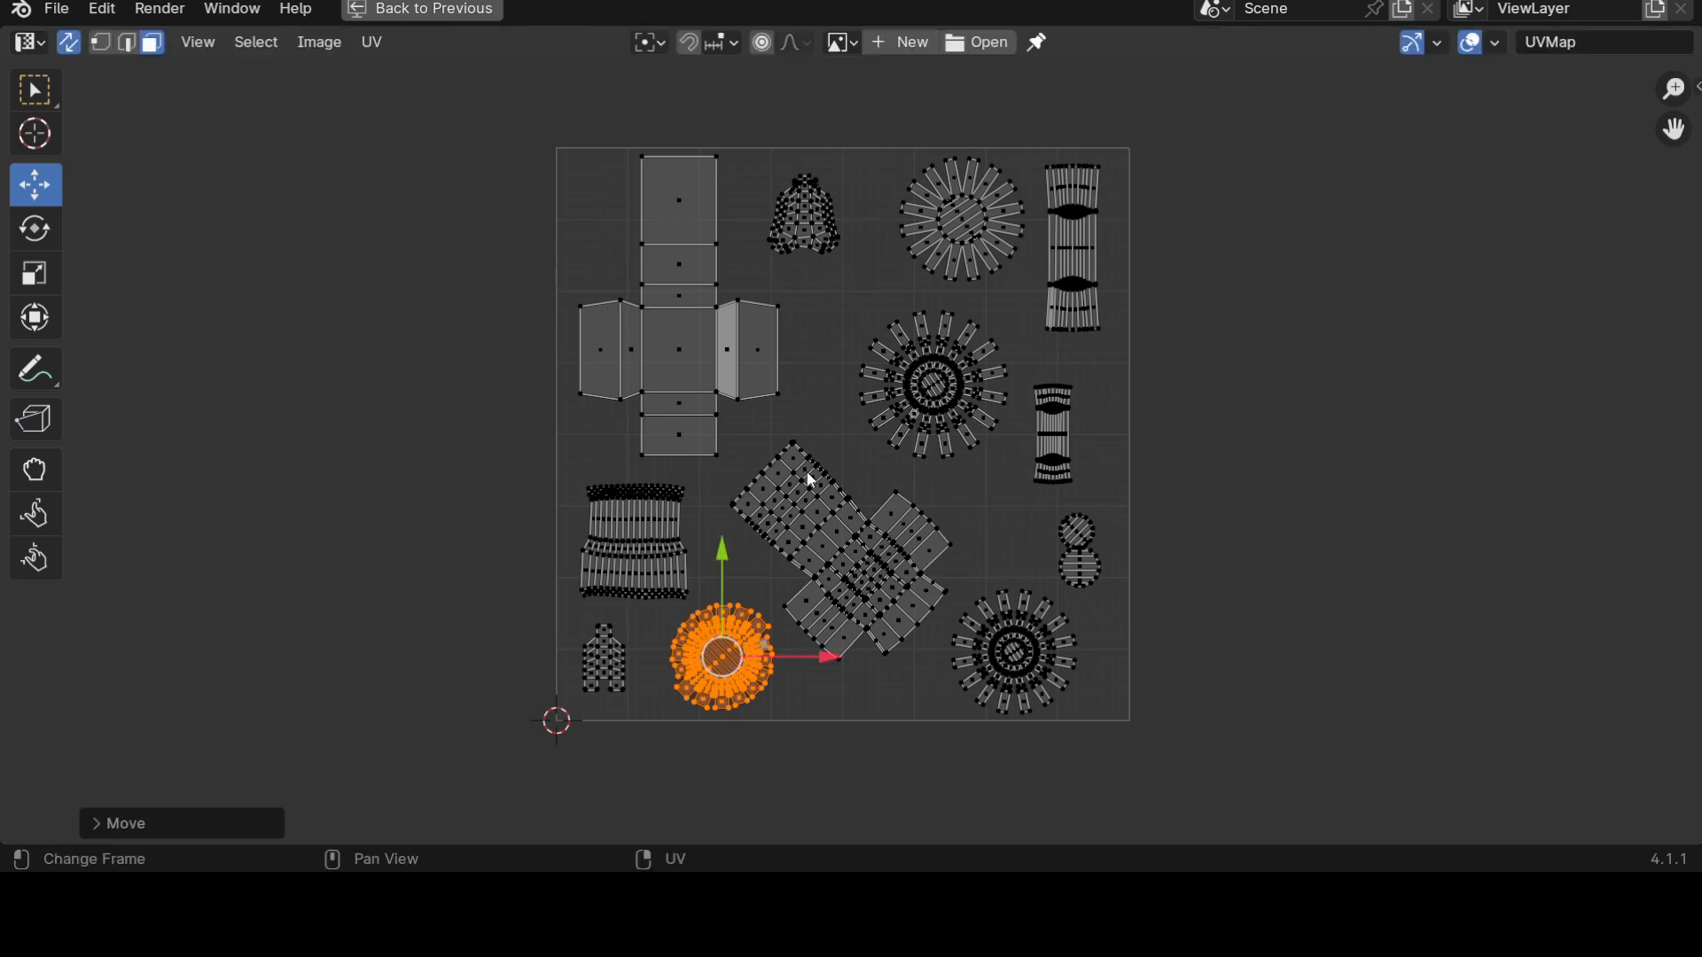
Select the upper small disc island on the right side and move it into the gap above the lower-right spoked island.
click(725, 355)
click(1292, 438)
click(1086, 533)
key(l)
key(g)
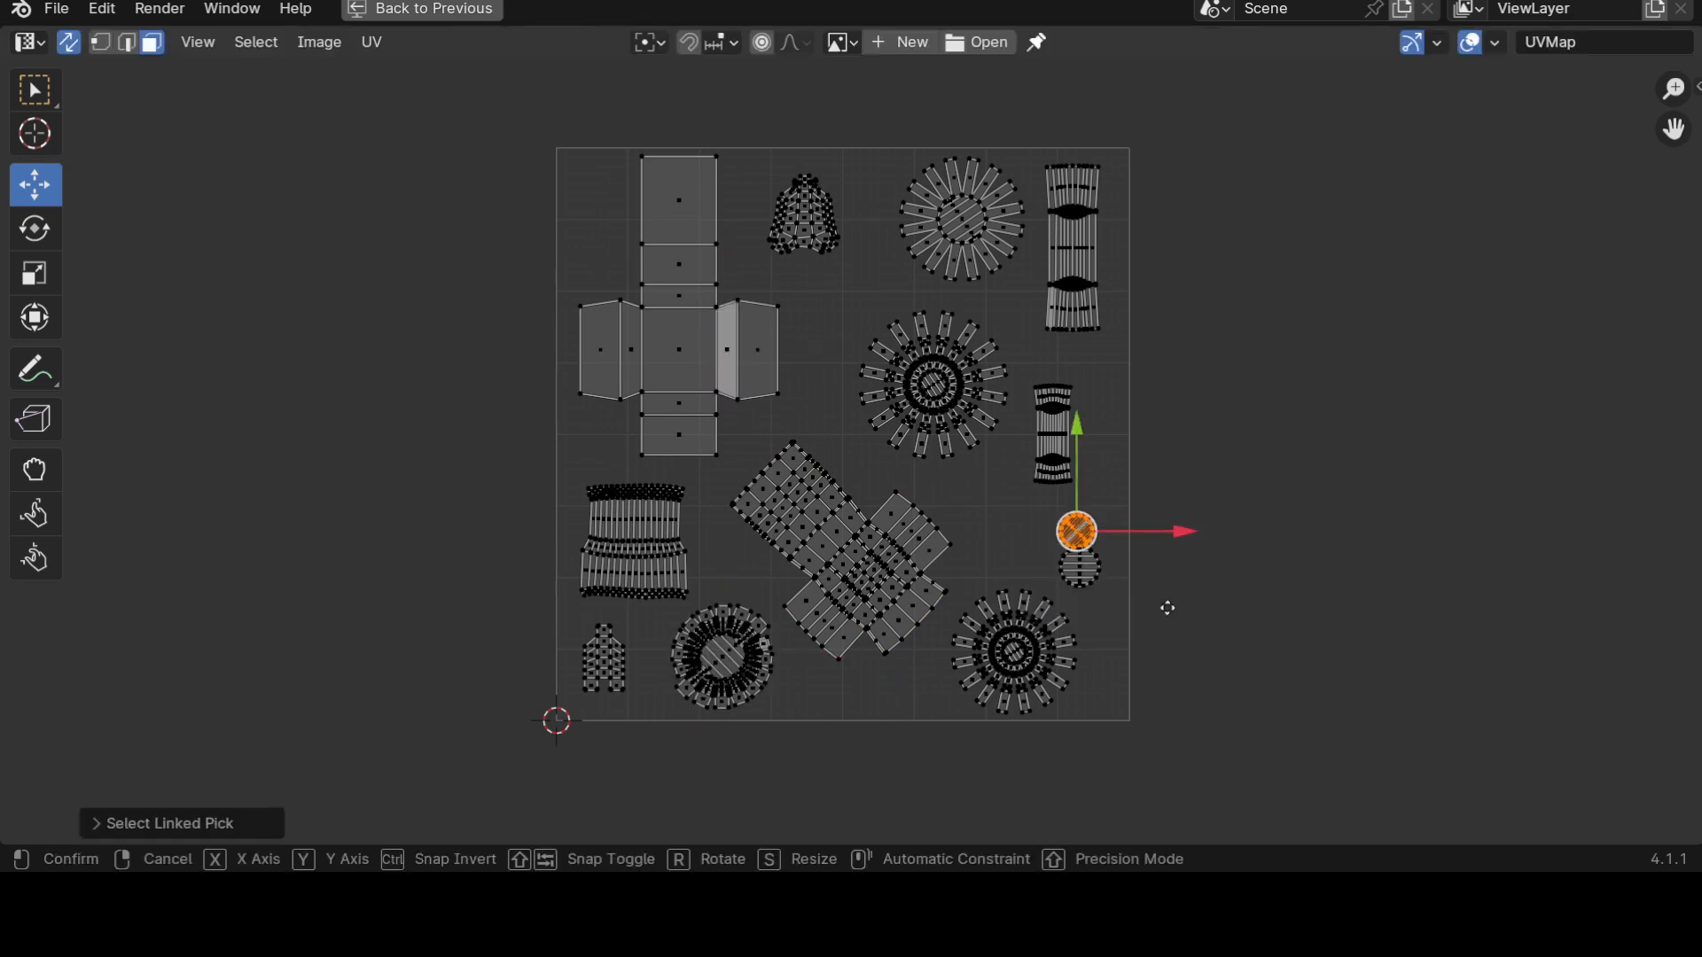
click(1098, 588)
Select the remaining small striped disc island, scale it up about twice, and nudge it above the lower-right spoked island.
click(1088, 581)
key(l)
key(g)
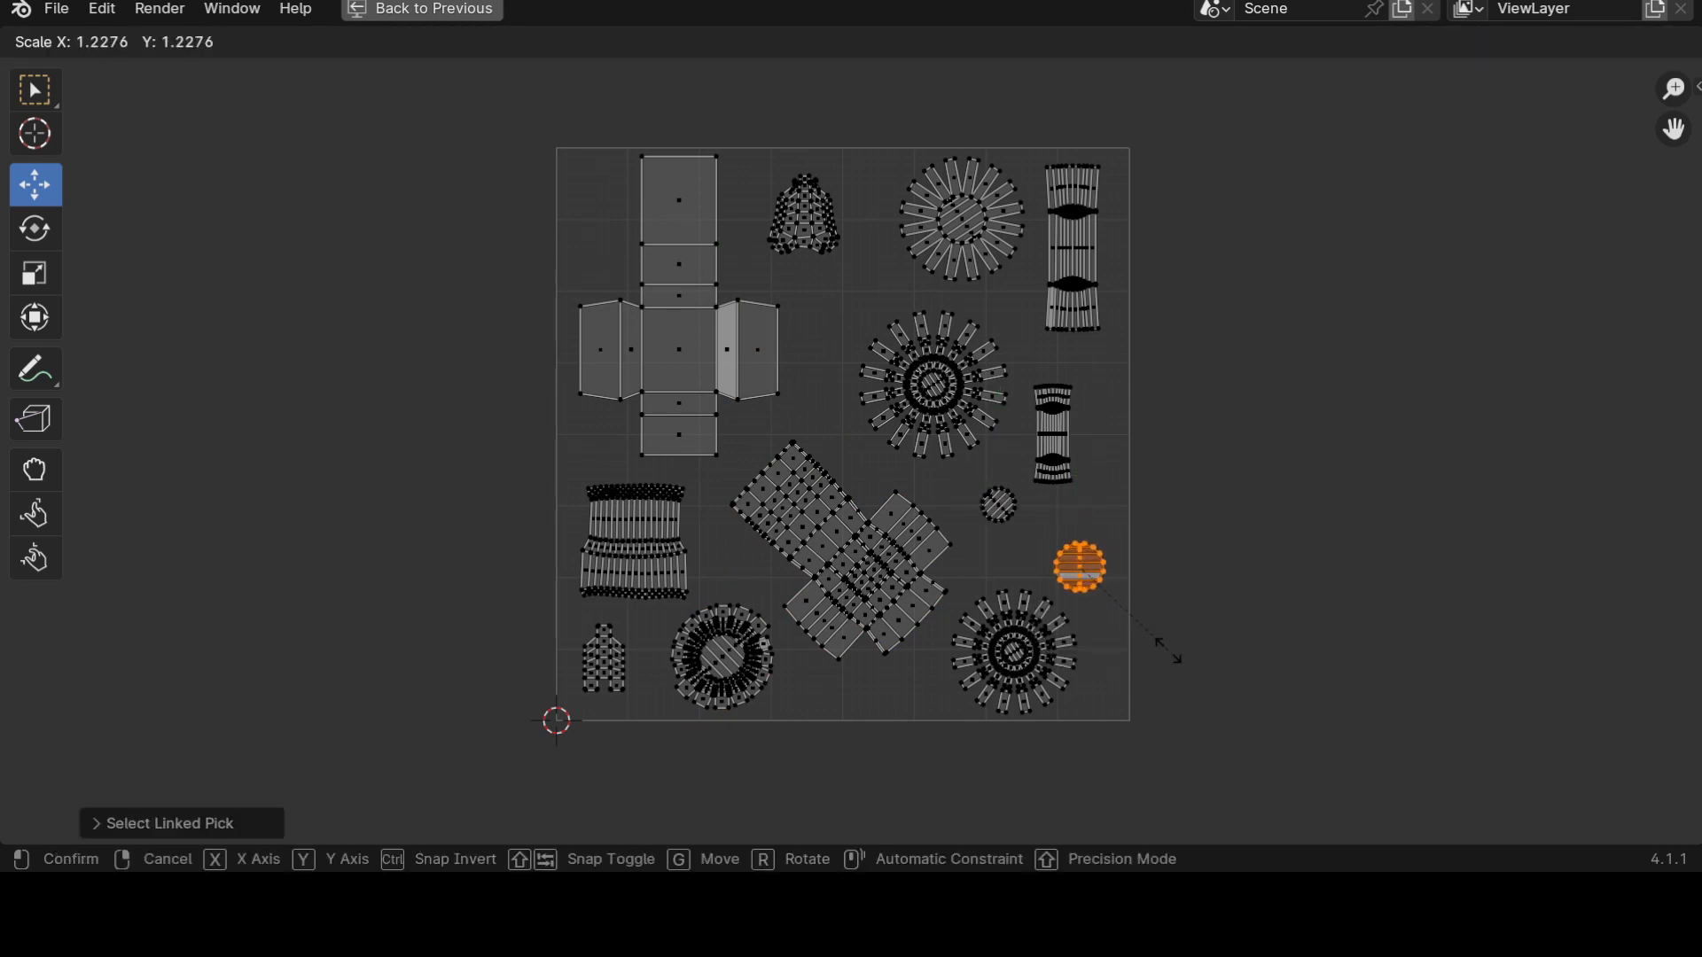
click(1260, 700)
key(g)
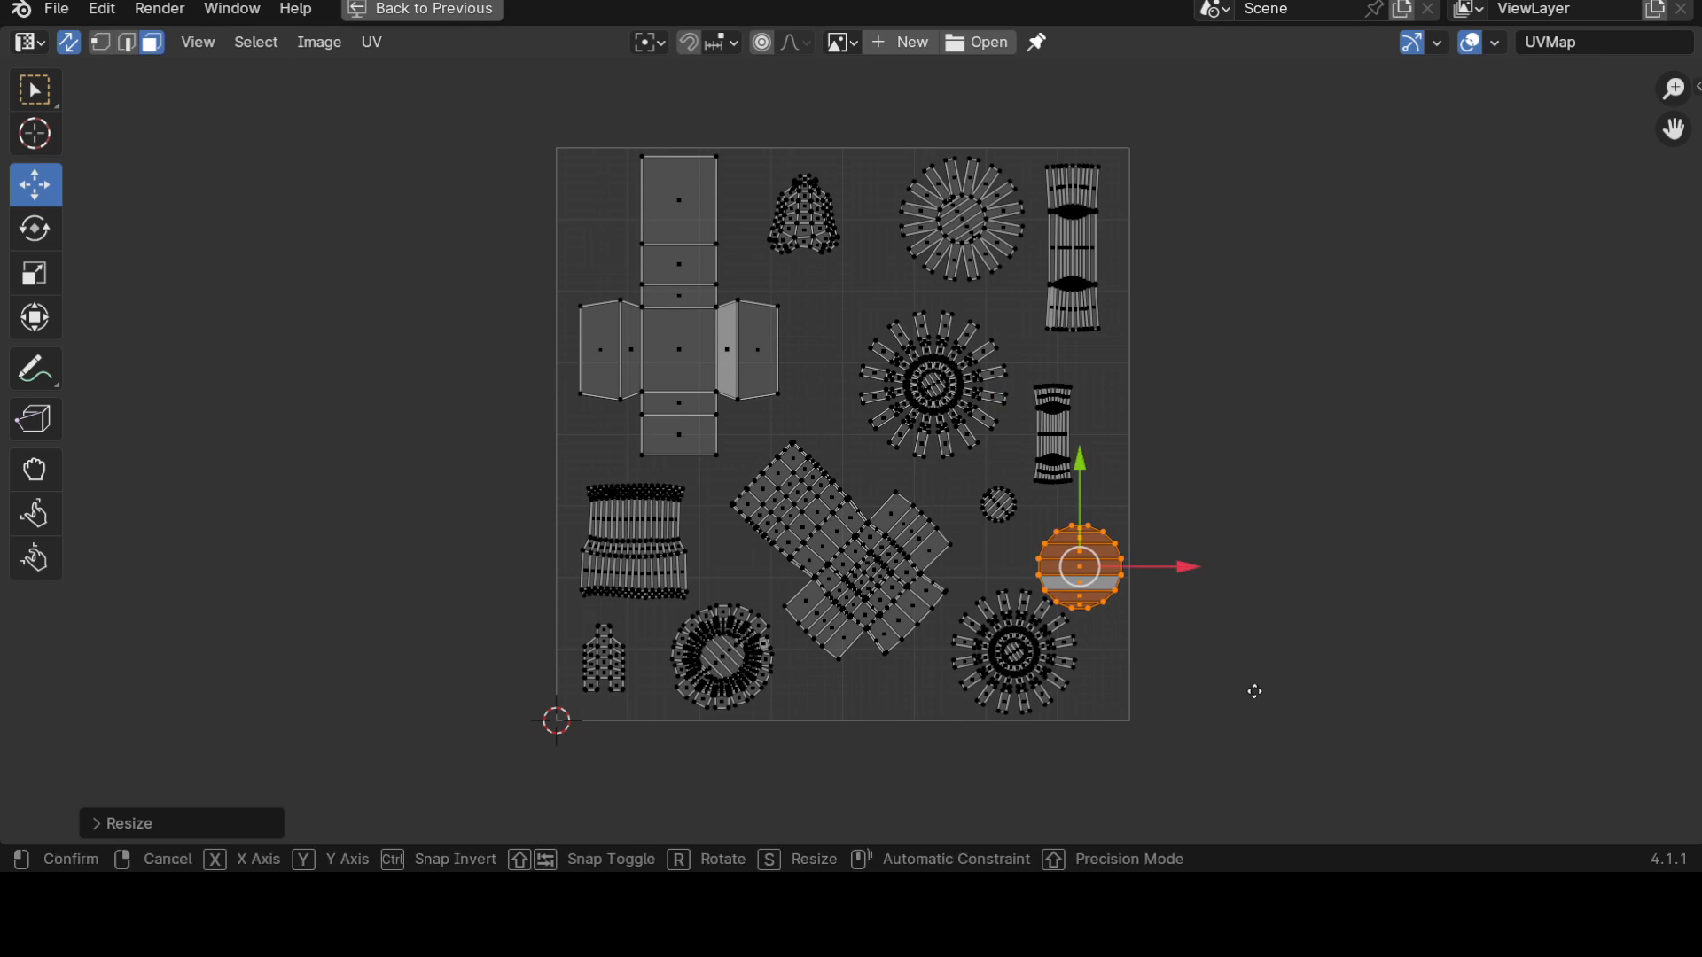
click(1264, 685)
Deselect the islands and restore the split workspace with the 3D viewport beside the UV layout.
scroll(1268, 613, down, 2)
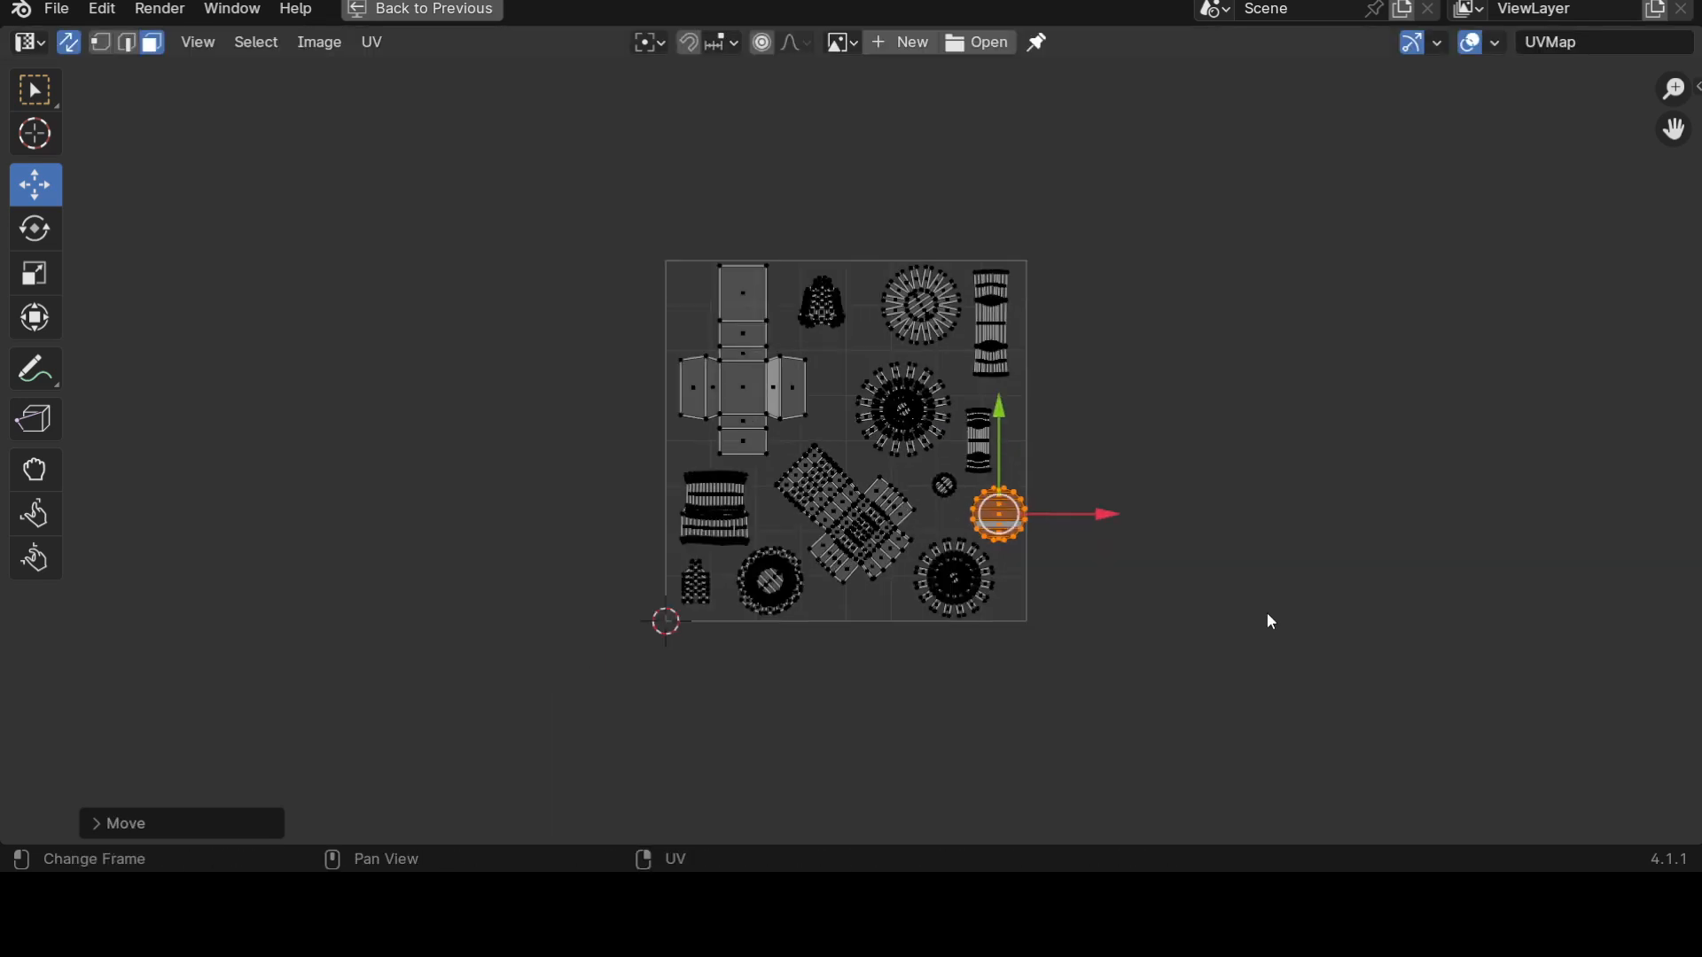
click(1307, 615)
scroll(1291, 615, down, 6)
scroll(1292, 621, up, 5)
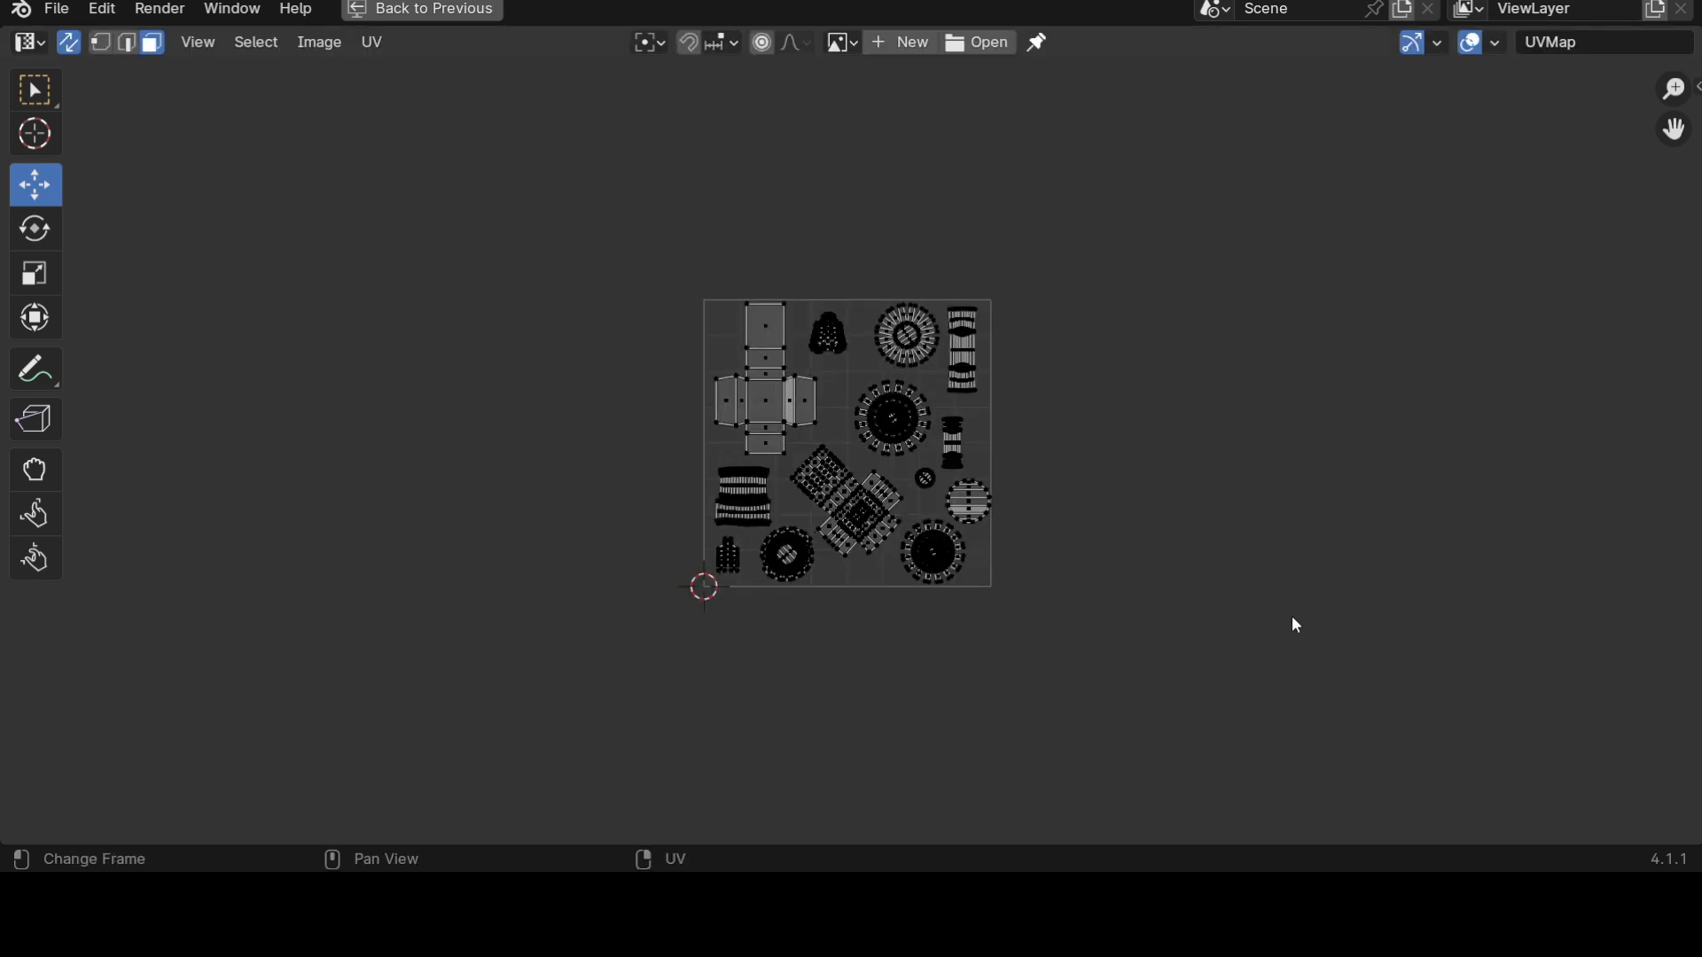
key(ctrl+space)
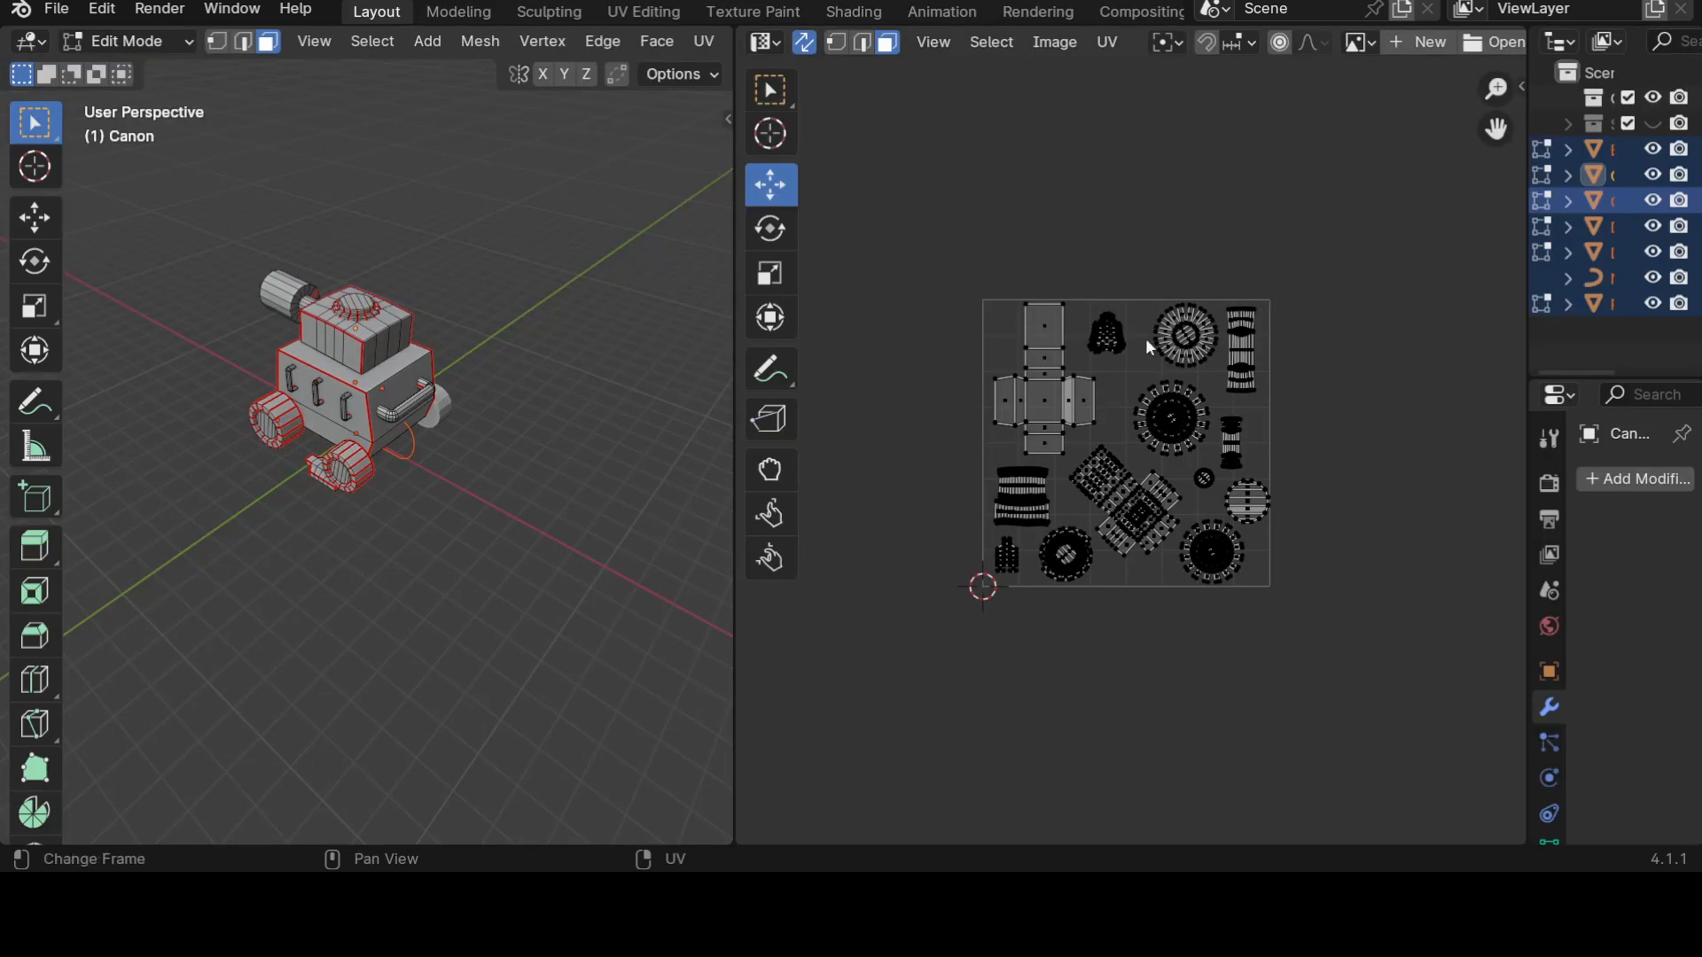
scroll(1143, 521, up, 2)
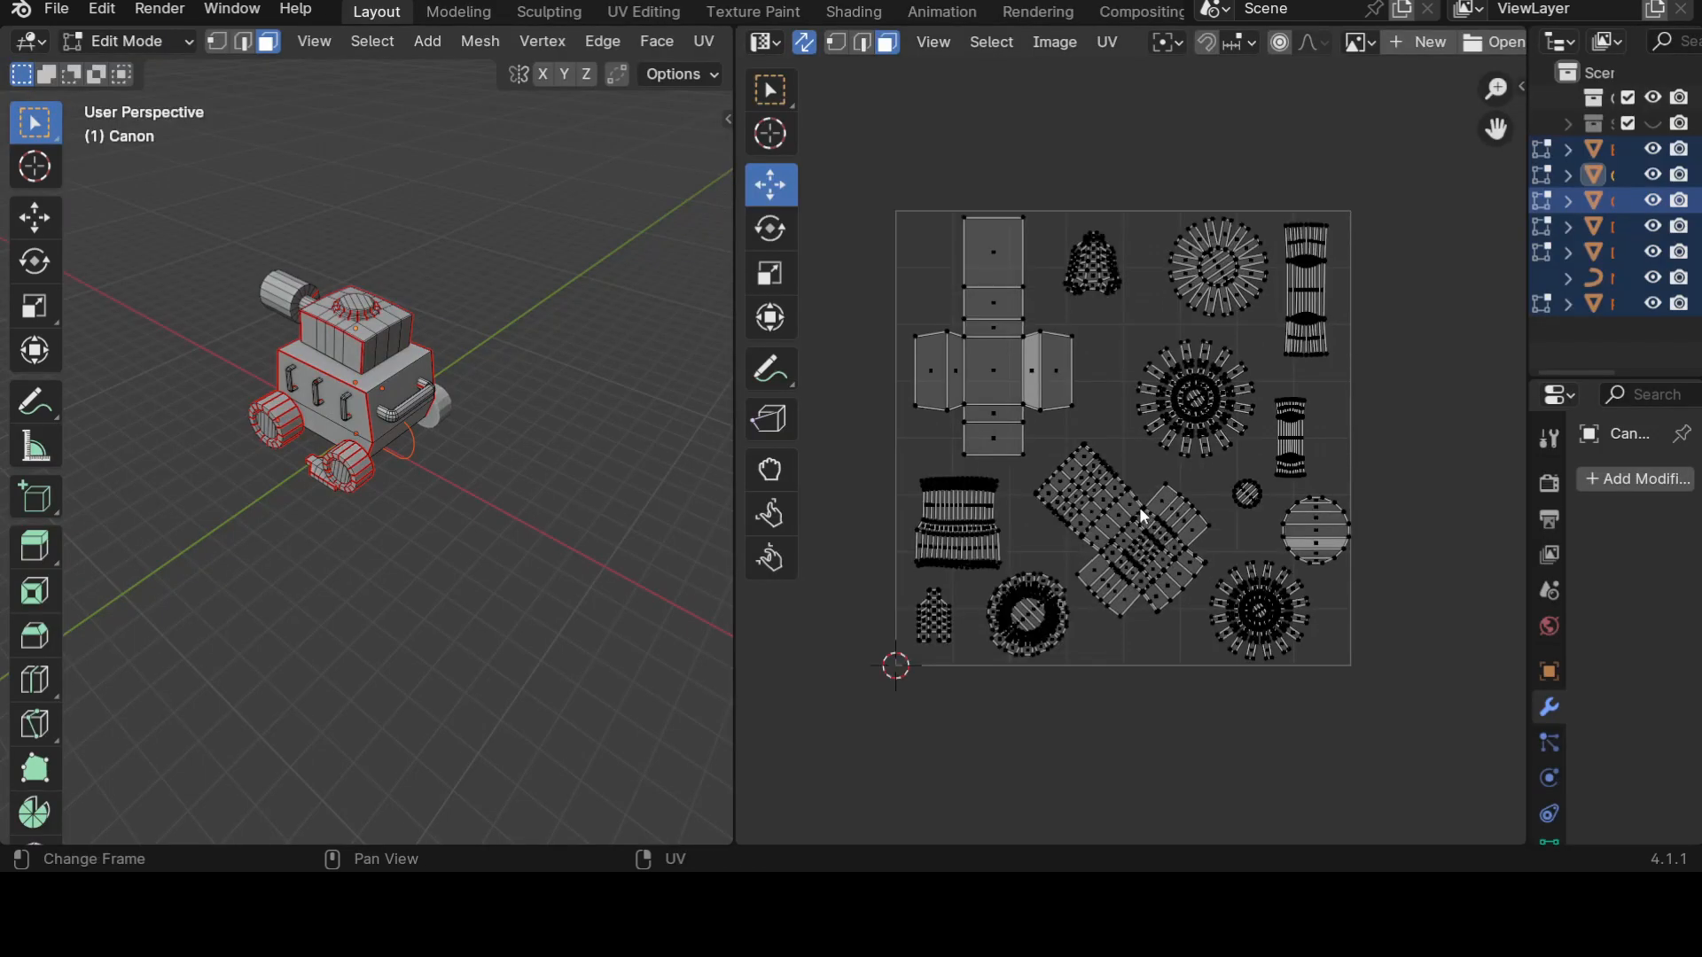
scroll(1011, 310, up, 1)
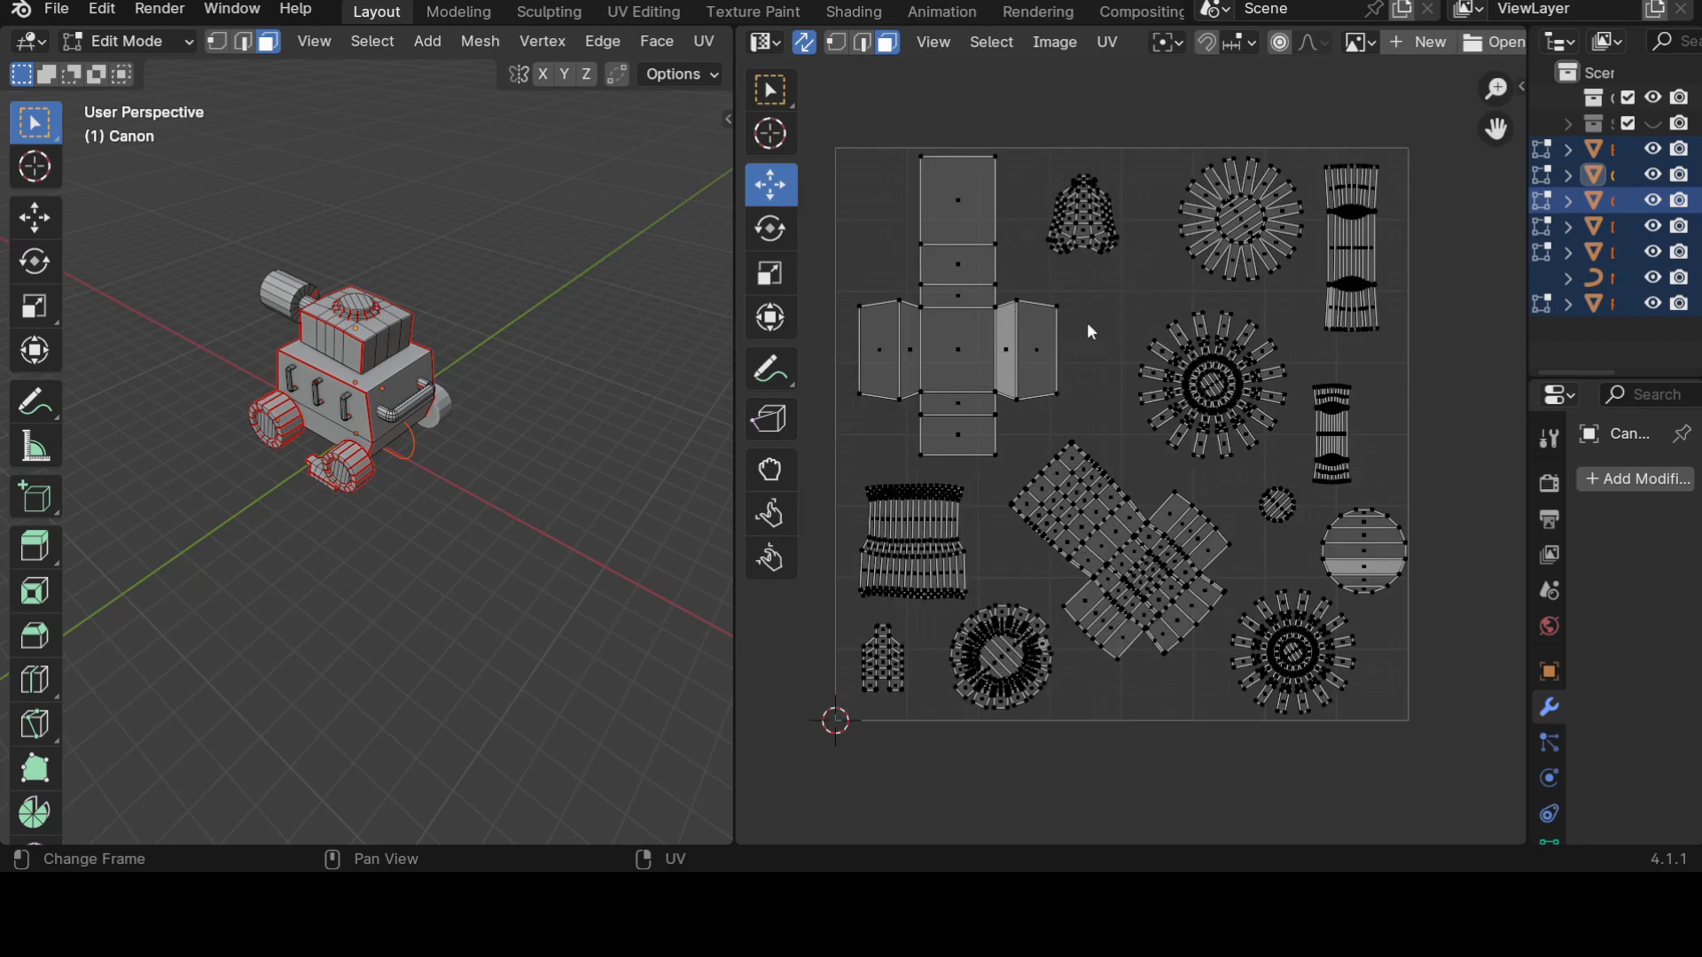
Select the bell-shaped island near the upper edge, scale it up about 1.5 times, and nudge it slightly down and right.
scroll(1099, 394, up, 1)
scroll(1116, 377, down, 1)
key(l)
key(s)
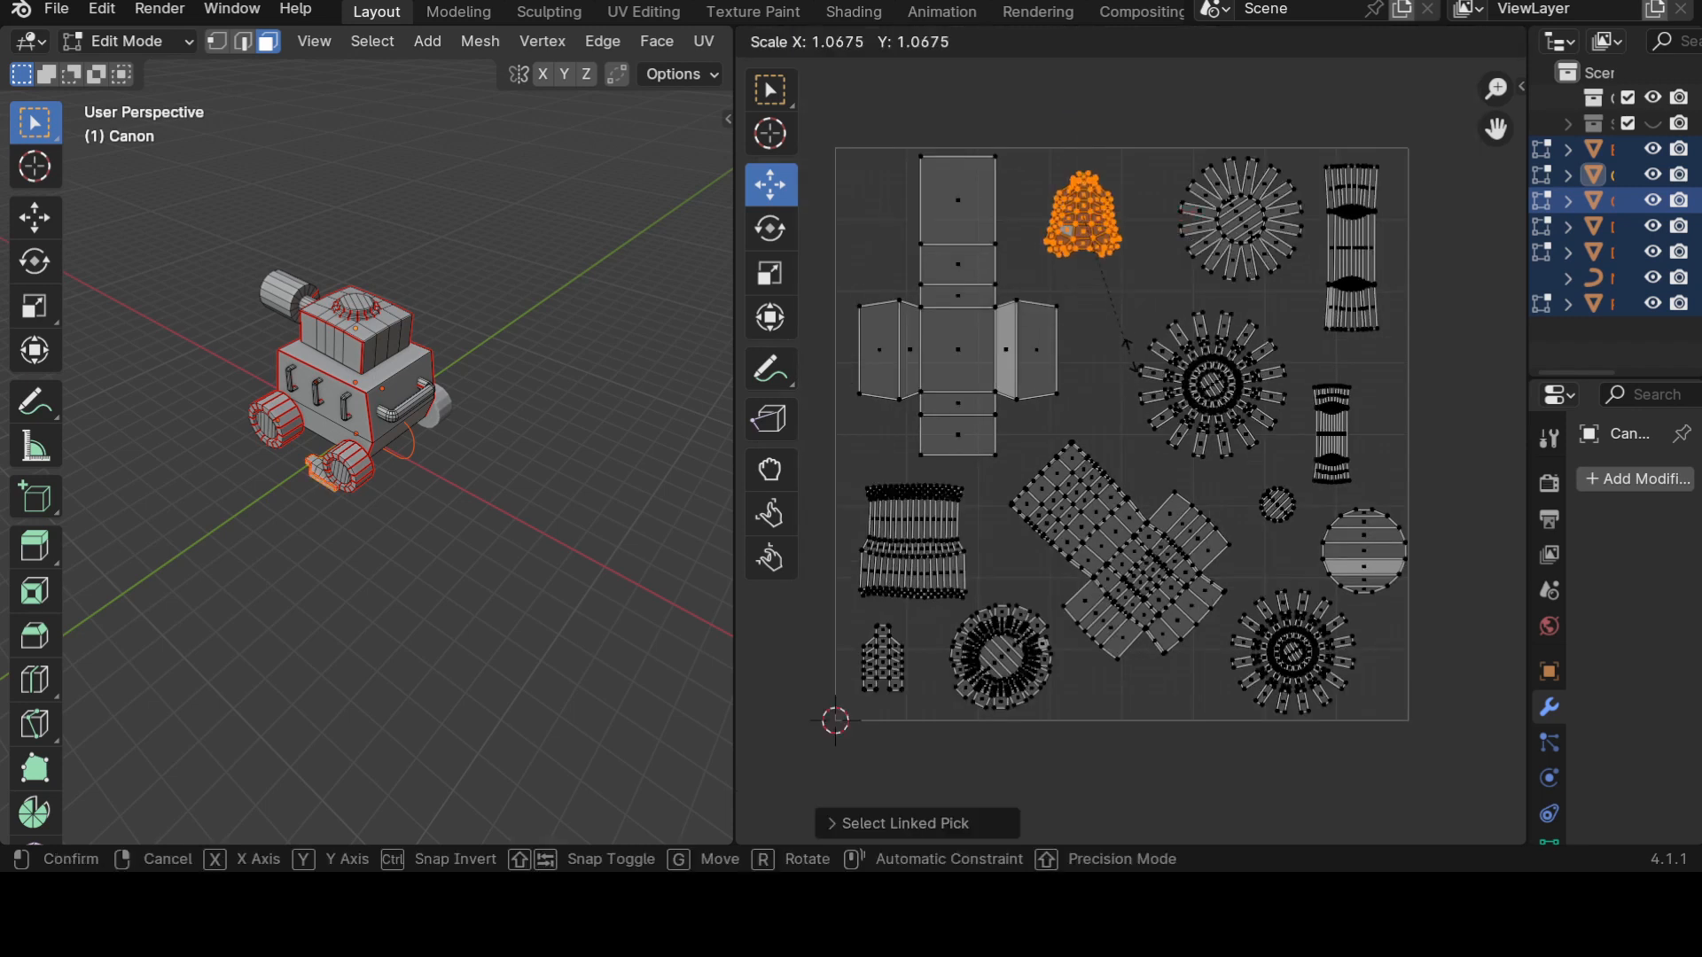
click(1185, 413)
key(g)
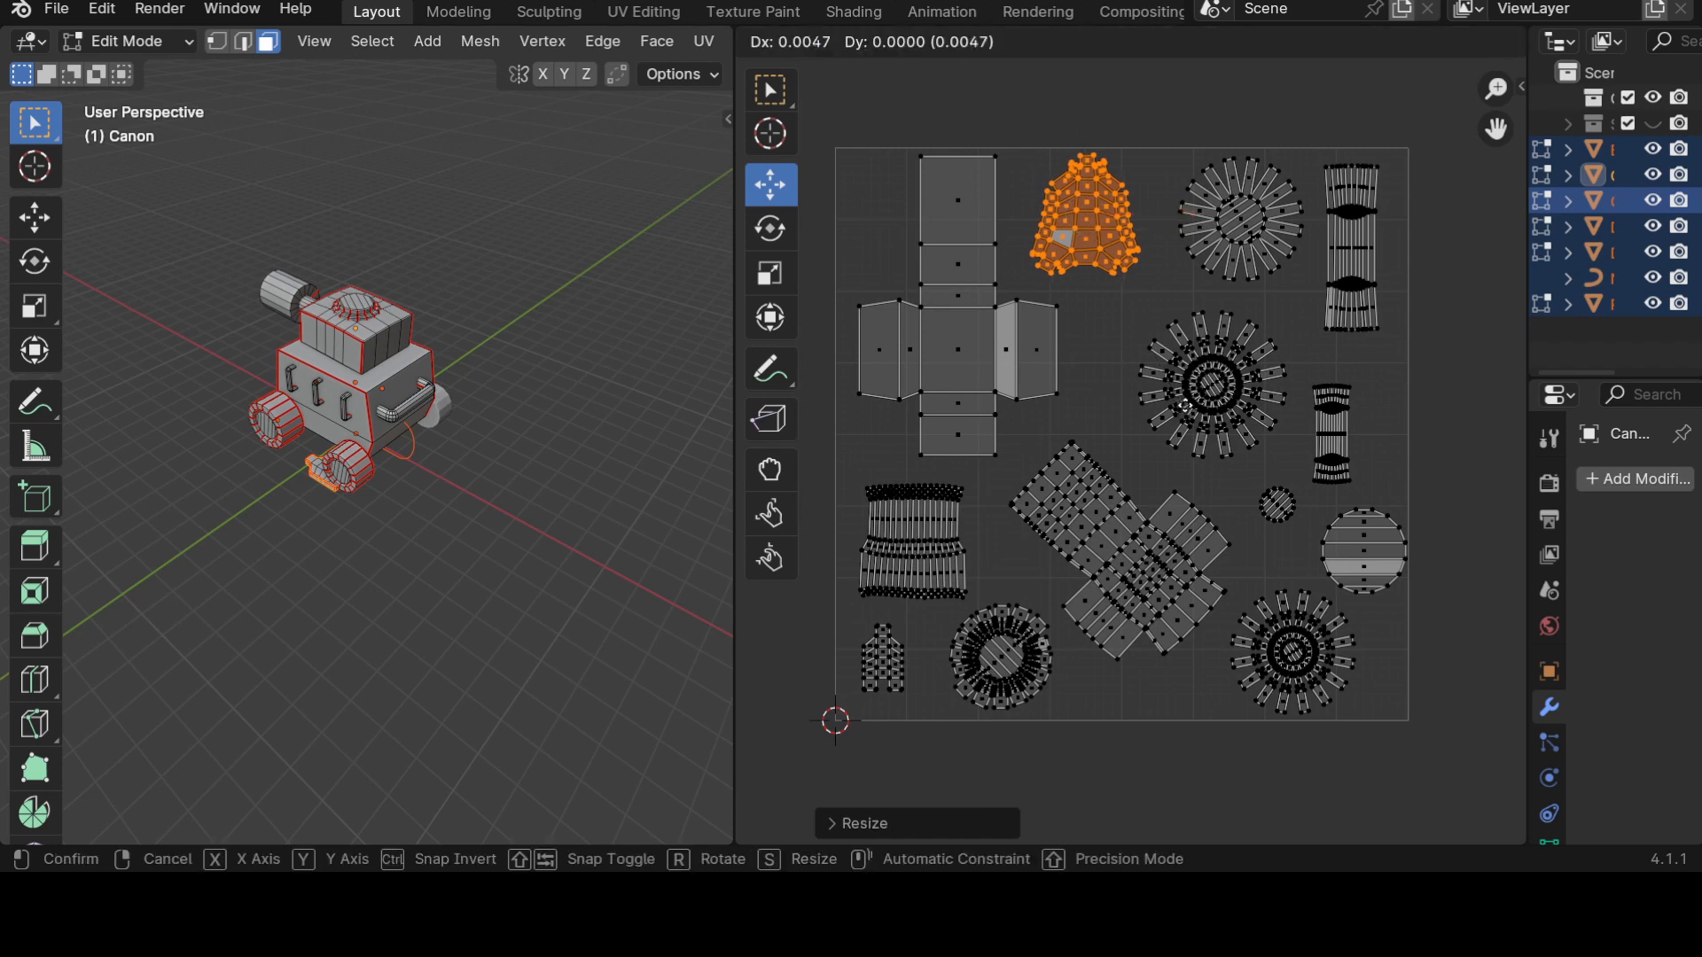
click(1191, 420)
Select the whole cross-shaped hull island and shift it slightly toward the left edge of the UV square.
click(1007, 376)
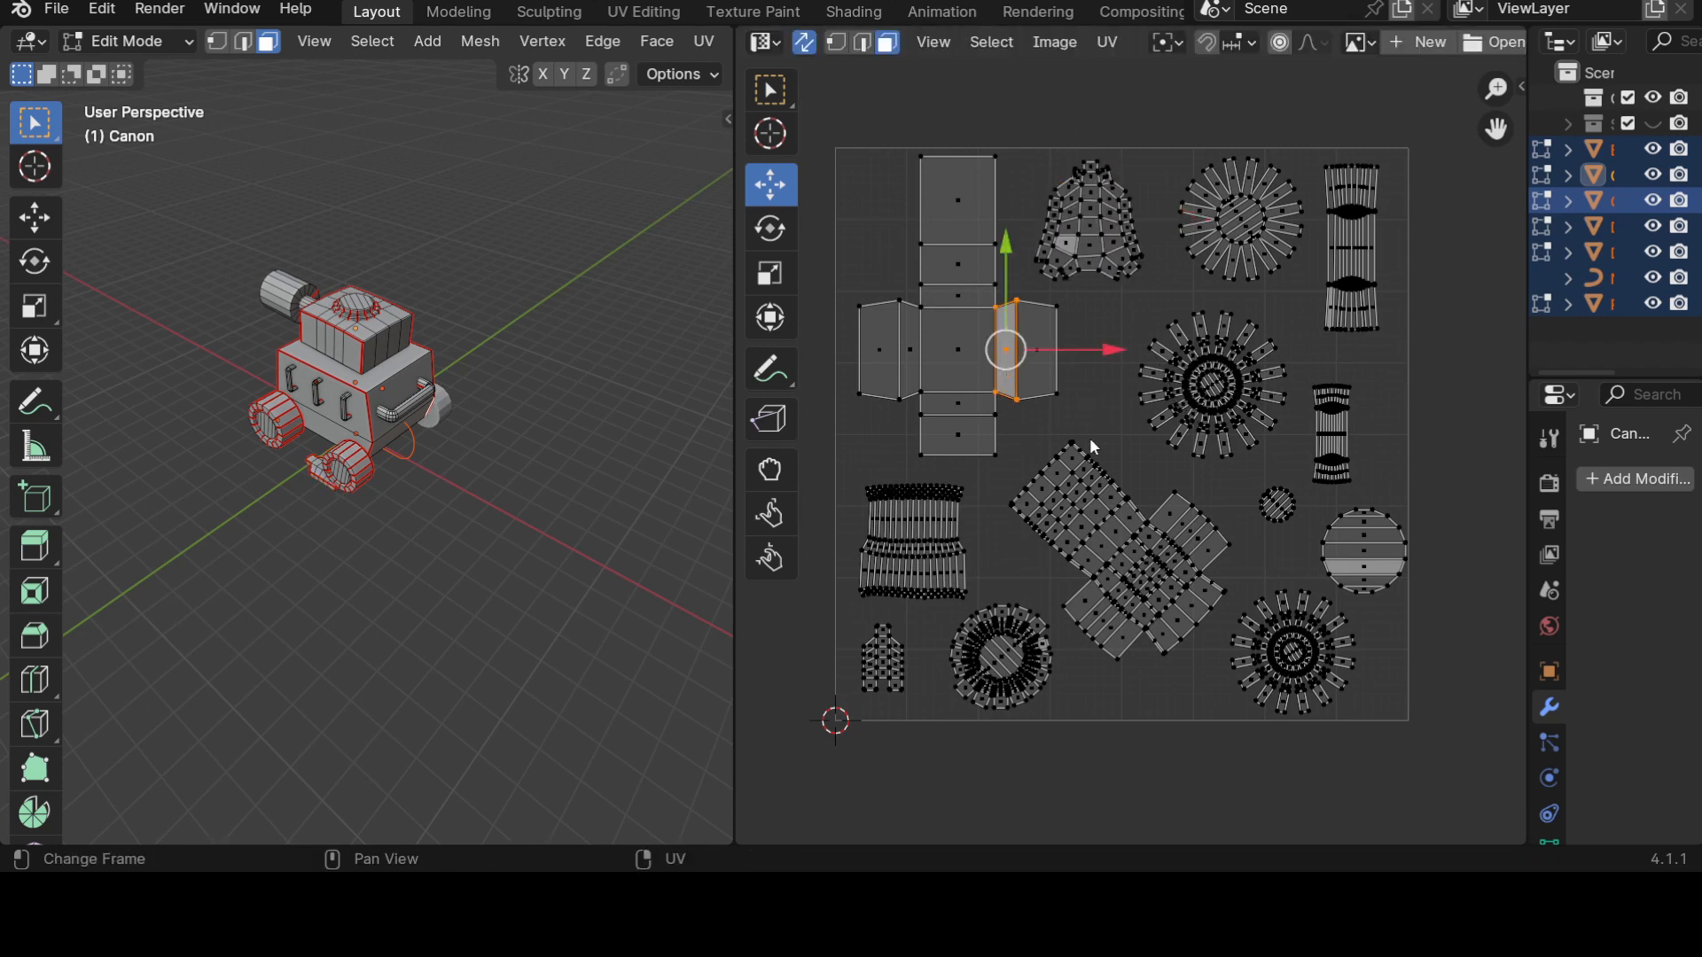
key(l)
click(959, 306)
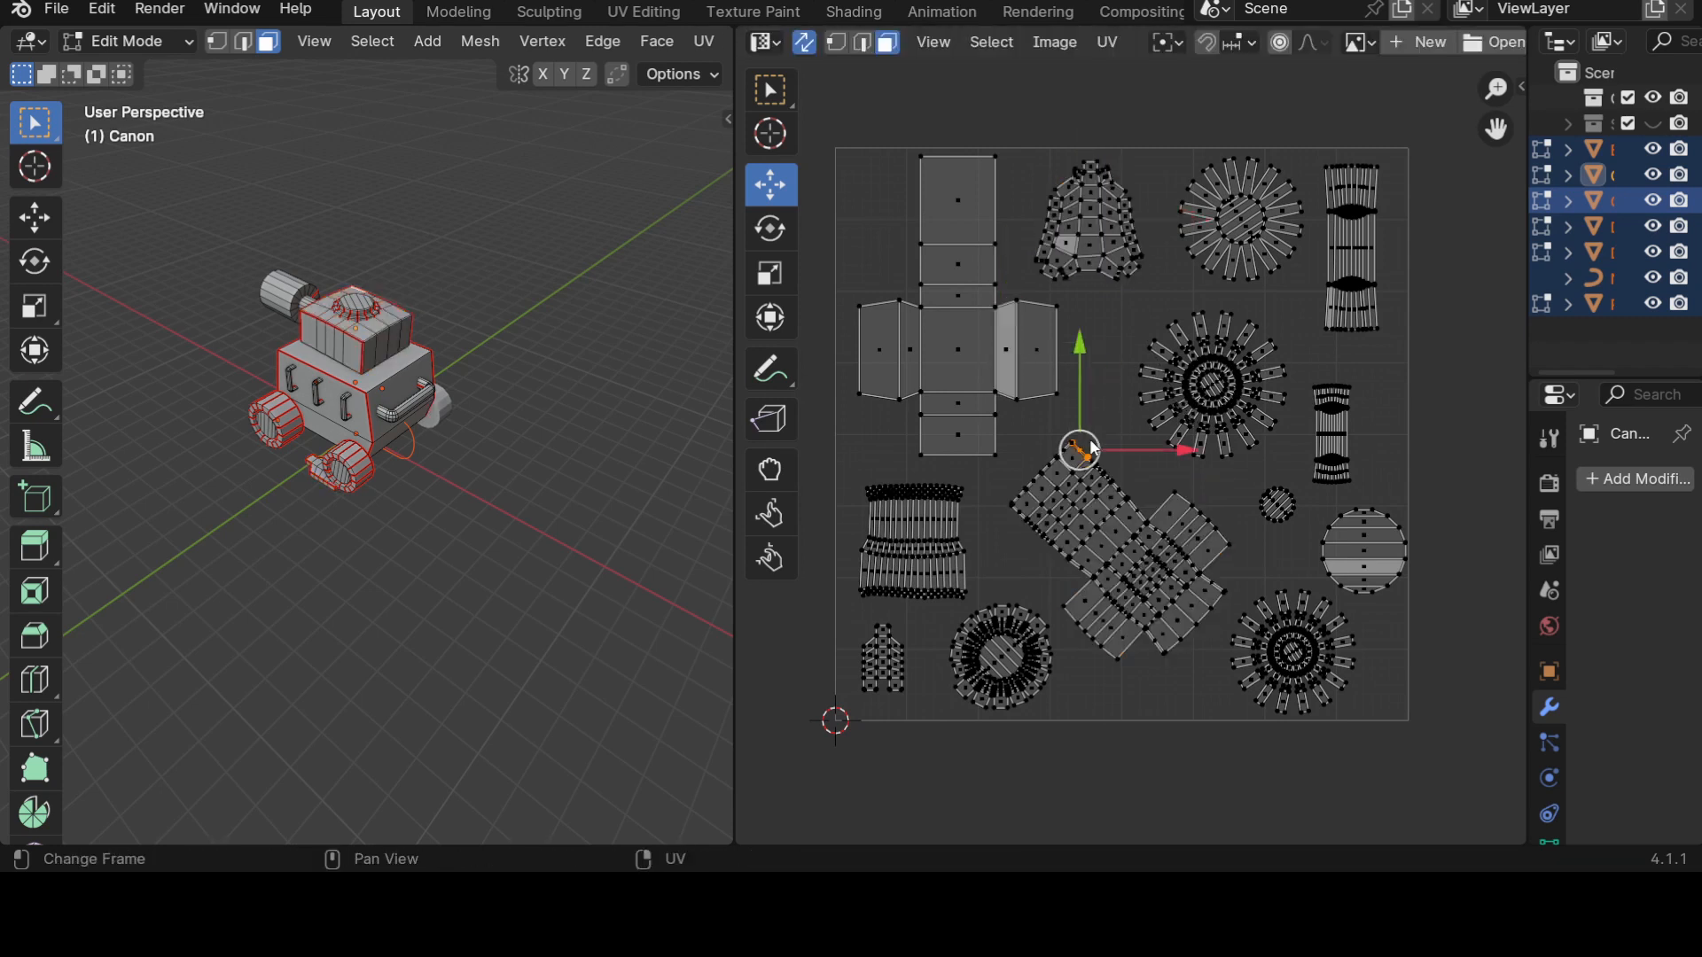
key(l)
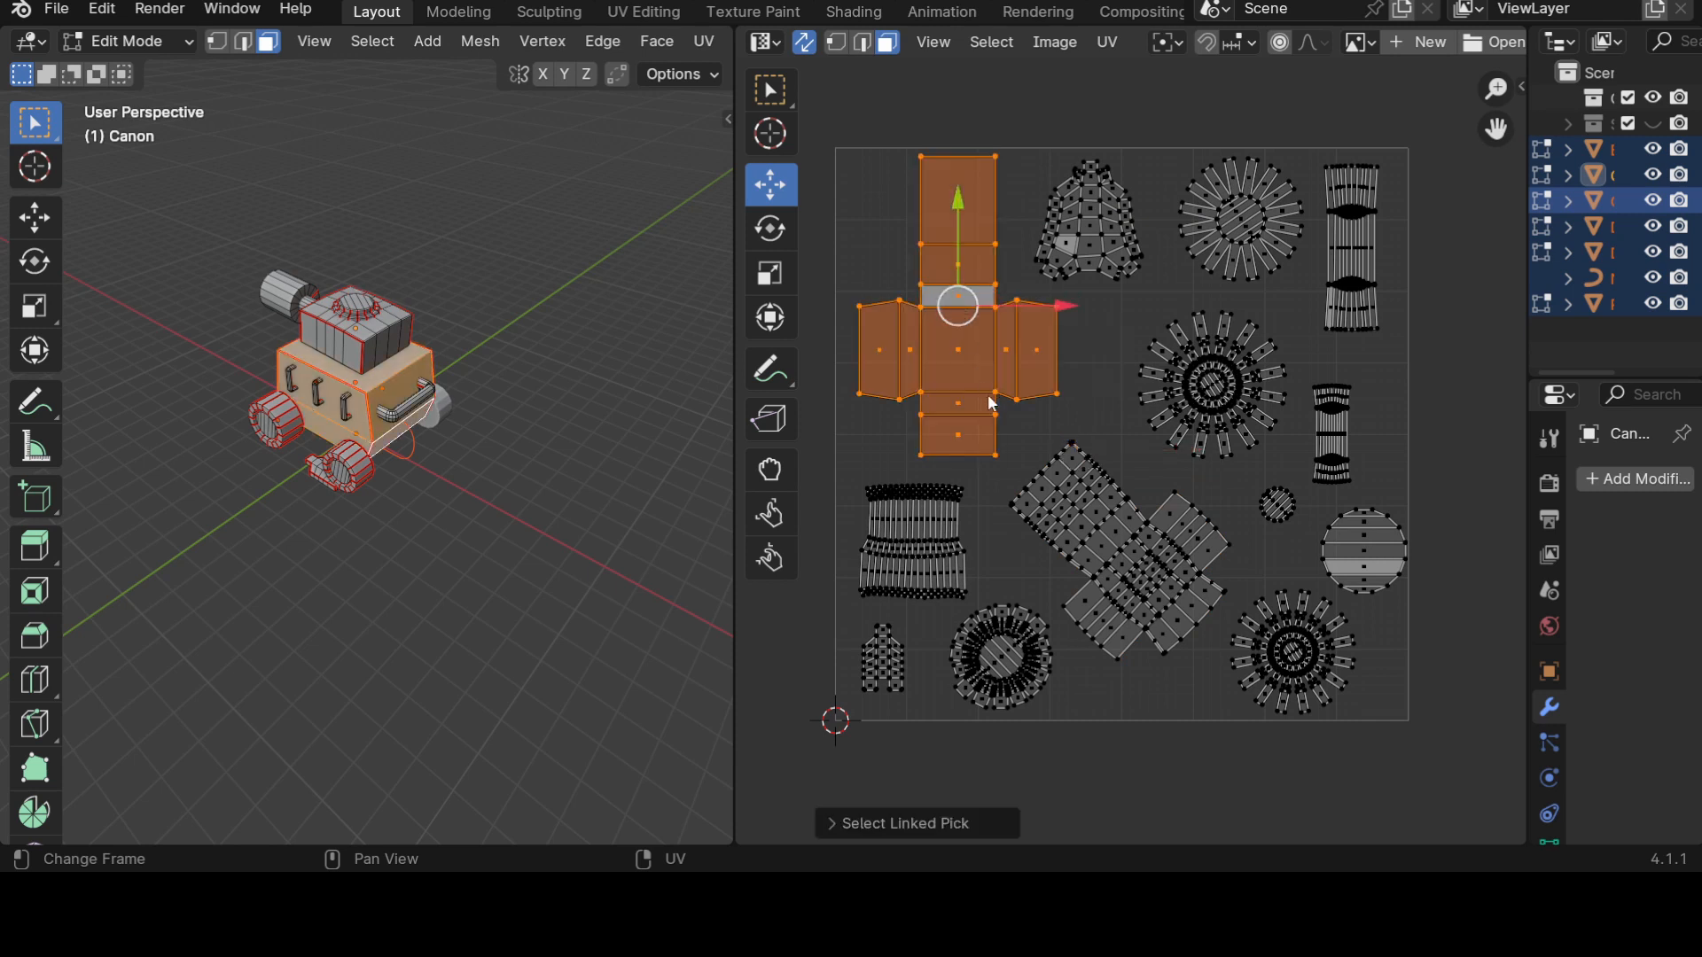
key(g)
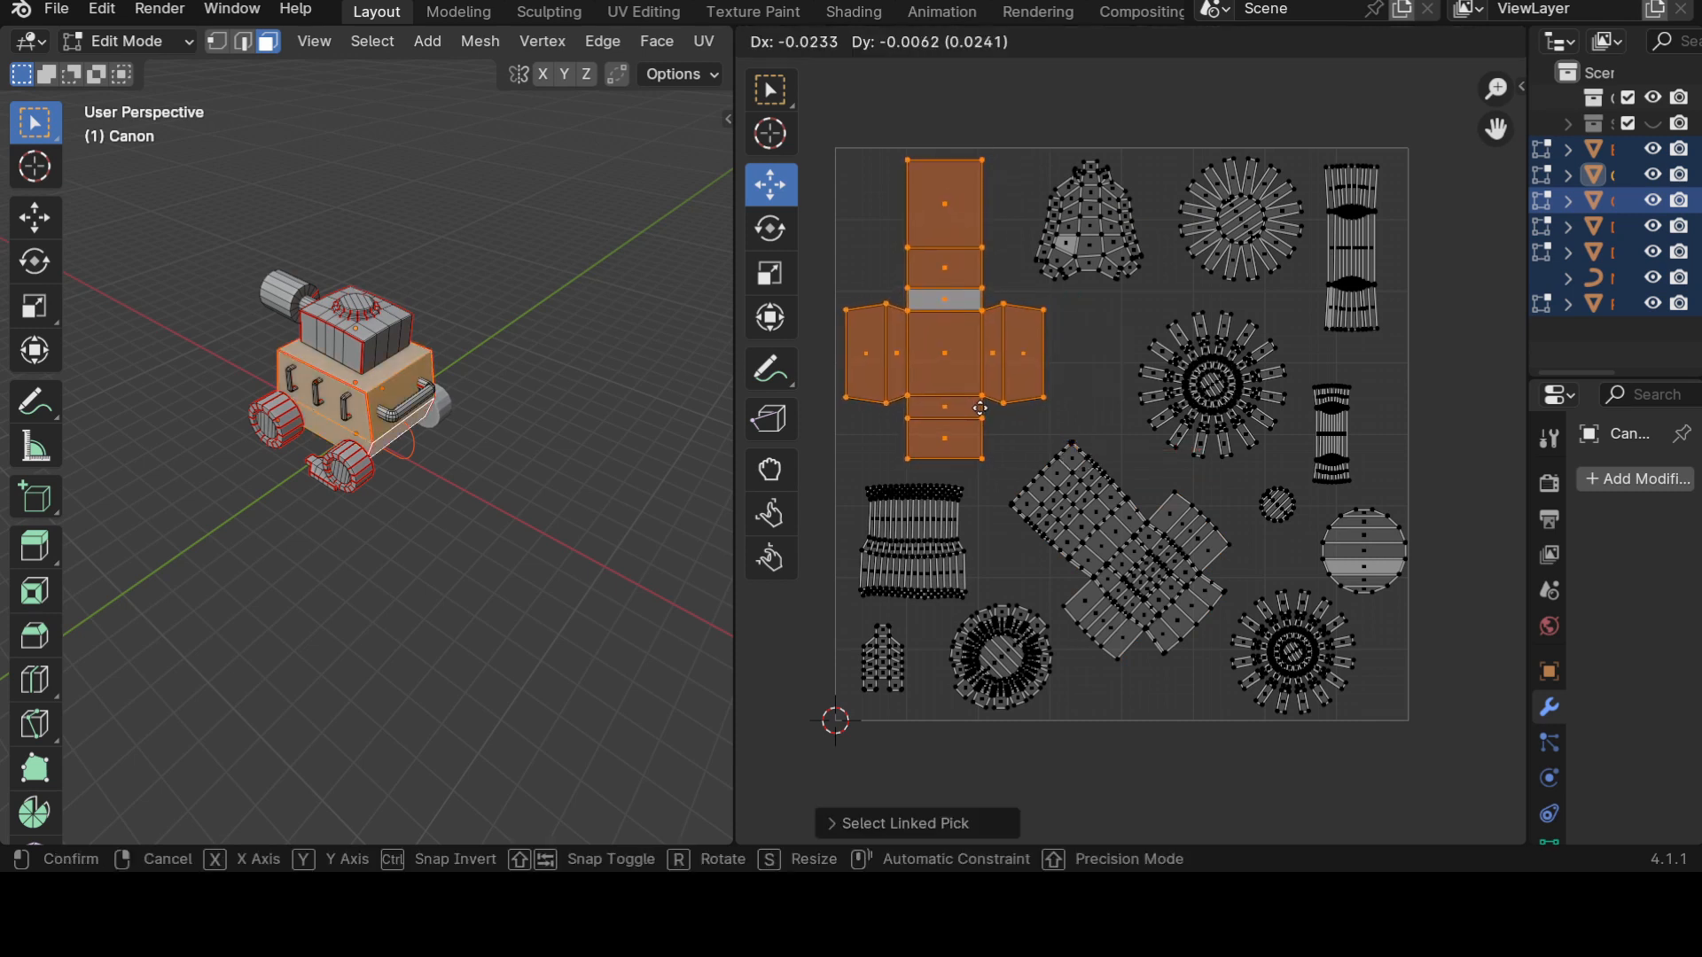
click(980, 409)
Select the striped cannon island below the hull island and scale it up about 1.2 times.
click(925, 516)
key(l)
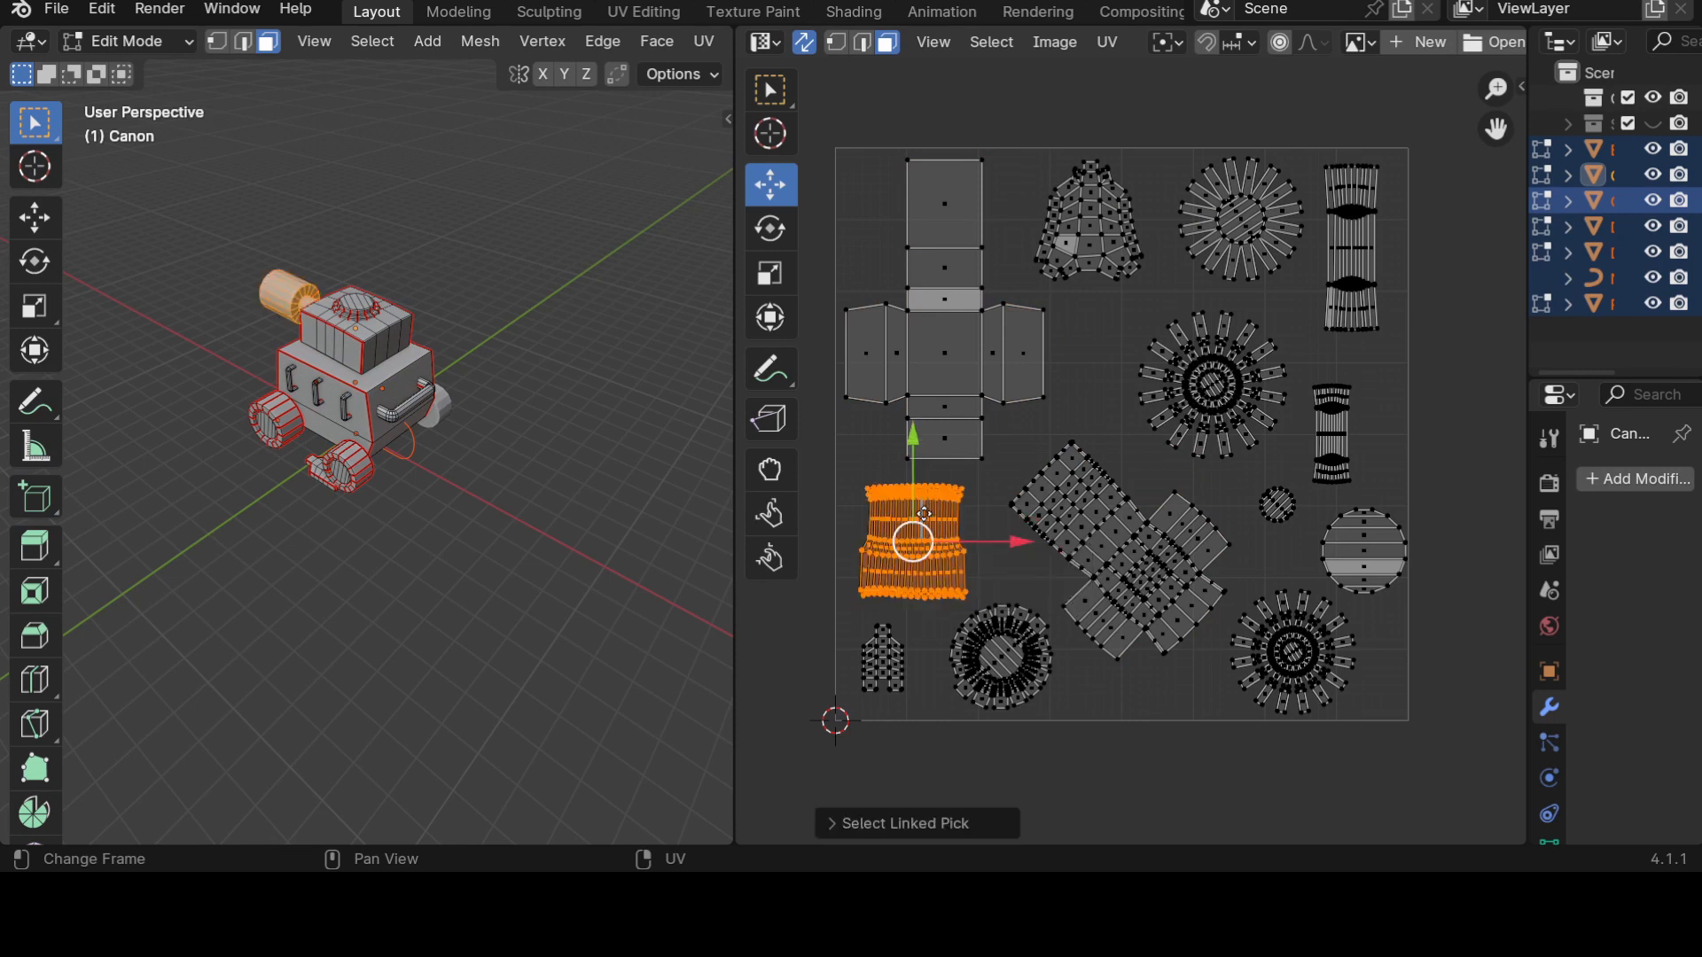
key(s)
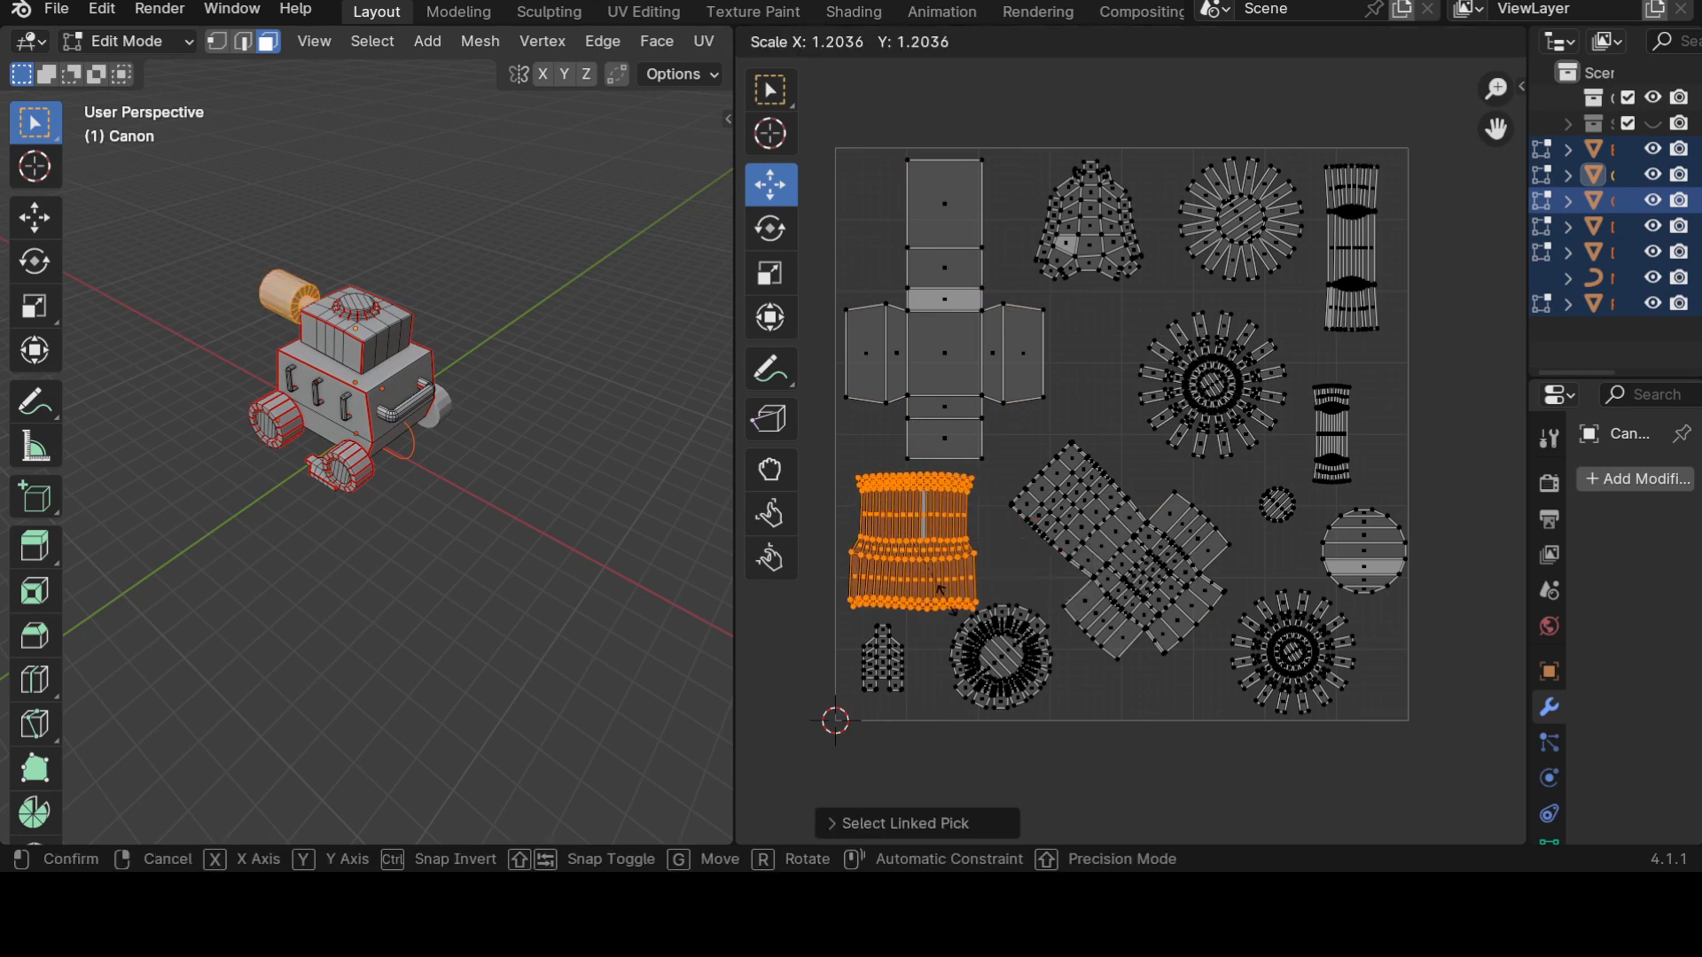
click(952, 610)
Select the dense round hatch island below the cannon island and move it slightly down and right, clear of its neighbour.
click(994, 654)
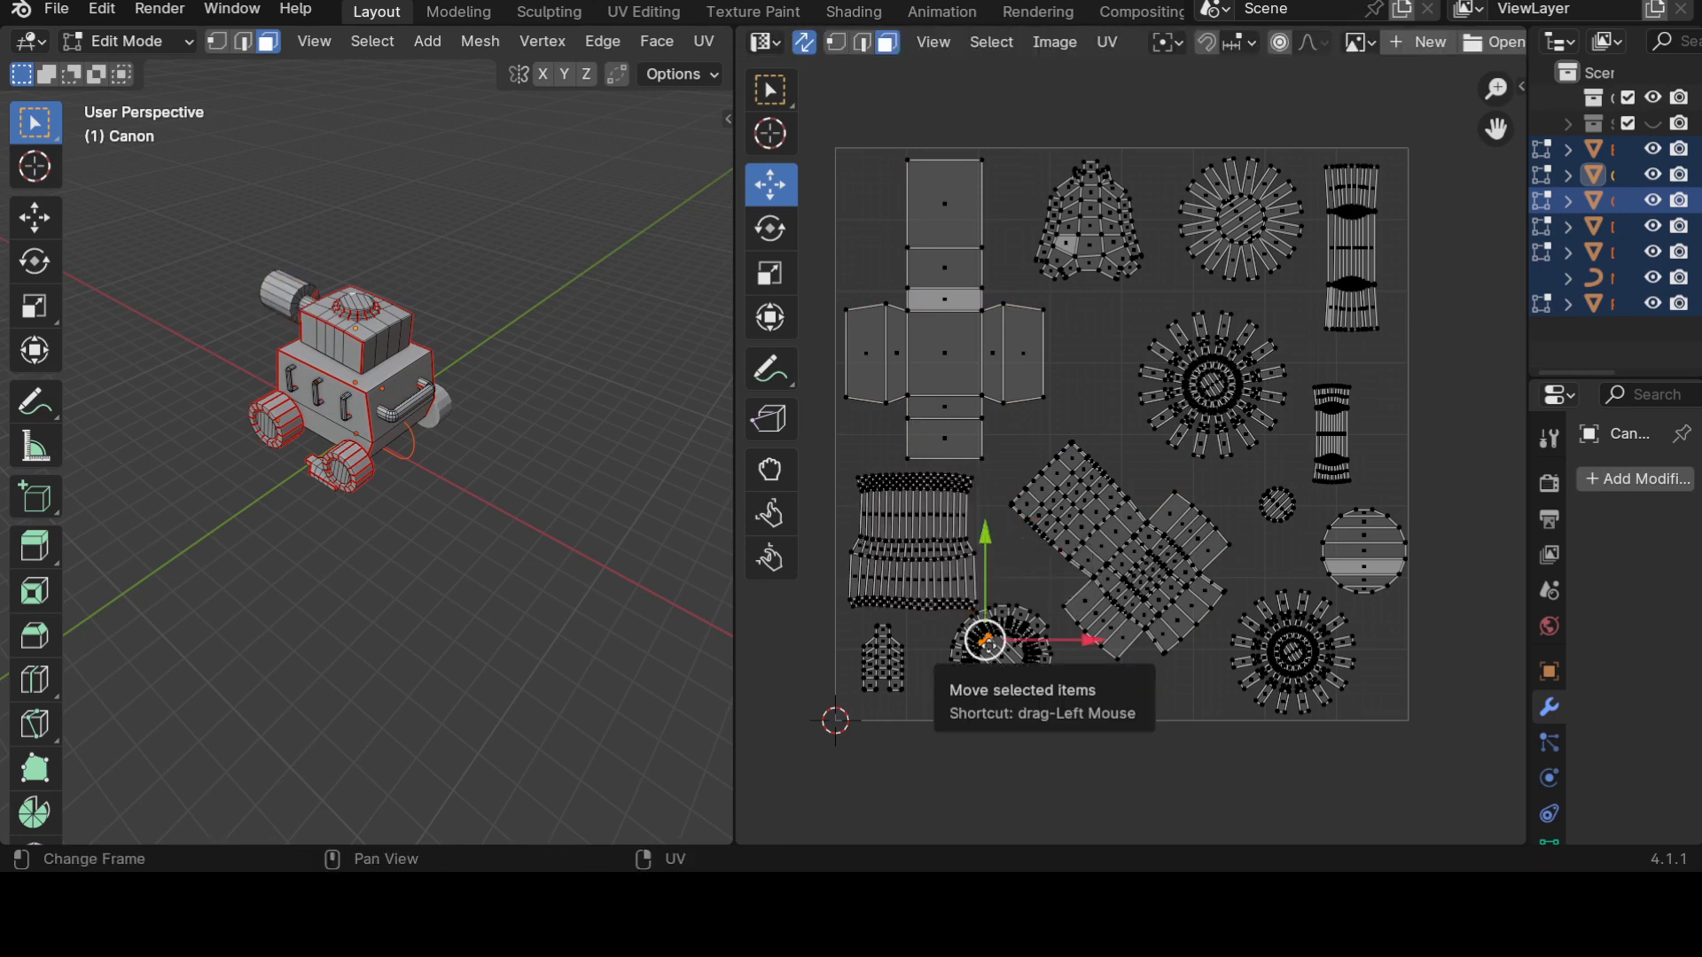
key(l)
key(g)
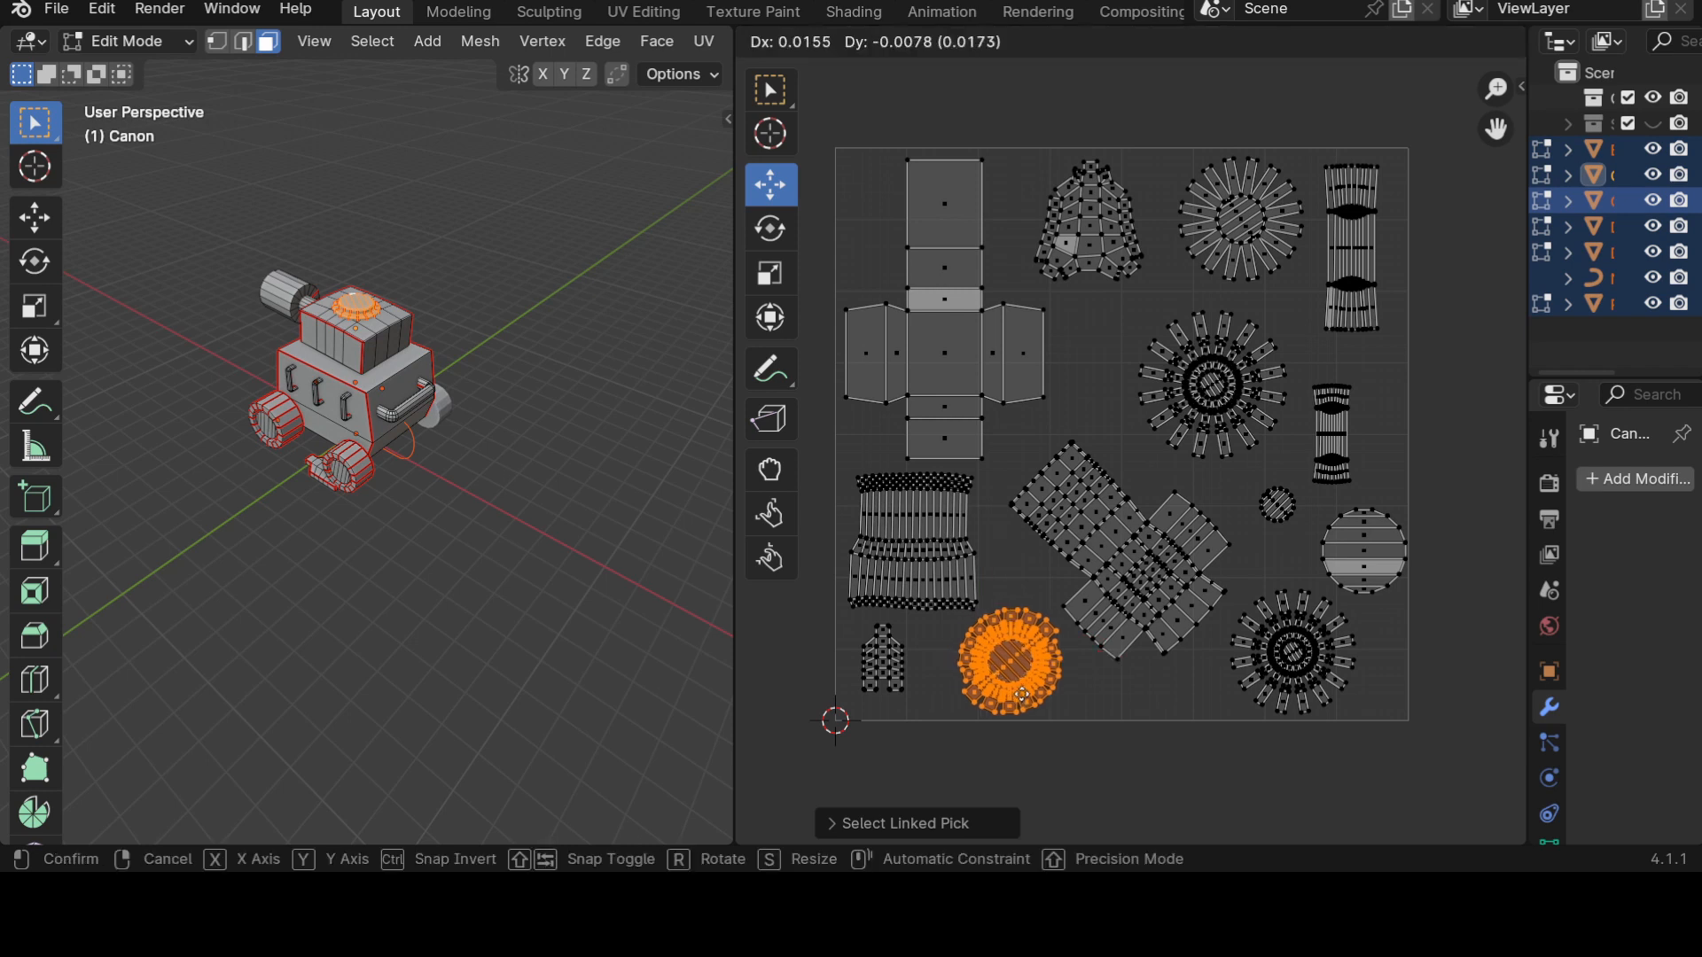
click(1026, 703)
Select the small arch-shaped island in the lower-left corner, scale it up about 1.4 times in total, and center it in its gap.
click(895, 681)
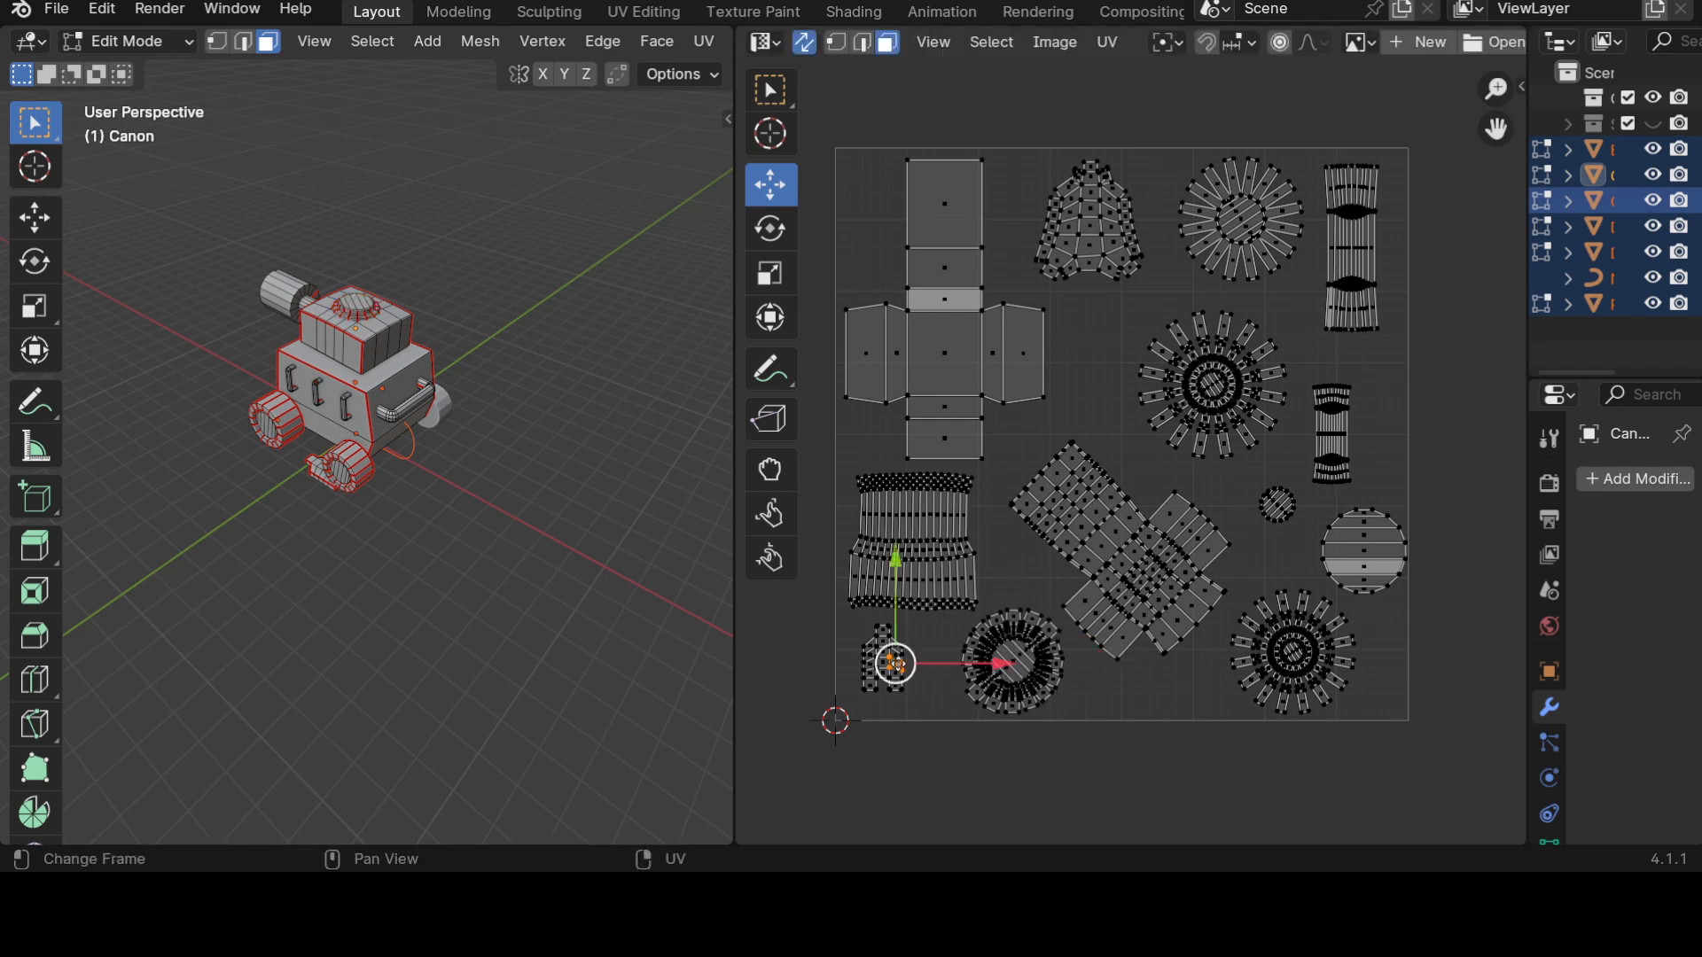
key(l)
key(s)
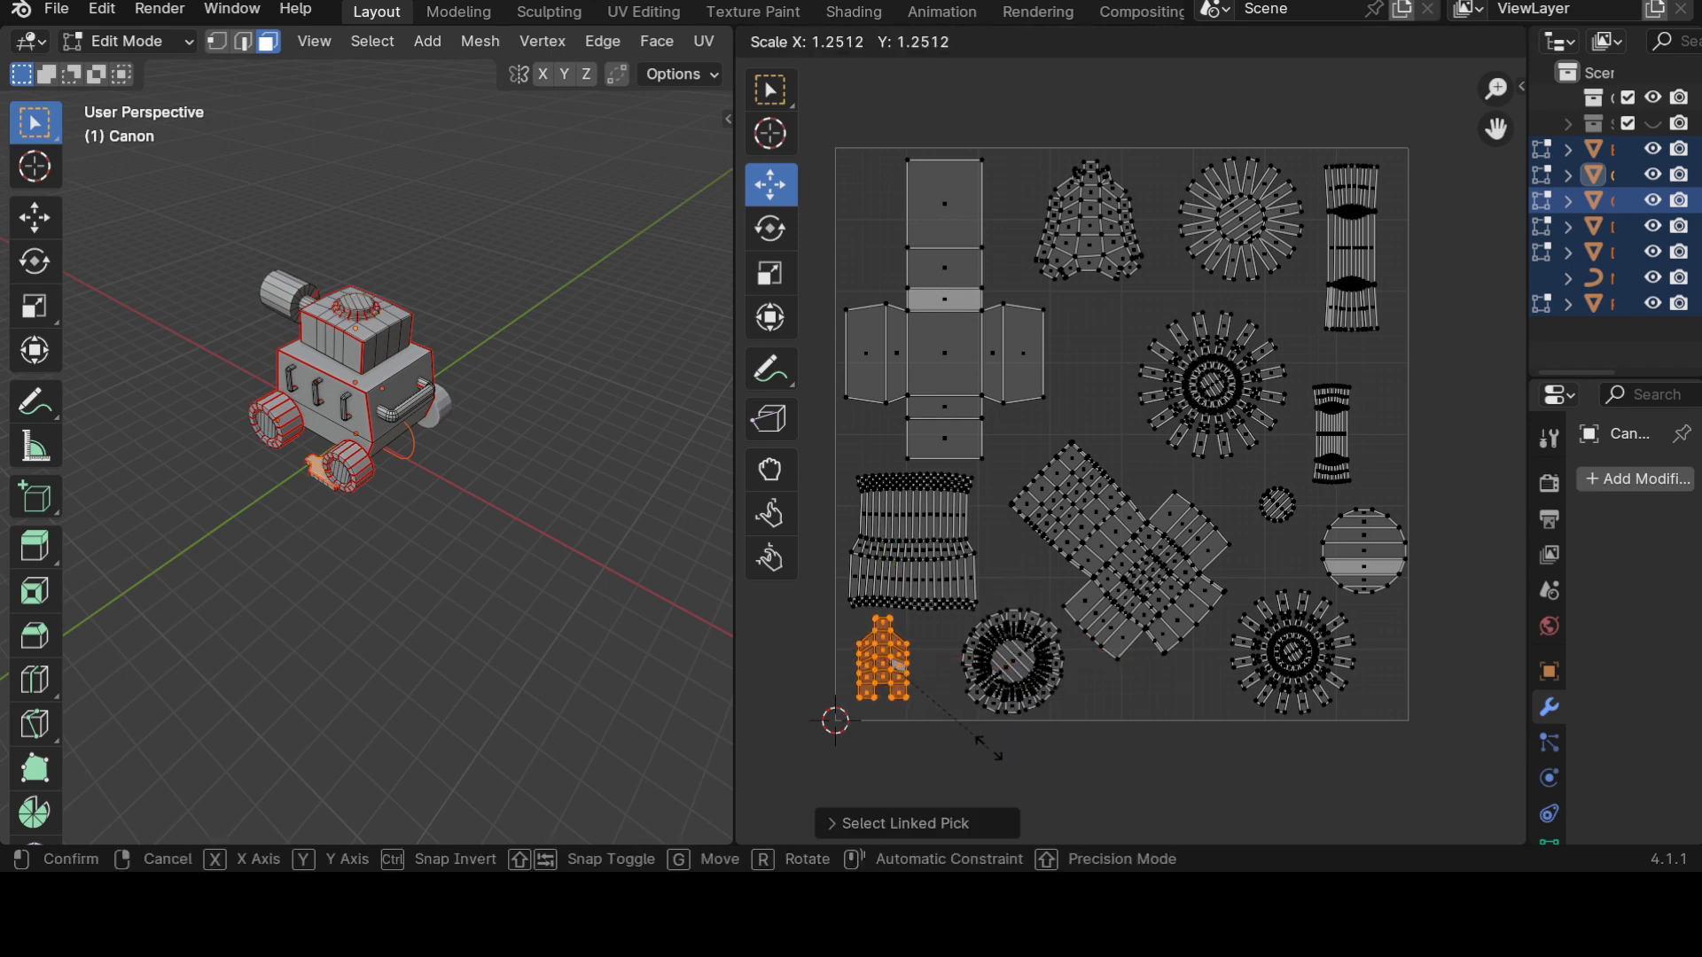
click(993, 757)
key(g)
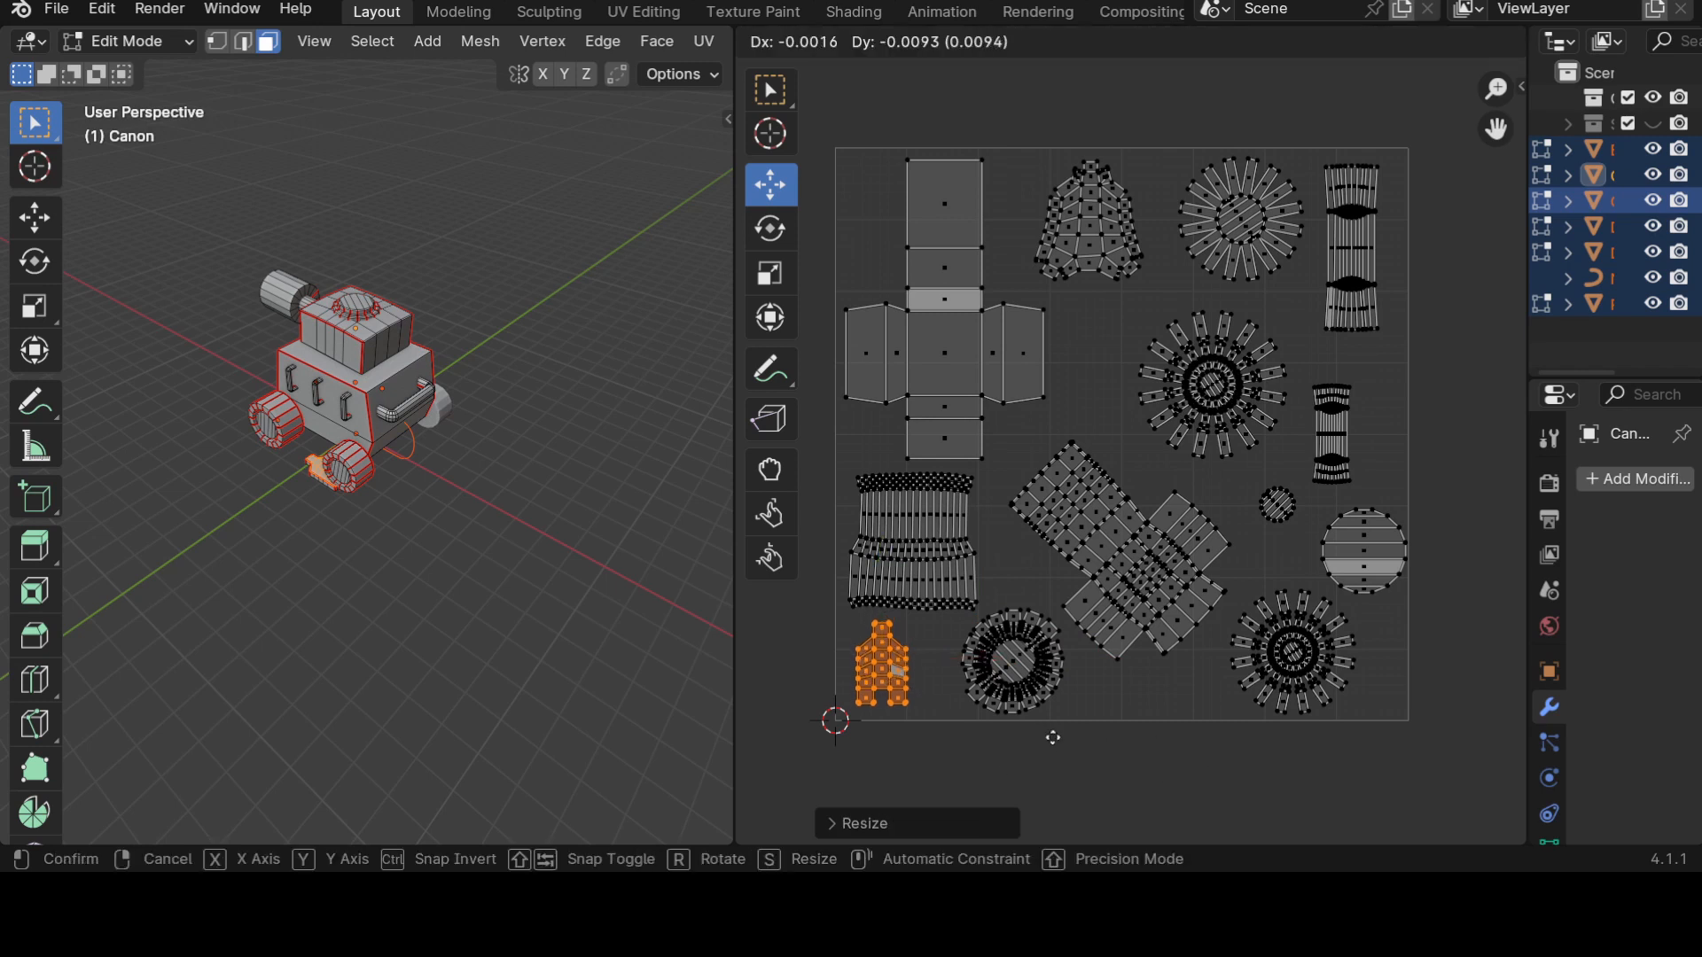
click(1065, 739)
key(s)
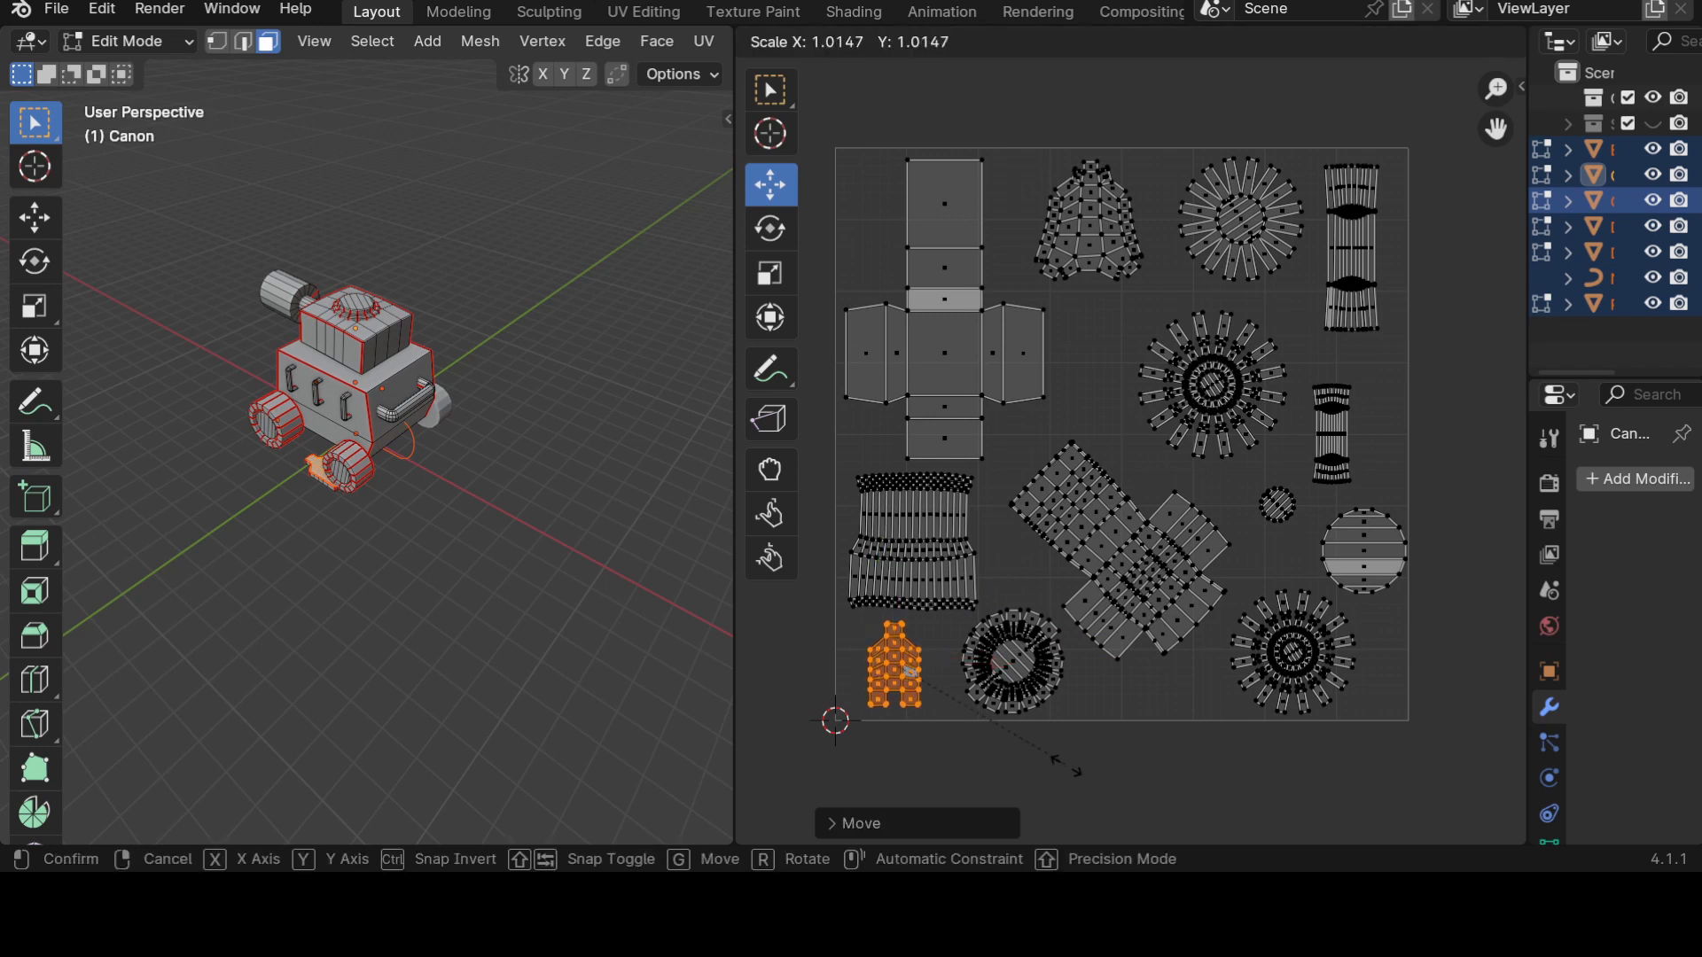
click(1096, 780)
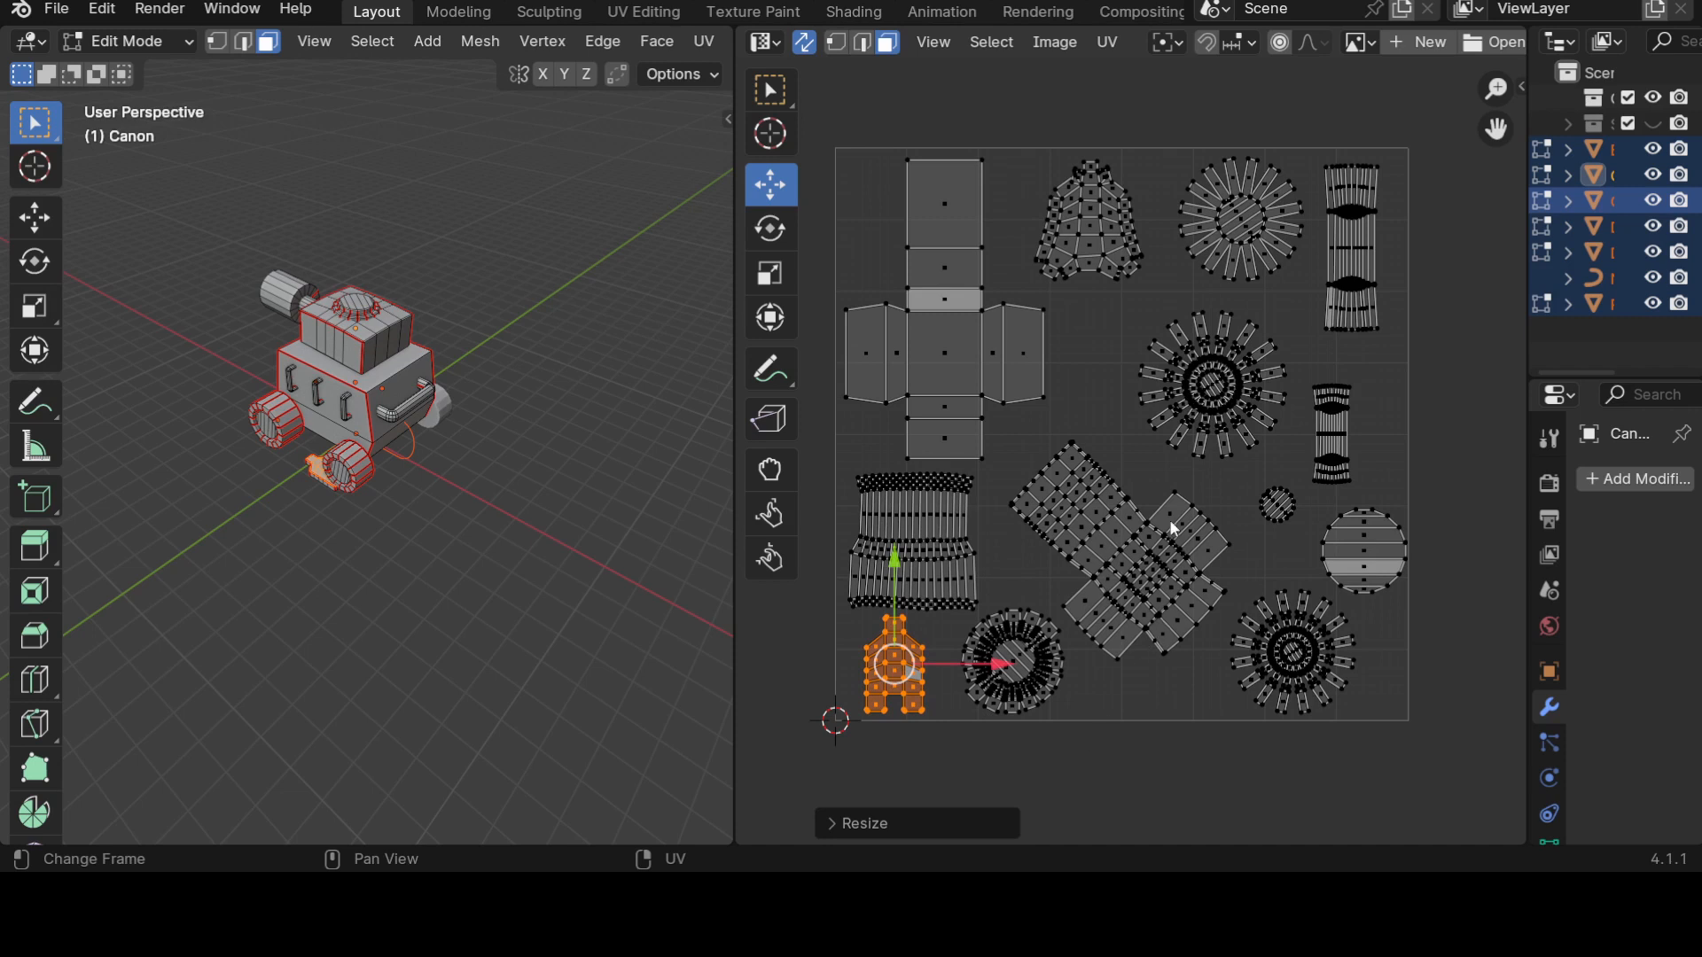
Select the central spoked wheel island and move it left and slightly up, toward the hull island.
click(1188, 394)
key(l)
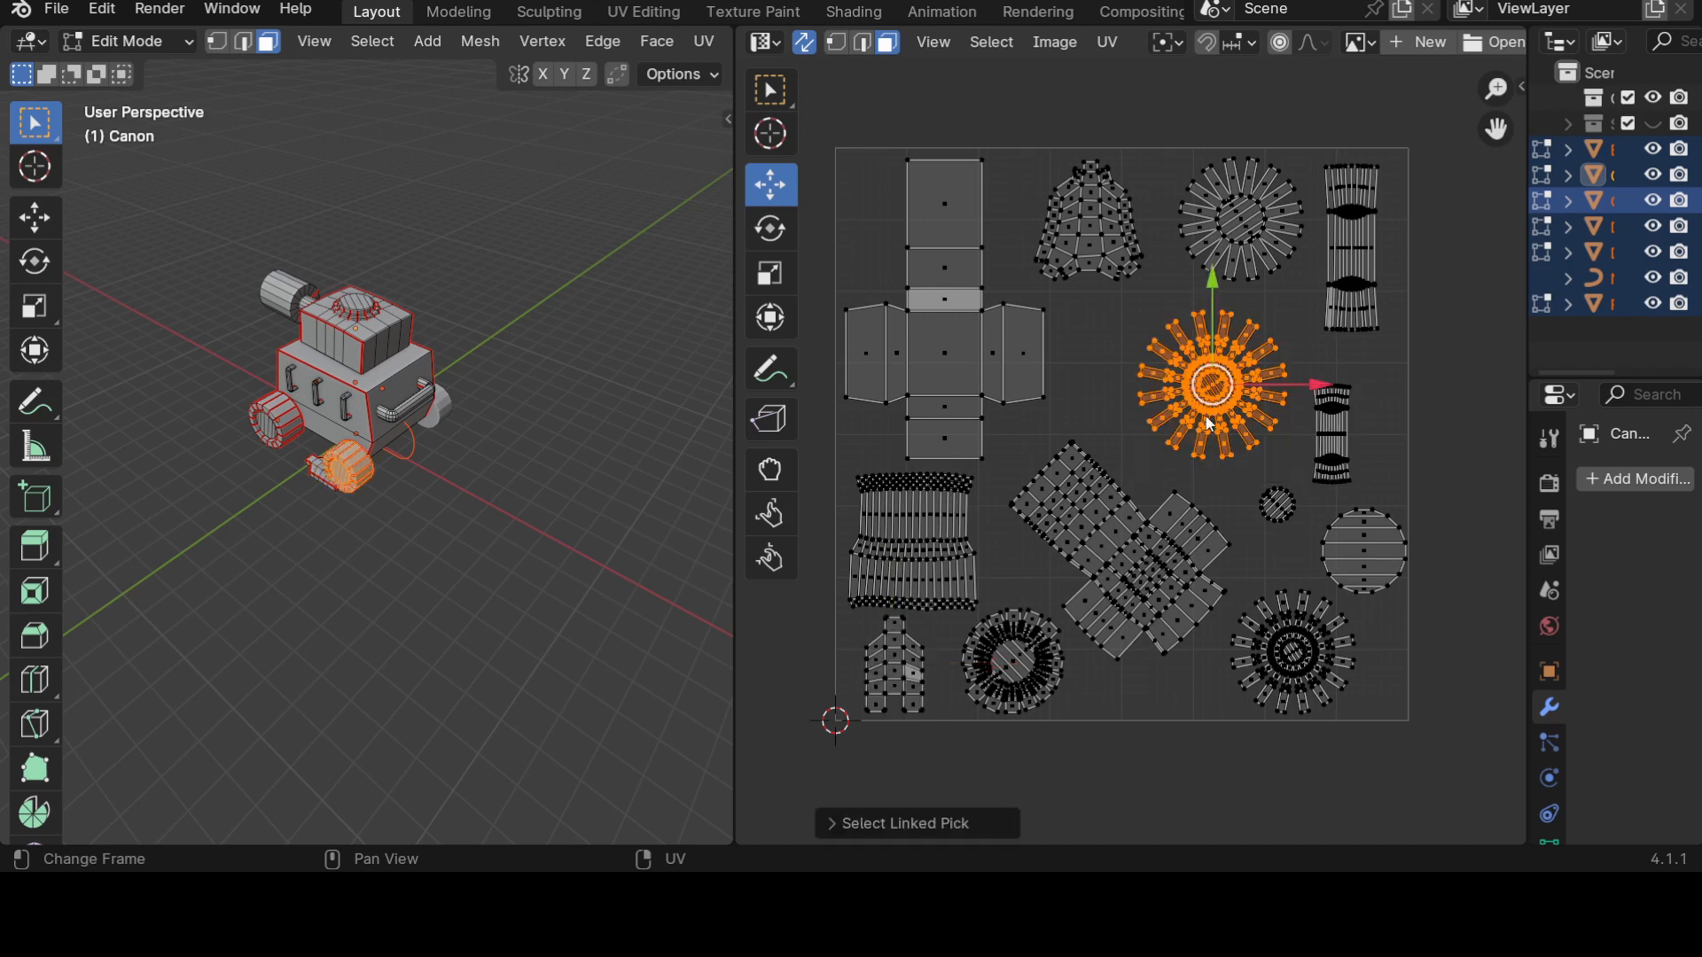
key(g)
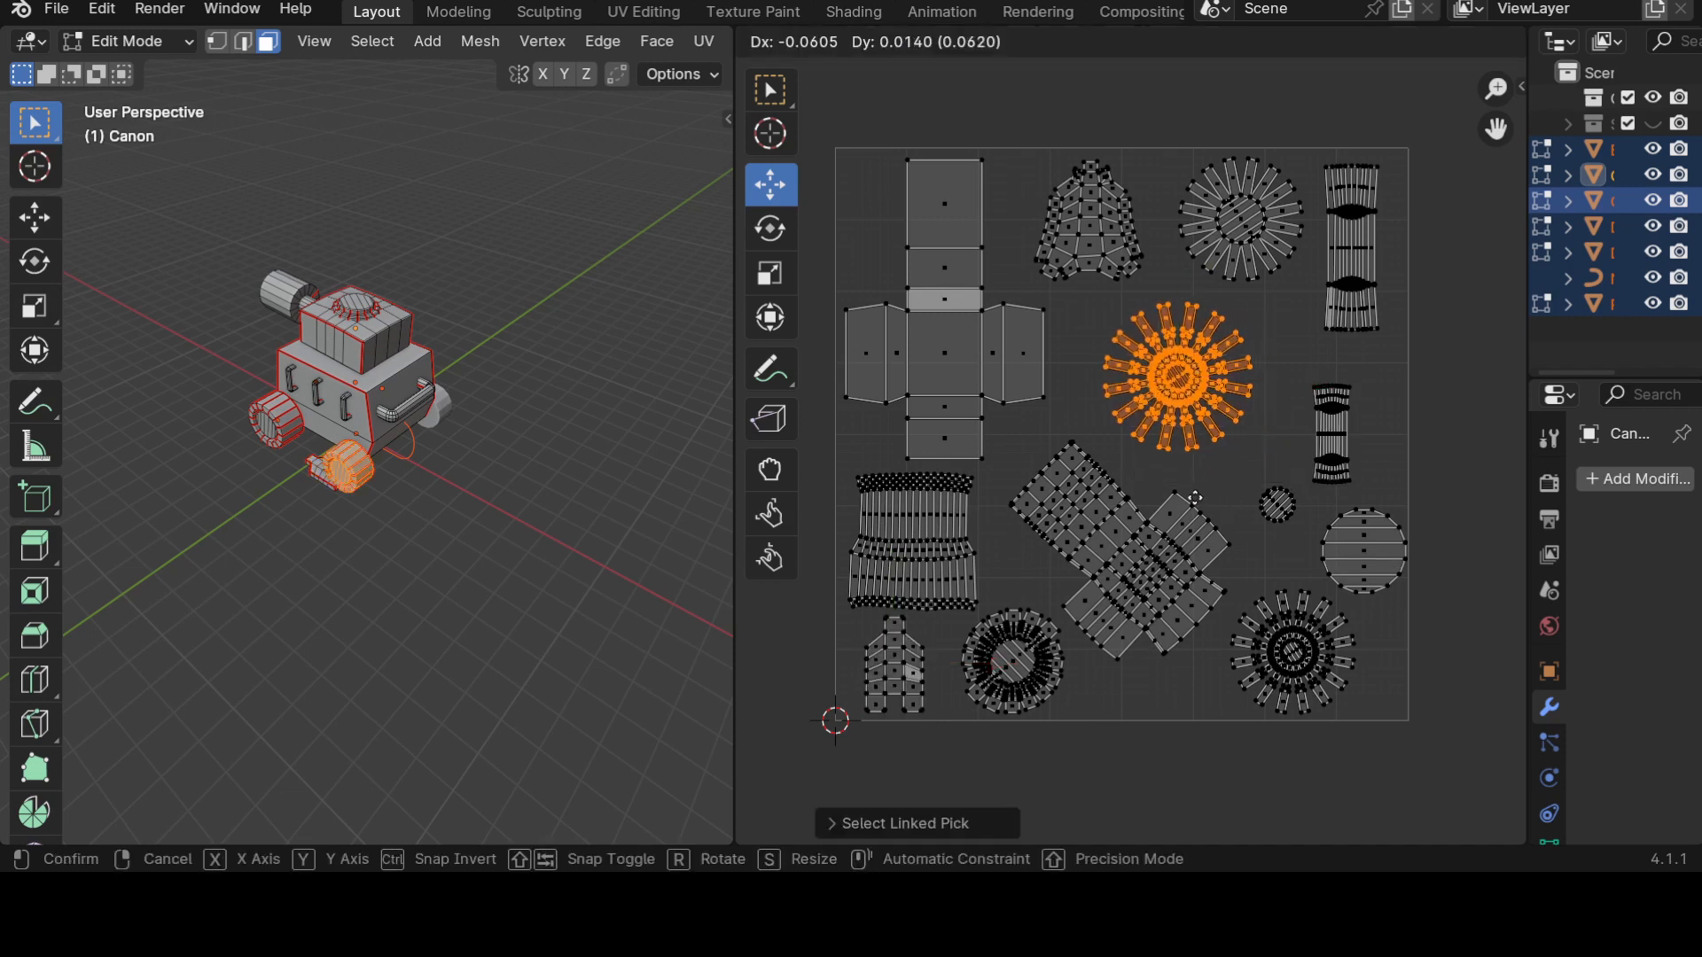
click(1263, 494)
Select the narrow rear-handle island, rotate it 90°, and stretch it about 1.8 times along Y.
click(1320, 457)
key(l)
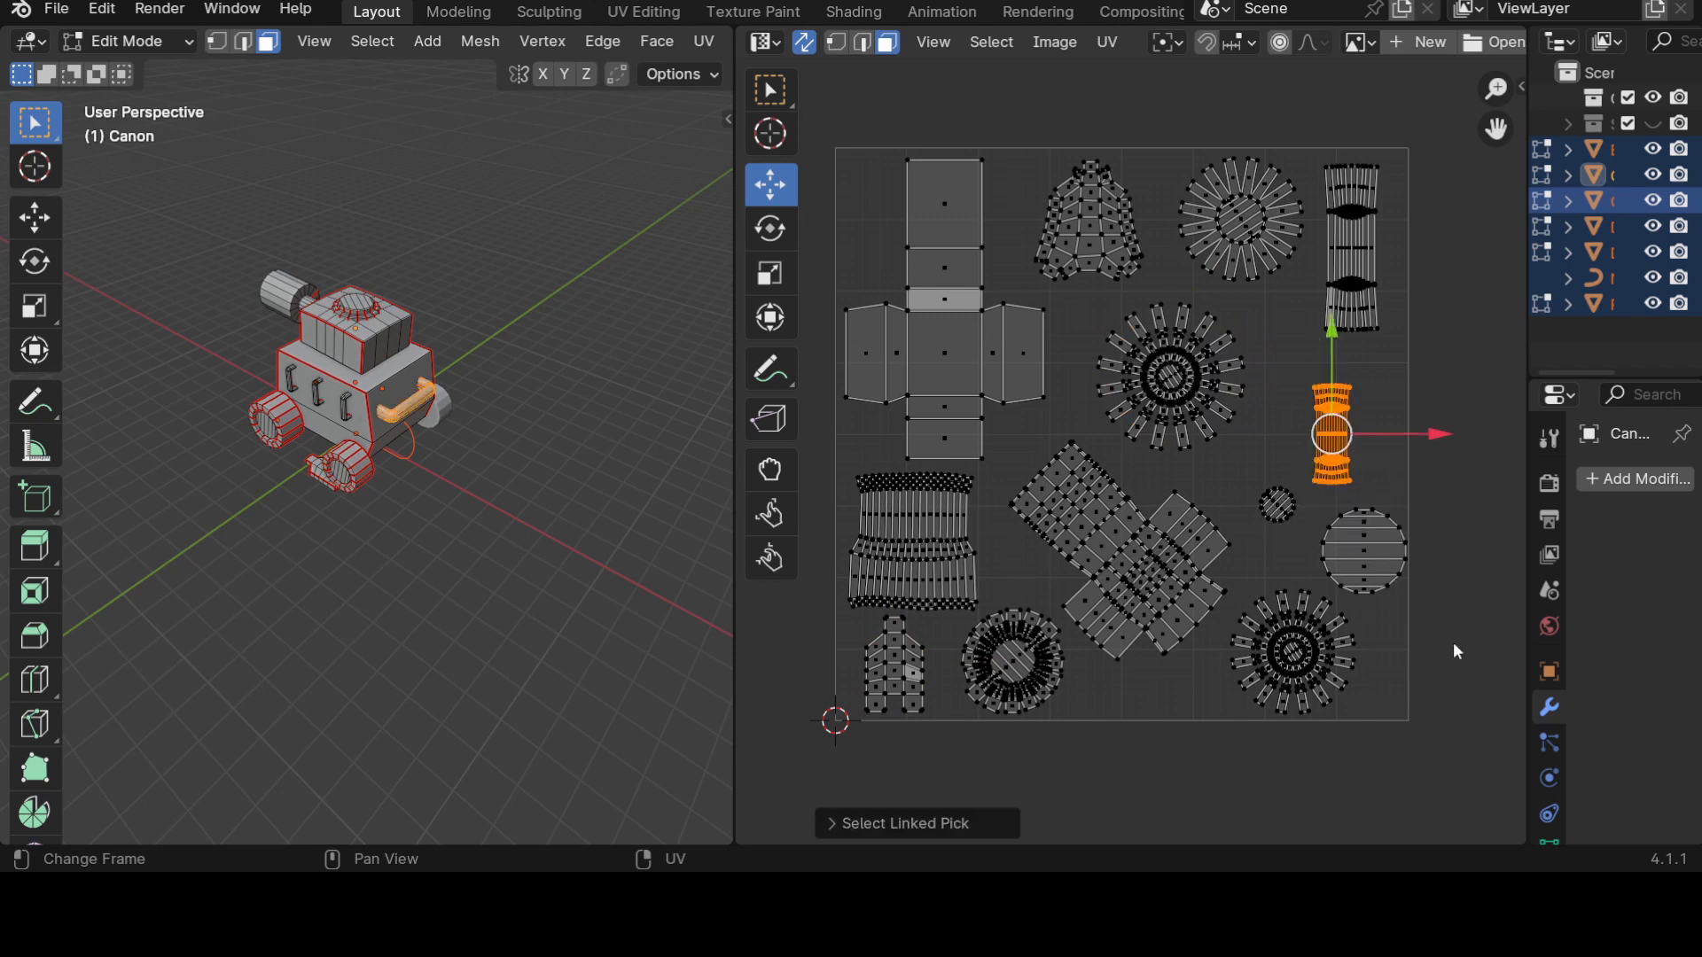
text(r90)
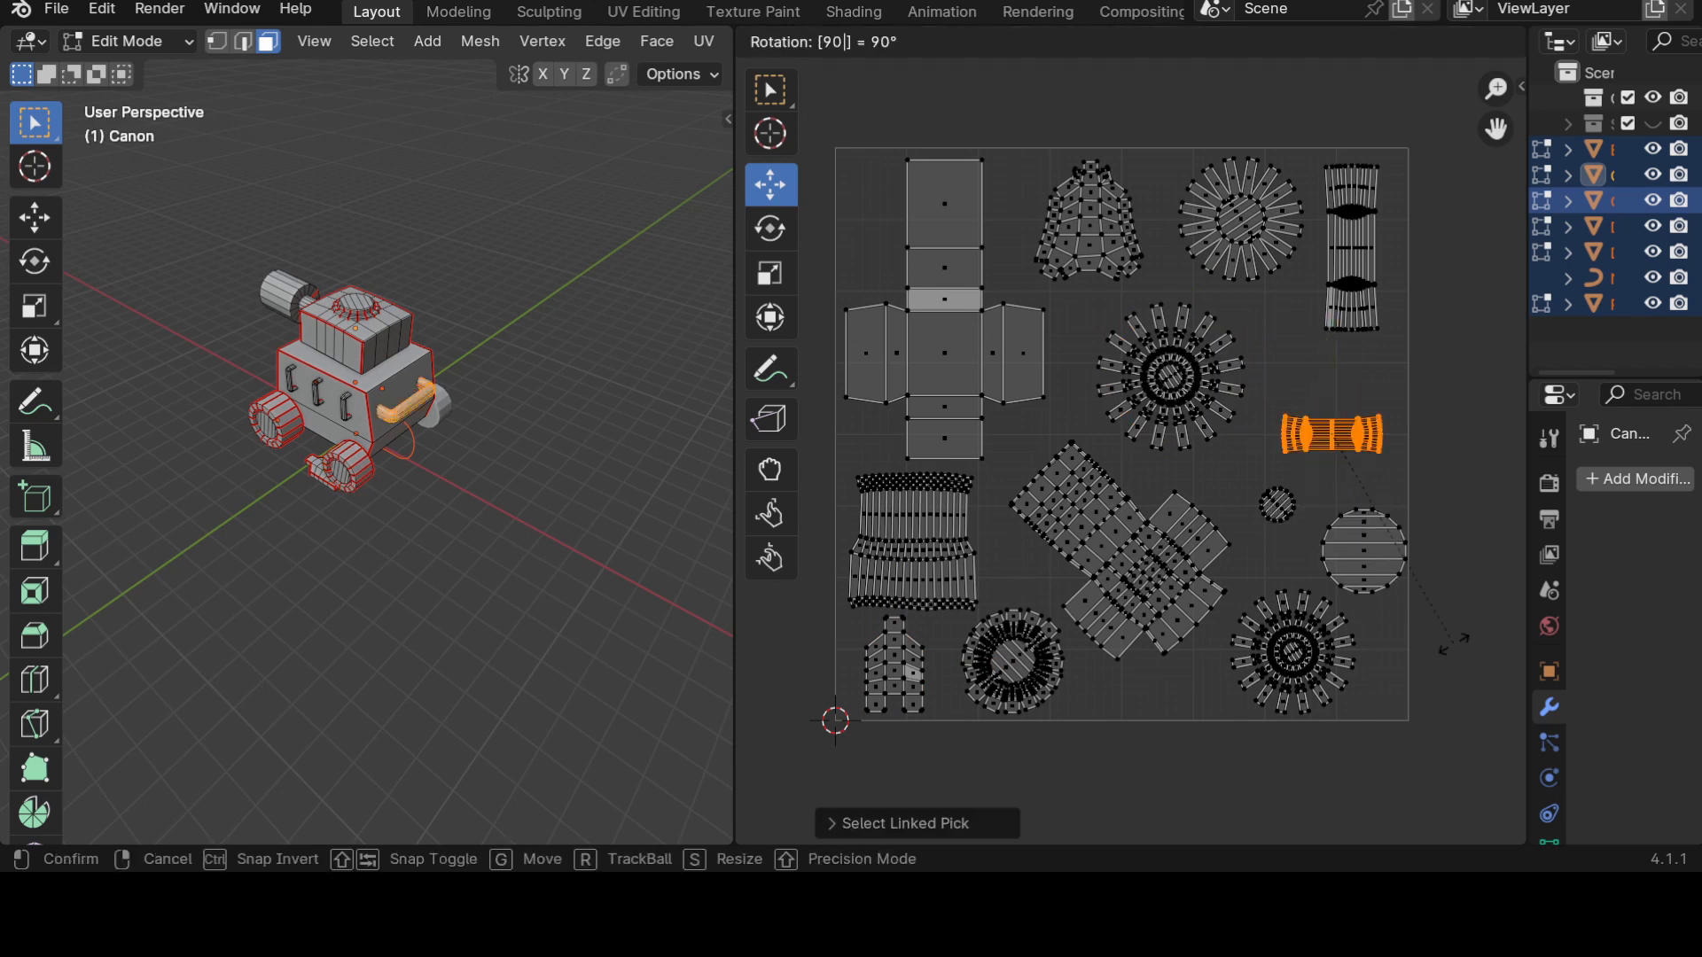
key(Return)
key(s)
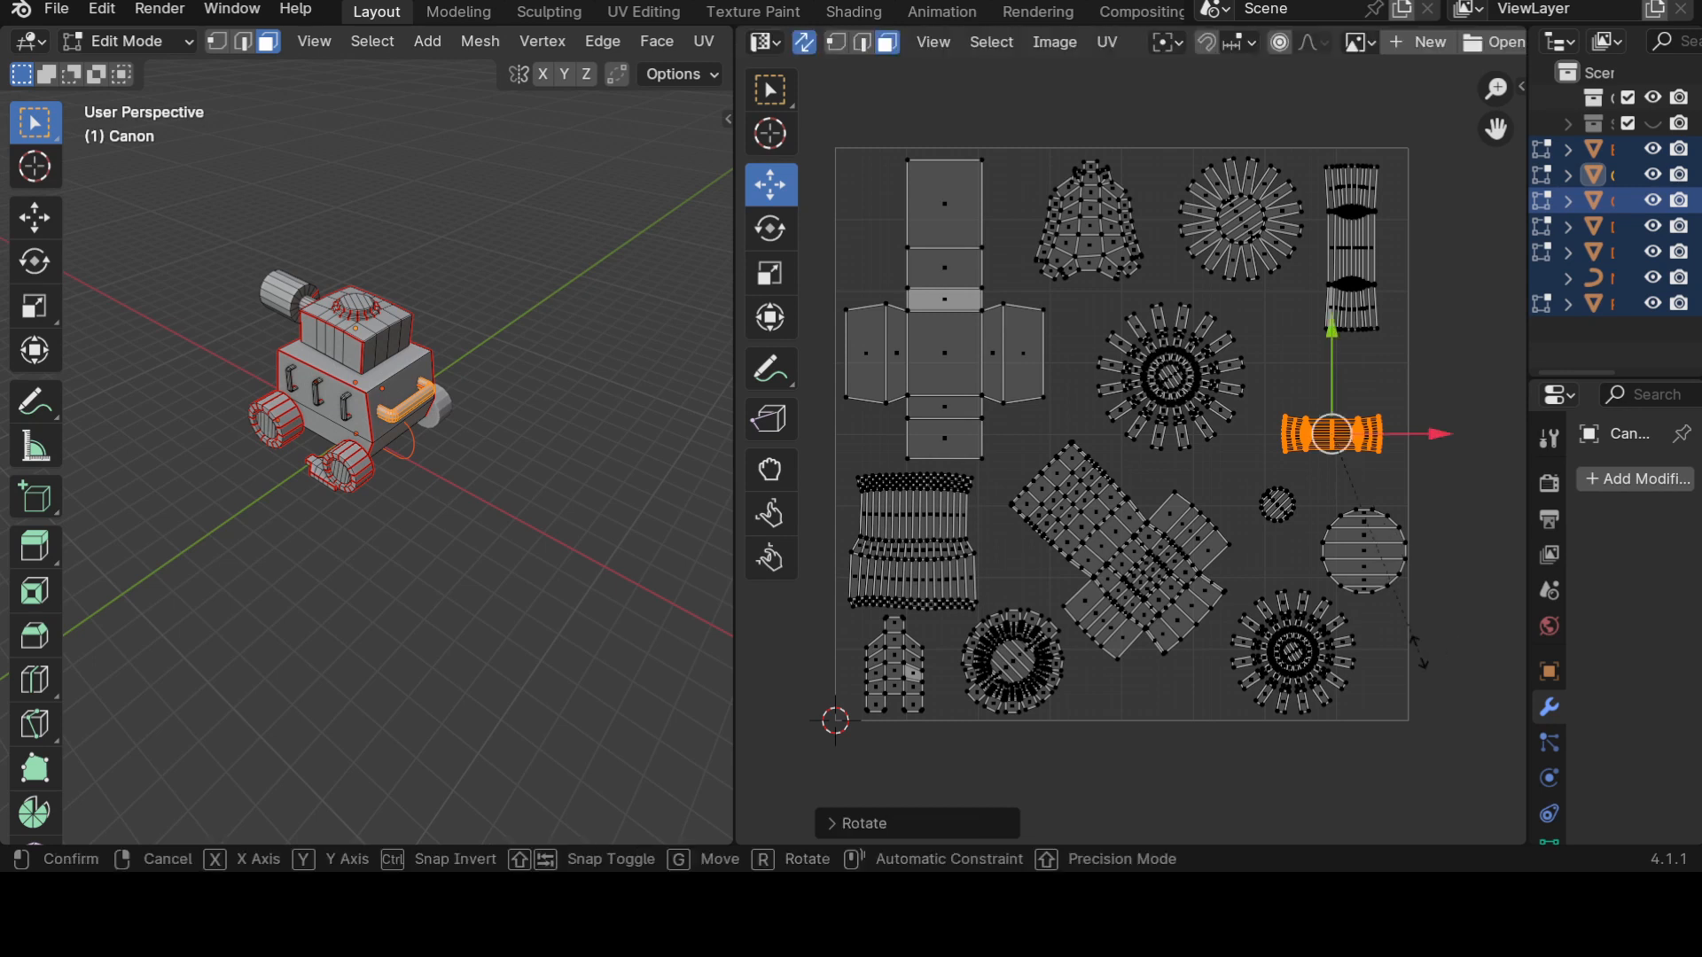
key(y)
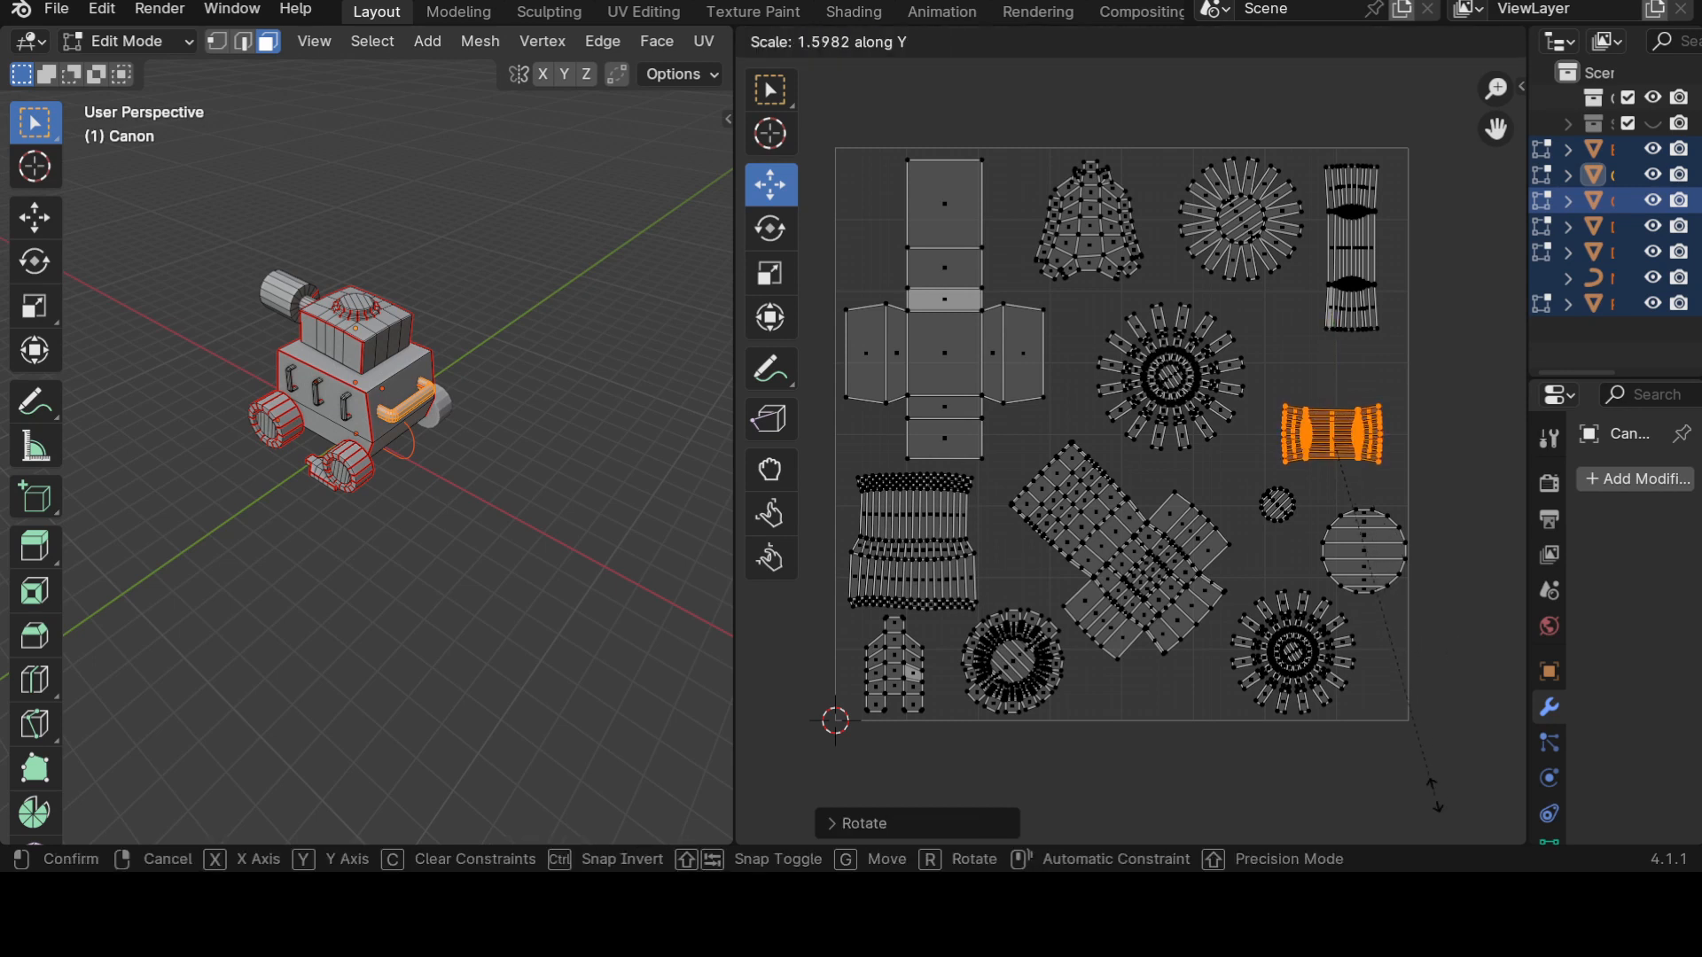
click(1471, 78)
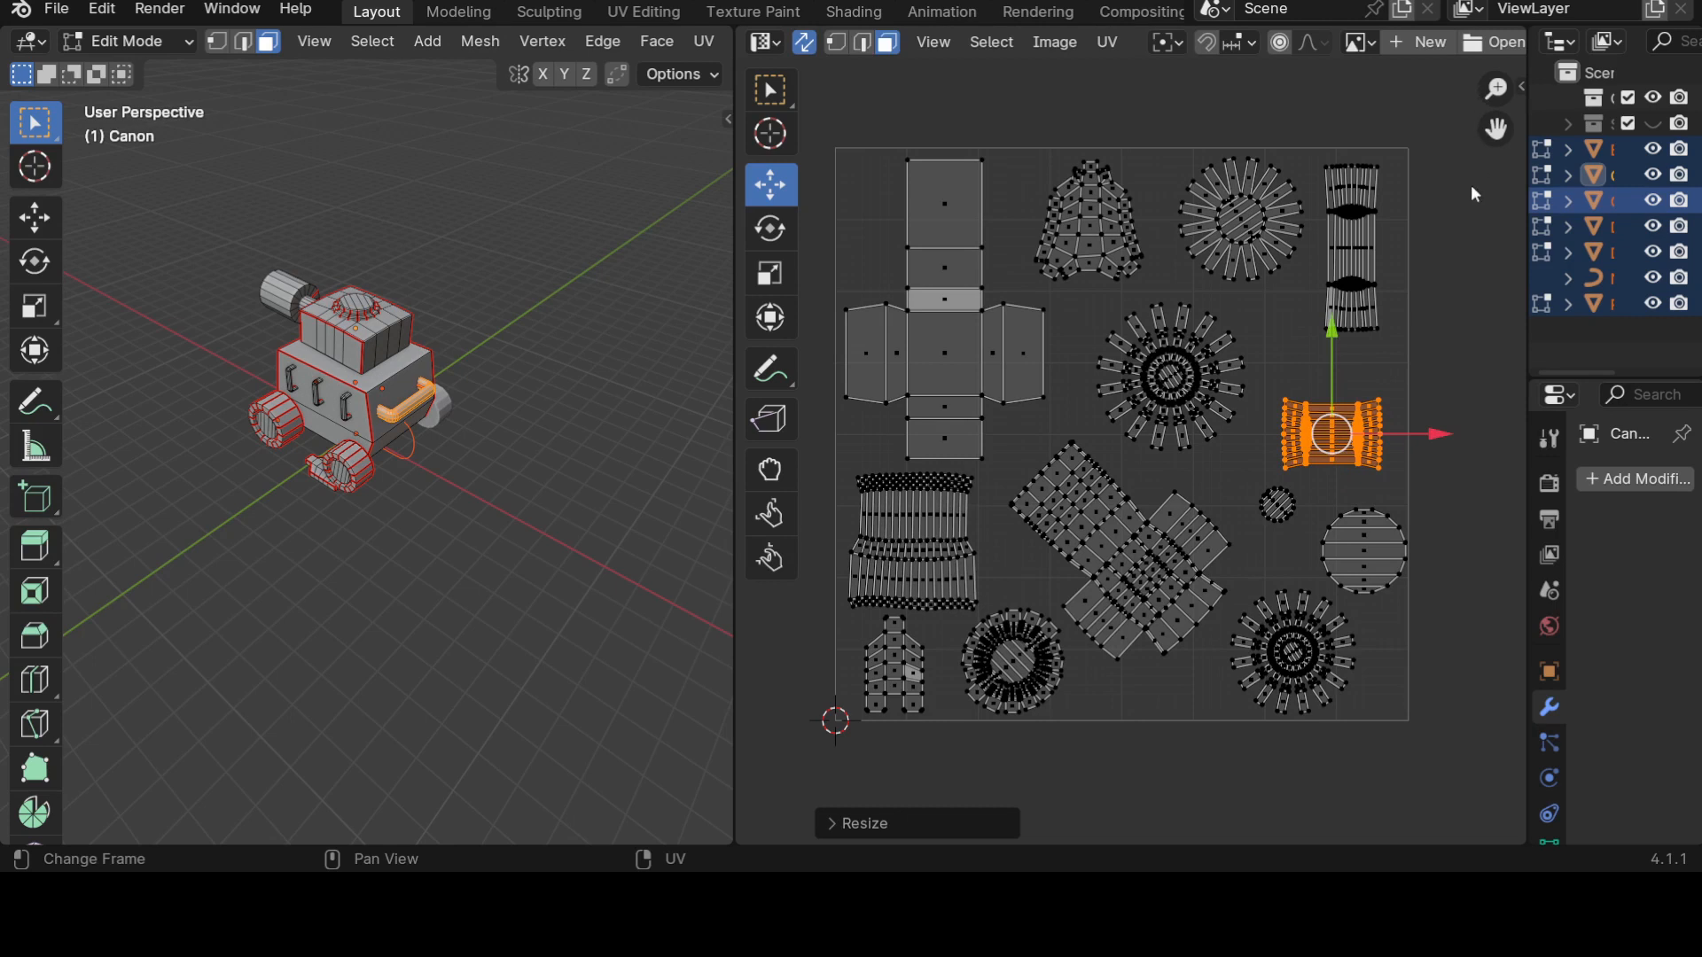
Select the central spoked wheel island and scale it up about 1.25 times to fill the surrounding gap.
scroll(1381, 683, down, 2)
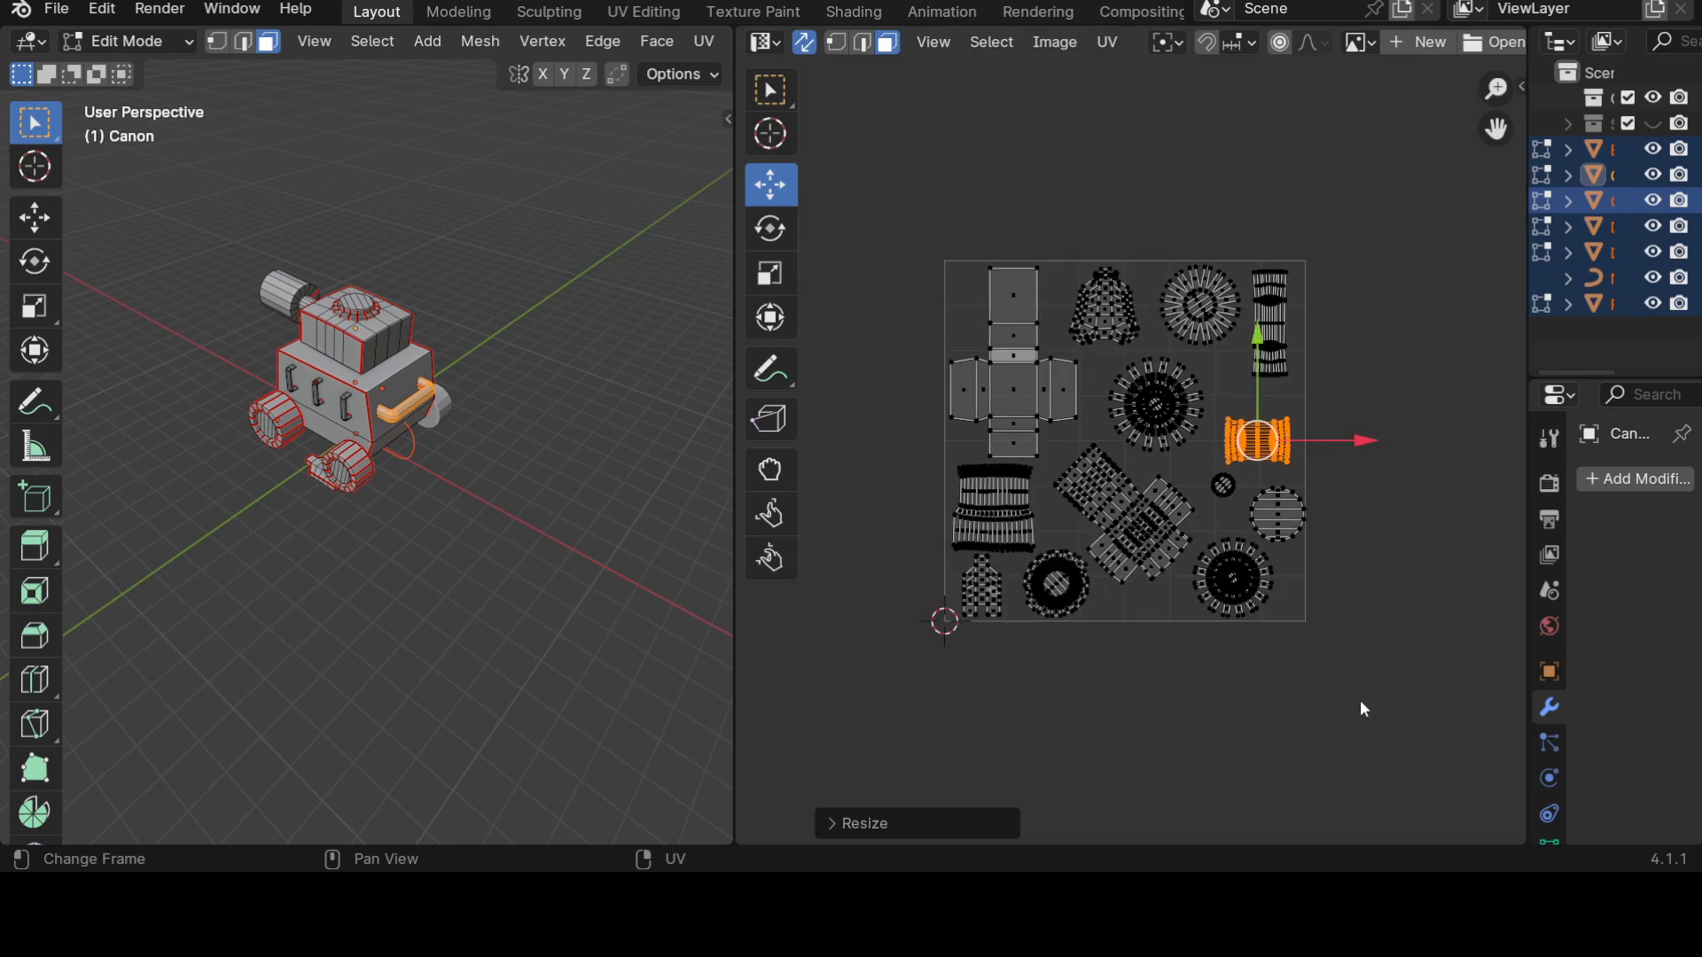
scroll(1283, 672, down, 1)
scroll(1283, 672, up, 1)
scroll(1284, 678, up, 1)
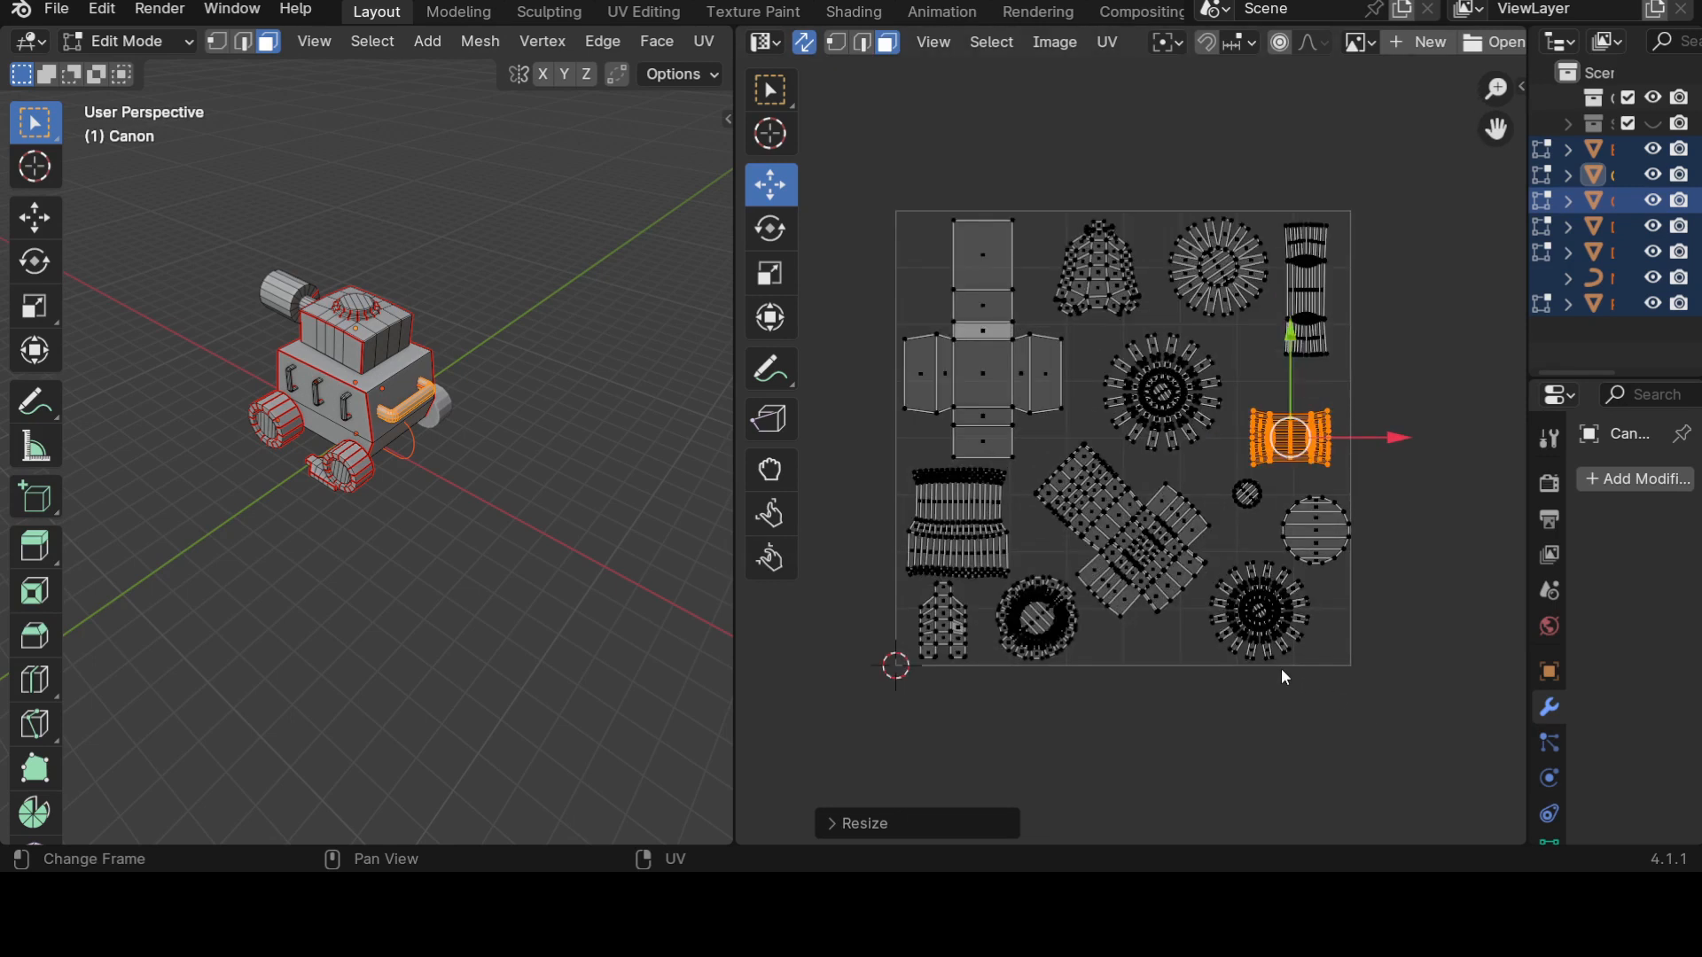
click(1184, 393)
key(l)
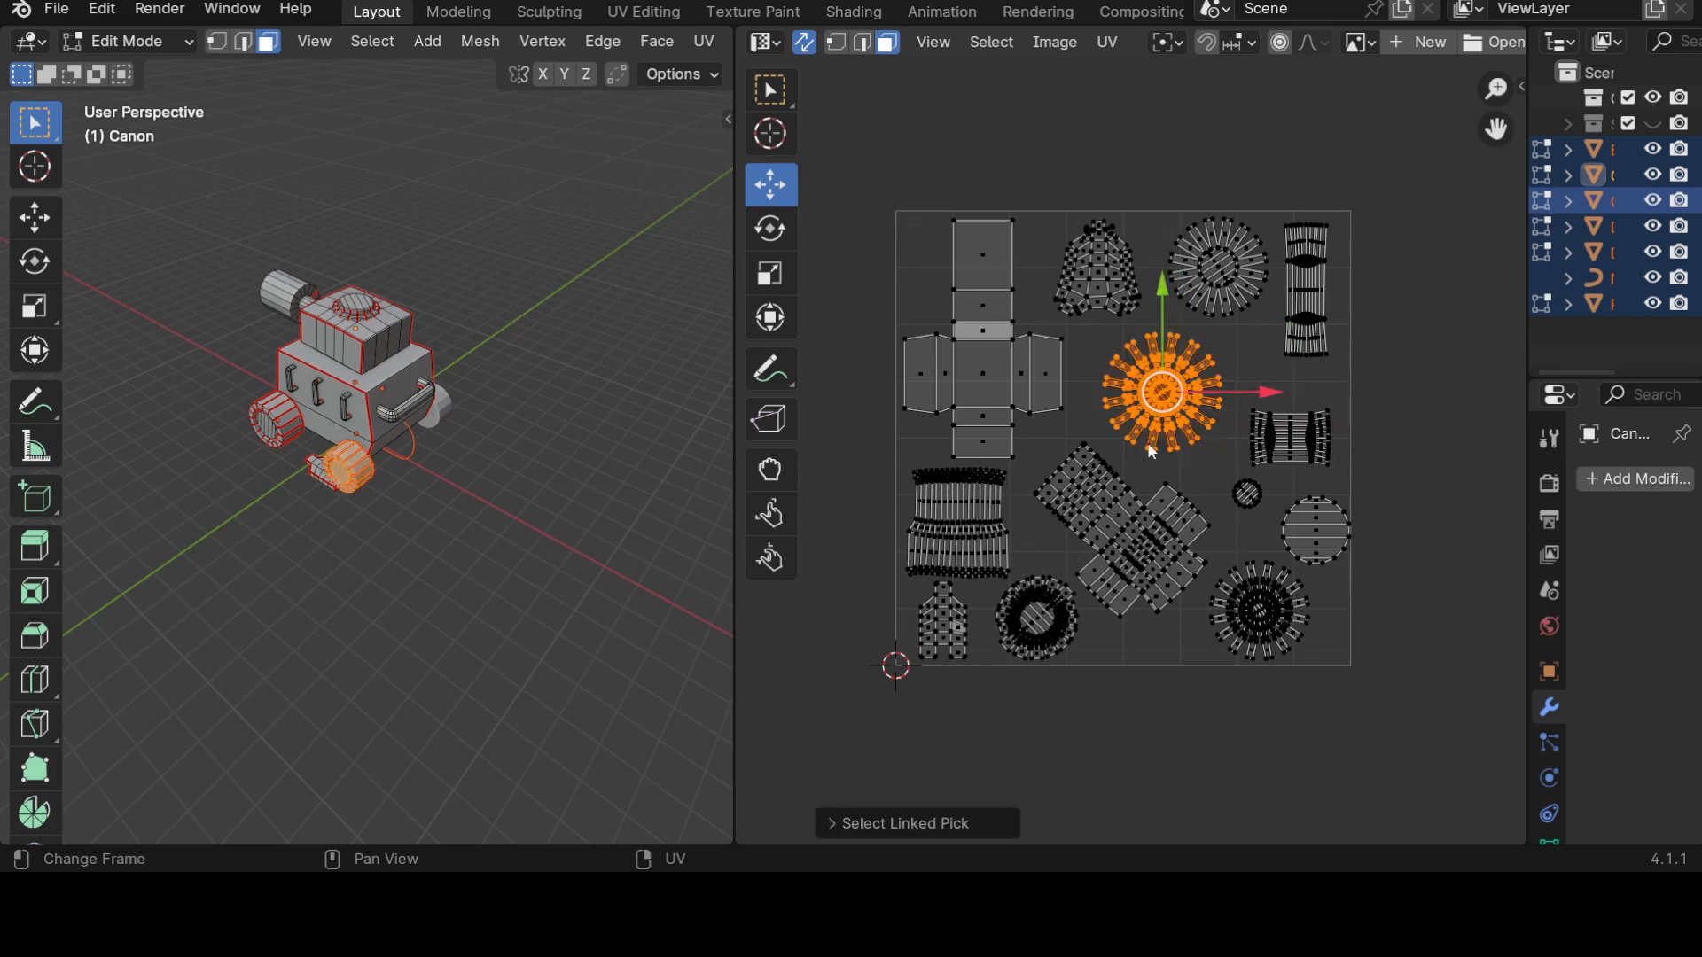
scroll(1152, 459, up, 3)
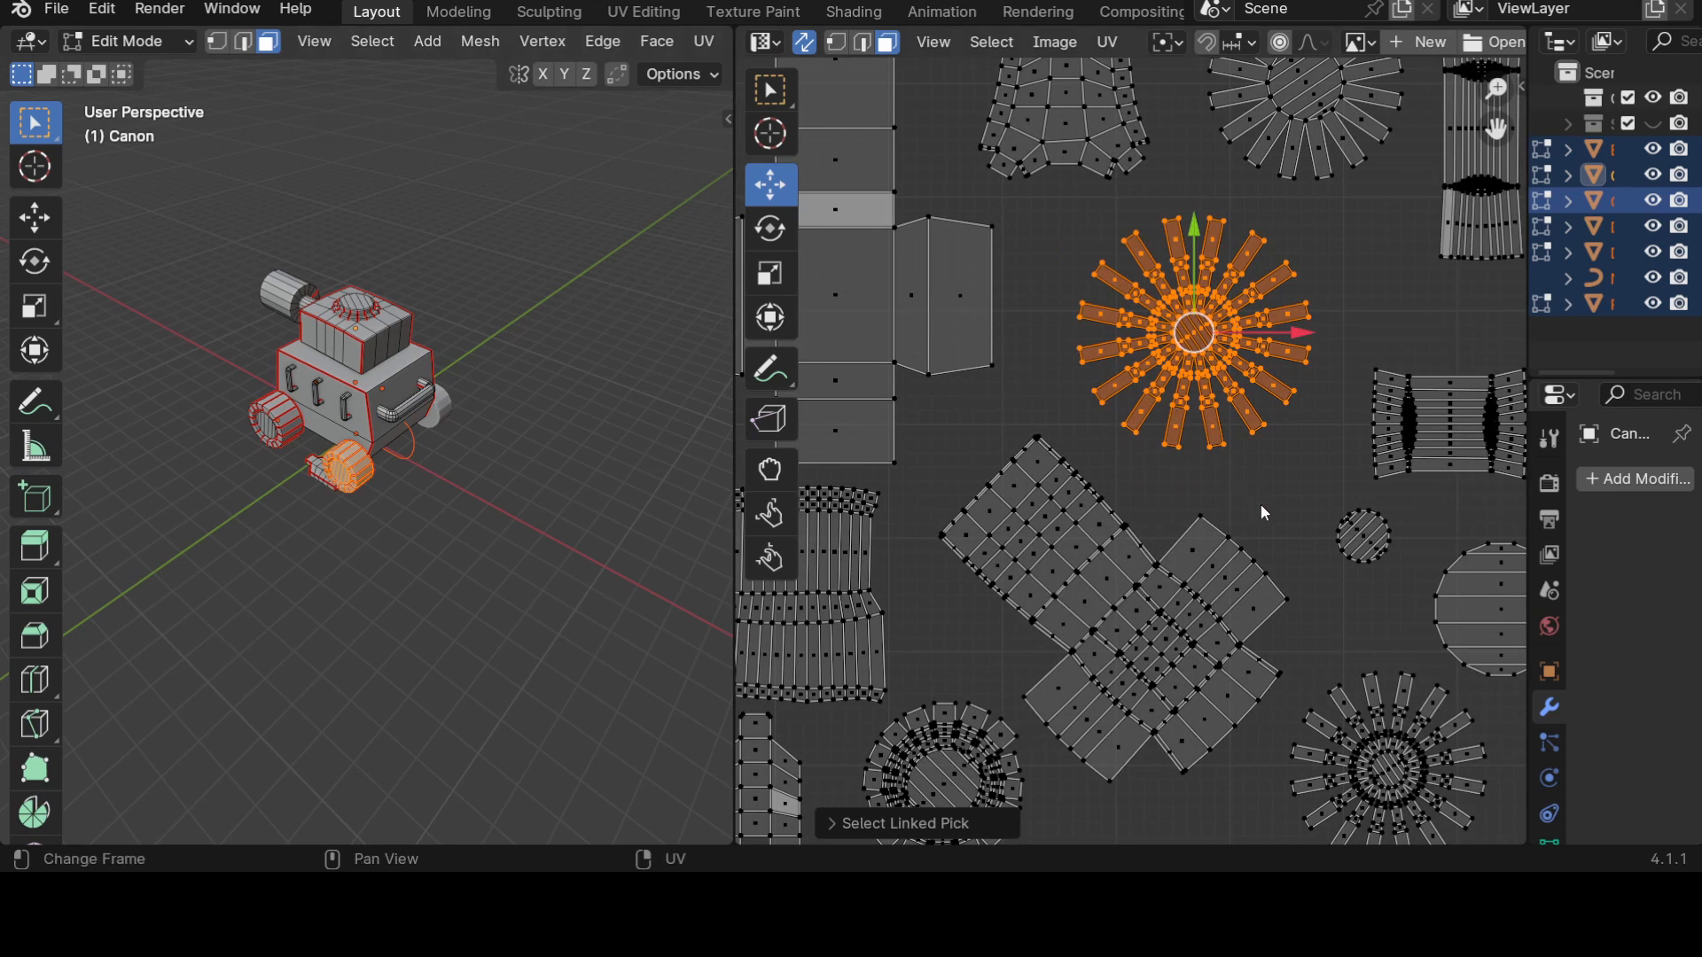
key(s)
click(1310, 537)
scroll(1231, 523, down, 3)
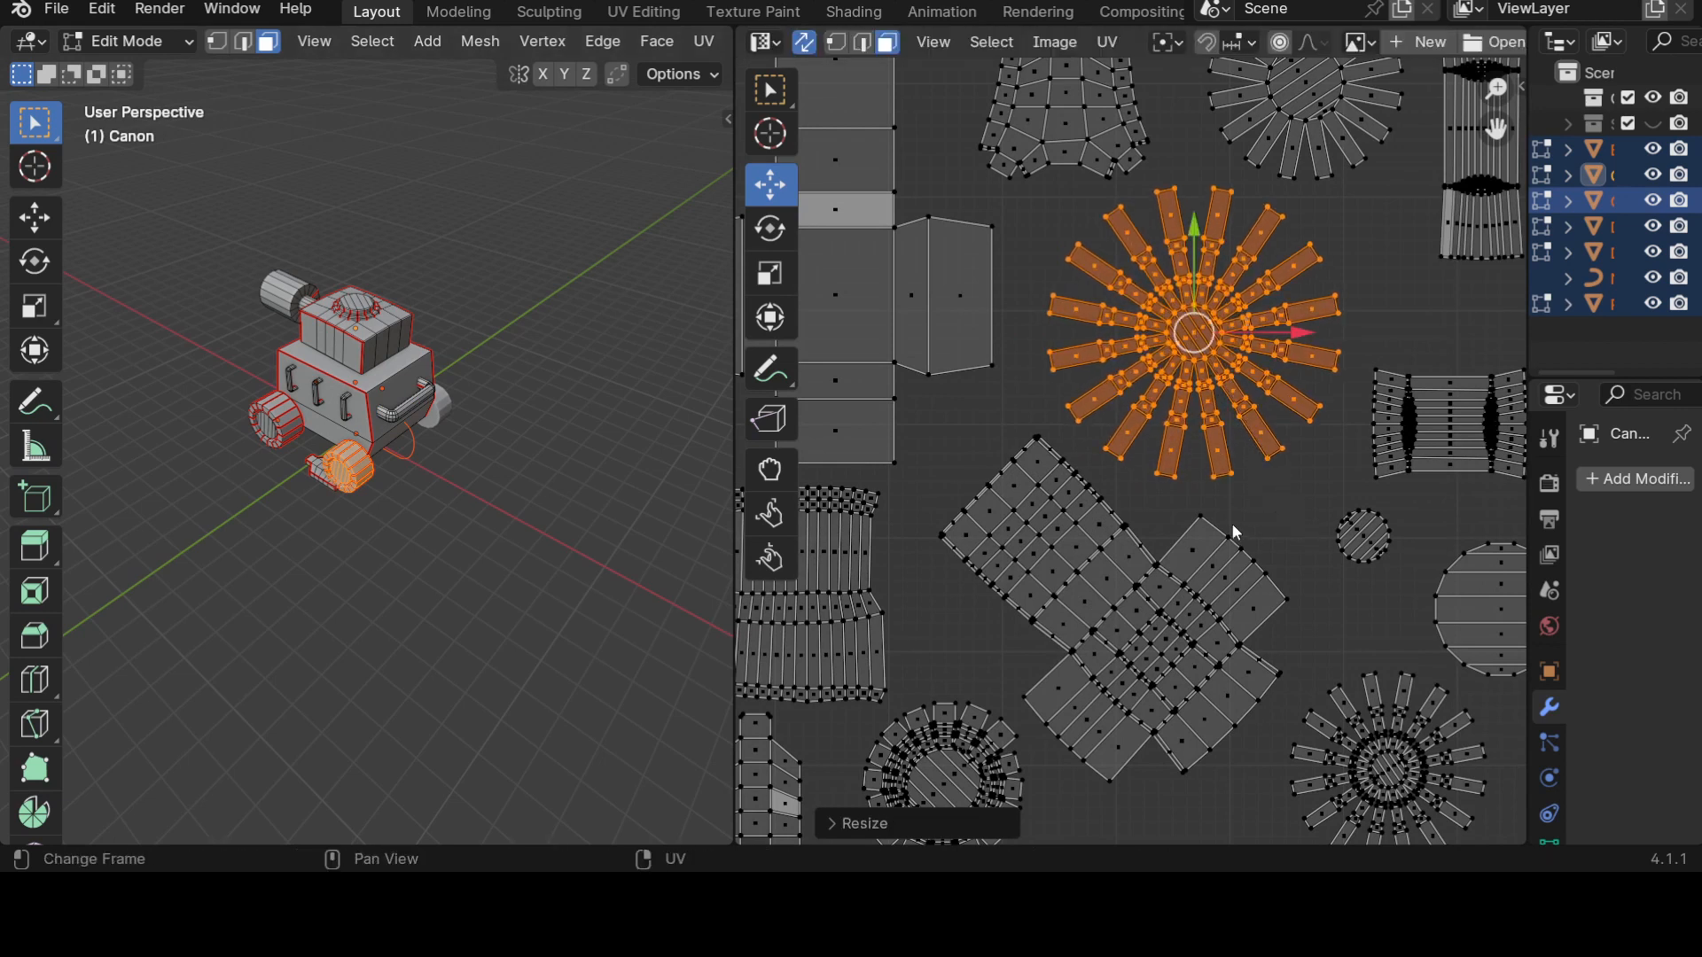
Select the bell-shaped island near the upper edge, scale it up slightly, and deselect all islands.
click(1069, 282)
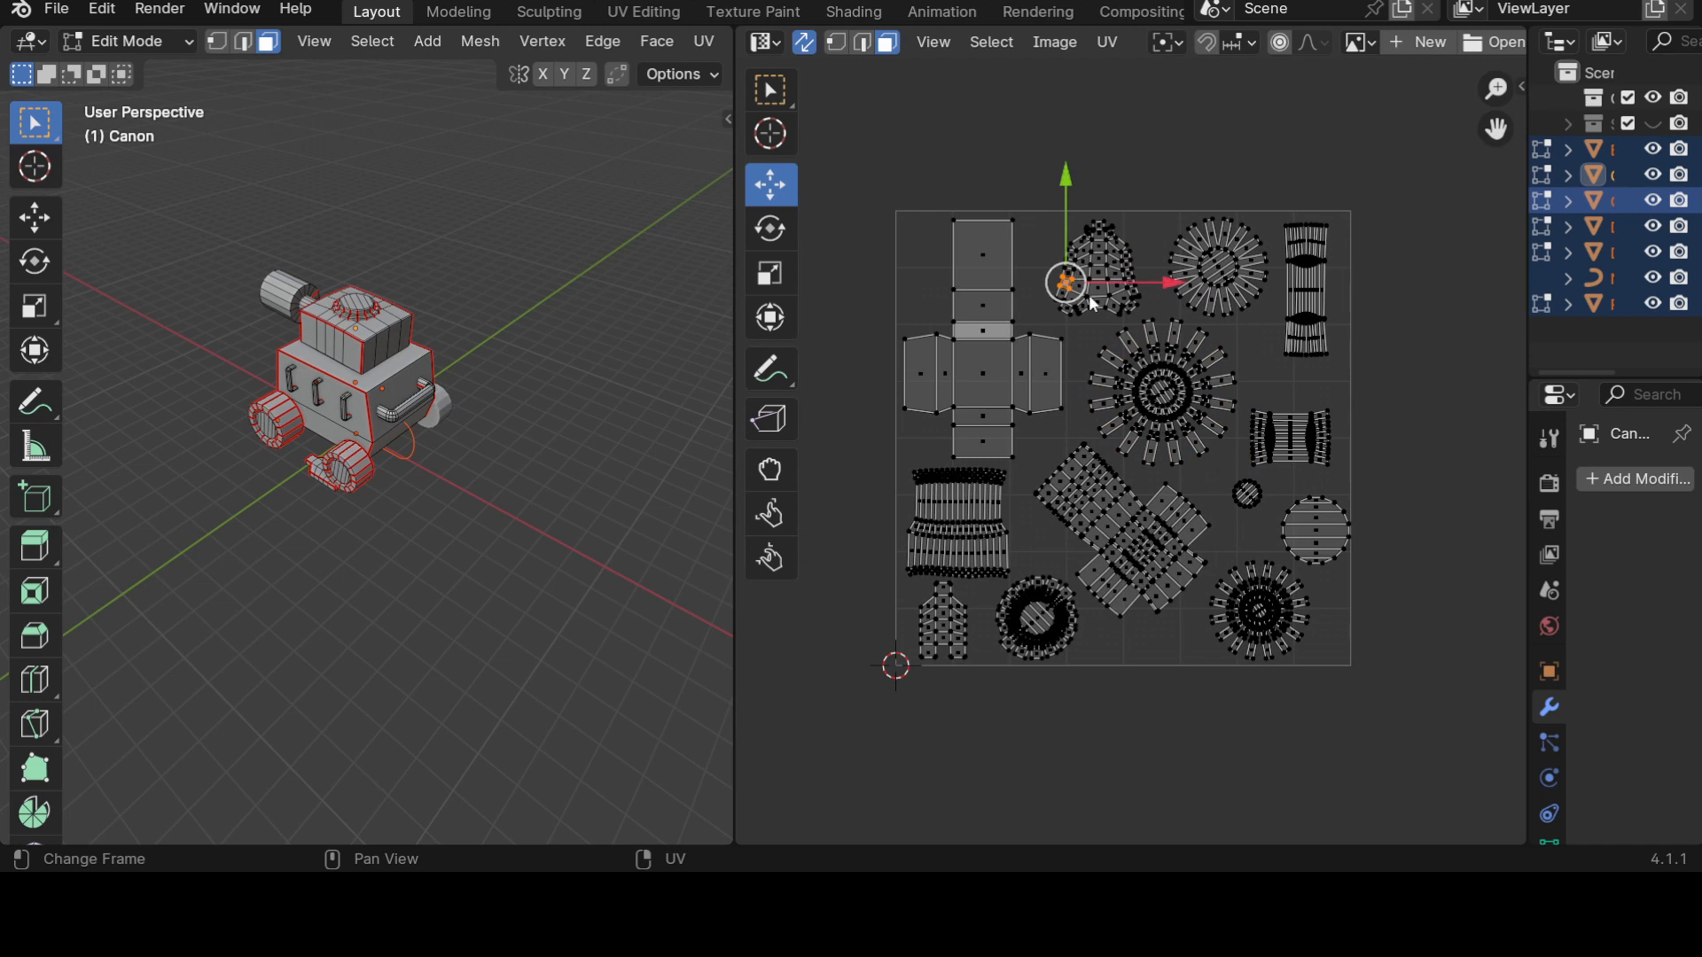
key(l)
key(s)
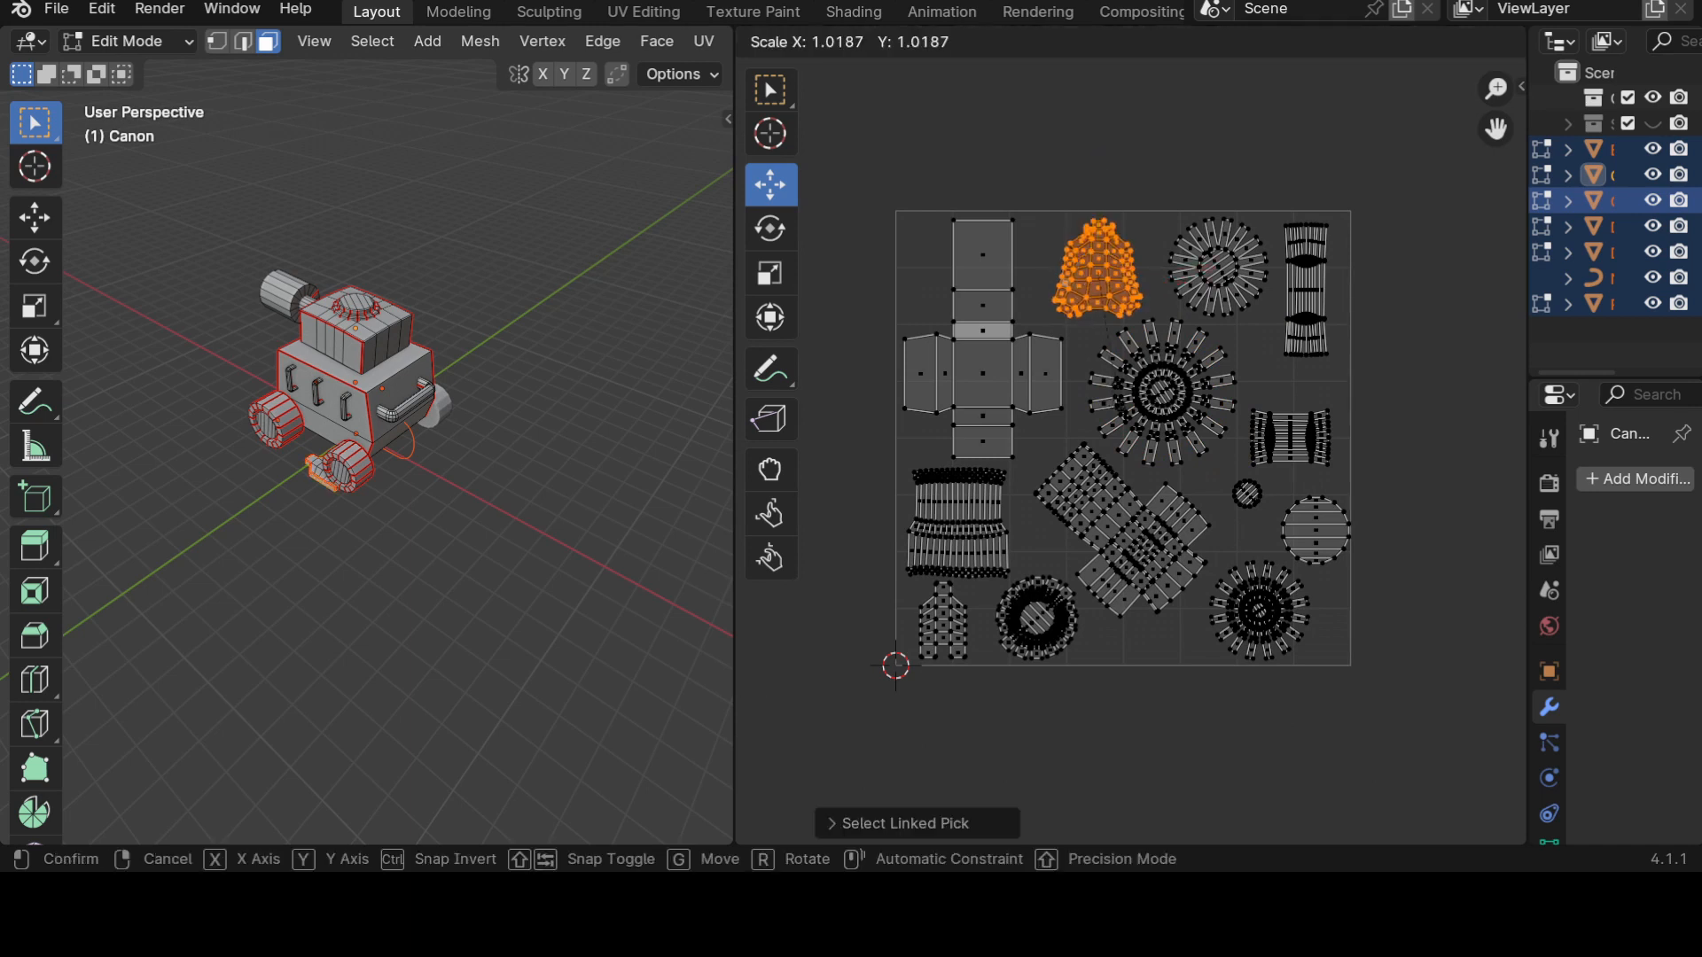
click(1127, 409)
click(1398, 355)
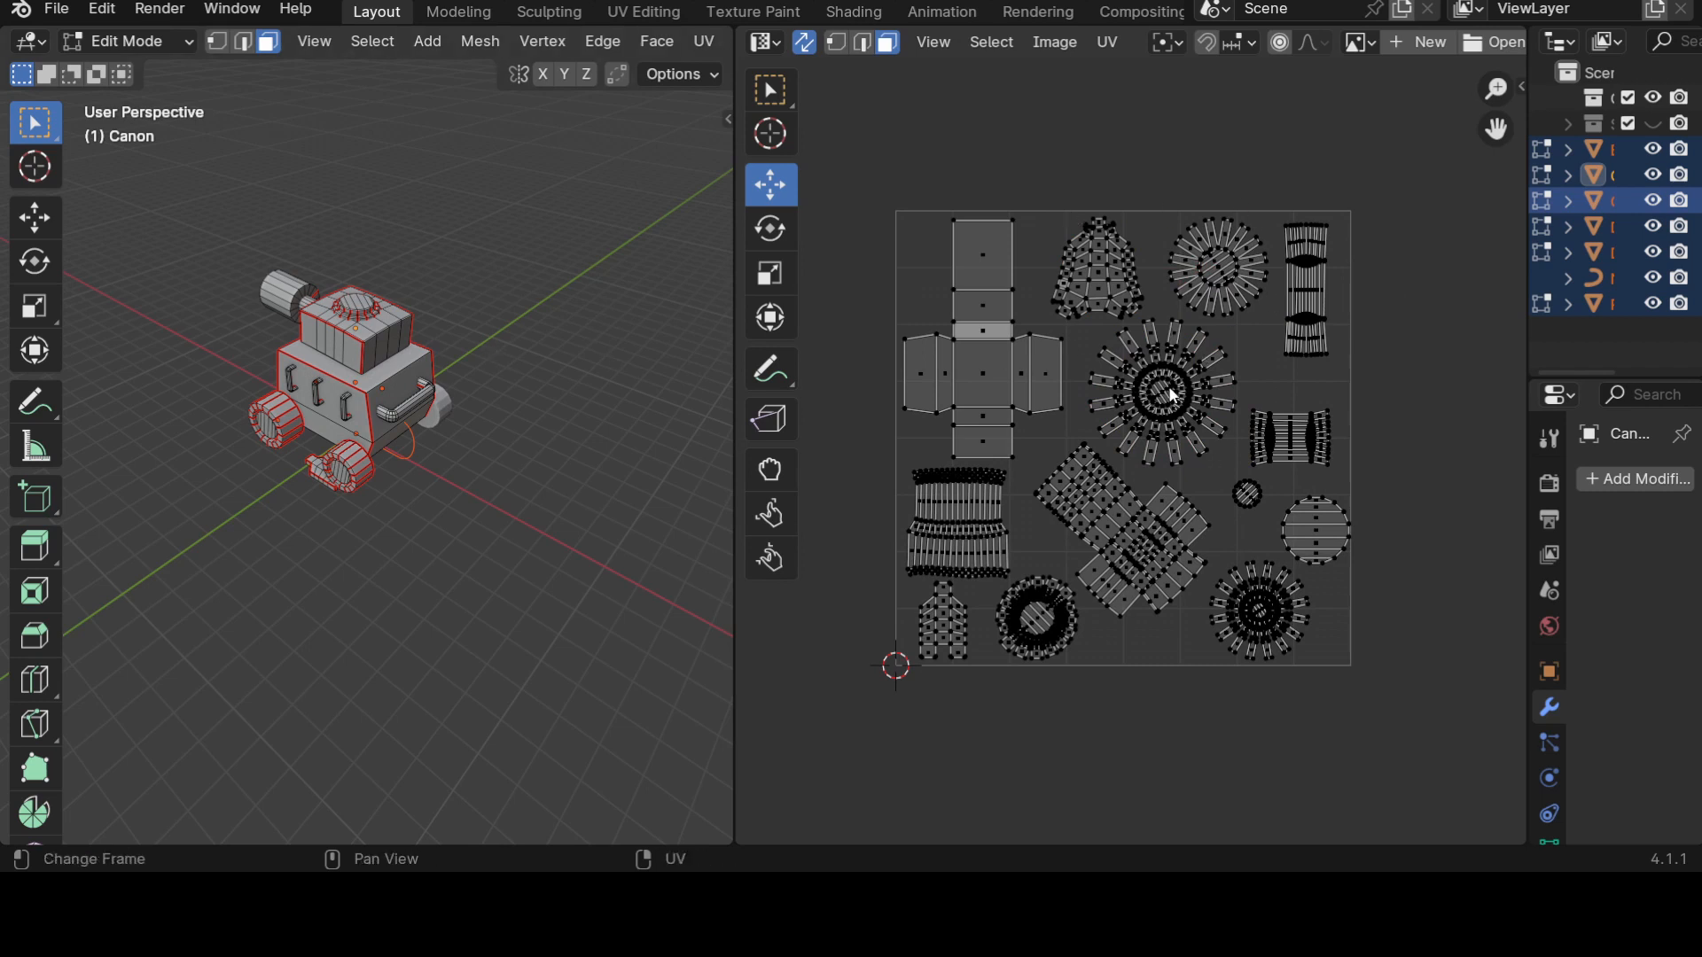
Widen the outliner and properties area, and select all faces of the tank parts in Edit Mode.
middle_drag(550, 479, 587, 647)
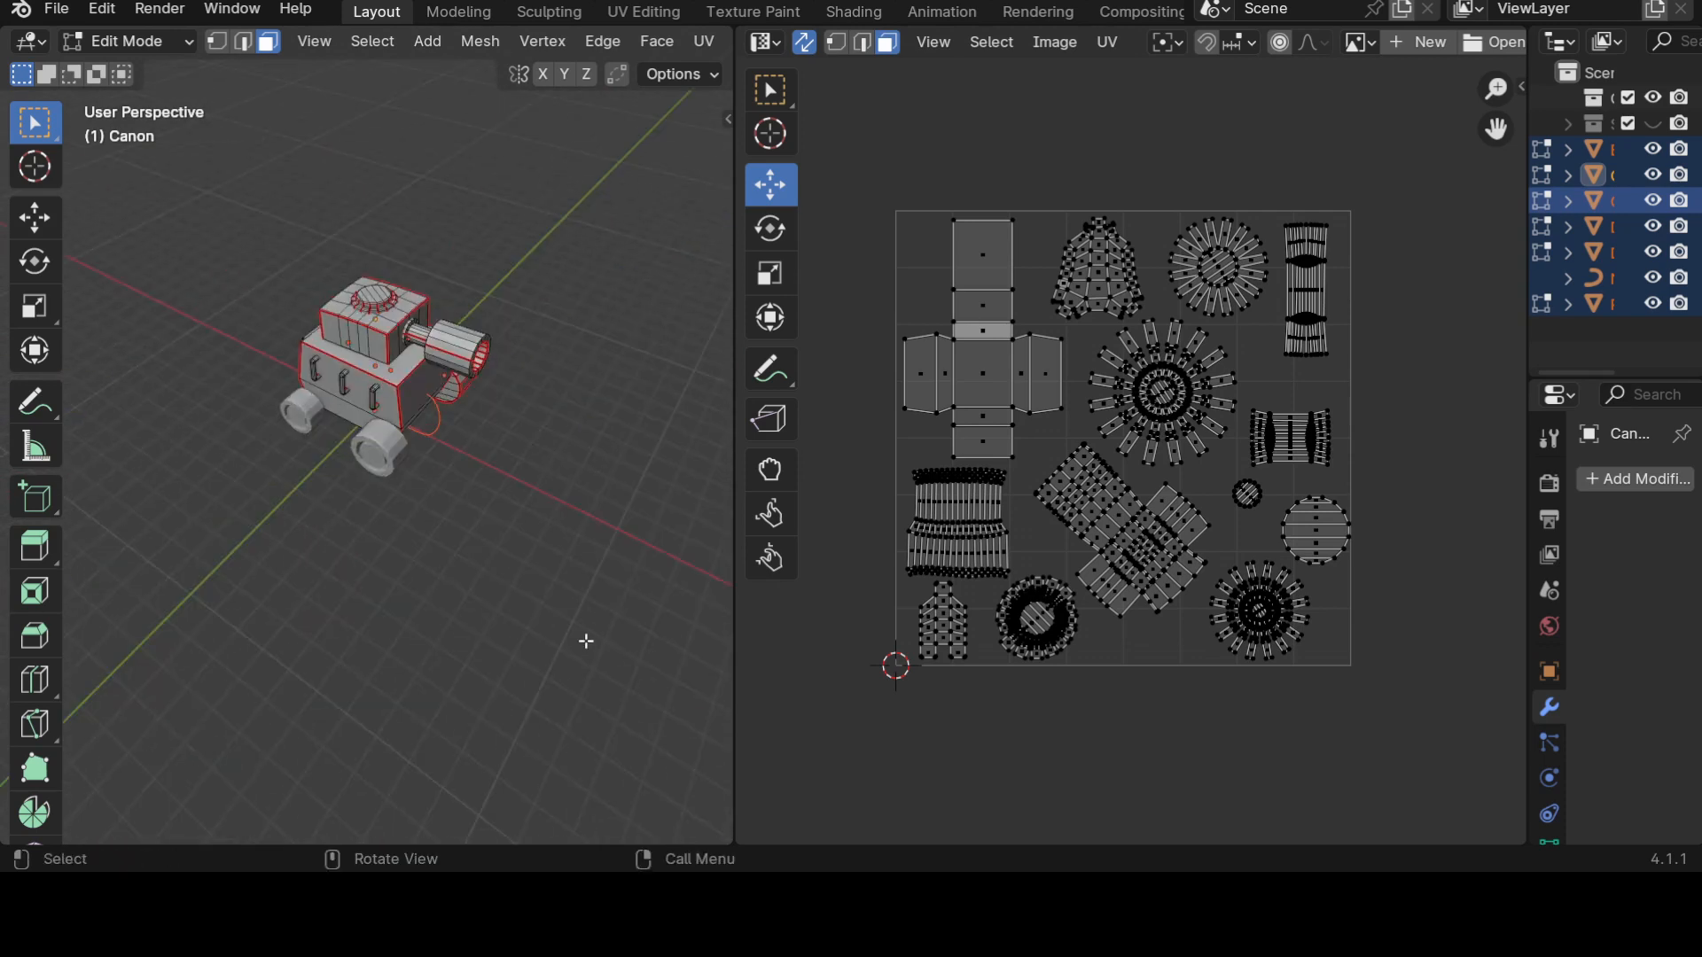
scroll(526, 631, up, 2)
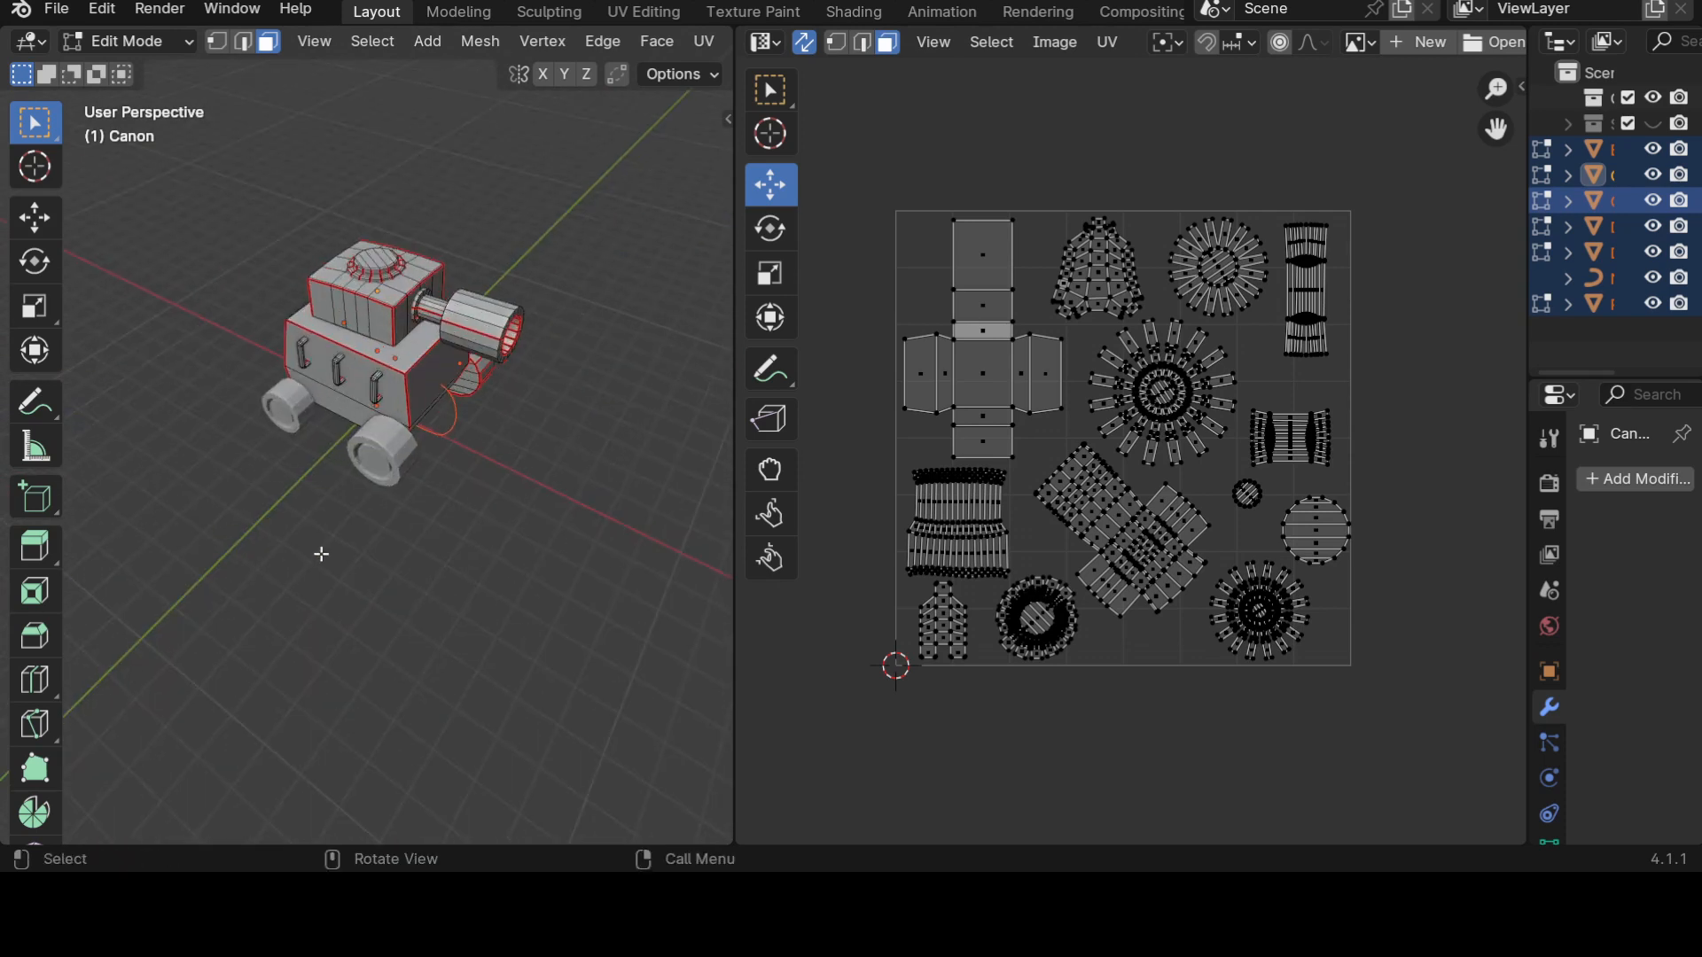
middle_drag(319, 555, 451, 505)
key(Tab)
middle_drag(528, 417, 479, 536)
drag(1529, 540, 1361, 531)
key(Tab)
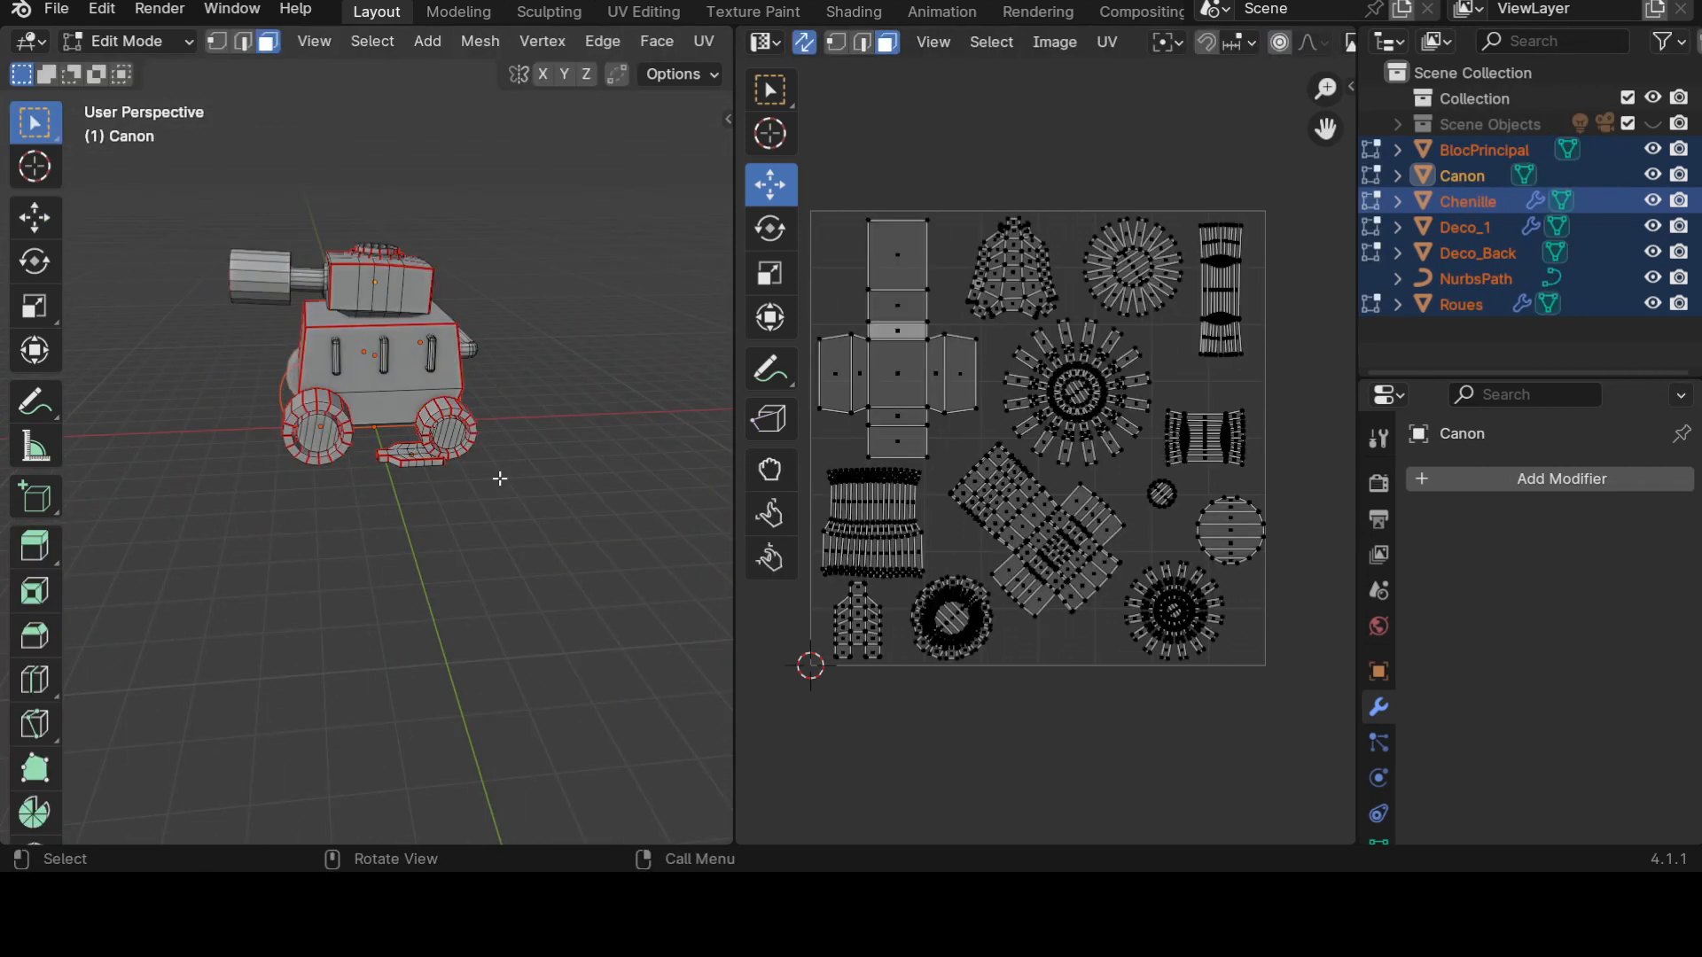
key(a)
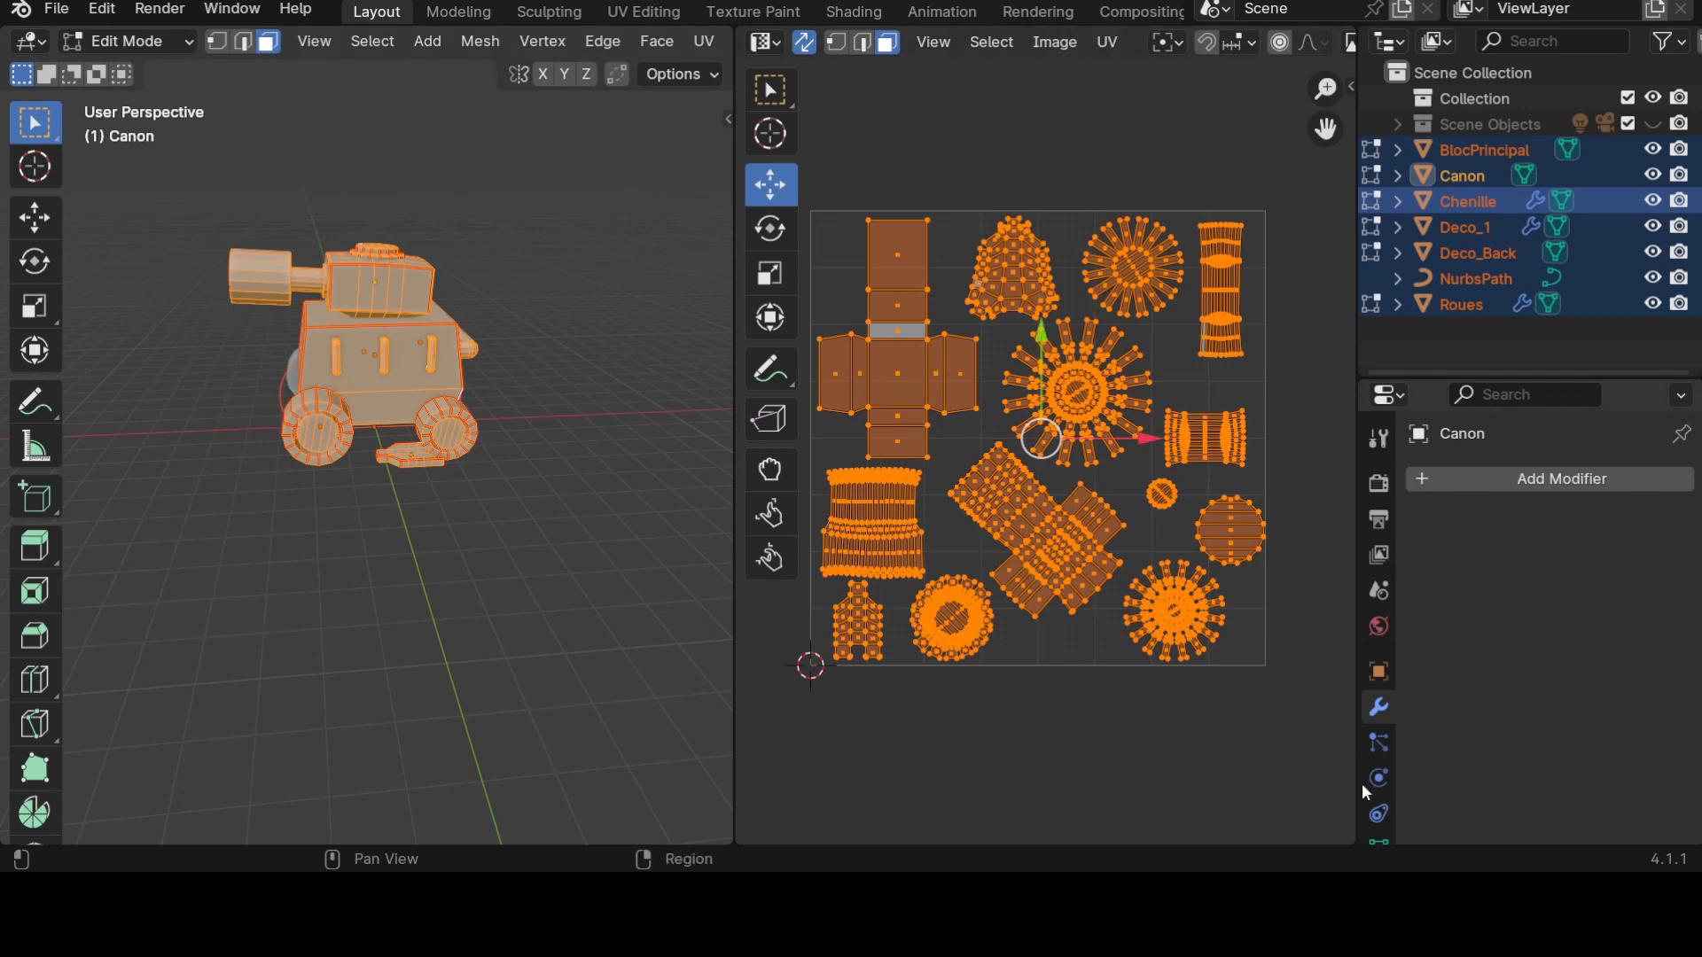
scroll(1364, 782, down, 2)
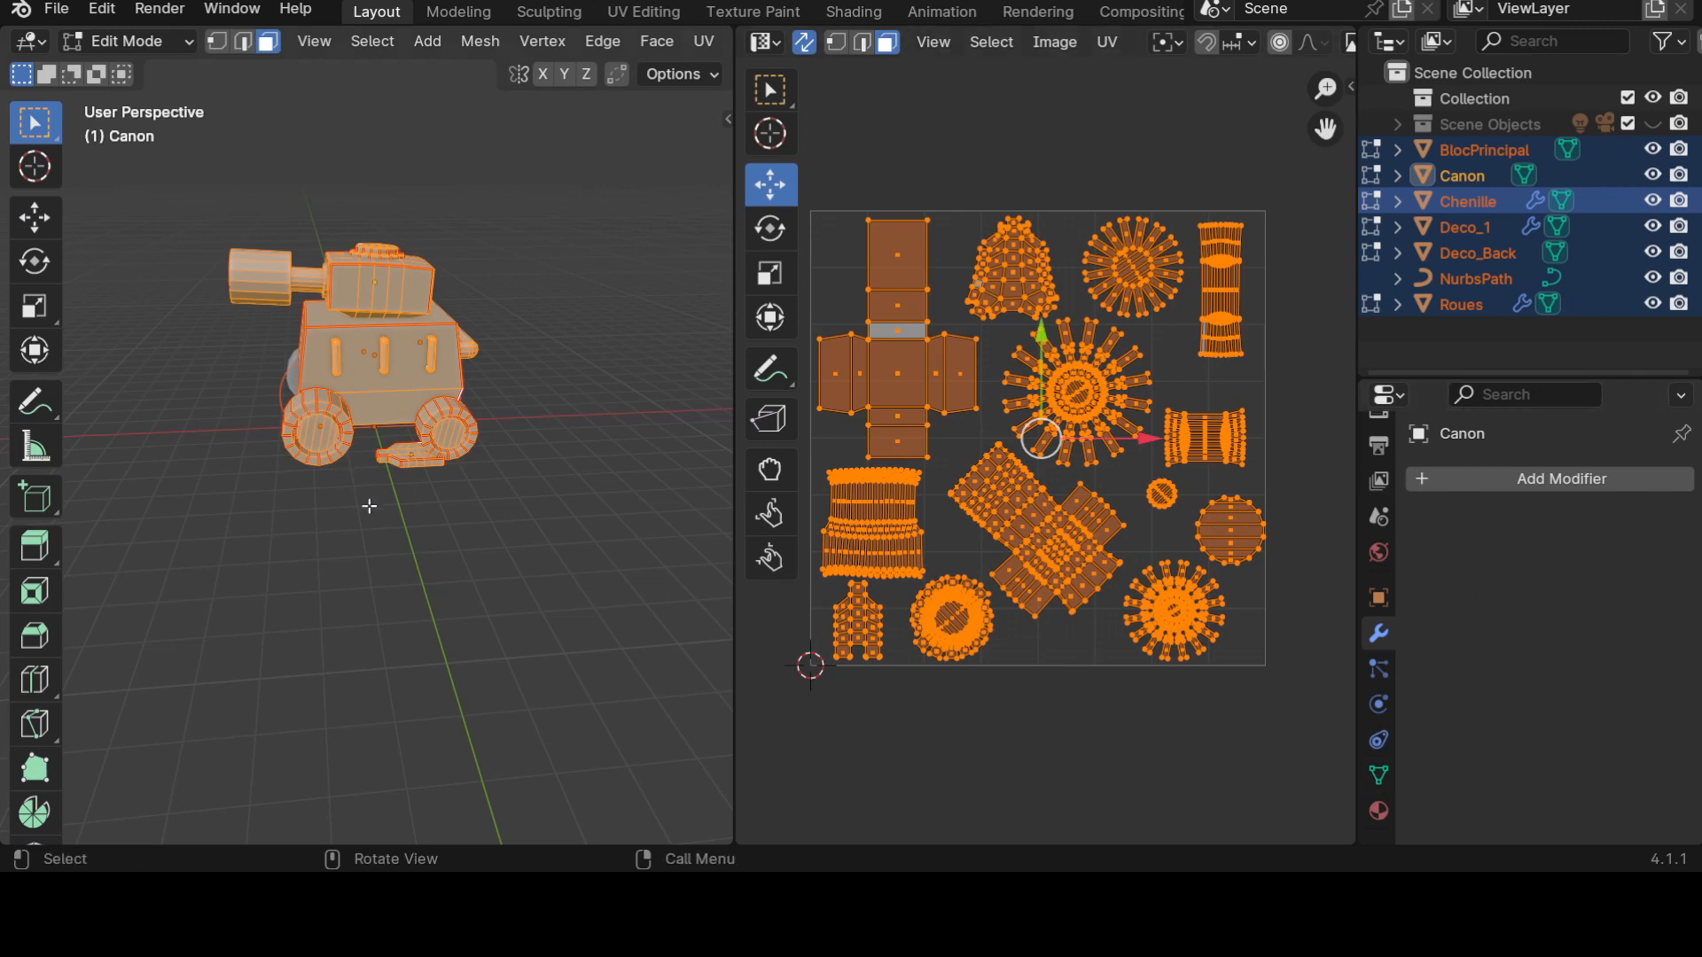
Return to Object Mode, select the Chenille track, and re-enable the viewport display of its Array, Curve and Mirror modifiers.
key(Tab)
click(432, 464)
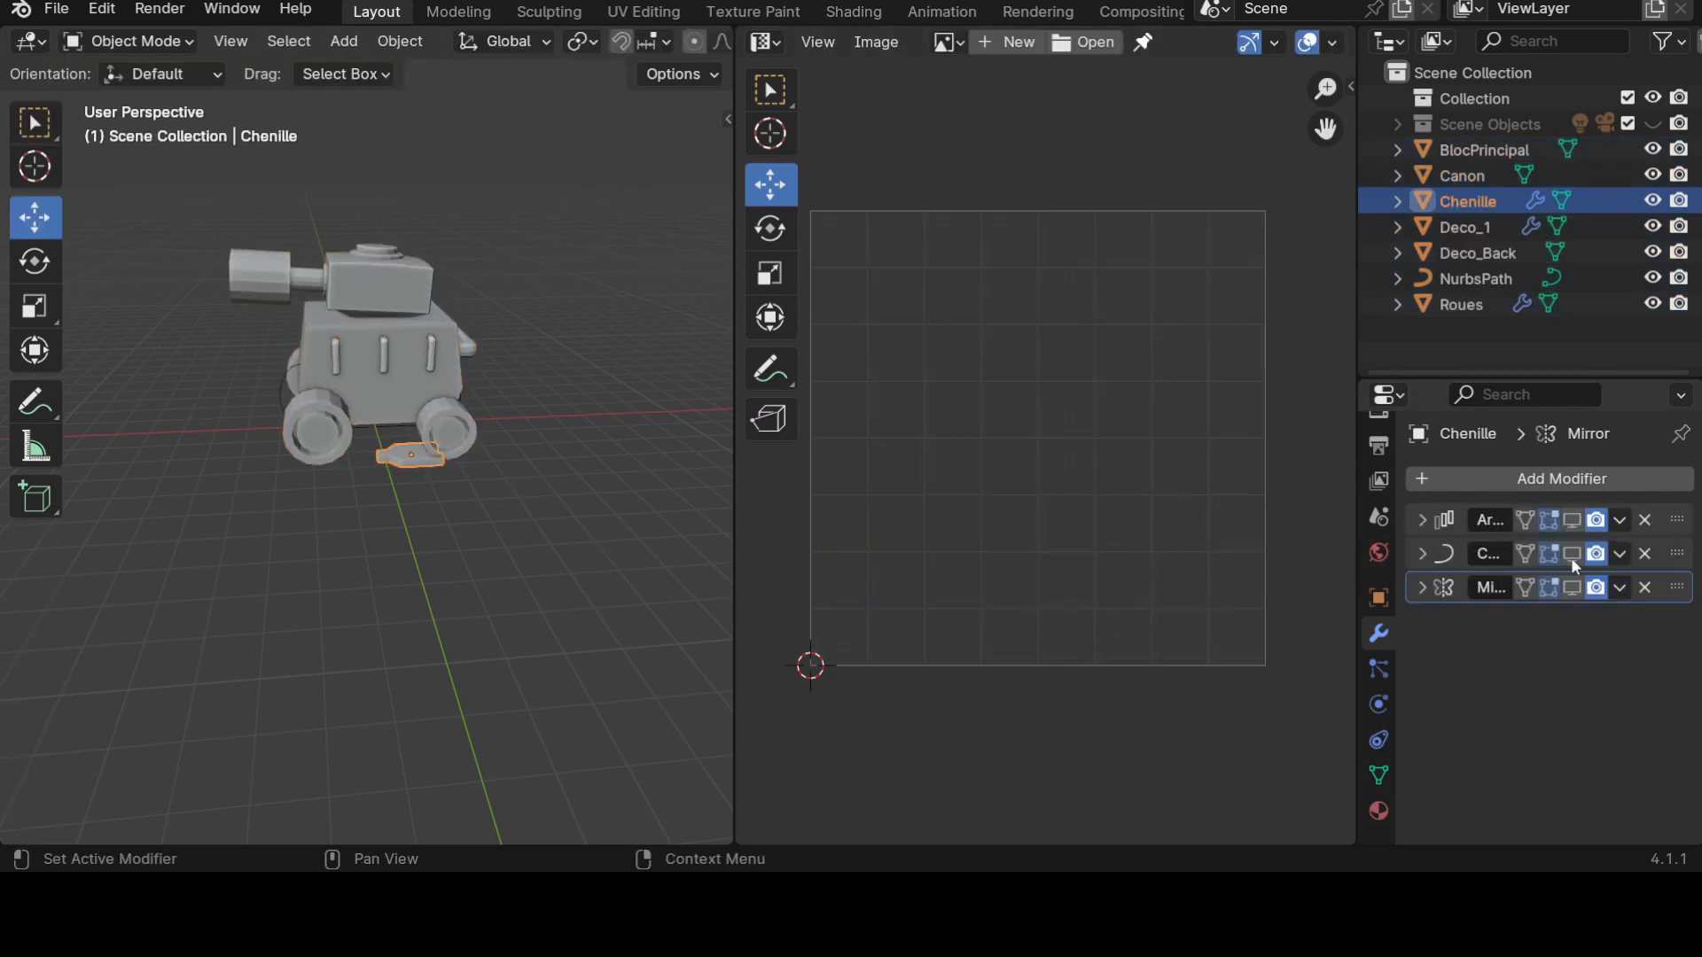
click(1571, 521)
click(1571, 554)
click(1572, 588)
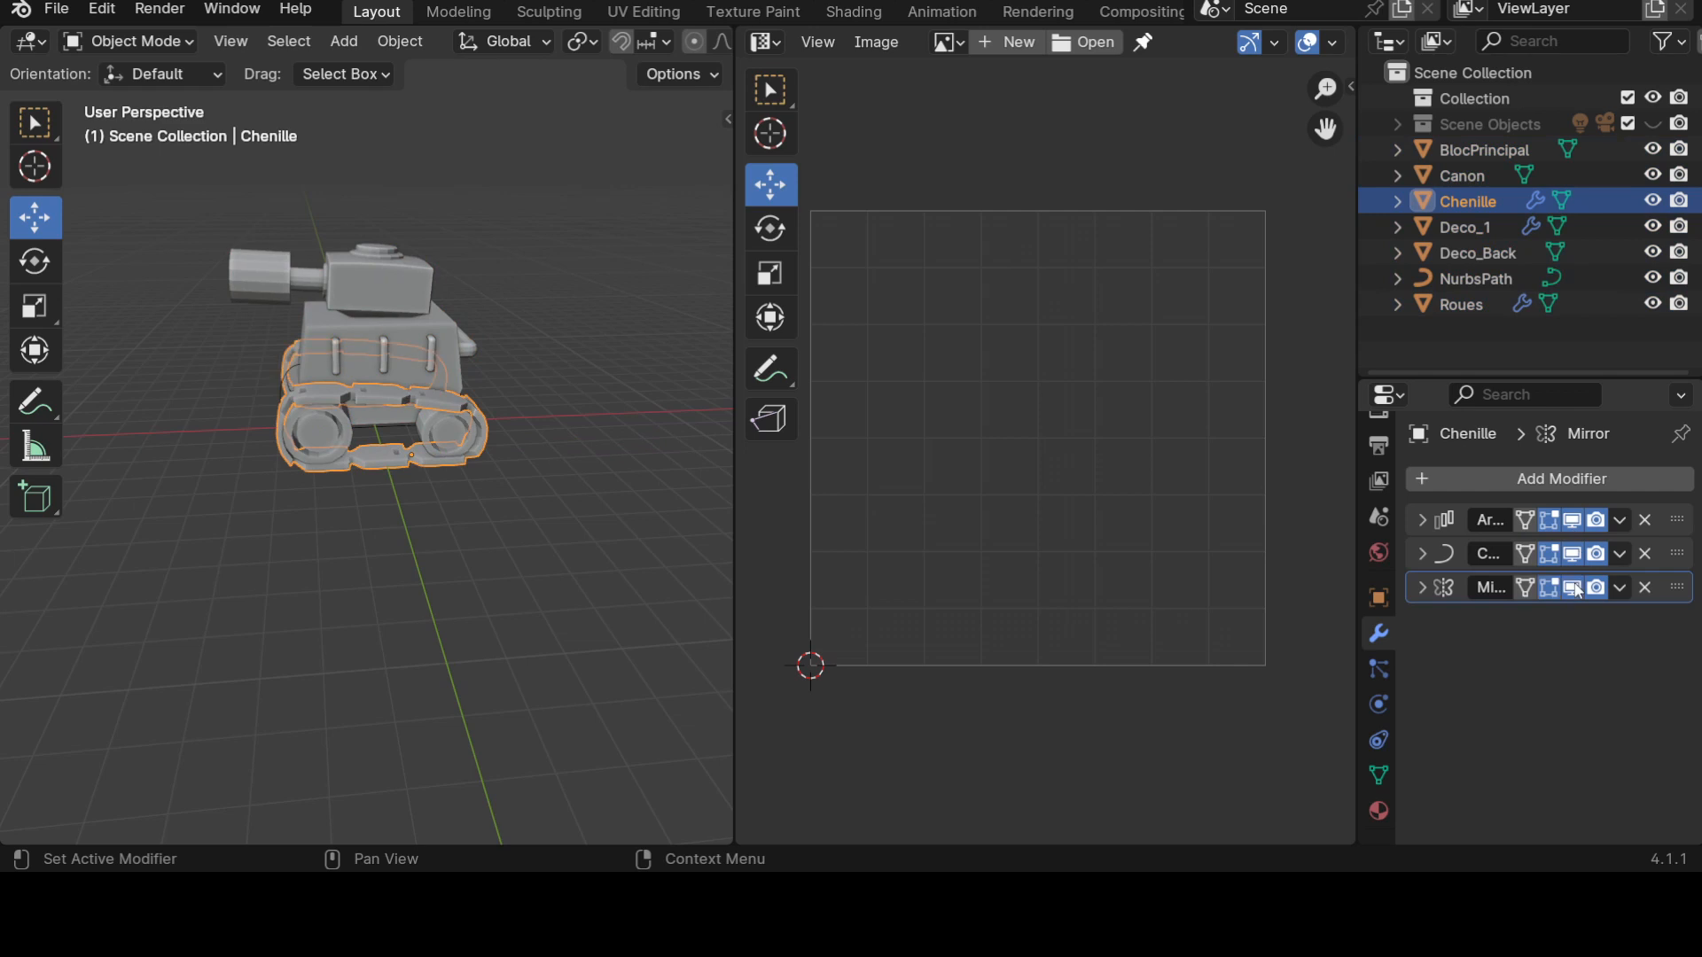
middle_drag(396, 647, 482, 677)
click(482, 668)
scroll(481, 667, up, 4)
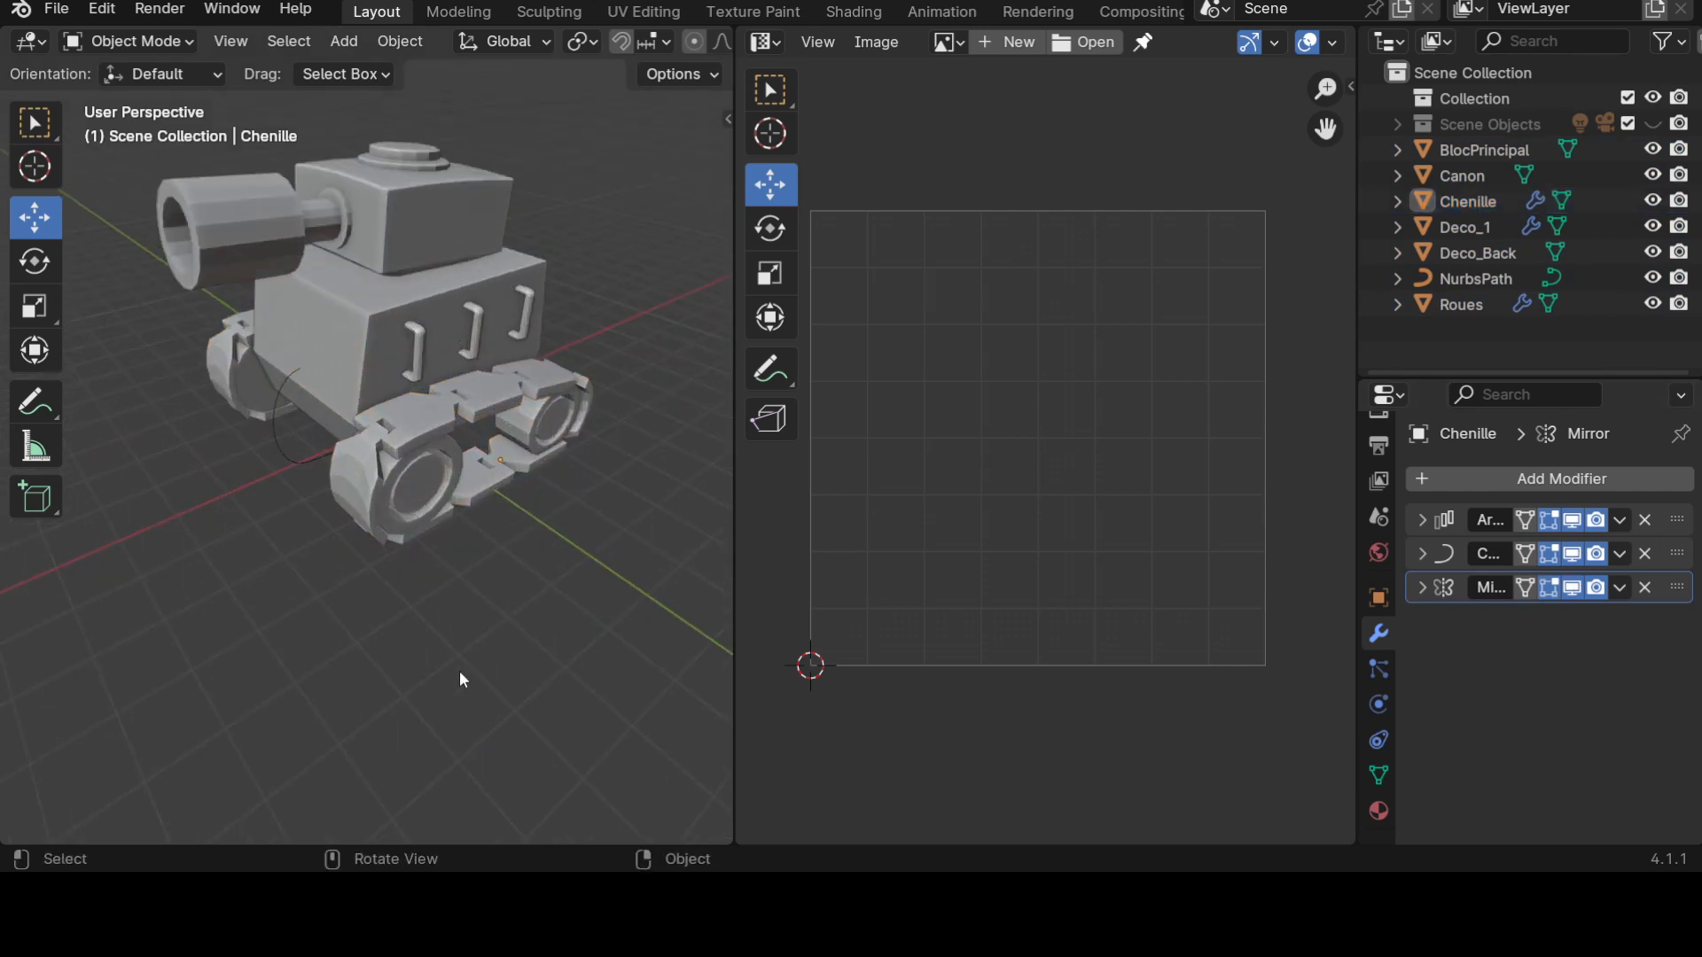
Switch to the UV Editing workspace and open all tank parts together in Edit Mode.
click(645, 11)
mouse_move(1037, 612)
middle_down()
mouse_move(1238, 611)
mouse_move(893, 627)
mouse_move(1010, 615)
middle_up()
click(1011, 617)
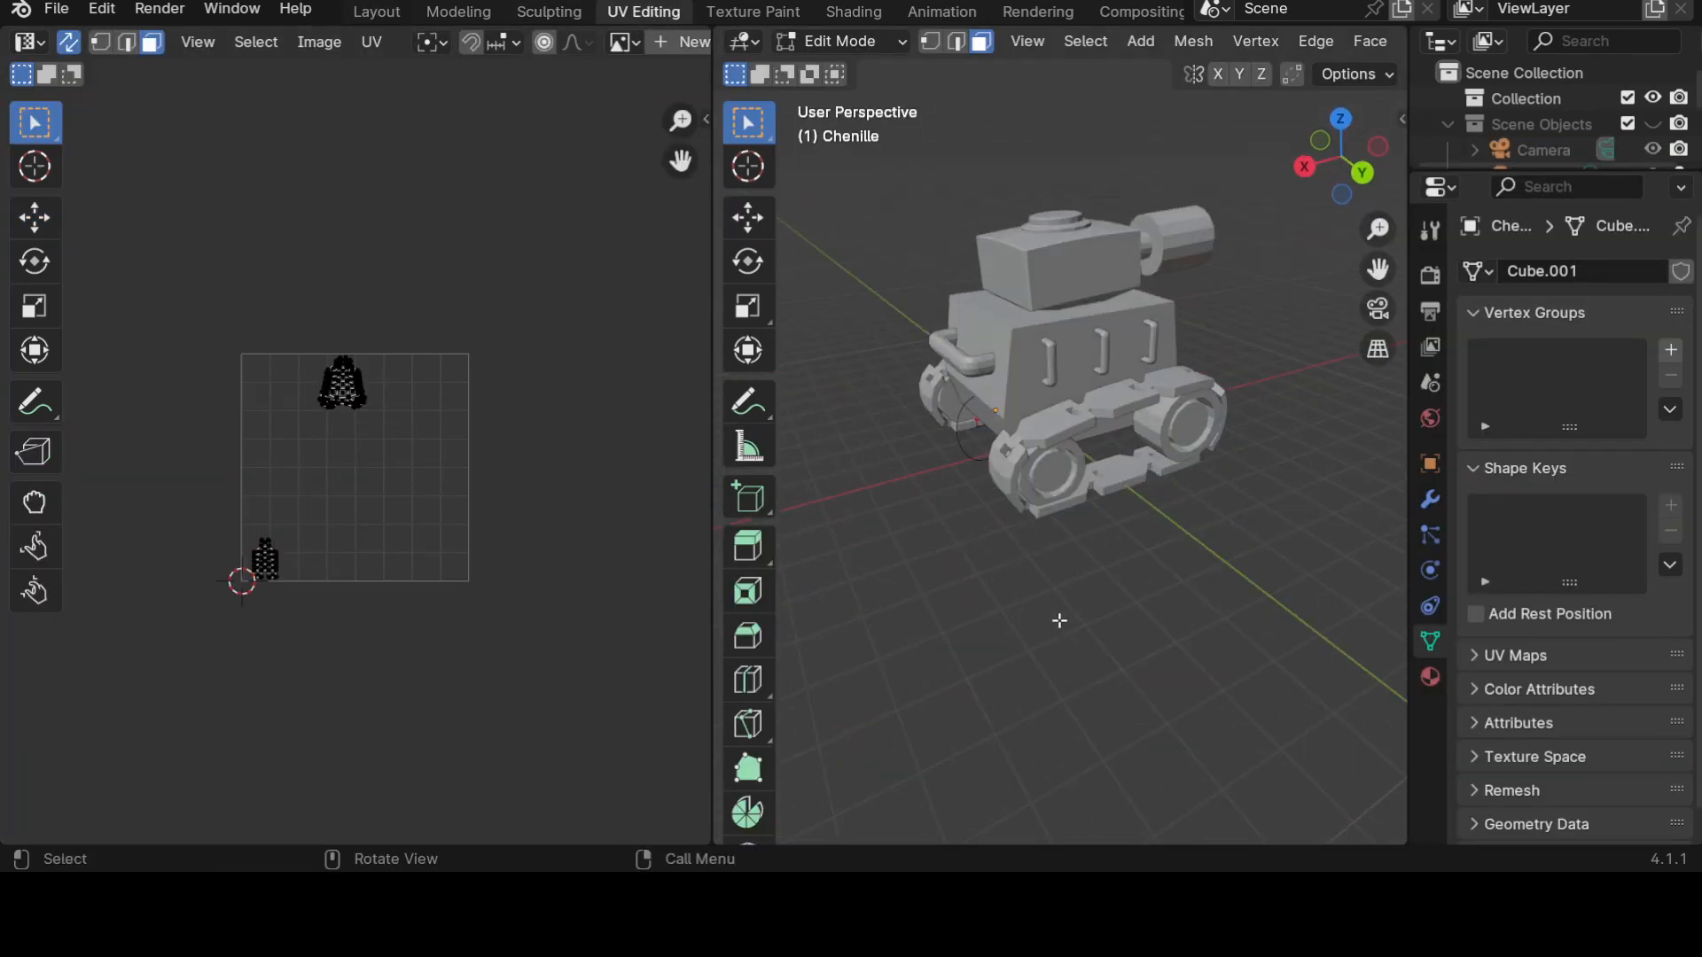
key(Tab)
key(a)
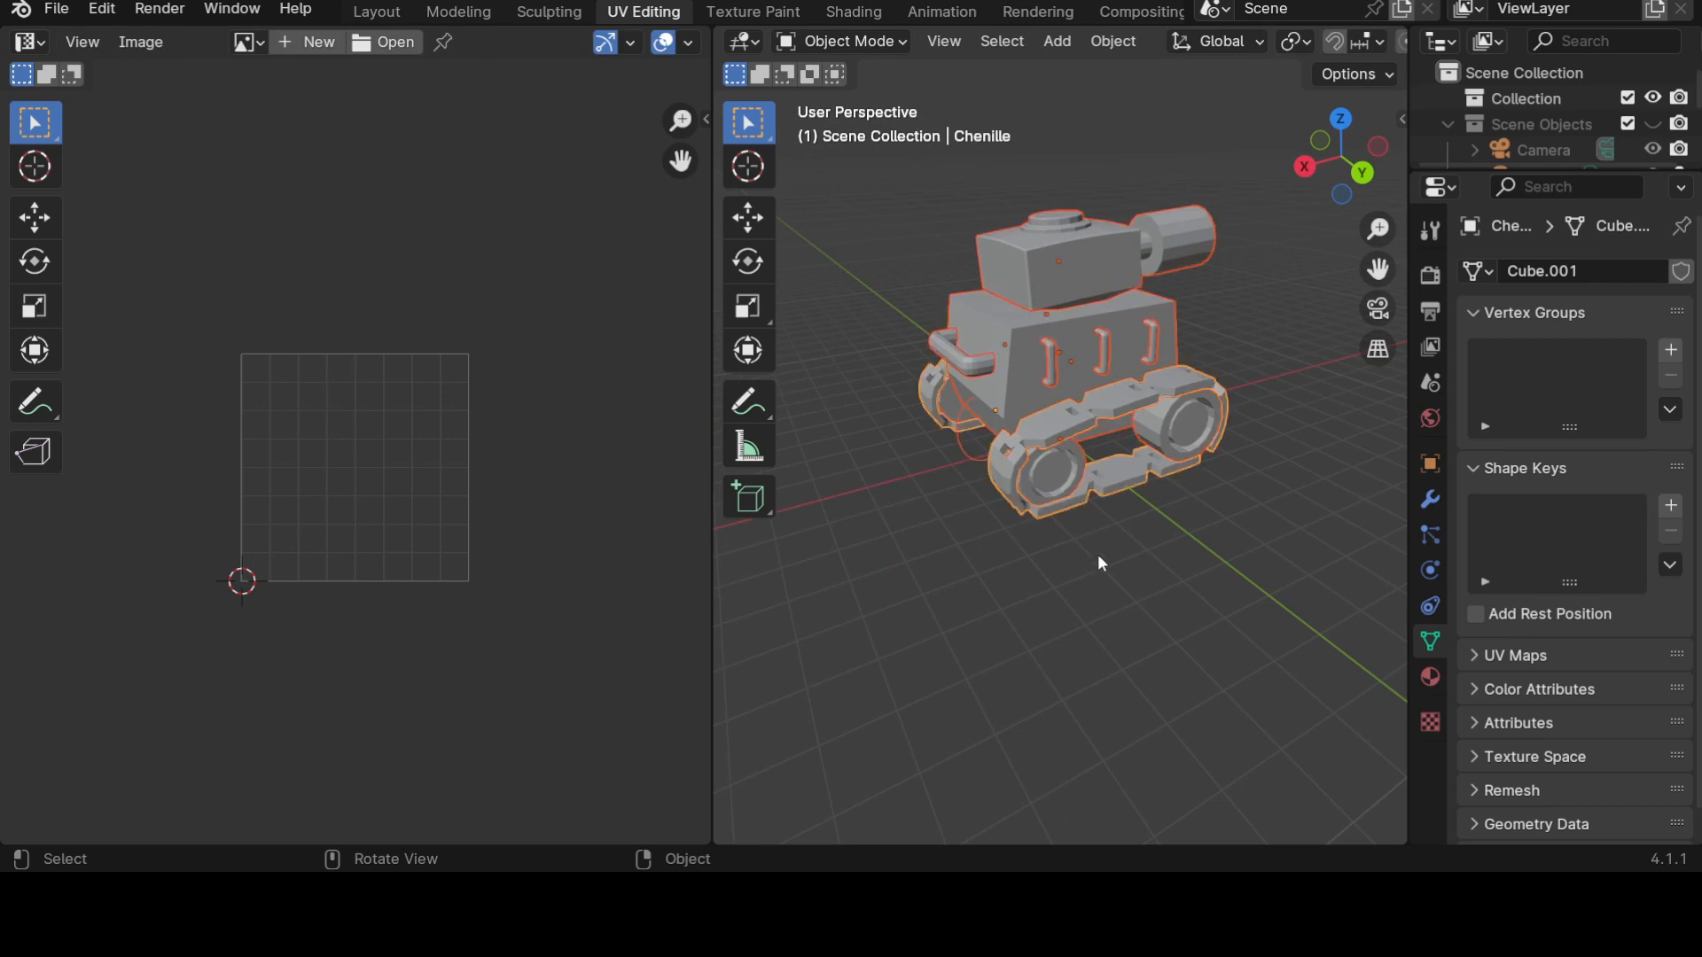
key(Tab)
scroll(560, 651, up, 2)
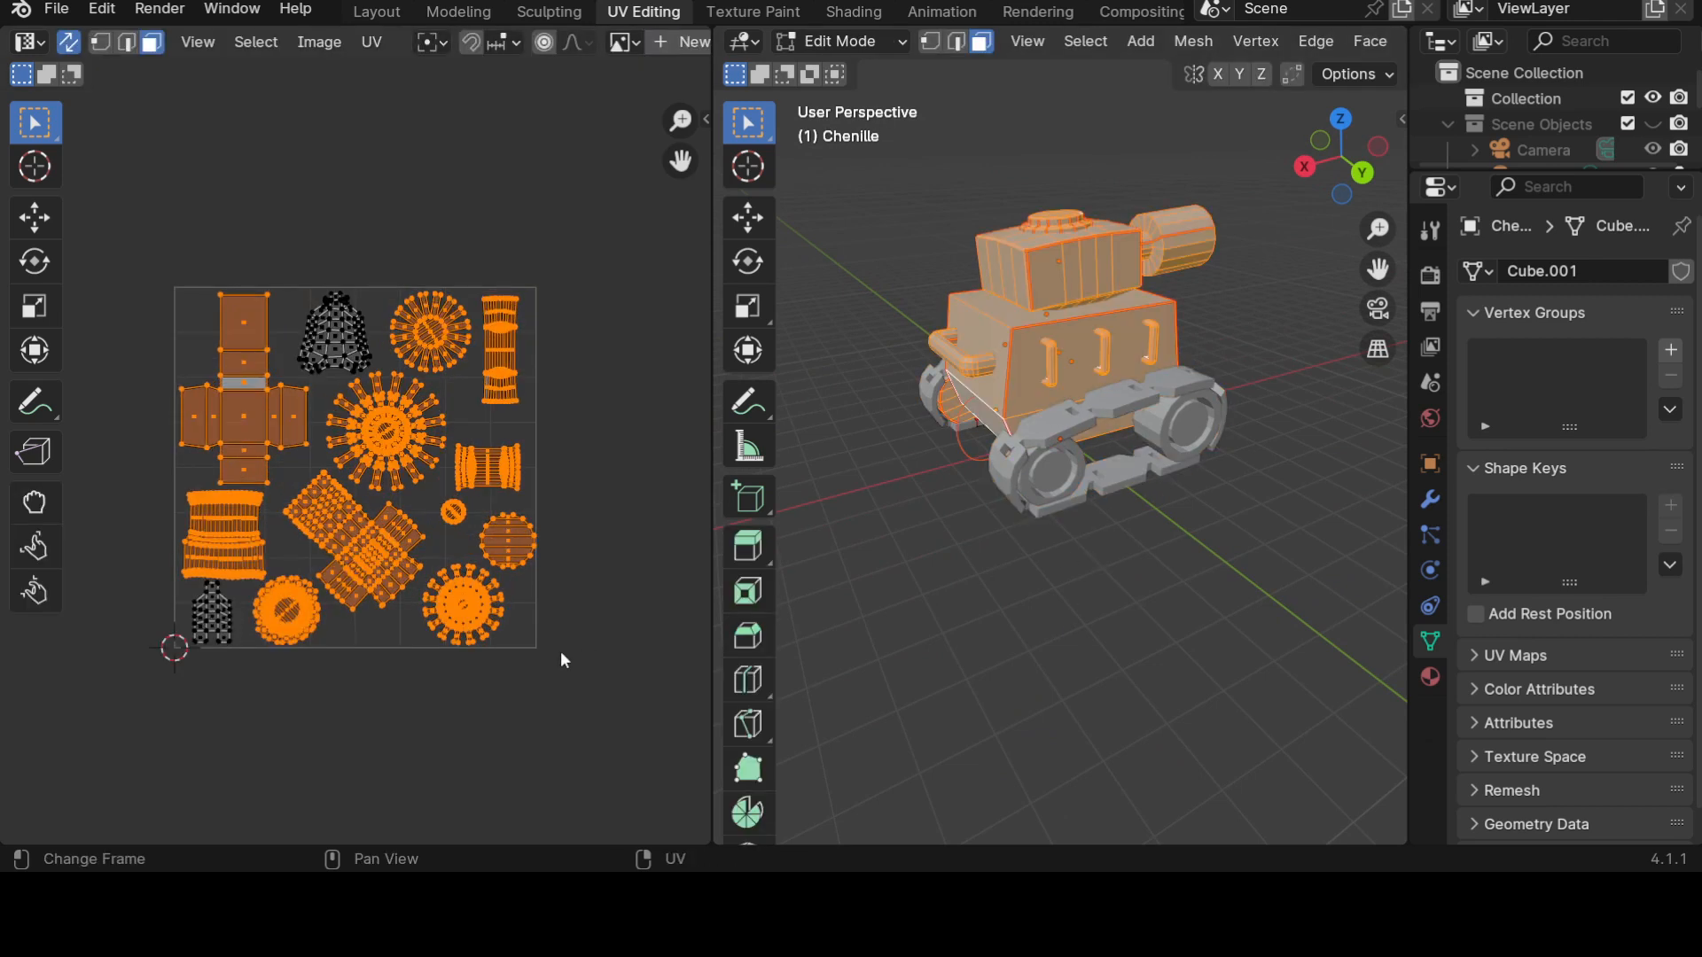
scroll(562, 656, up, 1)
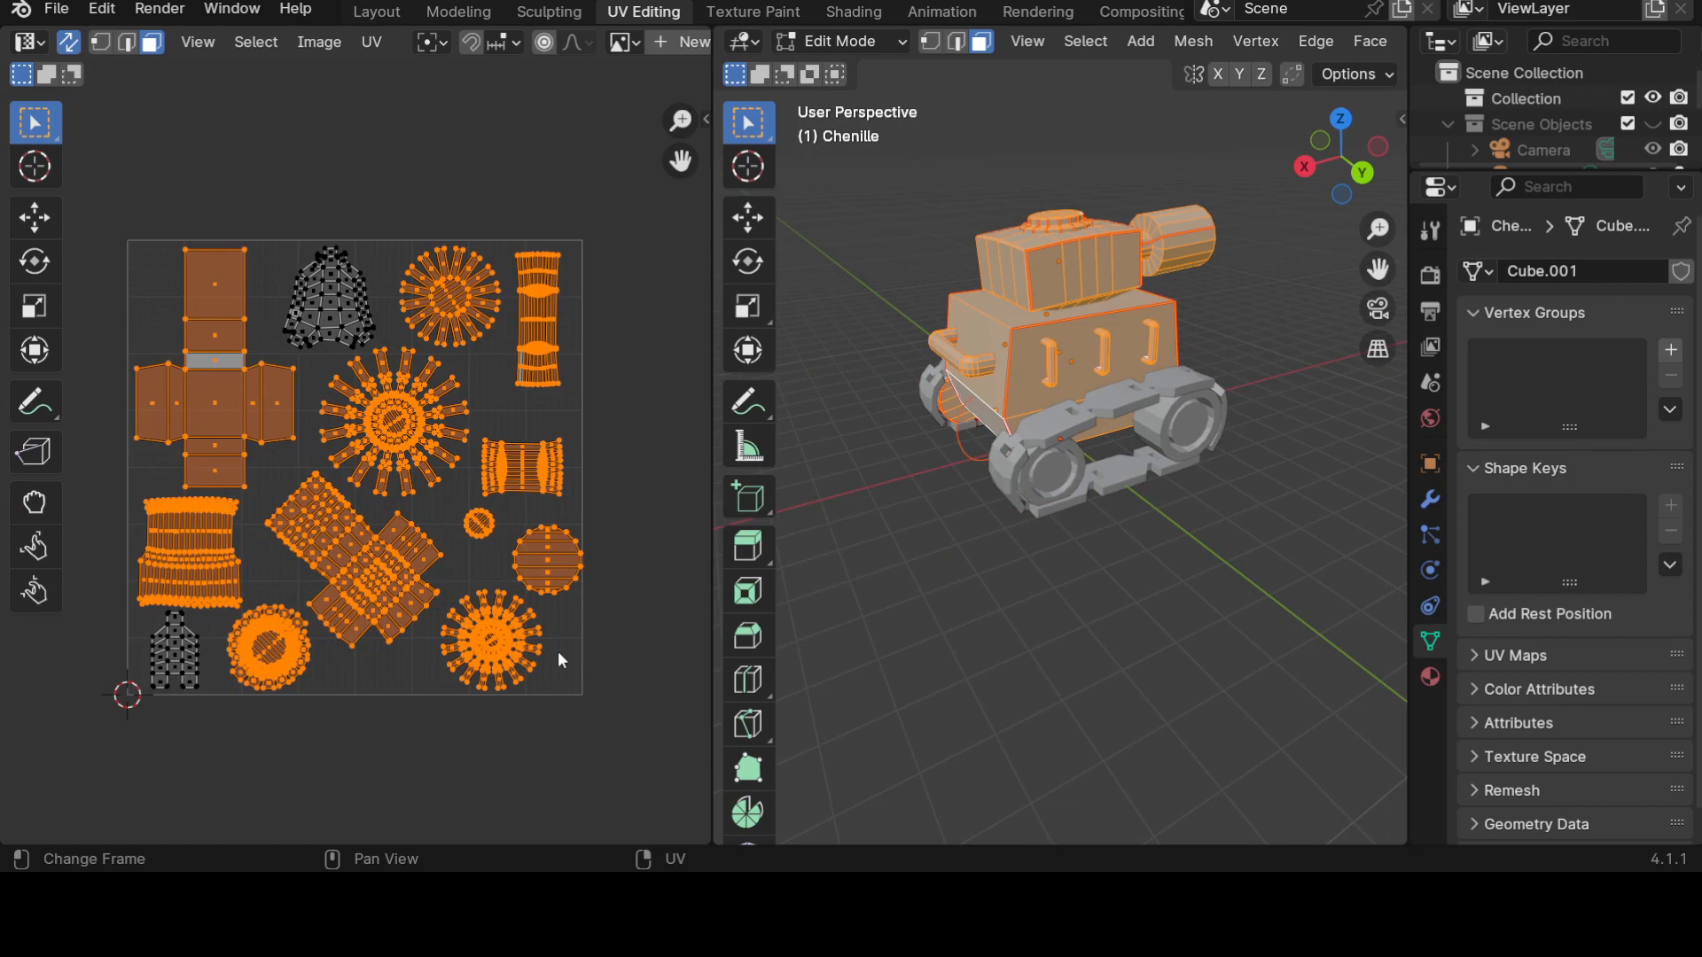
Select the Chenille track in Object Mode, widen the properties area, and enable On Cage display for its Array, Curve and Mirror modifiers.
middle_drag(1060, 658, 1187, 556)
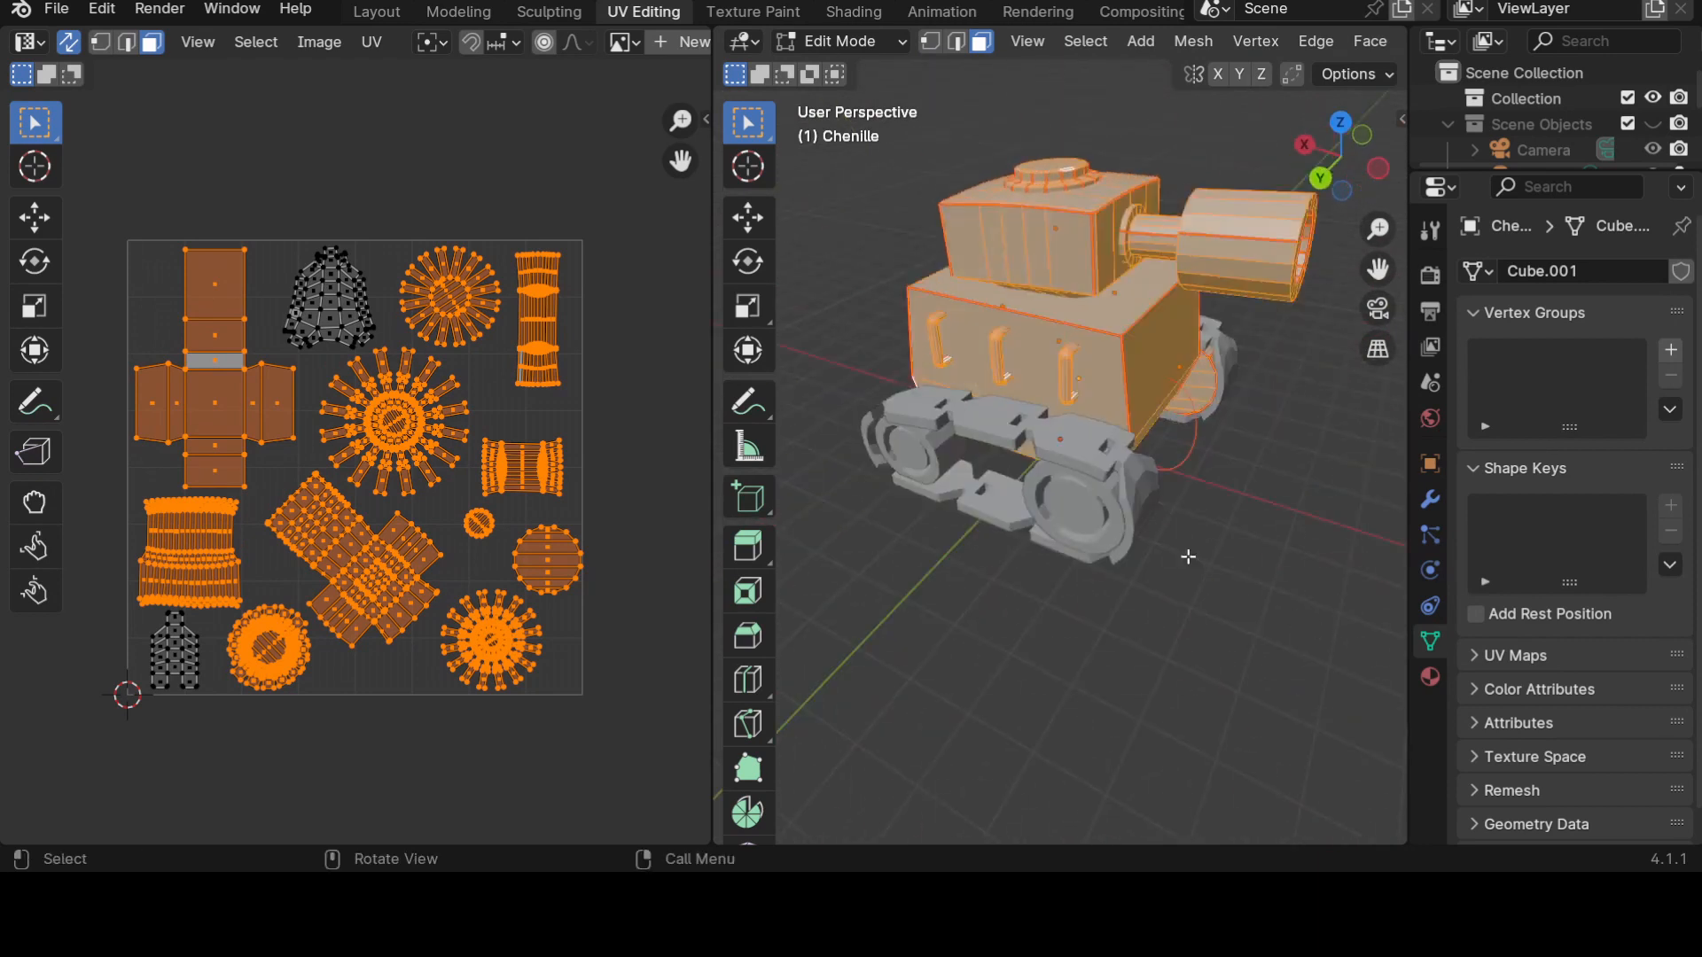
scroll(1187, 557, down, 1)
scroll(1144, 611, down, 1)
middle_drag(1145, 611, 1123, 581)
scroll(1123, 582, up, 2)
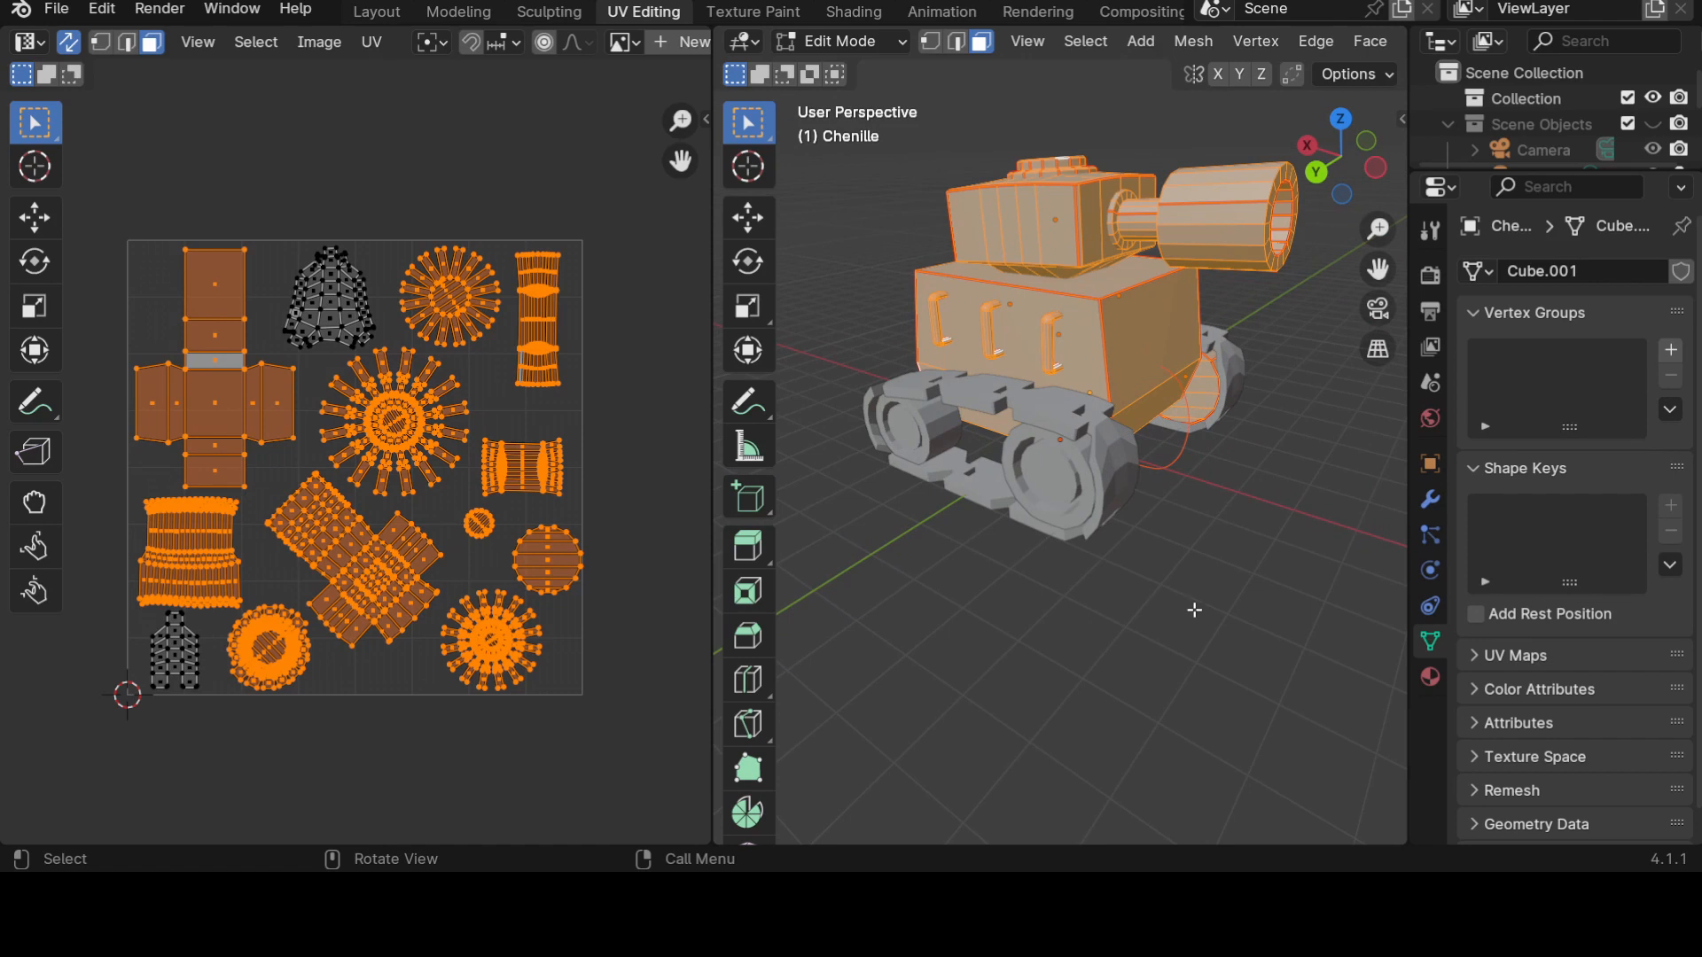
middle_drag(1187, 610, 966, 627)
key(Tab)
click(1117, 470)
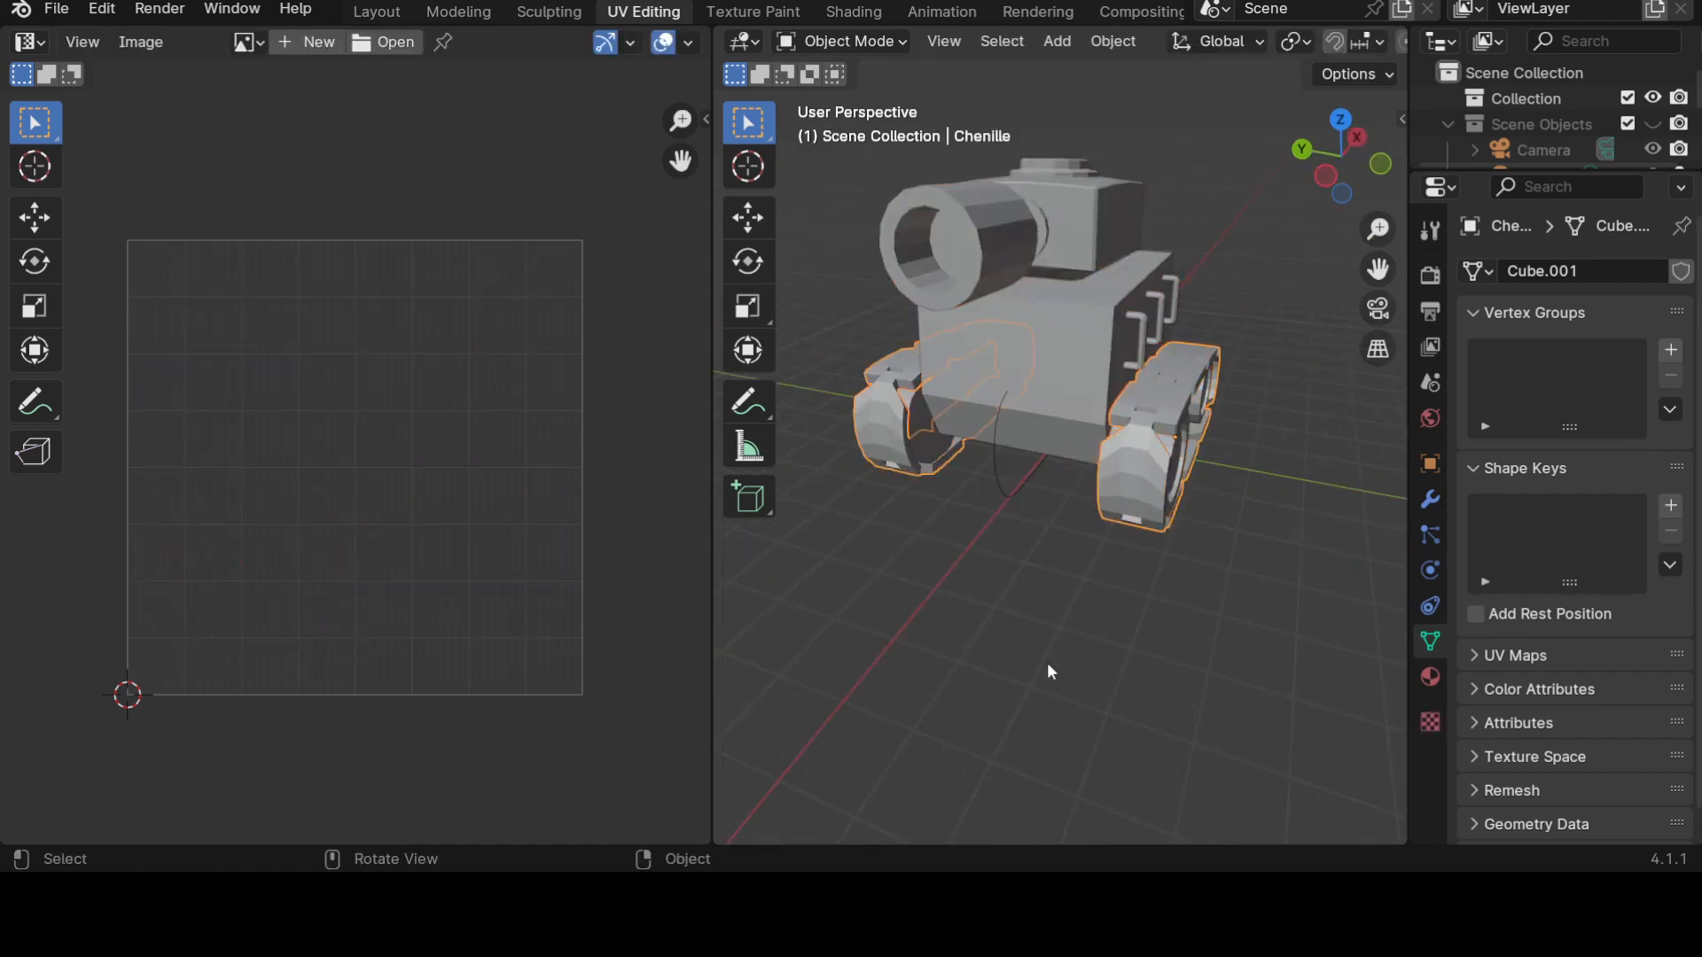
drag(1408, 631, 1285, 607)
click(1293, 499)
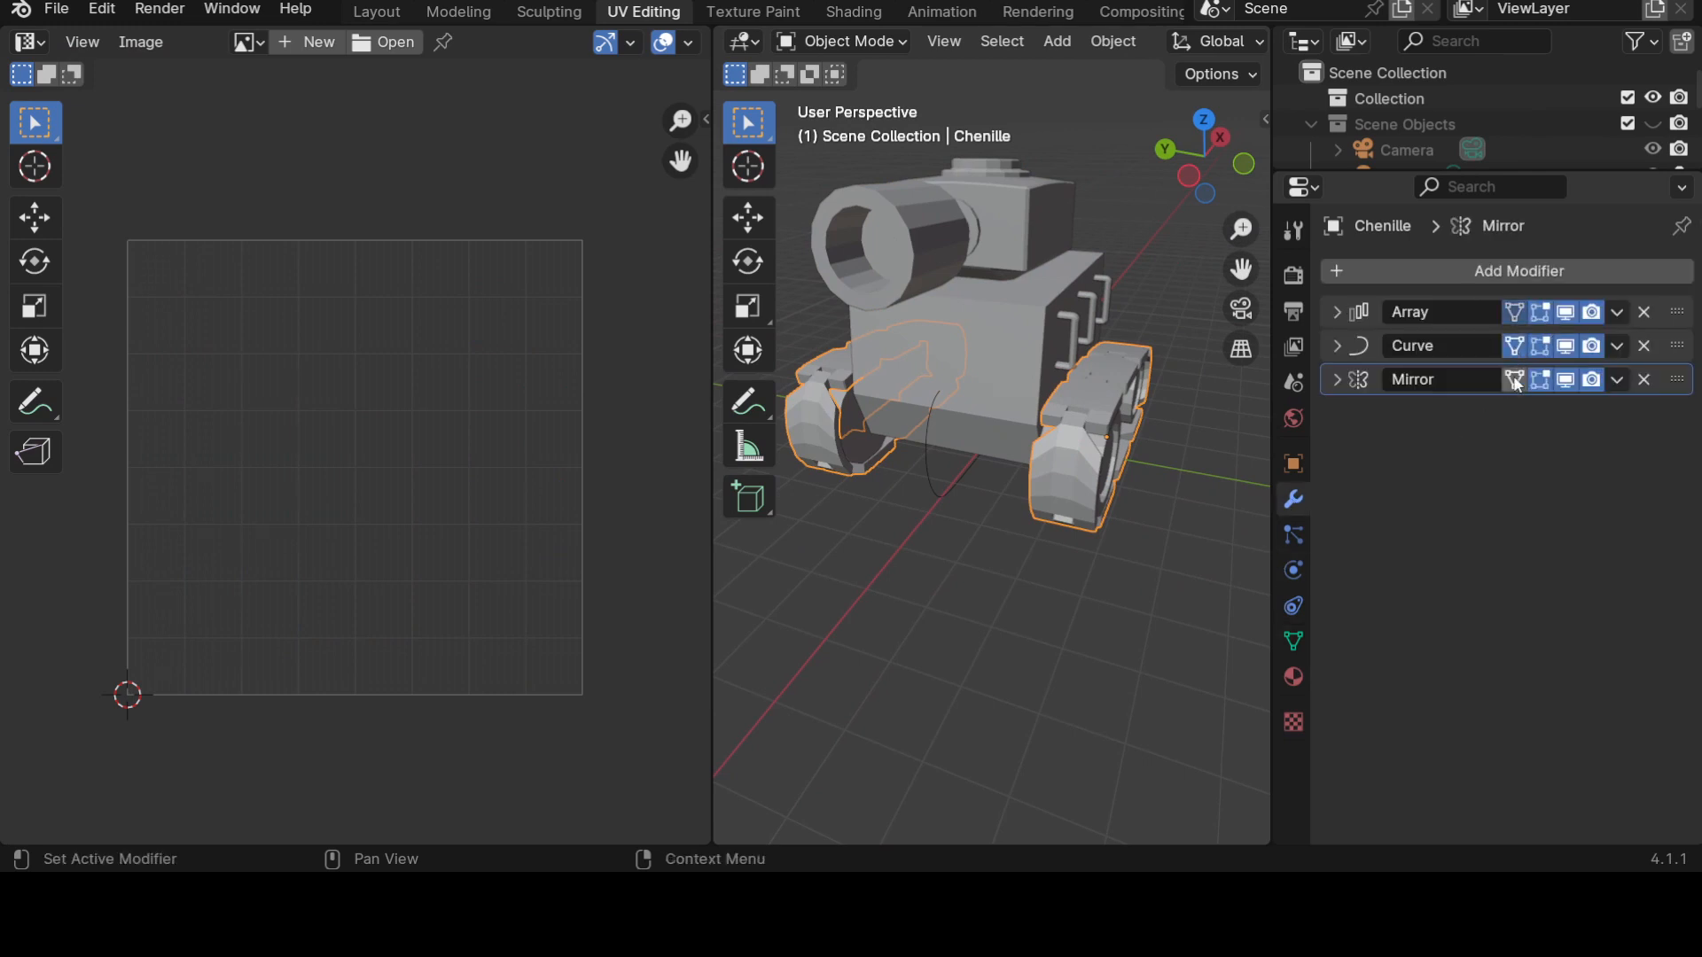
key(Tab)
middle_drag(995, 650, 1089, 669)
key(Tab)
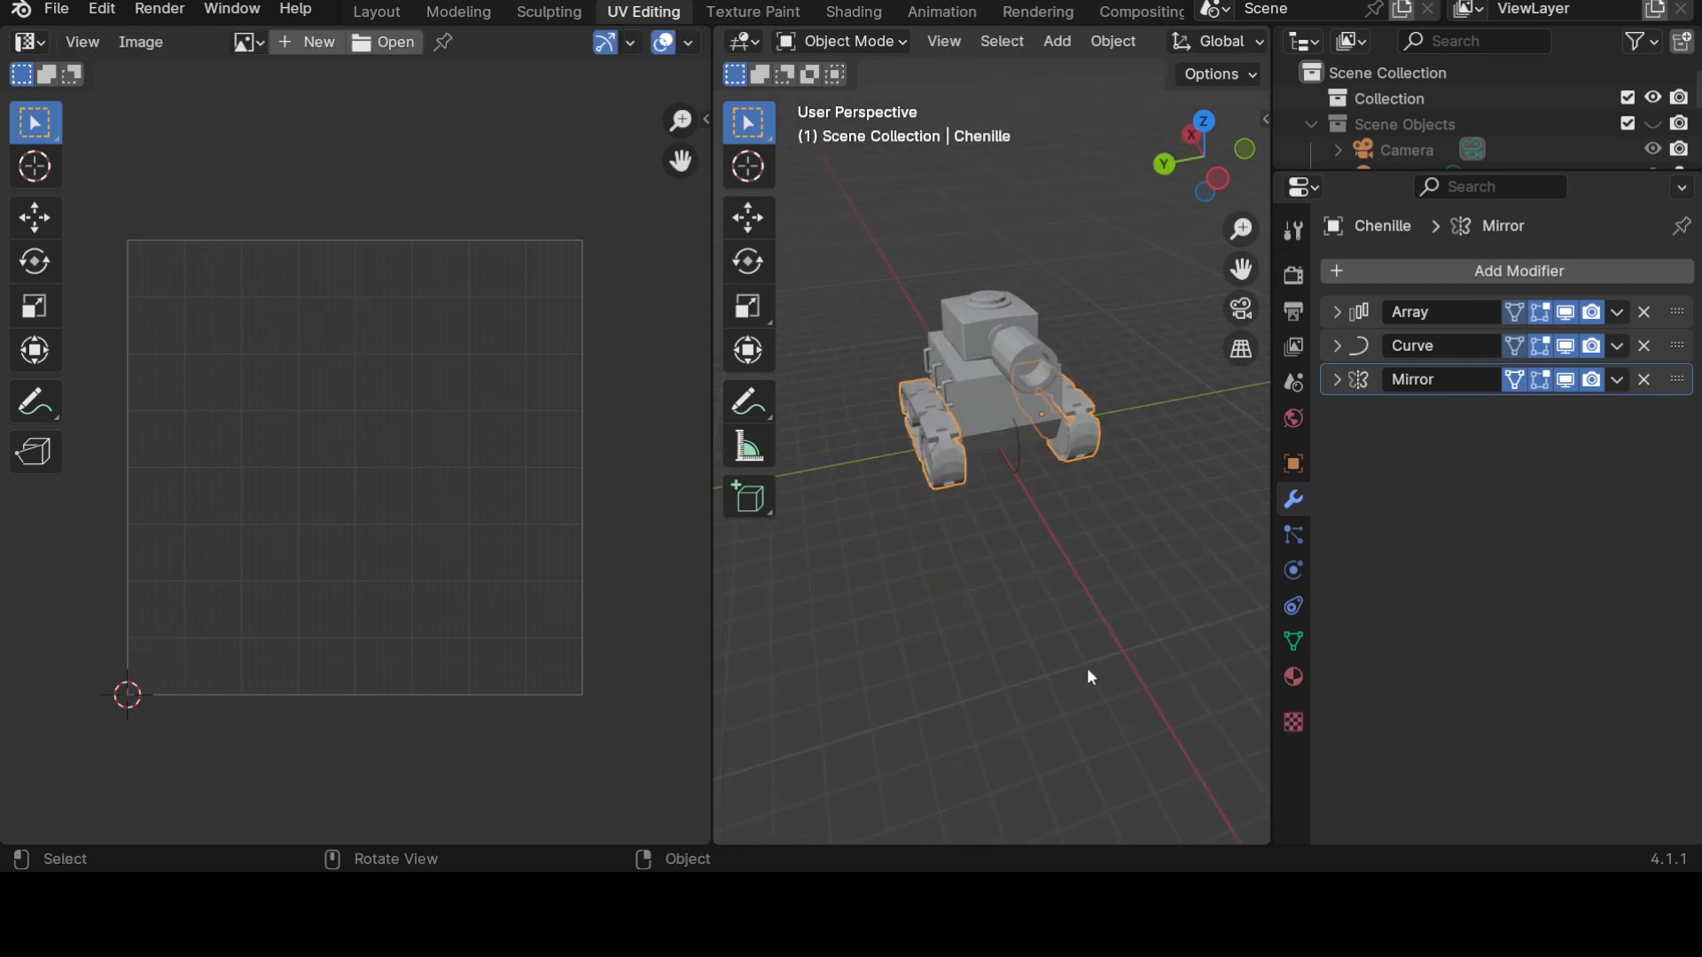
Enable On Cage display for the Array and Mirror modifiers of Deco_1, and bring all tank parts back into Edit Mode.
key(Tab)
key(Tab)
click(930, 364)
key(Tab)
key(Tab)
key(a)
key(Tab)
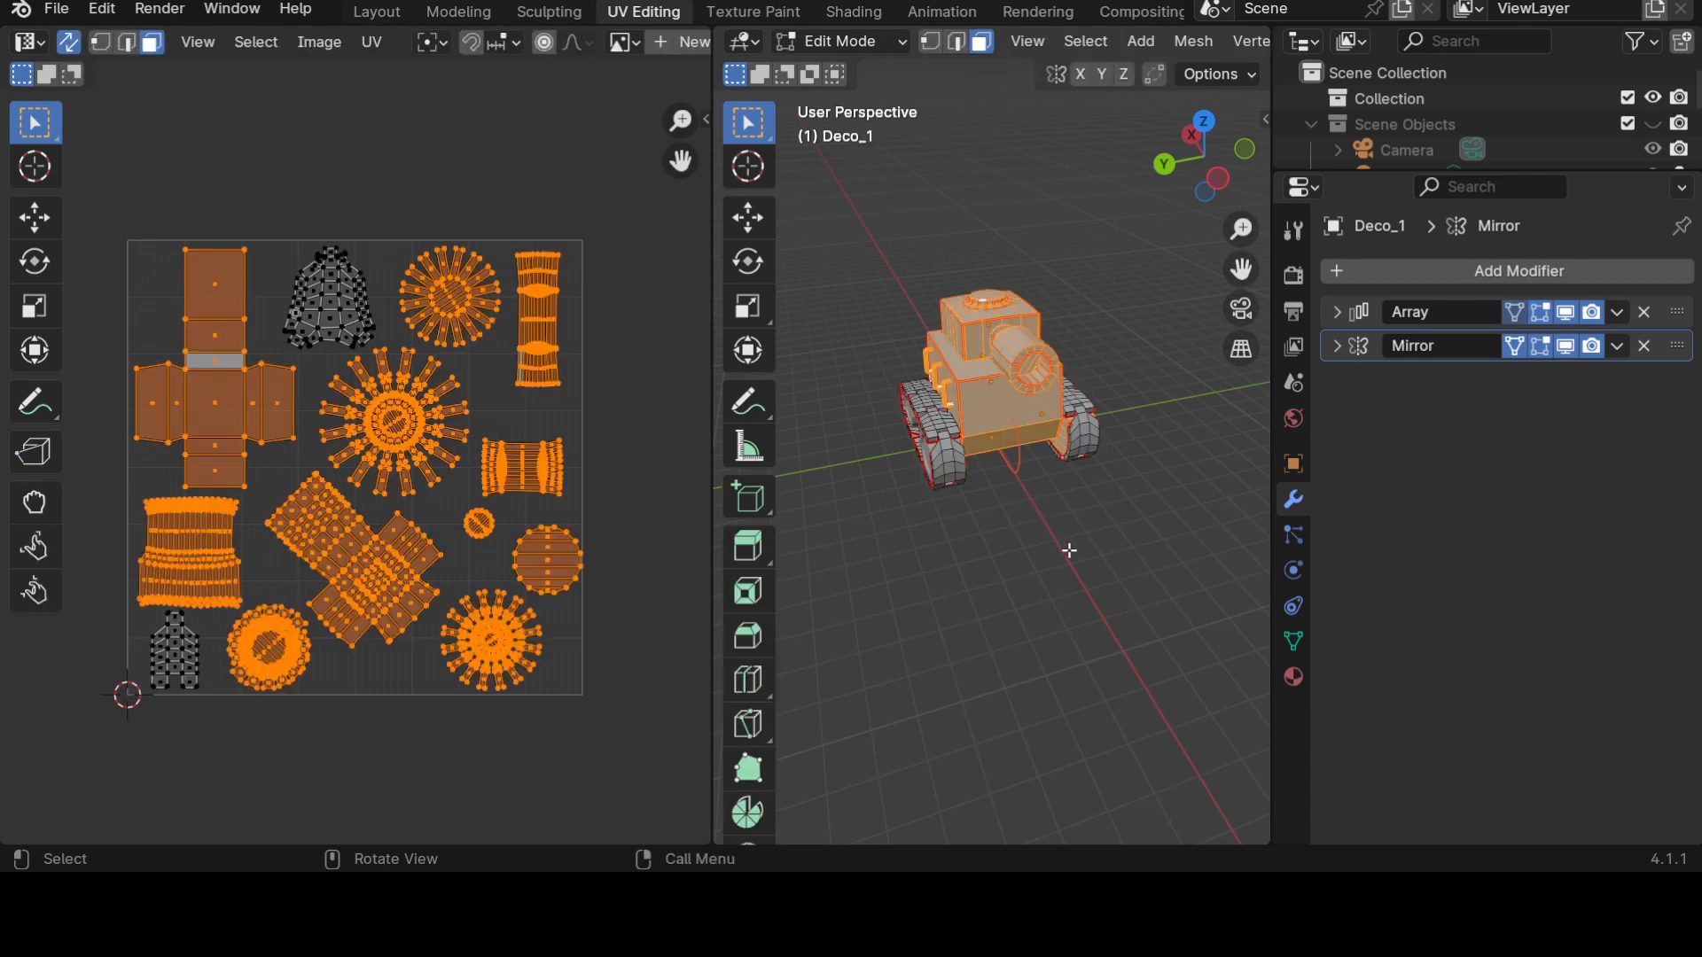
Select the Roues wheels in Object Mode and enable On Cage display for their Mirror modifier.
mouse_move(1132, 600)
middle_down()
mouse_move(859, 588)
mouse_move(1102, 543)
mouse_move(1144, 597)
middle_up()
scroll(1144, 597, up, 2)
key(Tab)
click(971, 459)
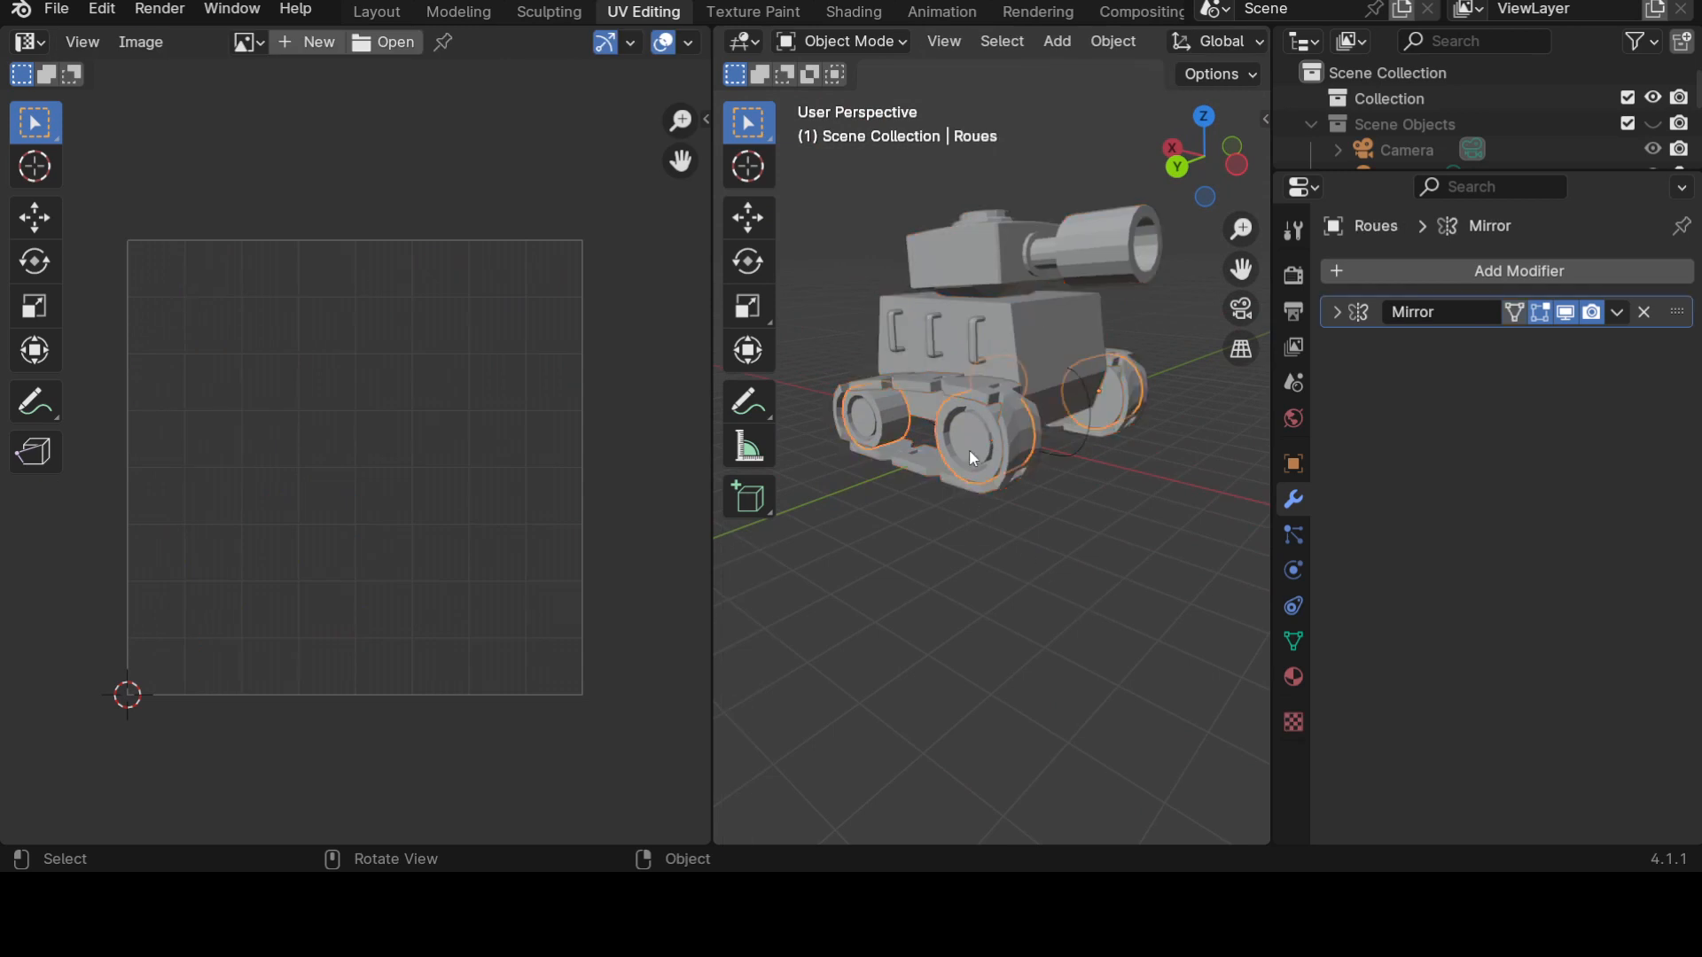
key(Tab)
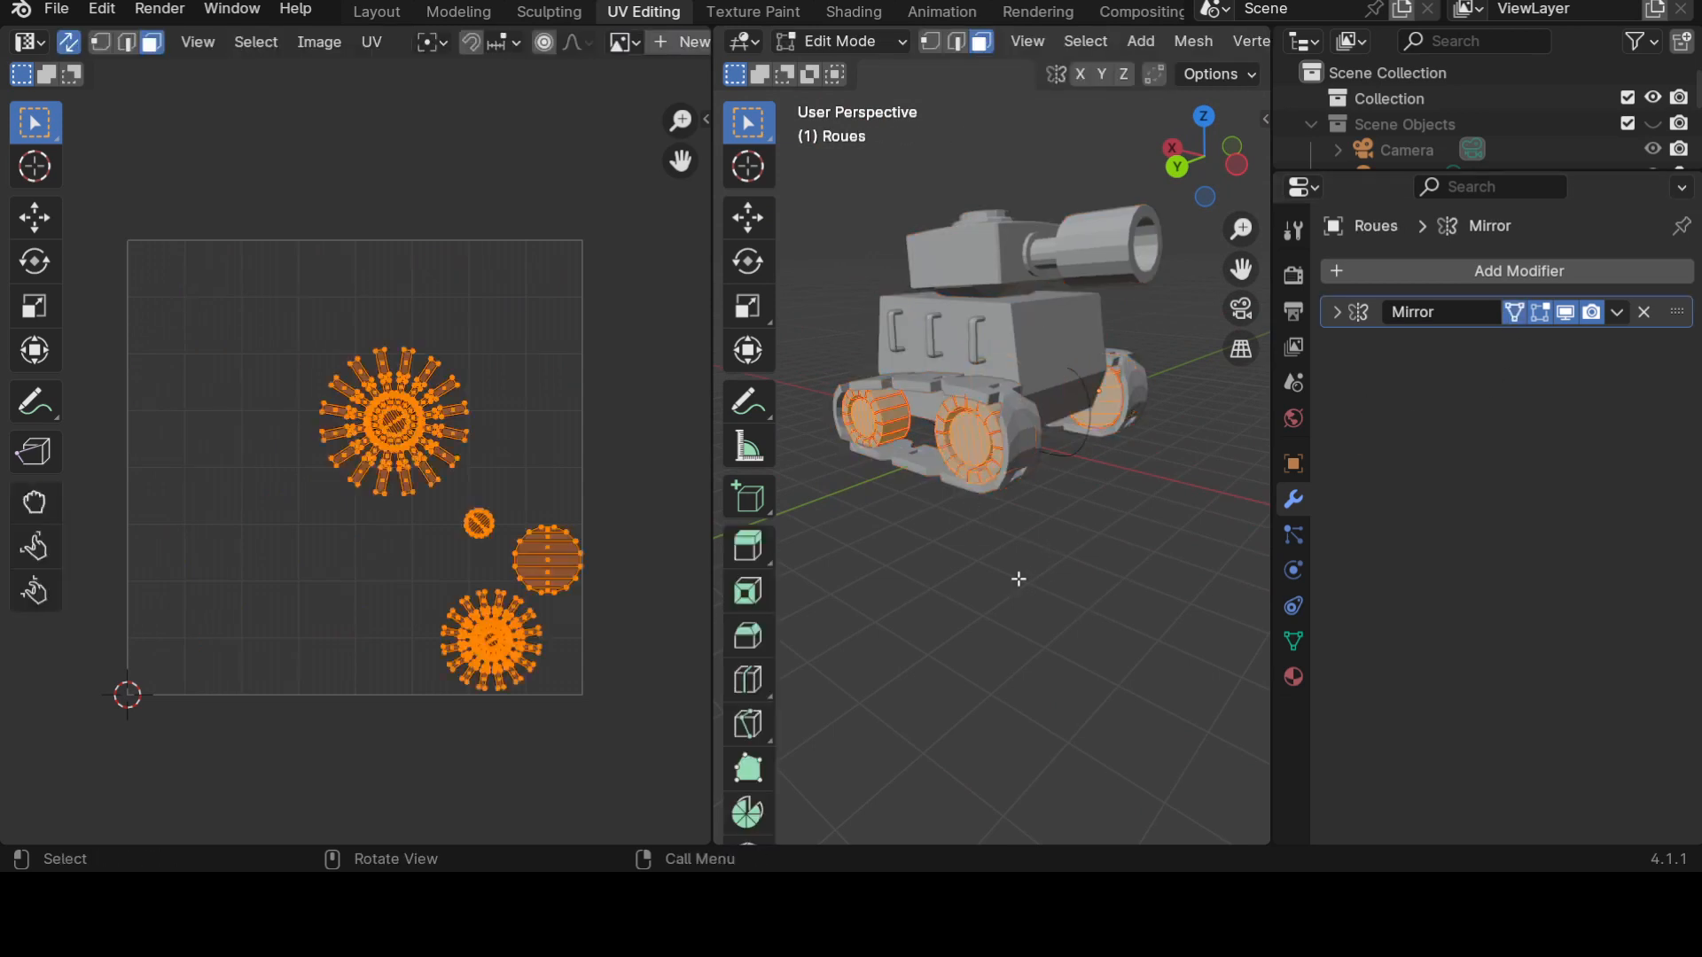
Select every tank part and open them together in Edit Mode with all faces selected.
key(Tab)
key(a)
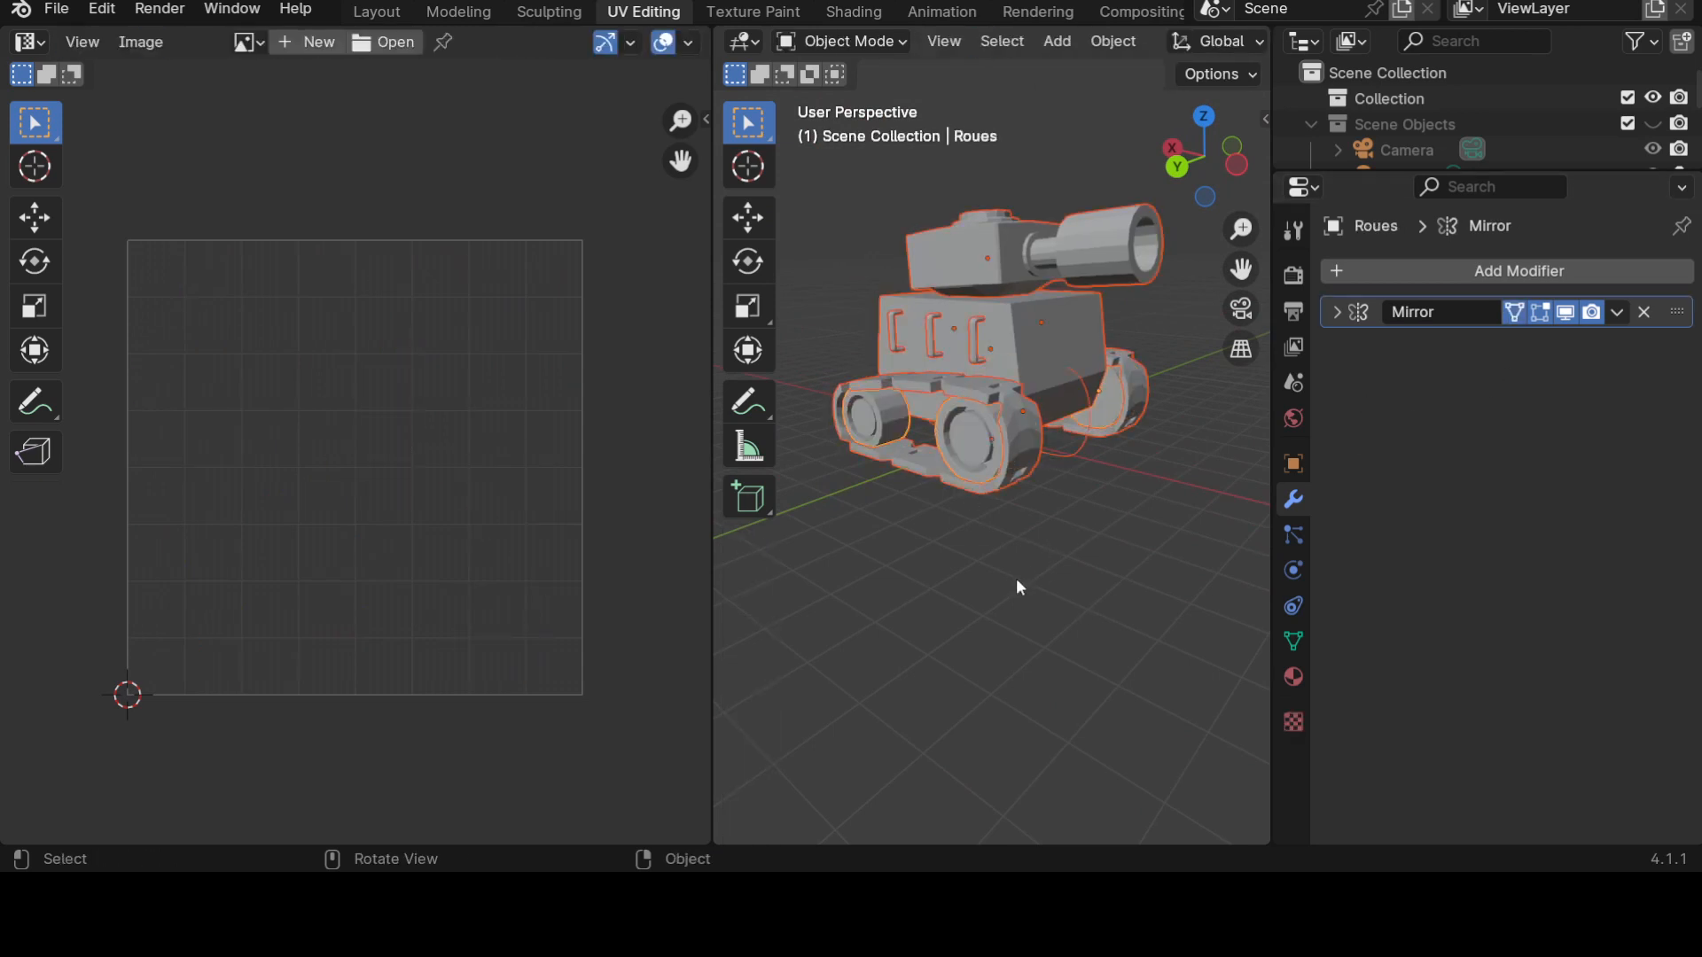
key(Tab)
middle_drag(1083, 616, 840, 586)
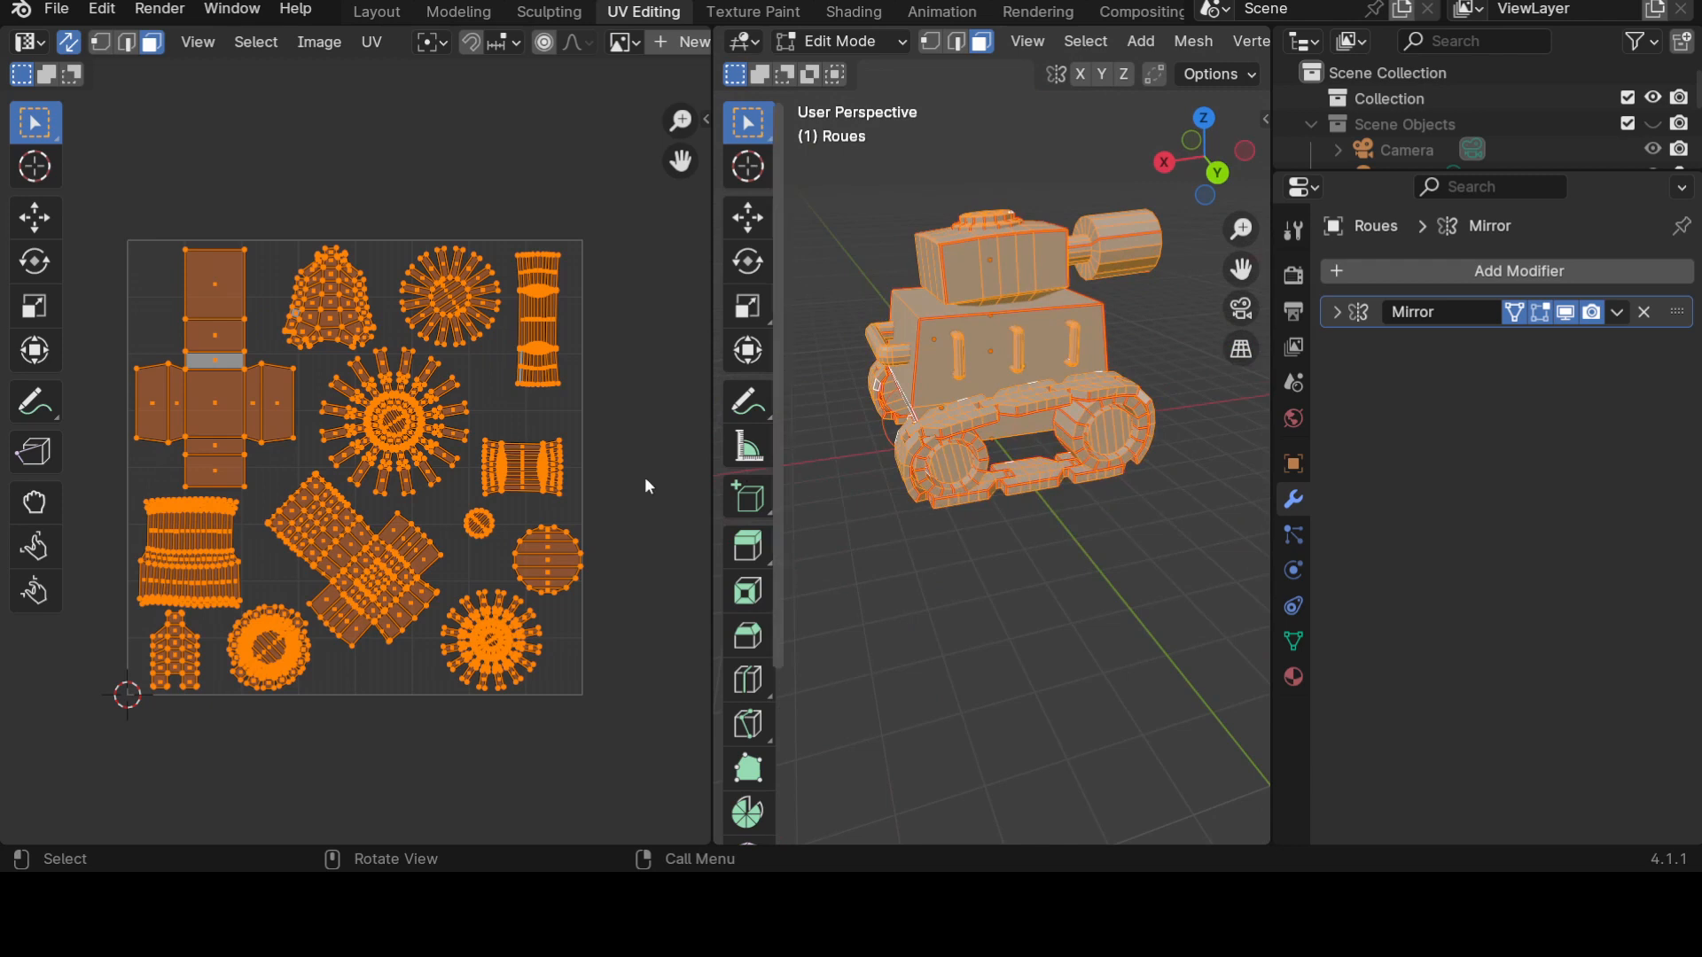